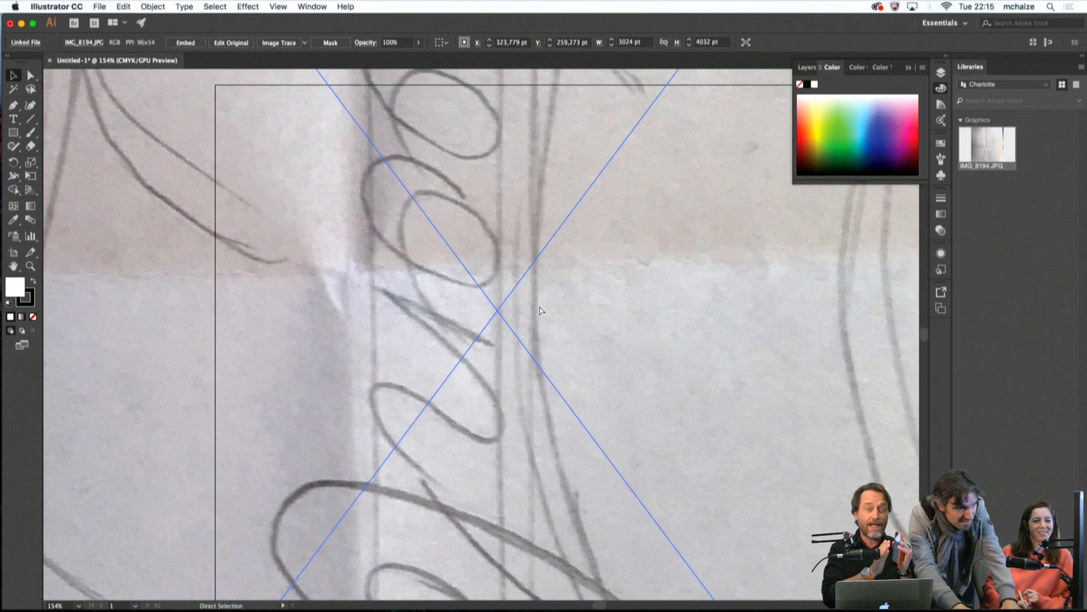
# Scale the placed sketch photo down proportionally to about 1546 × 2062 pt
pyautogui.press('super+minus')
pyautogui.press('super+minus')
pyautogui.press('super+minus')
pyautogui.press('super+minus')
pyautogui.press('super+minus')
pyautogui.press('super+minus')
pyautogui.press('super+minus')
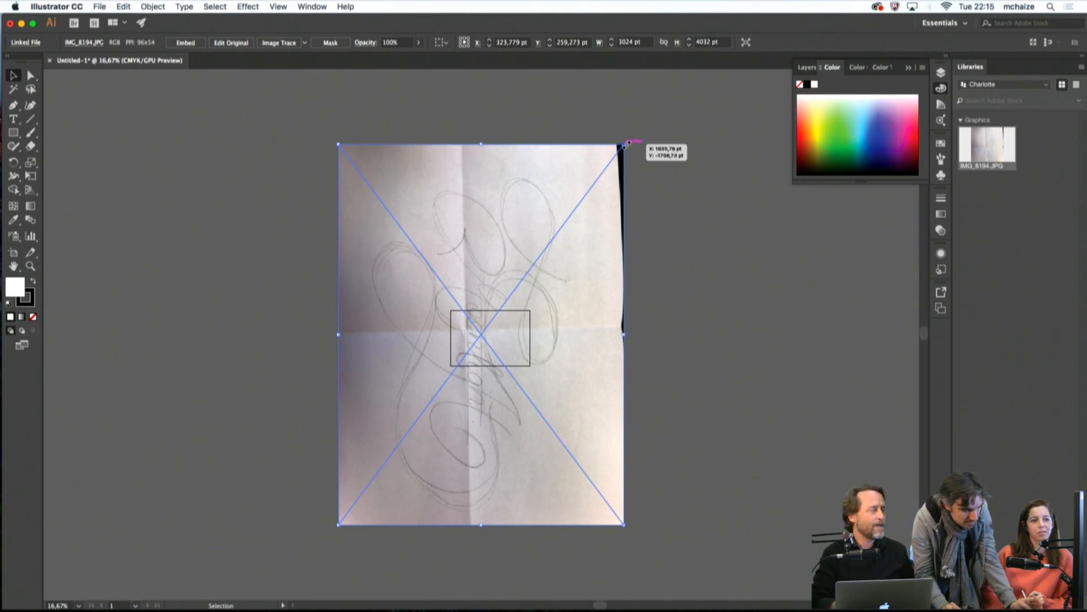
pyautogui.moveTo(627, 143); pyautogui.dragTo(485, 330)
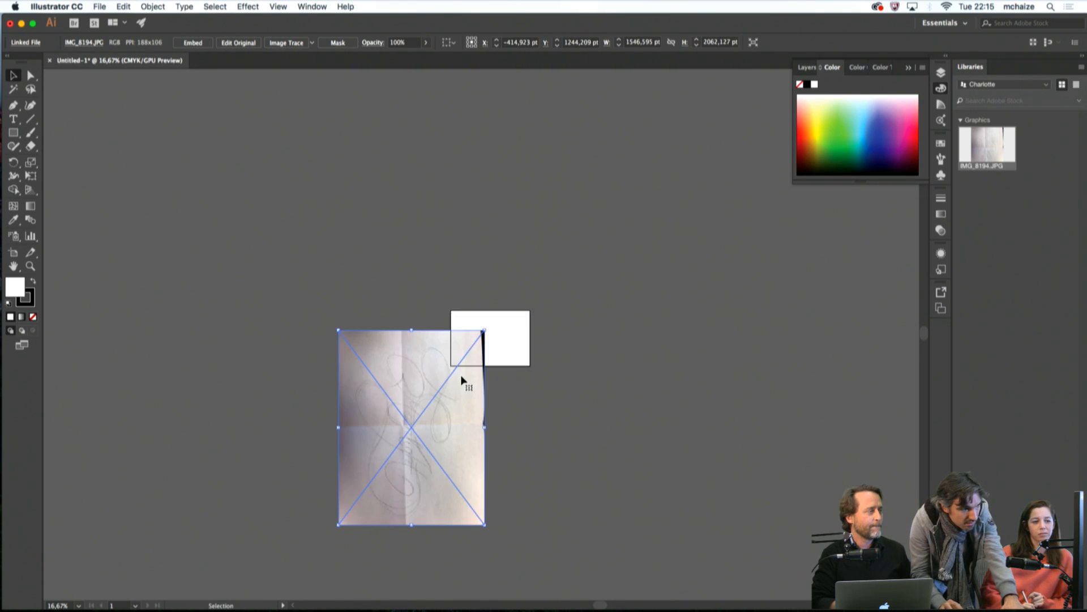
# Rotate the sketch photo to landscape and scale it to about 684 × 513 pt so it fits centred on the artboard
pyautogui.moveTo(460, 398); pyautogui.dragTo(548, 286)
pyautogui.moveTo(549, 245); pyautogui.dragTo(499, 332)
pyautogui.moveTo(508, 377); pyautogui.dragTo(554, 309)
pyautogui.moveTo(495, 342); pyautogui.dragTo(506, 344)
pyautogui.click(475, 389)
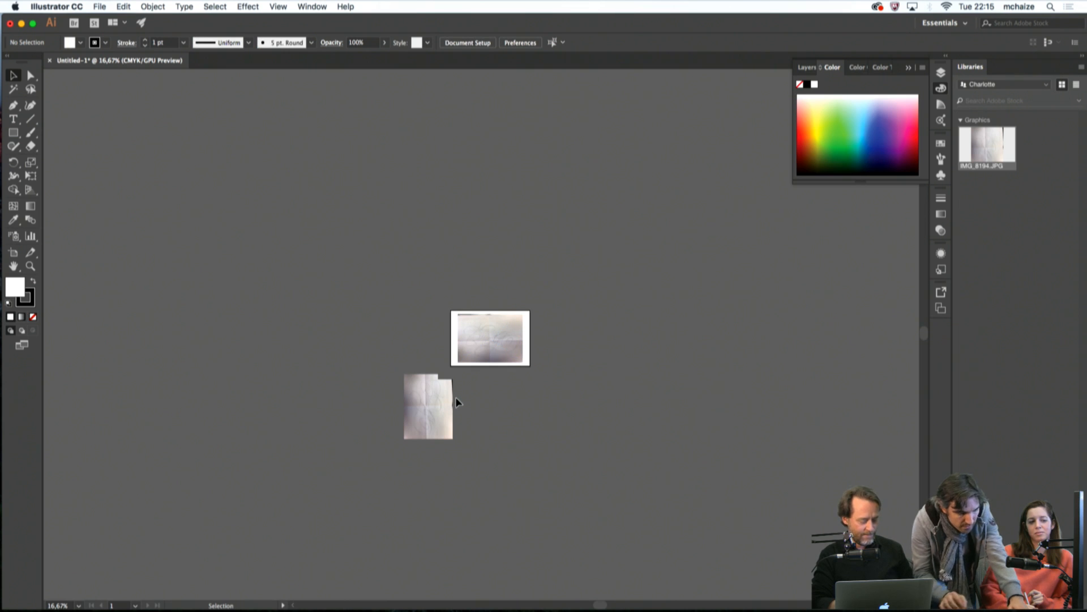
# Lock the sketch photo in place on the artboard
pyautogui.press('super+equal')
pyautogui.press('super+equal')
pyautogui.press('super+equal')
pyautogui.press('super+equal')
pyautogui.press('super+equal')
pyautogui.press('super+equal')
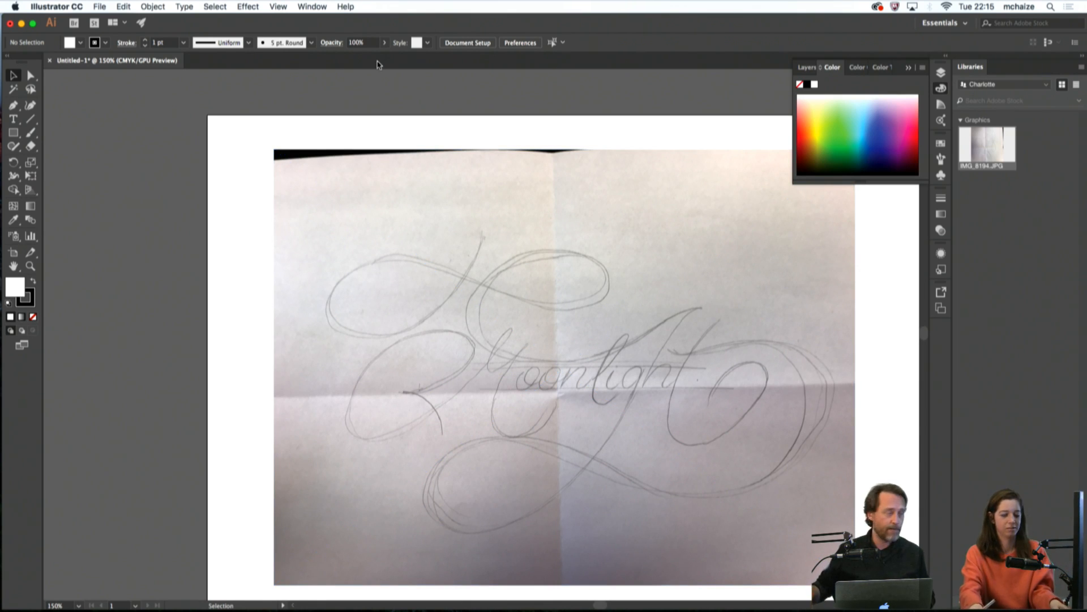
pyautogui.click(440, 209)
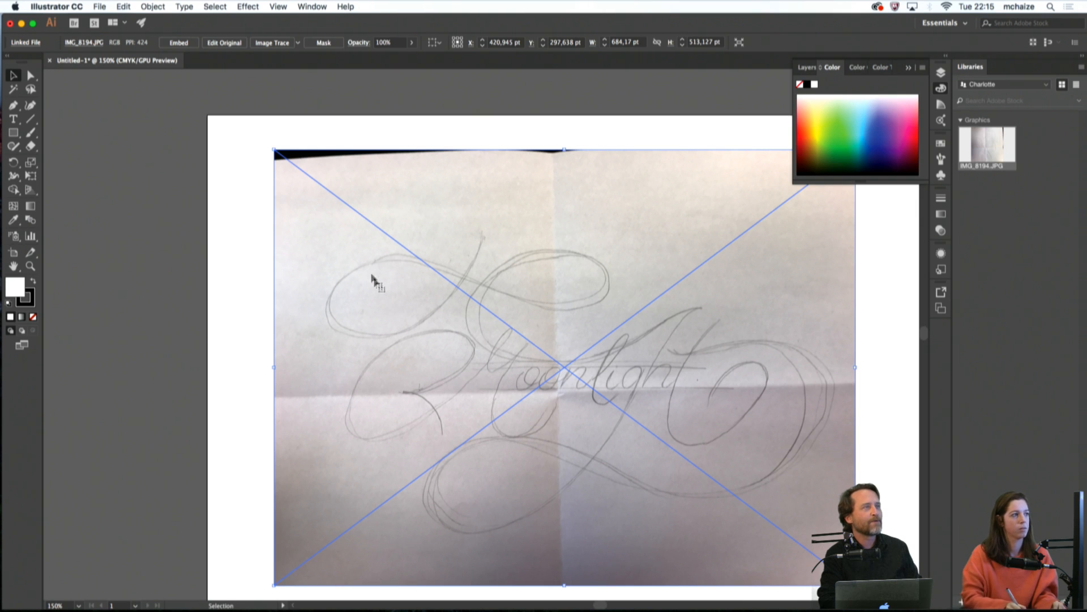
pyautogui.click(154, 6)
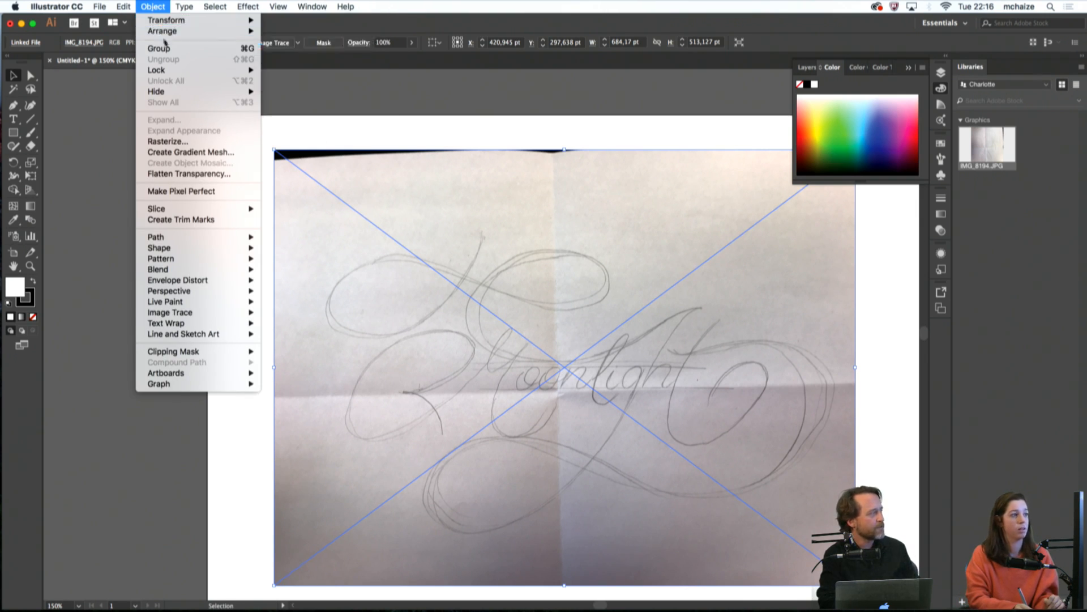
pyautogui.moveTo(238, 69)
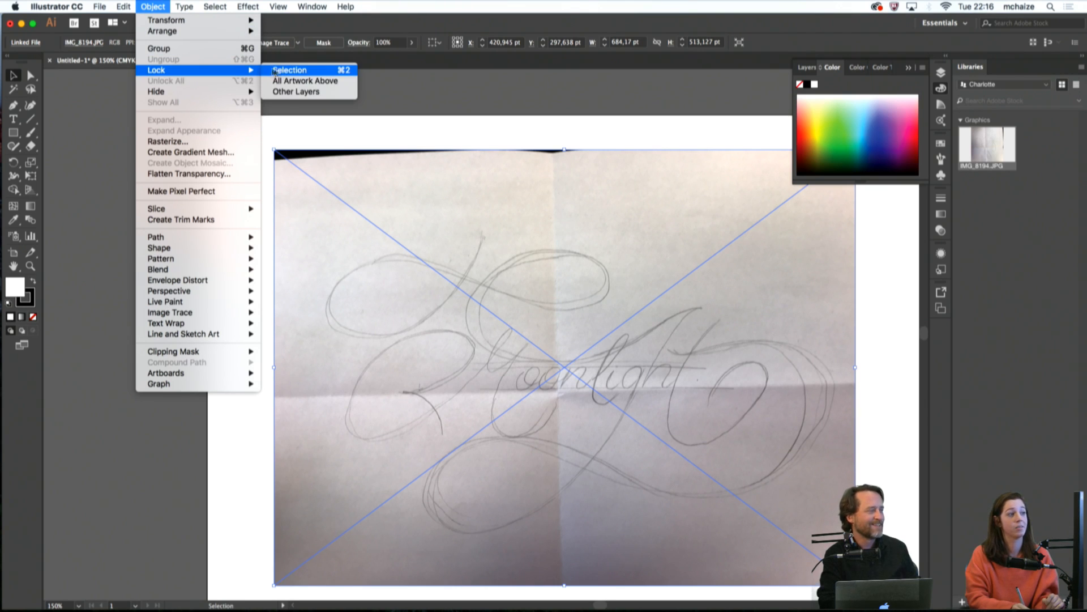
pyautogui.click(306, 71)
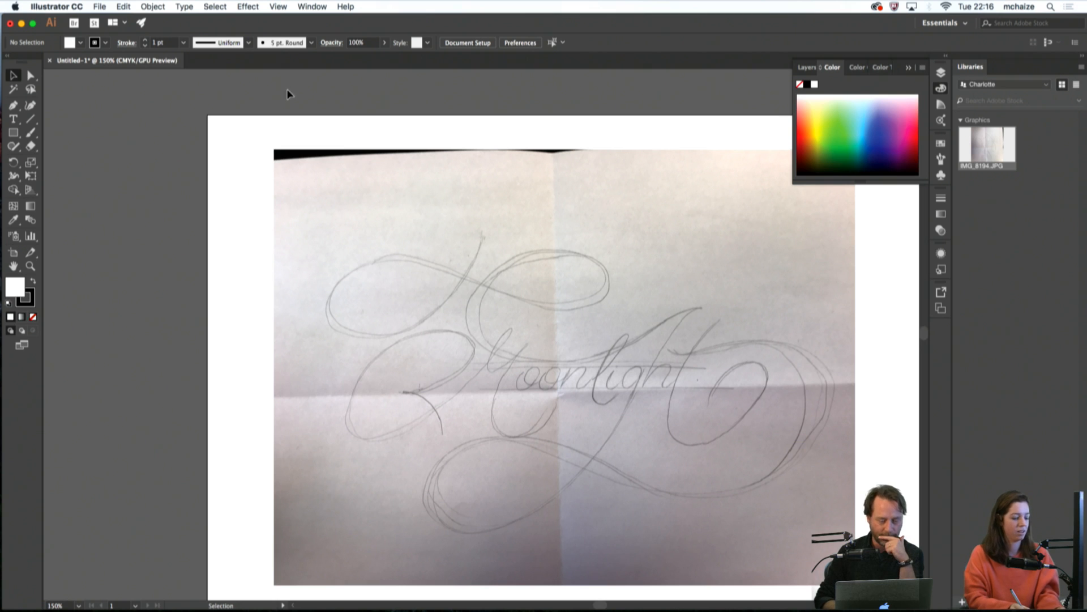
# Show the rulers and place two horizontal guides along the x-height and baseline of the Moonlight lettering, at about 296 and 322 pt
pyautogui.press('super+r')
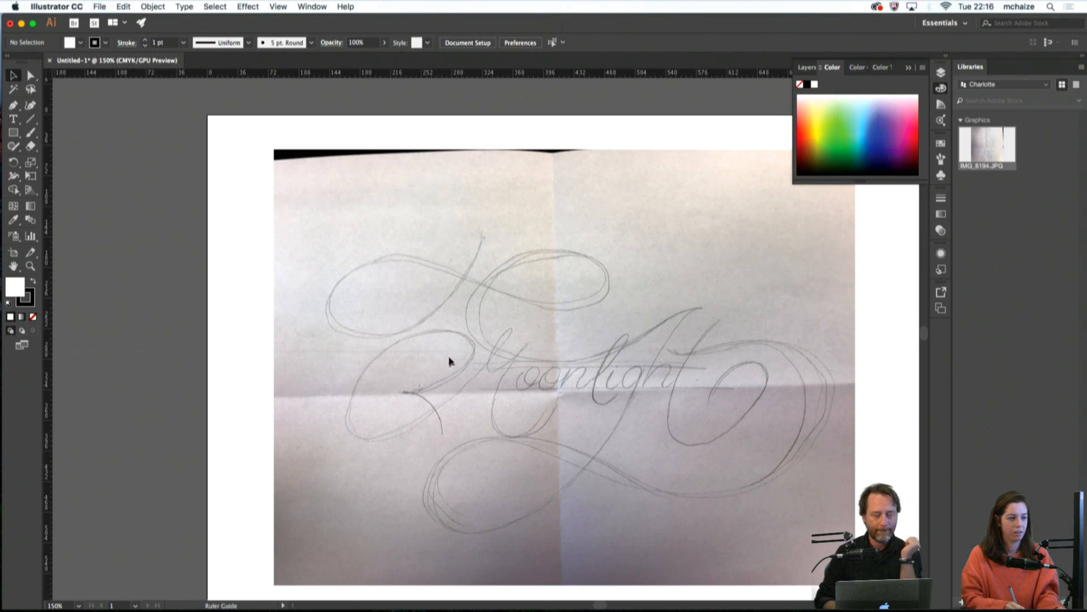
pyautogui.moveTo(451, 367); pyautogui.dragTo(451, 367)
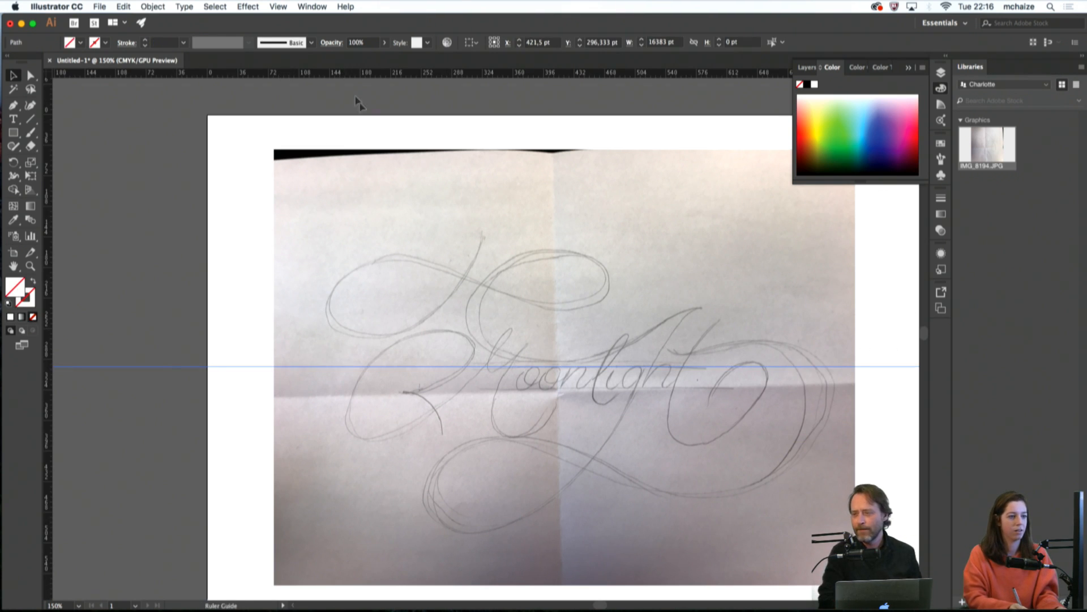
pyautogui.moveTo(356, 97); pyautogui.dragTo(479, 321)
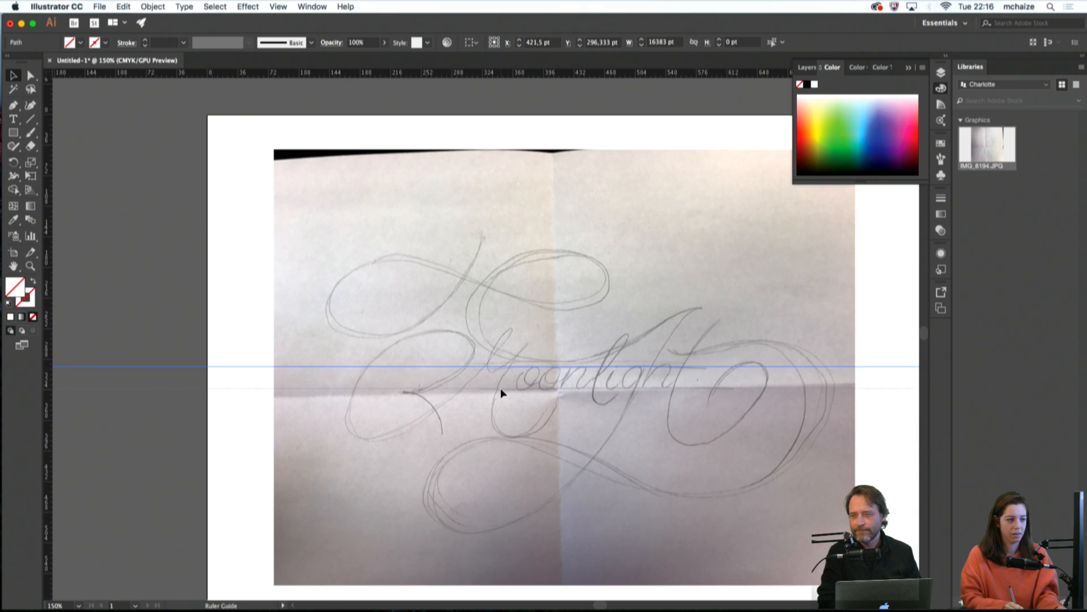
pyautogui.moveTo(502, 393); pyautogui.dragTo(518, 389)
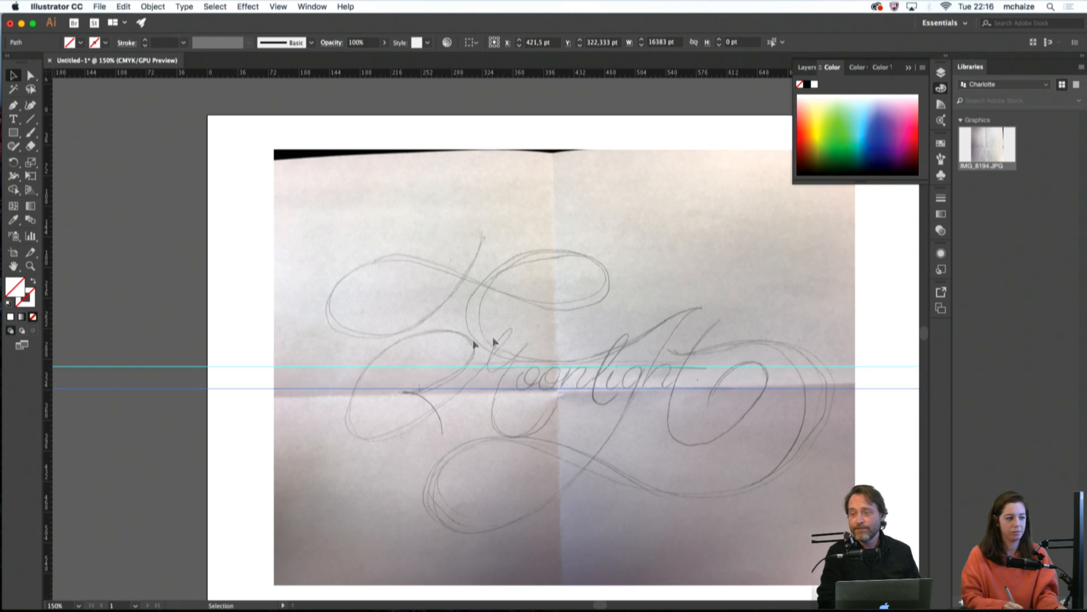
# Lock the two horizontal guides
pyautogui.click(220, 328)
pyautogui.rightClick(225, 307)
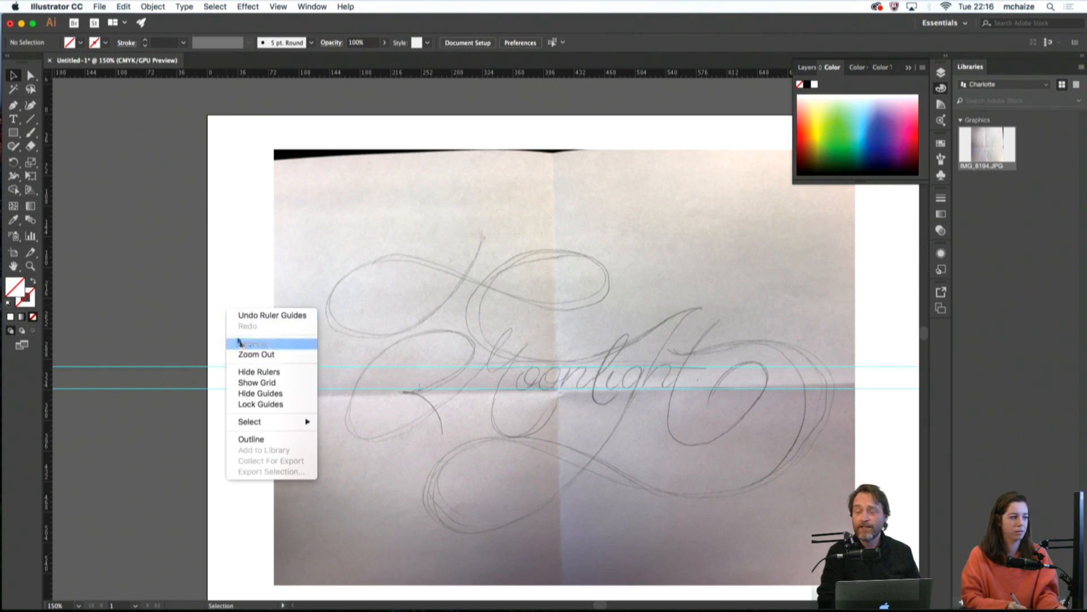
pyautogui.click(290, 405)
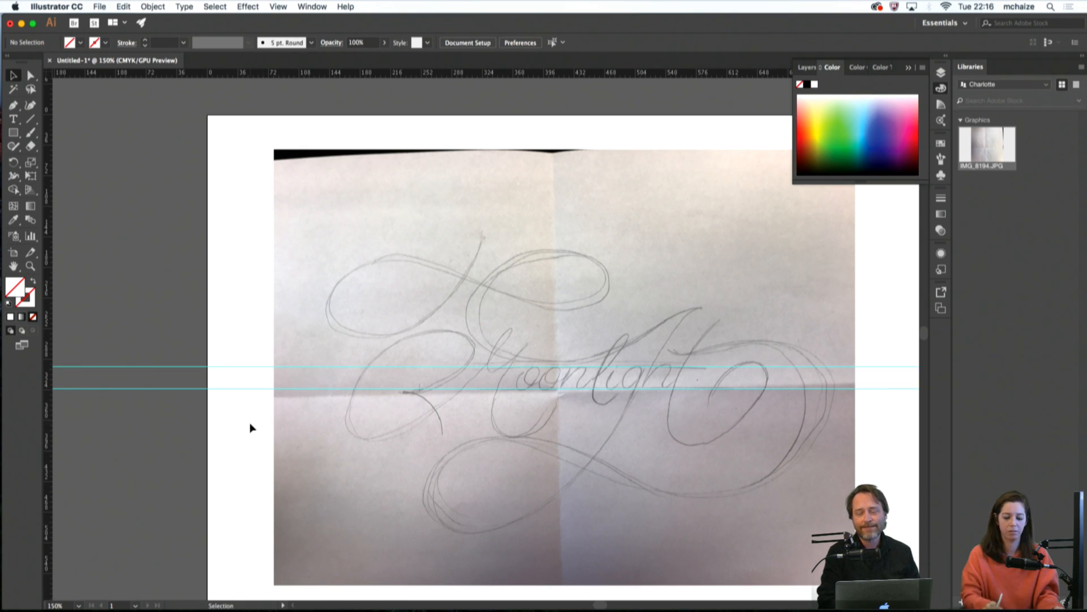
# Prepare the Pen tool for tracing with a bright cyan stroke, colour 26DCF9
pyautogui.press('super+equal')
pyautogui.press('super+equal')
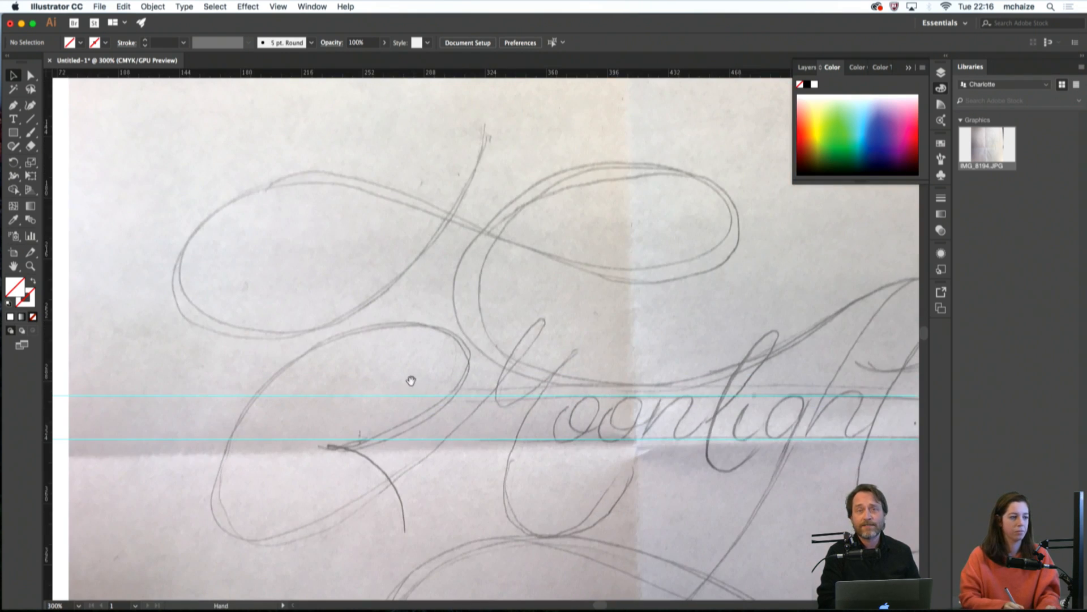
pyautogui.scroll(-3, 413, 381)
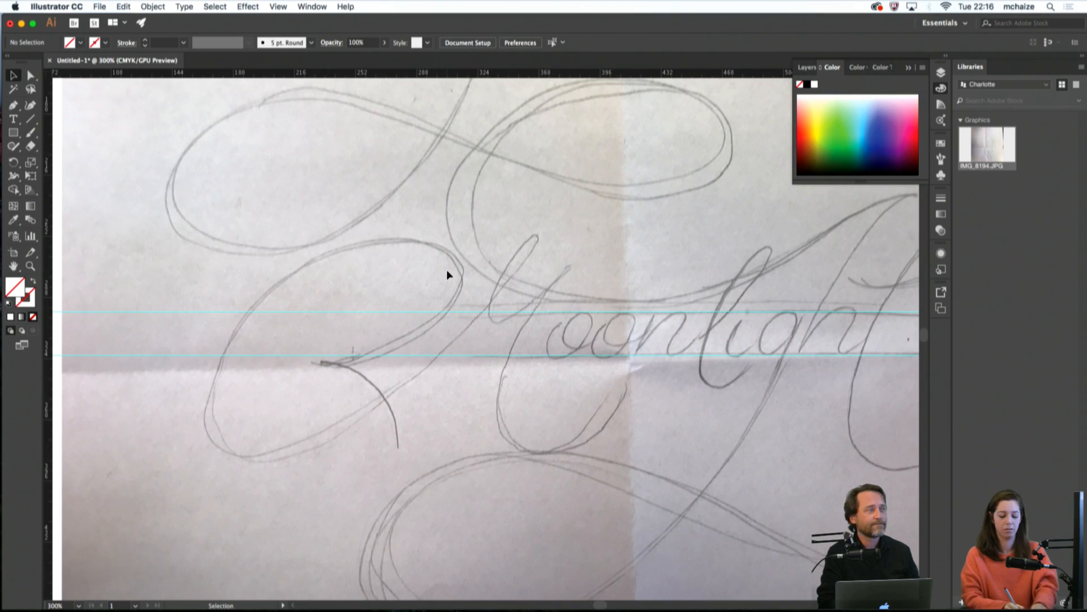
pyautogui.press('p')
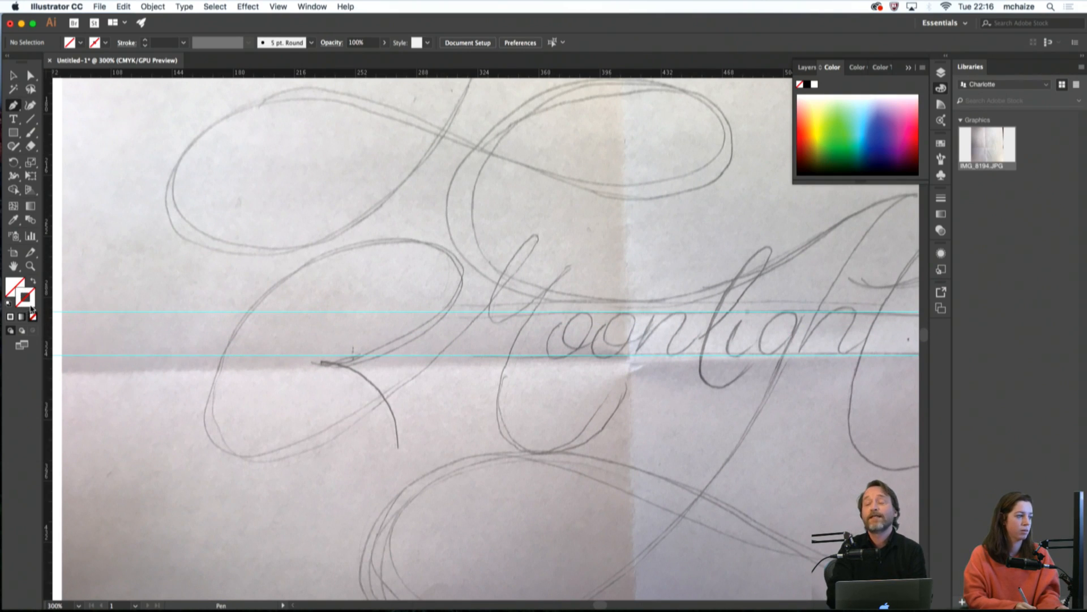
pyautogui.doubleClick(29, 301)
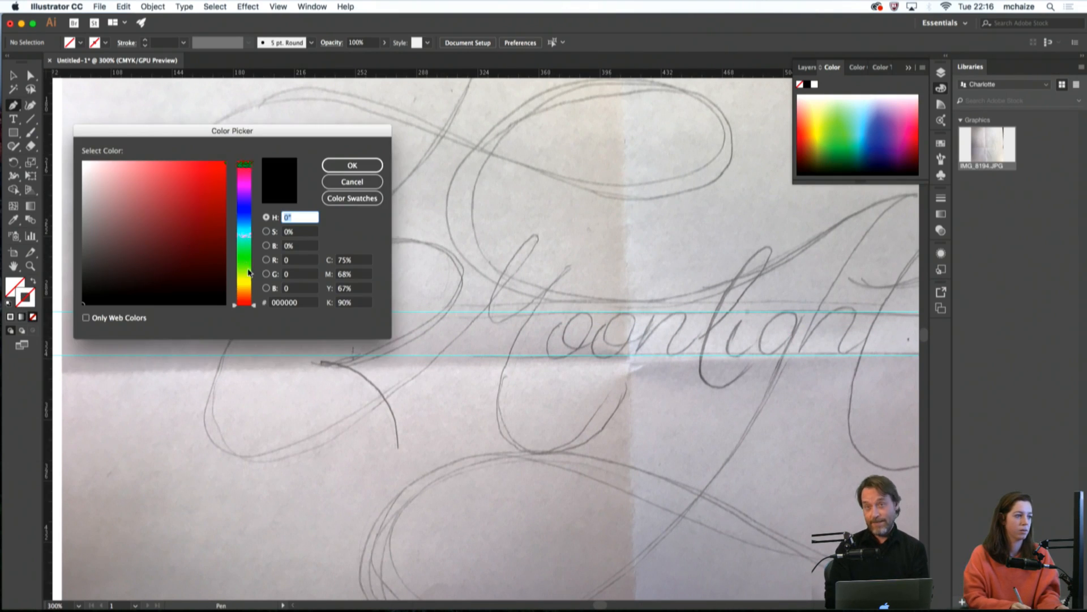
pyautogui.moveTo(241, 232)
pyautogui.mouseDown()
pyautogui.moveTo(241, 221)
pyautogui.moveTo(248, 229)
pyautogui.mouseUp()
pyautogui.click(204, 164)
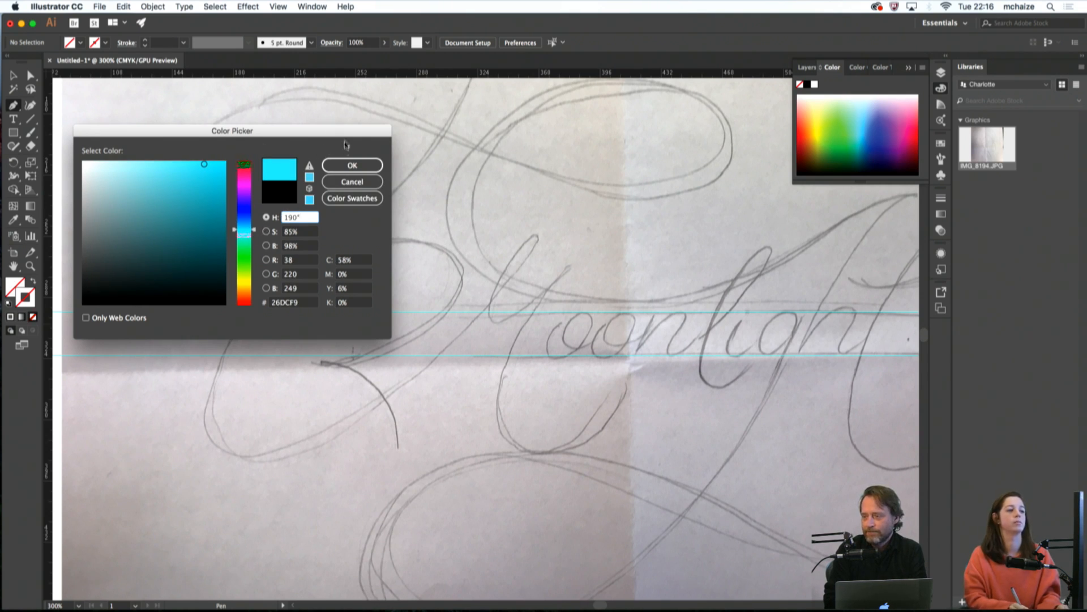
pyautogui.click(351, 165)
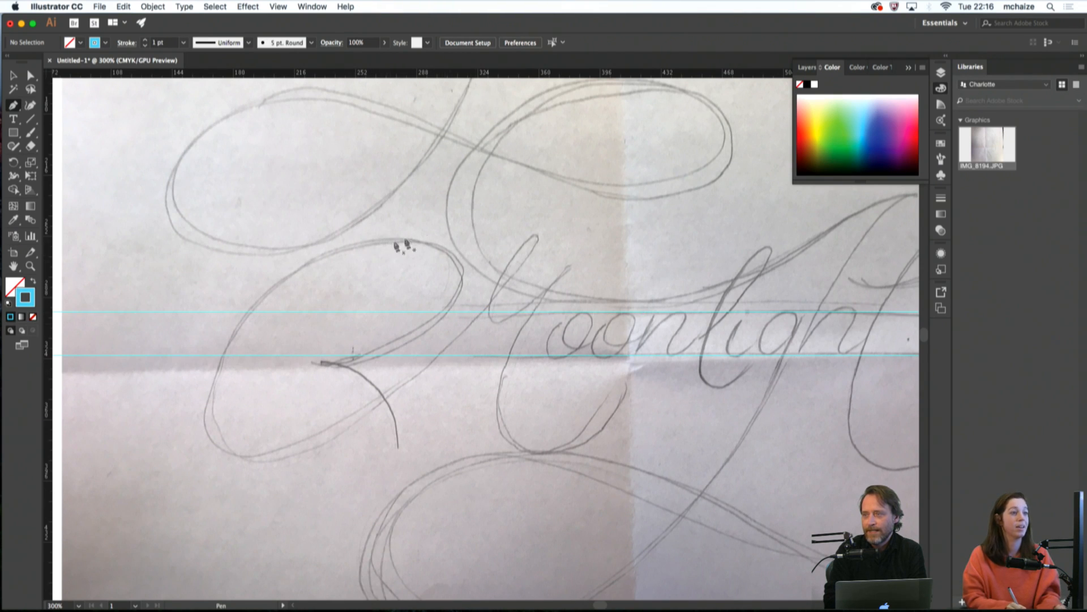
# Trace the large entry loop of the letter M with the Pen tool, up to and around its first peak
pyautogui.scroll(-2, 486, 243)
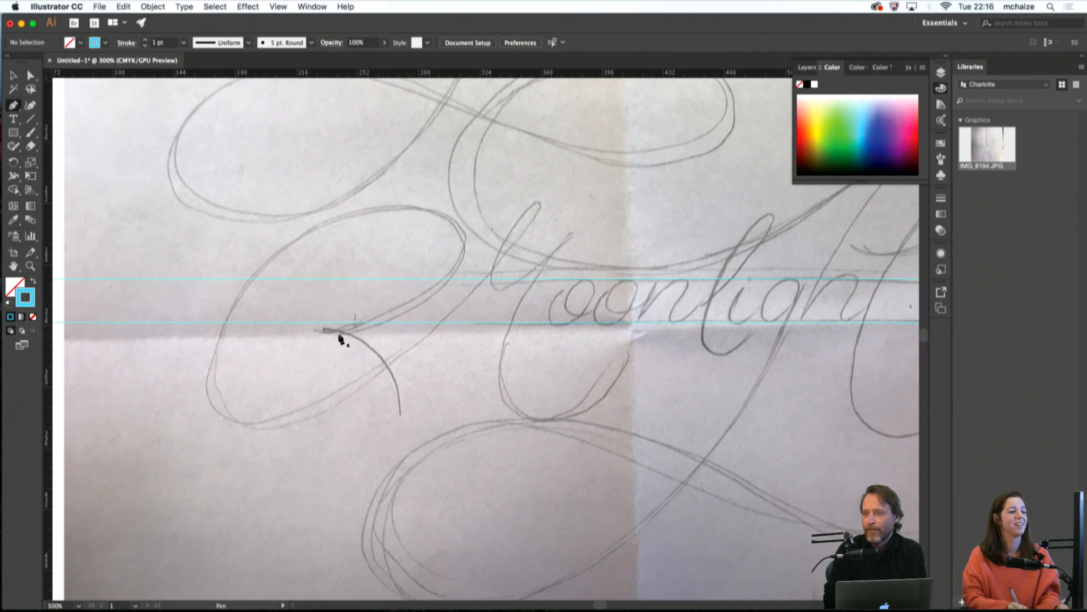
pyautogui.click(338, 332)
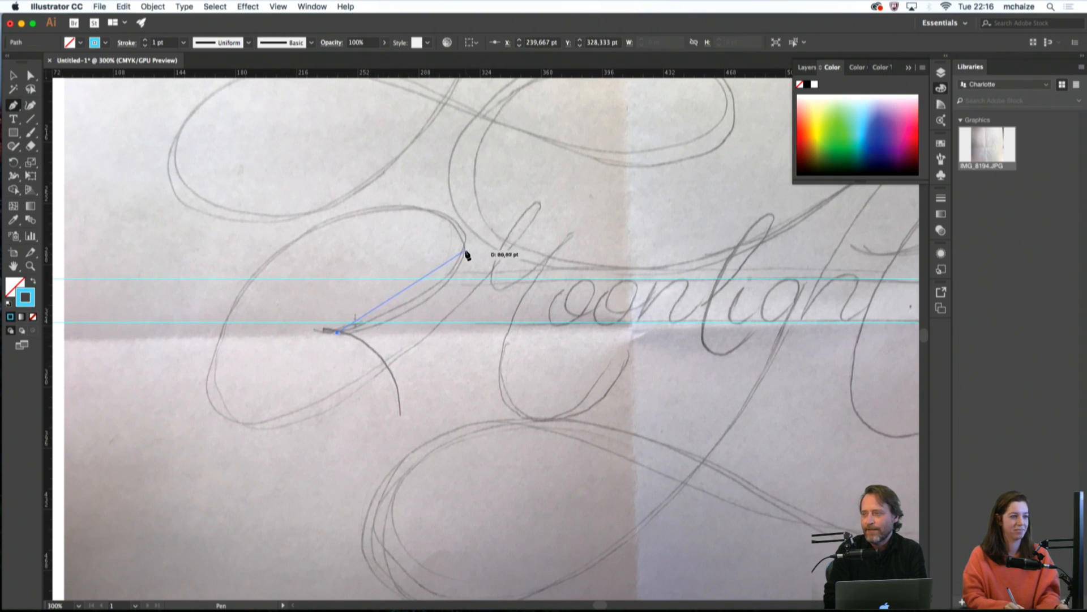
pyautogui.moveTo(464, 251); pyautogui.dragTo(464, 208)
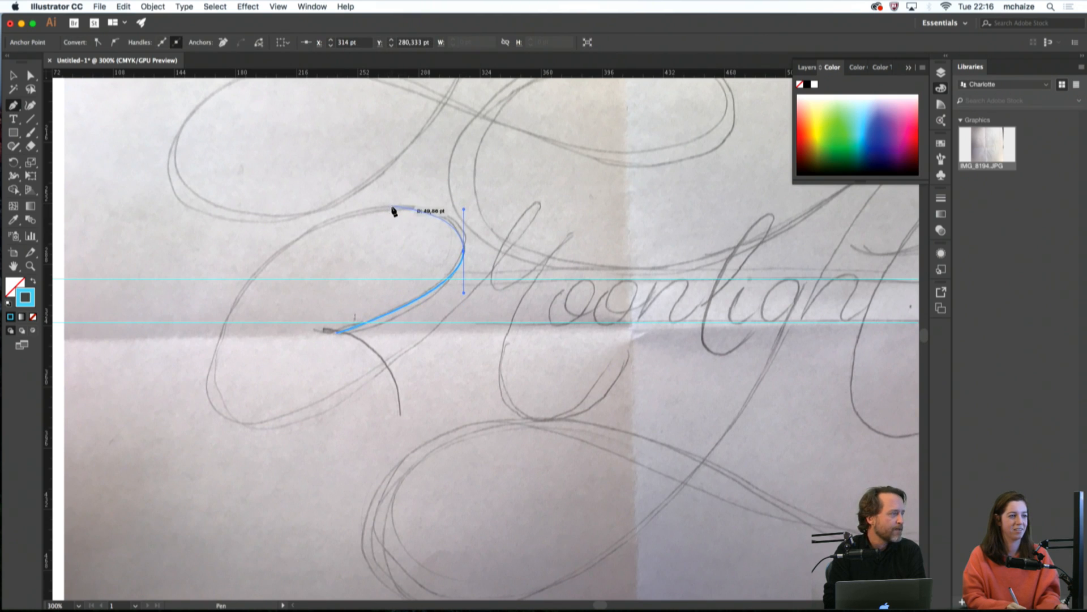
pyautogui.moveTo(394, 211); pyautogui.dragTo(361, 218)
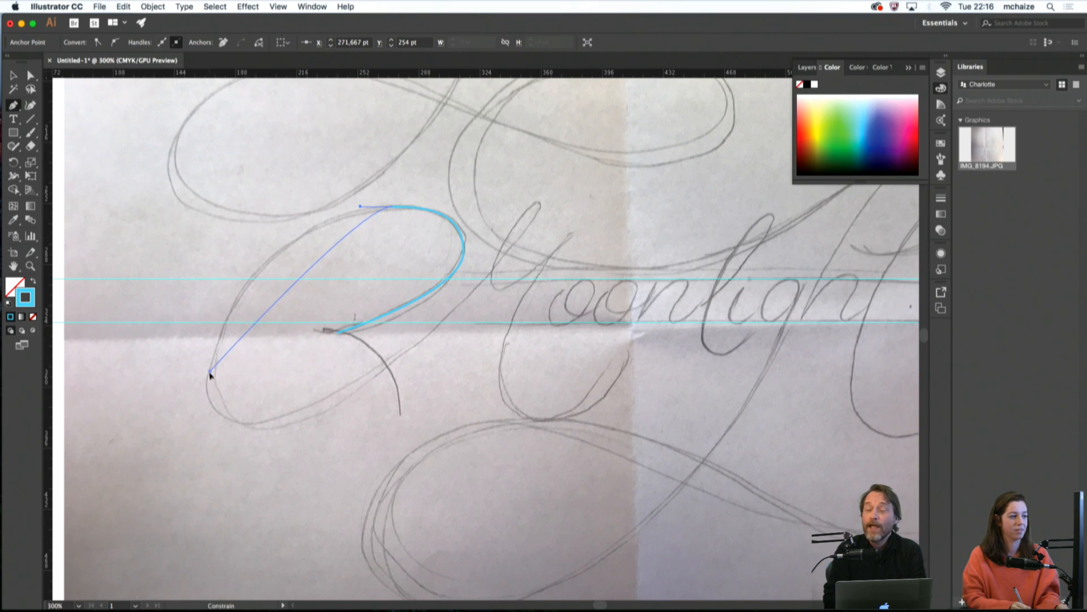
pyautogui.moveTo(210, 372); pyautogui.dragTo(277, 426)
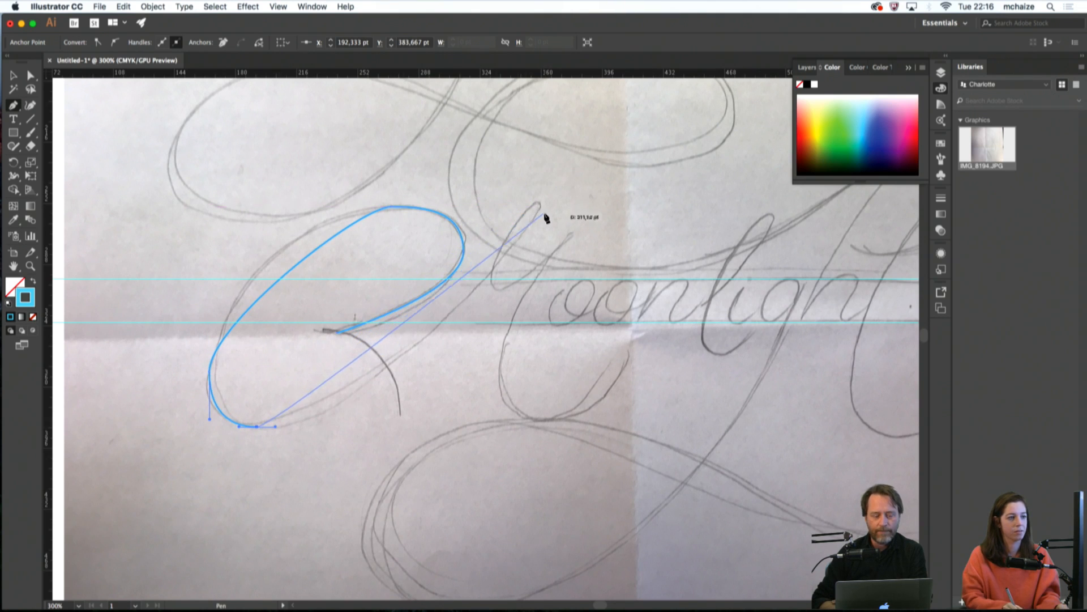
pyautogui.moveTo(539, 213); pyautogui.dragTo(545, 207)
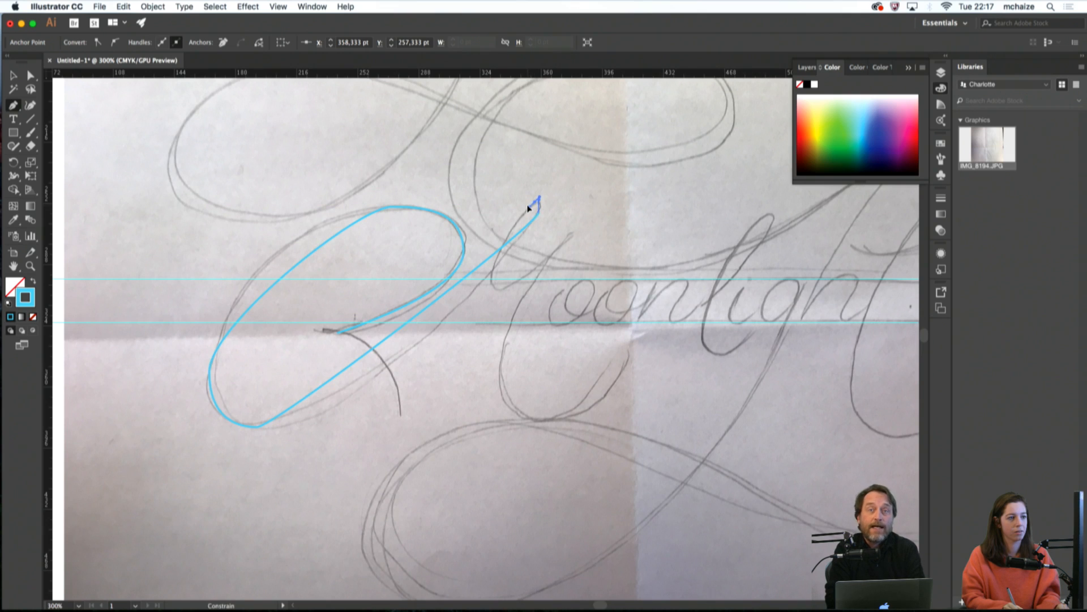
pyautogui.moveTo(527, 206); pyautogui.dragTo(501, 293)
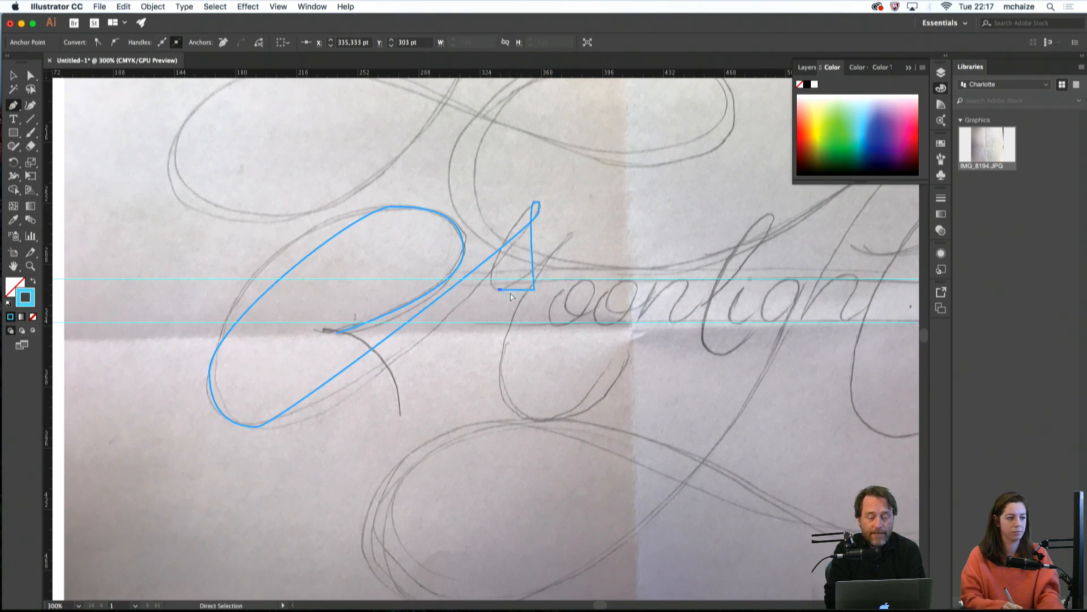
# Undo the last misplaced anchor points below the first peak of the M
pyautogui.press('super+w')
pyautogui.click(605, 339)
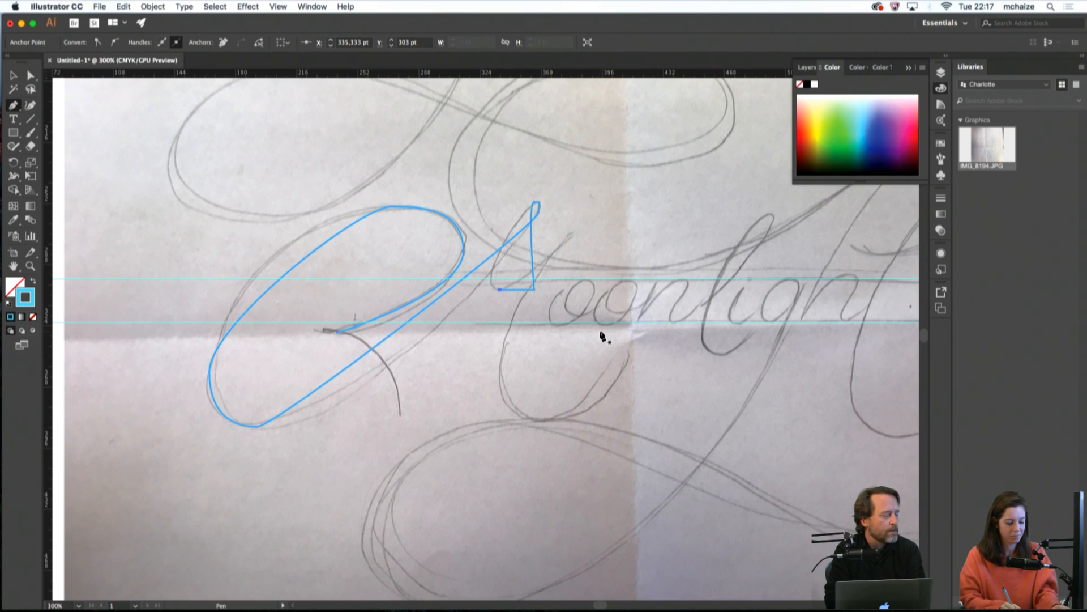
pyautogui.press('super+z')
pyautogui.press('super+z')
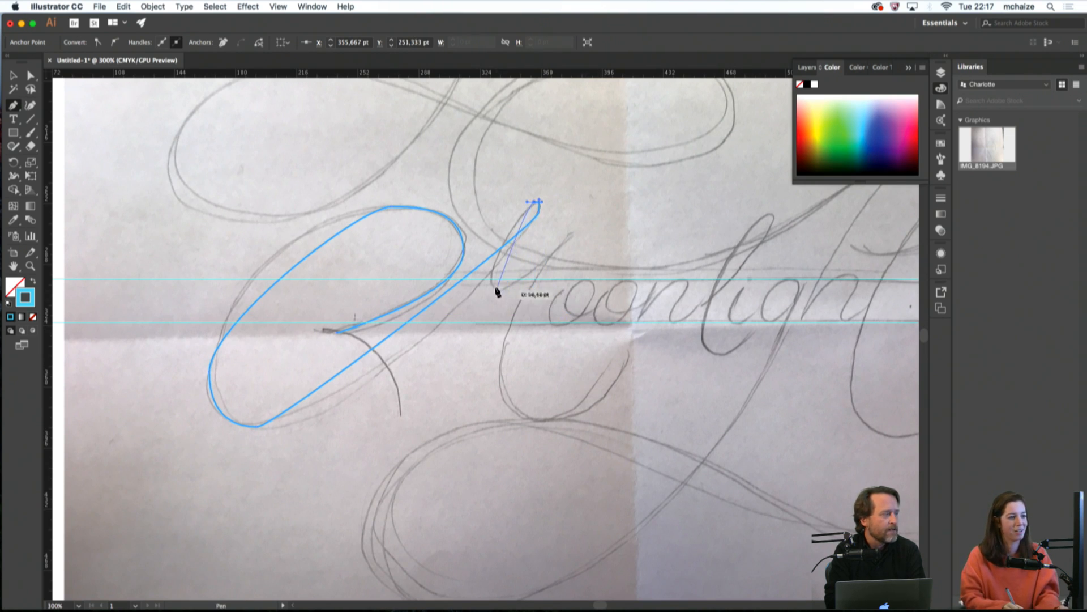
# Trace the rest of the M: down from the first peak, up to the second peak and around the lower hook
pyautogui.moveTo(499, 290); pyautogui.dragTo(525, 290)
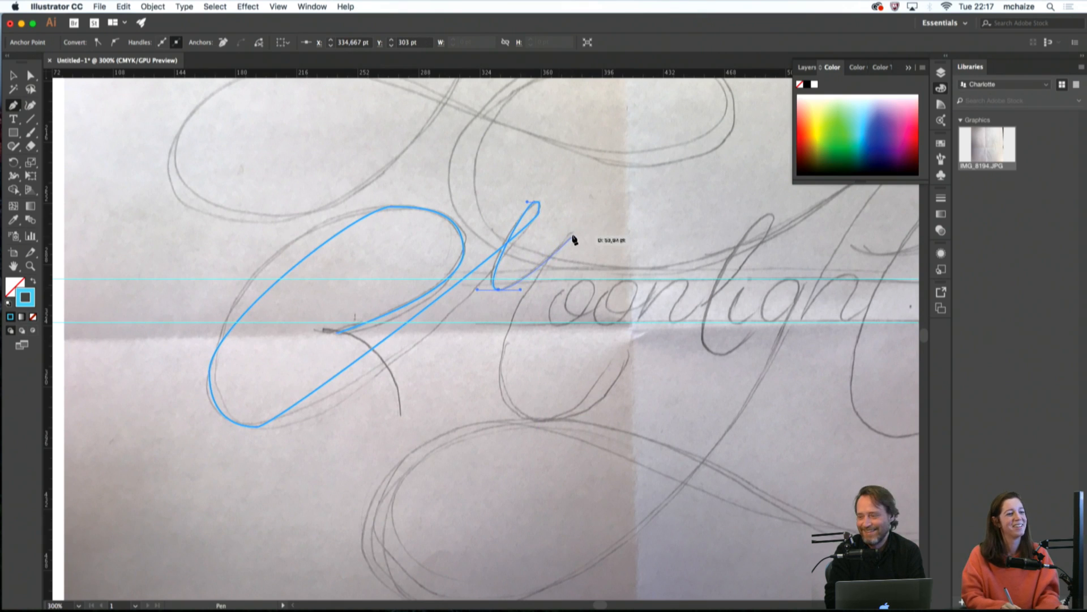
pyautogui.moveTo(572, 233); pyautogui.dragTo(563, 234)
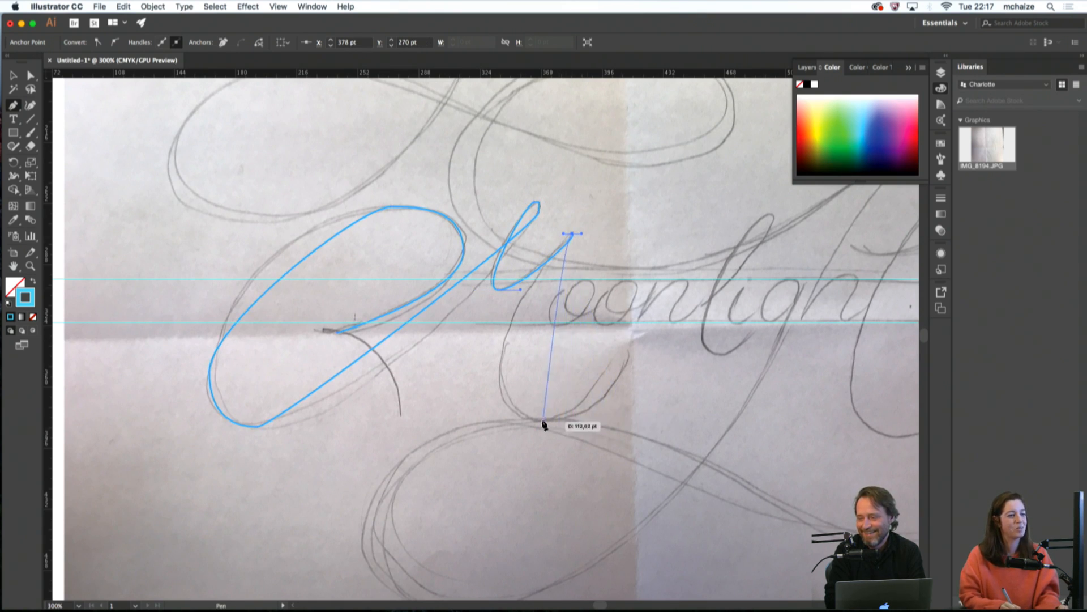
pyautogui.moveTo(500, 363); pyautogui.dragTo(577, 414)
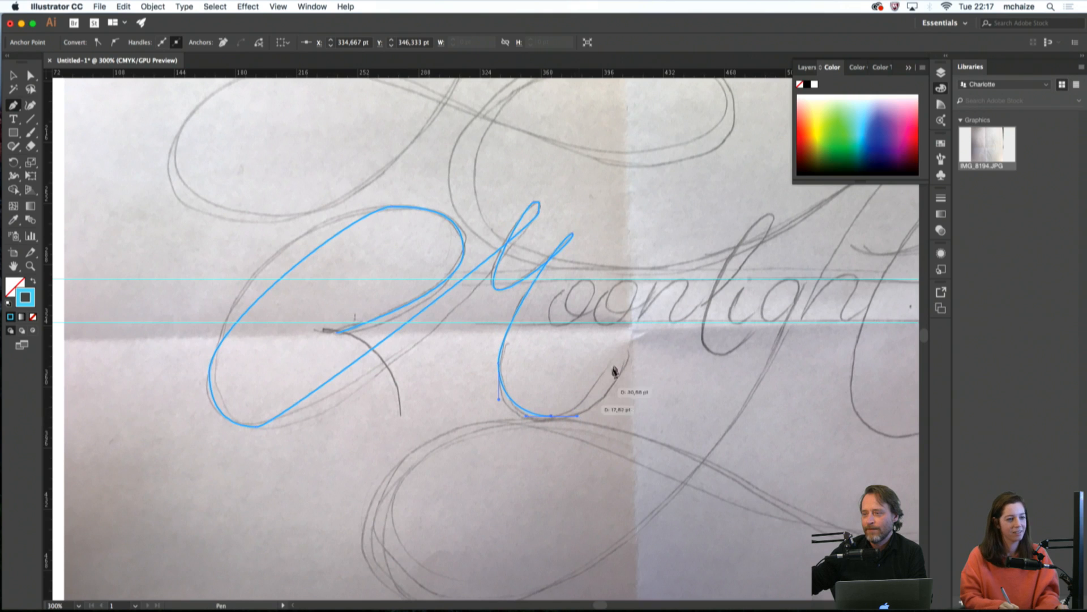
pyautogui.click(631, 354)
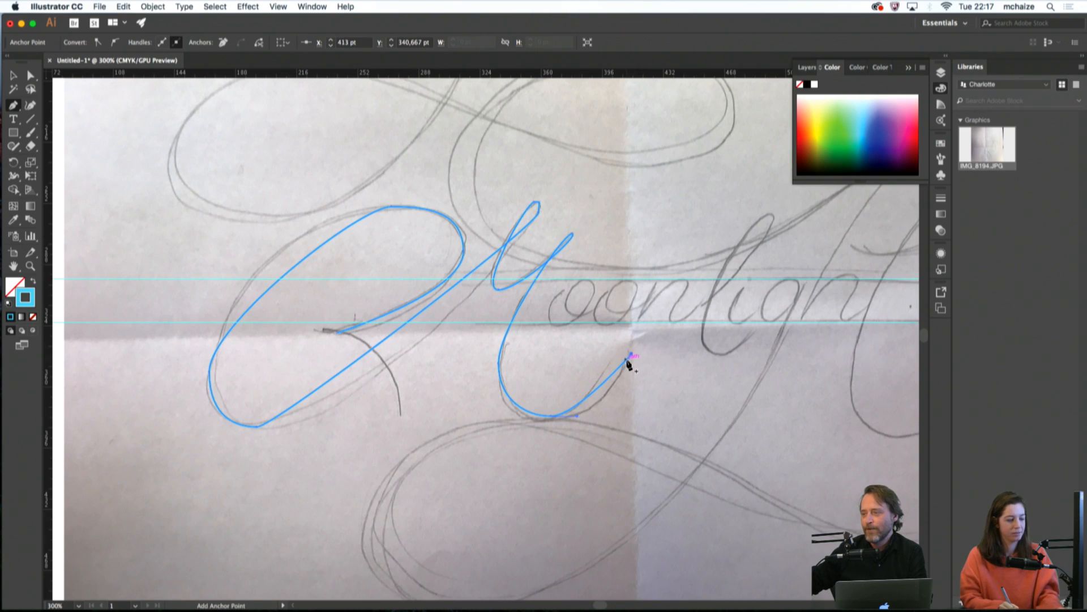
# Lengthen the horizontal direction handles at the top and bottom of the M's entry loop so its long sides follow the sketch
pyautogui.press('a')
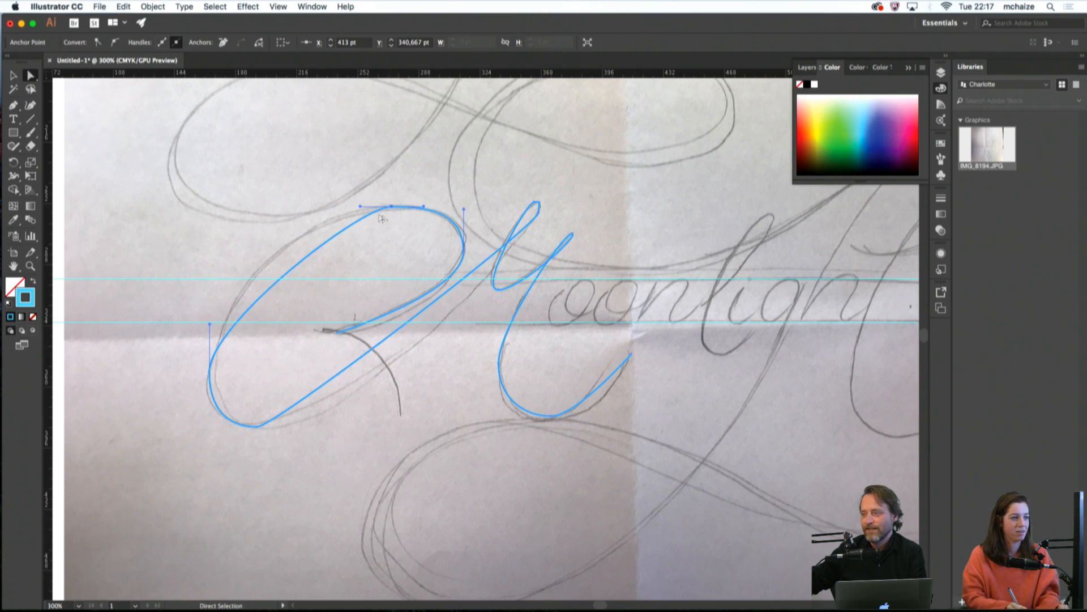
pyautogui.moveTo(364, 209); pyautogui.dragTo(285, 233)
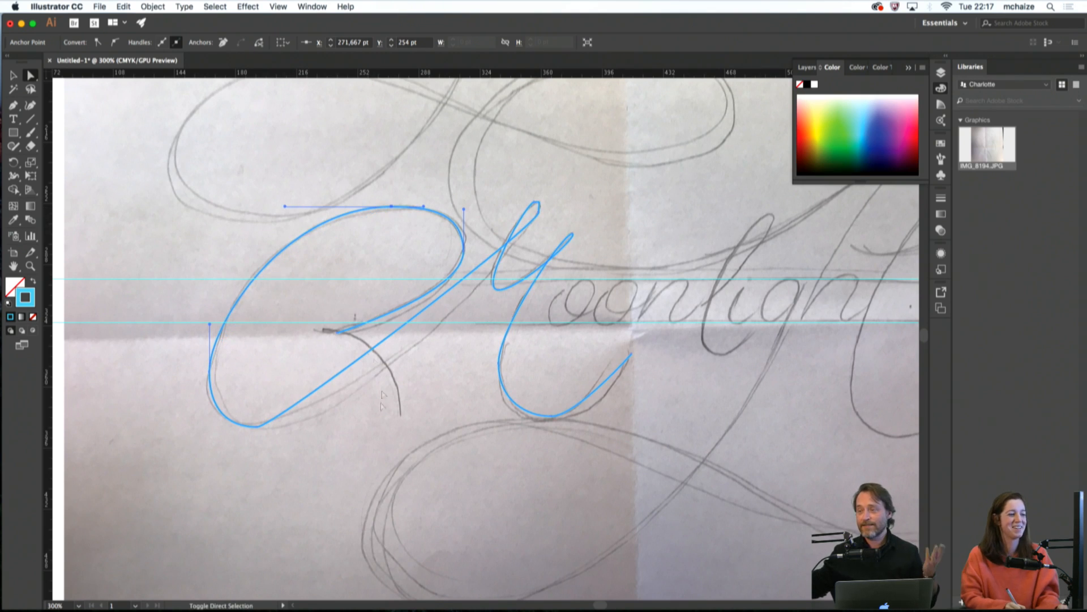
pyautogui.keyDown('shift'); pyautogui.click(257, 426); pyautogui.keyUp('shift')
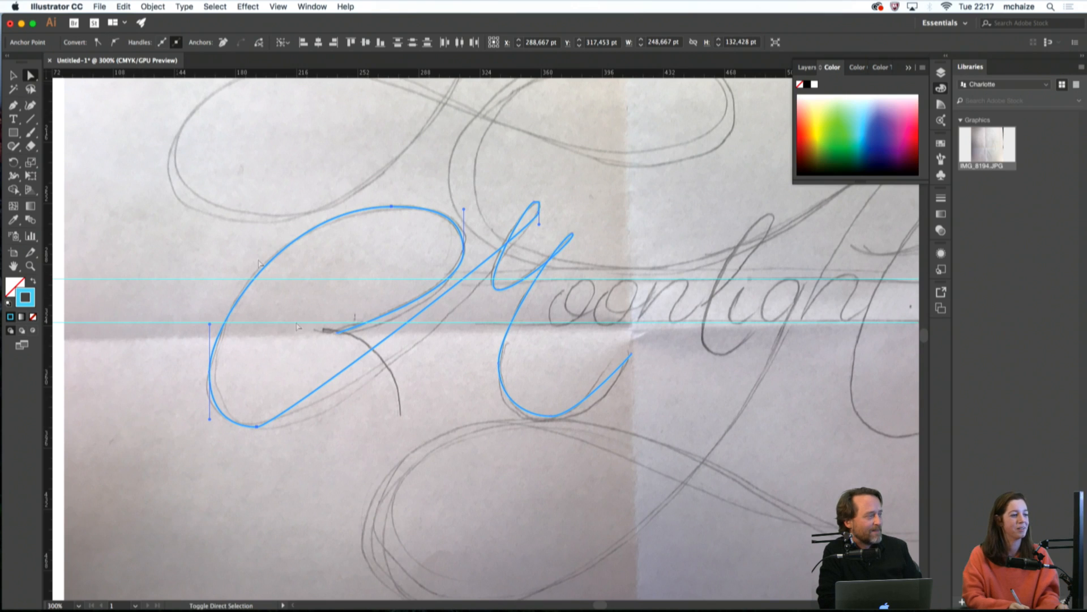
pyautogui.click(341, 375)
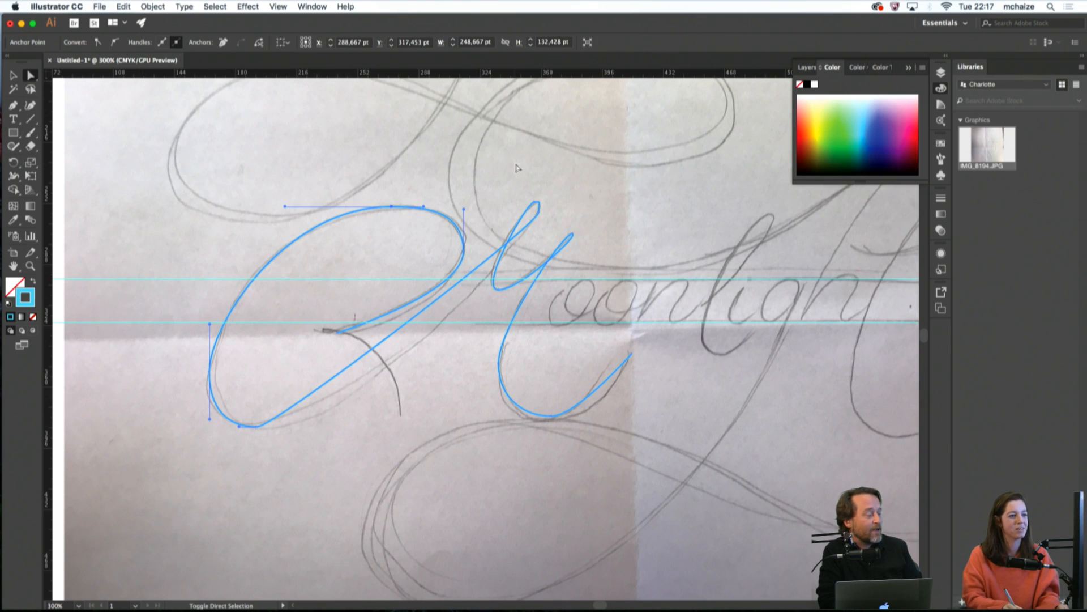
pyautogui.click(540, 220)
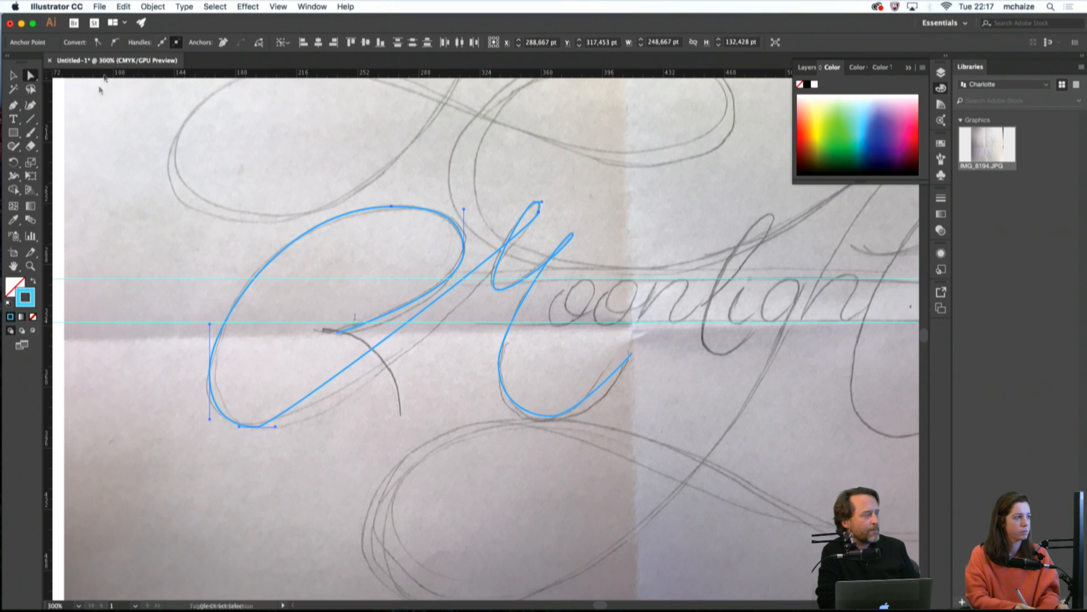
pyautogui.click(14, 76)
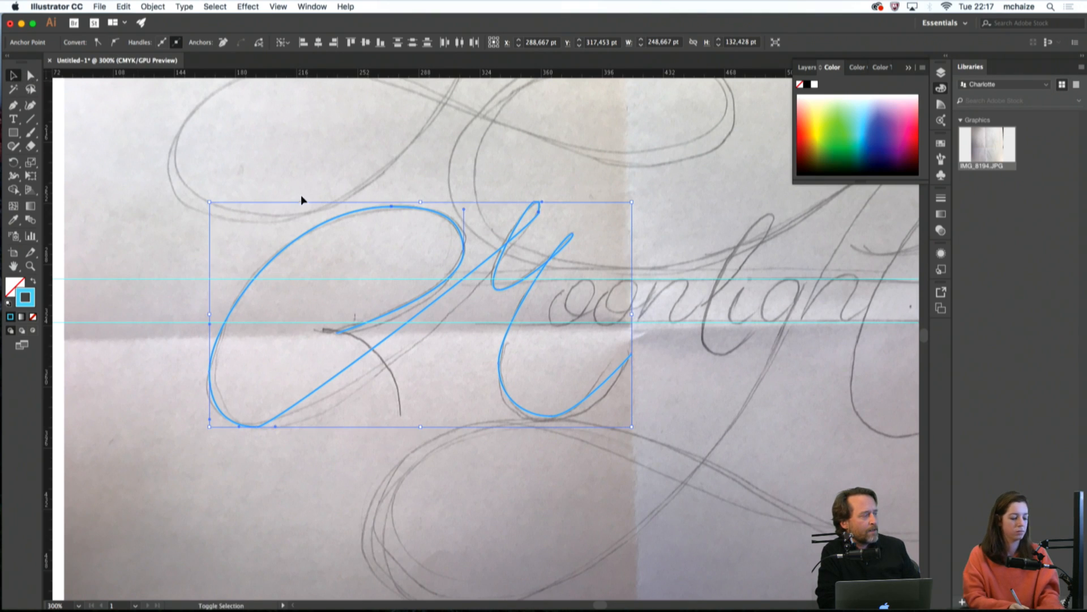
pyautogui.press('a')
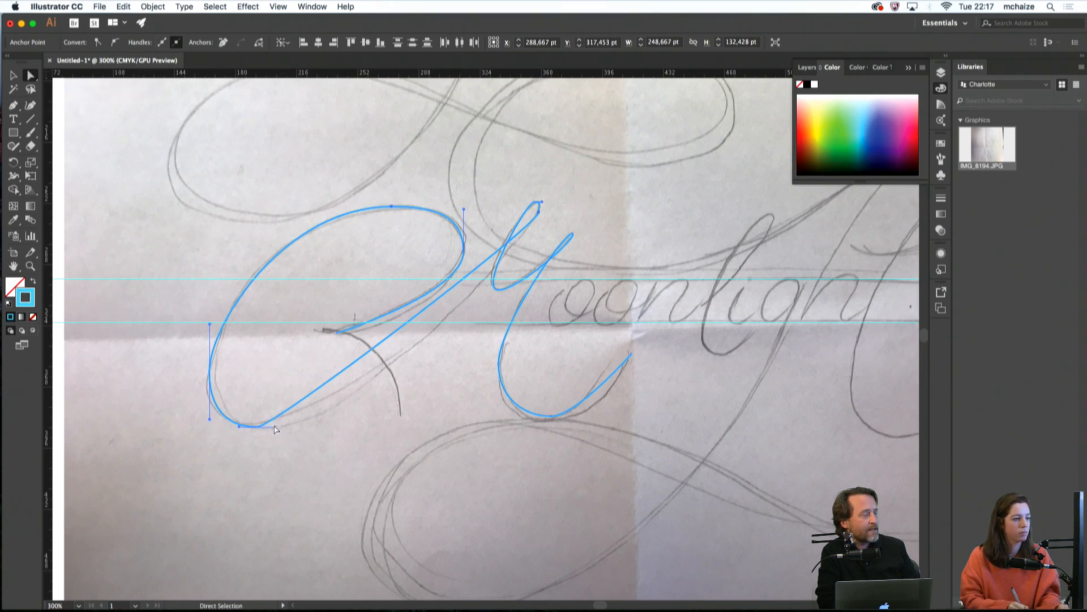
pyautogui.moveTo(274, 429); pyautogui.dragTo(344, 406)
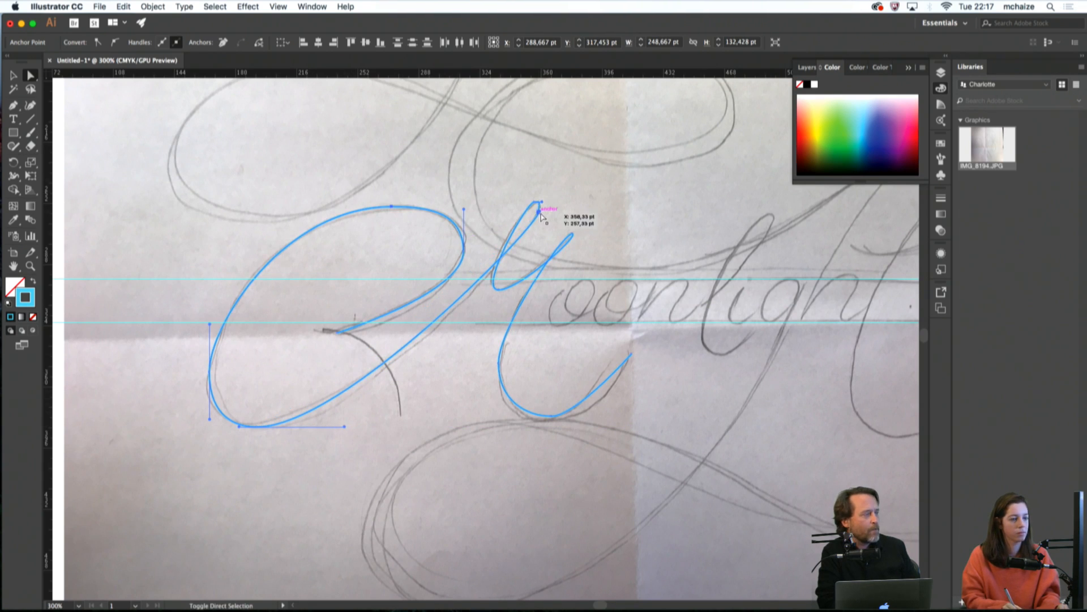
# Reshape the rounded tip of the M's first peak with Direct Selection, undoing the stray anchor and handle adjustments
pyautogui.press('super+plus')
pyautogui.press('super+plus')
pyautogui.press('space')
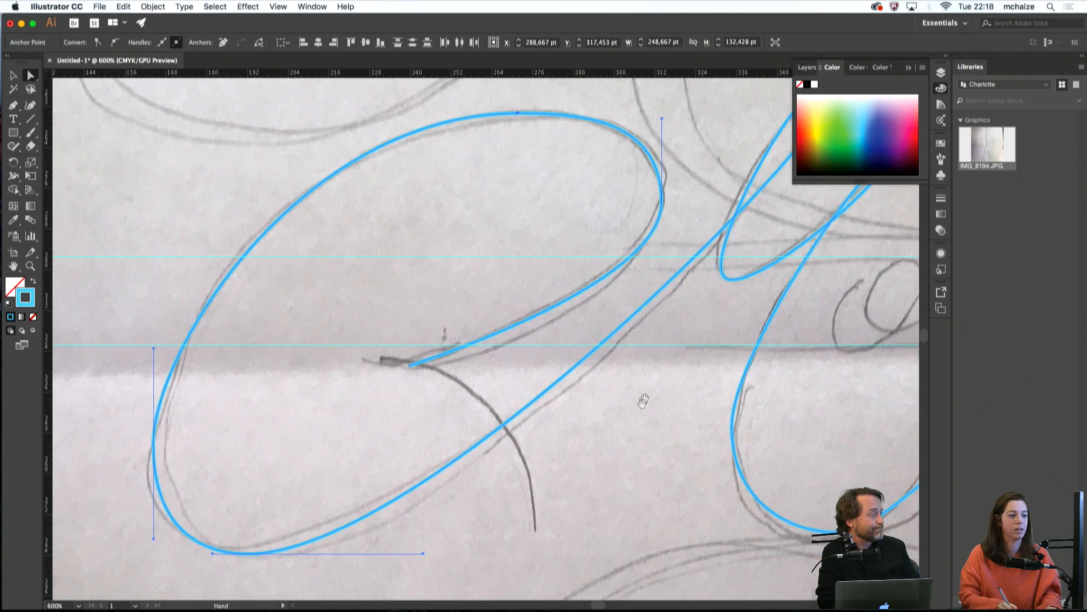
pyautogui.moveTo(643, 400); pyautogui.dragTo(415, 511)
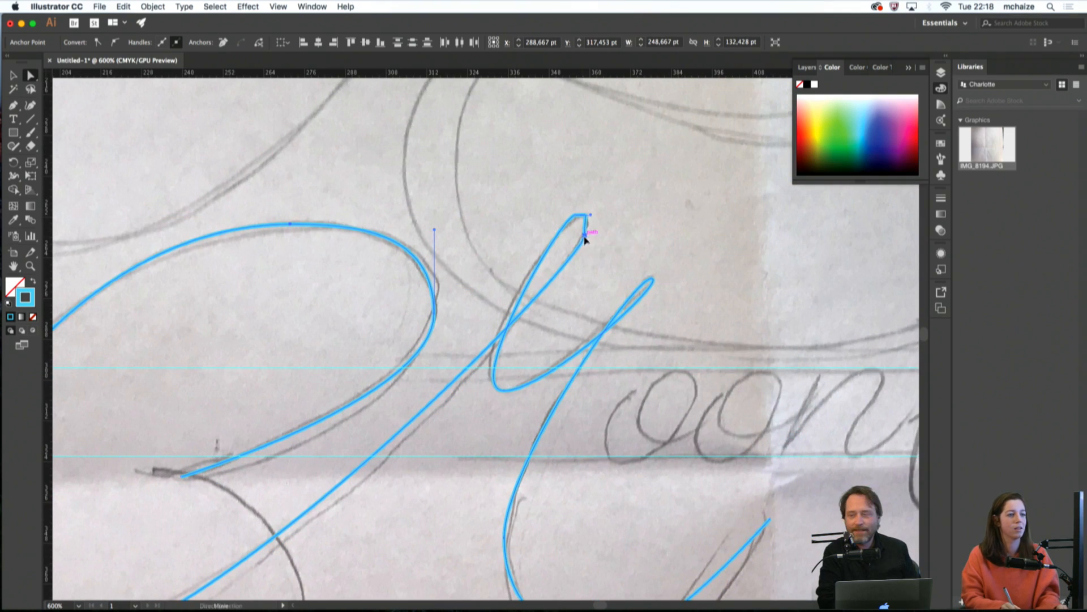
pyautogui.moveTo(586, 240)
pyautogui.mouseDown()
pyautogui.moveTo(592, 221)
pyautogui.moveTo(580, 217)
pyautogui.moveTo(593, 211)
pyautogui.moveTo(595, 224)
pyautogui.mouseUp()
pyautogui.press('super+z')
pyautogui.press('super+z')
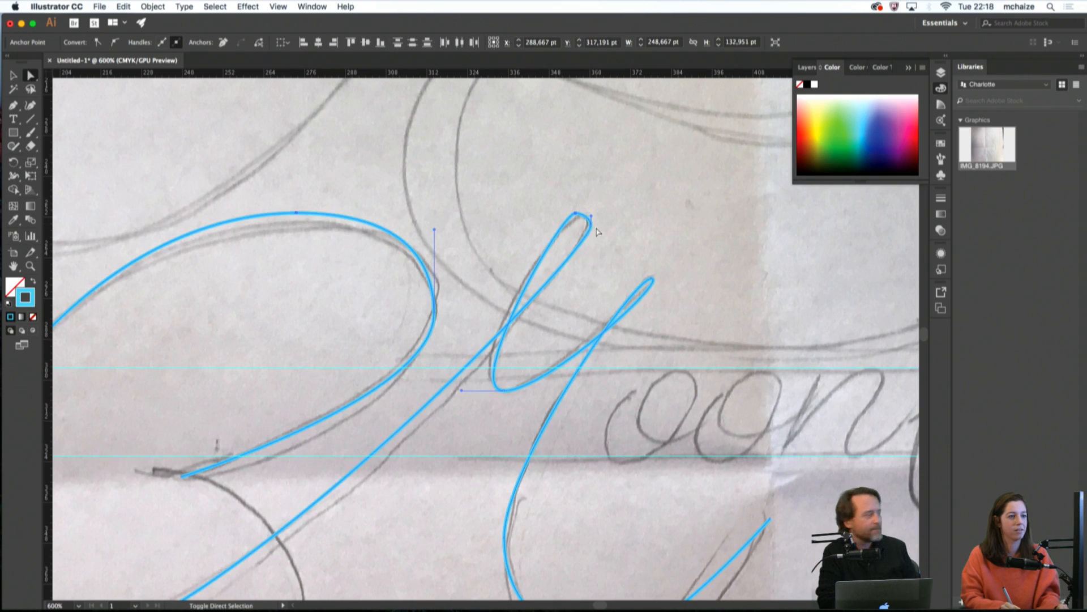
pyautogui.press('super+z')
pyautogui.press('super+z')
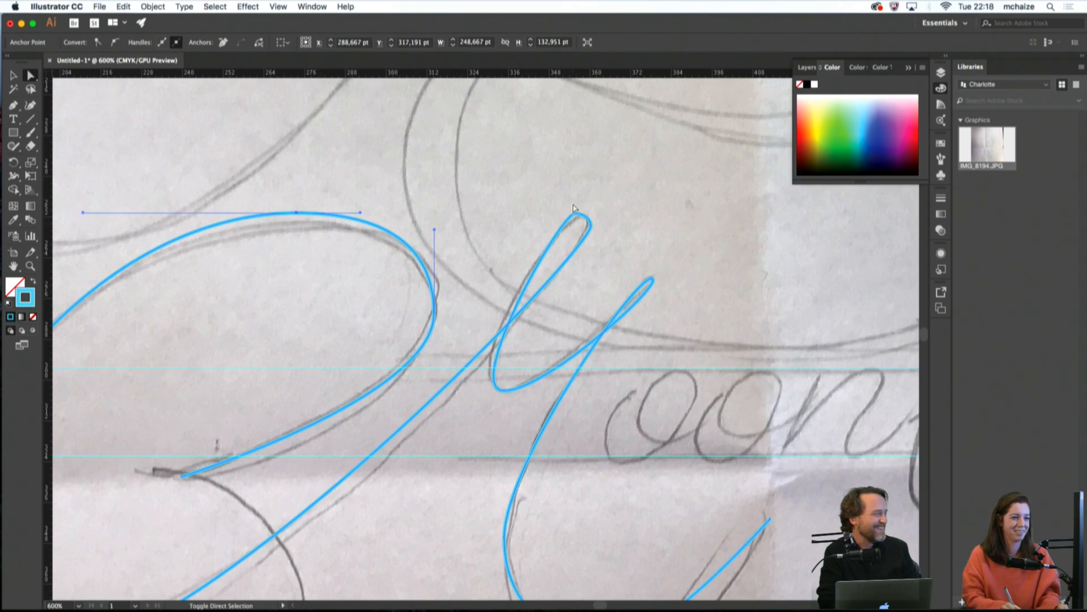
pyautogui.moveTo(575, 217)
pyautogui.mouseDown()
pyautogui.moveTo(593, 230)
pyautogui.moveTo(589, 213)
pyautogui.moveTo(554, 214)
pyautogui.mouseUp()
pyautogui.press('super+z')
# Extend the direction handle on the outer side of the M's first peak straight down to bend the diagonal onto the sketch
pyautogui.click(598, 224)
pyautogui.click(576, 214)
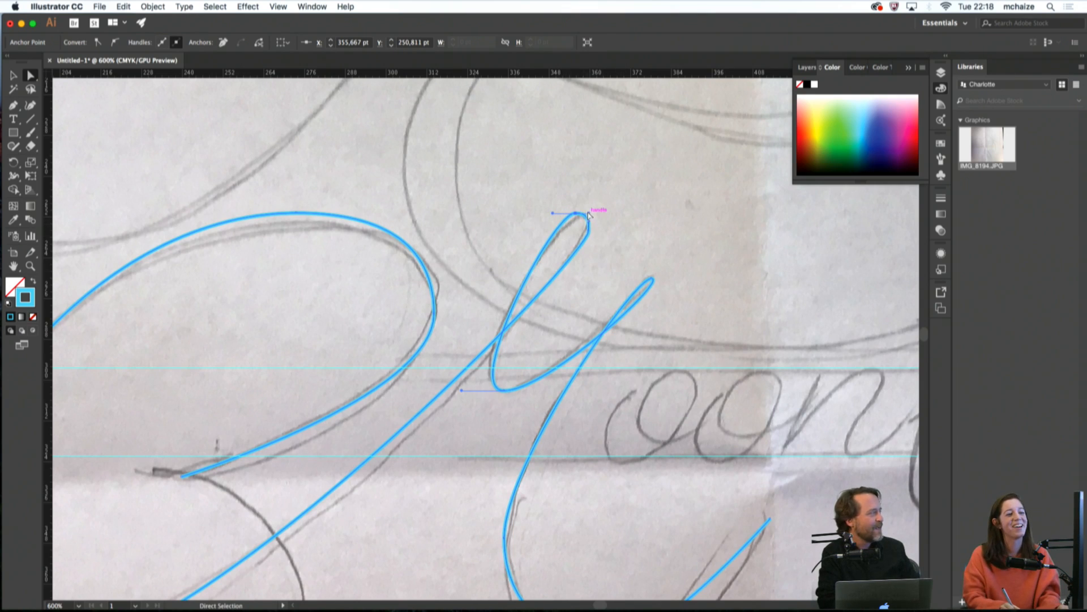
pyautogui.moveTo(589, 230); pyautogui.dragTo(589, 280)
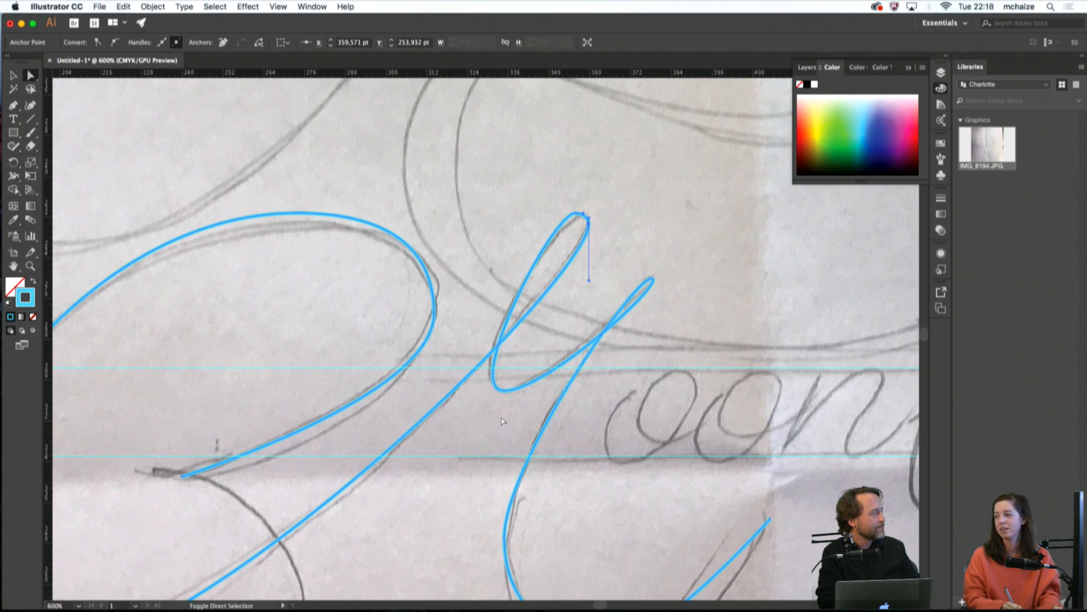
# Lengthen the outgoing horizontal handle at the bottom of the M's lower hook so the exit stroke curves along the sketch
pyautogui.scroll(-5, 504, 425)
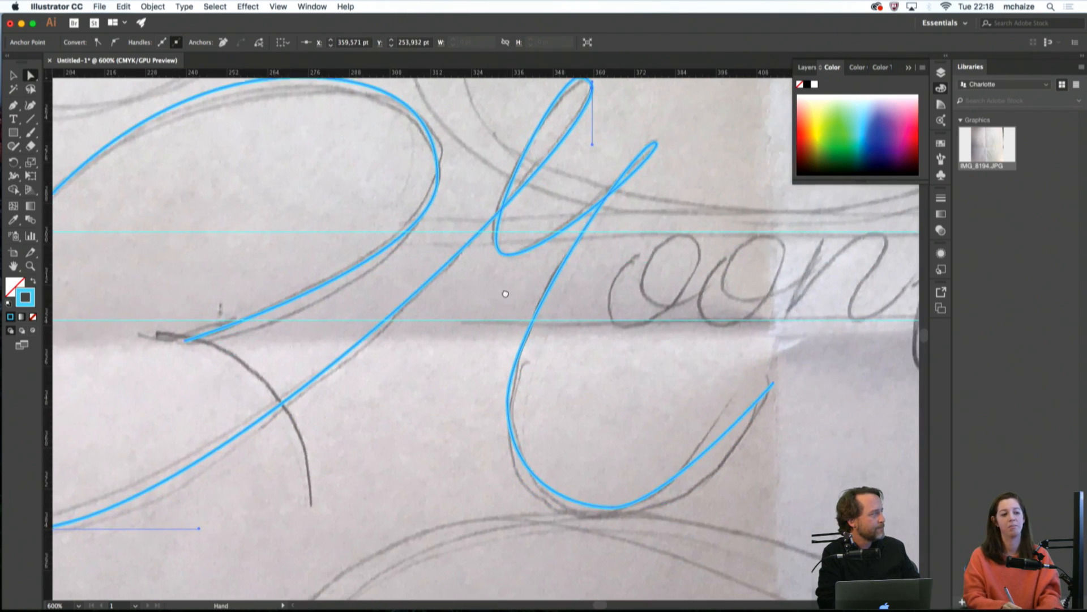
pyautogui.click(618, 507)
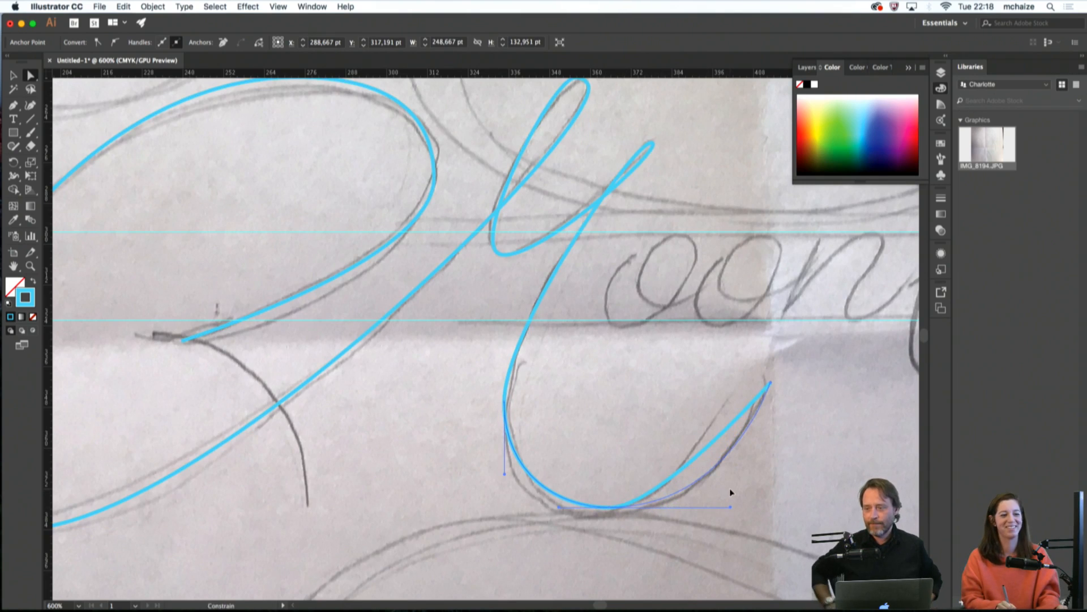
pyautogui.moveTo(731, 492); pyautogui.dragTo(731, 492)
# Shift the leftmost anchor of the M's lower hook slightly right and lengthen both of its vertical handles
pyautogui.click(506, 408)
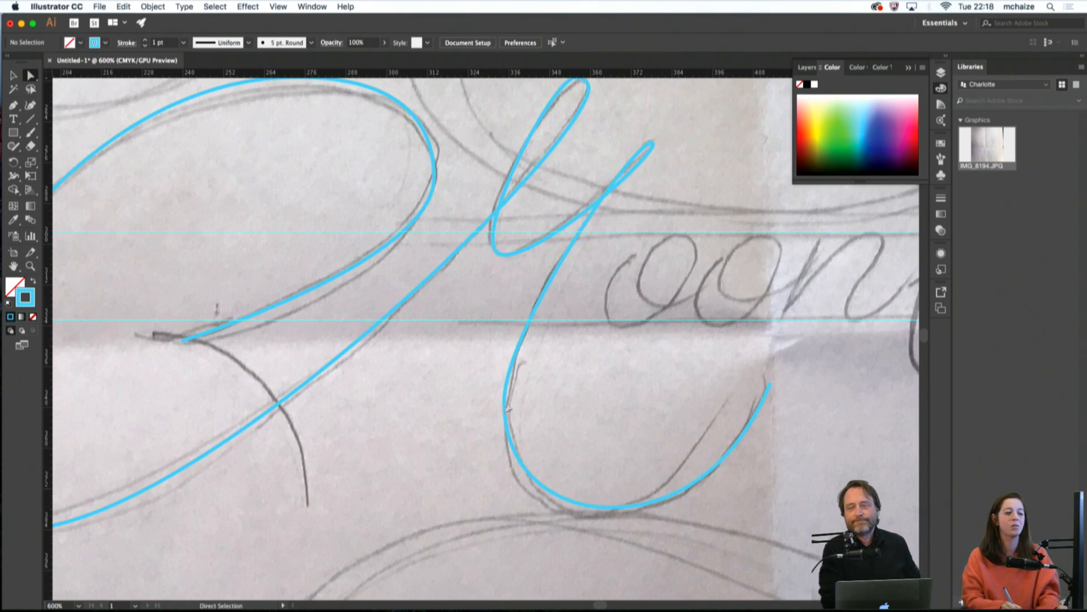
pyautogui.click(504, 406)
pyautogui.click(509, 408)
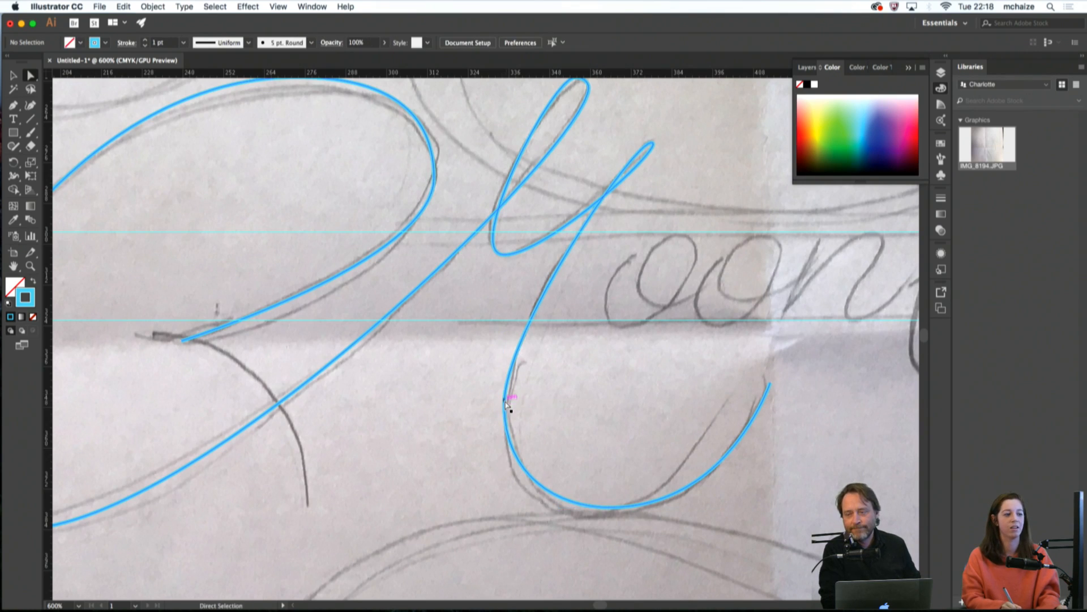
pyautogui.moveTo(504, 405); pyautogui.dragTo(509, 405)
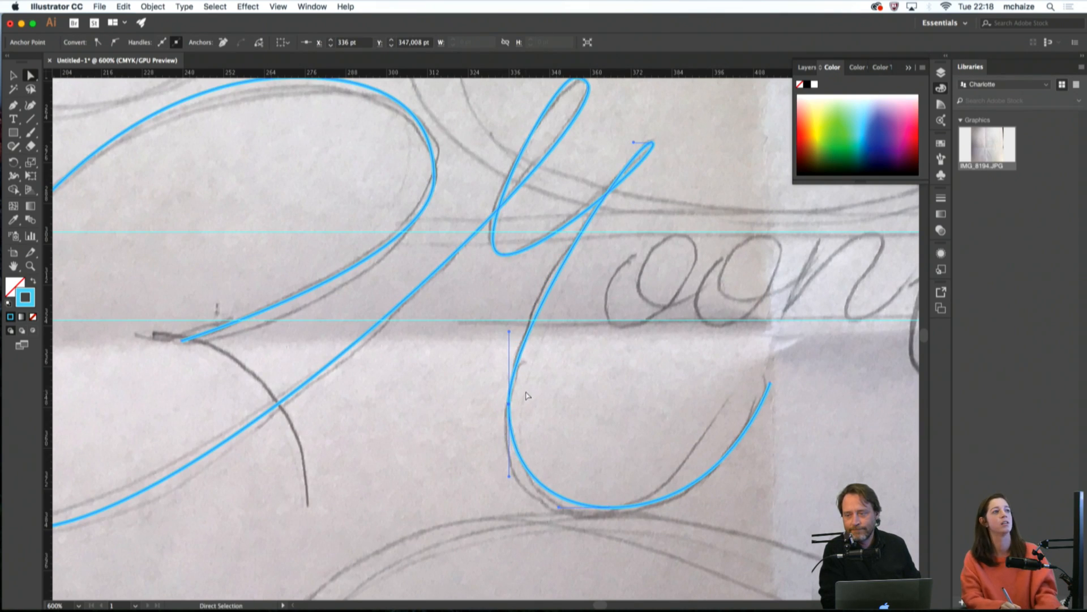
pyautogui.moveTo(510, 334); pyautogui.dragTo(509, 306)
pyautogui.moveTo(509, 478); pyautogui.dragTo(509, 492)
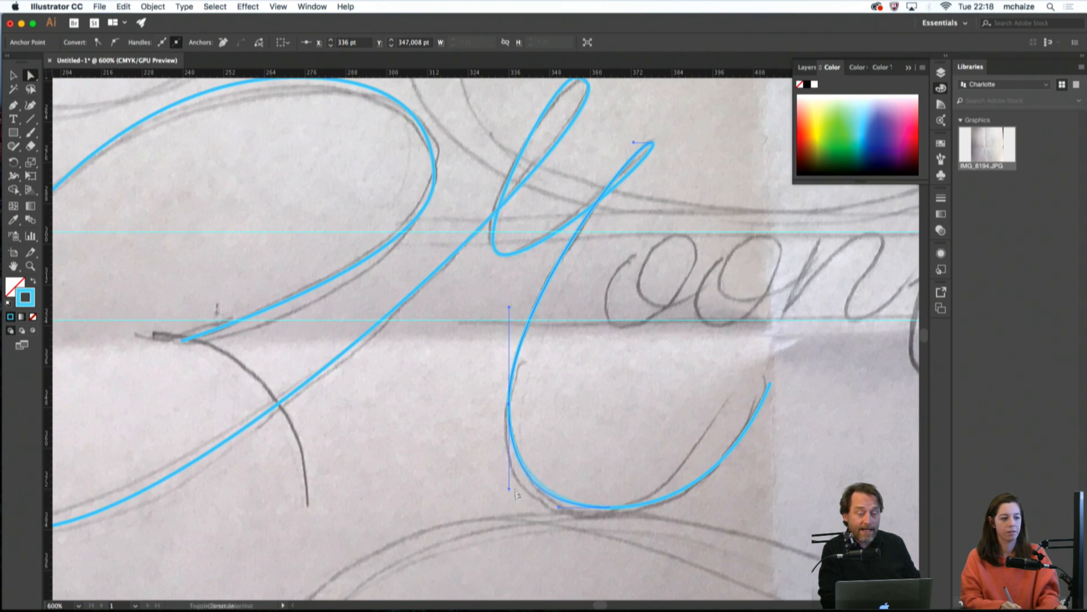
# Move the leftmost anchor point of the M's entry loop slightly inward to the right
pyautogui.click(417, 432)
pyautogui.moveTo(410, 430); pyautogui.dragTo(619, 368)
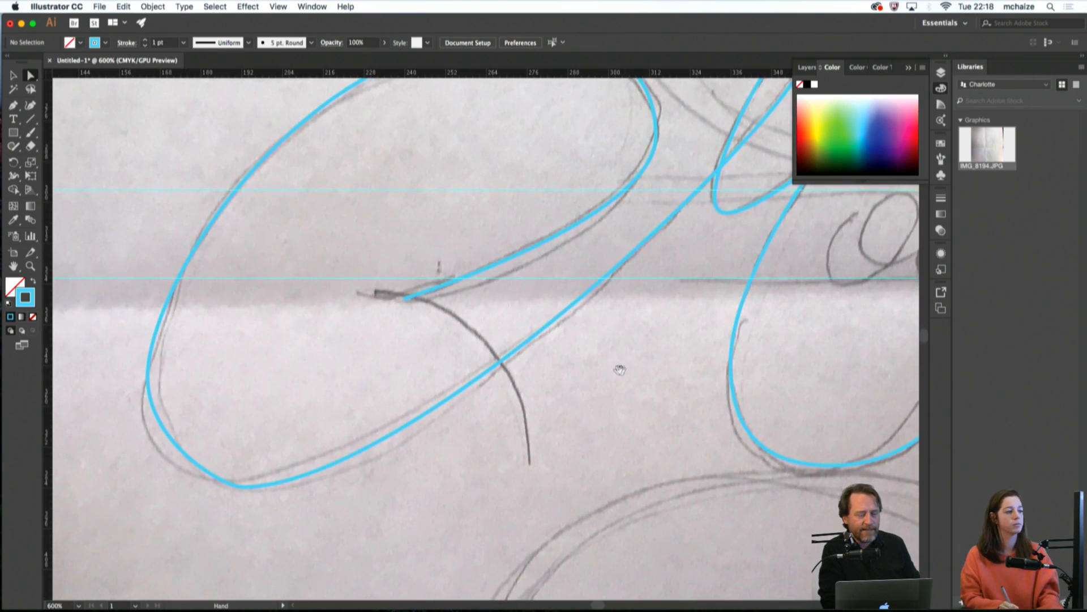
pyautogui.press('super+minus')
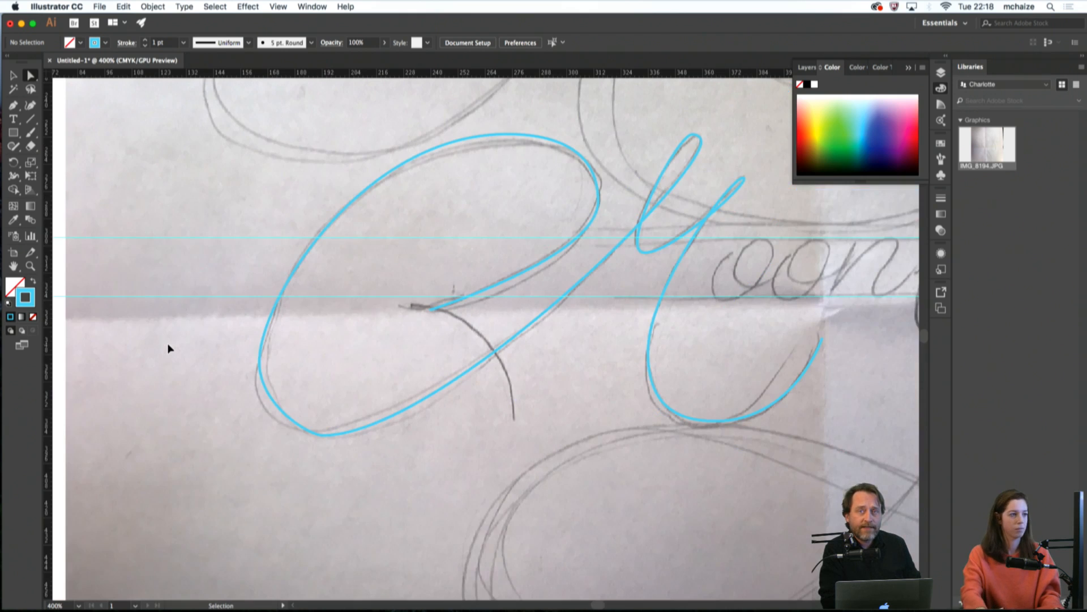
pyautogui.click(262, 369)
pyautogui.moveTo(261, 363); pyautogui.dragTo(261, 371)
pyautogui.moveTo(262, 308); pyautogui.dragTo(253, 283)
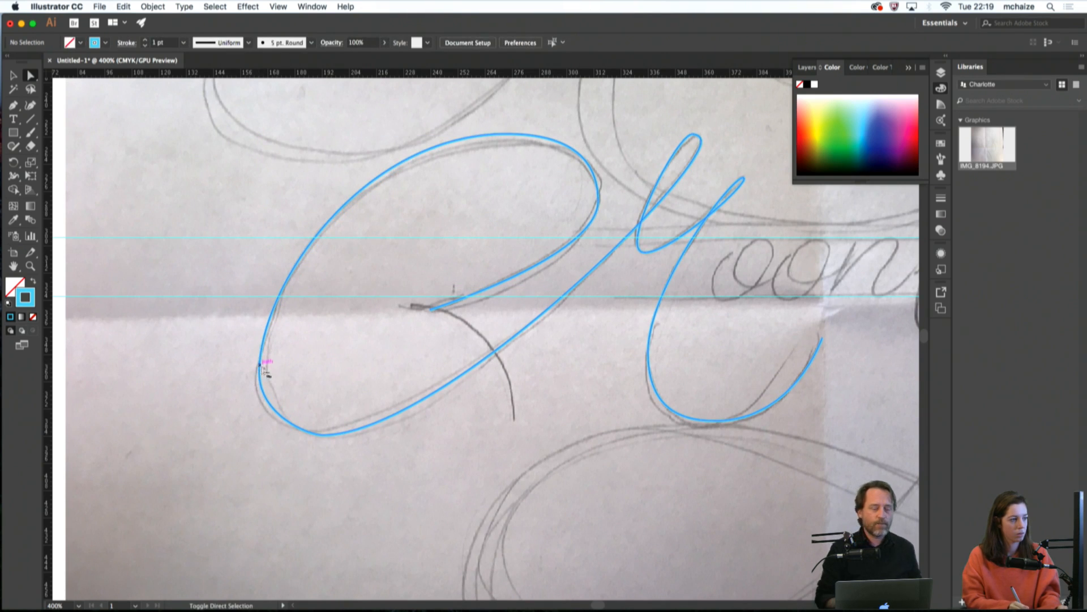
pyautogui.moveTo(261, 373); pyautogui.dragTo(267, 365)
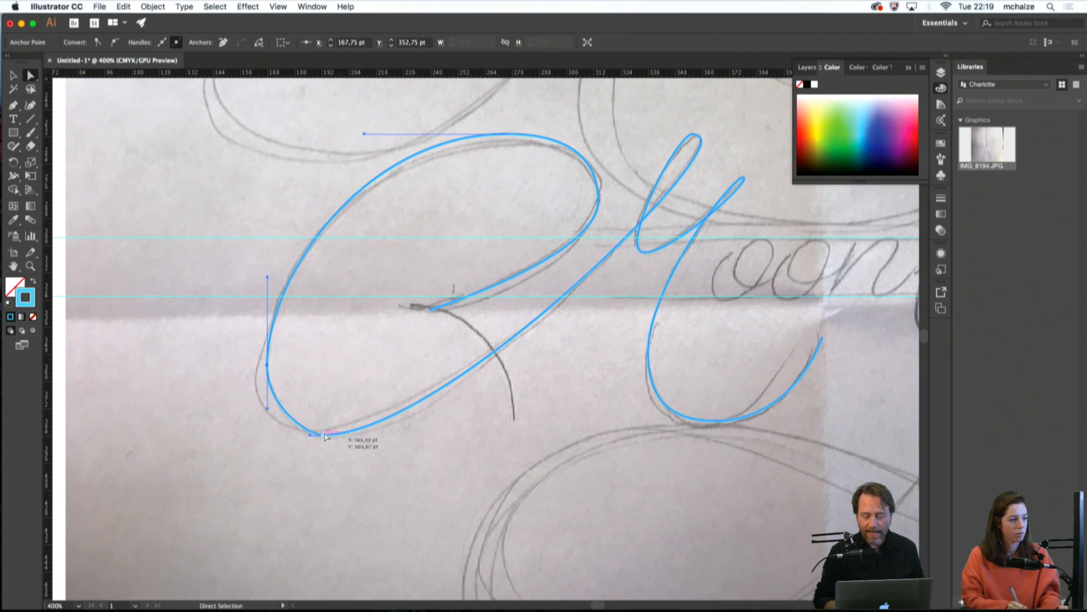
# Shift the bottom anchor of the M's entry loop slightly right and lengthen its horizontal handles to round the curve
pyautogui.click(327, 435)
pyautogui.moveTo(321, 436); pyautogui.dragTo(298, 435)
pyautogui.moveTo(452, 436); pyautogui.dragTo(456, 435)
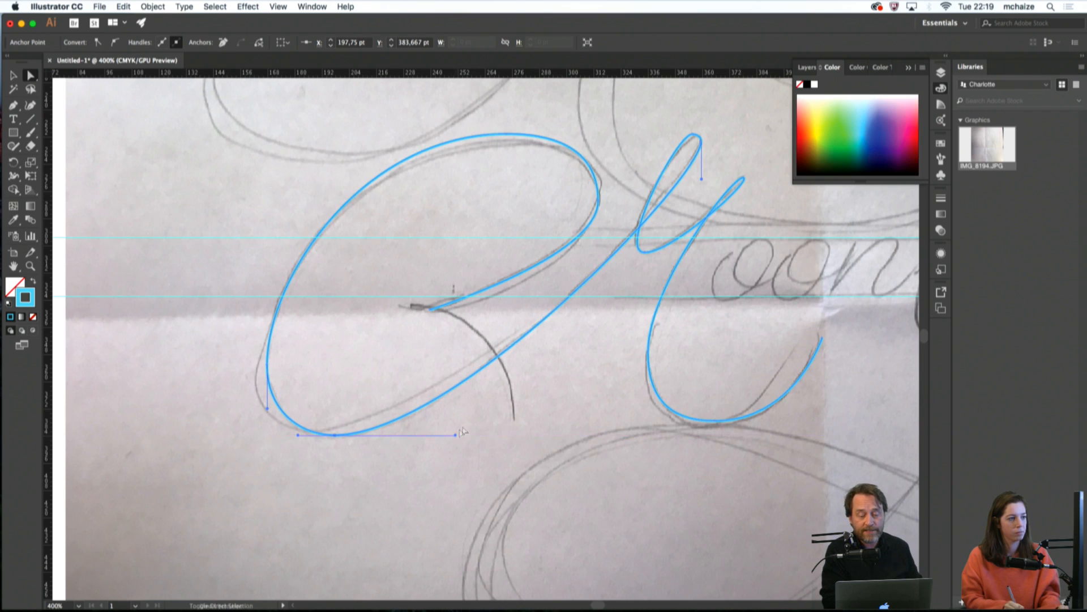
# Change the stroke colour of the traced M to yellow, F7D428
pyautogui.scroll(3, 510, 349)
pyautogui.hscroll(4, 510, 349)
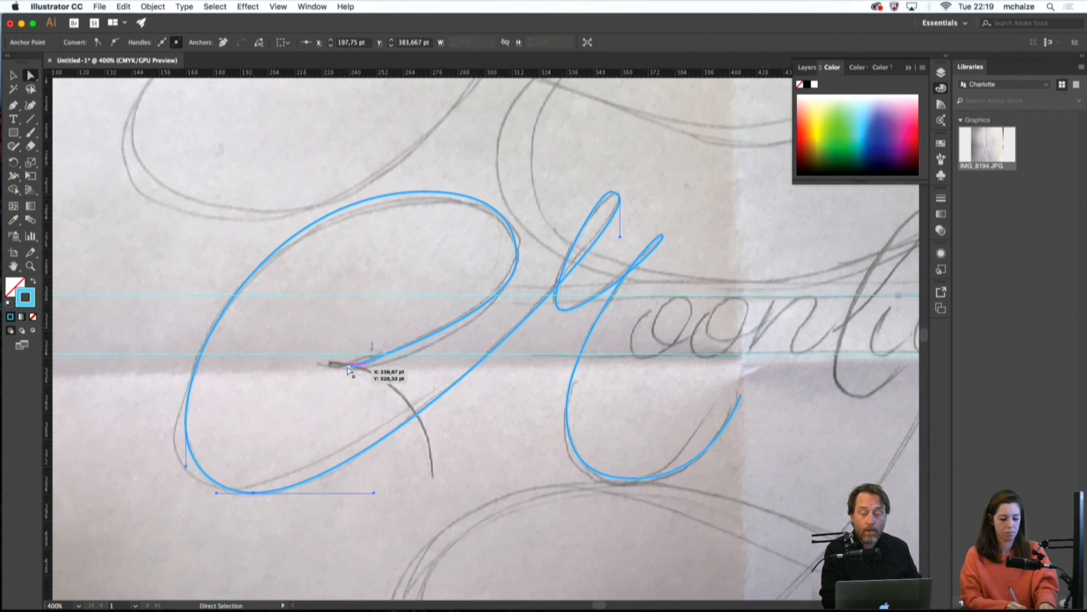
pyautogui.hscroll(5, 486, 316)
pyautogui.scroll(1, 486, 316)
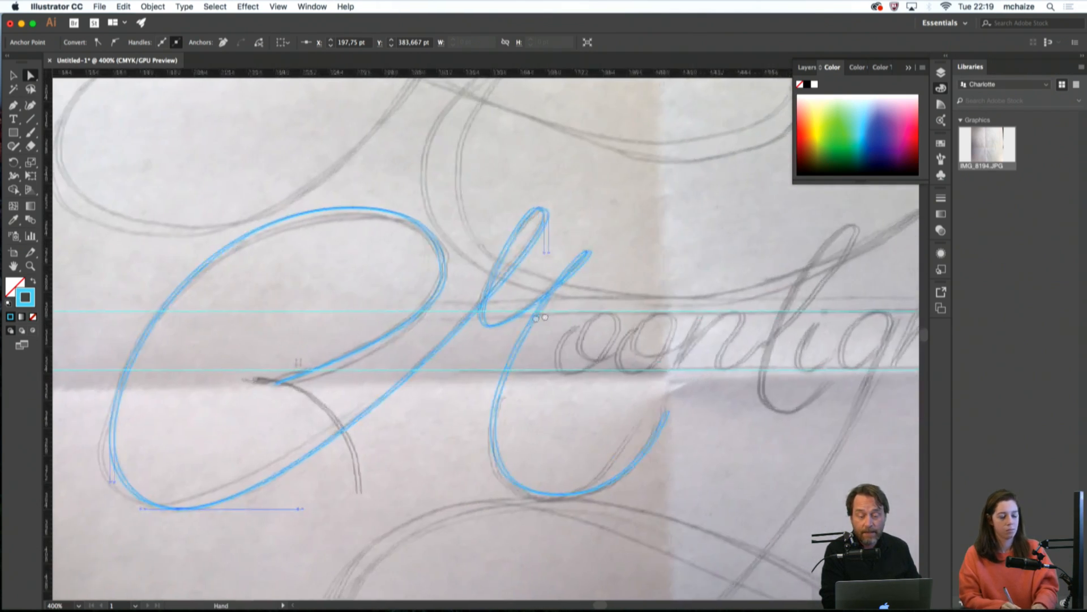
pyautogui.scroll(-2, 487, 315)
pyautogui.hscroll(2, 487, 315)
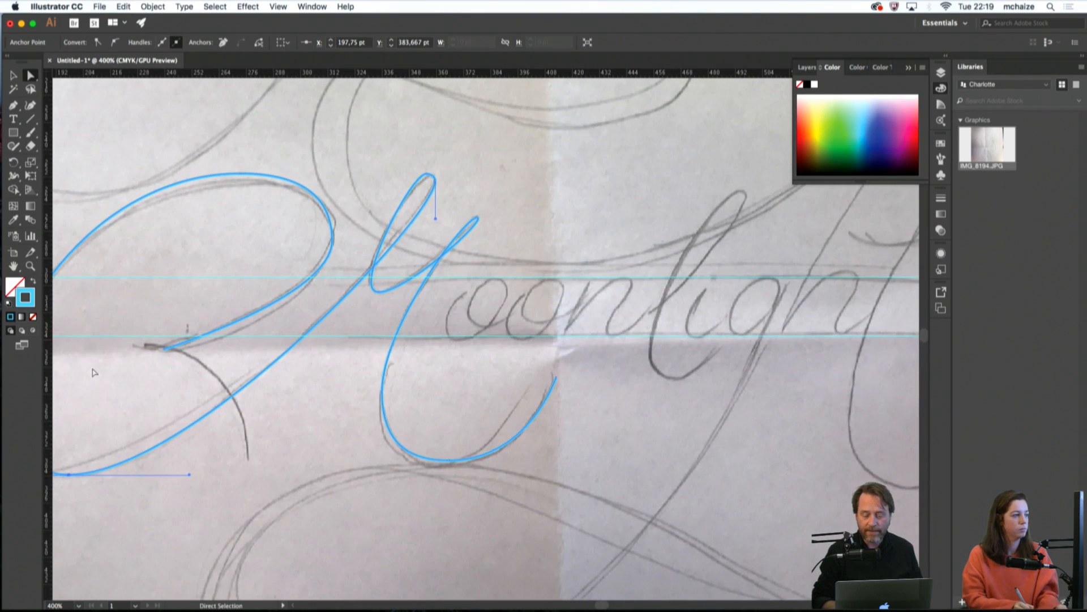
pyautogui.doubleClick(34, 305)
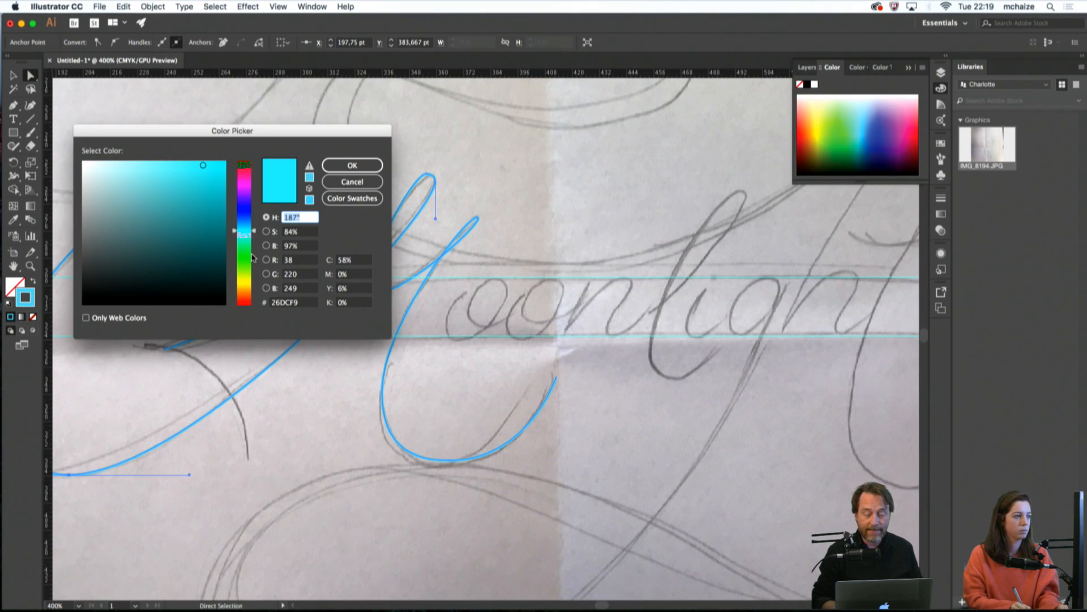
pyautogui.click(247, 287)
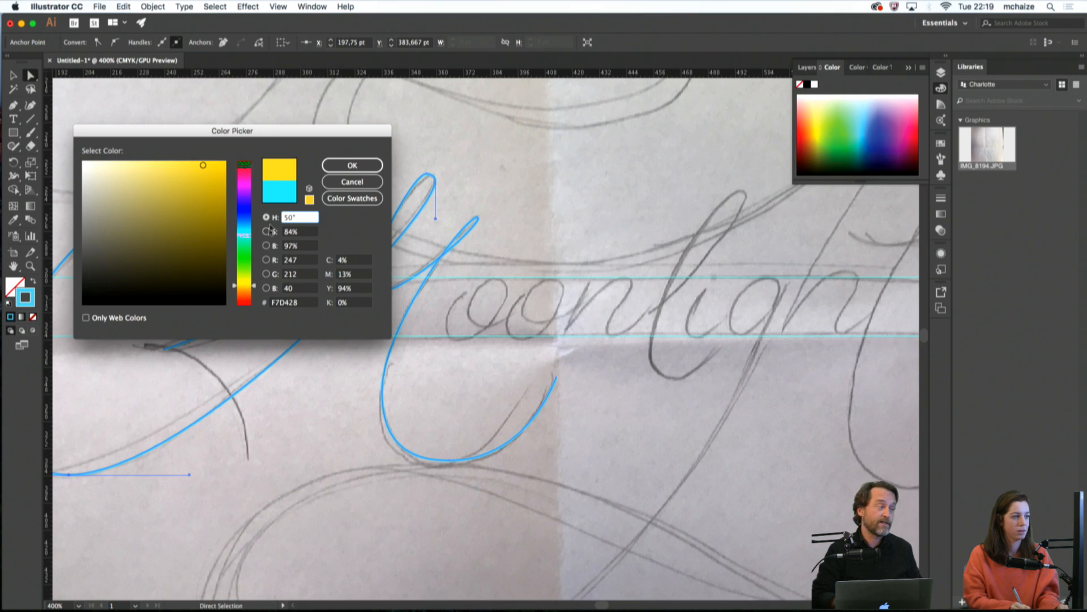
pyautogui.click(352, 165)
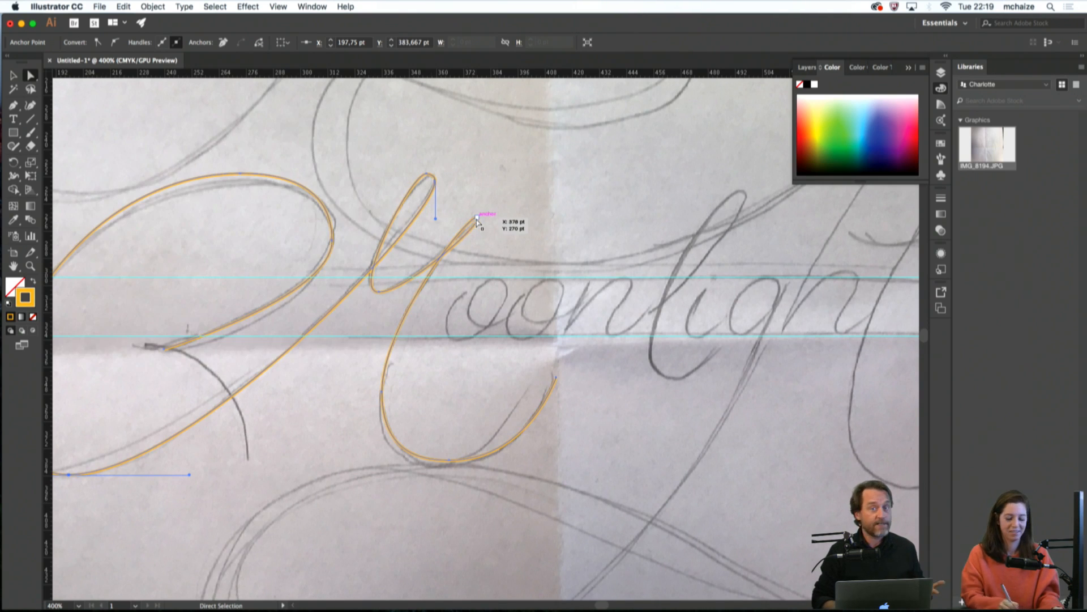
# Trace the first lowercase o with the Pen tool, from its upper-left start around the base, over the top and through the inner loop
pyautogui.press('super+plus')
pyautogui.press('space')
pyautogui.moveTo(541, 277); pyautogui.dragTo(359, 413)
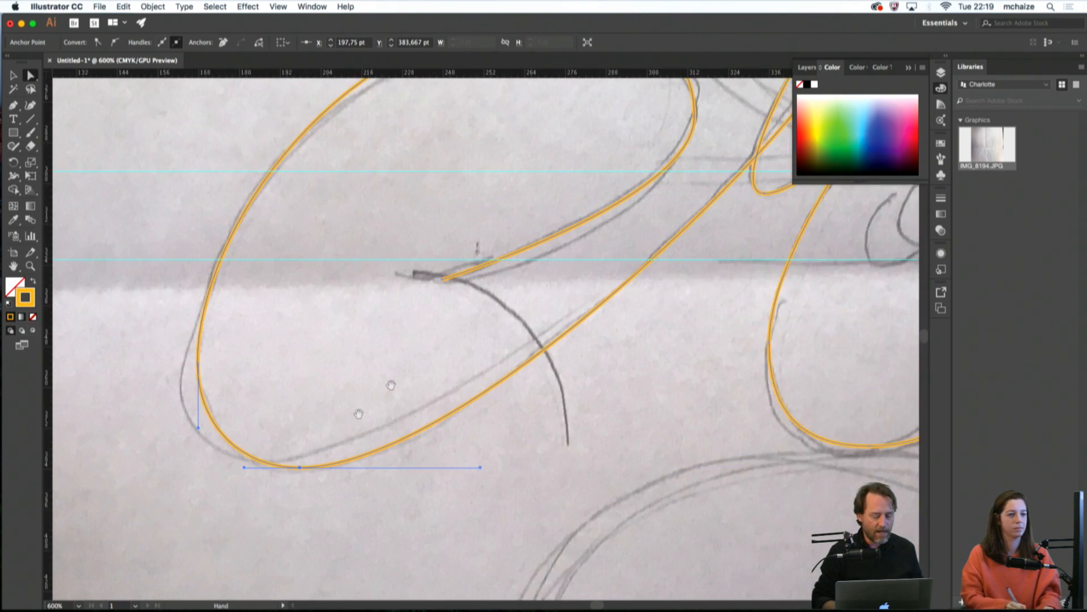
pyautogui.moveTo(696, 223); pyautogui.dragTo(350, 293)
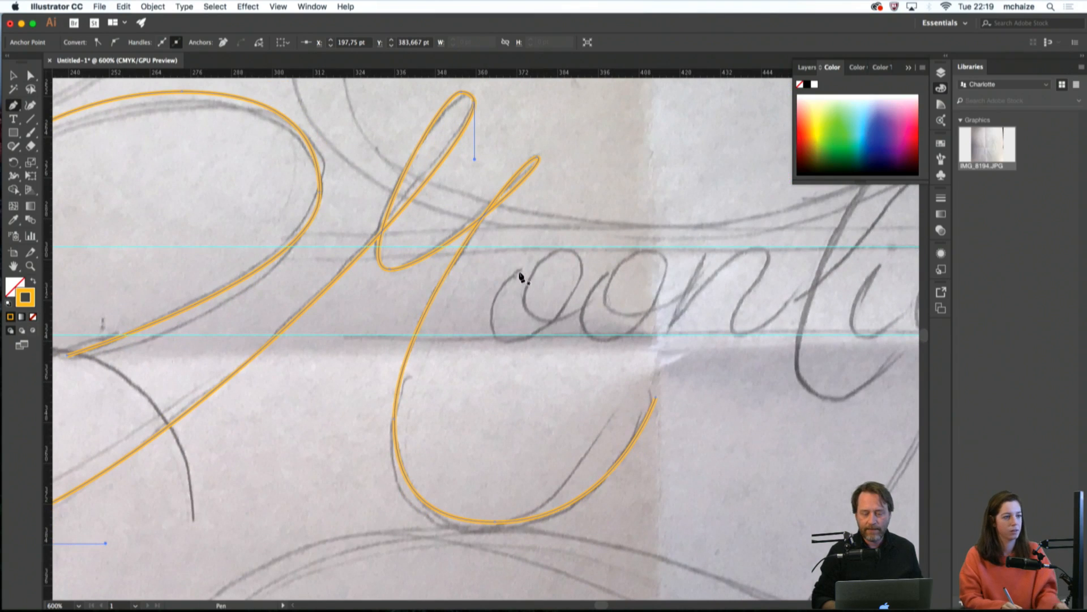
pyautogui.keyDown('super'); pyautogui.click(522, 274); pyautogui.keyUp('super')
pyautogui.moveTo(520, 270); pyautogui.dragTo(586, 282)
pyautogui.click(512, 337)
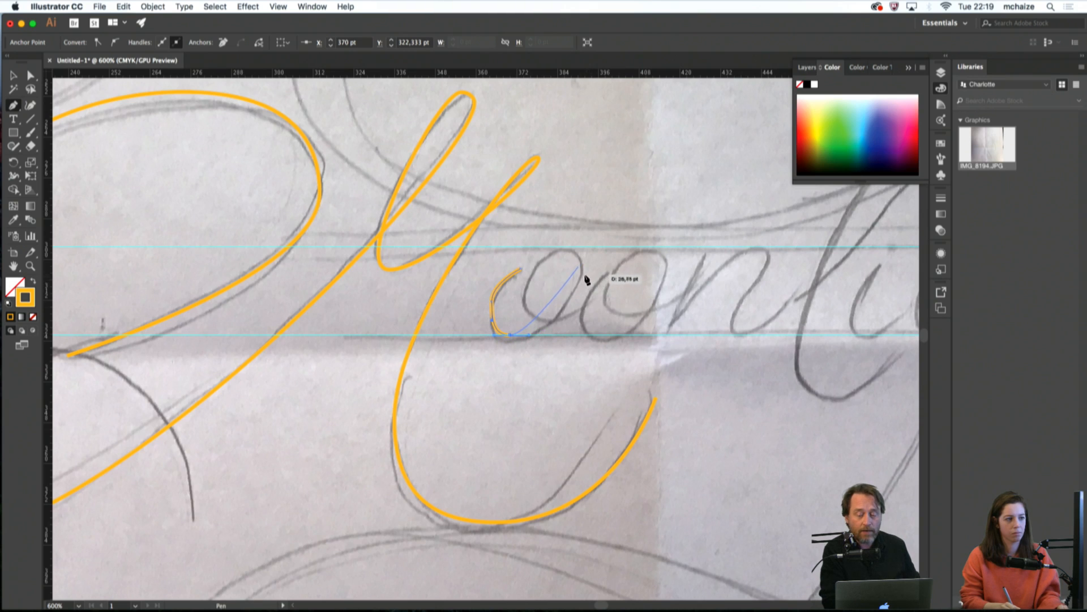
pyautogui.moveTo(576, 269)
pyautogui.mouseDown()
pyautogui.moveTo(576, 250)
pyautogui.moveTo(545, 249)
pyautogui.mouseUp()
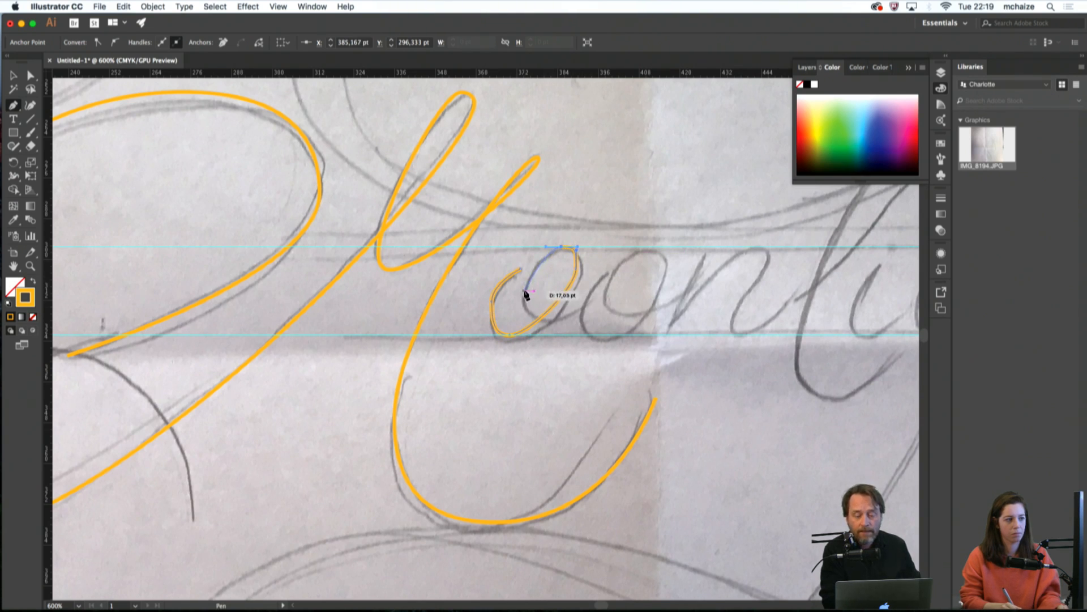
pyautogui.moveTo(525, 294); pyautogui.dragTo(573, 321)
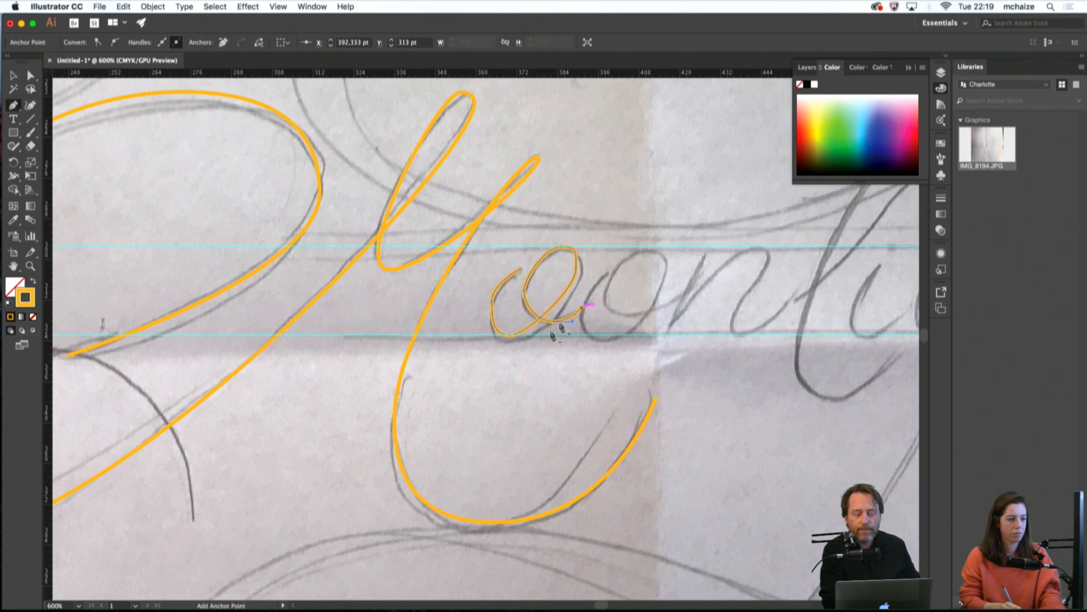
# Adjust the base, right-side and left-side curves of the first o to follow the pencil sketch
pyautogui.press('q')
pyautogui.press('a')
pyautogui.click(510, 337)
pyautogui.moveTo(510, 338); pyautogui.dragTo(544, 338)
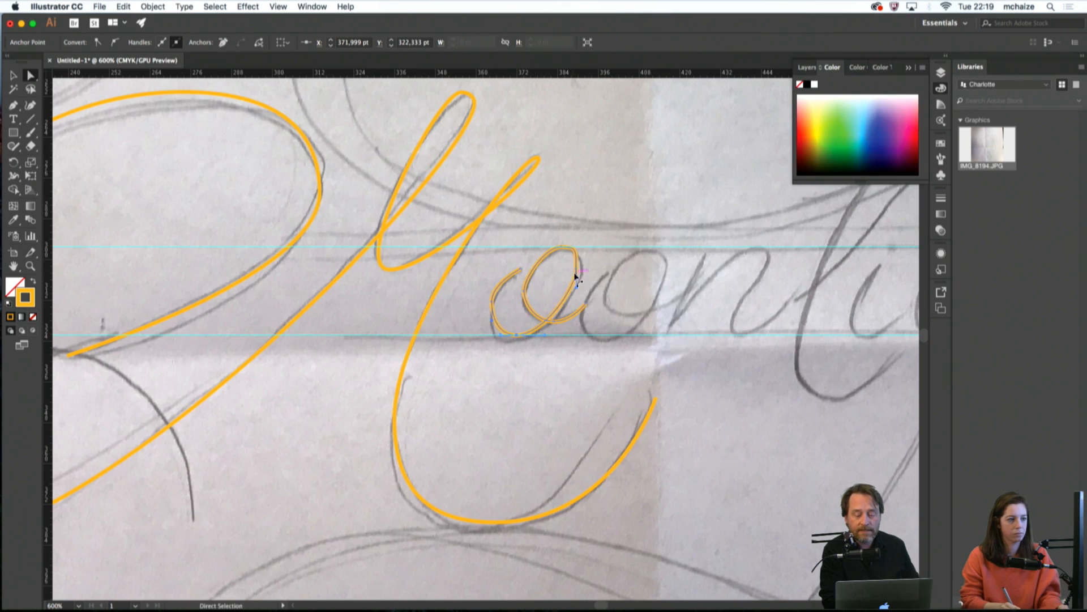
pyautogui.moveTo(577, 273); pyautogui.dragTo(586, 272)
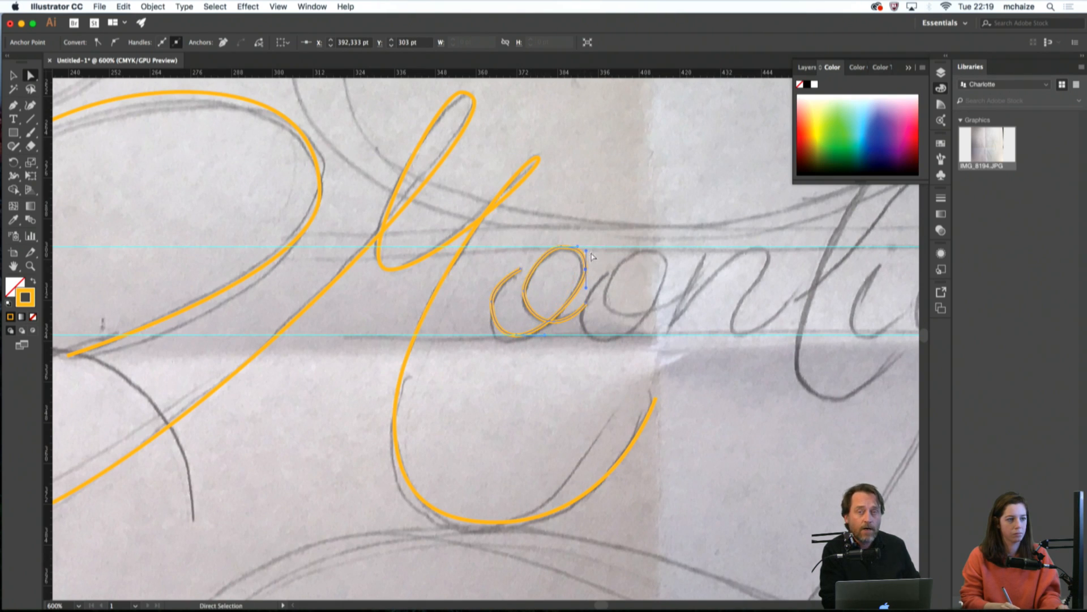
pyautogui.moveTo(492, 304)
pyautogui.mouseDown()
pyautogui.moveTo(512, 342)
pyautogui.moveTo(492, 315)
pyautogui.moveTo(493, 327)
pyautogui.moveTo(493, 284)
pyautogui.mouseUp()
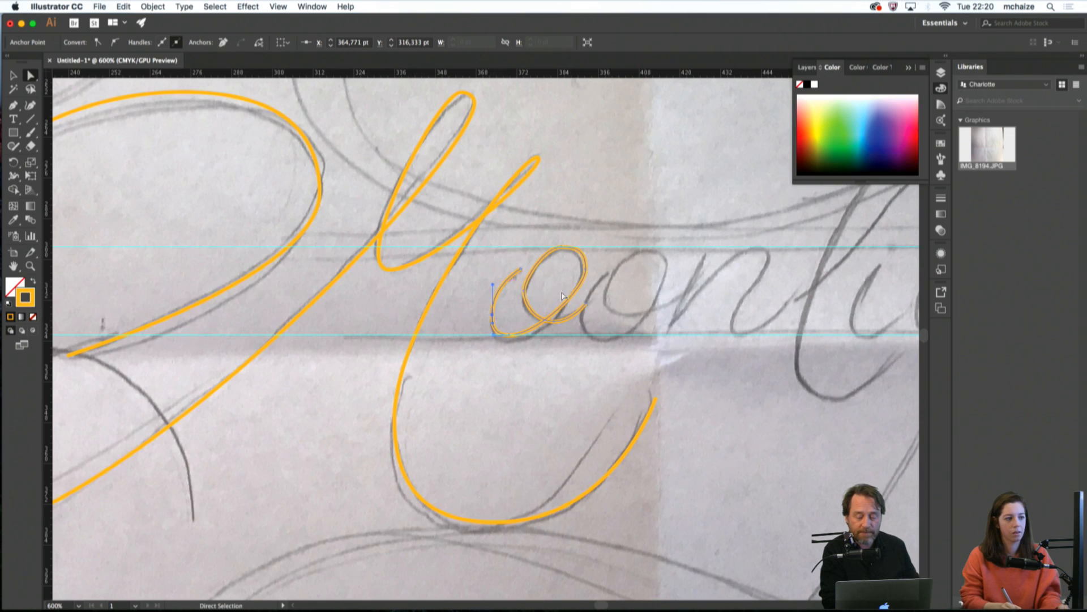
# Refine the inner loop of the first o by adjusting the anchors and handles at its left side, top and base
pyautogui.click(526, 296)
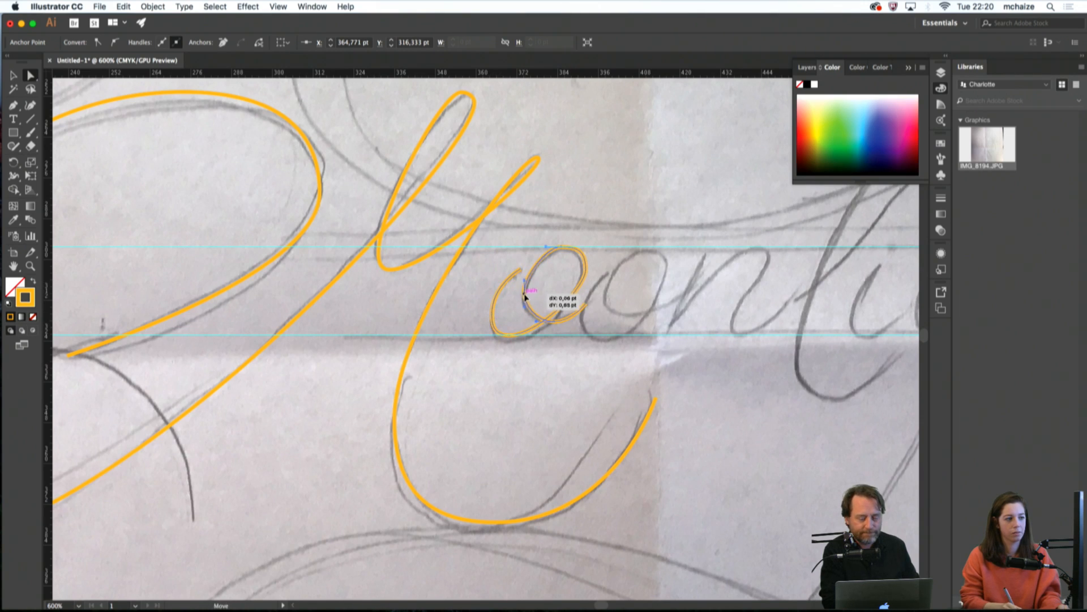
pyautogui.click(574, 250)
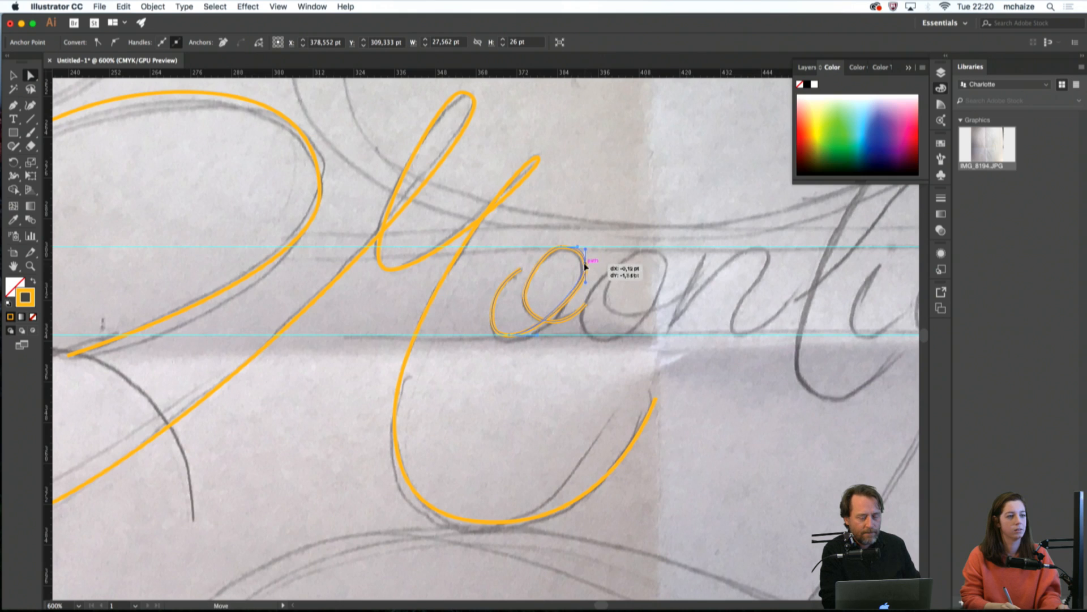
pyautogui.click(585, 264)
pyautogui.click(569, 249)
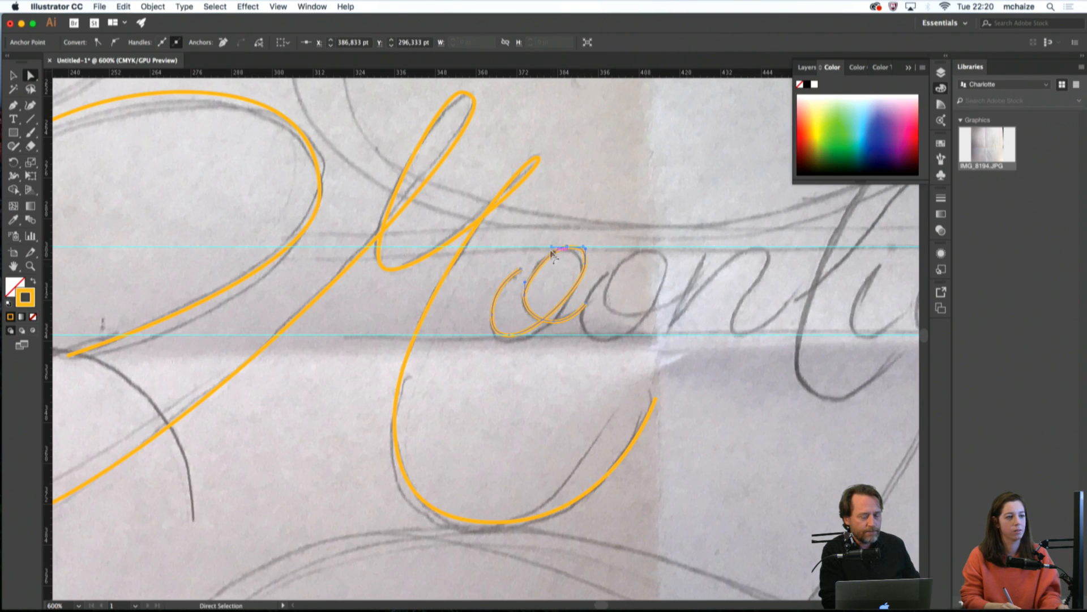
pyautogui.moveTo(552, 248); pyautogui.dragTo(525, 275)
pyautogui.click(555, 321)
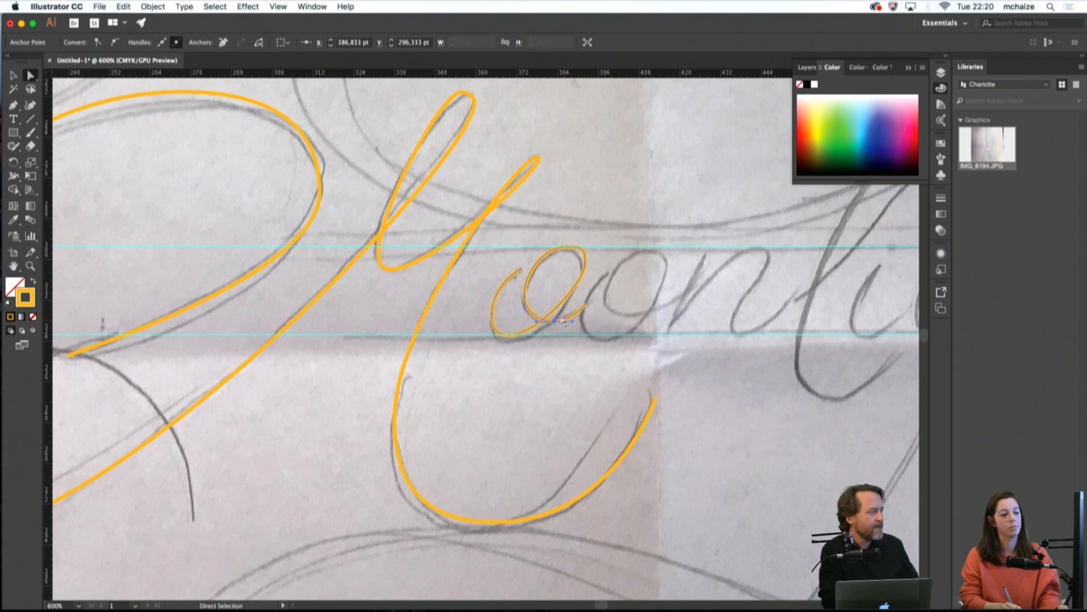
# Fine-tune the outer bowl of the first o by adjusting its bottom anchor and the vertical handle at its upper right
pyautogui.click(516, 335)
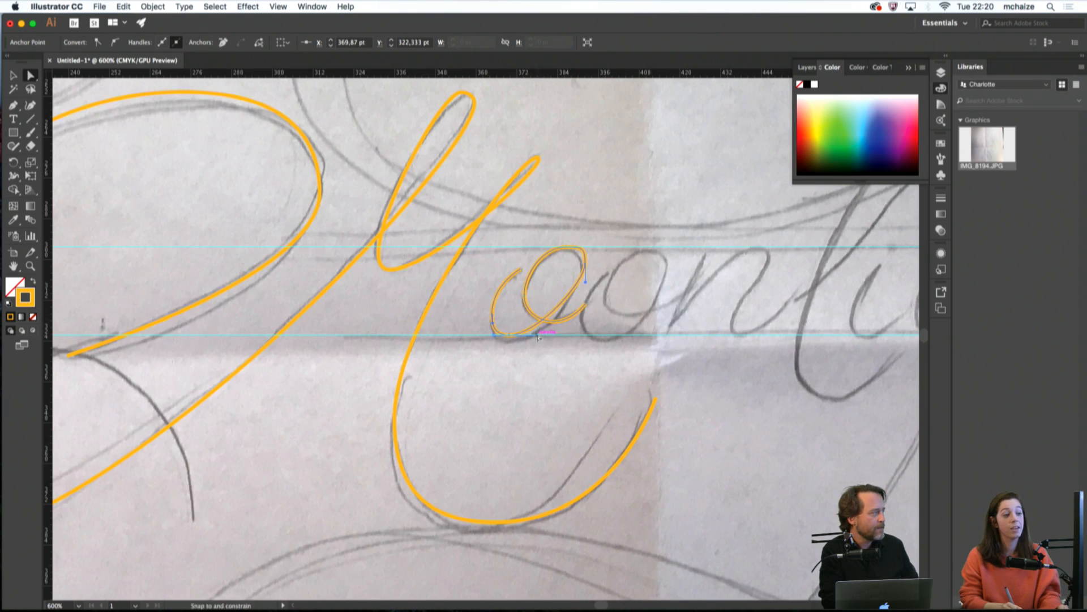
pyautogui.moveTo(537, 335); pyautogui.dragTo(546, 335)
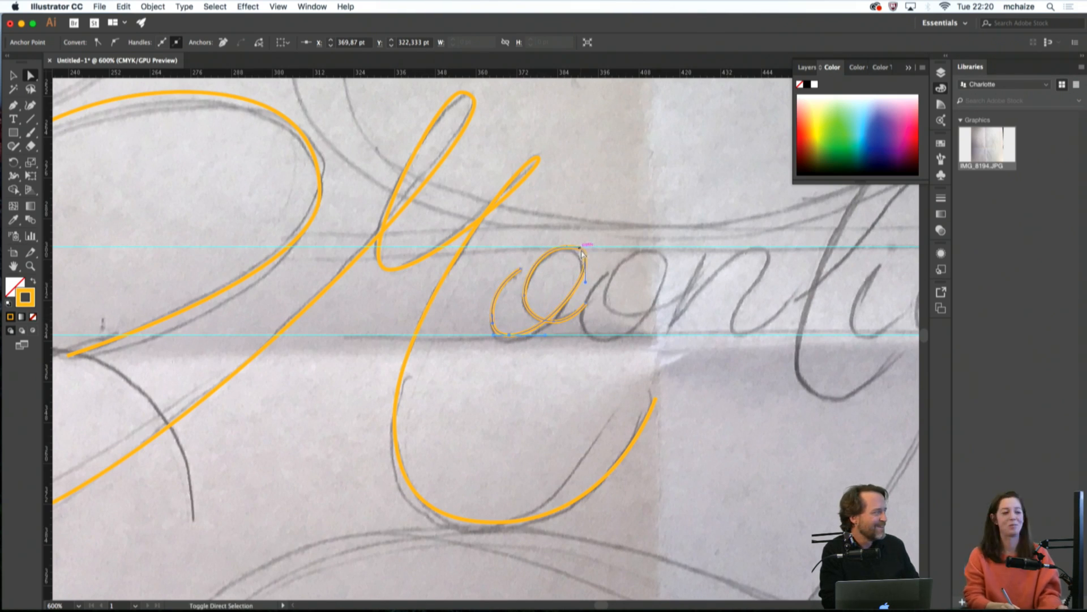
pyautogui.moveTo(586, 264); pyautogui.dragTo(582, 260)
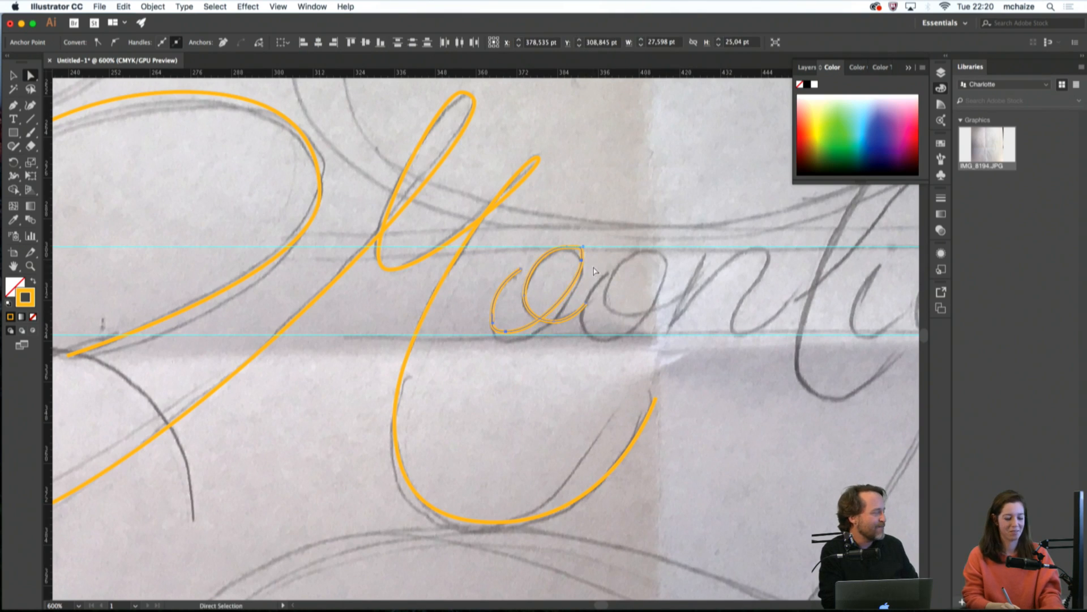
pyautogui.press('super+z')
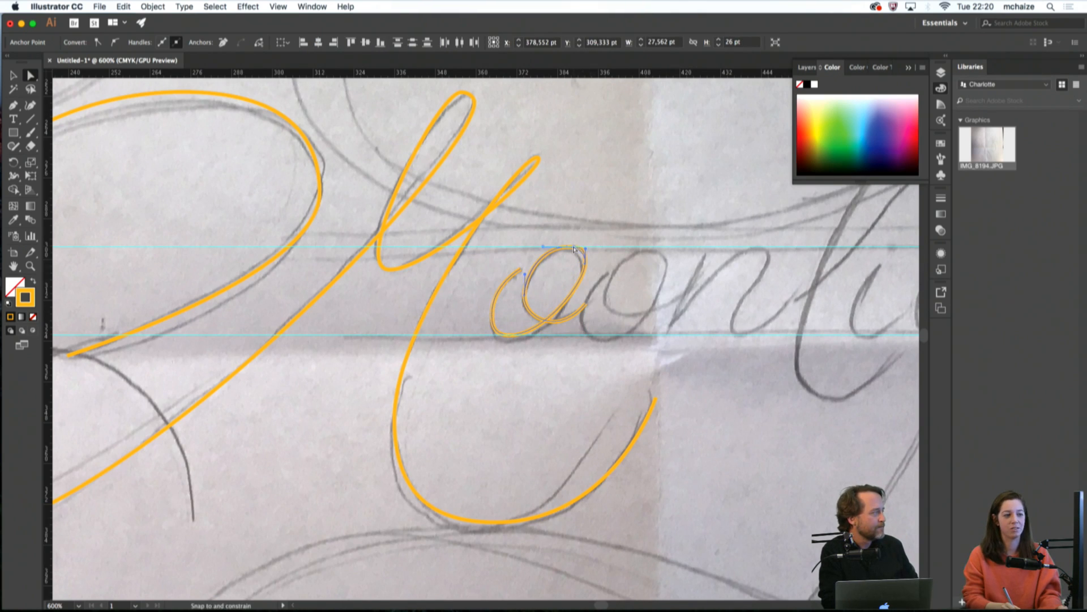
pyautogui.keyDown('shift'); pyautogui.click(587, 264); pyautogui.keyUp('shift')
pyautogui.moveTo(586, 283); pyautogui.dragTo(586, 285)
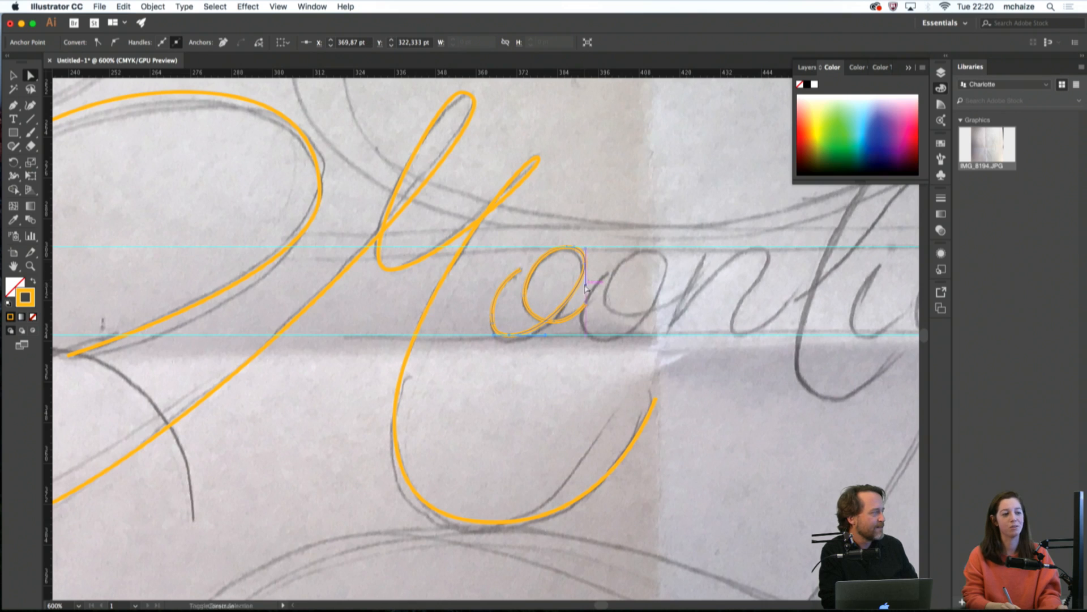
pyautogui.moveTo(514, 341); pyautogui.dragTo(521, 337)
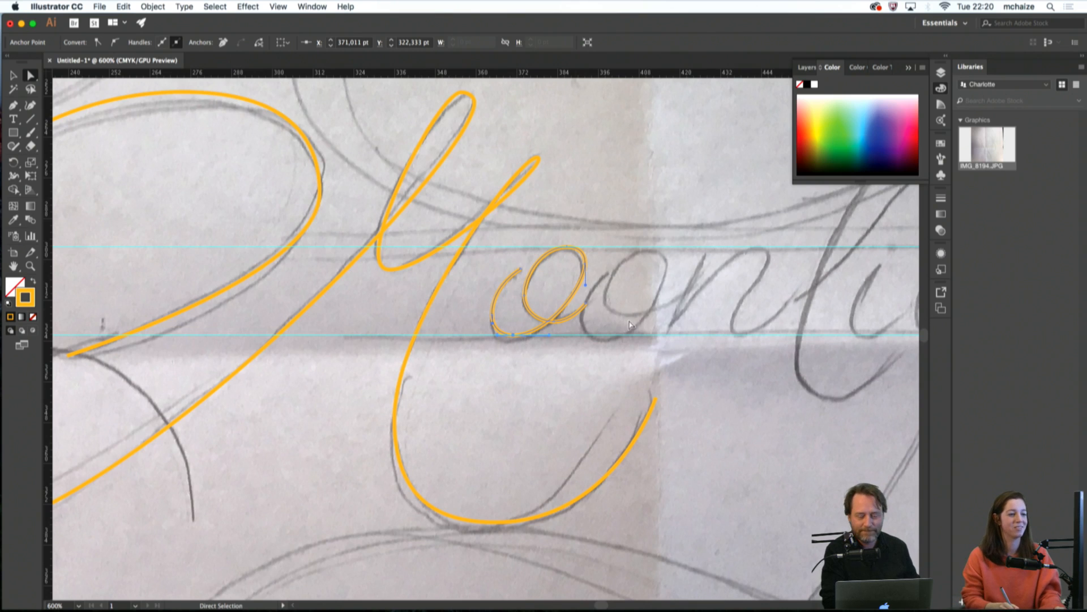
# Trace the lowercase n with the Pen tool as a straight stem, a rounded arch, a curved base and an exit stroke reaching the l
pyautogui.moveTo(616, 338); pyautogui.dragTo(423, 363)
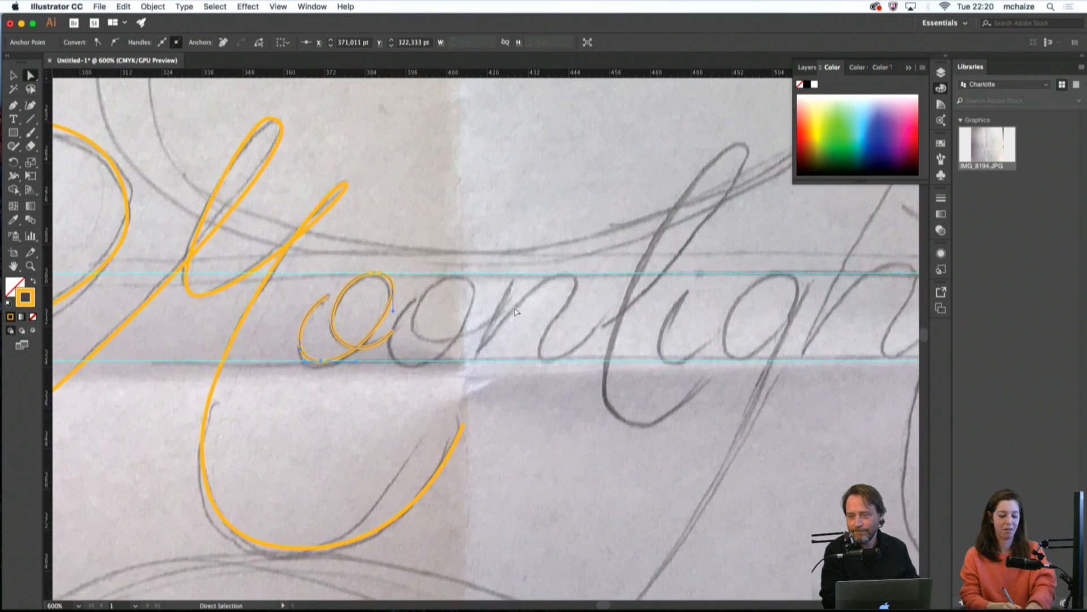
pyautogui.press('p')
pyautogui.click(512, 274)
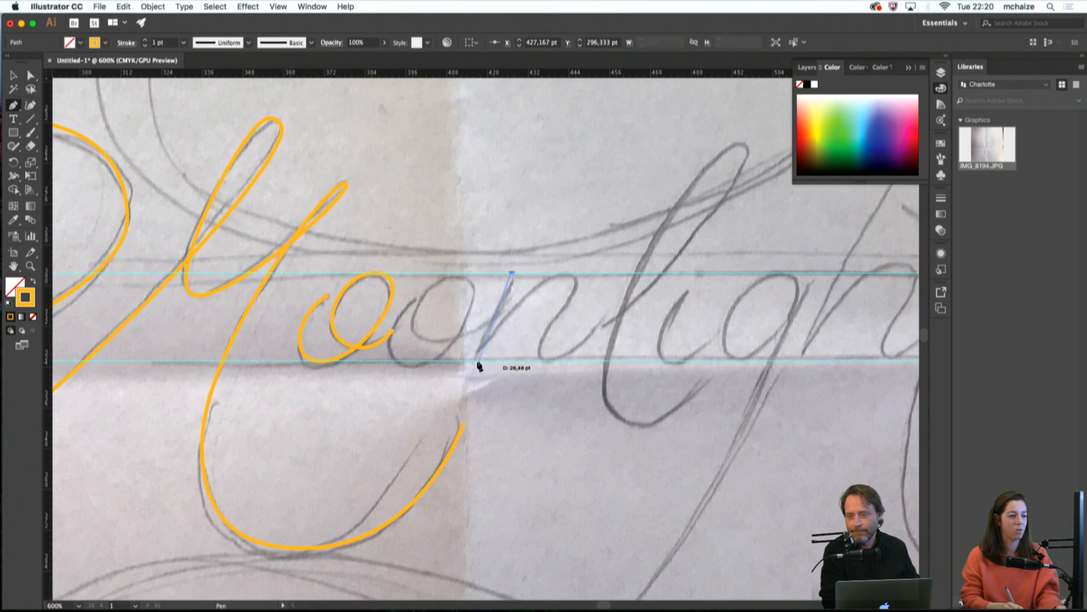
pyautogui.click(472, 361)
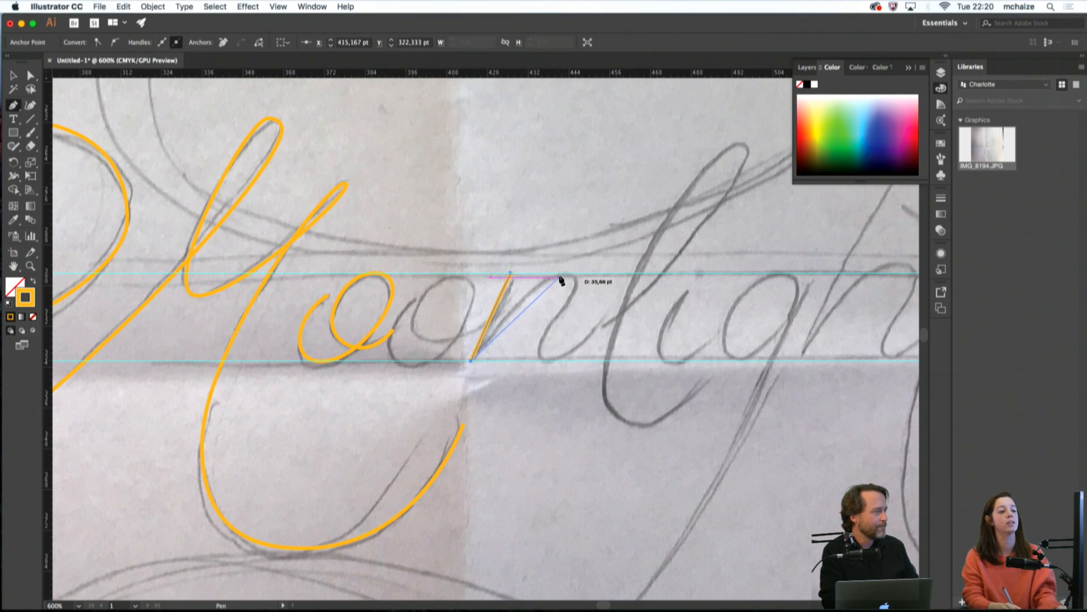
pyautogui.moveTo(576, 275); pyautogui.dragTo(576, 299)
pyautogui.moveTo(547, 361); pyautogui.dragTo(573, 360)
pyautogui.click(620, 318)
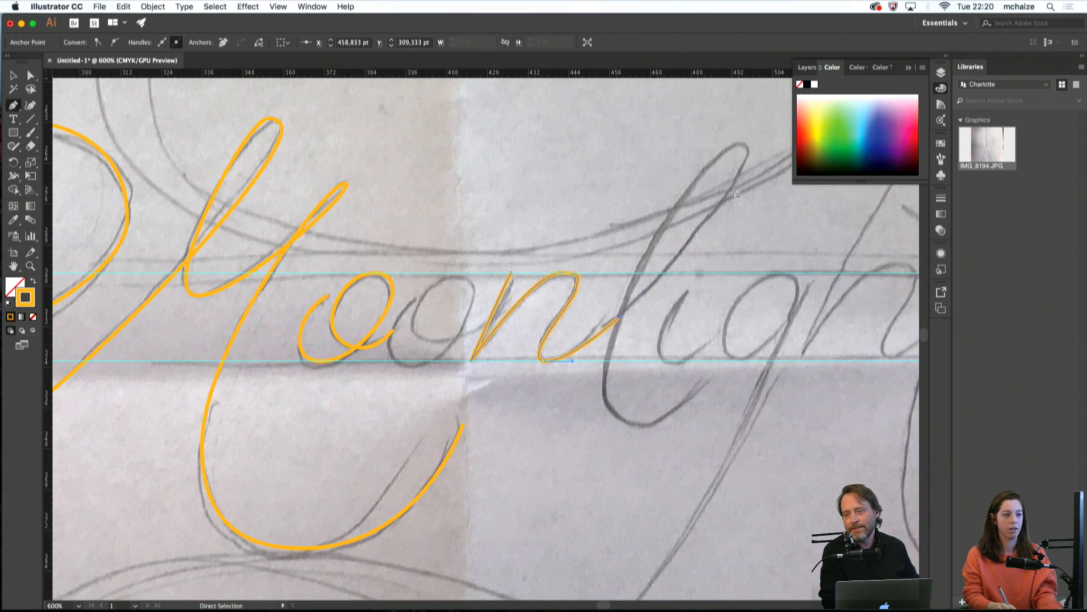
# Undo the n's exit stroke and extend the path from the n's base up to the top of the l's loop
pyautogui.press('super+z')
pyautogui.moveTo(743, 171)
pyautogui.mouseDown()
pyautogui.moveTo(734, 146)
pyautogui.moveTo(623, 381)
pyautogui.moveTo(628, 428)
pyautogui.moveTo(660, 403)
pyautogui.moveTo(643, 432)
pyautogui.moveTo(646, 411)
pyautogui.moveTo(599, 349)
pyautogui.moveTo(606, 454)
pyautogui.moveTo(655, 384)
pyautogui.moveTo(614, 342)
pyautogui.moveTo(623, 366)
pyautogui.mouseUp()
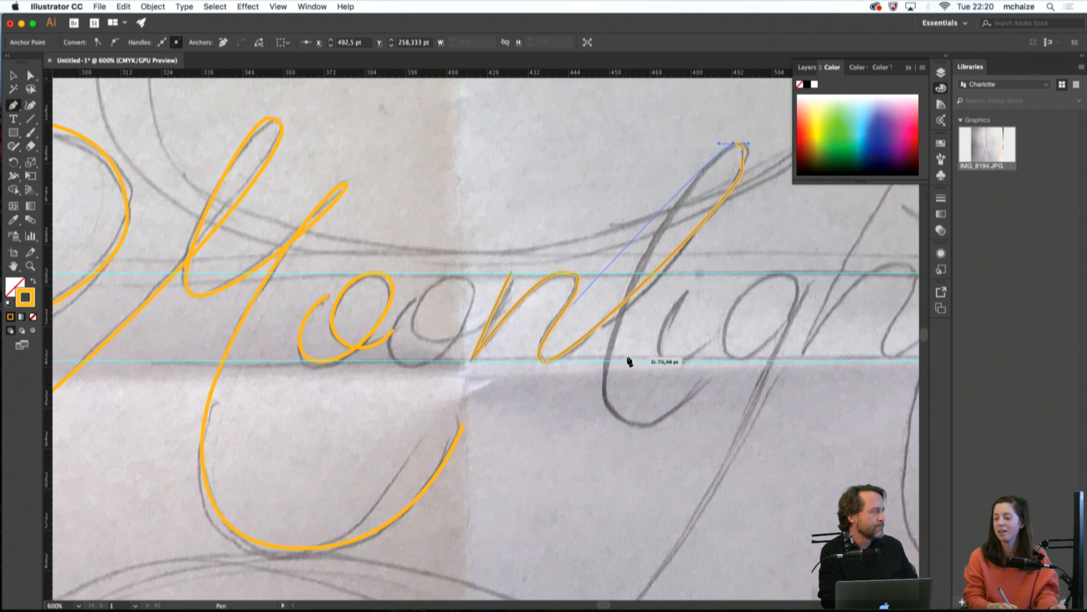
pyautogui.moveTo(628, 366); pyautogui.dragTo(628, 367)
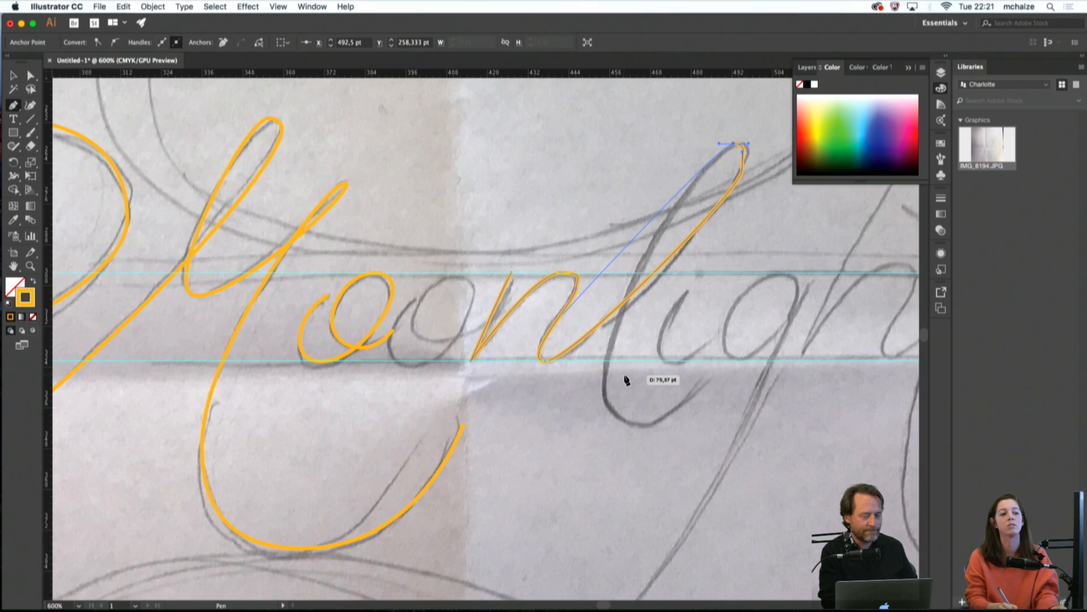
pyautogui.moveTo(623, 387); pyautogui.dragTo(626, 413)
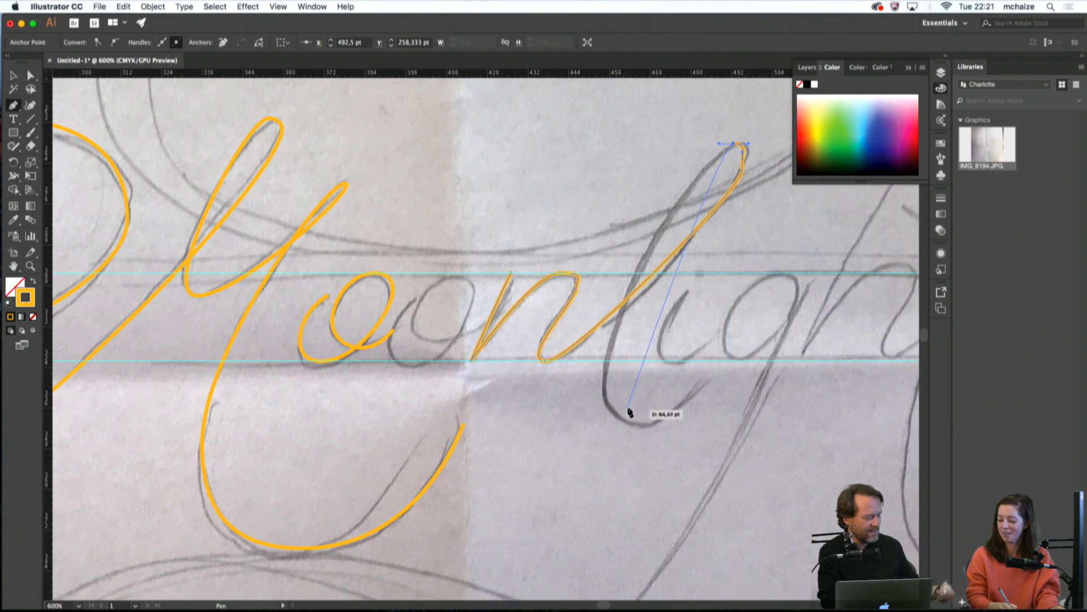
pyautogui.scroll(1, 624, 413)
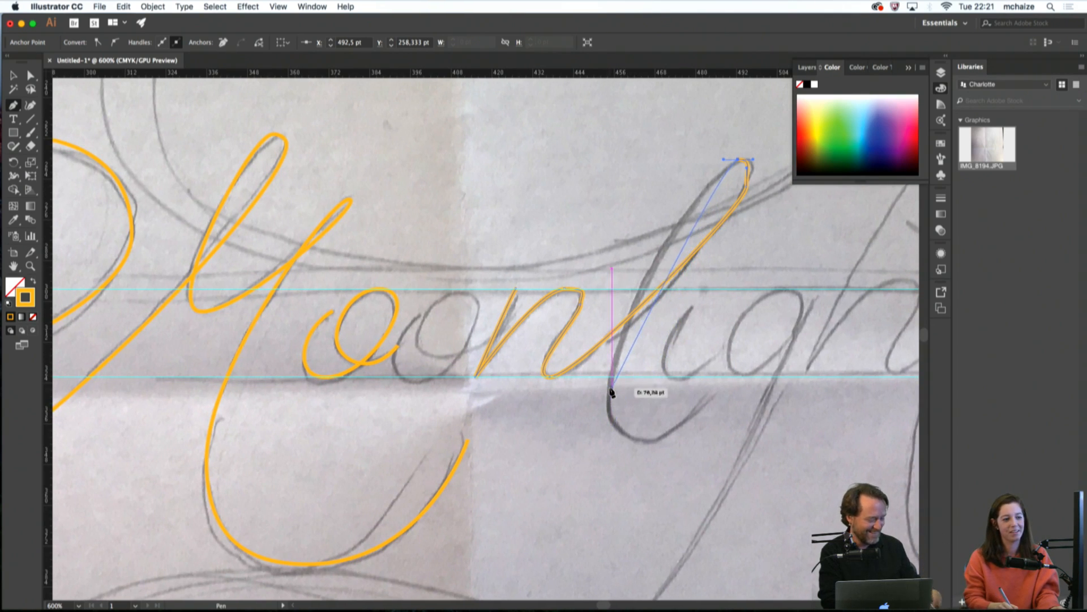
pyautogui.moveTo(594, 376); pyautogui.dragTo(627, 385)
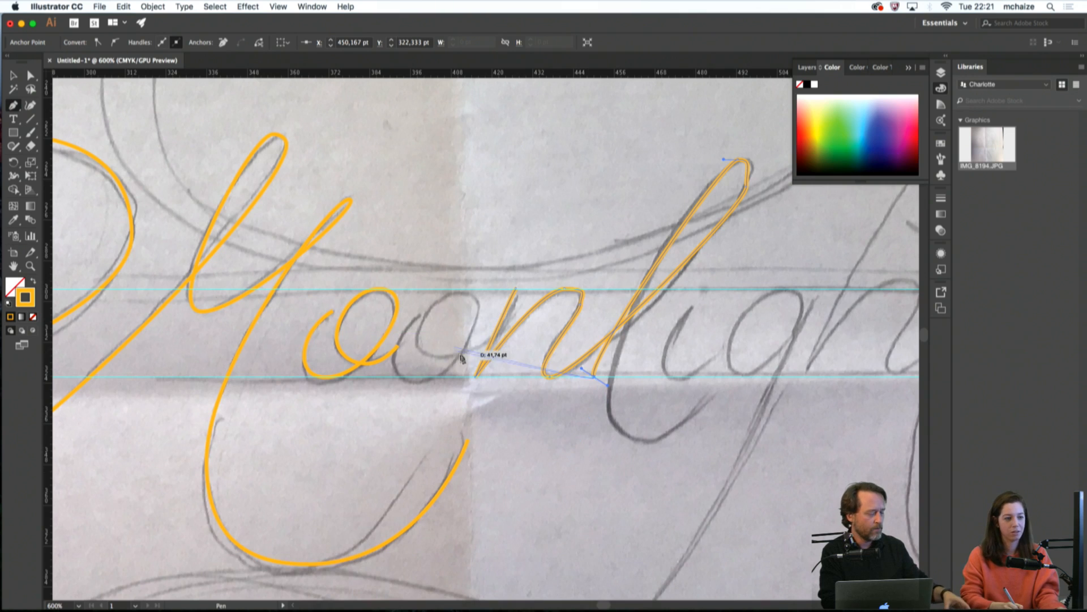
pyautogui.press('super+z')
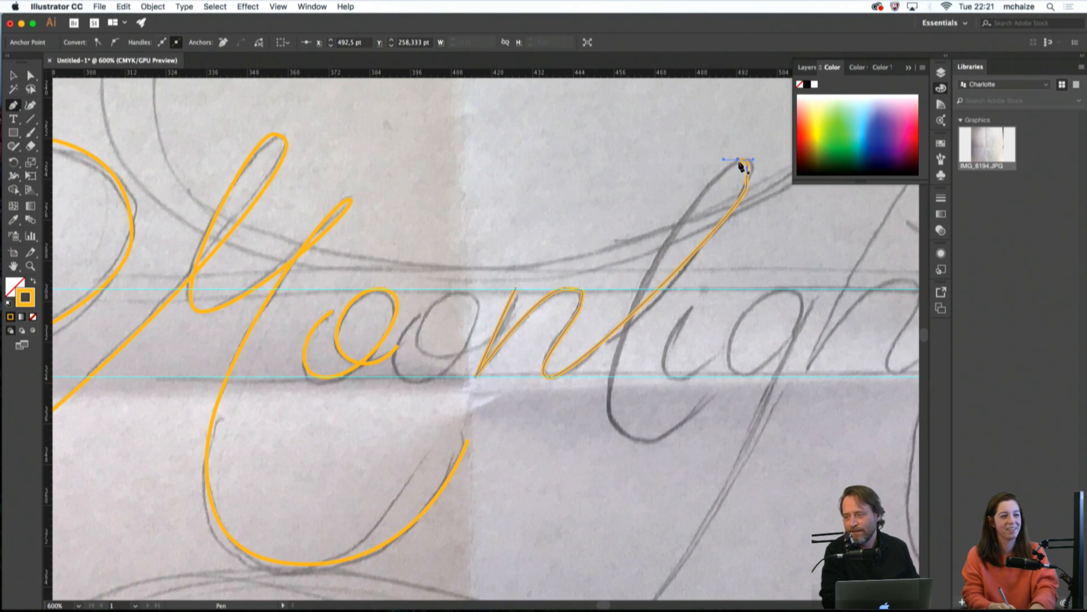
pyautogui.press('super+z')
# Trace the l's downstroke from the top of its loop with the Pen tool, curving around the lower hook and ending on the upstroke
pyautogui.moveTo(735, 160); pyautogui.dragTo(724, 159)
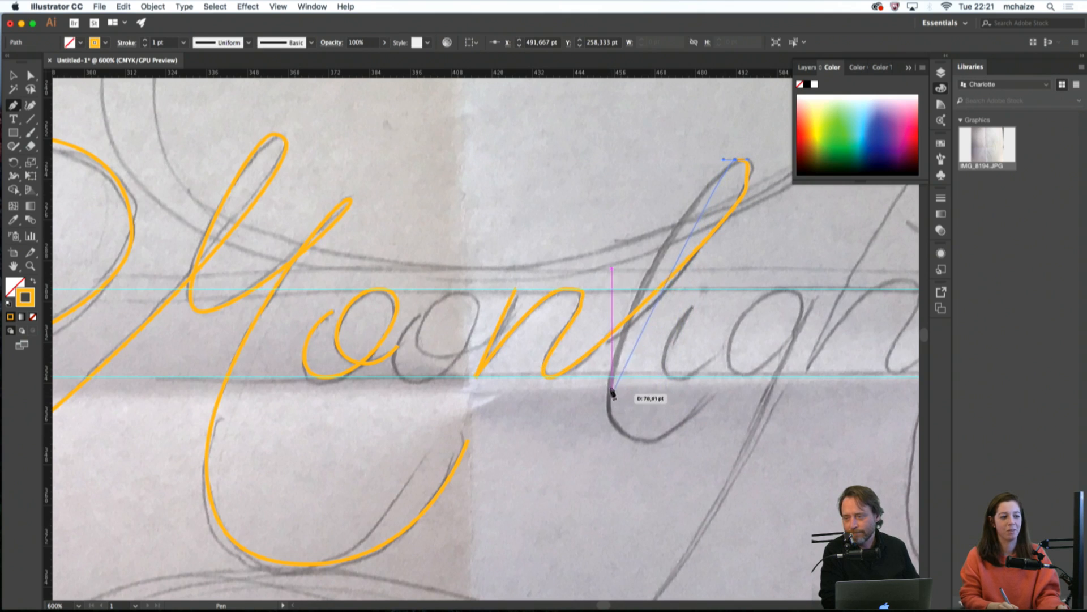
pyautogui.moveTo(609, 333); pyautogui.dragTo(609, 428)
pyautogui.moveTo(676, 441); pyautogui.dragTo(673, 440)
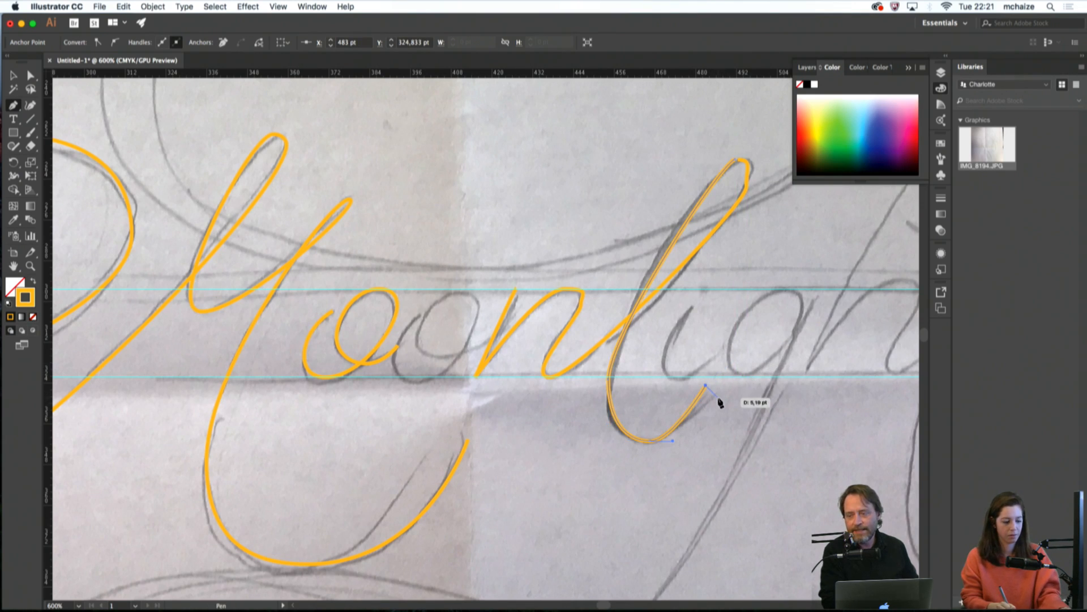
pyautogui.click(705, 387)
# Extend the end anchor of the l's hook outward to the right and shift its bottom anchor slightly left
pyautogui.press('a')
pyautogui.moveTo(705, 386); pyautogui.dragTo(720, 393)
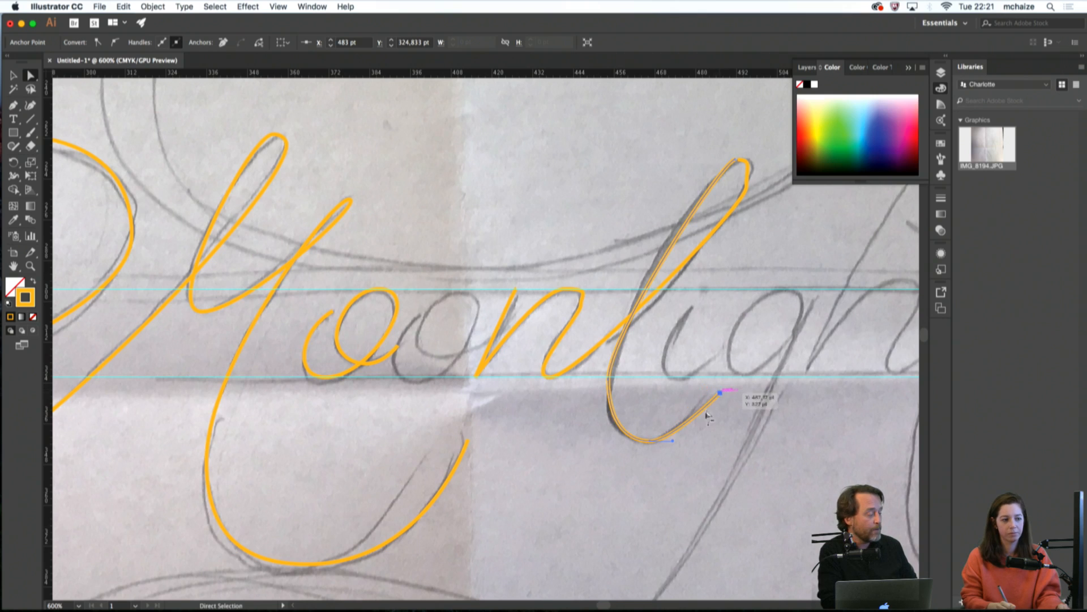
pyautogui.moveTo(649, 442); pyautogui.dragTo(643, 441)
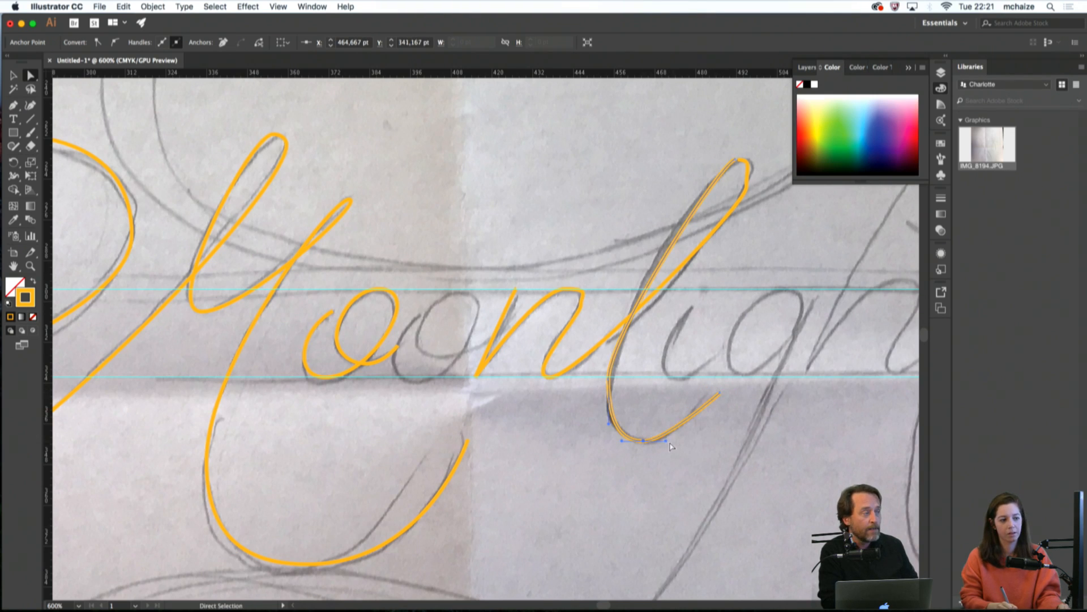
# Move the left anchor of the l's hook down and adjust its vertical handles to smooth the downstroke
pyautogui.moveTo(609, 378); pyautogui.dragTo(608, 404)
pyautogui.moveTo(610, 452); pyautogui.dragTo(609, 425)
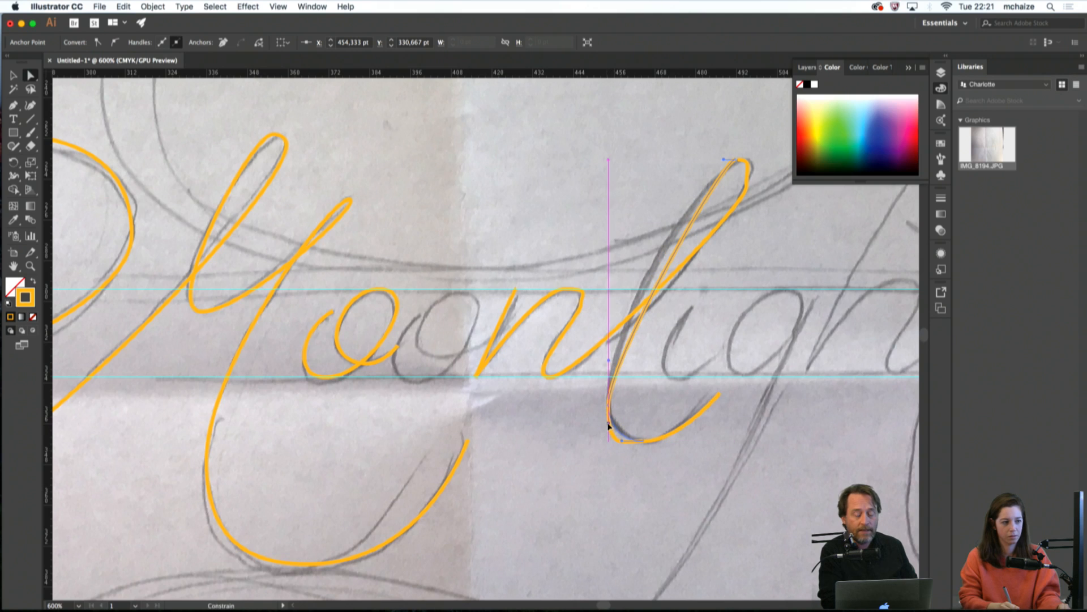
pyautogui.moveTo(609, 359); pyautogui.dragTo(617, 315)
# Move the right anchor of the l's top loop up and outward, and shift the n's bottom anchor to the right
pyautogui.moveTo(747, 187)
pyautogui.mouseDown()
pyautogui.moveTo(755, 161)
pyautogui.moveTo(738, 160)
pyautogui.moveTo(749, 172)
pyautogui.moveTo(748, 160)
pyautogui.moveTo(713, 161)
pyautogui.moveTo(754, 171)
pyautogui.mouseUp()
pyautogui.click(750, 162)
pyautogui.click(739, 160)
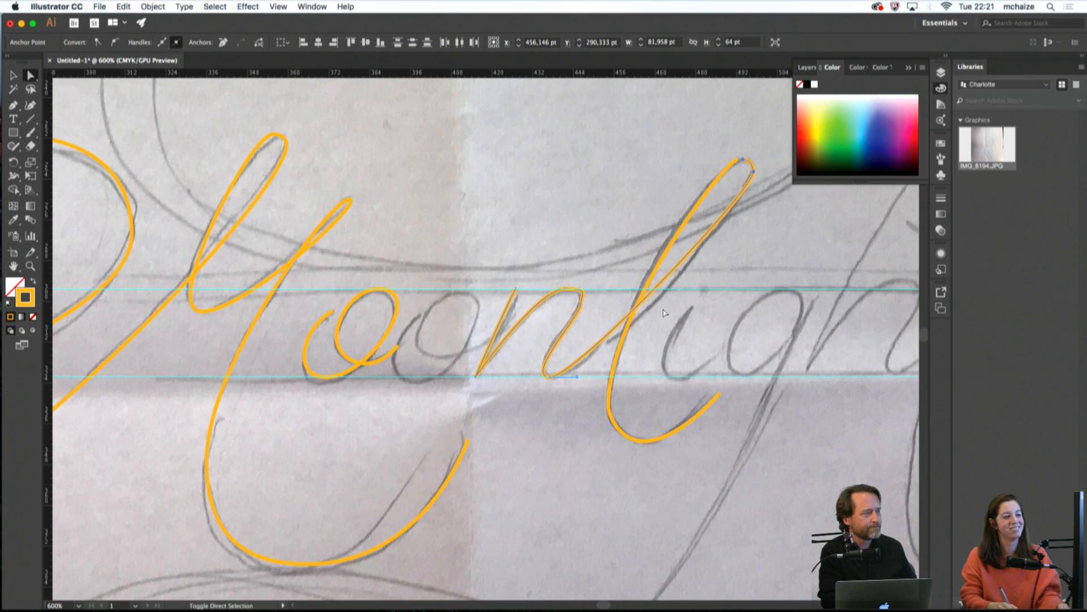
pyautogui.moveTo(577, 377)
pyautogui.mouseDown()
pyautogui.moveTo(602, 377)
pyautogui.moveTo(558, 377)
pyautogui.mouseUp()
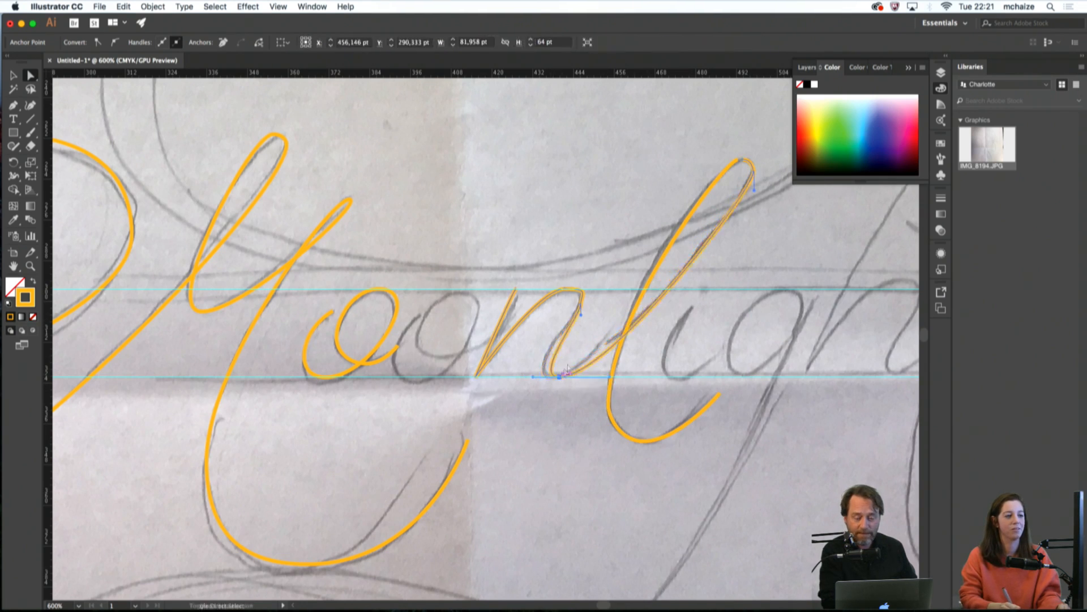
# Adjust the n's upper-right anchor and its vertical handle to refine the arch, and deselect the path
pyautogui.click(586, 290)
pyautogui.moveTo(593, 289); pyautogui.dragTo(580, 287)
pyautogui.click(581, 304)
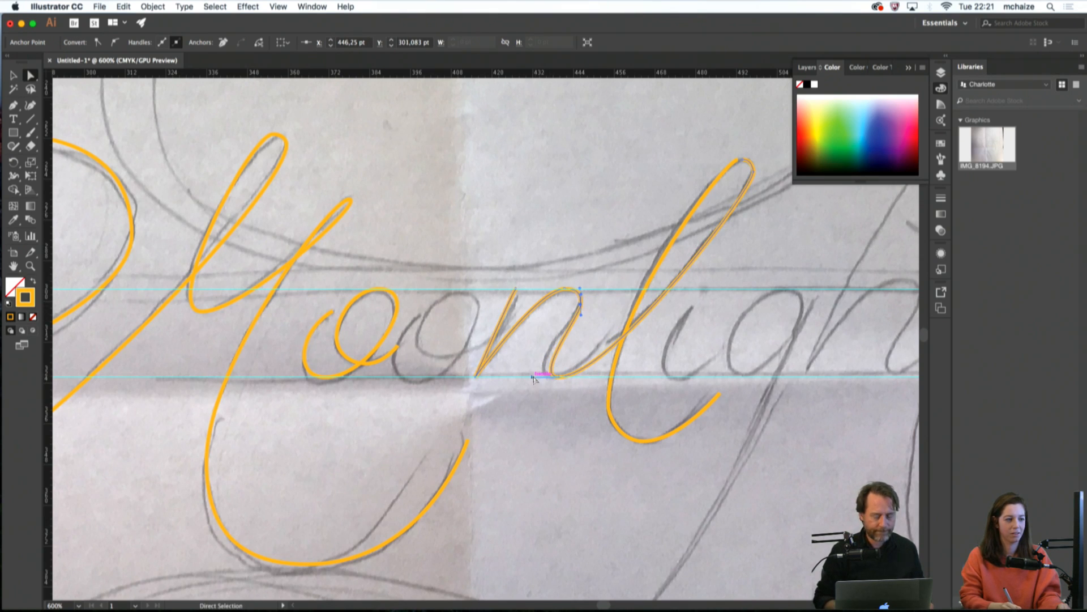
pyautogui.click(619, 385)
# Trace the i with the Pen tool from its top, around the baseline curve and up to the edge of the g
pyautogui.press('p')
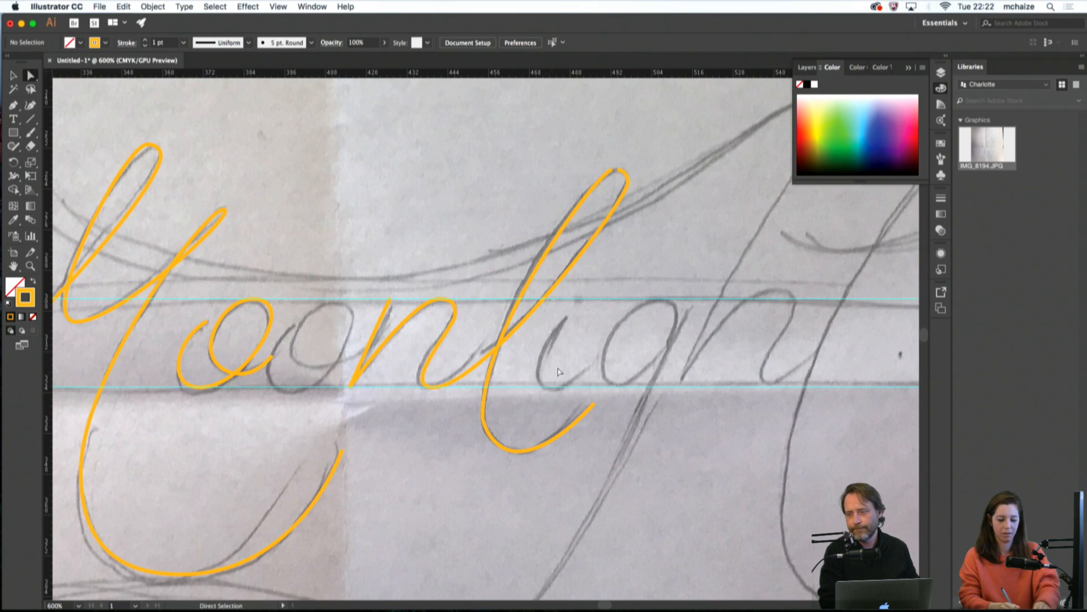
pyautogui.click(565, 317)
pyautogui.moveTo(539, 369)
pyautogui.mouseDown()
pyautogui.moveTo(538, 379)
pyautogui.moveTo(569, 387)
pyautogui.mouseUp()
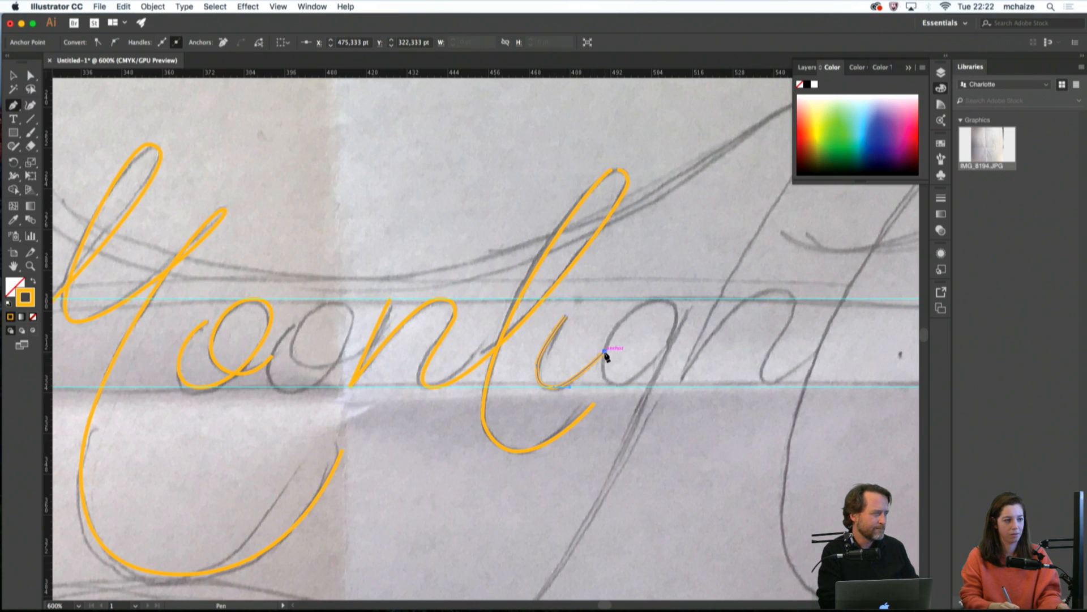
pyautogui.moveTo(605, 353); pyautogui.dragTo(602, 359)
# Refine the i's lower curve by extending the bottom anchor's horizontal handle to the right
pyautogui.press('a')
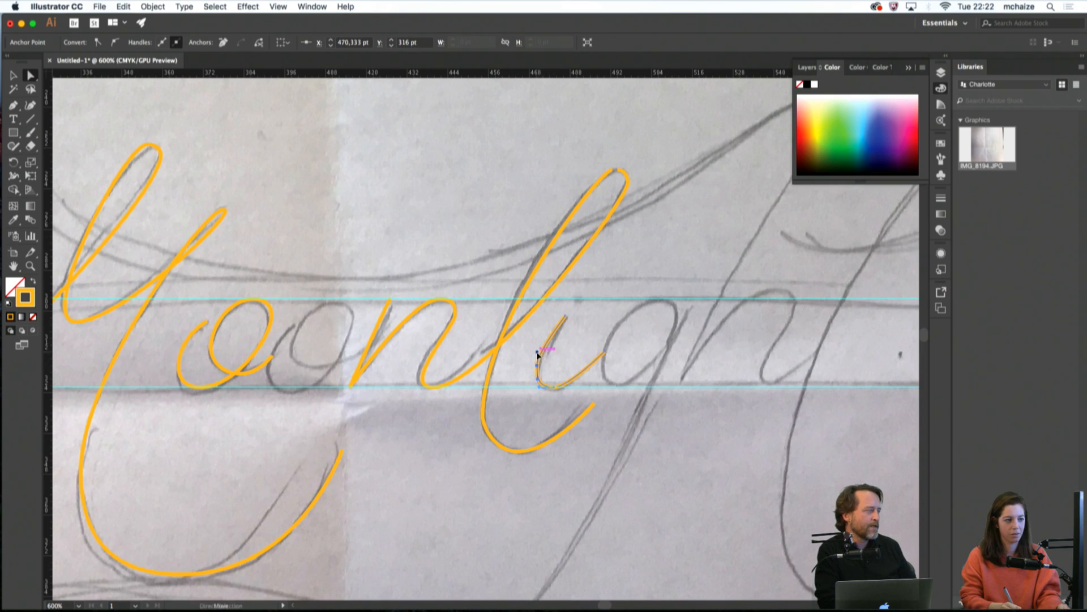
pyautogui.moveTo(537, 355)
pyautogui.mouseDown()
pyautogui.moveTo(573, 311)
pyautogui.moveTo(559, 318)
pyautogui.mouseUp()
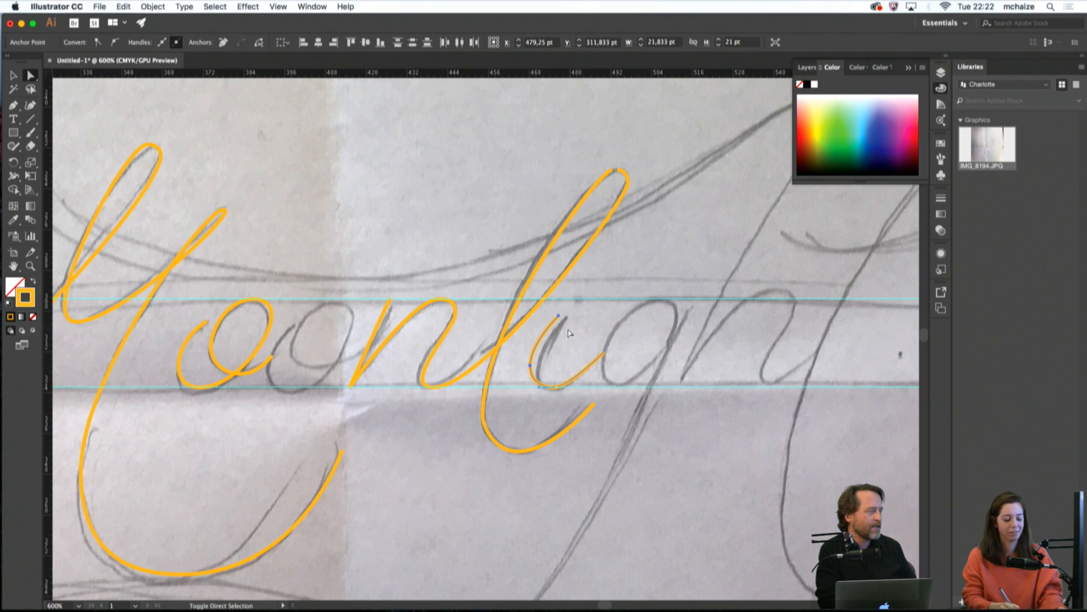
pyautogui.press('v')
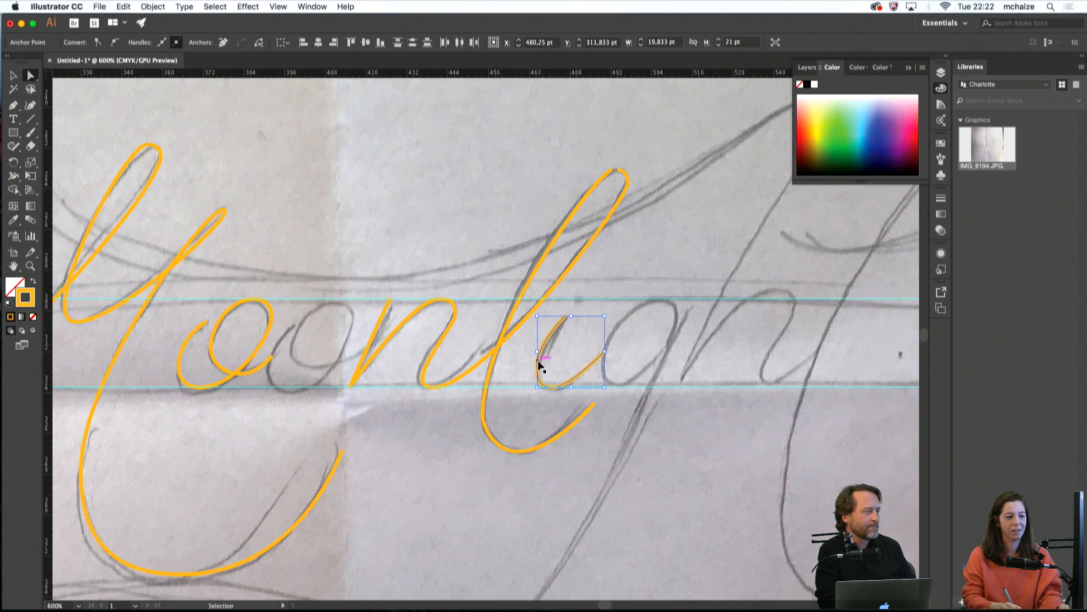
pyautogui.click(539, 365)
pyautogui.press('a')
pyautogui.click(538, 365)
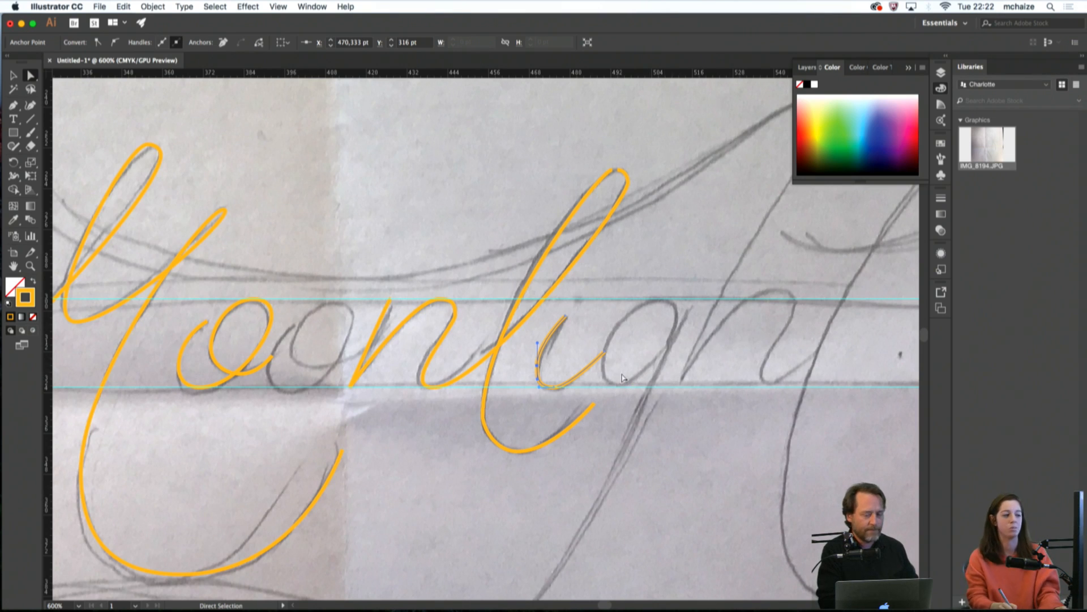
pyautogui.click(603, 355)
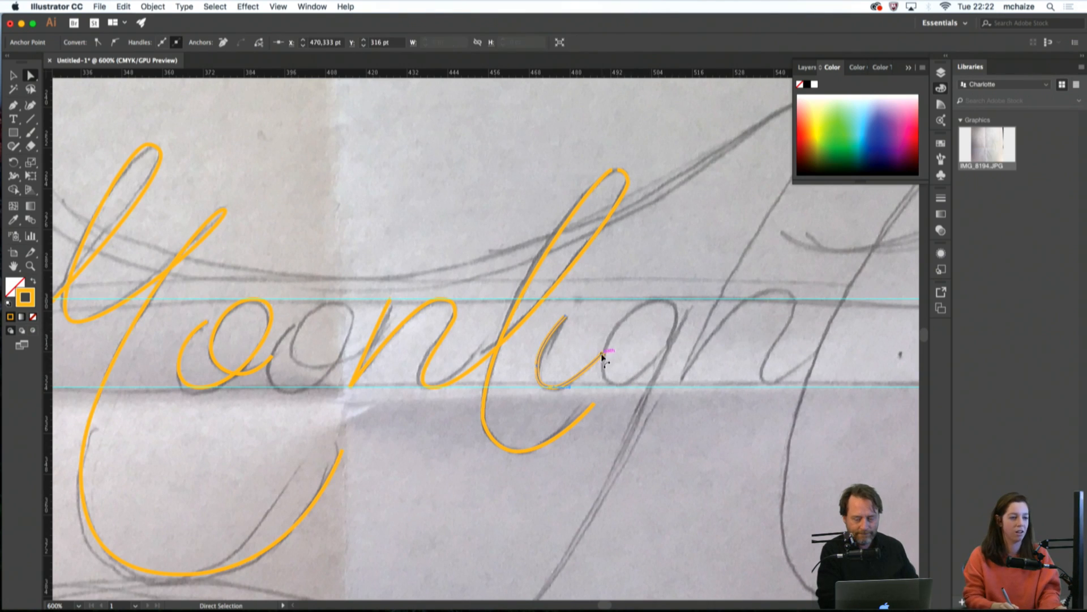
pyautogui.moveTo(569, 390); pyautogui.dragTo(586, 392)
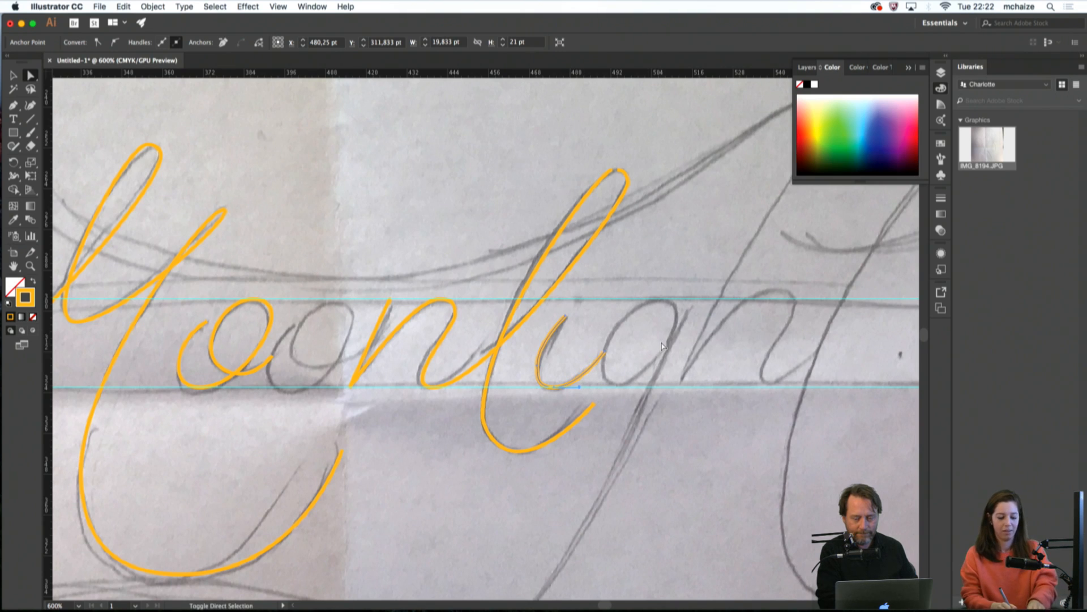
# Trace the g's bowl with the Pen tool from its right side over the top, around the bottom and back up, and end the path
pyautogui.press('p')
pyautogui.moveTo(672, 338); pyautogui.dragTo(664, 302)
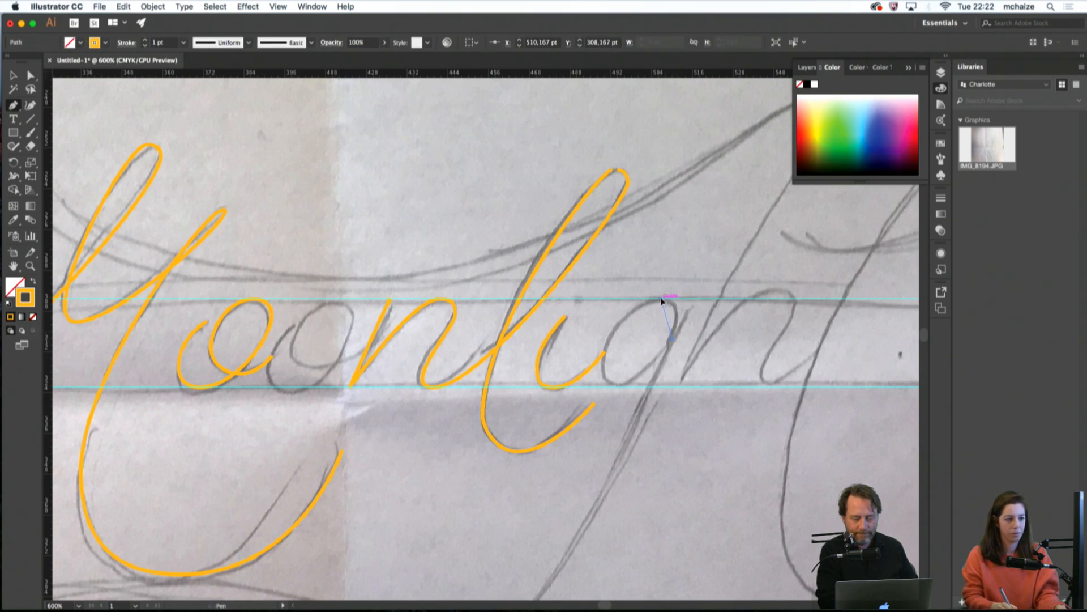
pyautogui.moveTo(604, 354); pyautogui.dragTo(636, 387)
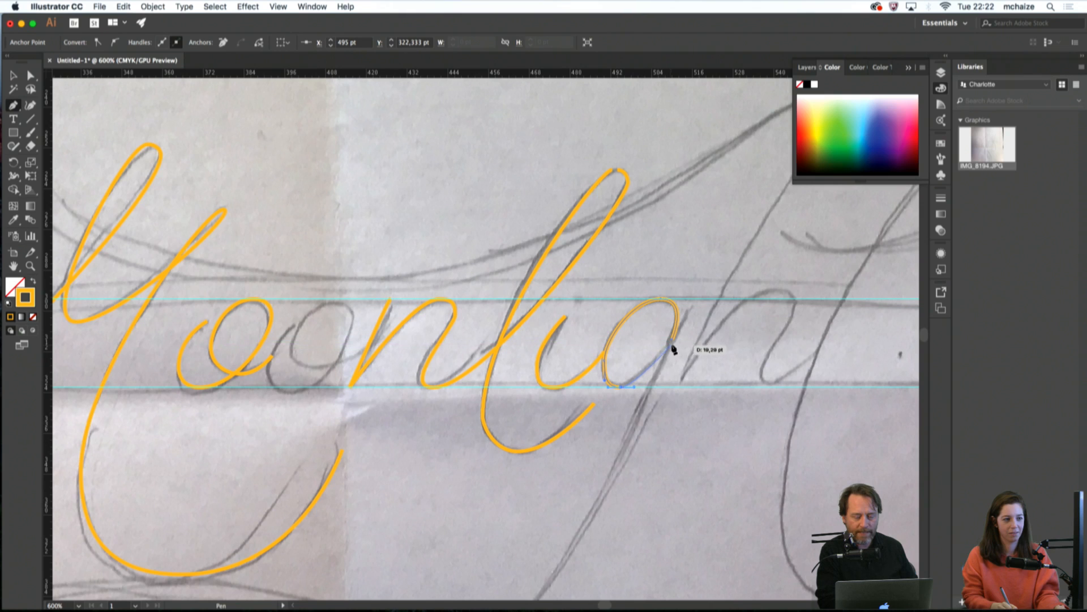
pyautogui.click(669, 344)
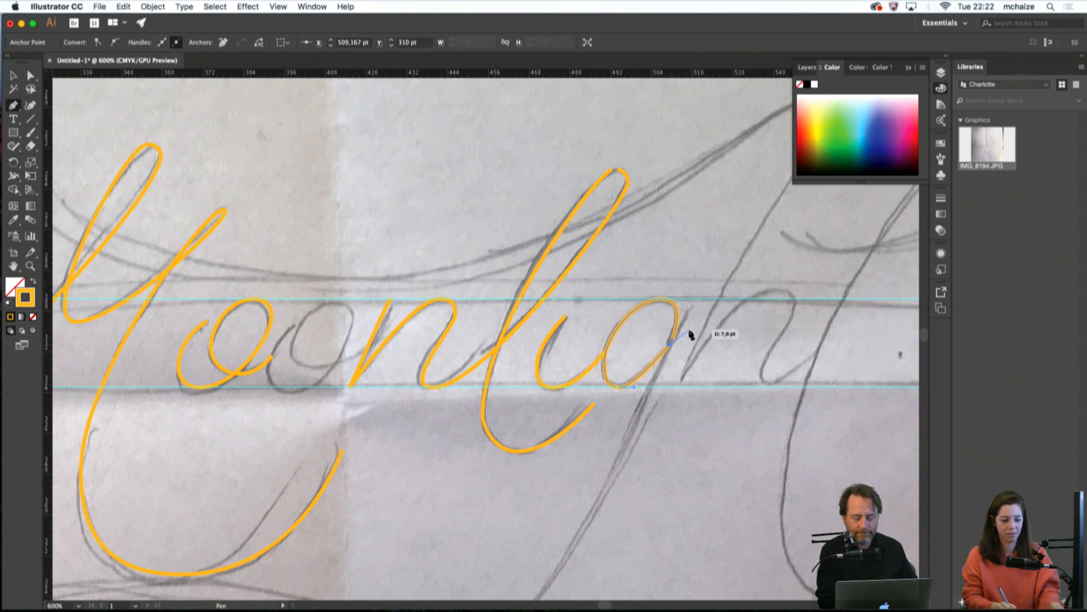
pyautogui.press('Escape')
# Trace the g's descender from the top of its stem down through the large lower loop to the loop's top
pyautogui.click(690, 306)
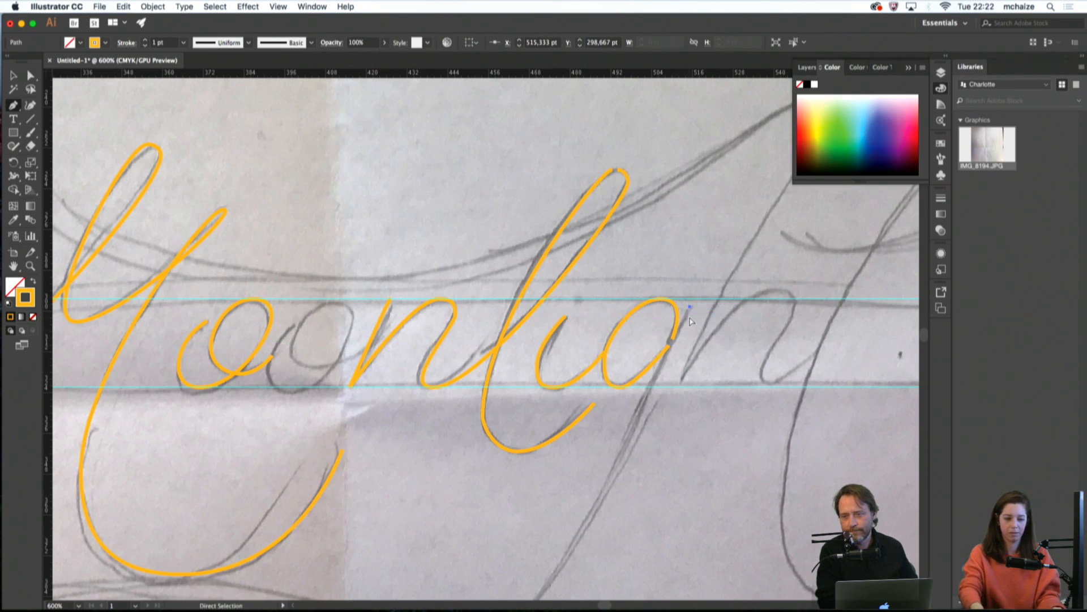
pyautogui.press('super+minus')
pyautogui.moveTo(426, 520); pyautogui.dragTo(766, 174)
pyautogui.moveTo(350, 488); pyautogui.dragTo(195, 486)
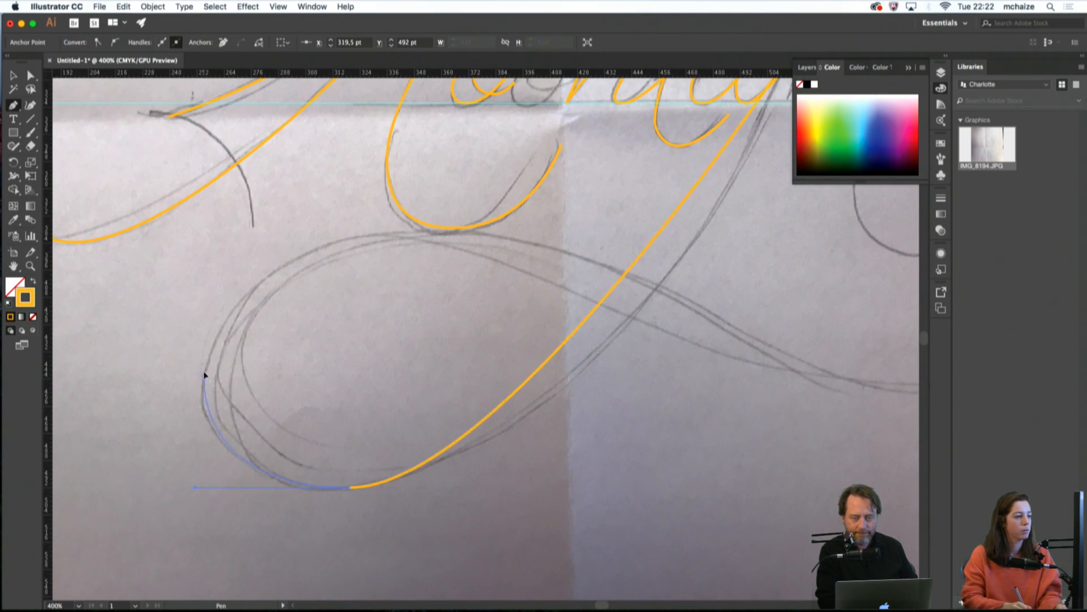
pyautogui.moveTo(201, 362); pyautogui.dragTo(202, 360)
pyautogui.moveTo(414, 233)
pyautogui.mouseDown()
pyautogui.moveTo(589, 226)
pyautogui.moveTo(576, 232)
pyautogui.mouseUp()
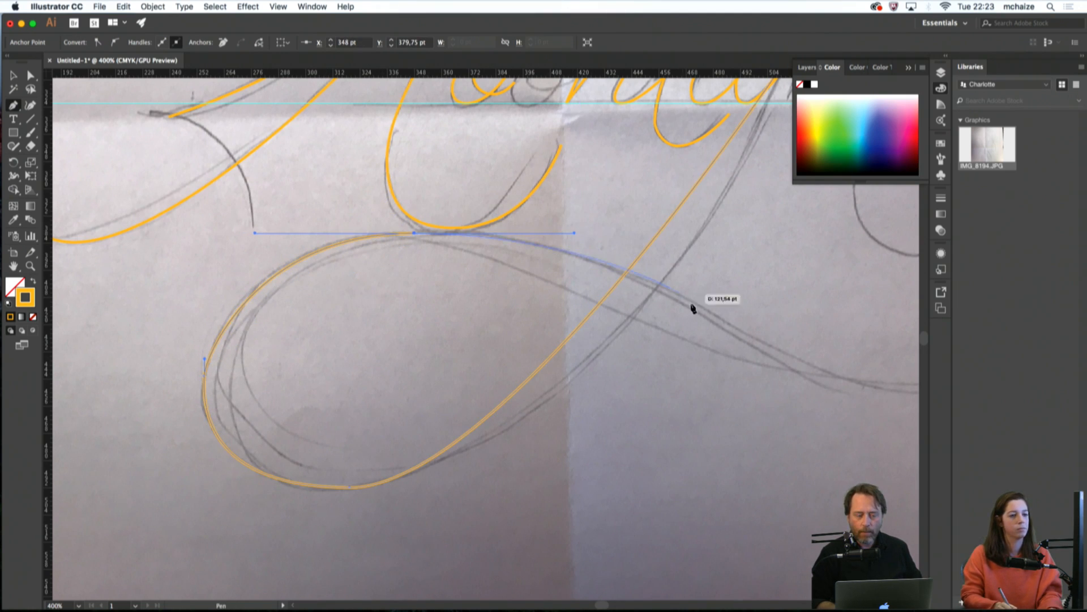
# Continue the g's flourish from the loop's top beneath the word, up around the right side and back to the t's crossbar
pyautogui.press('c')
pyautogui.press('p')
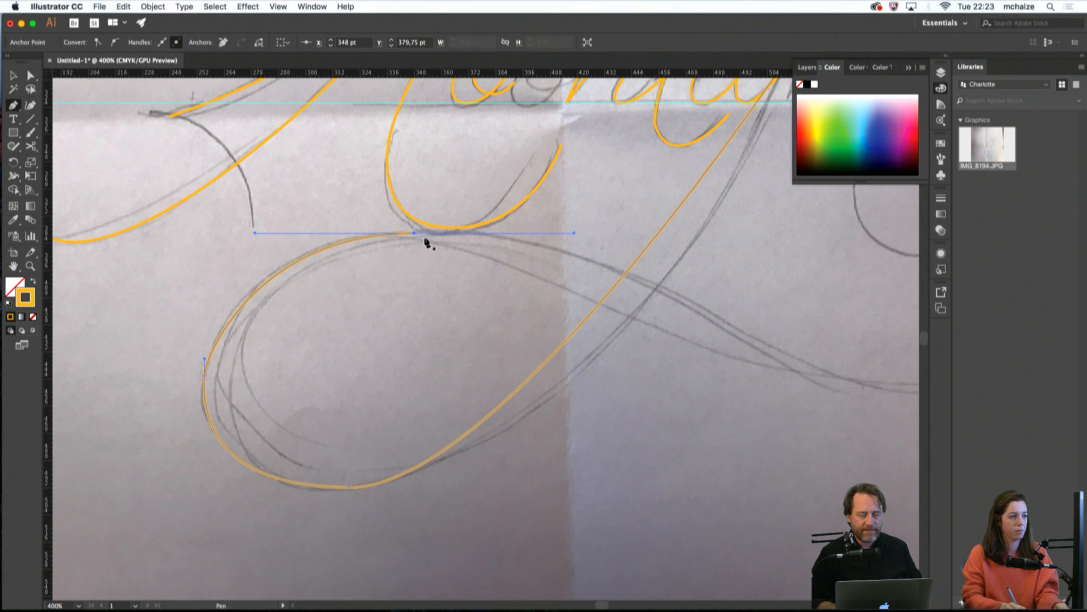
pyautogui.moveTo(415, 233); pyautogui.dragTo(440, 233)
pyautogui.moveTo(771, 308); pyautogui.dragTo(363, 333)
pyautogui.press('super+minus')
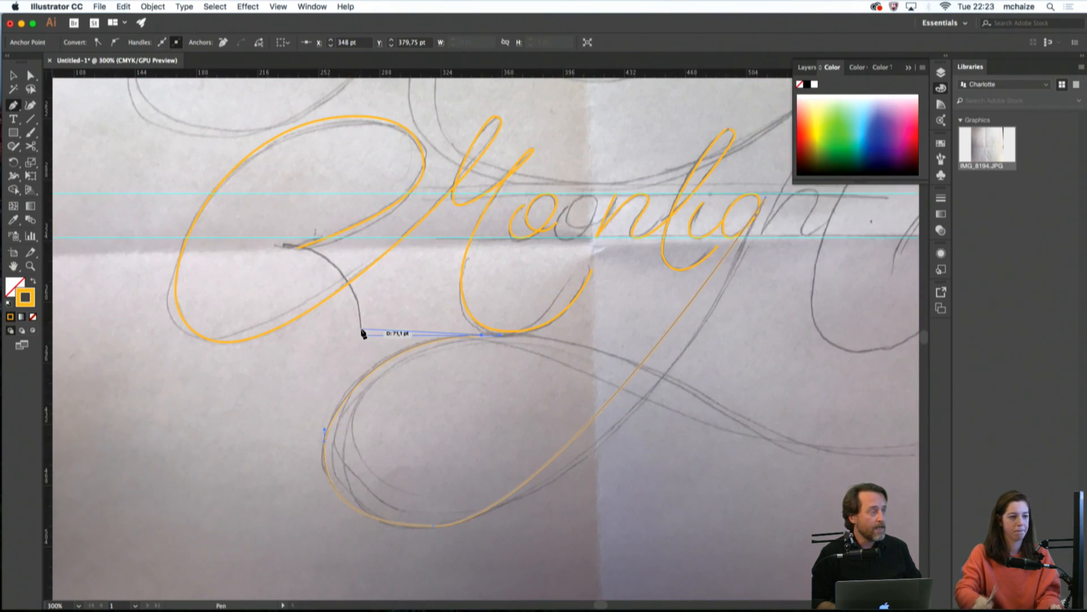
pyautogui.moveTo(665, 390); pyautogui.dragTo(306, 393)
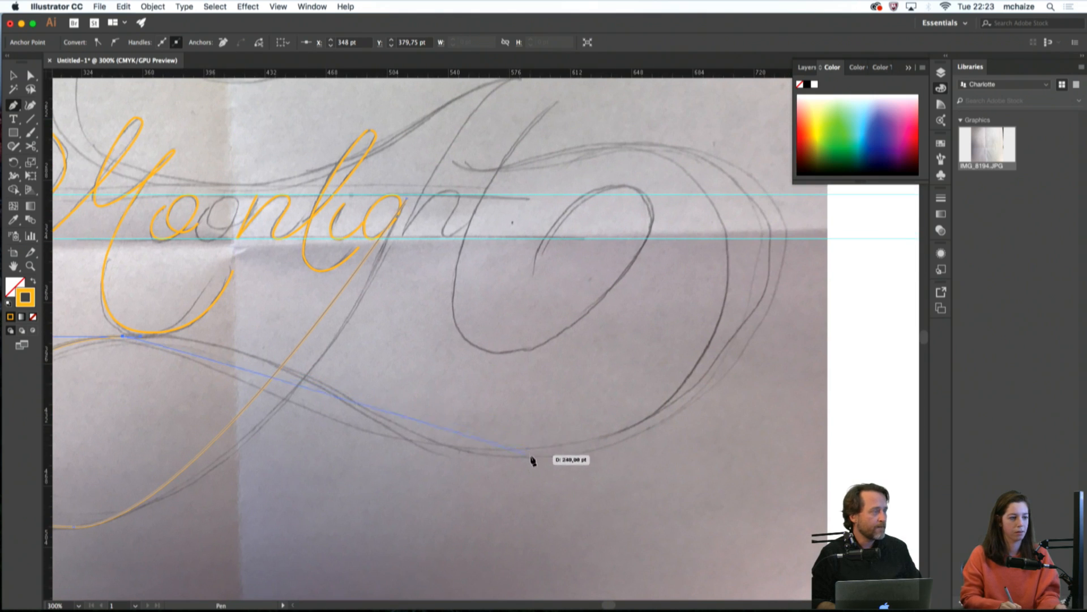
pyautogui.moveTo(532, 456); pyautogui.dragTo(650, 444)
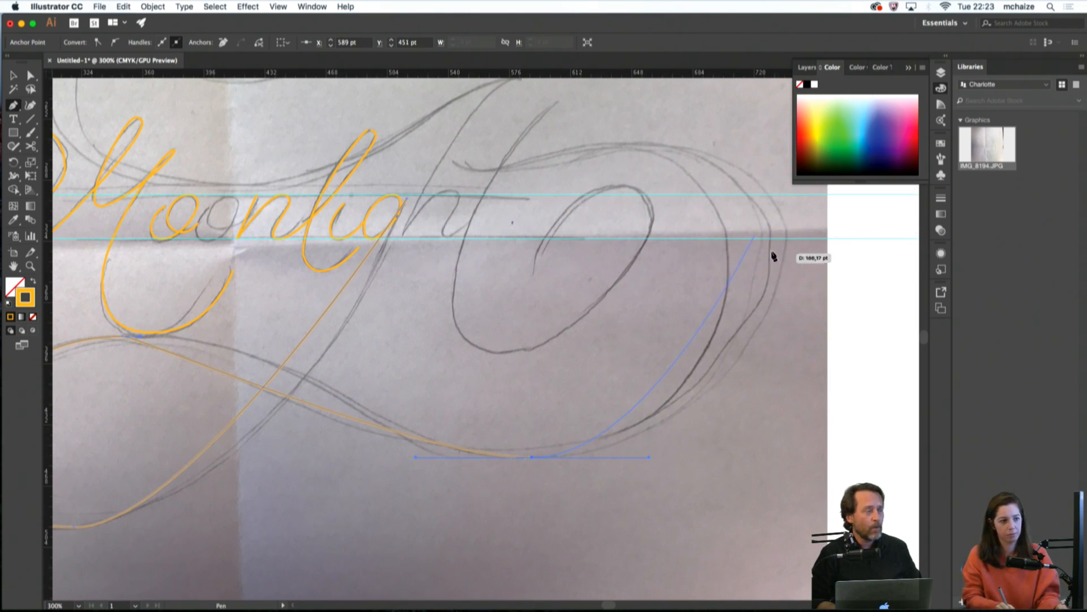
pyautogui.moveTo(753, 238); pyautogui.dragTo(726, 157)
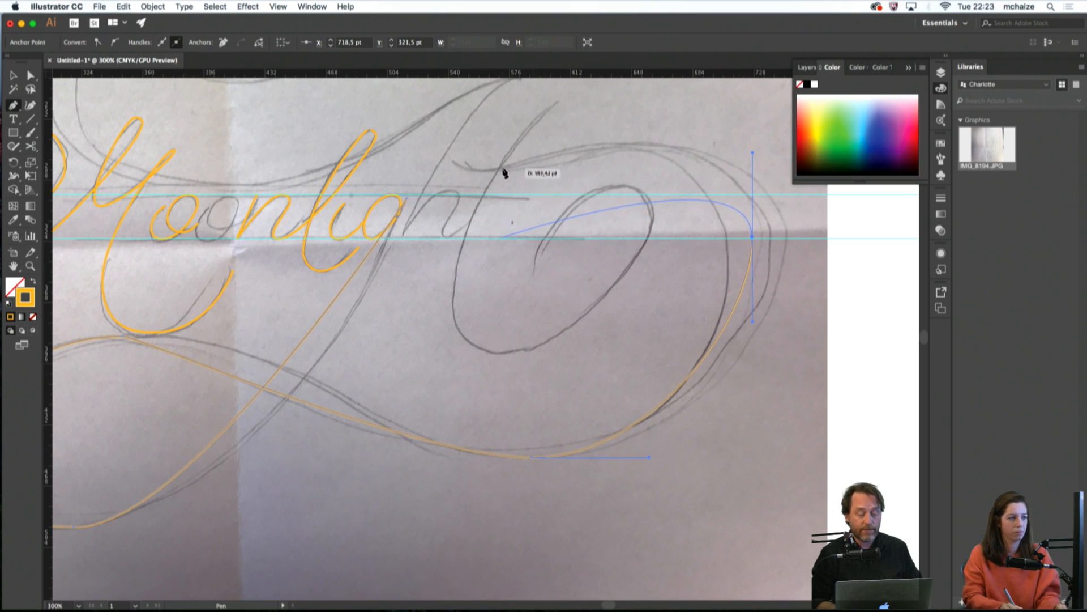
pyautogui.moveTo(503, 236); pyautogui.dragTo(501, 168)
pyautogui.press('a')
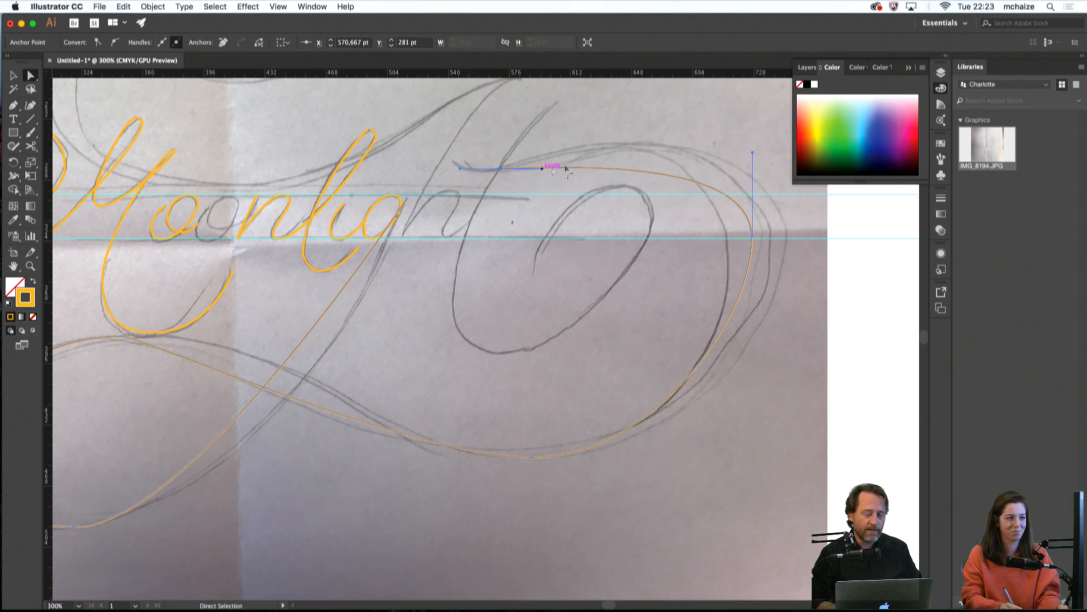
# Add an anchor on the flourish's upper curve, raise it onto the sketch line, and shift it and the rightmost anchor outward
pyautogui.press('p')
pyautogui.click(648, 170)
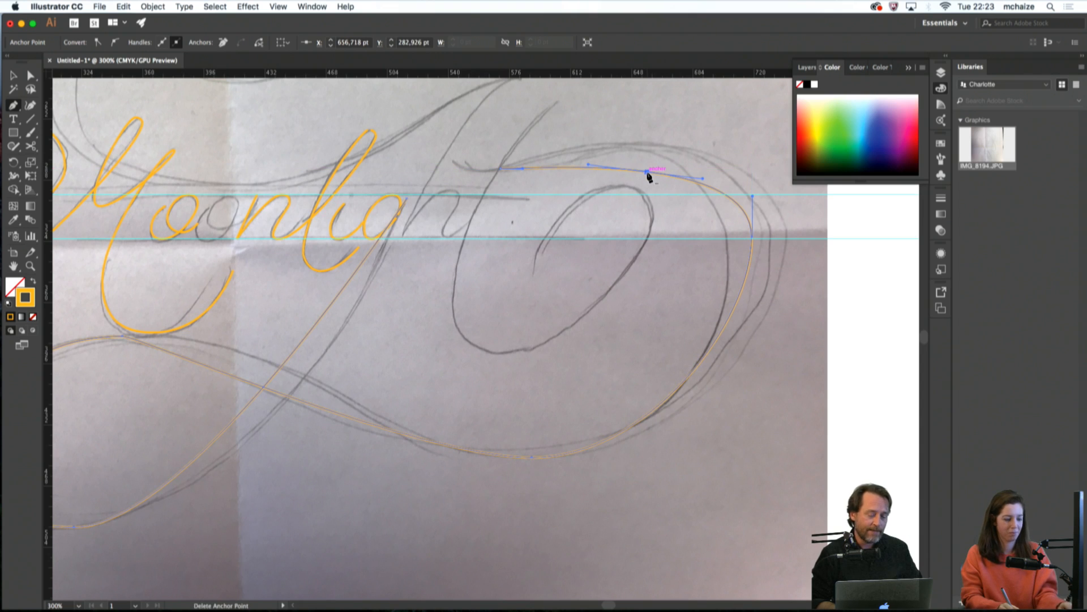
pyautogui.press('a')
pyautogui.moveTo(649, 171); pyautogui.dragTo(715, 143)
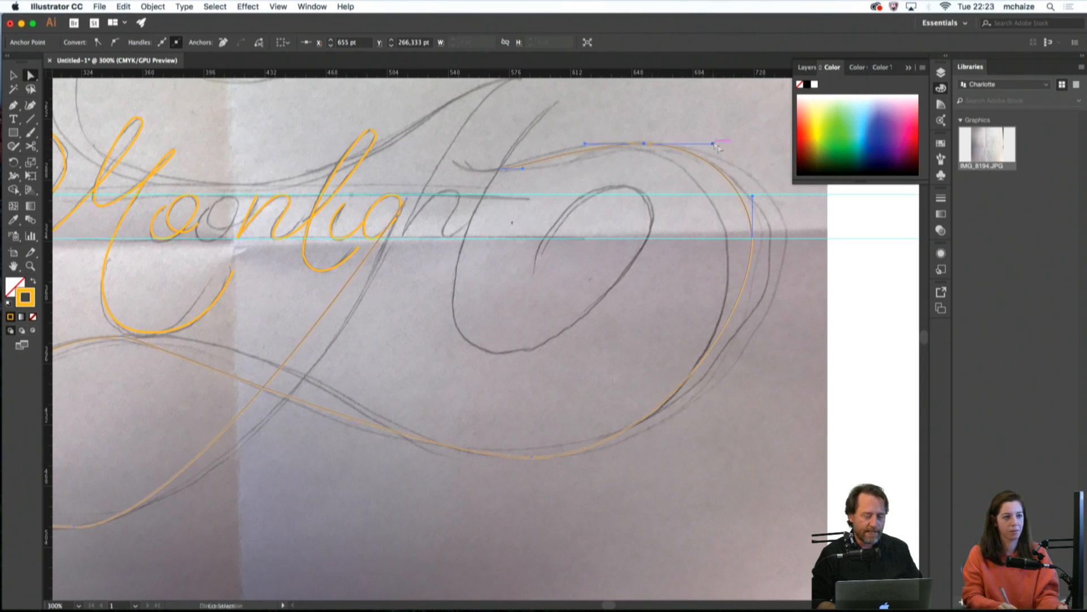
pyautogui.keyDown('shift'); pyautogui.click(753, 237); pyautogui.keyUp('shift')
pyautogui.moveTo(753, 238); pyautogui.dragTo(762, 238)
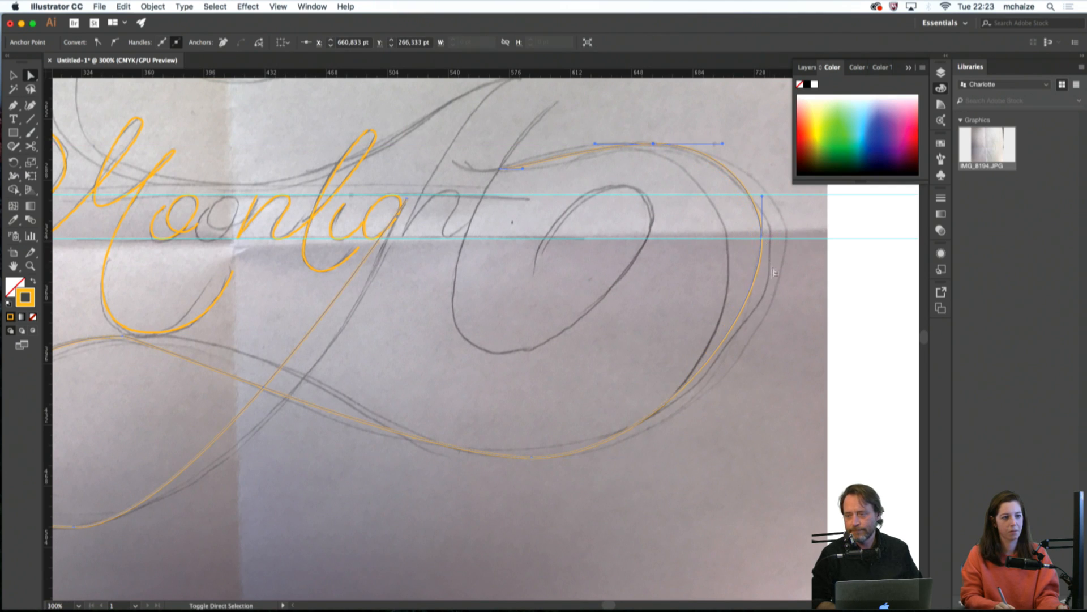
# Lengthen the right handle of the flourish's bottom anchor and move the rightmost anchor slightly down and outward
pyautogui.click(758, 281)
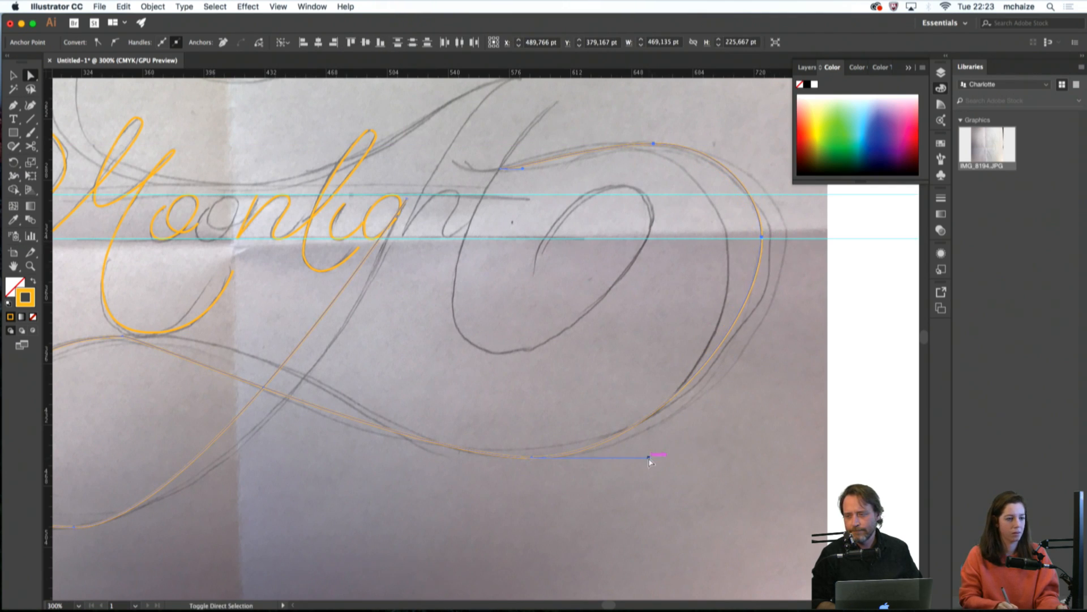
pyautogui.moveTo(649, 460); pyautogui.dragTo(701, 452)
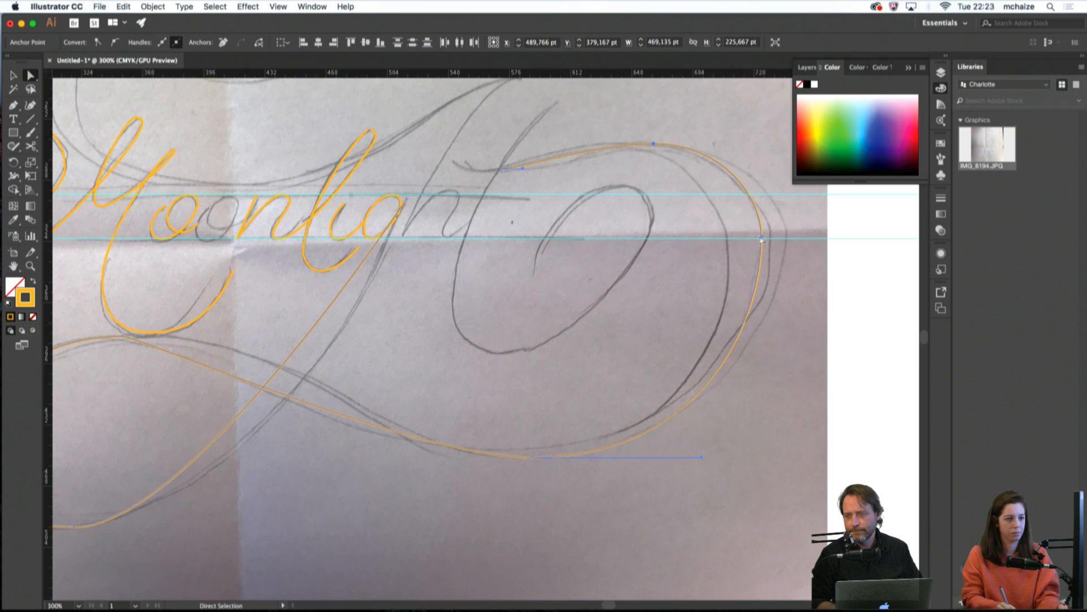
pyautogui.moveTo(762, 240); pyautogui.dragTo(764, 249)
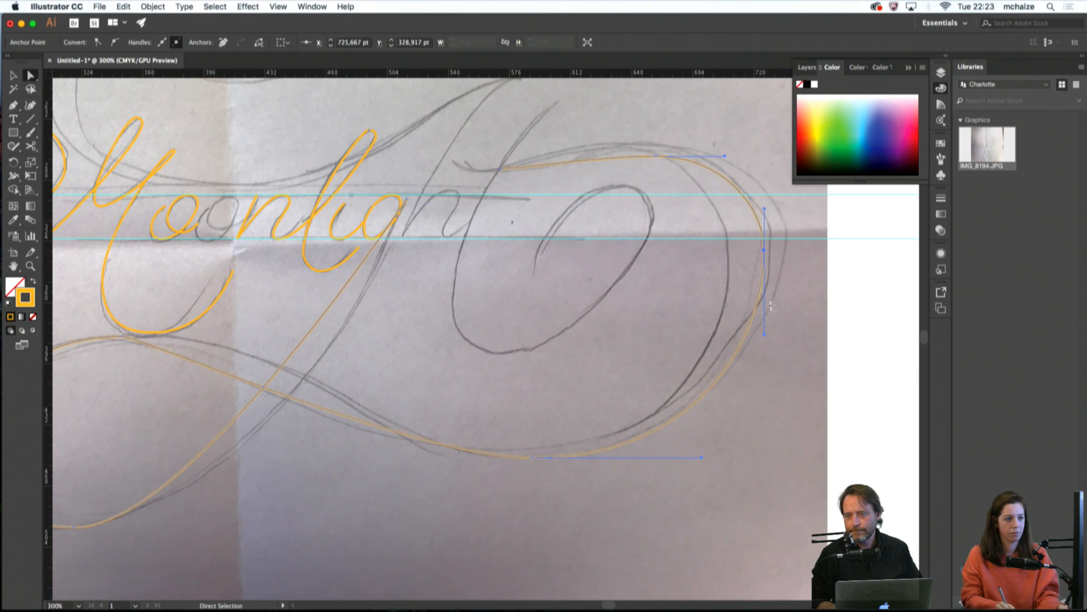
# Reshape the flourish's upper curve and extend its end anchor left to the start of the t's crossbar with horizontal handles
pyautogui.moveTo(641, 158); pyautogui.dragTo(567, 149)
pyautogui.moveTo(503, 170); pyautogui.dragTo(455, 168)
pyautogui.press('super+a')
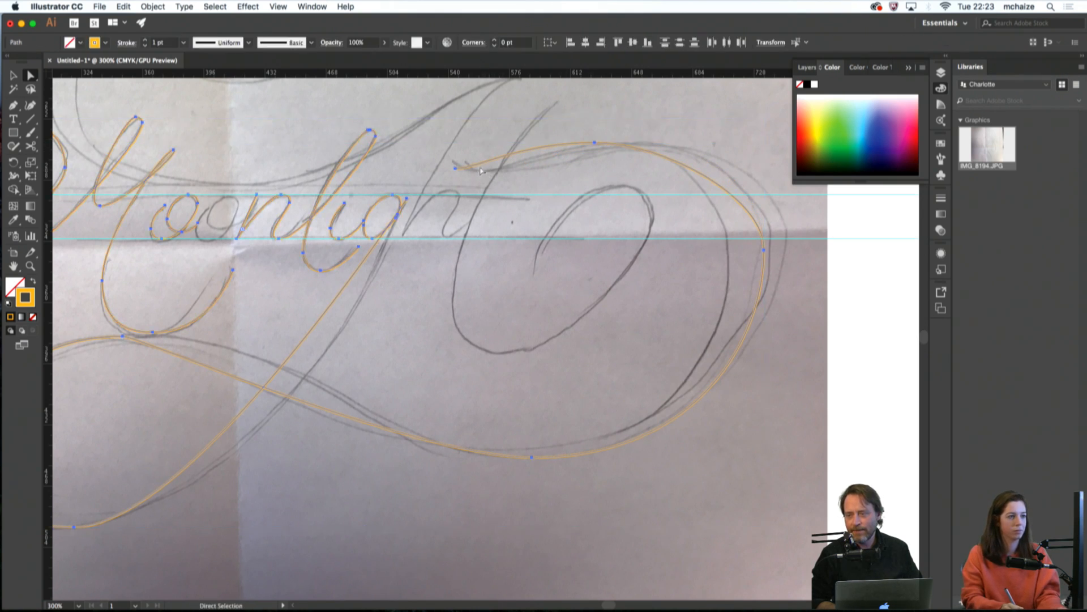
pyautogui.press('super+z')
pyautogui.moveTo(503, 169); pyautogui.dragTo(576, 167)
pyautogui.press('super+z')
pyautogui.click(504, 170)
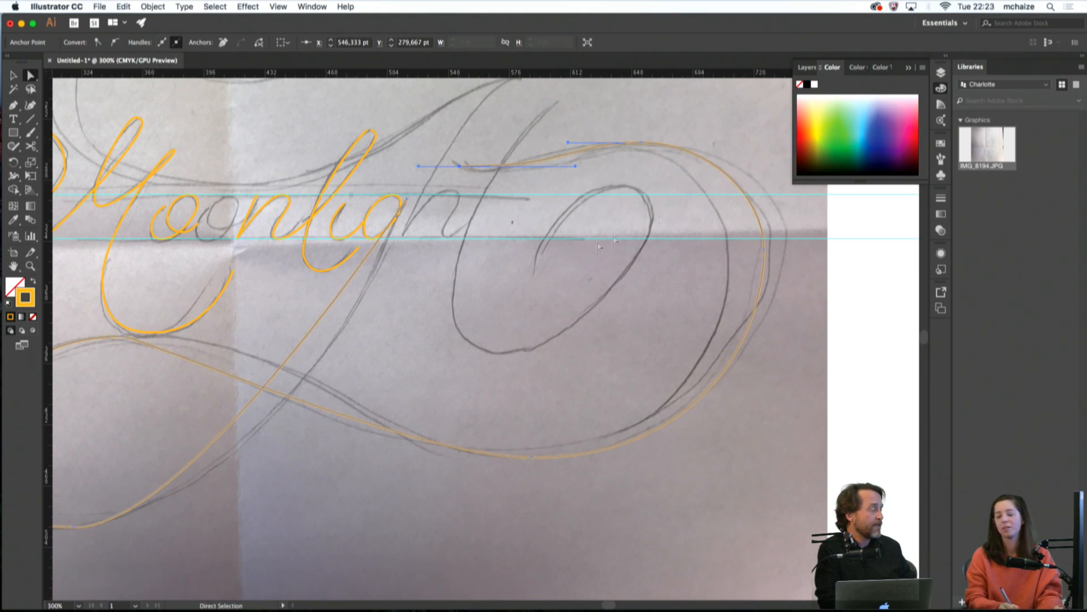
# Draw the h's stem with the Pen tool as a straight segment from its top tip down to the baseline
pyautogui.moveTo(464, 276); pyautogui.dragTo(593, 378)
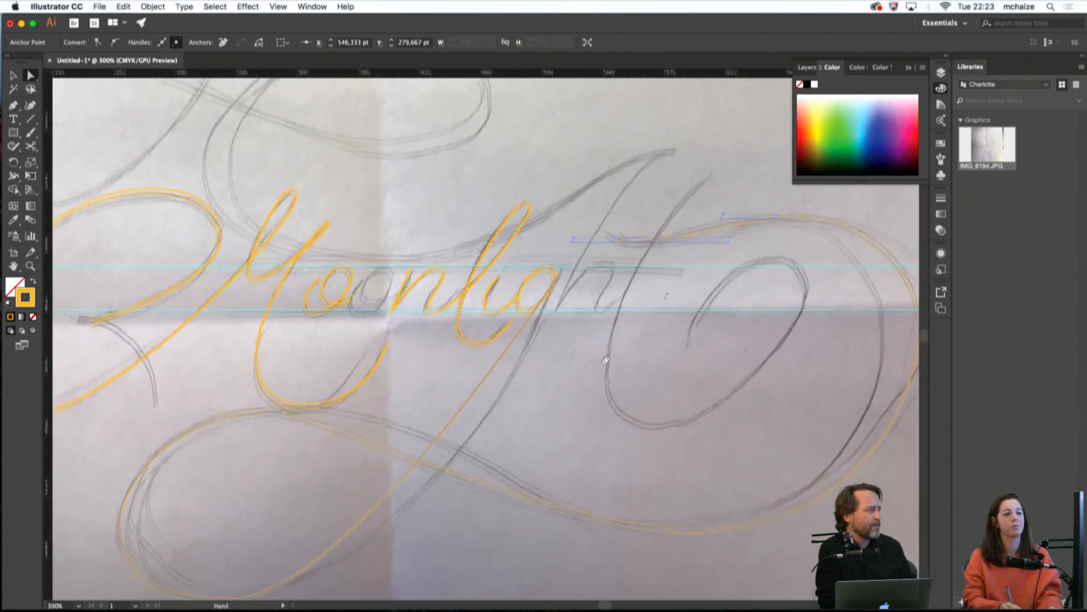
pyautogui.press('p')
pyautogui.click(646, 179)
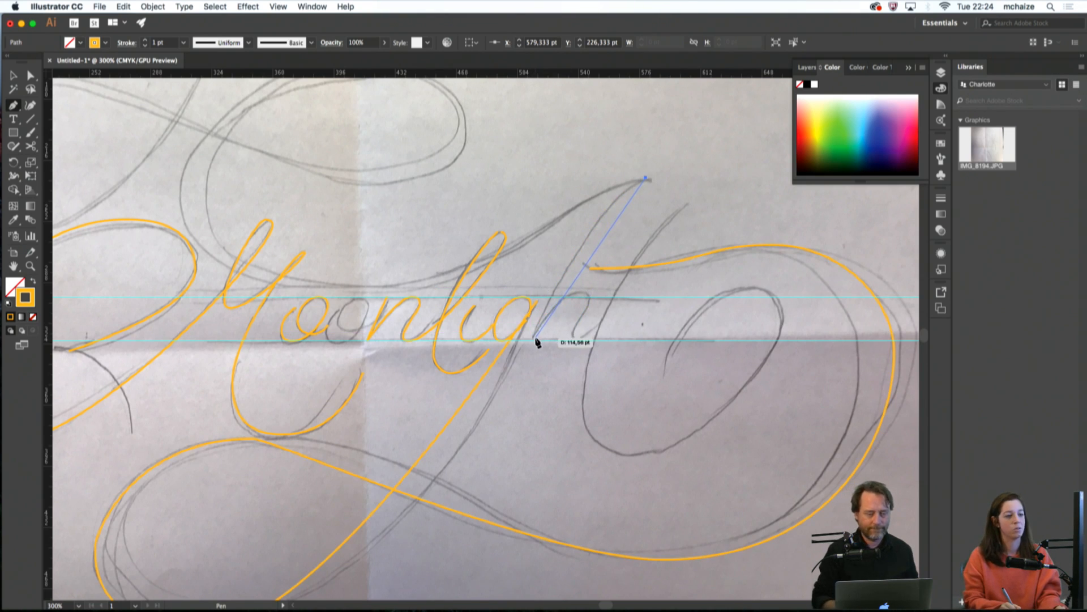
pyautogui.click(532, 339)
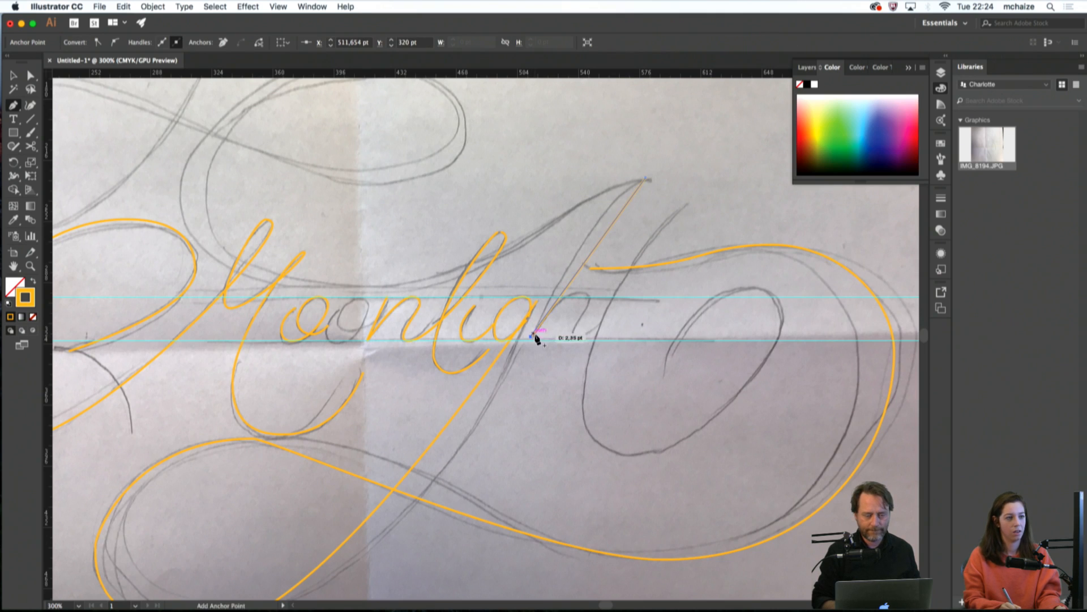
# Convert the h stem's top anchor to a smooth point and rotate its handles horizontal to curve the stem along the sketch
pyautogui.press('a')
pyautogui.click(646, 179)
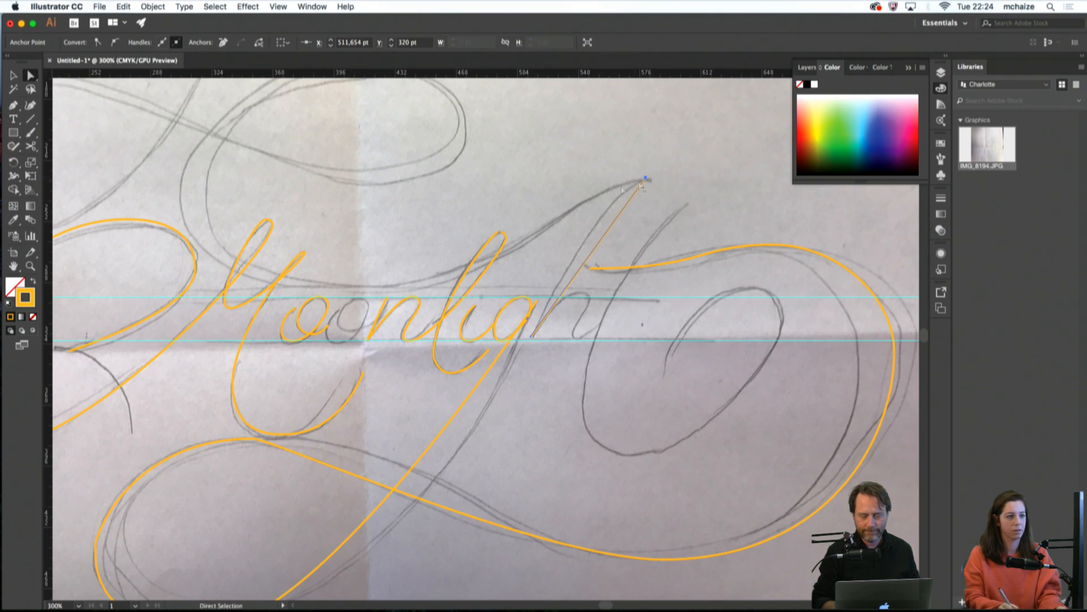
pyautogui.click(116, 44)
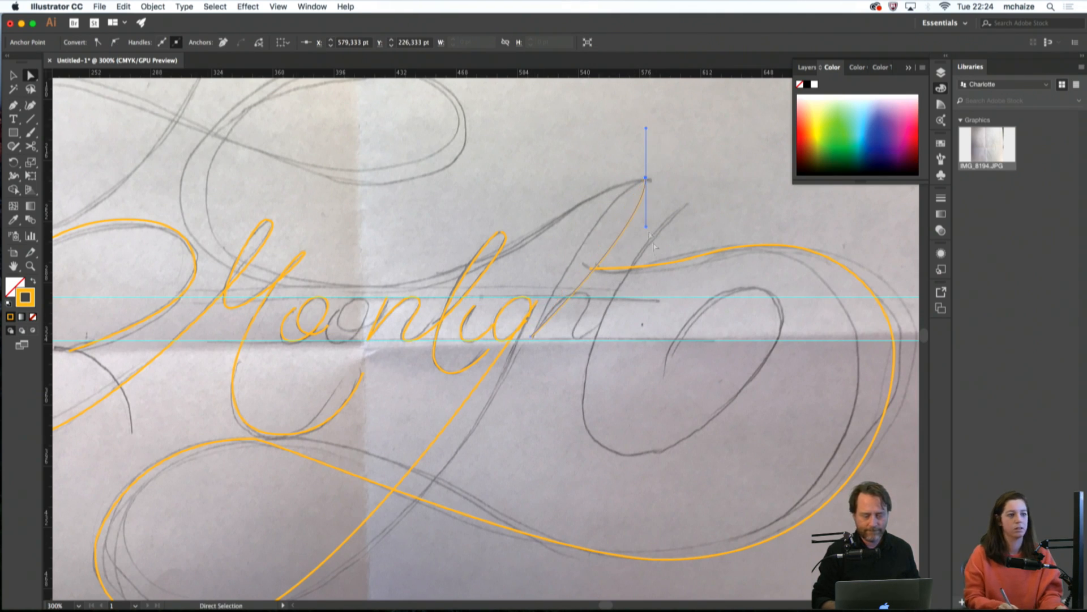
pyautogui.moveTo(646, 227); pyautogui.dragTo(613, 191)
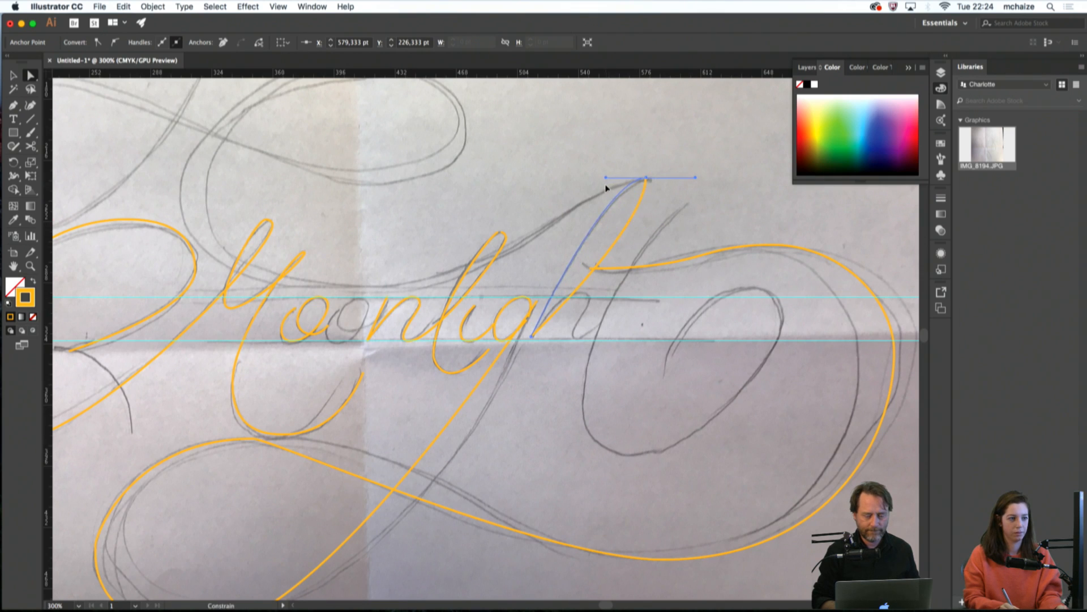
# Draw the h's arch and exit stroke from the stem's foot between the guides, and adjust their handles to match the sketch
pyautogui.press('p')
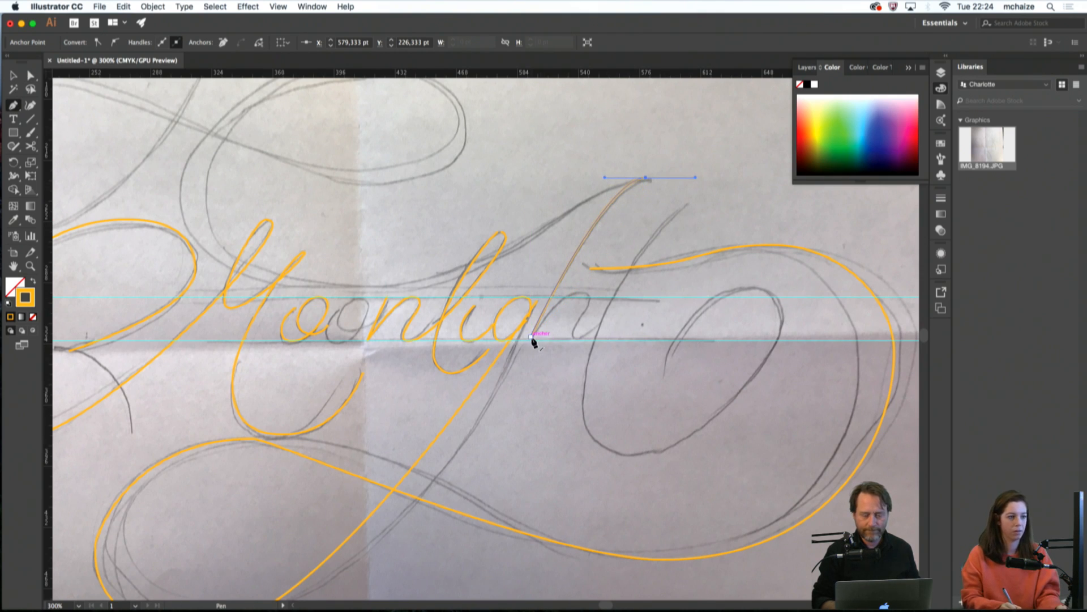
pyautogui.click(532, 338)
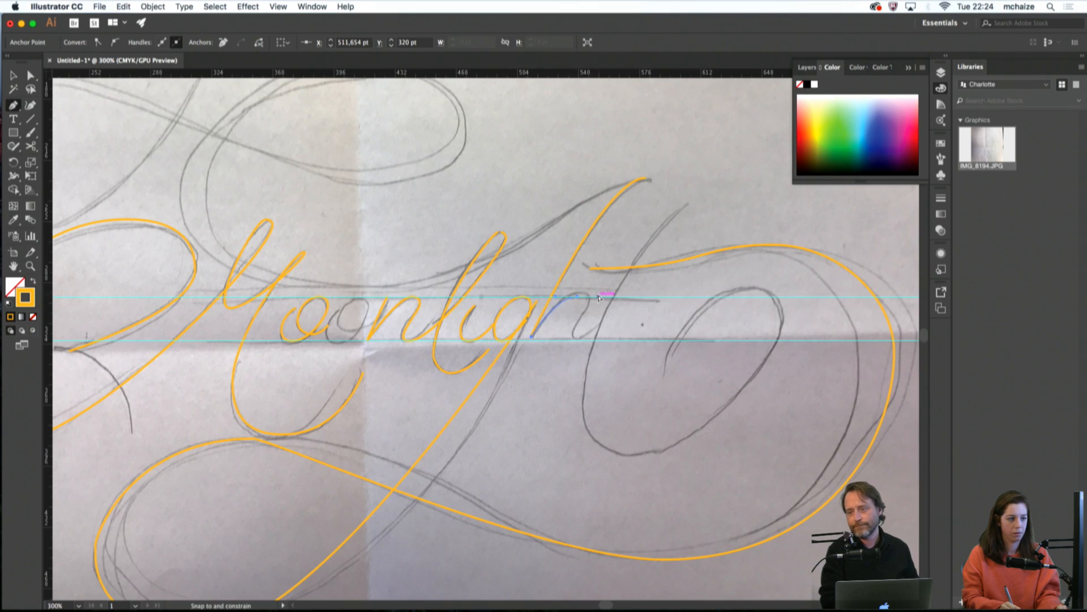
pyautogui.moveTo(573, 340); pyautogui.dragTo(602, 323)
pyautogui.press('a')
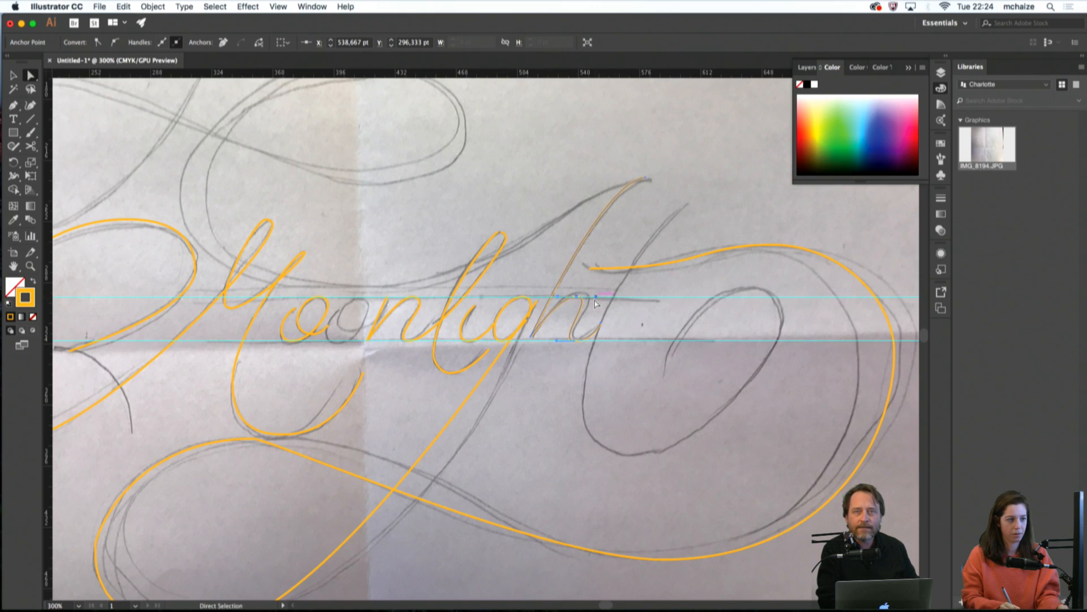
pyautogui.moveTo(596, 297); pyautogui.dragTo(603, 299)
pyautogui.moveTo(575, 342)
pyautogui.mouseDown()
pyautogui.moveTo(582, 347)
pyautogui.moveTo(561, 341)
pyautogui.mouseUp()
pyautogui.press('super+shift+a')
# Draw the t's stem with the Pen tool from its top tip, curving through its leftmost point to the bottom of the bowl
pyautogui.press('p')
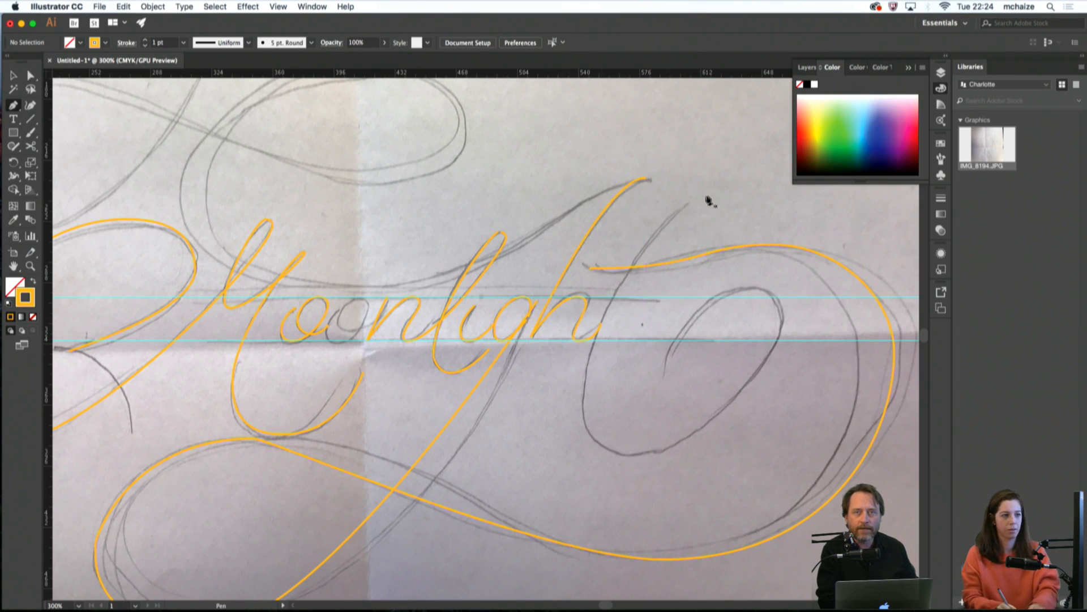
pyautogui.click(687, 202)
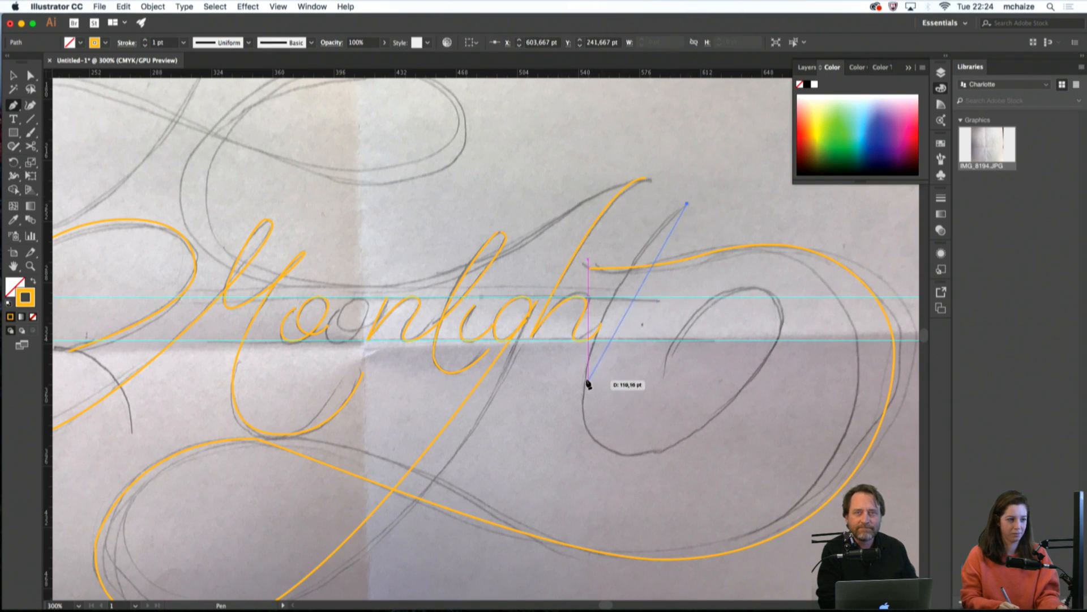
pyautogui.moveTo(585, 376); pyautogui.dragTo(586, 432)
pyautogui.moveTo(633, 458)
pyautogui.mouseDown()
pyautogui.moveTo(686, 438)
pyautogui.moveTo(642, 452)
pyautogui.mouseUp()
# Lengthen the upward handle of the t's leftmost anchor and move the bottom anchor slightly left and down to X 573.667, Y 390 pt
pyautogui.press('a')
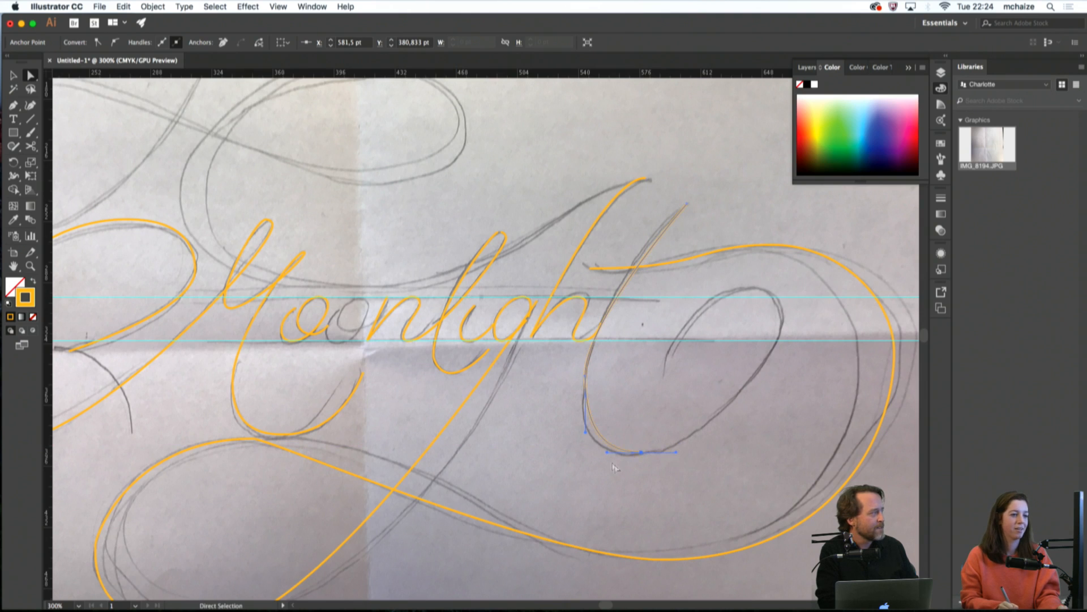
pyautogui.moveTo(586, 384); pyautogui.dragTo(586, 299)
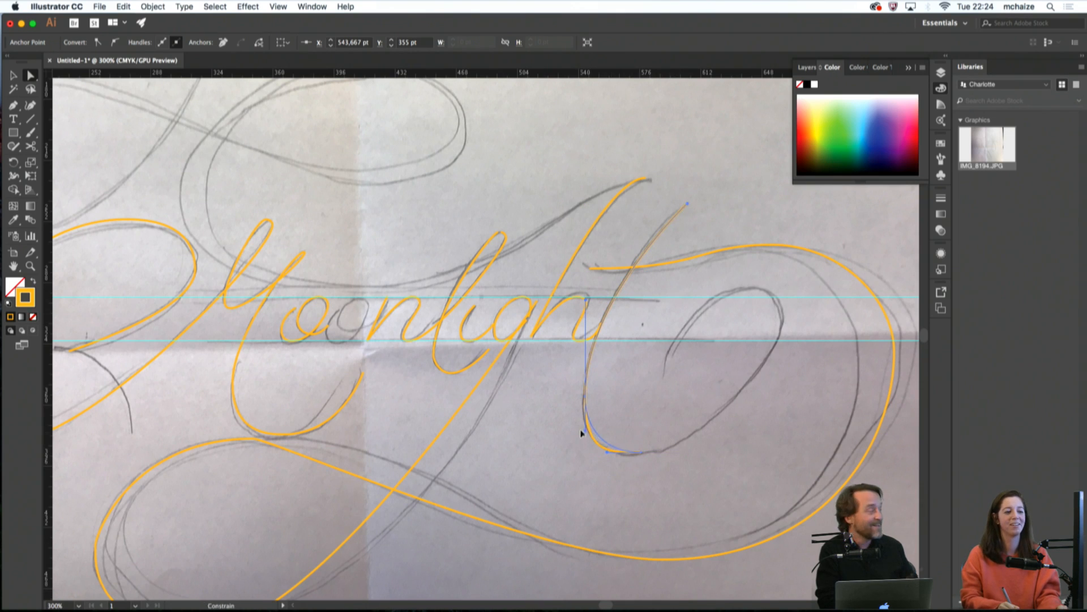
pyautogui.moveTo(645, 453); pyautogui.dragTo(636, 454)
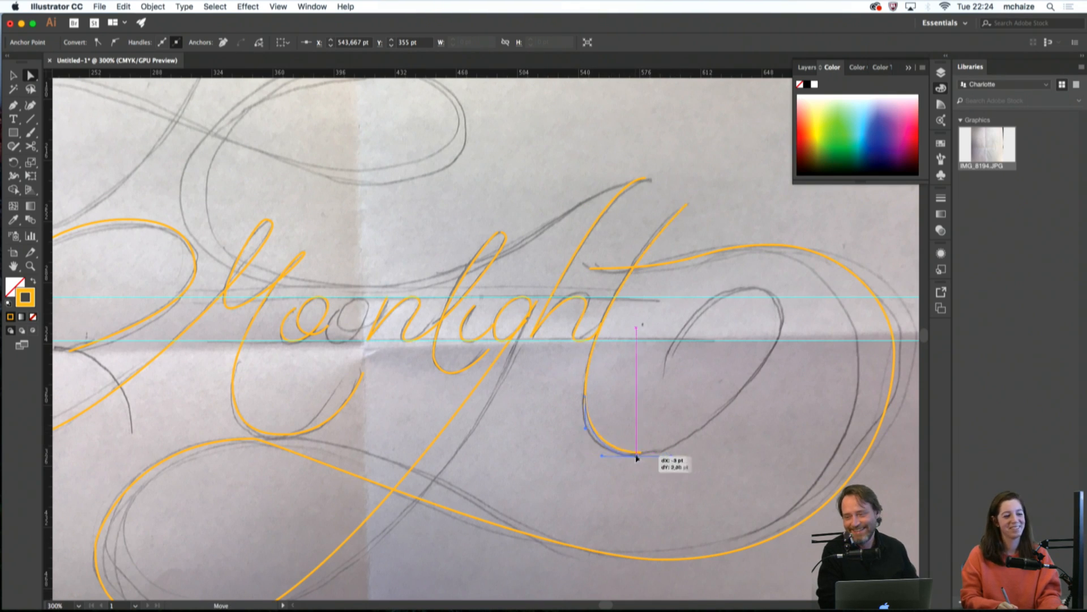
# Continue the t's path from its bottom anchor around the right side and top of the spiral to its inner end
pyautogui.press('p')
pyautogui.click(637, 456)
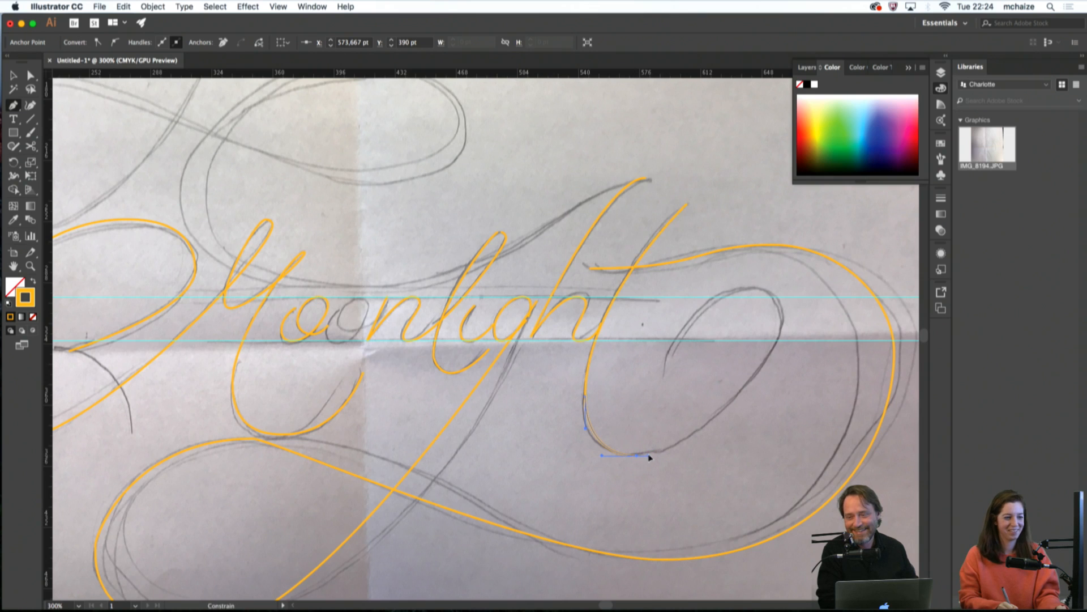
pyautogui.moveTo(781, 333); pyautogui.dragTo(723, 292)
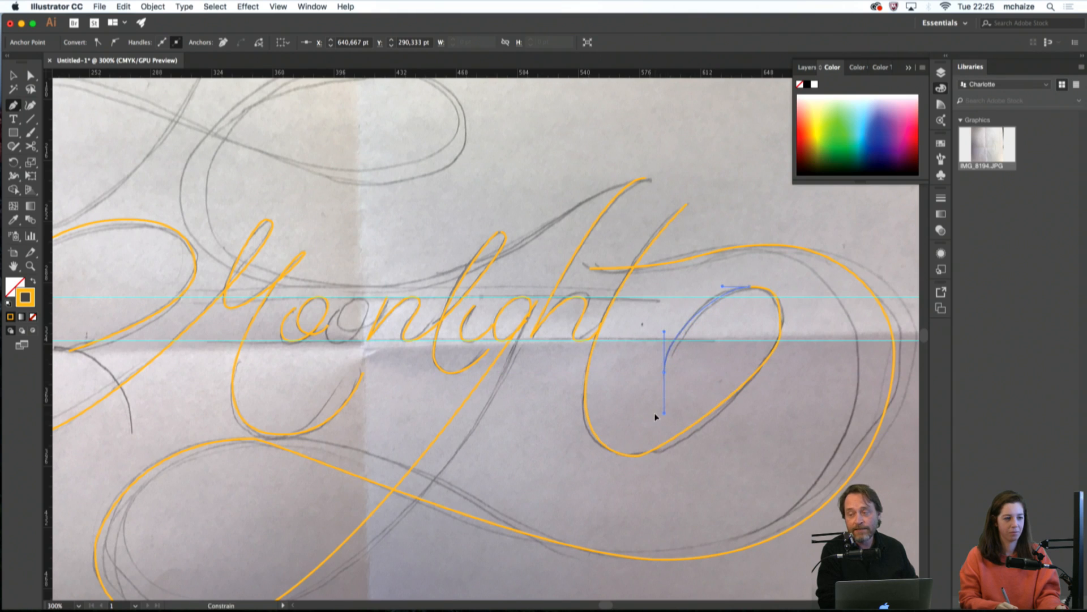
pyautogui.moveTo(655, 417); pyautogui.dragTo(690, 455)
# Move the t's leftmost anchor down to Y 362 pt, extend its upward handle, and lengthen the bottom anchor's right handle
pyautogui.keyDown('super'); pyautogui.click(637, 456); pyautogui.keyUp('super')
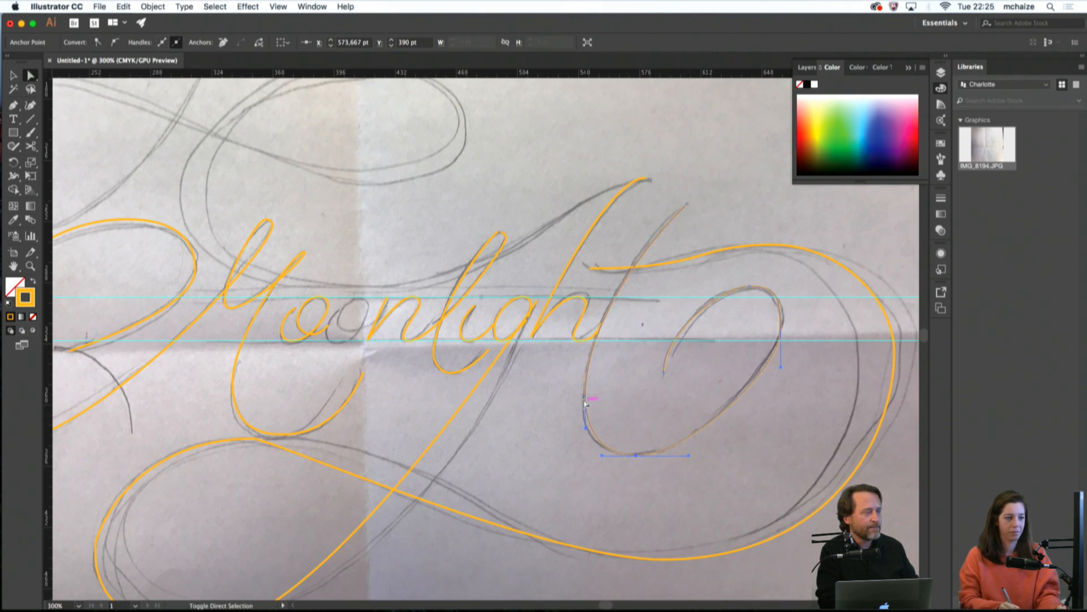
pyautogui.moveTo(584, 400); pyautogui.dragTo(585, 431)
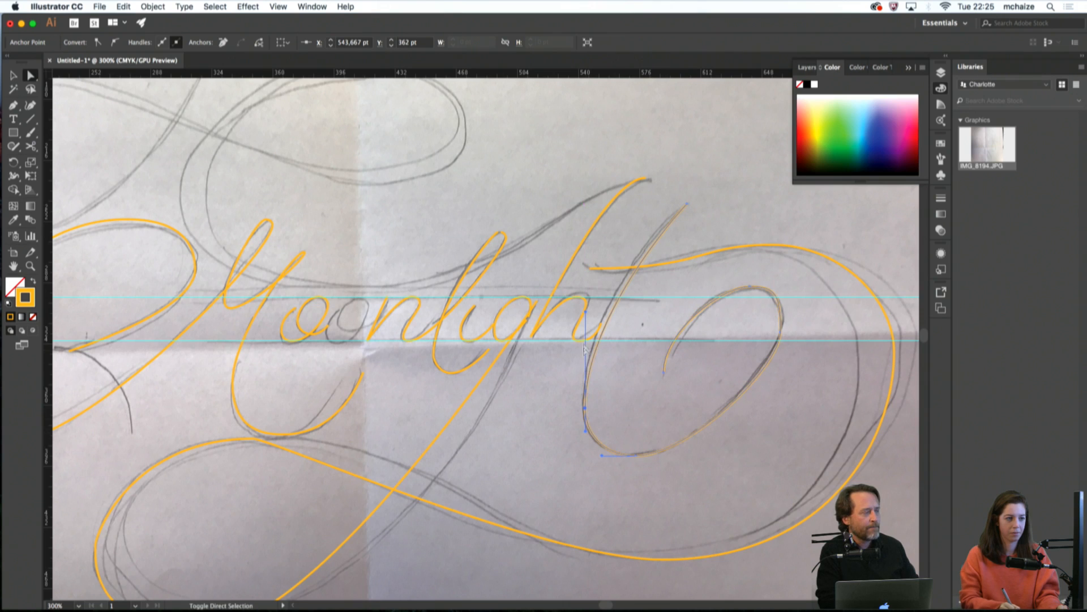
pyautogui.moveTo(586, 313); pyautogui.dragTo(585, 292)
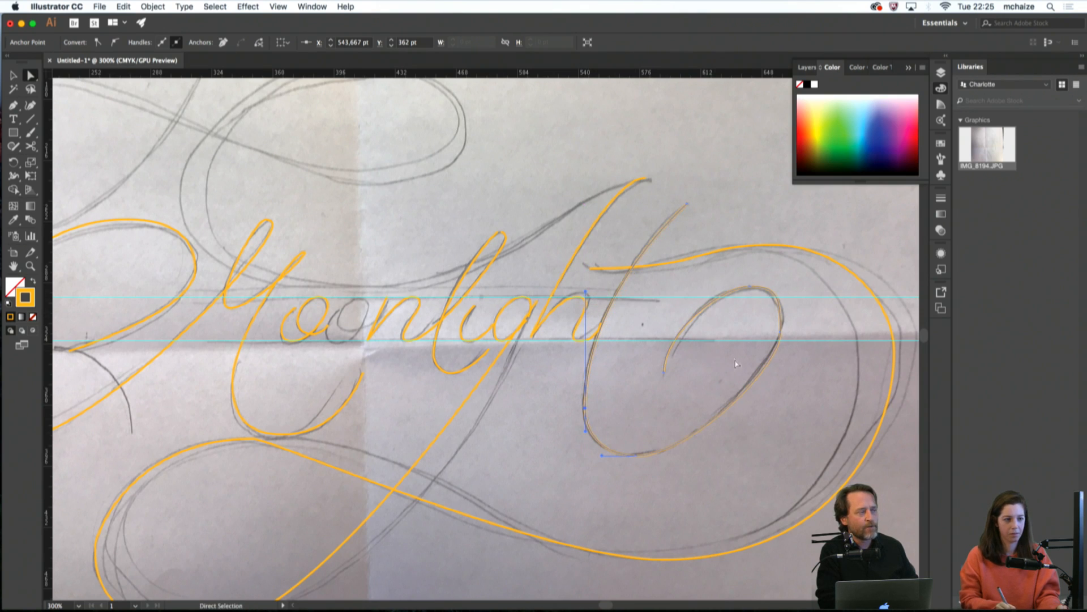
pyautogui.click(636, 455)
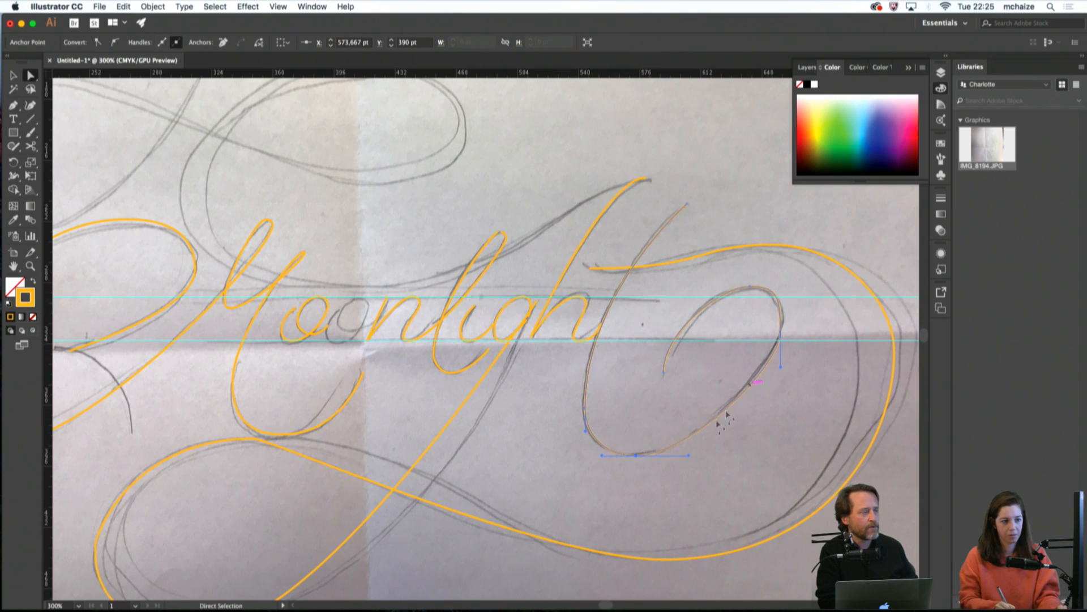
pyautogui.moveTo(689, 456); pyautogui.dragTo(703, 455)
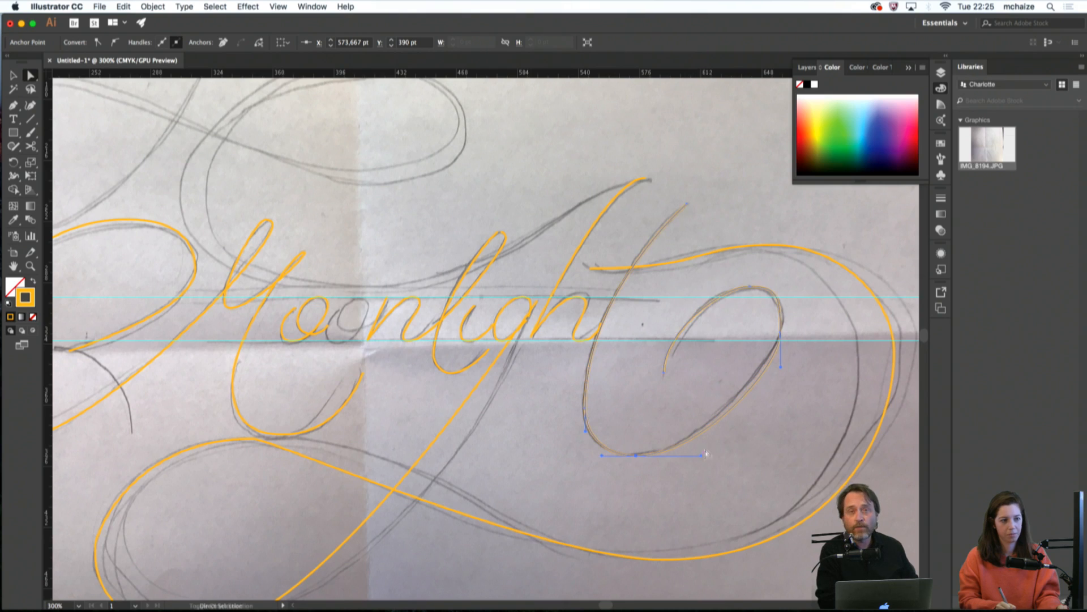
pyautogui.click(734, 447)
# Delete the l's existing downstroke and lower hook, keeping its upstroke
pyautogui.press('space')
pyautogui.moveTo(607, 434); pyautogui.dragTo(649, 427)
pyautogui.moveTo(740, 436); pyautogui.dragTo(636, 430)
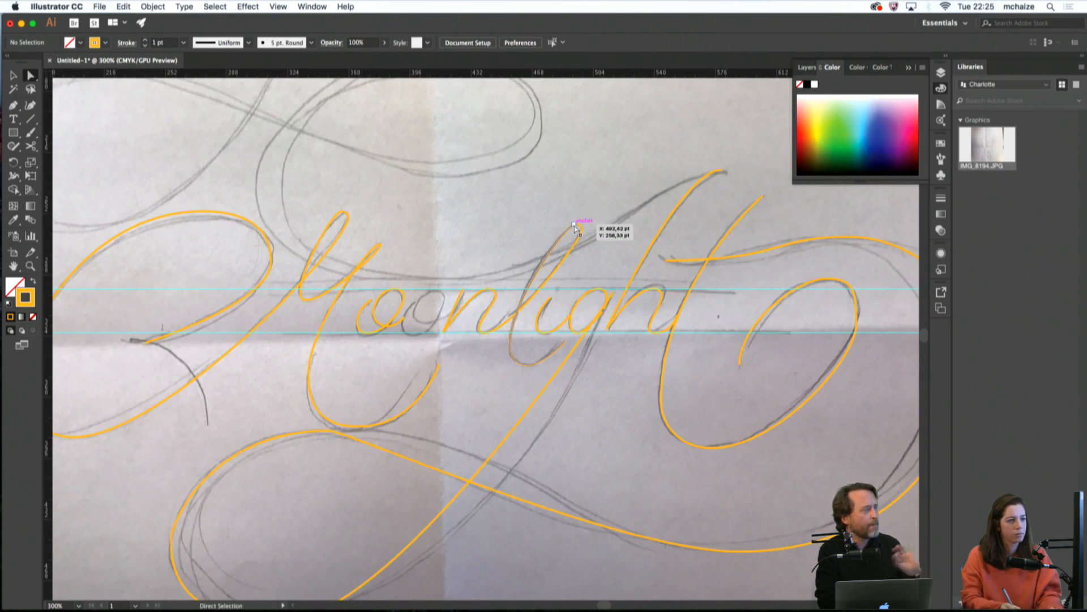
pyautogui.click(541, 272)
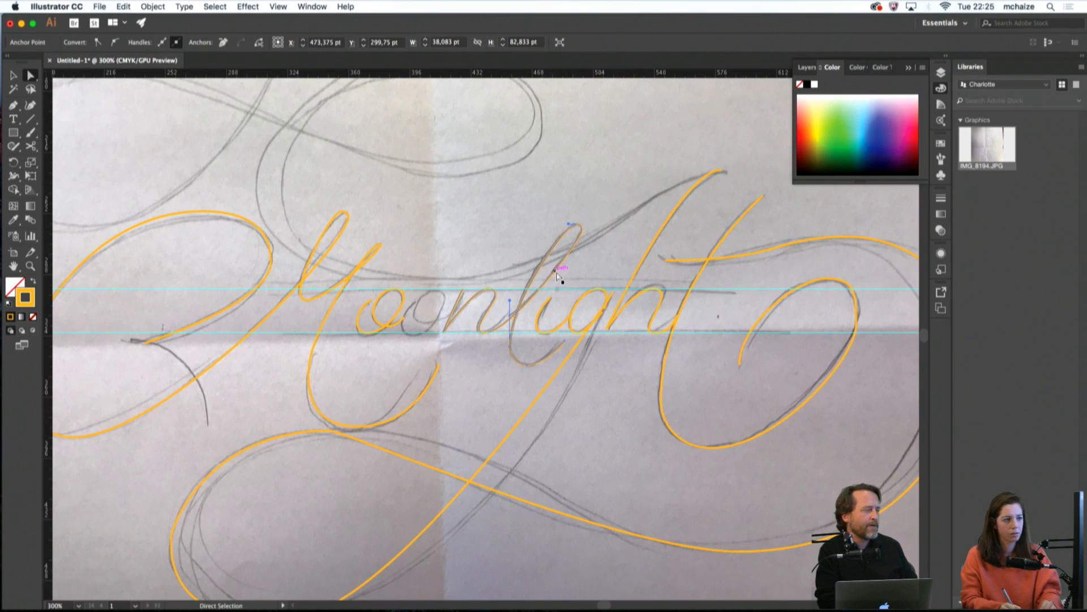
pyautogui.press('Delete')
# Redraw the l's downstroke as one curve from its top anchor to the bottom of the hook, with long horizontal handles
pyautogui.press('p')
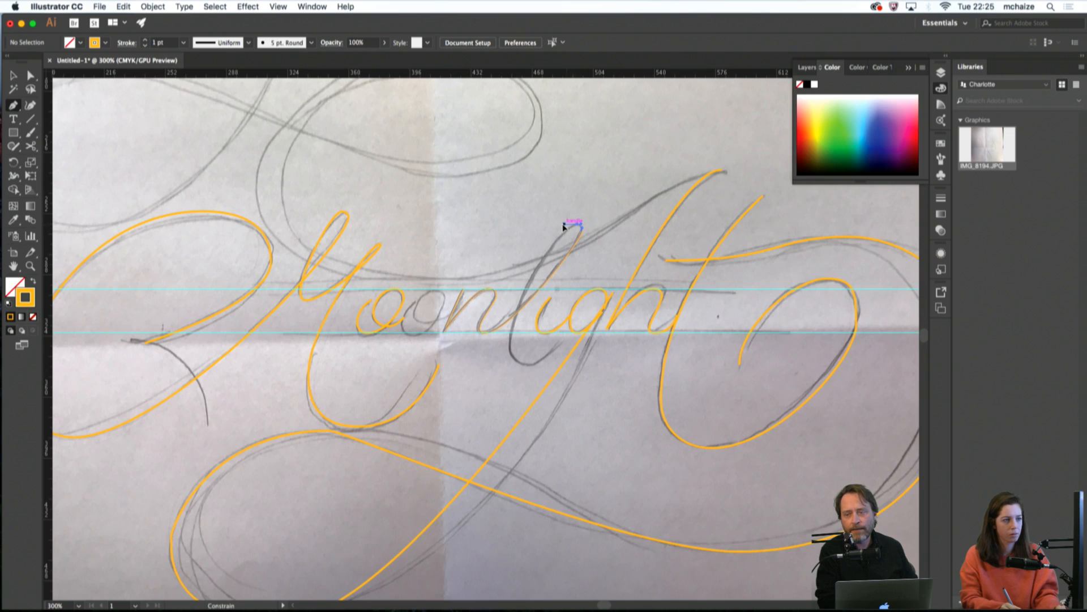
pyautogui.moveTo(577, 225)
pyautogui.mouseDown()
pyautogui.moveTo(536, 369)
pyautogui.moveTo(527, 357)
pyautogui.moveTo(496, 372)
pyautogui.moveTo(572, 350)
pyautogui.moveTo(526, 371)
pyautogui.moveTo(609, 364)
pyautogui.moveTo(528, 364)
pyautogui.mouseUp()
pyautogui.press('a')
pyautogui.moveTo(568, 224); pyautogui.dragTo(541, 232)
pyautogui.moveTo(529, 366); pyautogui.dragTo(526, 366)
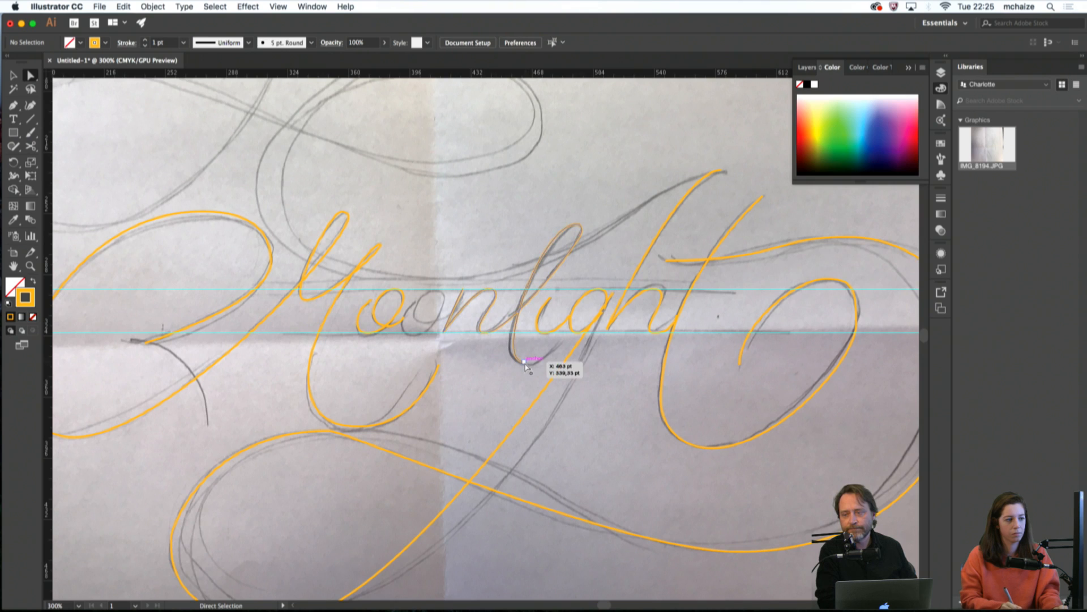
pyautogui.moveTo(491, 362); pyautogui.dragTo(484, 362)
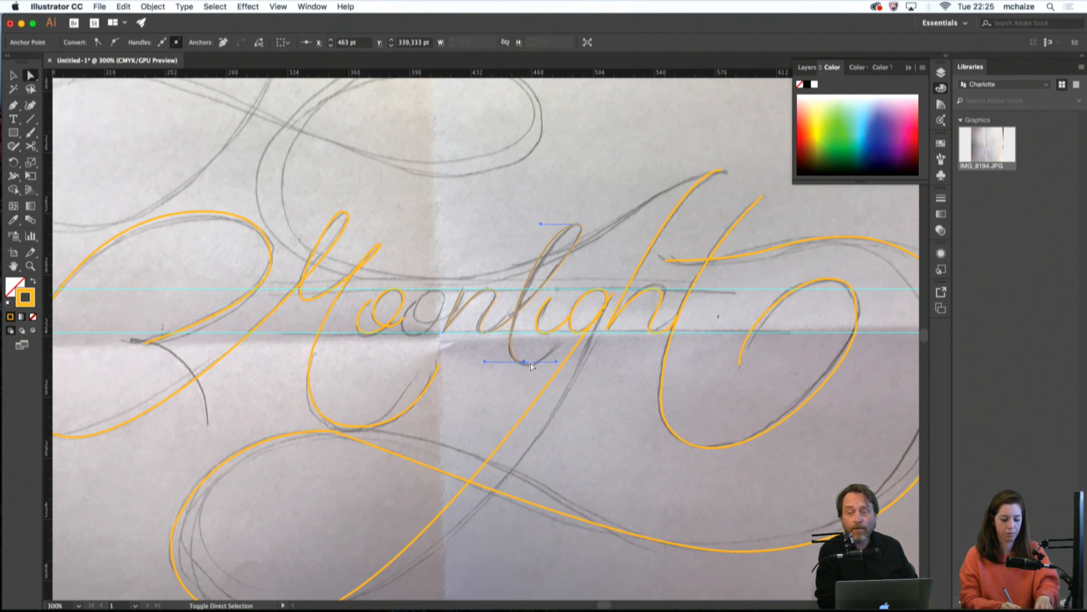
# Extend the l's path from its bottom anchor up to the end of the hook, at X 484, Y 327 pt
pyautogui.press('p')
pyautogui.click(525, 363)
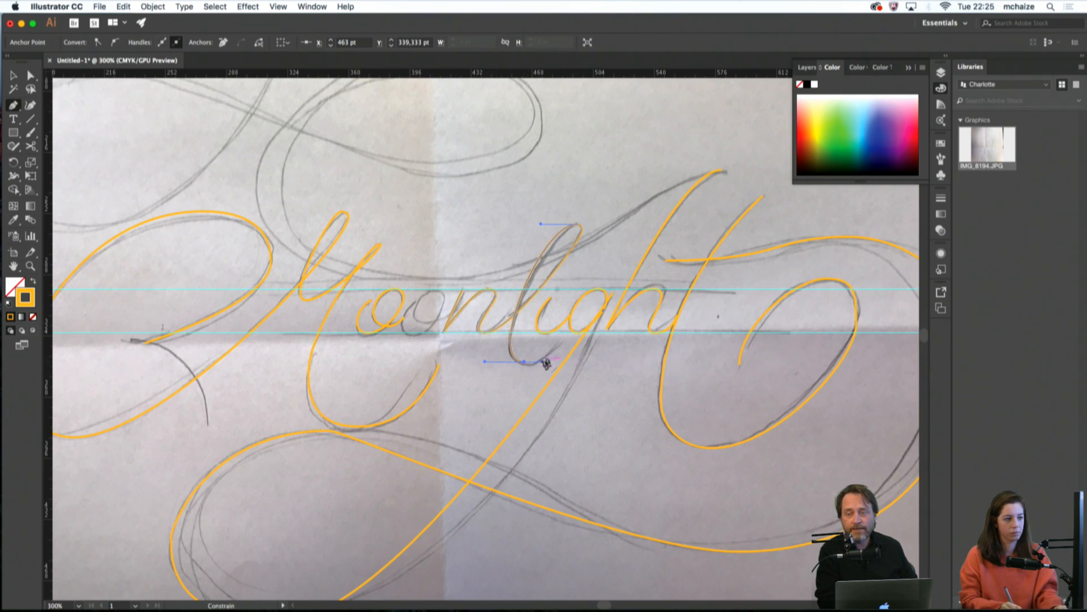
pyautogui.click(560, 341)
# Move the l's bottom anchor slightly down to Y 341.667 pt, shorten the top anchor's left handle, and lengthen the bottom anchor's
pyautogui.press('a')
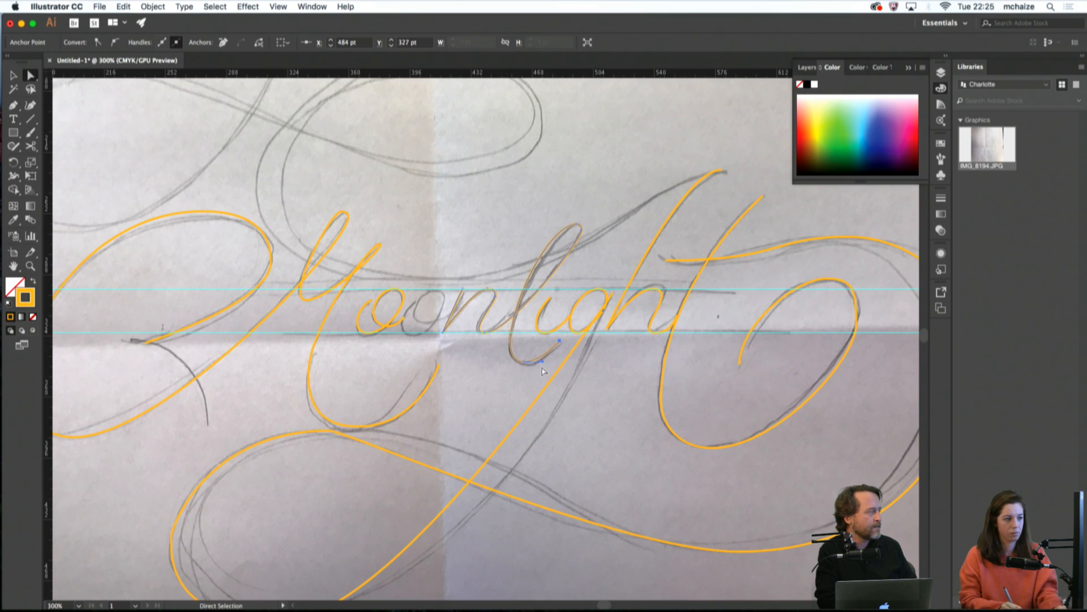
pyautogui.click(542, 365)
pyautogui.moveTo(524, 364); pyautogui.dragTo(526, 367)
pyautogui.moveTo(541, 225); pyautogui.dragTo(549, 224)
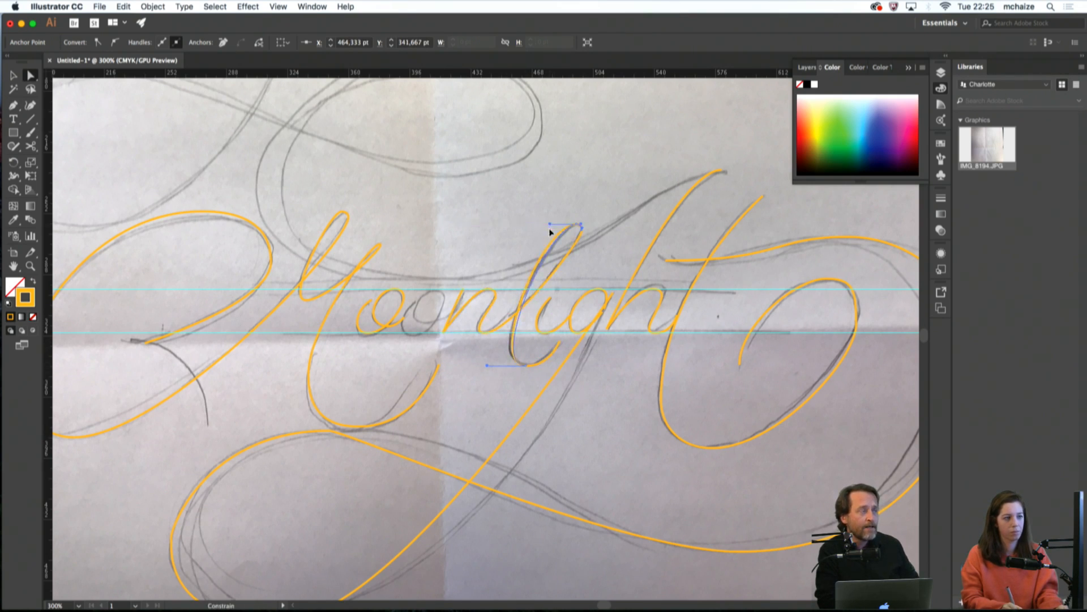
pyautogui.moveTo(487, 366); pyautogui.dragTo(483, 367)
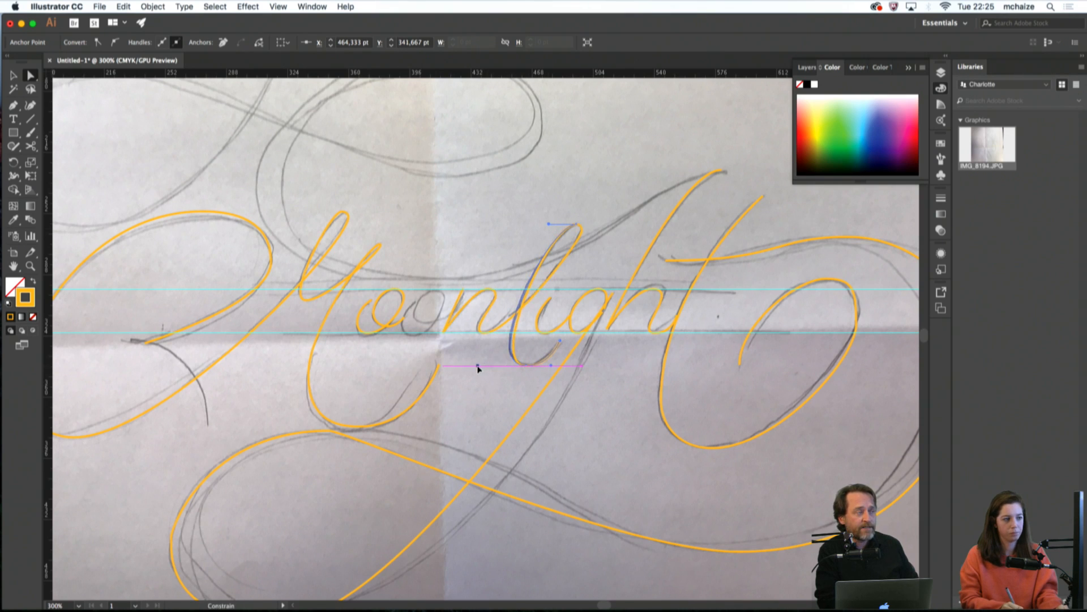
pyautogui.click(485, 381)
# Start the upper flourish with the Pen tool from its top tip, curving down under the left loop and up its left side
pyautogui.scroll(5, 487, 352)
pyautogui.hscroll(-2, 487, 351)
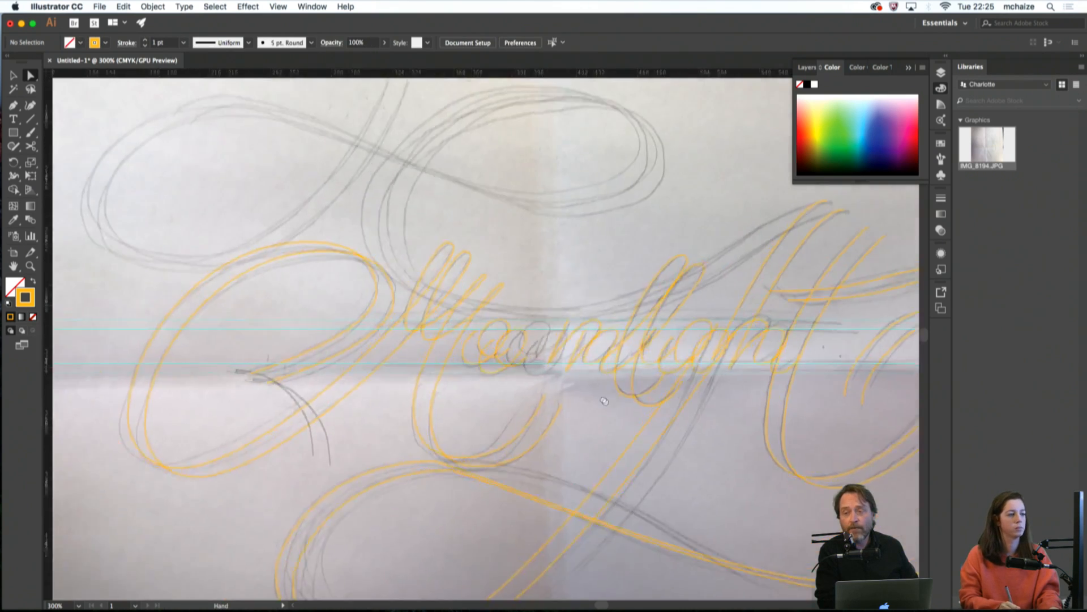
pyautogui.scroll(-1, 470, 325)
pyautogui.hscroll(-2, 471, 326)
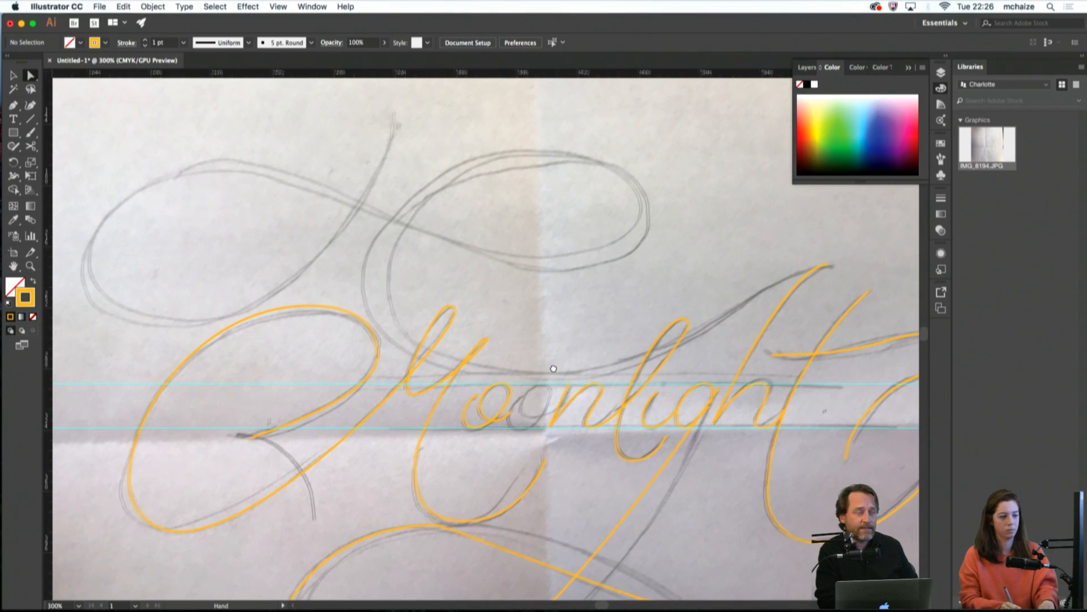
pyautogui.press('p')
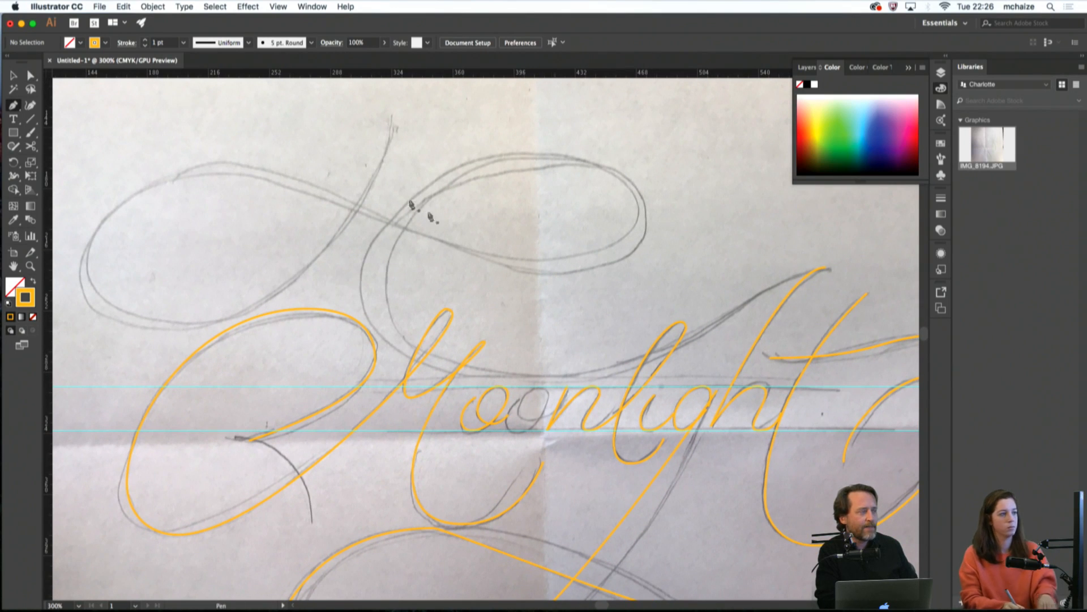
pyautogui.click(390, 117)
pyautogui.moveTo(196, 321); pyautogui.dragTo(72, 322)
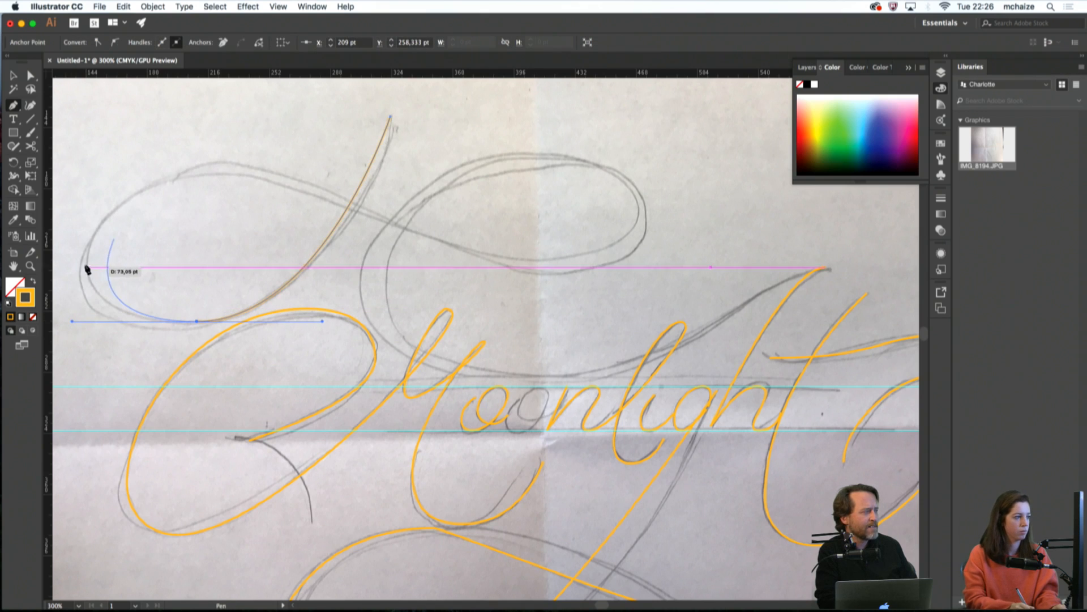
pyautogui.moveTo(87, 268); pyautogui.dragTo(113, 200)
# Place the left loop's outermost anchor at X 145, Y 216.667 pt and shorten the bottom anchor's left handle to fit the sketch
pyautogui.press('a')
pyautogui.moveTo(116, 241)
pyautogui.mouseDown()
pyautogui.moveTo(91, 265)
pyautogui.moveTo(88, 251)
pyautogui.mouseUp()
pyautogui.moveTo(72, 321); pyautogui.dragTo(123, 321)
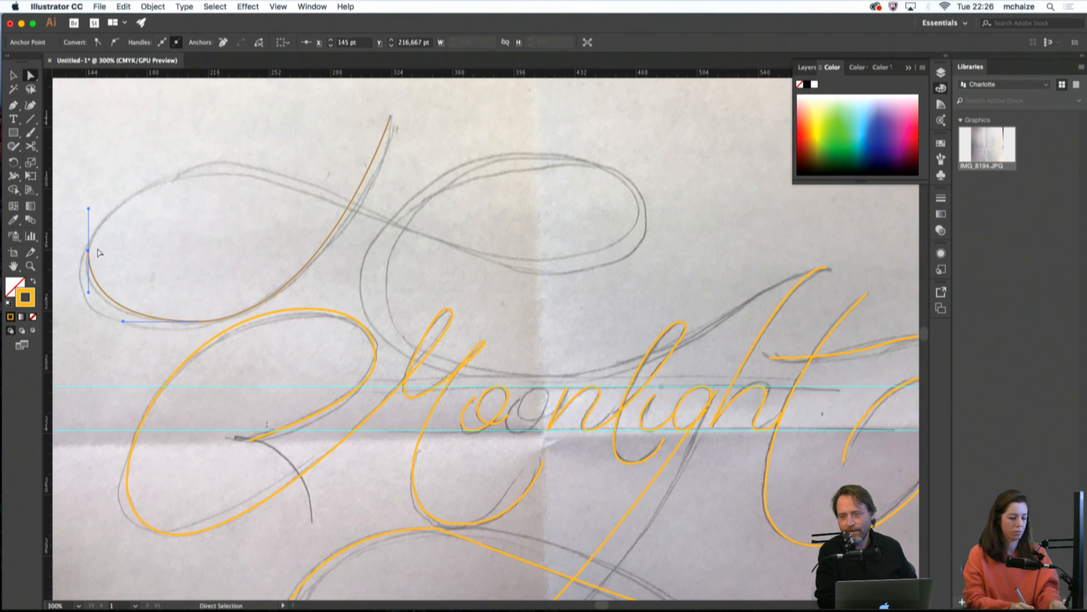
# Continue the flourish over the top of the left loop with an anchor at X 214.333, Y 167 pt and horizontal handles
pyautogui.press('p')
pyautogui.moveTo(88, 251); pyautogui.dragTo(88, 221)
pyautogui.moveTo(206, 166)
pyautogui.mouseDown()
pyautogui.moveTo(297, 166)
pyautogui.moveTo(273, 169)
pyautogui.mouseUp()
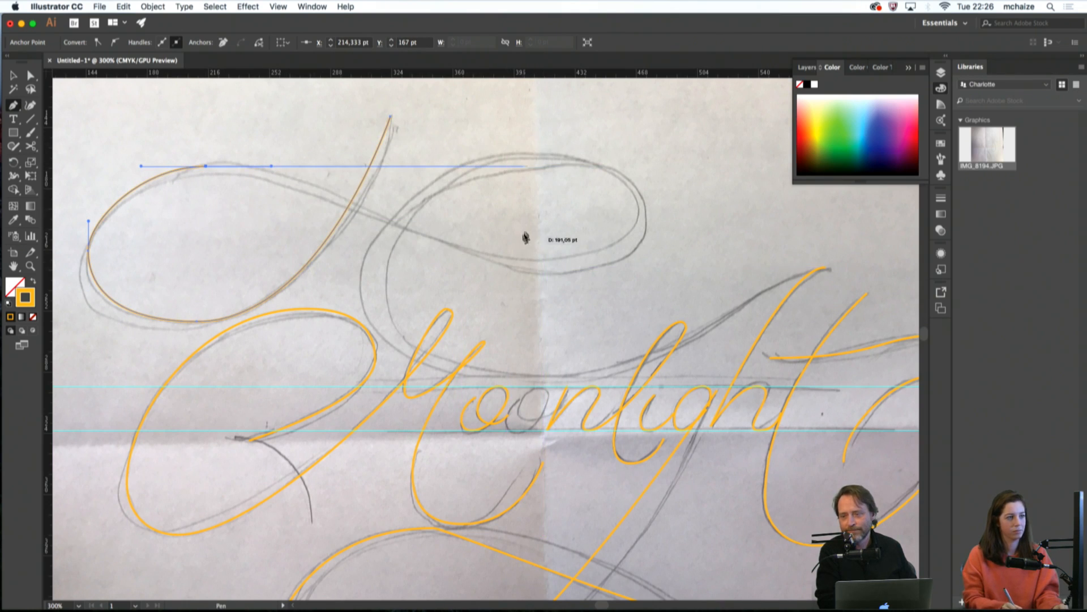
pyautogui.press('a')
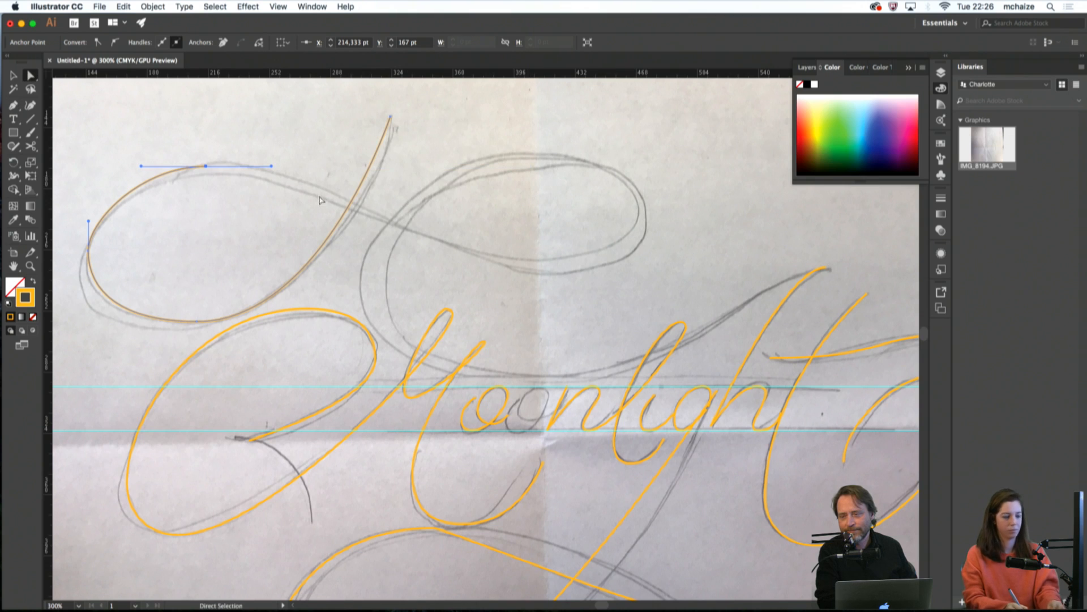
pyautogui.press('p')
pyautogui.moveTo(206, 166); pyautogui.dragTo(224, 171)
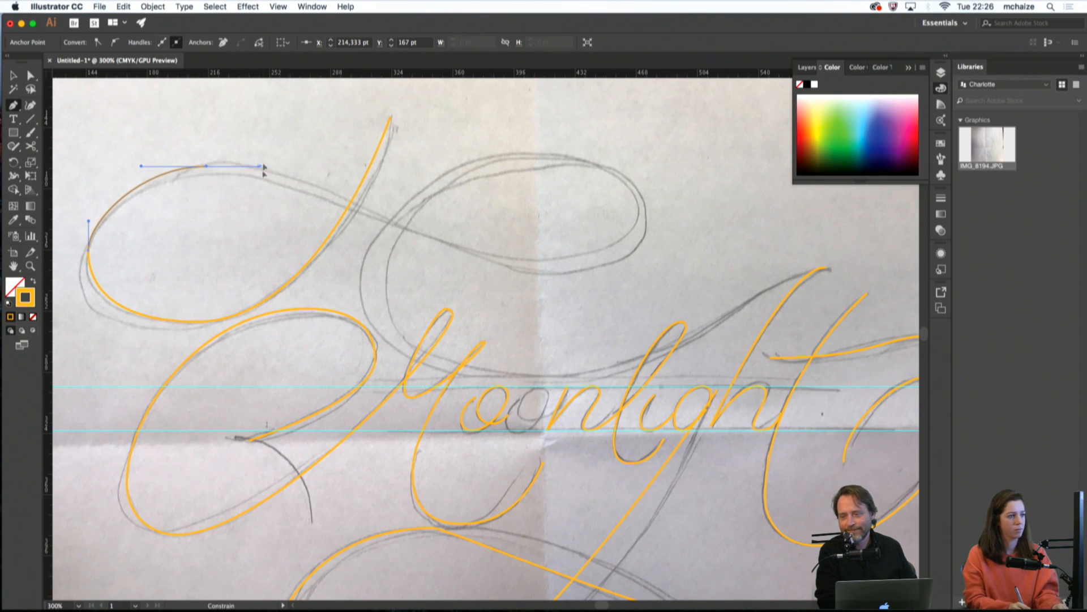
# Trace the flourish across to the right loop, placing smooth anchors around its bottom, right and top and on the outer left curve
pyautogui.moveTo(544, 270); pyautogui.dragTo(641, 270)
pyautogui.moveTo(646, 210); pyautogui.dragTo(643, 183)
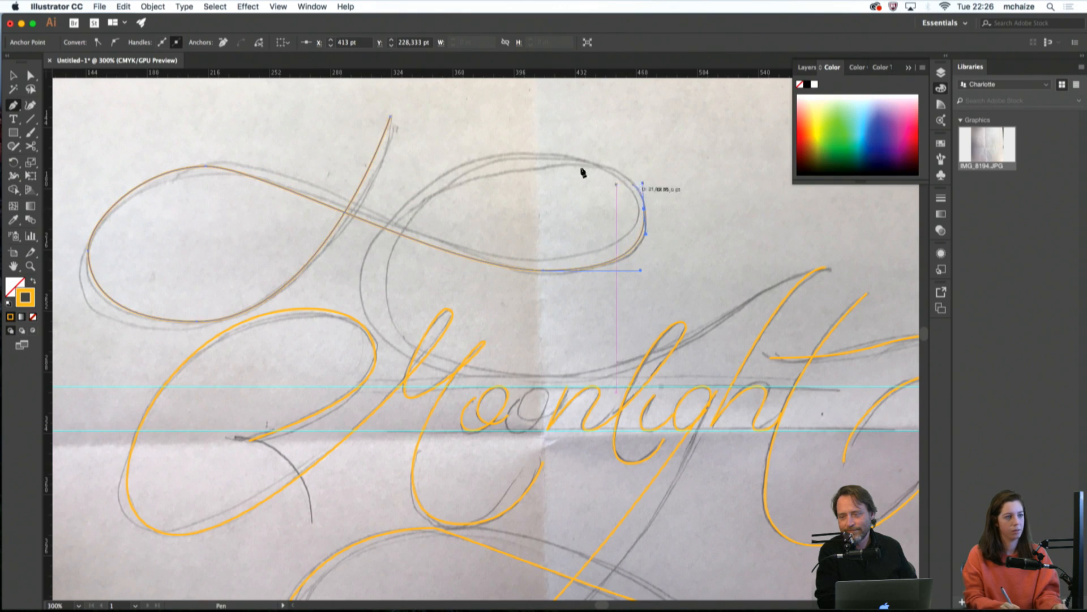
pyautogui.moveTo(525, 155); pyautogui.dragTo(439, 160)
pyautogui.press('shift')
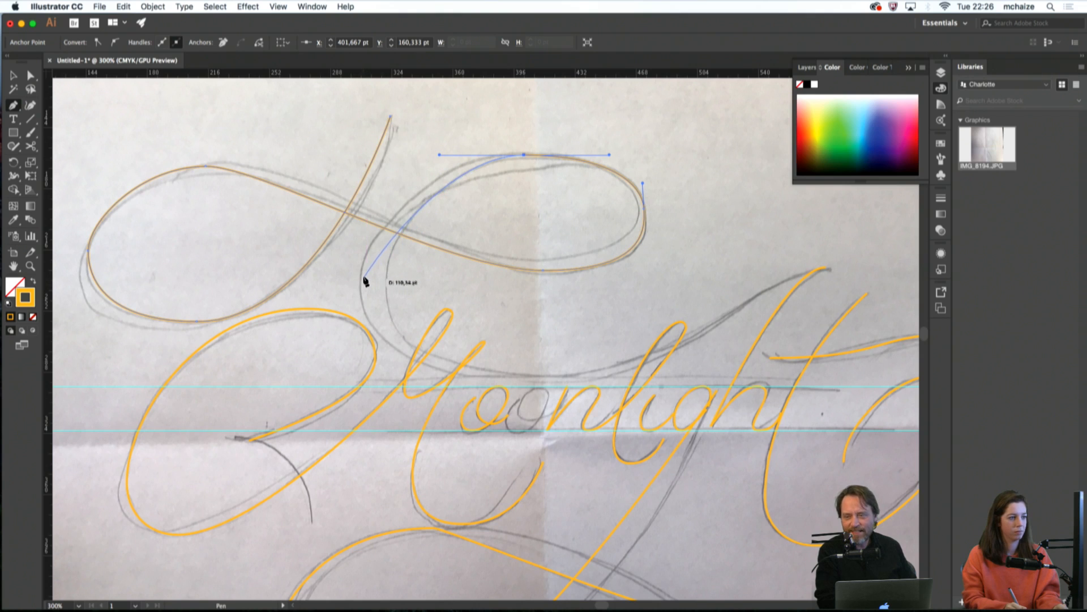
pyautogui.moveTo(363, 272); pyautogui.dragTo(364, 318)
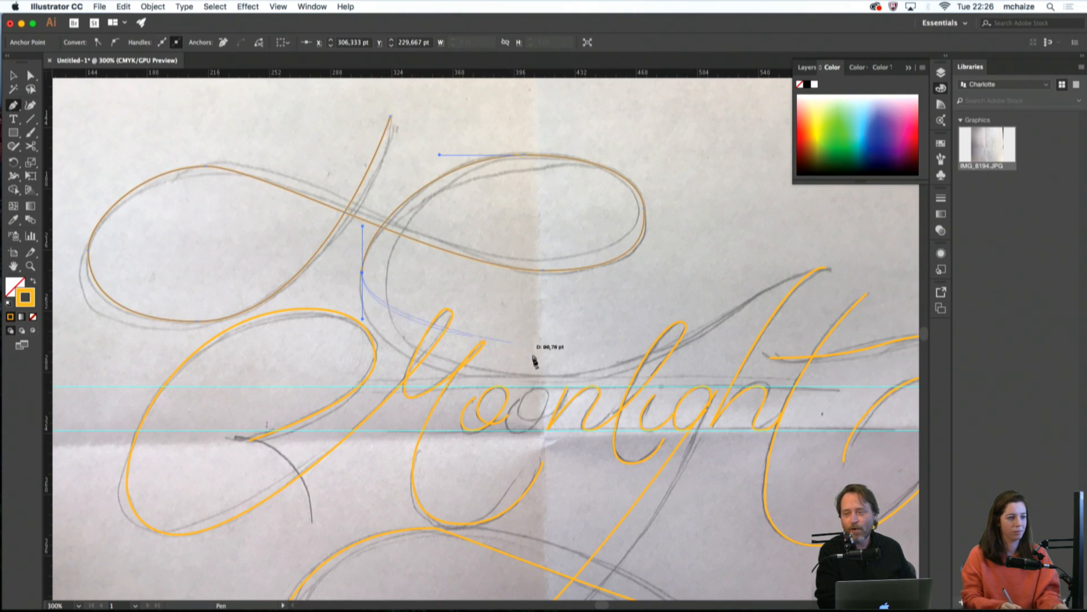
# Finish the upper flourish with a smooth anchor at X 411, Y 291 pt and an end anchor at X 579.333, Y 226.333 pt
pyautogui.moveTo(542, 377); pyautogui.dragTo(661, 355)
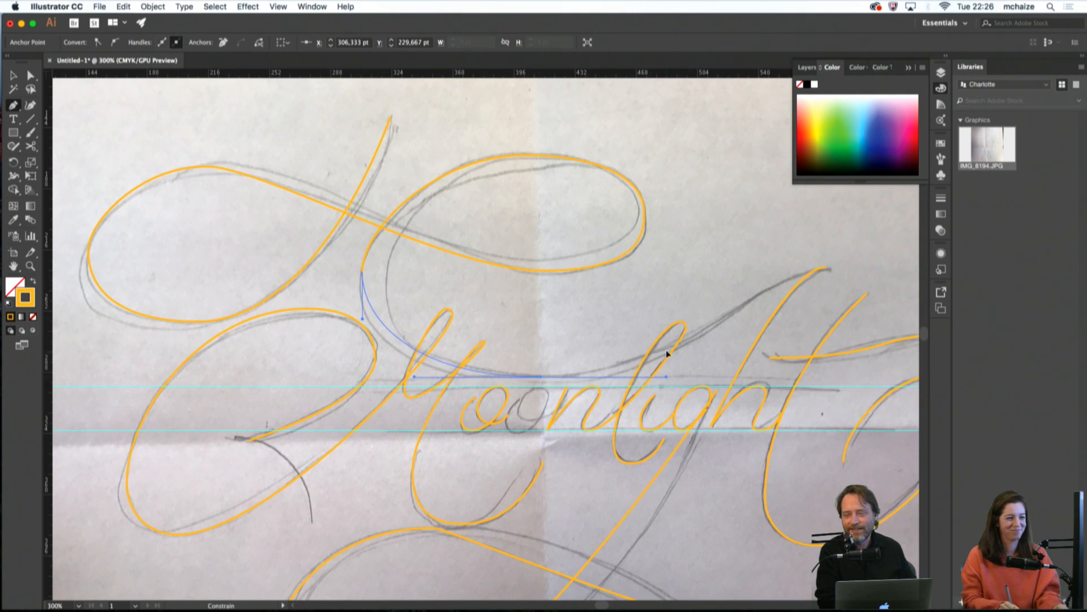
pyautogui.moveTo(808, 267)
pyautogui.mouseDown()
pyautogui.moveTo(867, 267)
pyautogui.moveTo(827, 272)
pyautogui.mouseUp()
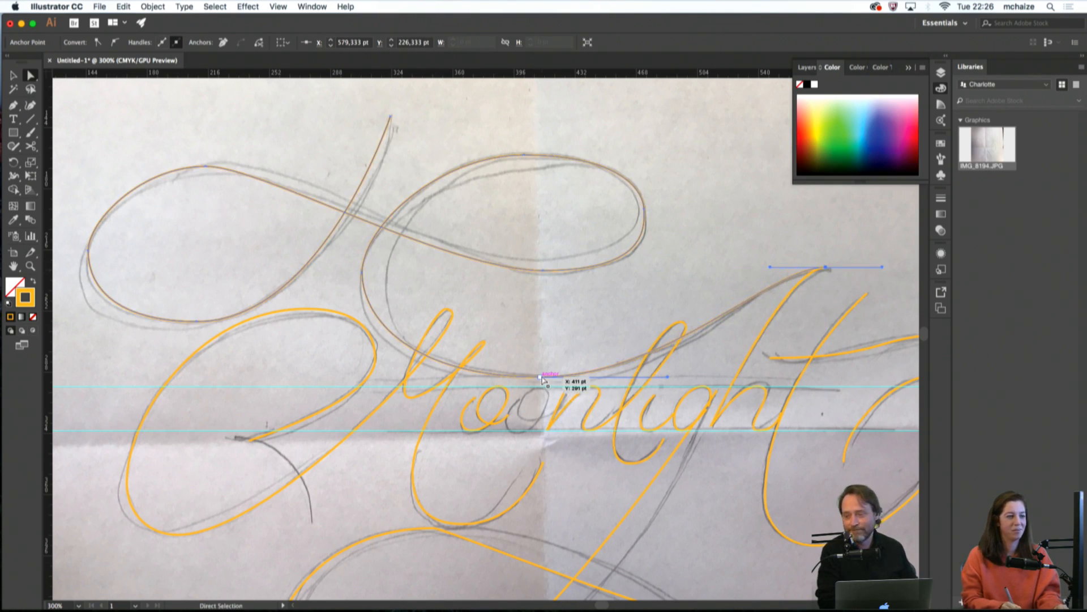
# Nudge the right loop's top and bottom anchors together with the flourish's lowest anchor slightly downward
pyautogui.click(541, 377)
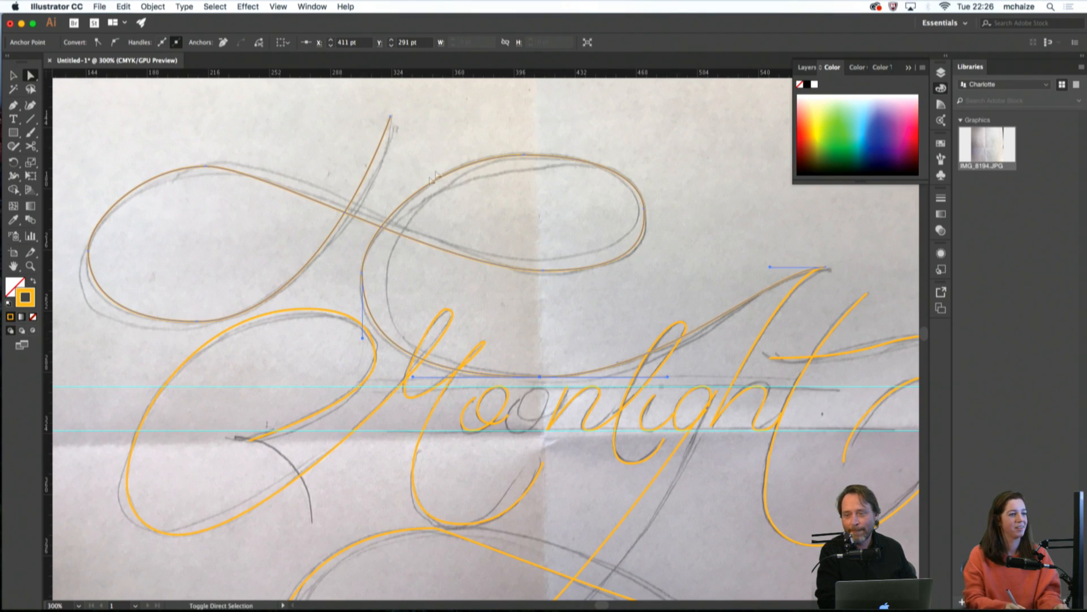
pyautogui.keyDown('shift'); pyautogui.click(523, 155); pyautogui.keyUp('shift')
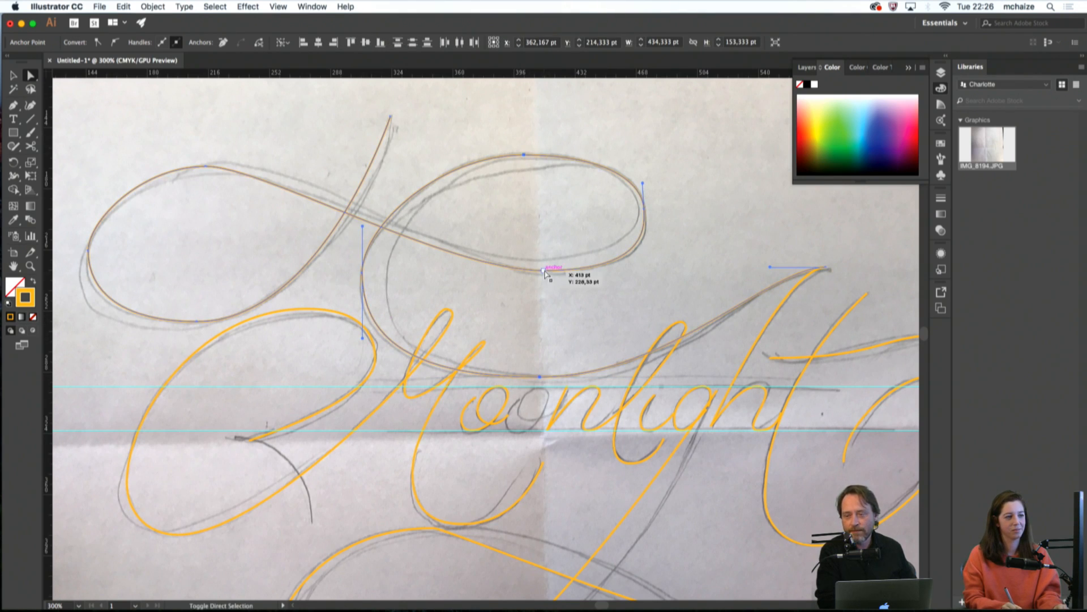
pyautogui.moveTo(546, 273); pyautogui.dragTo(544, 275)
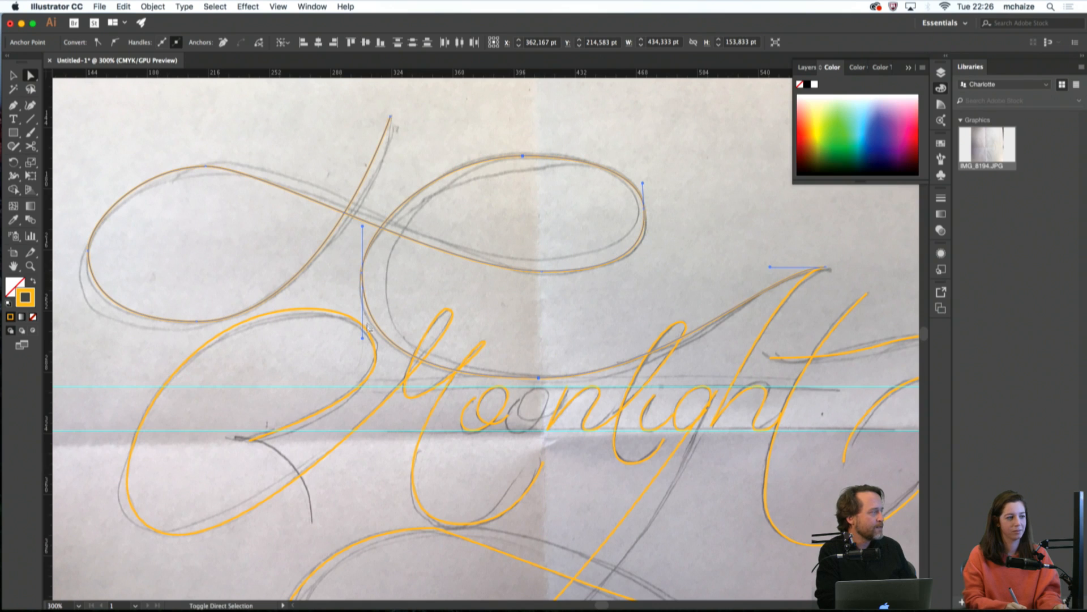
# Move the flourish's outer left curve anchor to X 306.333, Y 234.667 pt and lengthen its vertical handles
pyautogui.moveTo(364, 339); pyautogui.dragTo(364, 342)
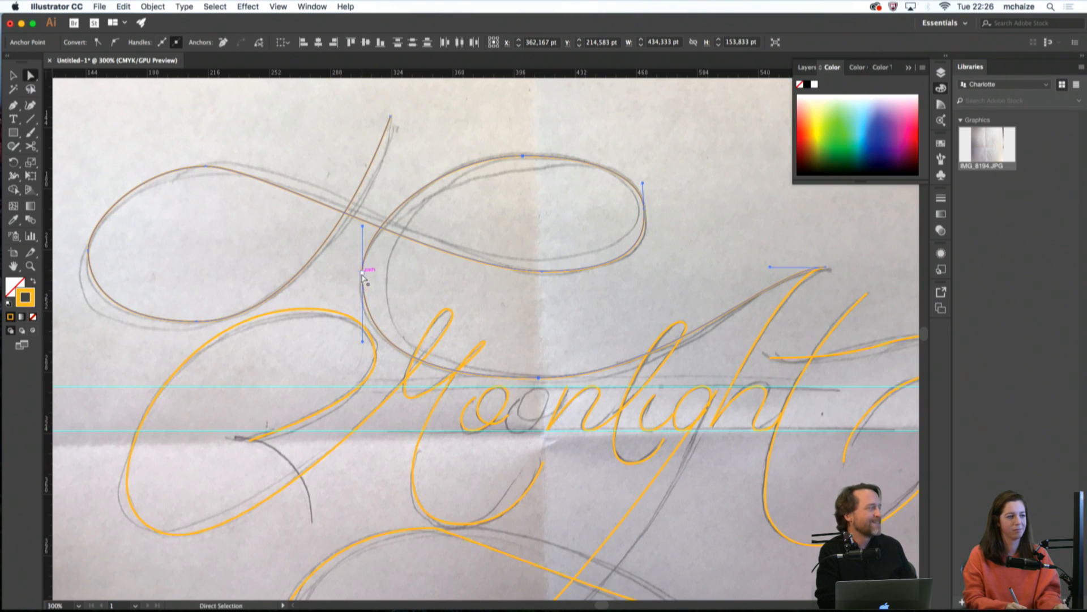
pyautogui.moveTo(363, 275); pyautogui.dragTo(362, 282)
pyautogui.moveTo(362, 235); pyautogui.dragTo(363, 222)
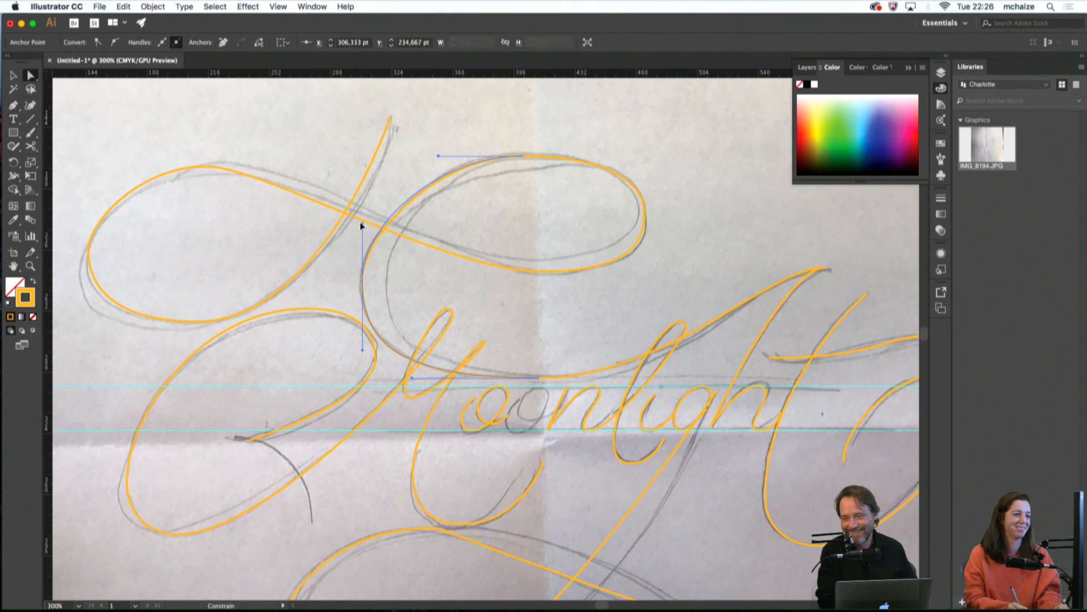
# Shorten the right loop's upper right and lower left handles, and extend the left loop's upper right handle to round the crossing stroke
pyautogui.click(578, 161)
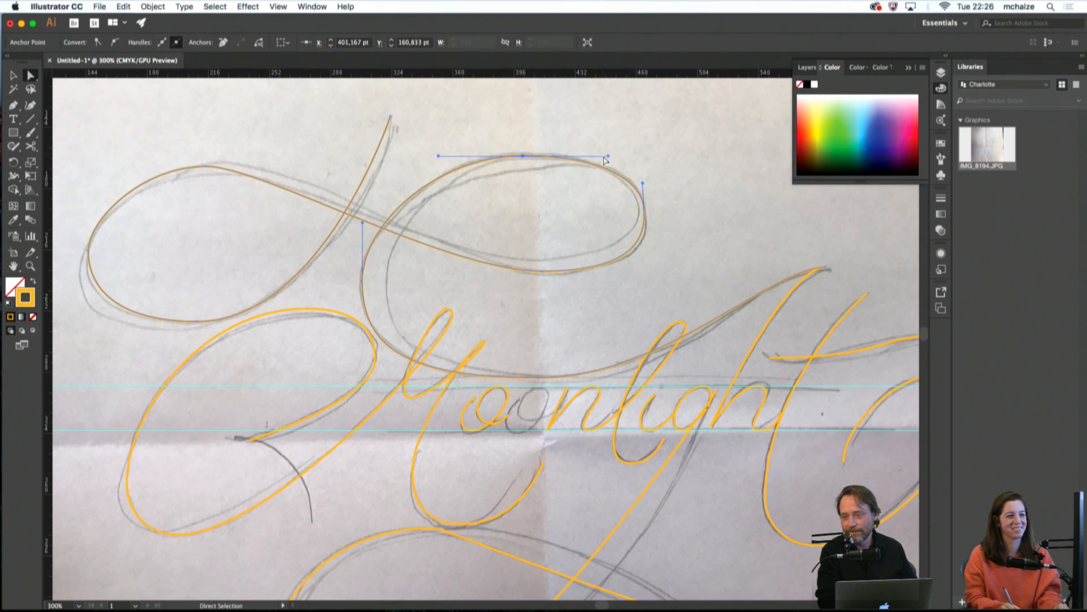
pyautogui.moveTo(606, 157); pyautogui.dragTo(599, 156)
pyautogui.click(544, 274)
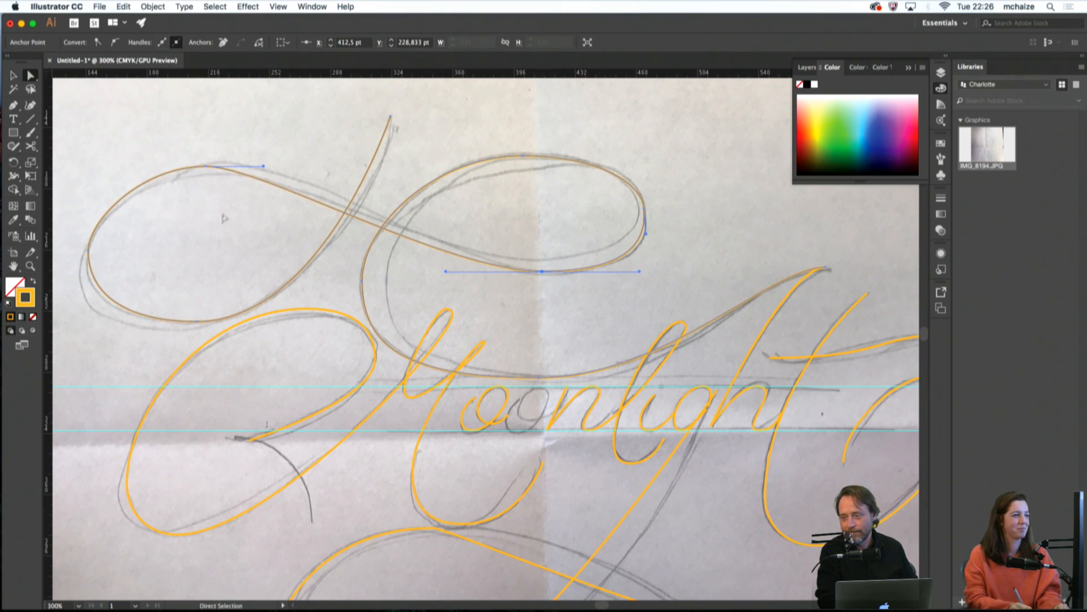
pyautogui.moveTo(267, 166); pyautogui.dragTo(360, 166)
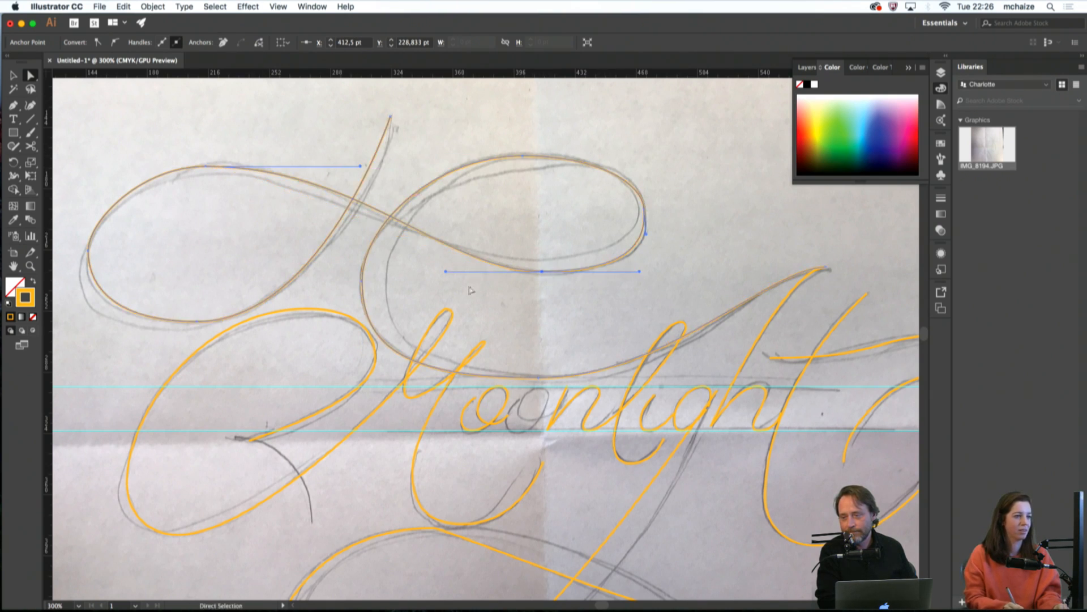
pyautogui.moveTo(447, 272)
pyautogui.mouseDown()
pyautogui.moveTo(461, 273)
pyautogui.moveTo(451, 272)
pyautogui.mouseUp()
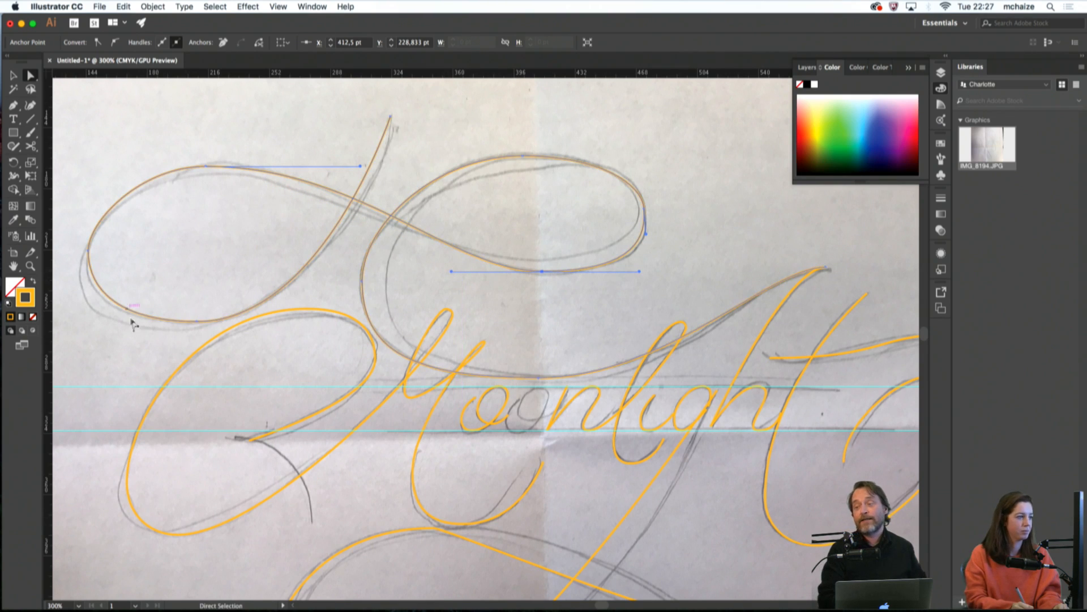
# Move the left loop's bottom anchor to X 208, Y 262.333 pt, shorten its right handle and the outermost anchor's lower handle
pyautogui.click(198, 322)
pyautogui.moveTo(321, 323); pyautogui.dragTo(309, 319)
pyautogui.moveTo(89, 253); pyautogui.dragTo(88, 247)
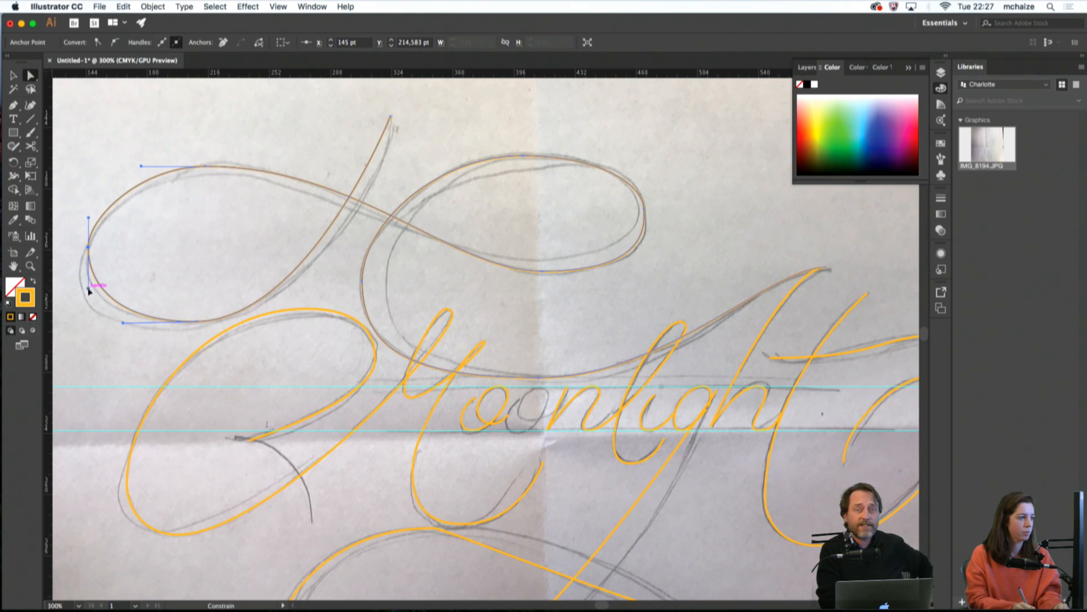
pyautogui.moveTo(89, 290); pyautogui.dragTo(88, 285)
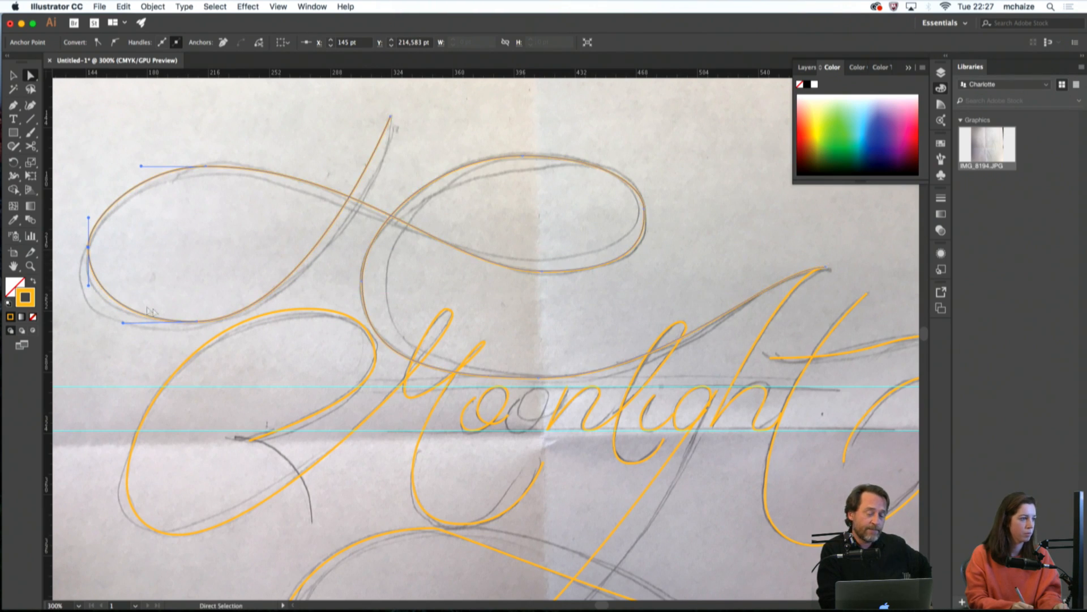
pyautogui.moveTo(196, 328); pyautogui.dragTo(182, 334)
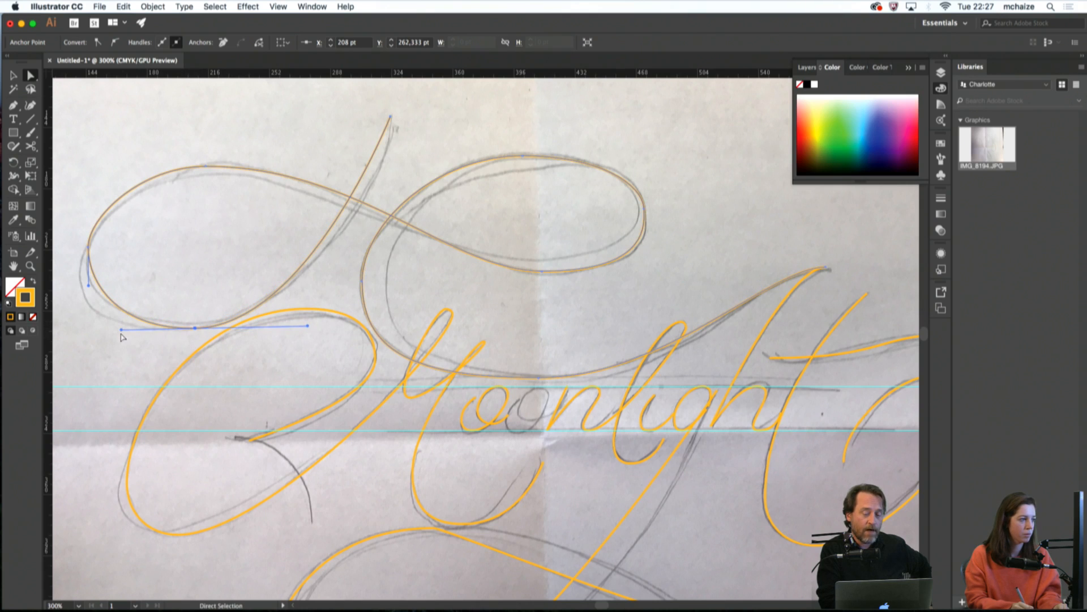
# Move the left loop's outermost anchor to X 141.667, Y 214.583 pt and lengthen its vertical handles and the top anchor's left handle
pyautogui.moveTo(87, 249); pyautogui.dragTo(83, 248)
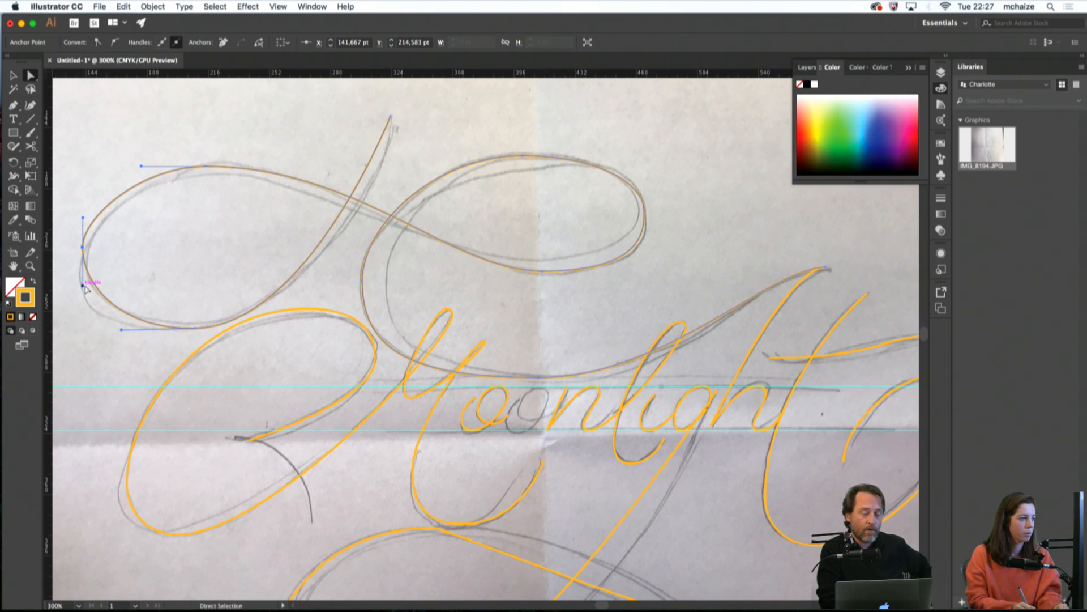
pyautogui.moveTo(84, 287); pyautogui.dragTo(85, 296)
pyautogui.moveTo(83, 219); pyautogui.dragTo(83, 204)
pyautogui.click(205, 166)
pyautogui.moveTo(145, 168); pyautogui.dragTo(138, 167)
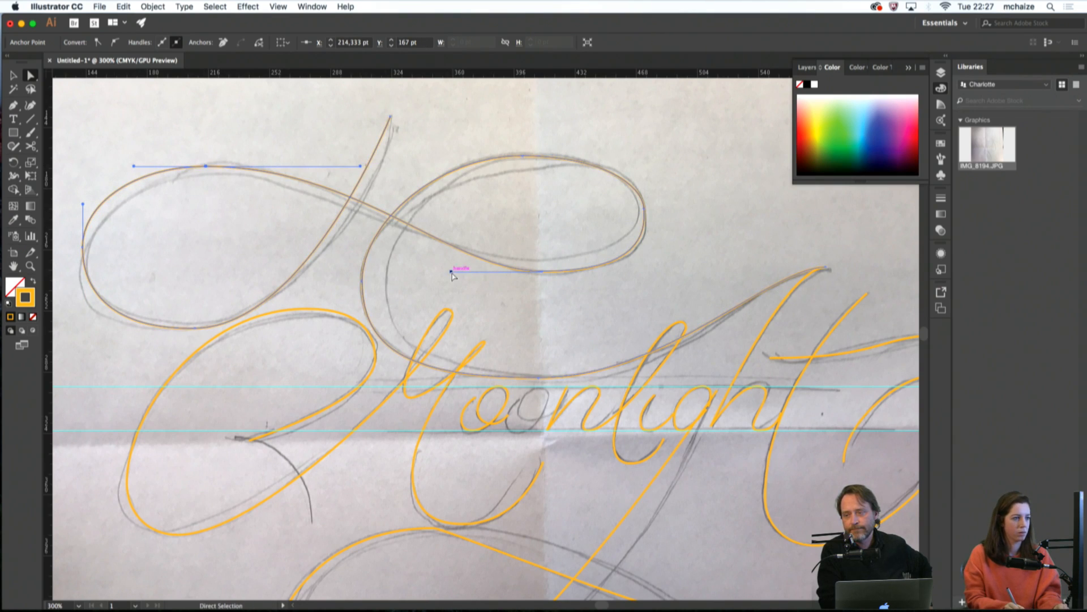
# Rebalance the horizontal handles of the crossing stroke and shorten the right loop's lower right and upper left handles
pyautogui.moveTo(451, 272); pyautogui.dragTo(428, 273)
pyautogui.moveTo(363, 168); pyautogui.dragTo(341, 168)
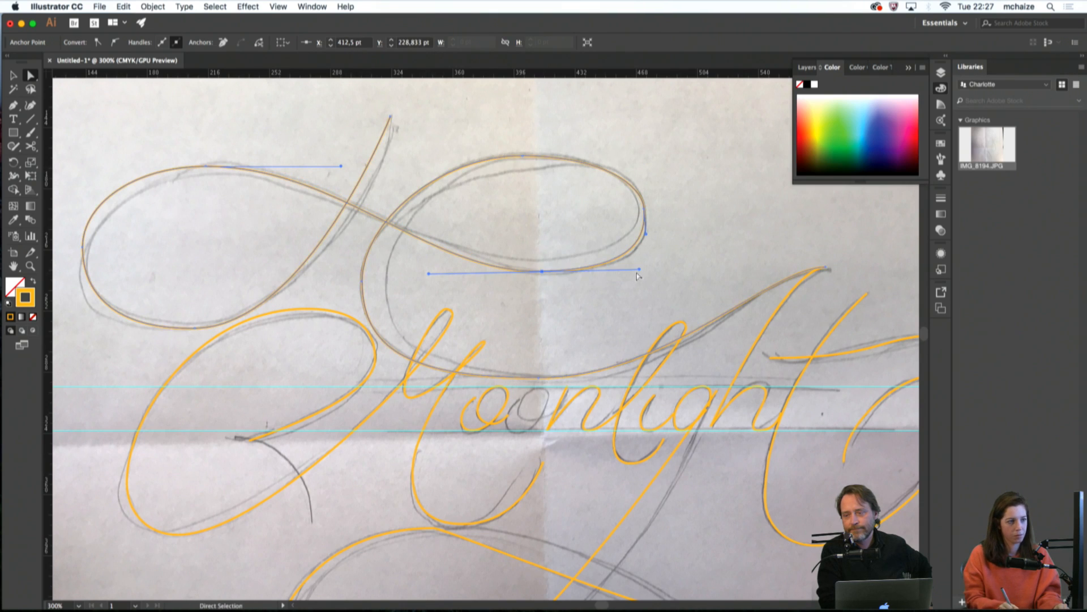
pyautogui.moveTo(639, 273); pyautogui.dragTo(627, 271)
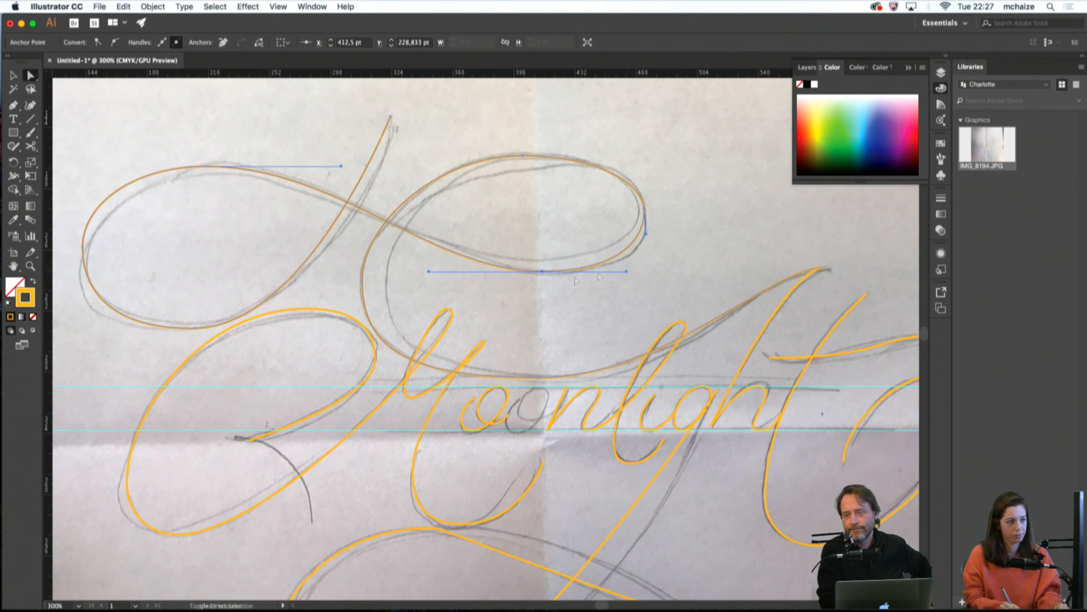
pyautogui.click(363, 280)
pyautogui.moveTo(439, 156); pyautogui.dragTo(445, 156)
pyautogui.click(617, 311)
# Trace the short curved tail from X 277, Y 377.333 pt to the end of the M's swash at X 239.667, Y 328.333 pt
pyautogui.moveTo(618, 315)
pyautogui.mouseDown()
pyautogui.moveTo(544, 257)
pyautogui.moveTo(435, 223)
pyautogui.moveTo(704, 181)
pyautogui.mouseUp()
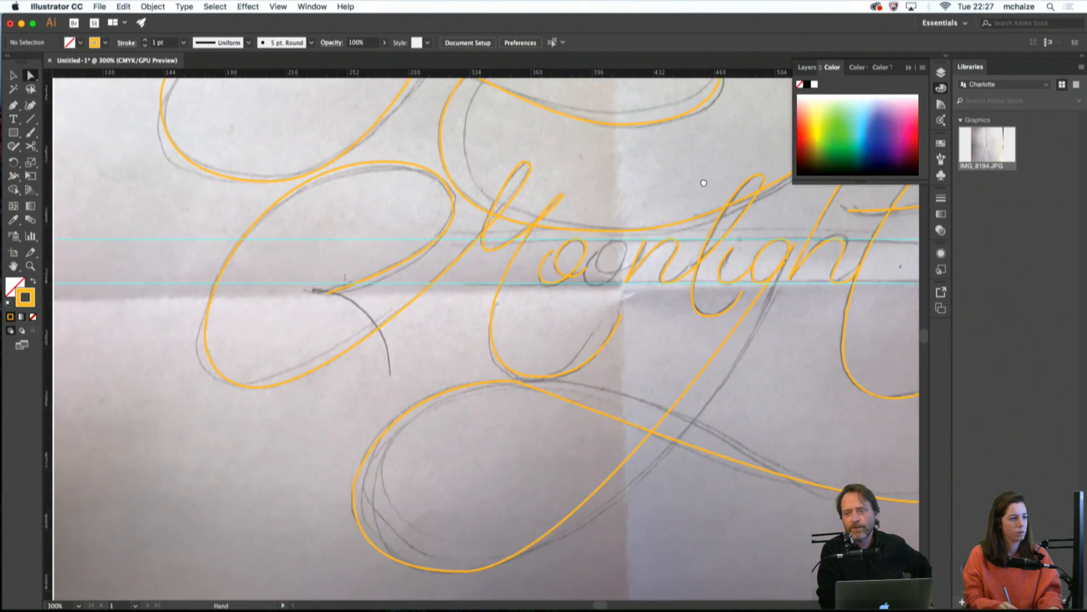
pyautogui.press('p')
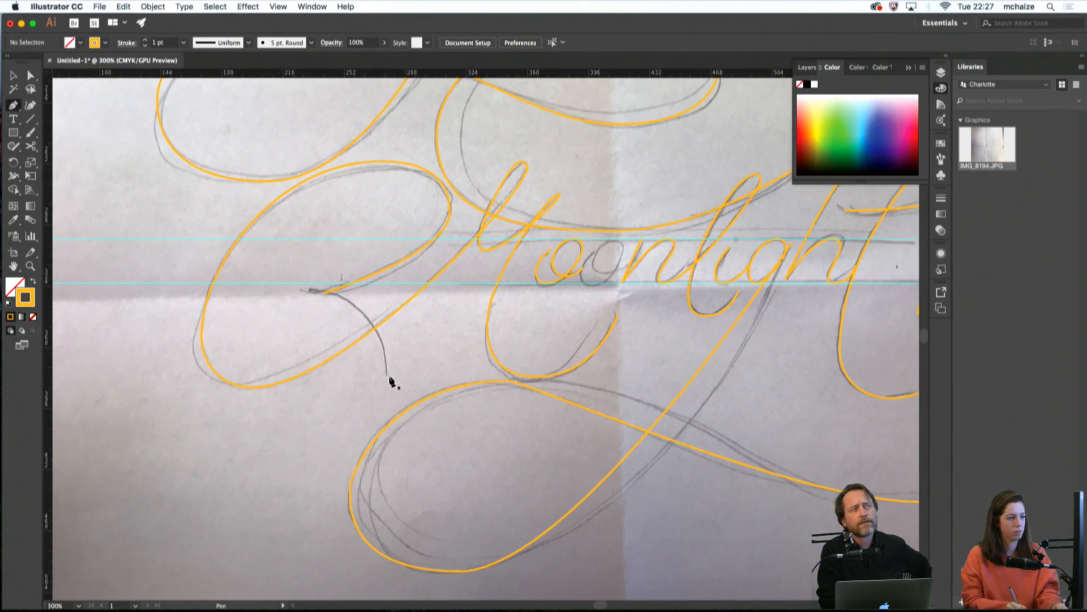
pyautogui.moveTo(387, 375)
pyautogui.mouseDown()
pyautogui.moveTo(327, 303)
pyautogui.moveTo(268, 291)
pyautogui.mouseUp()
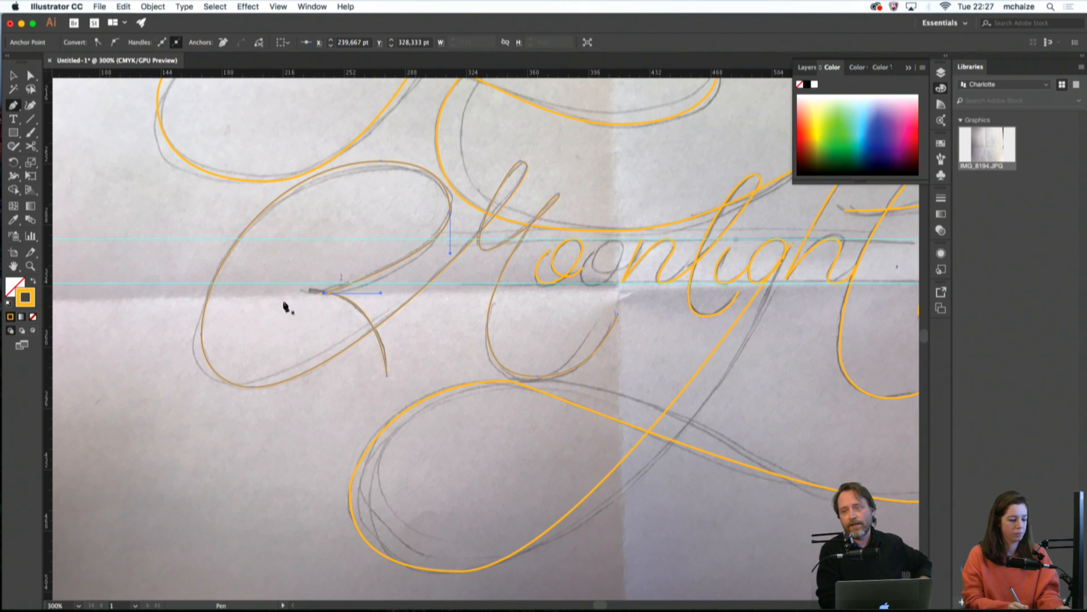
pyautogui.press('a')
pyautogui.click(387, 375)
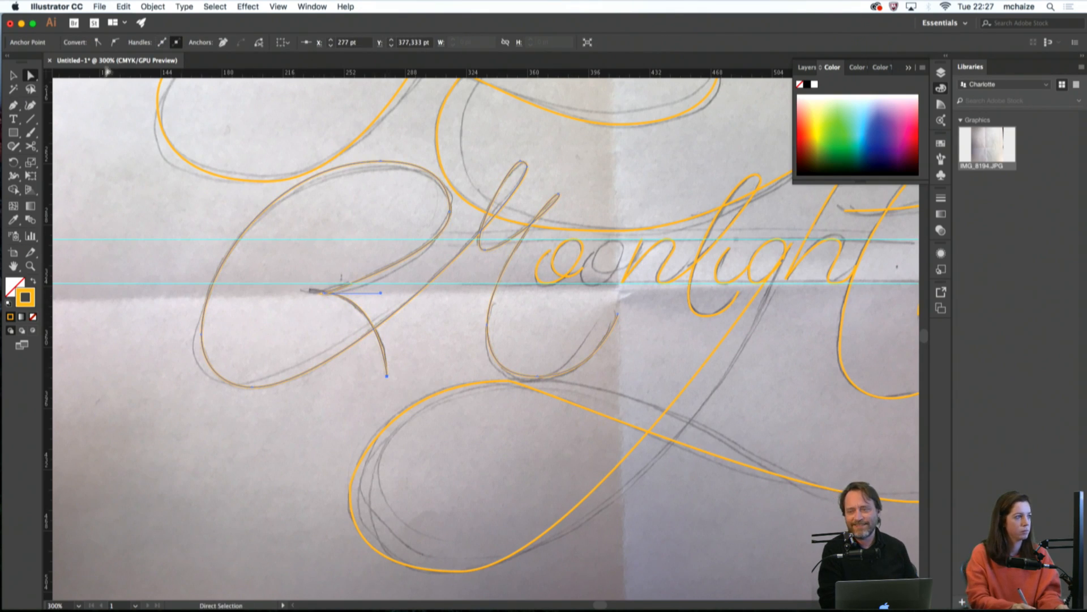
pyautogui.click(400, 346)
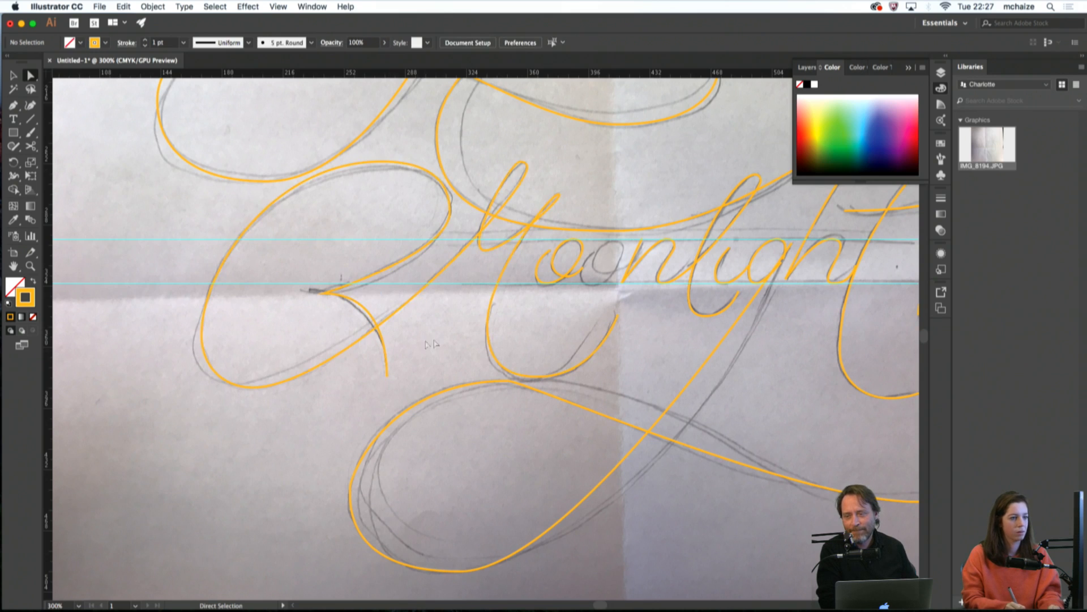
# Lengthen the horizontal handles at both ends of the crossing stroke in the g's lower flourish to match the sketch
pyautogui.moveTo(444, 333); pyautogui.dragTo(285, 282)
pyautogui.click(357, 332)
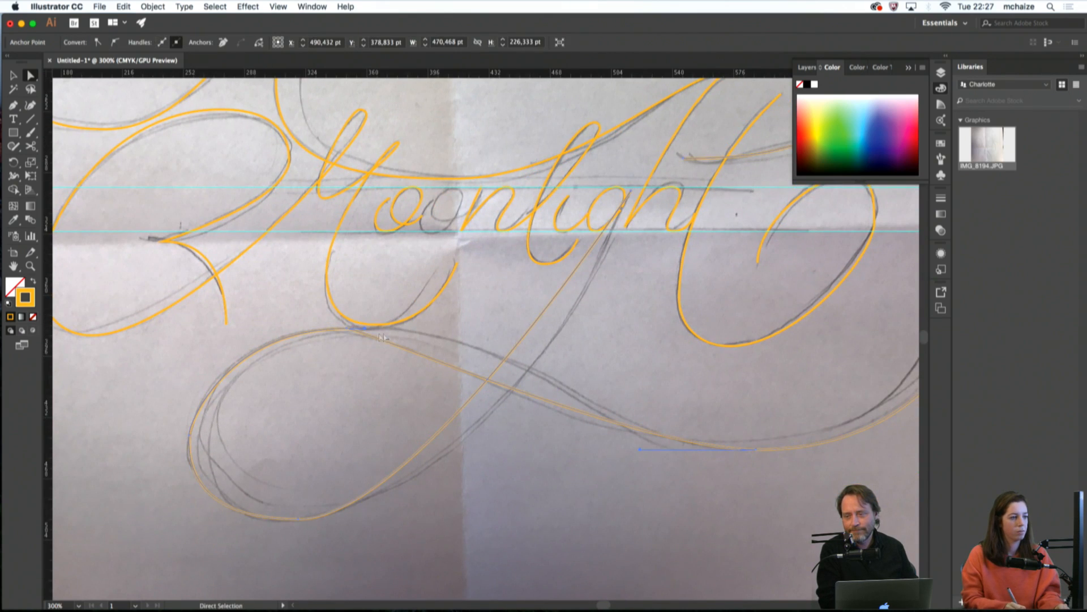
pyautogui.moveTo(364, 331); pyautogui.dragTo(488, 324)
pyautogui.moveTo(640, 450); pyautogui.dragTo(607, 450)
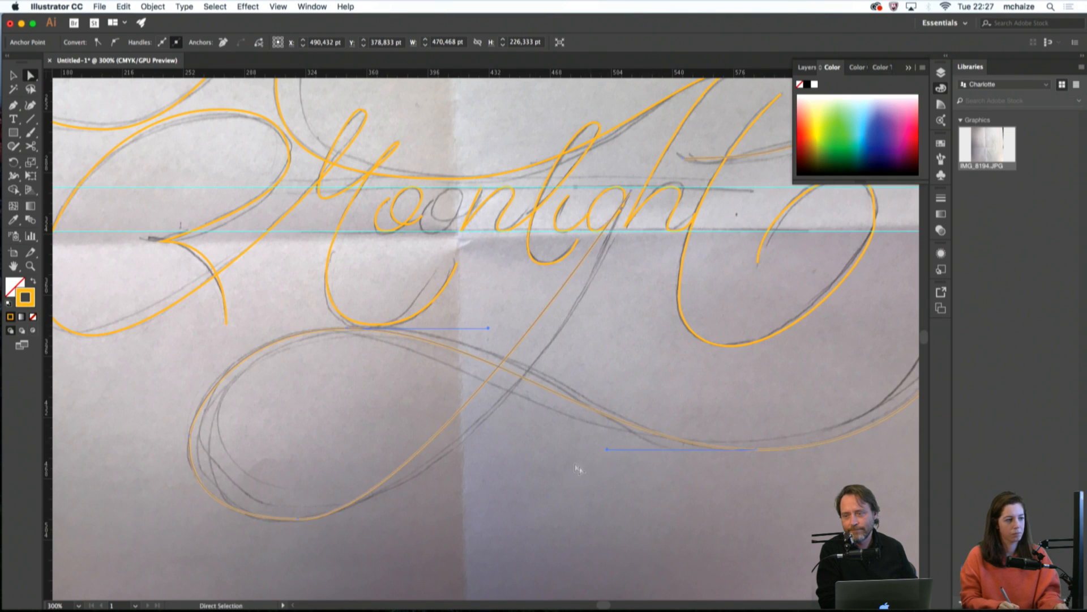
# Reshape the g's lower loop by extending the bottom anchor's right handle, shortening its left one and lengthening the outermost anchor's lower handle
pyautogui.moveTo(553, 418); pyautogui.dragTo(604, 336)
pyautogui.click(351, 438)
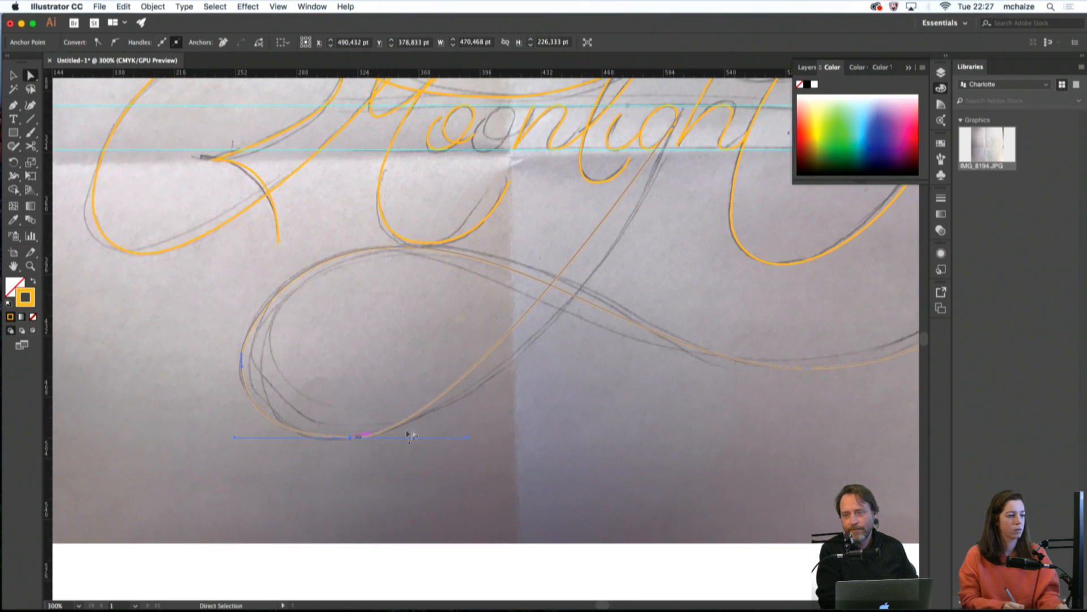
pyautogui.moveTo(468, 438); pyautogui.dragTo(548, 427)
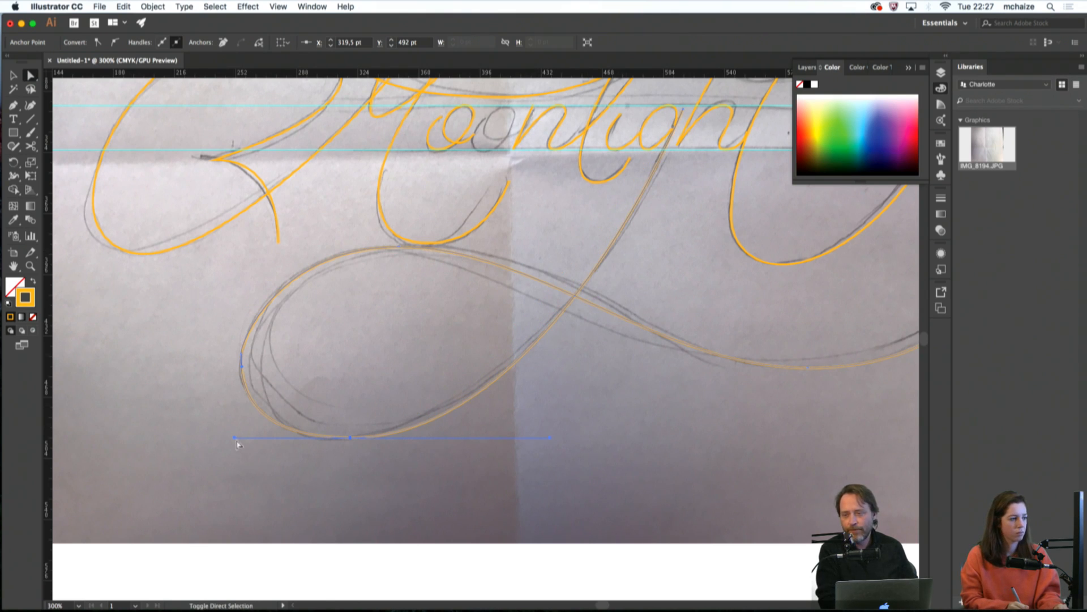
pyautogui.moveTo(236, 441); pyautogui.dragTo(273, 438)
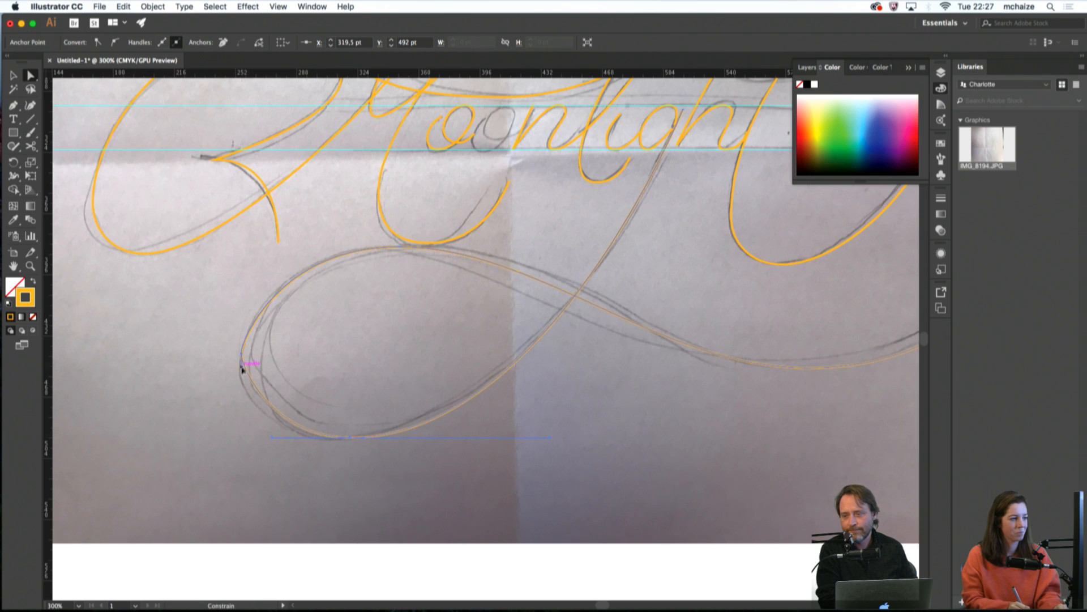
pyautogui.moveTo(242, 369); pyautogui.dragTo(243, 404)
pyautogui.click(287, 403)
# Shorten the handle at the end of the g flourish where it forms the t's crossbar
pyautogui.press('space')
pyautogui.moveTo(420, 313); pyautogui.dragTo(111, 482)
pyautogui.click(734, 320)
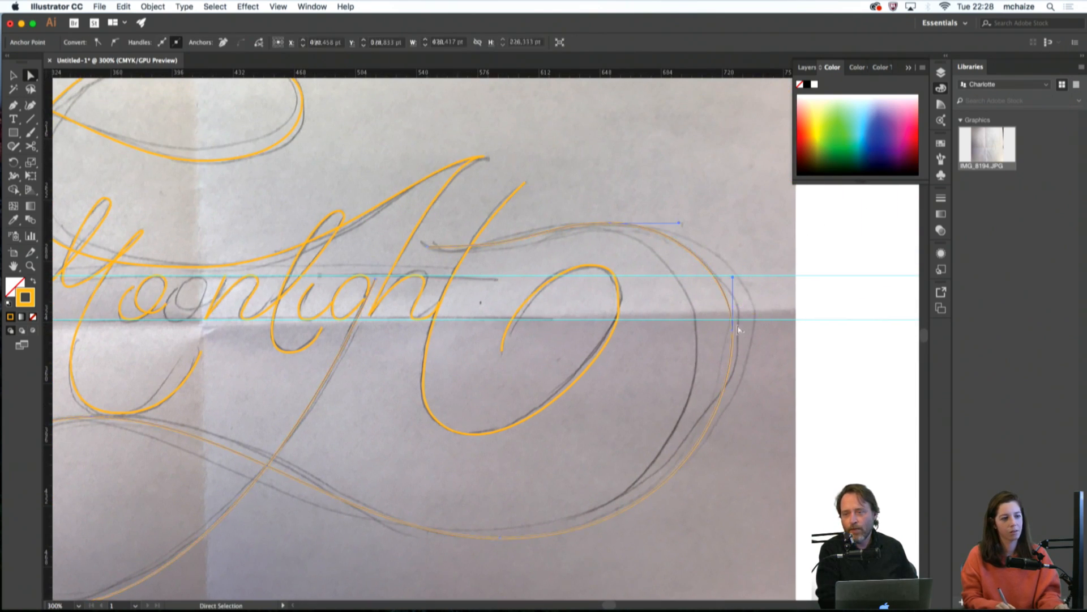
pyautogui.click(735, 331)
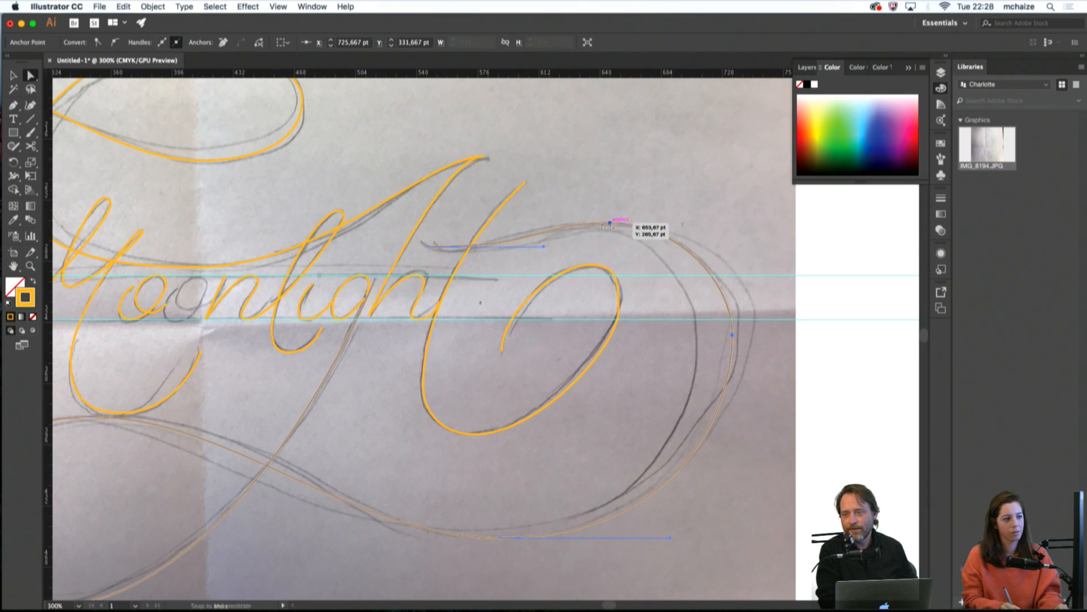
pyautogui.keyDown('shift'); pyautogui.click(610, 224); pyautogui.keyUp('shift')
pyautogui.moveTo(544, 246)
pyautogui.mouseDown()
pyautogui.moveTo(508, 247)
pyautogui.moveTo(534, 249)
pyautogui.mouseUp()
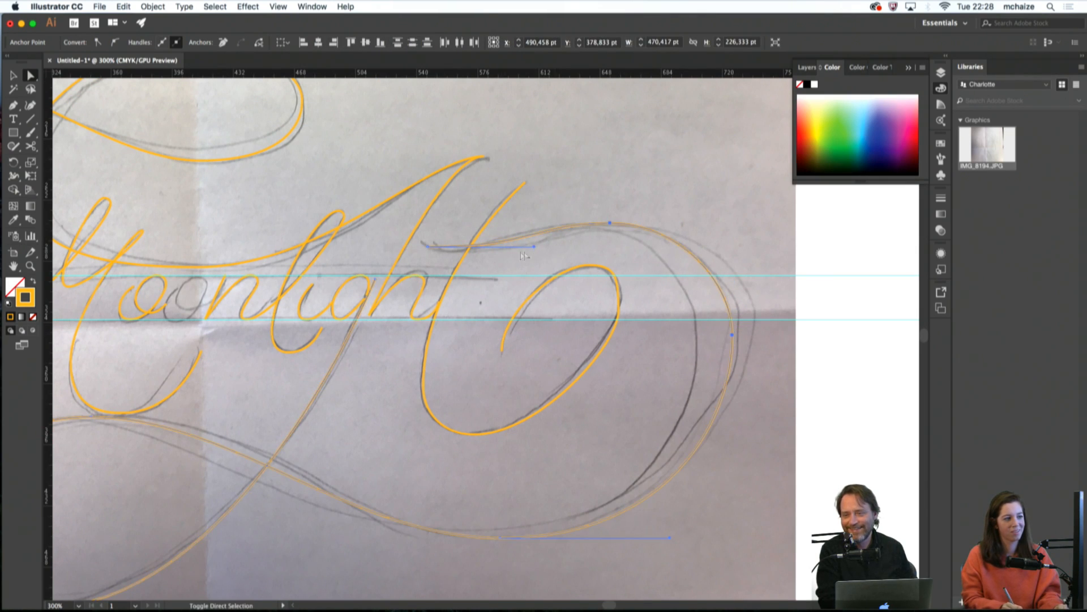
# Add an anchor to the crossbar where it meets the t's stem and place it at X 570.693, Y 280.466 pt with horizontal handles
pyautogui.press('p')
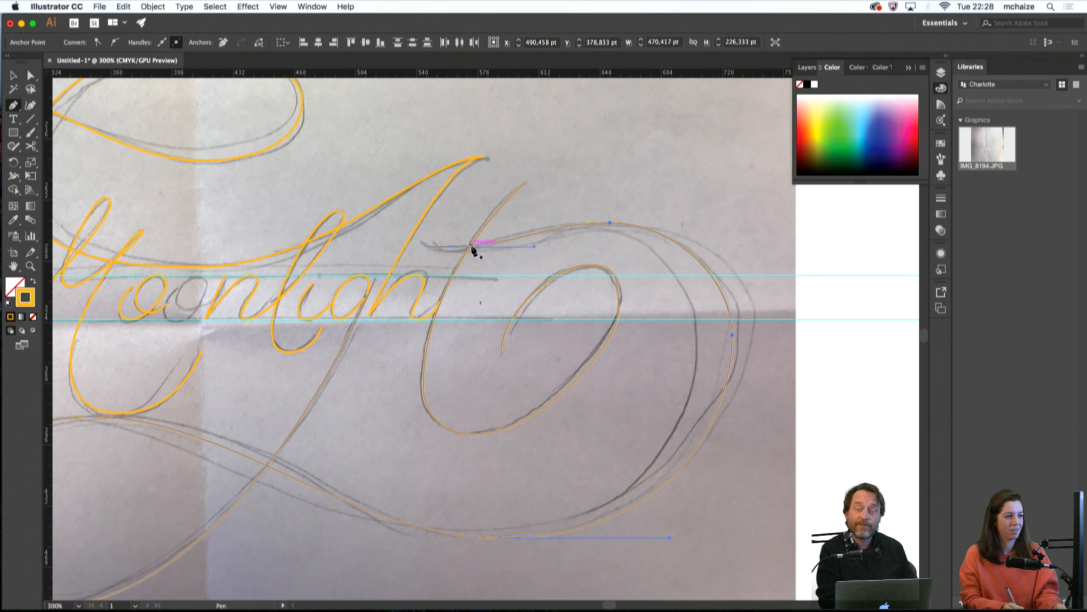
pyautogui.click(493, 243)
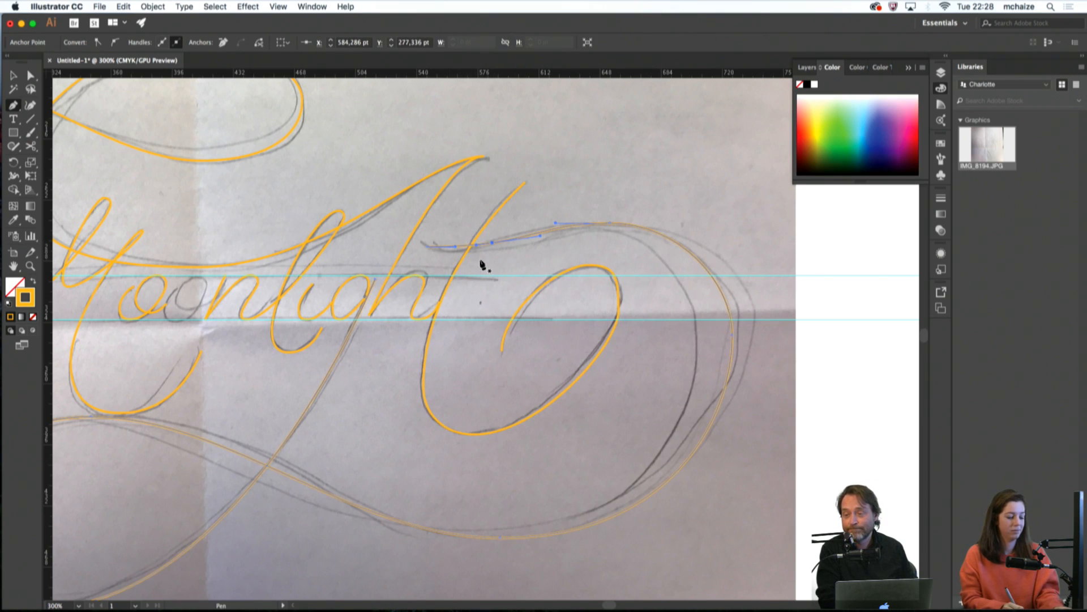
pyautogui.press('a')
pyautogui.moveTo(448, 248); pyautogui.dragTo(521, 253)
pyautogui.press('super+z')
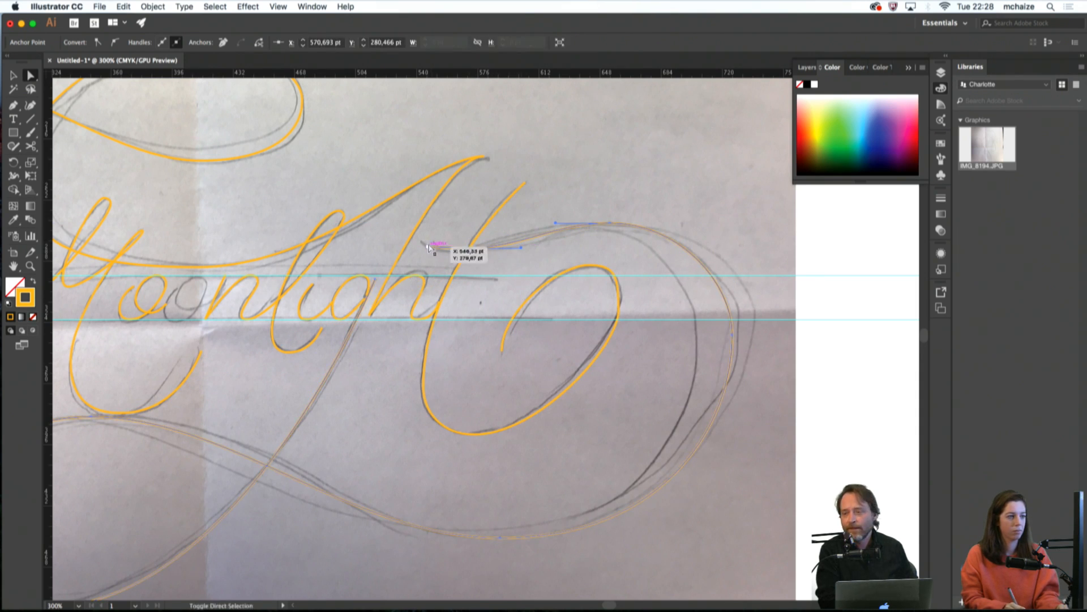
# Raise the crossbar's end anchor and adjust the neighbouring handles so the stroke dips and rises smoothly along the sketch
pyautogui.click(433, 248)
pyautogui.moveTo(428, 248)
pyautogui.mouseDown()
pyautogui.moveTo(435, 239)
pyautogui.moveTo(443, 251)
pyautogui.mouseUp()
pyautogui.moveTo(530, 245); pyautogui.dragTo(542, 229)
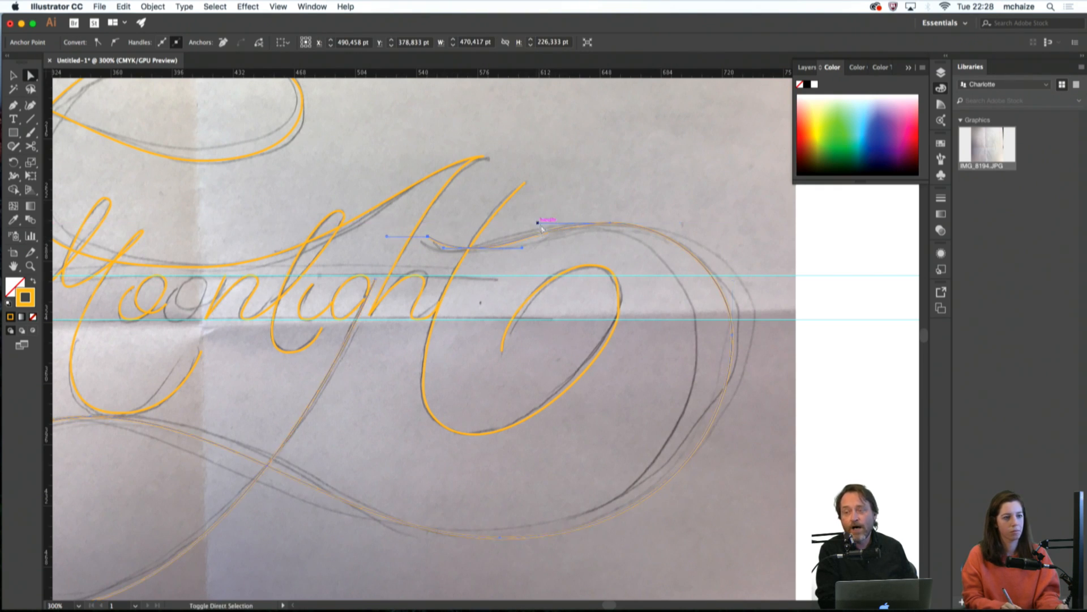
# Move the flourish's outermost right-hand anchor to X 728, Y 329.667 pt and slightly shorten its upper handle
pyautogui.click(734, 338)
pyautogui.moveTo(734, 335); pyautogui.dragTo(738, 332)
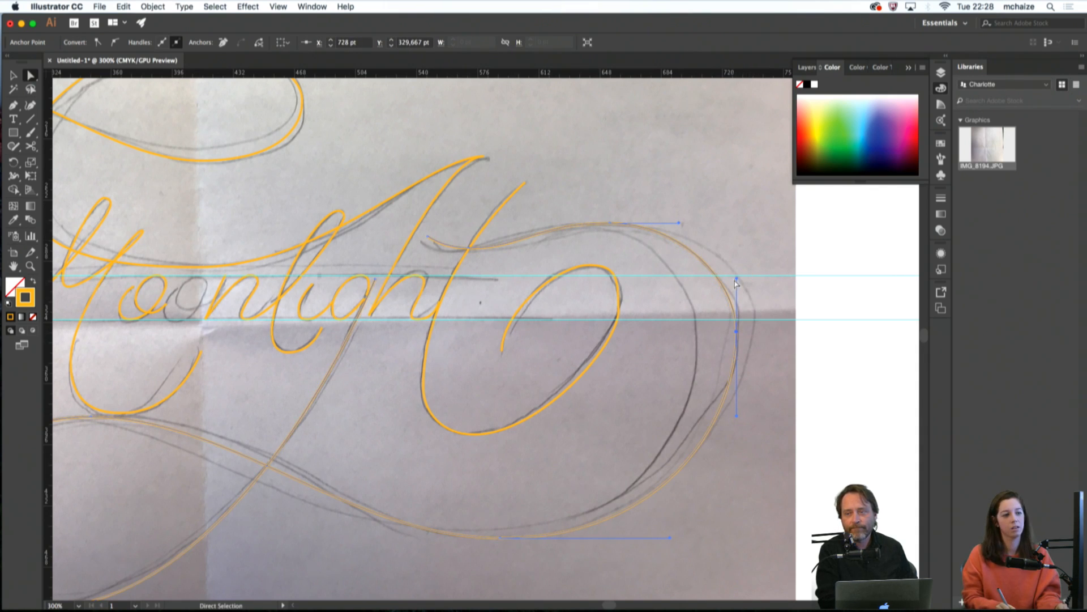
pyautogui.moveTo(737, 280); pyautogui.dragTo(737, 283)
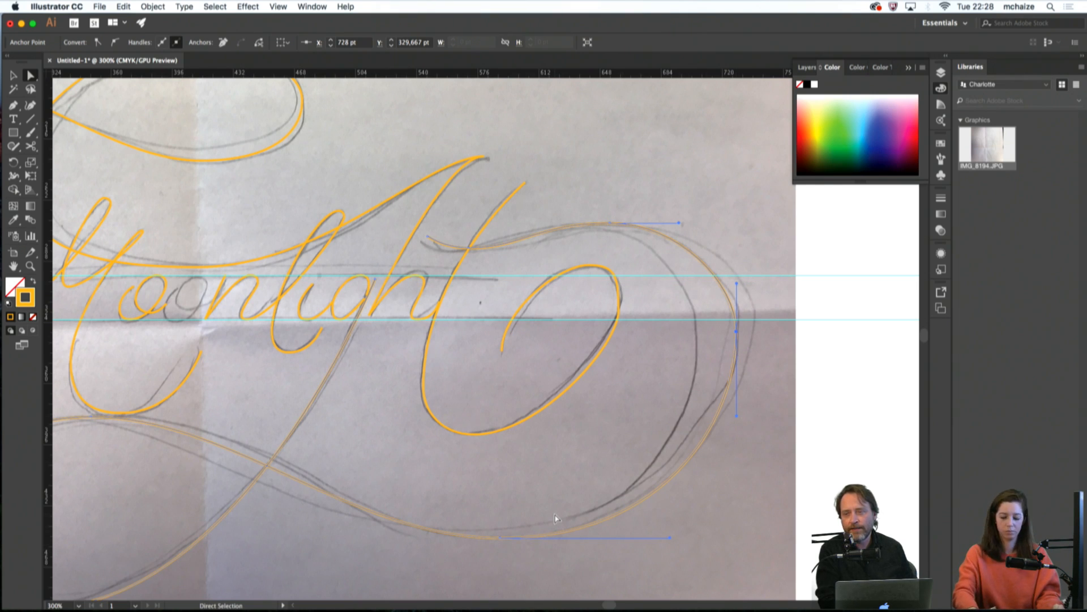
pyautogui.press('super+minus')
pyautogui.moveTo(409, 438); pyautogui.dragTo(710, 412)
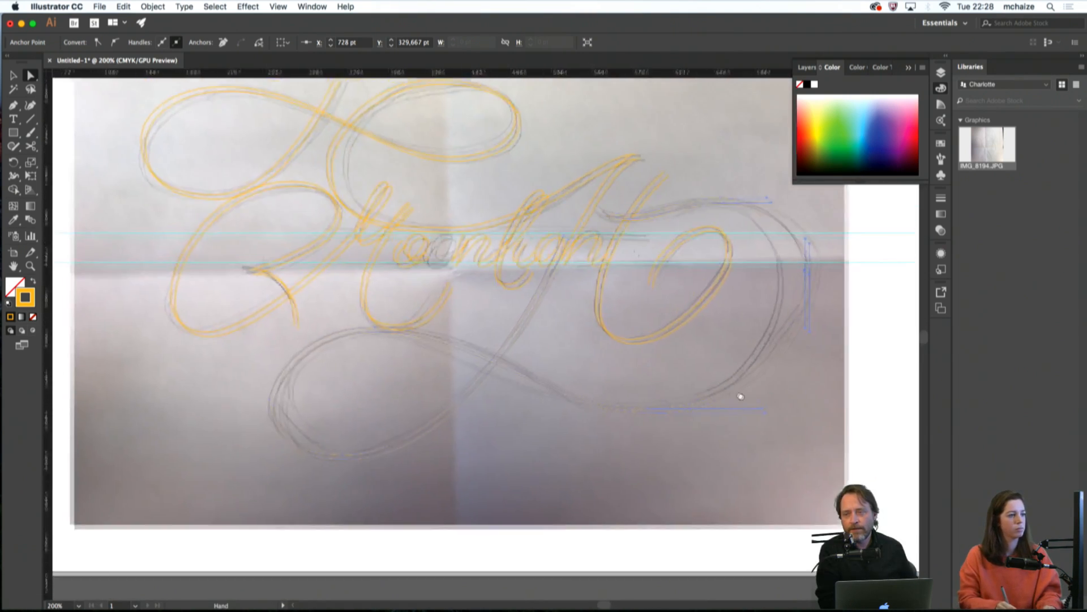
pyautogui.click(542, 478)
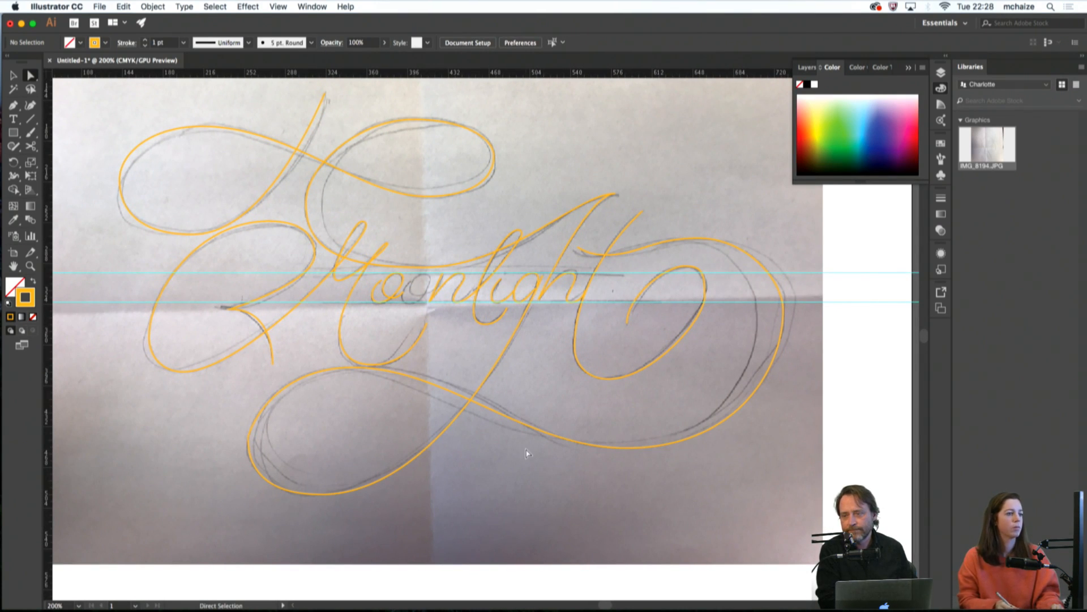
# Unlock the sketch photo and move it away to the right, clear of the traced lettering
pyautogui.click(156, 5)
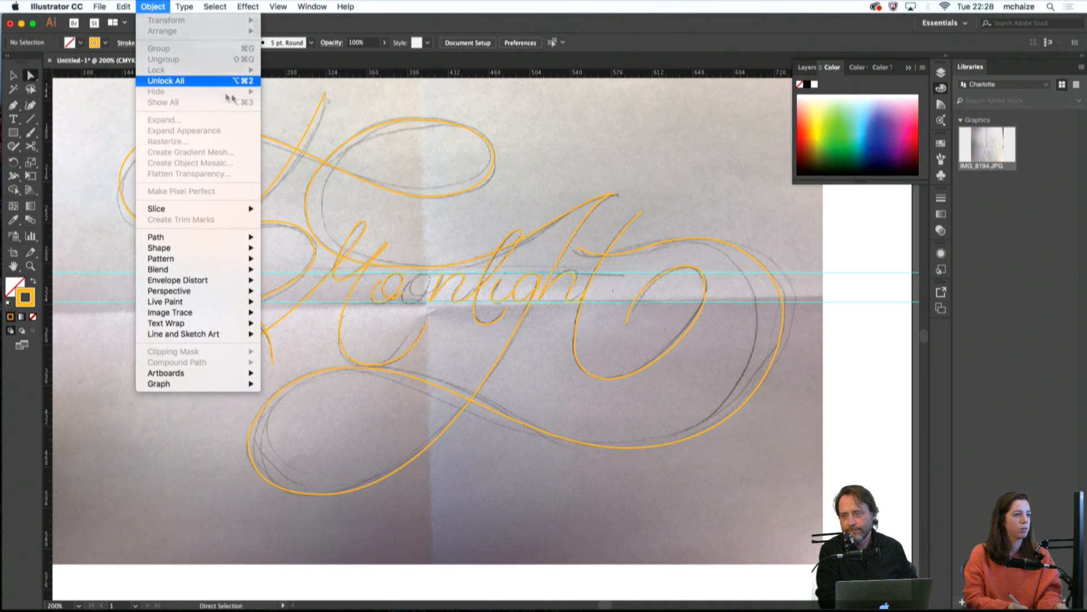
pyautogui.click(194, 80)
pyautogui.moveTo(539, 138); pyautogui.dragTo(621, 426)
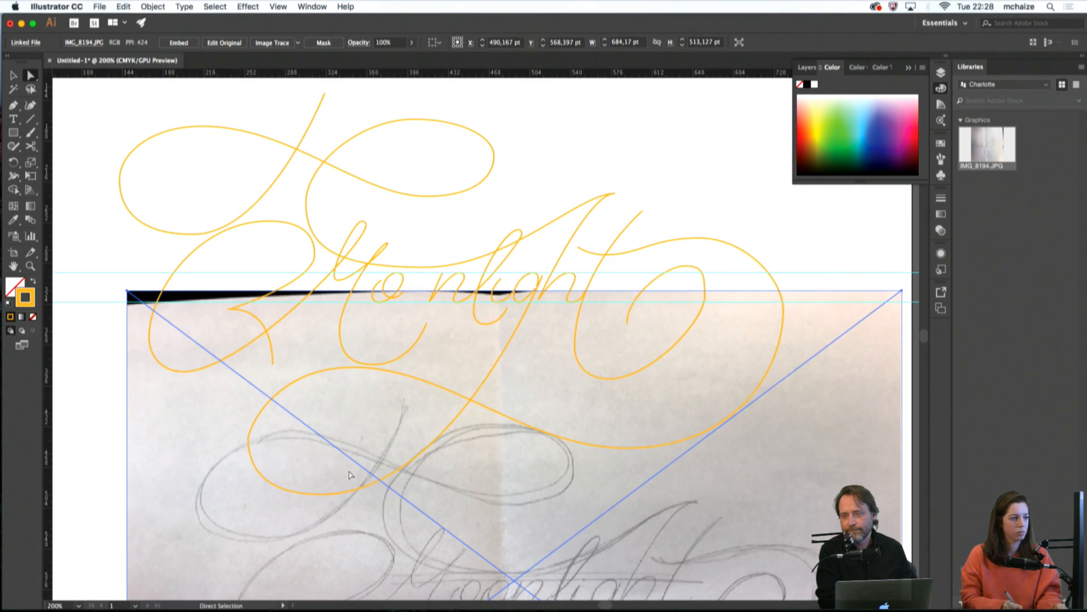
pyautogui.moveTo(228, 508); pyautogui.dragTo(741, 299)
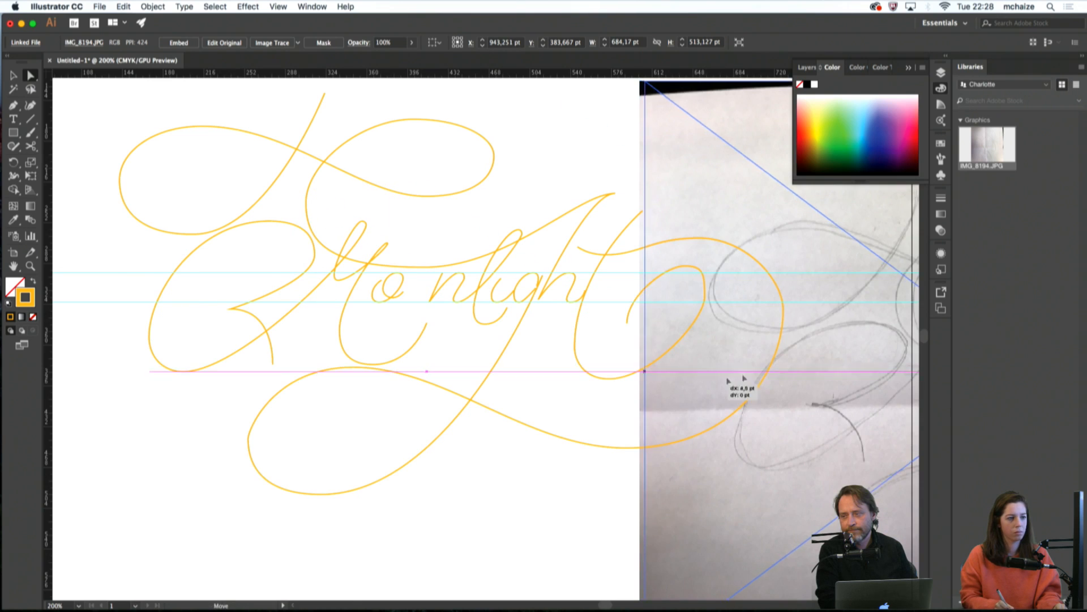
pyautogui.moveTo(819, 354); pyautogui.dragTo(906, 365)
pyautogui.click(835, 426)
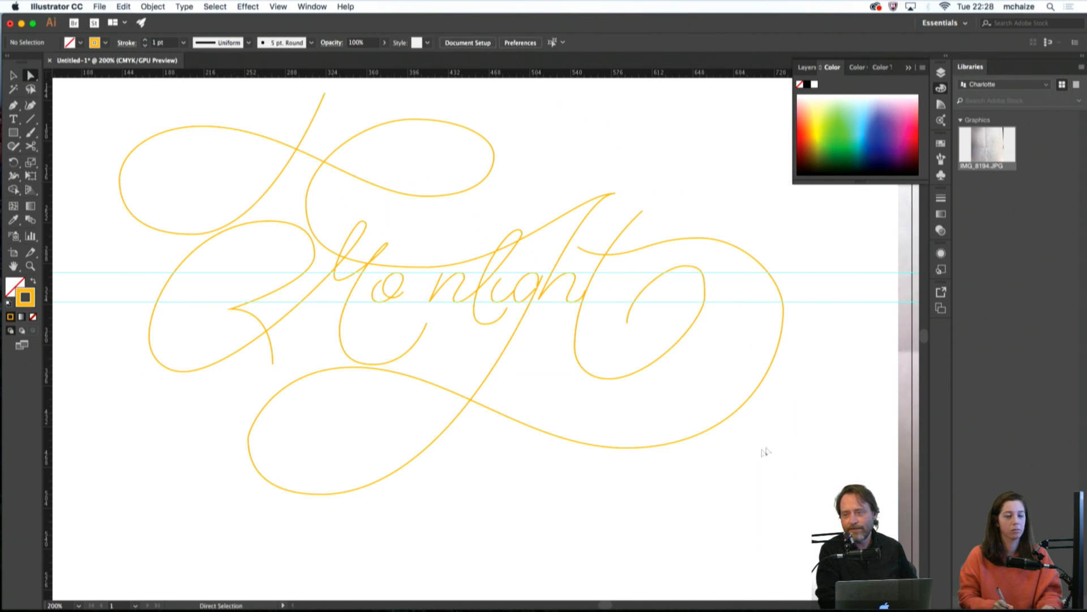
# Duplicate the first o to the right, filling the gap before the n so that both letters connect
pyautogui.moveTo(725, 456); pyautogui.dragTo(748, 457)
pyautogui.press('super+equal')
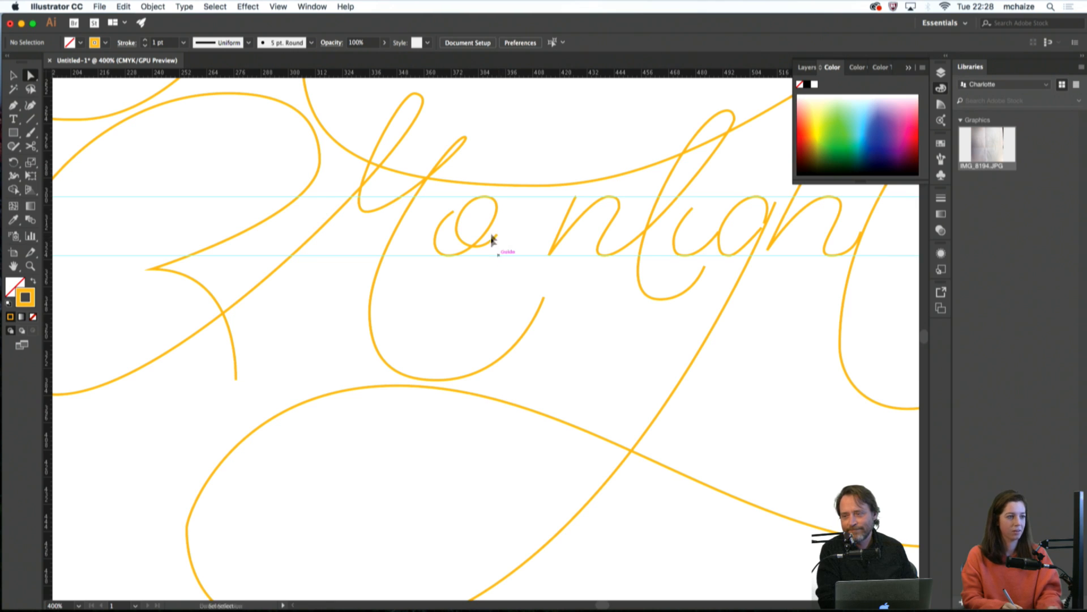
pyautogui.press('v')
pyautogui.moveTo(493, 229); pyautogui.dragTo(548, 232)
pyautogui.click(521, 282)
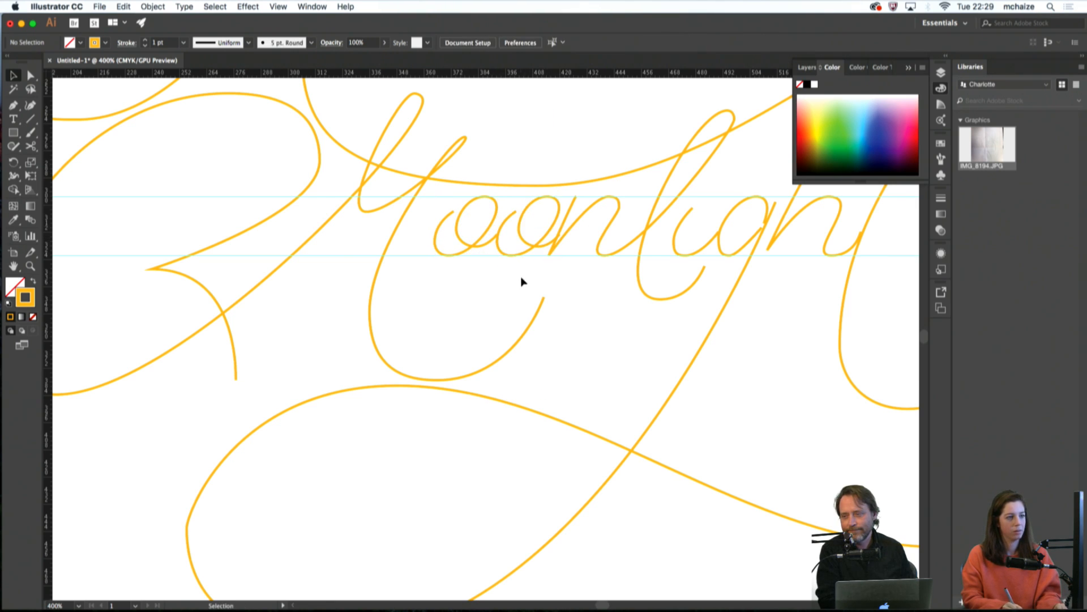
pyautogui.moveTo(522, 282); pyautogui.dragTo(494, 253)
pyautogui.press('super+equal')
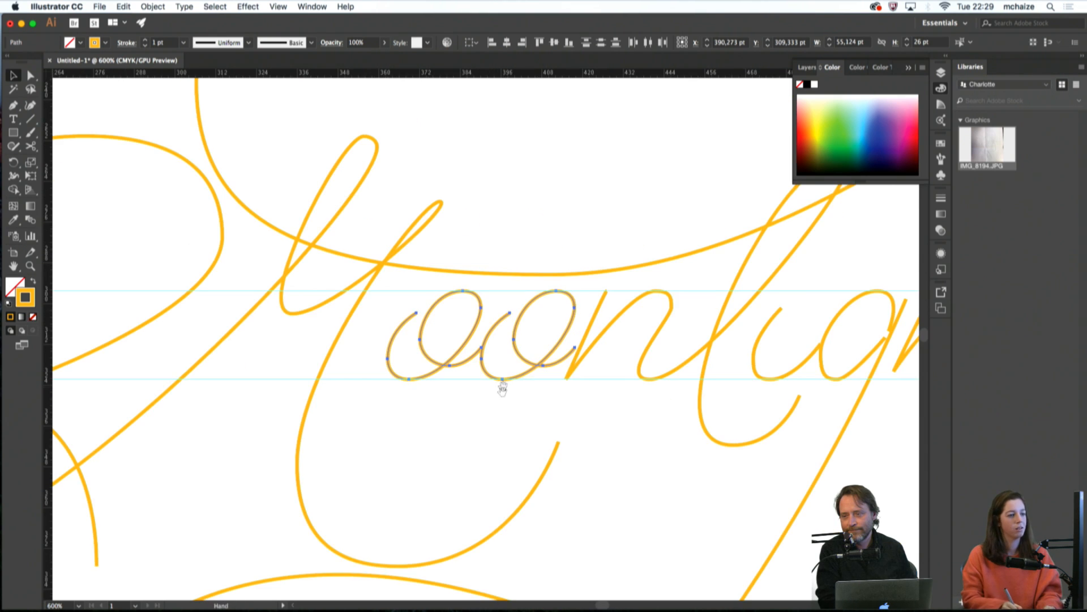
pyautogui.moveTo(503, 388); pyautogui.dragTo(472, 361)
pyautogui.click(510, 340)
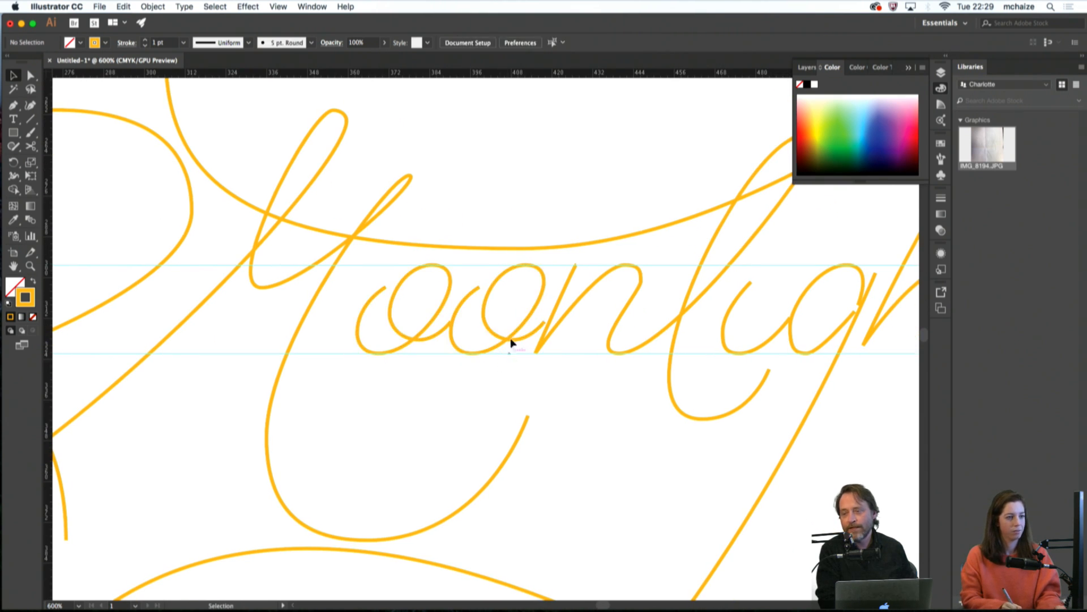
# Extend the second o's exit stroke to X 420.489, Y 310.42 pt and tighten its inner loop by moving the bottom and left anchors inward
pyautogui.click(491, 327)
pyautogui.press('a')
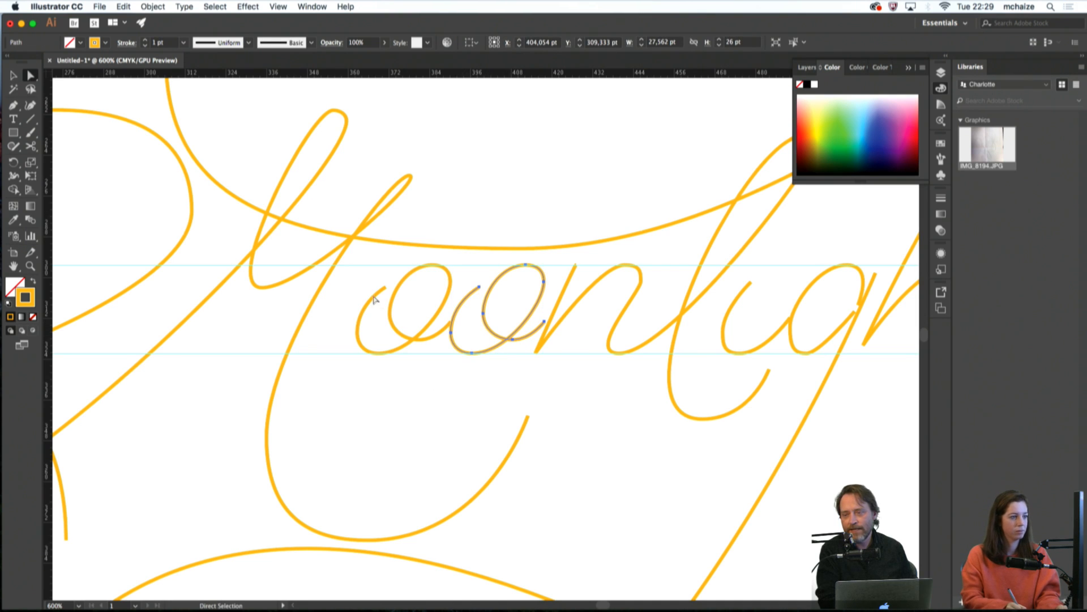
pyautogui.click(386, 287)
pyautogui.click(428, 365)
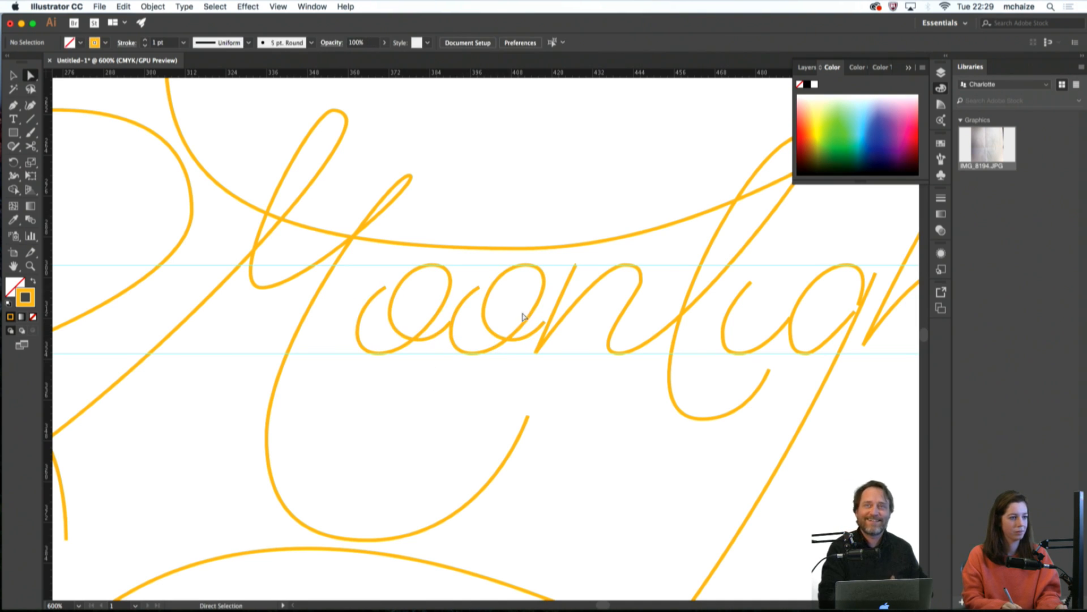
pyautogui.click(557, 314)
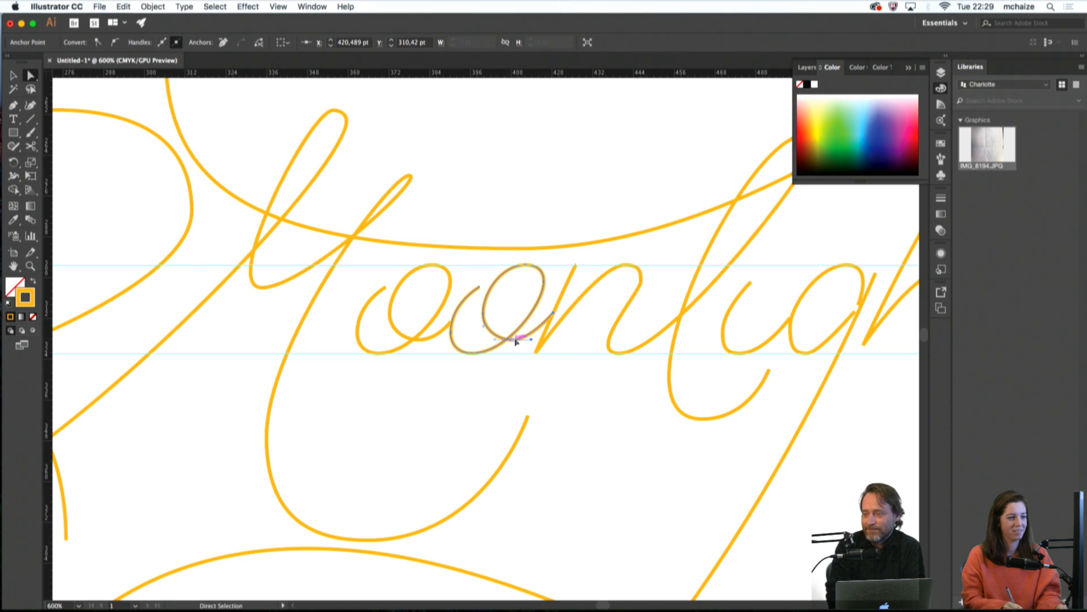
pyautogui.moveTo(513, 340); pyautogui.dragTo(512, 327)
pyautogui.click(484, 314)
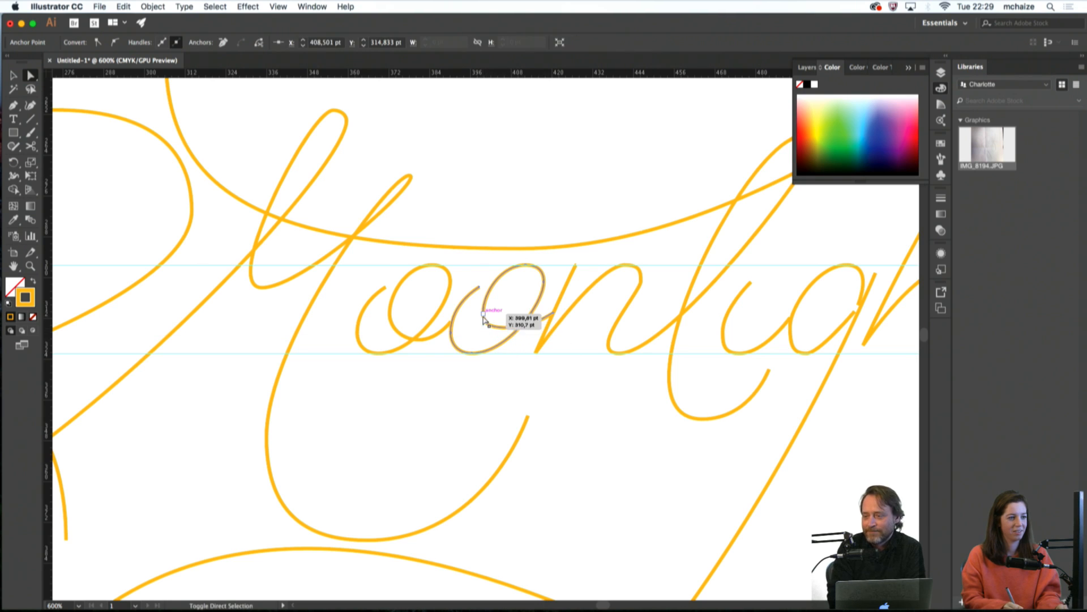
pyautogui.click(484, 308)
pyautogui.click(483, 315)
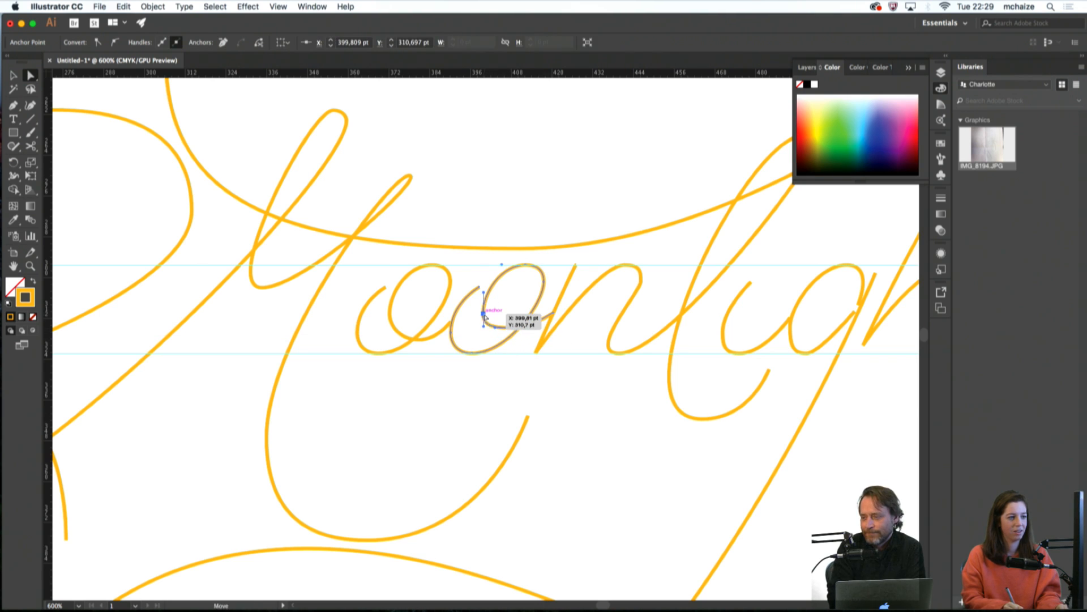
pyautogui.moveTo(486, 317)
pyautogui.mouseDown()
pyautogui.moveTo(485, 286)
pyautogui.moveTo(490, 306)
pyautogui.mouseUp()
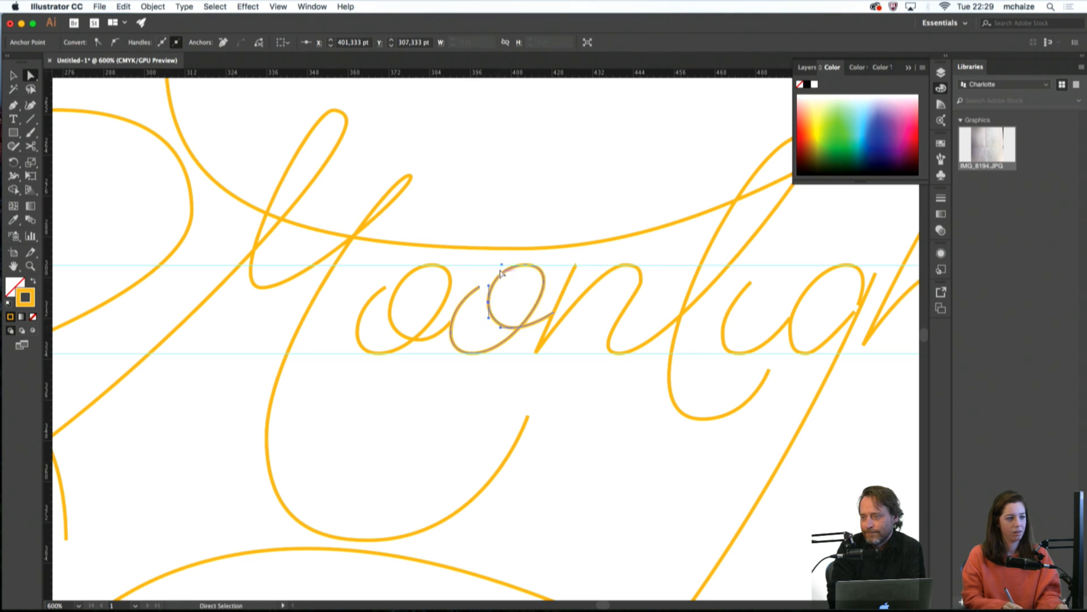
# Move the second o's baseline anchor to X 398.818, Y 322.333 pt and its outer left anchor to X 392.333, Y 315.667 pt
pyautogui.click(509, 332)
pyautogui.click(482, 354)
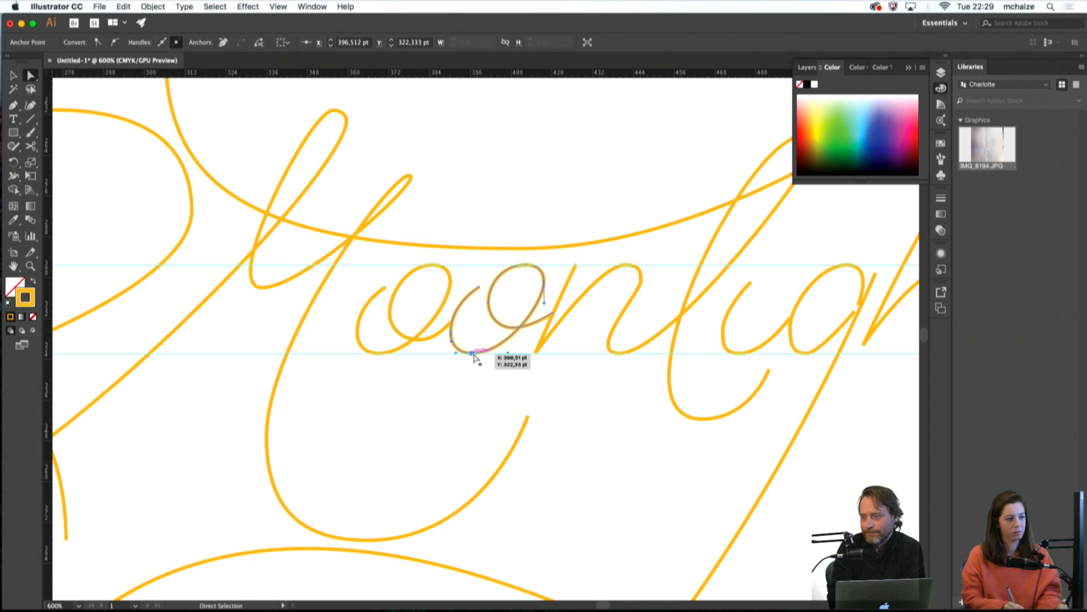
pyautogui.moveTo(474, 356); pyautogui.dragTo(481, 355)
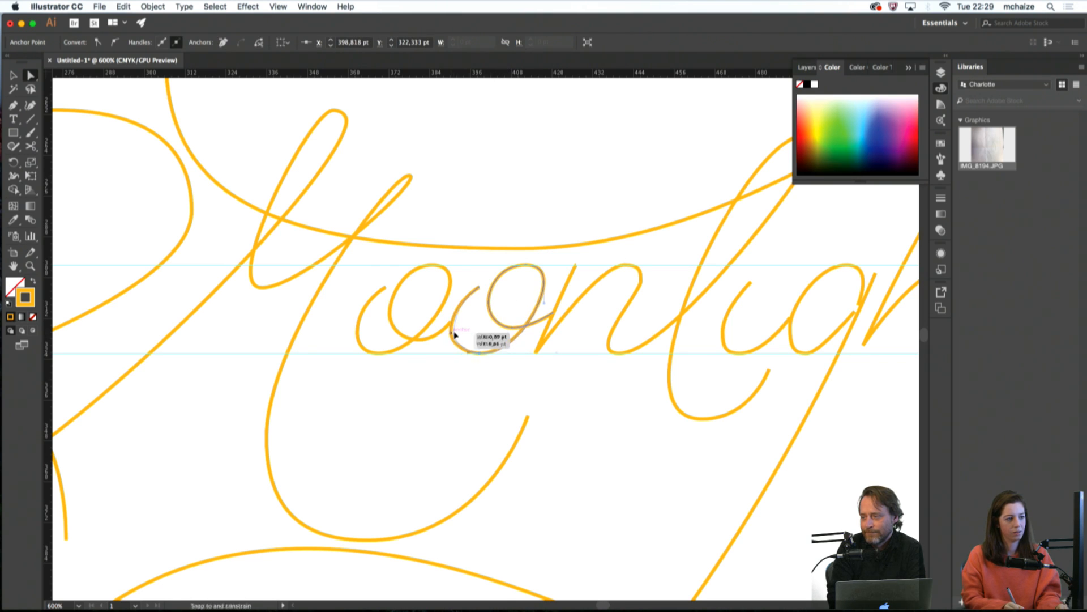
pyautogui.keyDown('shift'); pyautogui.click(453, 335); pyautogui.keyUp('shift')
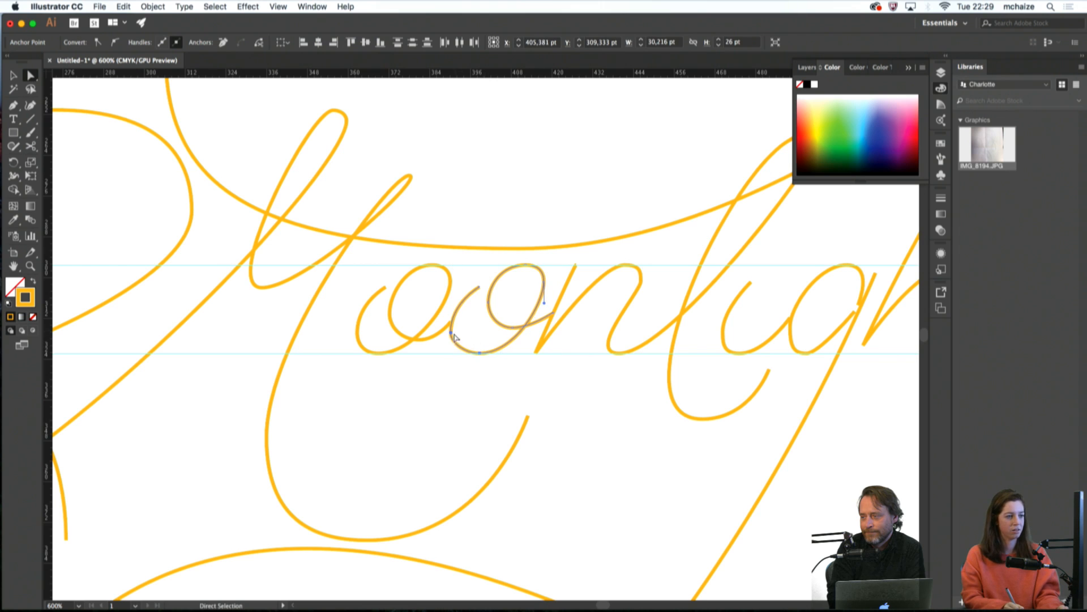
pyautogui.moveTo(455, 338); pyautogui.dragTo(458, 332)
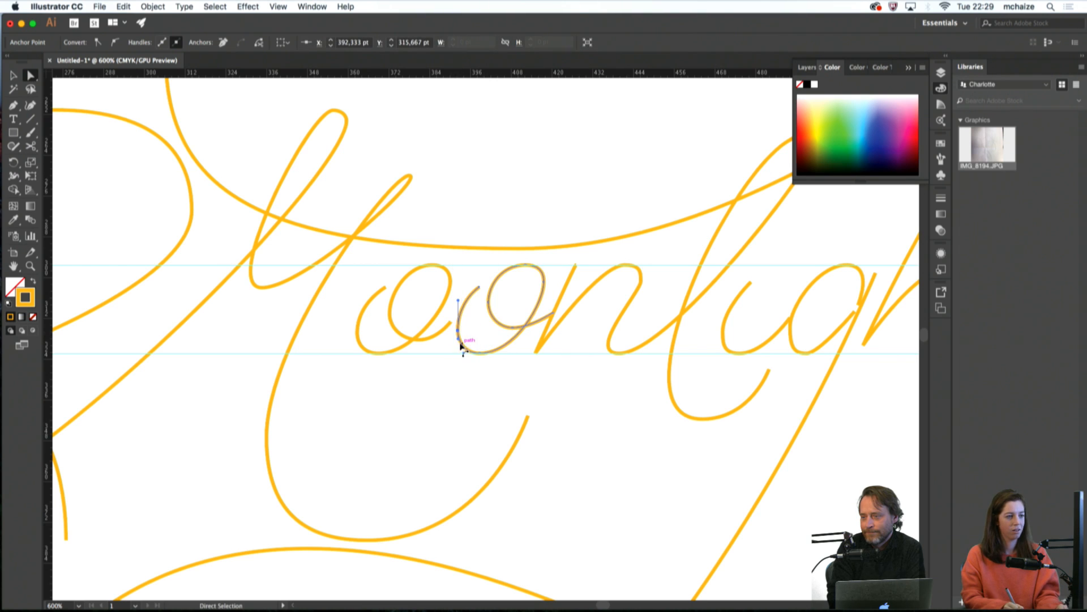
# Place the second o's inner bottom anchor at X 409.962, Y 314.833 pt with a longer right handle, and nudge the inner left anchor
pyautogui.click(524, 336)
pyautogui.click(515, 328)
pyautogui.moveTo(528, 327); pyautogui.dragTo(543, 327)
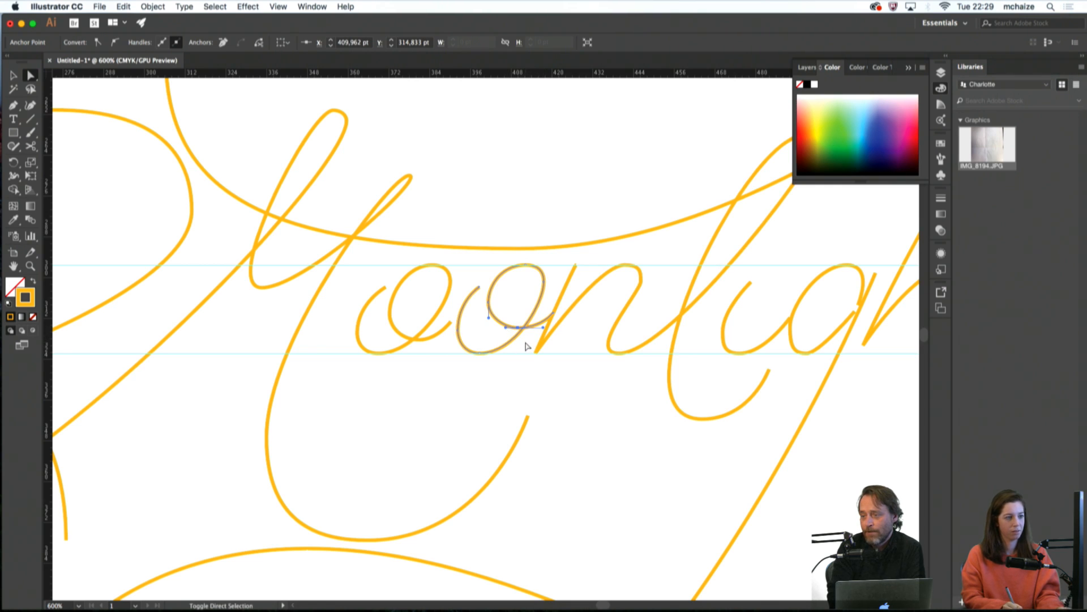
pyautogui.click(488, 304)
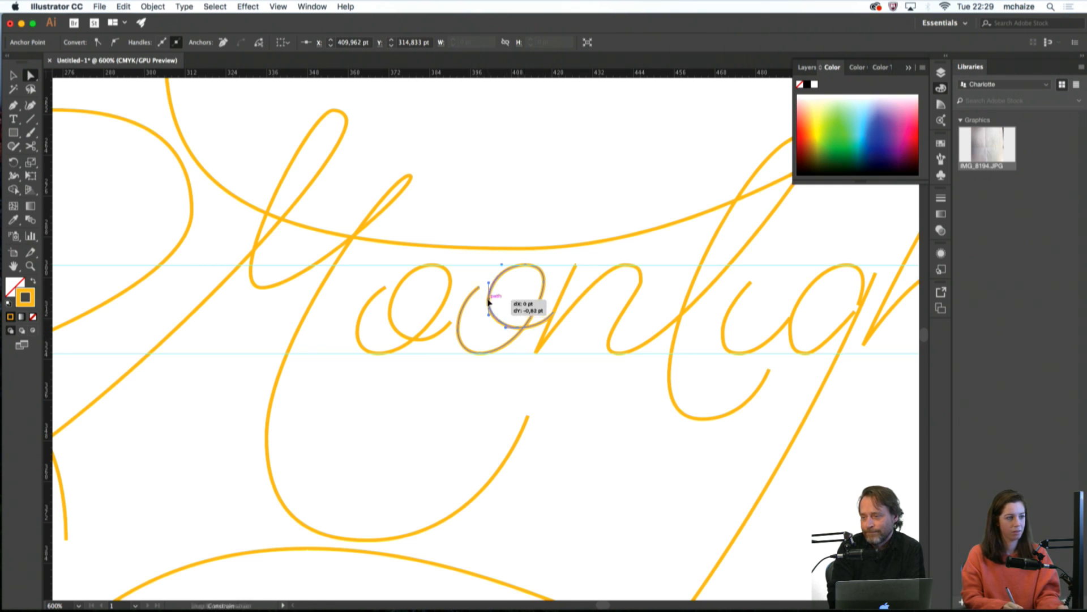
pyautogui.click(494, 340)
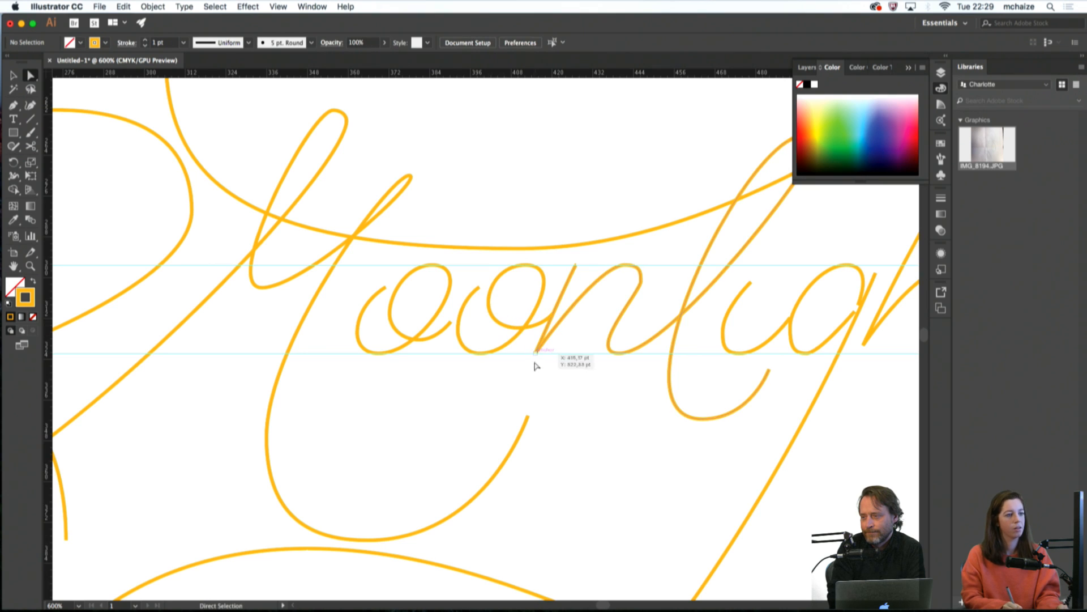
# Try moving the inner left anchor of the second o to X 402.5, Y 307.167 pt and check its entry stroke
pyautogui.click(508, 270)
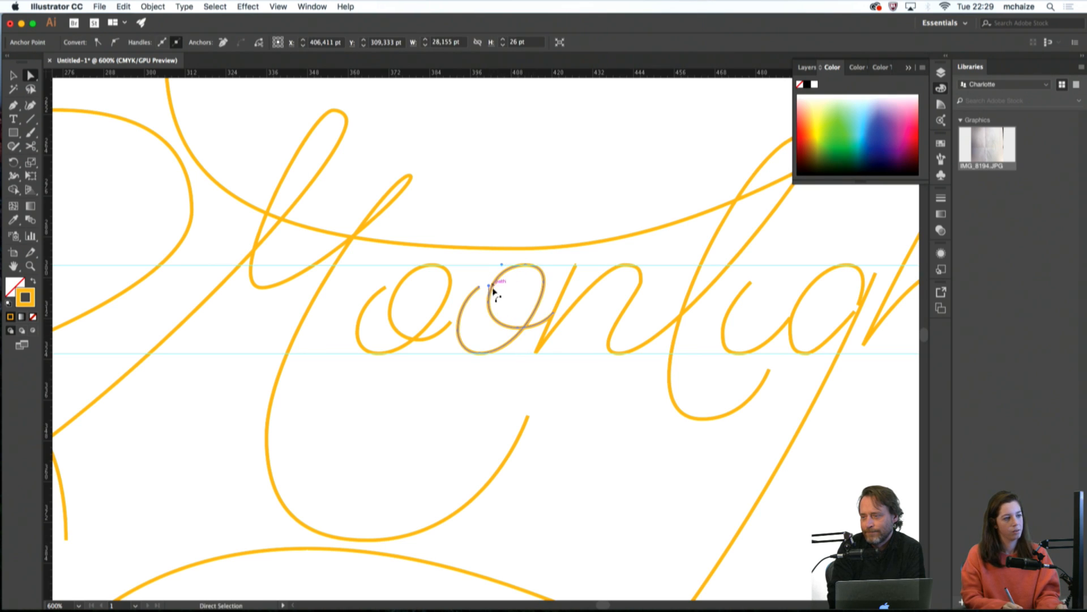
pyautogui.moveTo(490, 304); pyautogui.dragTo(492, 301)
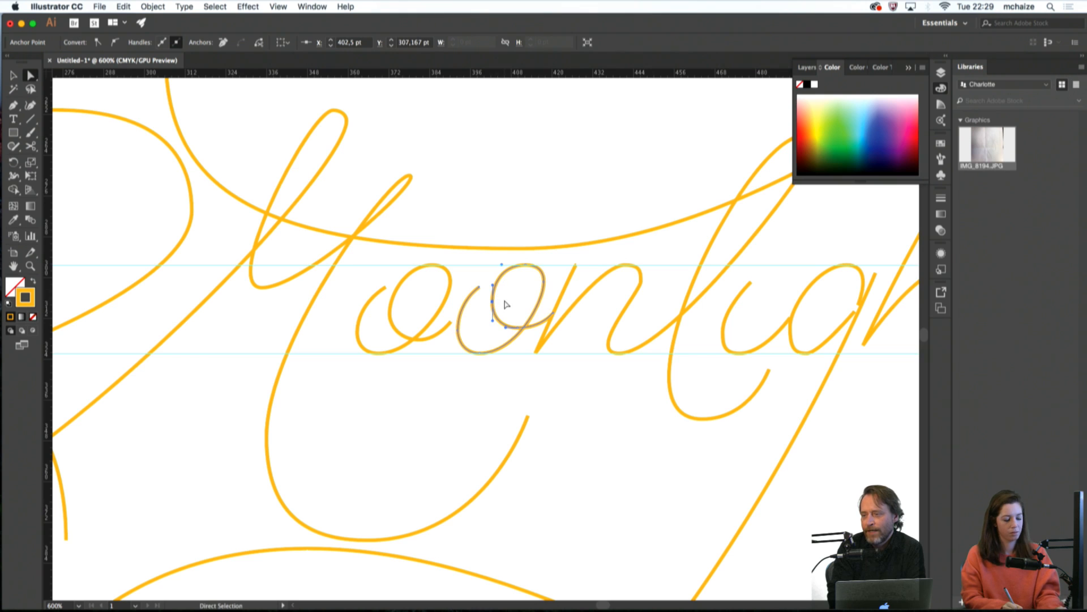
pyautogui.click(507, 348)
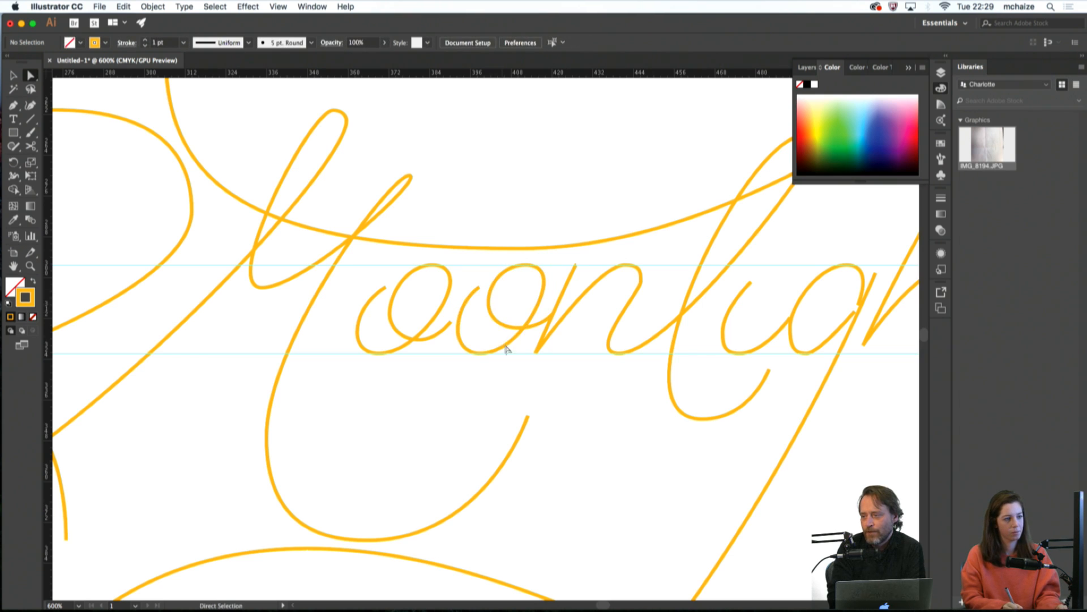
pyautogui.click(479, 288)
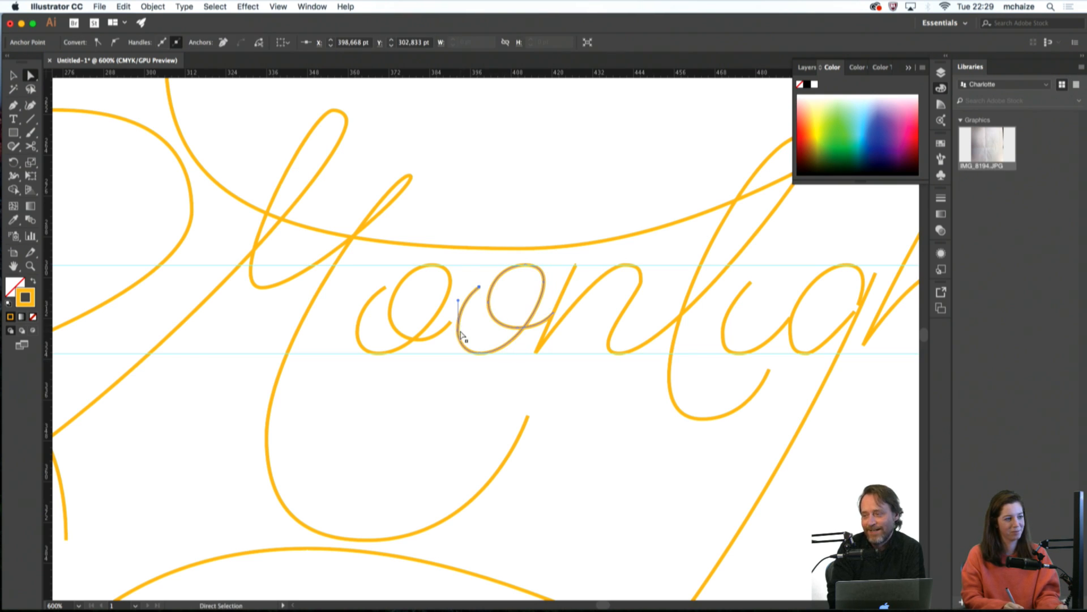
pyautogui.click(466, 369)
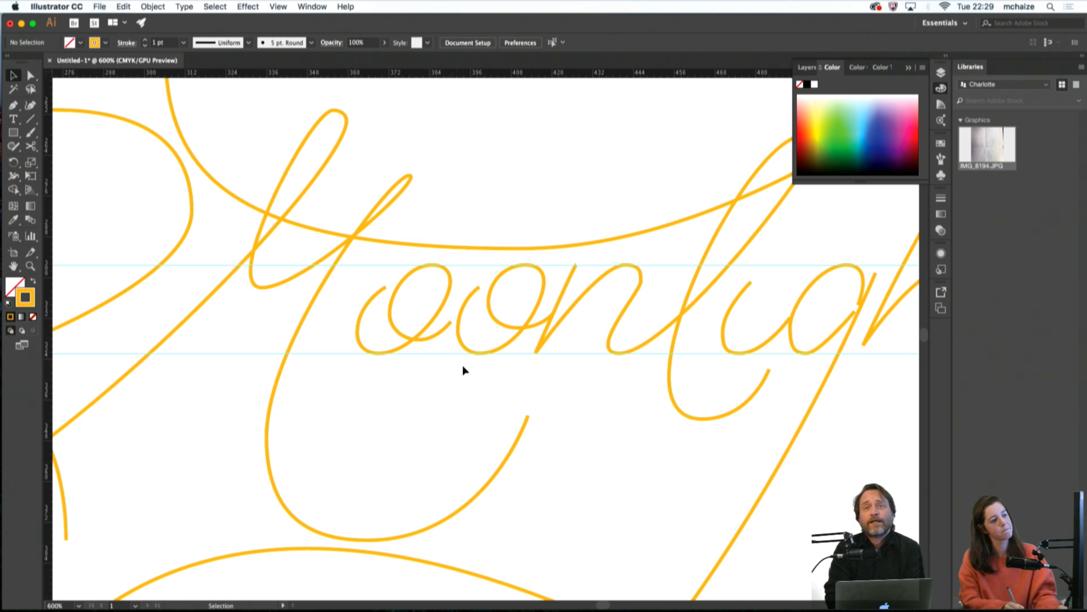
# Delete the modified second o
pyautogui.press('super+minus')
pyautogui.press('super+minus')
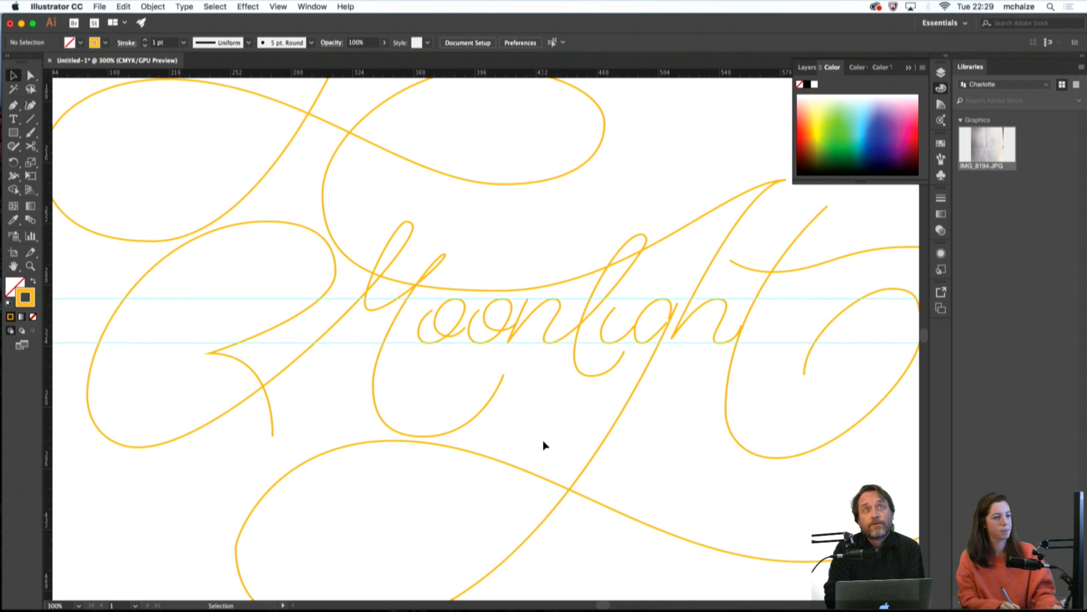
pyautogui.press('super+equal')
pyautogui.press('super+equal')
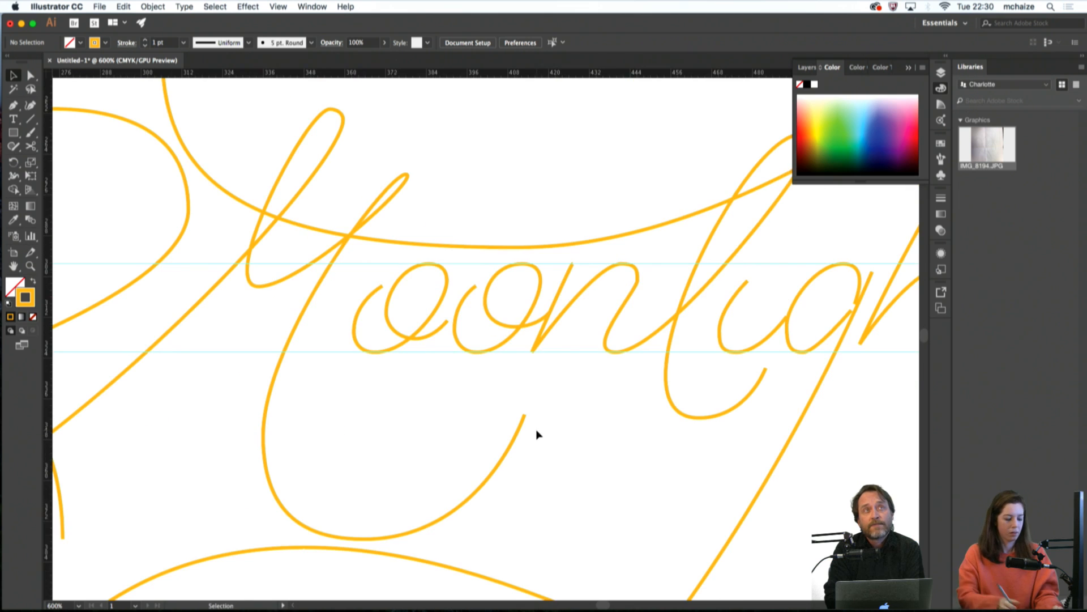
pyautogui.click(487, 316)
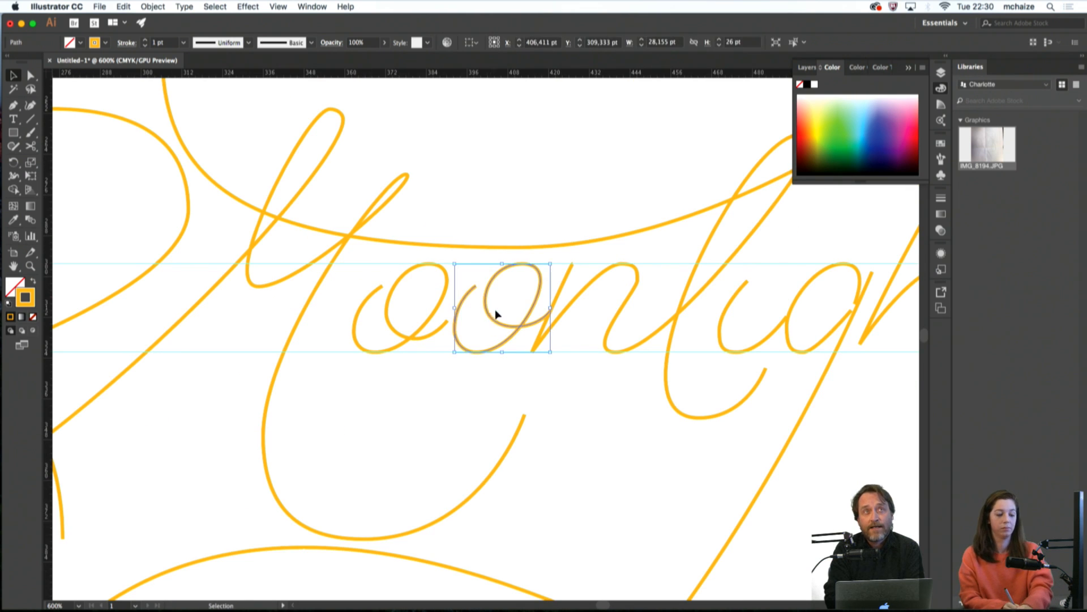
pyautogui.press('Delete')
# Rotate the remaining o slightly counterclockwise and deselect it
pyautogui.click(434, 334)
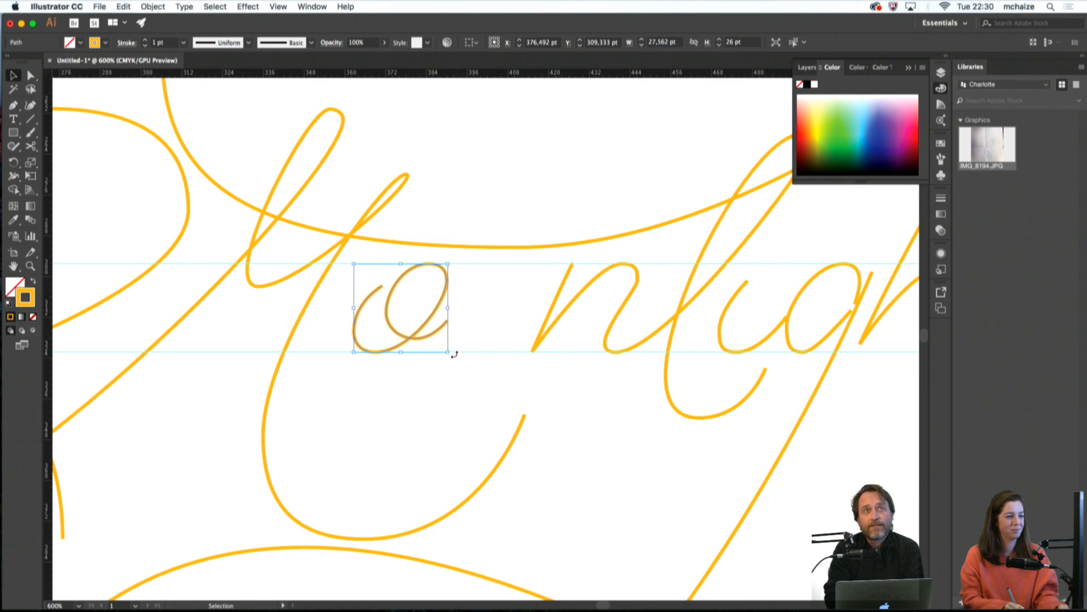
pyautogui.moveTo(455, 354); pyautogui.dragTo(460, 350)
pyautogui.click(461, 361)
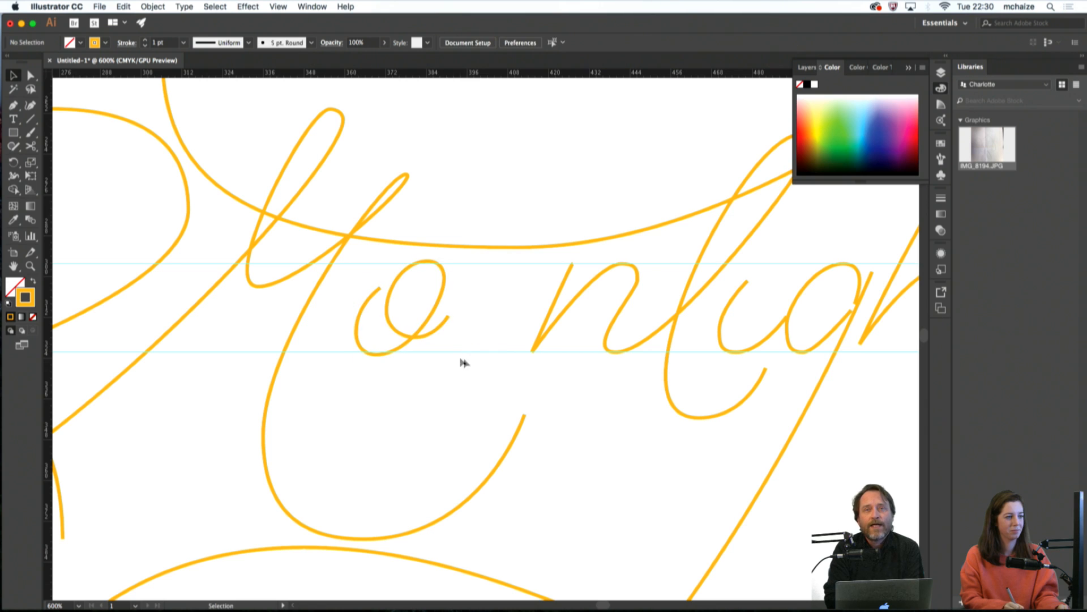
# Duplicate the remaining o and place the copy directly beside it, in front of the n
pyautogui.click(439, 328)
pyautogui.click(439, 338)
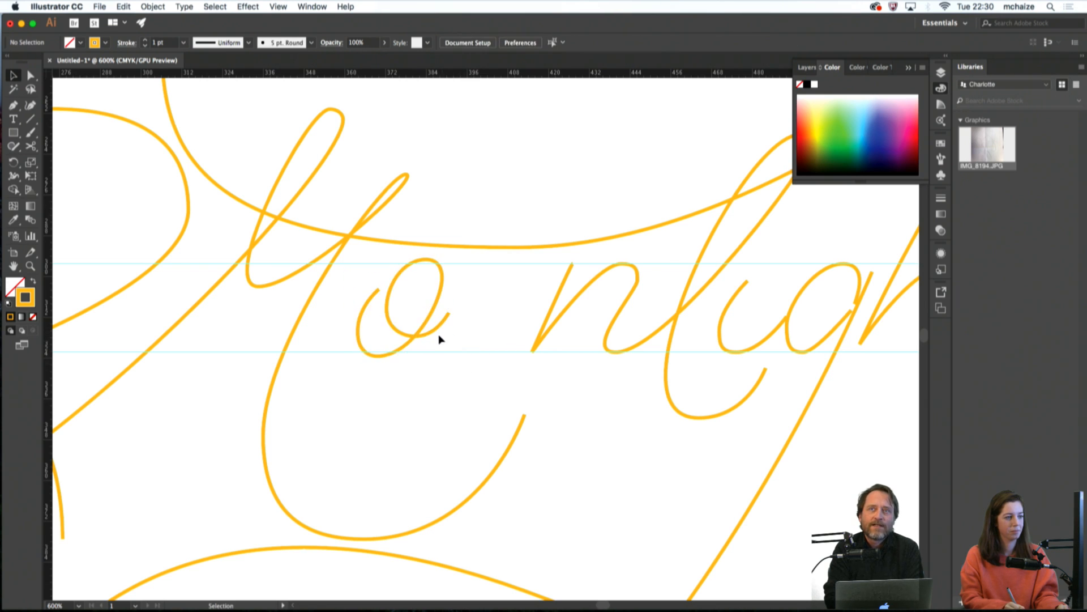
pyautogui.moveTo(436, 333)
pyautogui.mouseDown()
pyautogui.moveTo(547, 318)
pyautogui.moveTo(532, 338)
pyautogui.mouseUp()
pyautogui.click(526, 345)
# Lower the exit-stroke ends of both o's, and raise the first o's inner bottom curve so its exit meets the second o
pyautogui.press('a')
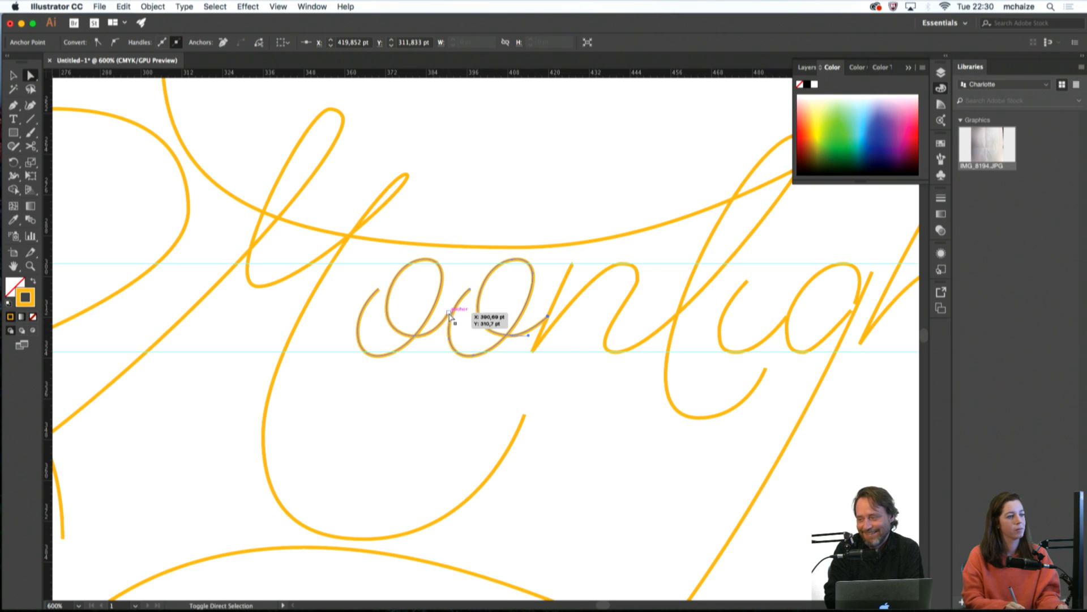
pyautogui.moveTo(449, 314); pyautogui.dragTo(449, 323)
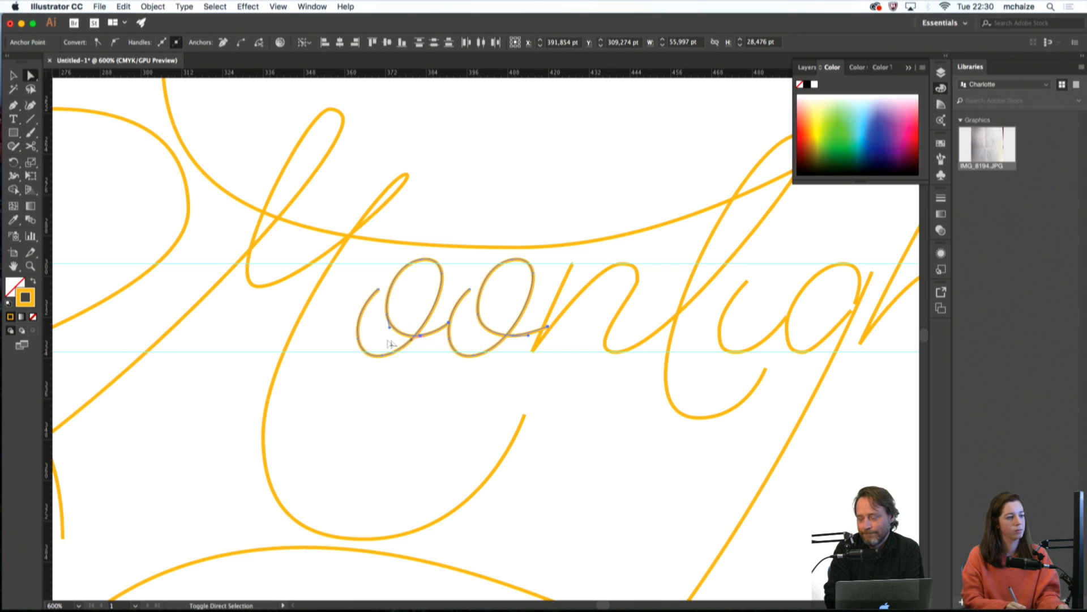
pyautogui.moveTo(390, 328); pyautogui.dragTo(451, 316)
pyautogui.click(413, 287)
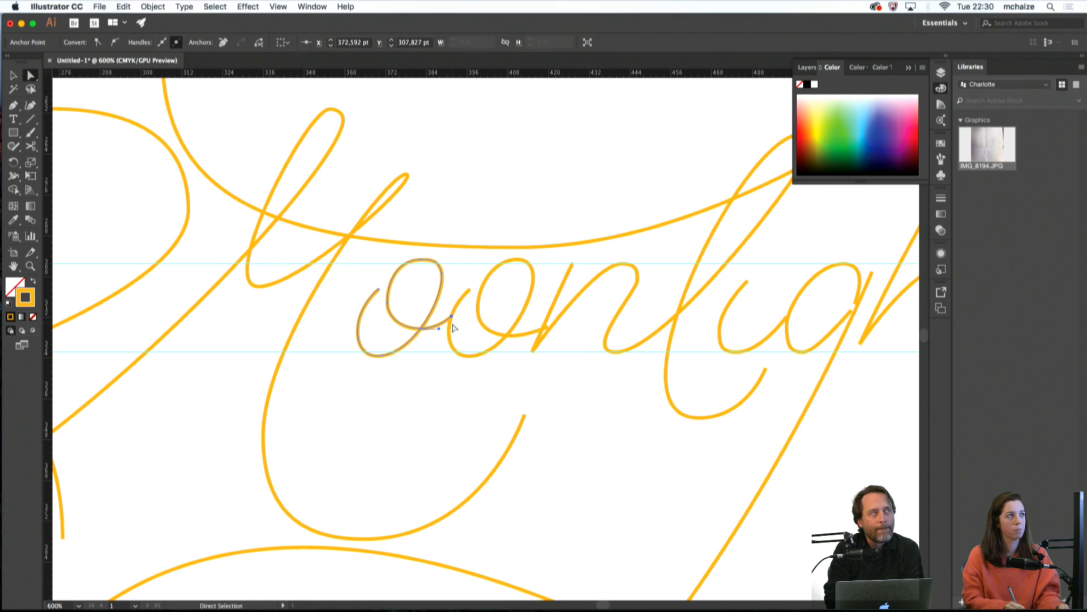
pyautogui.click(433, 349)
pyautogui.click(377, 357)
pyautogui.click(508, 366)
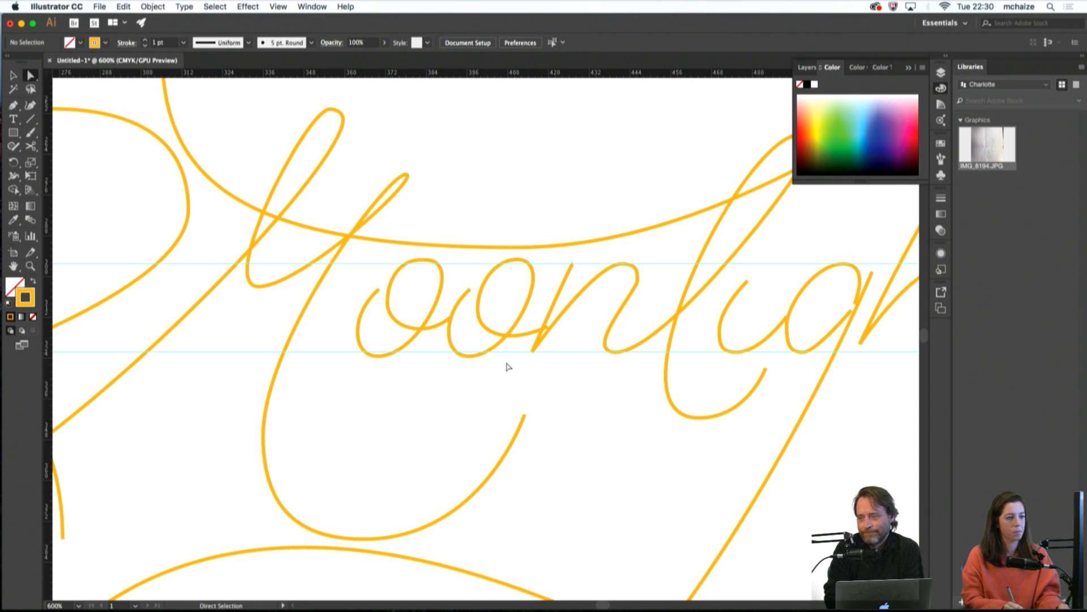
# Add an anchor at the lower left of the n's last stem and smooth its bottom turn, placing the bottom anchor at X 441.008, Y 322.333 pt
pyautogui.click(640, 291)
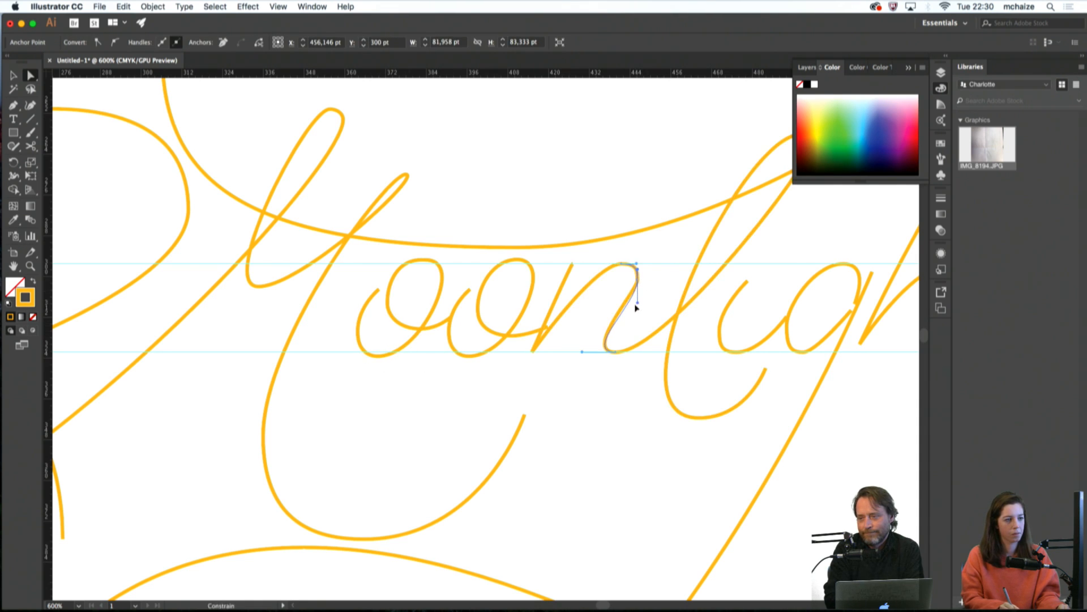
pyautogui.moveTo(635, 305); pyautogui.dragTo(636, 307)
pyautogui.click(646, 308)
pyautogui.click(606, 341)
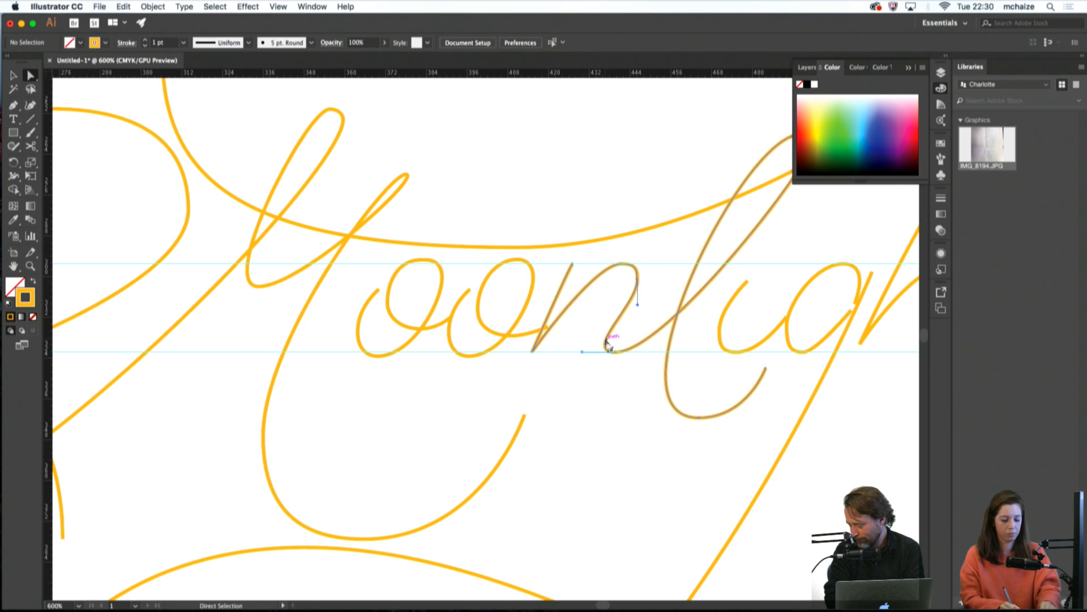
pyautogui.press('p')
pyautogui.click(606, 339)
pyautogui.press('a')
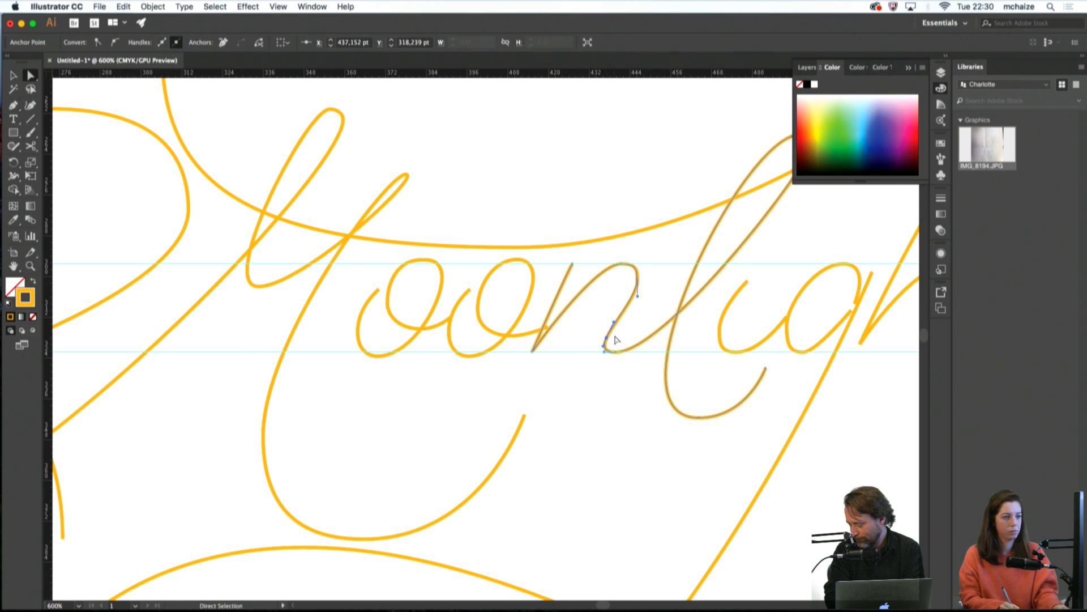
pyautogui.moveTo(614, 324); pyautogui.dragTo(613, 352)
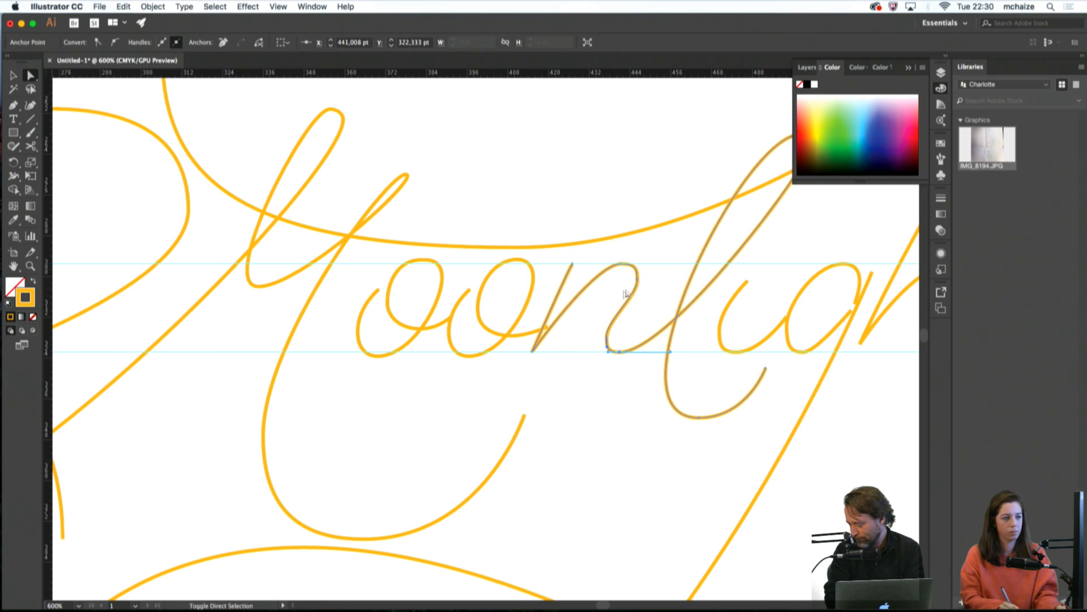
# Try pulling the right shoulder anchor of the n's arch slightly outward
pyautogui.click(625, 263)
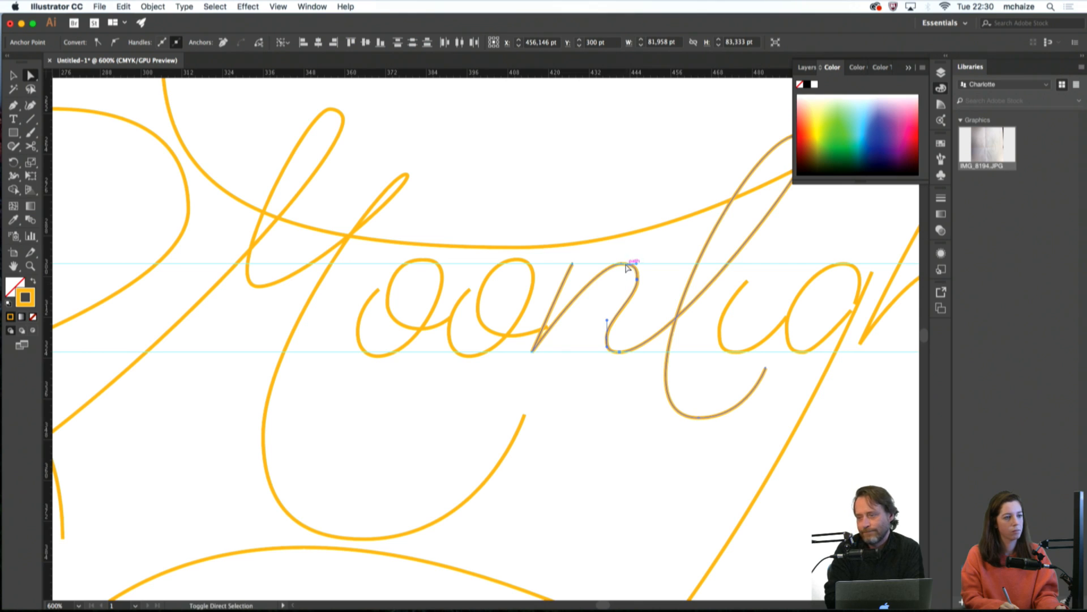
pyautogui.moveTo(637, 280); pyautogui.dragTo(643, 280)
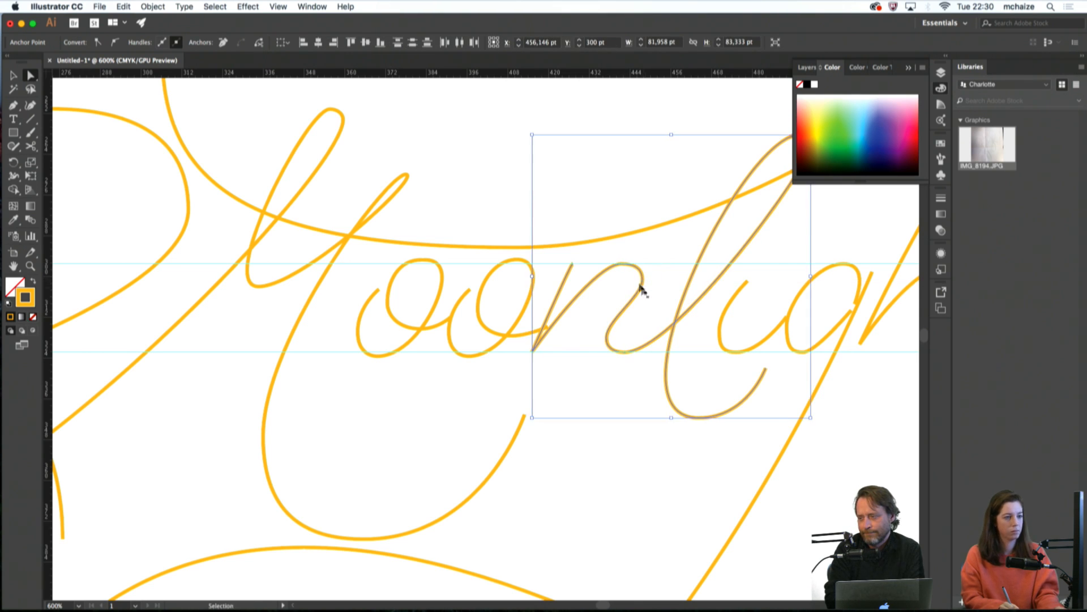
pyautogui.press('super+z')
# Lower the n's right shoulder anchor to X 446.16, Y 301.945 pt and shift the last stem's bottom turn slightly right
pyautogui.click(638, 280)
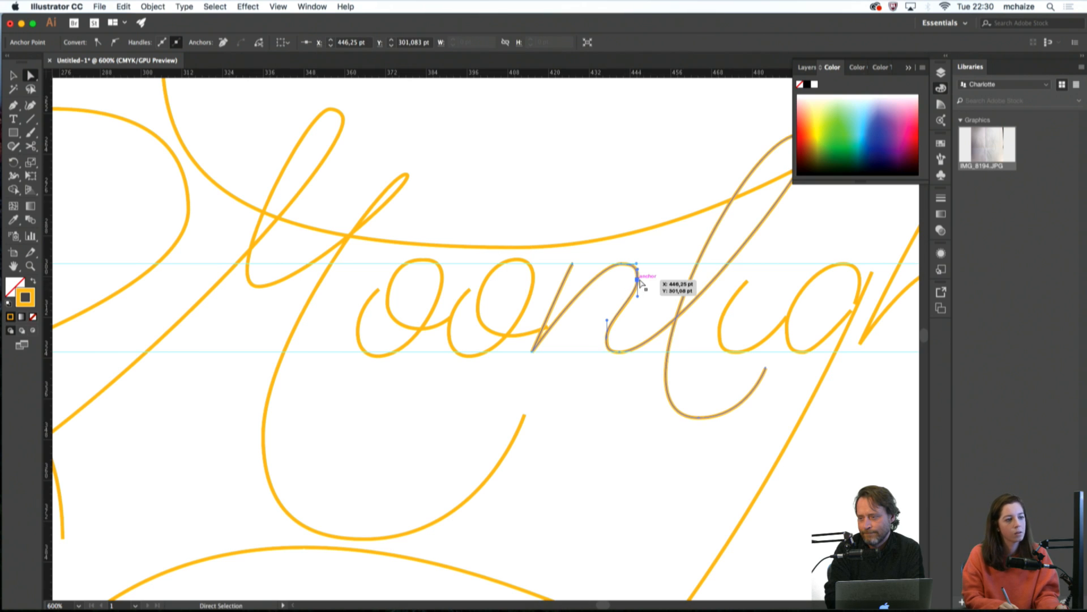
pyautogui.moveTo(638, 280); pyautogui.dragTo(638, 302)
pyautogui.keyDown('shift'); pyautogui.click(607, 338); pyautogui.keyUp('shift')
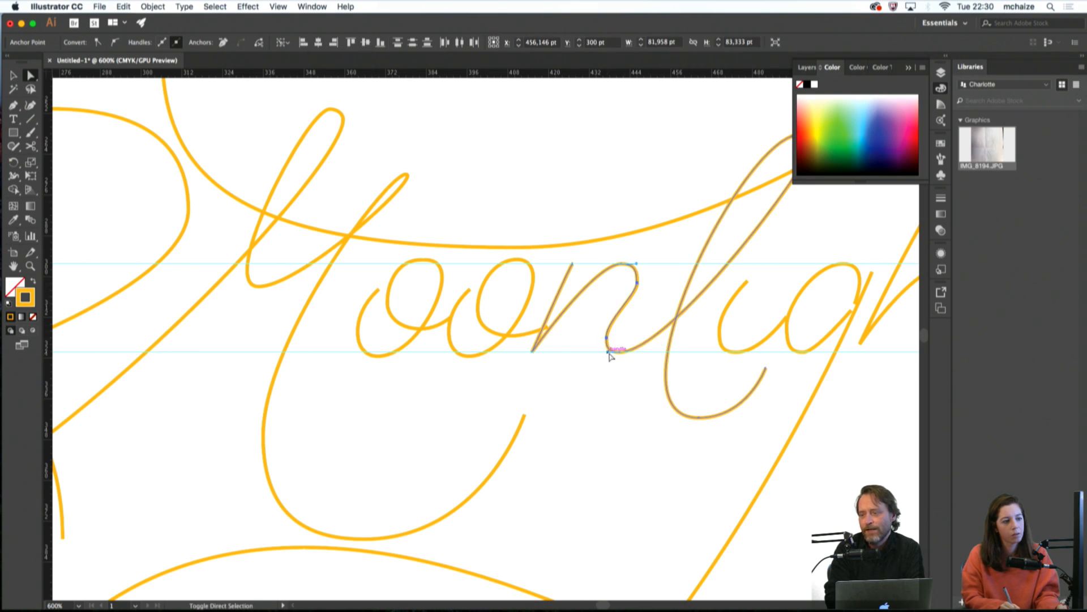
pyautogui.click(607, 344)
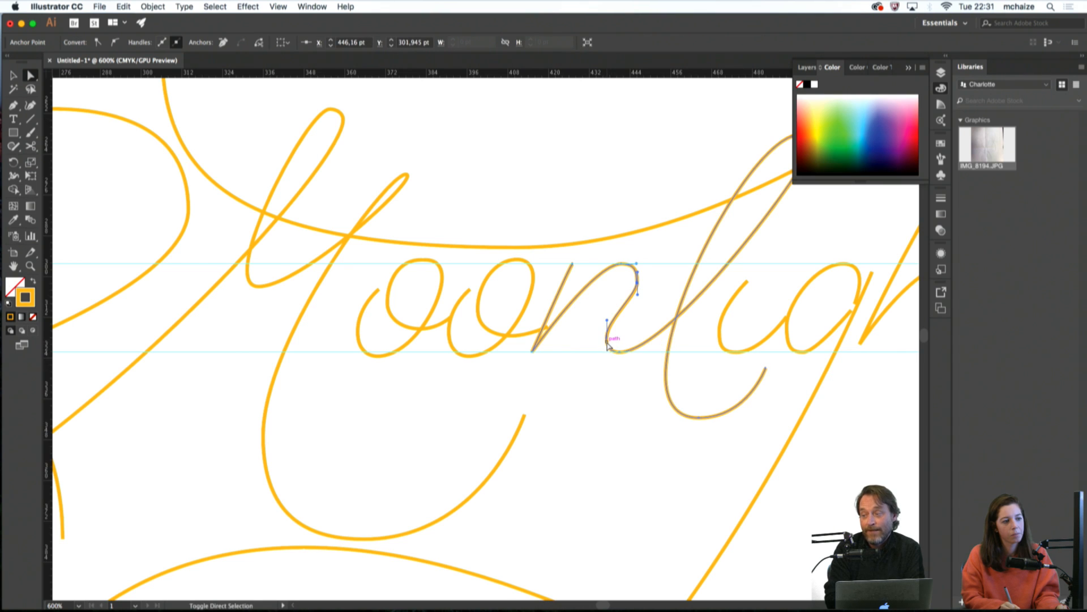
pyautogui.moveTo(612, 342); pyautogui.dragTo(668, 352)
pyautogui.press('super+z')
pyautogui.click(638, 283)
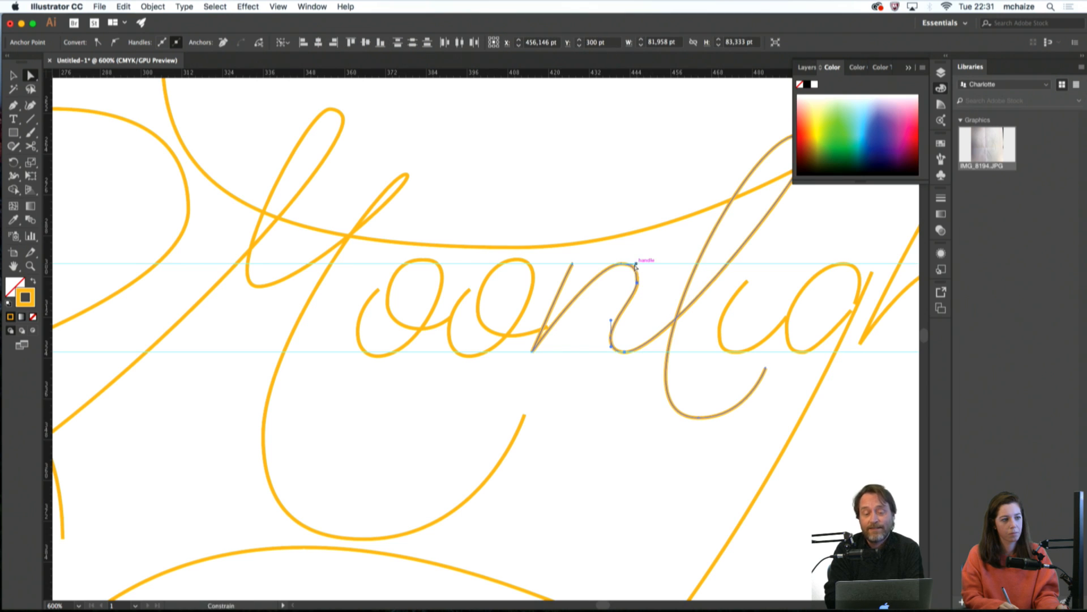
# Shorten the handle at the top of the n's arch, fine-tune the right shoulder anchor, and deselect the path
pyautogui.moveTo(636, 264); pyautogui.dragTo(634, 264)
pyautogui.keyDown('shift'); pyautogui.click(638, 283); pyautogui.keyUp('shift')
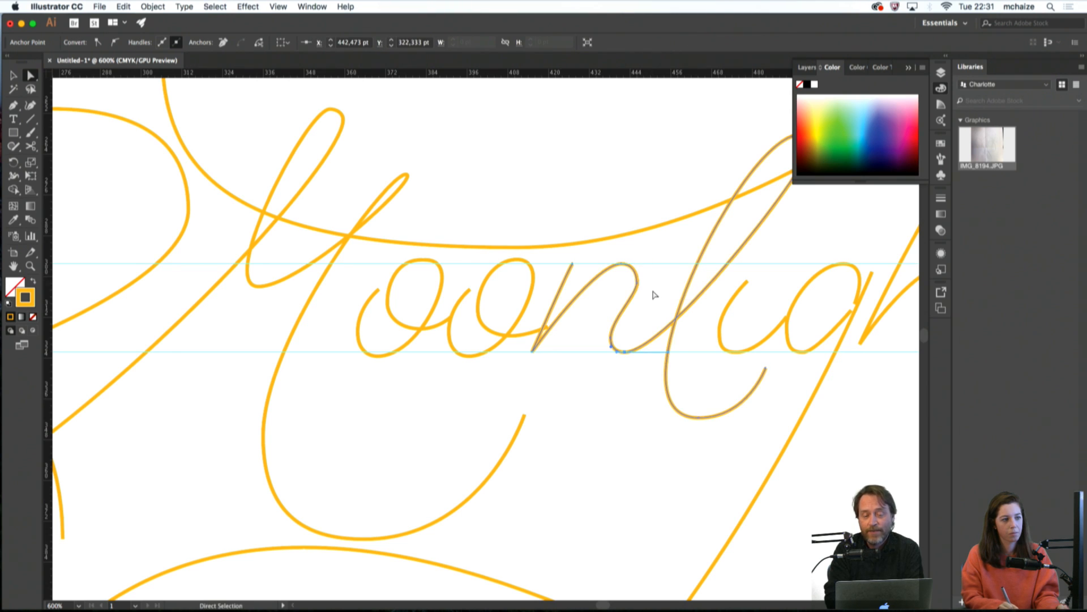
pyautogui.click(654, 295)
pyautogui.click(638, 283)
pyautogui.moveTo(639, 282); pyautogui.dragTo(636, 276)
pyautogui.click(641, 315)
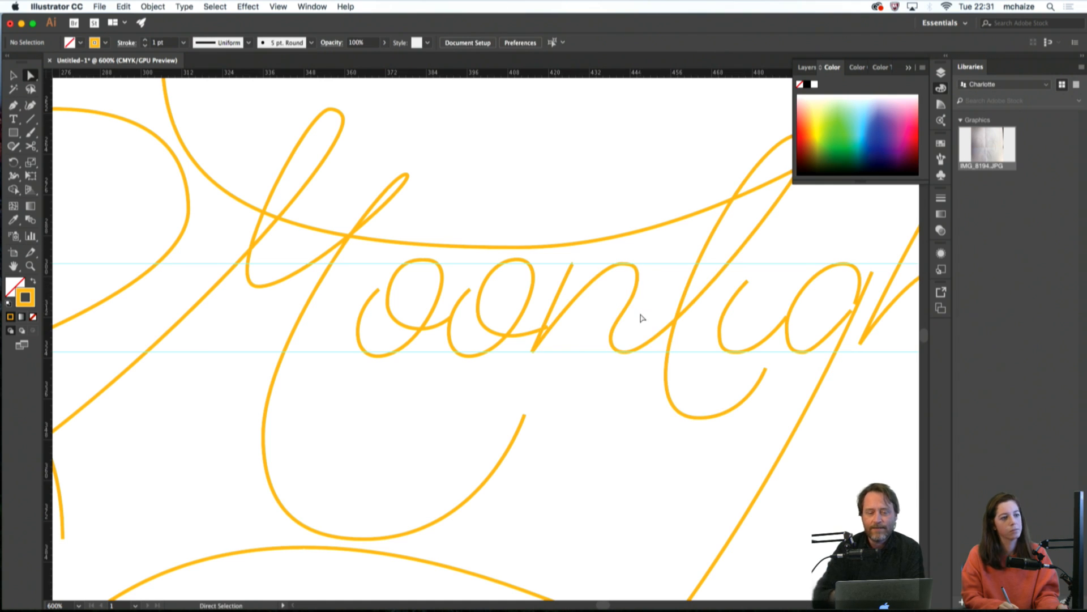
# Delete the second o's exit segment and the n's opening stem segment
pyautogui.click(573, 265)
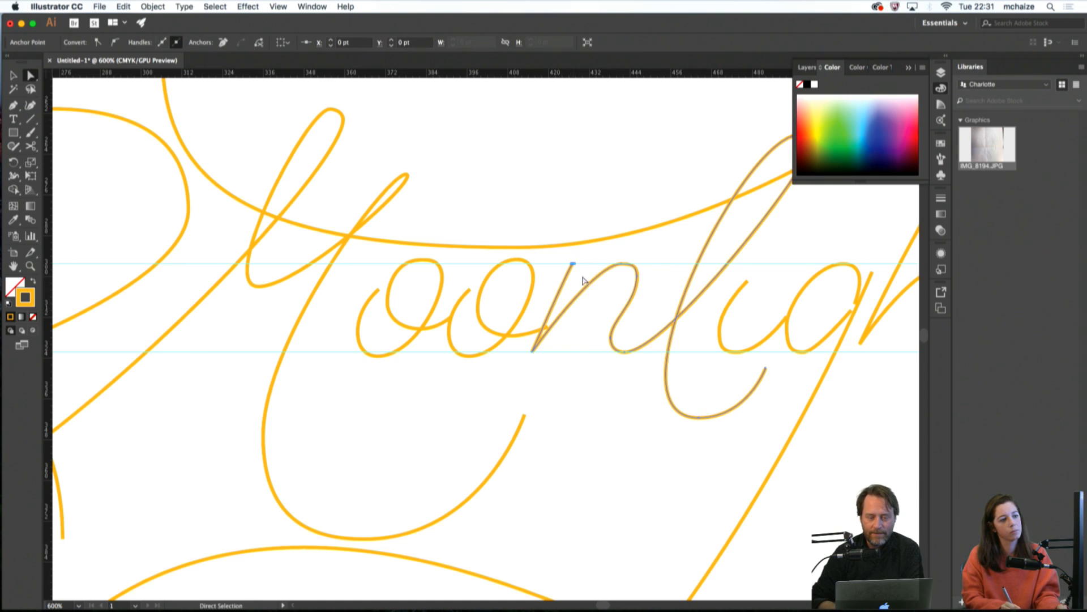
pyautogui.click(554, 324)
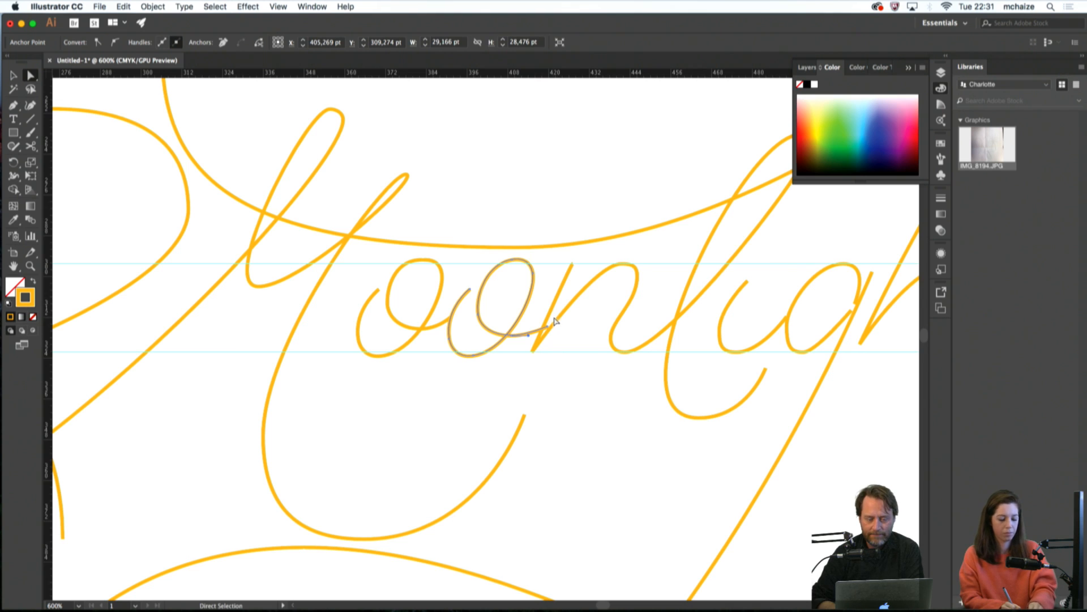
pyautogui.click(553, 329)
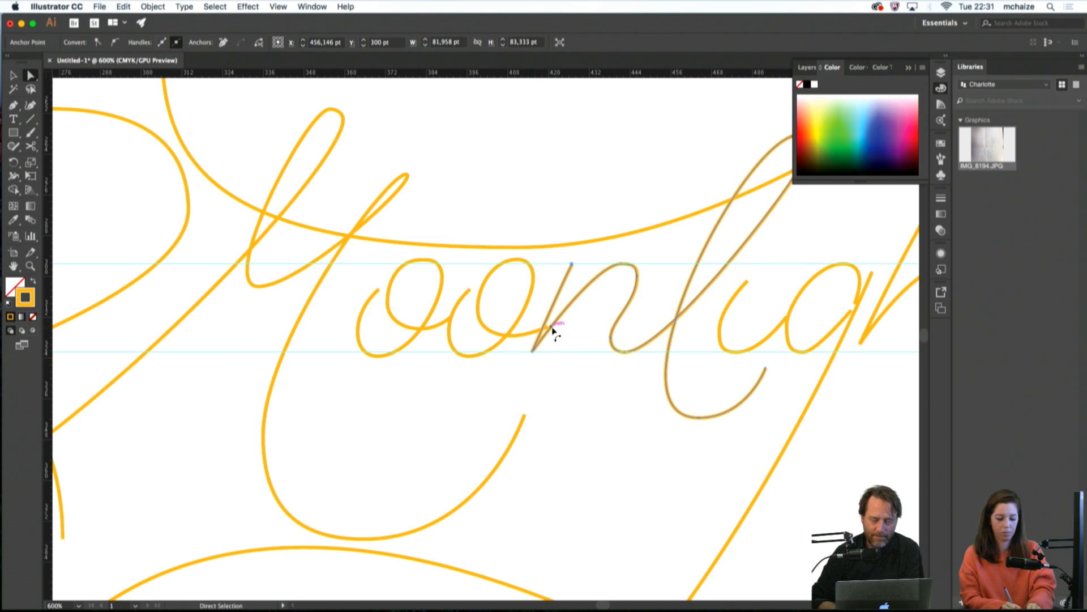
pyautogui.click(553, 329)
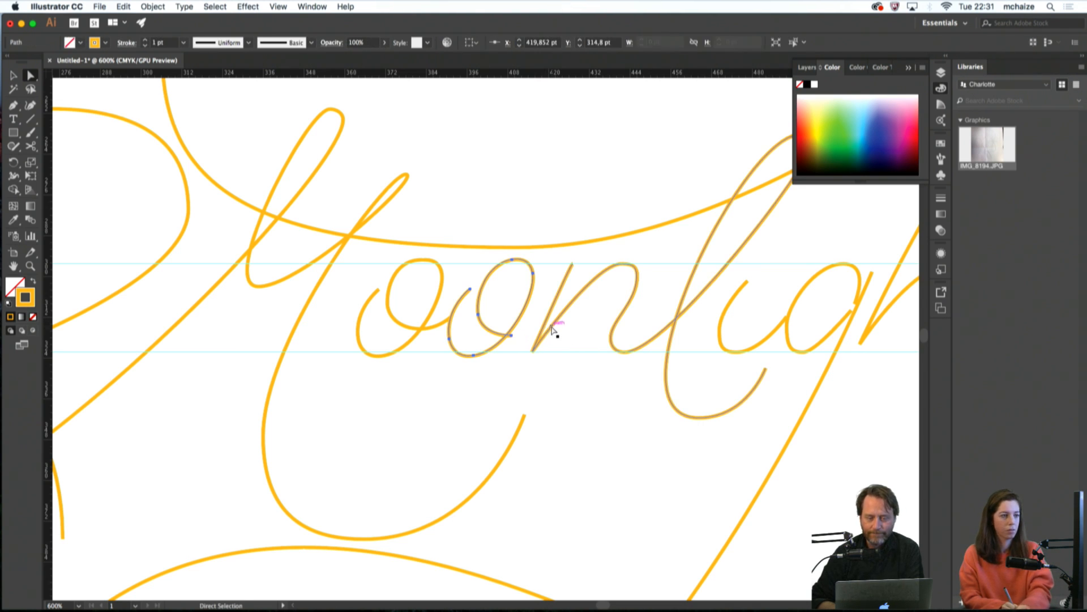
pyautogui.click(576, 266)
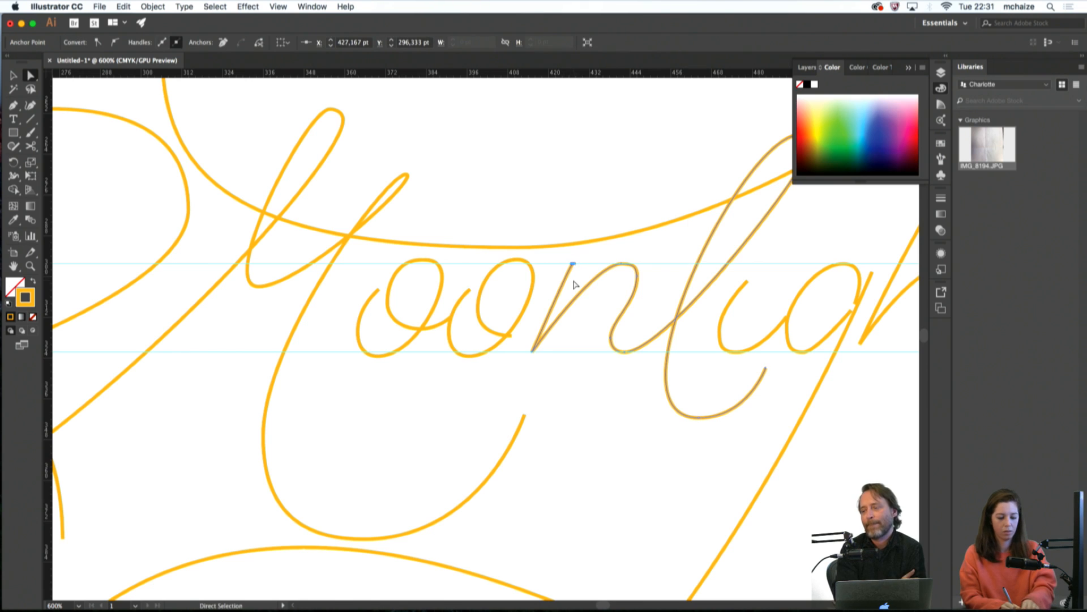
# Continue the second o's path with the Pen tool through a joined n, from the upper guide to a baseline corner, over the arch and into the bottom turn
pyautogui.press('p')
pyautogui.click(513, 335)
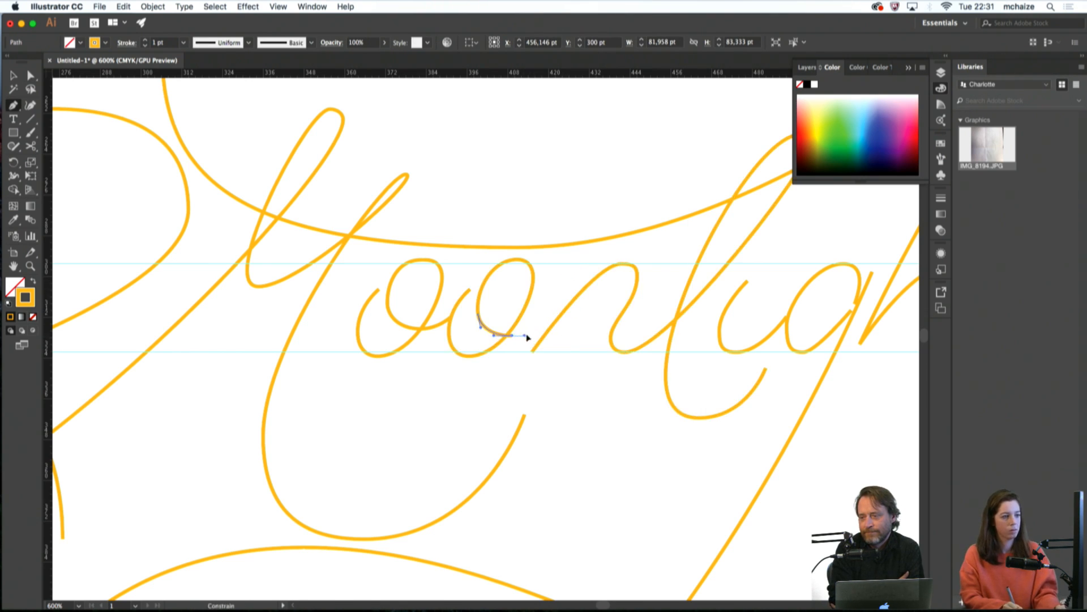
pyautogui.moveTo(575, 264); pyautogui.dragTo(556, 263)
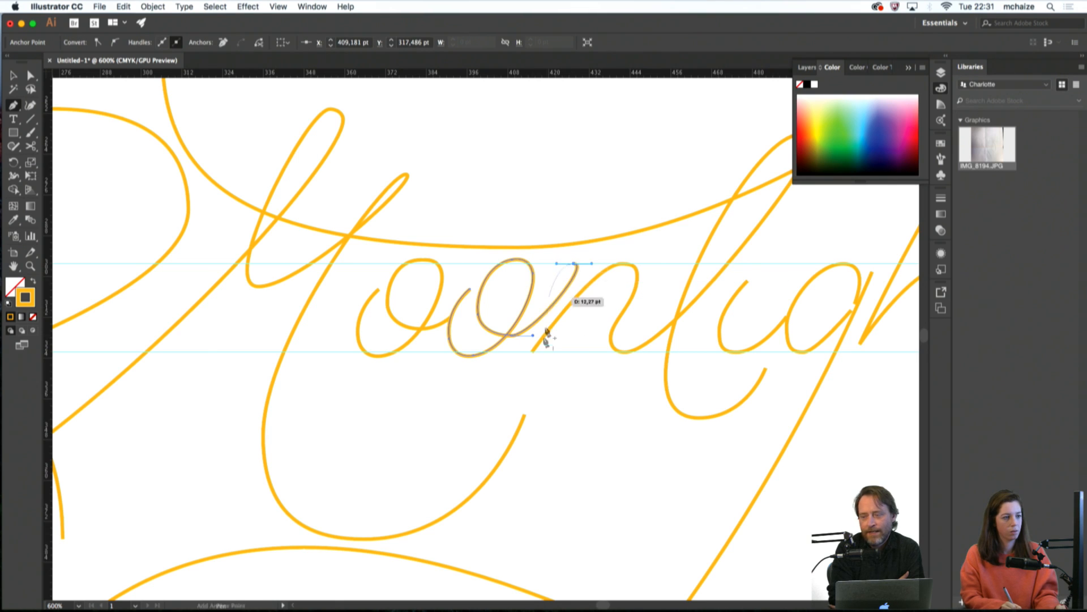
pyautogui.click(529, 355)
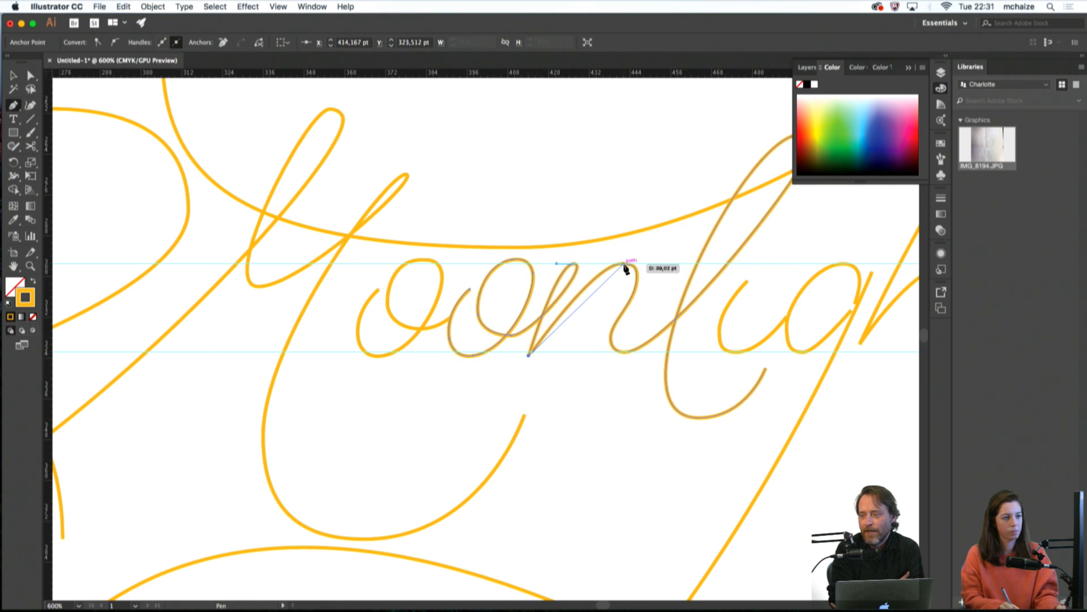
pyautogui.moveTo(622, 264); pyautogui.dragTo(640, 269)
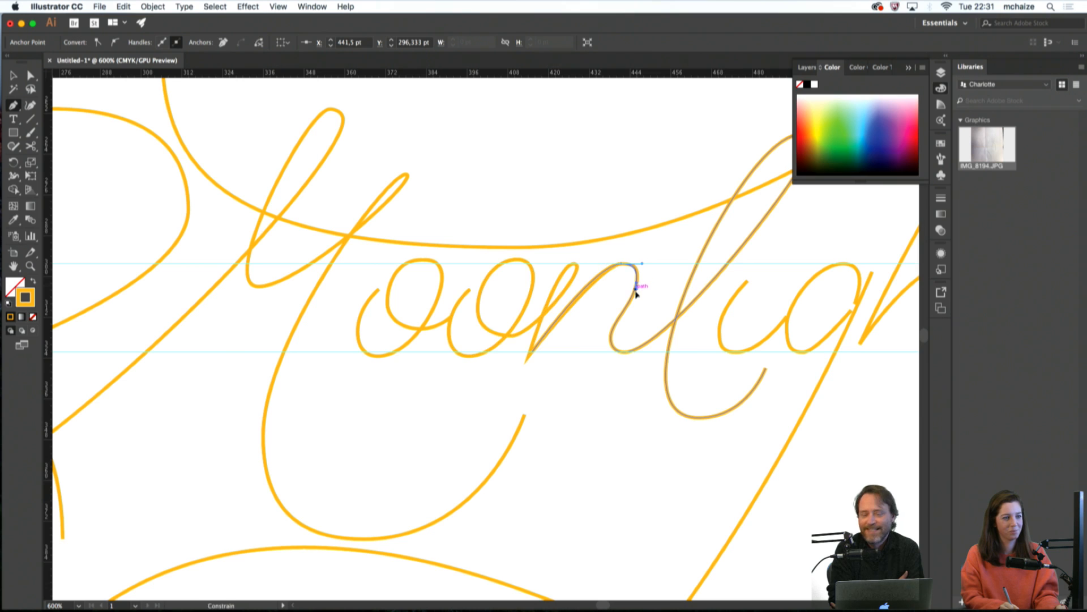
pyautogui.click(636, 296)
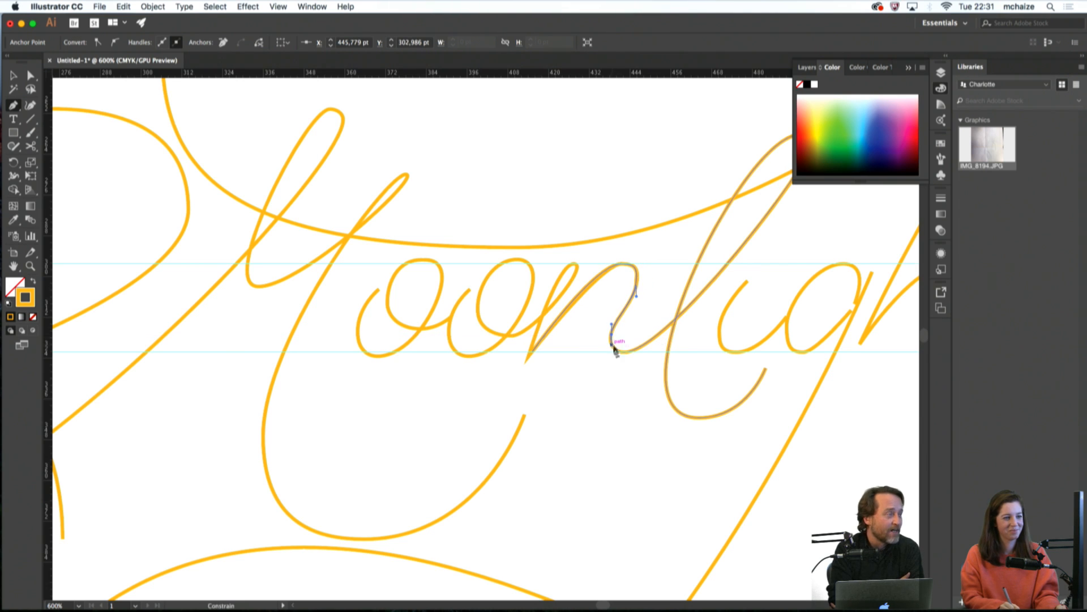
pyautogui.moveTo(625, 355); pyautogui.dragTo(637, 355)
# Lengthen the left handle at the top of the redrawn n's arch, adjust its baseline corner, and deselect the path
pyautogui.press('a')
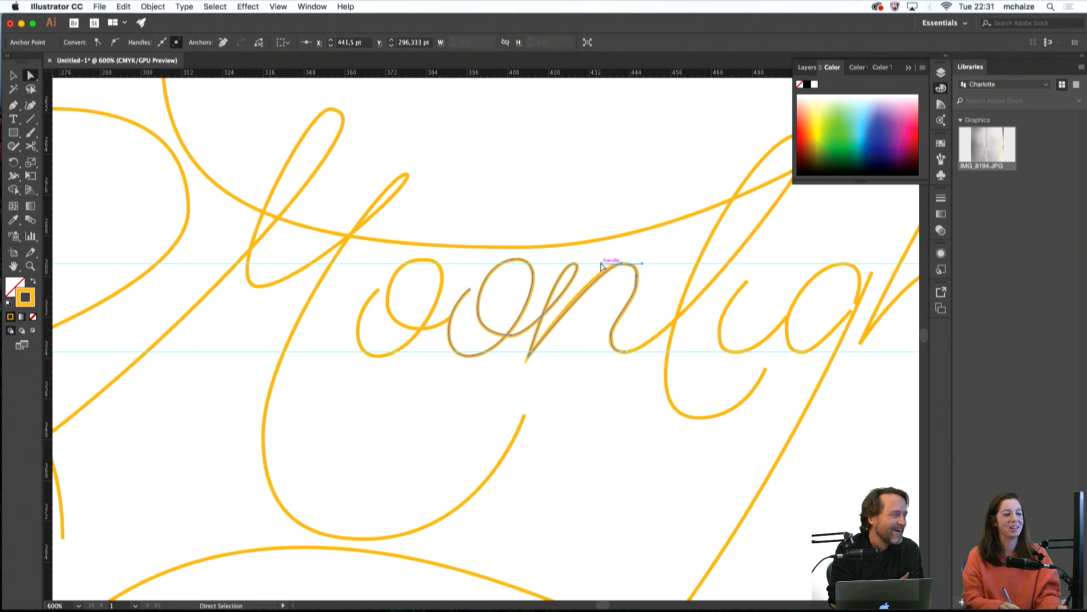
pyautogui.moveTo(601, 265); pyautogui.dragTo(595, 264)
pyautogui.click(597, 321)
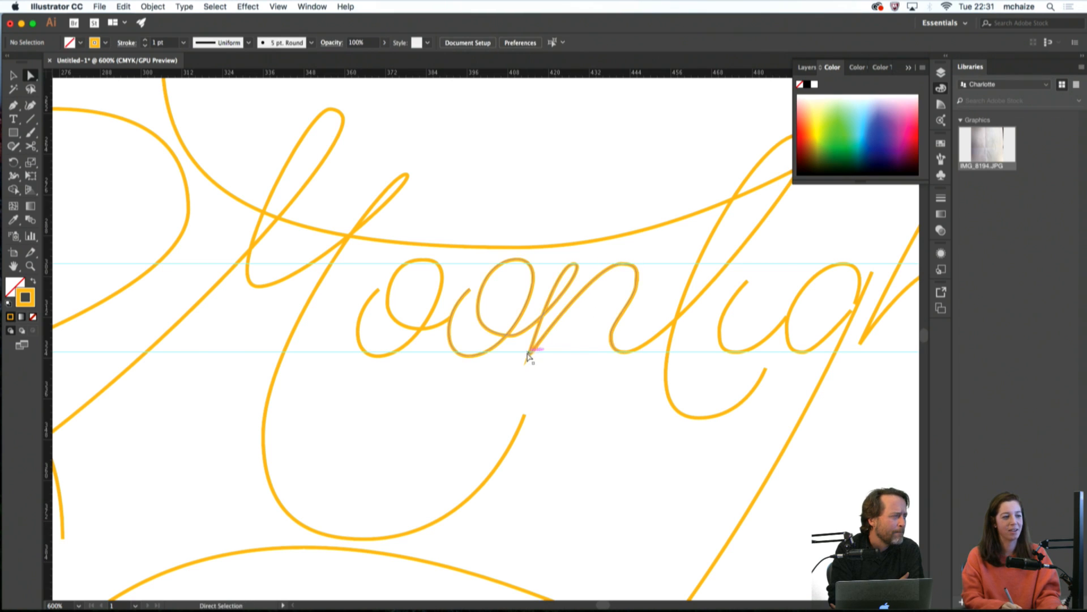
pyautogui.moveTo(529, 355); pyautogui.dragTo(531, 352)
pyautogui.click(579, 368)
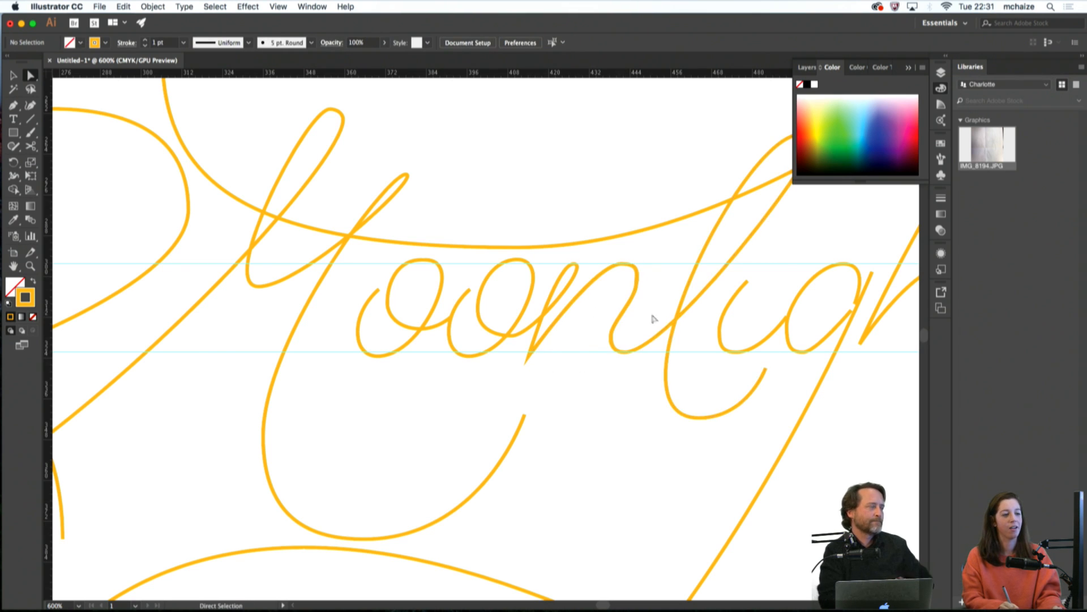
# Start saving the document, and try moving the old n-and-l path down away from the redrawn n
pyautogui.press('super+s')
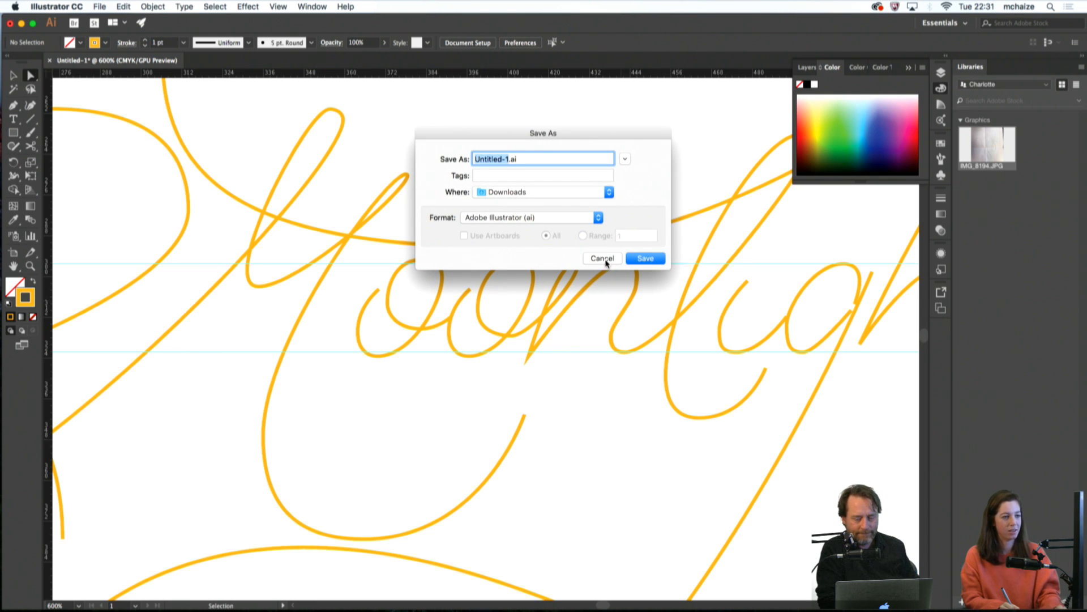
pyautogui.click(602, 258)
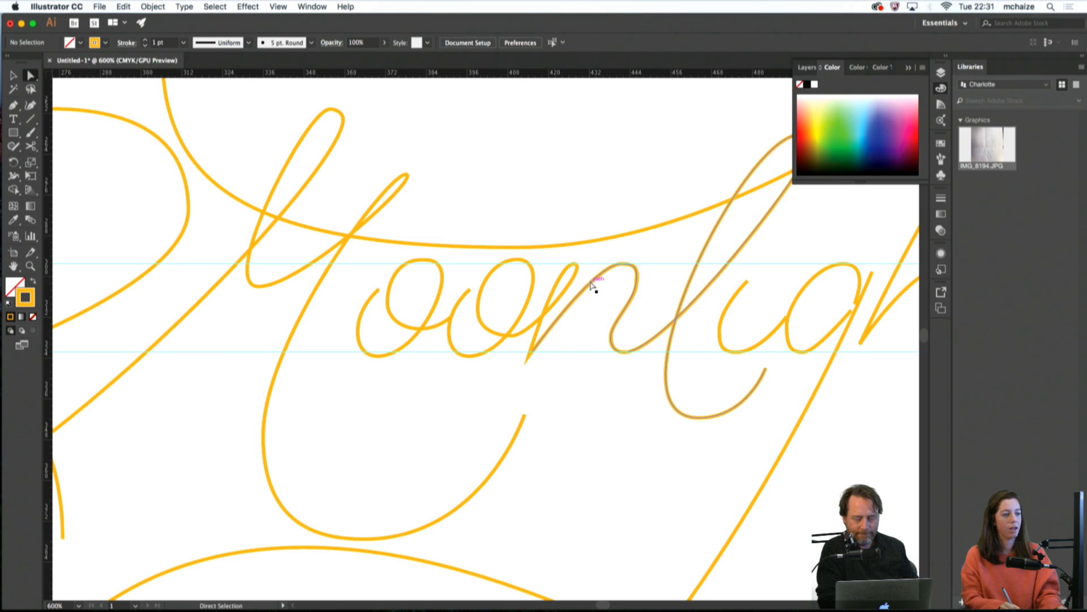
pyautogui.moveTo(580, 300); pyautogui.dragTo(596, 381)
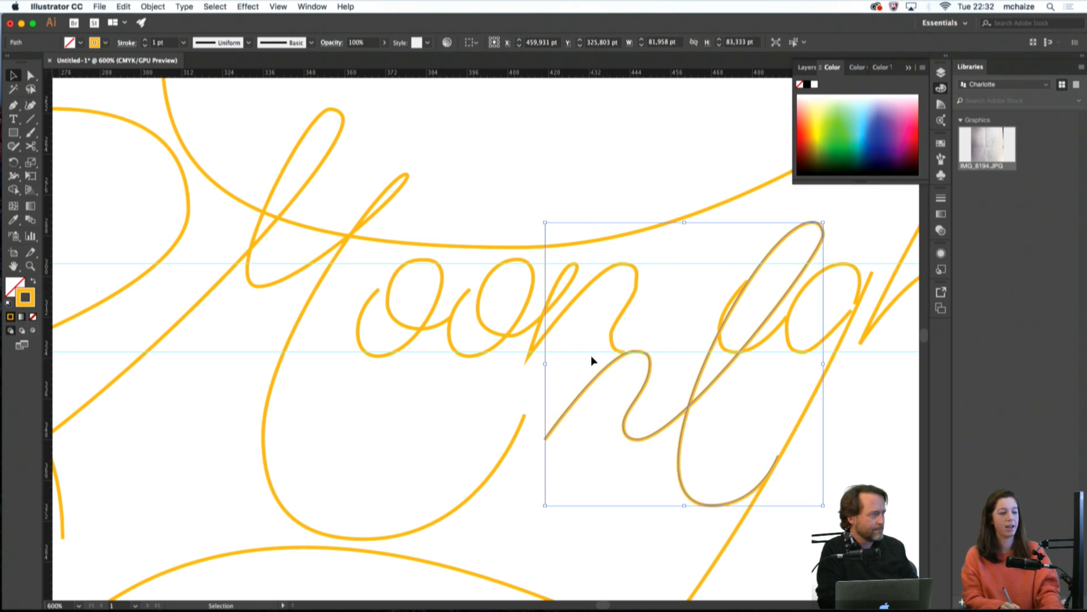
pyautogui.press('super+z')
pyautogui.click(603, 385)
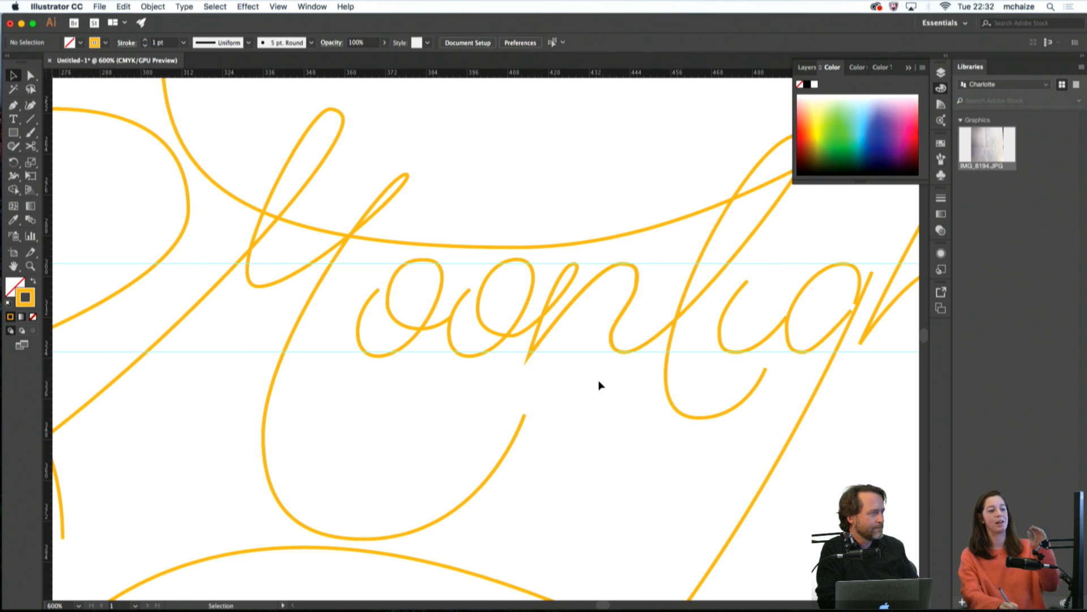
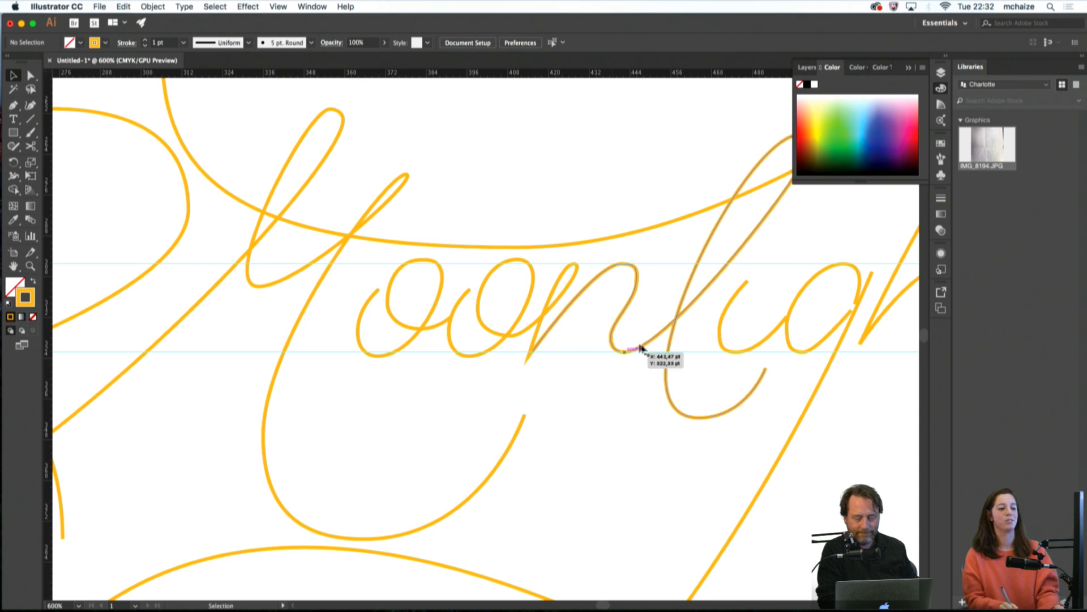
# Undo the joined-n redraw until the original n-and-l path is separate from the second o again, and deselect
pyautogui.click(548, 312)
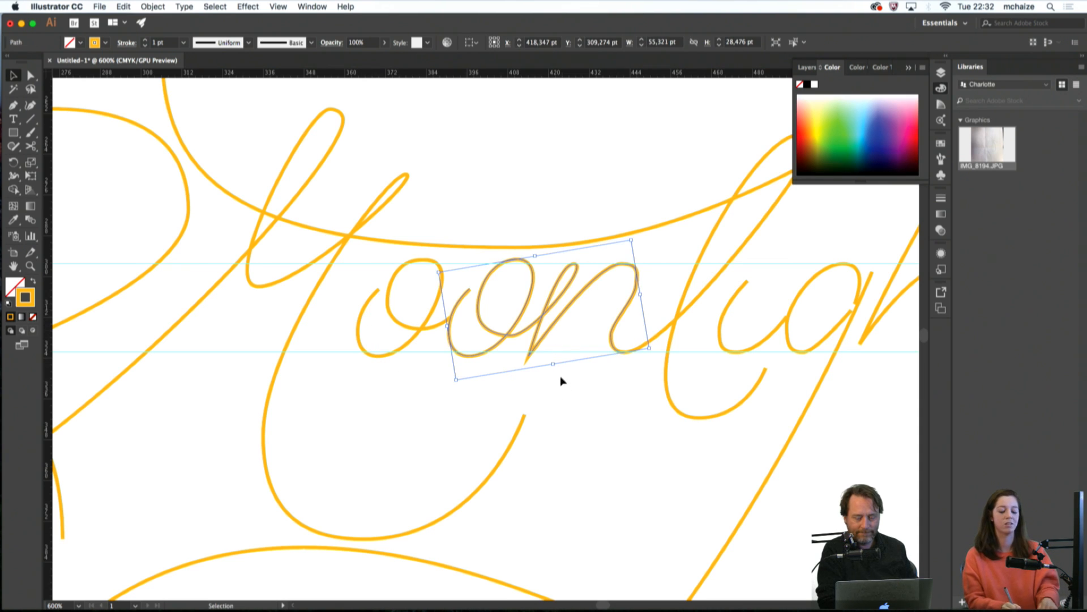
pyautogui.click(559, 369)
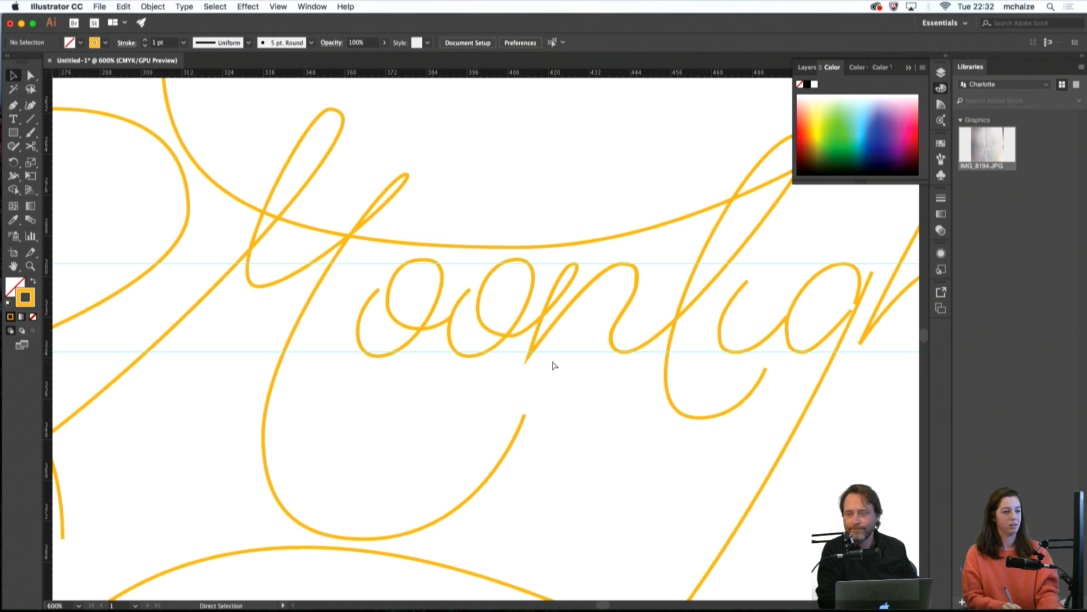
pyautogui.click(554, 363)
pyautogui.press('super+z')
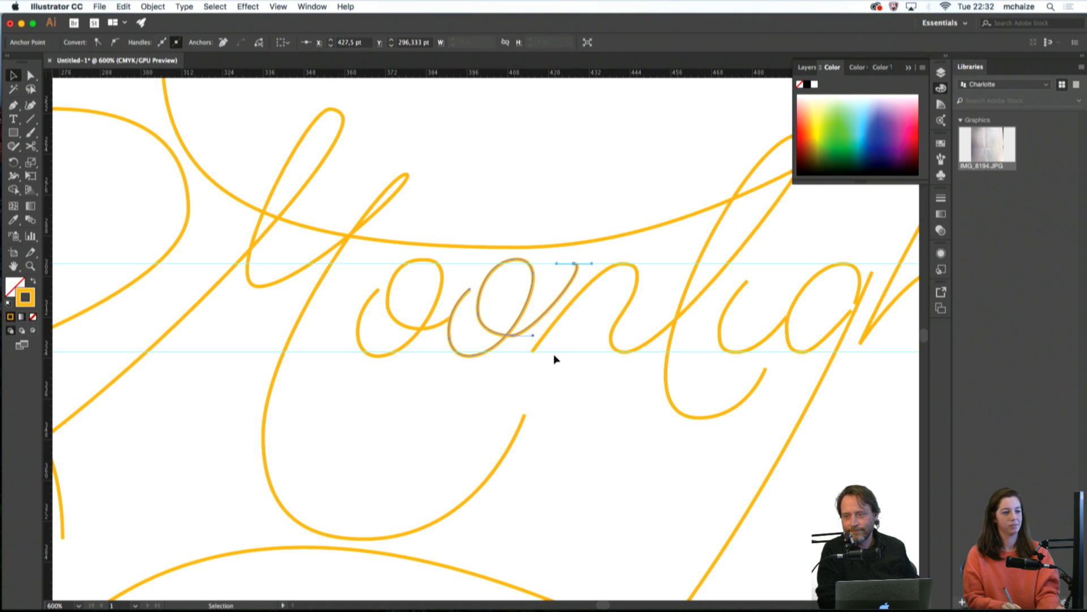
pyautogui.press('super+z')
pyautogui.press('super+z')
pyautogui.press('super+z')
pyautogui.press('super+z')
pyautogui.press('super+z')
pyautogui.press('super+z')
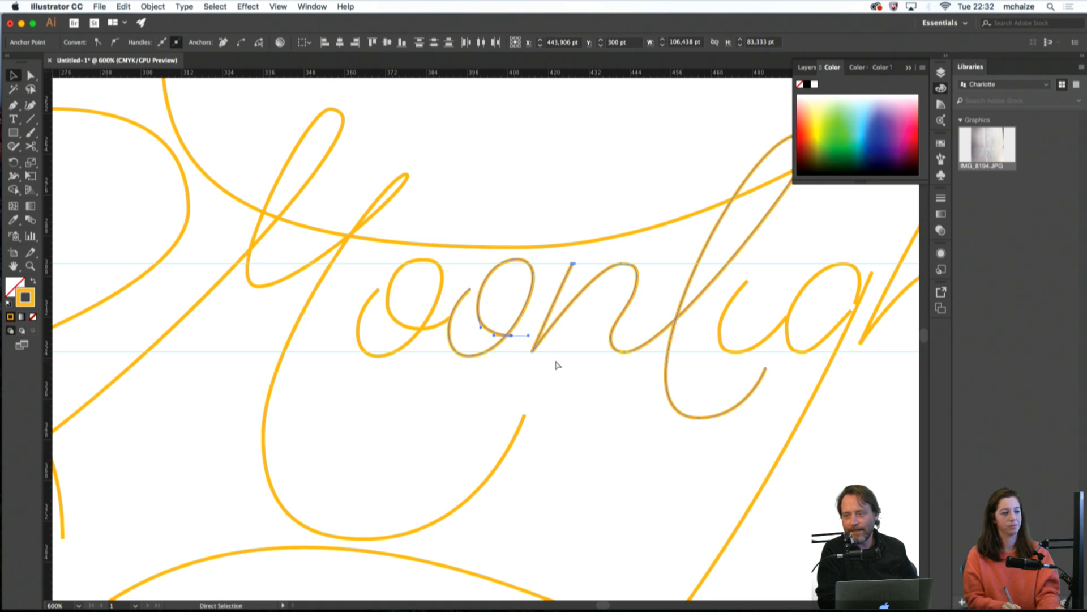
pyautogui.press('super+z')
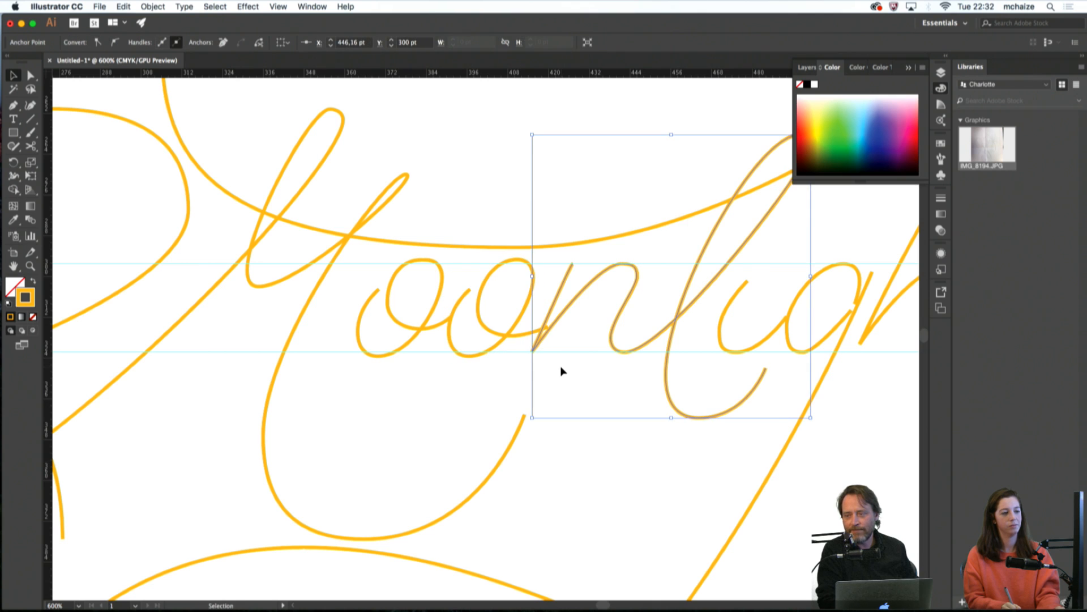
pyautogui.click(562, 368)
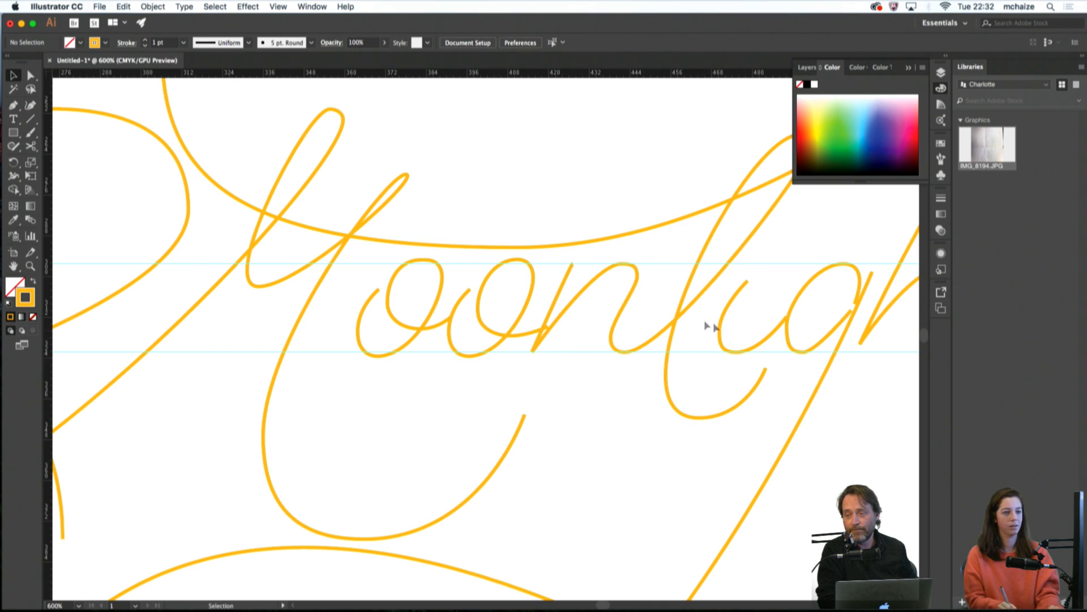
# Raise the end of the second o's exit stroke to meet the n's opening stem, adjusting its bottom anchor
pyautogui.hscroll(3, 704, 323)
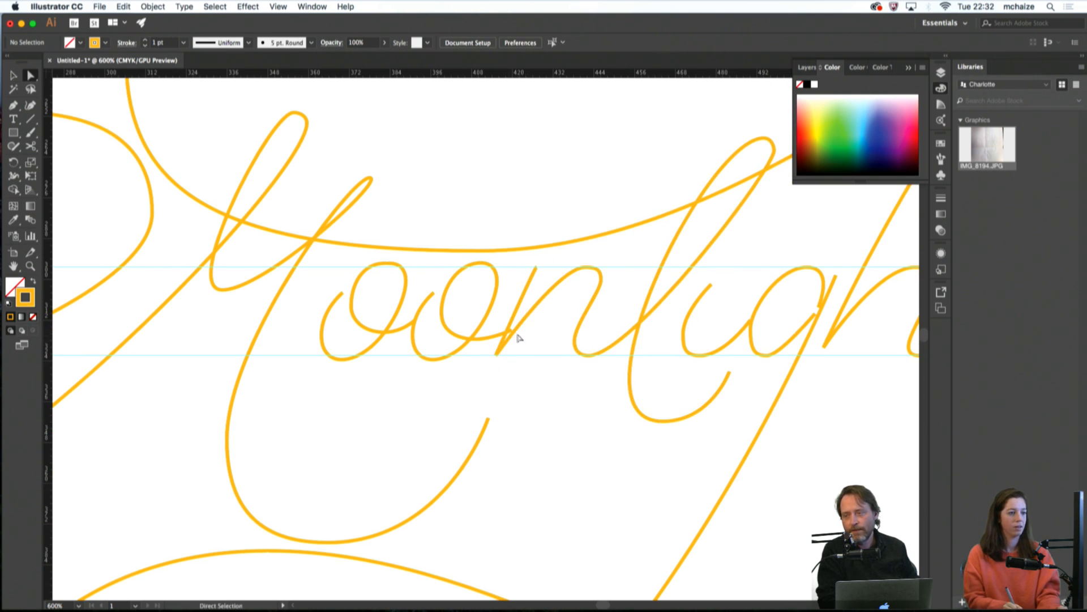
pyautogui.moveTo(512, 331)
pyautogui.mouseDown()
pyautogui.moveTo(515, 311)
pyautogui.moveTo(475, 338)
pyautogui.moveTo(441, 311)
pyautogui.moveTo(442, 327)
pyautogui.moveTo(470, 336)
pyautogui.mouseUp()
pyautogui.click(477, 336)
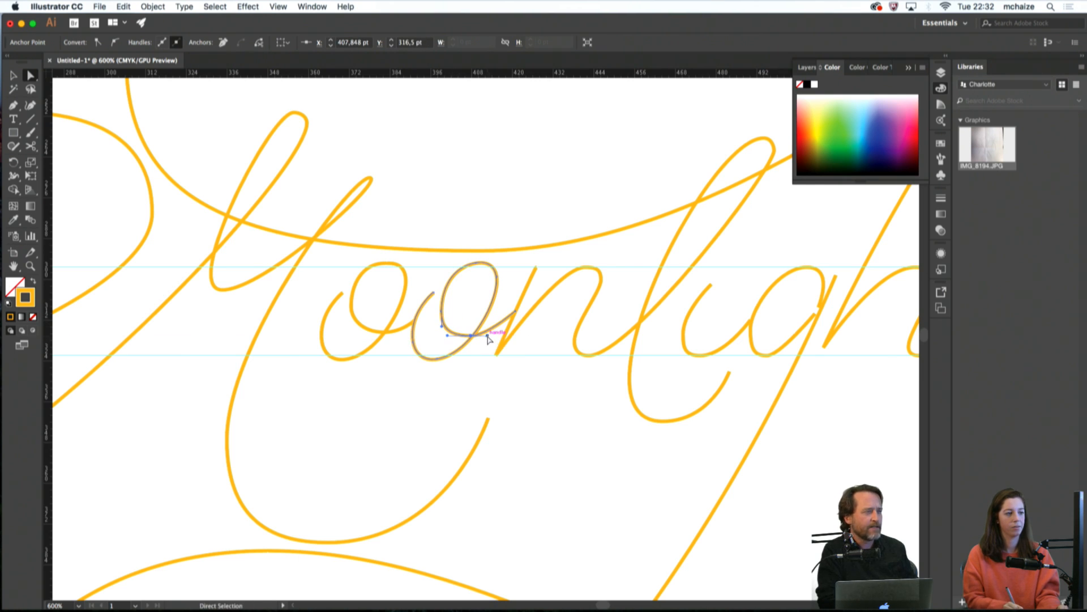
pyautogui.press('super+minus')
pyautogui.press('super+minus')
pyautogui.press('super+minus')
pyautogui.press('super+minus')
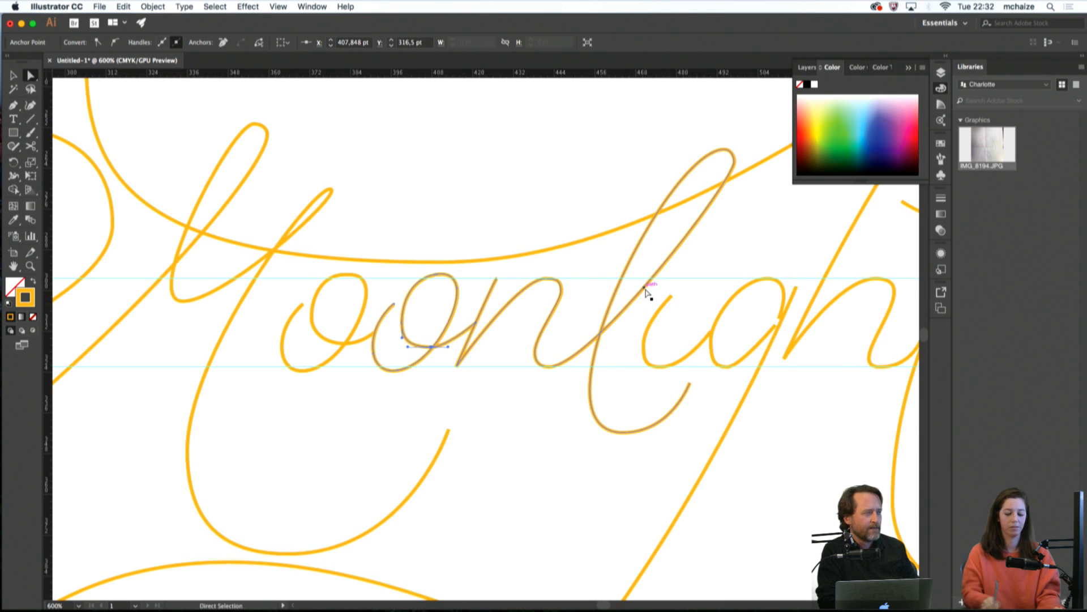
pyautogui.press('super+minus')
pyautogui.moveTo(617, 415); pyautogui.dragTo(609, 392)
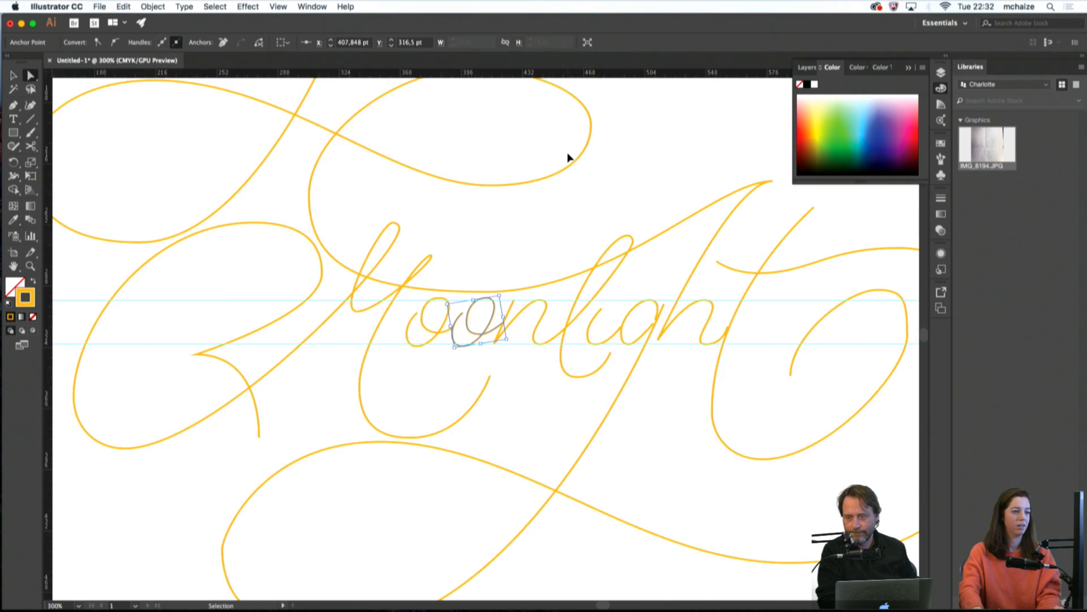
# Adjust the vertical handles of the anchor on the right side of the l's top loop, lengthening the lower one
pyautogui.press('super+plus')
pyautogui.press('super+plus')
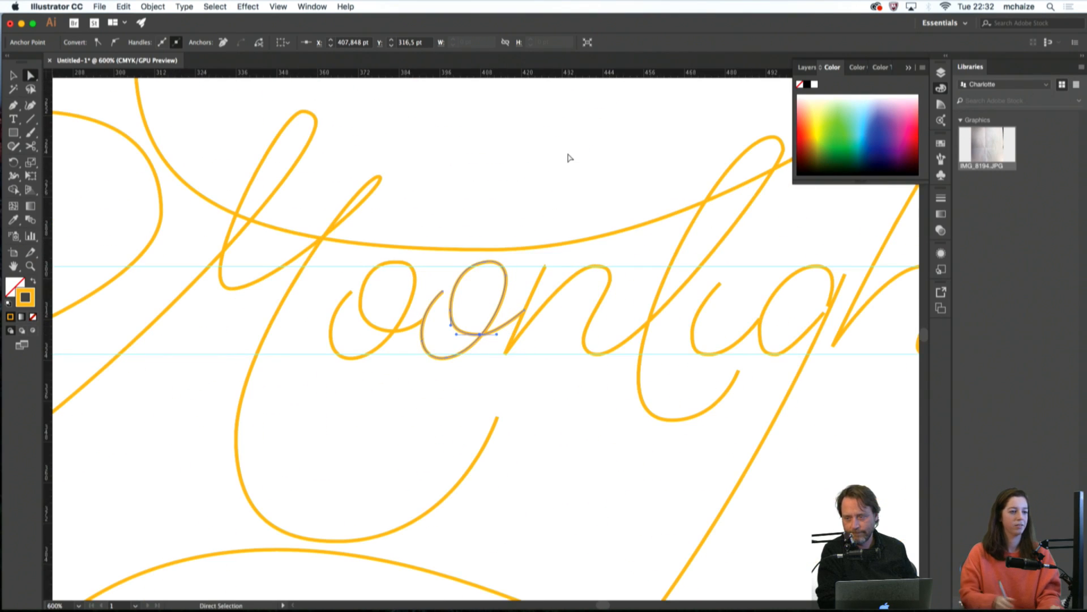
pyautogui.hscroll(2, 493, 435)
pyautogui.moveTo(493, 434); pyautogui.dragTo(448, 444)
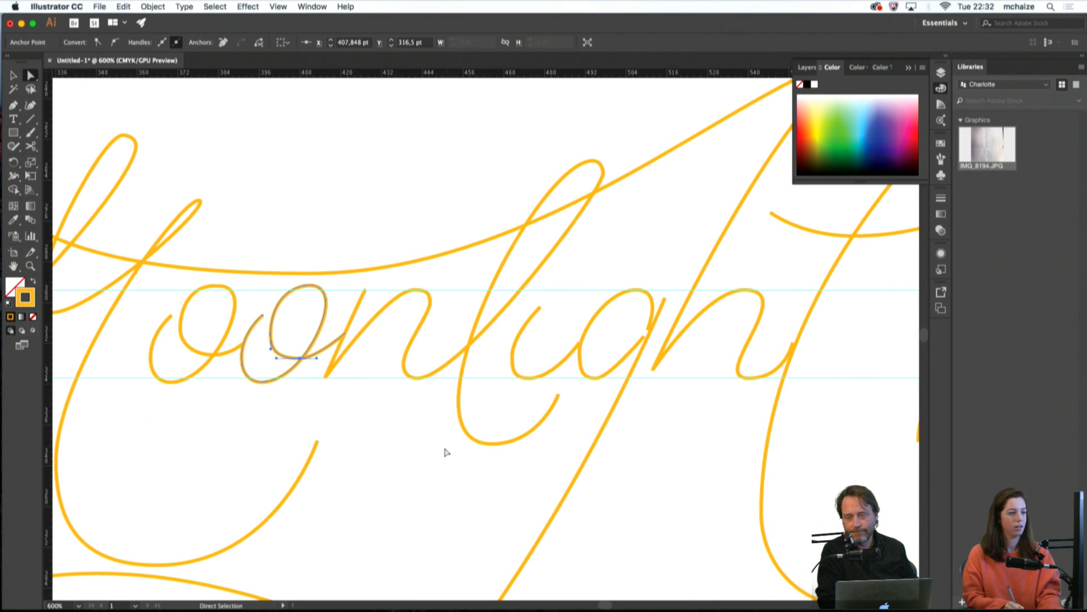
pyautogui.click(447, 452)
pyautogui.click(604, 170)
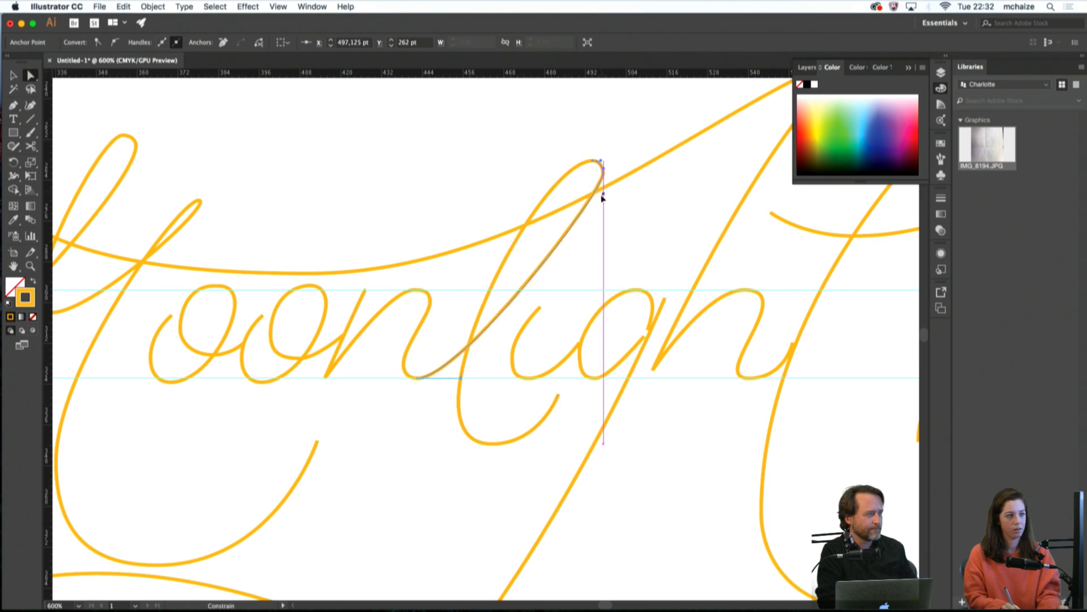
pyautogui.click(602, 217)
pyautogui.press('super+equal')
pyautogui.press('super+equal')
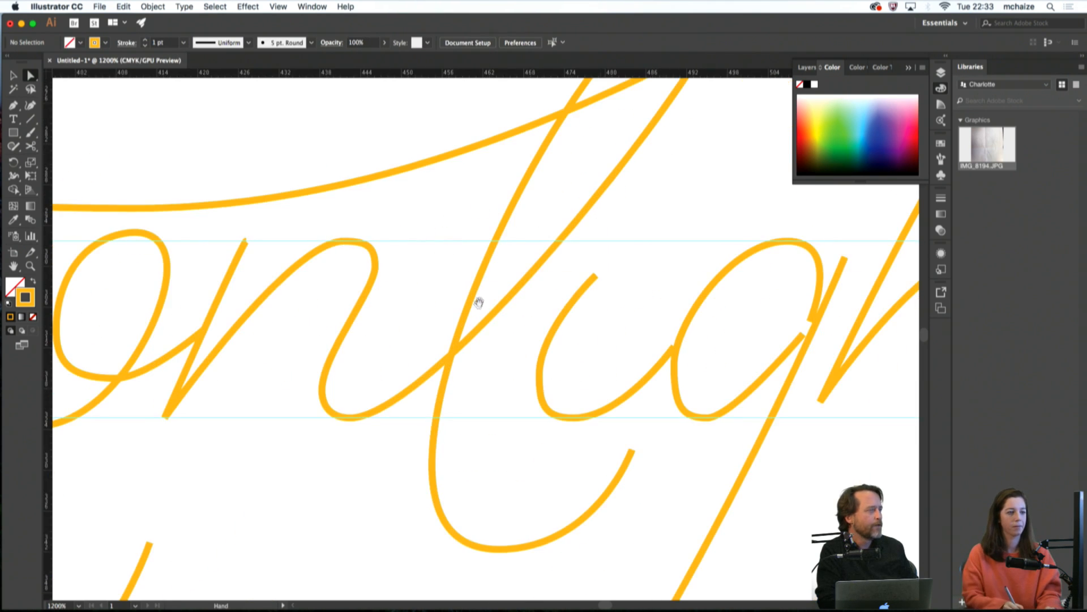
pyautogui.moveTo(479, 302); pyautogui.dragTo(435, 401)
pyautogui.click(568, 244)
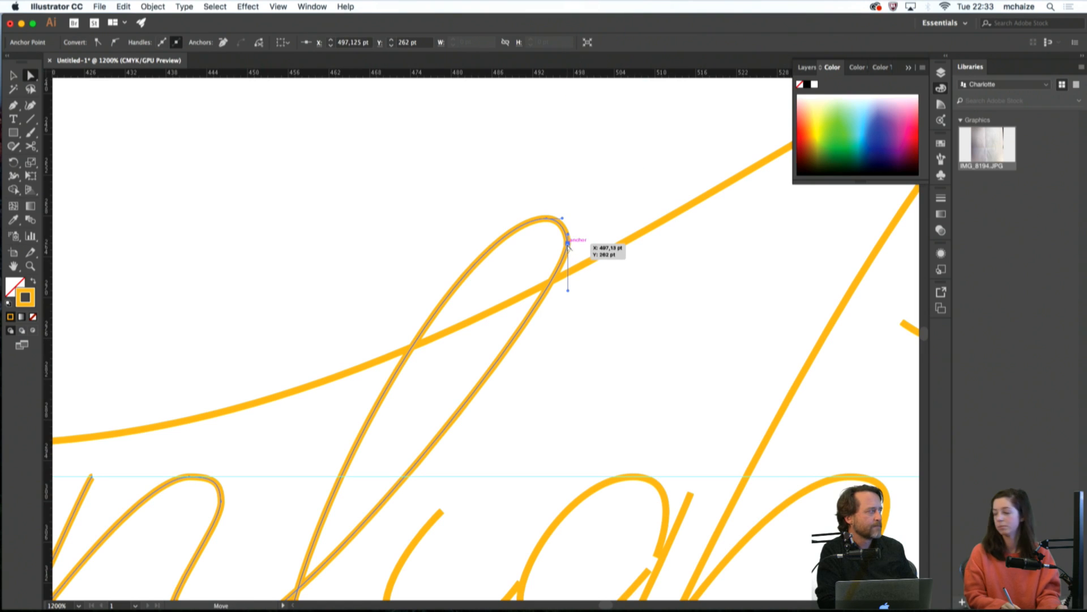
pyautogui.moveTo(568, 245)
pyautogui.mouseDown()
pyautogui.moveTo(569, 256)
pyautogui.moveTo(568, 226)
pyautogui.mouseUp()
pyautogui.moveTo(568, 292); pyautogui.dragTo(568, 306)
pyautogui.click(578, 321)
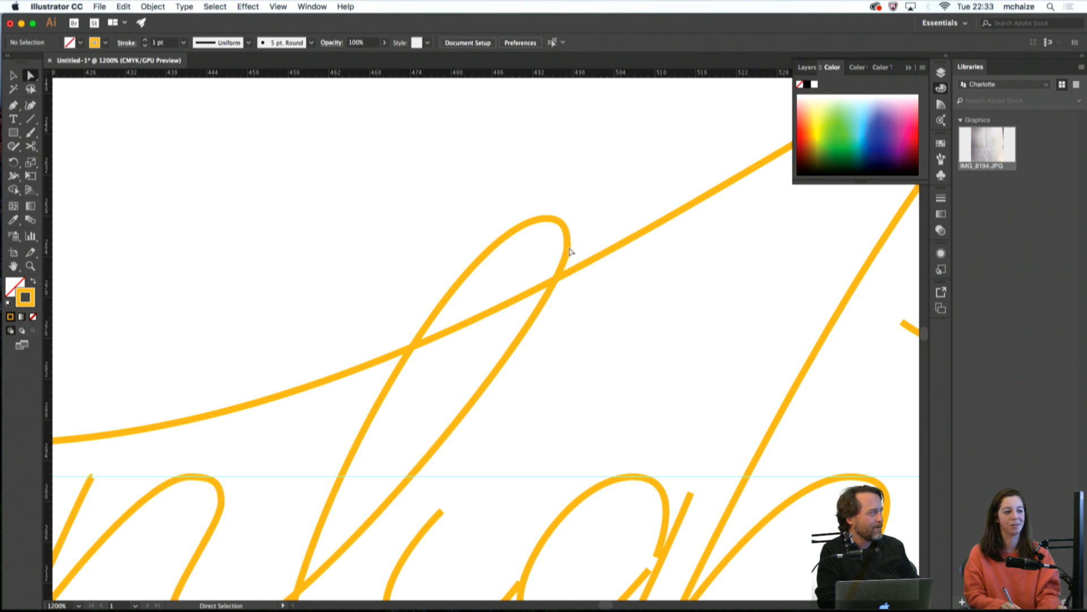
# Fine-tune the l's top-loop anchor at Y 261.5 pt and extend its lower handle further down the stem
pyautogui.click(568, 246)
pyautogui.moveTo(569, 250); pyautogui.dragTo(569, 244)
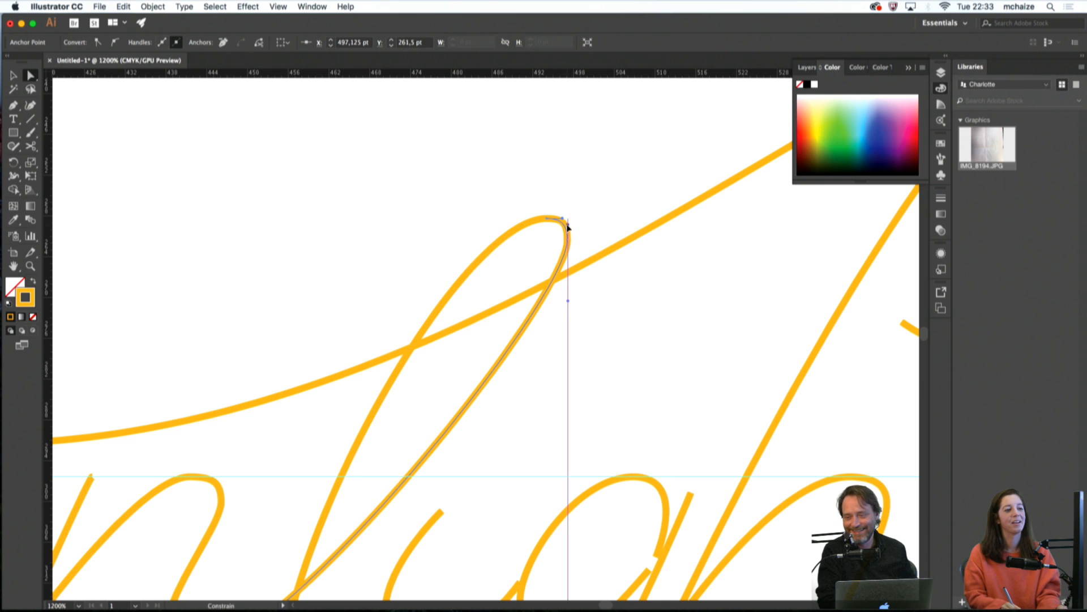
pyautogui.moveTo(569, 301); pyautogui.dragTo(569, 319)
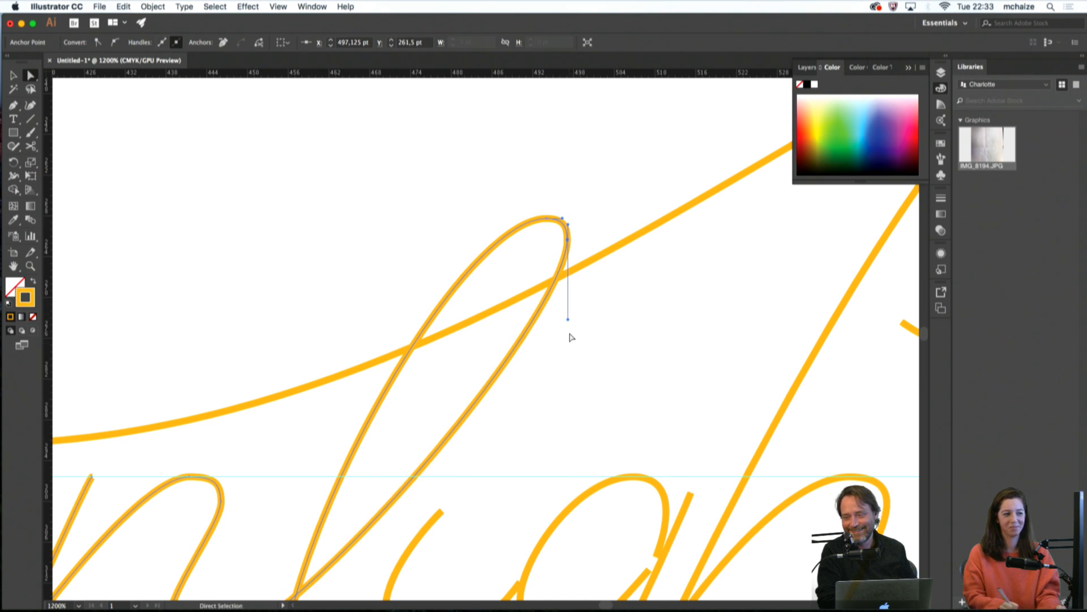
# Shift the anchor at the bottom of the l's loop slightly right to X 467.25 pt and lengthen its left handle
pyautogui.press('super+minus')
pyautogui.scroll(-5, 483, 363)
pyautogui.hscroll(-3, 568, 218)
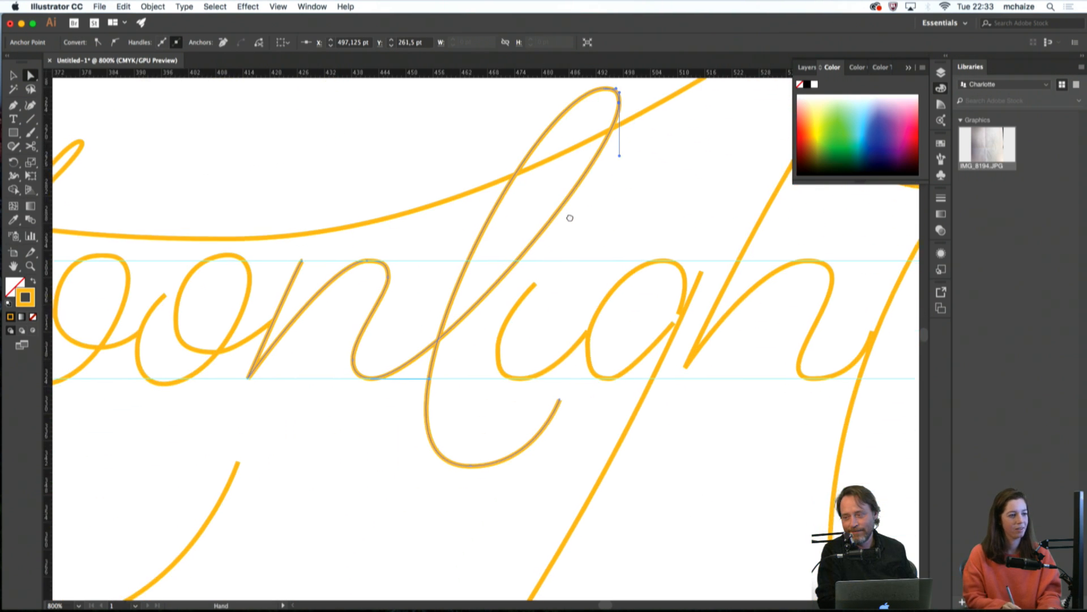
pyautogui.moveTo(469, 469); pyautogui.dragTo(483, 469)
pyautogui.moveTo(353, 468); pyautogui.dragTo(325, 468)
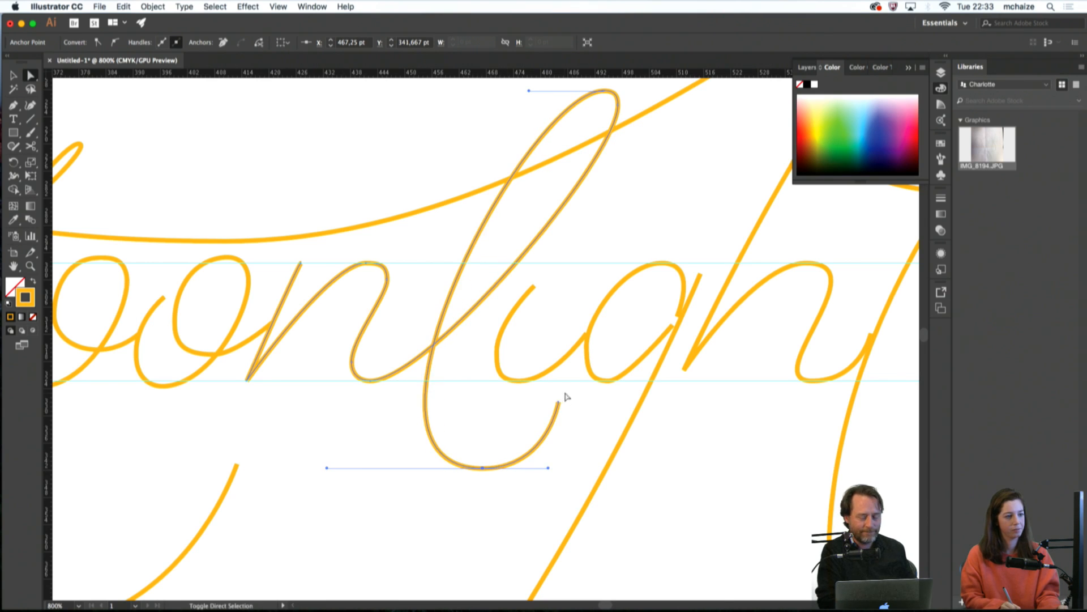
# Move the l's tail end outward and slightly down to X 487.875 pt, Y 328.5 pt, and deselect the path
pyautogui.moveTo(559, 401); pyautogui.dragTo(576, 408)
pyautogui.press('super+z')
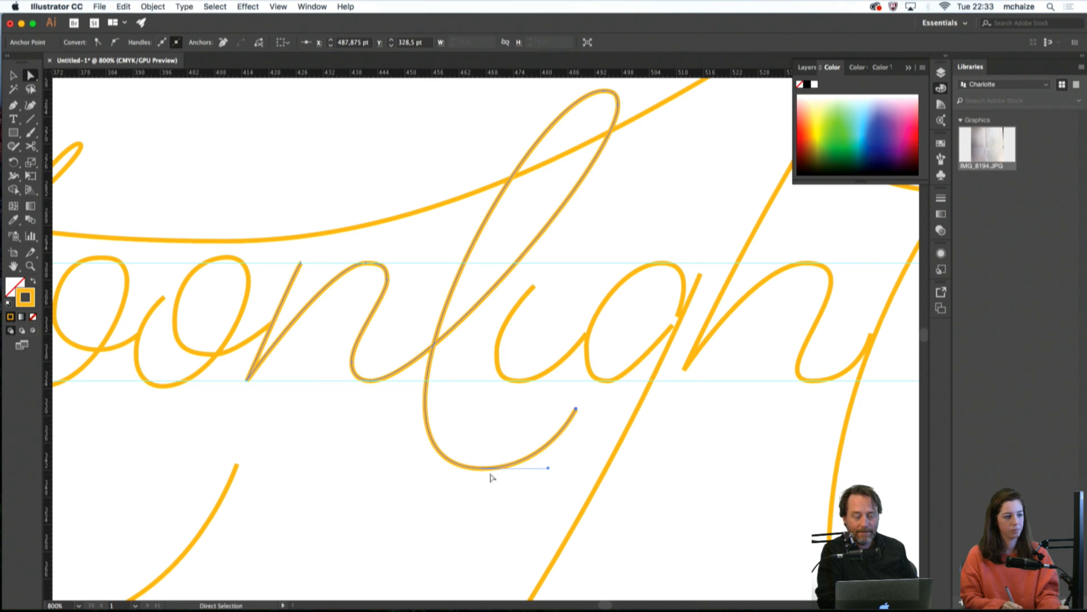
pyautogui.click(554, 479)
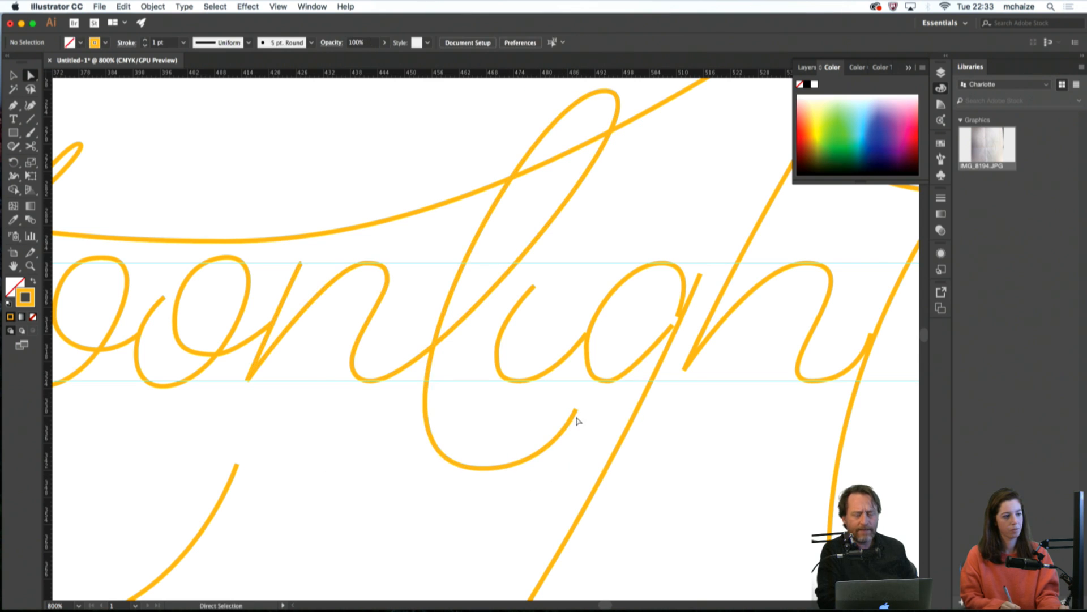
# Lower the i's left-side anchor to about X 470.333 pt, Y 318.375 pt, and adjust the curve's baseline anchor
pyautogui.click(498, 362)
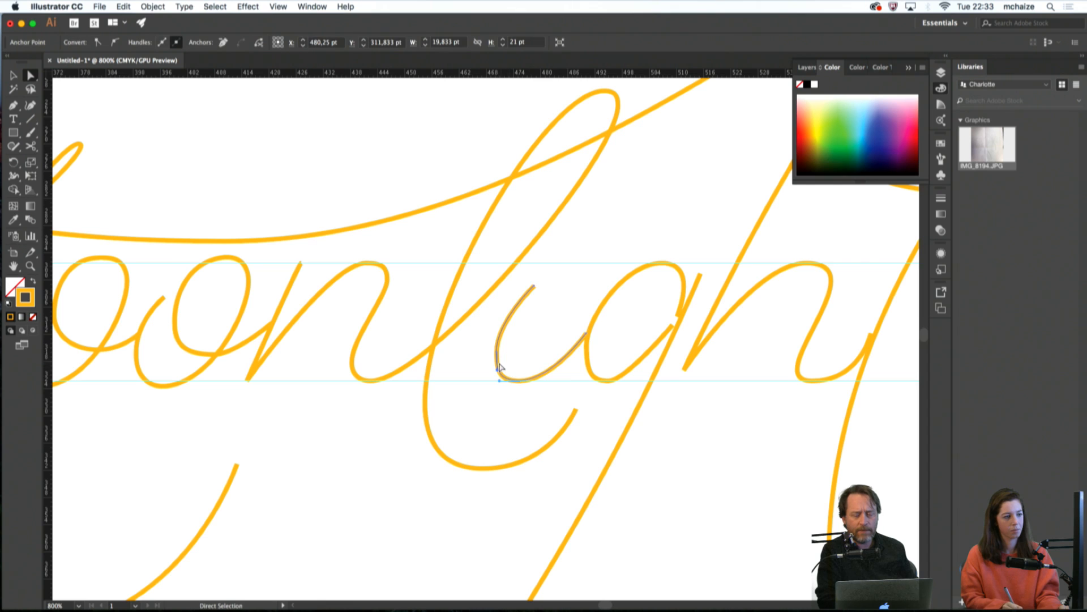
pyautogui.moveTo(497, 348); pyautogui.dragTo(497, 363)
pyautogui.click(499, 382)
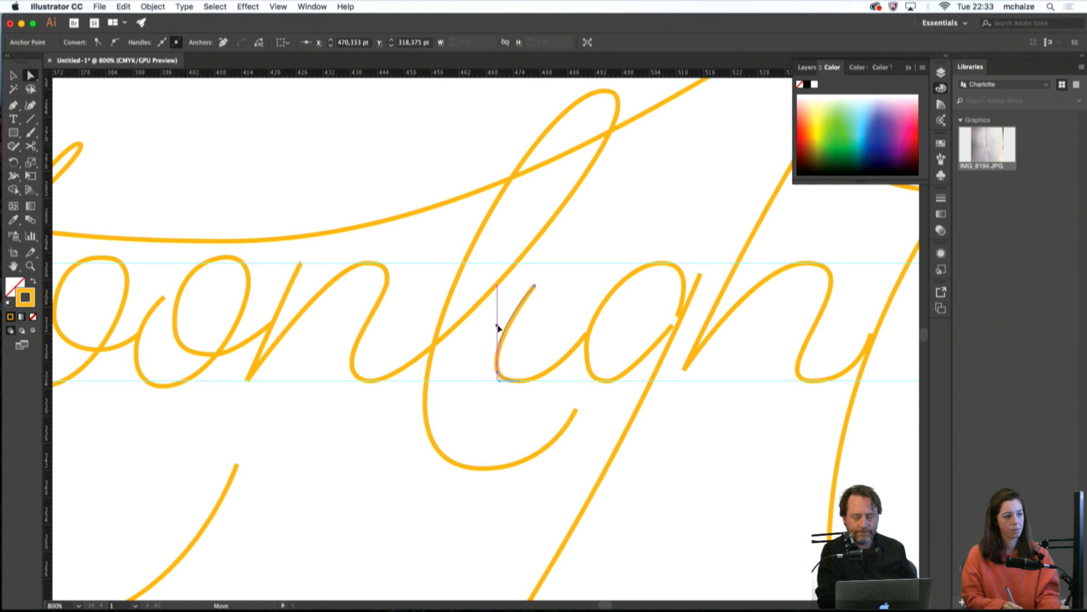
pyautogui.moveTo(497, 326); pyautogui.dragTo(497, 325)
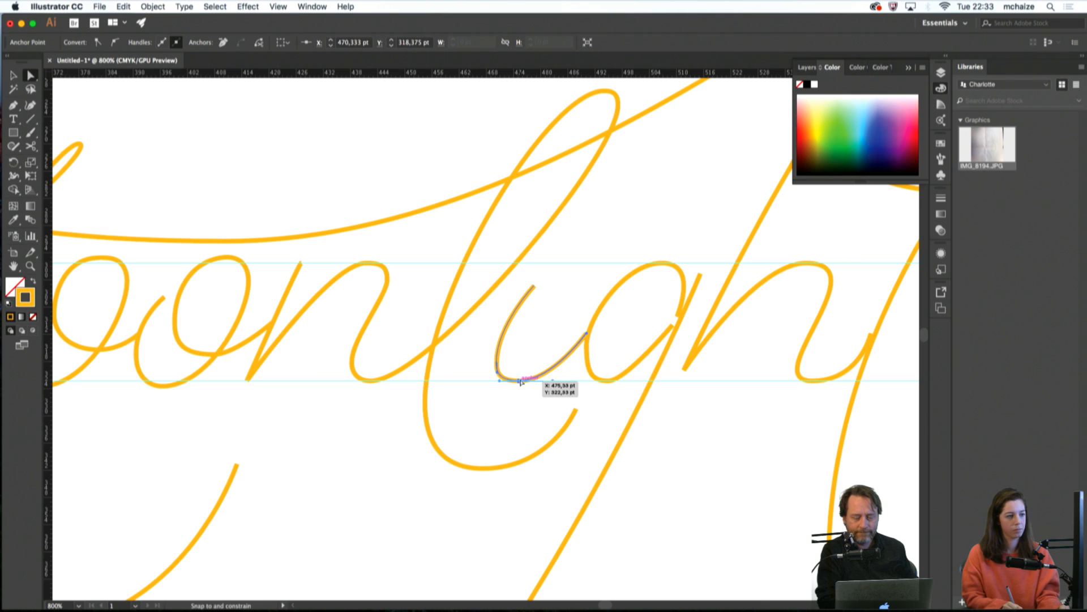
pyautogui.moveTo(524, 384); pyautogui.dragTo(558, 383)
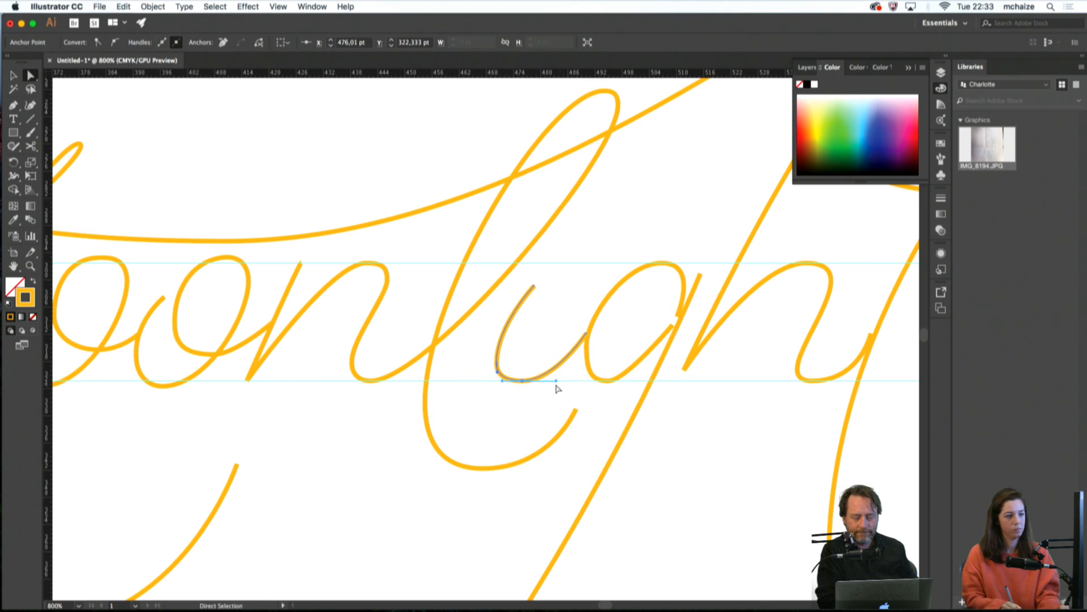
# Nudge the i's left-side anchor right to X 471.25 pt, Y 317.191 pt, to smooth the bottom turn, and deselect
pyautogui.click(535, 287)
pyautogui.moveTo(497, 363); pyautogui.dragTo(500, 358)
pyautogui.click(504, 382)
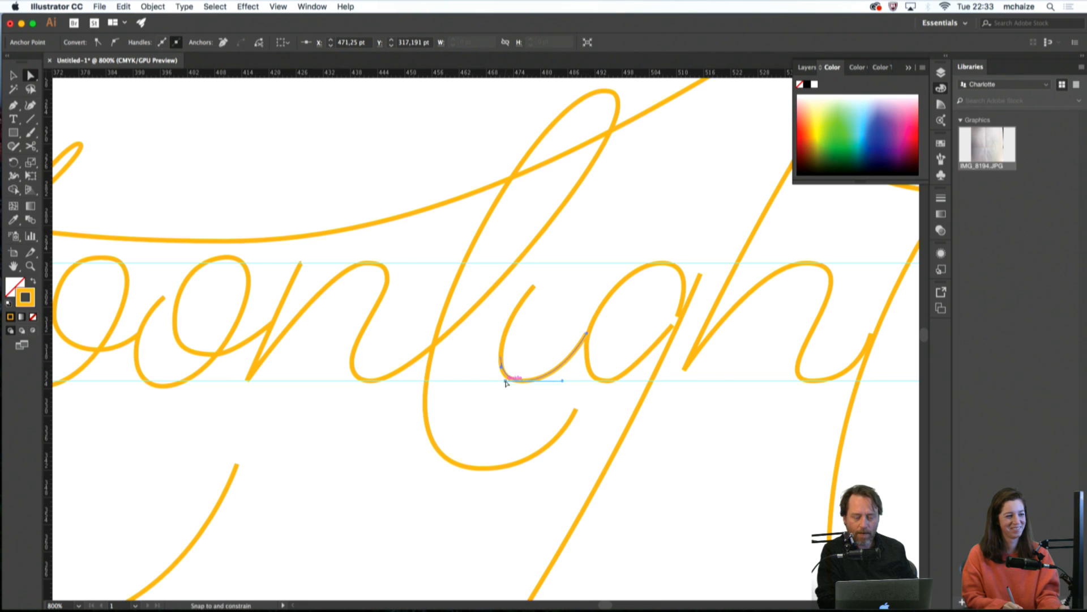
pyautogui.click(506, 399)
# Lower the anchor on the left side of the g's bowl to Y 315.833 pt and shorten its lower handle
pyautogui.hscroll(5, 566, 357)
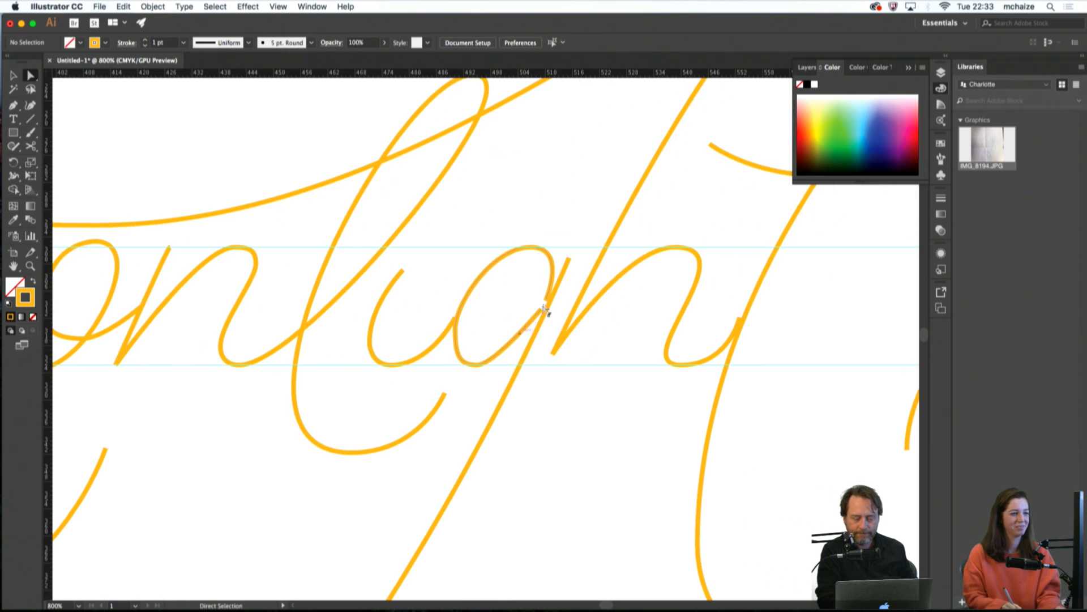
pyautogui.click(543, 311)
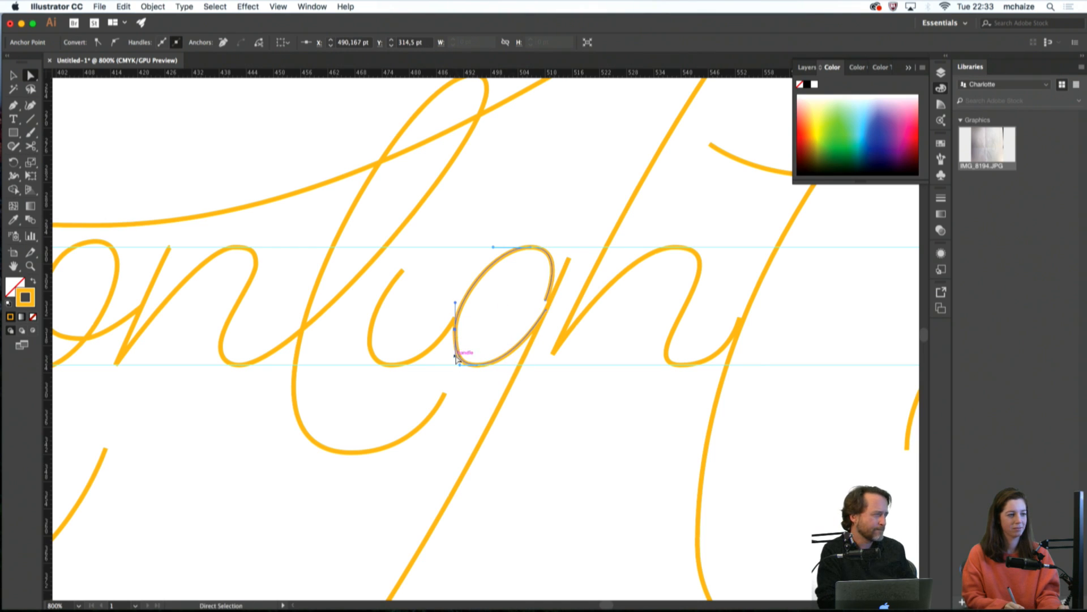
pyautogui.moveTo(456, 333); pyautogui.dragTo(456, 338)
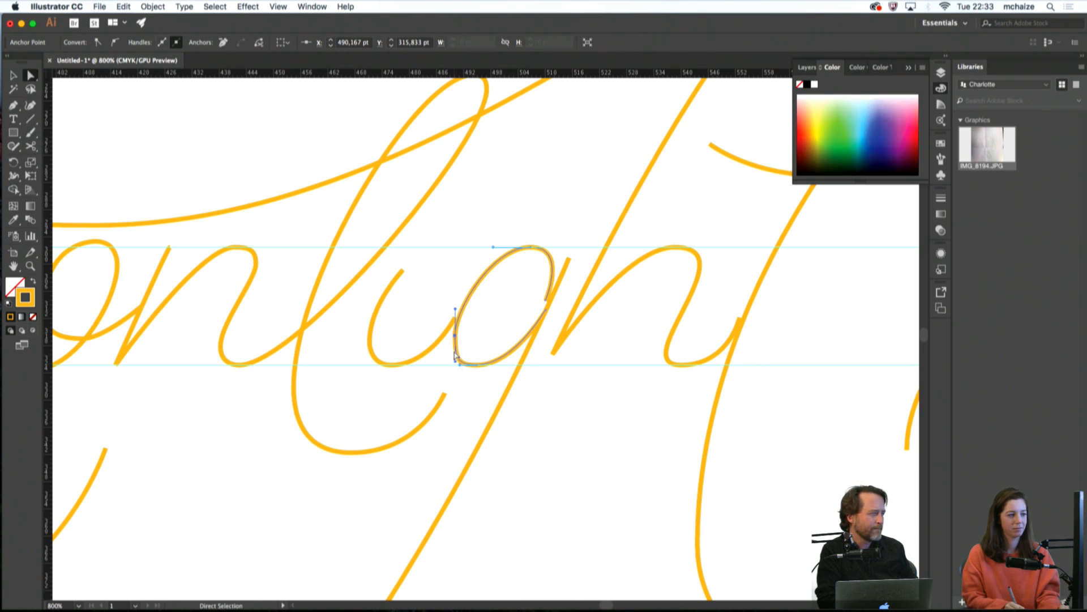
pyautogui.click(456, 353)
pyautogui.click(455, 336)
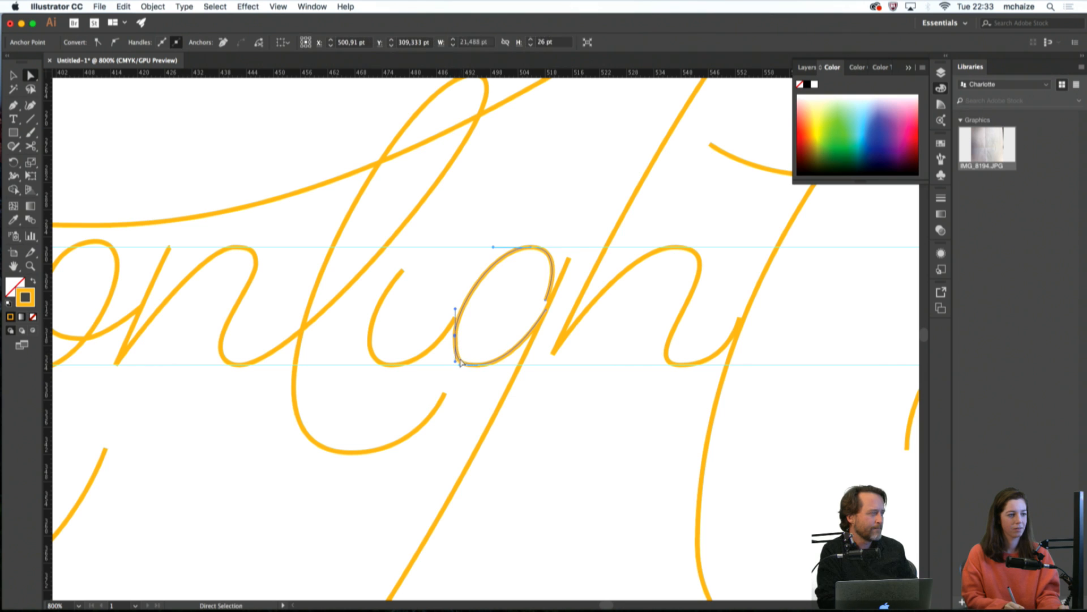
pyautogui.moveTo(455, 362); pyautogui.dragTo(455, 350)
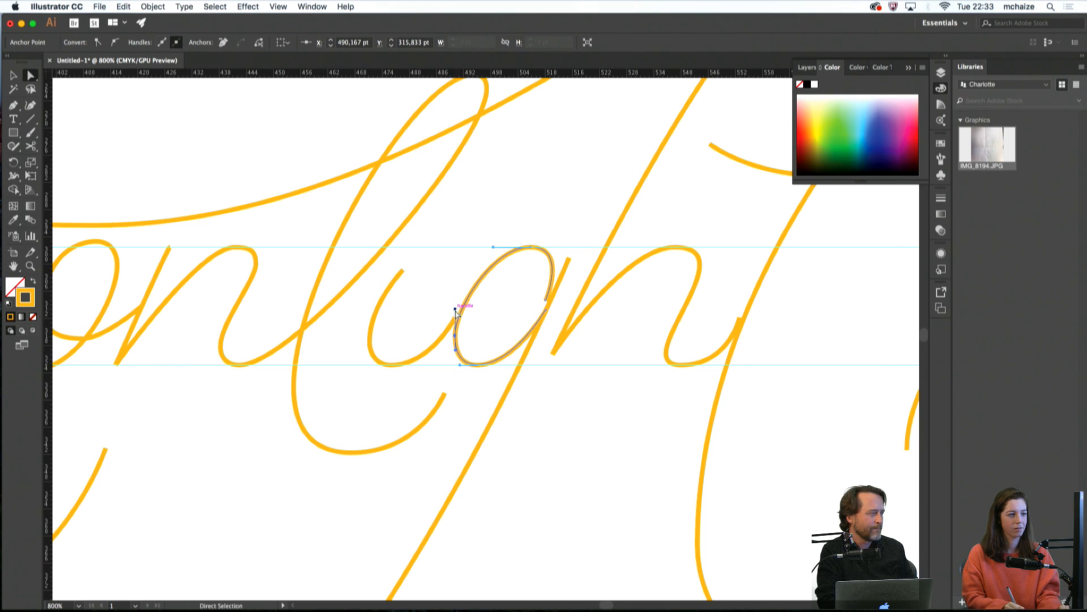
# Move the upper end of the g's bowl toward the stem and extend the stem's top to the upper guide
pyautogui.moveTo(546, 303); pyautogui.dragTo(551, 301)
pyautogui.click(563, 293)
pyautogui.moveTo(569, 259); pyautogui.dragTo(578, 248)
pyautogui.click(574, 268)
pyautogui.click(554, 299)
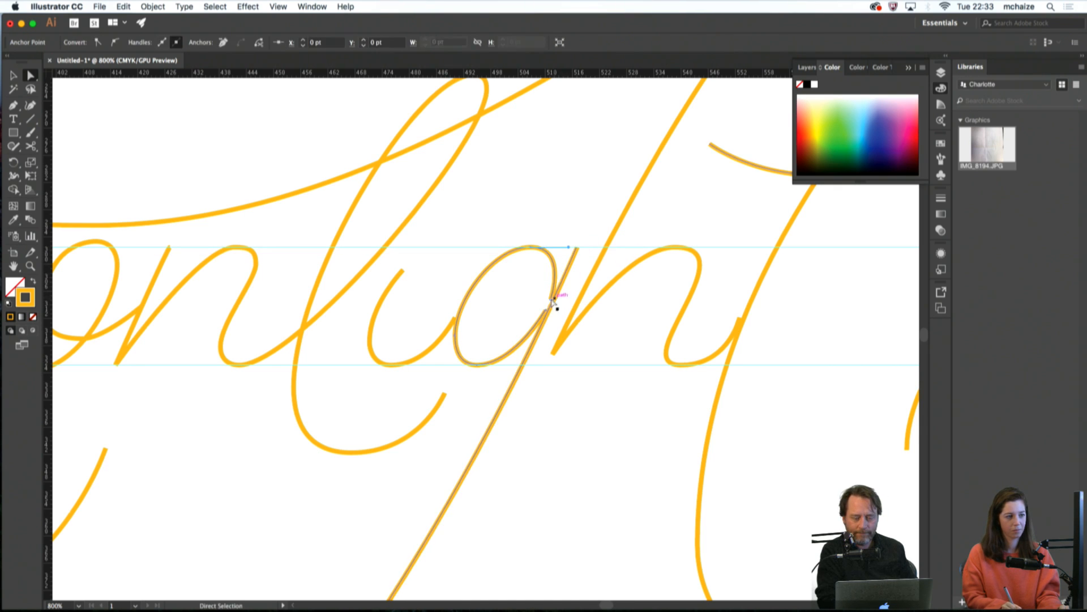
# Shift the whole g bowl slightly right so its open ends meet the descending stem, and deselect it
pyautogui.click(537, 298)
pyautogui.press('v')
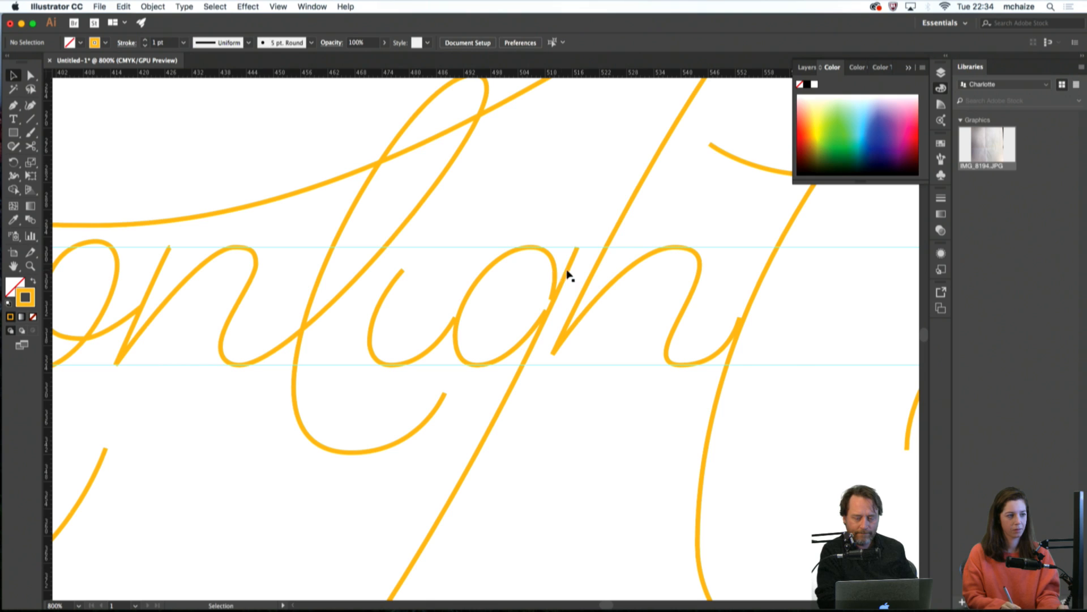
pyautogui.moveTo(555, 275); pyautogui.dragTo(559, 276)
pyautogui.click(562, 235)
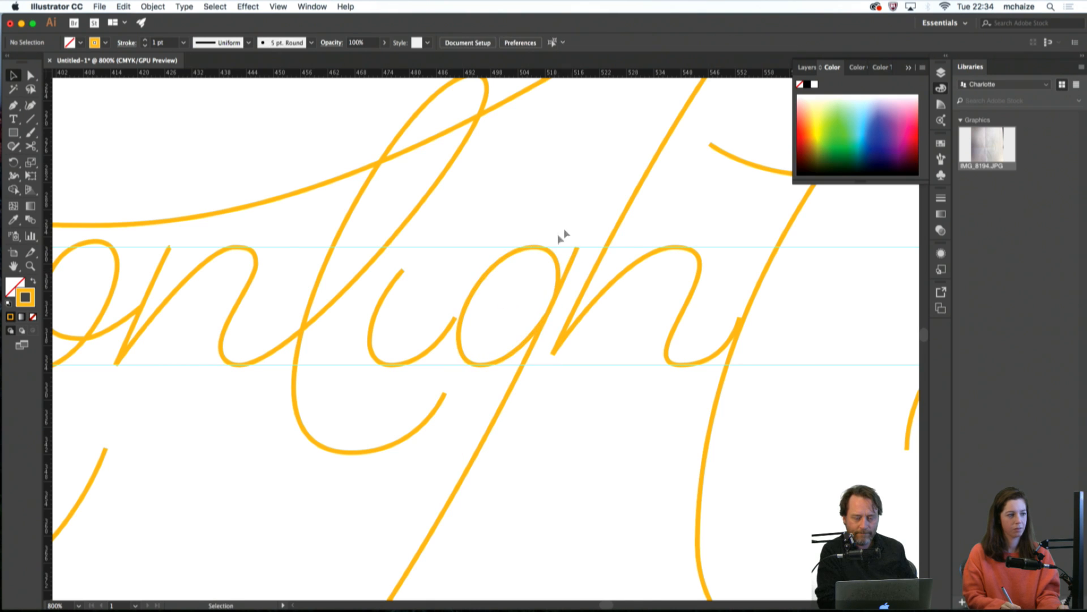
# Shift the whole i slightly right so its exit stroke meets the g's bowl, and deselect it
pyautogui.moveTo(445, 332); pyautogui.dragTo(453, 333)
pyautogui.click(455, 370)
# Lower the h's bottom-left corner anchor onto the baseline guide at X 511.125 pt, Y 322.333 pt
pyautogui.hscroll(3, 544, 360)
pyautogui.scroll(2, 544, 360)
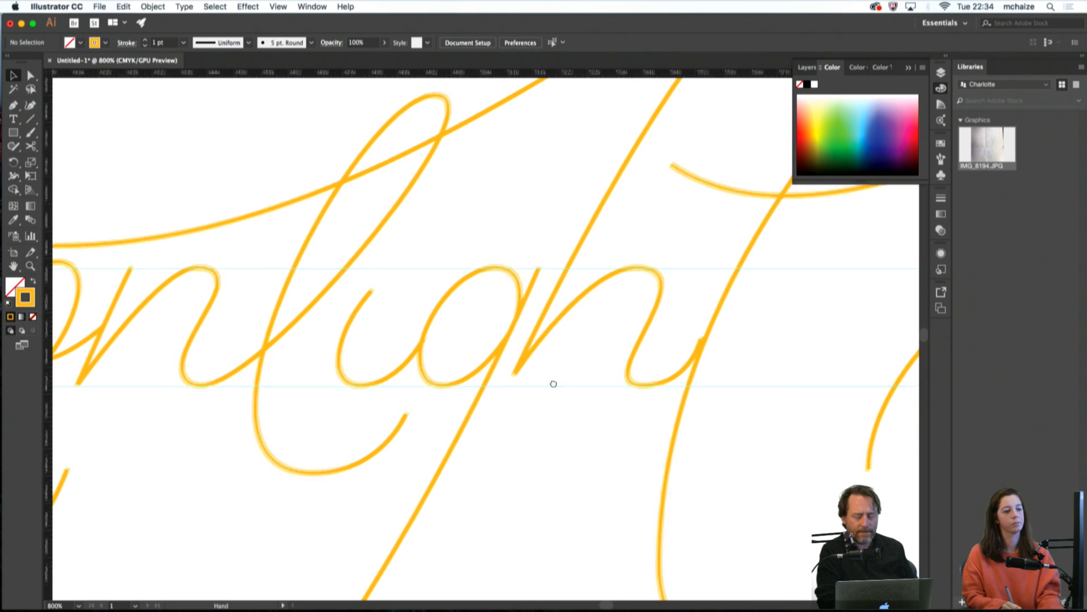
pyautogui.press('a')
pyautogui.moveTo(512, 386); pyautogui.dragTo(509, 387)
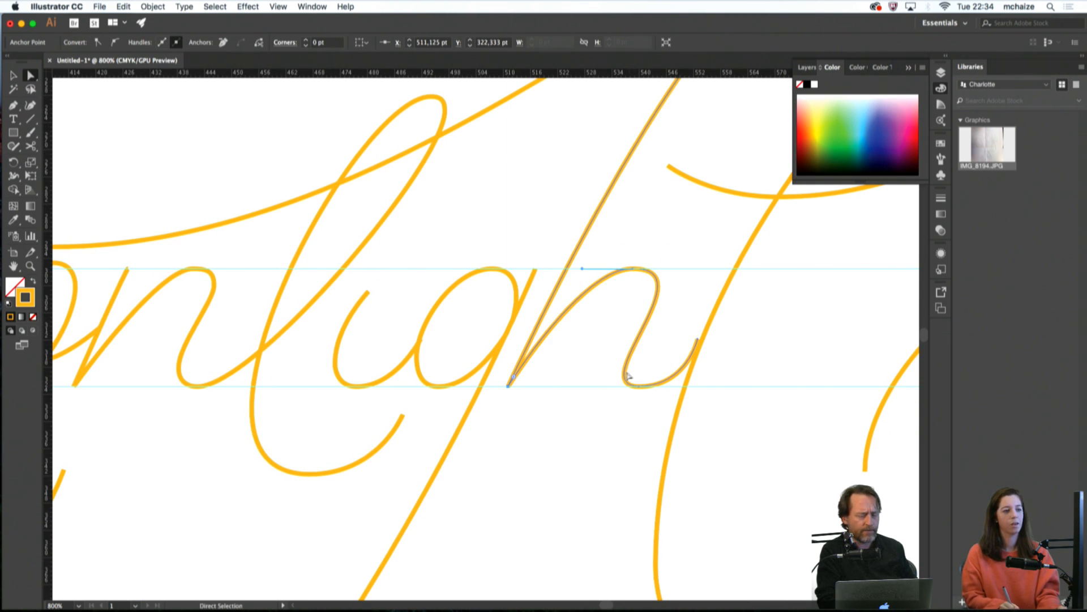
# Raise the anchor on the left of the h's lower turn to X 537.384 pt, Y 318.004 pt
pyautogui.moveTo(535, 448); pyautogui.dragTo(665, 393)
pyautogui.moveTo(439, 447); pyautogui.dragTo(624, 417)
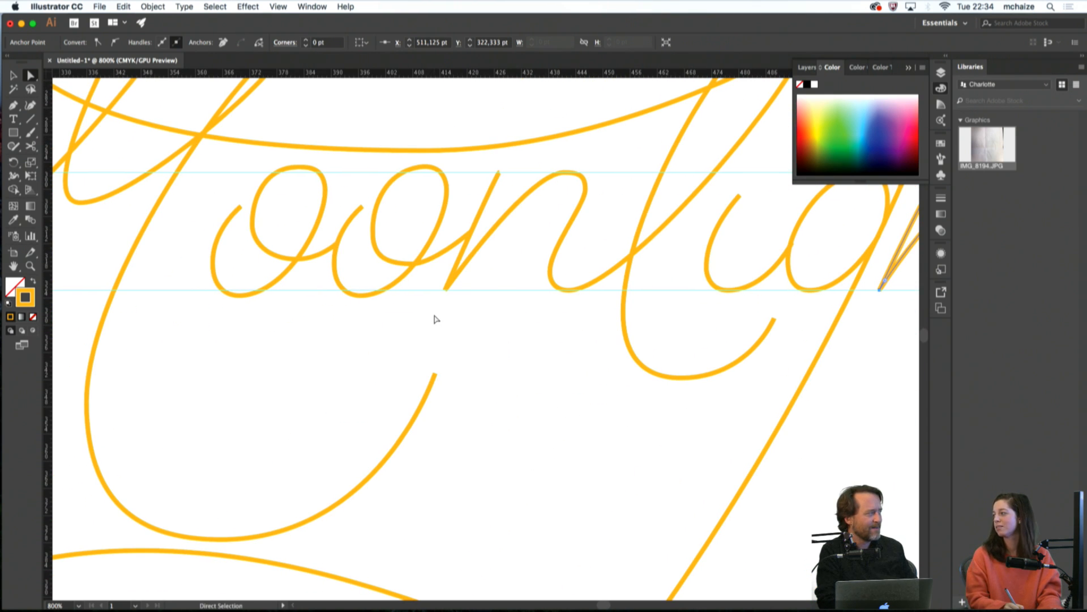
pyautogui.moveTo(696, 354); pyautogui.dragTo(357, 405)
pyautogui.moveTo(528, 344); pyautogui.dragTo(420, 351)
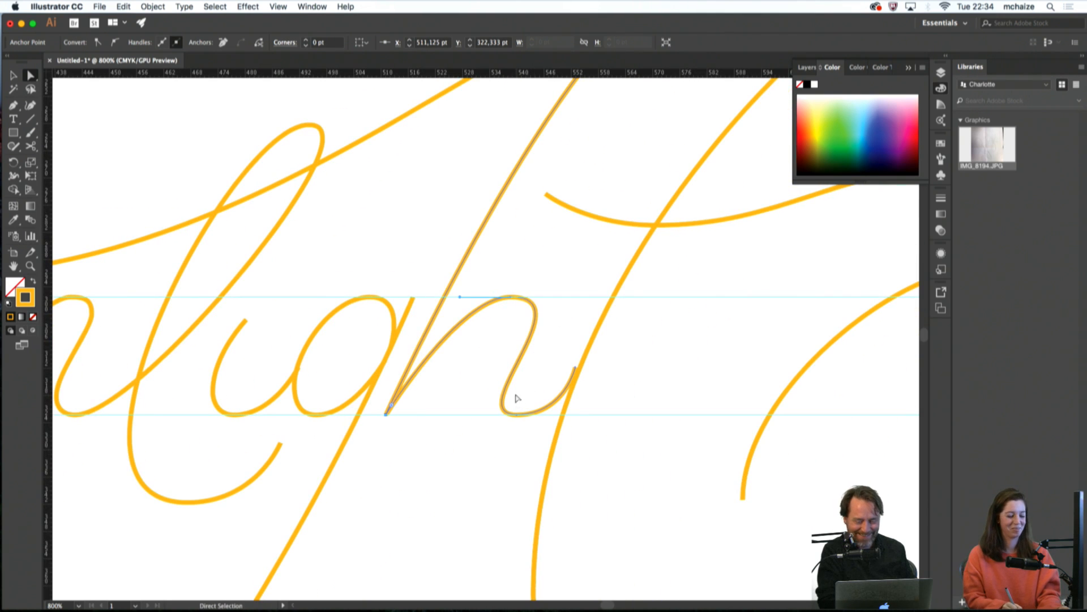
pyautogui.press('p')
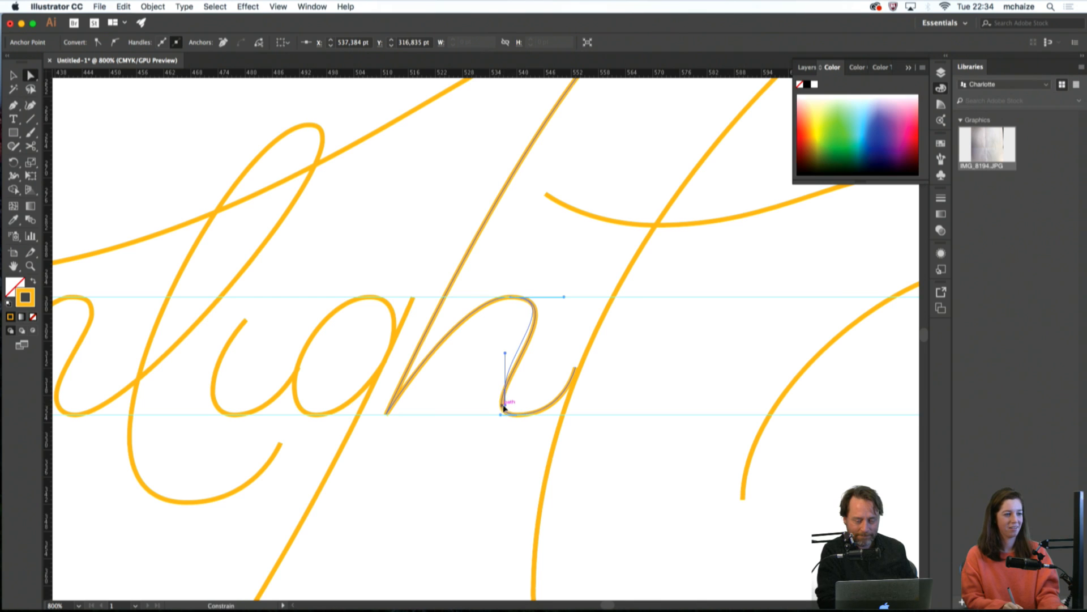
pyautogui.moveTo(503, 406)
pyautogui.mouseDown()
pyautogui.moveTo(529, 416)
pyautogui.moveTo(505, 395)
pyautogui.mouseUp()
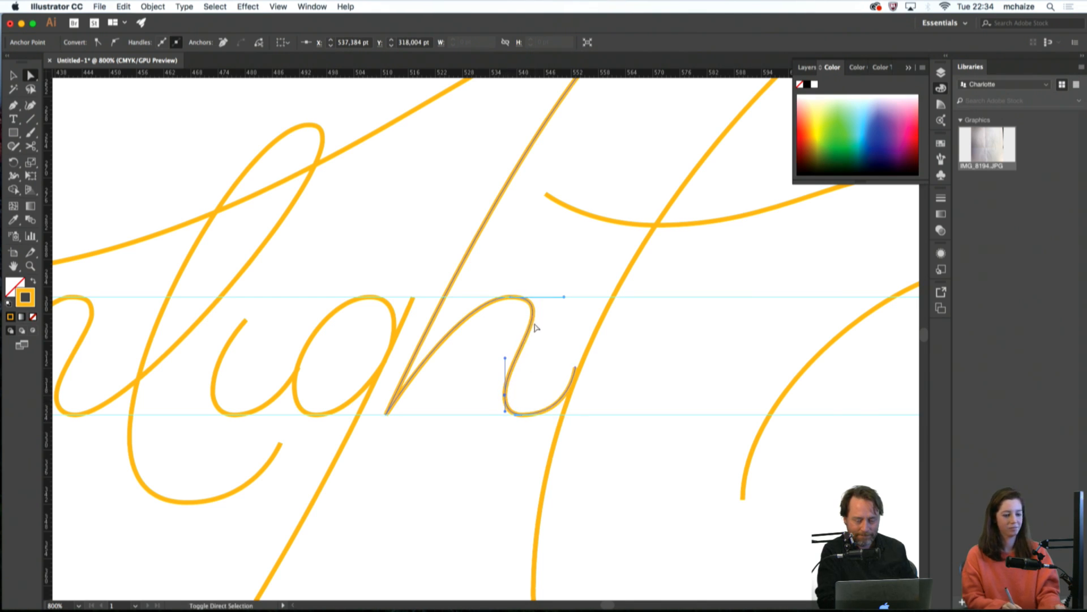
# Add an anchor on the right side of the h's arch, place it at X 544.375 pt, Y 301.048 pt, and align its handles vertically
pyautogui.press('p')
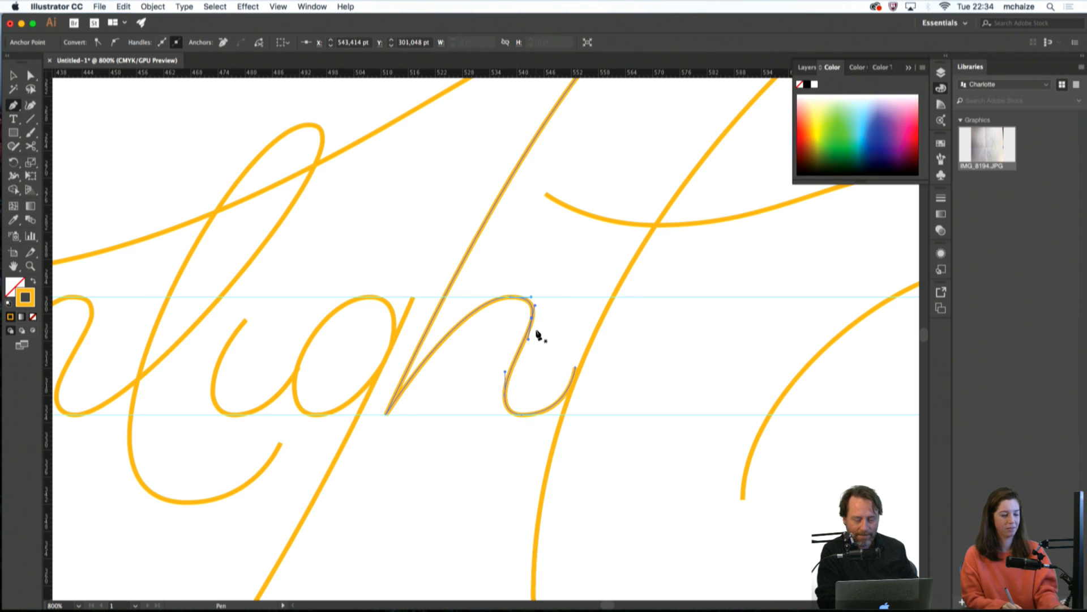
pyautogui.press('a')
pyautogui.moveTo(529, 339)
pyautogui.mouseDown()
pyautogui.moveTo(538, 319)
pyautogui.moveTo(536, 348)
pyautogui.mouseUp()
# Reshape the end of the h's exit stroke so it flows smoothly into the t's stem, and deselect the path
pyautogui.click(505, 395)
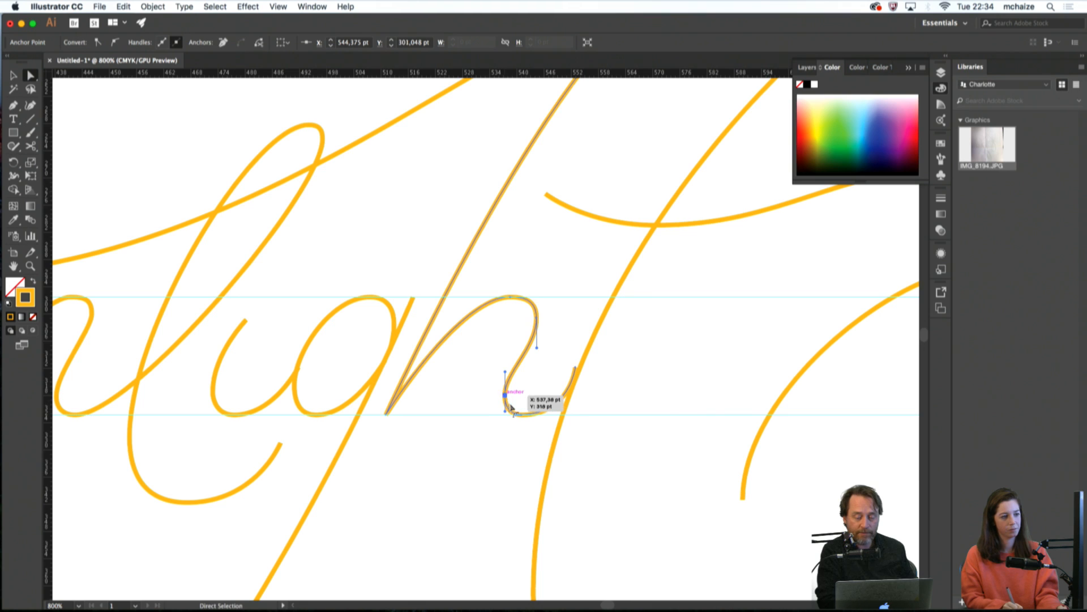
pyautogui.click(516, 414)
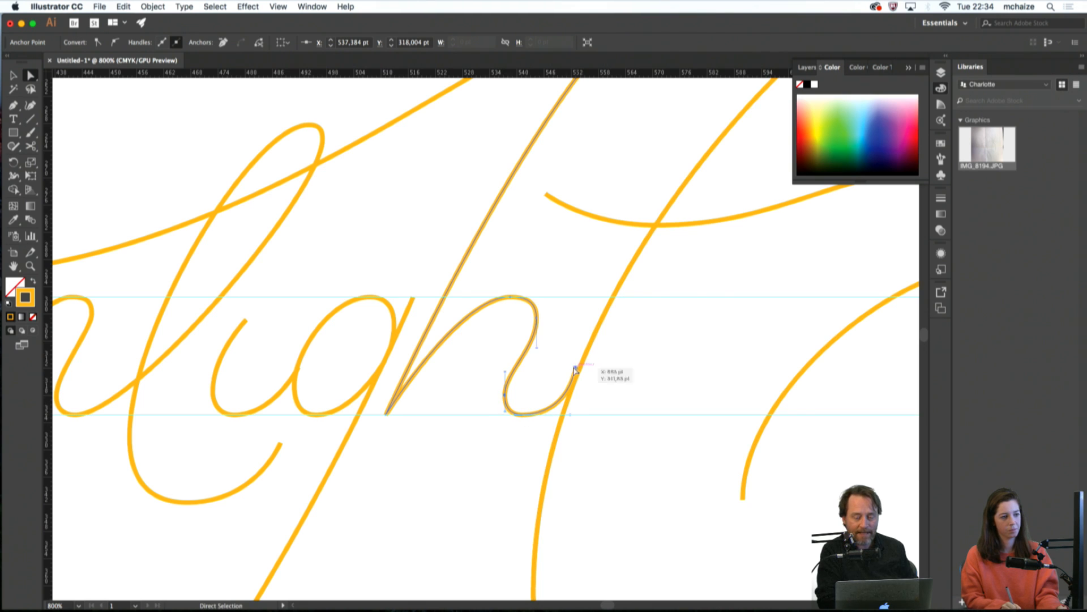
pyautogui.moveTo(576, 369); pyautogui.dragTo(558, 419)
pyautogui.click(540, 433)
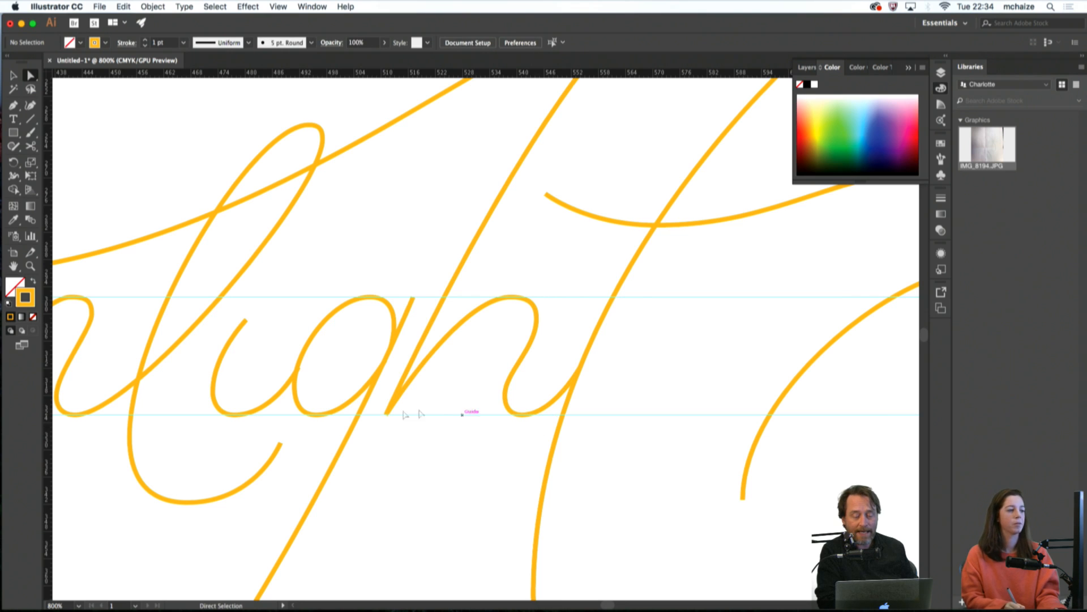
# Select the i's path at the end of its exit stroke beside the g's bowl
pyautogui.click(294, 374)
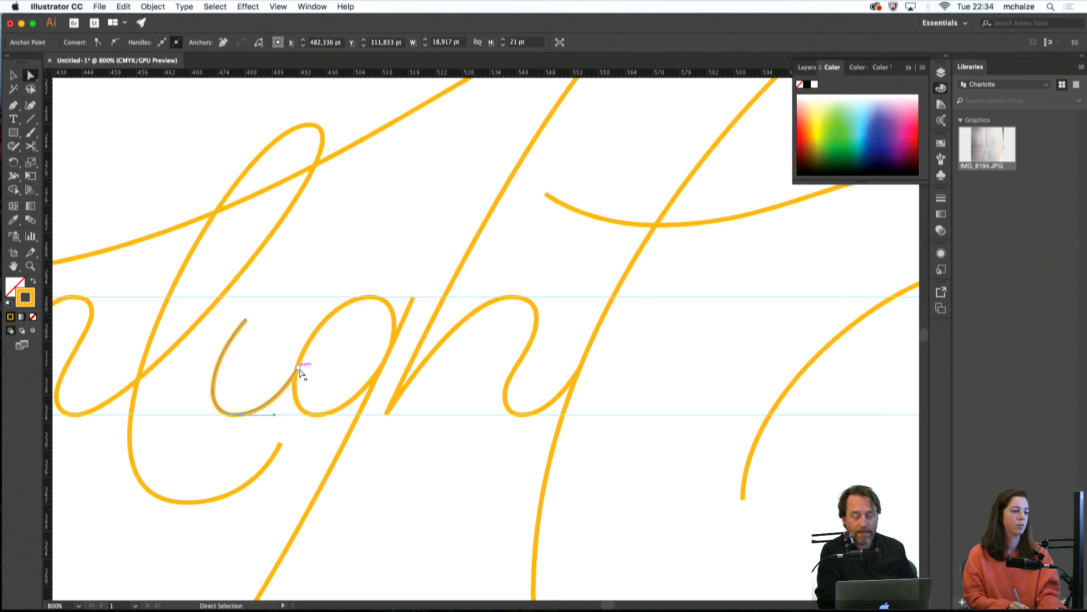
# Lengthen the lower handle of the rightmost anchor on the final t's curled tail
pyautogui.click(321, 371)
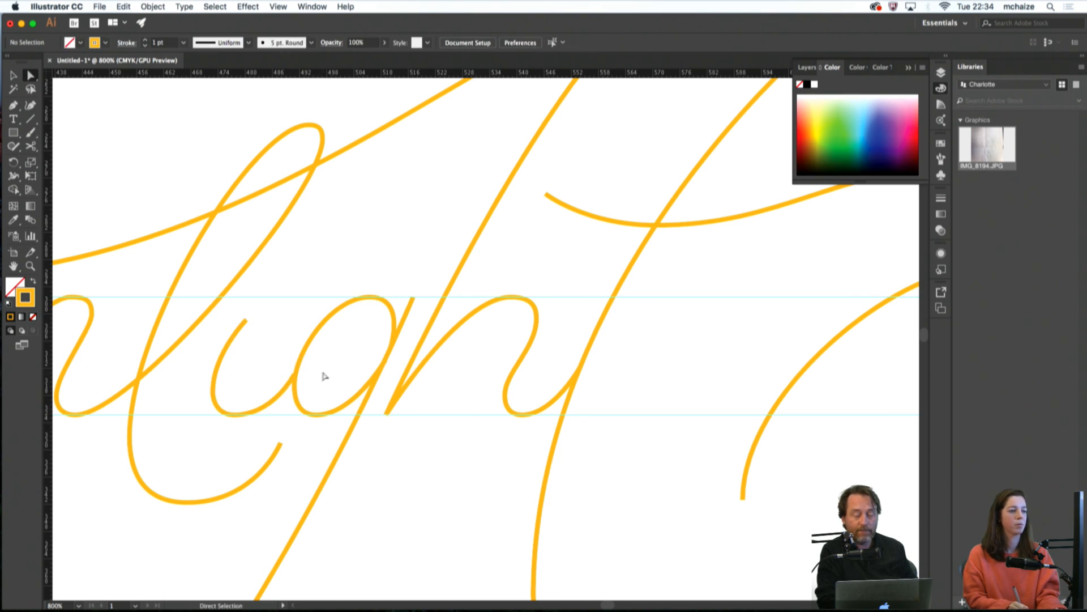
pyautogui.press('super+minus')
pyautogui.press('super+minus')
pyautogui.press('super+minus')
pyautogui.press('super+minus')
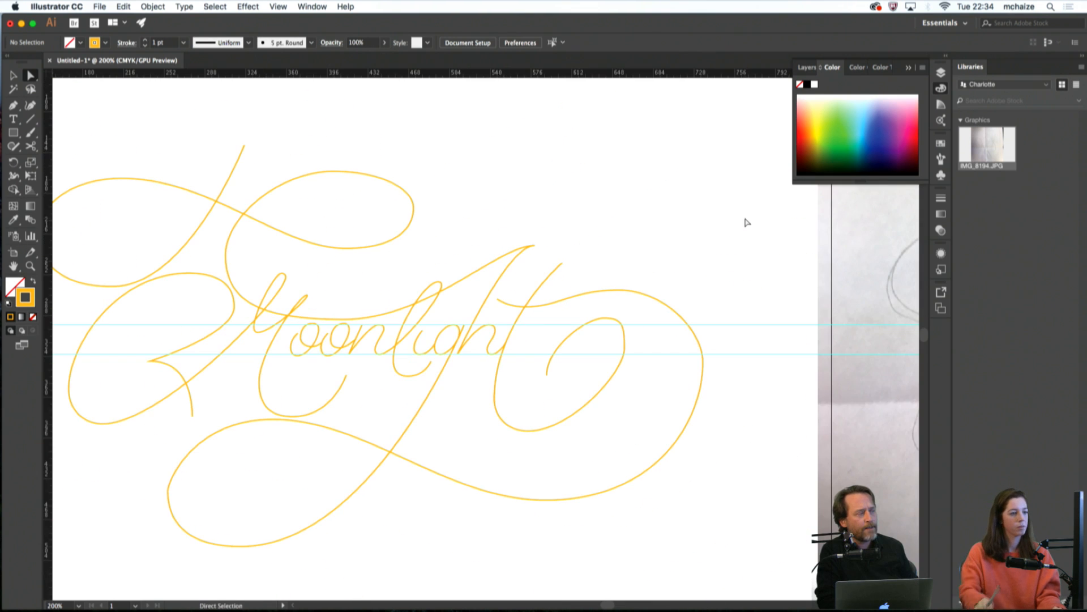
pyautogui.moveTo(475, 354); pyautogui.dragTo(636, 323)
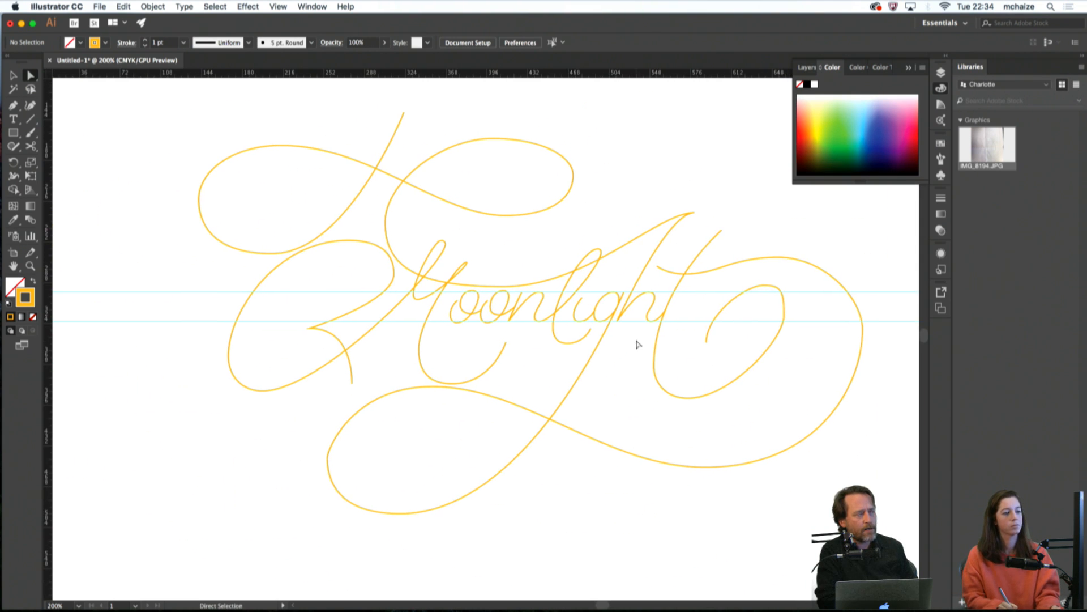
pyautogui.moveTo(854, 359); pyautogui.dragTo(634, 368)
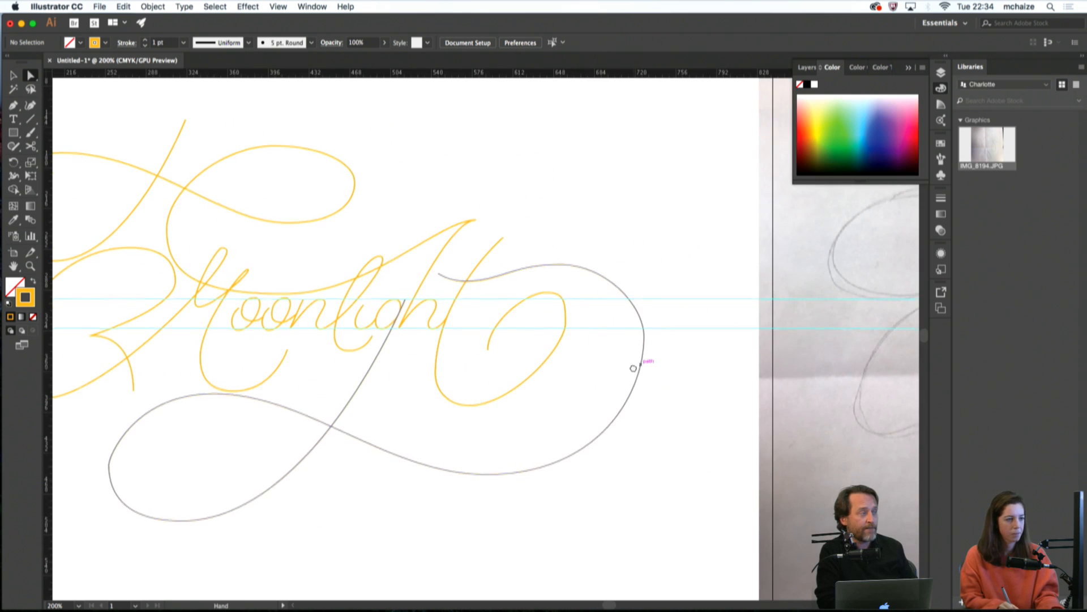
pyautogui.moveTo(566, 330); pyautogui.dragTo(565, 357)
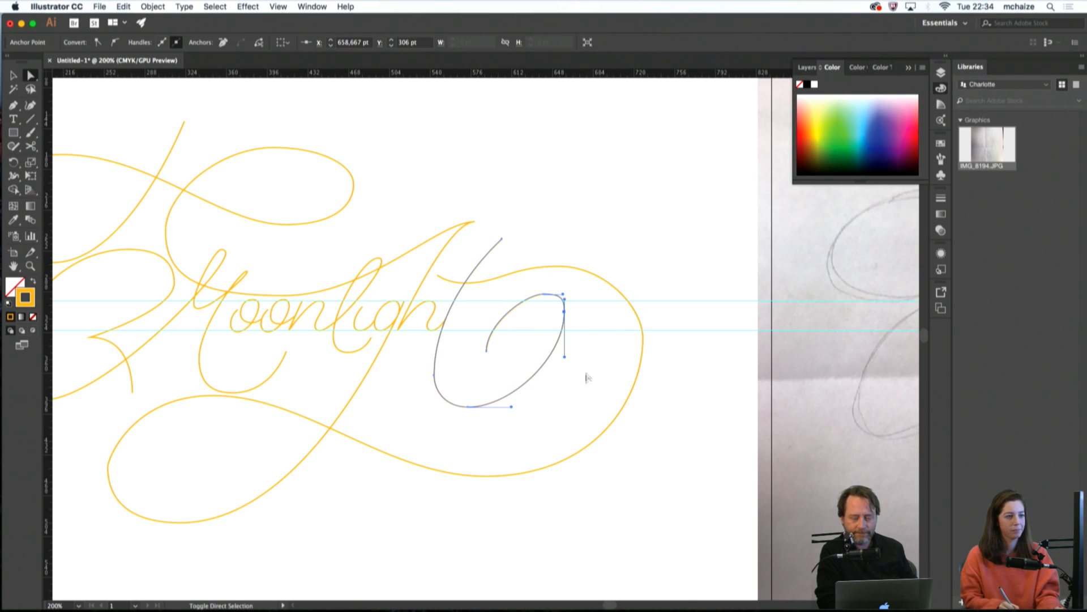
pyautogui.scroll(1, 588, 378)
pyautogui.press('super+equal')
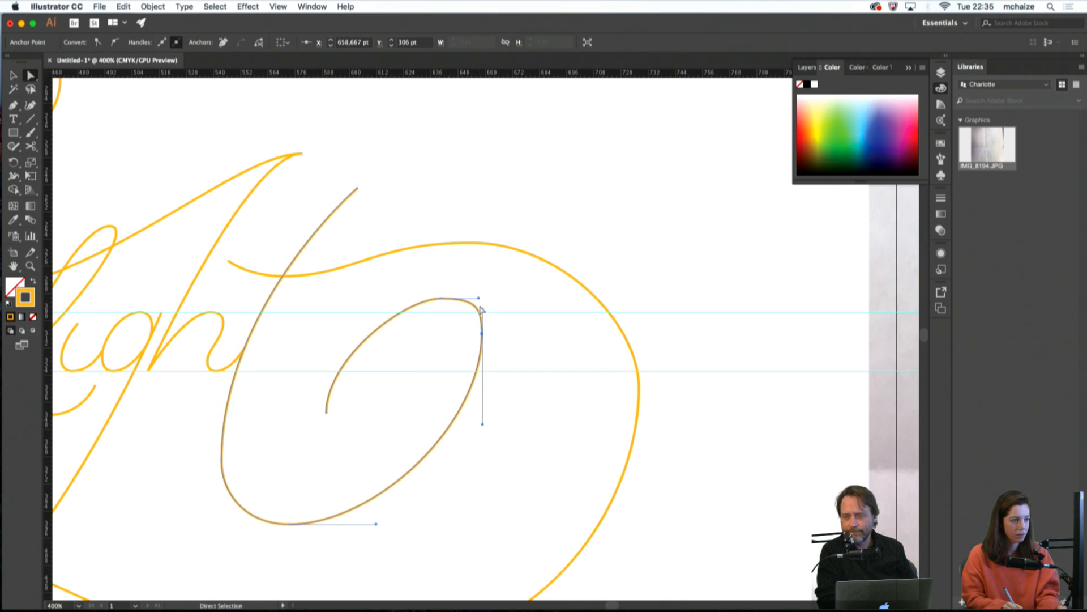
# Smooth the t's curl by moving its top anchor to X 645 pt and rightmost anchor to Y 303.75 pt, widening the top anchor's left handle
pyautogui.moveTo(479, 299); pyautogui.dragTo(395, 298)
pyautogui.keyDown('shift'); pyautogui.click(442, 299); pyautogui.keyUp('shift')
pyautogui.press('super+z')
pyautogui.click(442, 298)
pyautogui.moveTo(327, 359); pyautogui.dragTo(327, 373)
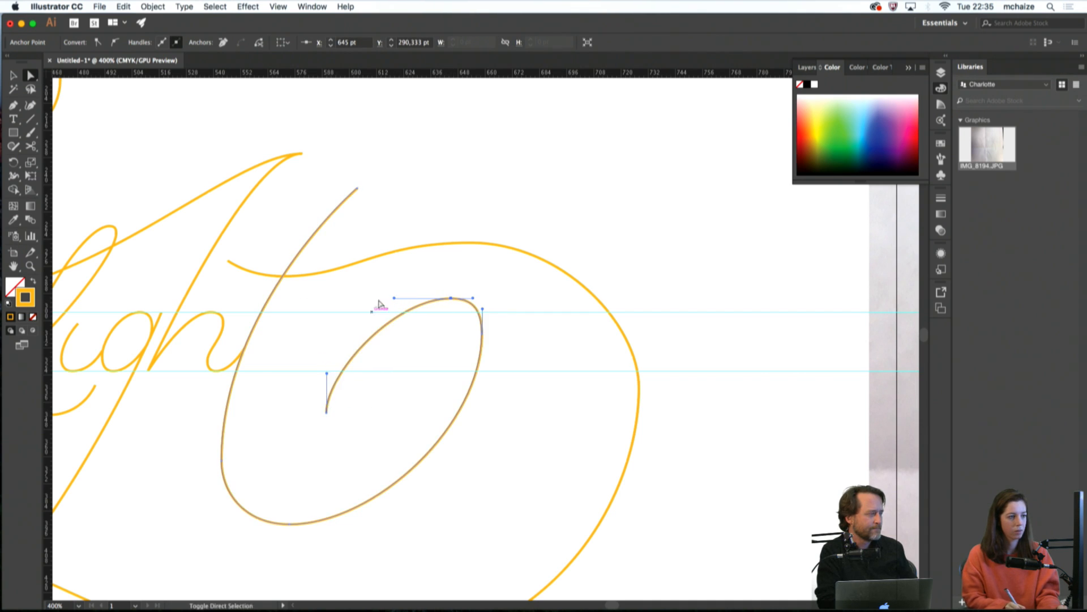
pyautogui.moveTo(393, 299); pyautogui.dragTo(385, 298)
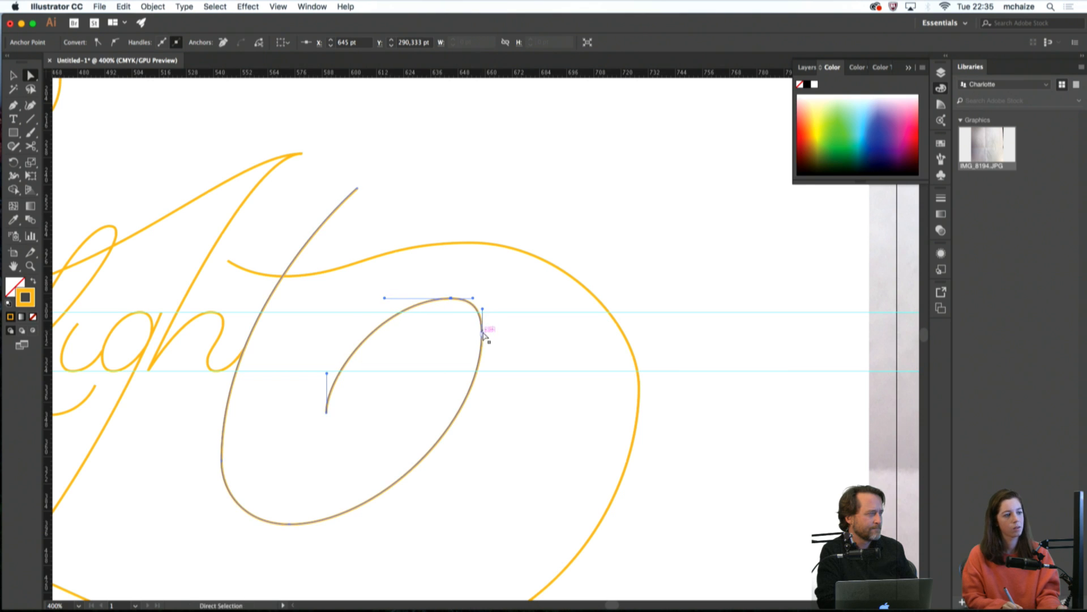
pyautogui.moveTo(483, 333); pyautogui.dragTo(483, 309)
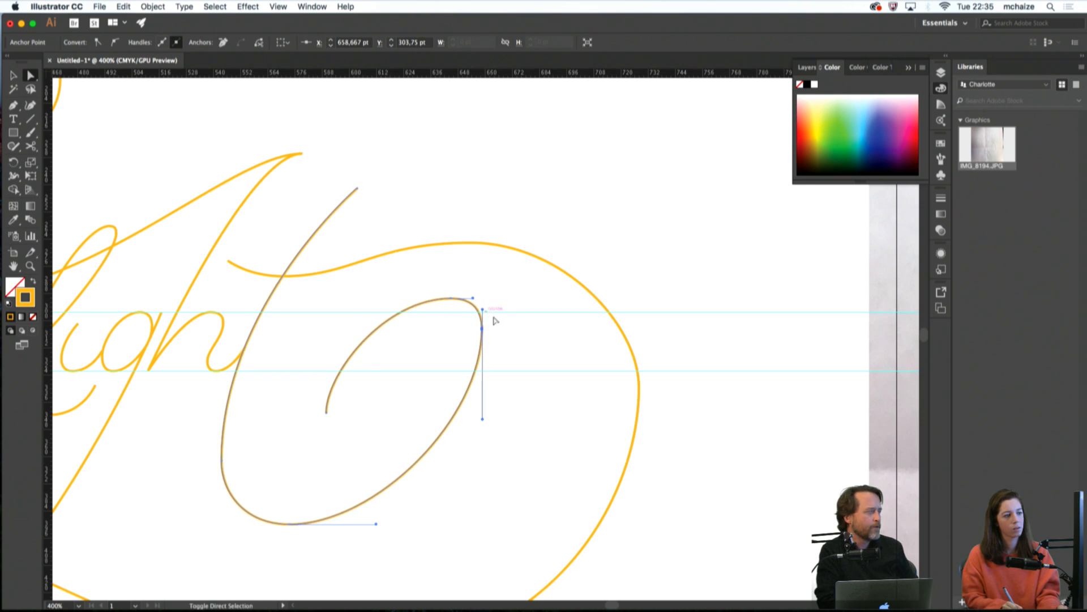
pyautogui.click(495, 320)
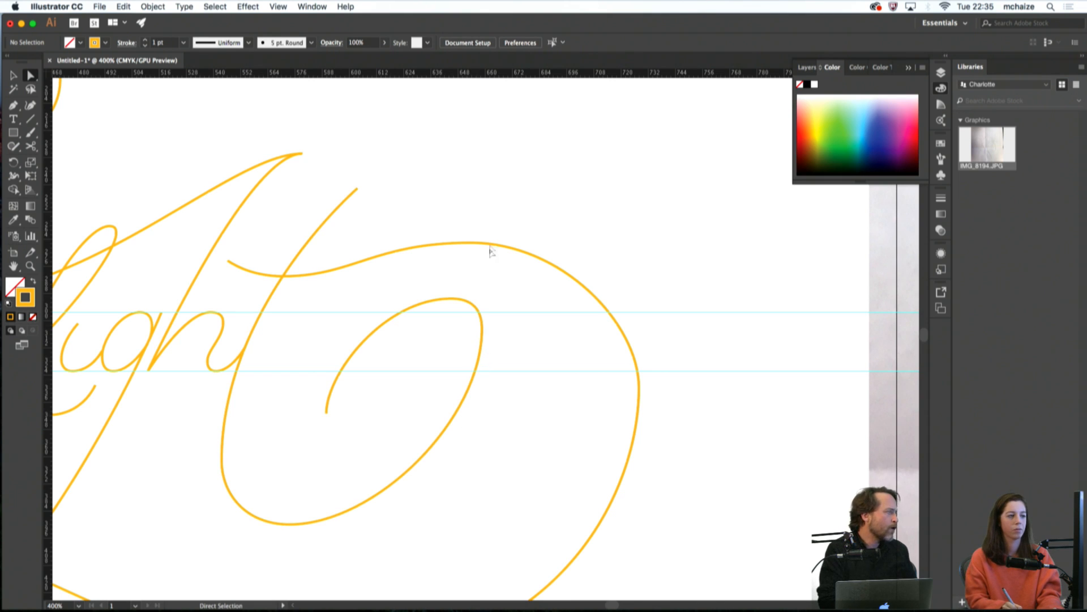
# Move the g swash's upper-right peak anchor to X 658.667 pt and adjust the handles of the wave that crosses the t
pyautogui.click(470, 243)
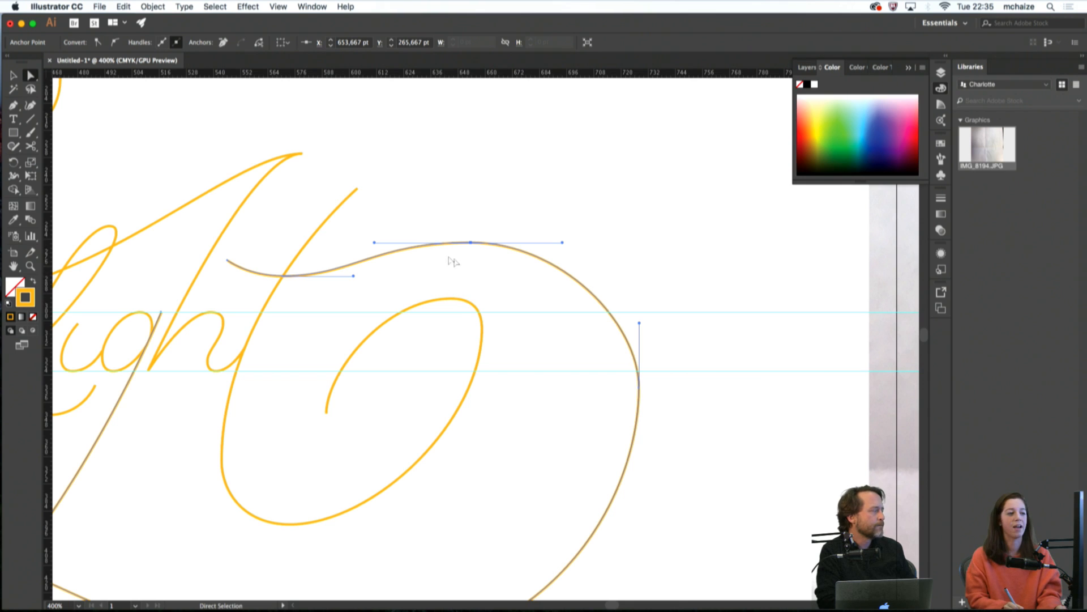
pyautogui.moveTo(472, 243); pyautogui.dragTo(482, 243)
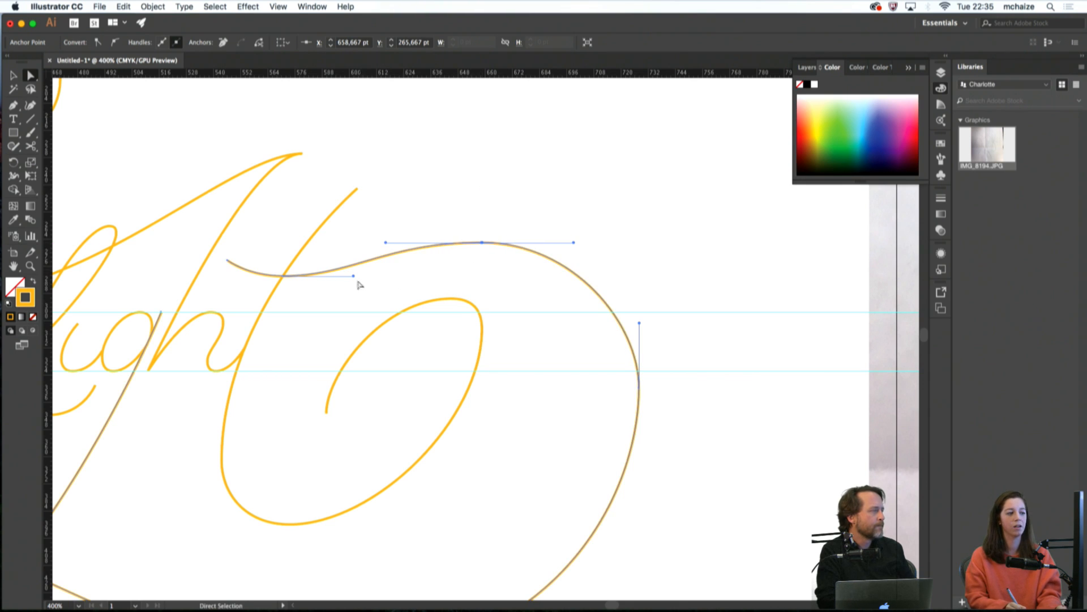
pyautogui.moveTo(354, 275); pyautogui.dragTo(390, 243)
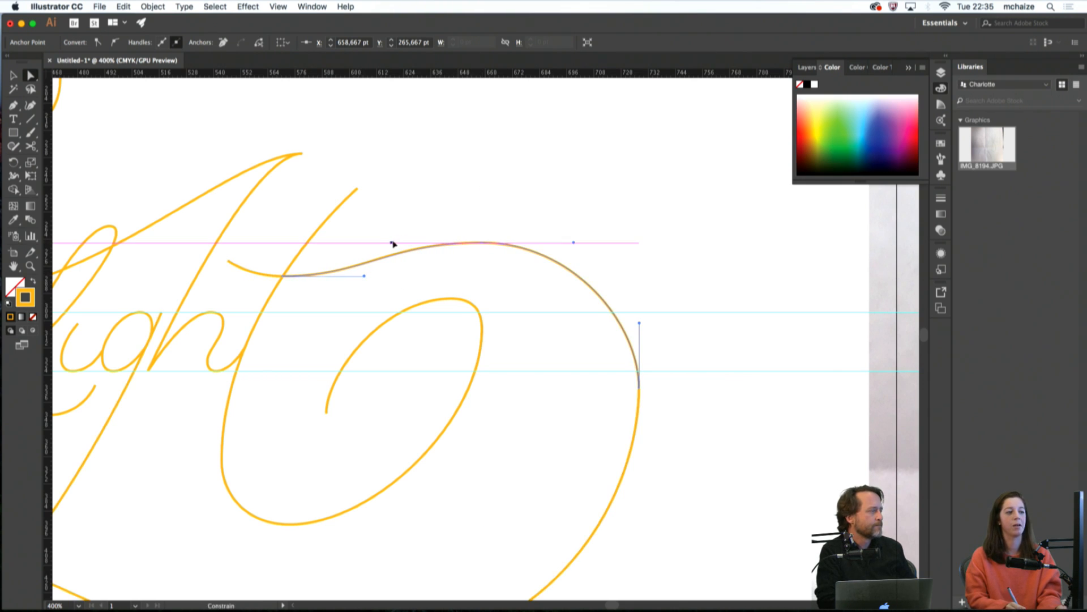
pyautogui.click(559, 282)
pyautogui.press('super+1')
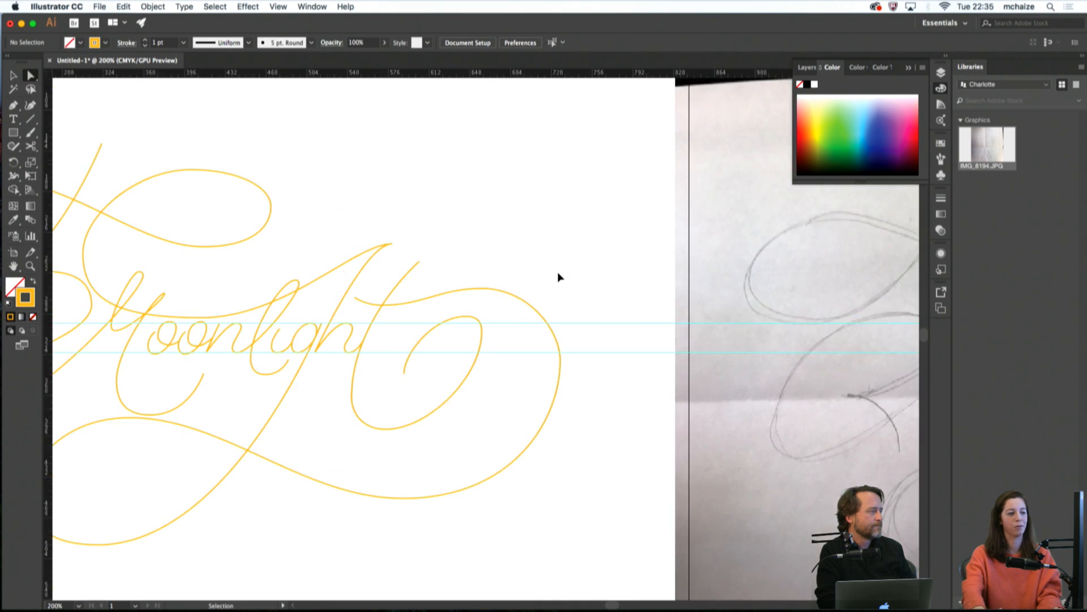
pyautogui.scroll(5, 557, 278)
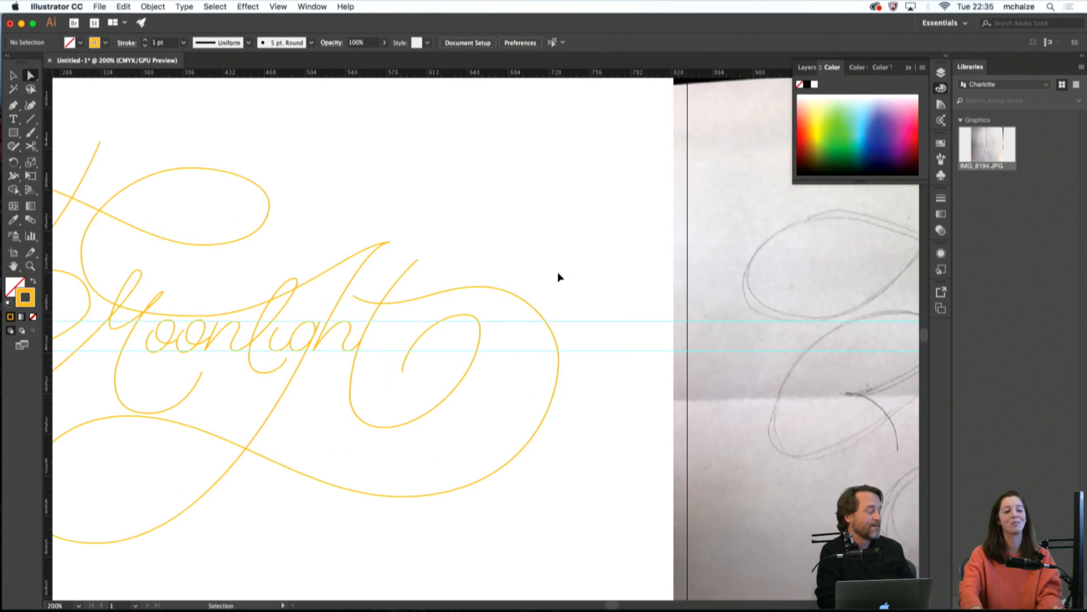
# Round the right side of the g swash by adjusting the upper and lower handles of its rightmost anchor
pyautogui.click(599, 362)
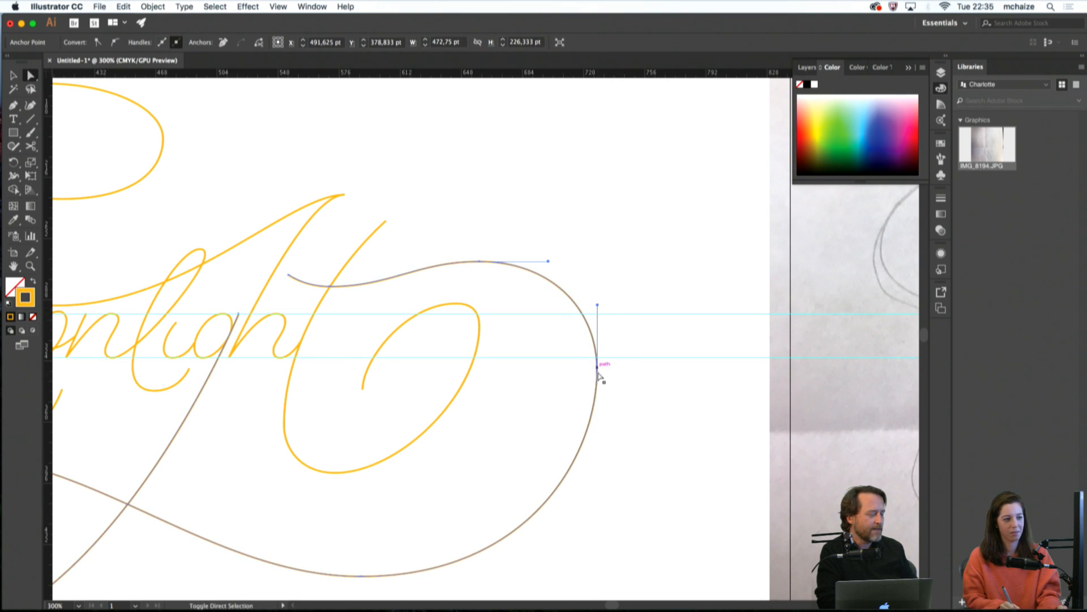
pyautogui.click(597, 365)
pyautogui.moveTo(599, 303); pyautogui.dragTo(598, 307)
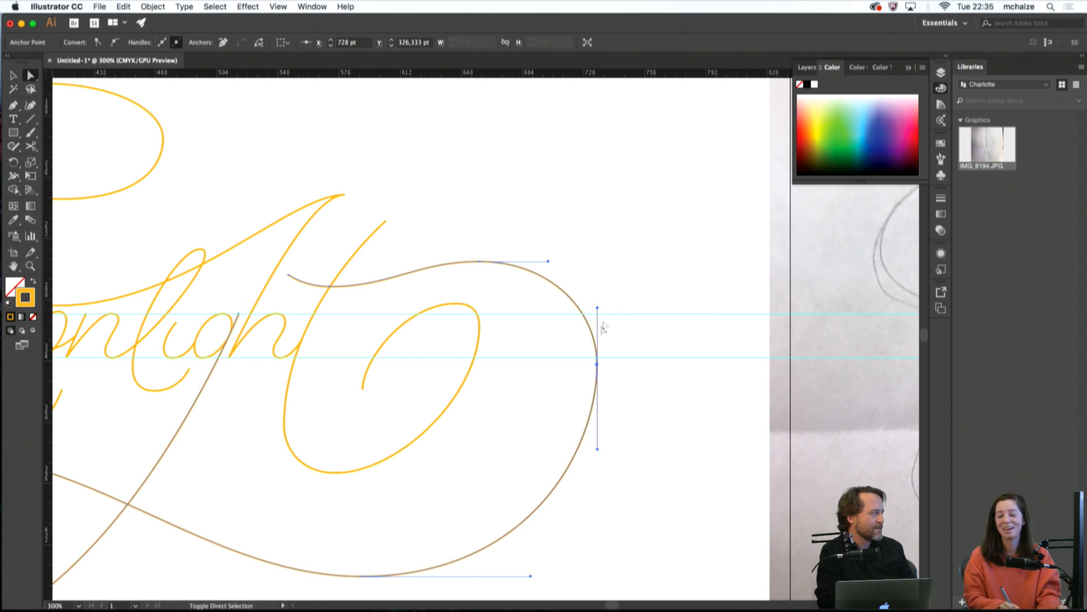
pyautogui.moveTo(598, 450); pyautogui.dragTo(598, 460)
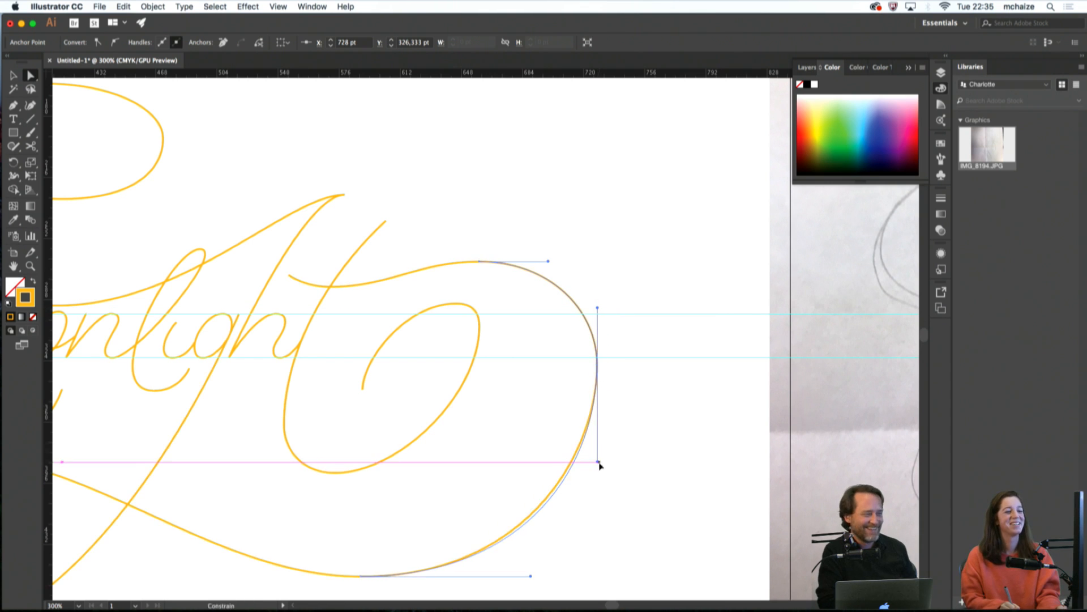
pyautogui.click(615, 454)
# Raise the lower-right bottom anchor of the g swash to Y 443 pt
pyautogui.press('super+minus')
pyautogui.press('super+minus')
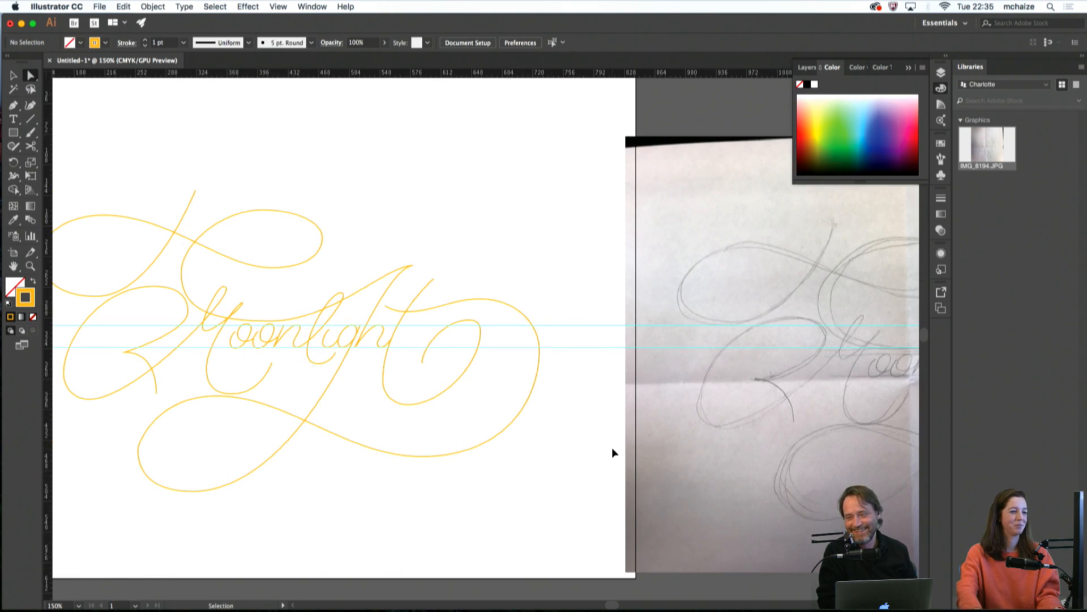
pyautogui.press('super+minus')
pyautogui.hscroll(-3, 566, 431)
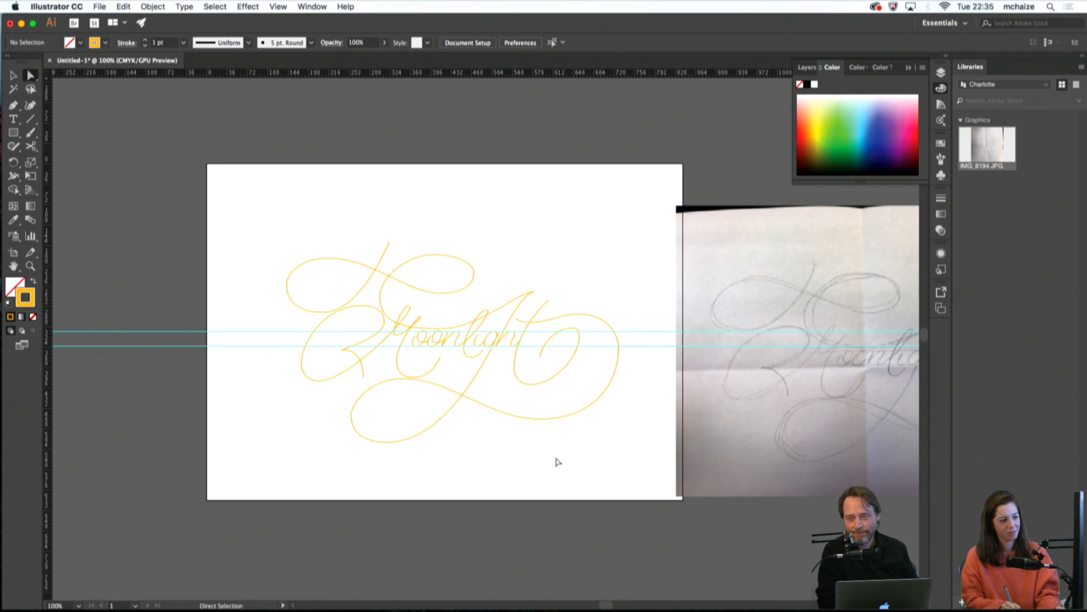
pyautogui.press('super+plus')
pyautogui.press('super+plus')
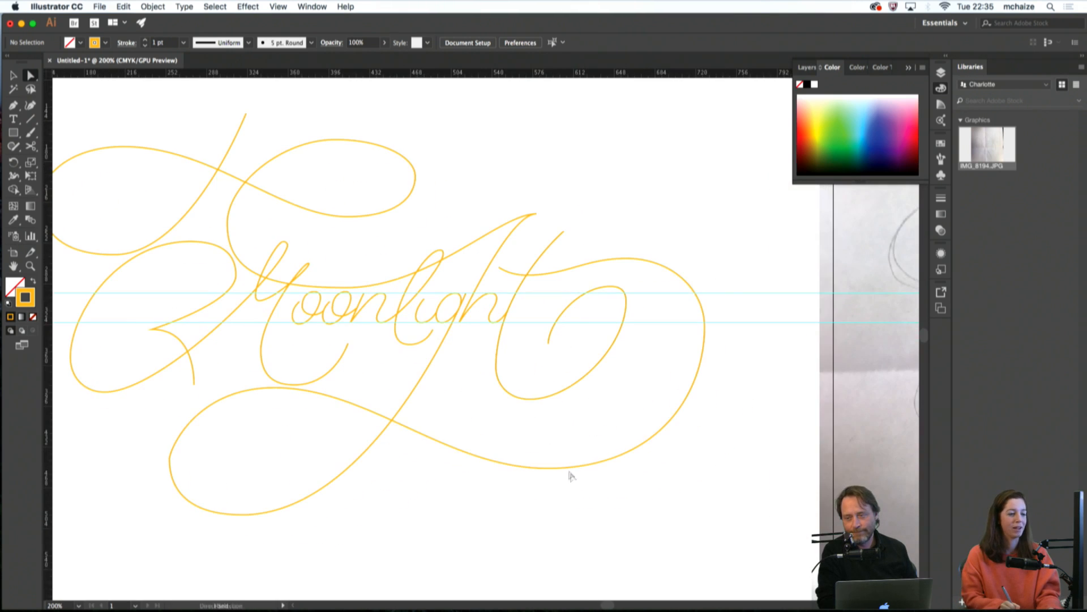
pyautogui.click(564, 469)
pyautogui.click(553, 469)
pyautogui.moveTo(549, 472); pyautogui.dragTo(552, 458)
pyautogui.click(561, 485)
pyautogui.click(632, 450)
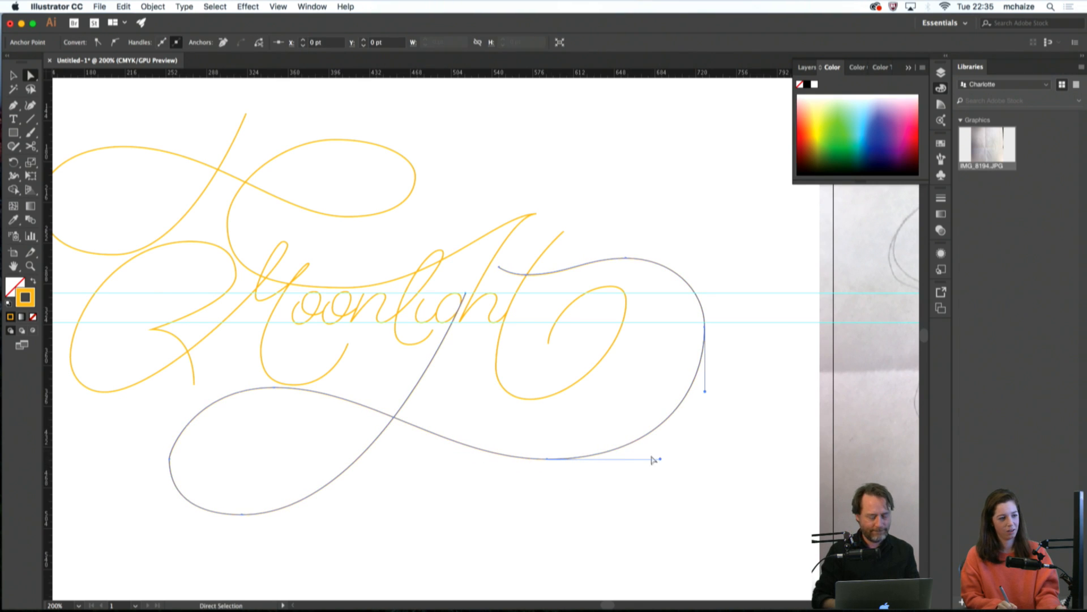
# Shorten both horizontal handles of the g swash's lower-right bottom anchor
pyautogui.moveTo(659, 459); pyautogui.dragTo(645, 459)
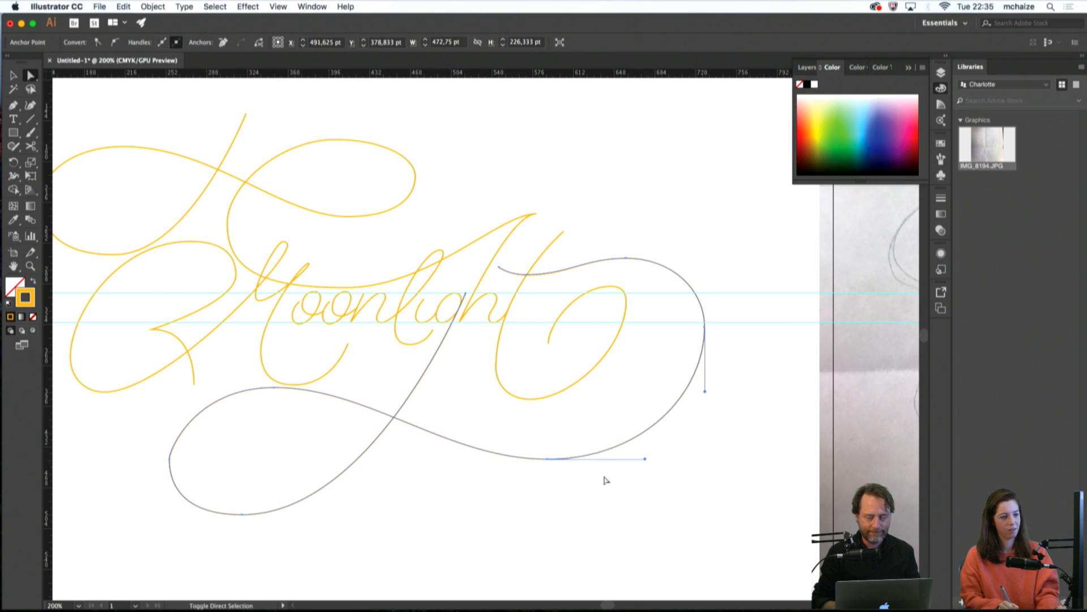
pyautogui.click(605, 485)
pyautogui.click(548, 460)
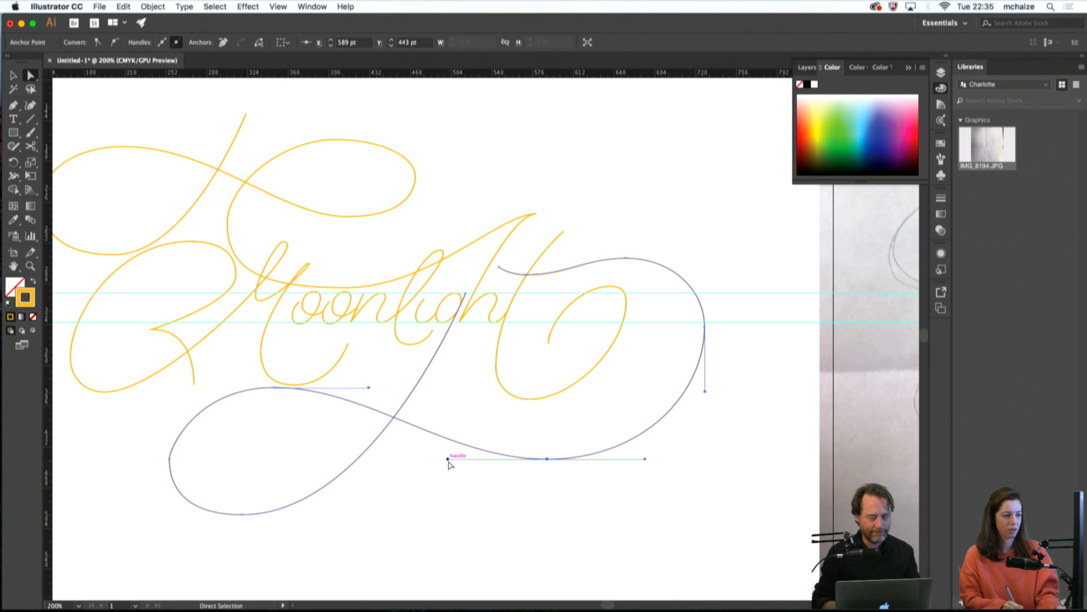
pyautogui.moveTo(448, 459)
pyautogui.mouseDown()
pyautogui.moveTo(462, 460)
pyautogui.moveTo(450, 460)
pyautogui.mouseUp()
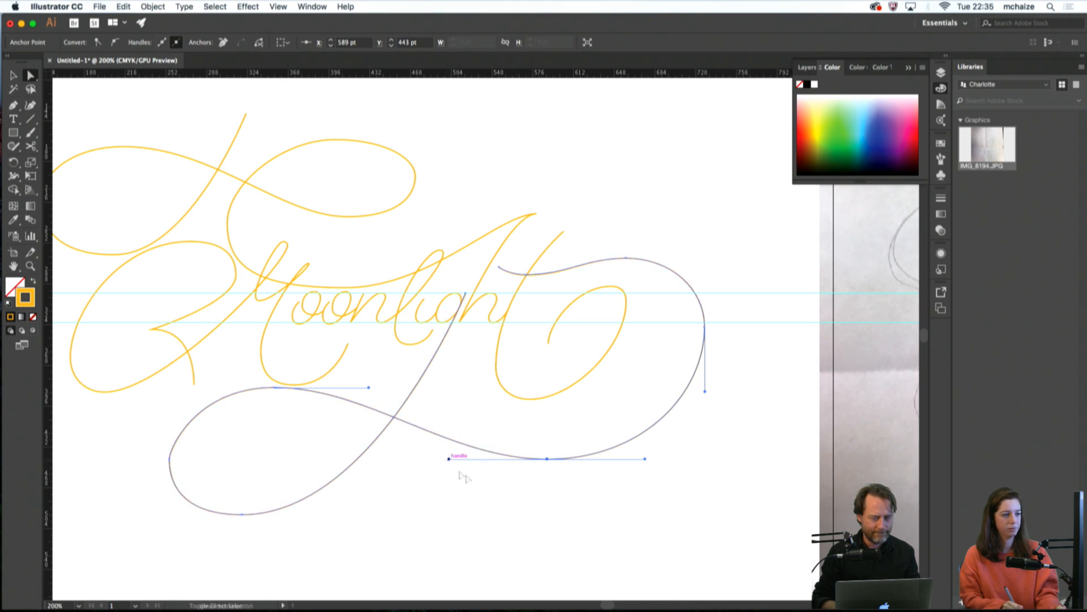
pyautogui.click(616, 399)
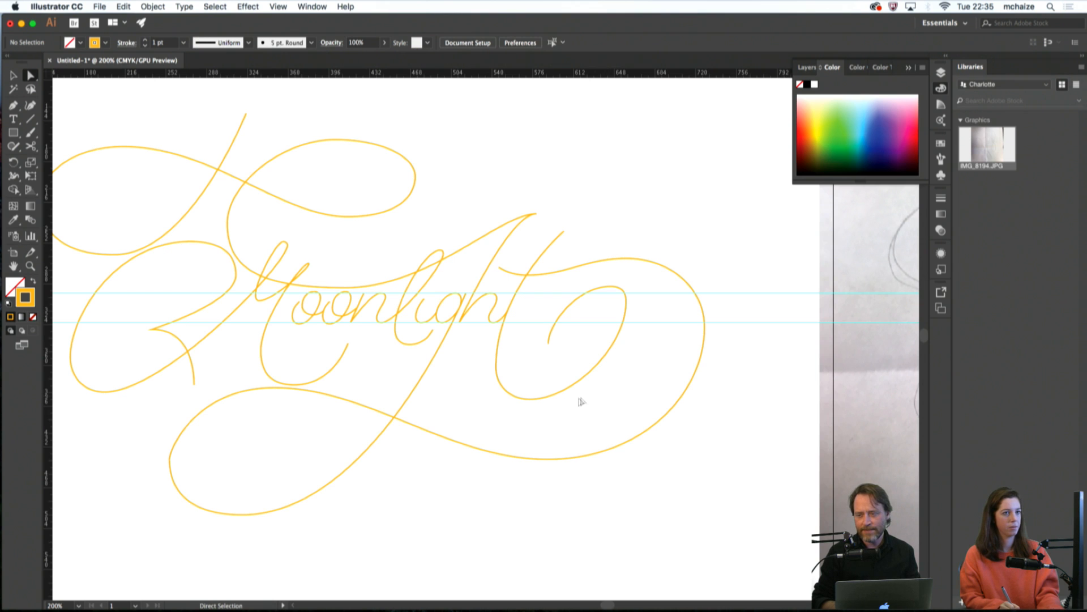
# Move the rightmost anchor of the M's entry loop to X 305.75 pt, Y 275.5 pt and lengthen its lower handle
pyautogui.moveTo(466, 401); pyautogui.dragTo(643, 401)
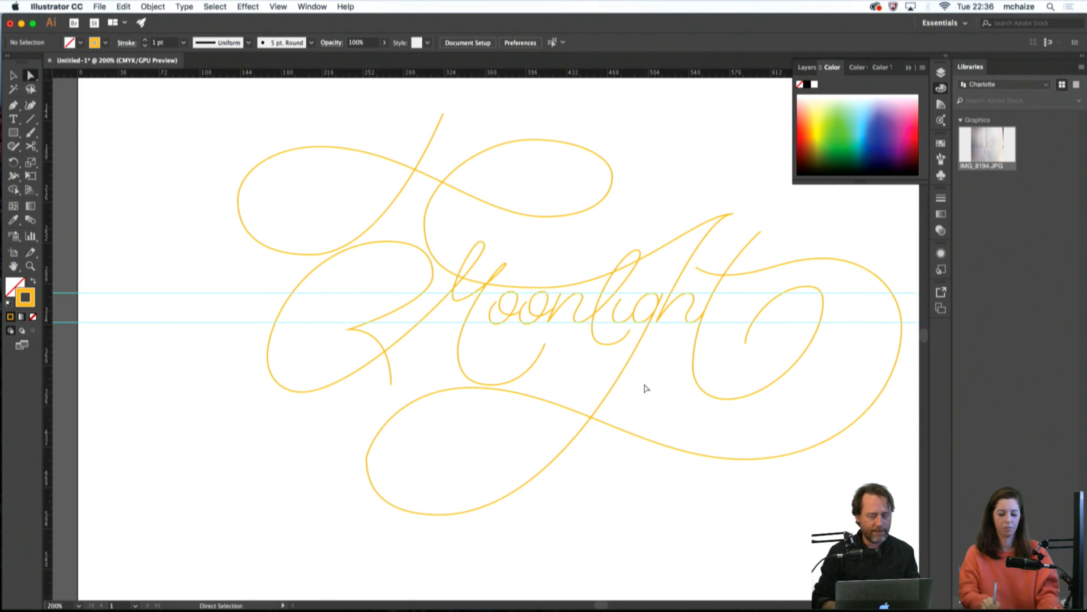
pyautogui.press('super+equal')
pyautogui.press('super+equal')
pyautogui.hscroll(-5, 647, 389)
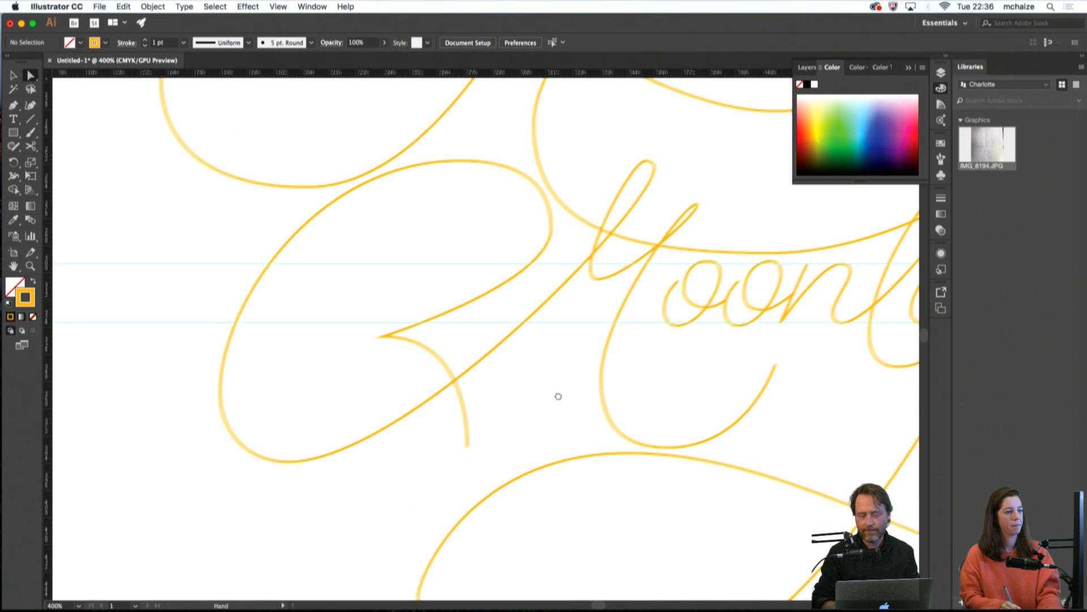
pyautogui.click(545, 248)
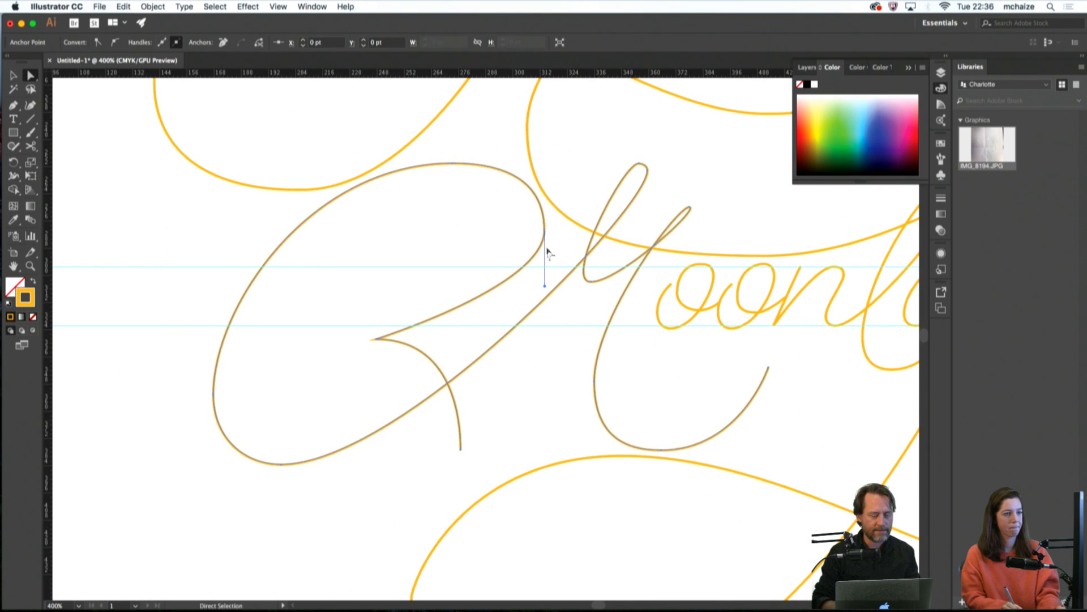
pyautogui.moveTo(547, 287); pyautogui.dragTo(545, 313)
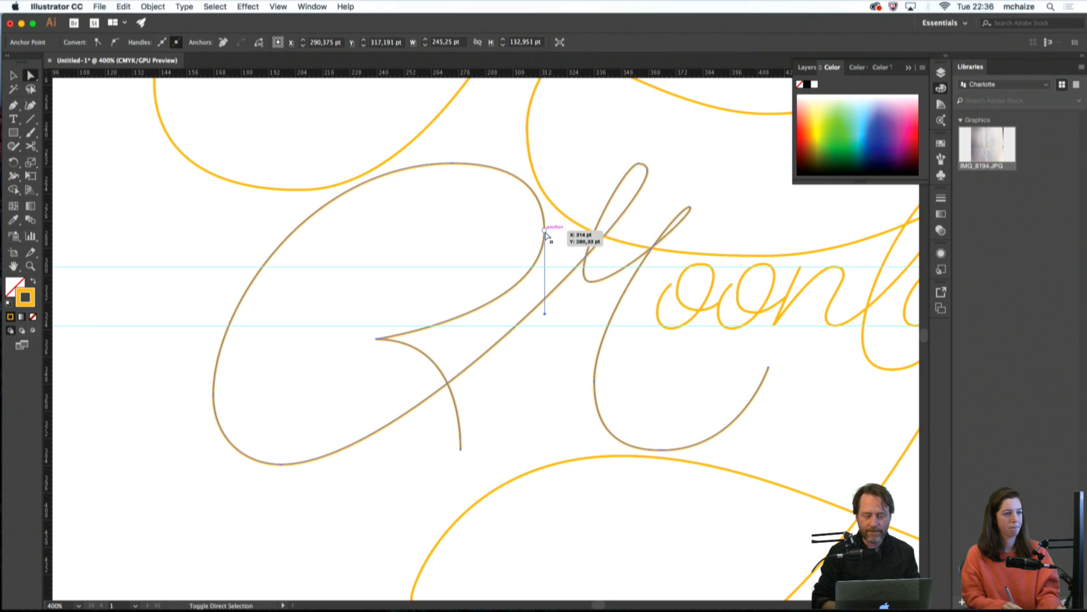
pyautogui.moveTo(545, 232); pyautogui.dragTo(534, 221)
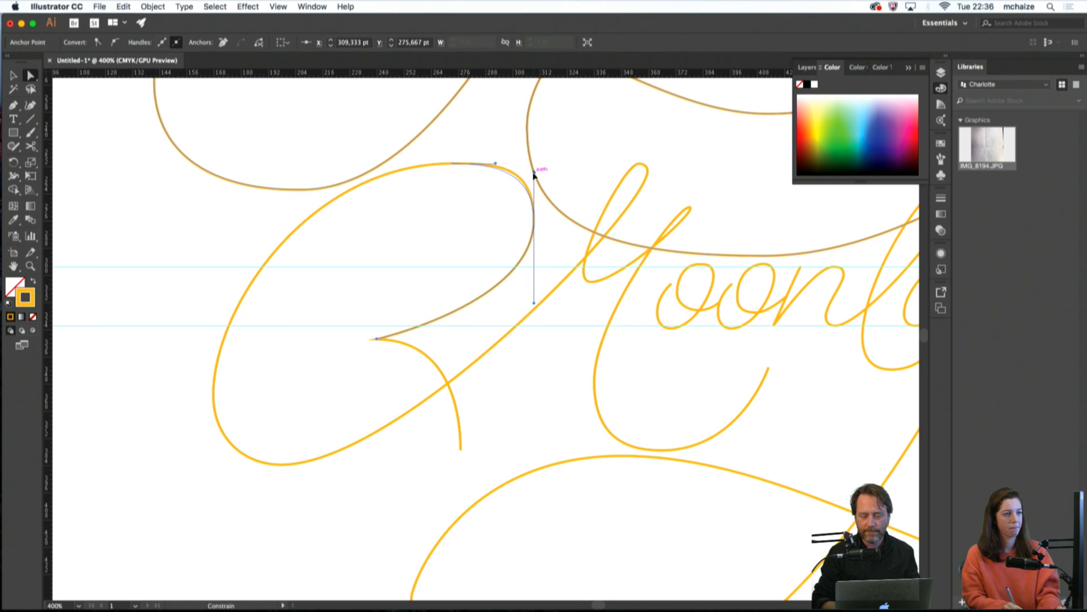
pyautogui.moveTo(534, 220); pyautogui.dragTo(527, 220)
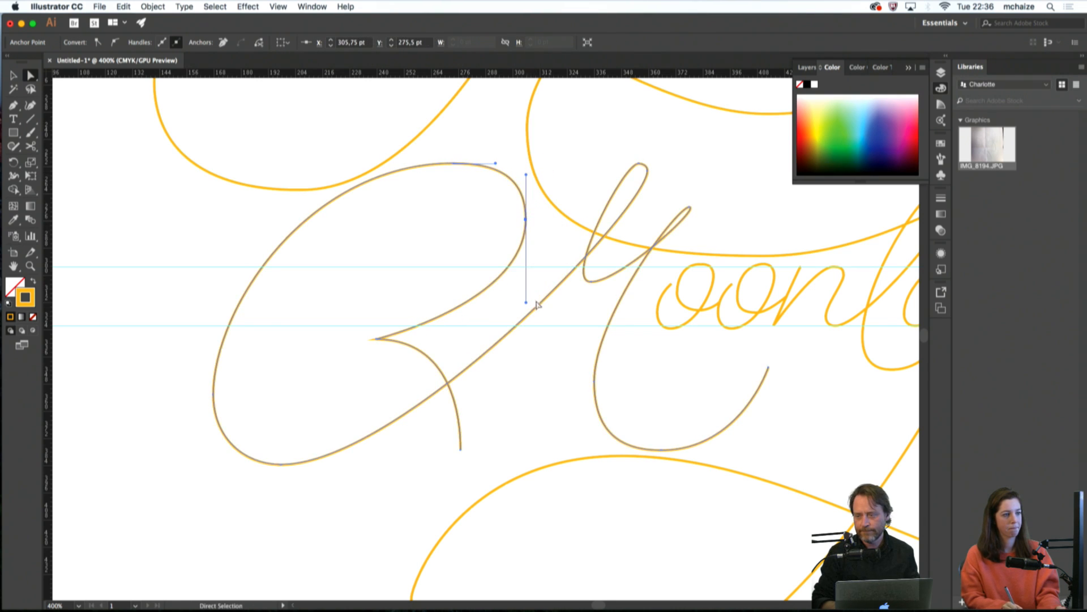
pyautogui.moveTo(527, 303); pyautogui.dragTo(526, 308)
# Move the M swash's pointed anchor to X 232.25 pt and its end anchor to X 273 pt, then shorten the pointed anchor's handle
pyautogui.moveTo(377, 341); pyautogui.dragTo(359, 344)
pyautogui.moveTo(461, 449); pyautogui.dragTo(452, 449)
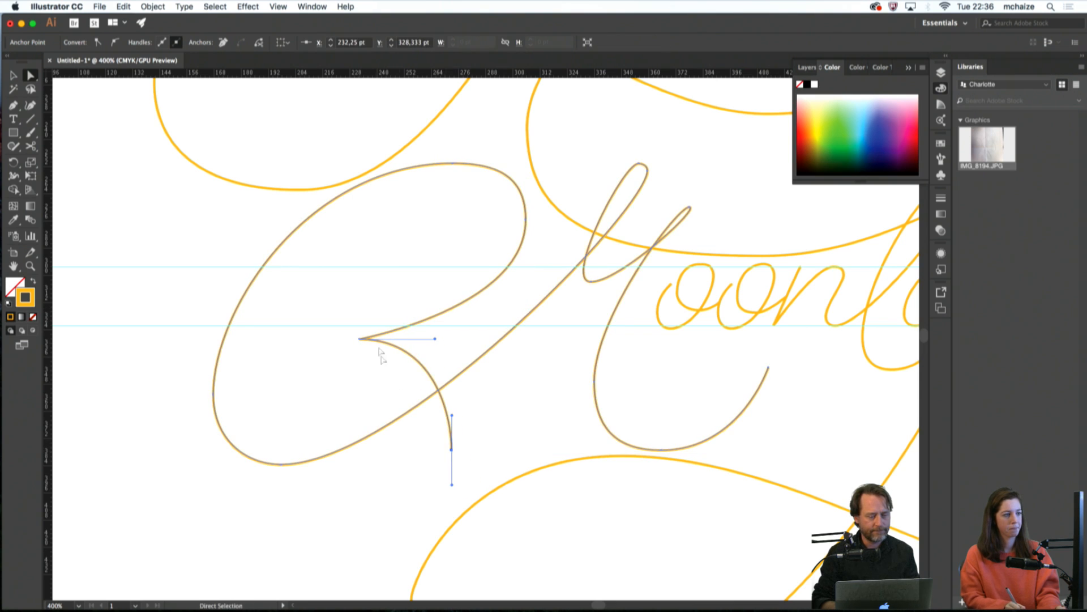
pyautogui.moveTo(434, 340); pyautogui.dragTo(367, 341)
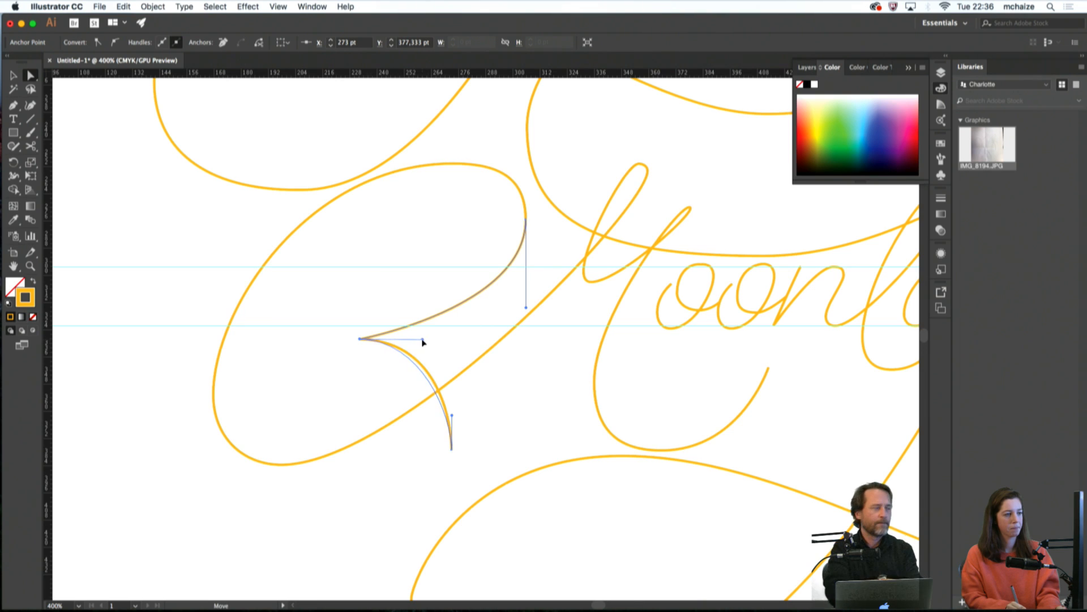
pyautogui.click(537, 245)
pyautogui.click(526, 225)
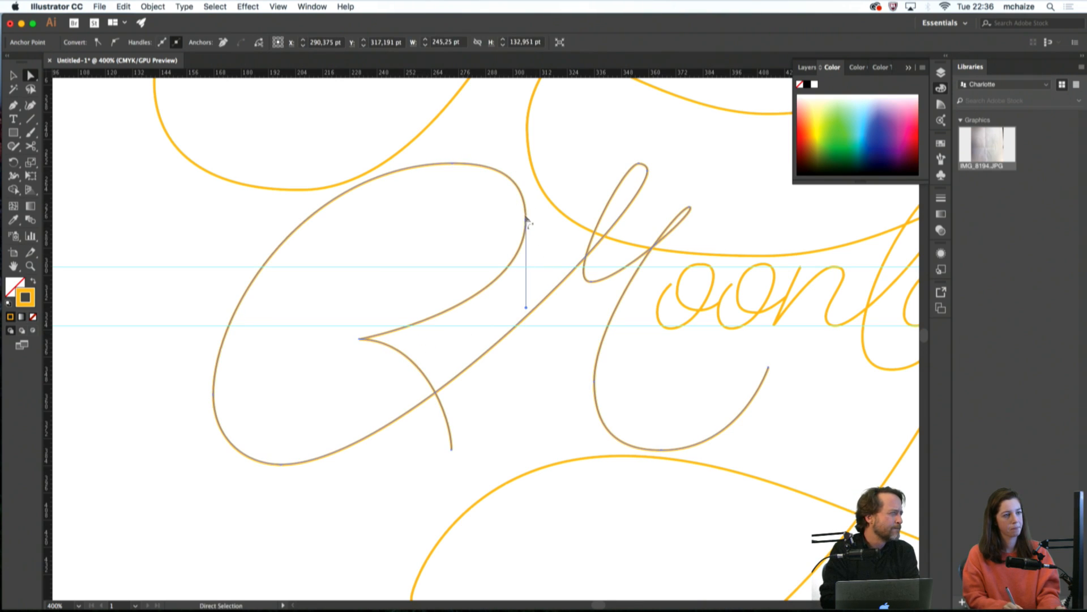
# Raise the rightmost anchor of the M's entry loop to Y 270.448 pt, shortening its upper handle and lengthening its lower one
pyautogui.moveTo(526, 225); pyautogui.dragTo(524, 208)
pyautogui.moveTo(527, 164); pyautogui.dragTo(527, 180)
pyautogui.moveTo(525, 296); pyautogui.dragTo(520, 307)
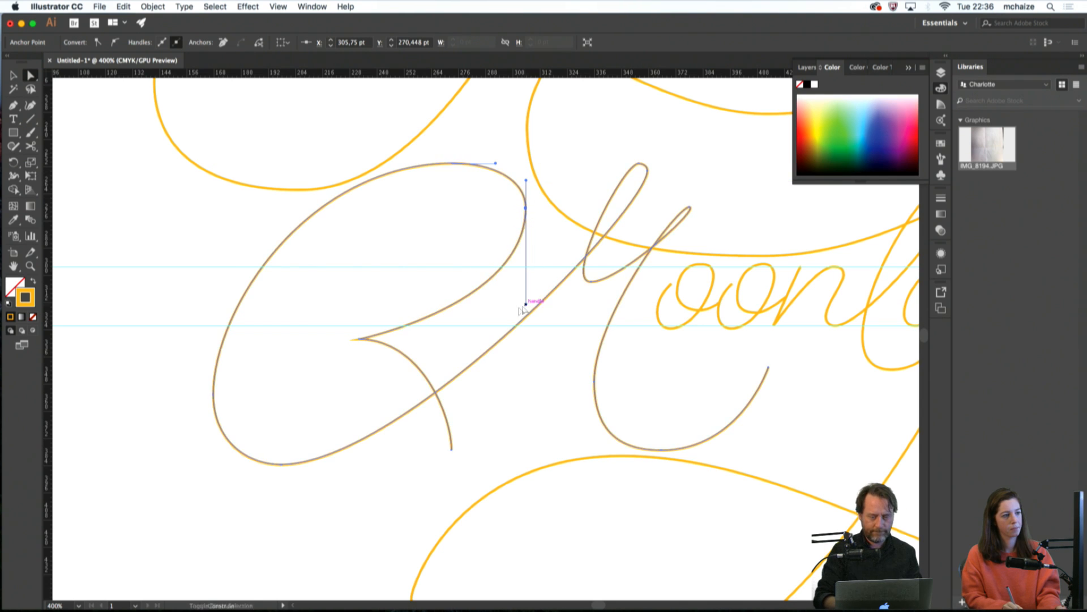
pyautogui.click(361, 326)
# Move the bottom anchor of the upper swash's first loop to X 193.411 pt, Y 262.333 pt and lengthen its handle toward the swash end
pyautogui.scroll(5, 369, 267)
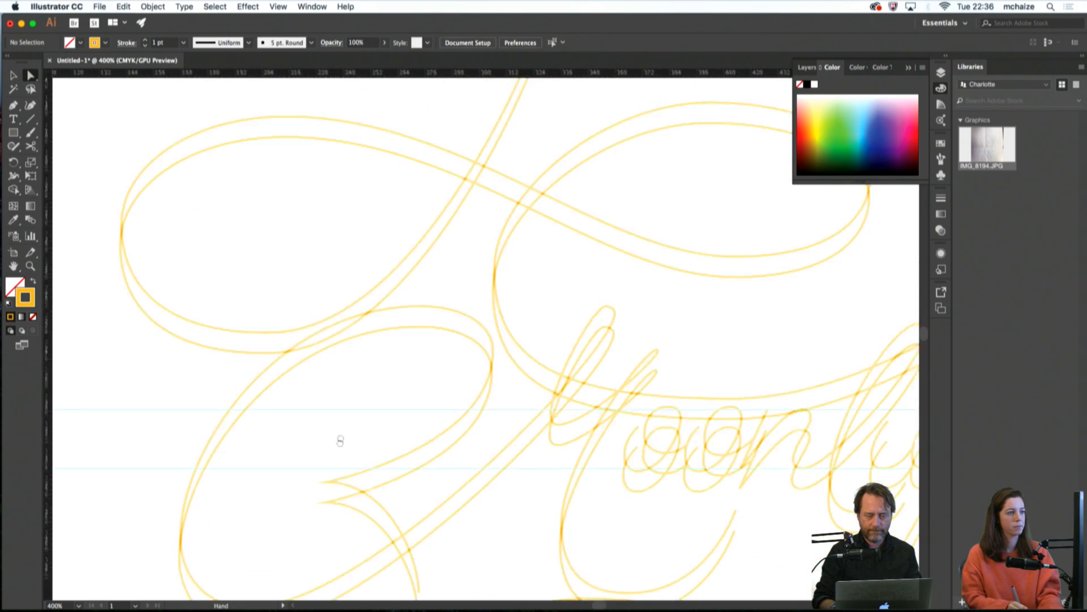
pyautogui.click(309, 390)
pyautogui.moveTo(409, 386); pyautogui.dragTo(390, 390)
pyautogui.moveTo(263, 392); pyautogui.dragTo(227, 391)
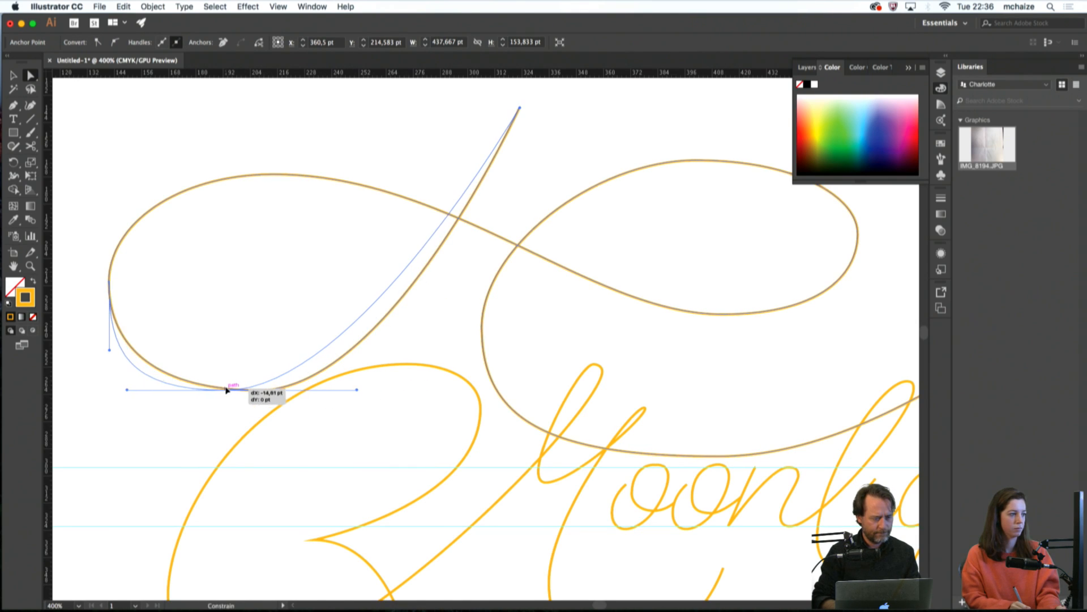
pyautogui.moveTo(357, 389); pyautogui.dragTo(406, 390)
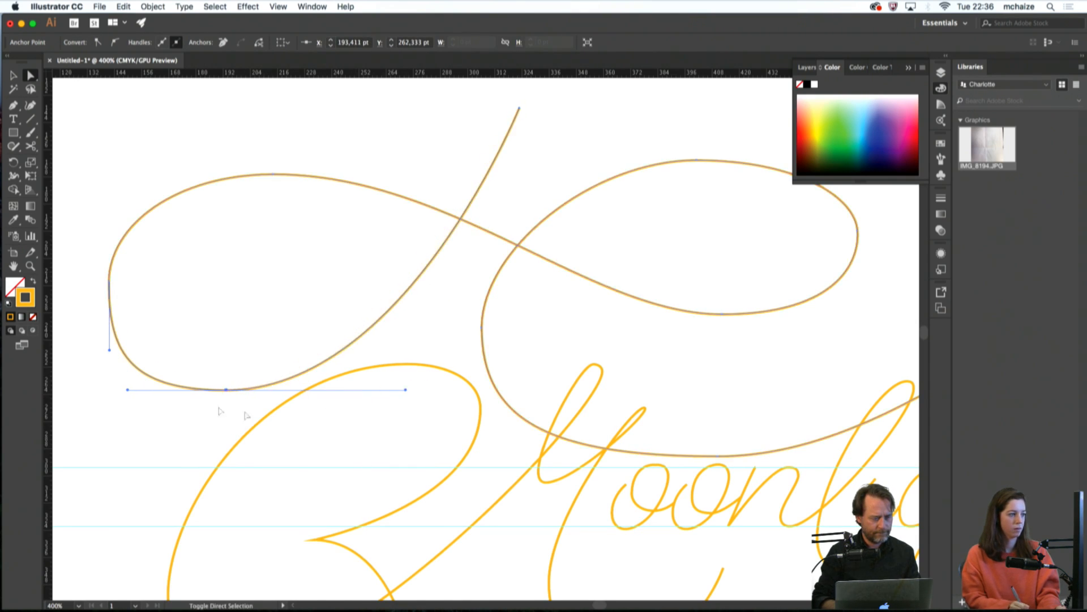
# Lower the first loop's leftmost anchor to Y 220.26 pt and adjust the facing handles of the neighbouring bottom and top anchors
pyautogui.moveTo(127, 390); pyautogui.dragTo(147, 390)
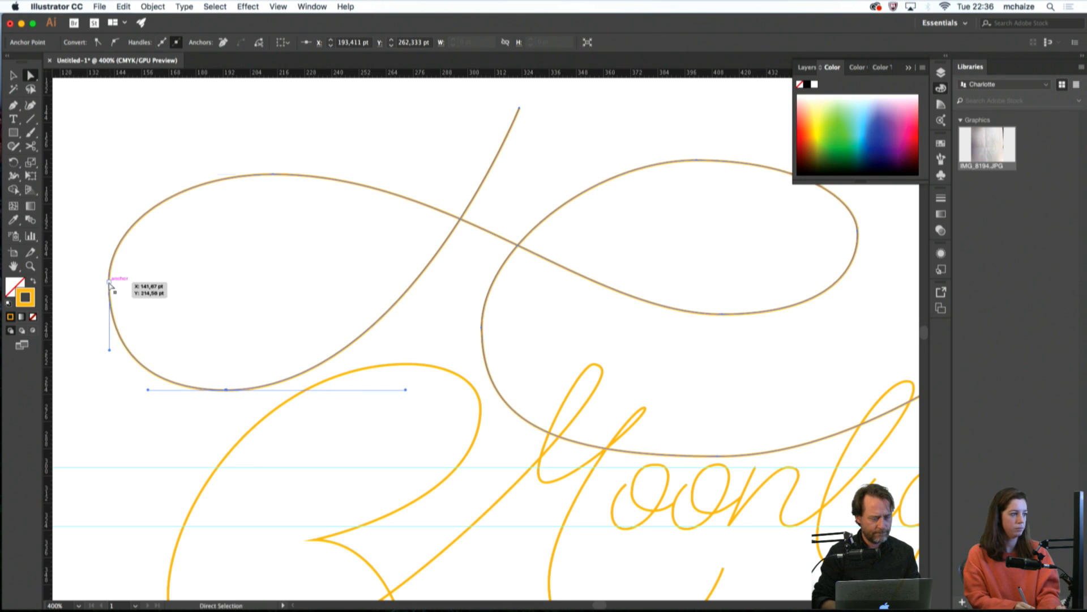
pyautogui.moveTo(109, 283); pyautogui.dragTo(109, 294)
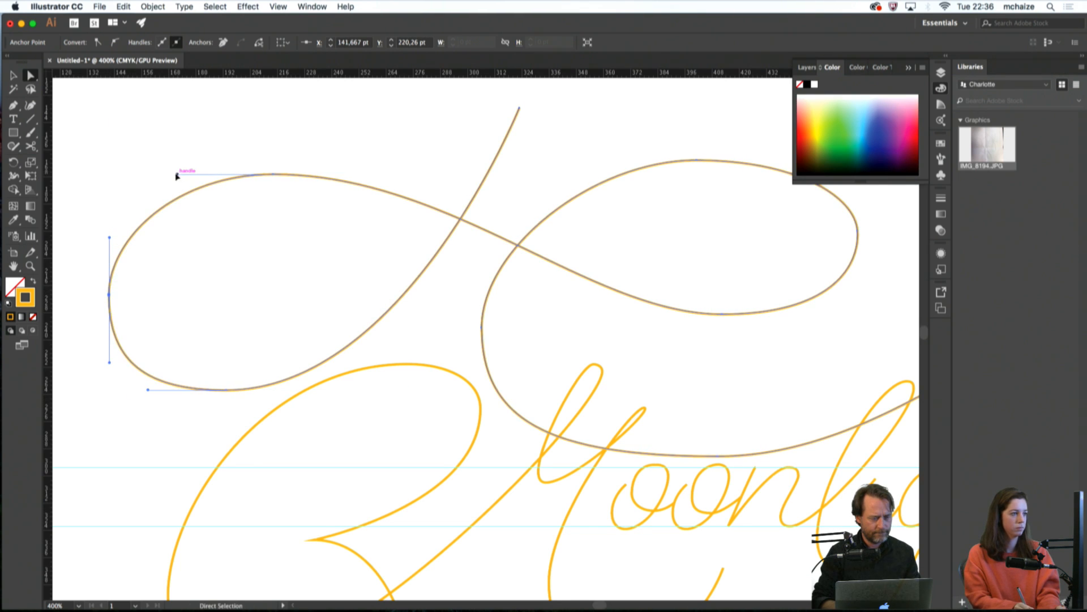
pyautogui.moveTo(176, 175); pyautogui.dragTo(169, 175)
# Convert the upper swash's free end anchor to smooth with a short vertical handle, and shorten the bottom anchor's handle facing it
pyautogui.click(519, 108)
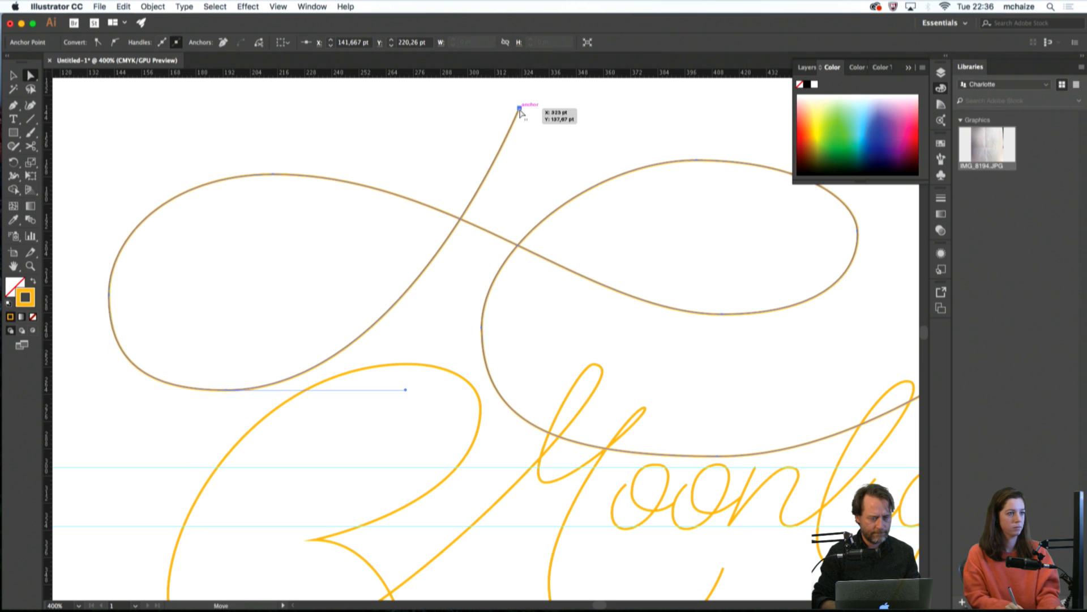
pyautogui.click(116, 43)
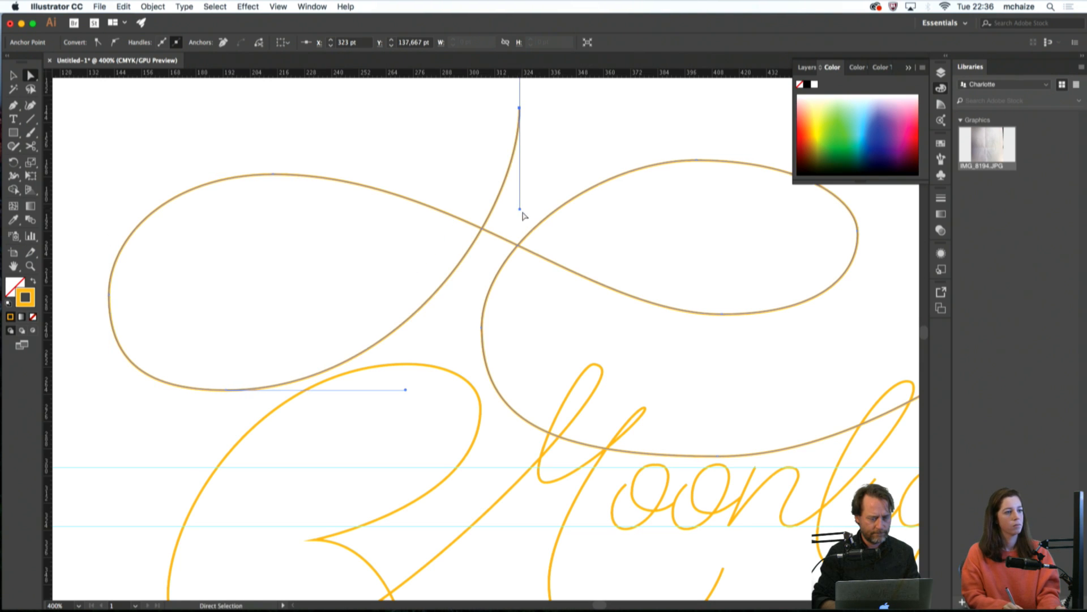
pyautogui.moveTo(520, 209); pyautogui.dragTo(520, 143)
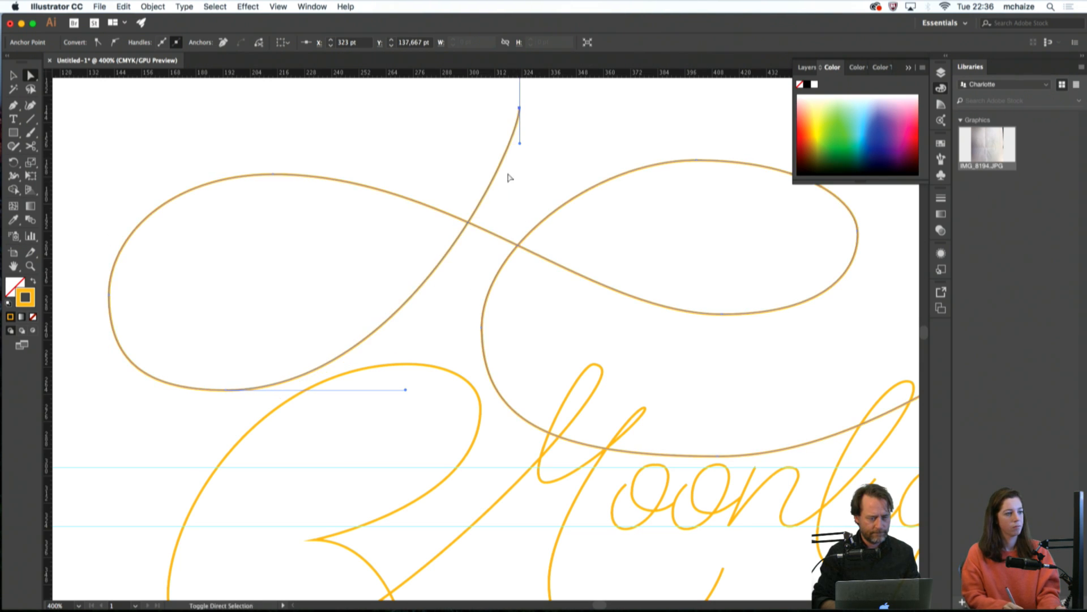
pyautogui.moveTo(405, 390); pyautogui.dragTo(386, 390)
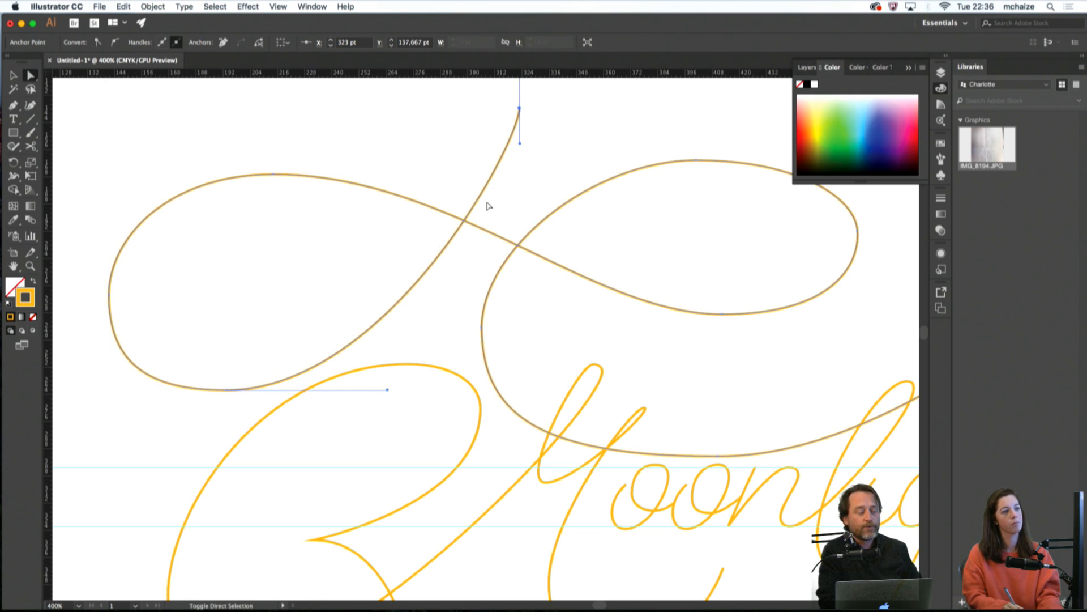
# Try tilting and lengthening the handle of the upper swash's end anchor, and undo these handle changes
pyautogui.moveTo(458, 212); pyautogui.dragTo(477, 249)
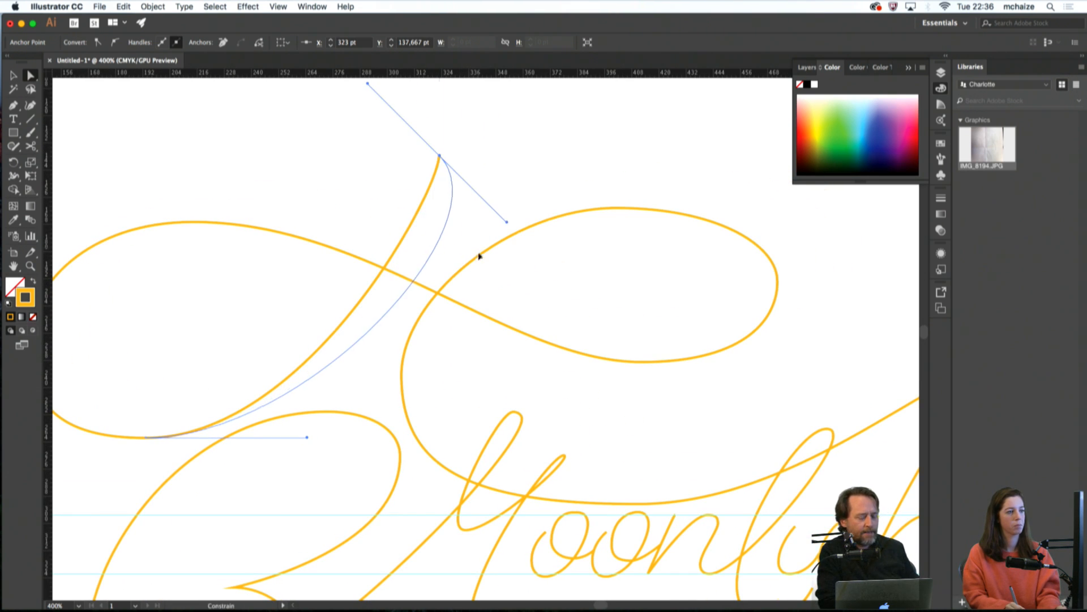
pyautogui.press('super+z')
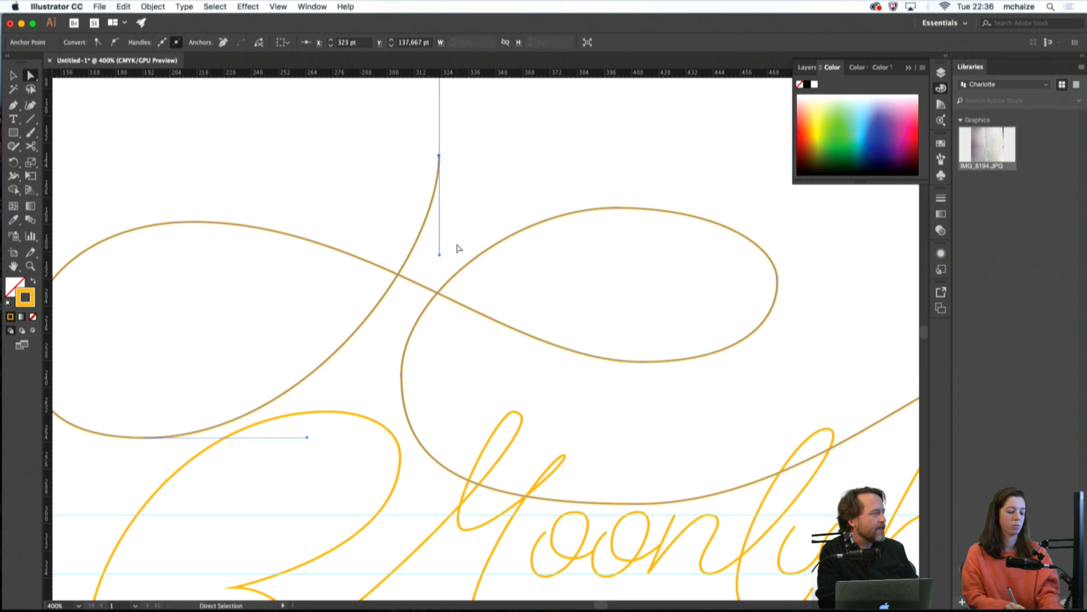
pyautogui.press('v')
pyautogui.press('super+z')
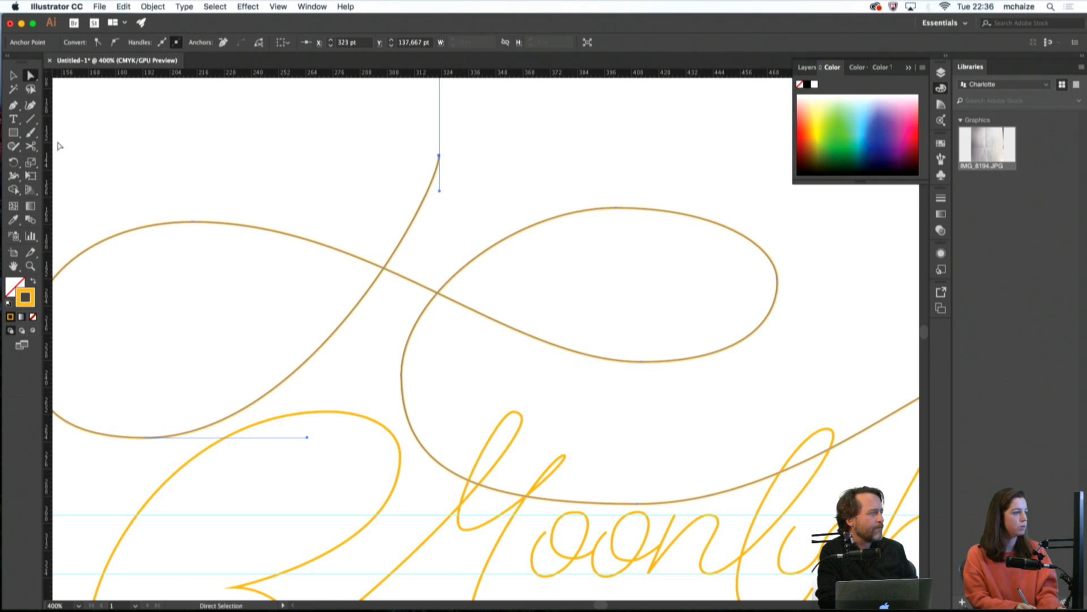
pyautogui.click(30, 109)
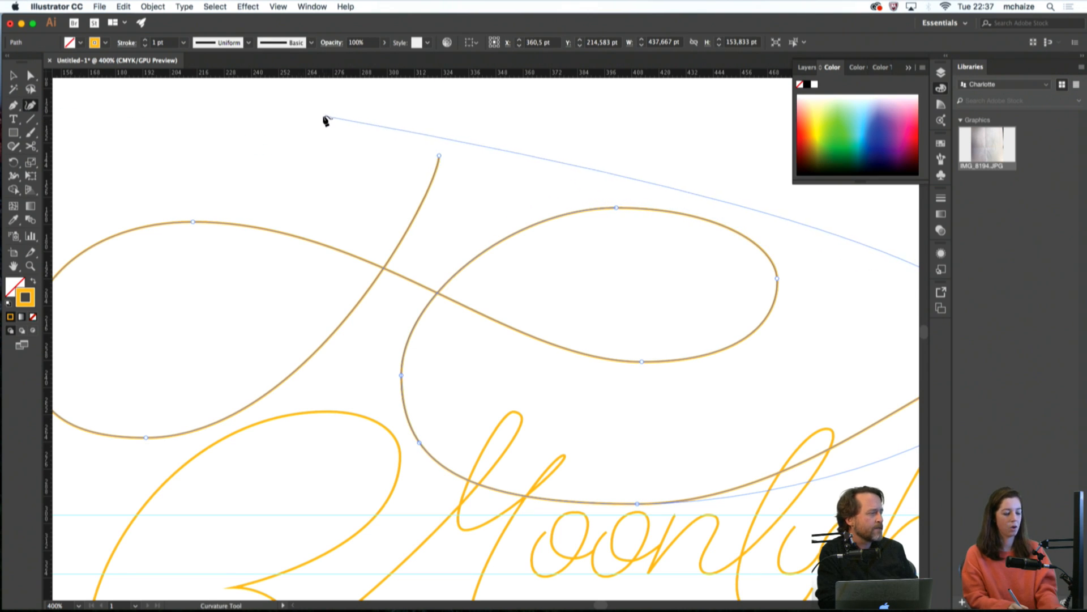
pyautogui.press('a')
pyautogui.press('v')
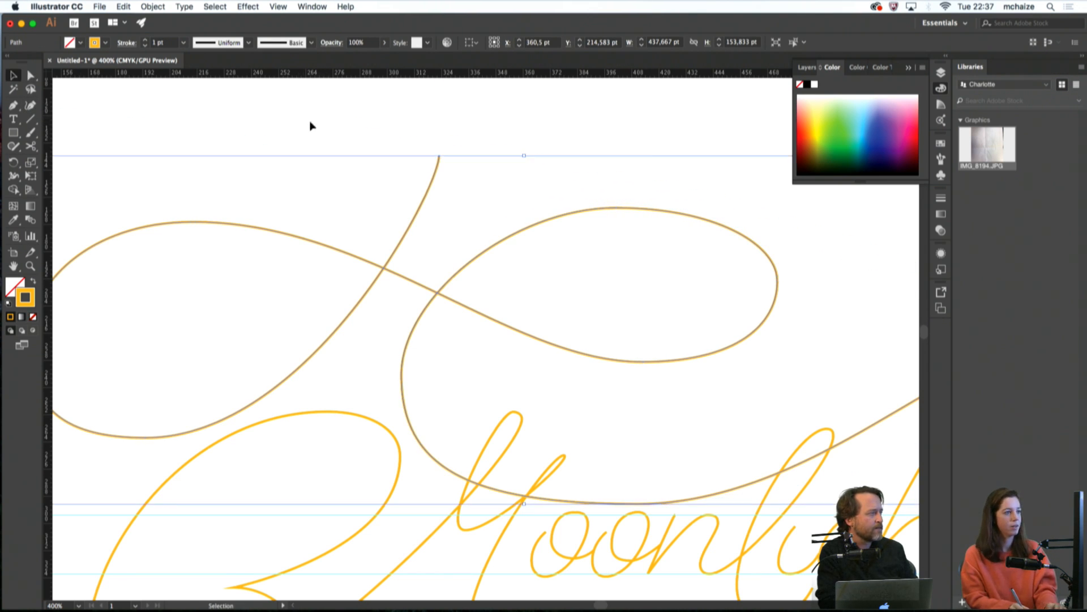
# Draw a three-point test curve about 158 × 160 pt with the Curvature tool, starting in the blank area above the upper swash
pyautogui.click(312, 109)
pyautogui.press('super+minus')
pyautogui.press('space')
pyautogui.moveTo(313, 102); pyautogui.dragTo(459, 316)
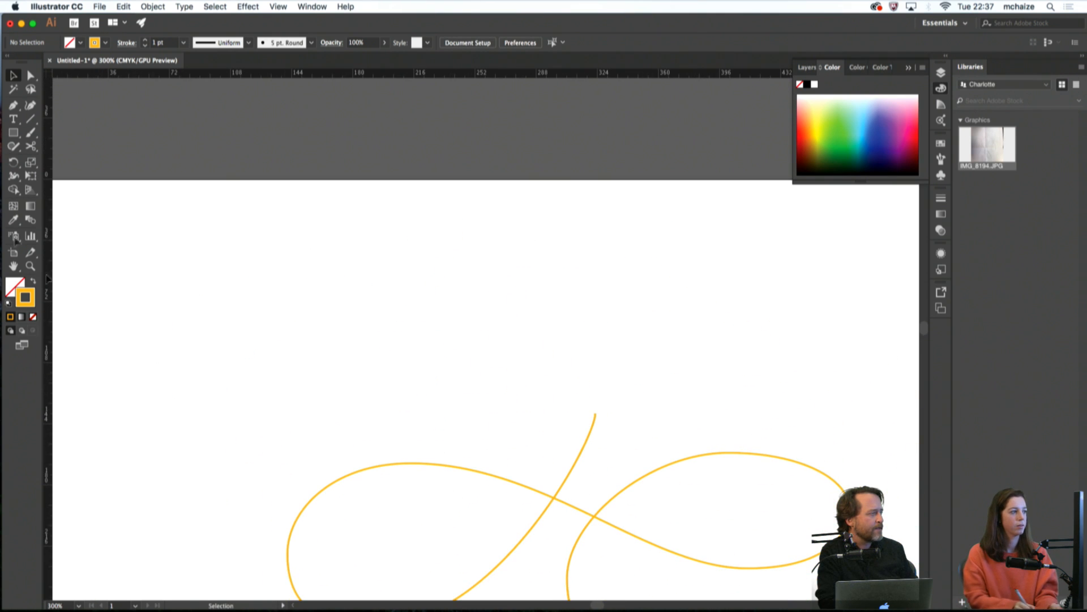
pyautogui.click(300, 259)
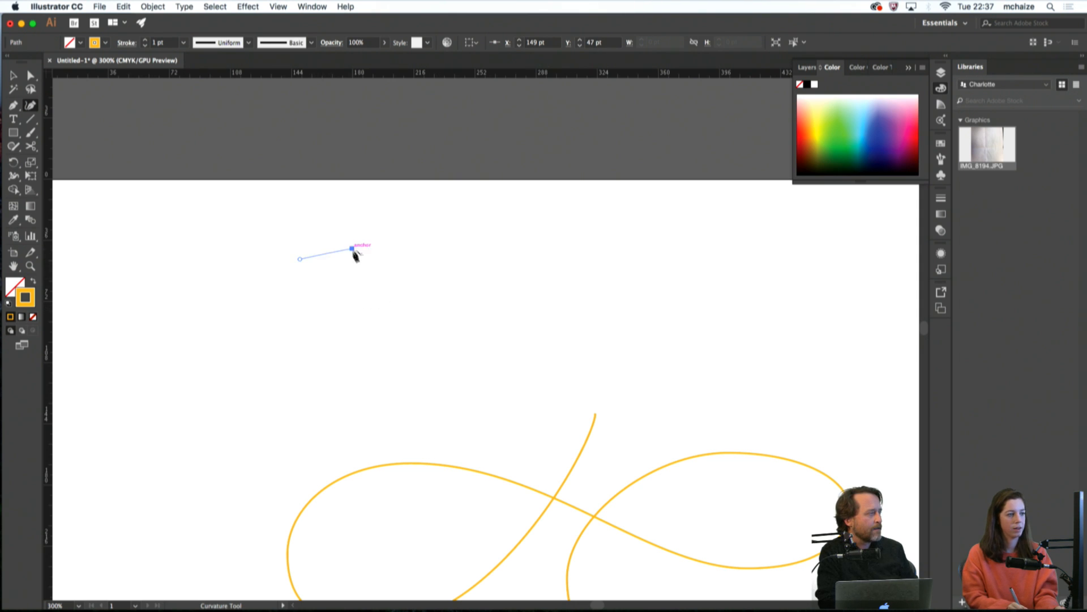
pyautogui.click(565, 328)
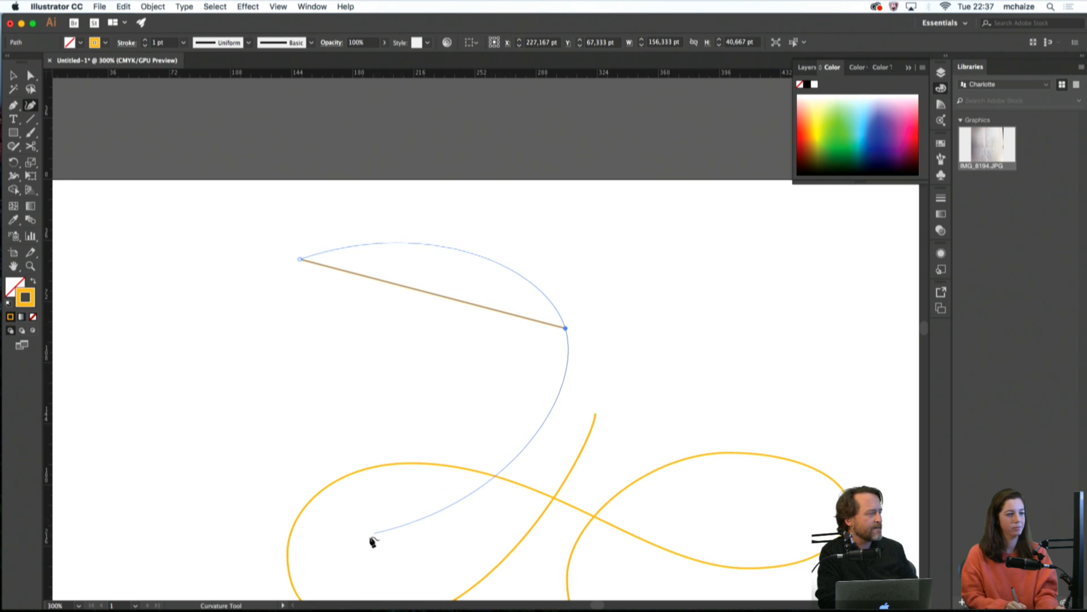
pyautogui.click(403, 513)
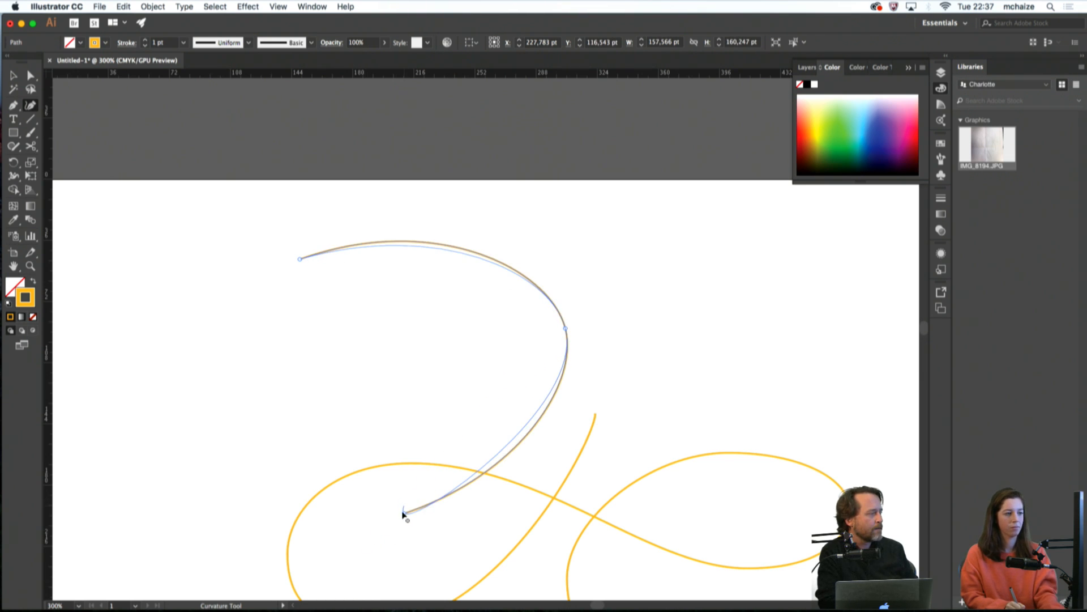
pyautogui.press('Escape')
pyautogui.press('v')
pyautogui.click(371, 510)
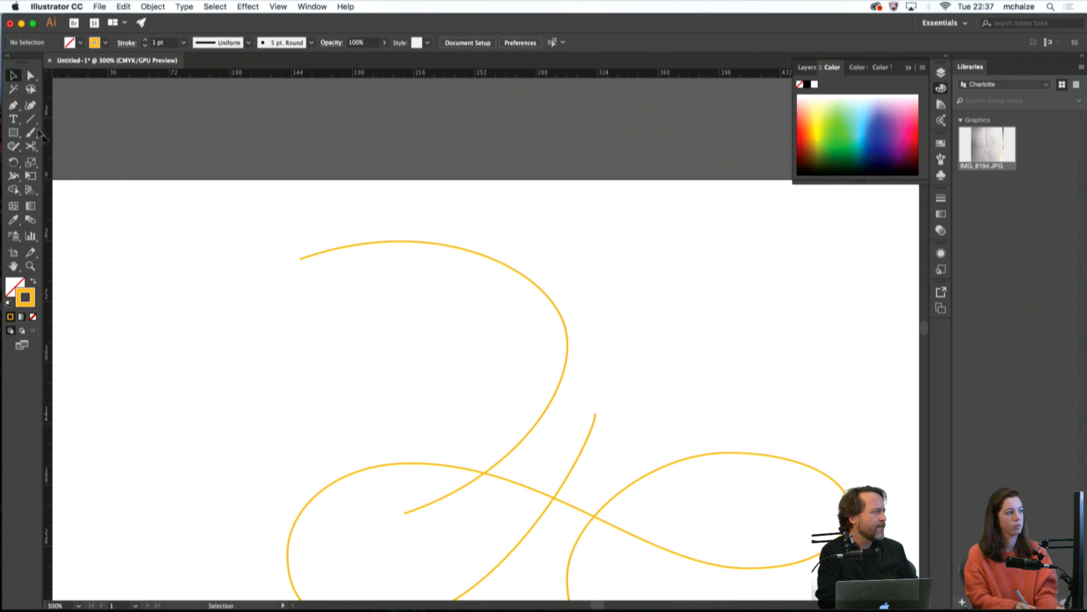
# Try pulling the test curve's middle point inward with the Curvature tool, and undo the move
pyautogui.hotkey('shift', '`')
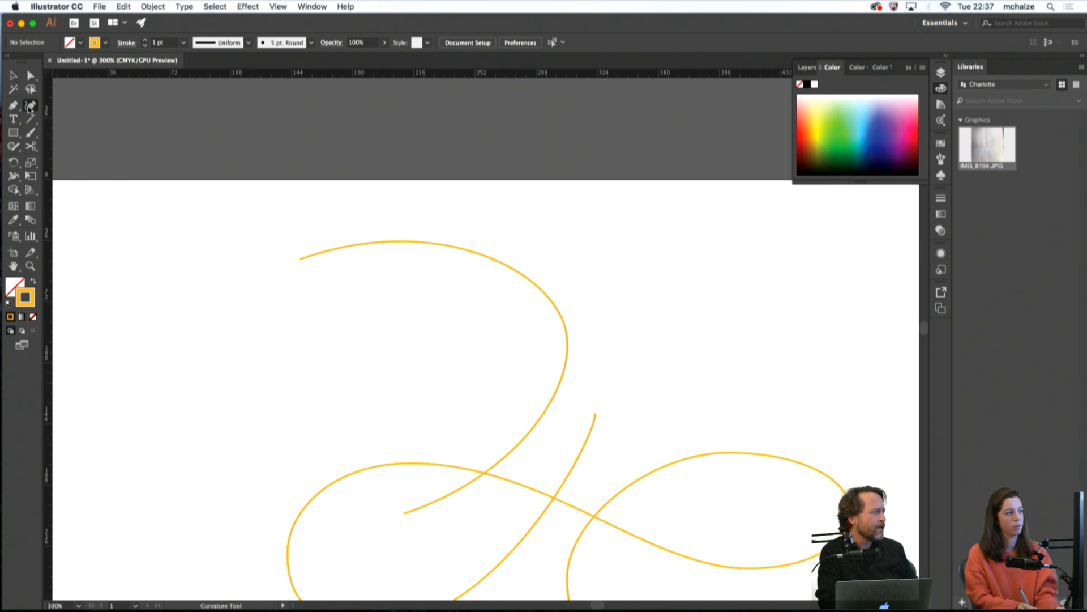
pyautogui.click(565, 328)
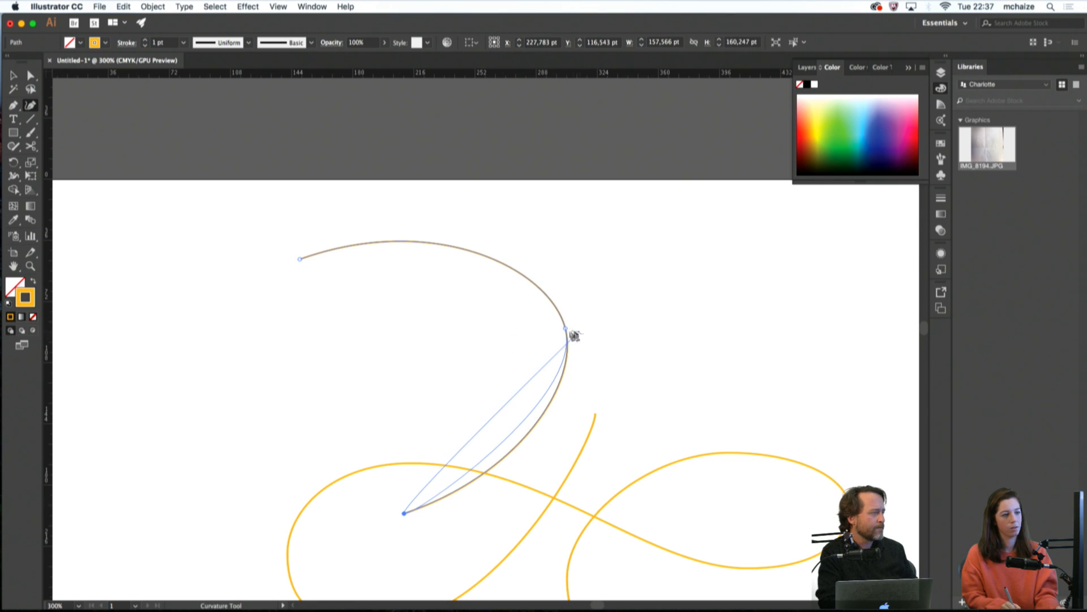
pyautogui.press('super+shift+a')
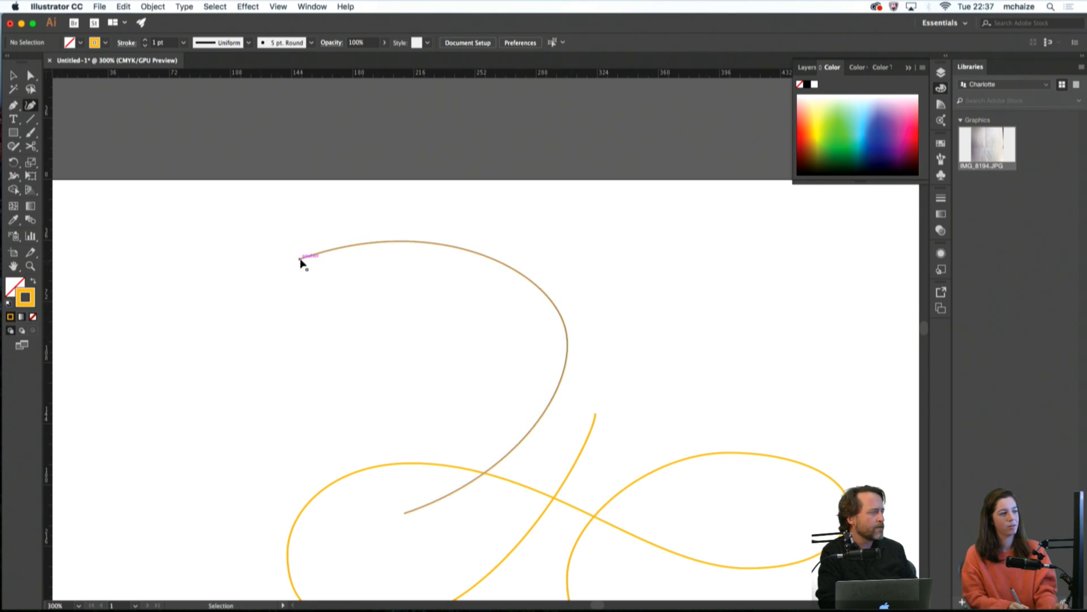
pyautogui.keyDown('super'); pyautogui.click(338, 250); pyautogui.keyUp('super')
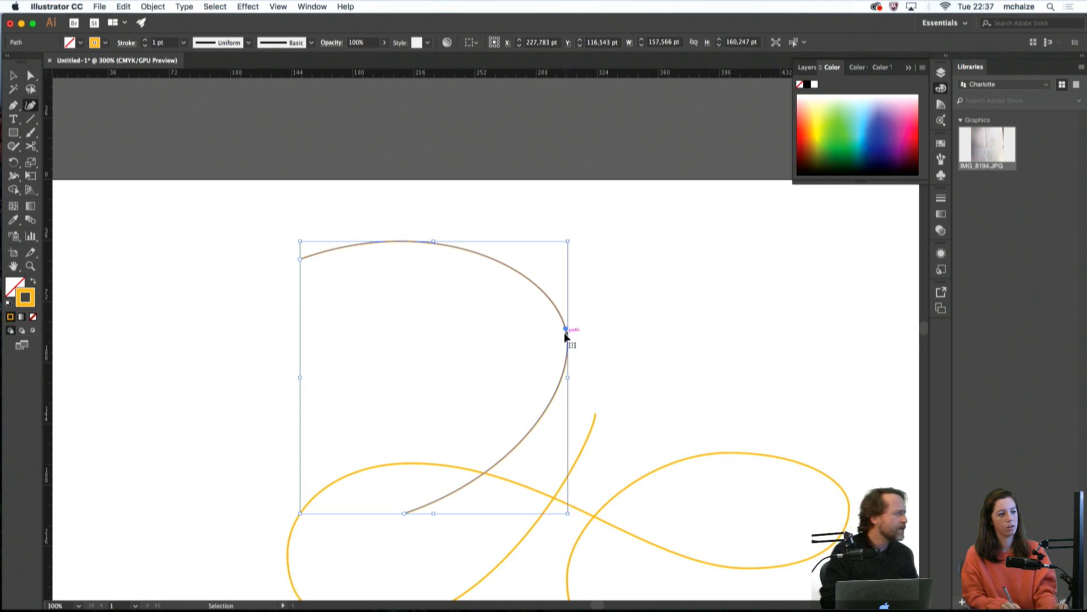
pyautogui.moveTo(567, 332); pyautogui.dragTo(503, 340)
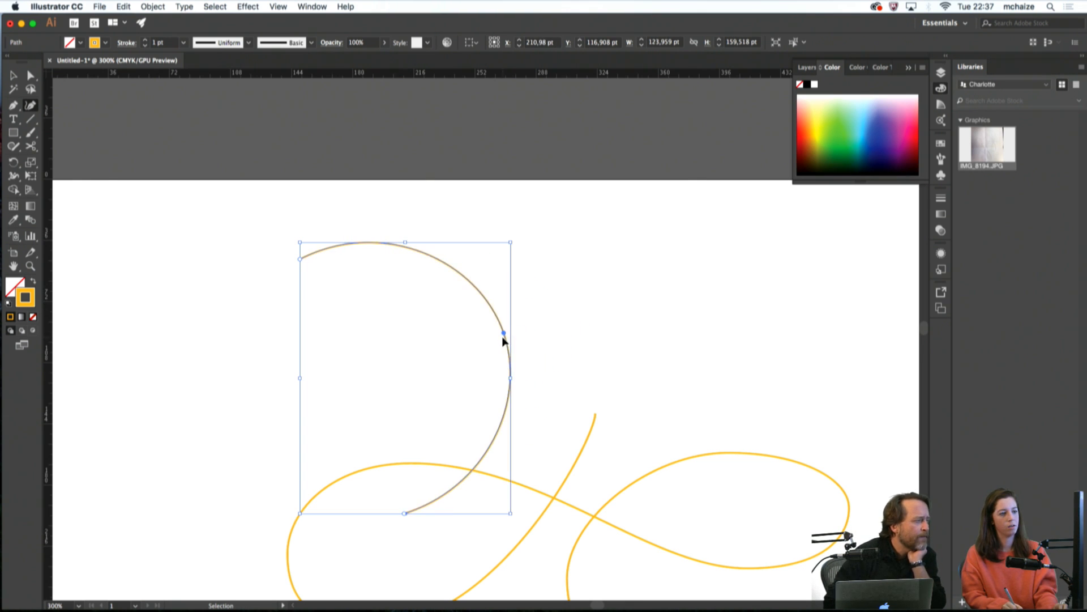
pyautogui.press('super+z')
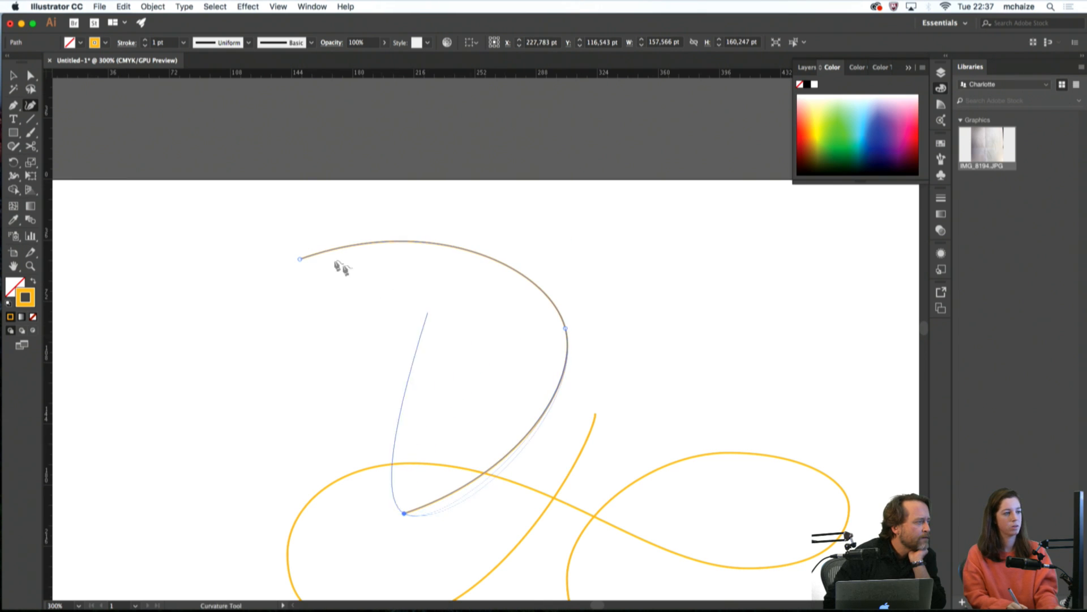
# Add two points along the test curve's upper arc, pulling the second outward, and discard a trial extension of its lower end
pyautogui.click(331, 250)
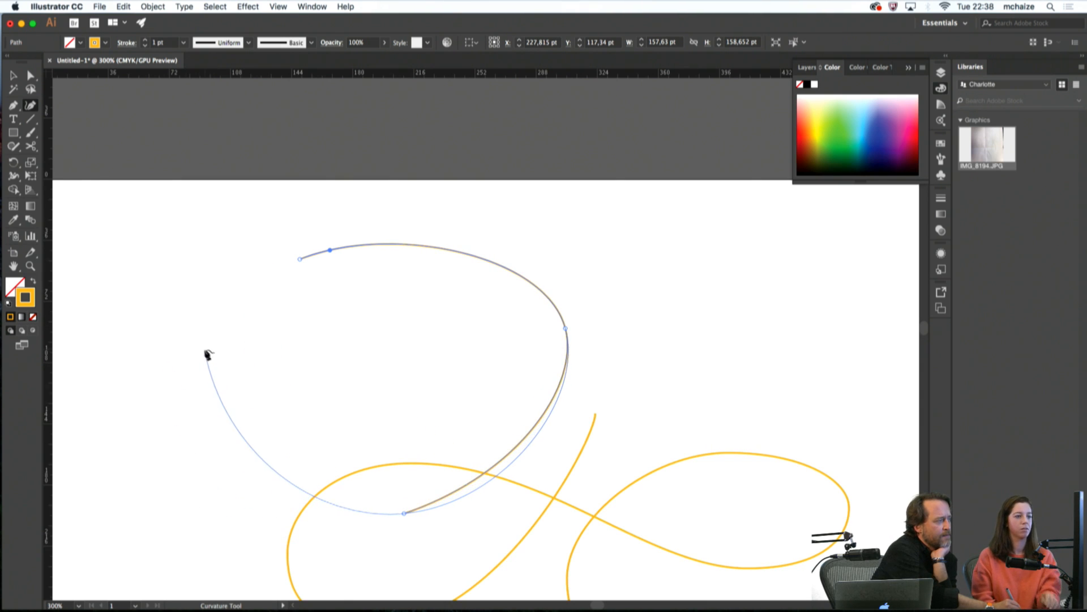
pyautogui.click(205, 346)
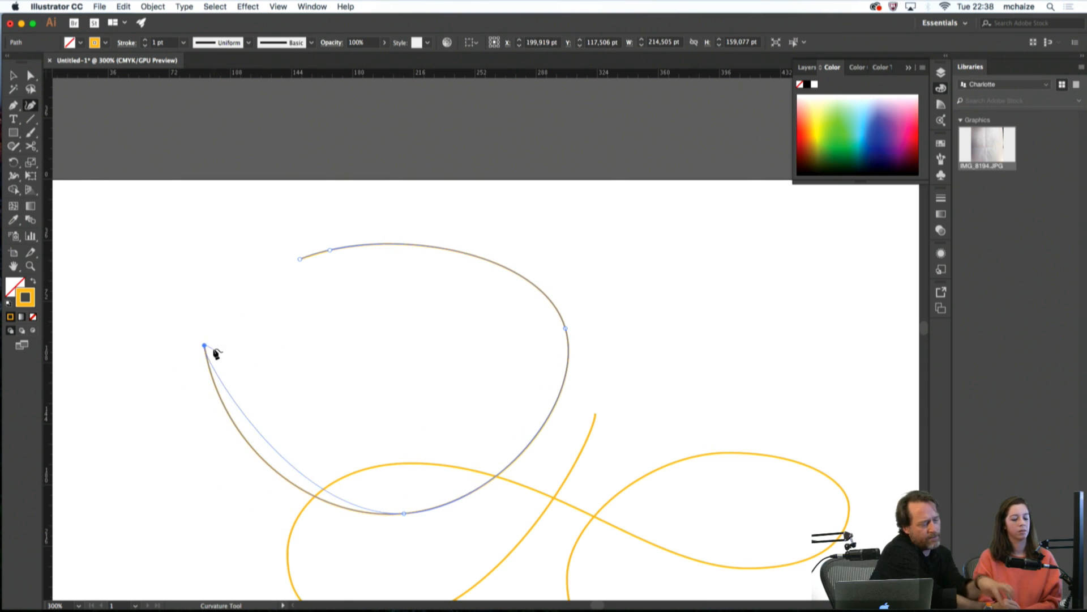
pyautogui.press('Delete')
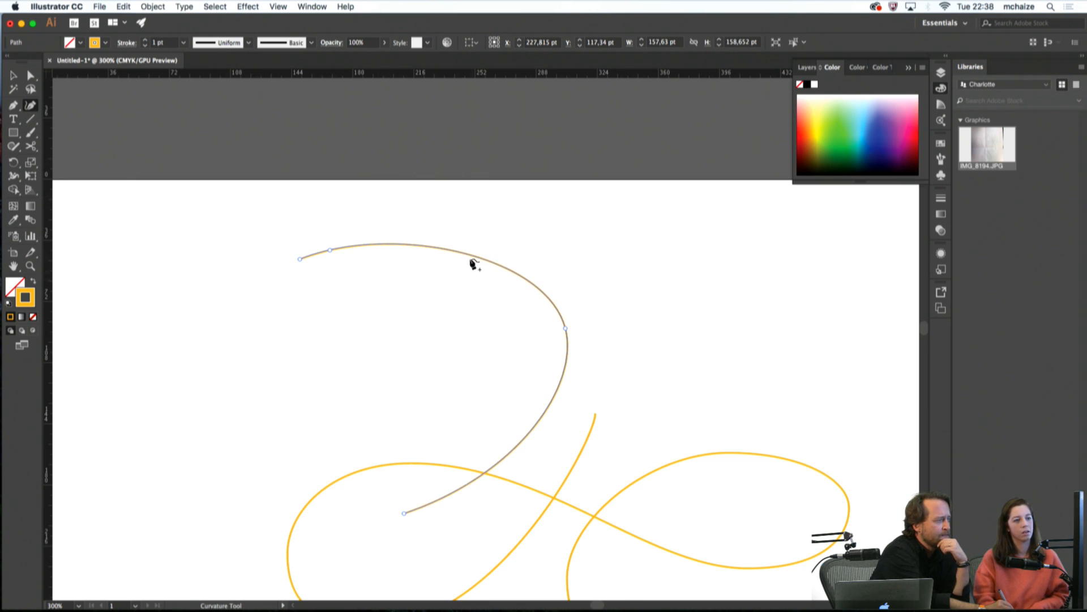
pyautogui.moveTo(470, 255)
pyautogui.mouseDown()
pyautogui.moveTo(488, 224)
pyautogui.moveTo(543, 253)
pyautogui.moveTo(527, 274)
pyautogui.moveTo(538, 262)
pyautogui.moveTo(580, 294)
pyautogui.moveTo(513, 303)
pyautogui.moveTo(491, 251)
pyautogui.mouseUp()
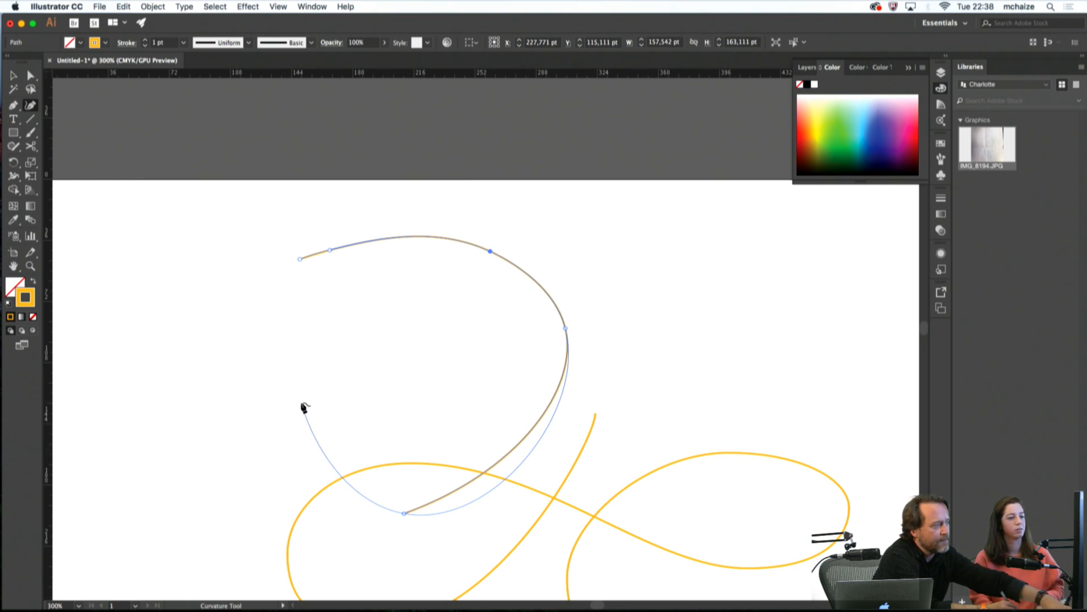
# Delete the test curve drawn above the upper swash
pyautogui.press('Escape')
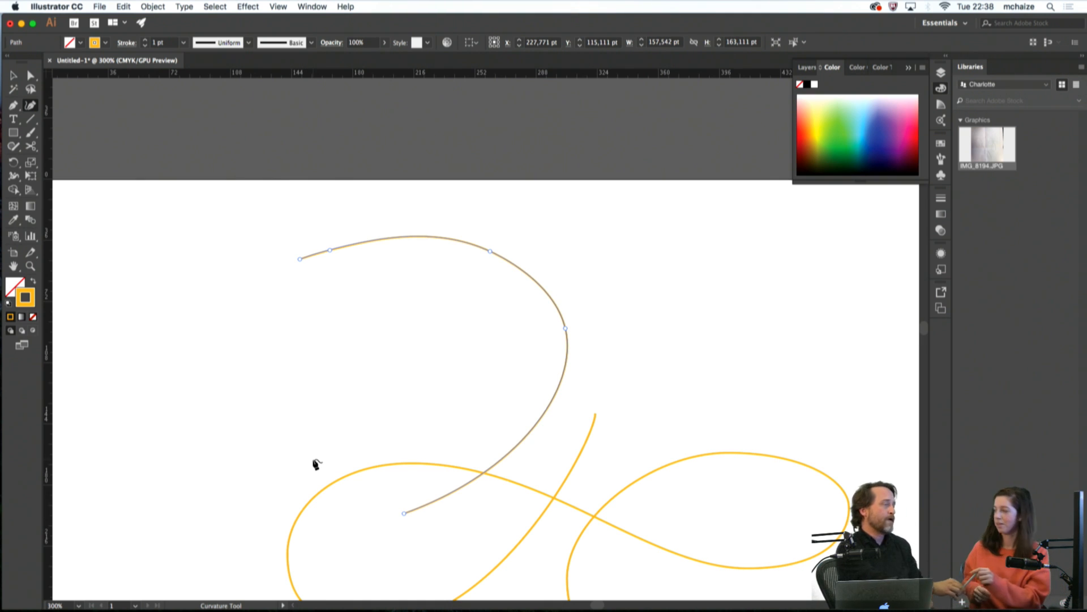
pyautogui.press('v')
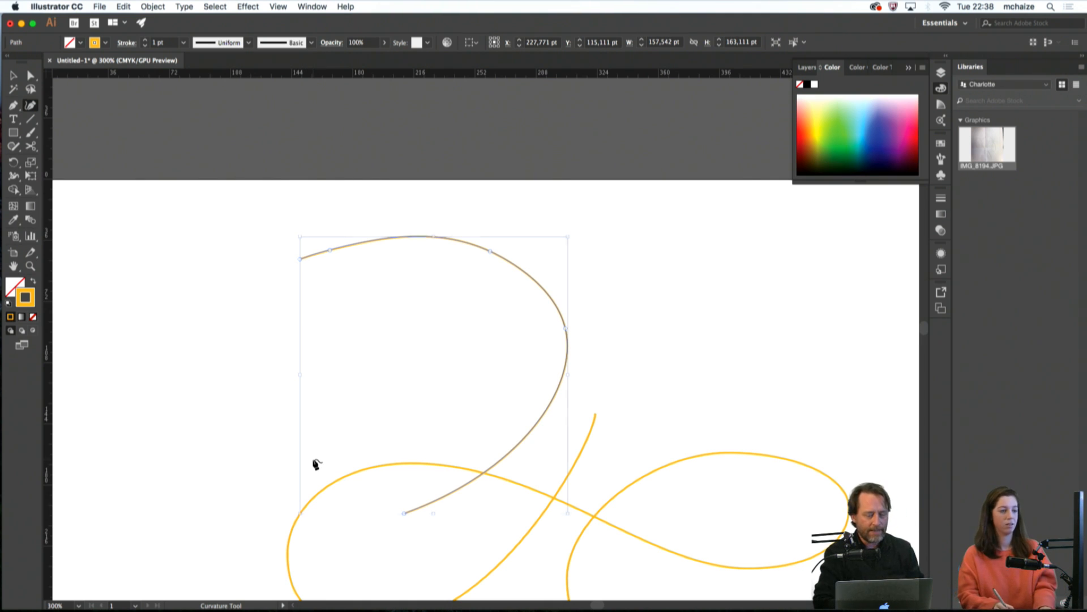
pyautogui.press('Delete')
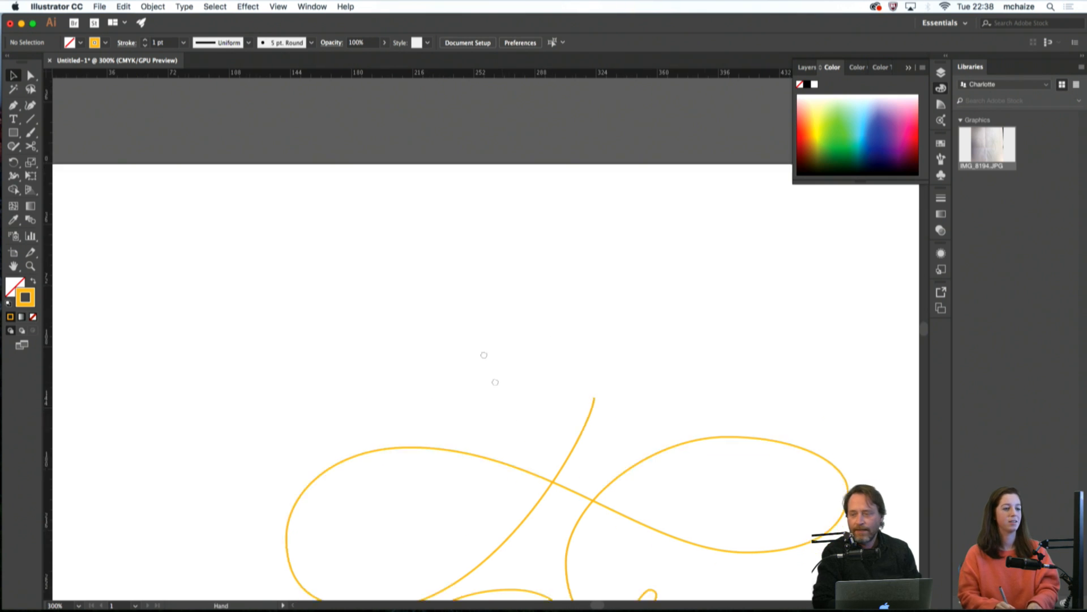
# Move the top anchor of the upper swash's right loop horizontally to X 413 pt with Direct Selection
pyautogui.moveTo(485, 357); pyautogui.dragTo(259, 159)
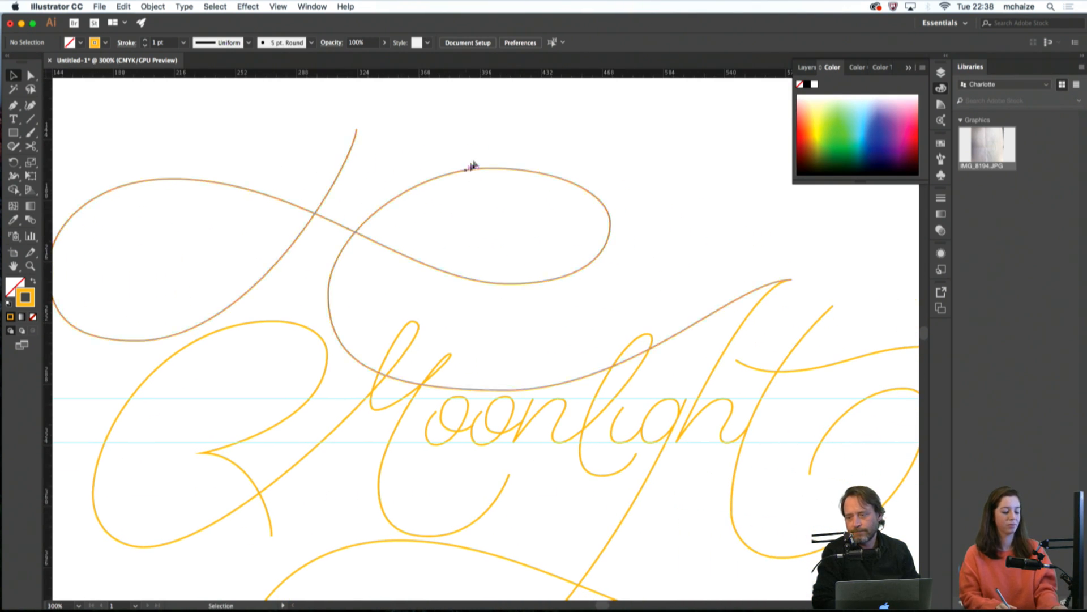
pyautogui.press('a')
pyautogui.click(504, 169)
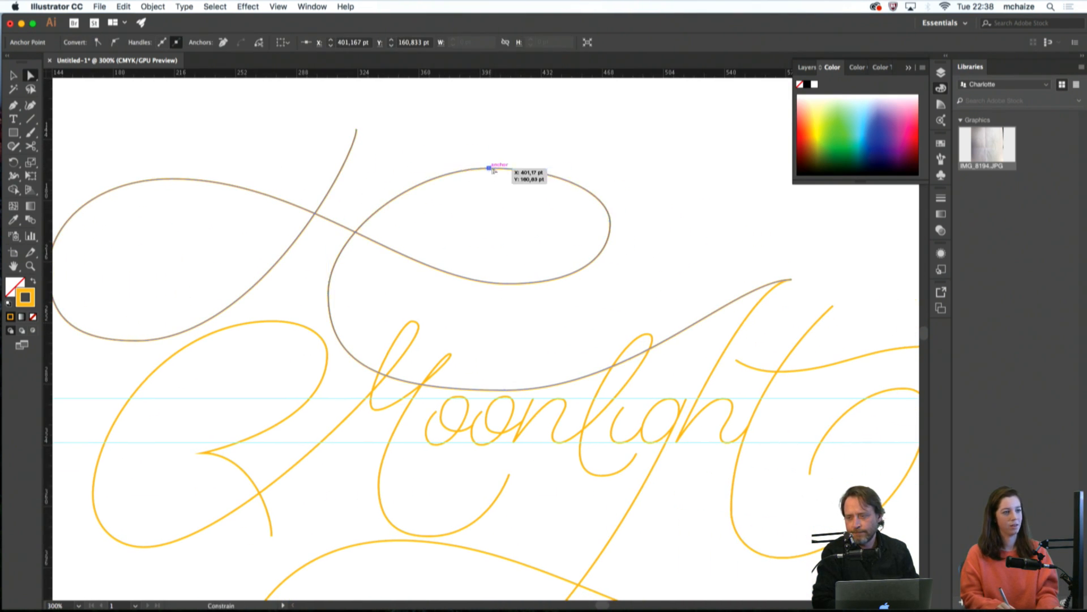
pyautogui.moveTo(432, 168); pyautogui.dragTo(406, 168)
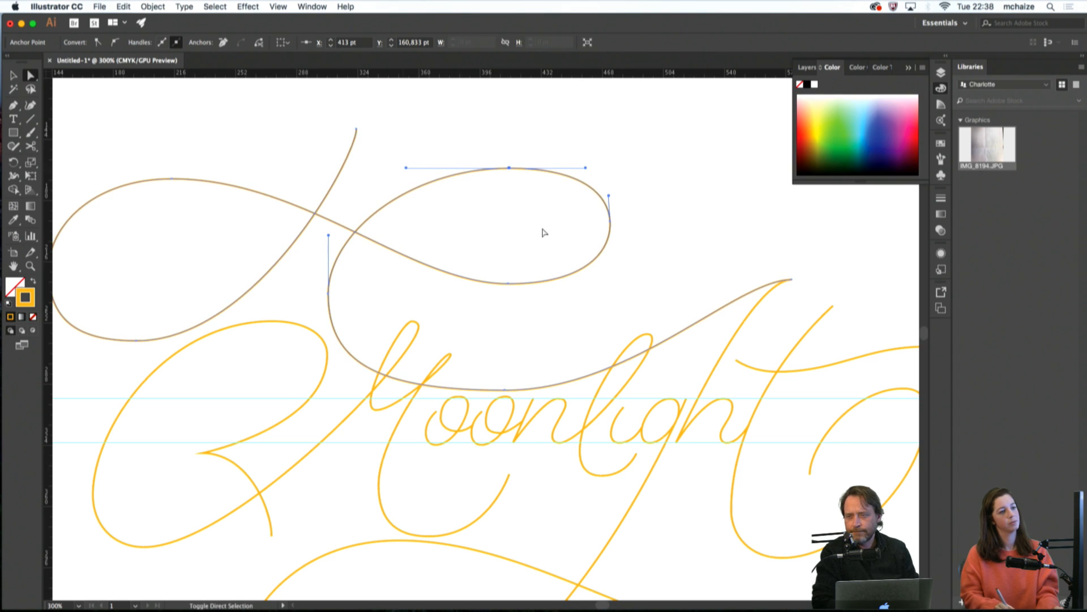
# Shift the bottom anchor of the upper swash's right loop horizontally to X 424.318 pt, discarding a trial diagonal move
pyautogui.moveTo(533, 286); pyautogui.dragTo(549, 286)
pyautogui.moveTo(439, 283); pyautogui.dragTo(407, 283)
pyautogui.moveTo(621, 284); pyautogui.dragTo(531, 282)
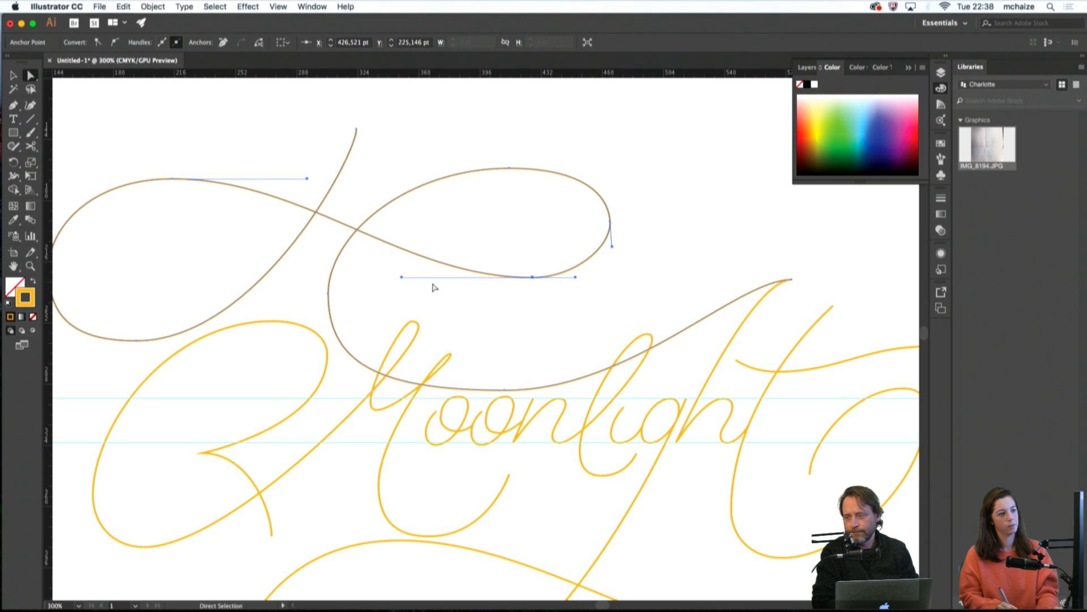
pyautogui.press('super+z')
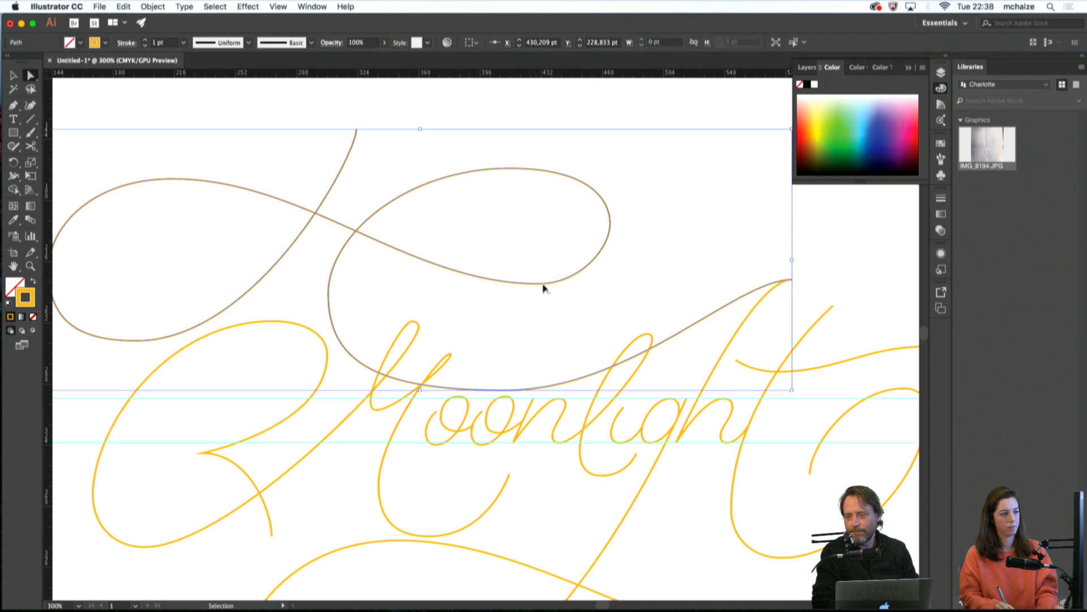
pyautogui.press('a')
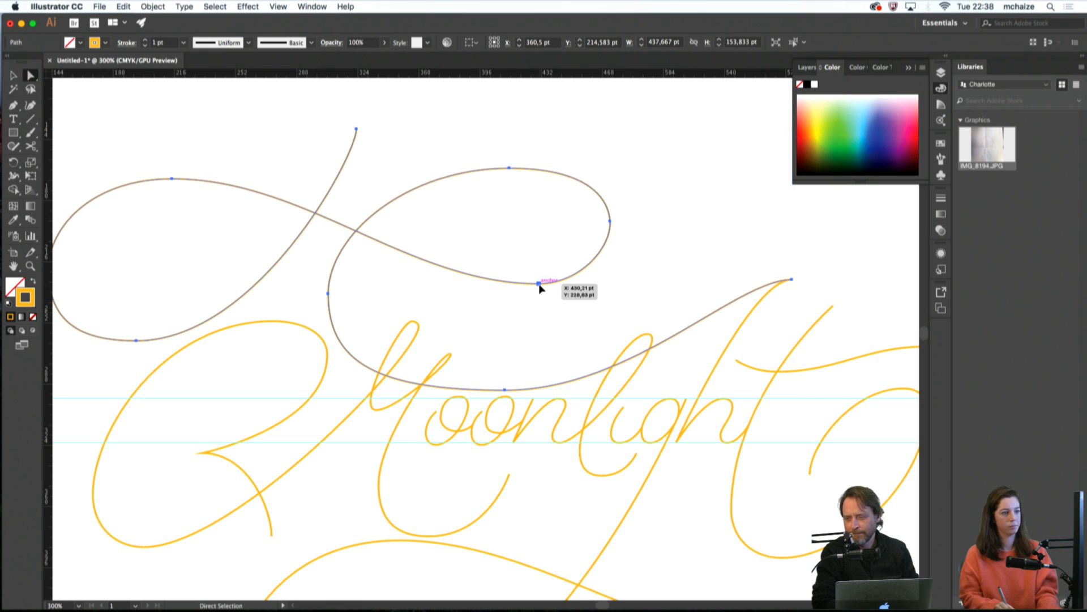
pyautogui.click(531, 283)
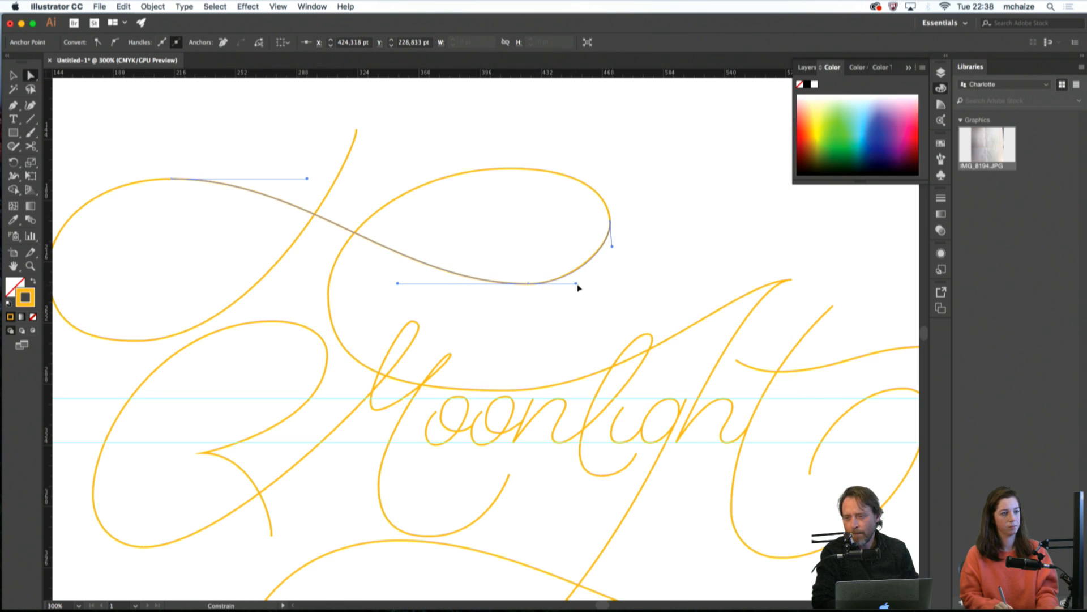
pyautogui.click(570, 306)
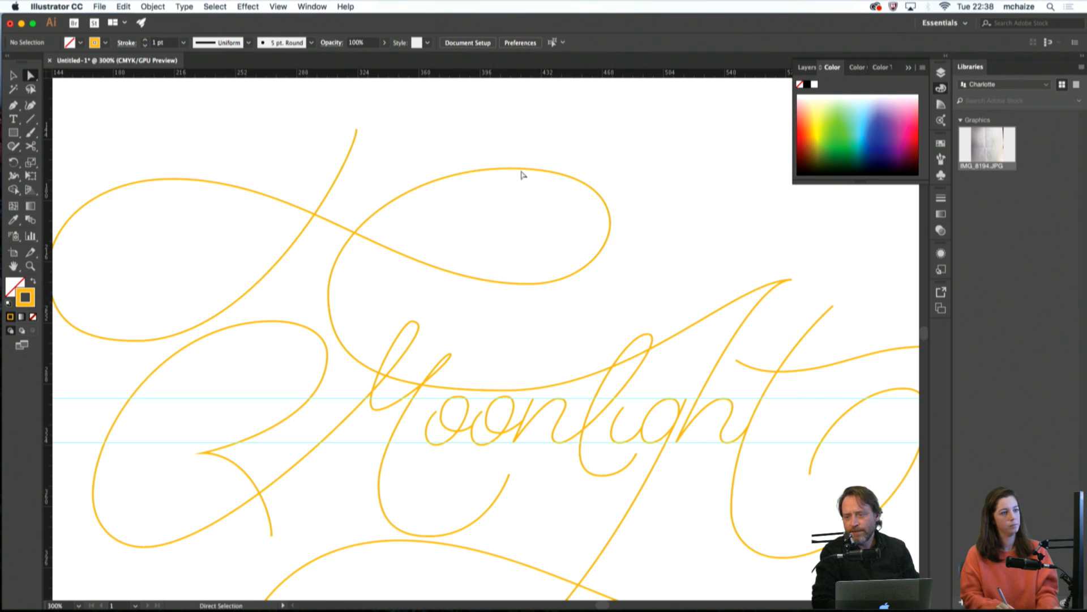
# Raise the right loop's top anchor to Y 157.333 pt and its outer right-side anchor to Y 189.071 pt
pyautogui.moveTo(512, 170); pyautogui.dragTo(509, 163)
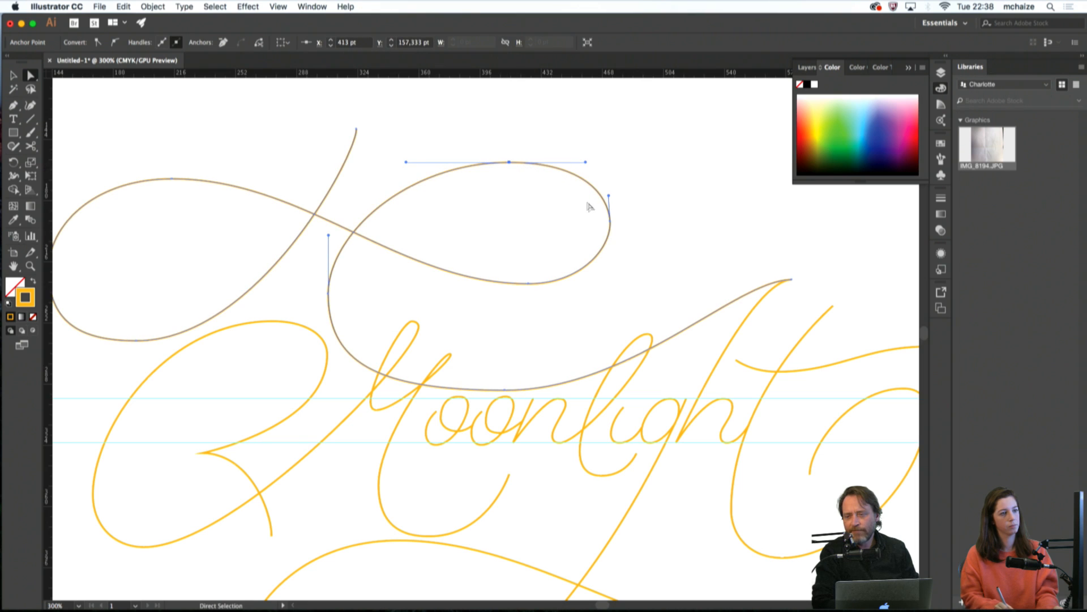
pyautogui.click(611, 222)
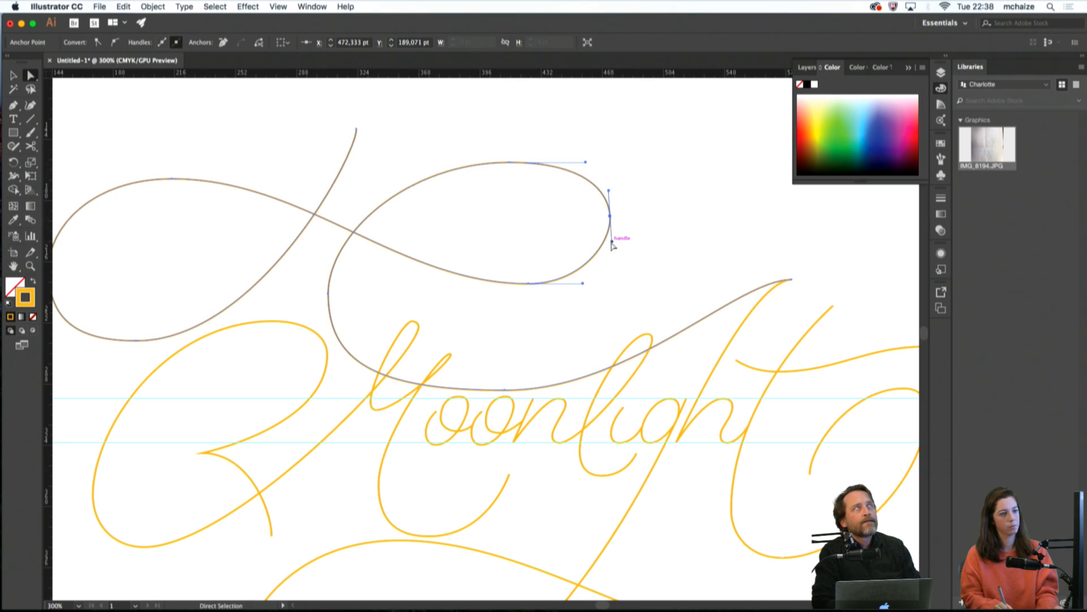
pyautogui.click(555, 287)
# Move the left-side anchor of the upper swash's right loop to X 310 pt, Y 234 pt and shorten the handles shaping its adjoining curves
pyautogui.click(328, 293)
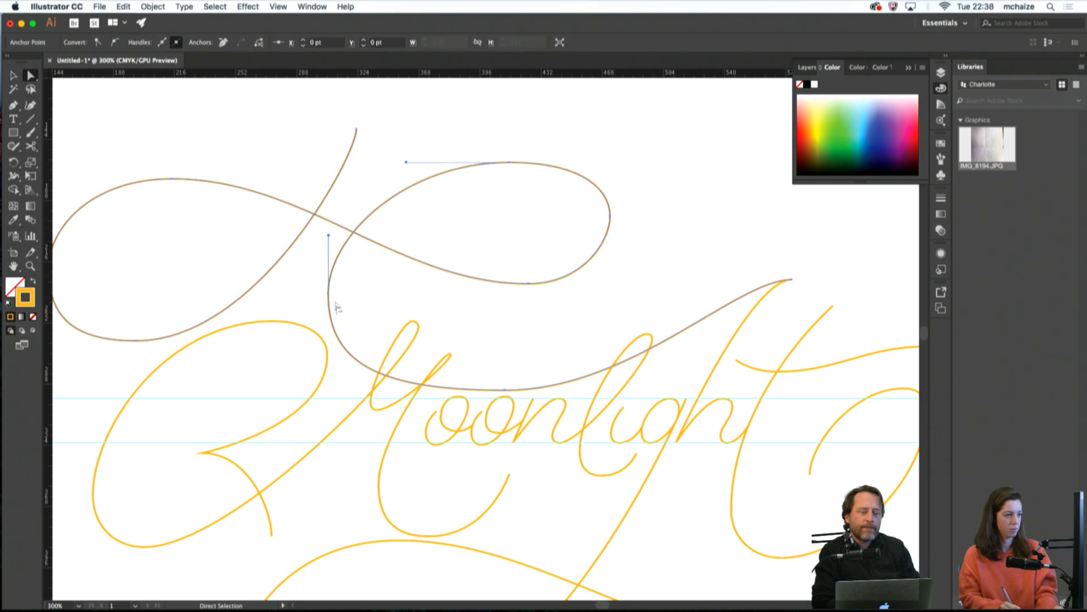
pyautogui.moveTo(330, 295); pyautogui.dragTo(335, 292)
pyautogui.moveTo(406, 163); pyautogui.dragTo(415, 163)
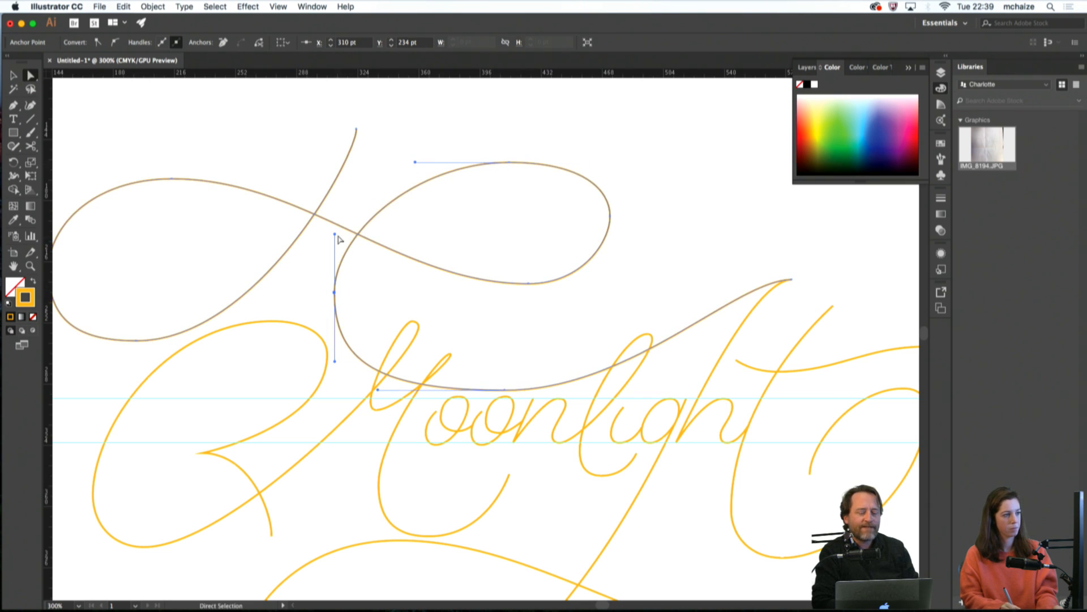
pyautogui.moveTo(334, 234); pyautogui.dragTo(335, 239)
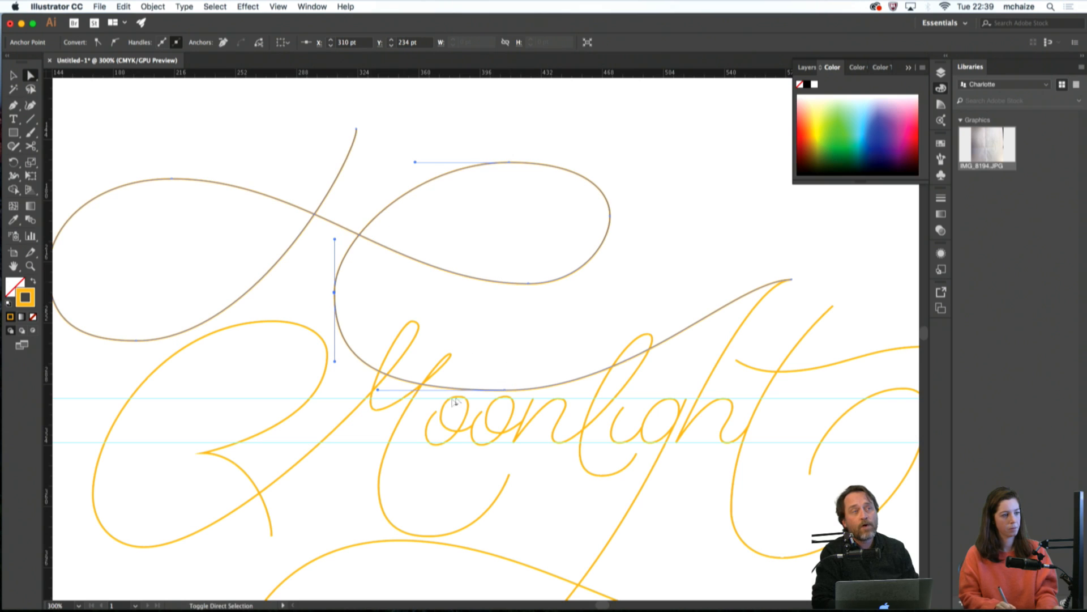
pyautogui.moveTo(378, 391); pyautogui.dragTo(410, 389)
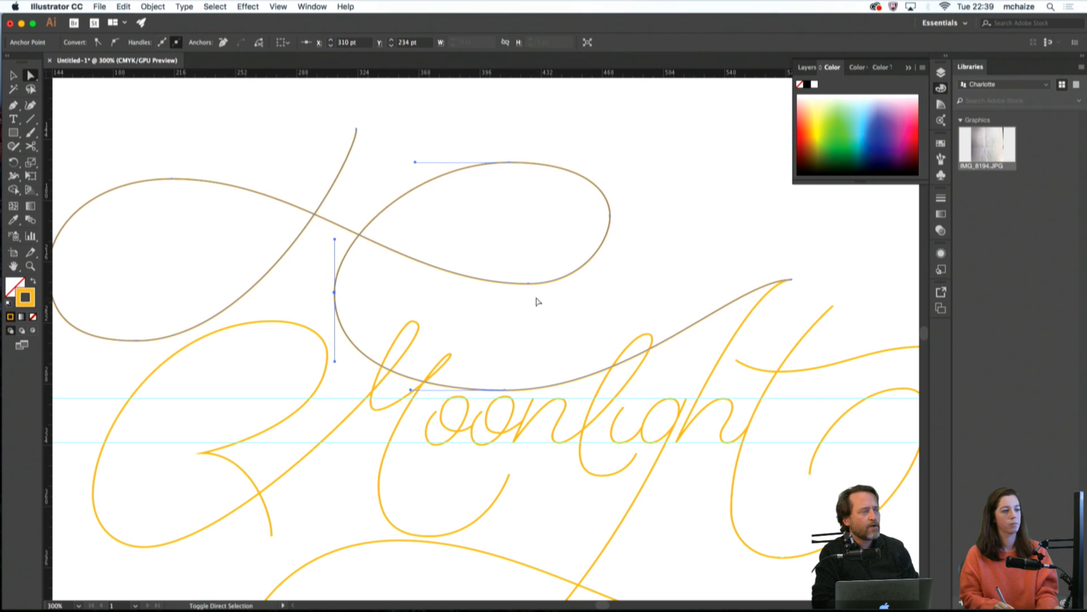
pyautogui.press('super+minus')
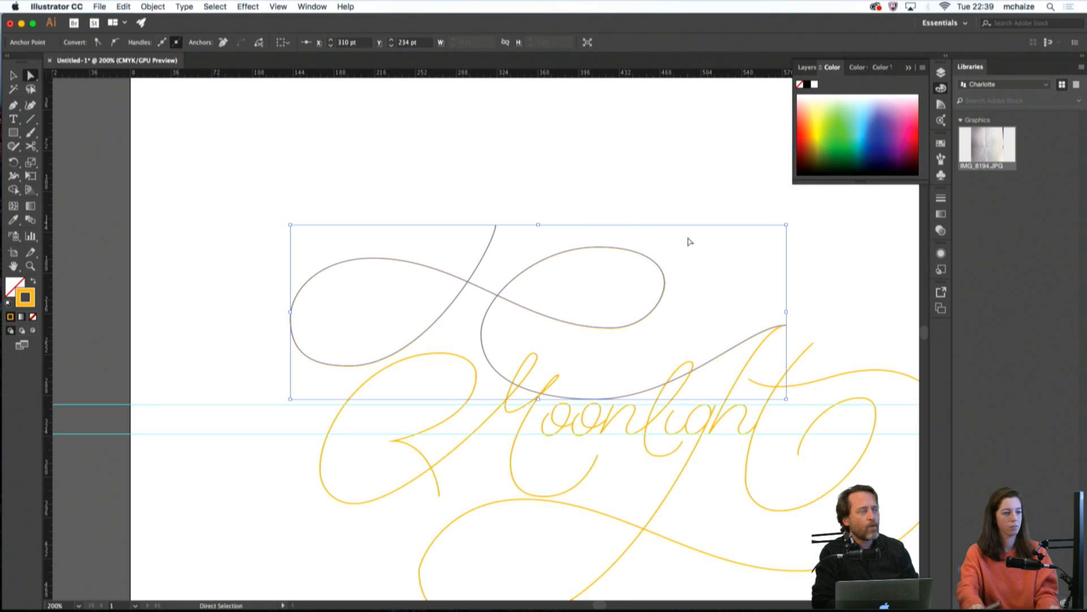
pyautogui.press('v')
pyautogui.click(573, 209)
# Widen the upper swash's left loop: outer anchor to X 130.5, Y 223.5 pt, bottom anchor to X 180.034 pt, and lengthen the top anchor's left handle
pyautogui.moveTo(573, 209); pyautogui.dragTo(478, 139)
pyautogui.moveTo(502, 182); pyautogui.dragTo(490, 204)
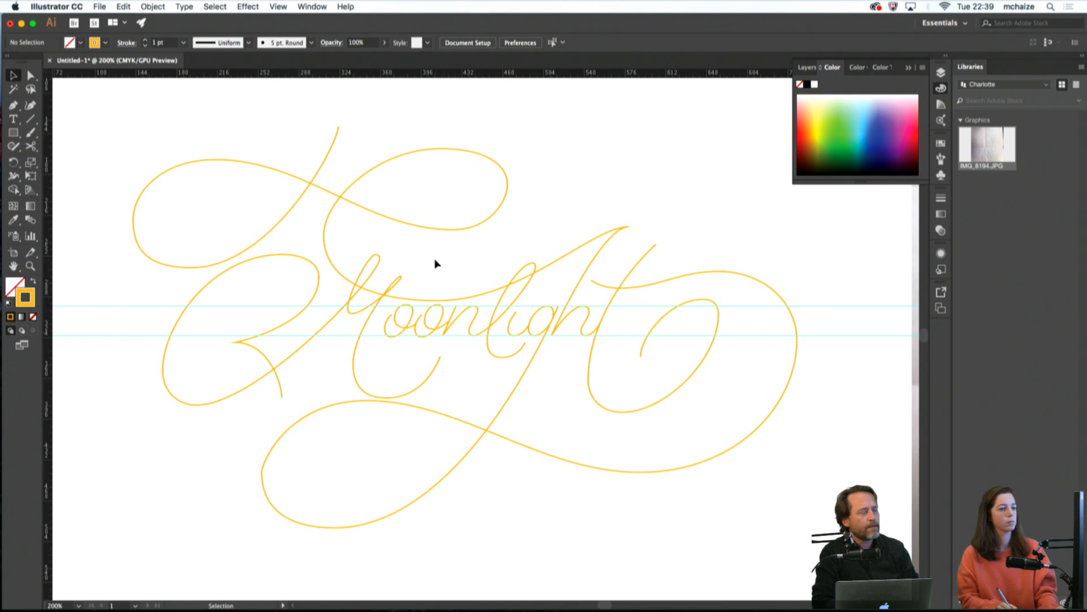
pyautogui.moveTo(312, 252); pyautogui.dragTo(439, 274)
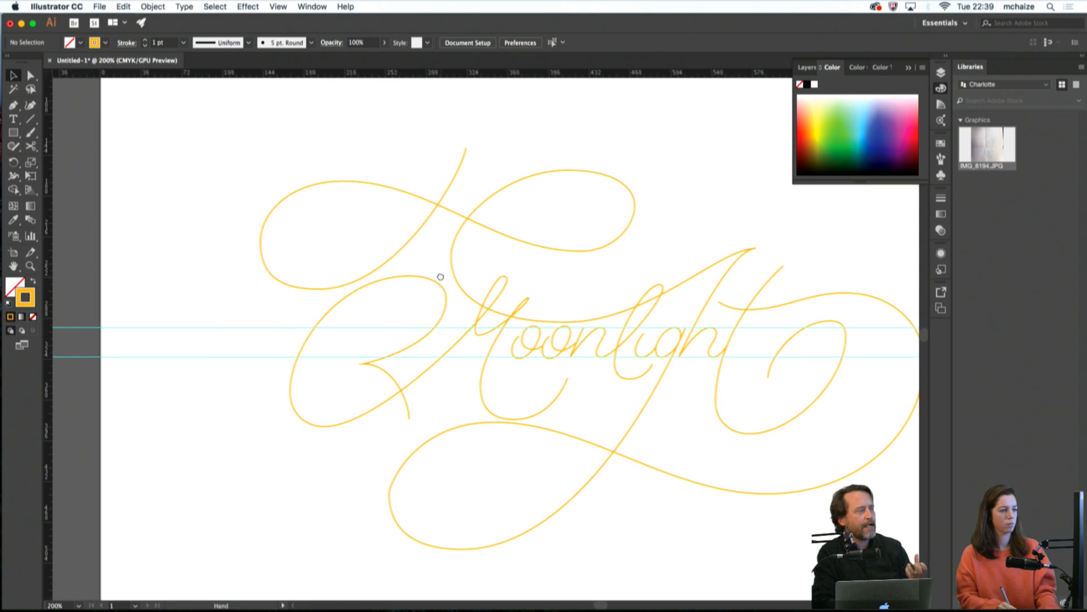
pyautogui.press('a')
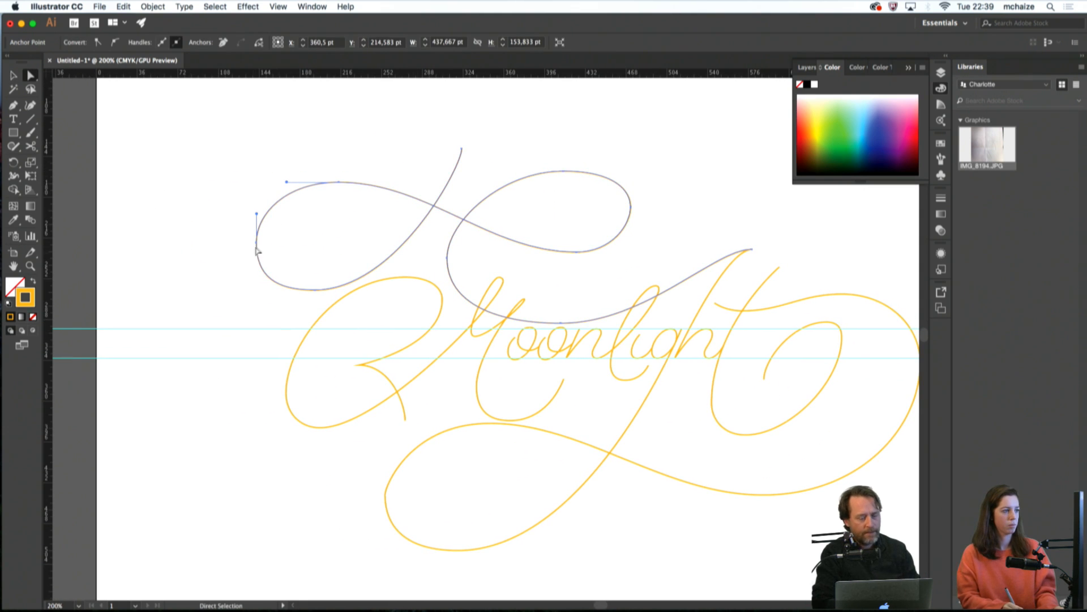
pyautogui.moveTo(257, 243); pyautogui.dragTo(244, 243)
pyautogui.moveTo(314, 289); pyautogui.dragTo(299, 289)
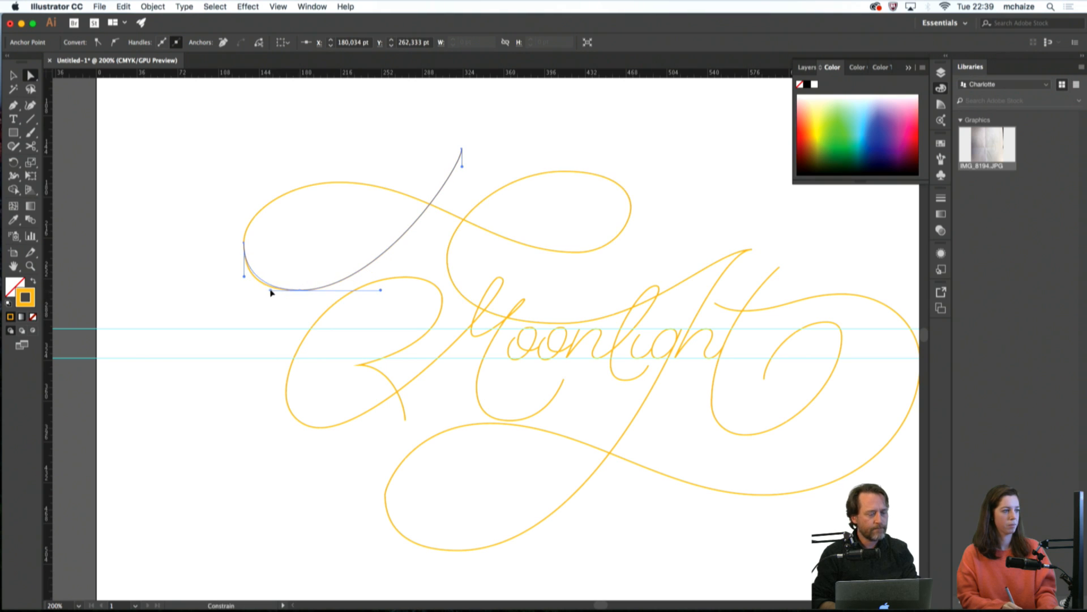
pyautogui.moveTo(244, 243); pyautogui.dragTo(244, 248)
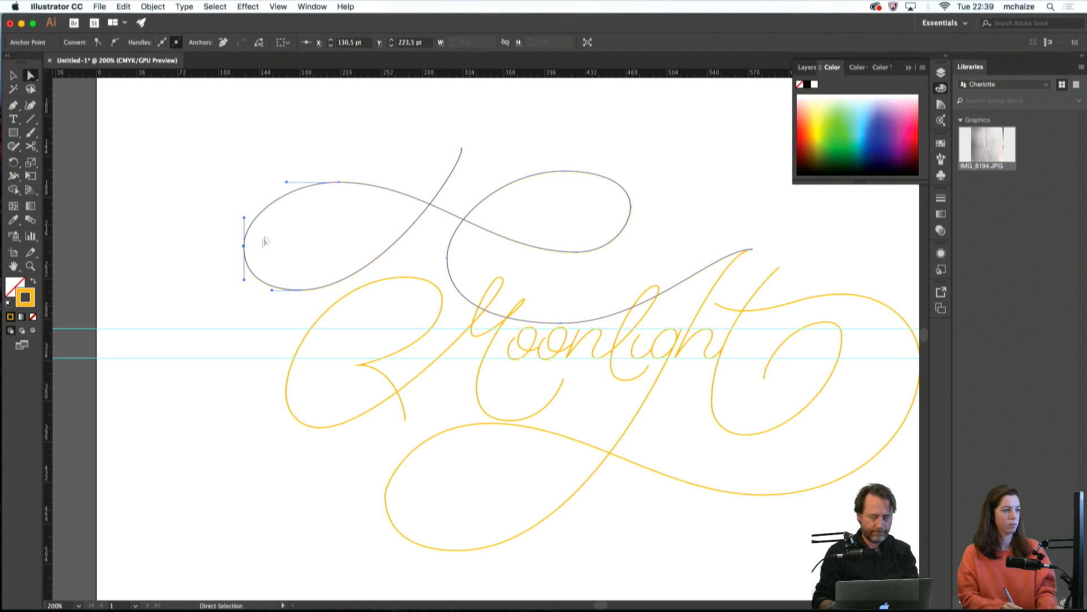
pyautogui.moveTo(287, 182); pyautogui.dragTo(272, 182)
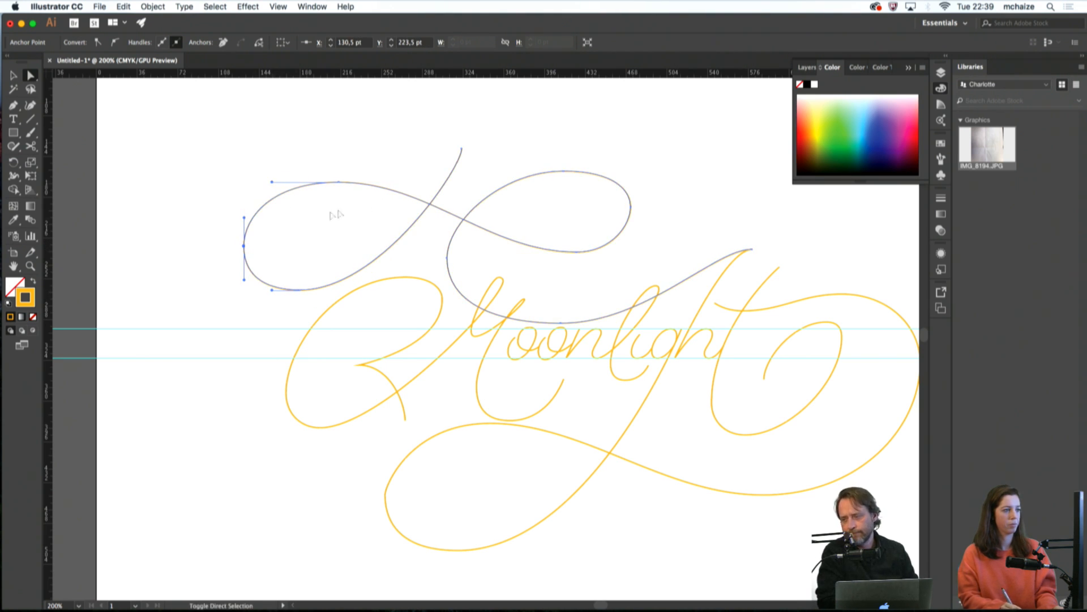
# Lengthen the handle of the upper swash's free end straight down to steepen its tail, and deselect the path
pyautogui.keyDown('shift'); pyautogui.click(462, 149); pyautogui.keyUp('shift')
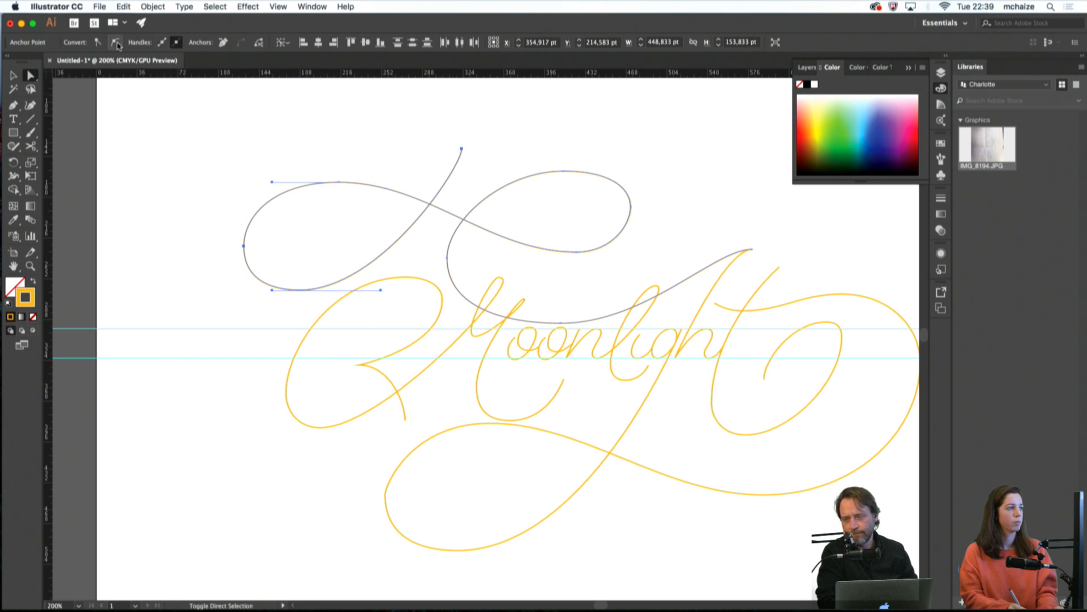
pyautogui.click(471, 149)
pyautogui.click(462, 149)
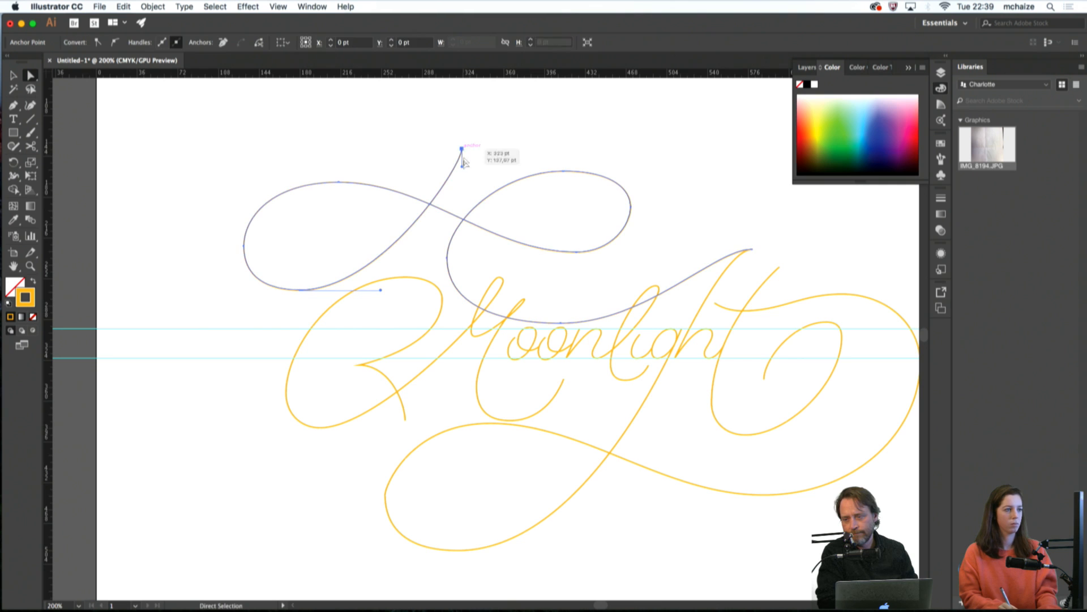
pyautogui.moveTo(461, 169); pyautogui.dragTo(463, 200)
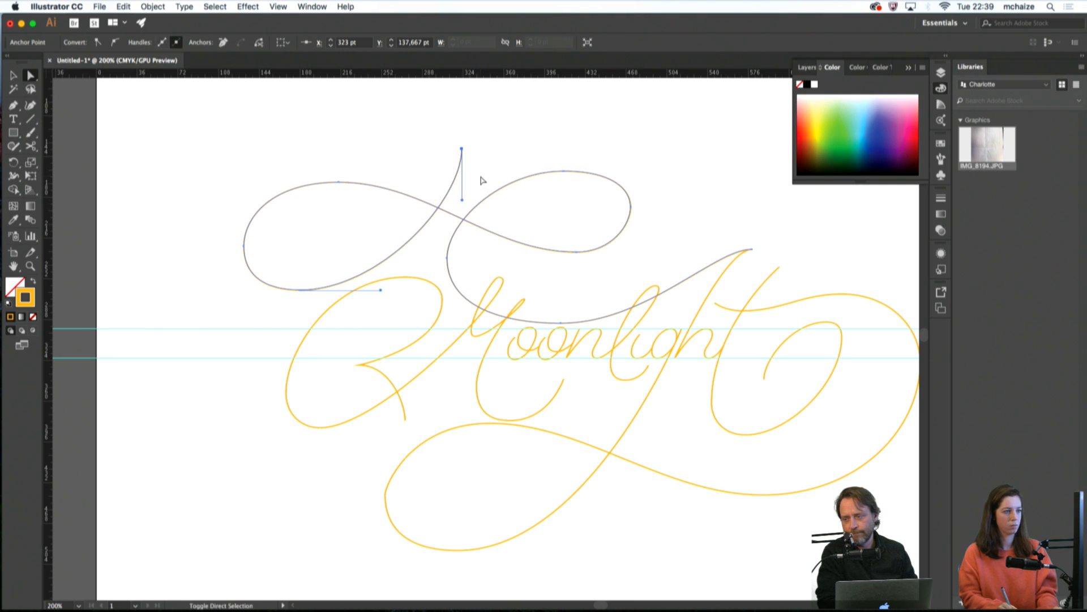
pyautogui.hscroll(5, 529, 243)
pyautogui.scroll(-2, 529, 243)
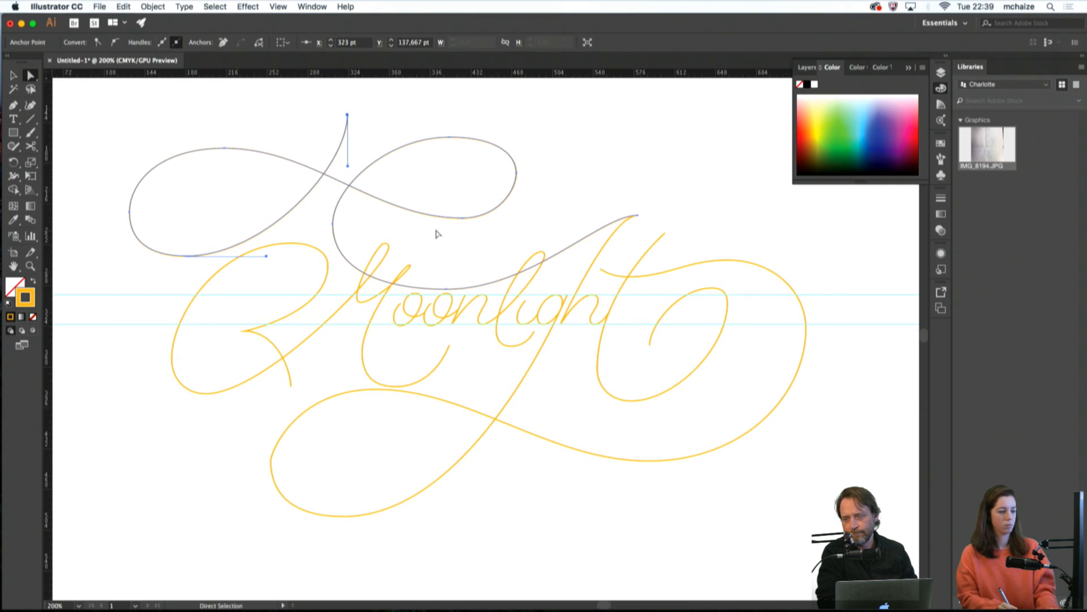
pyautogui.press('v')
pyautogui.click(442, 236)
# Move the top anchor of the M's first narrow loop to X 356.75 pt and raise its right-side anchor to Y 253.099 pt
pyautogui.press('super+minus')
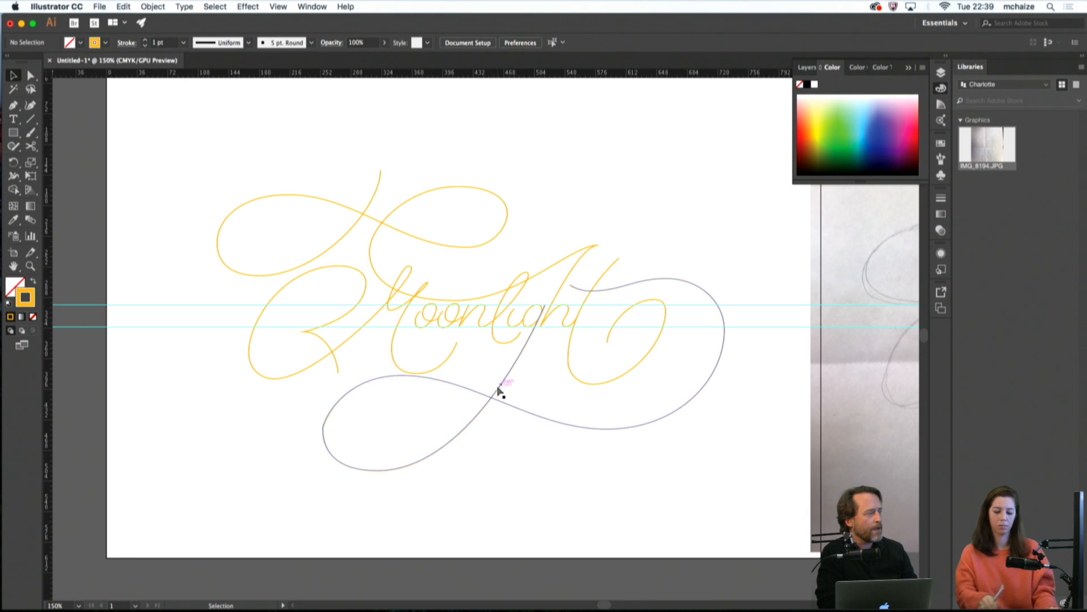
pyautogui.scroll(3, 498, 388)
pyautogui.moveTo(226, 284); pyautogui.dragTo(469, 354)
pyautogui.click(528, 222)
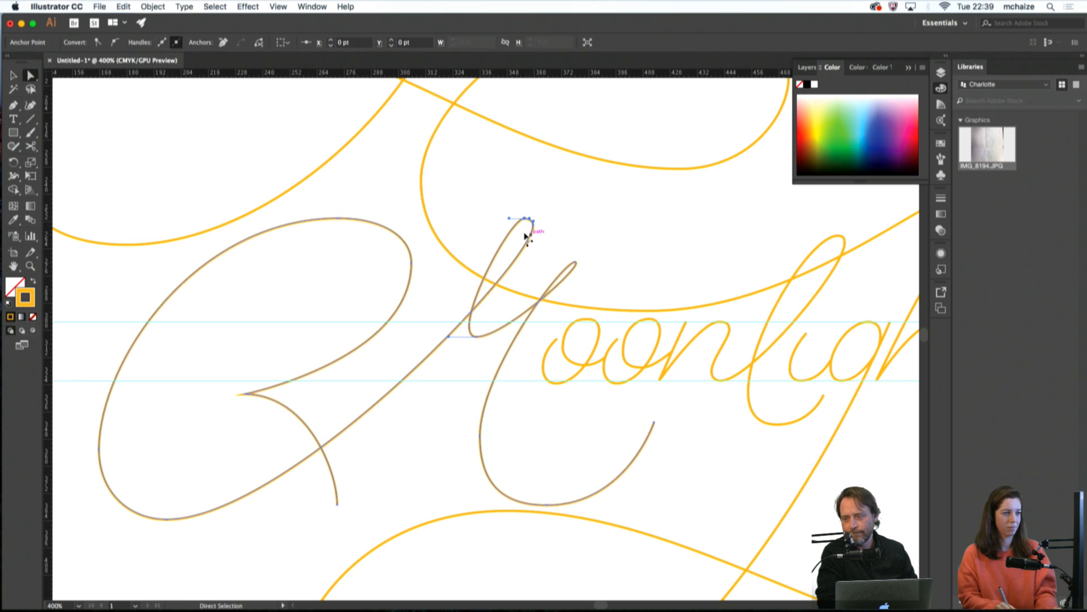
pyautogui.press('super+plus')
pyautogui.press('super+plus')
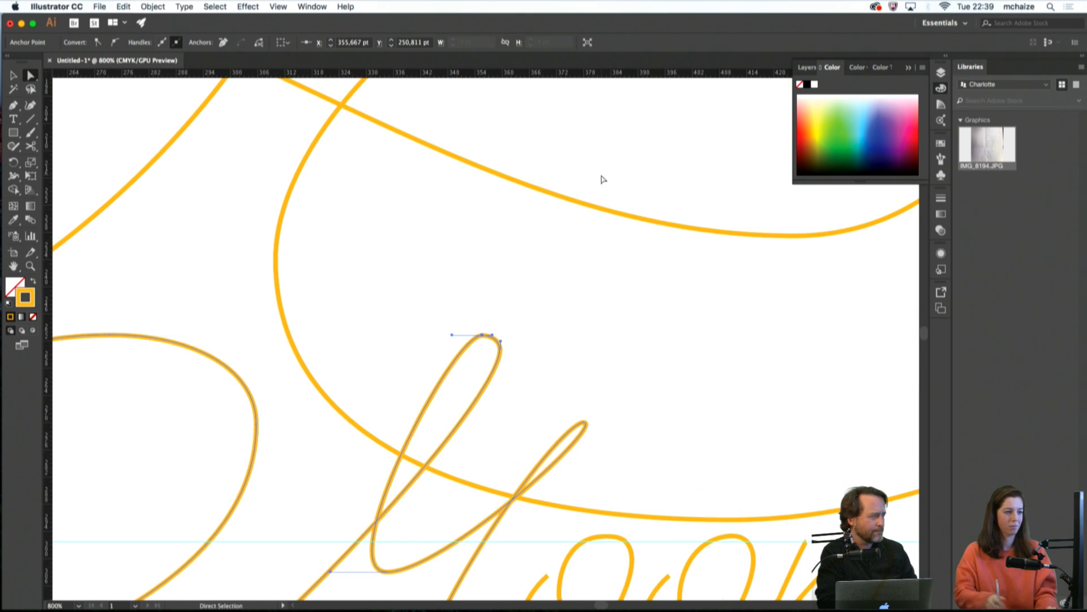
pyautogui.scroll(-2, 602, 179)
pyautogui.click(523, 297)
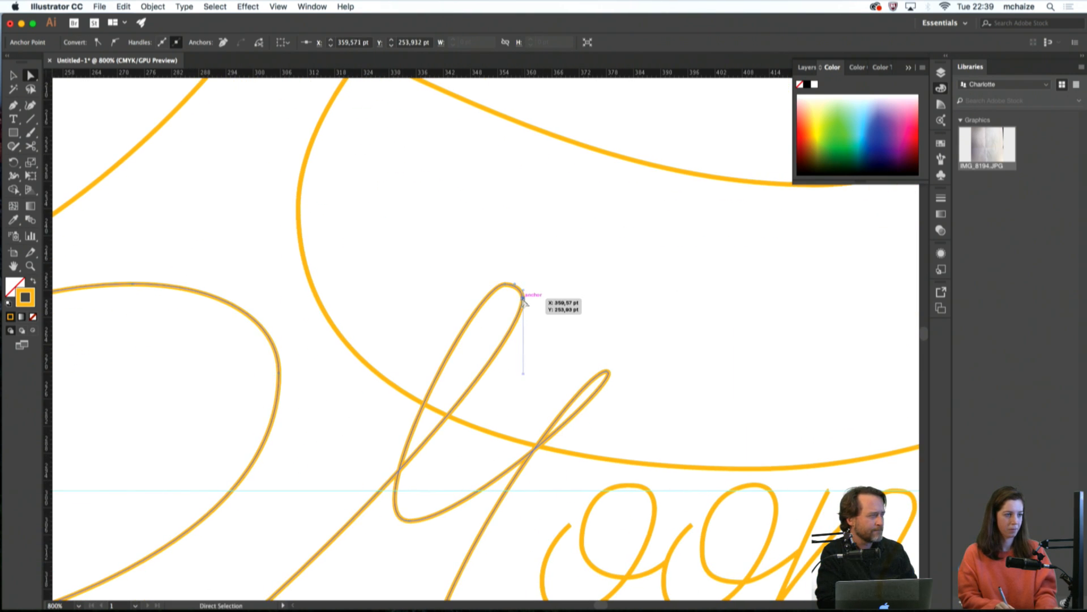
pyautogui.keyDown('shift'); pyautogui.click(523, 298); pyautogui.keyUp('shift')
pyautogui.keyDown('shift'); pyautogui.click(523, 298); pyautogui.keyUp('shift')
pyautogui.moveTo(524, 299)
pyautogui.mouseDown()
pyautogui.moveTo(504, 286)
pyautogui.moveTo(514, 286)
pyautogui.mouseUp()
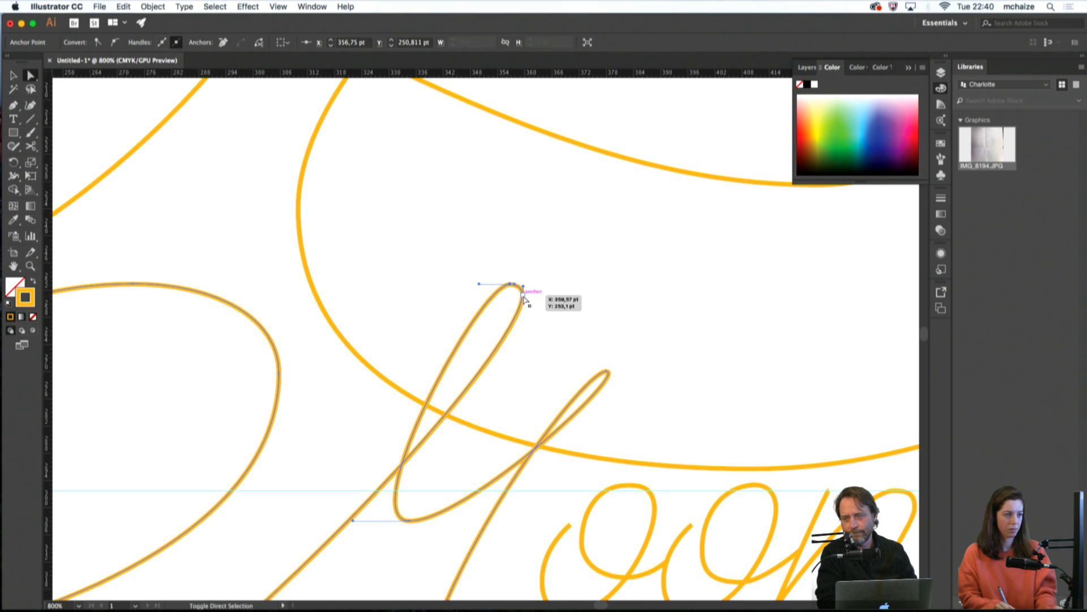
# Lengthen the left handle of the top anchor on the M's first loop, and add the second peak's anchor to the selection
pyautogui.keyDown('shift'); pyautogui.click(522, 295); pyautogui.keyUp('shift')
pyautogui.keyDown('shift'); pyautogui.click(510, 286); pyautogui.keyUp('shift')
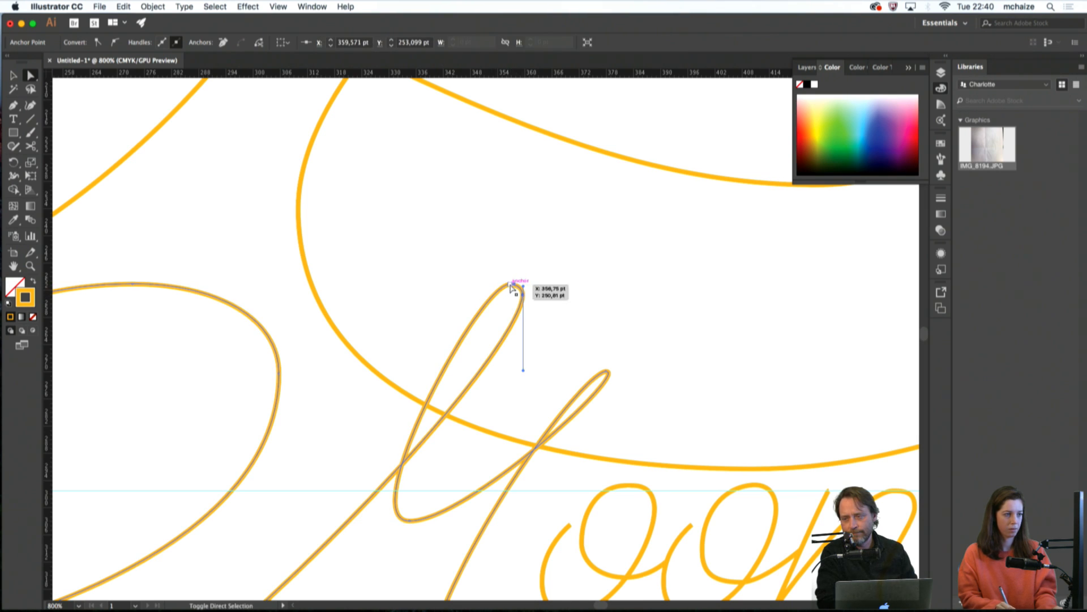
pyautogui.keyDown('shift'); pyautogui.click(511, 287); pyautogui.keyUp('shift')
pyautogui.keyDown('shift'); pyautogui.click(511, 288); pyautogui.keyUp('shift')
pyautogui.press('v')
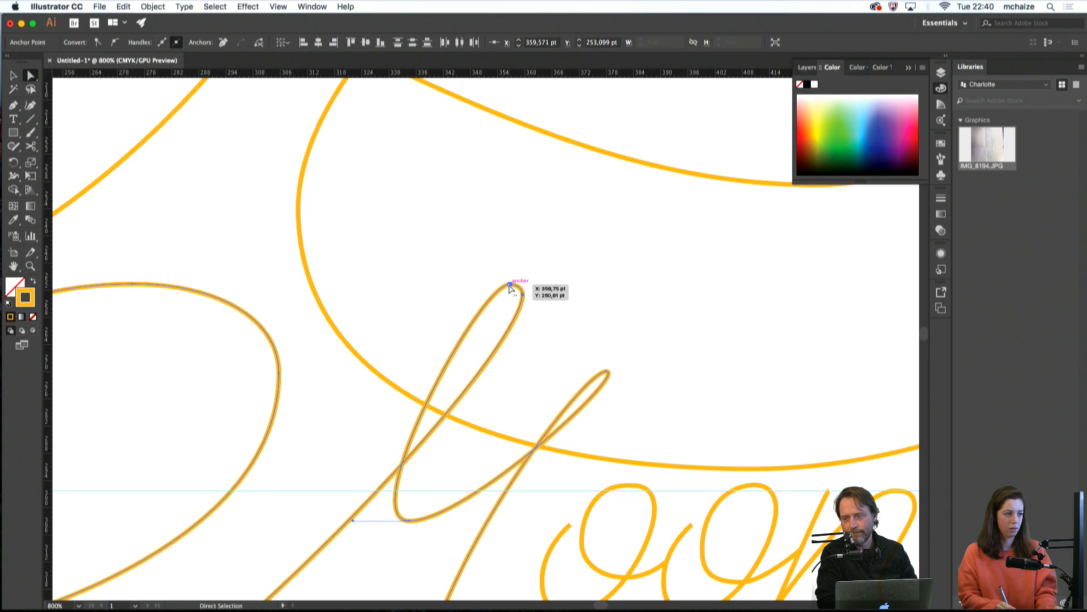
pyautogui.click(535, 269)
pyautogui.press('a')
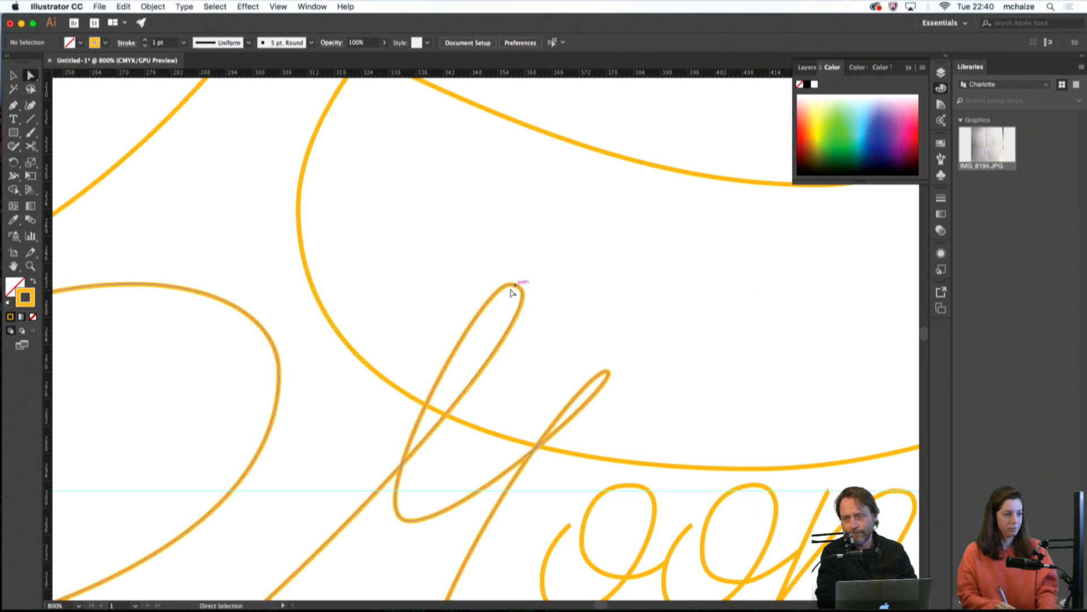
pyautogui.click(512, 286)
pyautogui.moveTo(480, 284); pyautogui.dragTo(467, 284)
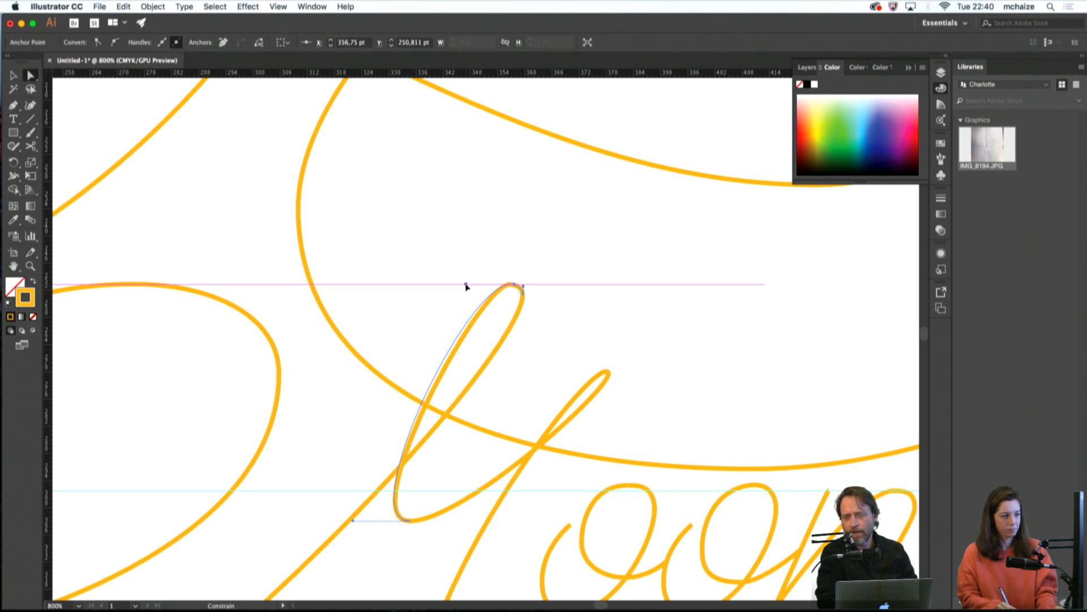
pyautogui.keyDown('shift'); pyautogui.click(607, 371); pyautogui.keyUp('shift')
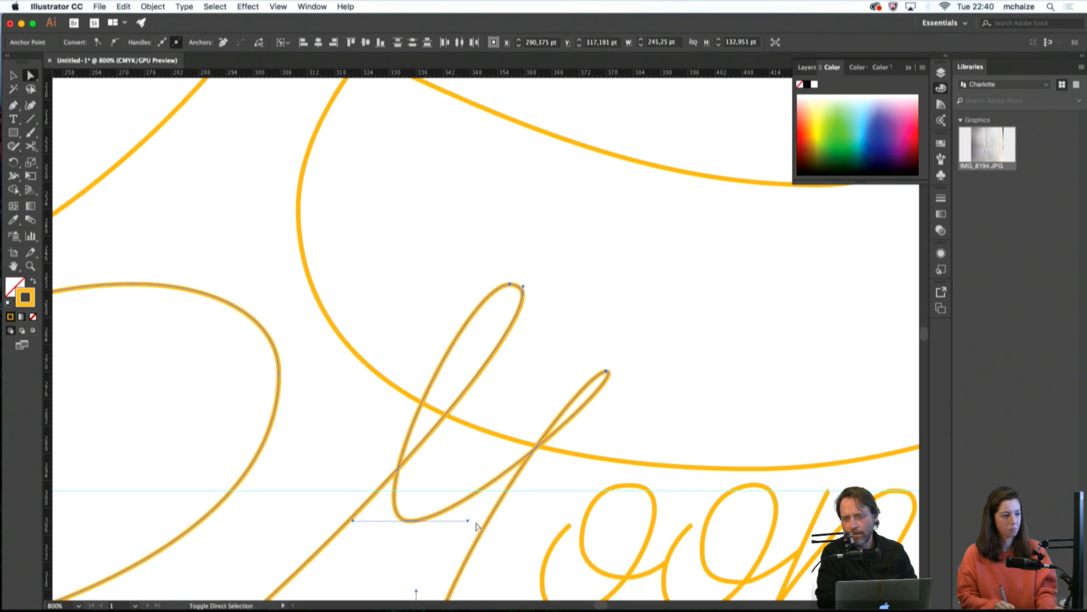
# Move the valley anchor between the M's two peaks to X 339 pt, Y 300 pt, adjust its horizontal handles, and deselect the path
pyautogui.moveTo(469, 521); pyautogui.dragTo(495, 522)
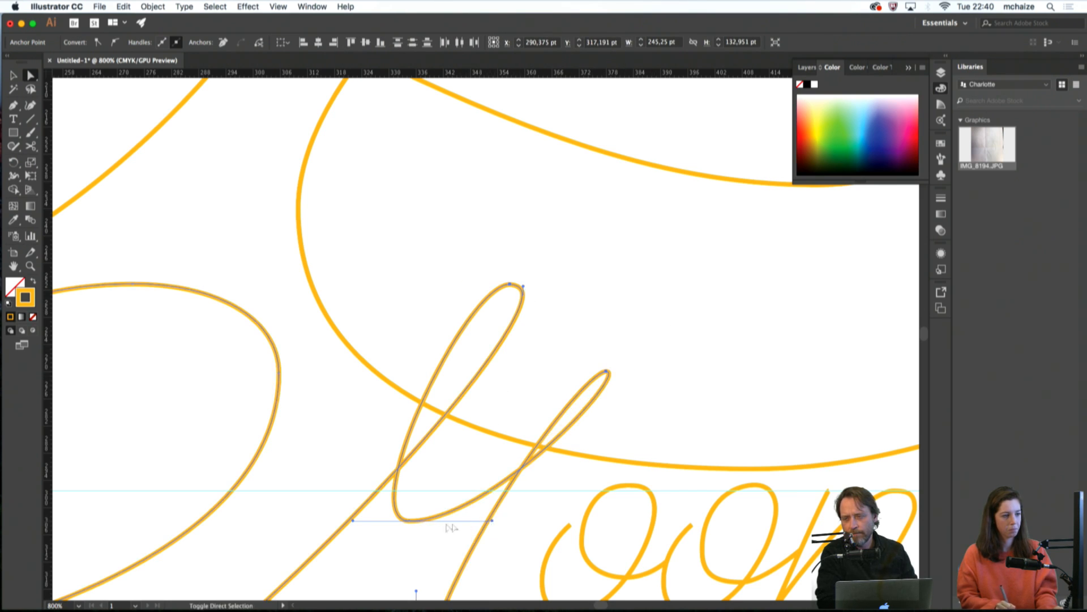
pyautogui.moveTo(408, 519); pyautogui.dragTo(344, 502)
pyautogui.click(417, 525)
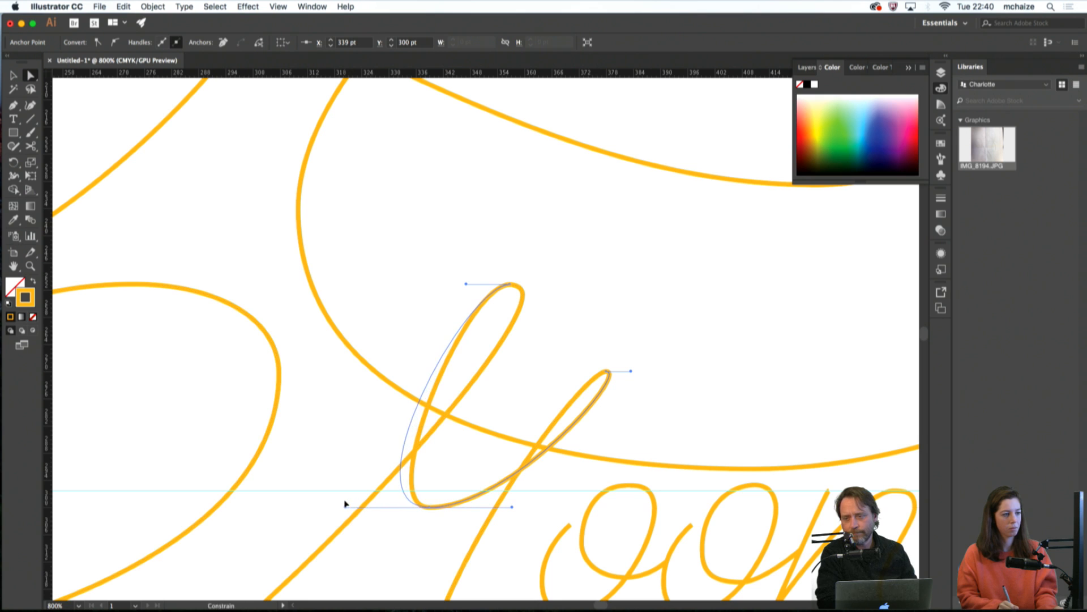
pyautogui.click(412, 517)
# Move the bottom anchor of the upper swash's right loop to X 421.659 pt, Y 231.492 pt and lengthen its right handle
pyautogui.scroll(-10, 412, 520)
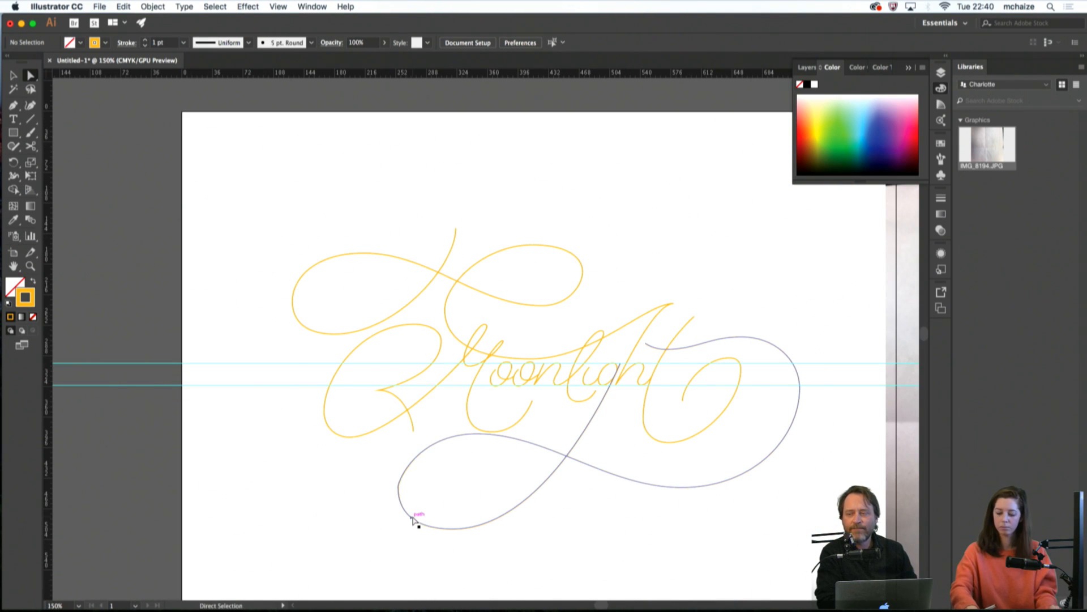
pyautogui.scroll(4, 412, 520)
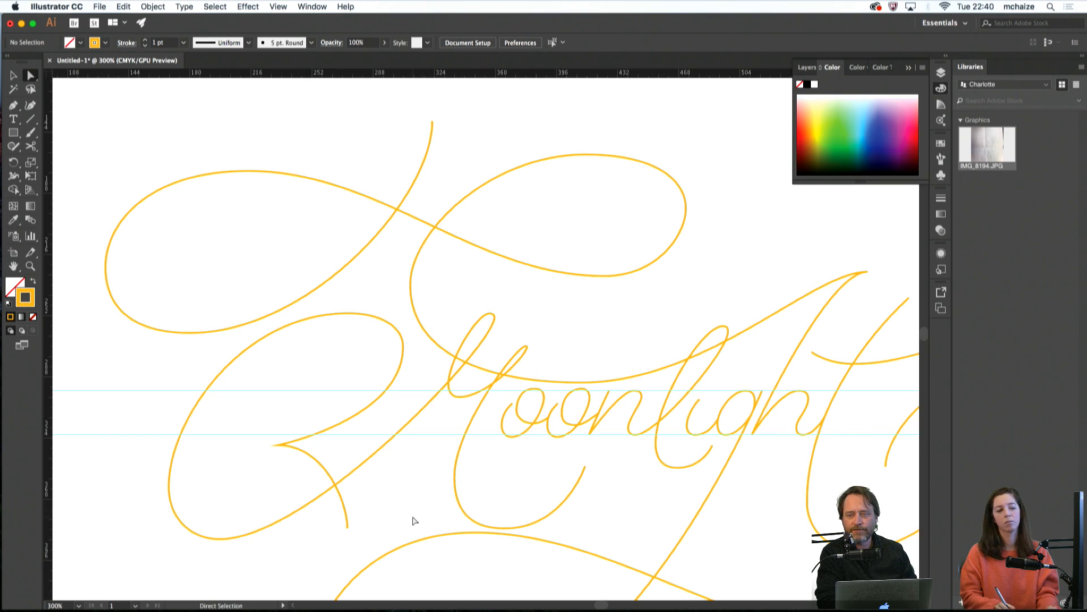
pyautogui.hscroll(6, 415, 520)
pyautogui.scroll(-3, 415, 520)
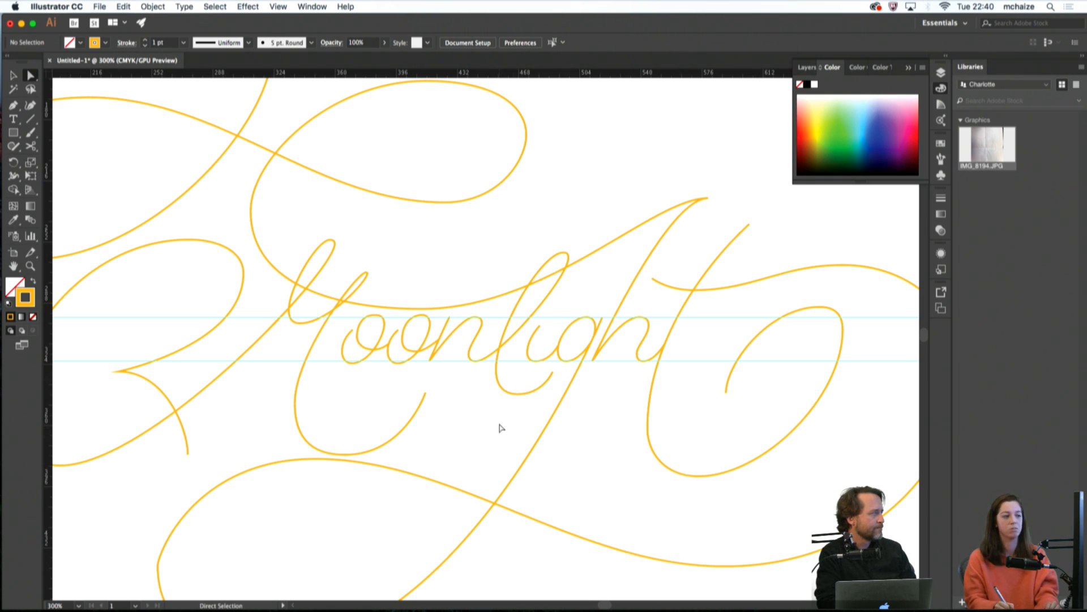
pyautogui.press('super+minus')
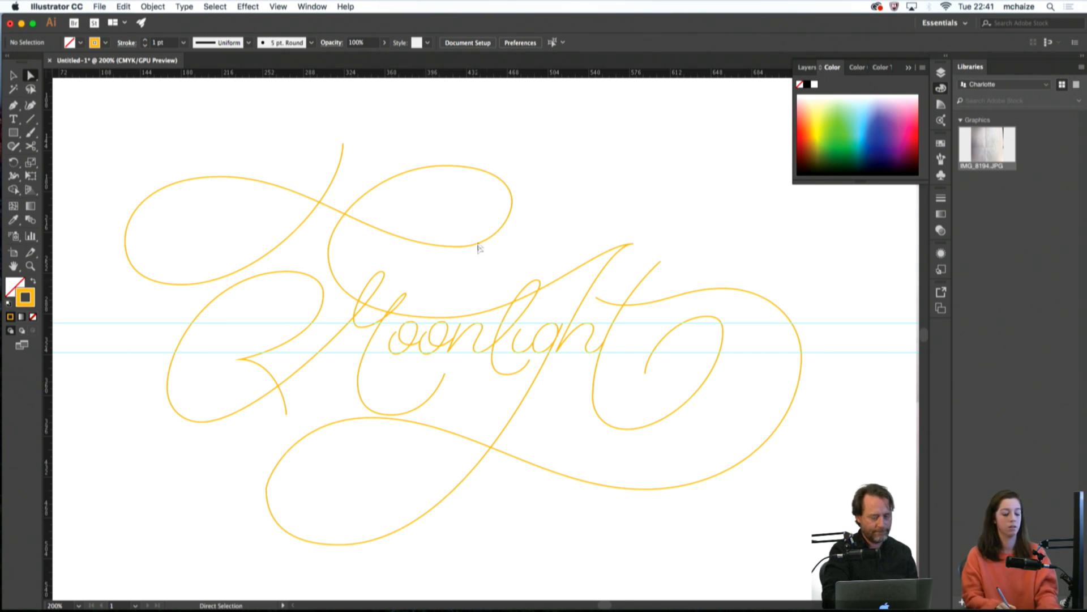
pyautogui.press('super+plus')
pyautogui.moveTo(334, 255); pyautogui.dragTo(408, 369)
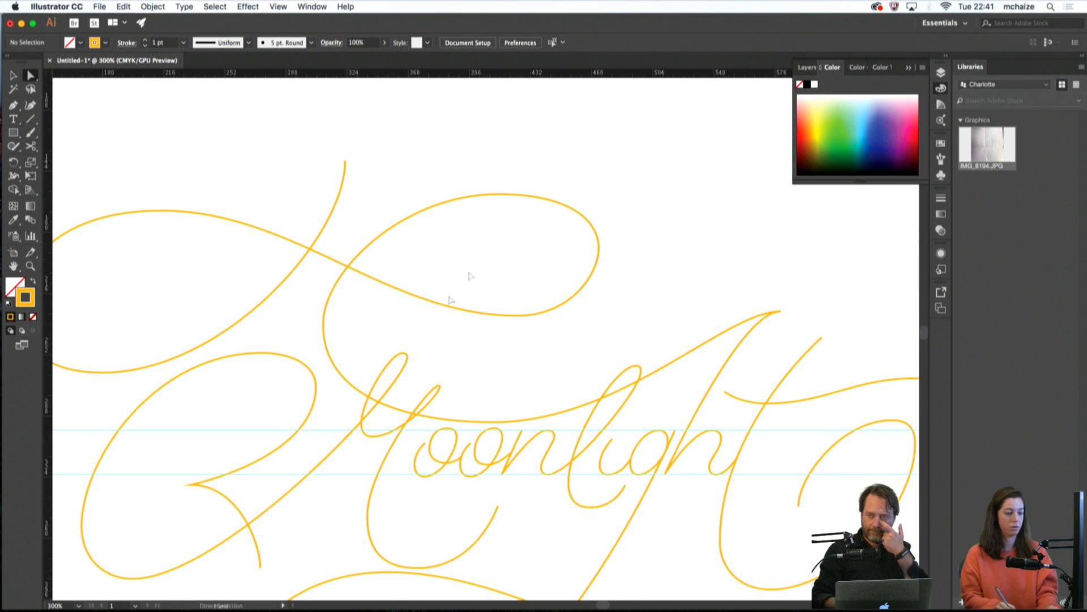
pyautogui.click(515, 318)
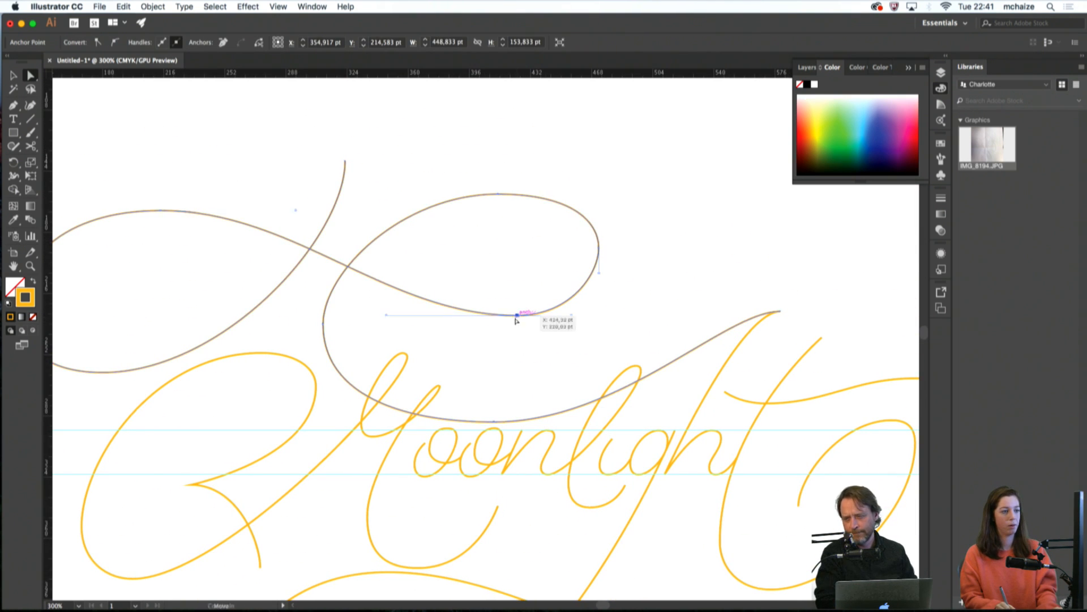
pyautogui.moveTo(566, 320); pyautogui.dragTo(578, 319)
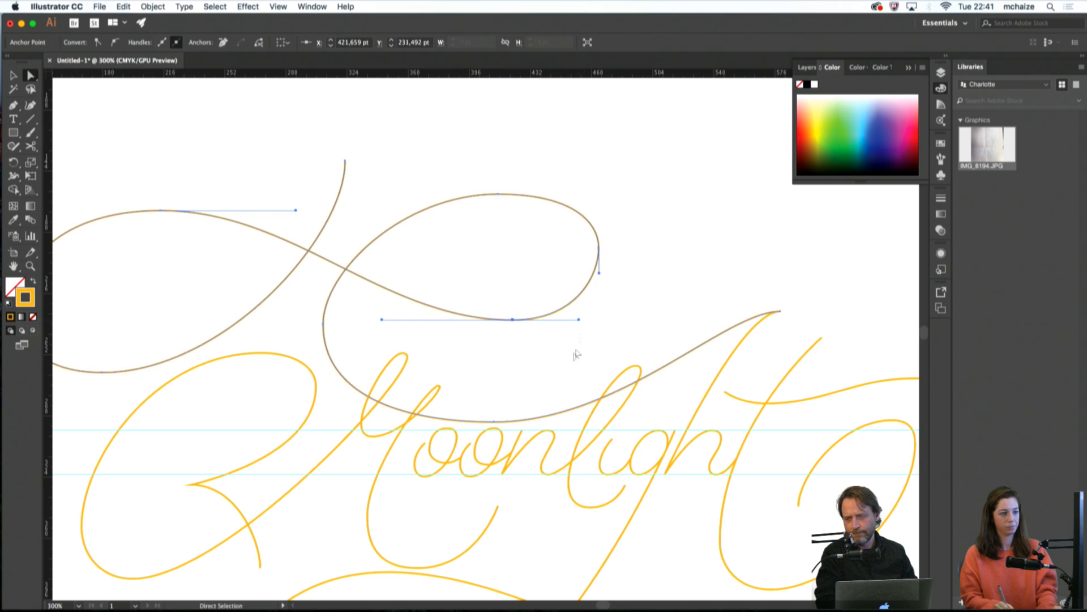
# Shift the bottom anchor of the upper swash's right loop left to X 416.667 pt, lengthen its right handle, and deselect the path
pyautogui.click(577, 354)
pyautogui.moveTo(524, 370); pyautogui.dragTo(558, 345)
pyautogui.click(577, 290)
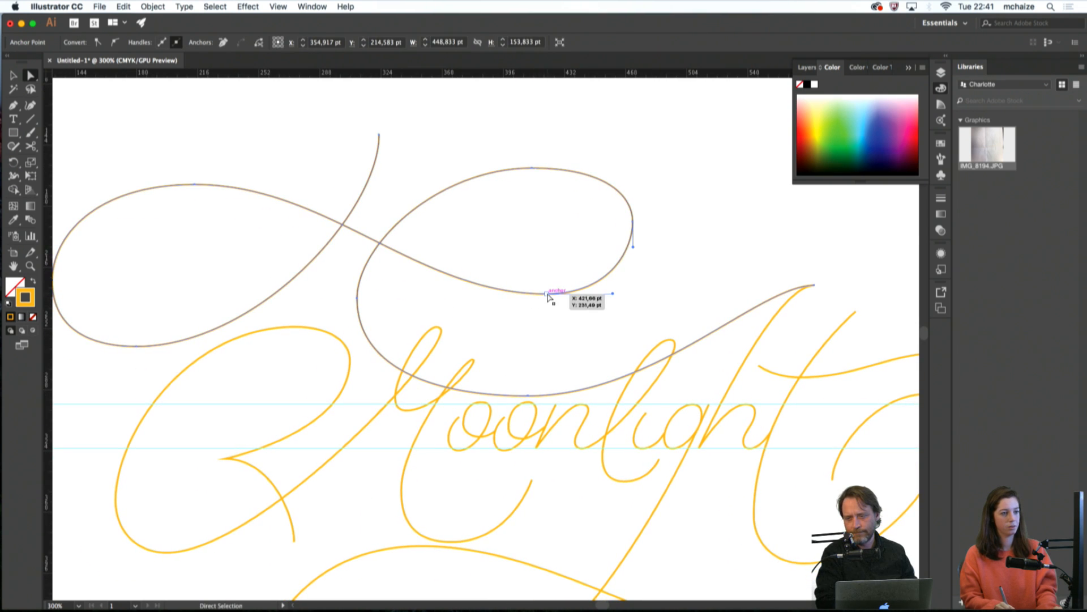
pyautogui.moveTo(546, 294); pyautogui.dragTo(538, 294)
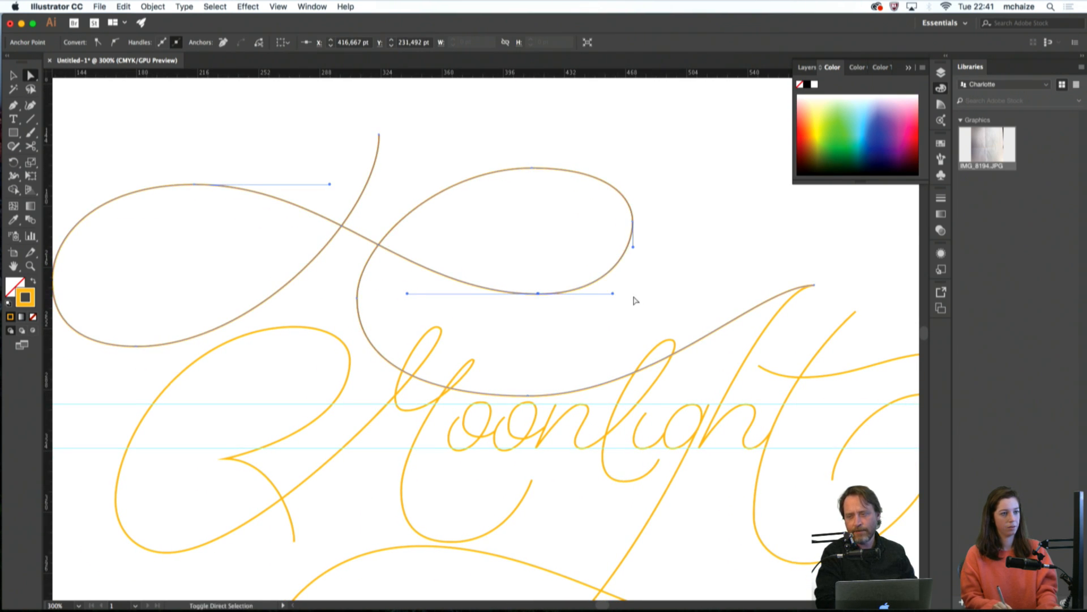
pyautogui.click(635, 297)
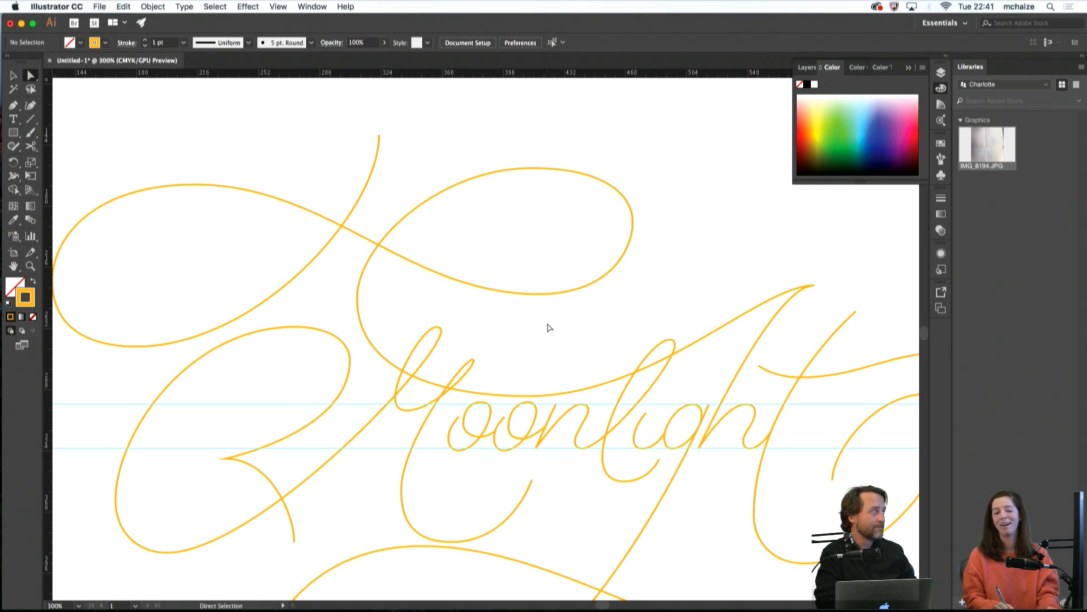
# Adjust the horizontal left handle of the top anchor on the M's large entry swash, and deselect the path
pyautogui.scroll(-5, 541, 359)
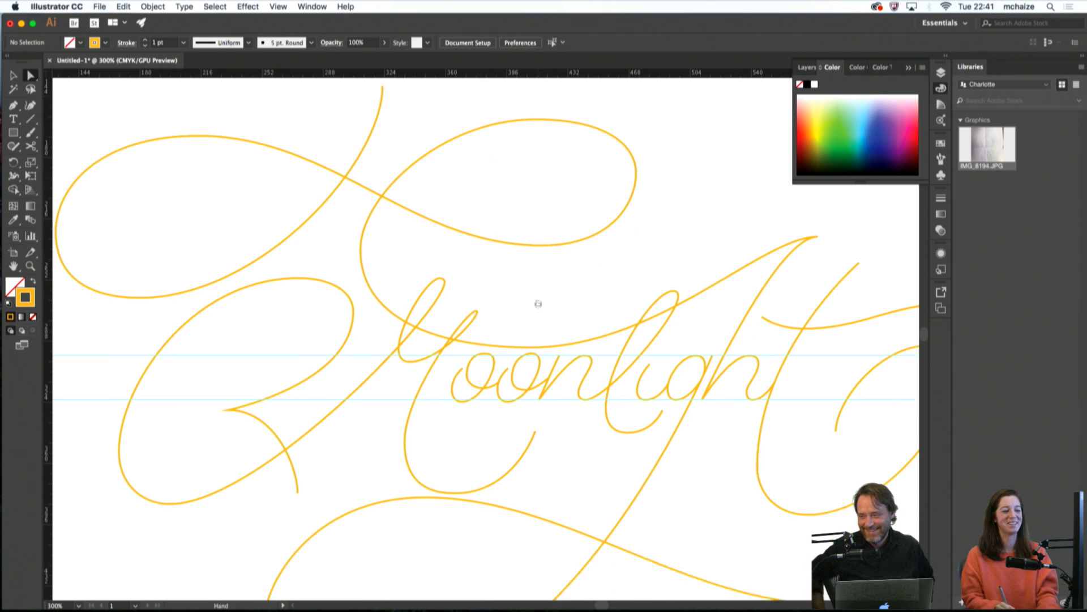
pyautogui.click(305, 247)
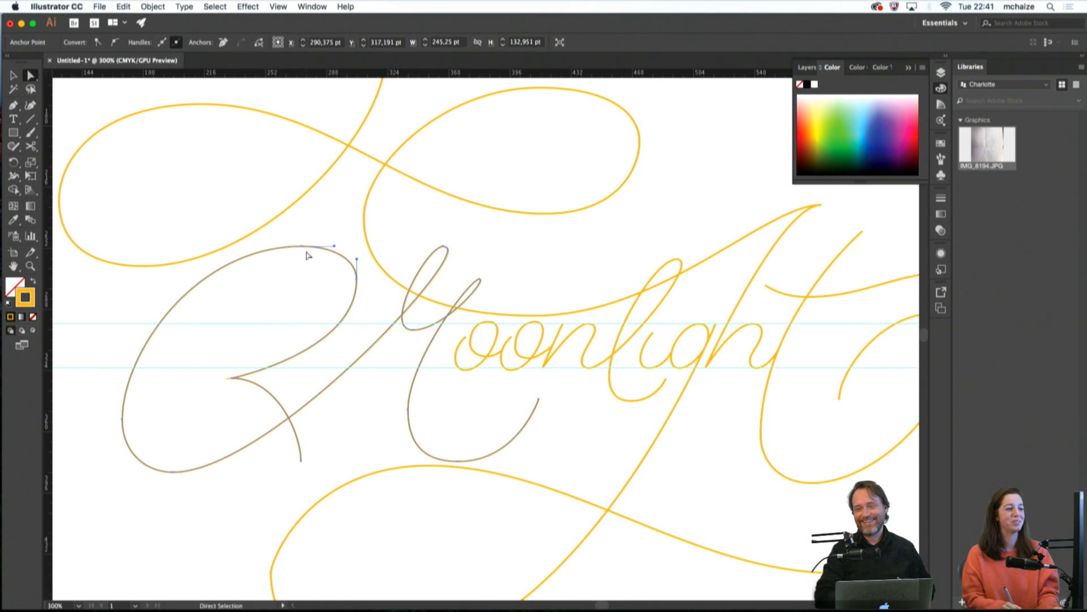
pyautogui.moveTo(198, 248); pyautogui.dragTo(208, 246)
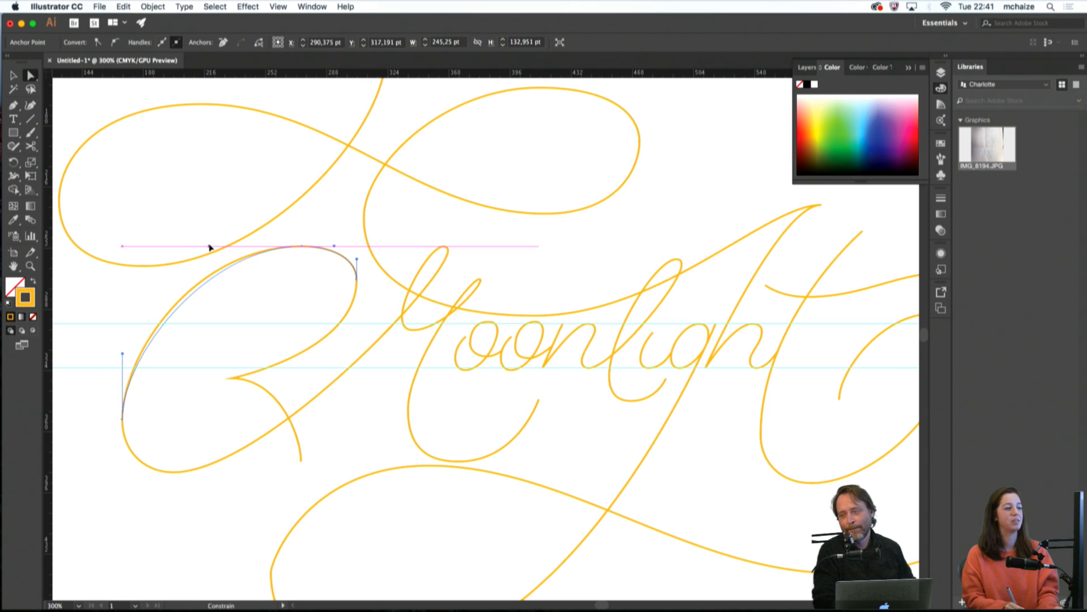
pyautogui.click(252, 305)
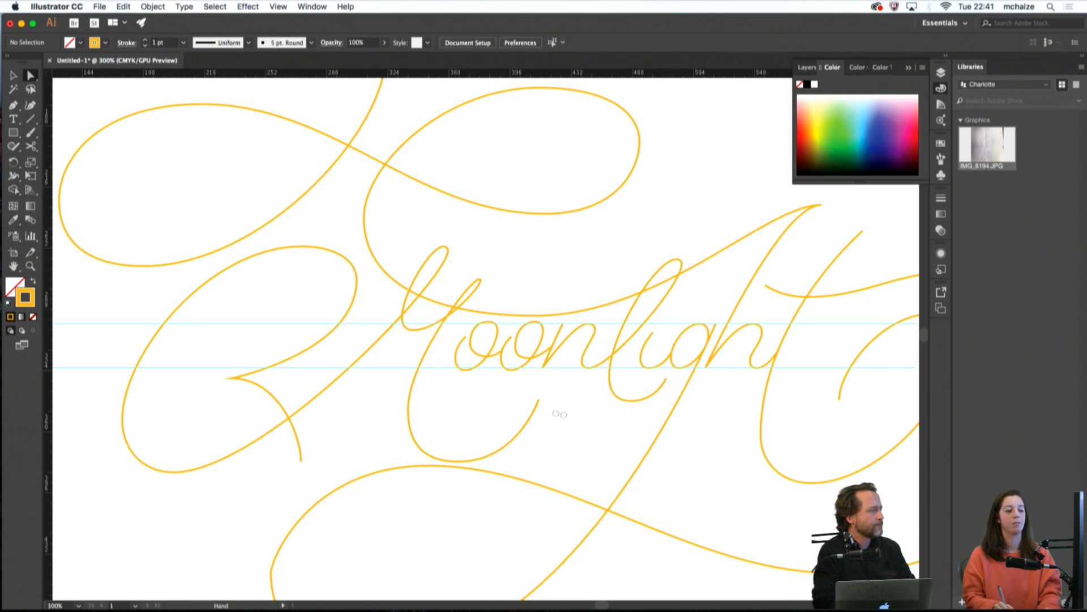
# Add an anchor on the left side of the l's lower bend and place it at X 452.833 pt, Y 323.512 pt with vertical handles
pyautogui.hscroll(5, 559, 413)
pyautogui.press('super+equal')
pyautogui.press('super+equal')
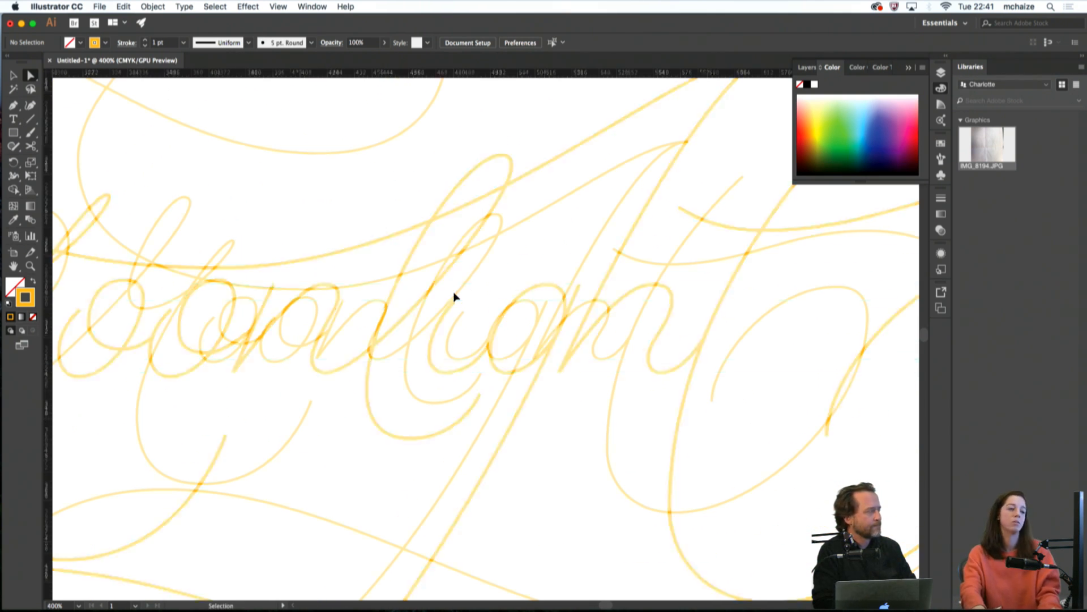
pyautogui.click(367, 391)
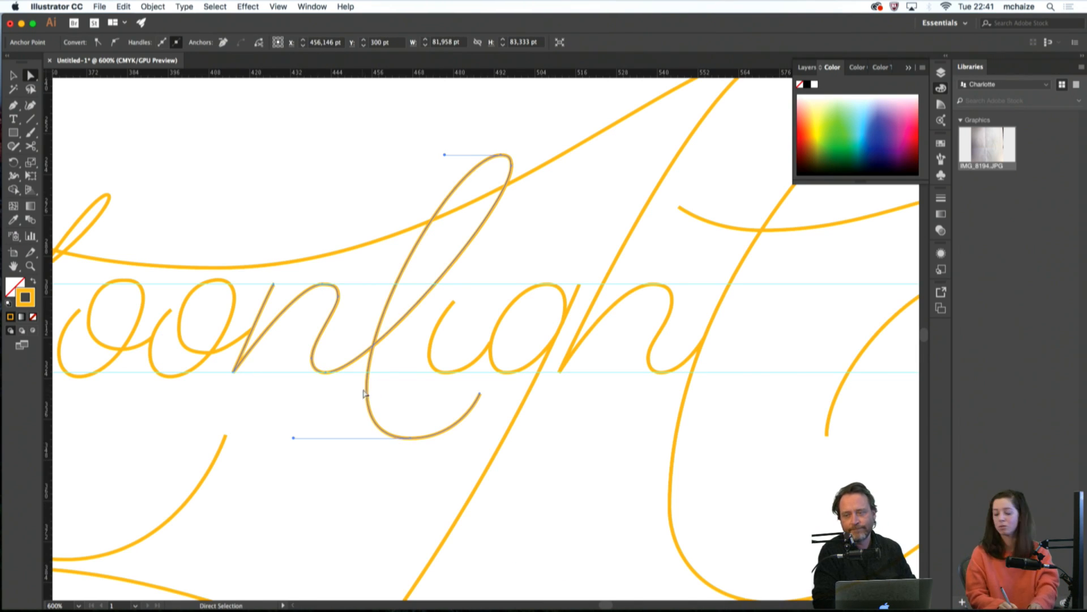
pyautogui.press('p')
pyautogui.click(366, 387)
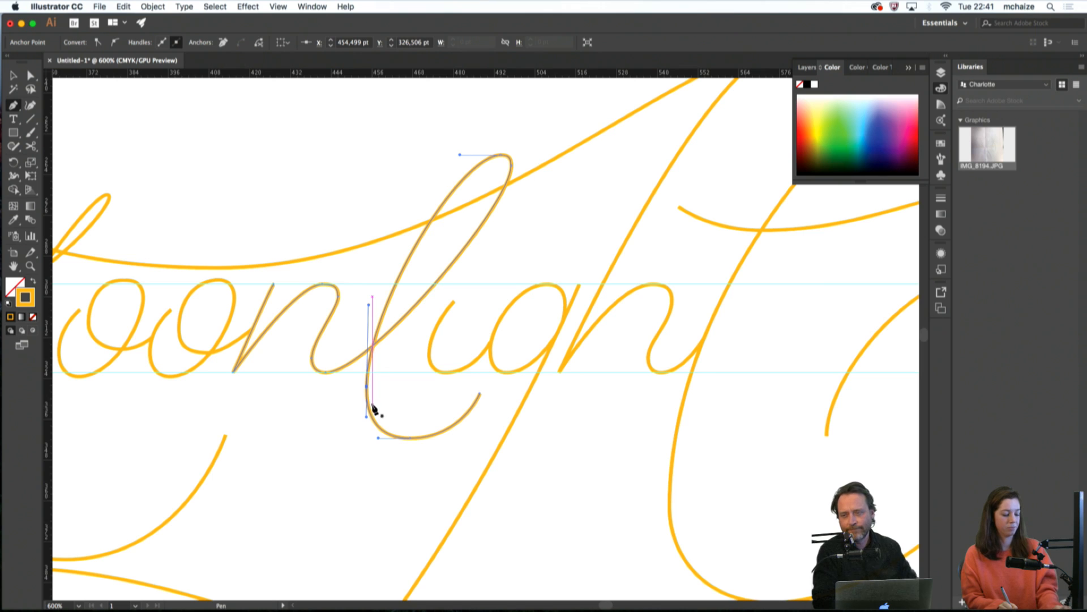
pyautogui.press('a')
pyautogui.moveTo(367, 386); pyautogui.dragTo(361, 375)
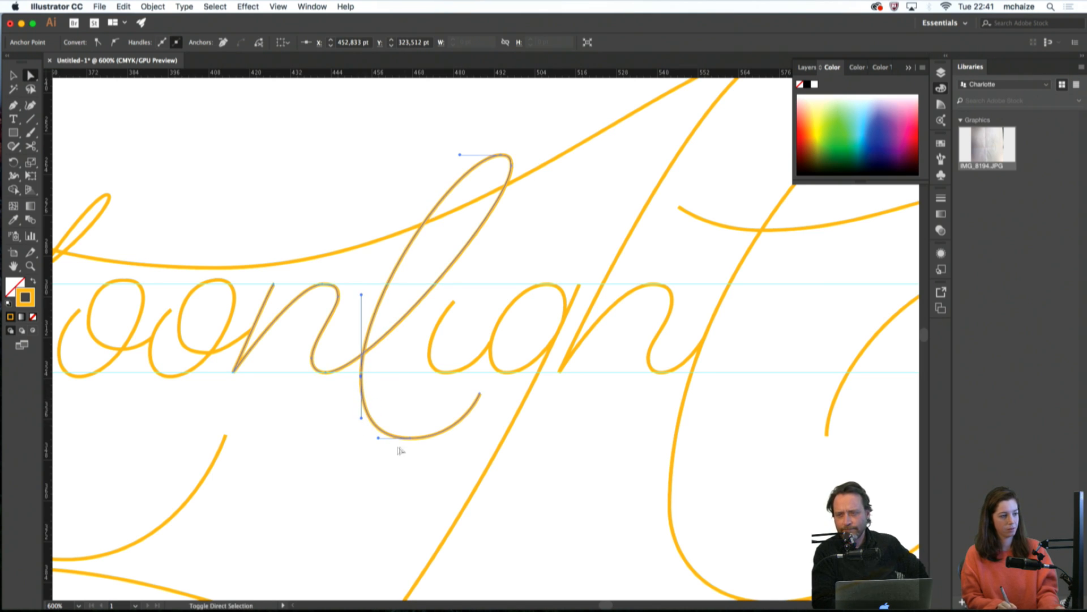
pyautogui.click(432, 441)
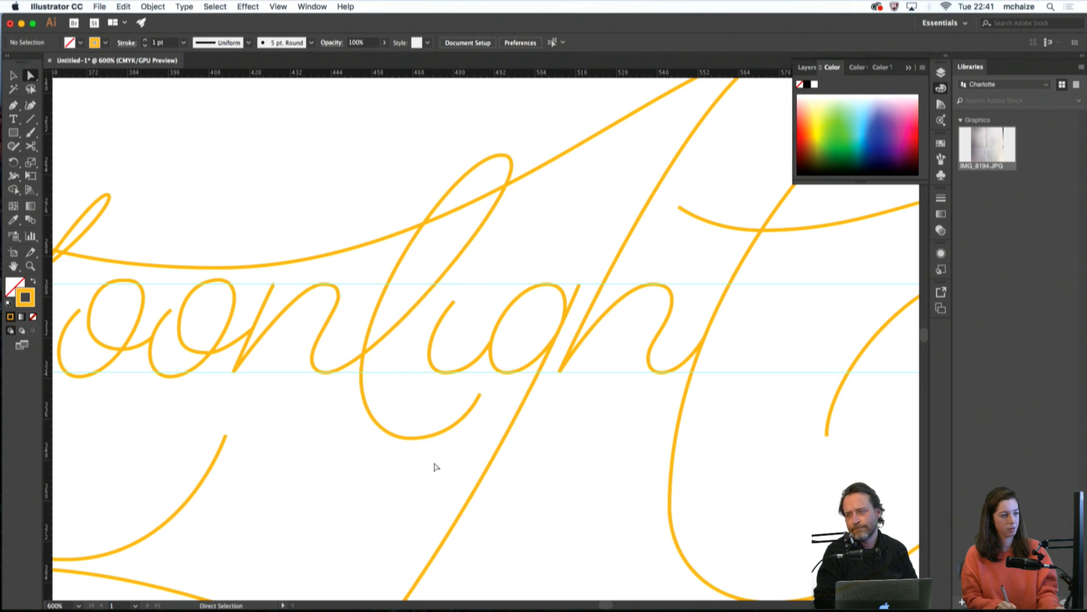
# Shorten the left handle of the l's top anchor and lower the l's left-side anchor to Y 325.017 pt
pyautogui.click(484, 164)
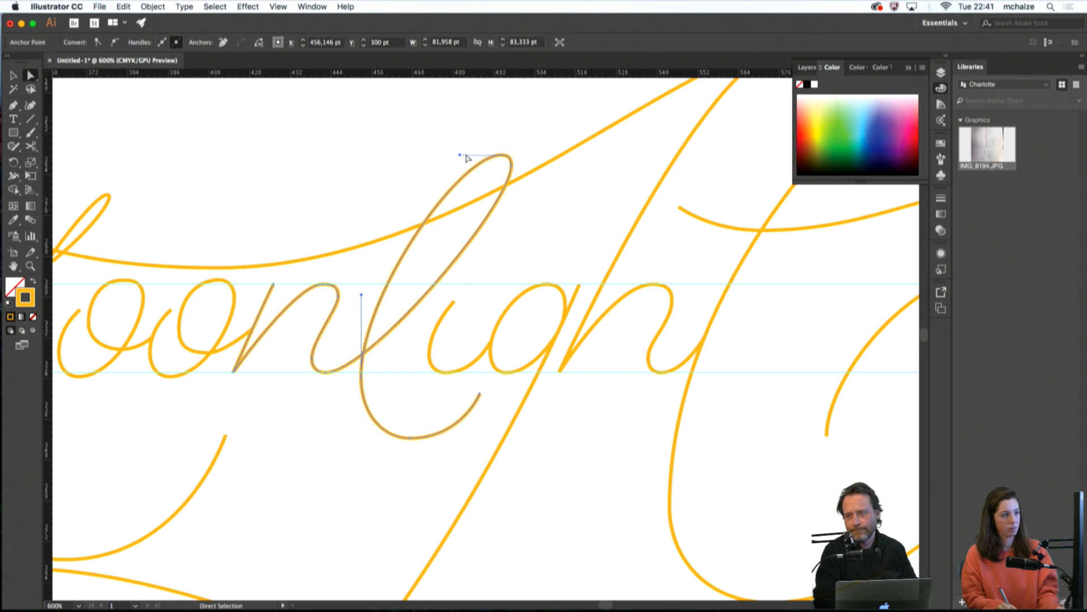
pyautogui.moveTo(459, 155)
pyautogui.mouseDown()
pyautogui.moveTo(230, 154)
pyautogui.moveTo(471, 154)
pyautogui.mouseUp()
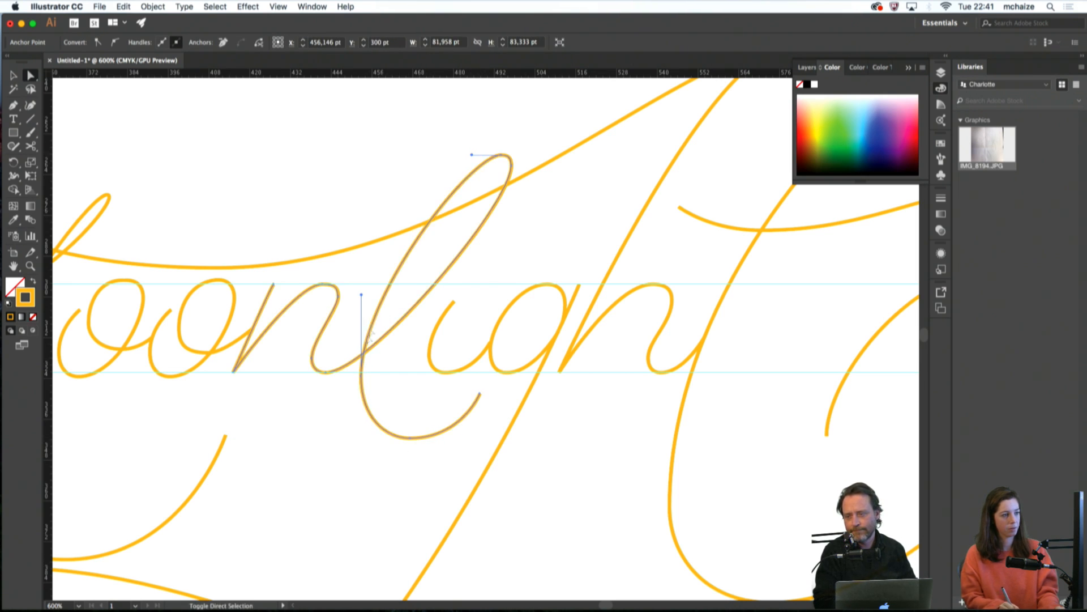
pyautogui.moveTo(361, 369); pyautogui.dragTo(361, 416)
# Lengthen the vertical handles of the l's left-side anchor and move the l's bottom anchor to X 468.333 pt, Y 341.667 pt
pyautogui.moveTo(362, 300); pyautogui.dragTo(362, 289)
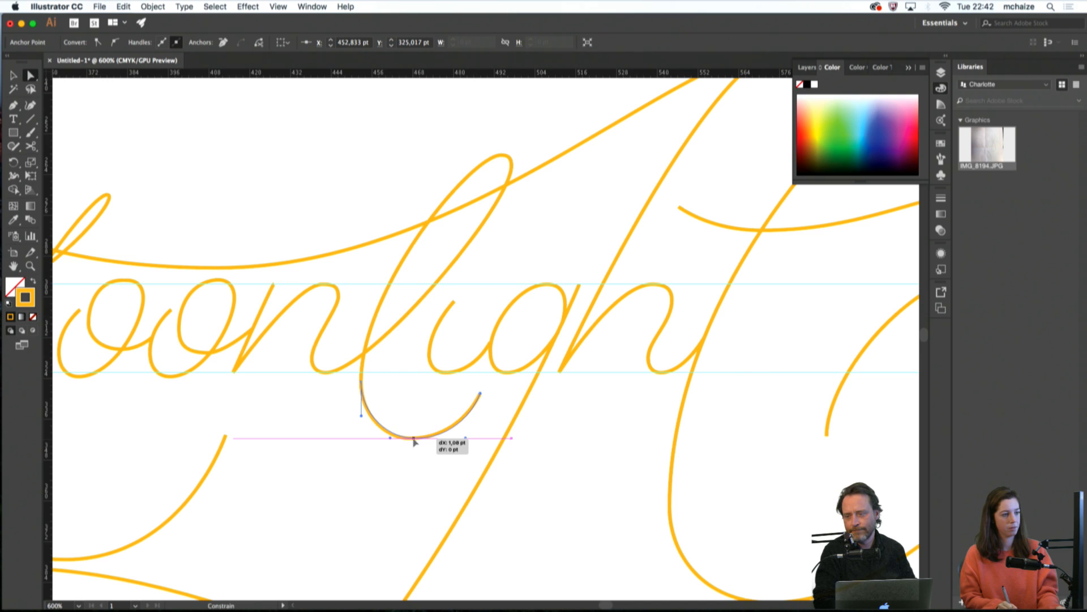
pyautogui.moveTo(413, 441); pyautogui.dragTo(414, 441)
pyautogui.moveTo(361, 416); pyautogui.dragTo(361, 420)
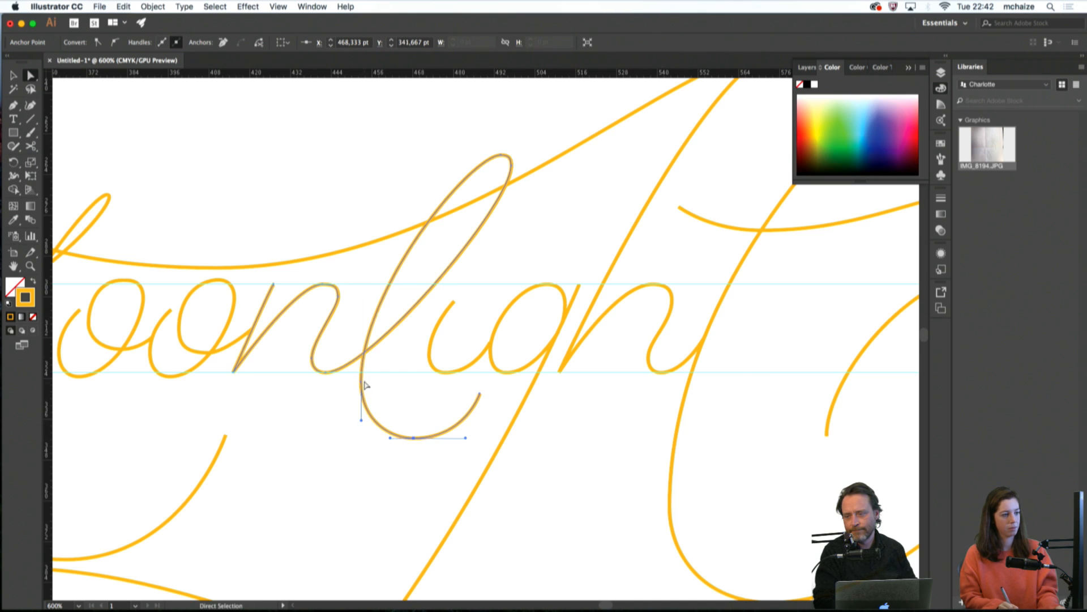
# Reposition the l's left-side anchor at X 452.833 pt, Y 322.333 pt and lengthen its upper and lower handles
pyautogui.moveTo(361, 381); pyautogui.dragTo(362, 393)
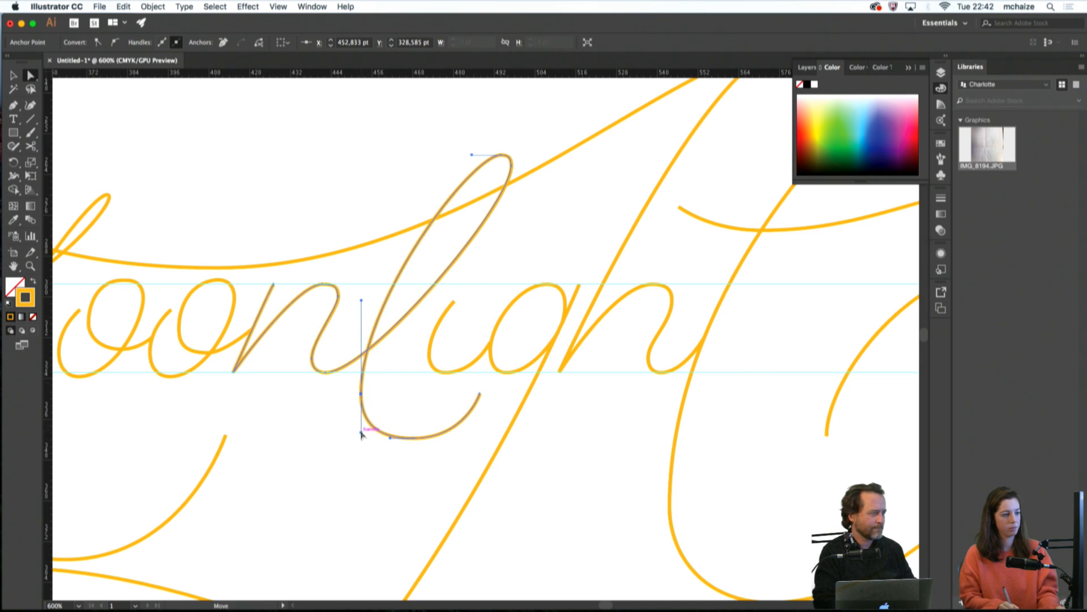
pyautogui.moveTo(361, 434); pyautogui.dragTo(362, 418)
pyautogui.moveTo(362, 302); pyautogui.dragTo(361, 264)
pyautogui.moveTo(367, 396); pyautogui.dragTo(368, 372)
pyautogui.moveTo(360, 409); pyautogui.dragTo(361, 424)
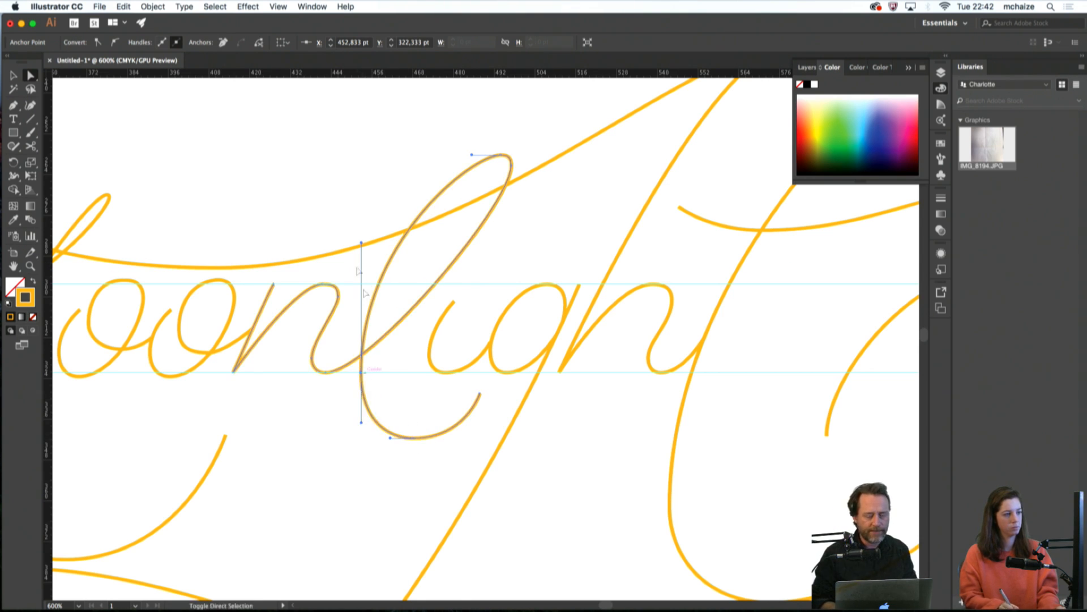
# Shorten the upper handle of the l's left-side anchor and the left handle of its top anchor, and deselect the path
pyautogui.moveTo(362, 243); pyautogui.dragTo(365, 282)
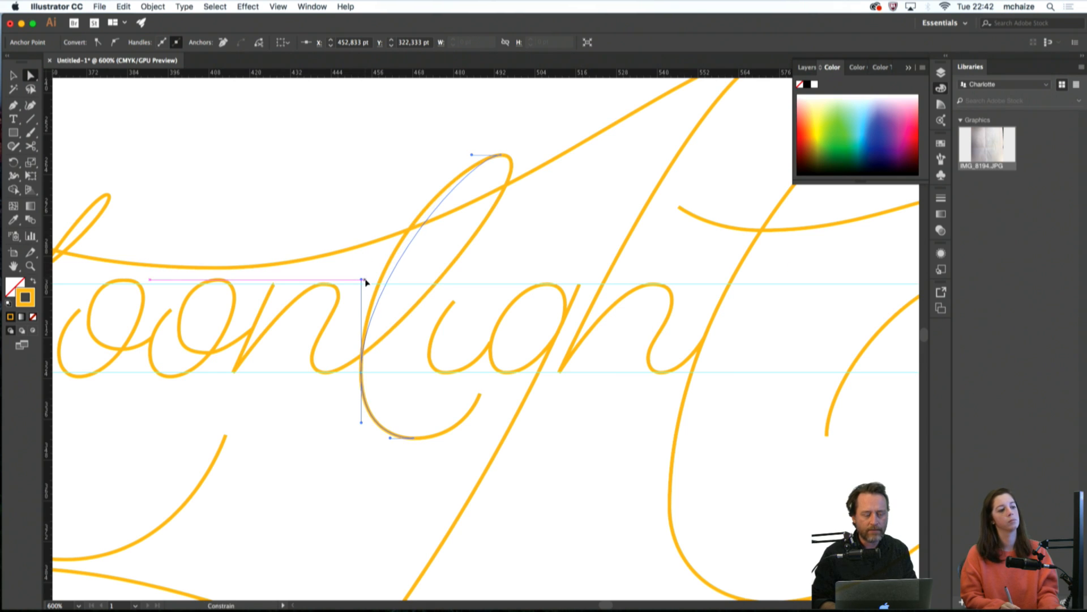
pyautogui.moveTo(472, 155); pyautogui.dragTo(478, 156)
pyautogui.click(461, 293)
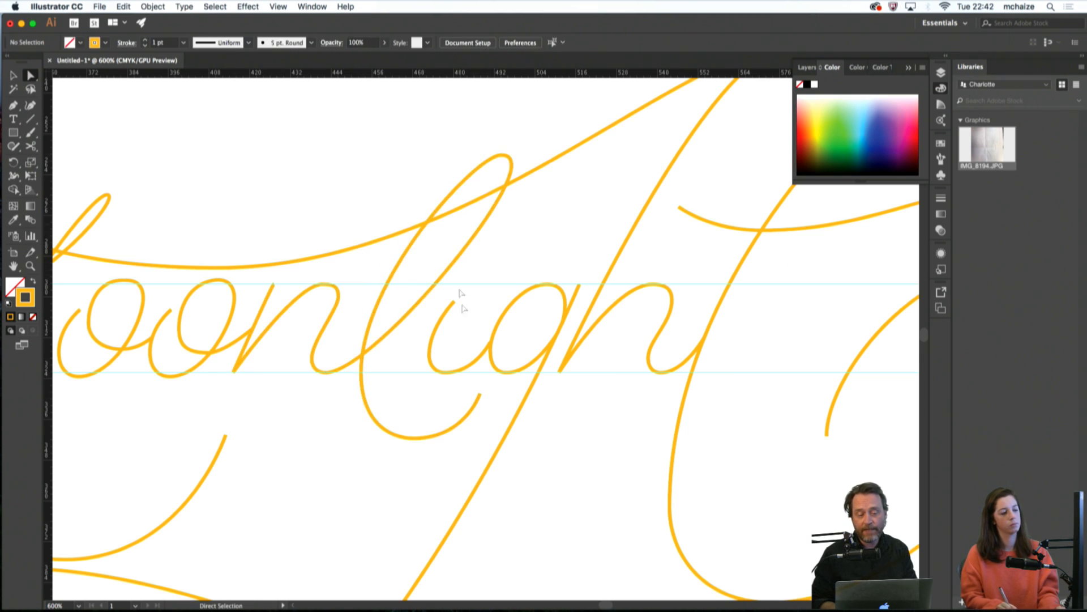
# Select the two anchors at the top of the l's loop and move them together to the left to make the letter steeper
pyautogui.click(406, 439)
pyautogui.click(405, 469)
pyautogui.click(501, 155)
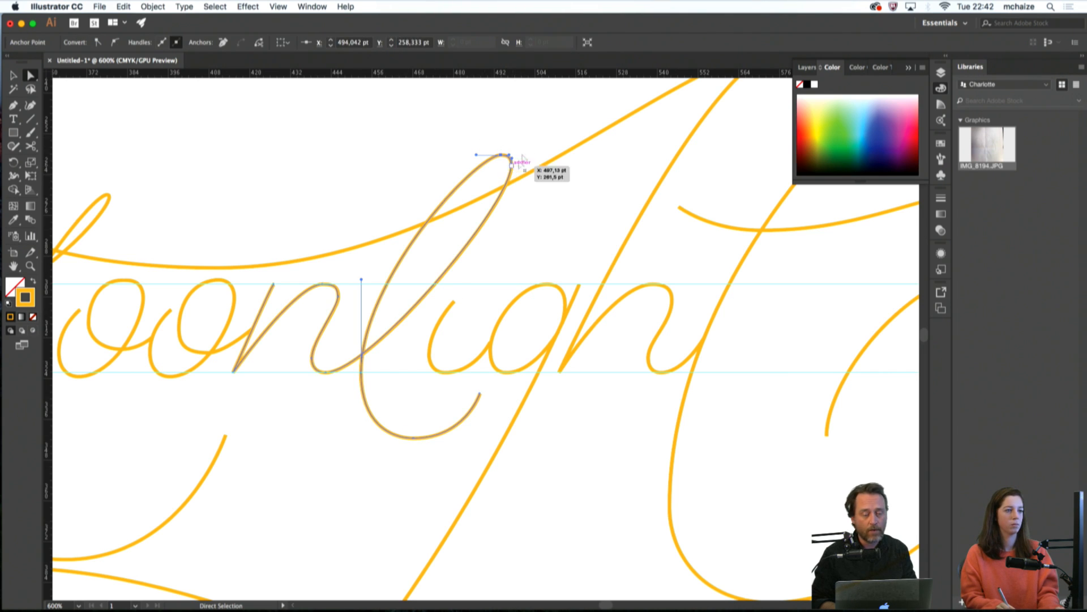
pyautogui.keyDown('shift'); pyautogui.click(512, 159); pyautogui.keyUp('shift')
pyautogui.moveTo(512, 160); pyautogui.dragTo(477, 160)
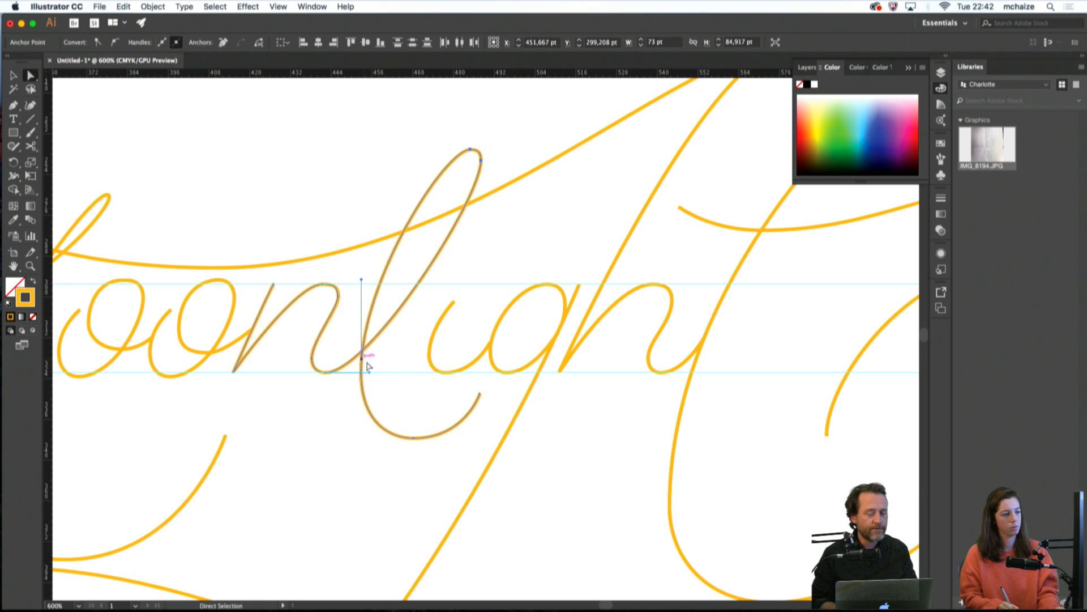
# Shift the two top anchors of the l's loop slightly back to the right and up, and deselect the path
pyautogui.press('super+minus')
pyautogui.press('super+minus')
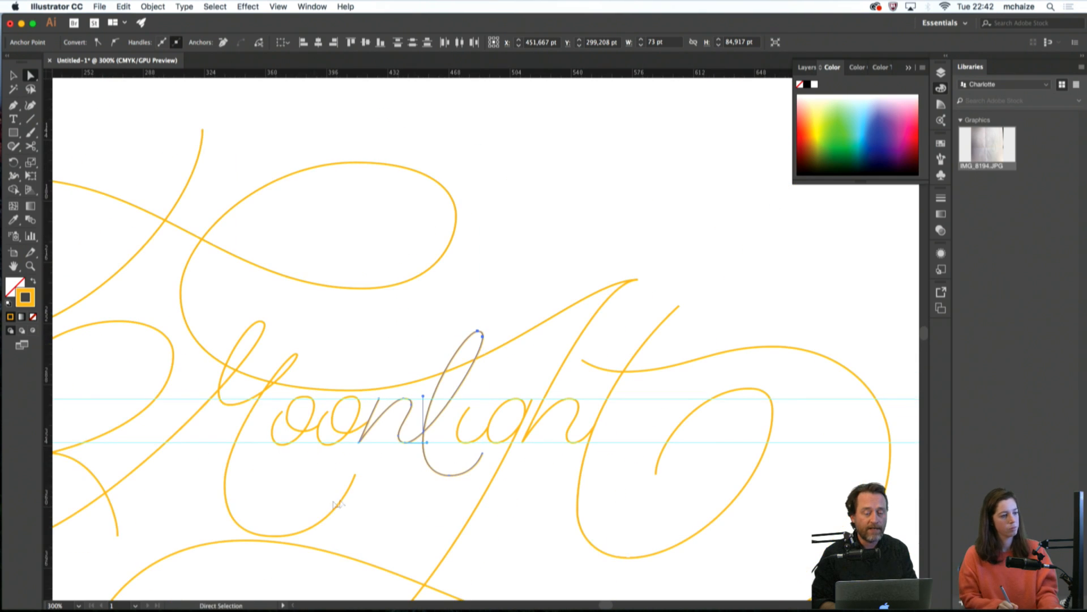
pyautogui.scroll(-2, 427, 501)
pyautogui.moveTo(496, 283); pyautogui.dragTo(503, 280)
pyautogui.click(432, 454)
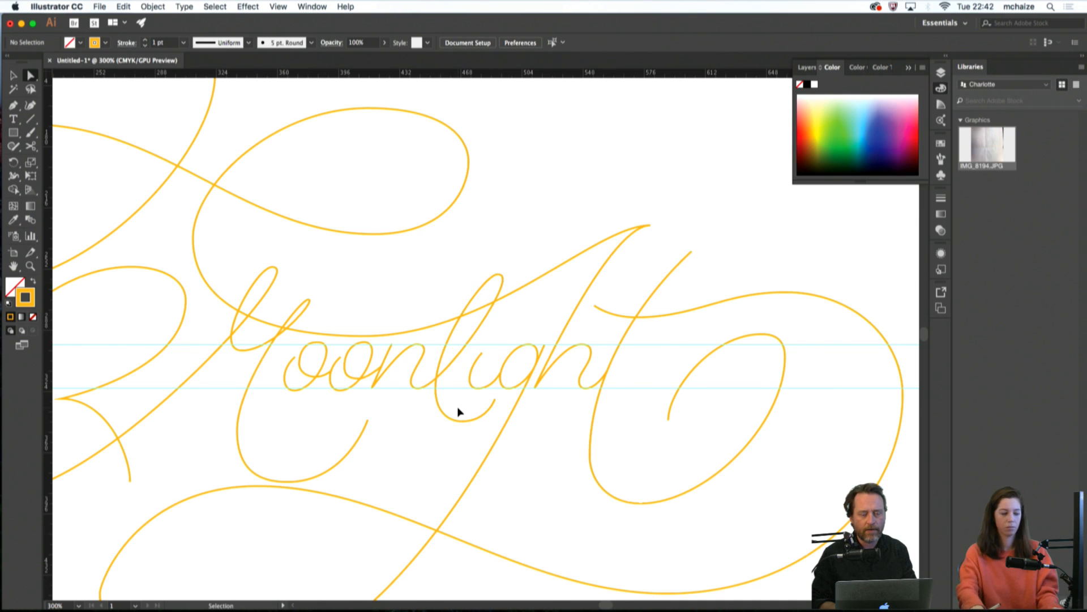
# Move the l's left-side anchor slightly down to X 453.077 pt, Y 323.512 pt
pyautogui.press('super+plus')
pyautogui.click(426, 381)
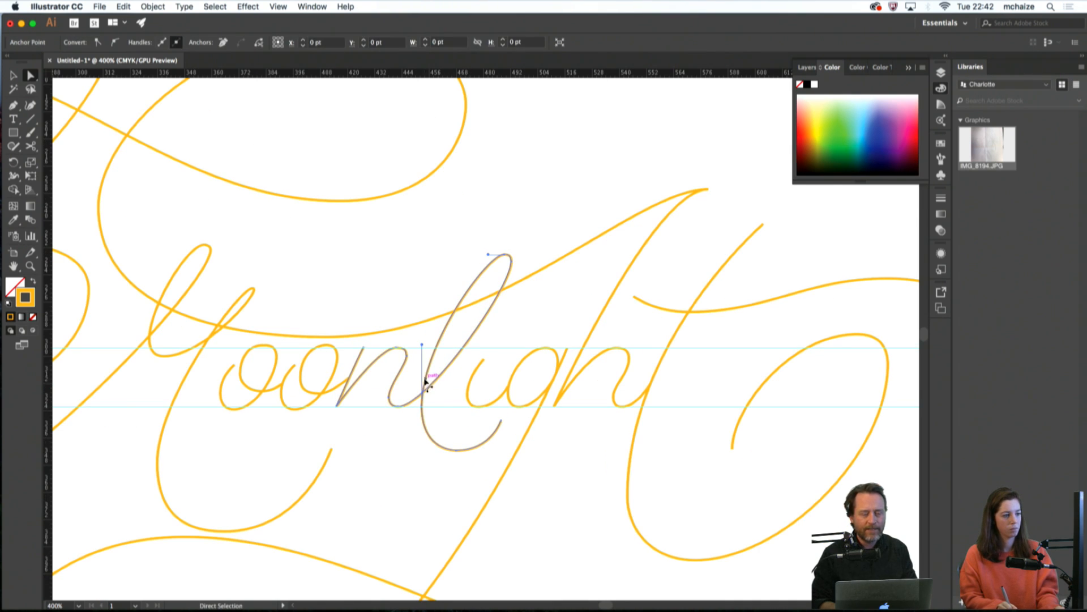
pyautogui.click(423, 402)
pyautogui.moveTo(423, 403); pyautogui.dragTo(422, 408)
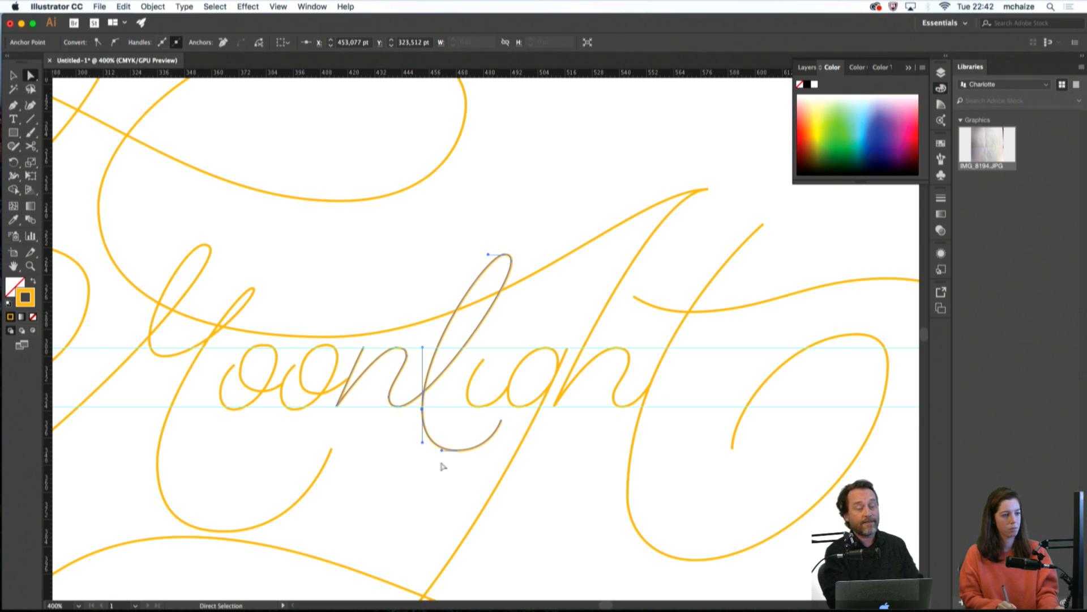
# Shorten the lower handle of the l's left-side anchor slightly and deselect the path
pyautogui.click(440, 462)
pyautogui.click(446, 448)
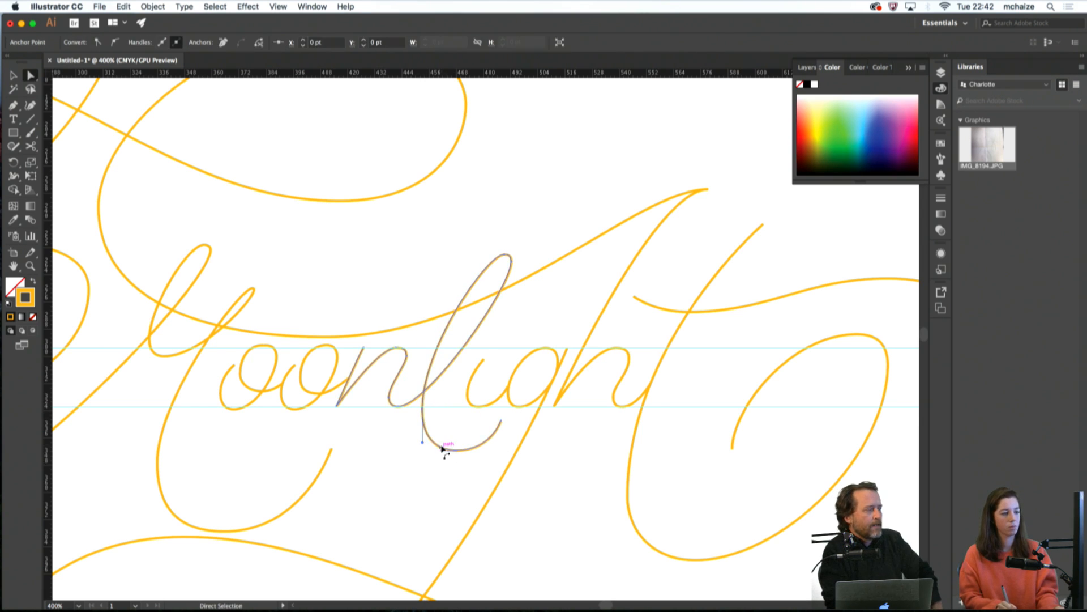
pyautogui.moveTo(423, 439); pyautogui.dragTo(422, 437)
pyautogui.click(424, 451)
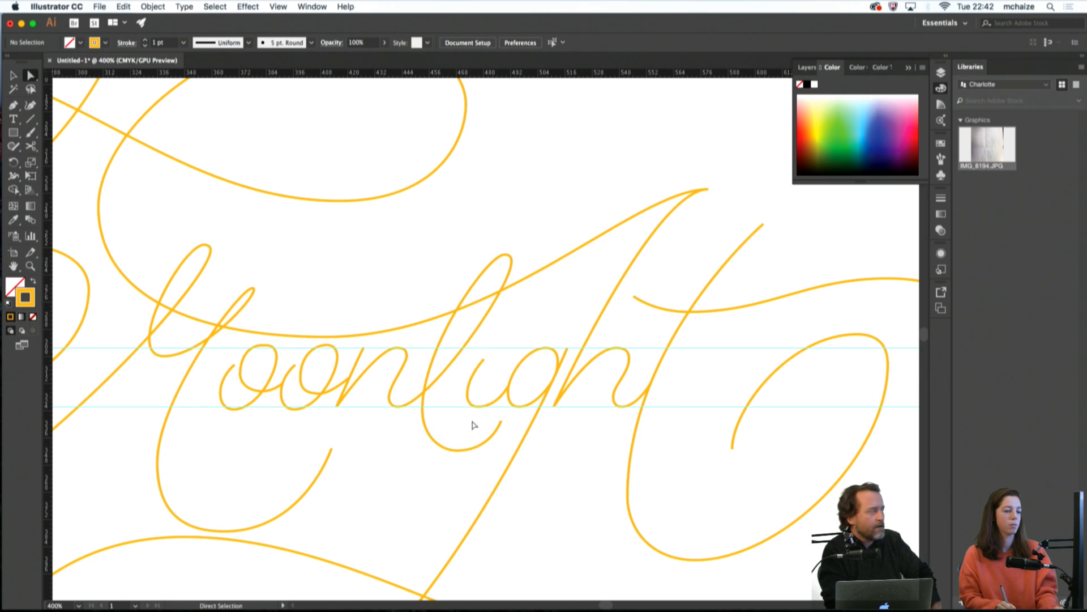
pyautogui.moveTo(482, 361); pyautogui.dragTo(481, 364)
pyautogui.click(491, 369)
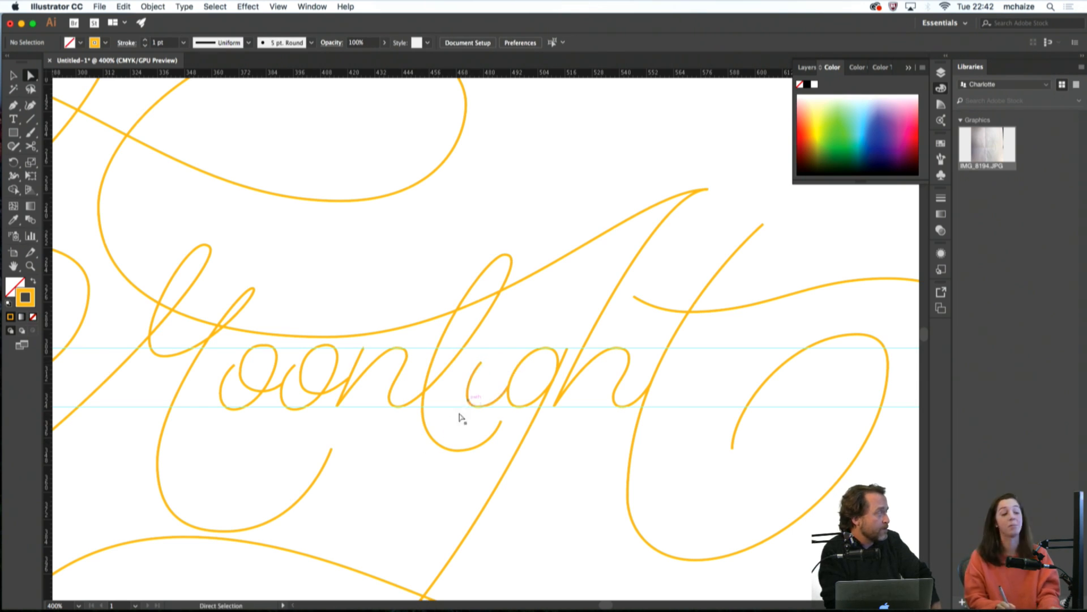
# Move the M's final end anchor down to X 413 pt, Y 347 pt, lengthen the right handle of its bottom anchor, and deselect
pyautogui.moveTo(352, 442); pyautogui.dragTo(534, 410)
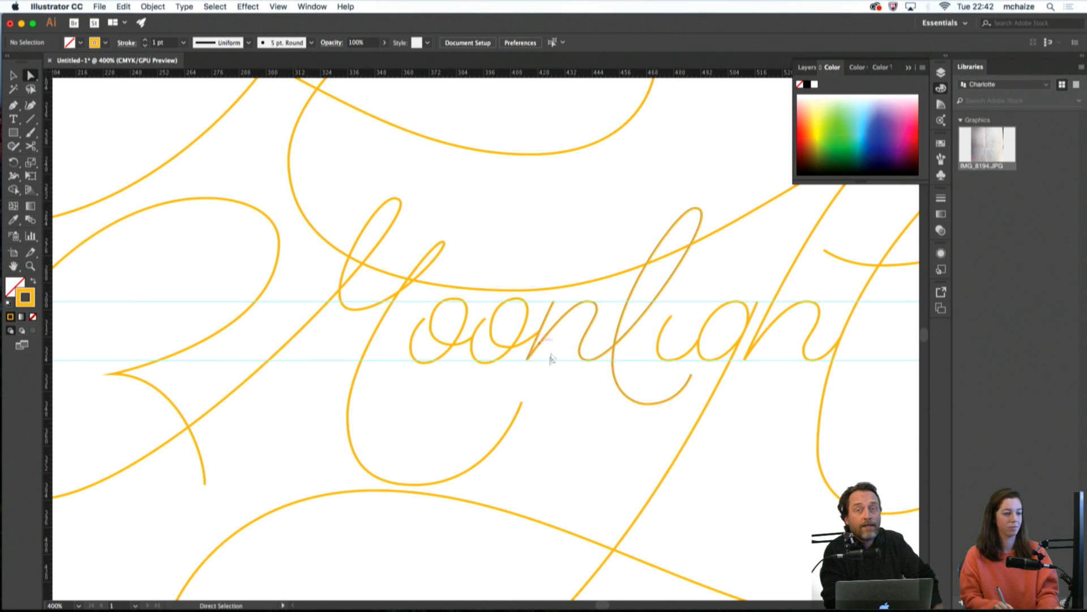
pyautogui.click(522, 403)
pyautogui.moveTo(521, 402); pyautogui.dragTo(522, 417)
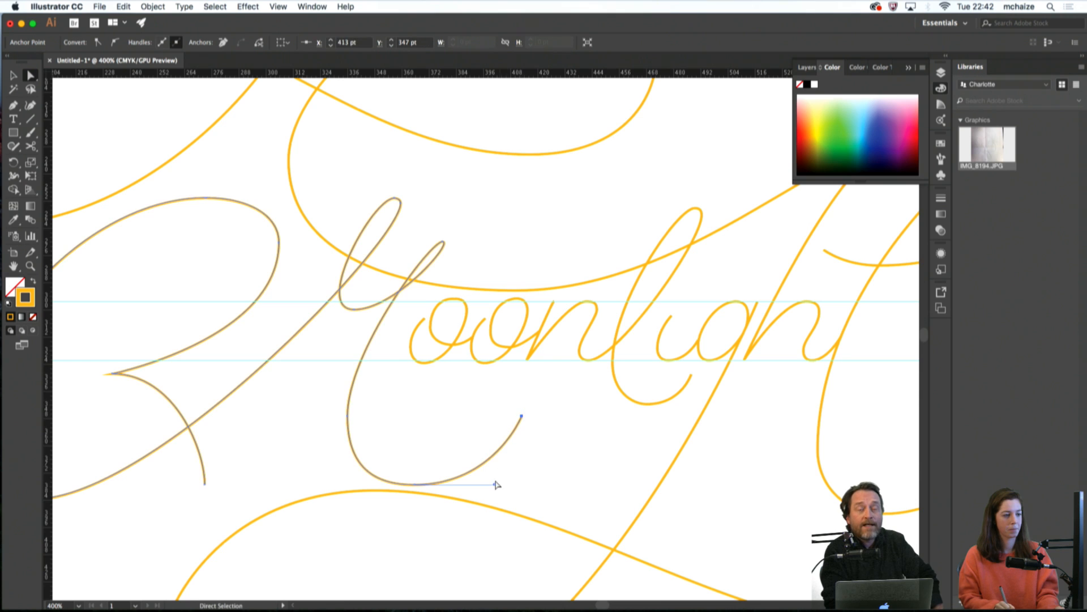
pyautogui.moveTo(493, 485); pyautogui.dragTo(497, 485)
pyautogui.click(510, 486)
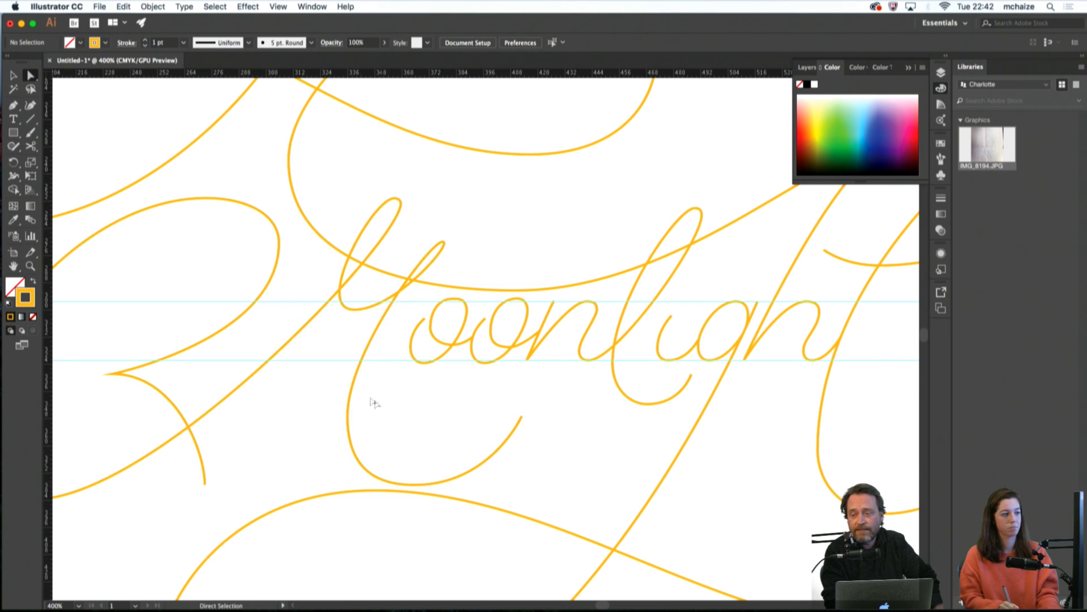
# Shorten the lower handle of the anchor on the right side of the M's large entry swash, and deselect the path
pyautogui.moveTo(371, 401); pyautogui.dragTo(559, 322)
pyautogui.moveTo(474, 362); pyautogui.dragTo(440, 450)
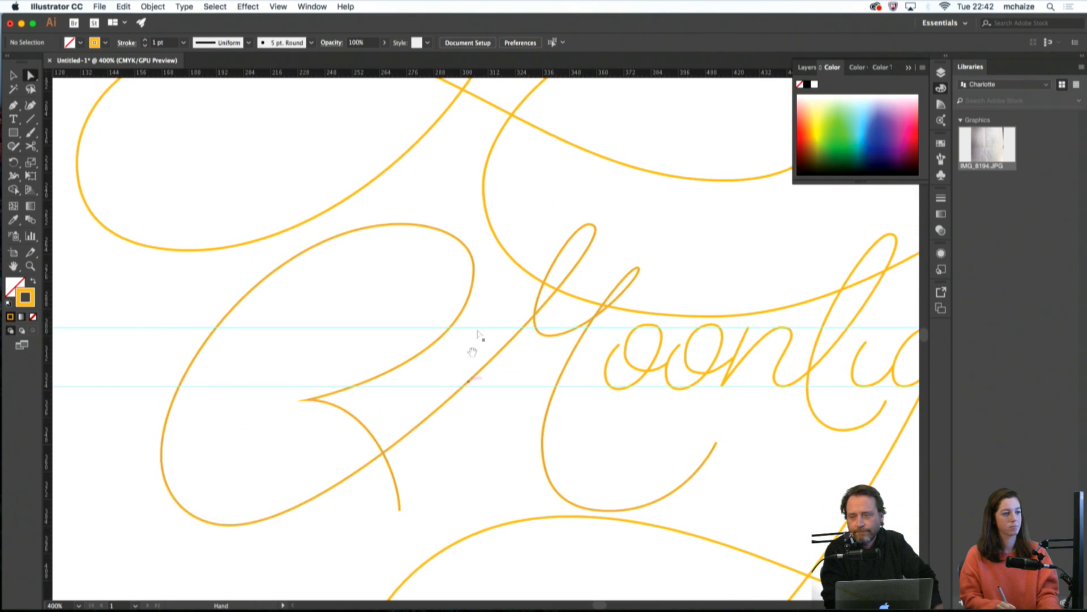
pyautogui.click(465, 304)
pyautogui.moveTo(474, 368); pyautogui.dragTo(474, 356)
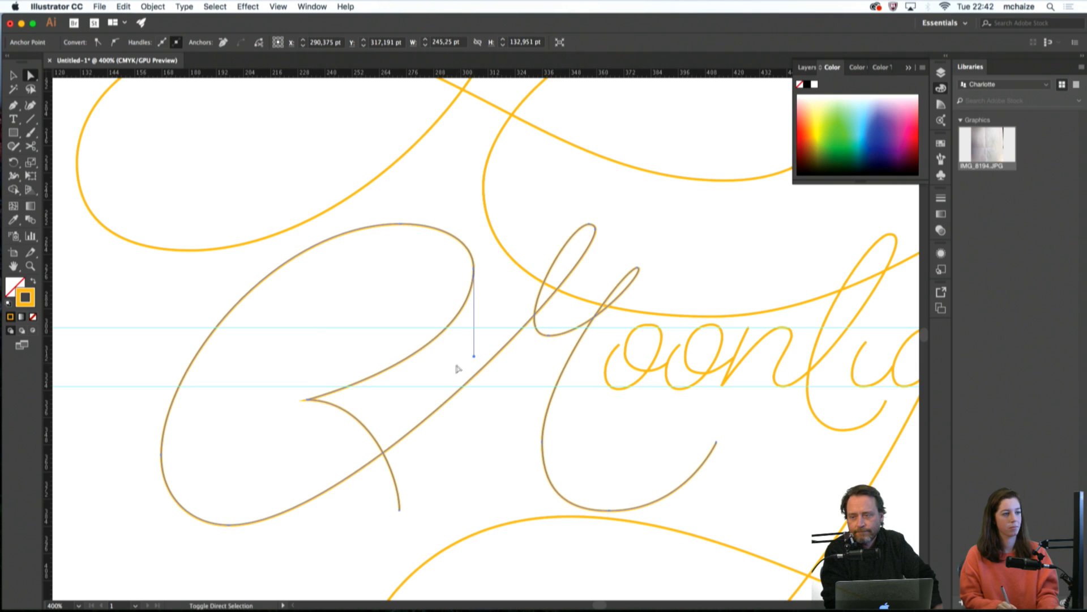
pyautogui.press('super+minus')
pyautogui.press('super+minus')
pyautogui.press('super+minus')
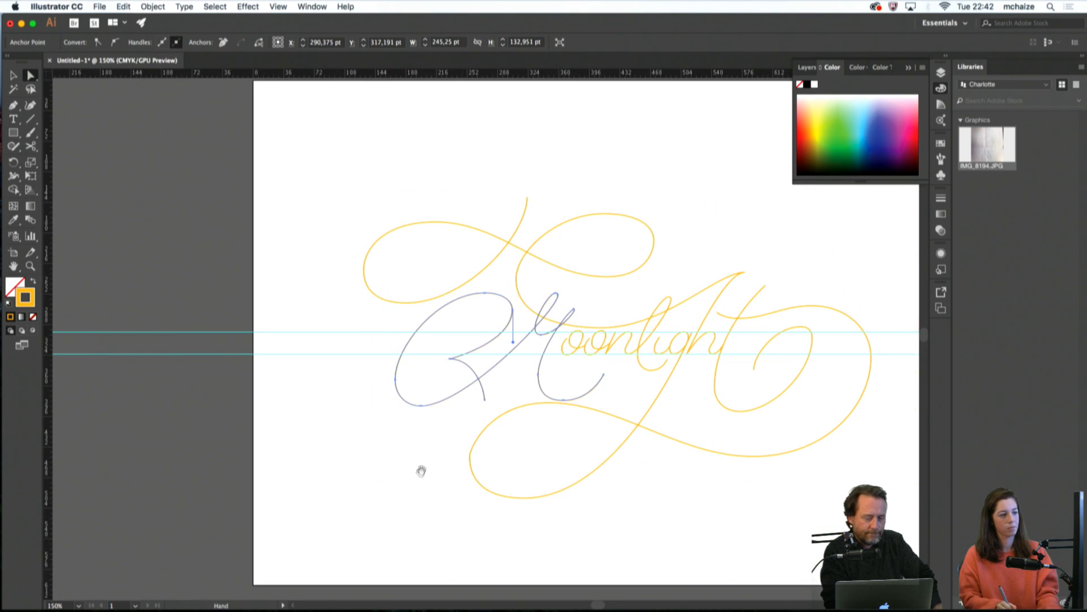
pyautogui.moveTo(421, 471); pyautogui.dragTo(355, 440)
pyautogui.click(365, 436)
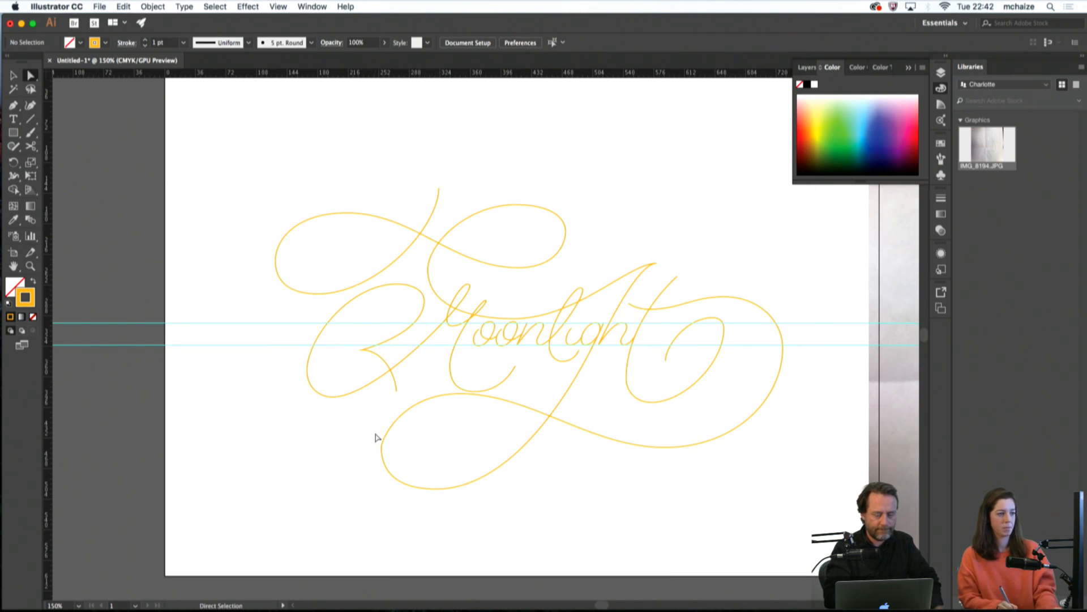
# Shorten the entry swash's right-side lower handle further and move the swash's sharp corner anchor slightly to the right
pyautogui.press('super+plus')
pyautogui.press('super+plus')
pyautogui.press('super+plus')
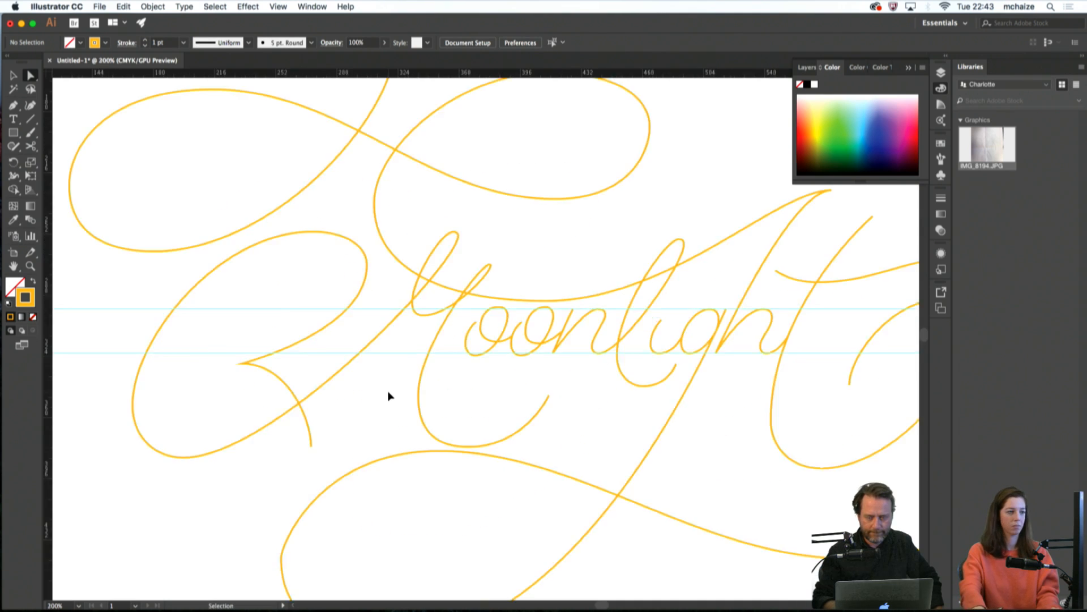
pyautogui.moveTo(405, 355); pyautogui.dragTo(544, 357)
pyautogui.click(469, 245)
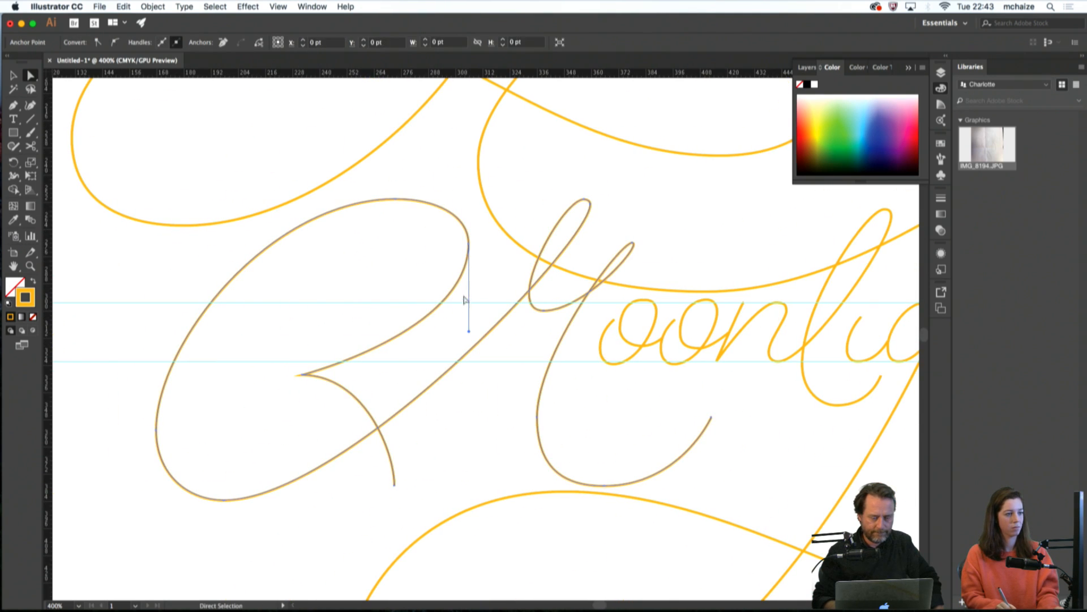
pyautogui.moveTo(469, 330)
pyautogui.mouseDown()
pyautogui.moveTo(470, 310)
pyautogui.moveTo(469, 321)
pyautogui.mouseUp()
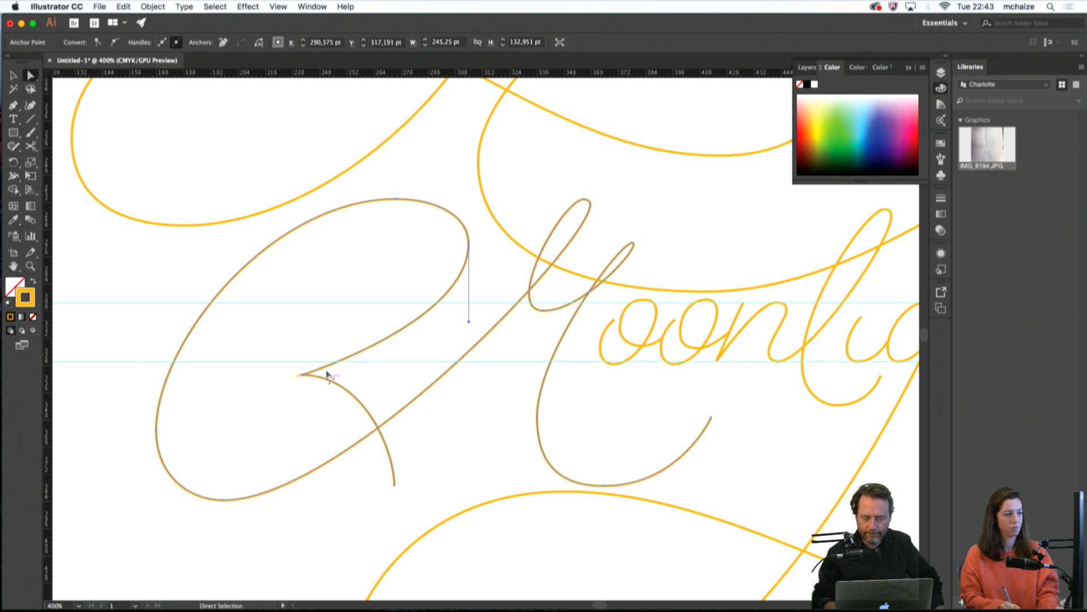
pyautogui.moveTo(303, 375); pyautogui.dragTo(320, 377)
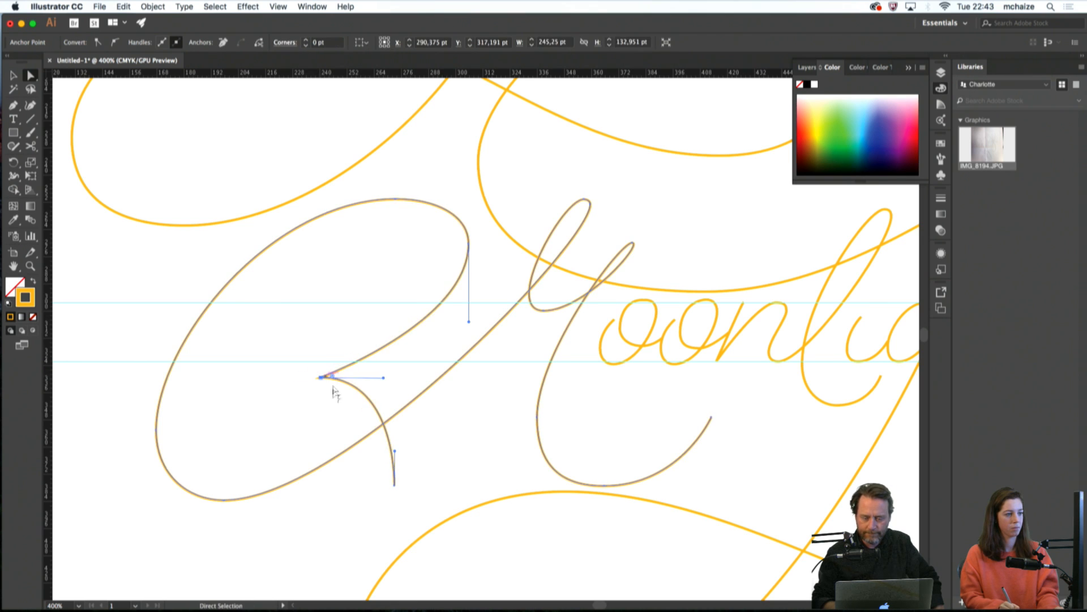
# Move the end anchor of the M swash's short tail to X 276.5 pt, Y 376 pt and angle its upper handle outward
pyautogui.moveTo(397, 486); pyautogui.dragTo(415, 442)
pyautogui.click(456, 440)
pyautogui.click(414, 479)
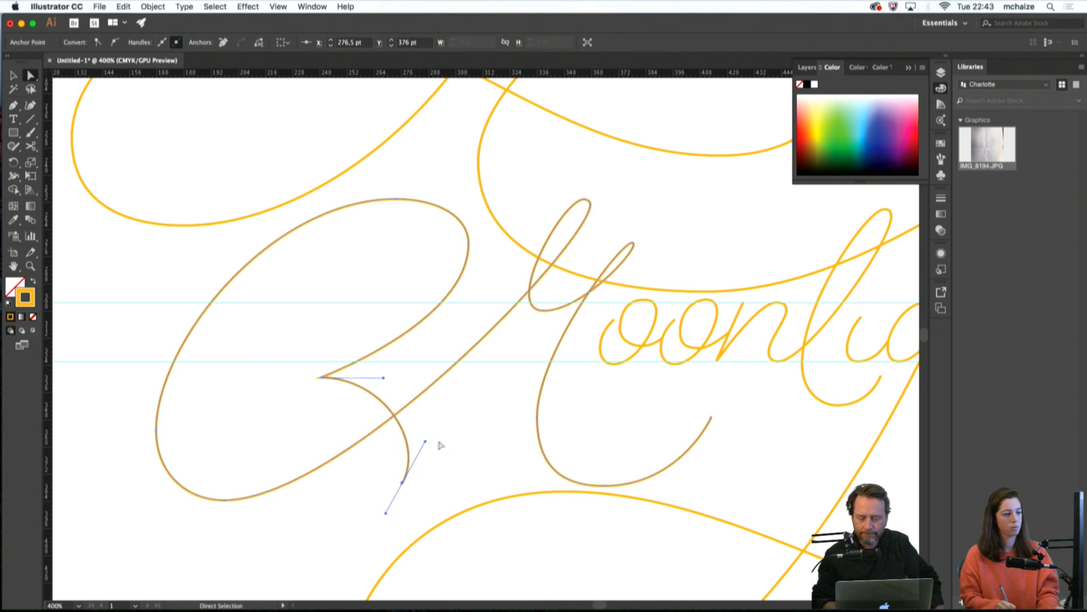
pyautogui.click(440, 444)
pyautogui.click(404, 482)
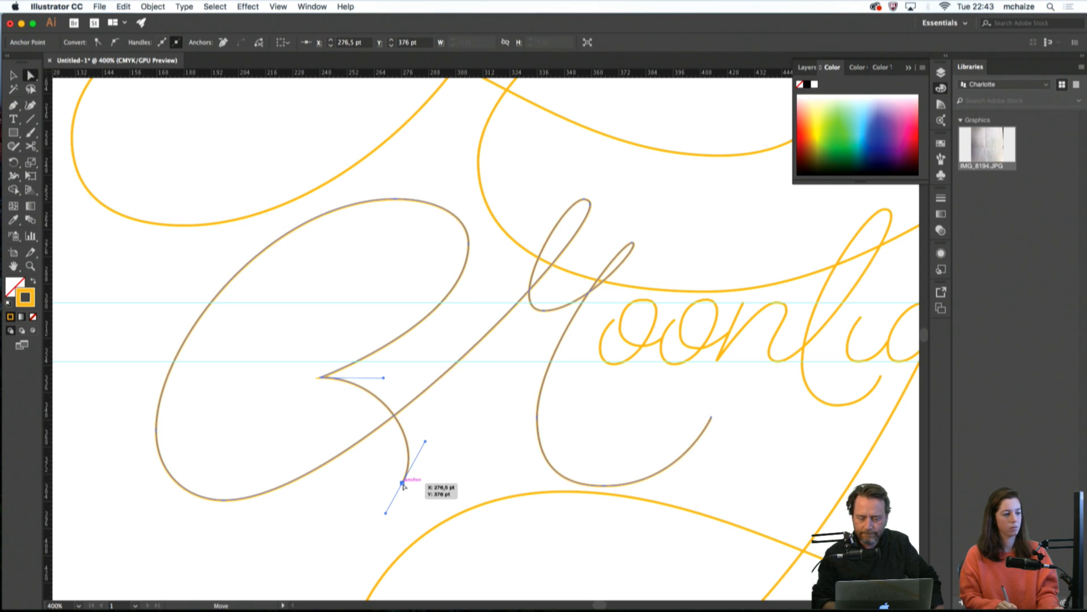
# Swing the upper handle of the short tail's end anchor back toward vertical to flatten the curve, and deselect the path
pyautogui.press('super+minus')
pyautogui.press('super+minus')
pyautogui.moveTo(449, 421); pyautogui.dragTo(294, 481)
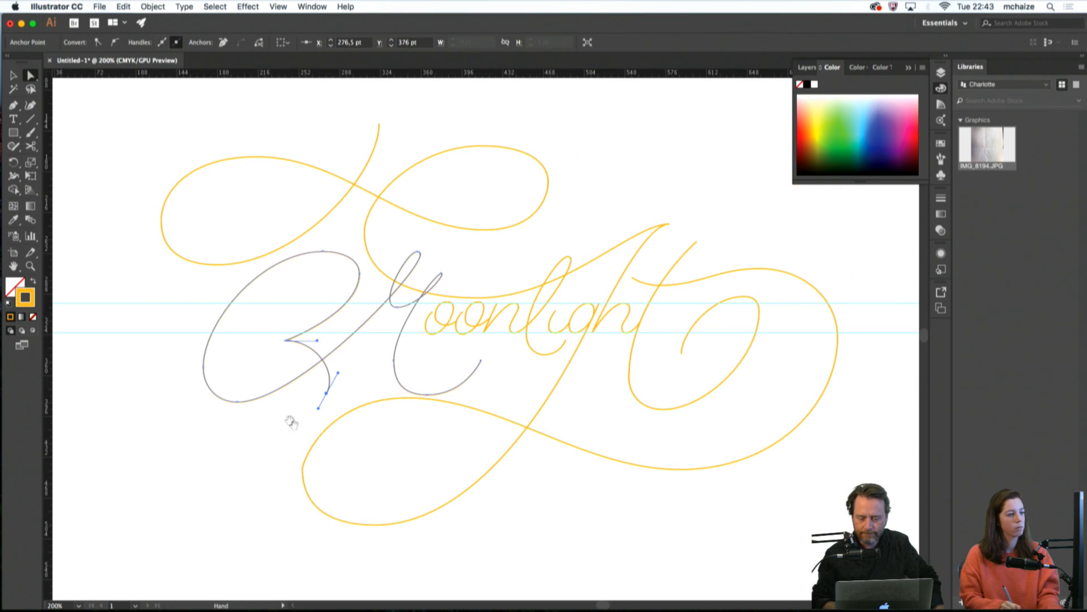
pyautogui.click(327, 402)
pyautogui.click(327, 392)
pyautogui.moveTo(336, 372)
pyautogui.mouseDown()
pyautogui.moveTo(334, 384)
pyautogui.moveTo(303, 340)
pyautogui.moveTo(332, 363)
pyautogui.mouseUp()
pyautogui.click(342, 369)
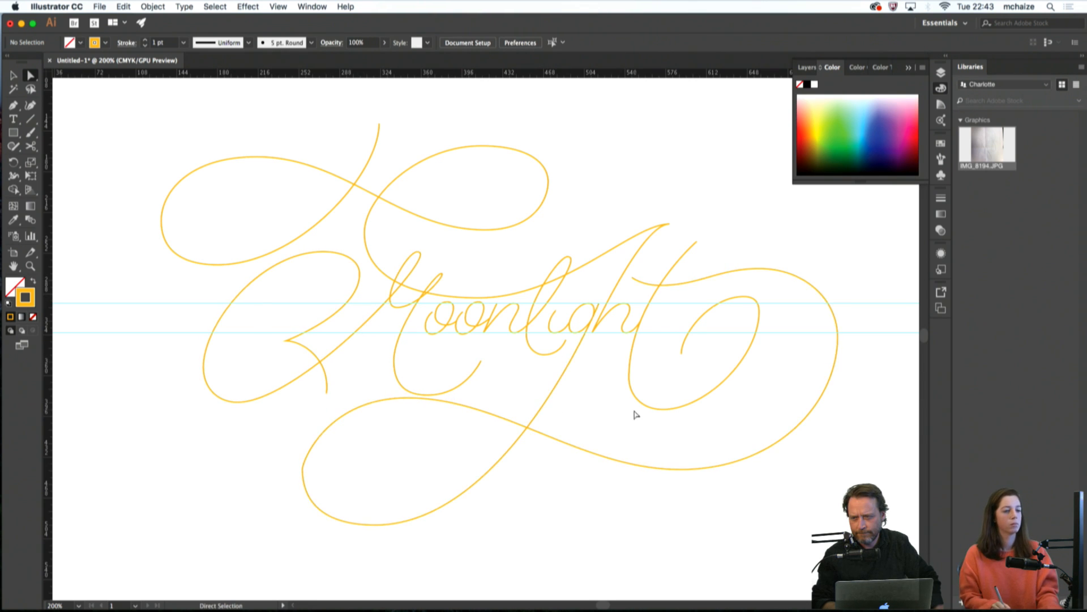
# Examine the whole lettering beside the pencil sketch and inspect the small letters of the word up close
pyautogui.hscroll(5, 637, 414)
pyautogui.hscroll(-4, 400, 364)
pyautogui.scroll(1, 400, 364)
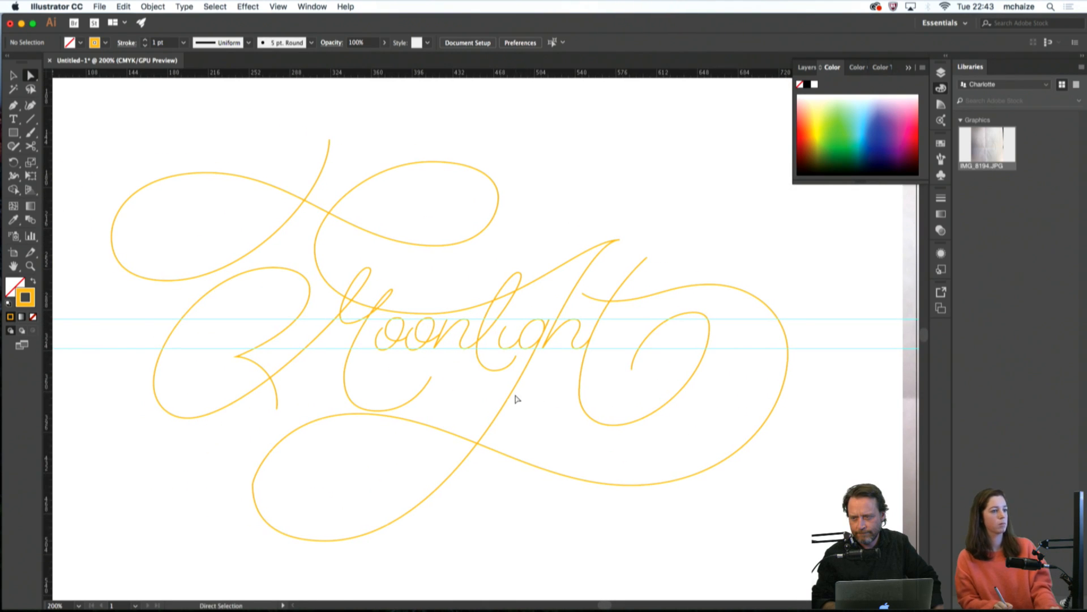
pyautogui.press('super+minus')
pyautogui.press('super+minus')
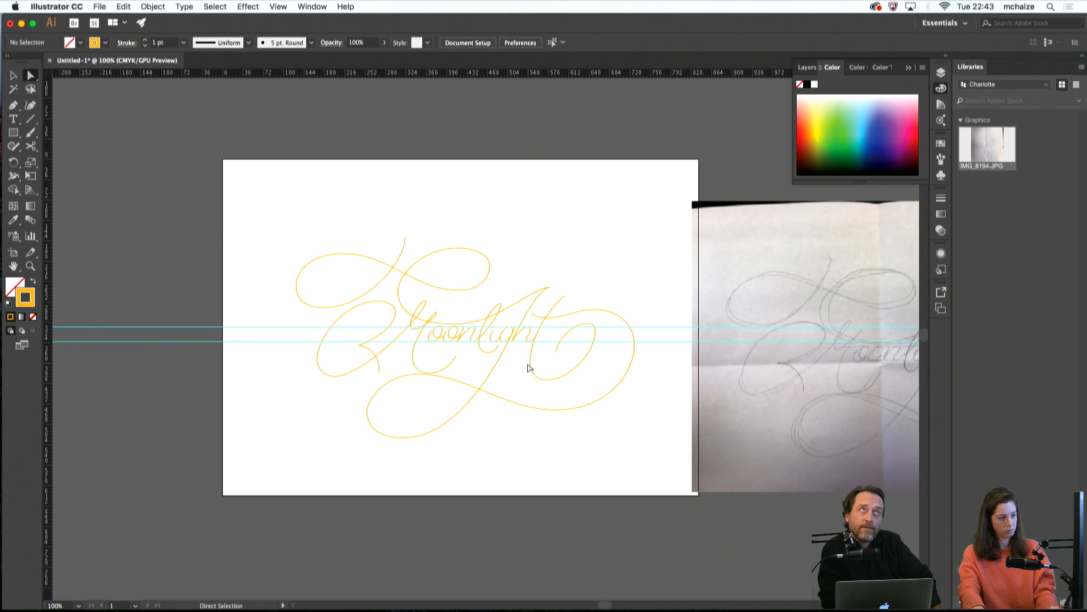
pyautogui.press('super+plus')
pyautogui.press('super+plus')
pyautogui.press('super+plus')
pyautogui.press('super+plus')
pyautogui.press('super+plus')
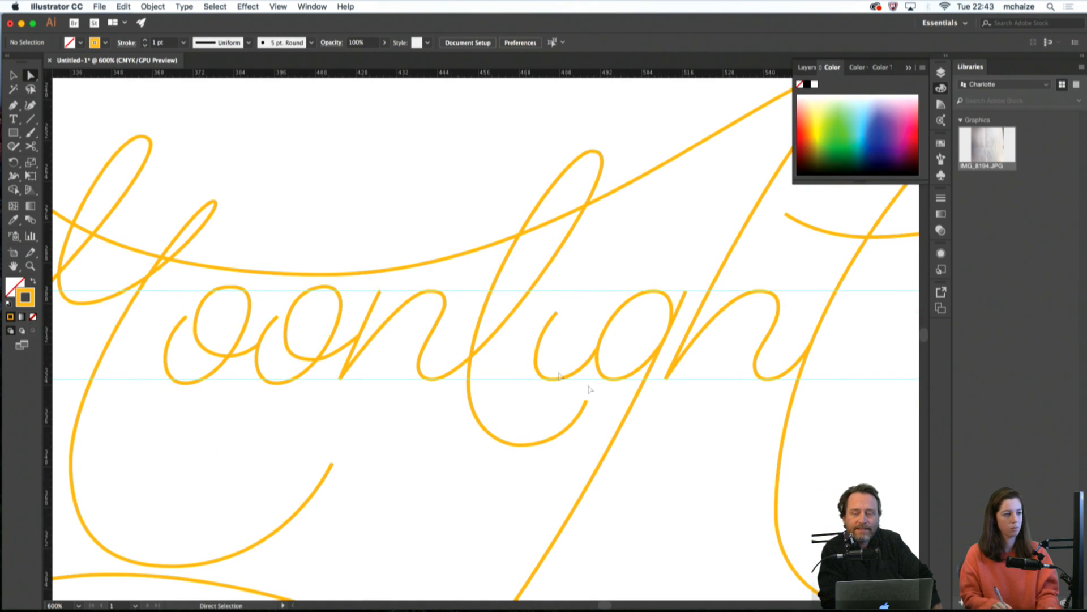
# Move the right-side anchor of the first n's arch to X 446.603 pt, Y 301.196 pt, and deselect the path
pyautogui.click(441, 312)
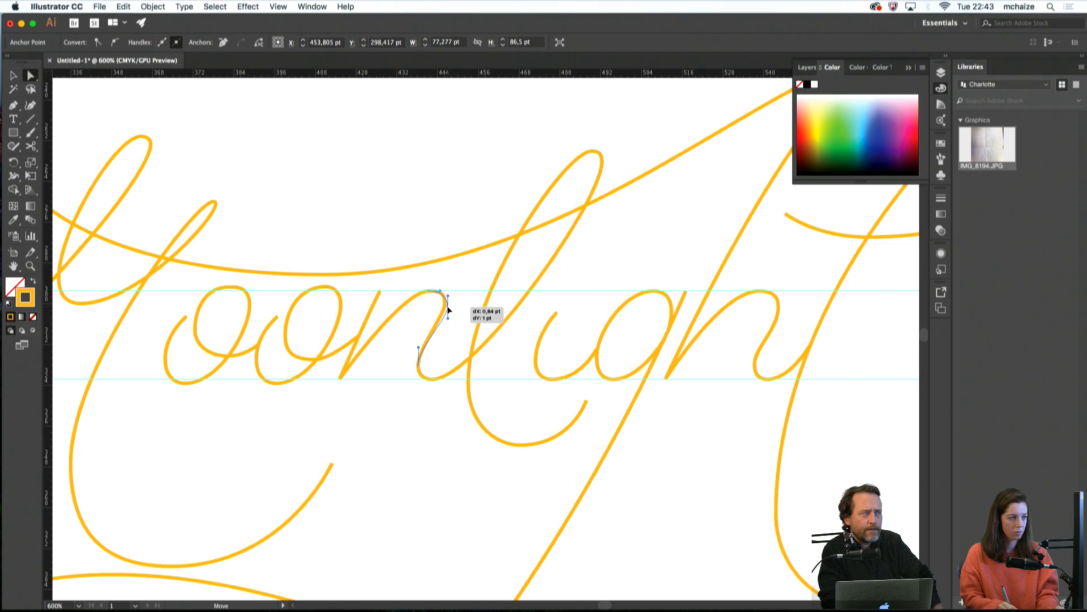
pyautogui.click(449, 306)
pyautogui.moveTo(448, 299)
pyautogui.mouseDown()
pyautogui.moveTo(399, 291)
pyautogui.moveTo(447, 312)
pyautogui.moveTo(446, 298)
pyautogui.mouseUp()
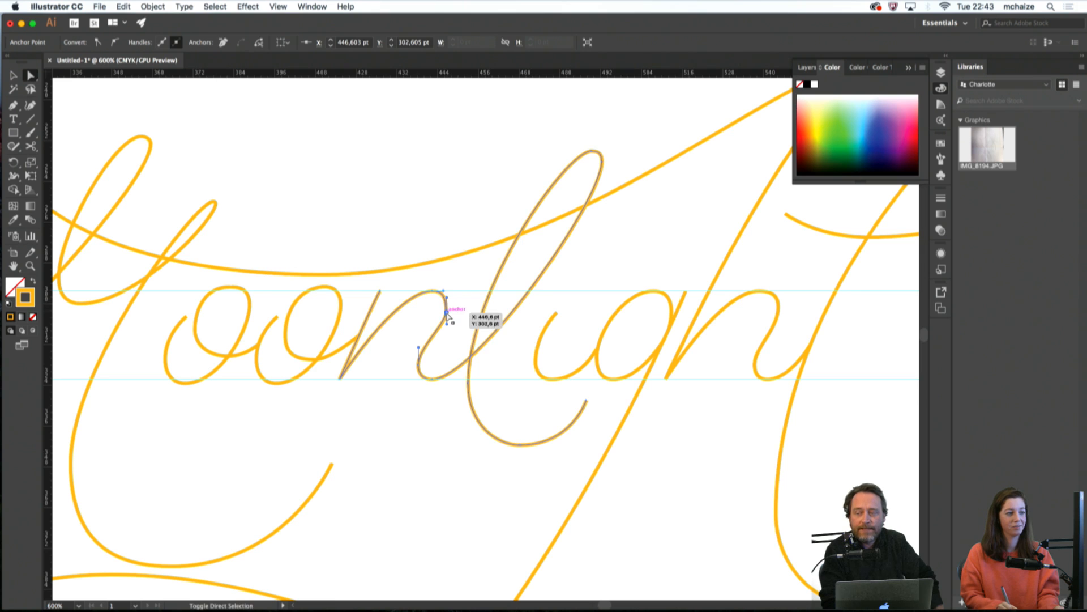
pyautogui.keyDown('shift'); pyautogui.click(447, 310); pyautogui.keyUp('shift')
pyautogui.click(448, 311)
pyautogui.keyDown('shift'); pyautogui.click(449, 310); pyautogui.keyUp('shift')
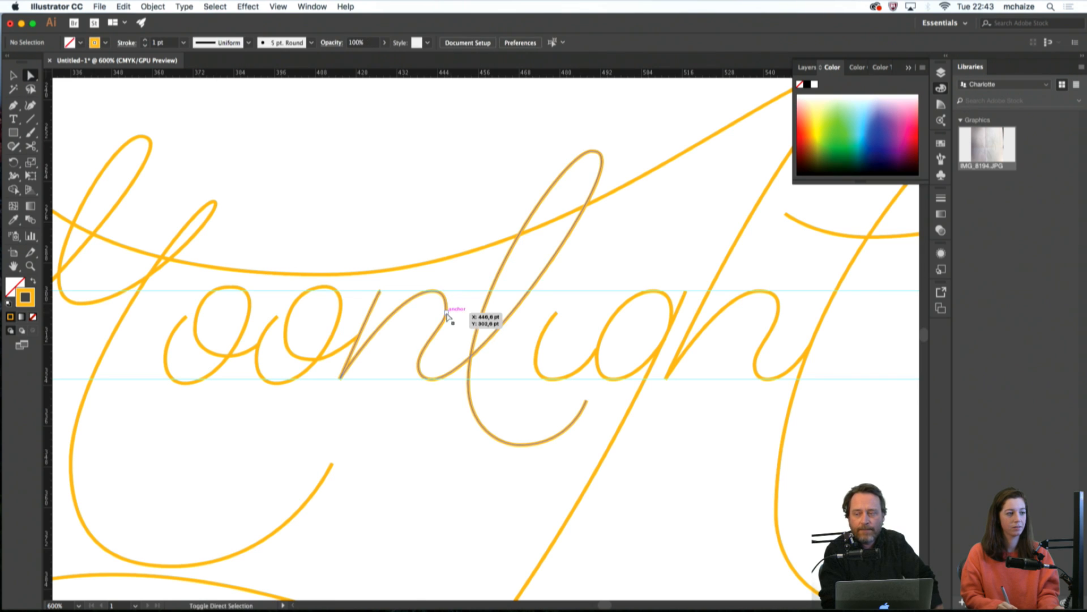
pyautogui.keyDown('shift'); pyautogui.click(447, 312); pyautogui.keyUp('shift')
pyautogui.keyDown('shift'); pyautogui.click(447, 311); pyautogui.keyUp('shift')
pyautogui.moveTo(447, 312); pyautogui.dragTo(447, 326)
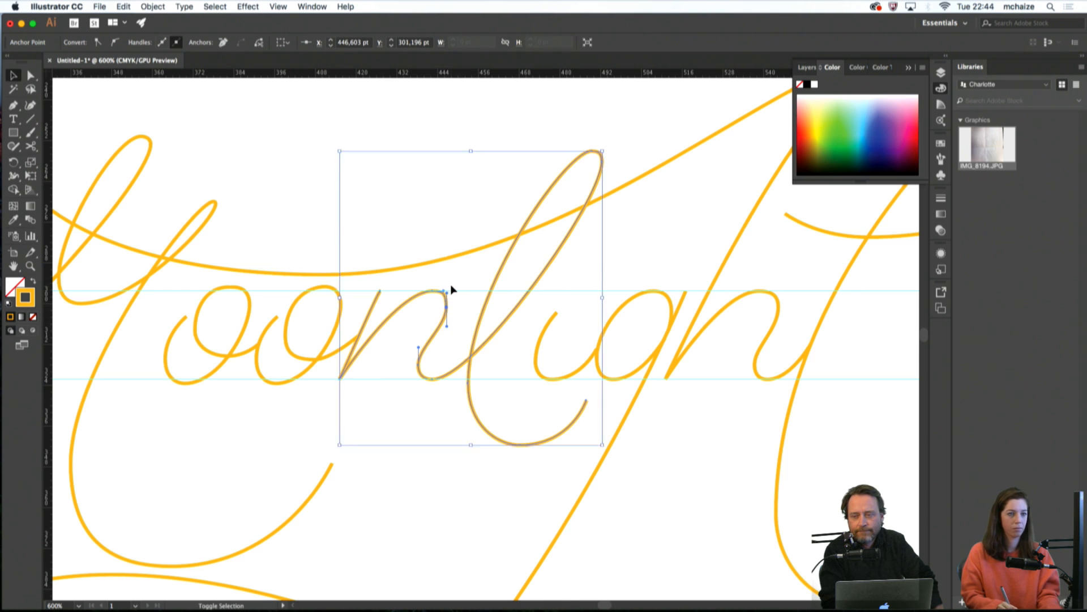
pyautogui.press('super+shift+a')
# Nudge the first n's upper starting anchor slightly to the right and deselect the path
pyautogui.press('super+plus')
pyautogui.press('super+plus')
pyautogui.press('super+plus')
pyautogui.press('v')
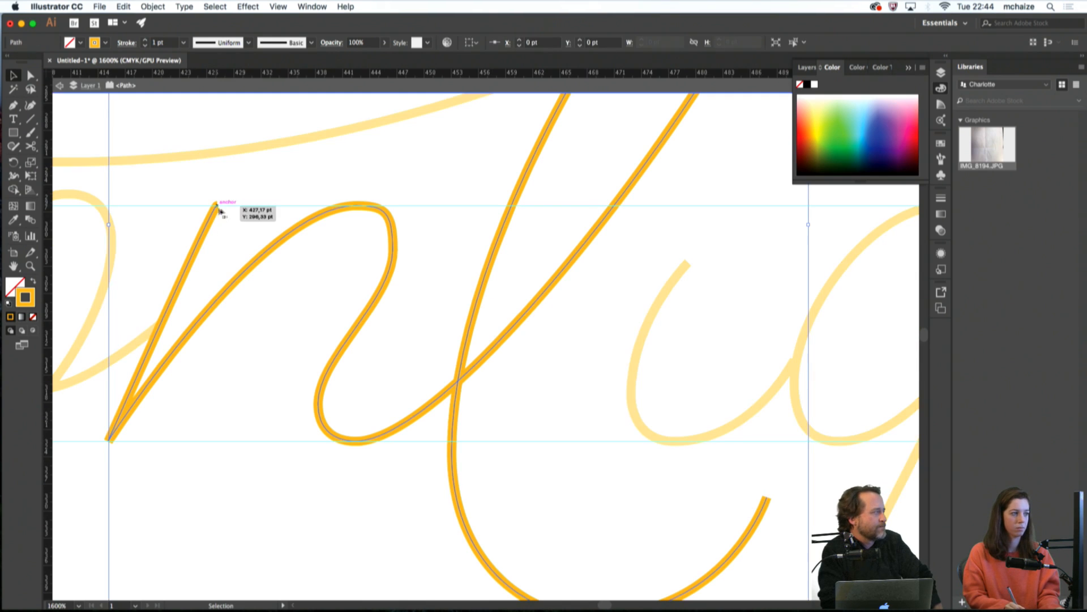
pyautogui.press('a')
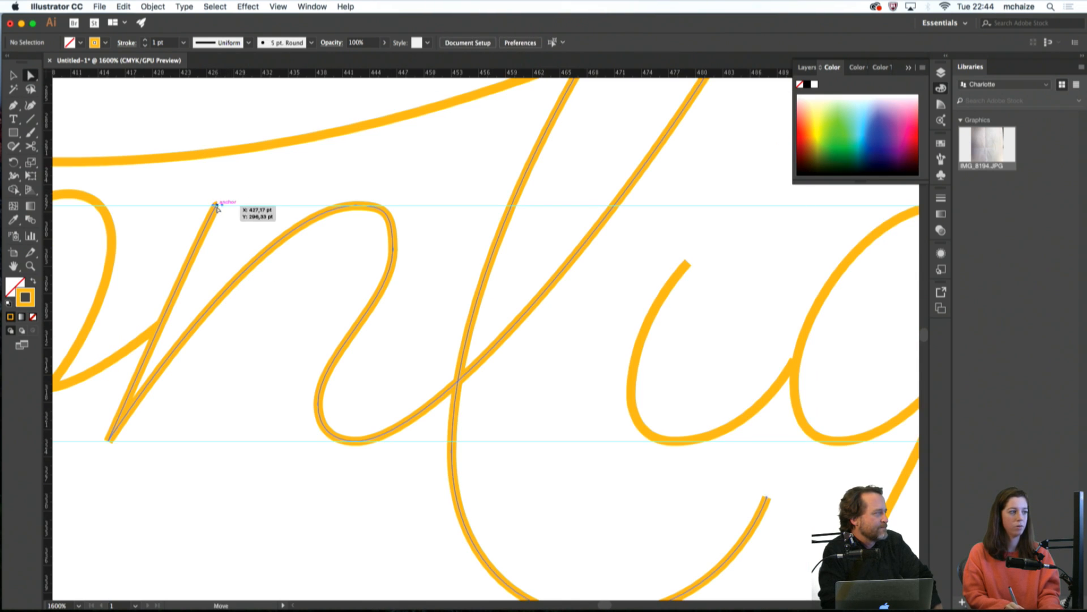
pyautogui.click(217, 206)
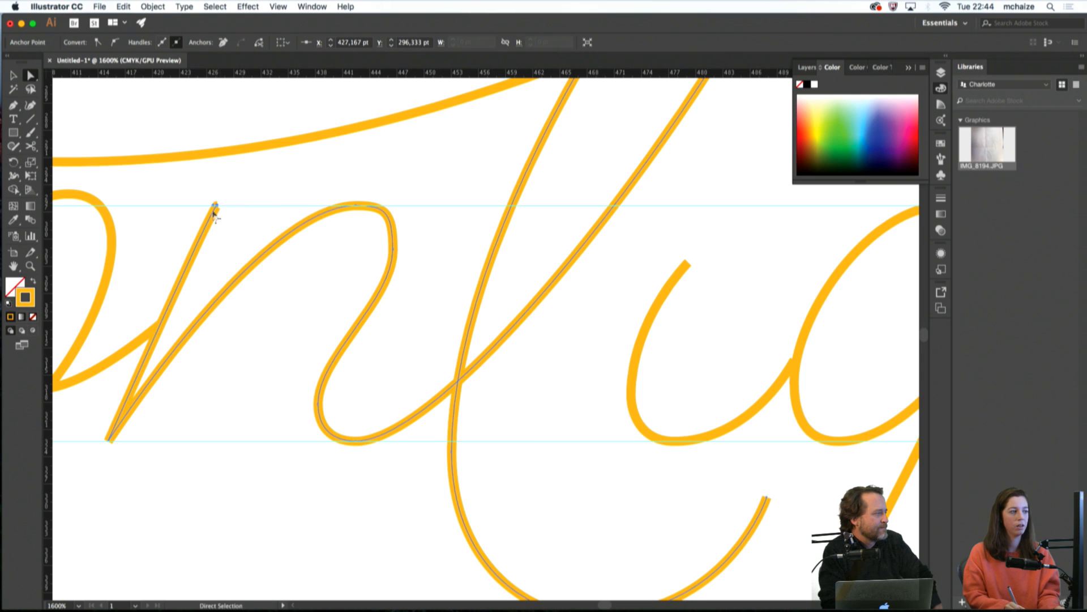
pyautogui.moveTo(214, 206); pyautogui.dragTo(218, 206)
pyautogui.click(232, 216)
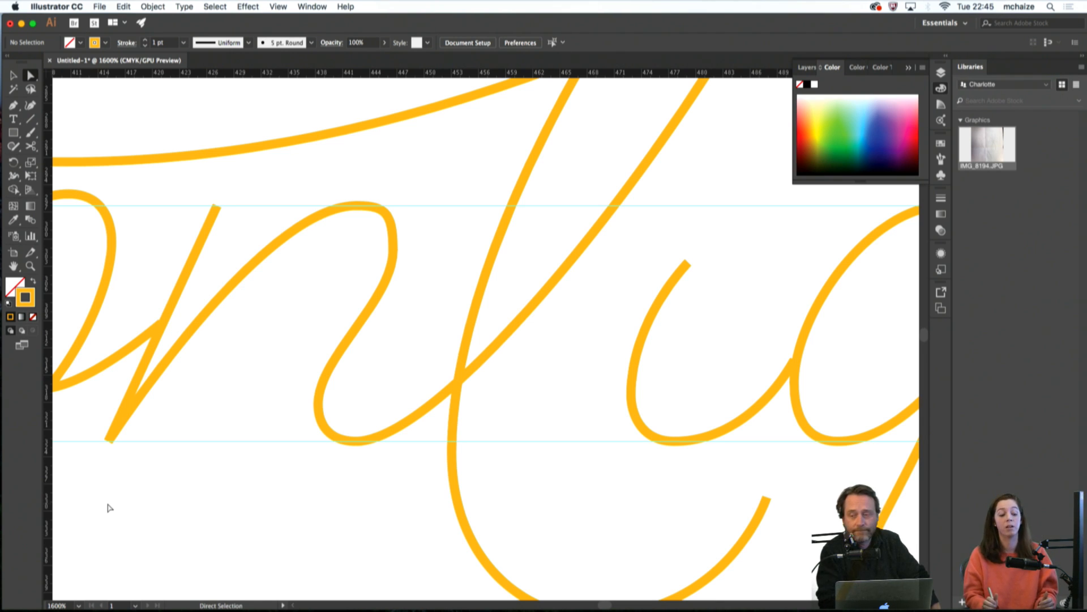
# Move the right-side anchor of the first n's arch outward to X 447.625 pt, Y 300.688 pt, adjust its vertical handles, and deselect
pyautogui.click(393, 264)
pyautogui.moveTo(393, 249); pyautogui.dragTo(398, 246)
pyautogui.moveTo(400, 209); pyautogui.dragTo(402, 245)
pyautogui.click(405, 262)
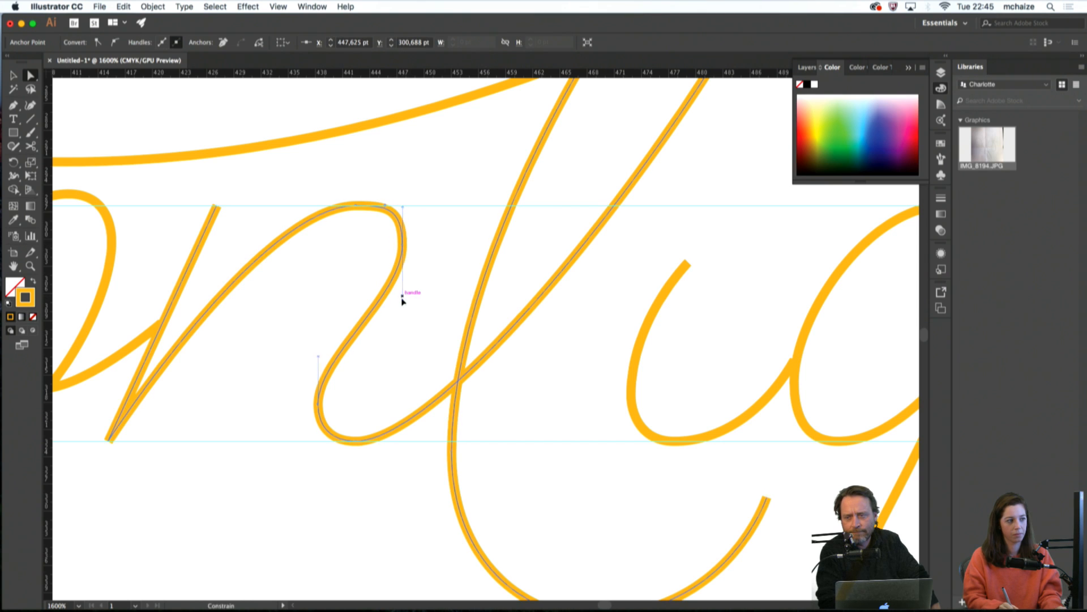
pyautogui.click(338, 395)
# Check the n's new shape within the full lettering and inspect the curves of the word
pyautogui.press('super+minus')
pyautogui.press('super+minus')
pyautogui.press('super+minus')
pyautogui.press('super+minus')
pyautogui.press('super+minus')
pyautogui.press('super+minus')
pyautogui.press('super+minus')
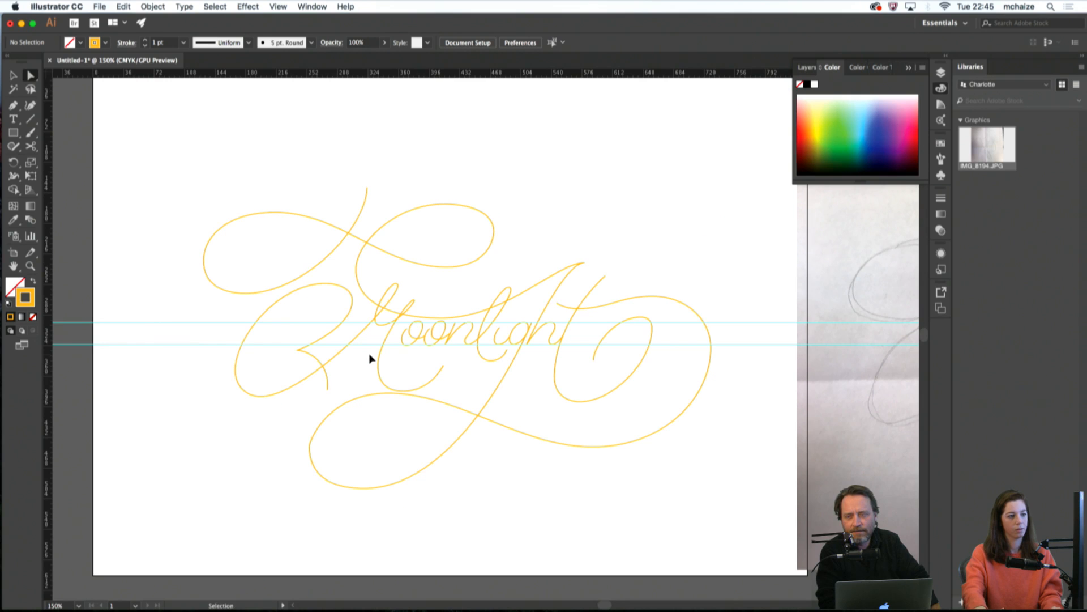
pyautogui.press('super+equal')
pyautogui.press('super+equal')
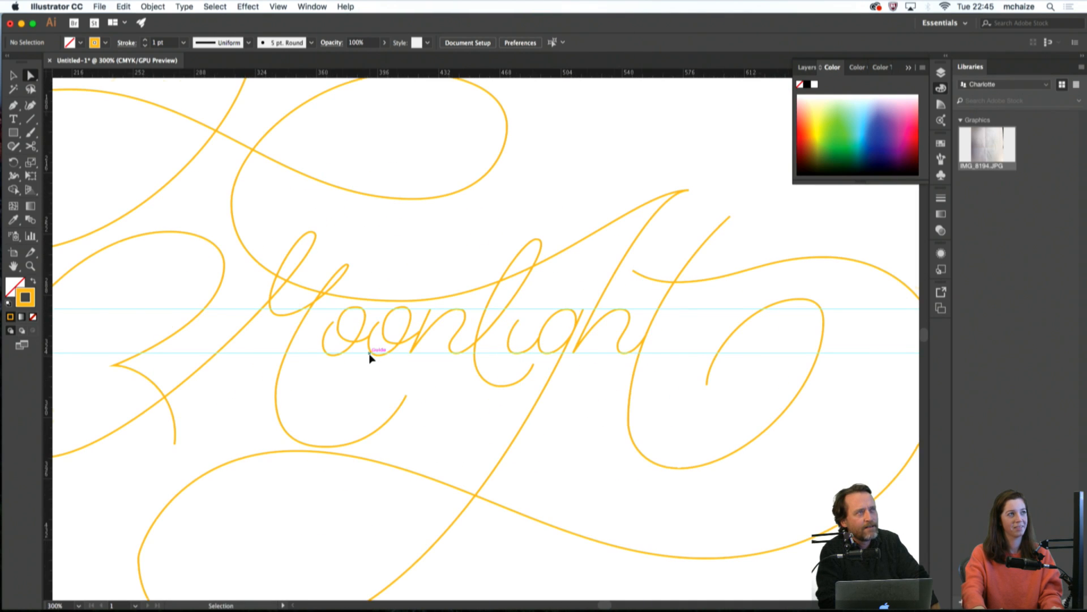
pyautogui.press('super+equal')
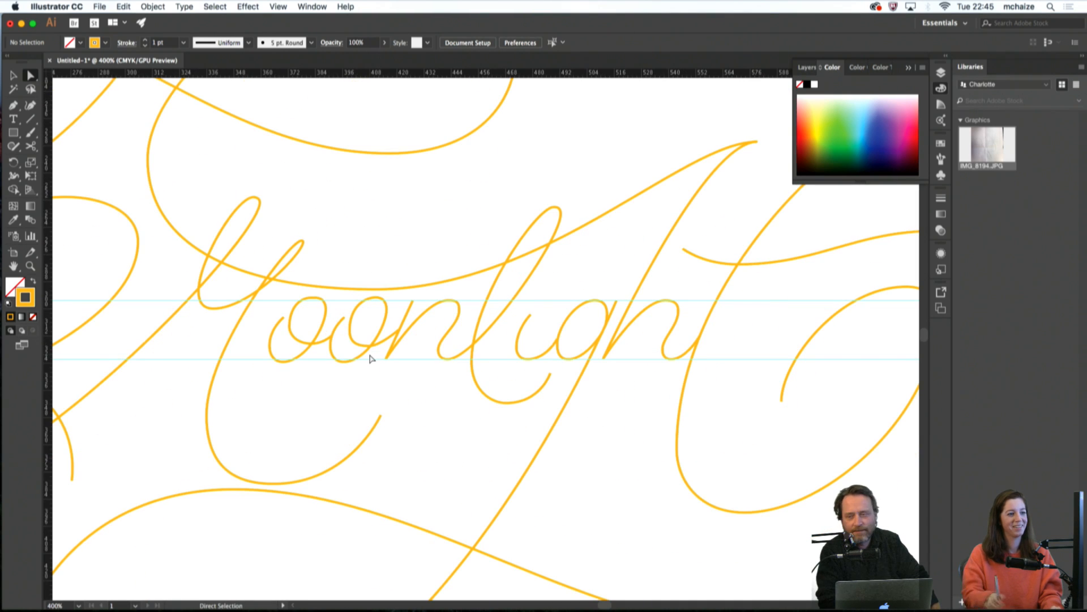
# Move the l's left-side anchor to X 454.753 pt, Y 321.836 pt and slightly shorten the left handle of its top anchor
pyautogui.click(485, 308)
pyautogui.moveTo(473, 345); pyautogui.dragTo(482, 367)
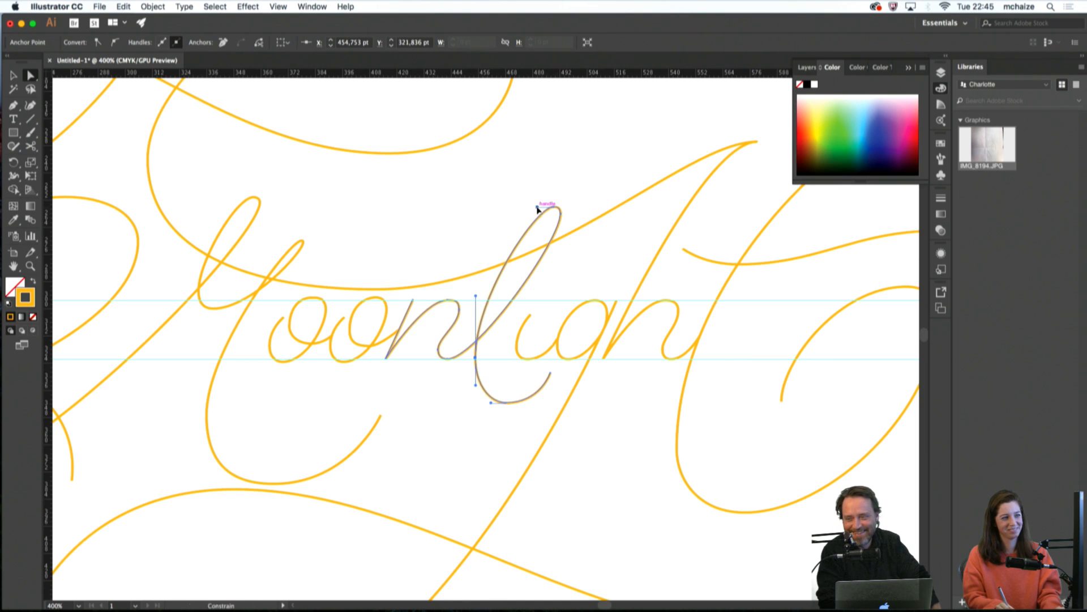
pyautogui.moveTo(537, 208); pyautogui.dragTo(388, 206)
pyautogui.press('super+z')
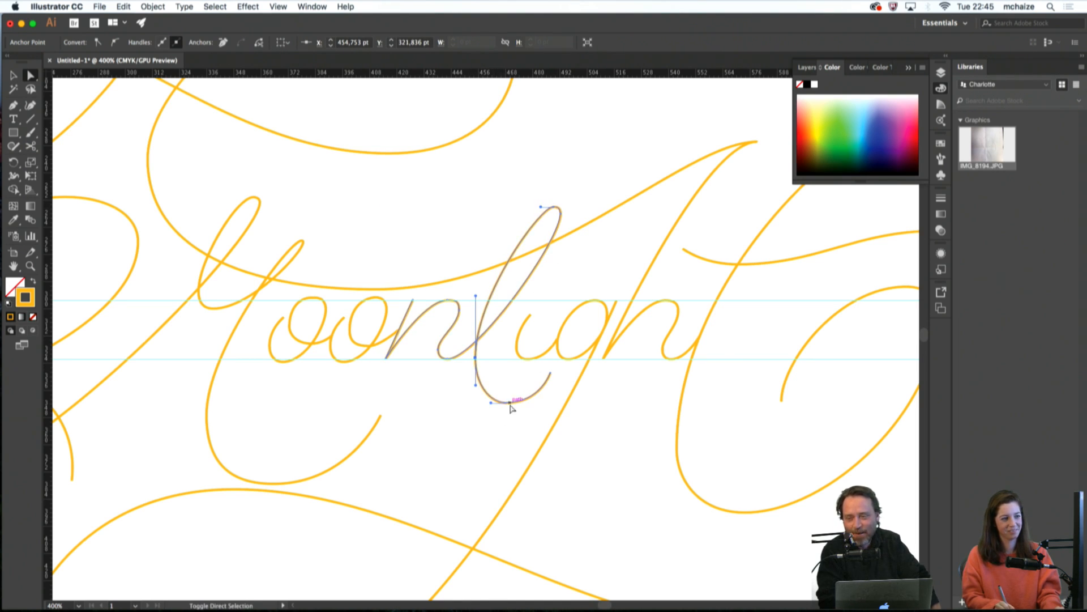
# Move the l's left-side anchor down to X 454.753 pt, Y 324.512 pt, shorten its lower handle, and deselect
pyautogui.click(510, 404)
pyautogui.press('super+z')
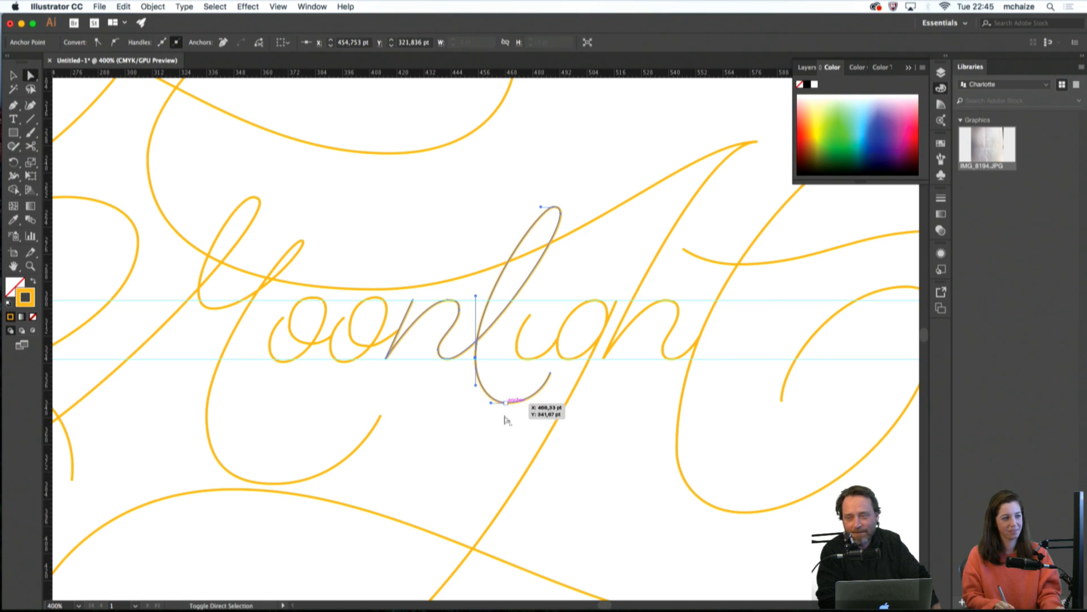
pyautogui.keyDown('shift'); pyautogui.click(476, 358); pyautogui.keyUp('shift')
pyautogui.click(476, 358)
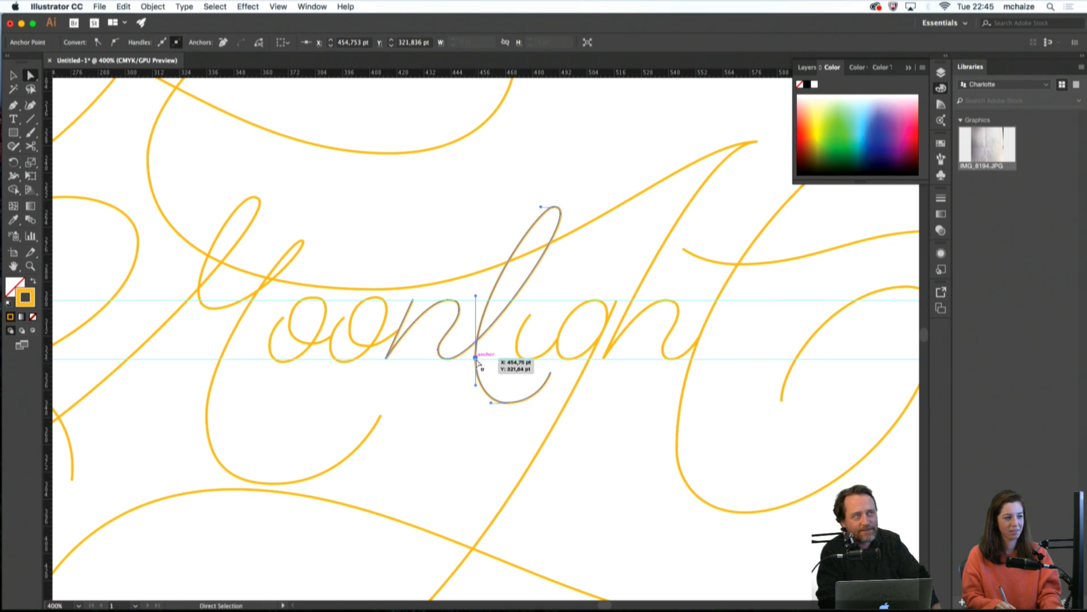
pyautogui.moveTo(476, 358); pyautogui.dragTo(476, 363)
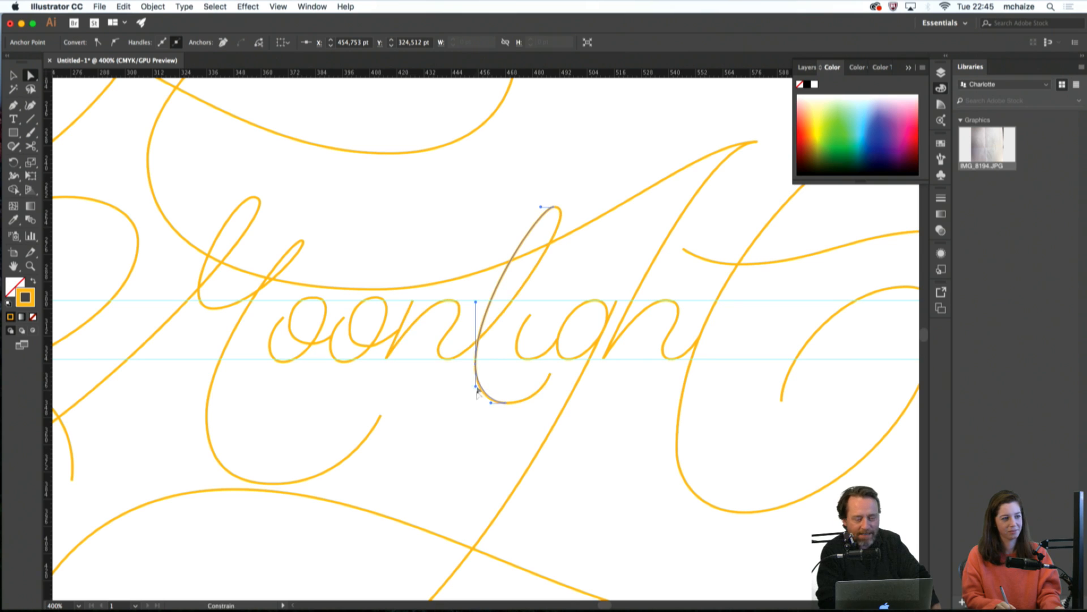
pyautogui.click(464, 429)
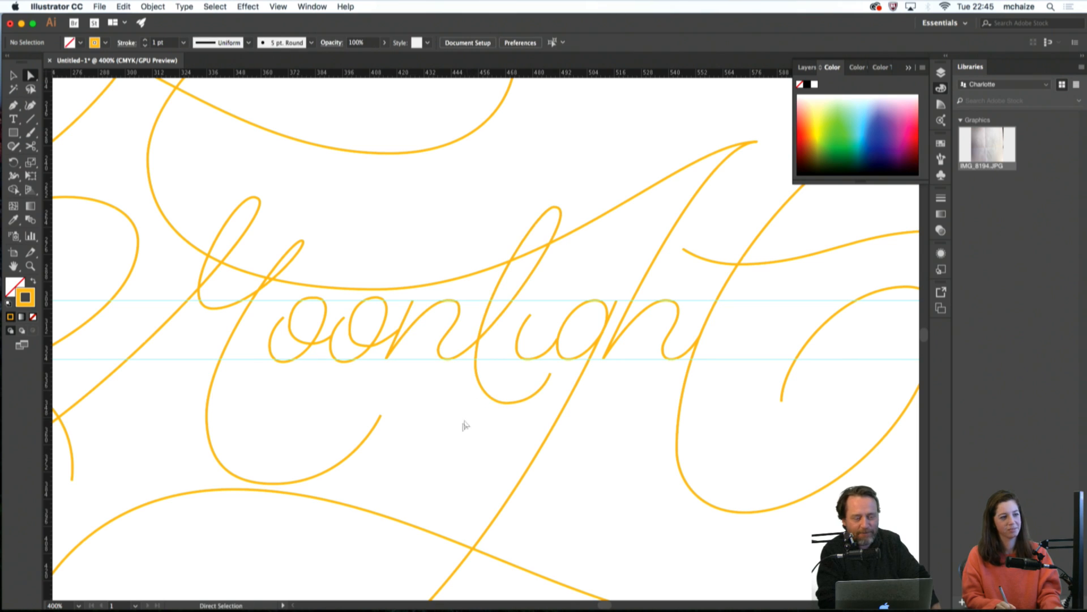
# Move the l's tail end to about X 490.9 pt, Y 329 pt and its bottom anchor to X 469.5 pt, Y 341.667 pt
pyautogui.click(557, 374)
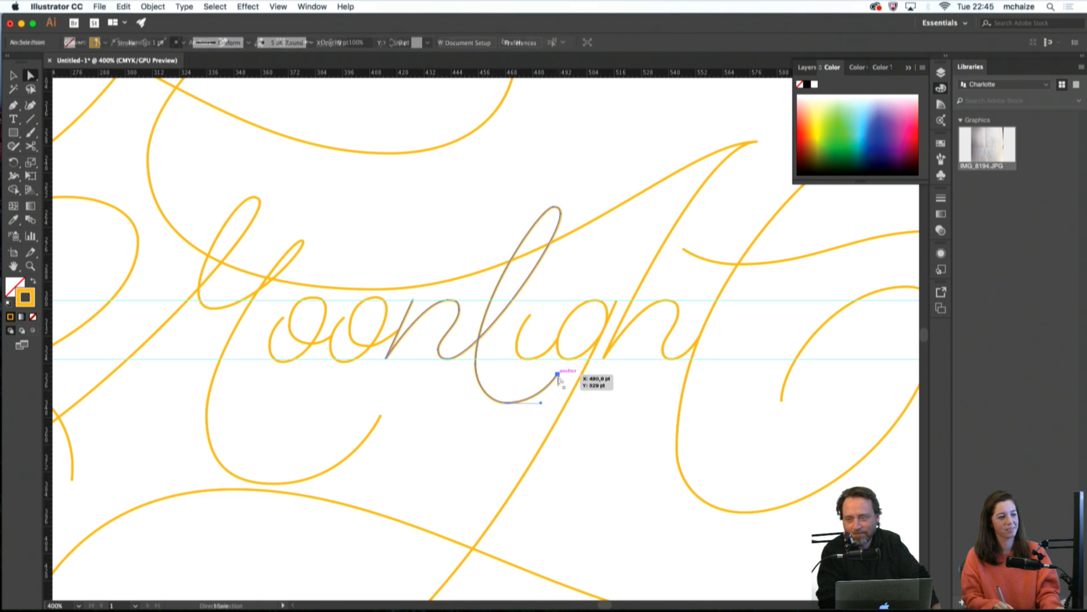
pyautogui.click(504, 403)
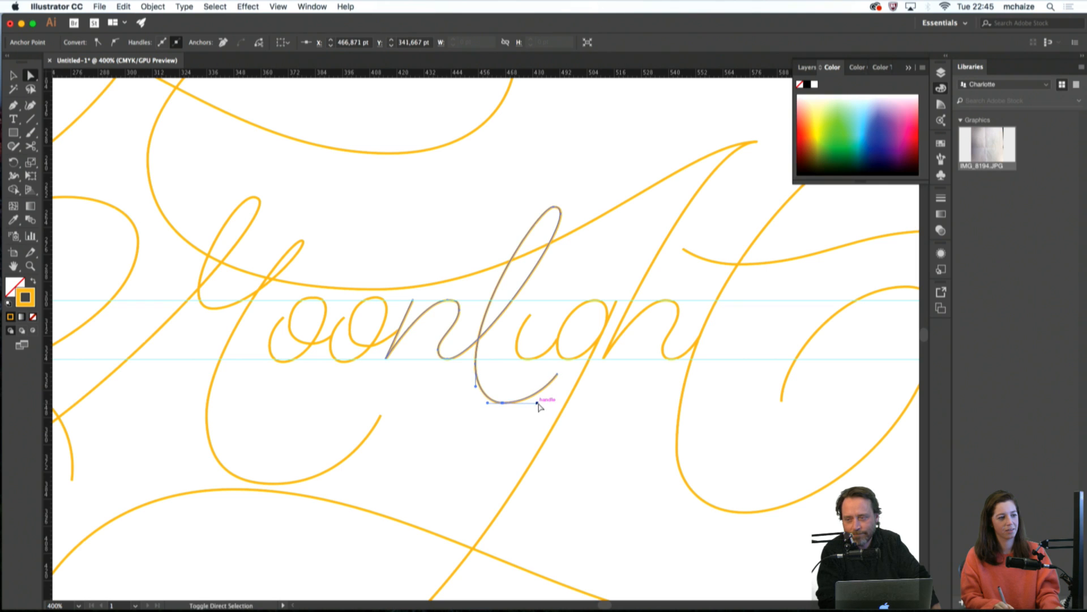
pyautogui.press('super+shift+a')
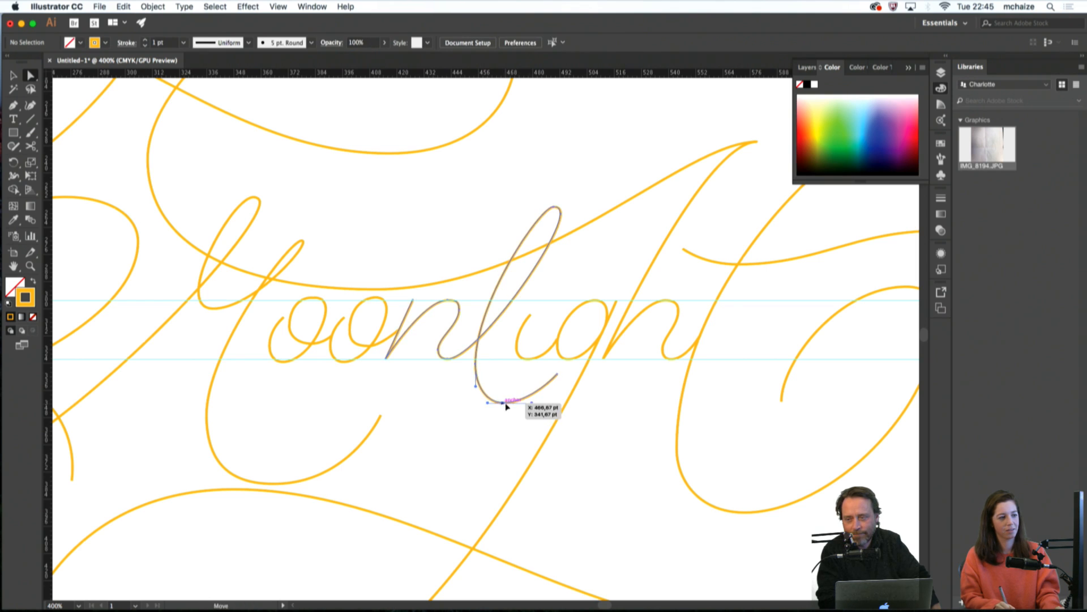
pyautogui.moveTo(505, 404); pyautogui.dragTo(488, 403)
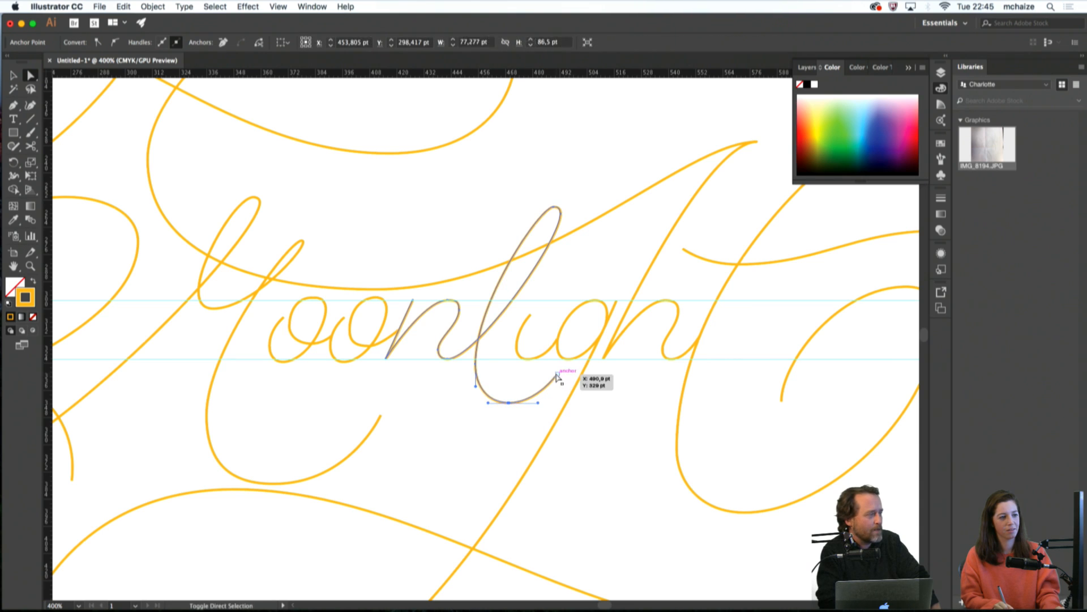
pyautogui.moveTo(557, 374); pyautogui.dragTo(557, 377)
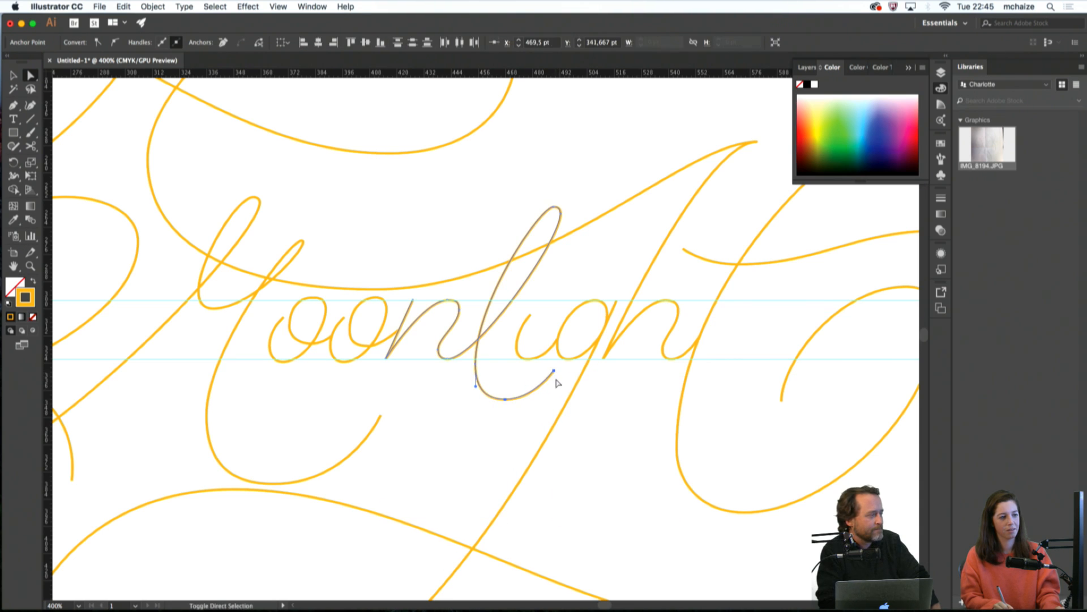
pyautogui.press('super+z')
pyautogui.press('super+z')
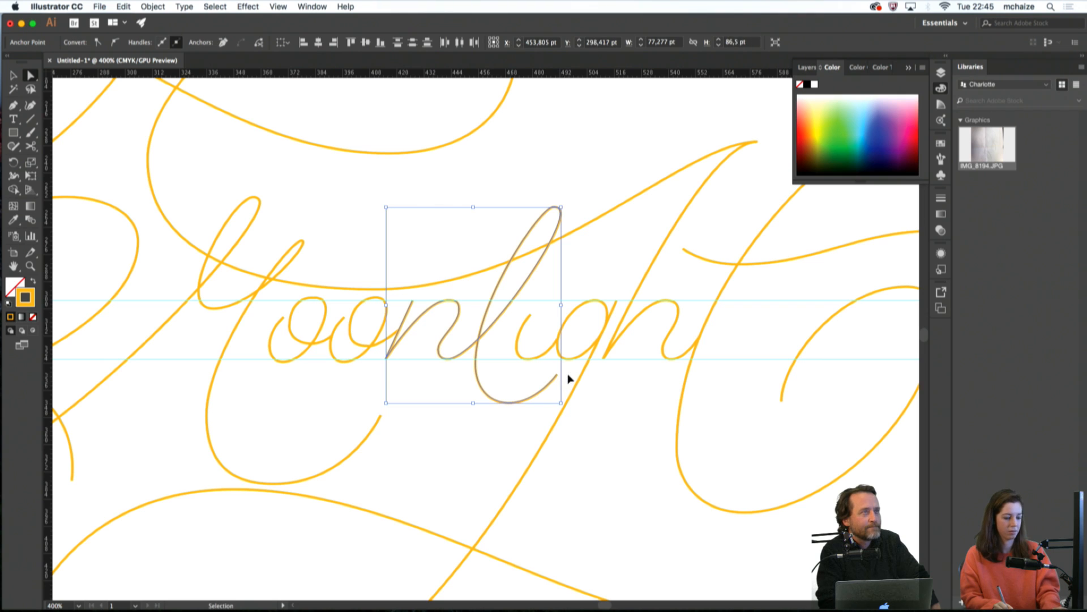
# Deselect the l and inspect its tail within the full lettering
pyautogui.click(570, 377)
pyautogui.moveTo(548, 378); pyautogui.dragTo(558, 376)
pyautogui.click(559, 376)
pyautogui.click(486, 422)
pyautogui.moveTo(431, 434); pyautogui.dragTo(541, 429)
pyautogui.press('super+0')
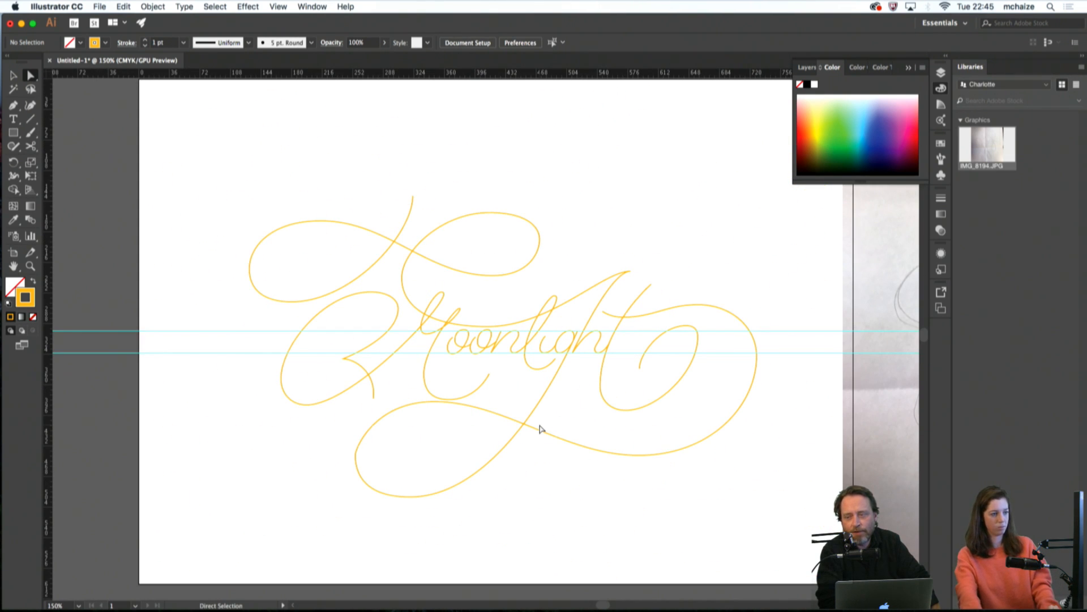
# Smooth the lower loop's left-side anchor with vertical handles, lengthen its upper handle, shorten the top anchor's left handle, and deselect
pyautogui.press('super+equal')
pyautogui.press('super+equal')
pyautogui.press('super+equal')
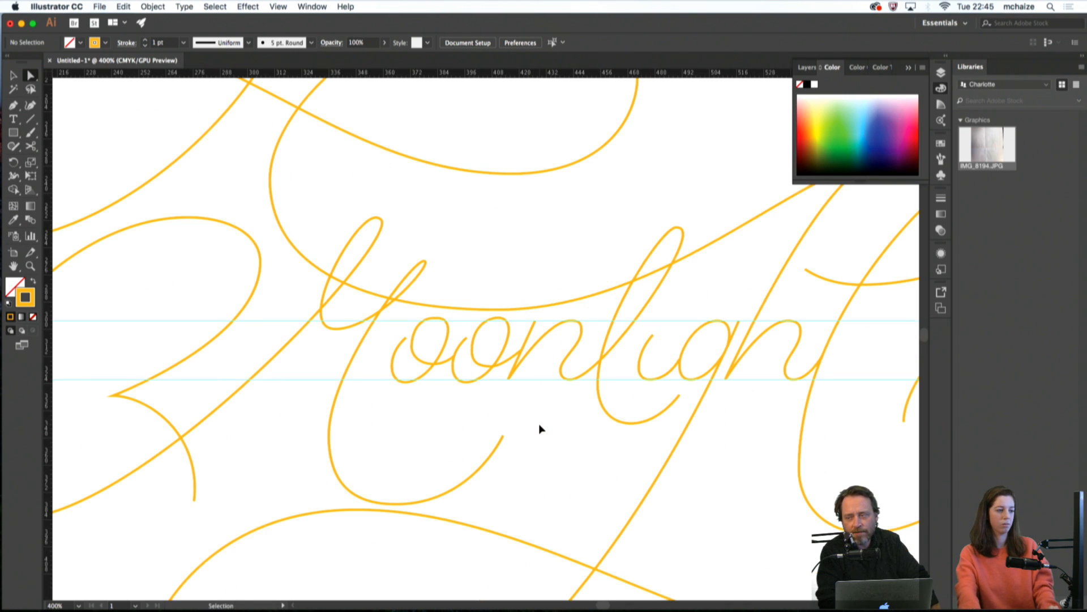
pyautogui.moveTo(365, 416); pyautogui.dragTo(603, 182)
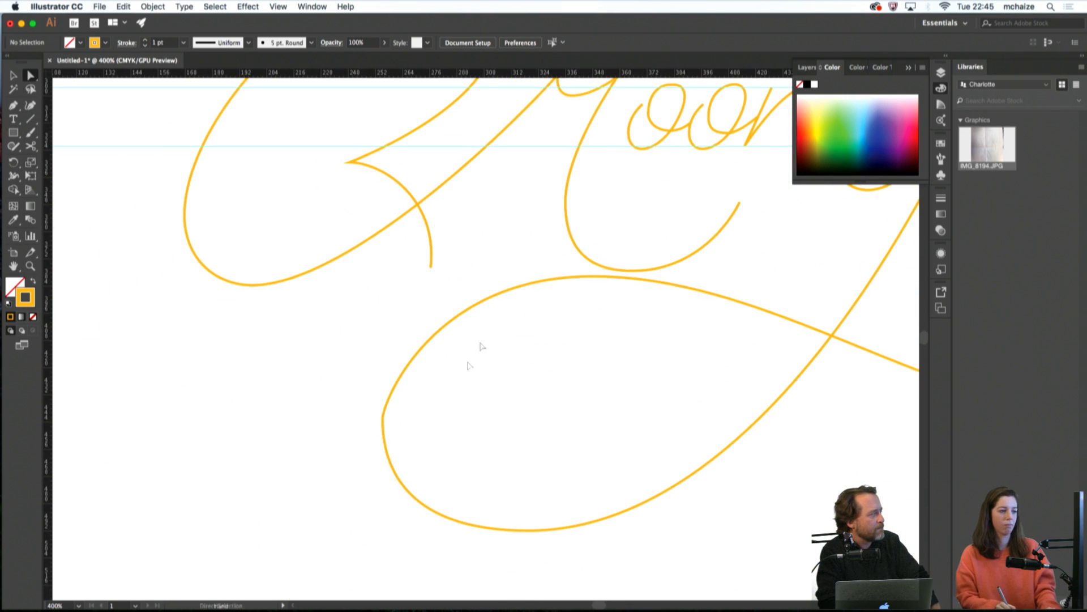
pyautogui.click(384, 420)
pyautogui.moveTo(383, 403); pyautogui.dragTo(385, 372)
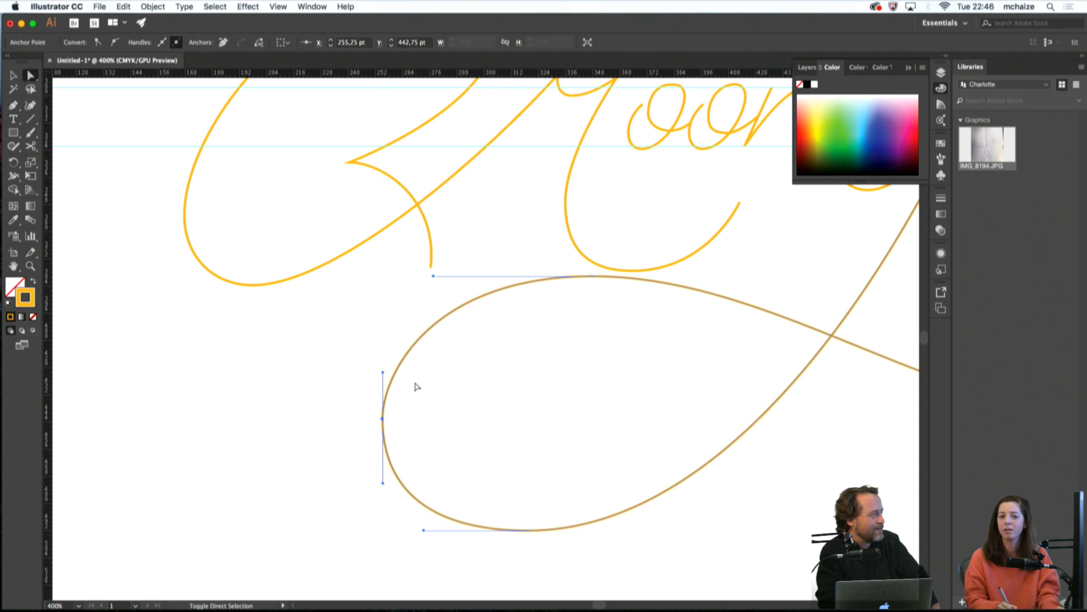
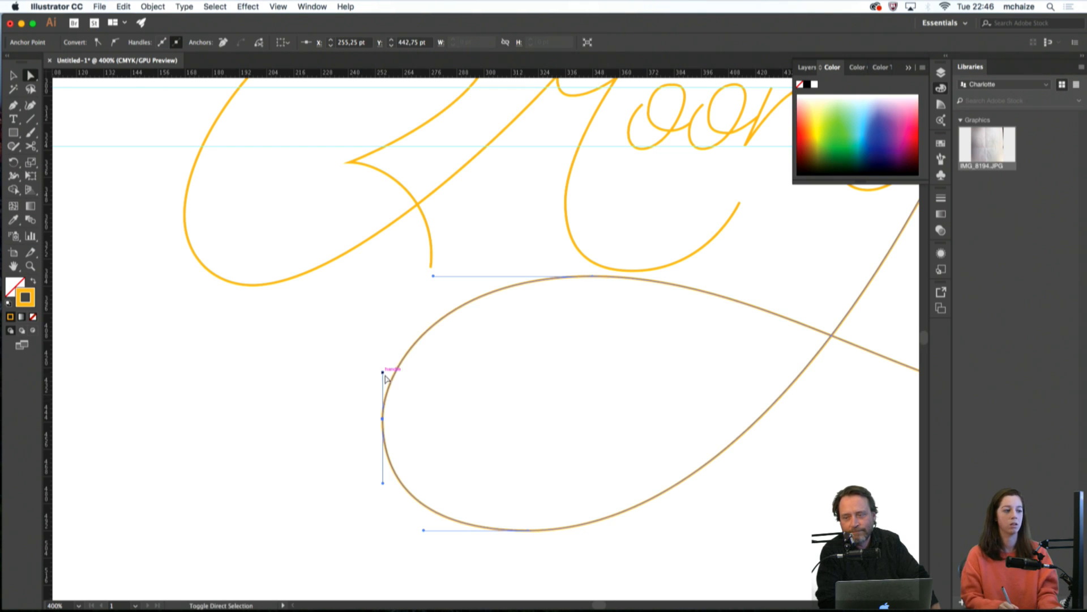
pyautogui.moveTo(383, 372); pyautogui.dragTo(383, 353)
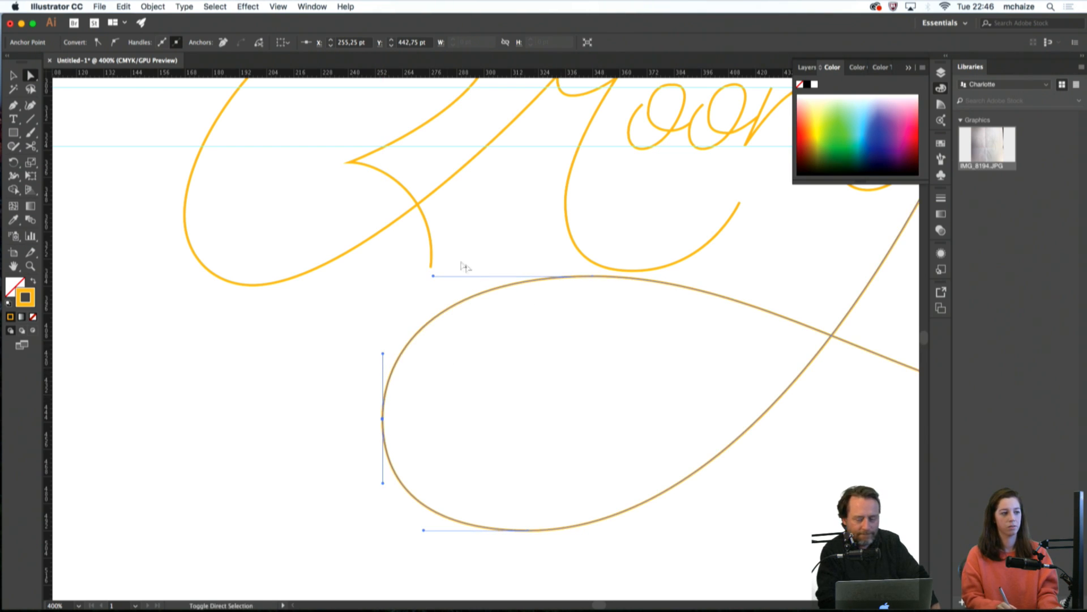
pyautogui.moveTo(434, 277); pyautogui.dragTo(468, 274)
pyautogui.click(498, 359)
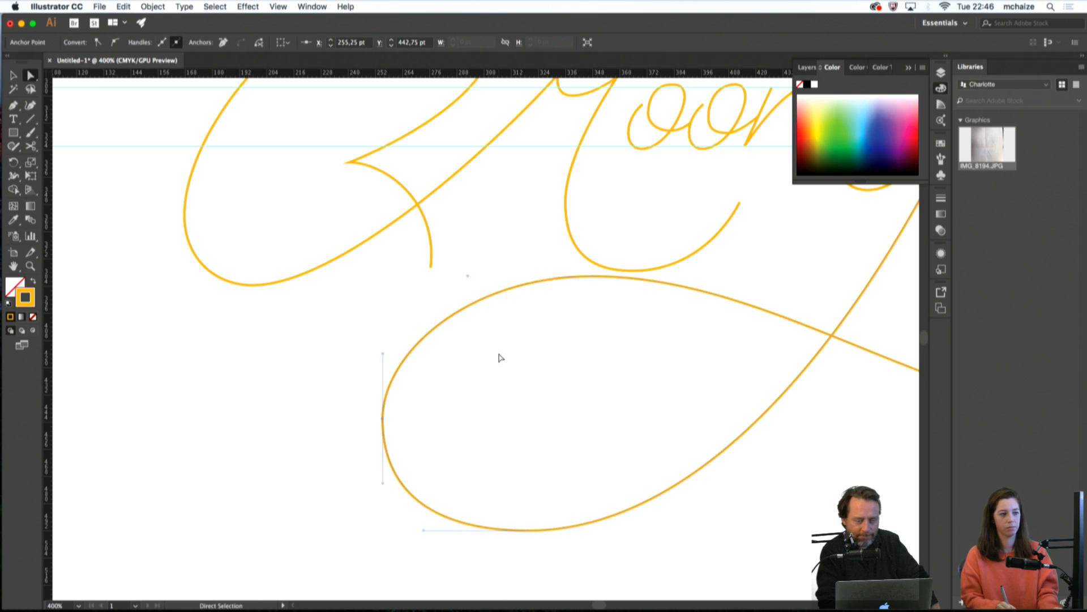
# Move the long lower swash's bottom anchor right to X 601.167 pt, Y 443 pt, lengthen its left handle, slightly shorten its right one, and deselect
pyautogui.press('super+minus')
pyautogui.press('super+minus')
pyautogui.press('super+minus')
pyautogui.press('super+minus')
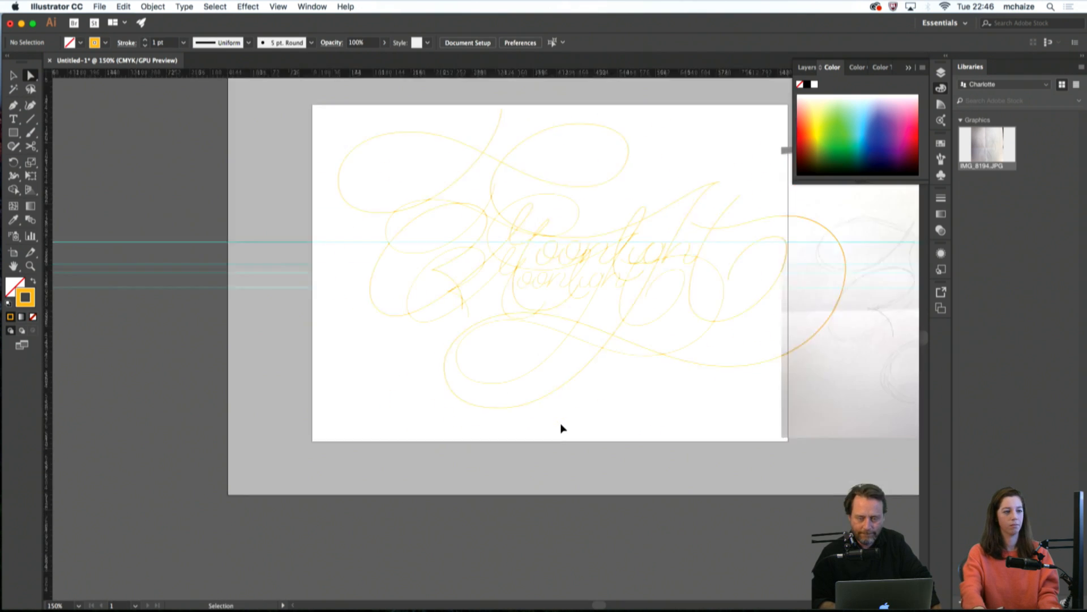
pyautogui.press('super+plus')
pyautogui.press('super+plus')
pyautogui.press('space')
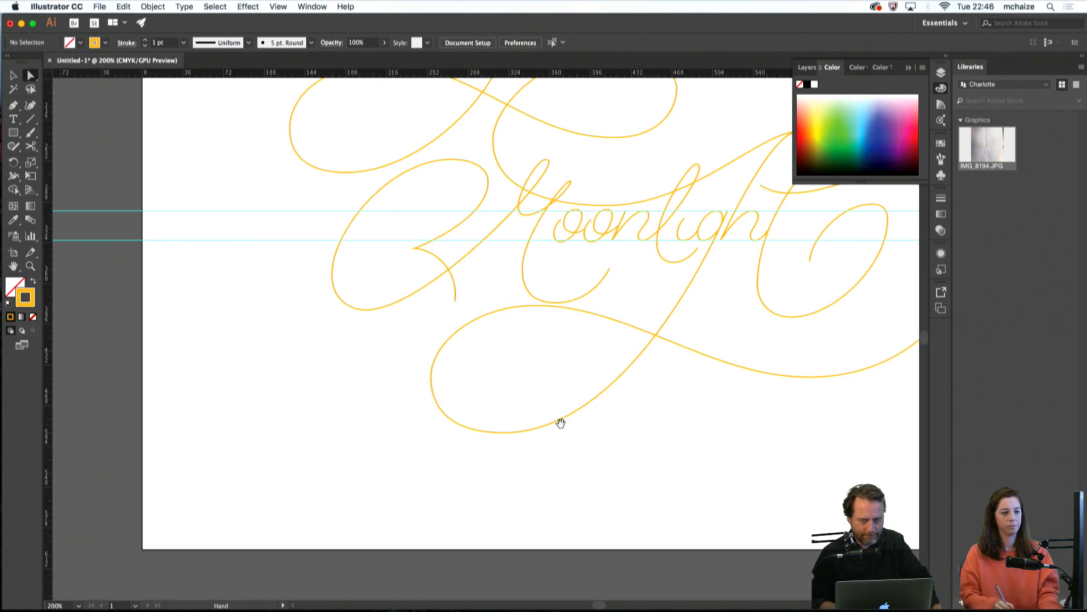
pyautogui.moveTo(561, 422); pyautogui.dragTo(226, 391)
pyautogui.click(470, 387)
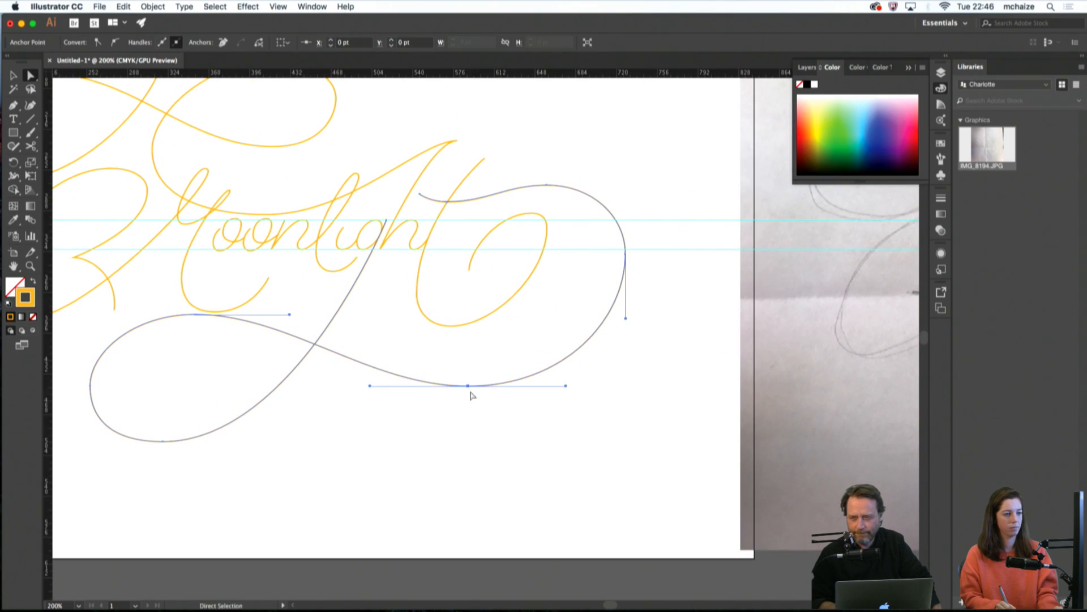
pyautogui.moveTo(469, 386); pyautogui.dragTo(482, 387)
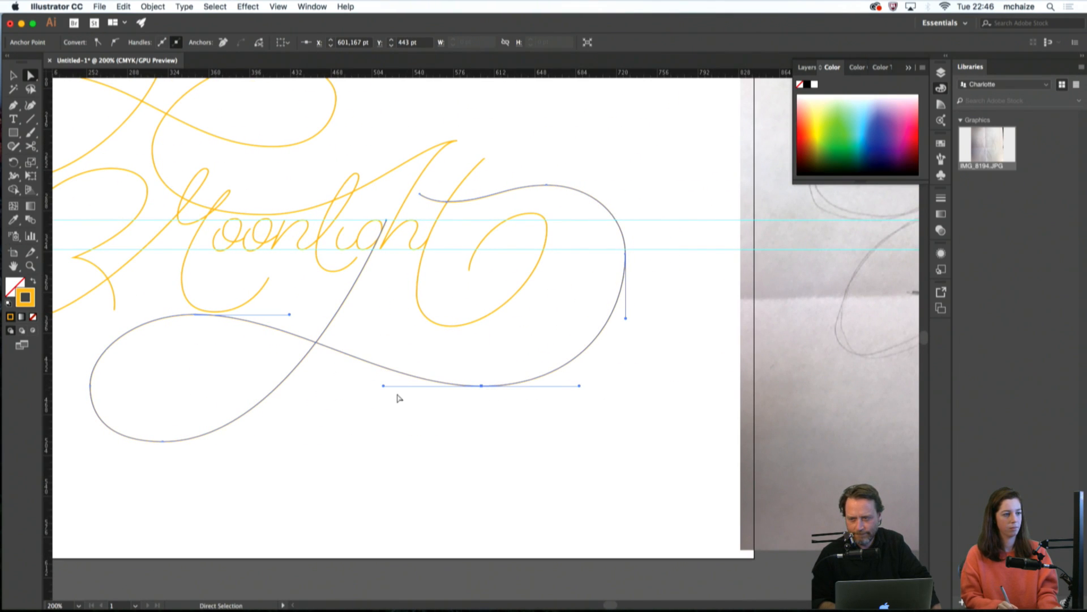
pyautogui.moveTo(384, 386); pyautogui.dragTo(359, 386)
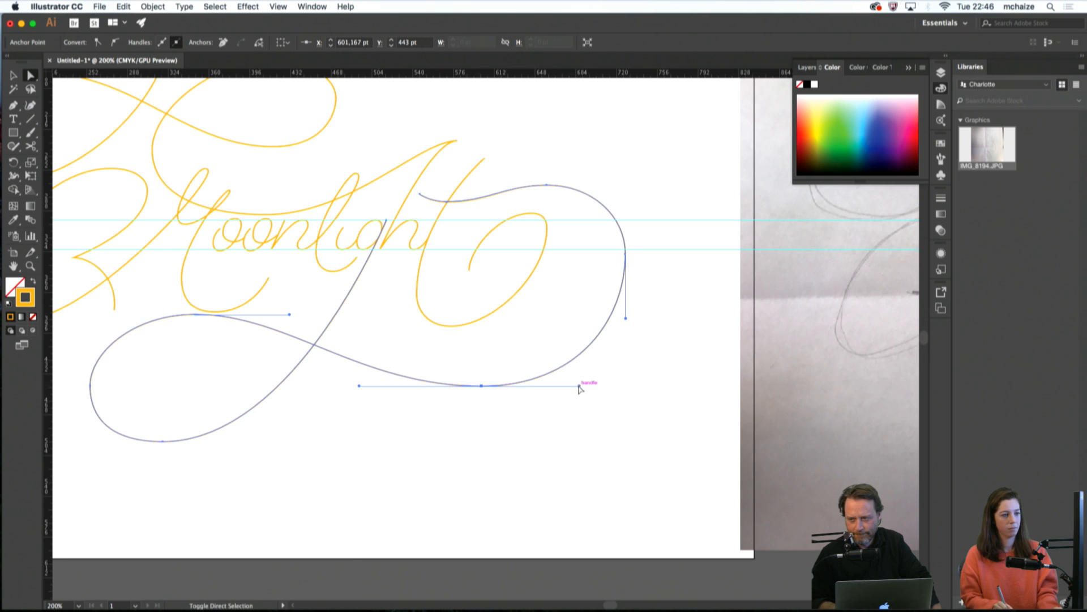
pyautogui.moveTo(579, 386); pyautogui.dragTo(570, 386)
pyautogui.click(580, 393)
# Shorten the left handle of the top anchor on the M's entry loop, slightly lengthen the left-side anchor's upper handle, and deselect
pyautogui.press('space')
pyautogui.moveTo(520, 359); pyautogui.dragTo(655, 461)
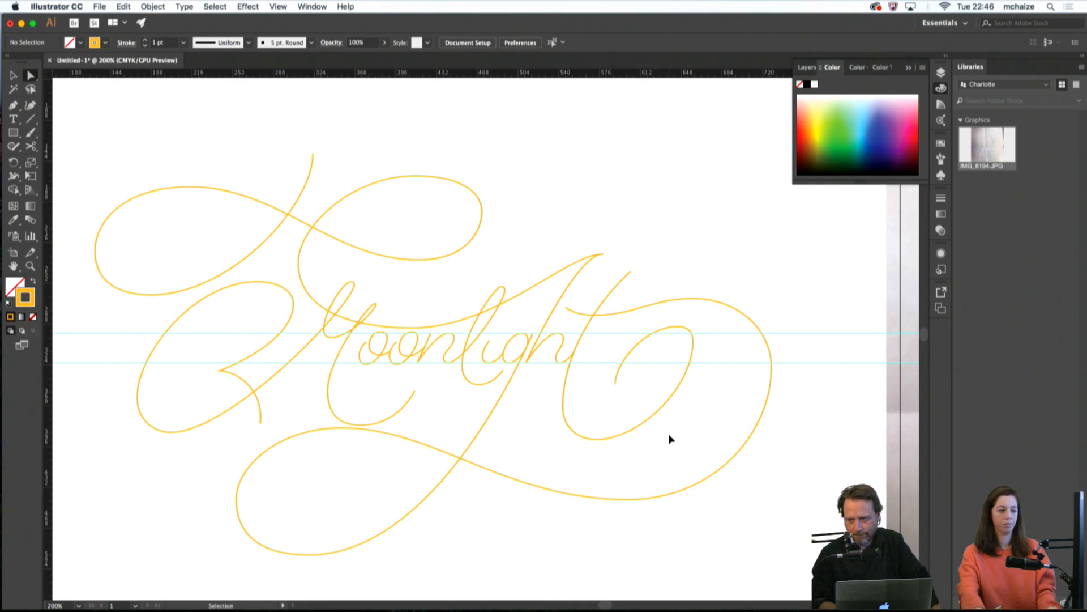
pyautogui.press('super+minus')
pyautogui.press('super+minus')
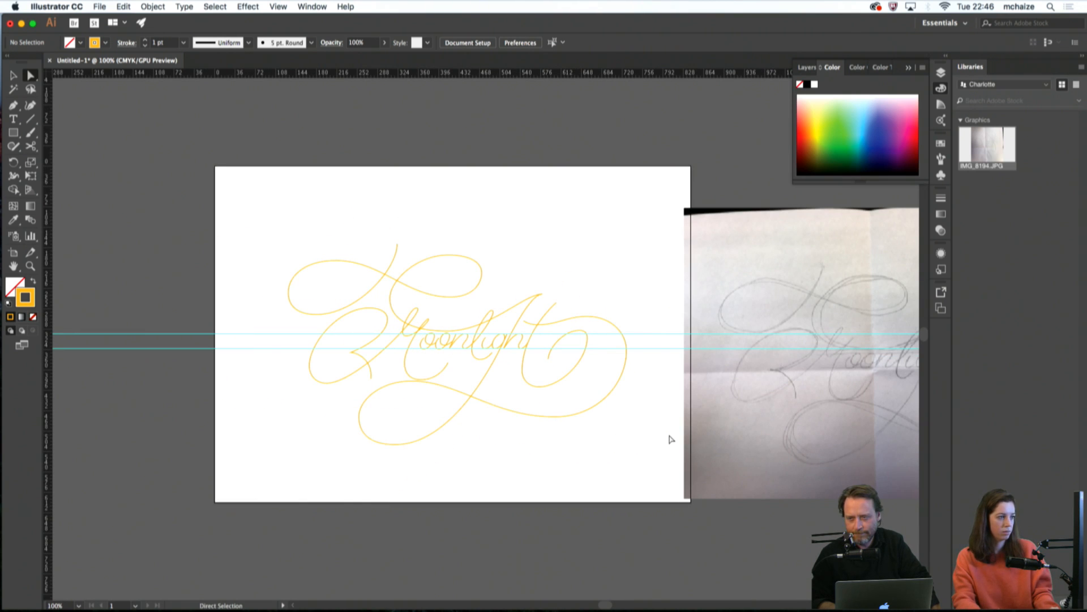
pyautogui.press('super+plus')
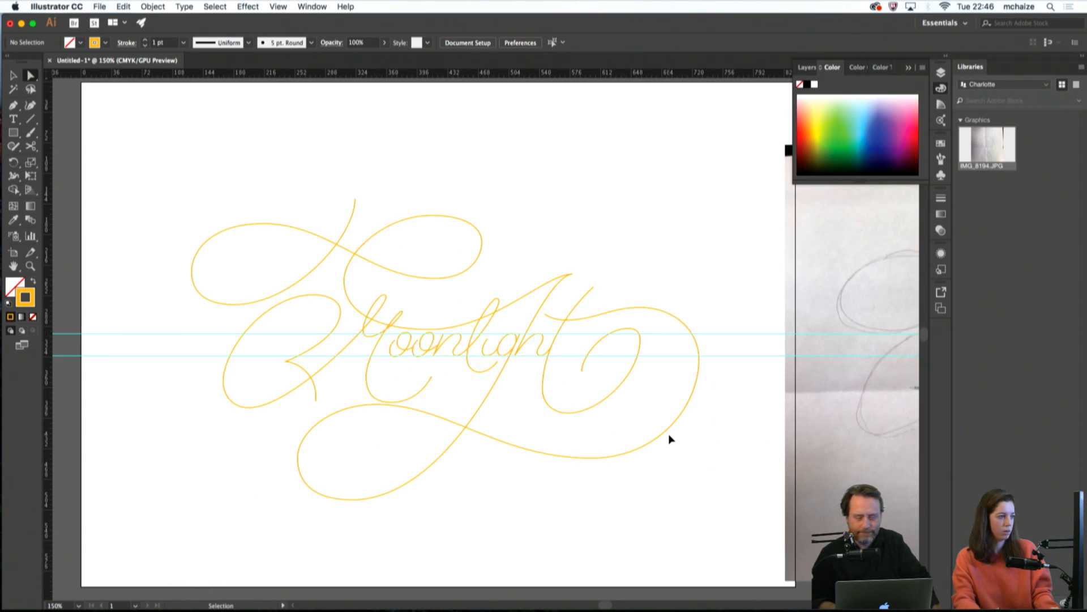
pyautogui.press('super+plus')
pyautogui.press('super+plus')
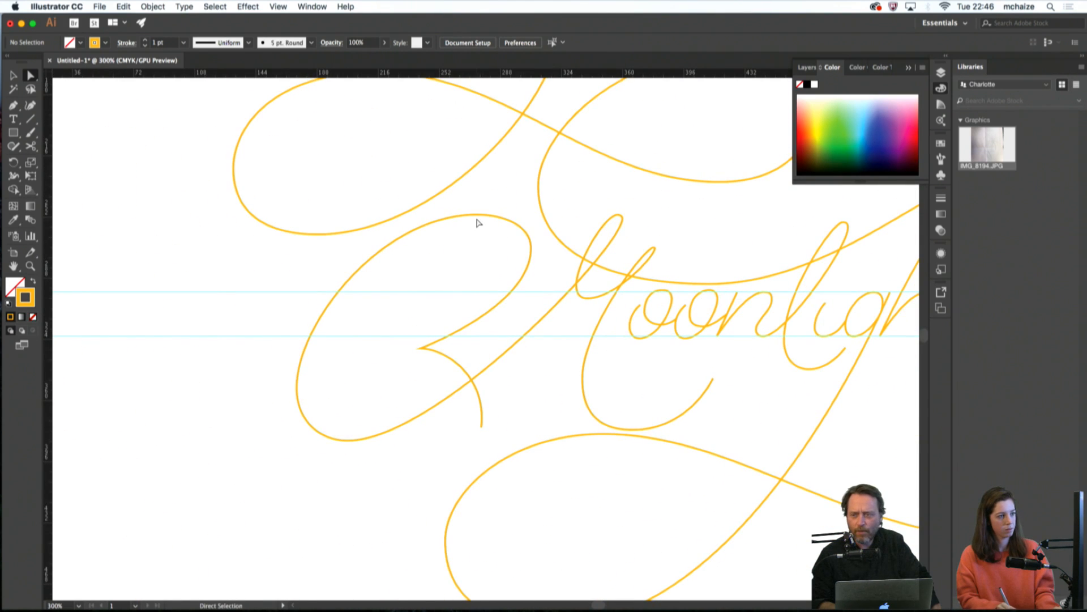
pyautogui.click(477, 215)
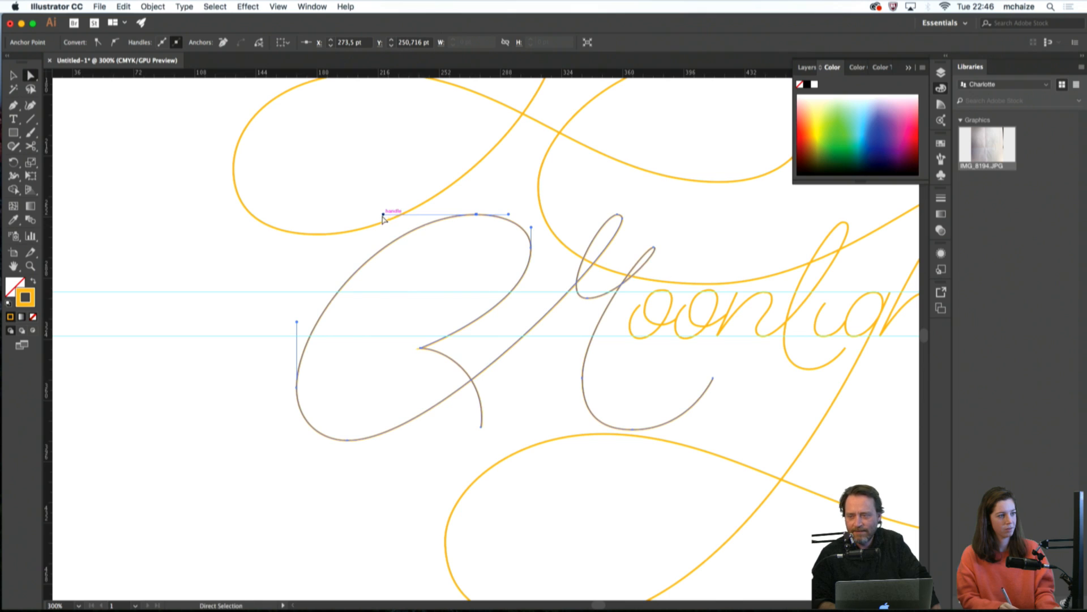
pyautogui.moveTo(383, 215); pyautogui.dragTo(398, 215)
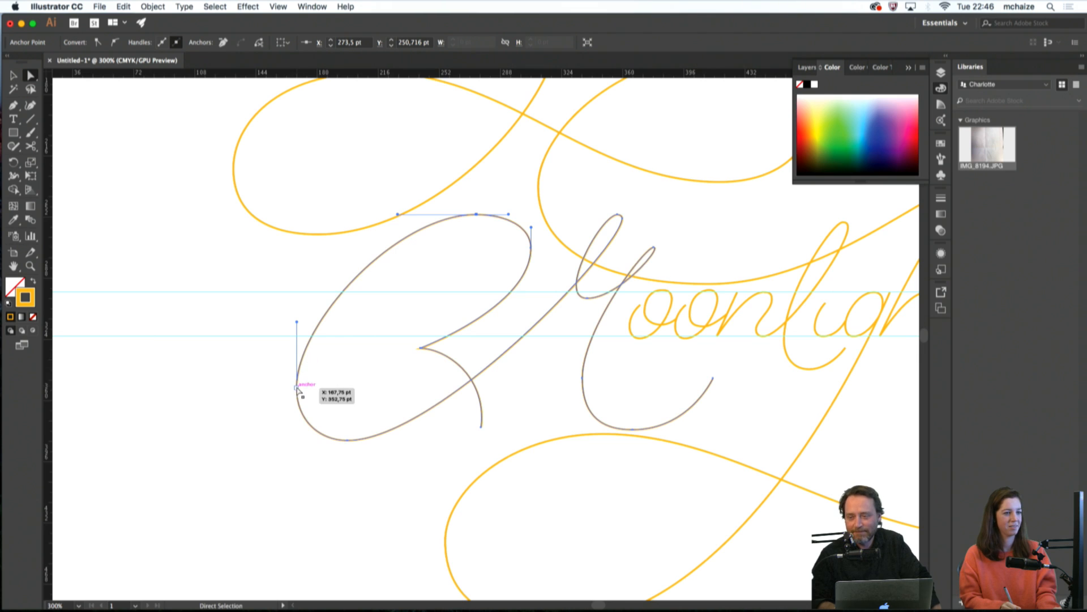
pyautogui.moveTo(298, 323); pyautogui.dragTo(296, 314)
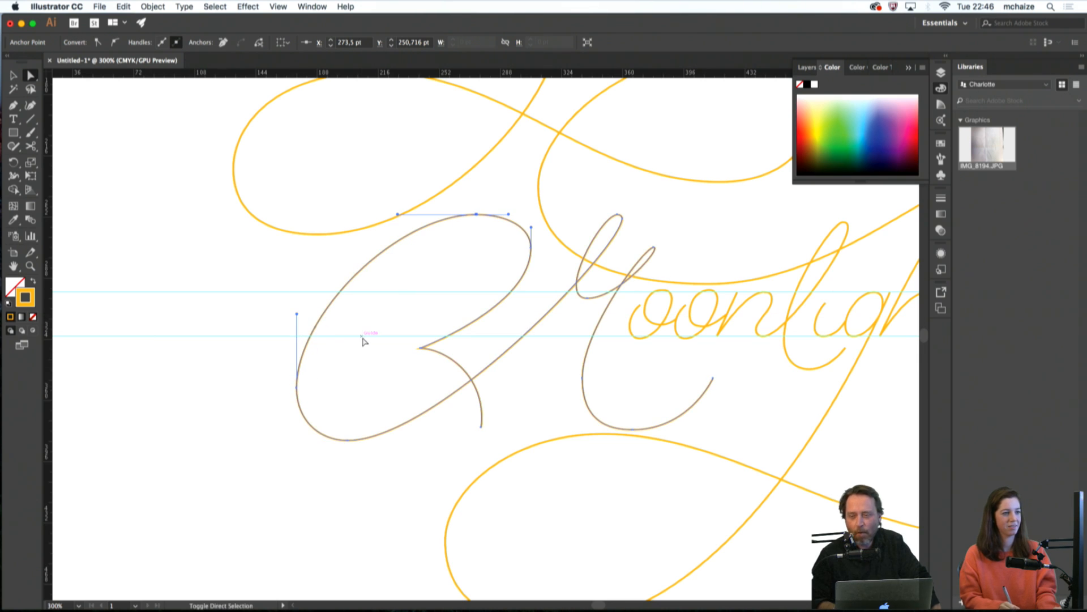
pyautogui.click(531, 249)
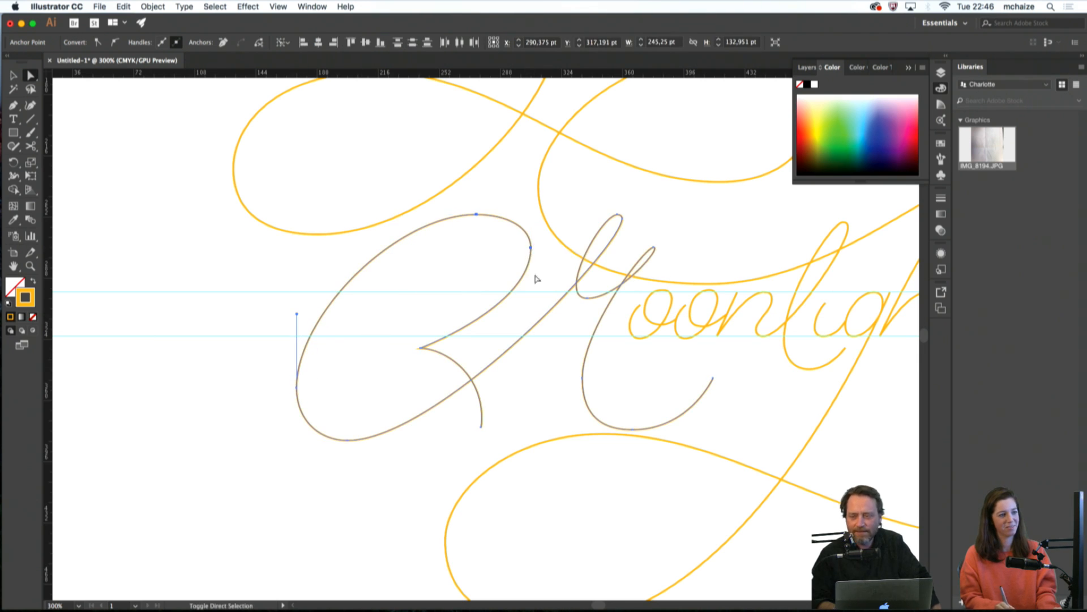
pyautogui.click(538, 274)
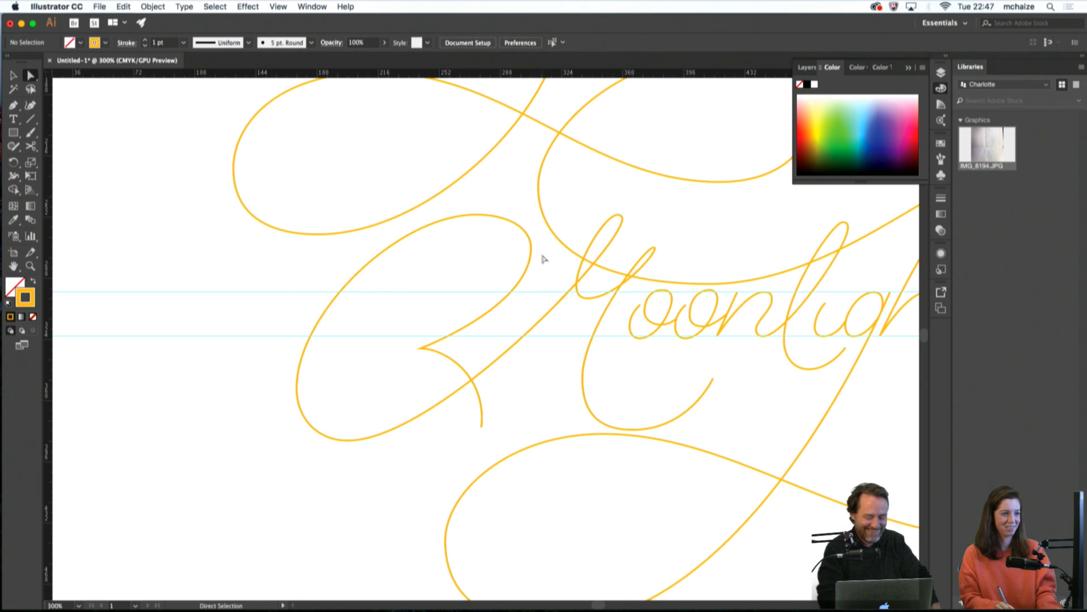
# Move the right-side anchor of the M's entry loop inward and up to X 299 pt, Y 265.667 pt, adjust its lower handle, and deselect
pyautogui.moveTo(532, 250); pyautogui.dragTo(520, 251)
pyautogui.click(526, 290)
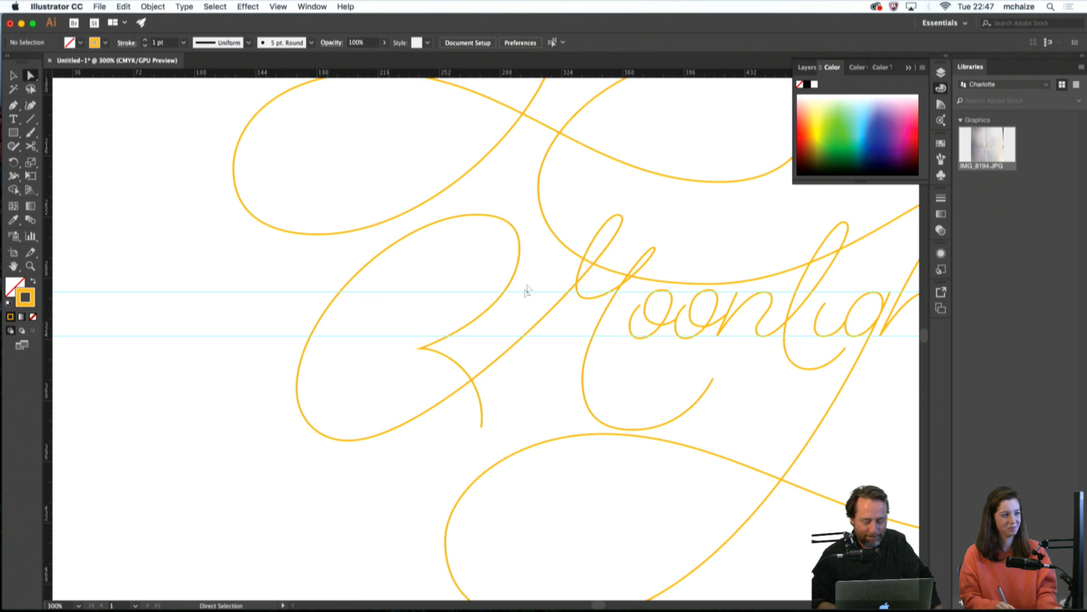
pyautogui.click(520, 250)
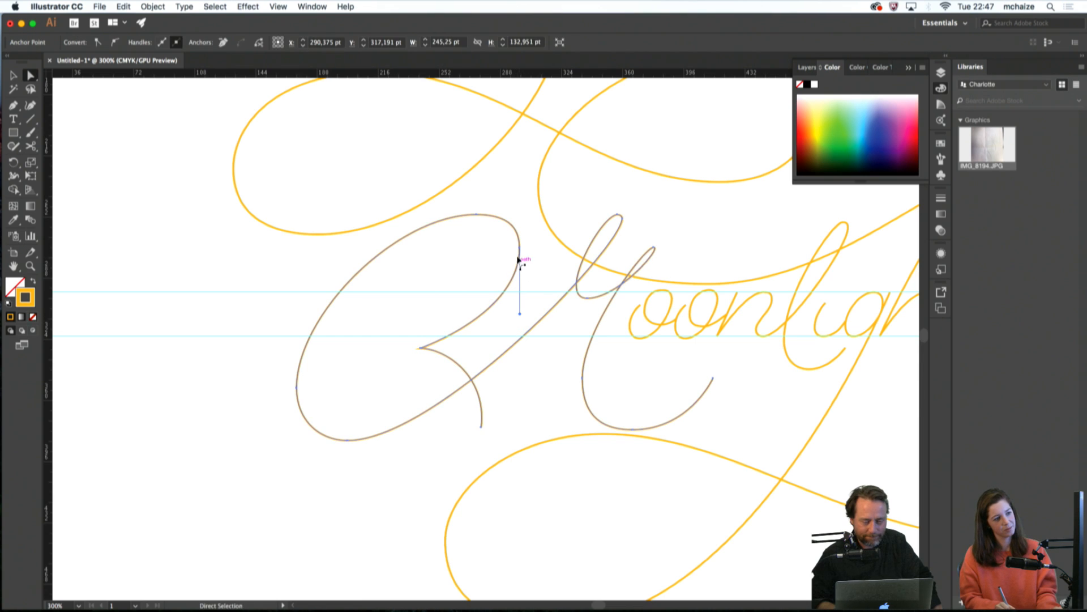
pyautogui.moveTo(522, 248); pyautogui.dragTo(518, 225)
pyautogui.moveTo(522, 308); pyautogui.dragTo(517, 319)
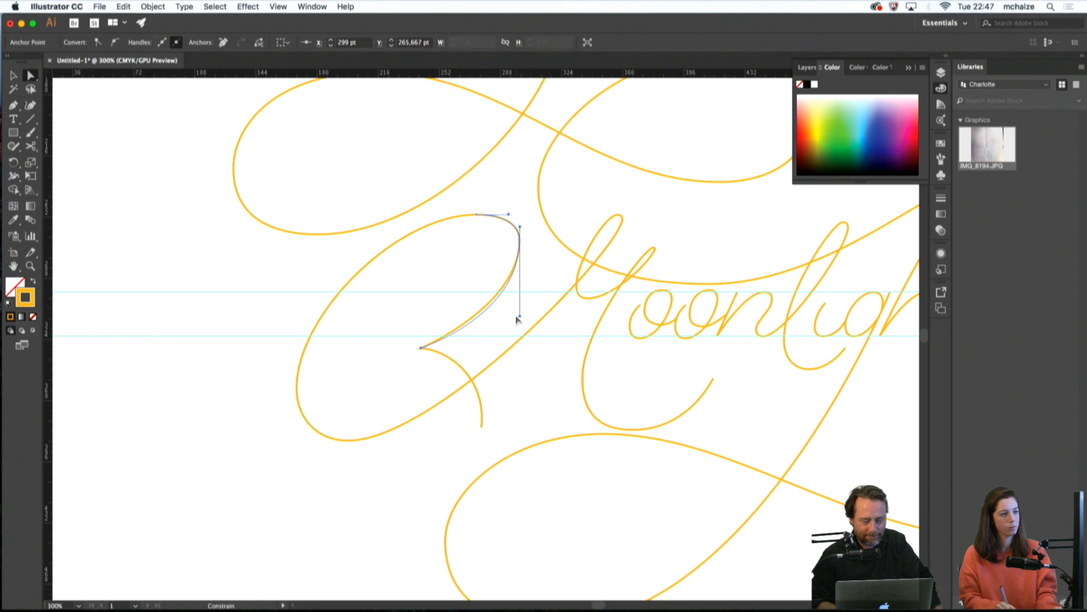
pyautogui.click(506, 331)
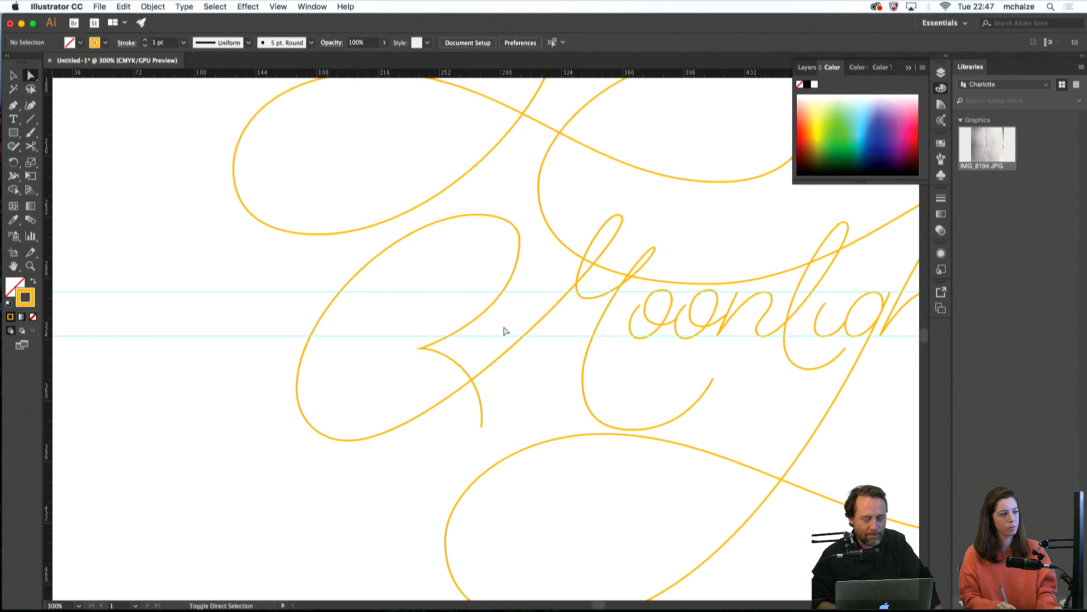
# Slightly shorten the right handle and lengthen the left handle of the M entry loop's top anchor, and deselect
pyautogui.click(520, 239)
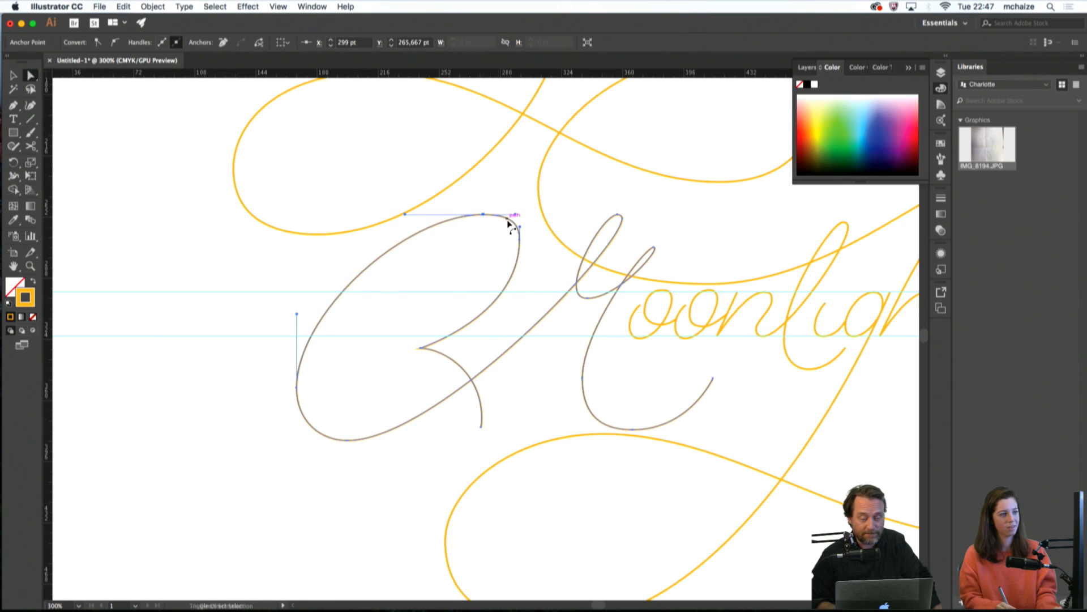
pyautogui.moveTo(509, 214); pyautogui.dragTo(505, 215)
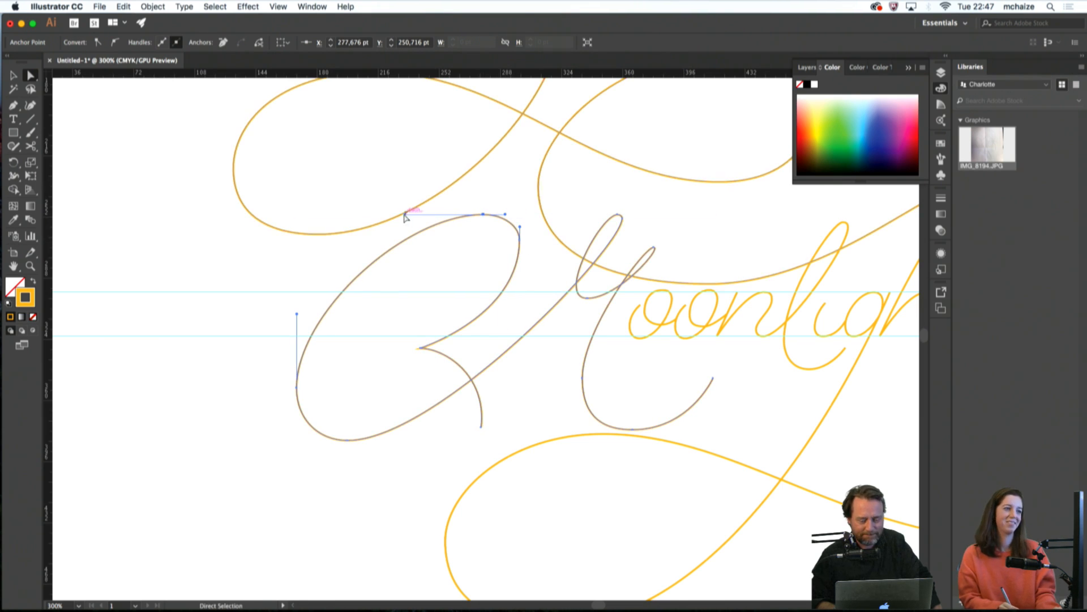
pyautogui.moveTo(405, 214); pyautogui.dragTo(396, 215)
pyautogui.click(372, 247)
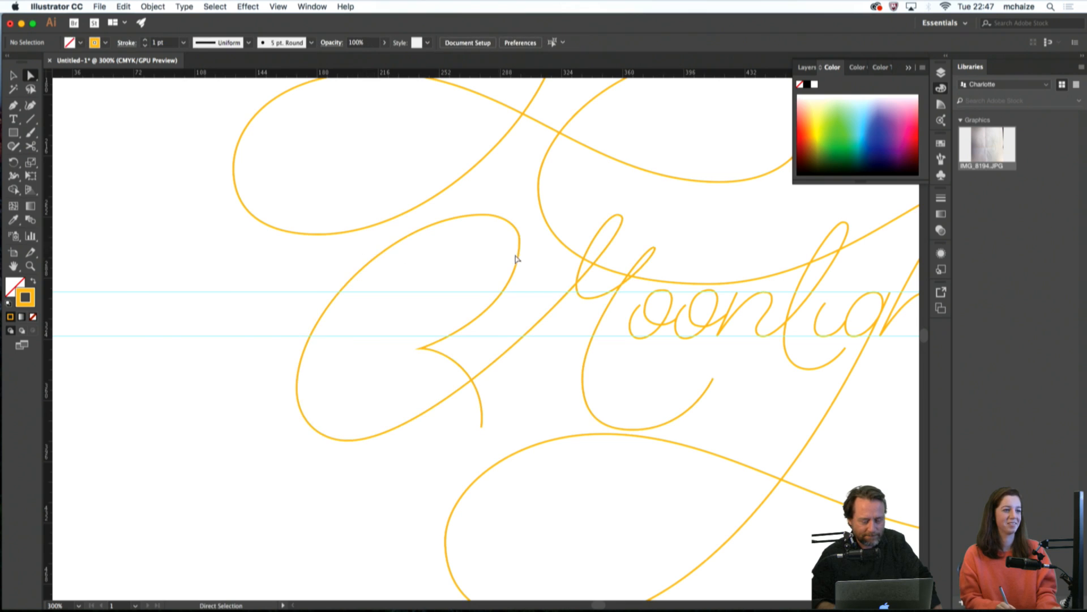
# Nudge the right-side anchor of the M's entry loop slightly down, check the loop's bottom anchor, and deselect
pyautogui.click(519, 233)
pyautogui.moveTo(521, 245); pyautogui.dragTo(521, 249)
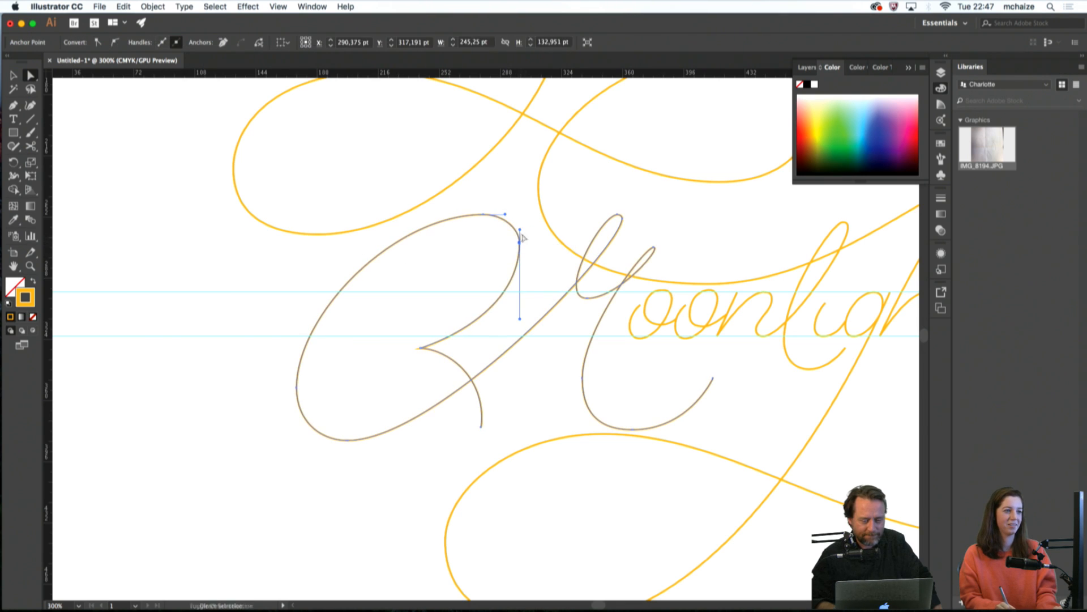
pyautogui.click(527, 253)
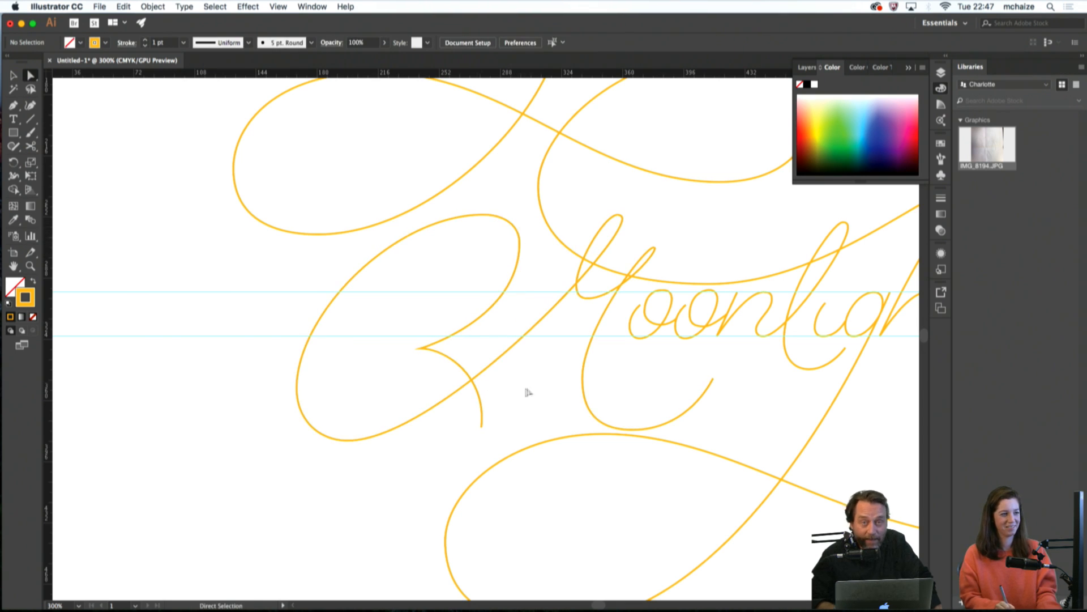
pyautogui.moveTo(526, 388); pyautogui.dragTo(444, 370)
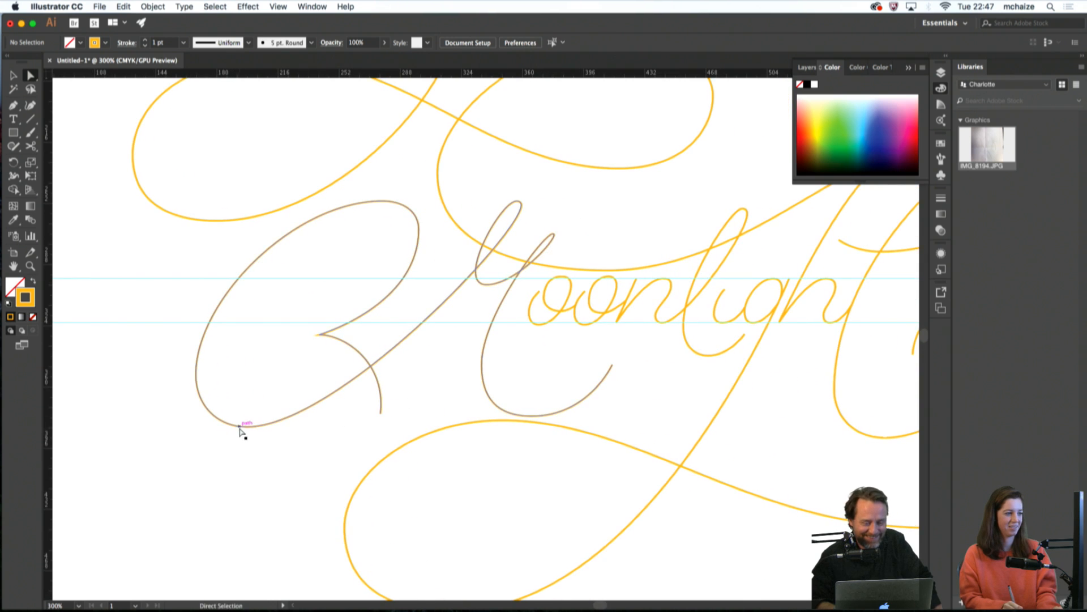
pyautogui.click(247, 426)
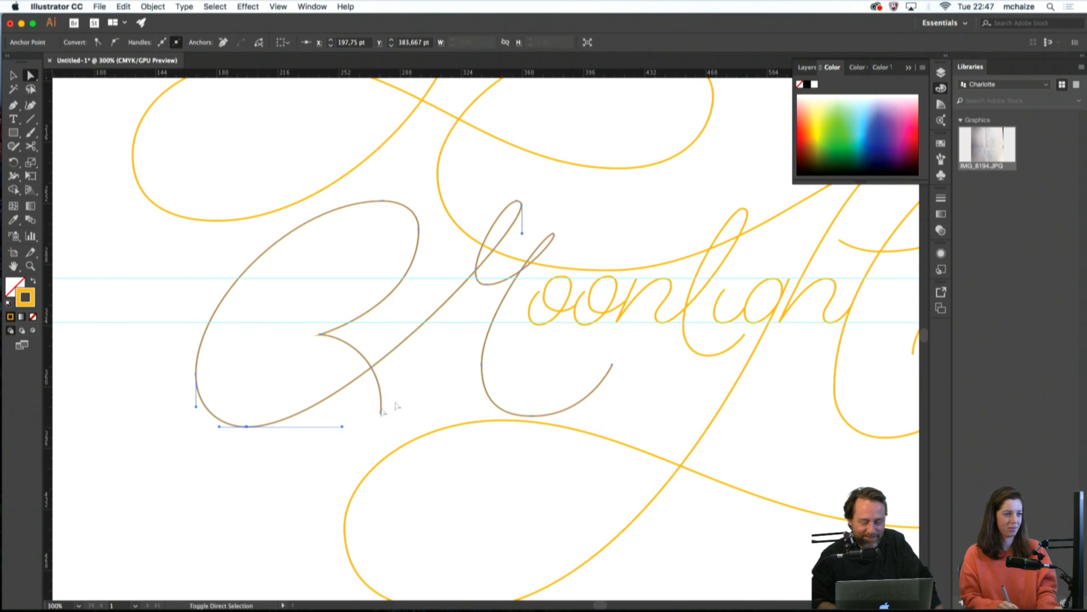
pyautogui.click(480, 356)
# Move the pencil sketch photo further right so it sits clear of the artboard
pyautogui.press('super+1')
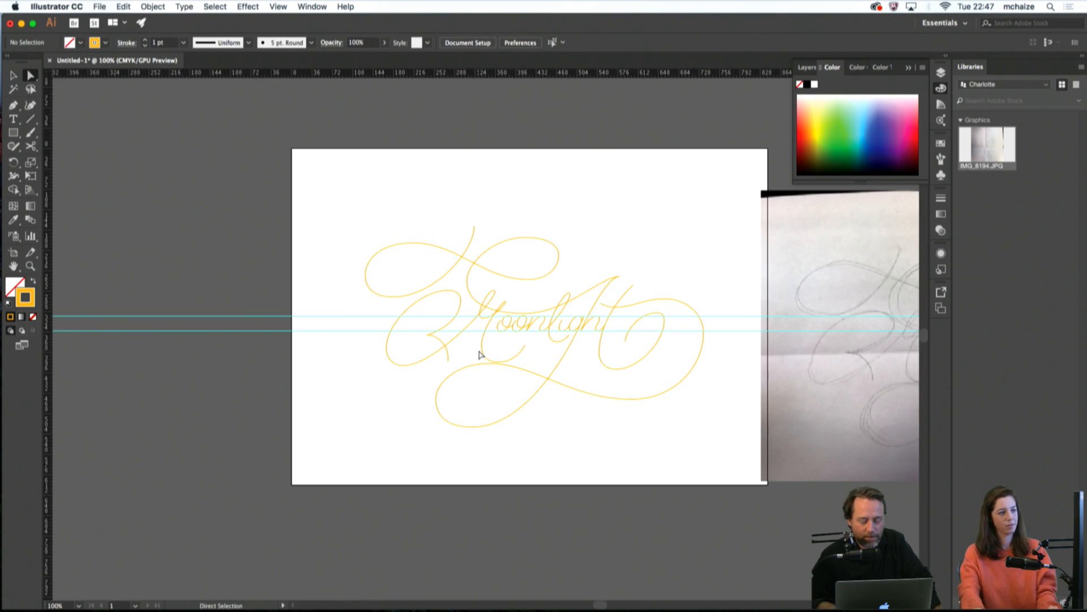
pyautogui.moveTo(478, 351); pyautogui.dragTo(285, 302)
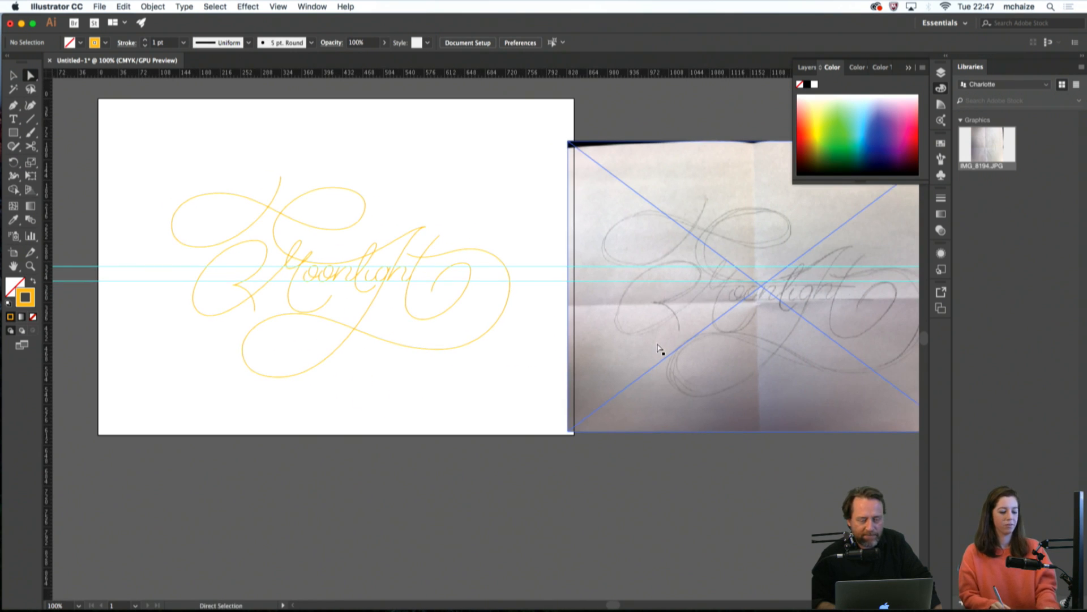
pyautogui.press('v')
pyautogui.moveTo(657, 347); pyautogui.dragTo(747, 314)
pyautogui.moveTo(460, 400); pyautogui.dragTo(517, 399)
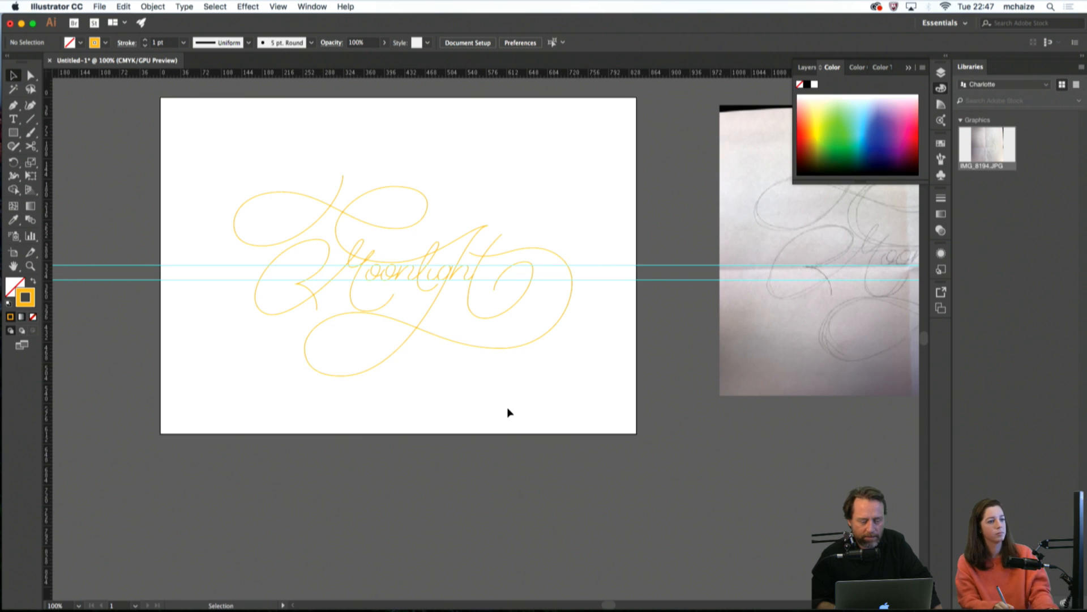
pyautogui.moveTo(676, 384)
pyautogui.mouseDown()
pyautogui.moveTo(404, 386)
pyautogui.moveTo(543, 377)
pyautogui.mouseUp()
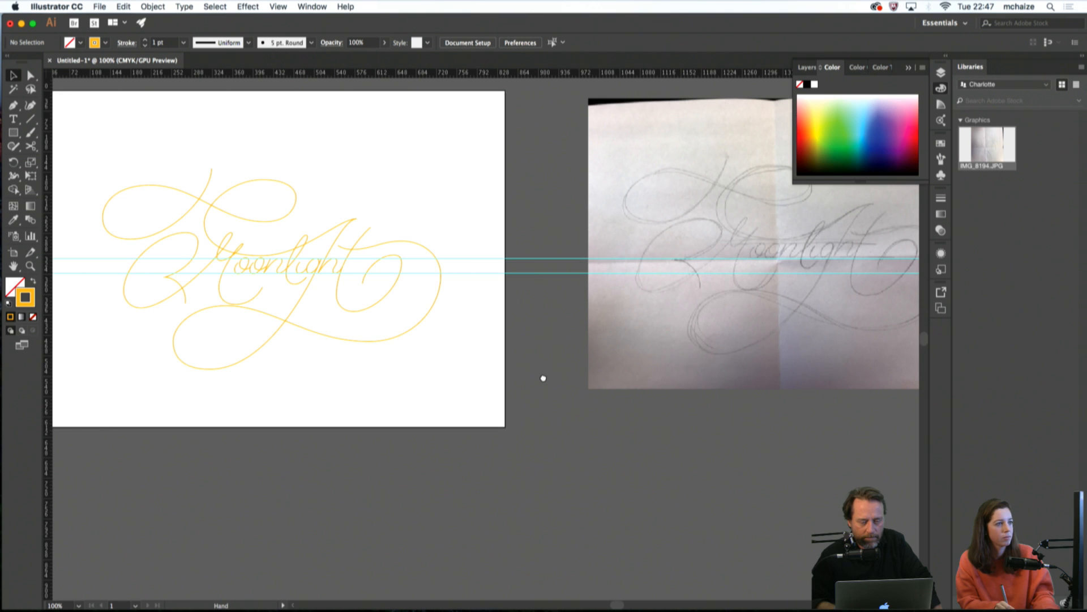
pyautogui.moveTo(546, 376); pyautogui.dragTo(590, 388)
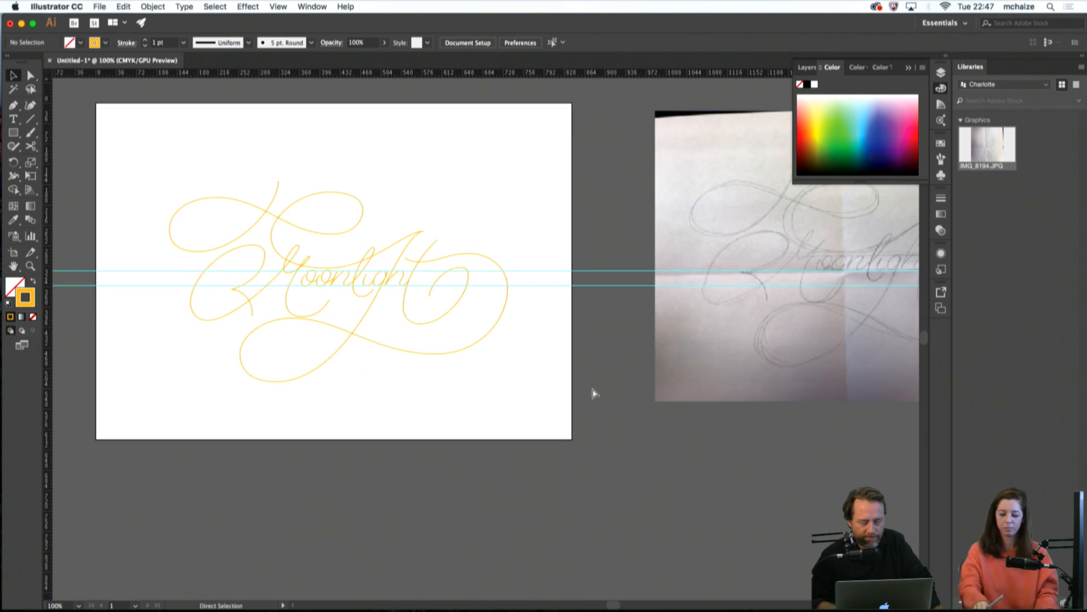
# Draw a 2.486 pt circle above the i stem as its dot with the Ellipse tool
pyautogui.press('super+equal')
pyautogui.press('super+equal')
pyautogui.press('super+equal')
pyautogui.press('super+equal')
pyautogui.moveTo(261, 240); pyautogui.dragTo(509, 455)
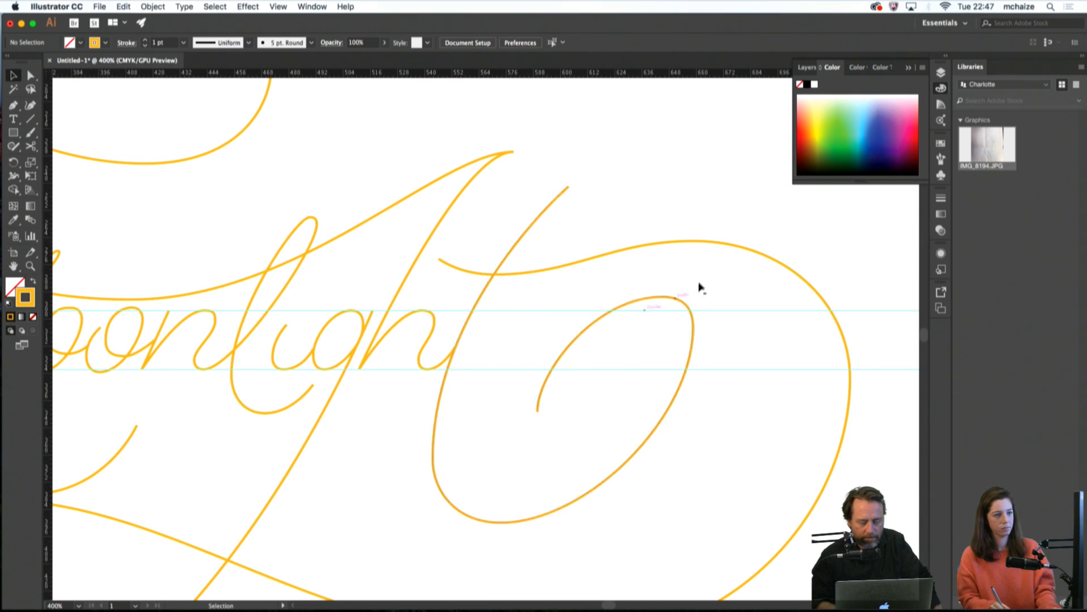
pyautogui.moveTo(427, 385); pyautogui.dragTo(542, 392)
pyautogui.click(13, 135)
pyautogui.moveTo(14, 136); pyautogui.dragTo(40, 162)
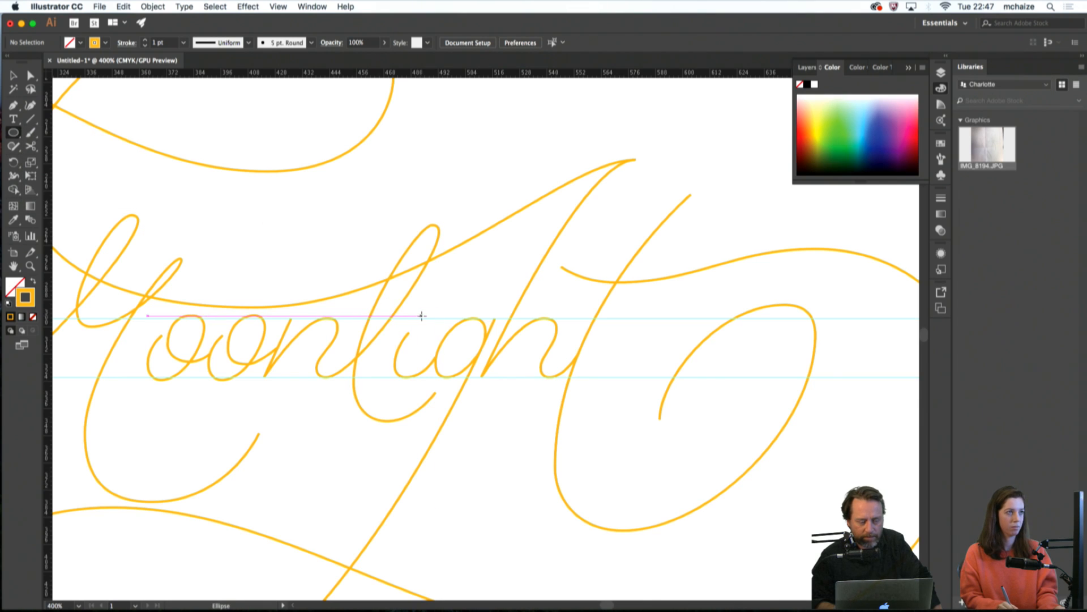
pyautogui.moveTo(419, 316); pyautogui.dragTo(423, 321)
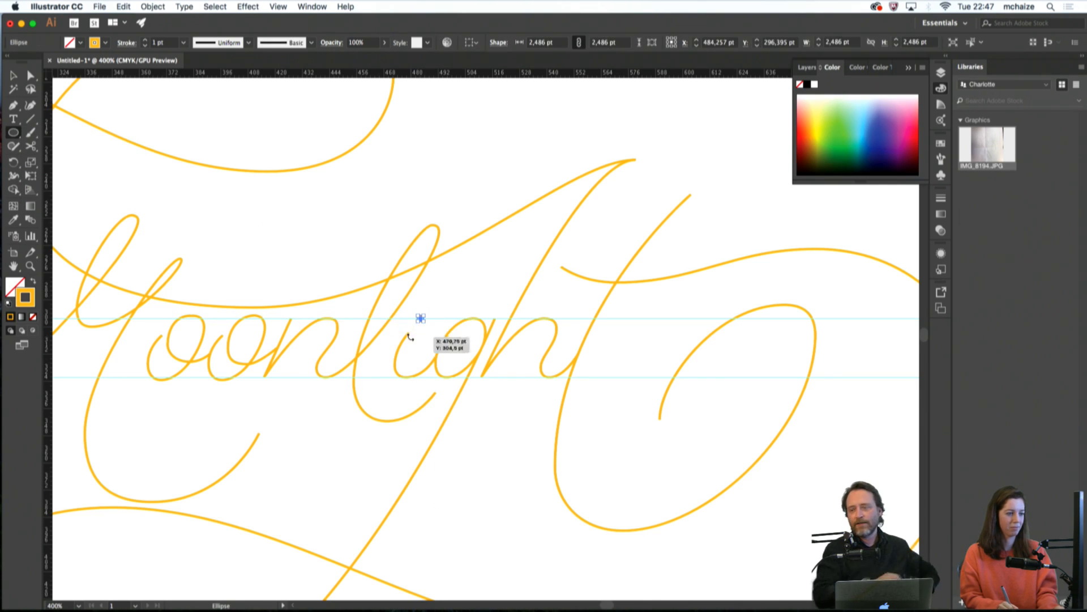
# Swap the dot's fill and stroke so it is solid orange without an outline, and deselect it
pyautogui.press('v')
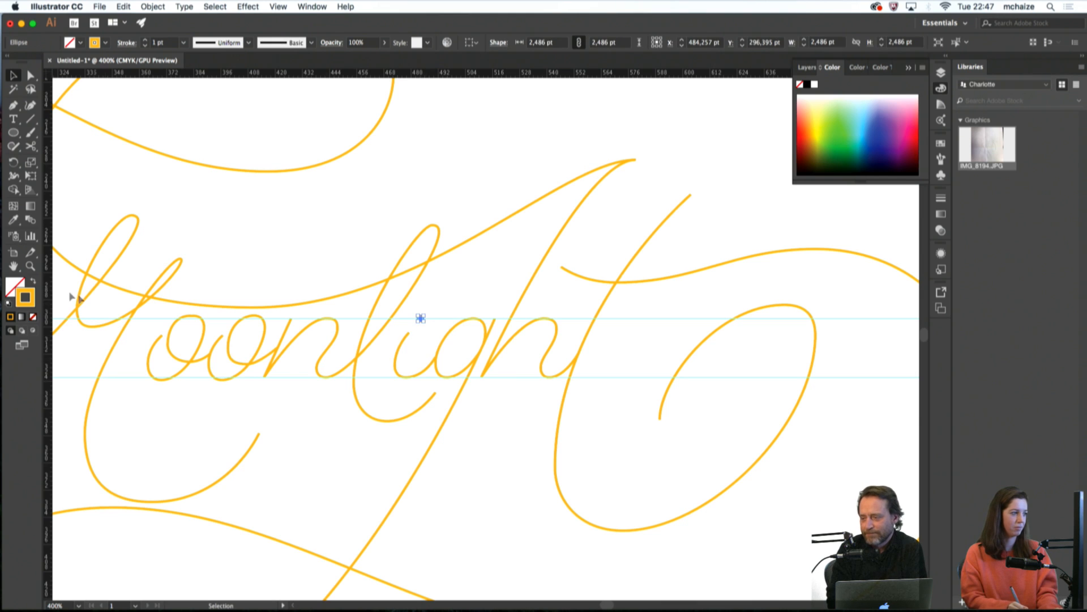
pyautogui.click(33, 281)
pyautogui.click(441, 295)
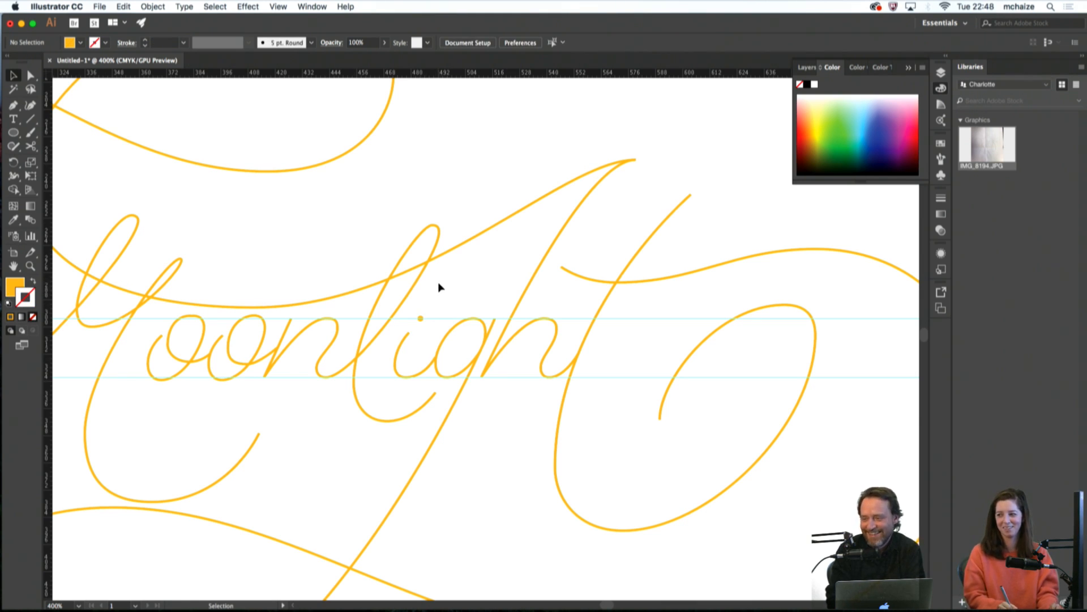
# Move the i's dot slightly down and left, closer to the top of the stem
pyautogui.moveTo(420, 381); pyautogui.dragTo(471, 382)
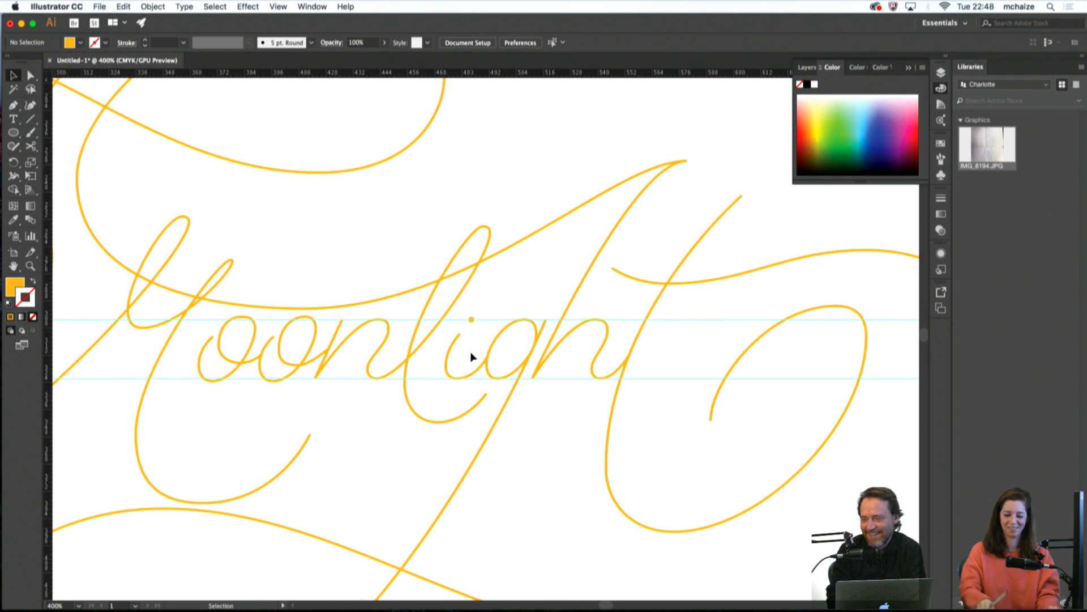
pyautogui.press('super+plus')
pyautogui.press('super+plus')
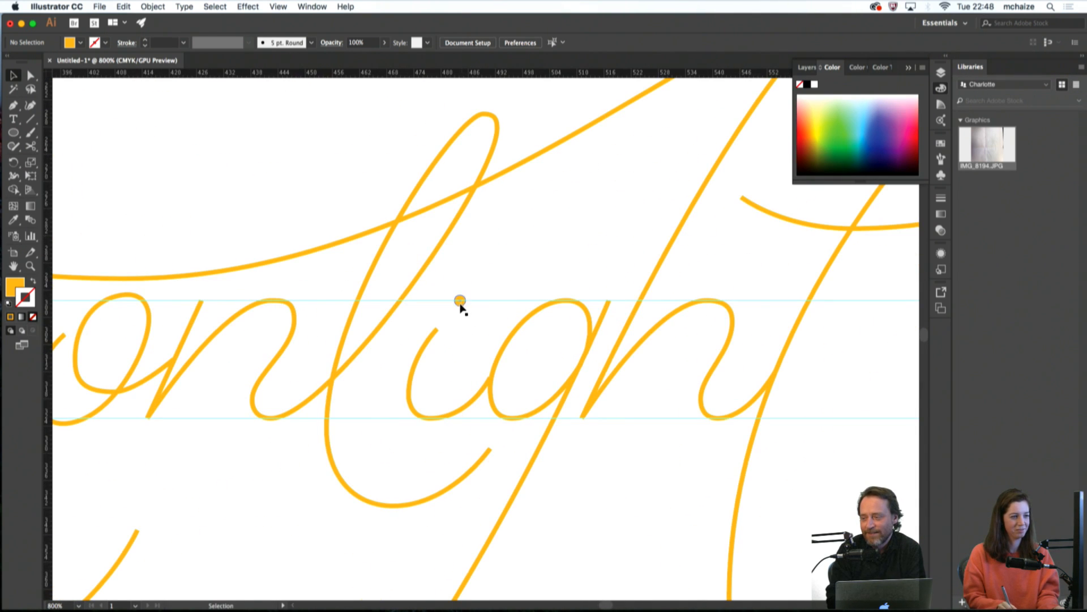
pyautogui.moveTo(461, 306); pyautogui.dragTo(455, 316)
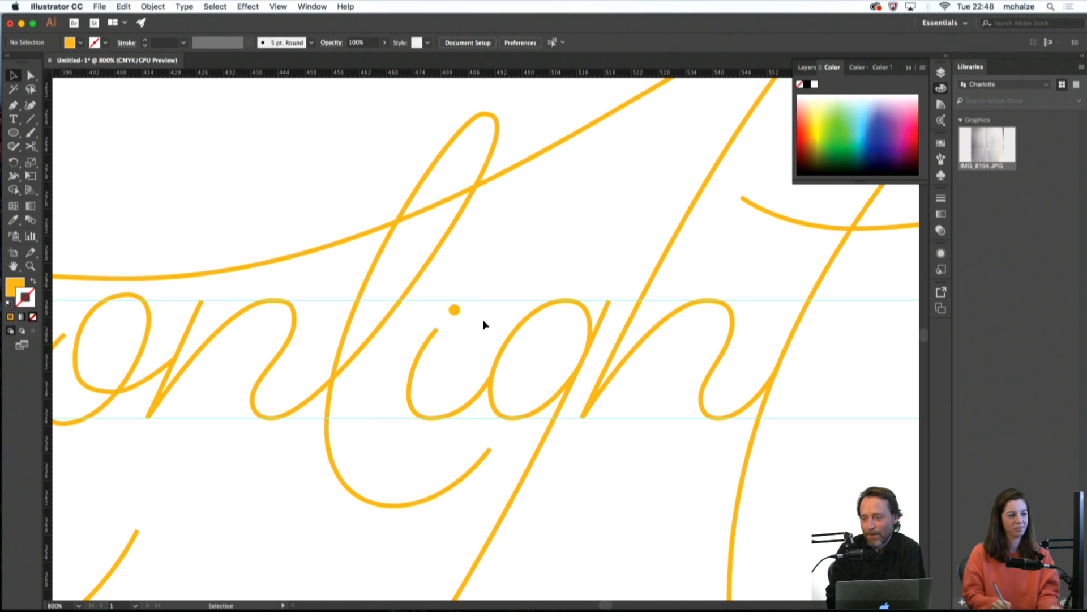
# Select the whole lettering, duplicate it straight up above the artboard as a spare copy, and deselect
pyautogui.scroll(-10, 483, 324)
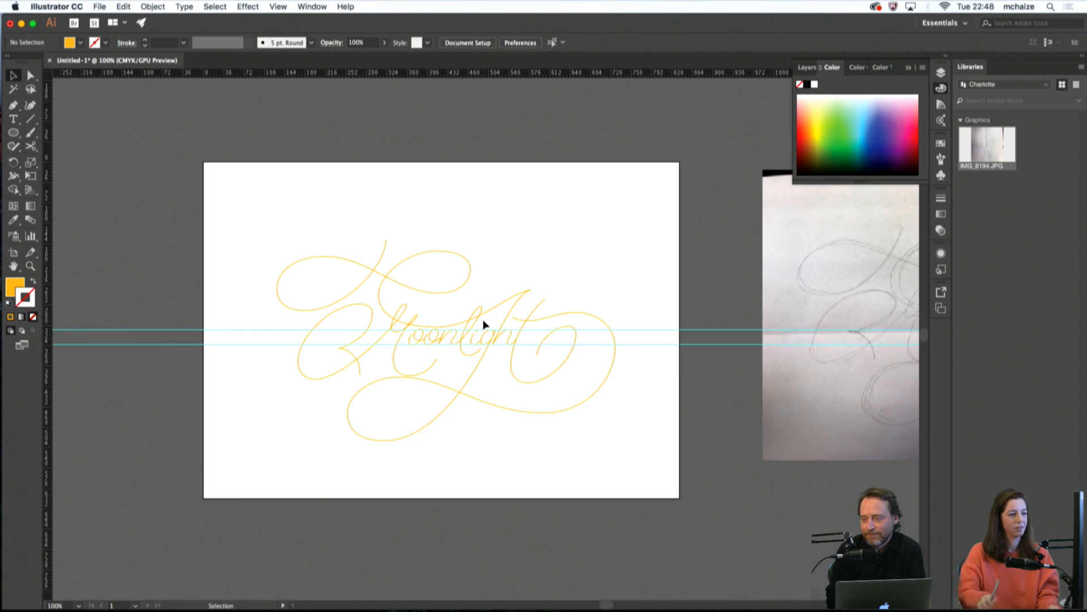
pyautogui.press('super+plus')
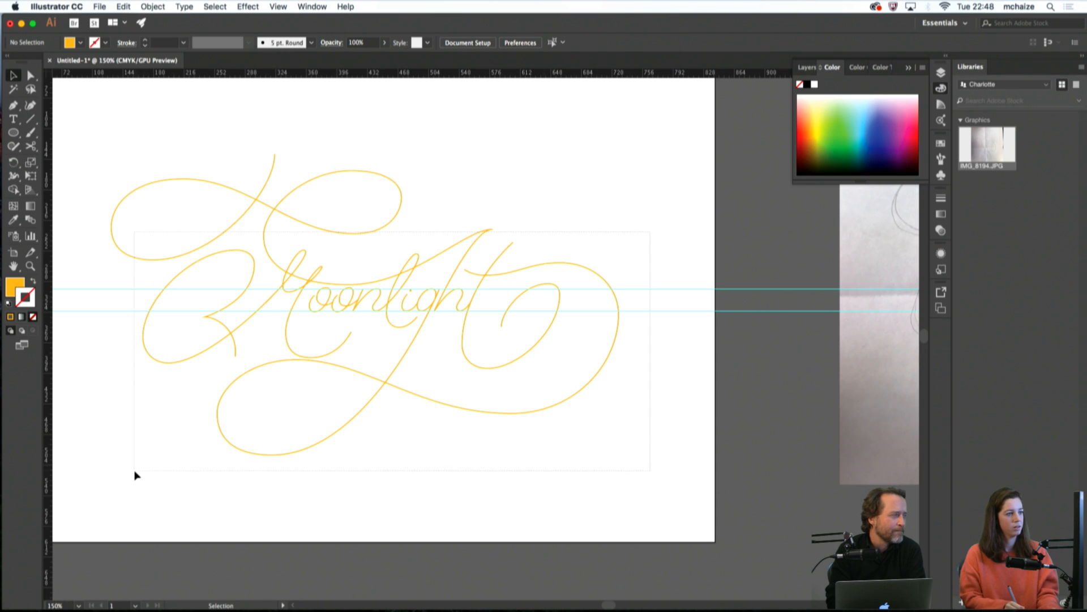
pyautogui.moveTo(134, 470); pyautogui.dragTo(134, 471)
pyautogui.moveTo(369, 280); pyautogui.dragTo(466, 116)
pyautogui.moveTo(461, 252); pyautogui.dragTo(461, 147)
pyautogui.click(460, 249)
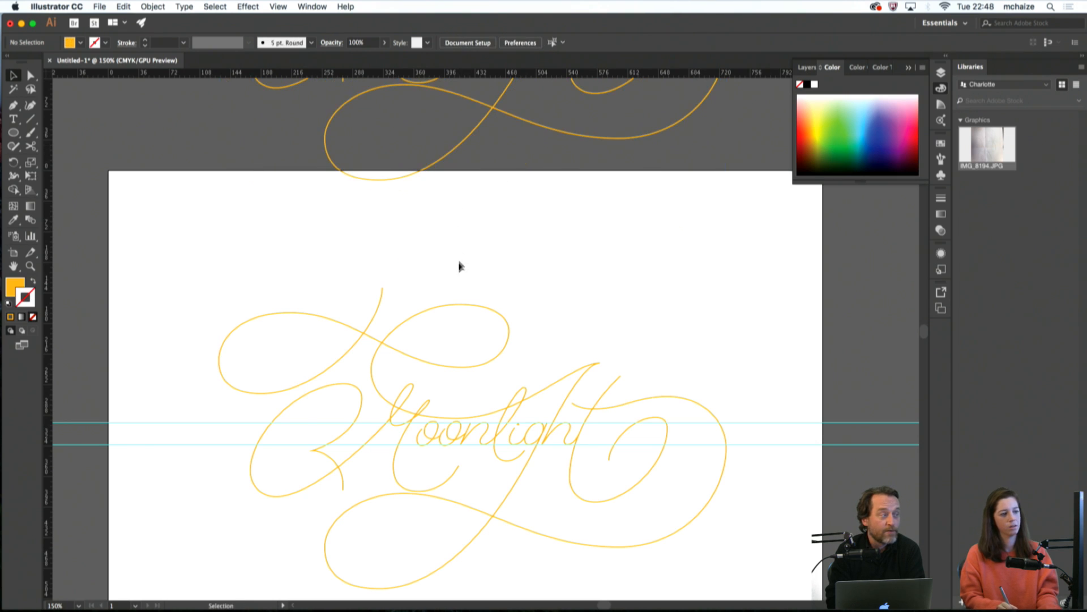
# Move the M with its entry loop slightly right and up, closer to the following letters, and deselect
pyautogui.scroll(-5, 447, 250)
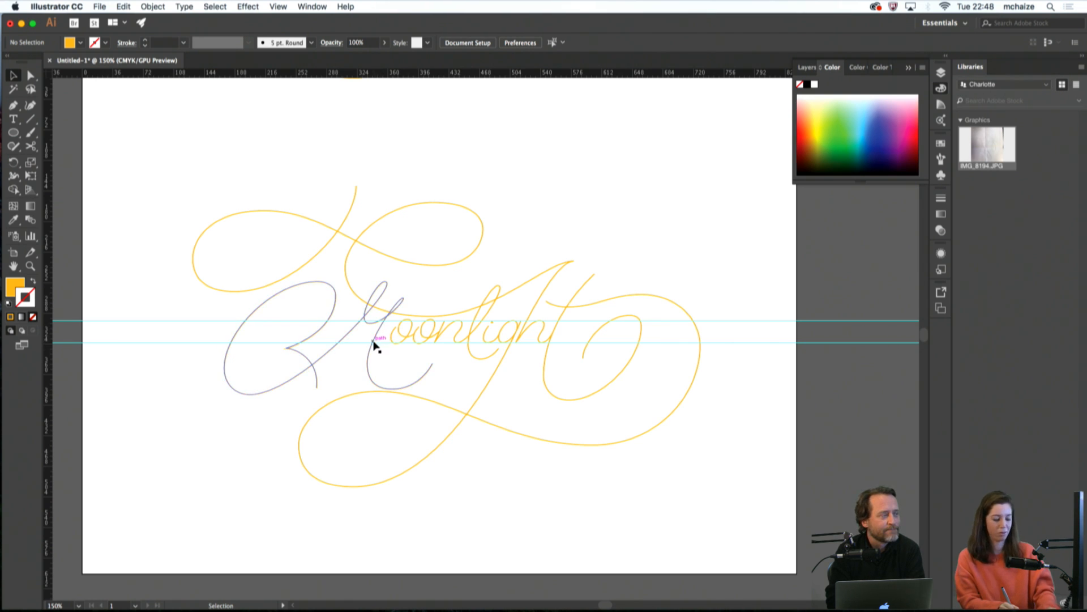
pyautogui.click(372, 348)
pyautogui.moveTo(369, 354); pyautogui.dragTo(374, 356)
pyautogui.click(387, 408)
pyautogui.press('space')
pyautogui.moveTo(387, 413); pyautogui.dragTo(308, 380)
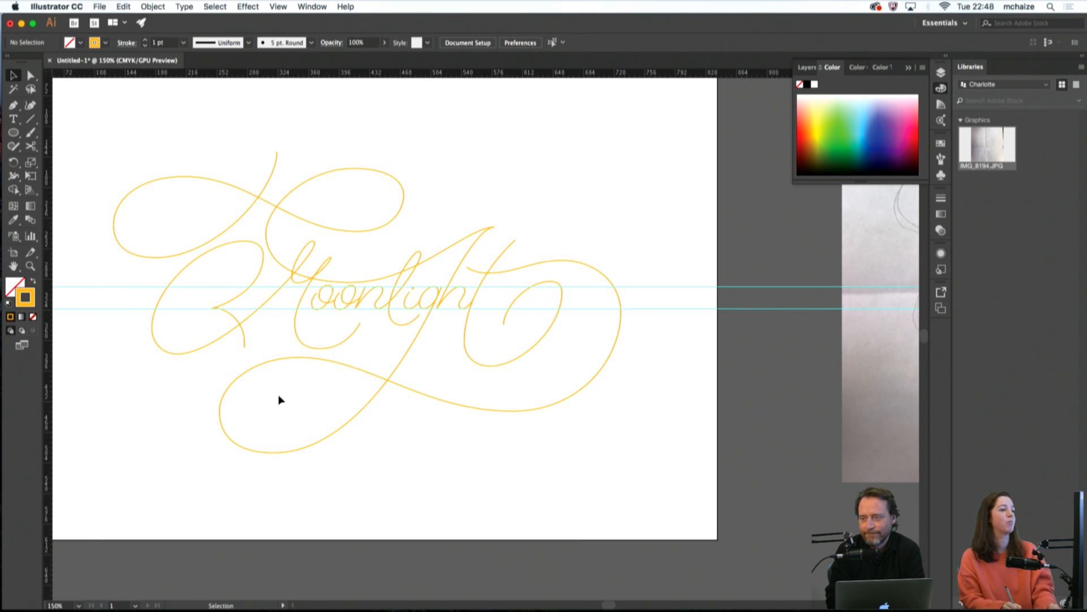
# Examine the top and left-side anchors and handles of the upper-left swash loop
pyautogui.press('super+equal')
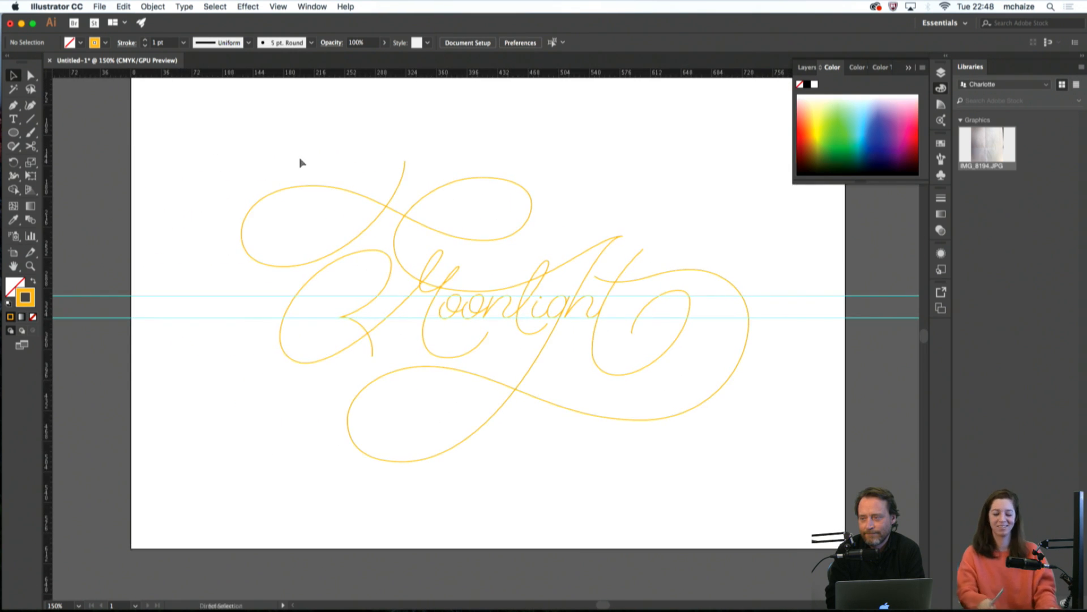
pyautogui.press('super+equal')
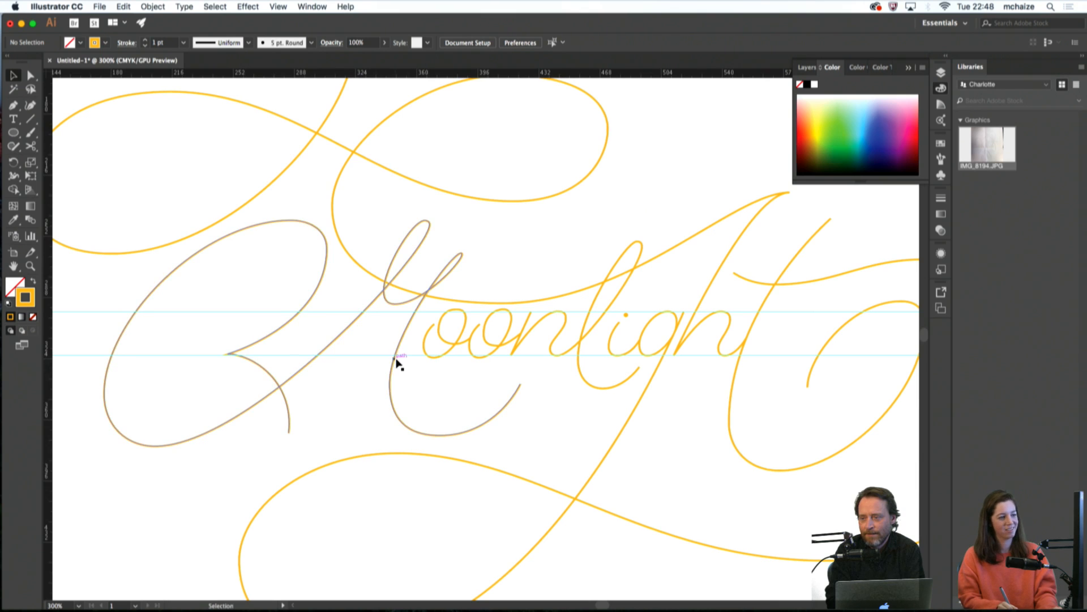
pyautogui.moveTo(396, 359); pyautogui.dragTo(525, 521)
pyautogui.click(374, 391)
pyautogui.press('a')
pyautogui.click(316, 219)
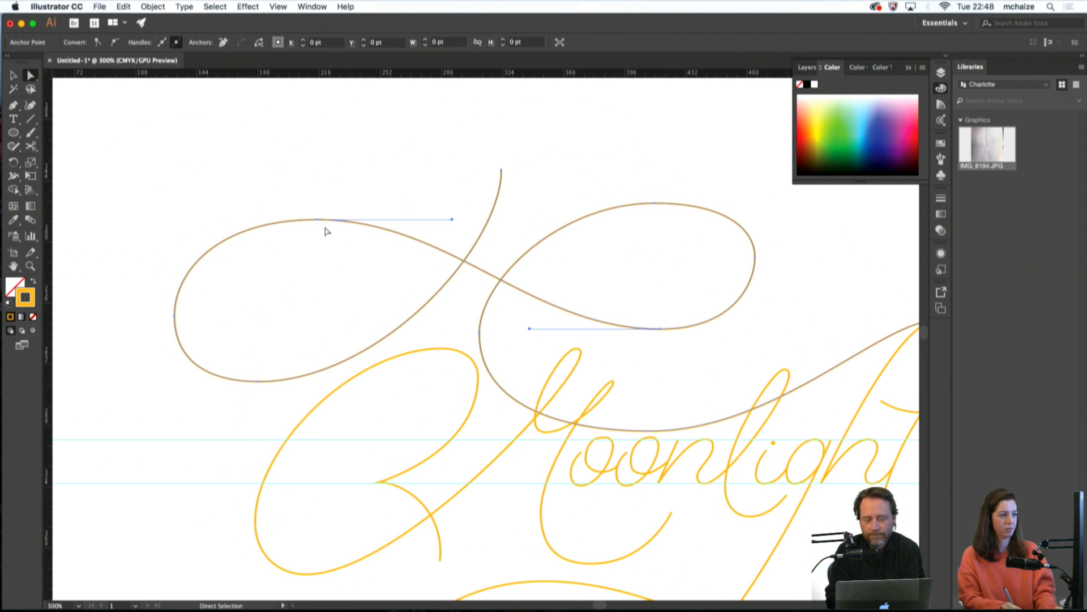
pyautogui.moveTo(316, 219); pyautogui.dragTo(309, 220)
pyautogui.moveTo(175, 314); pyautogui.dragTo(175, 313)
pyautogui.moveTo(535, 459); pyautogui.dragTo(369, 383)
pyautogui.click(346, 434)
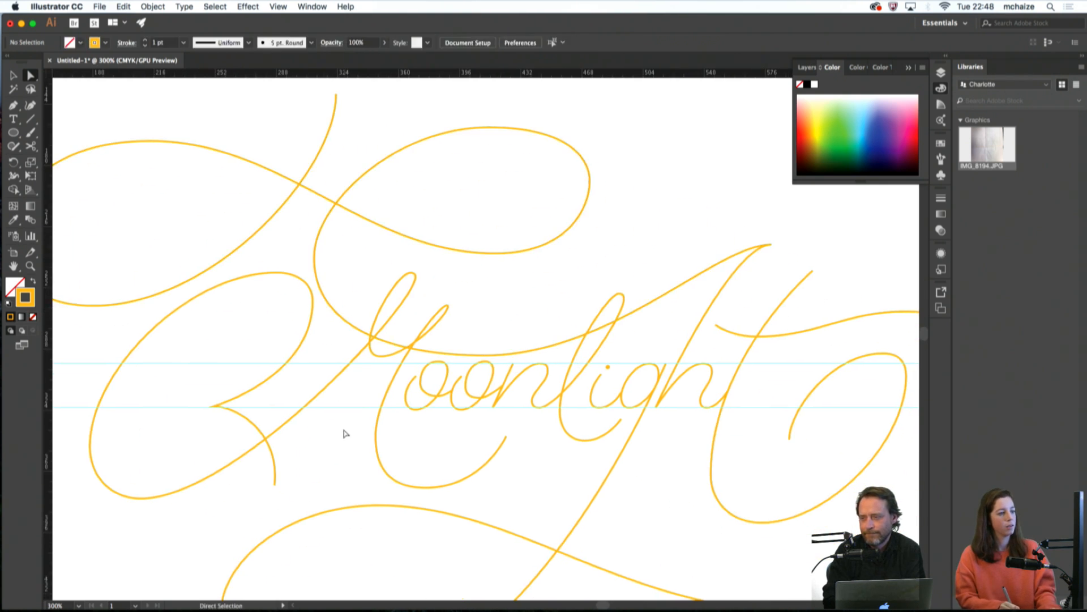
# Examine the left-side and bottom anchors and handles of the M's final downstroke, and deselect
pyautogui.moveTo(318, 451); pyautogui.dragTo(302, 446)
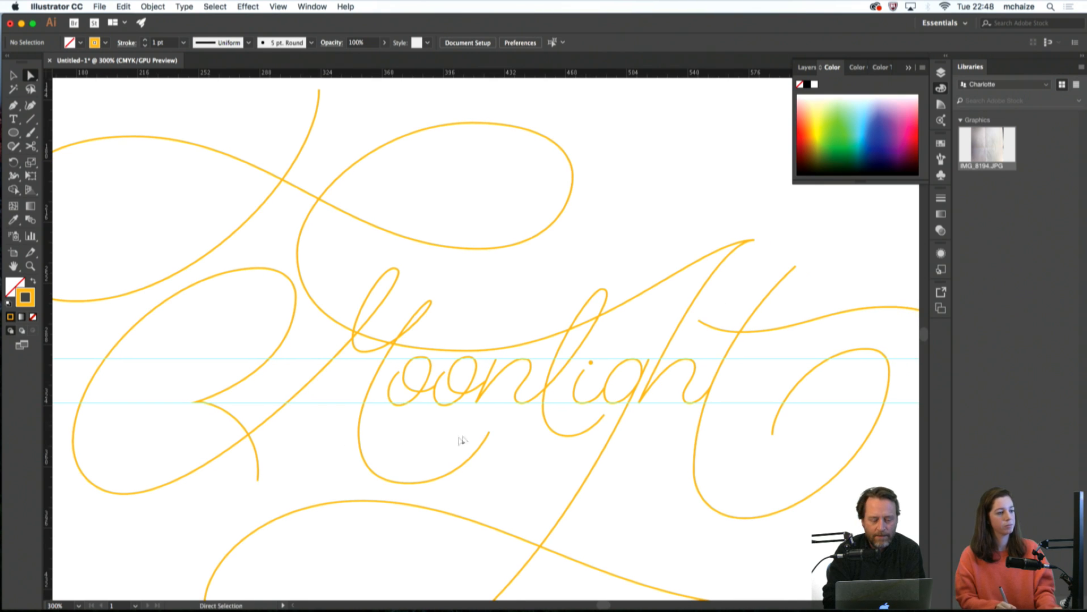
pyautogui.click(359, 442)
pyautogui.moveTo(359, 473); pyautogui.dragTo(413, 484)
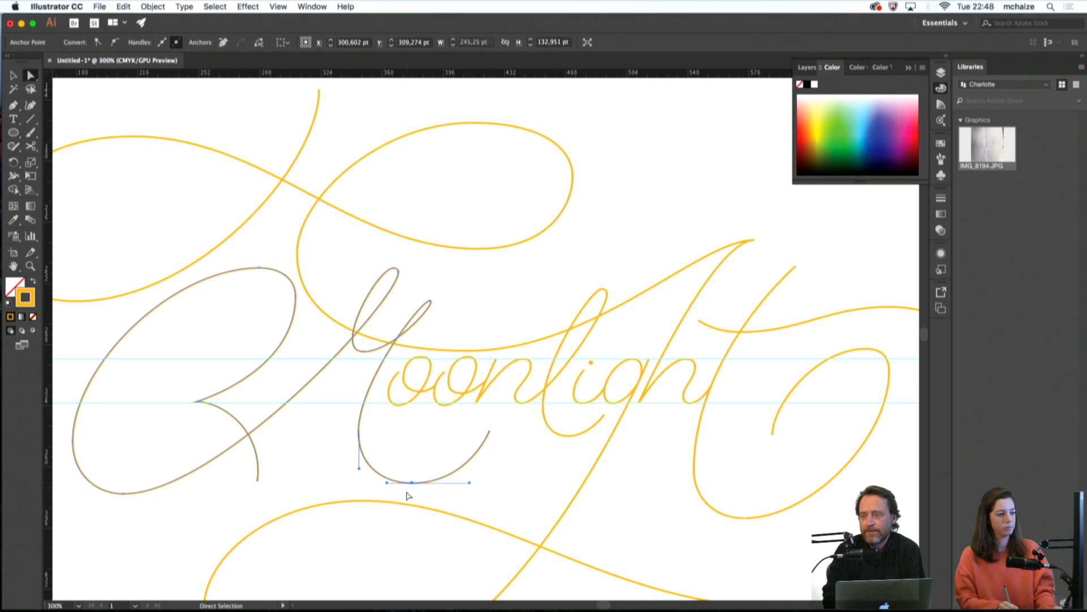
pyautogui.click(408, 492)
pyautogui.hscroll(-3, 510, 428)
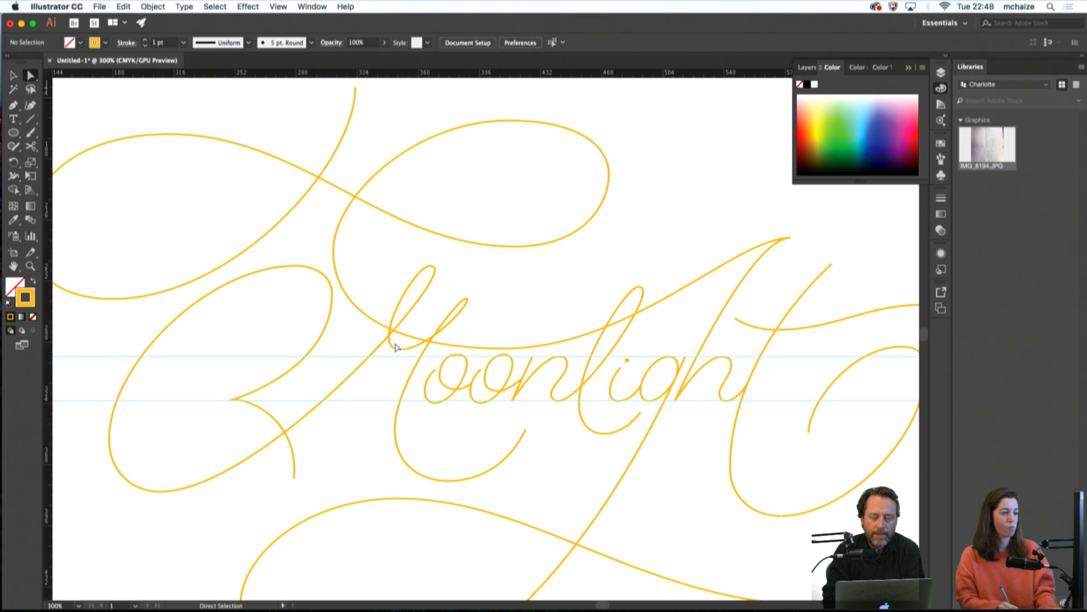
pyautogui.click(430, 341)
pyautogui.click(487, 333)
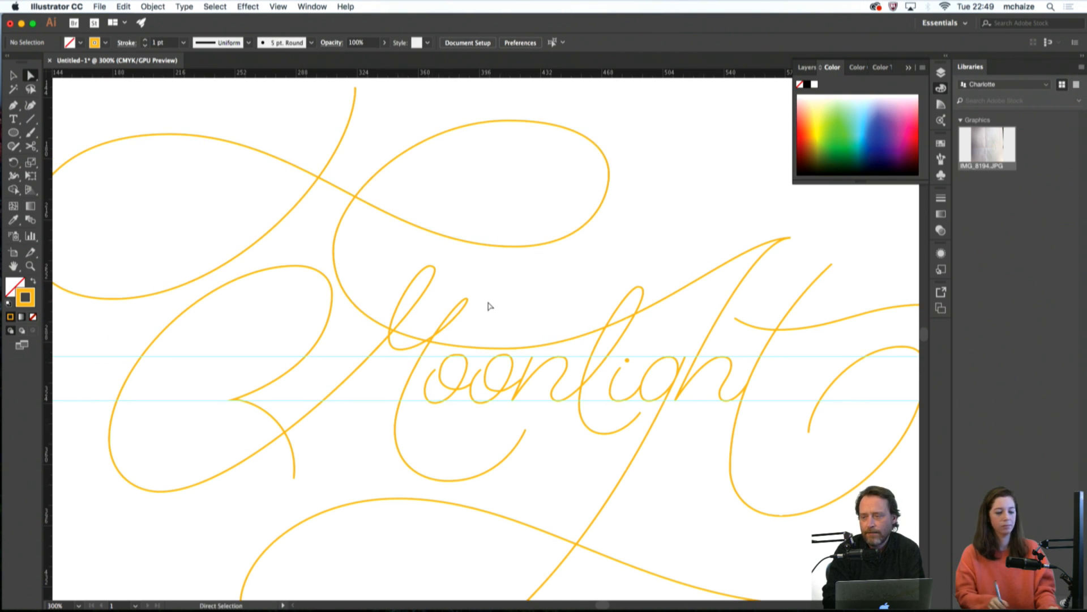
# Select all lettering paths on the artboard except the i's dot
pyautogui.press('super+minus')
pyautogui.press('super+minus')
pyautogui.press('super+minus')
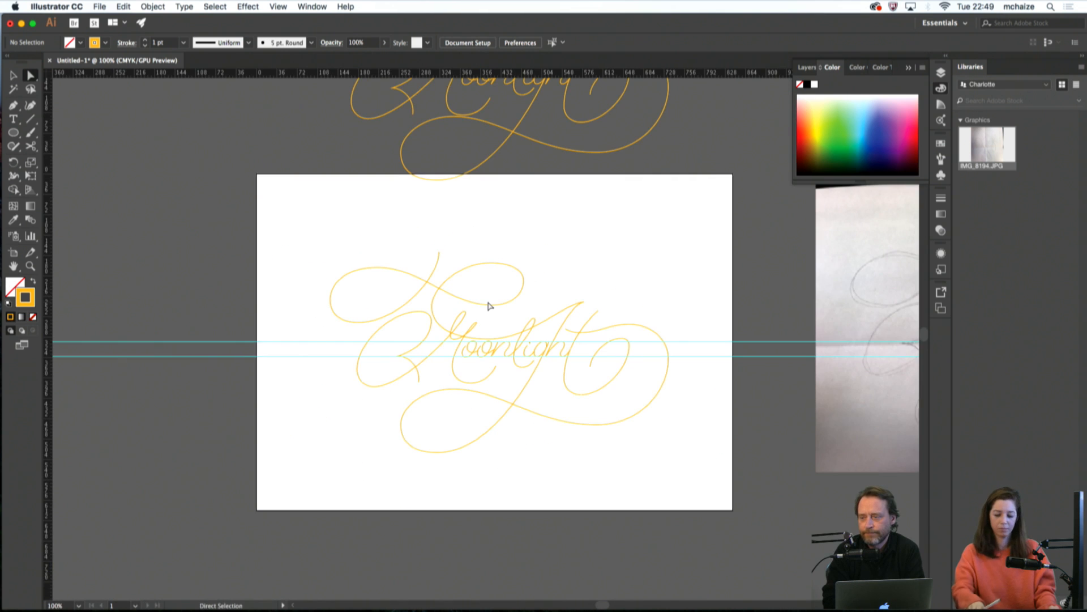
pyautogui.press('super+plus')
pyautogui.press('v')
pyautogui.moveTo(275, 207); pyautogui.dragTo(729, 470)
pyautogui.keyDown('shift'); pyautogui.click(554, 348); pyautogui.keyUp('shift')
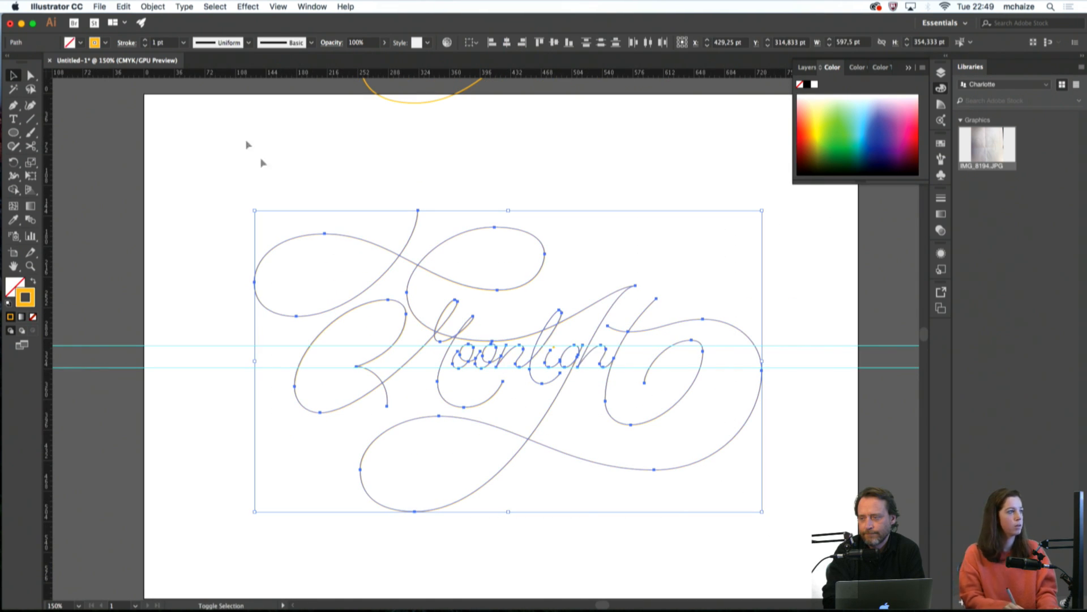
# Set the stroke weight of the selected lettering paths to 3 pt and deselect them
pyautogui.keyDown('shift'); pyautogui.click(145, 41); pyautogui.keyUp('shift')
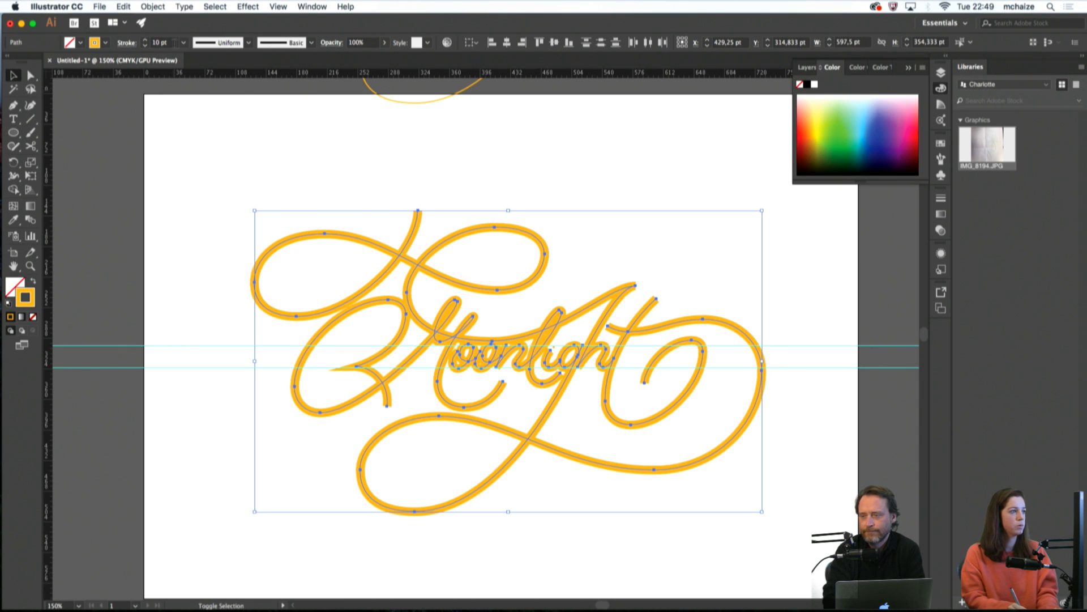
pyautogui.click(183, 42)
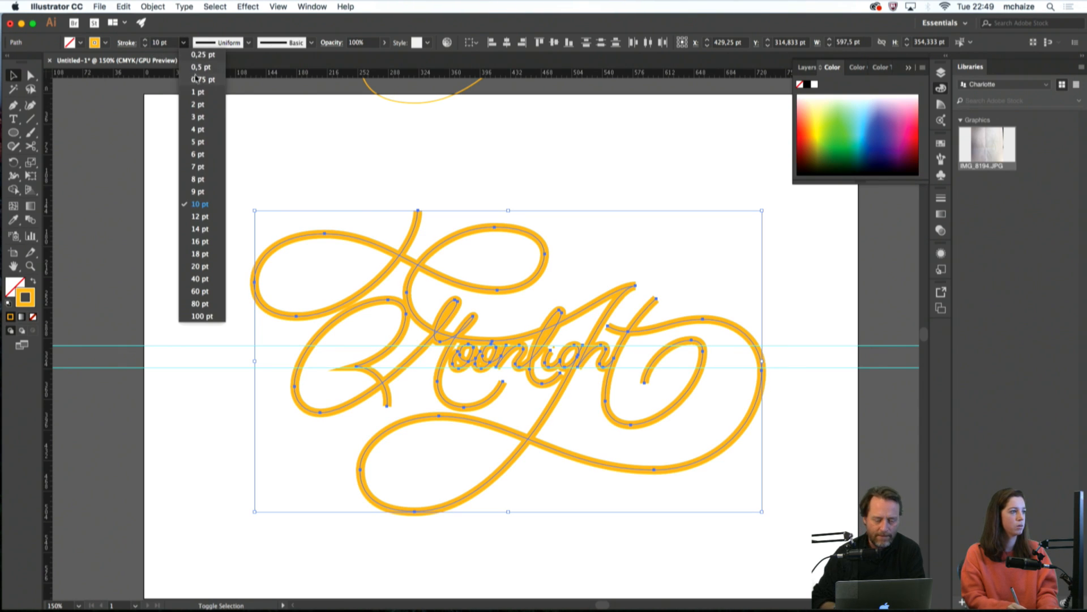
pyautogui.click(199, 117)
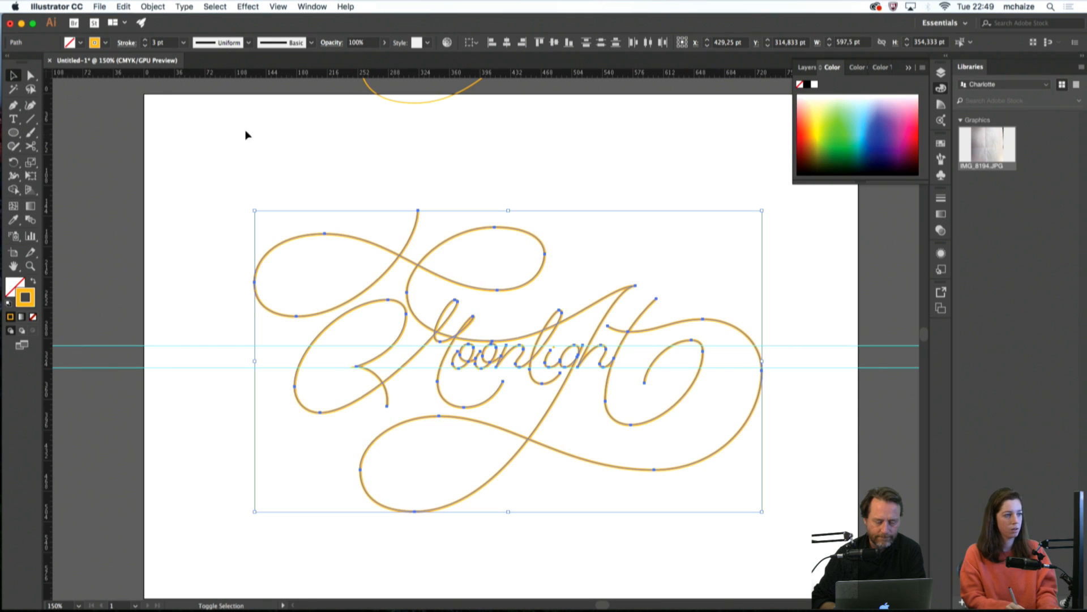
pyautogui.click(269, 146)
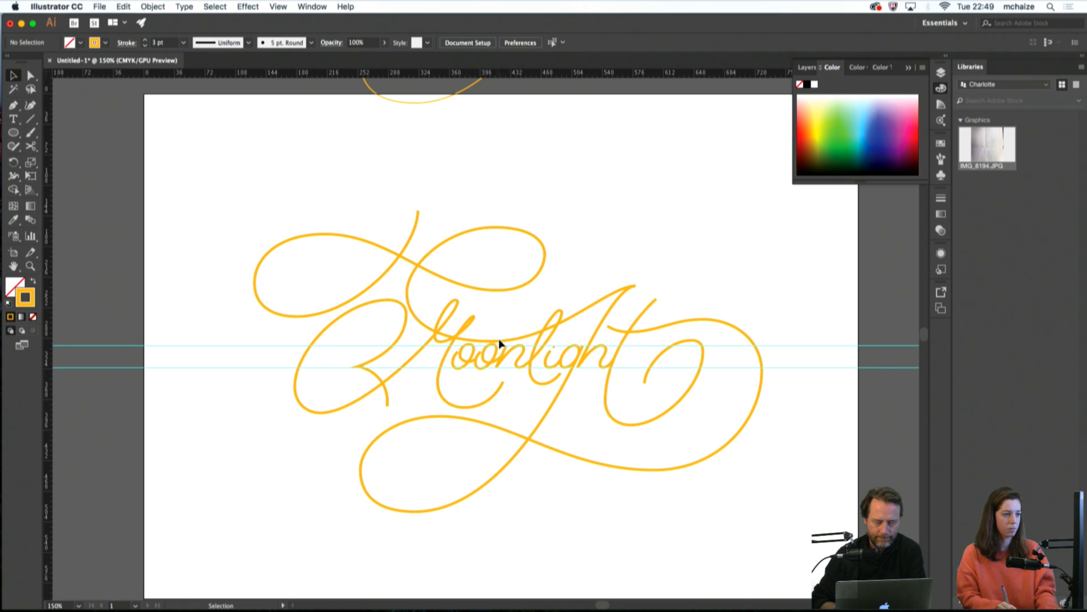
# Nudge the M with its entry loop slightly left of its current position and deselect it
pyautogui.click(437, 383)
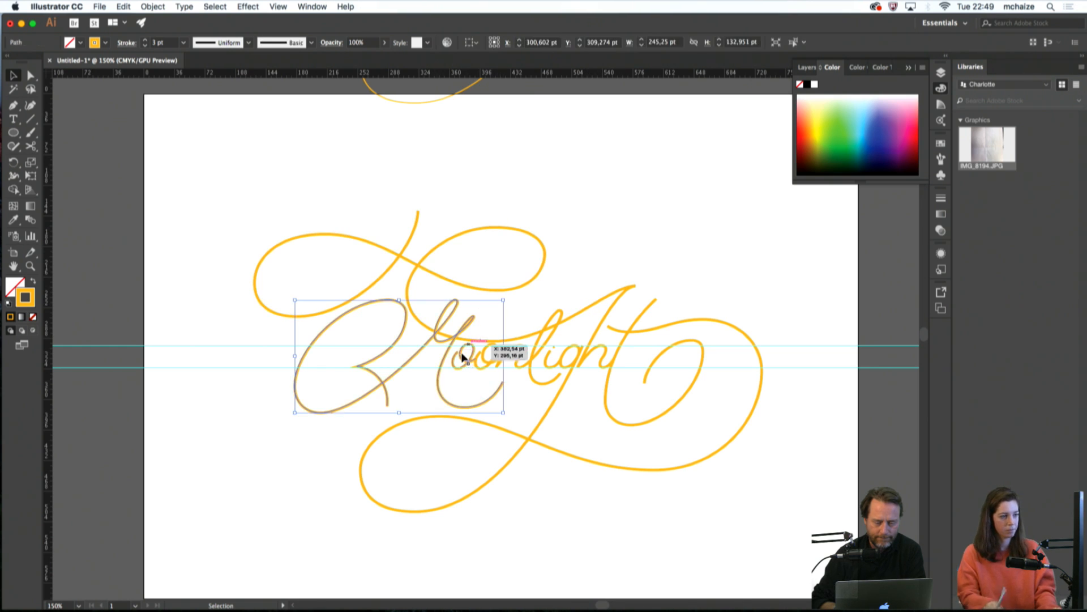
pyautogui.moveTo(463, 356); pyautogui.dragTo(463, 356)
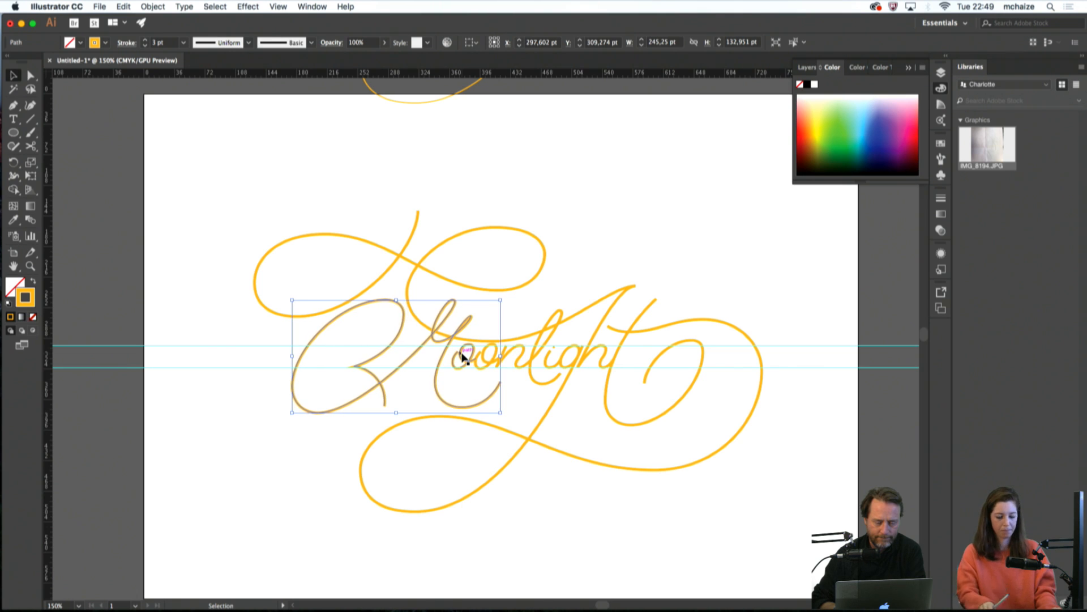
pyautogui.press('Right')
pyautogui.click(525, 397)
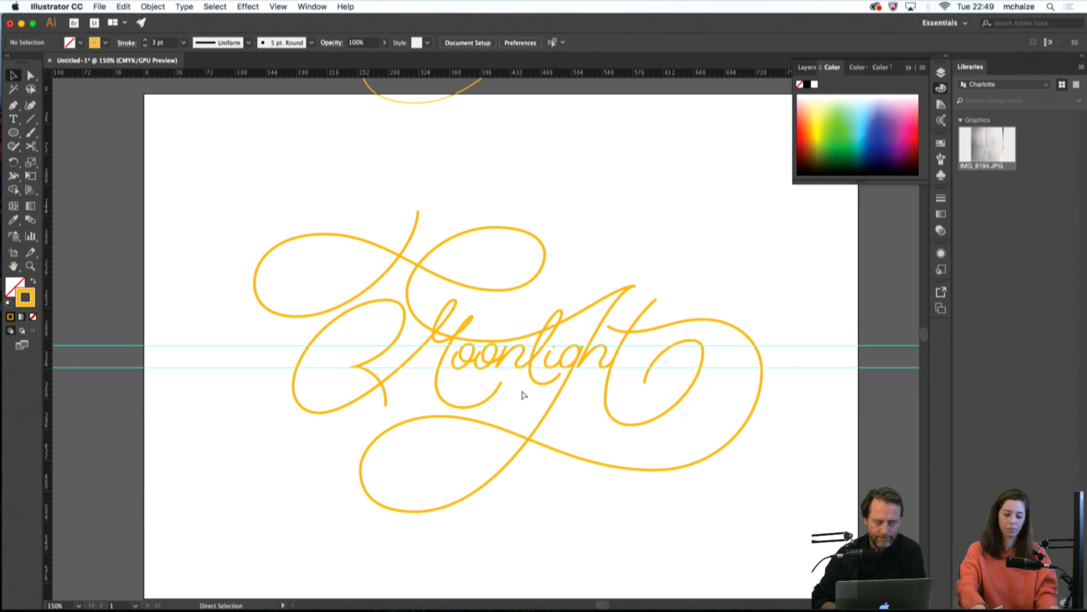
# Refine the lower-left curve of the second o by pulling its bottom handle slightly left, check its left anchor, and deselect
pyautogui.press('super+equal')
pyautogui.press('super+equal')
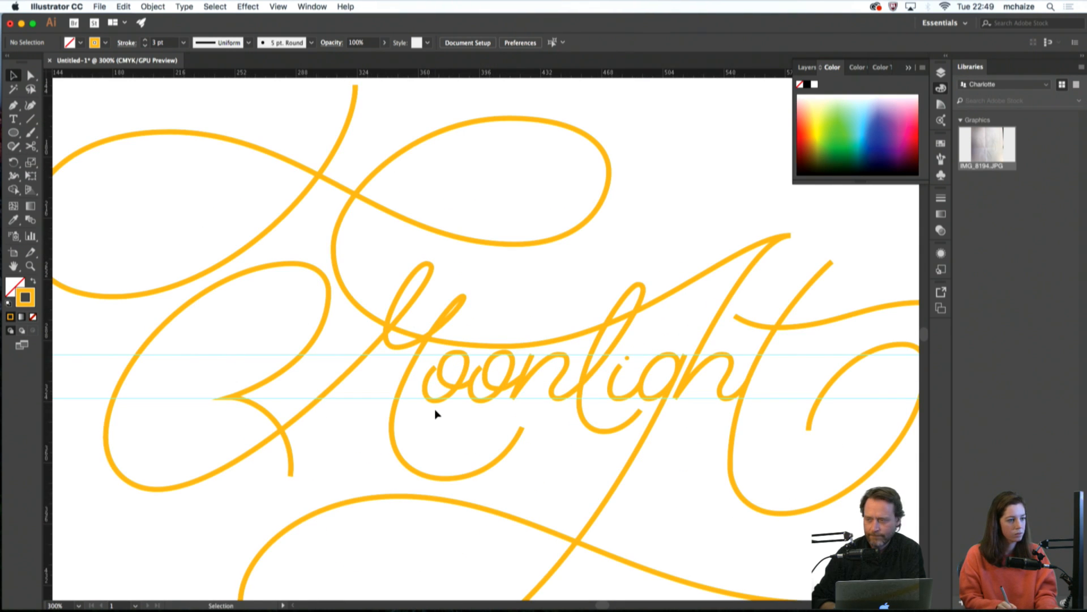
pyautogui.press('super+equal')
pyautogui.press('super+equal')
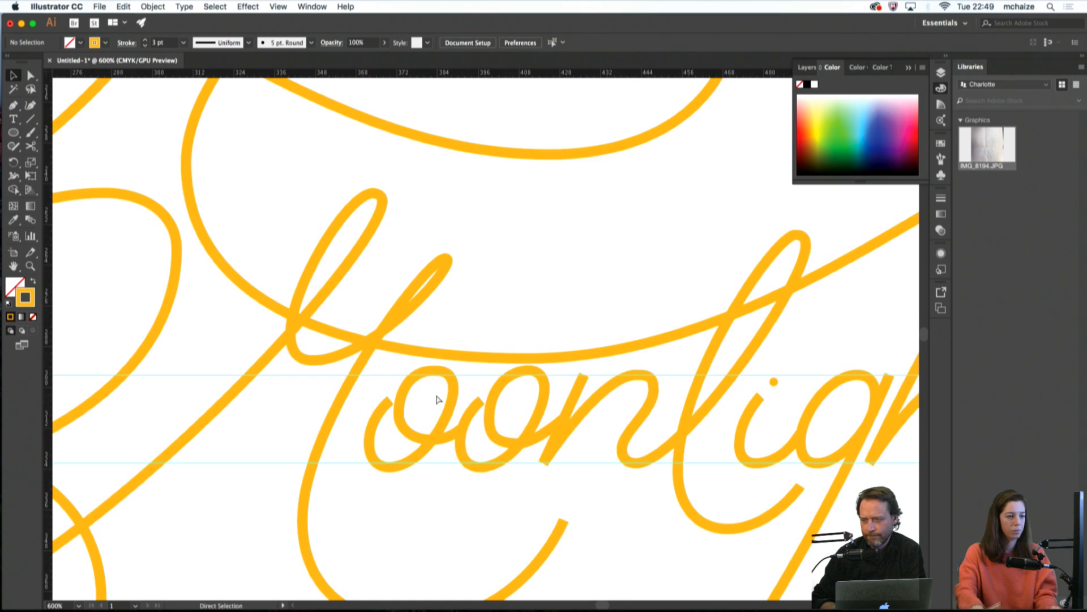
pyautogui.press('a')
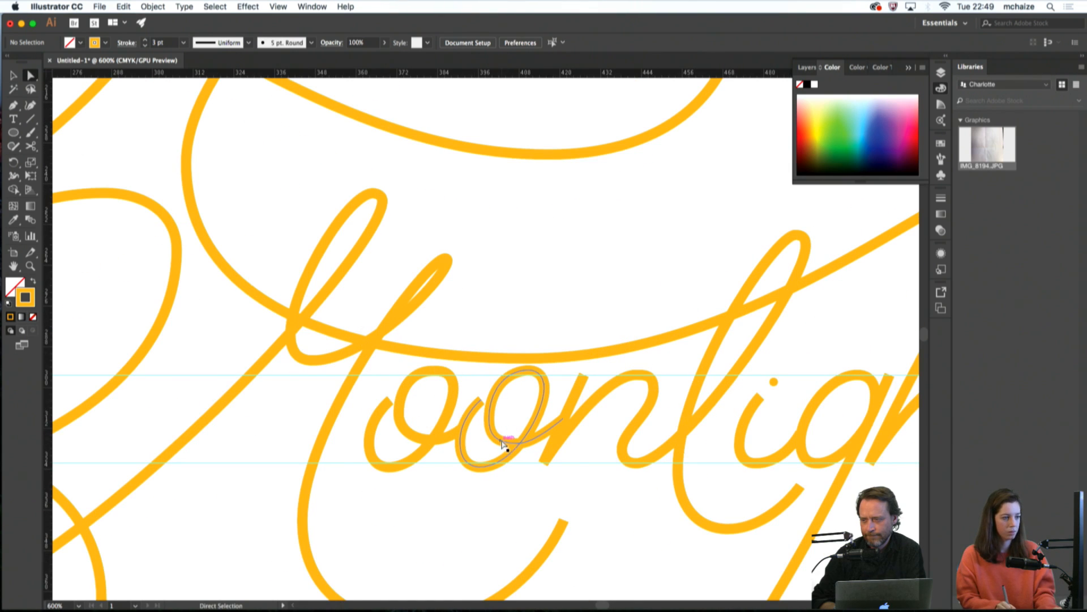
pyautogui.click(508, 444)
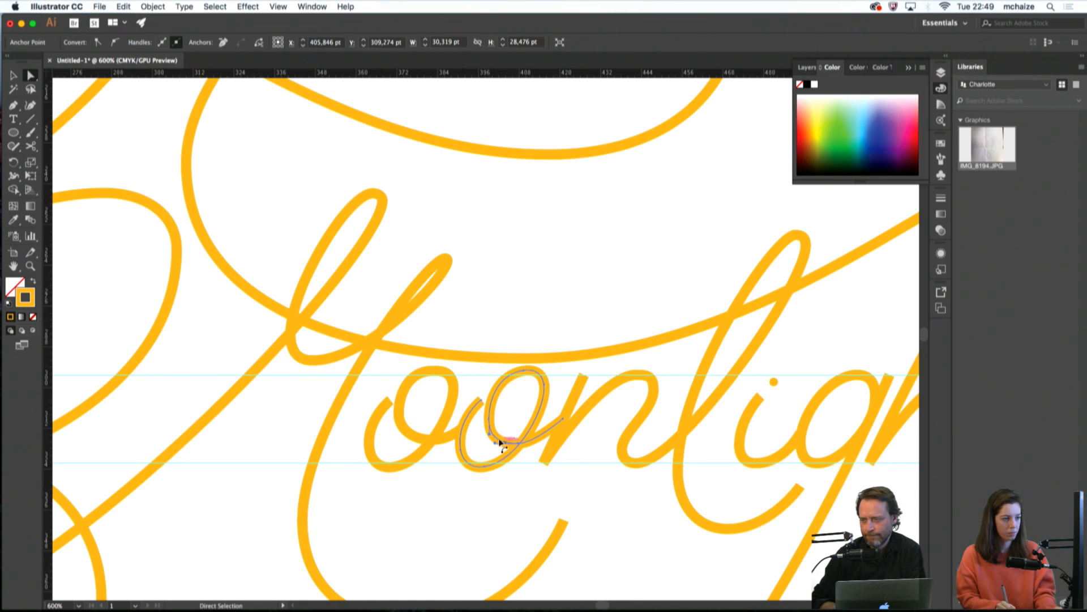
pyautogui.moveTo(502, 442); pyautogui.dragTo(499, 443)
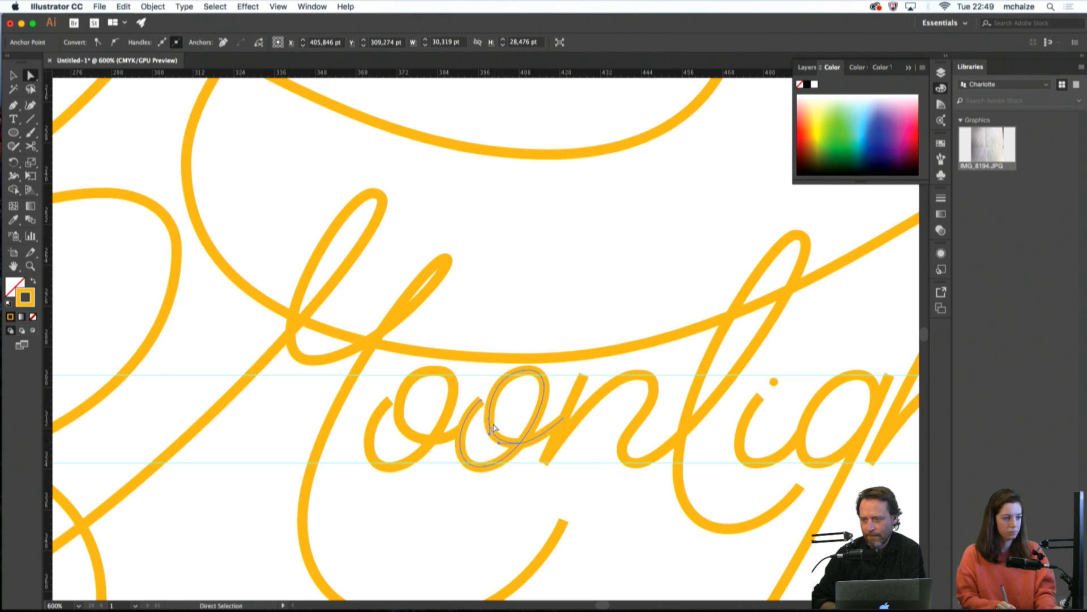
pyautogui.click(490, 422)
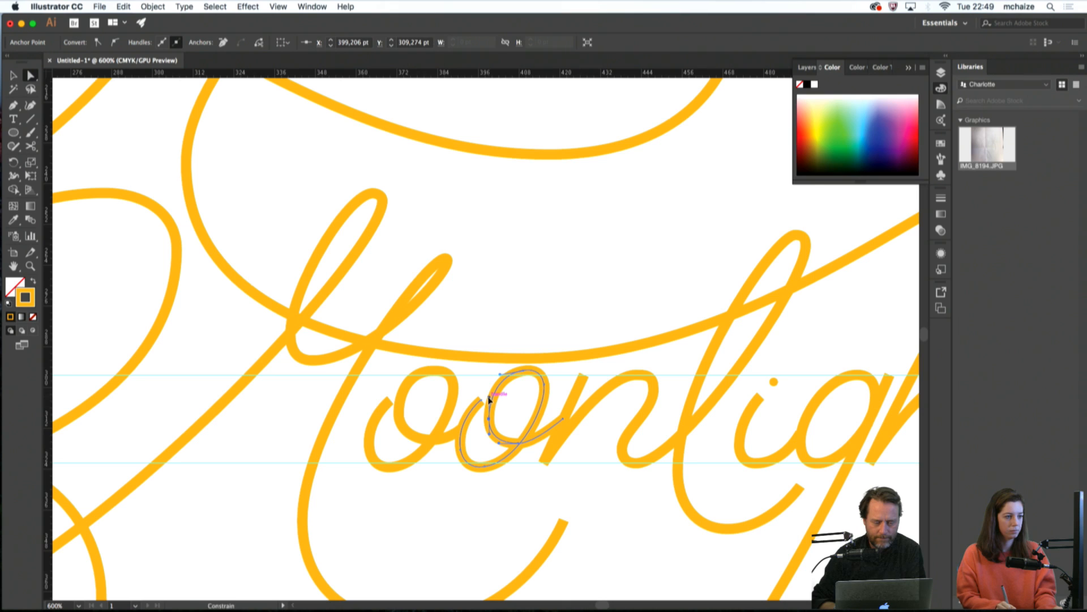
pyautogui.click(498, 488)
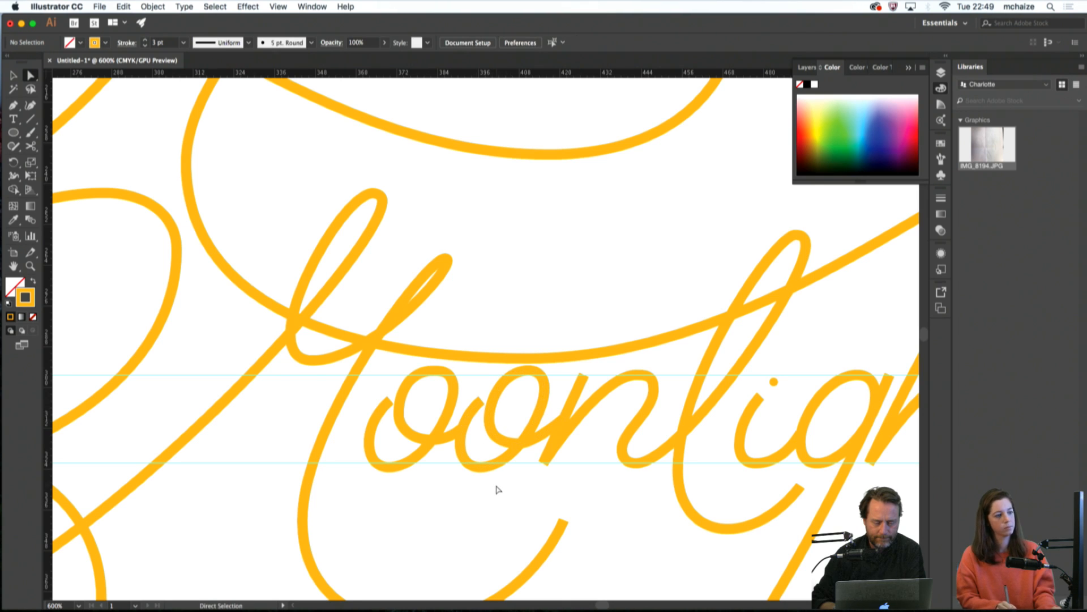
# Smooth the left side of the first o by repositioning its left anchor and adjusting the top handle, and deselect
pyautogui.click(404, 414)
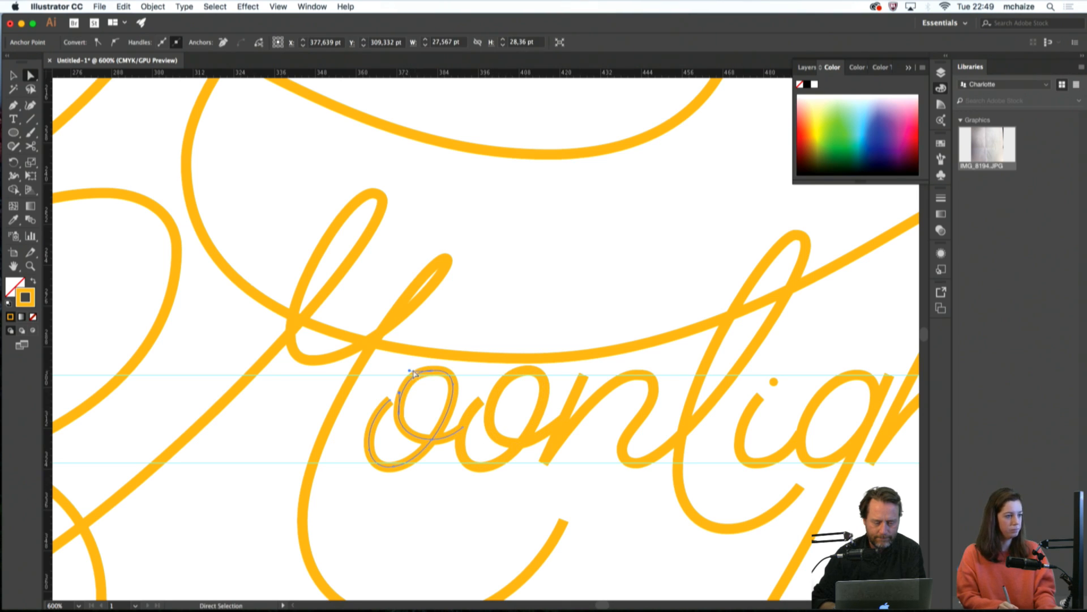
pyautogui.moveTo(411, 374); pyautogui.dragTo(405, 419)
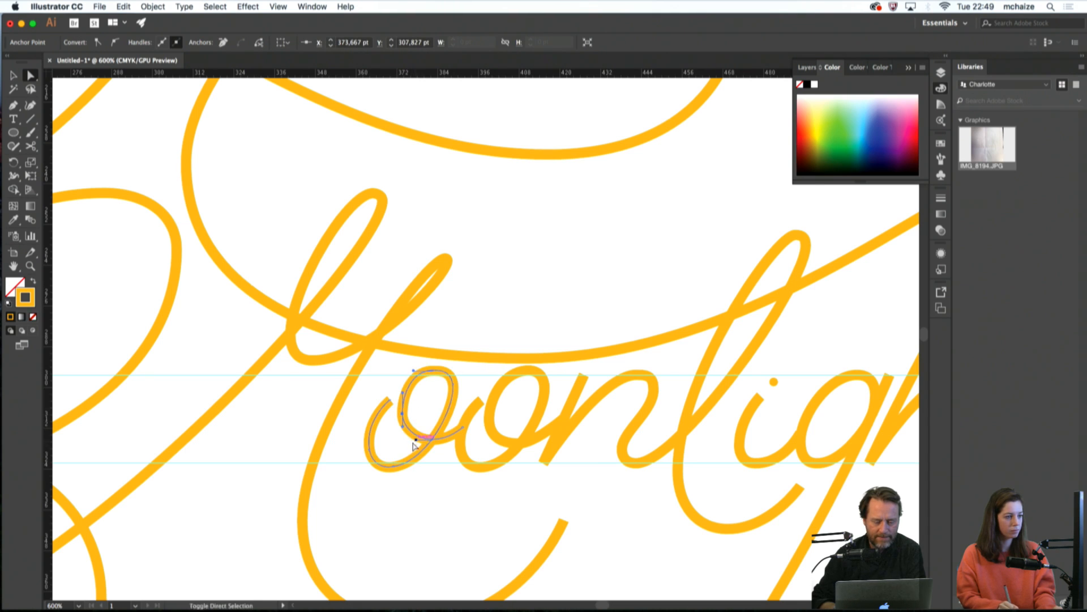
pyautogui.click(404, 451)
pyautogui.click(405, 418)
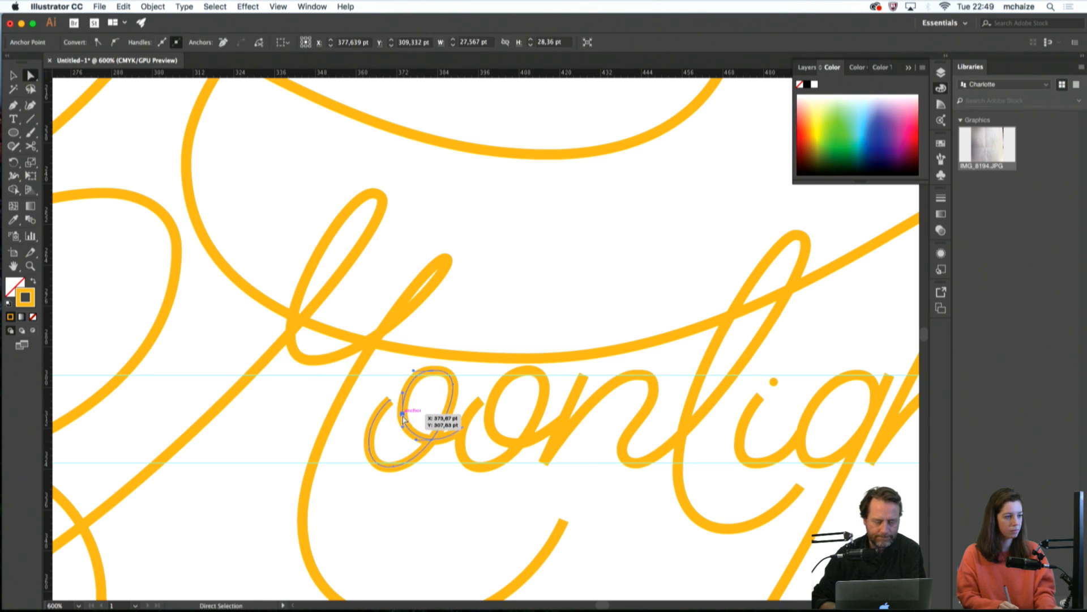
pyautogui.moveTo(403, 414); pyautogui.dragTo(403, 408)
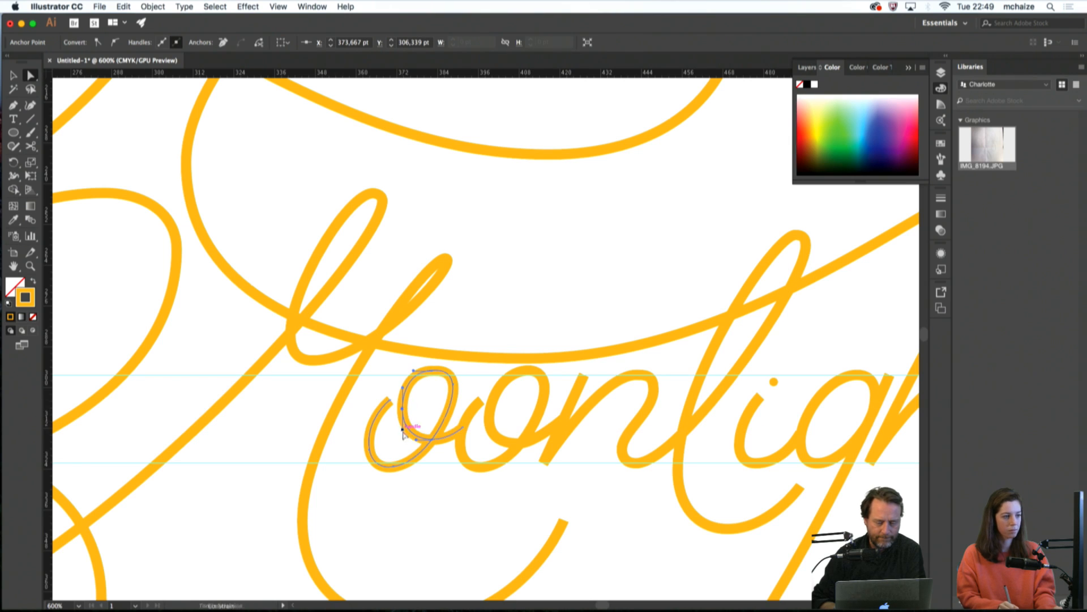
pyautogui.click(410, 409)
pyautogui.click(407, 409)
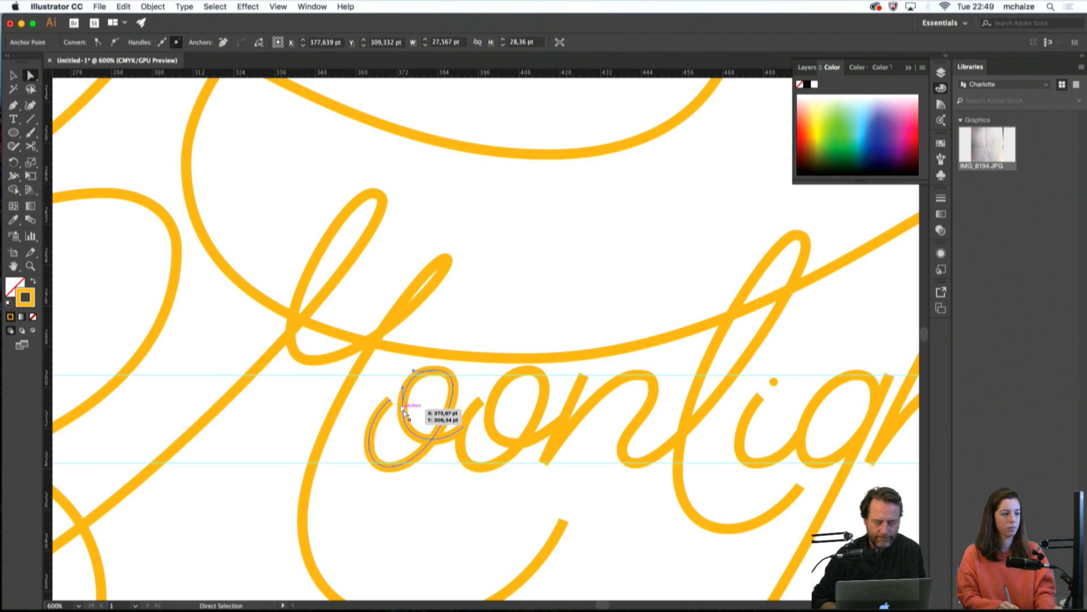
pyautogui.moveTo(413, 371); pyautogui.dragTo(417, 371)
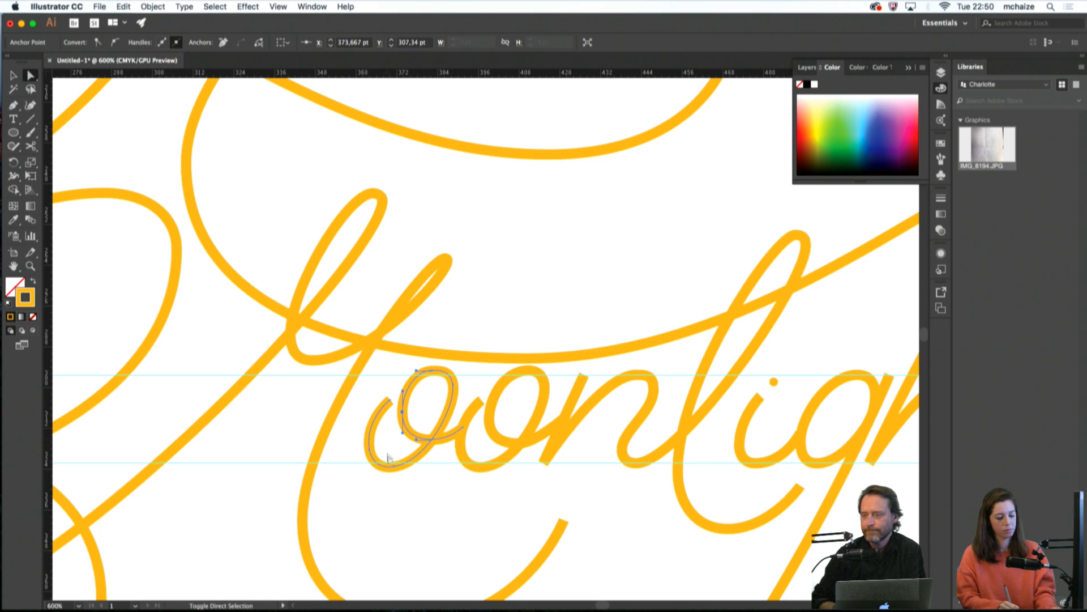
pyautogui.click(412, 509)
# Fine-tune the position of the i's dot above its stem and deselect it
pyautogui.press('super+minus')
pyautogui.press('super+minus')
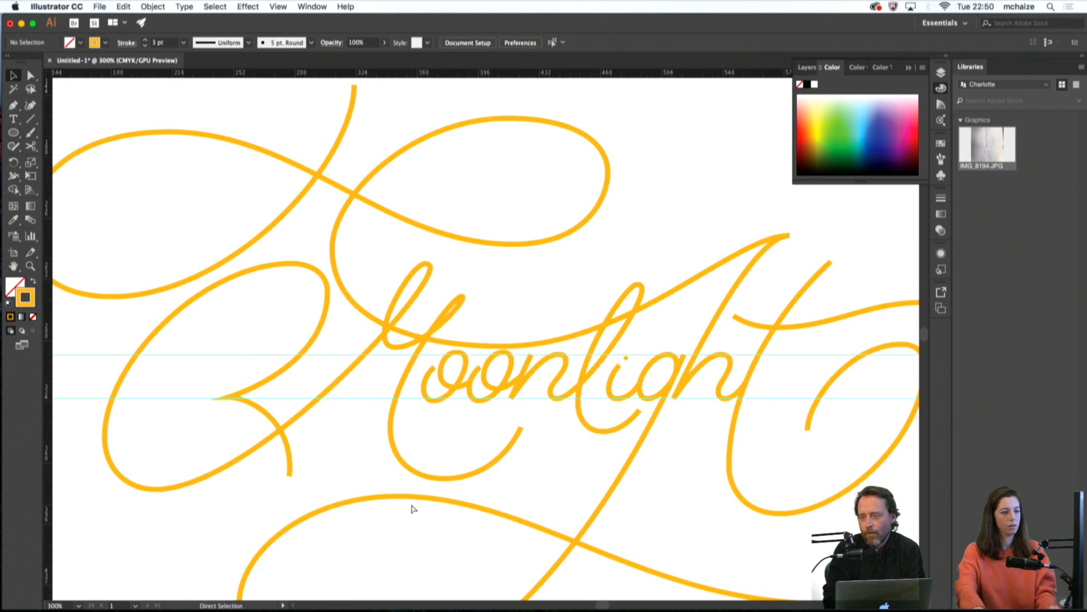
pyautogui.press('super+minus')
pyautogui.press('super+minus')
pyautogui.press('super+equal')
pyautogui.press('super+equal')
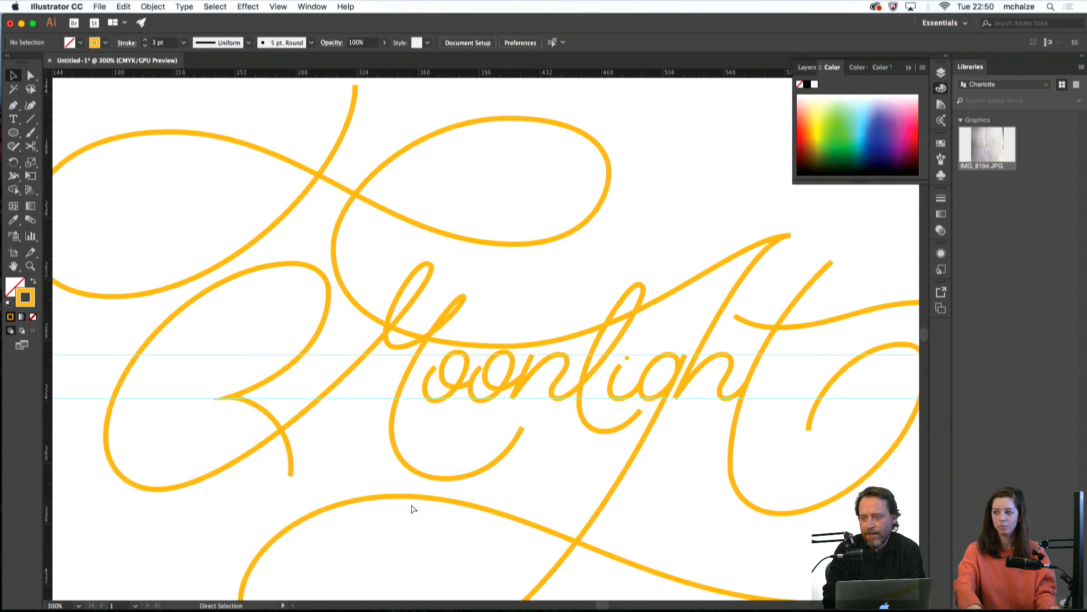
pyautogui.press('super+equal')
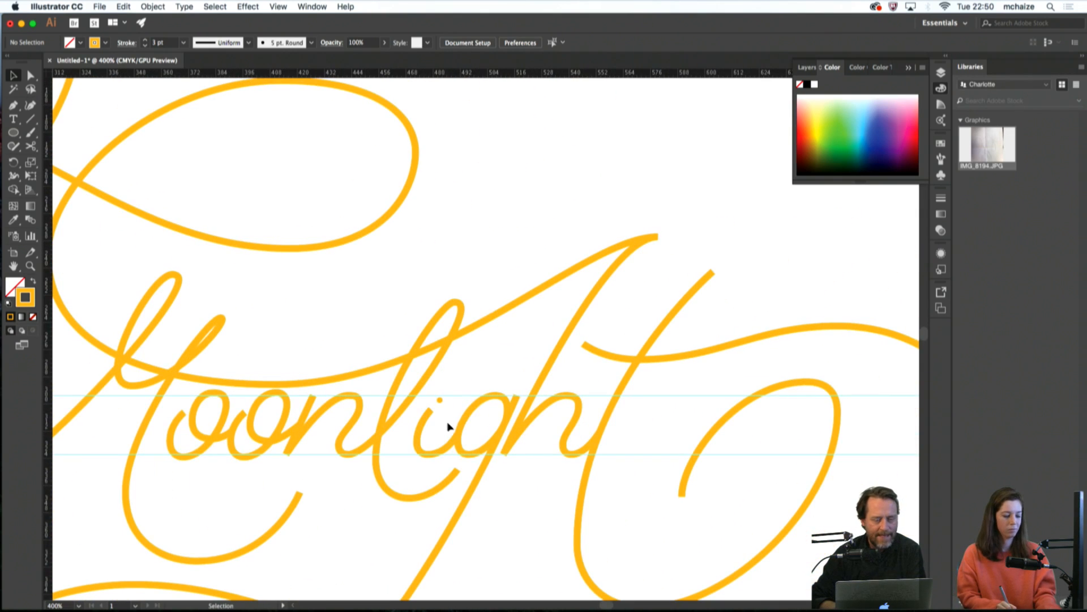
pyautogui.click(440, 402)
pyautogui.moveTo(443, 398); pyautogui.dragTo(448, 395)
pyautogui.click(454, 408)
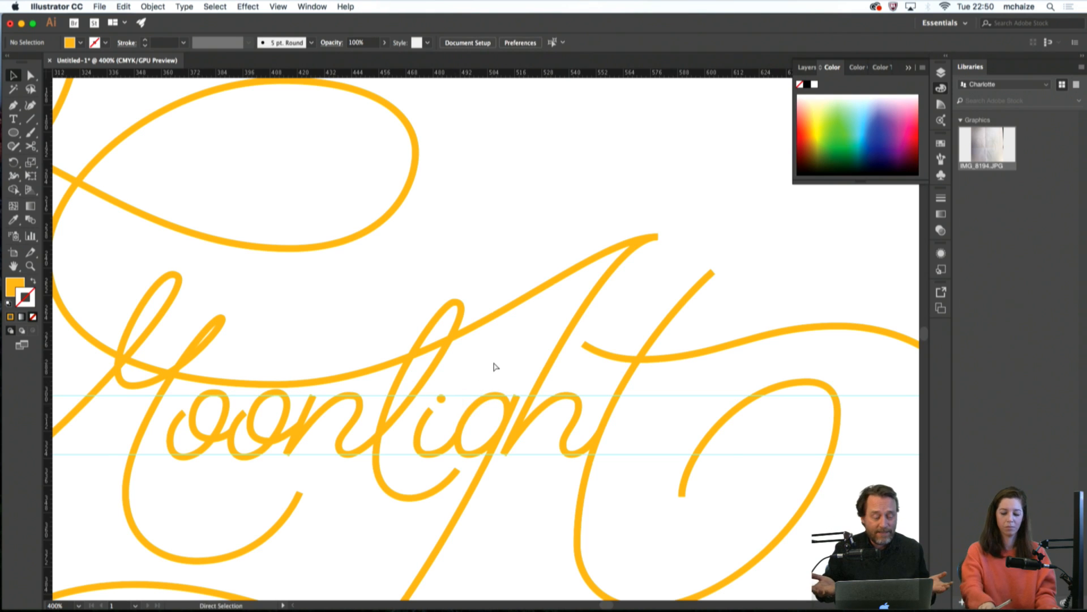
# Select the whole lettering on the artboard, show the full set of stroke options, and deselect
pyautogui.press('super+minus')
pyautogui.press('super+minus')
pyautogui.press('super+minus')
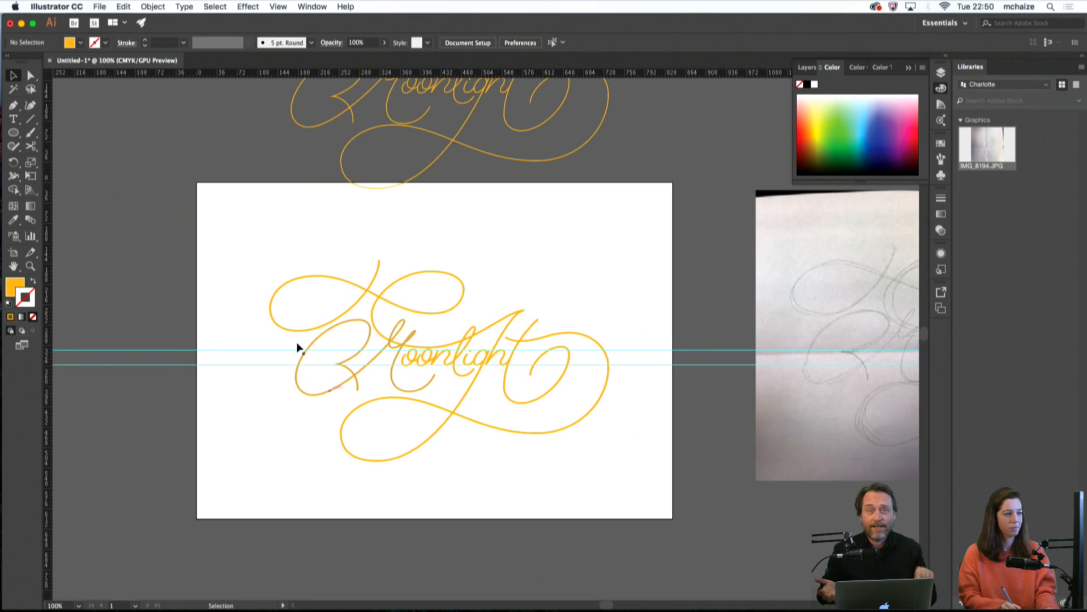
pyautogui.moveTo(453, 329); pyautogui.dragTo(593, 436)
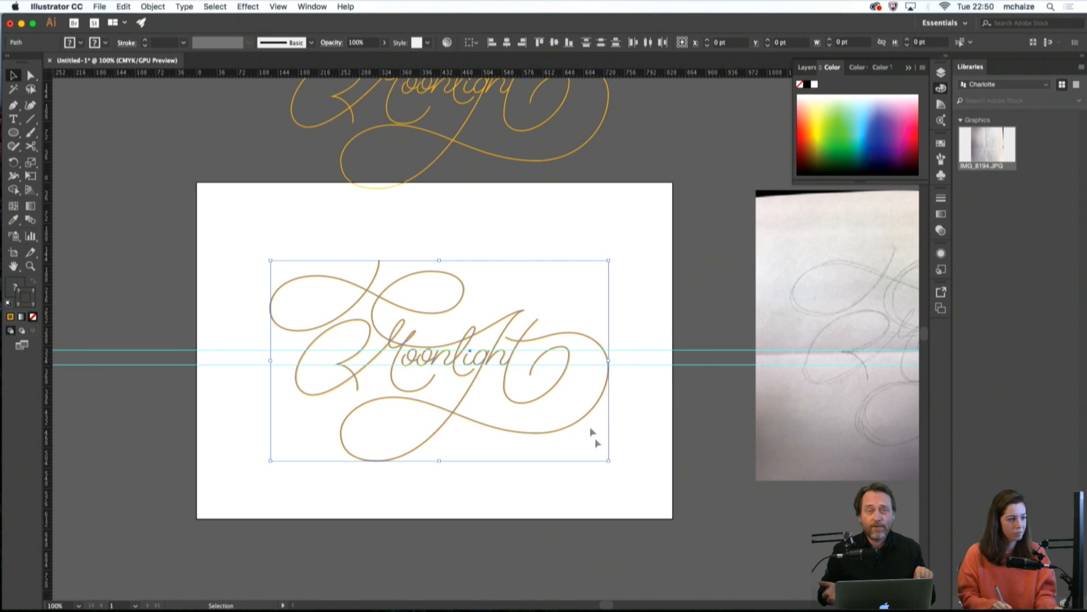
pyautogui.click(940, 198)
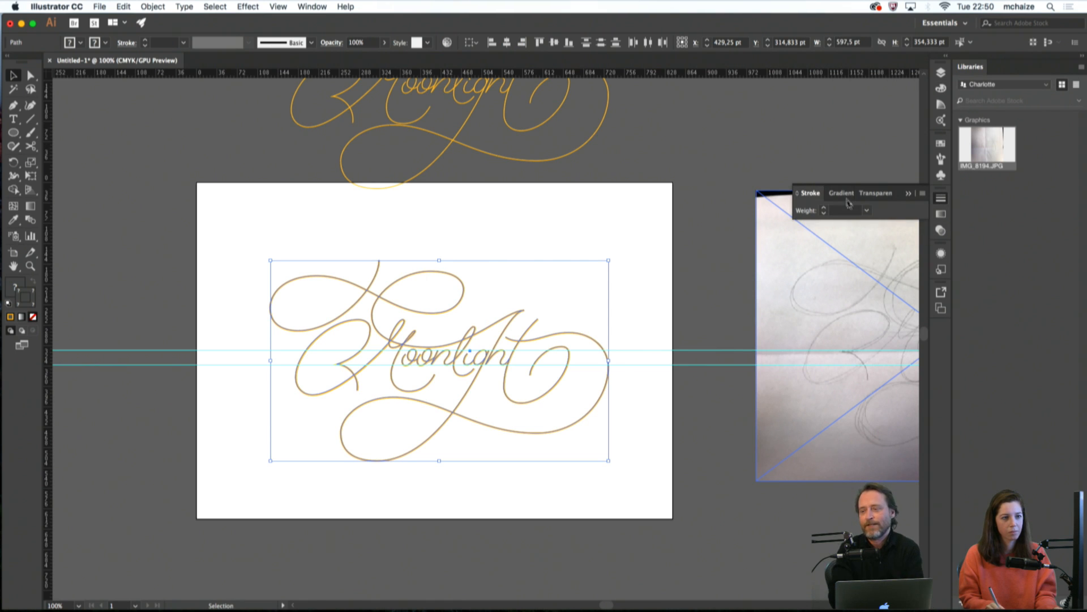
pyautogui.click(921, 193)
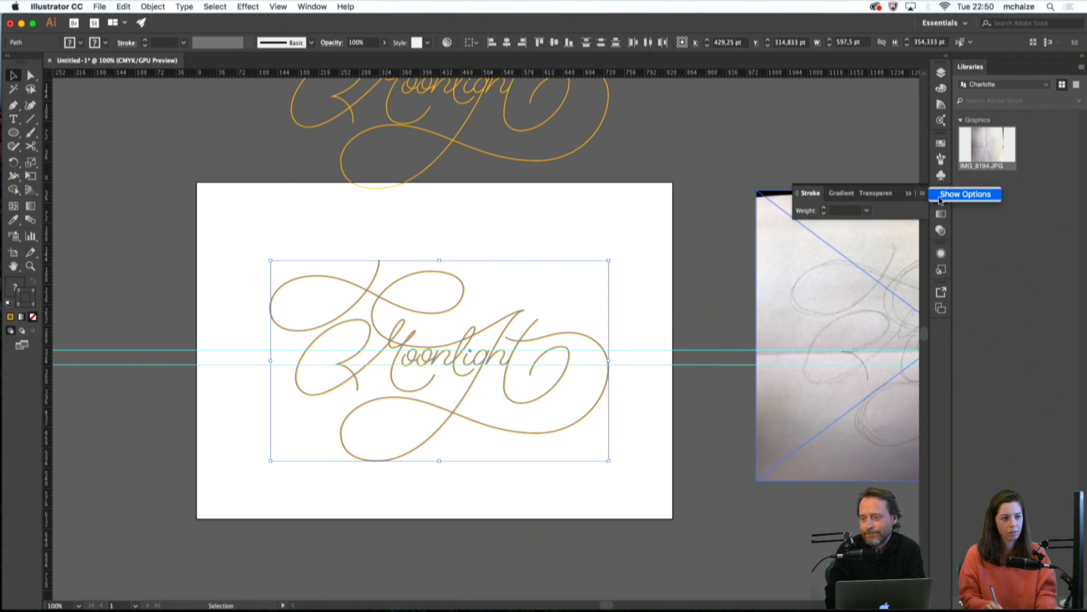
pyautogui.click(966, 194)
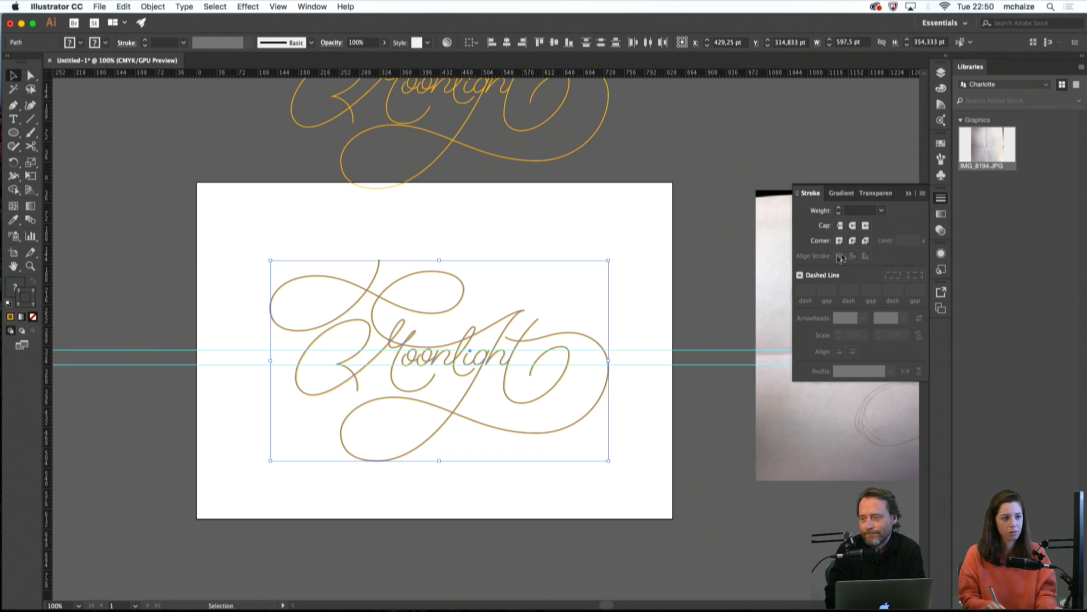
pyautogui.click(693, 282)
# Try enlarging the upper swash path outward from its upper-left corner to a width of about 467 pt
pyautogui.moveTo(588, 366); pyautogui.dragTo(645, 351)
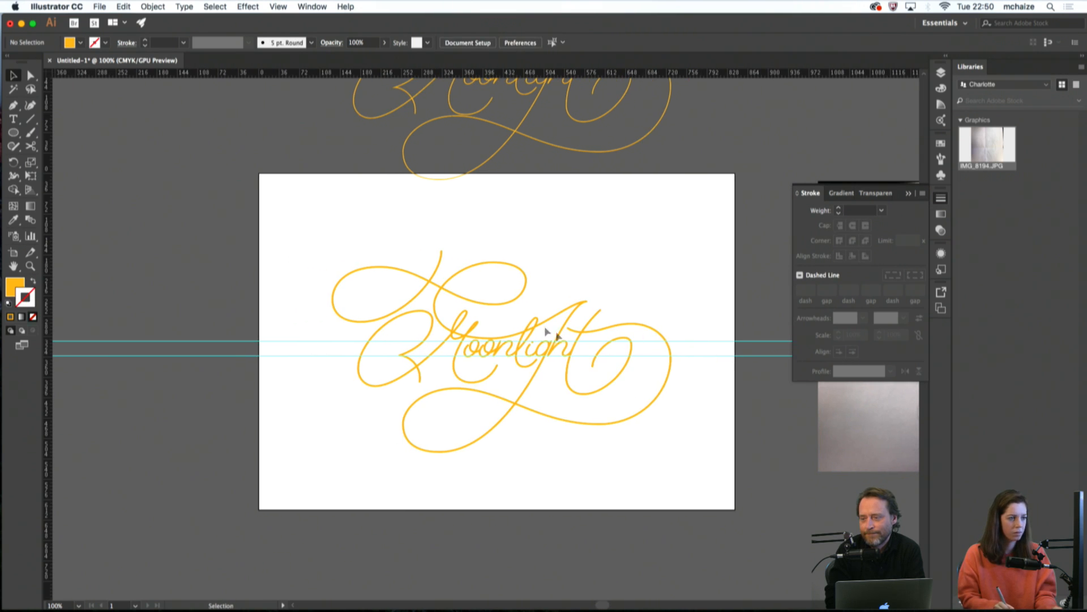
pyautogui.click(514, 337)
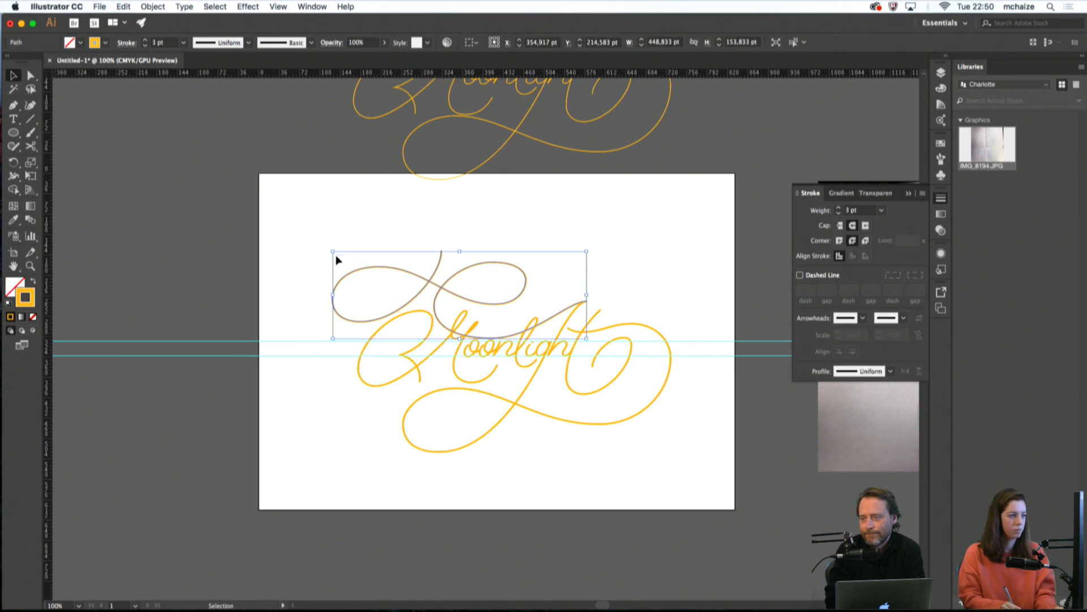
pyautogui.moveTo(333, 252); pyautogui.dragTo(322, 248)
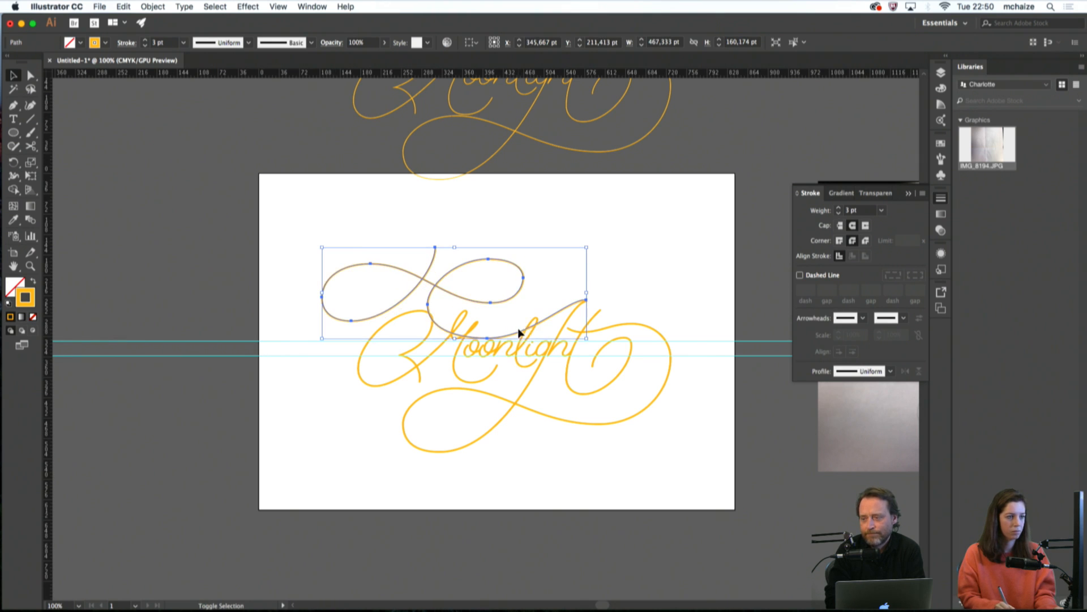
pyautogui.click(634, 263)
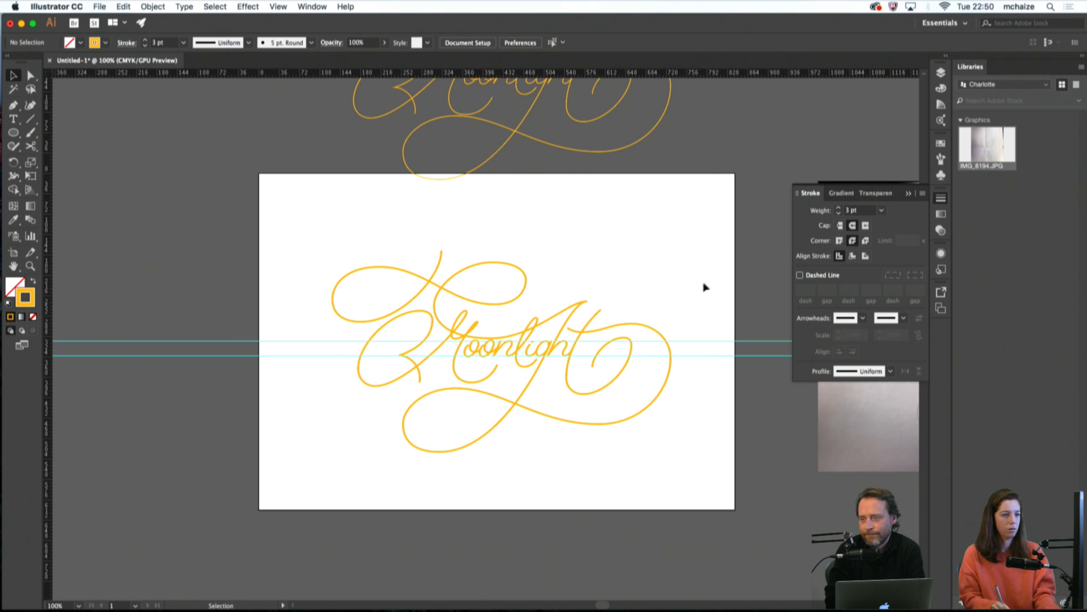
# Place a backup copy of the whole lettering on the empty canvas to the left of the artboard and deselect it
pyautogui.click(400, 429)
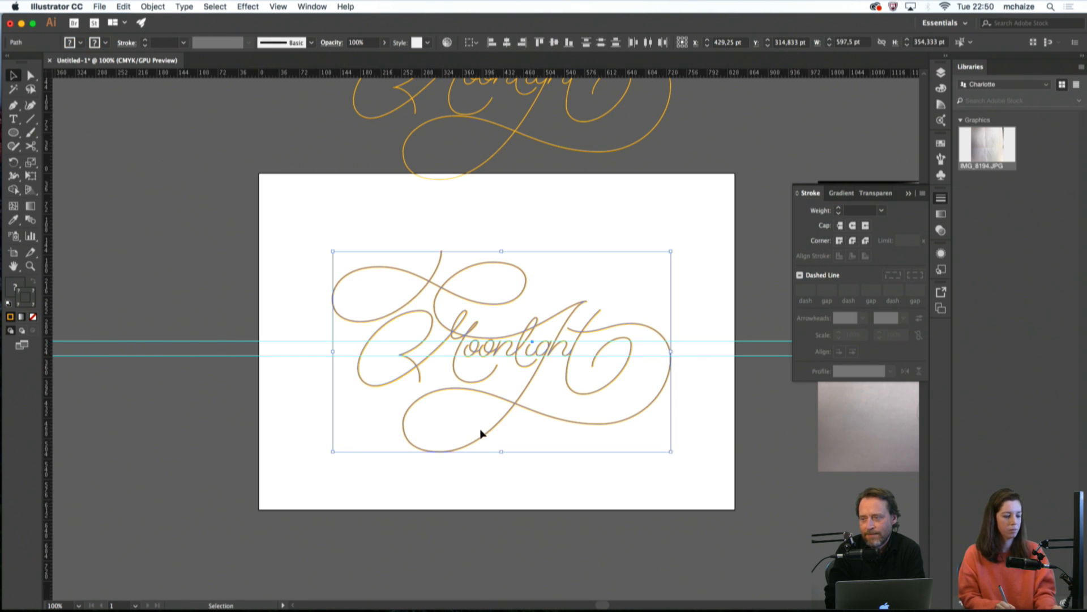
pyautogui.press('a')
pyautogui.moveTo(422, 310); pyautogui.dragTo(707, 466)
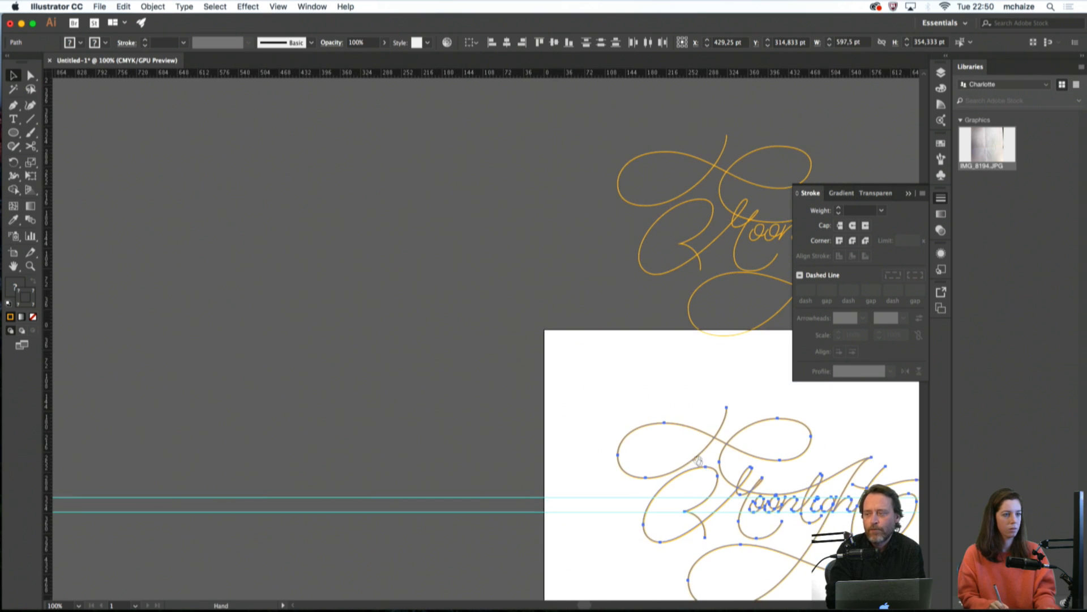
pyautogui.press('super+v')
pyautogui.moveTo(617, 416); pyautogui.dragTo(509, 335)
pyautogui.click(466, 388)
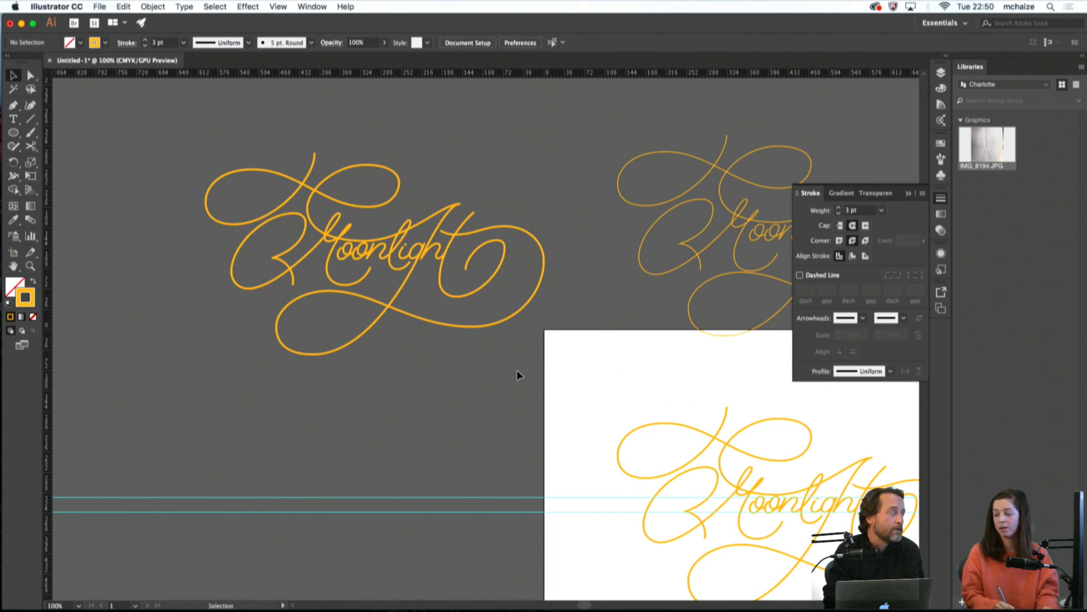
# Shift the h, the t and the upper swash together about 4 pt to the right, leaving out the lower swash
pyautogui.moveTo(539, 425); pyautogui.dragTo(271, 301)
pyautogui.press('super+equal')
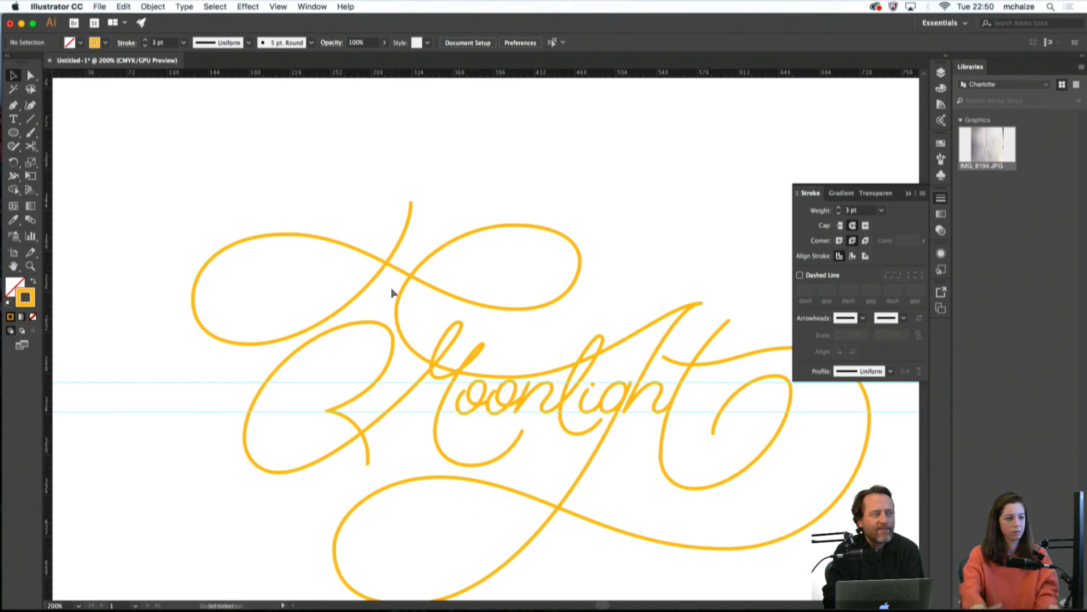
pyautogui.moveTo(537, 421); pyautogui.dragTo(415, 339)
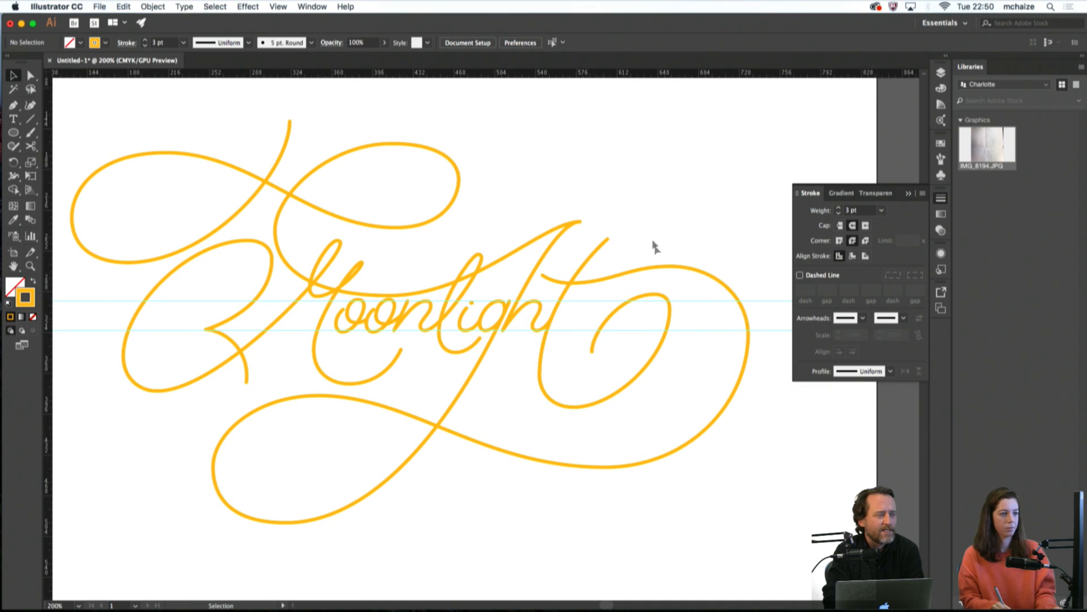
pyautogui.moveTo(545, 326); pyautogui.dragTo(545, 331)
pyautogui.press('super+z')
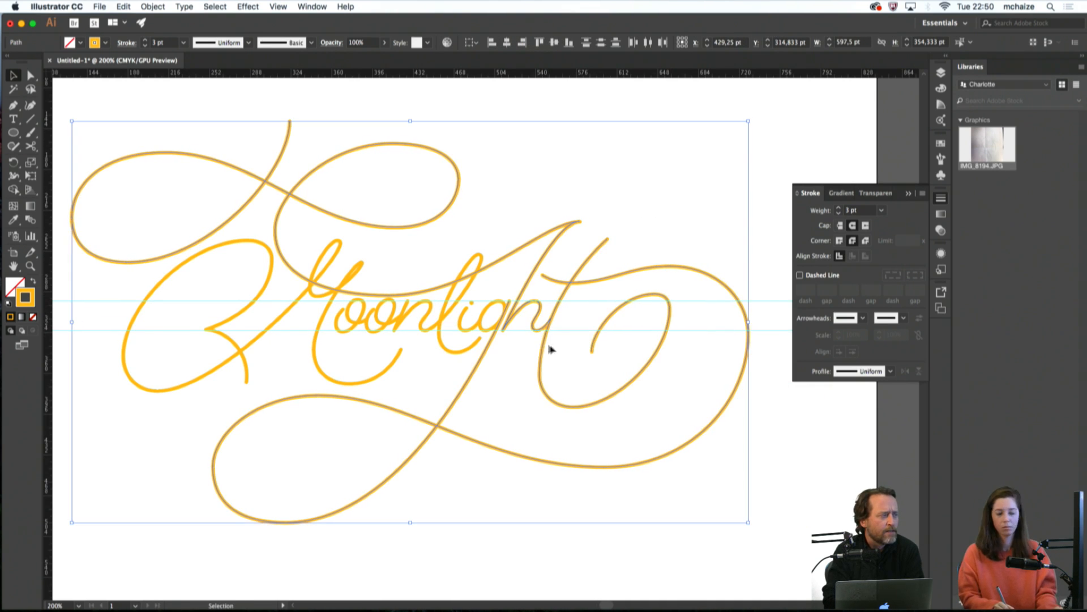
pyautogui.keyDown('shift'); pyautogui.click(481, 361); pyautogui.keyUp('shift')
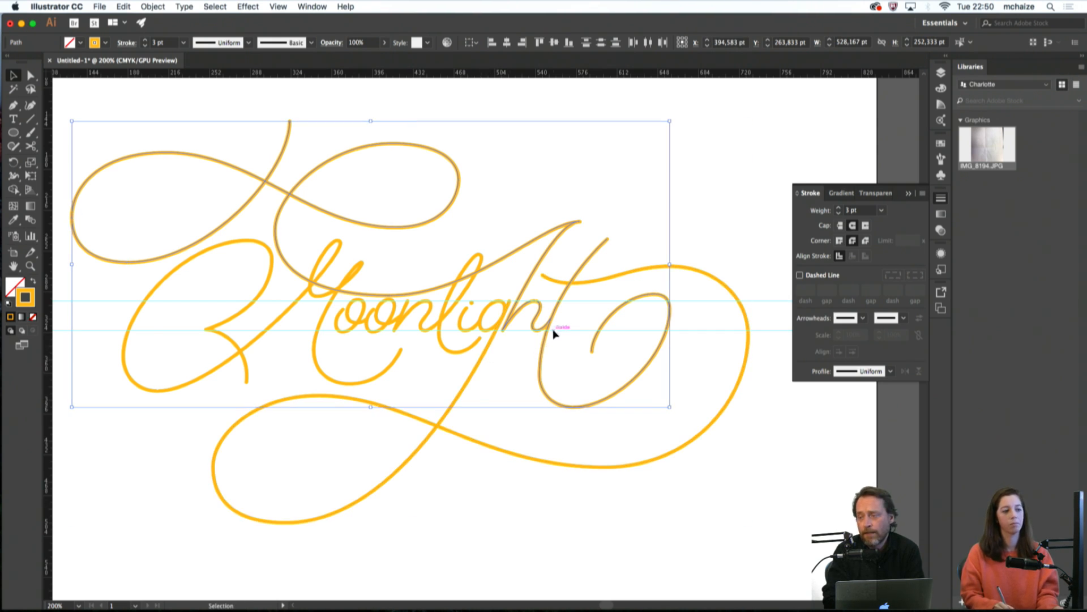
pyautogui.moveTo(548, 334)
pyautogui.mouseDown()
pyautogui.moveTo(558, 339)
pyautogui.moveTo(547, 346)
pyautogui.mouseUp()
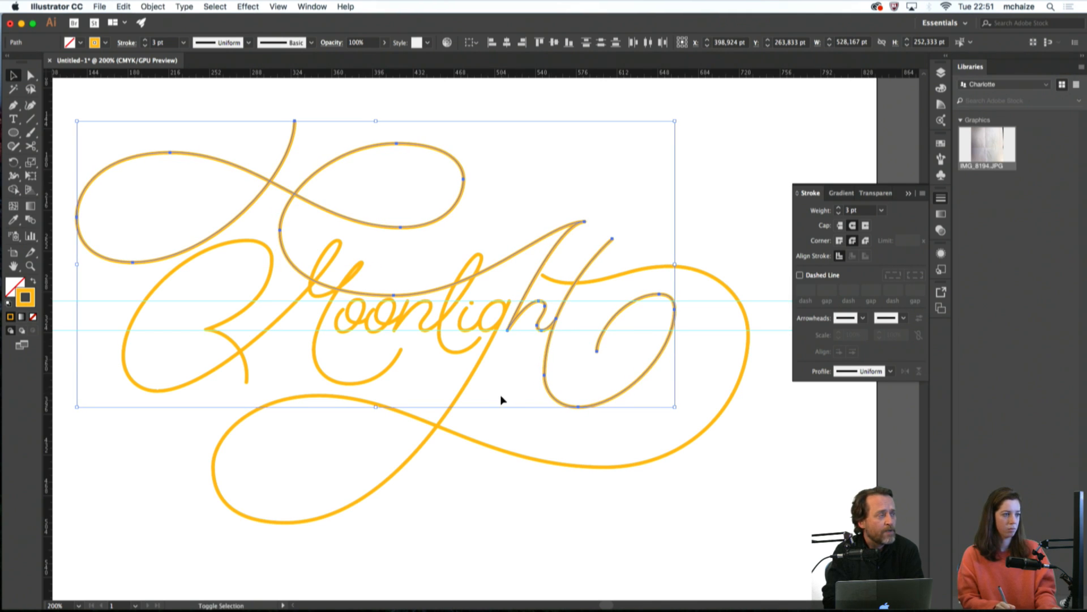
pyautogui.click(387, 356)
# Move the t crossbar's starting anchor slightly right toward the stem, shorten the curve handle beyond the stem, and deselect
pyautogui.press('q')
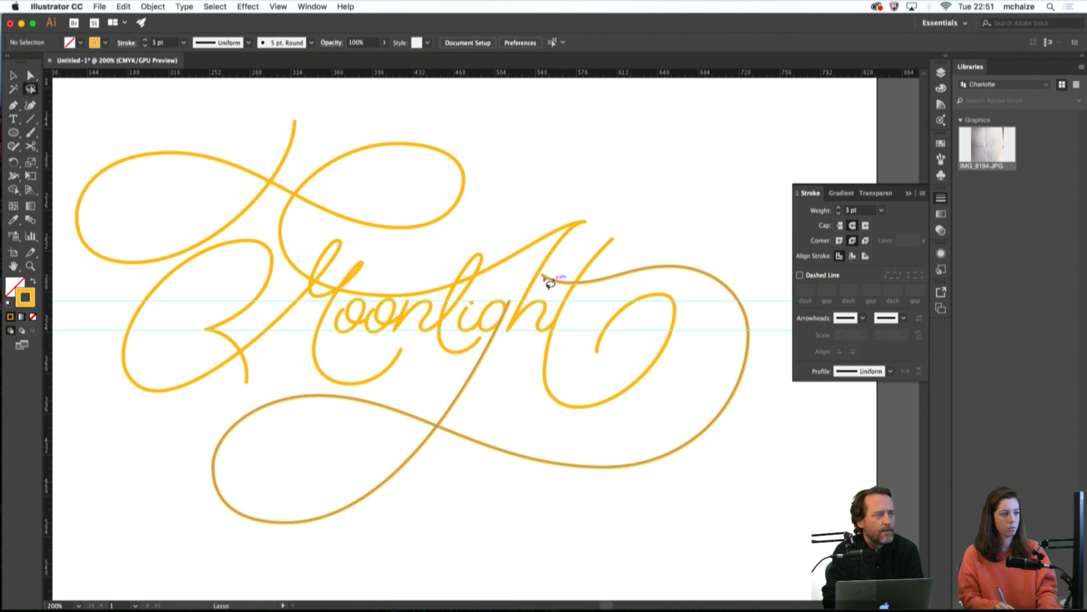
pyautogui.press('a')
pyautogui.click(552, 277)
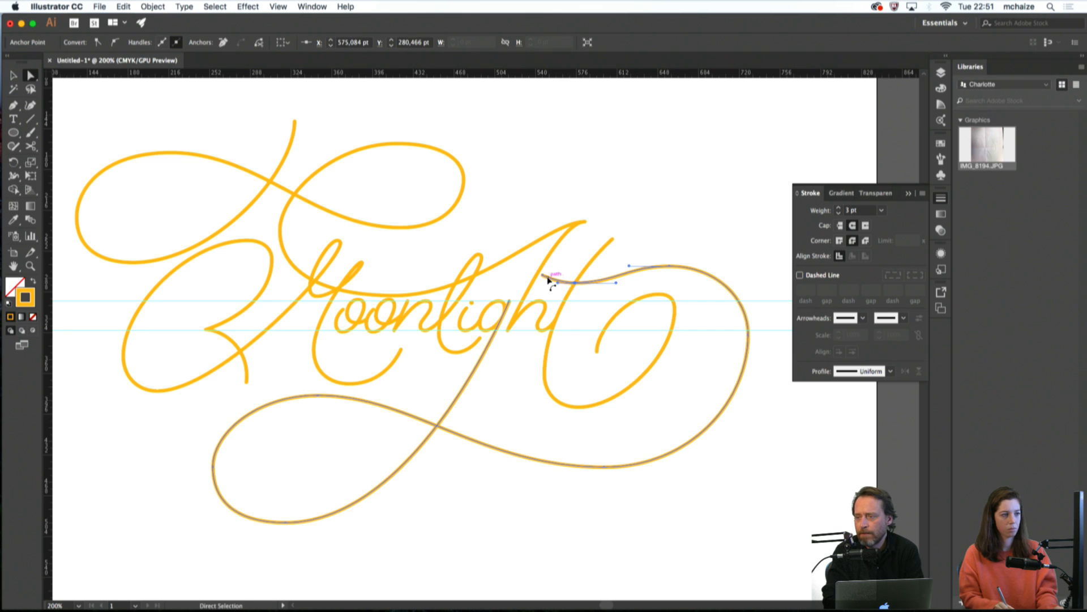
pyautogui.moveTo(542, 275); pyautogui.dragTo(552, 276)
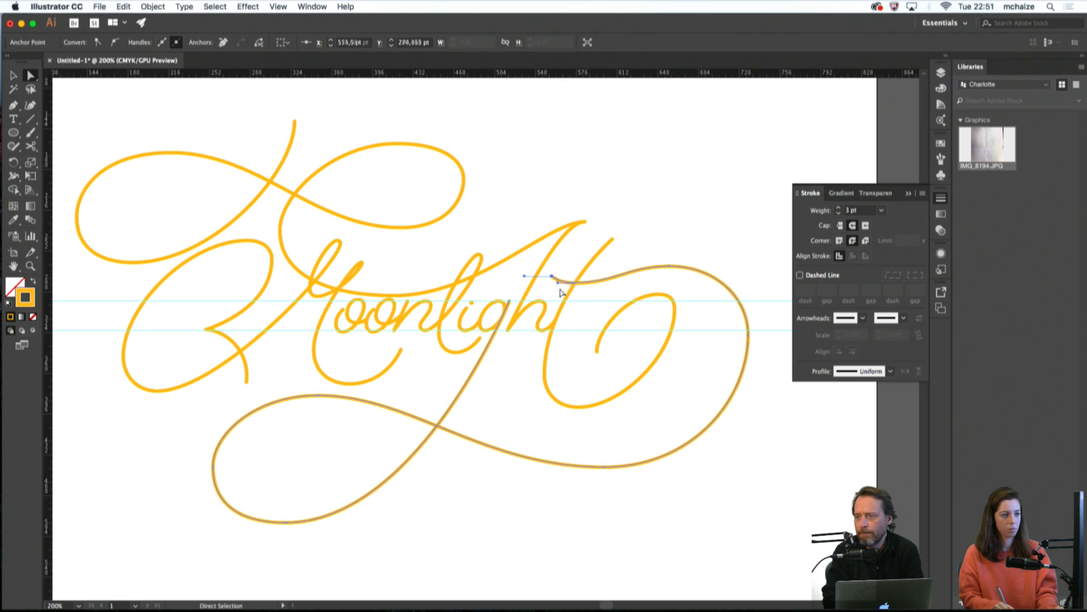
pyautogui.click(596, 298)
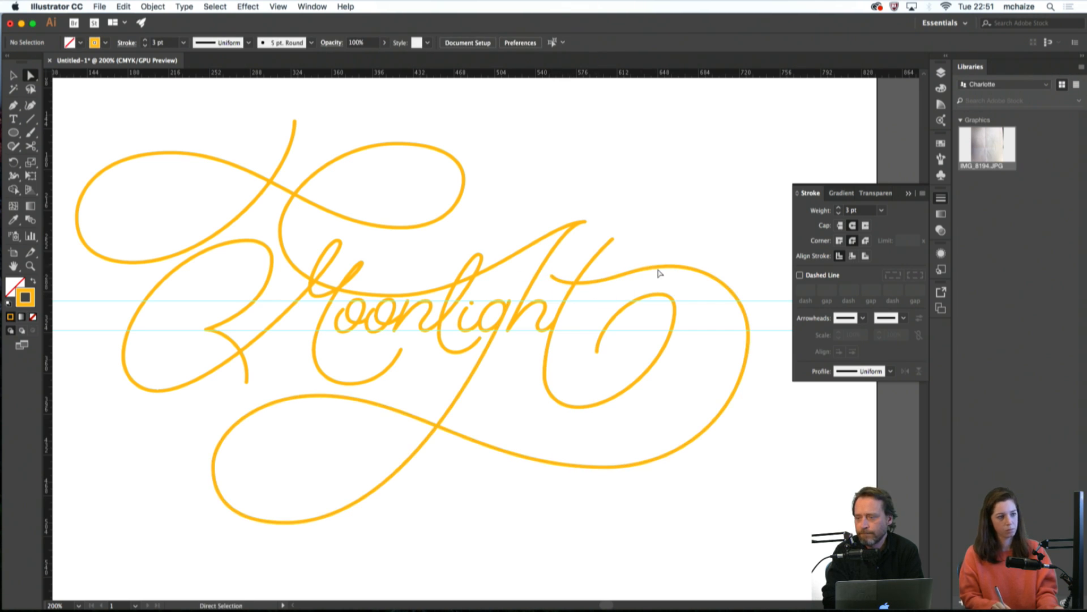
pyautogui.click(640, 274)
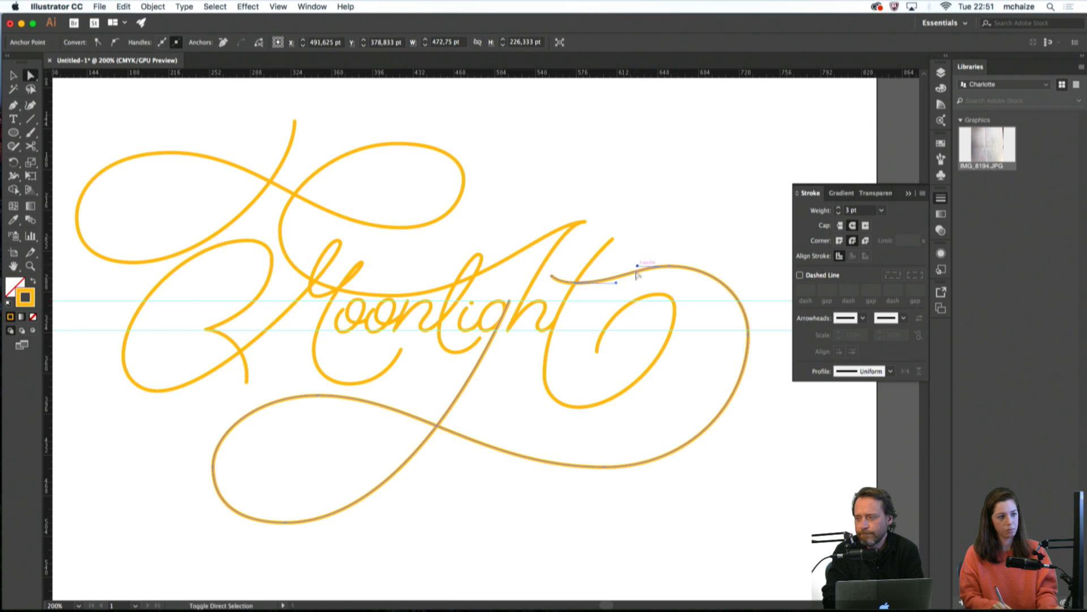
pyautogui.click(644, 285)
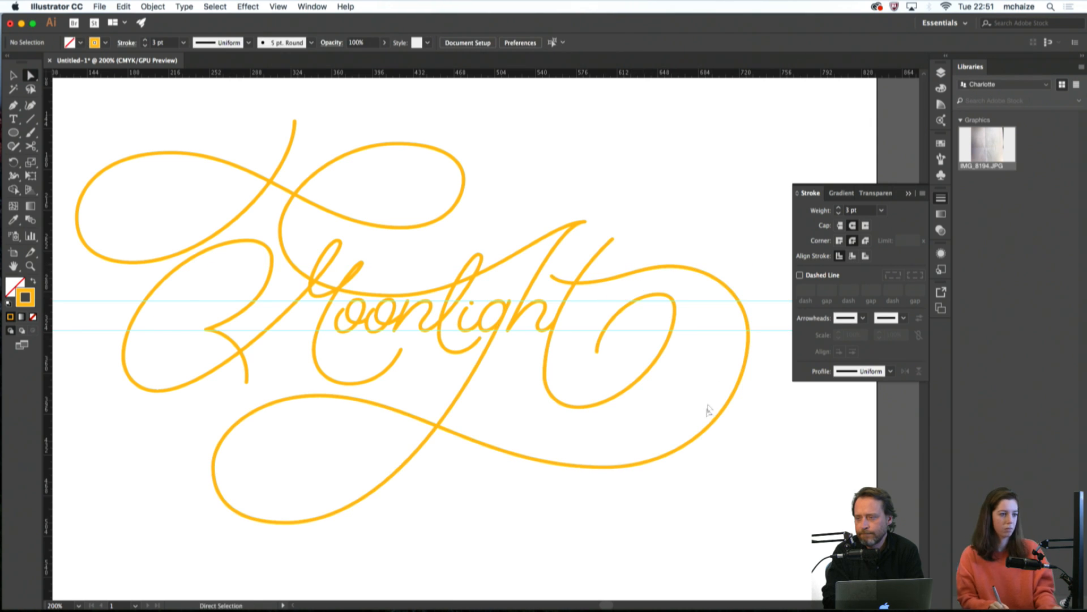
# Convert all strokes of the artboard lettering into filled outlines with Outline Stroke and deselect
pyautogui.press('v')
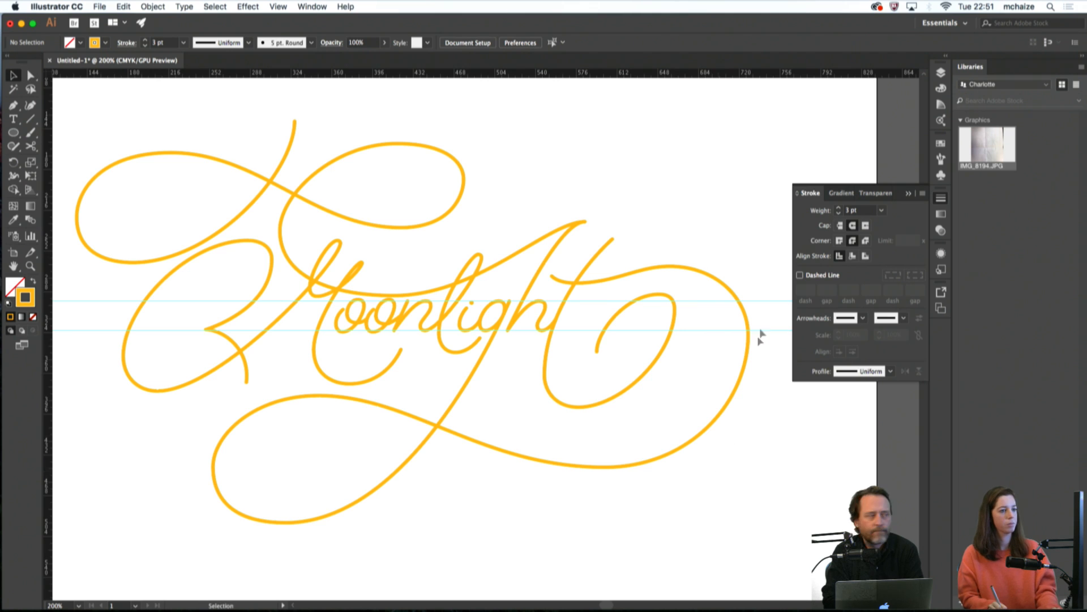
pyautogui.press('super+a')
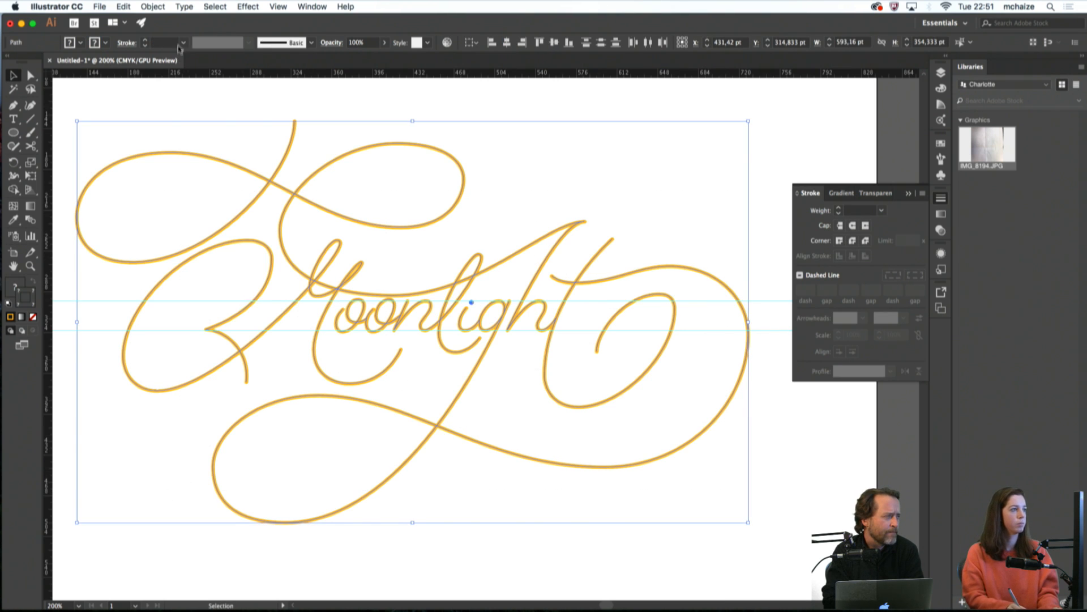
pyautogui.click(153, 7)
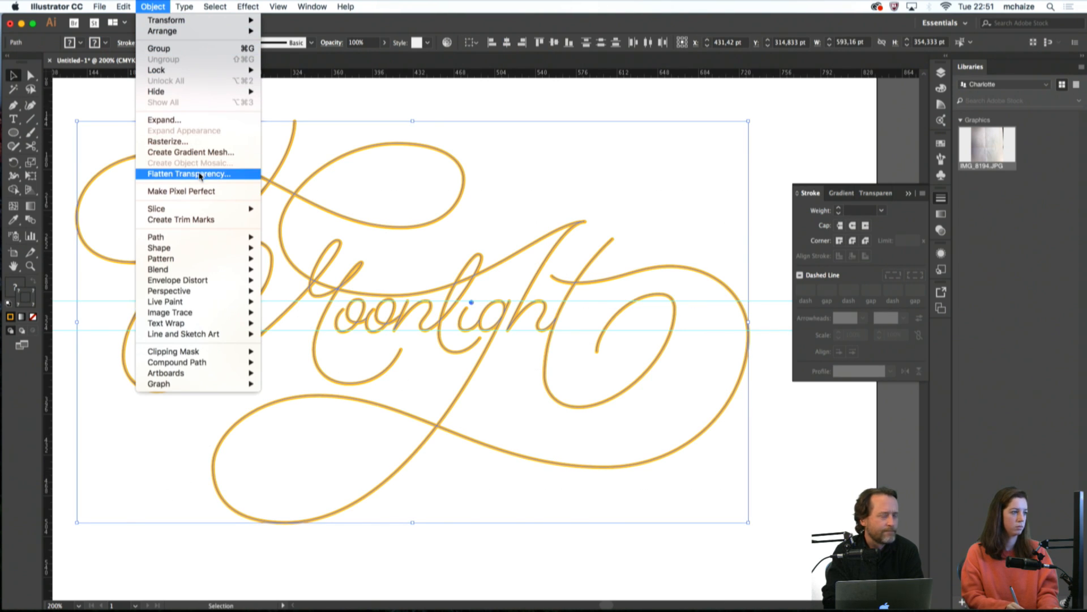
pyautogui.moveTo(170, 237)
pyautogui.click(290, 265)
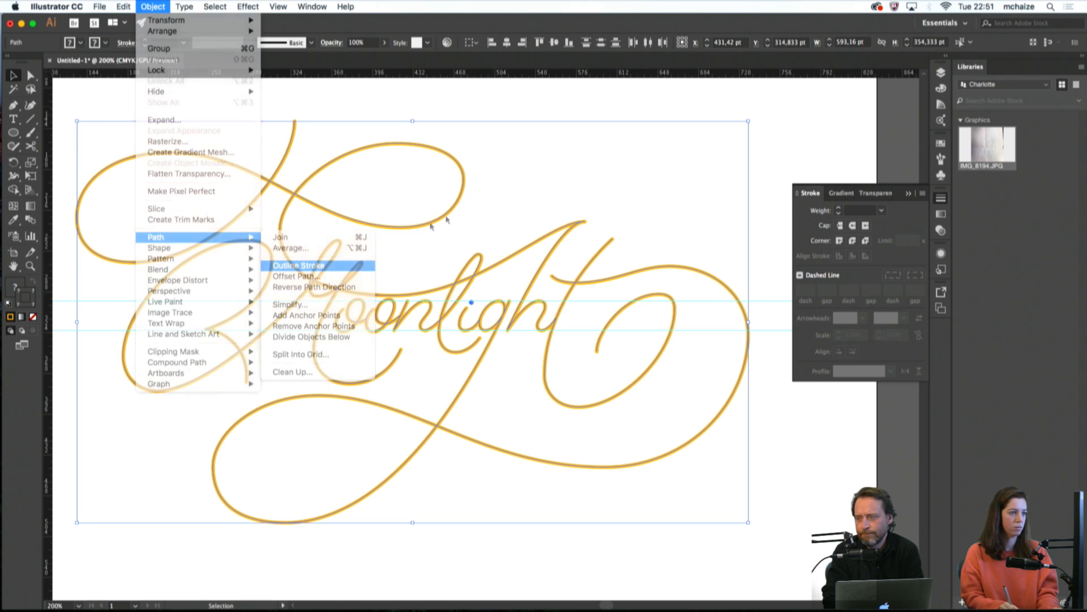
pyautogui.click(502, 174)
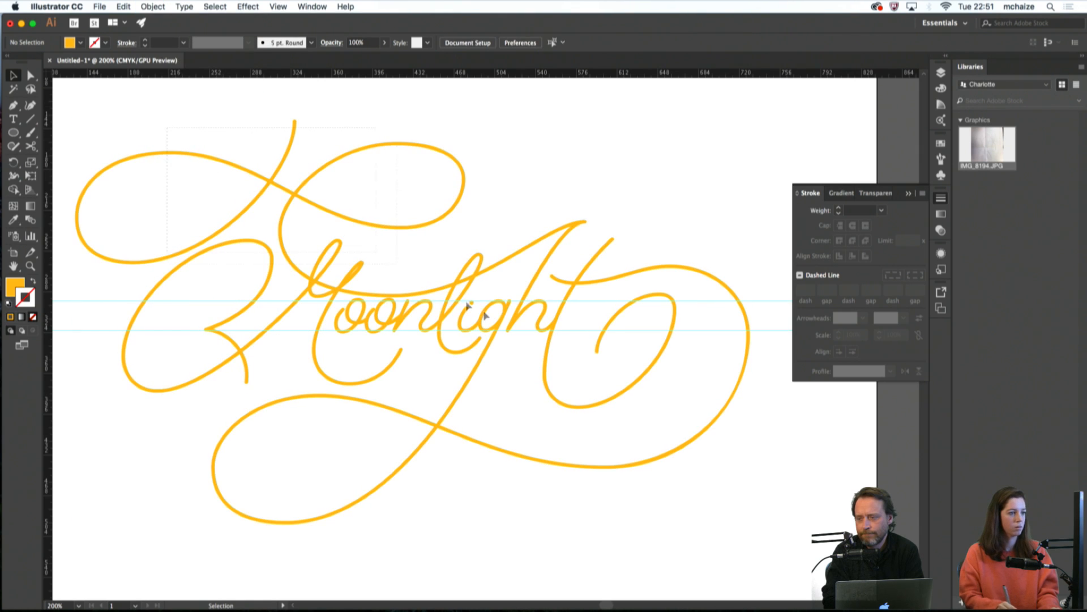
# Merge all the outlined lettering shapes into one with the Pathfinder Unite operation and deselect
pyautogui.press('super+a')
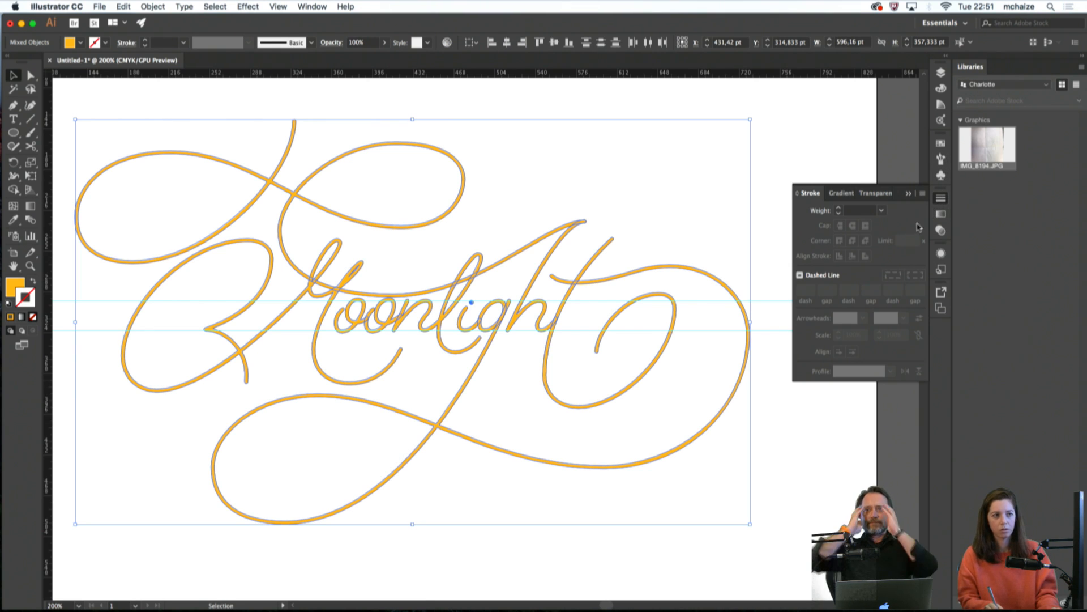
pyautogui.click(312, 6)
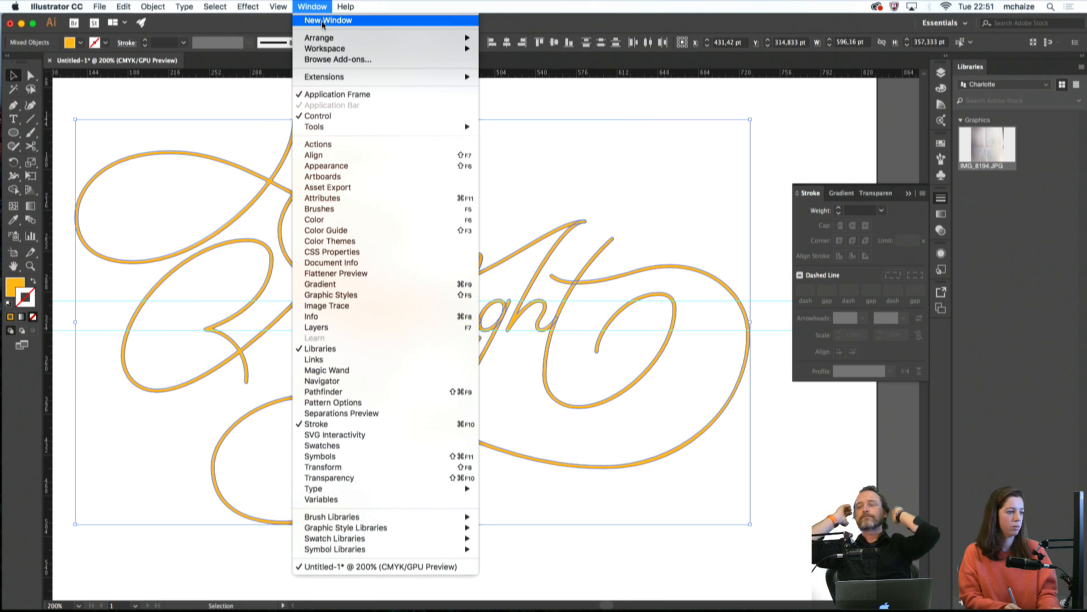
pyautogui.click(396, 392)
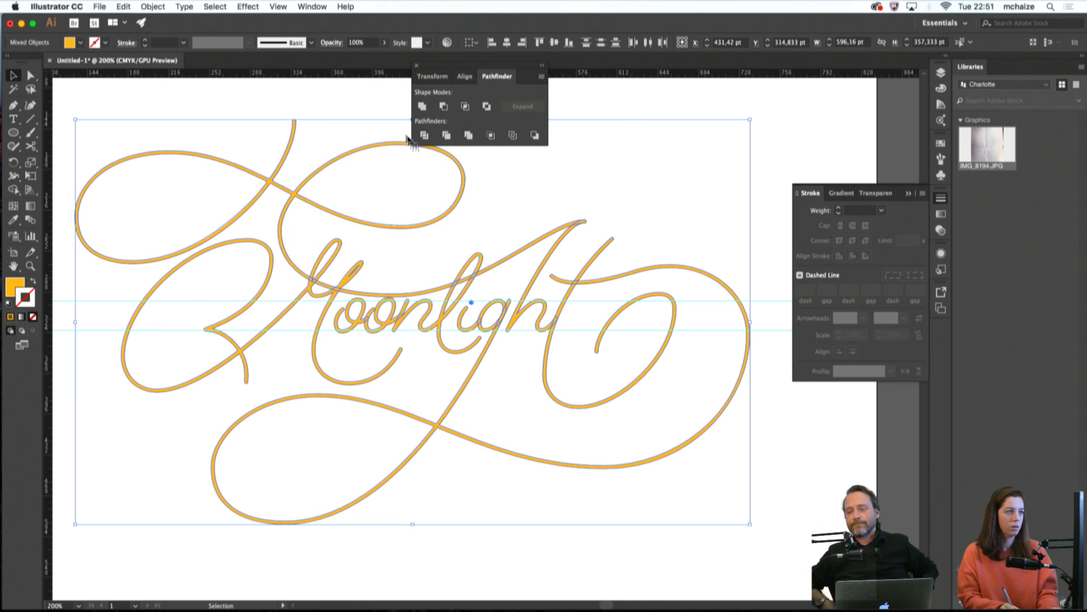
pyautogui.click(421, 107)
pyautogui.click(505, 189)
pyautogui.hscroll(-1, 541, 174)
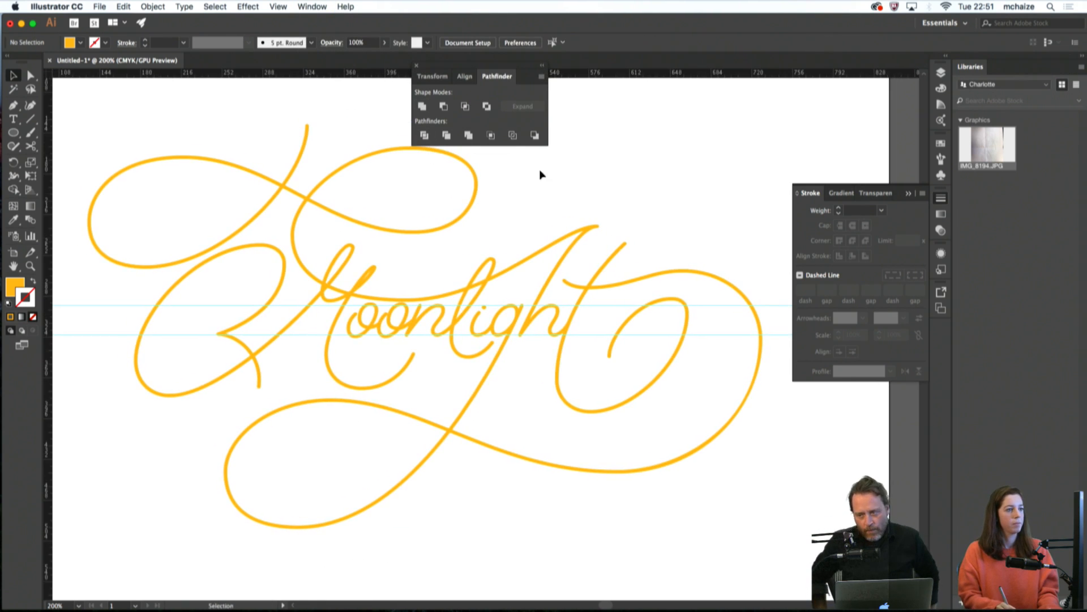
# Dock the Pathfinder panel group beside the Libraries panel, then collapse it and the Stroke panel
pyautogui.moveTo(430, 63)
pyautogui.mouseDown()
pyautogui.moveTo(954, 264)
pyautogui.moveTo(934, 327)
pyautogui.moveTo(950, 329)
pyautogui.moveTo(942, 337)
pyautogui.mouseUp()
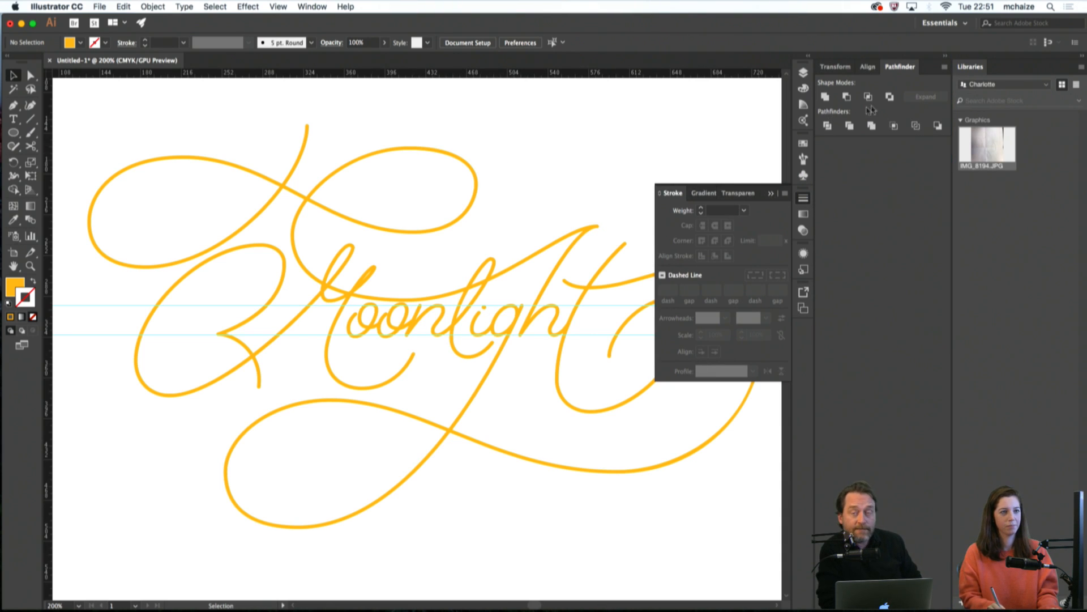
pyautogui.click(945, 58)
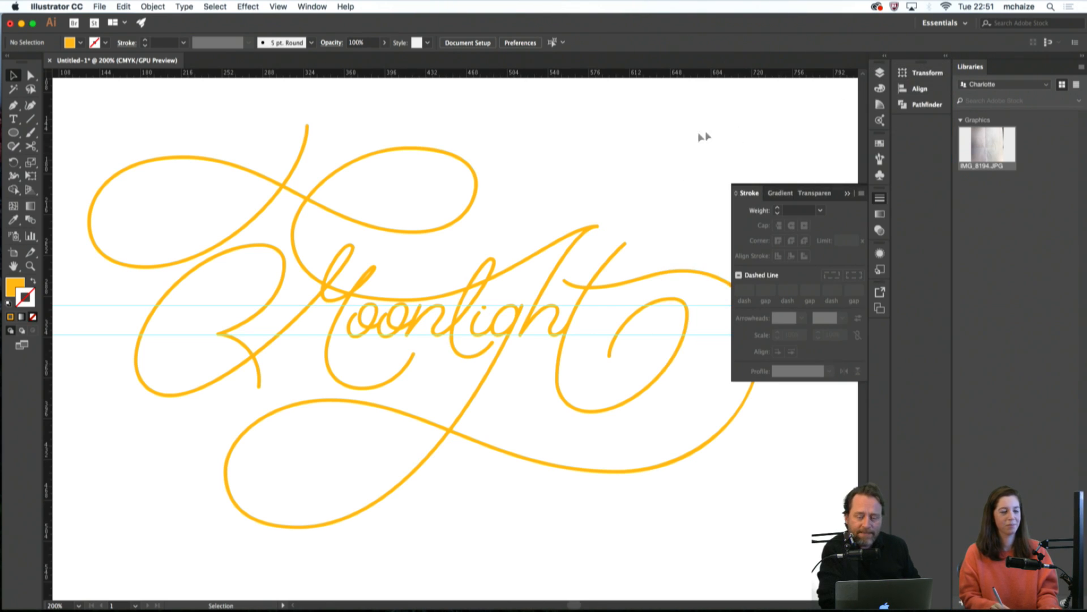
pyautogui.click(849, 194)
# Select the united lettering and open the Roughen effect for it
pyautogui.press('super+minus')
pyautogui.press('super+minus')
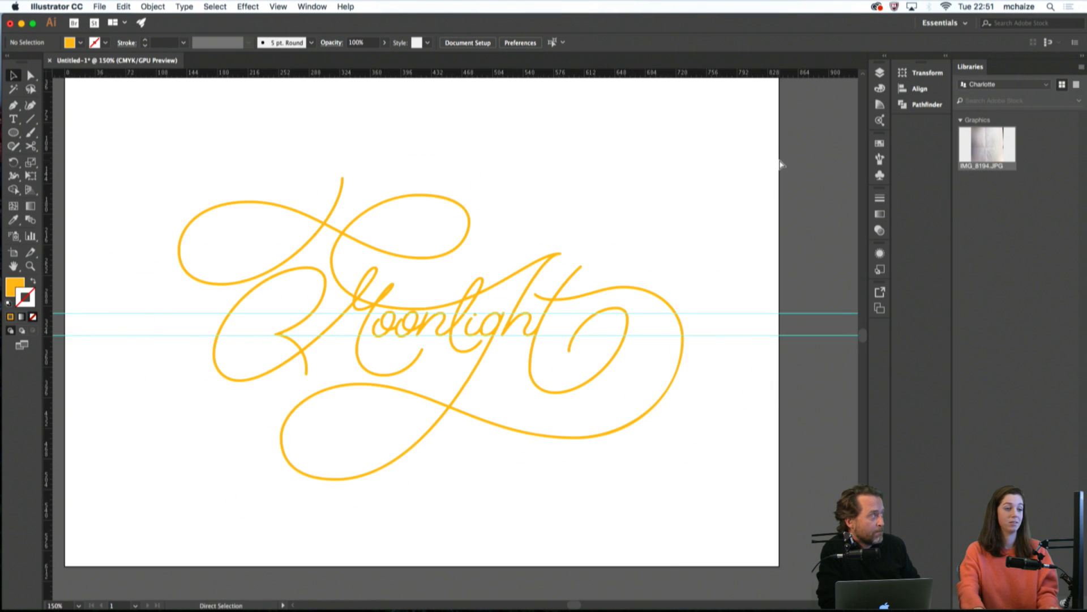
pyautogui.press('super+plus')
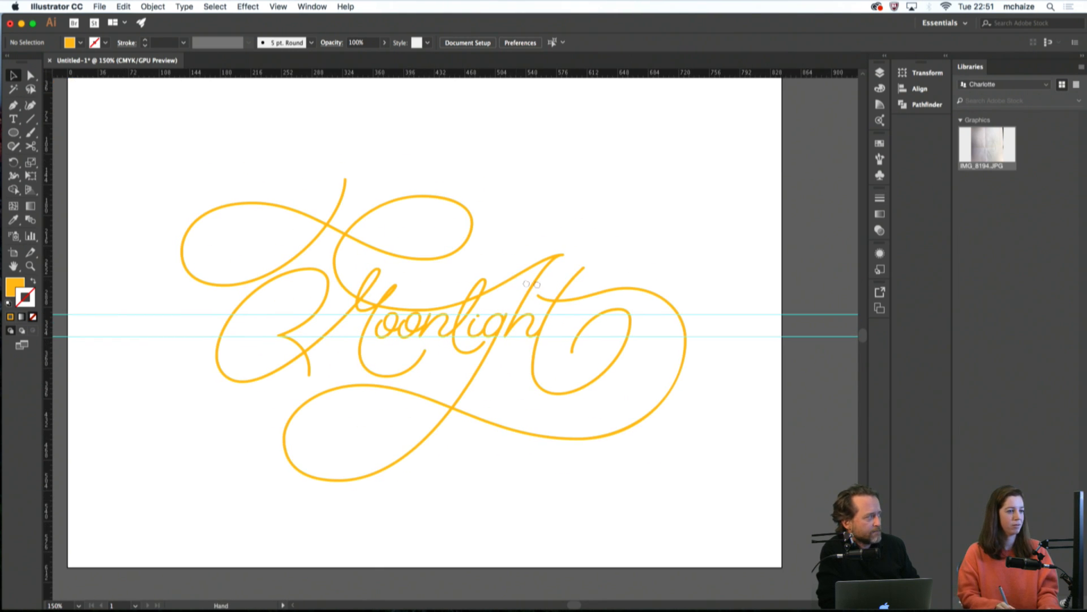
pyautogui.hscroll(-2, 548, 276)
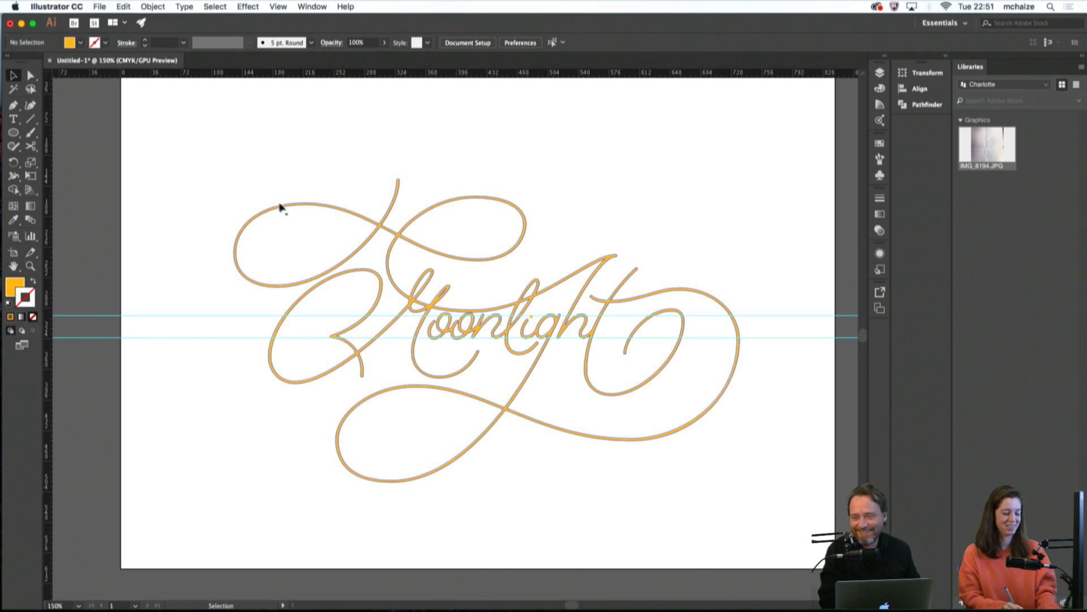
pyautogui.click(566, 330)
pyautogui.click(253, 6)
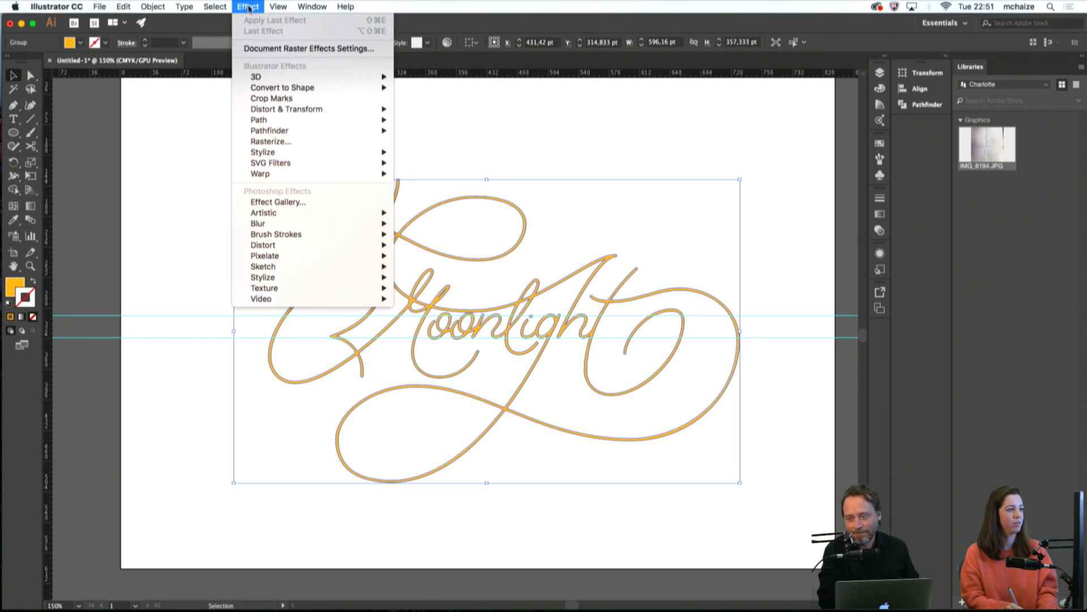
pyautogui.moveTo(289, 89)
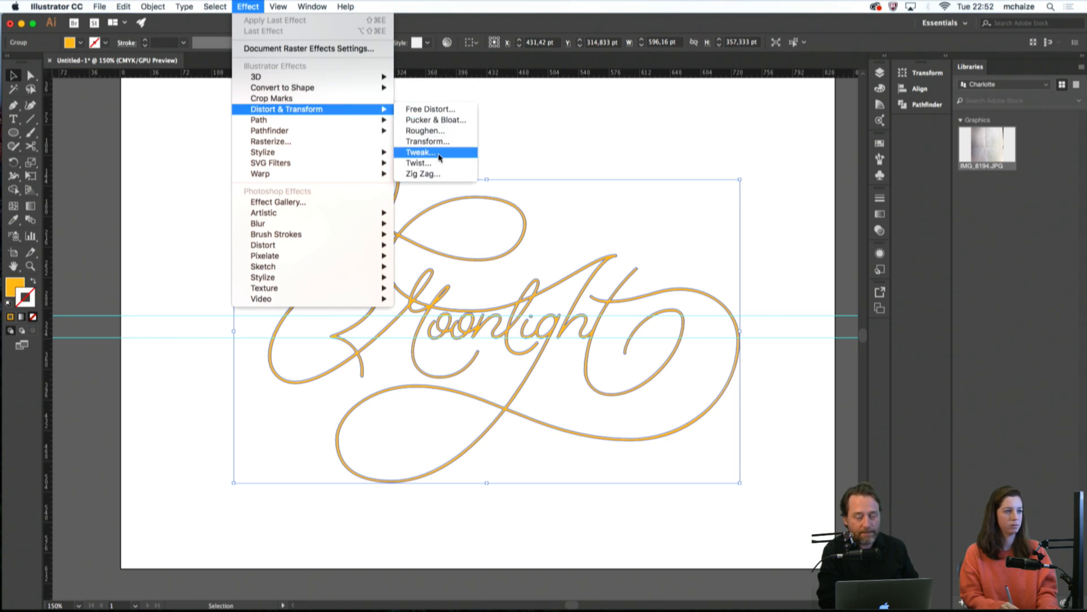
pyautogui.click(442, 131)
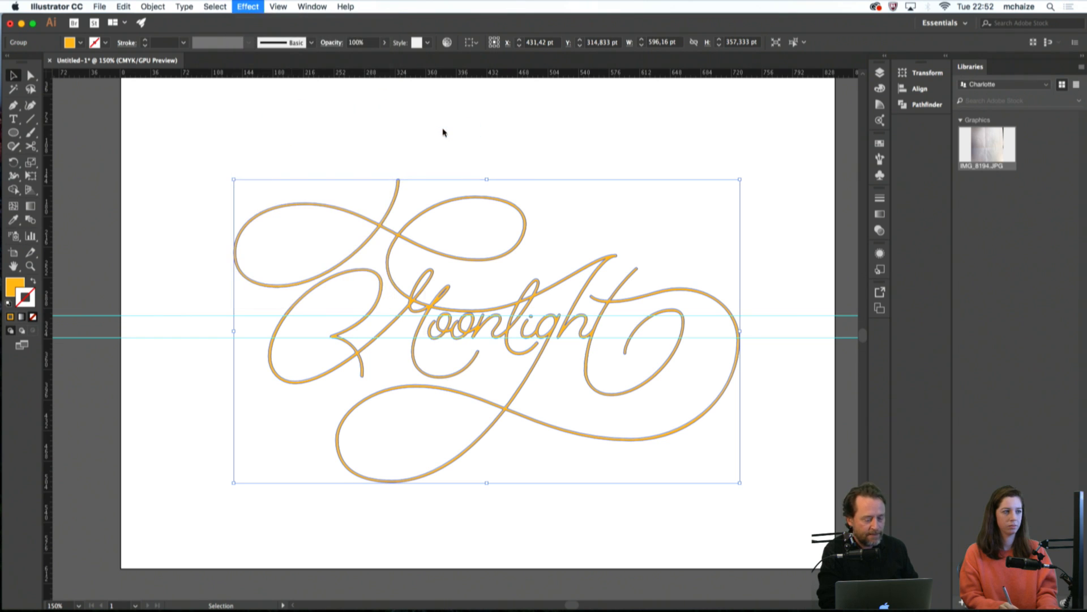
# Roughen the lettering with an absolute size of 3 pt, a detail of 10 per inch and smooth points, then deselect it
pyautogui.click(517, 284)
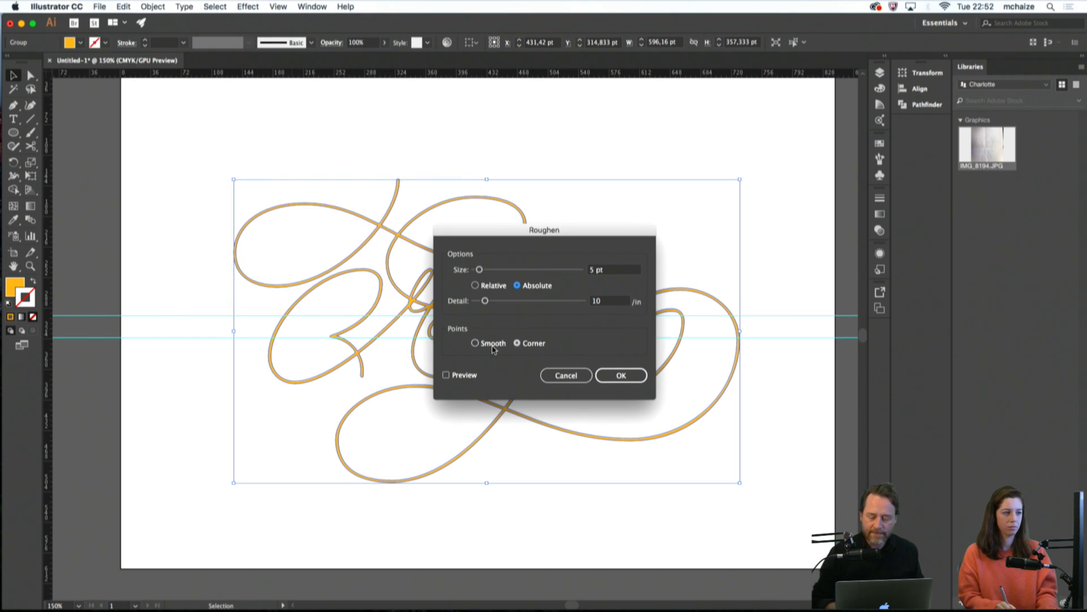
pyautogui.click(488, 343)
pyautogui.click(475, 376)
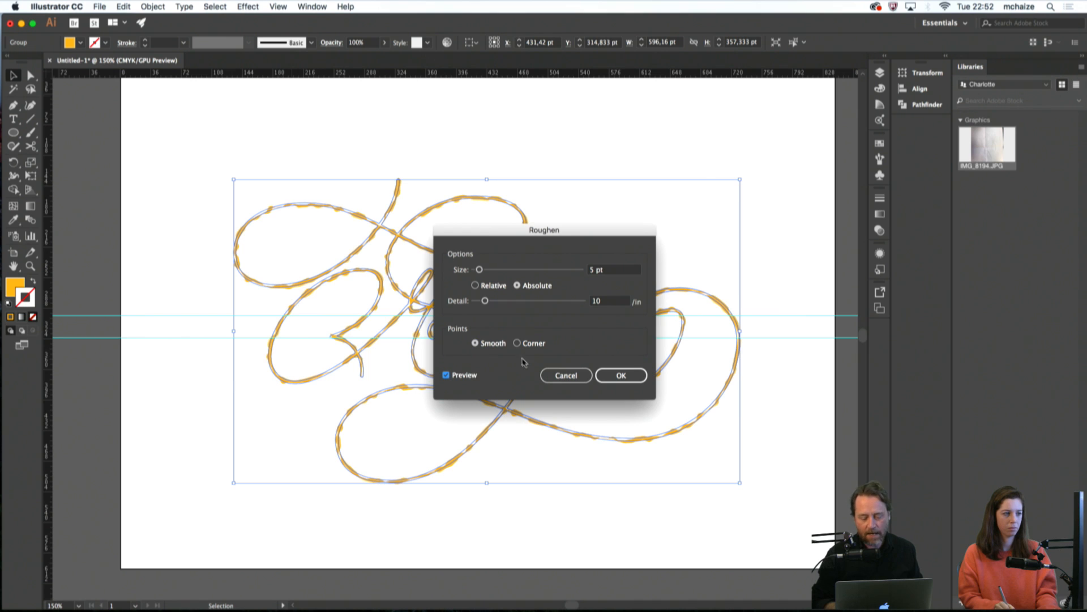
pyautogui.moveTo(480, 270); pyautogui.dragTo(480, 271)
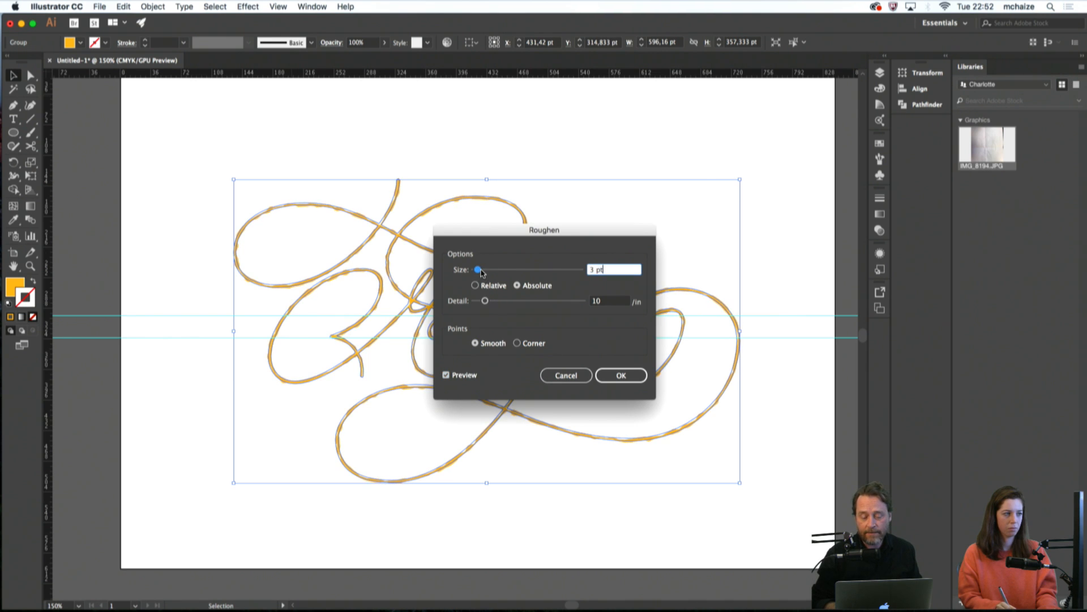
pyautogui.click(485, 301)
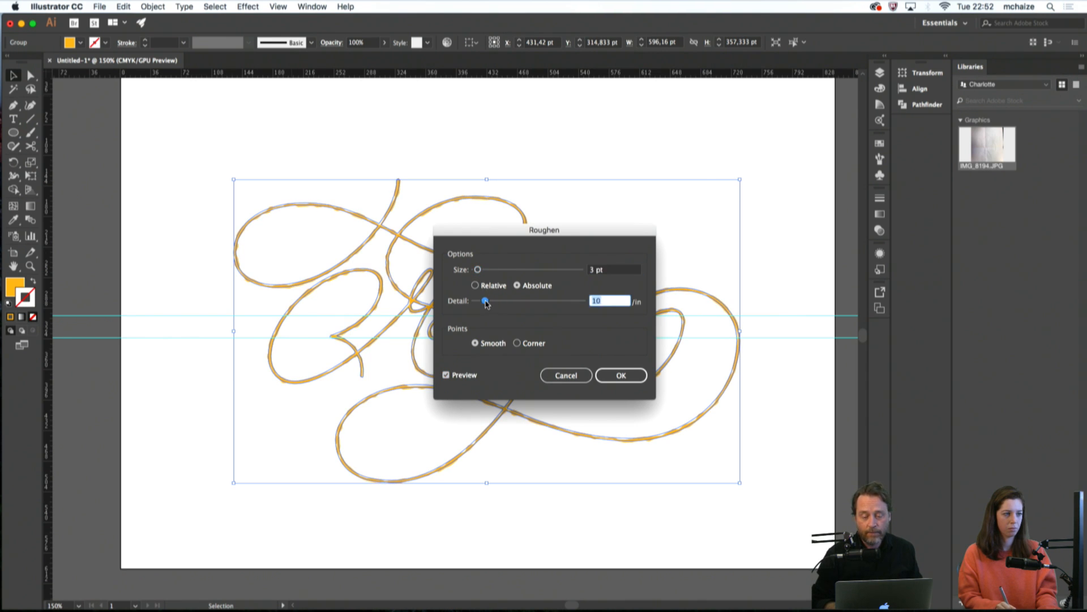
pyautogui.click(623, 376)
pyautogui.click(609, 501)
# Duplicate the roughened lettering to the empty area below and left of the artboard and enlarge the copy to about 1470 by 880 pt
pyautogui.press('super+minus')
pyautogui.press('super+minus')
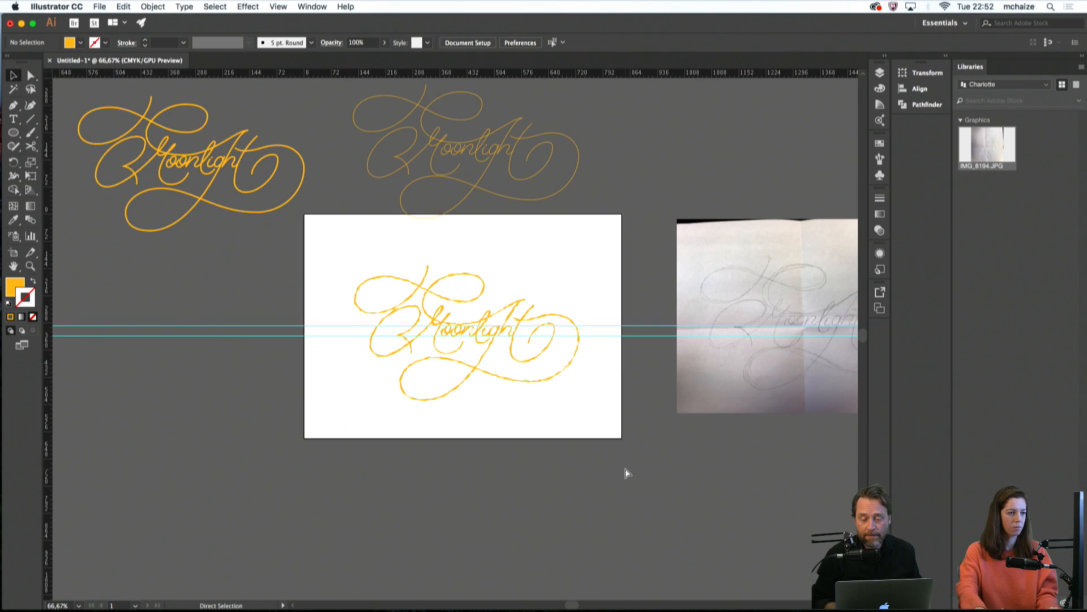
pyautogui.scroll(-4, 611, 373)
pyautogui.hscroll(-5, 611, 374)
pyautogui.moveTo(598, 282); pyautogui.dragTo(301, 461)
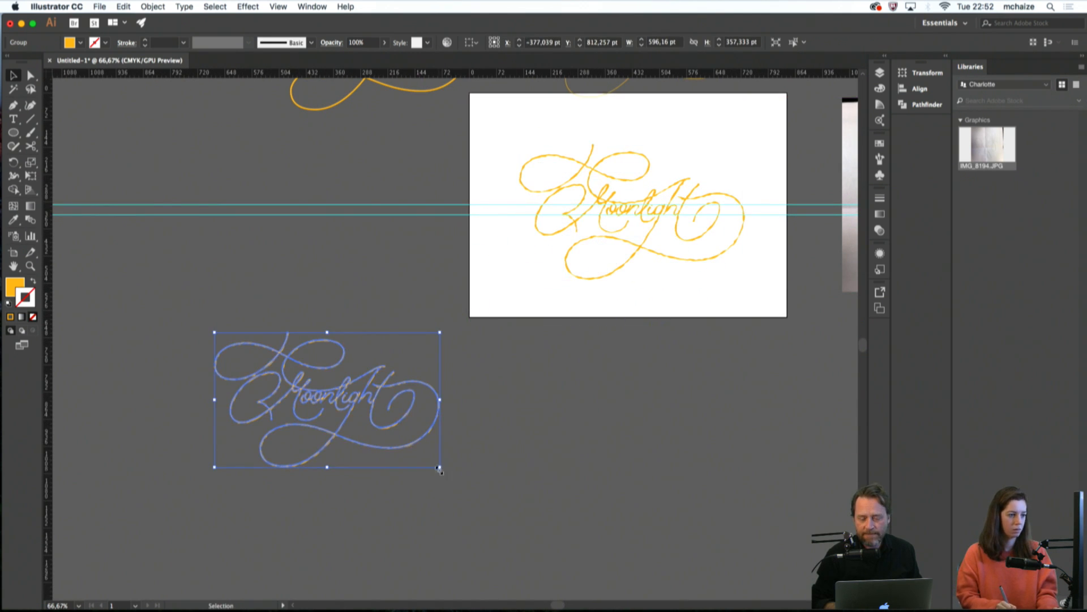
pyautogui.moveTo(439, 469); pyautogui.dragTo(719, 563)
pyautogui.click(659, 520)
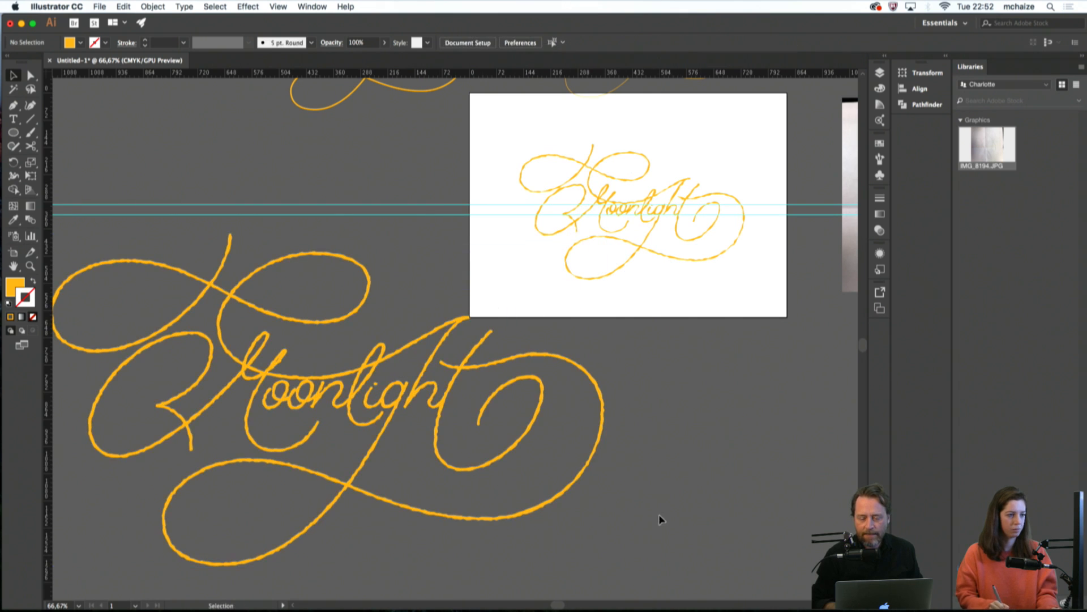
# Scale the off-artboard roughened copy proportionally up to about 1628 by 976 pt and deselect it
pyautogui.press('super+minus')
pyautogui.moveTo(504, 435); pyautogui.dragTo(591, 369)
pyautogui.click(461, 382)
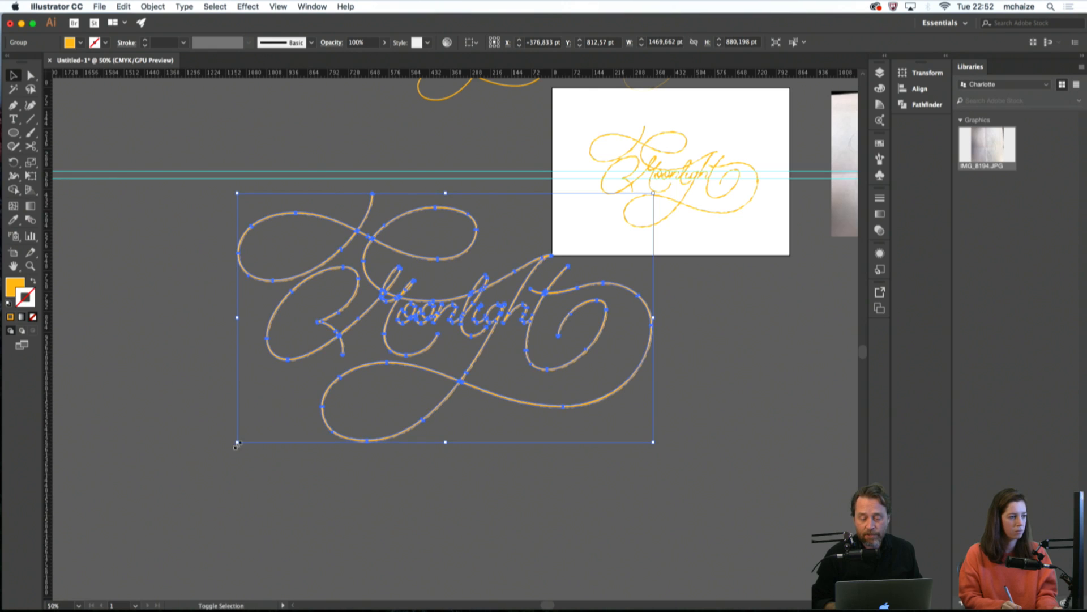
pyautogui.moveTo(237, 443); pyautogui.dragTo(215, 458)
pyautogui.click(248, 499)
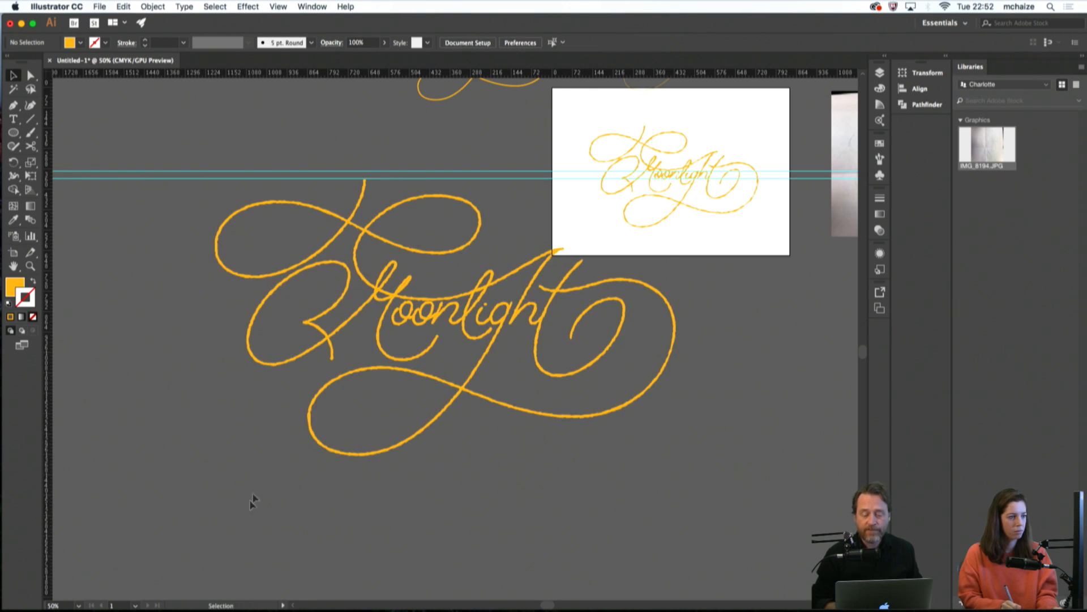
pyautogui.moveTo(457, 438); pyautogui.dragTo(407, 460)
pyautogui.click(452, 429)
pyautogui.moveTo(477, 436); pyautogui.dragTo(439, 462)
pyautogui.click(622, 349)
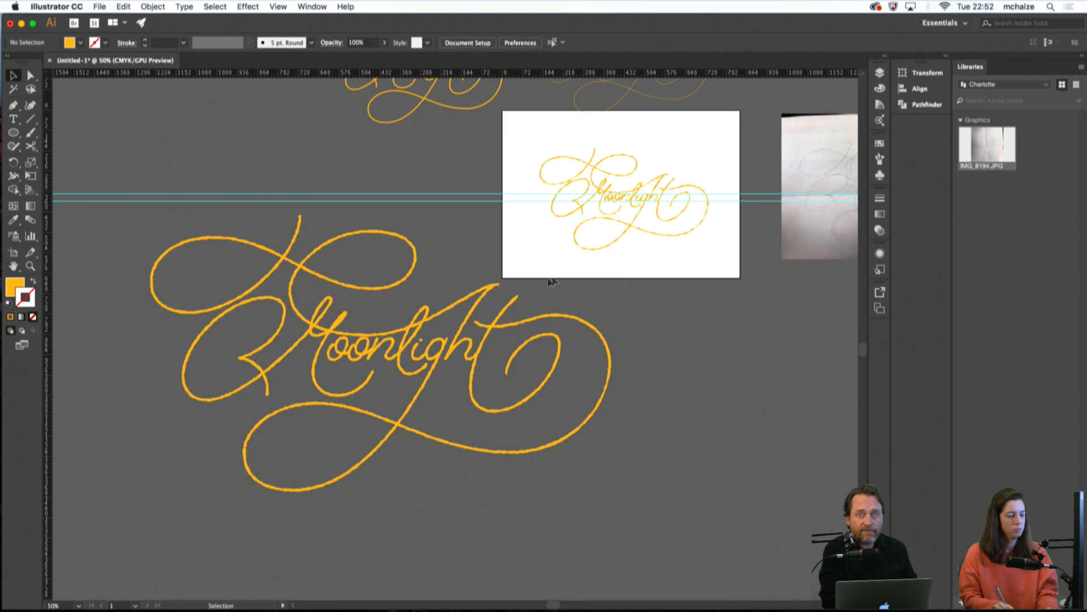
# Enlarge the off-artboard roughened copy about its centre by roughly another third and deselect it
pyautogui.click(383, 309)
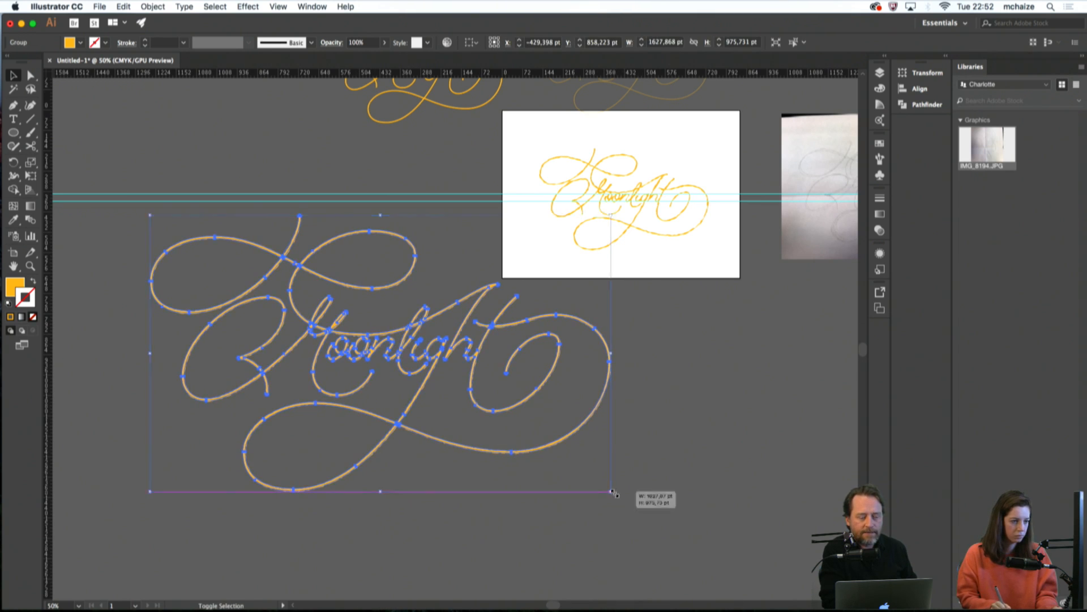
pyautogui.moveTo(613, 493); pyautogui.dragTo(692, 539)
pyautogui.click(736, 504)
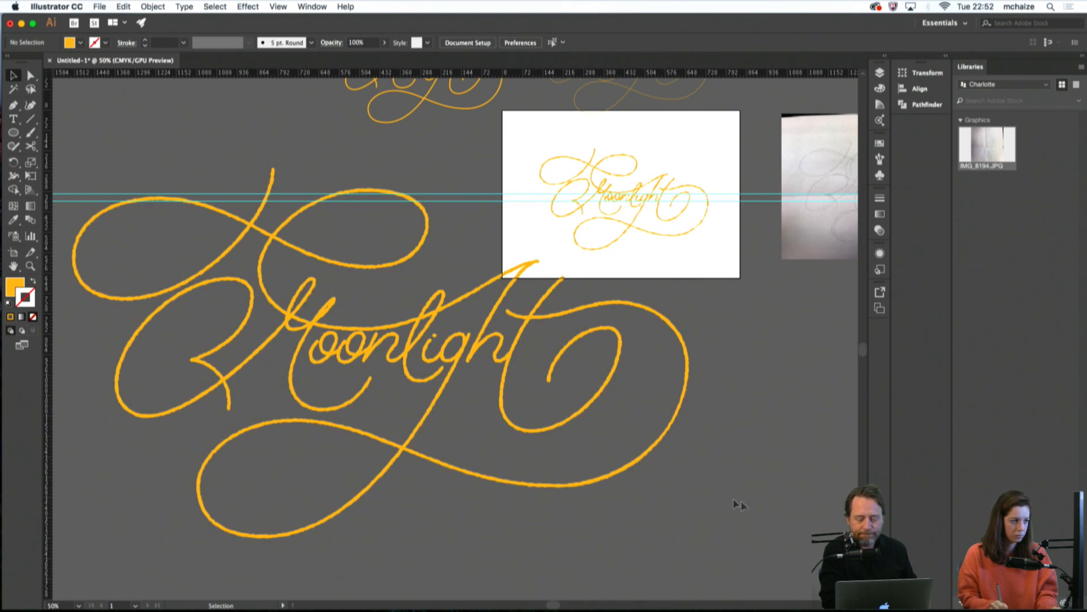
pyautogui.moveTo(471, 488); pyautogui.dragTo(527, 493)
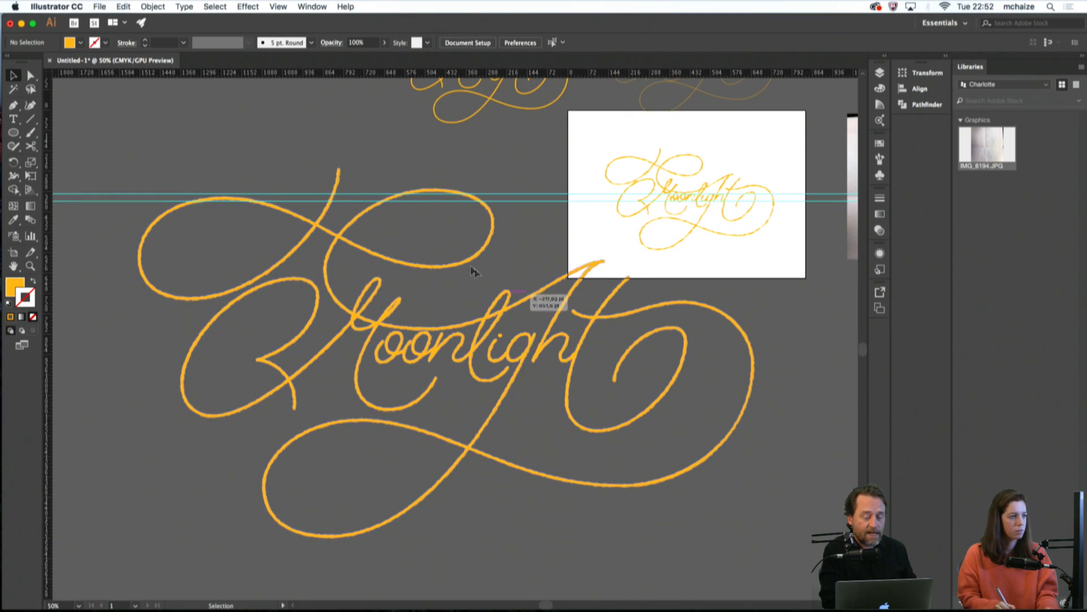
# Enlarge the large rough-edged Moonlight lettering to about 2254 pt wide and deselect it
pyautogui.click(329, 279)
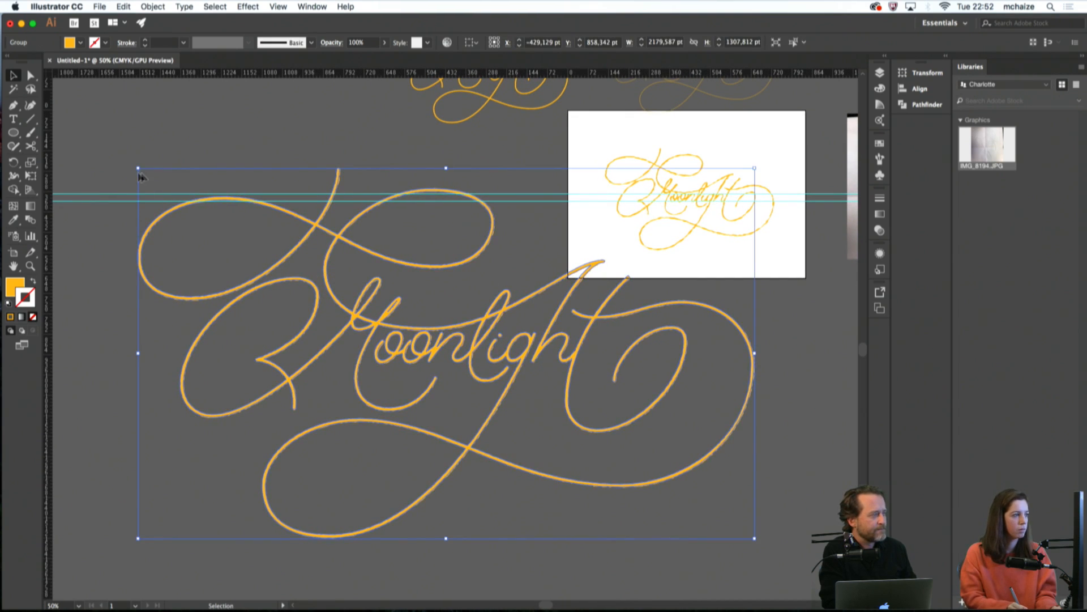
pyautogui.moveTo(138, 168); pyautogui.dragTo(129, 160)
pyautogui.click(148, 146)
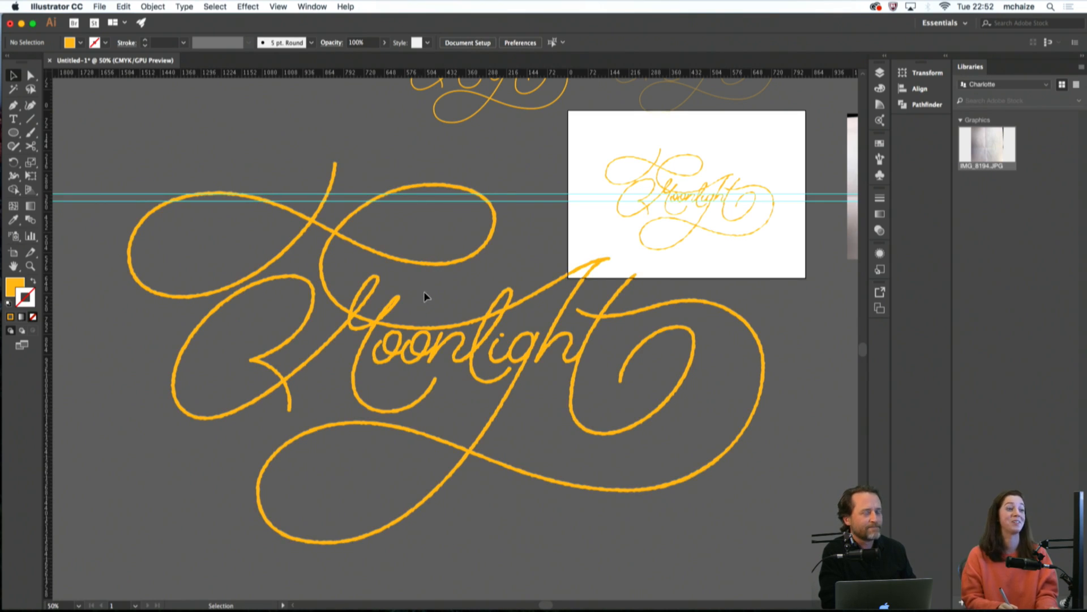
# Scale the large rough-edged Moonlight lettering up slightly once more from its upper-left corner and deselect it
pyautogui.press('super+plus')
pyautogui.press('super+plus')
pyautogui.moveTo(235, 265); pyautogui.dragTo(432, 297)
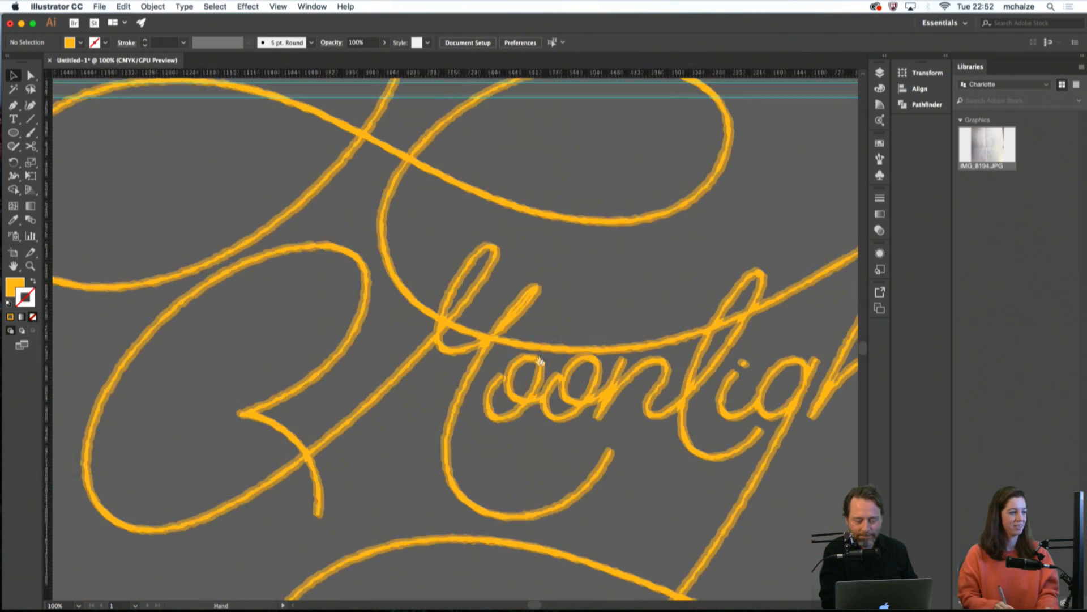
pyautogui.click(407, 296)
pyautogui.press('super+minus')
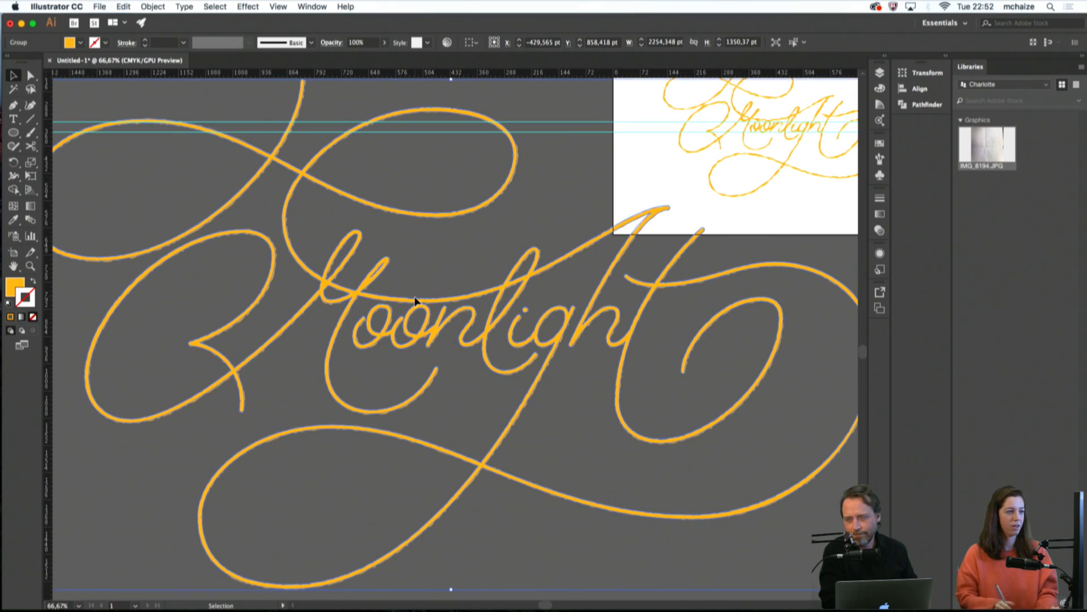
pyautogui.moveTo(441, 342); pyautogui.dragTo(477, 371)
pyautogui.moveTo(339, 231); pyautogui.dragTo(429, 287)
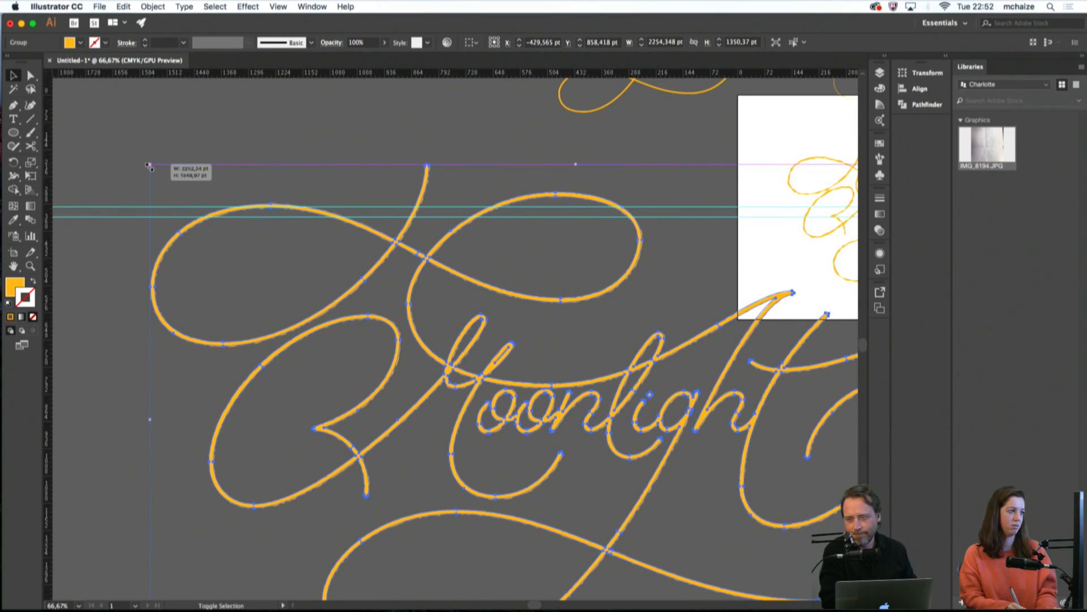
pyautogui.moveTo(149, 164); pyautogui.dragTo(133, 151)
pyautogui.click(195, 136)
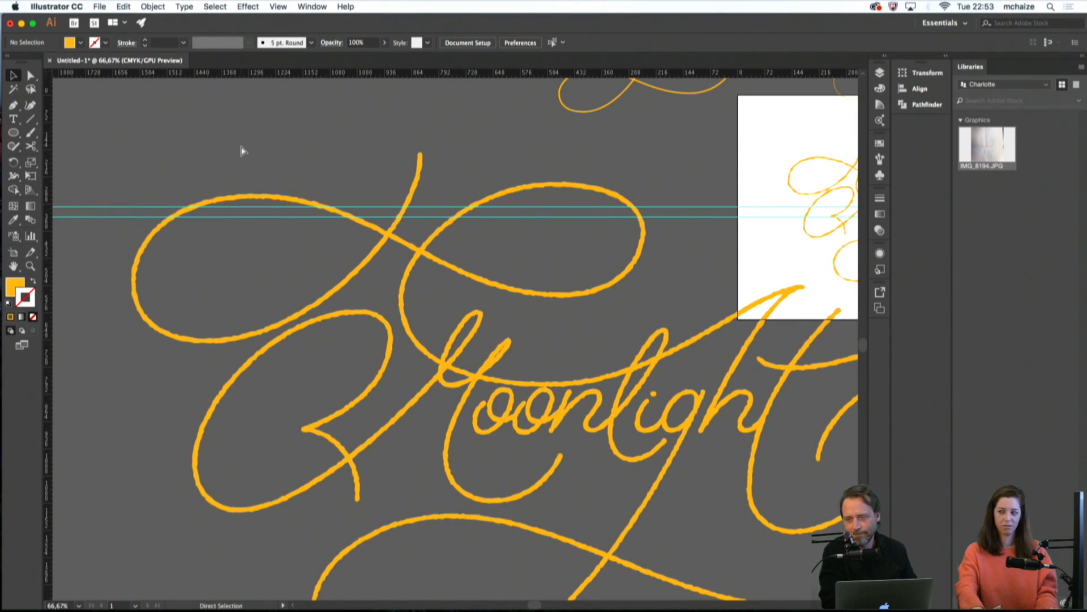
pyautogui.press('super+minus')
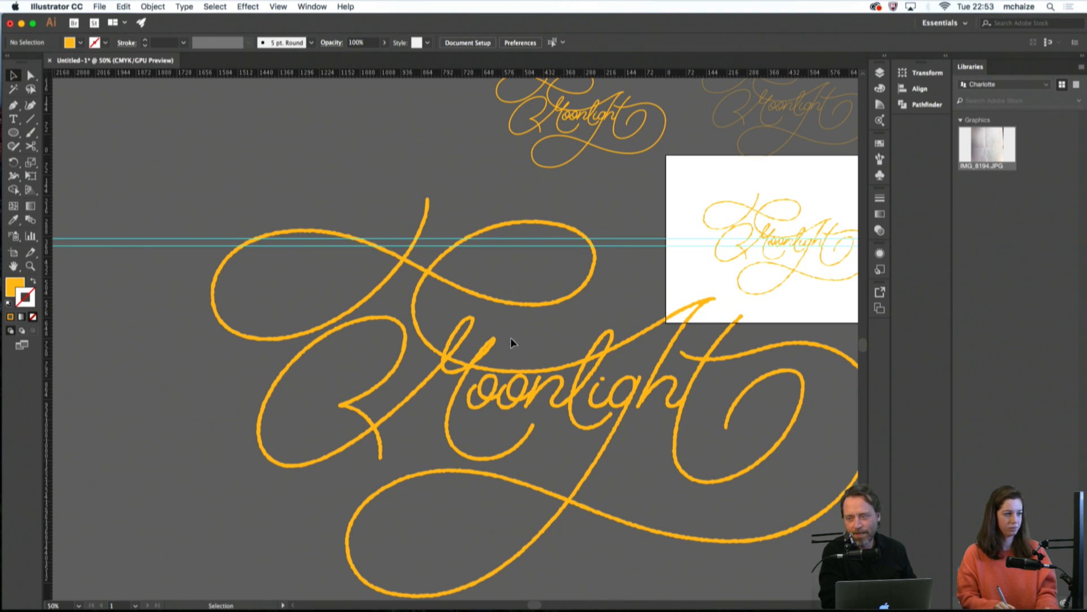
pyautogui.moveTo(509, 342); pyautogui.dragTo(443, 322)
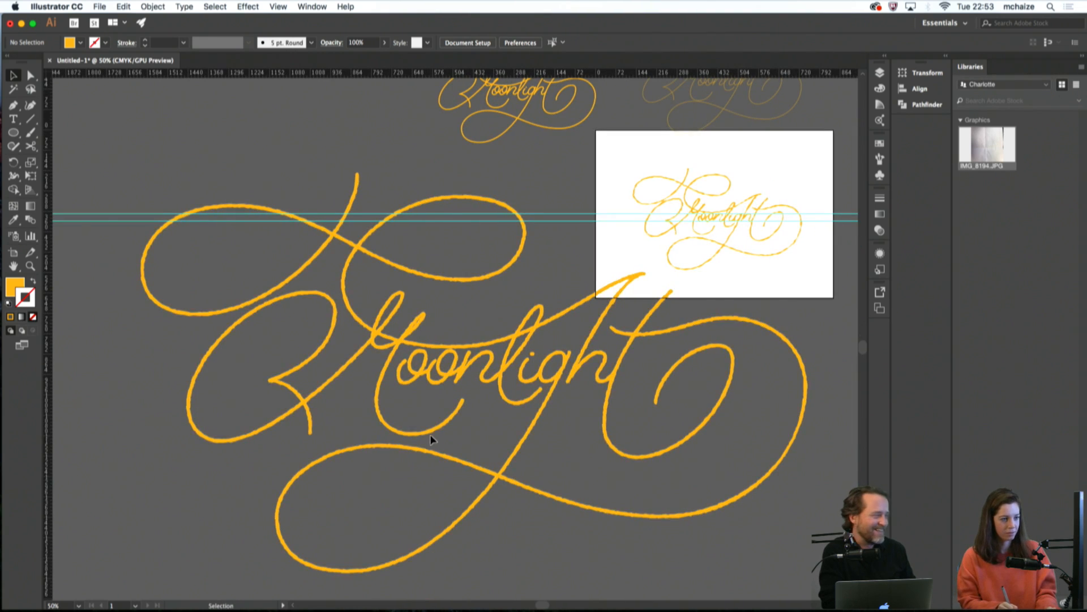
pyautogui.press('space')
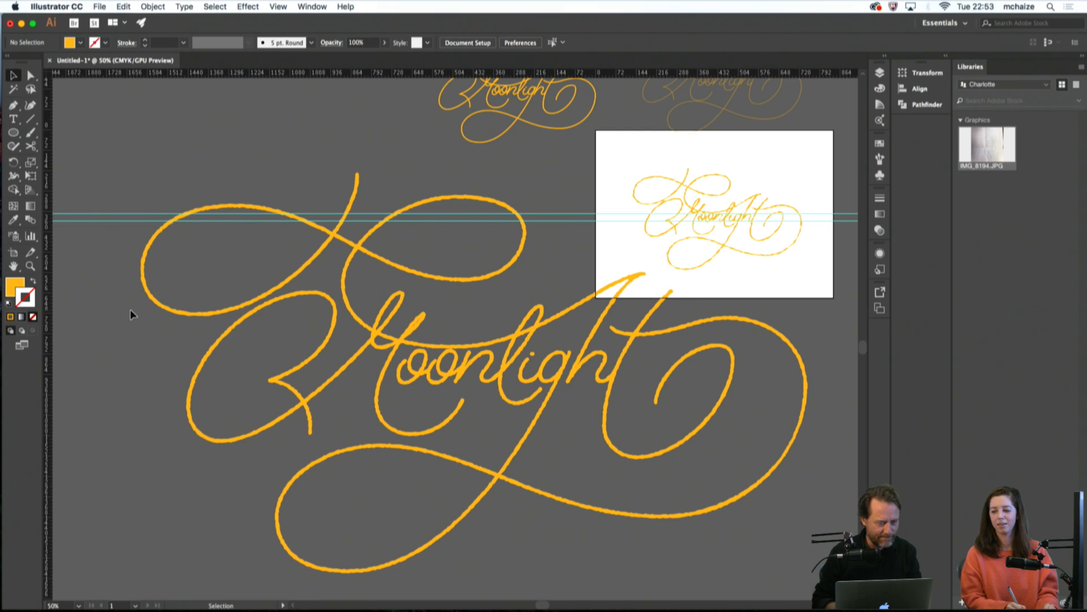
# Find the Smooth Tool among the drawing tools and activate it, dismissing the Shaper tool introduction
pyautogui.click(31, 148)
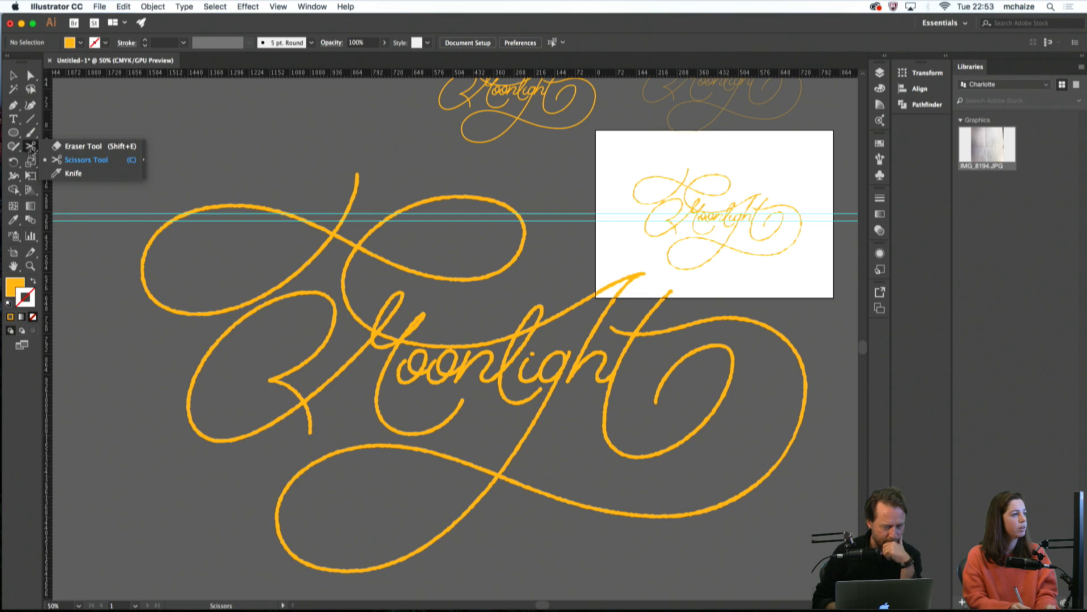
pyautogui.click(13, 146)
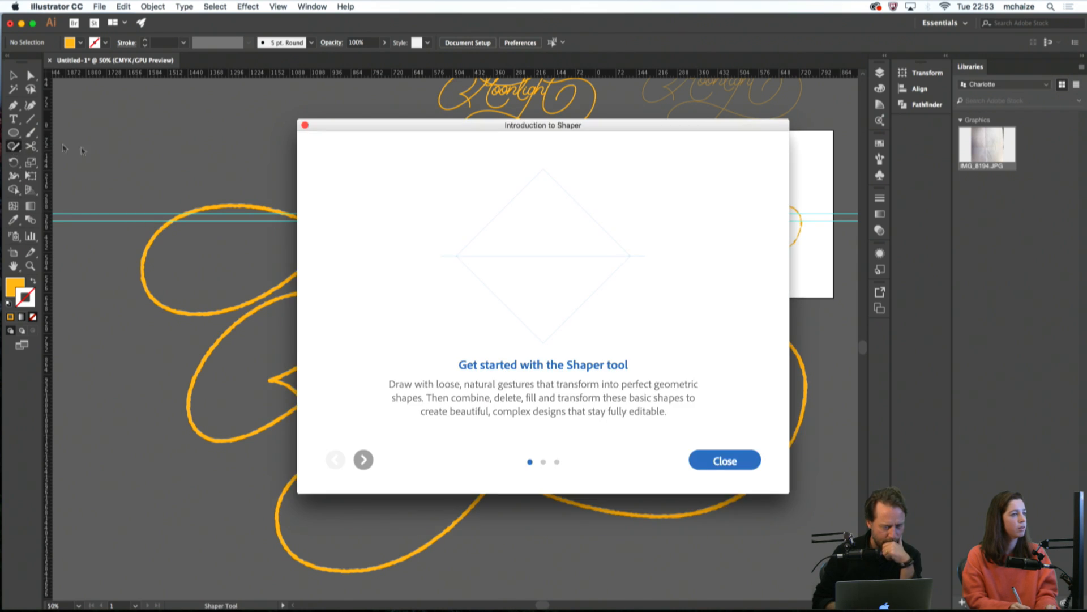
pyautogui.click(304, 126)
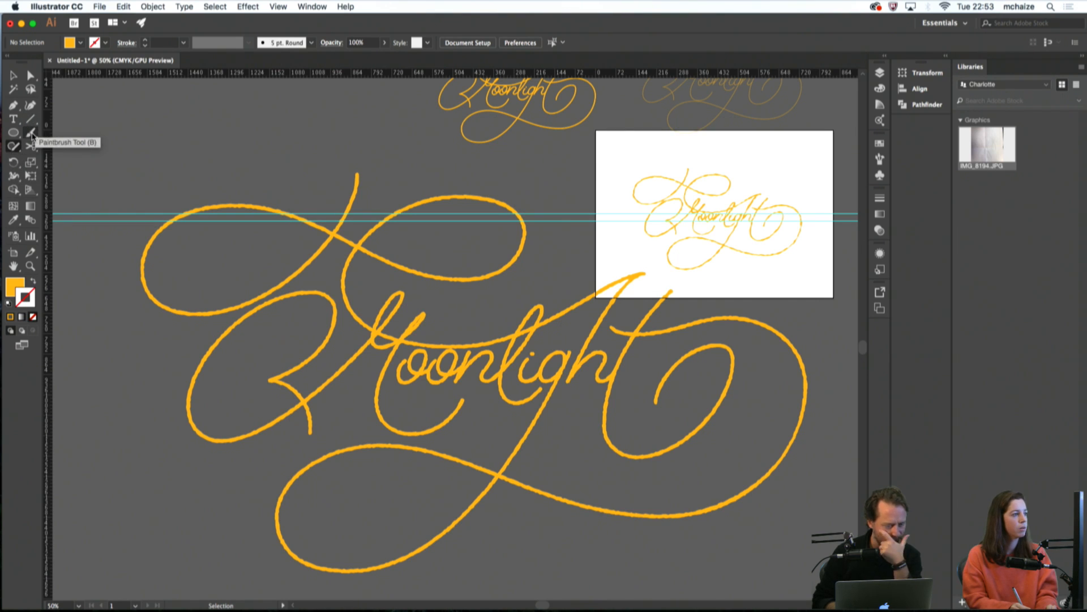
pyautogui.click(32, 135)
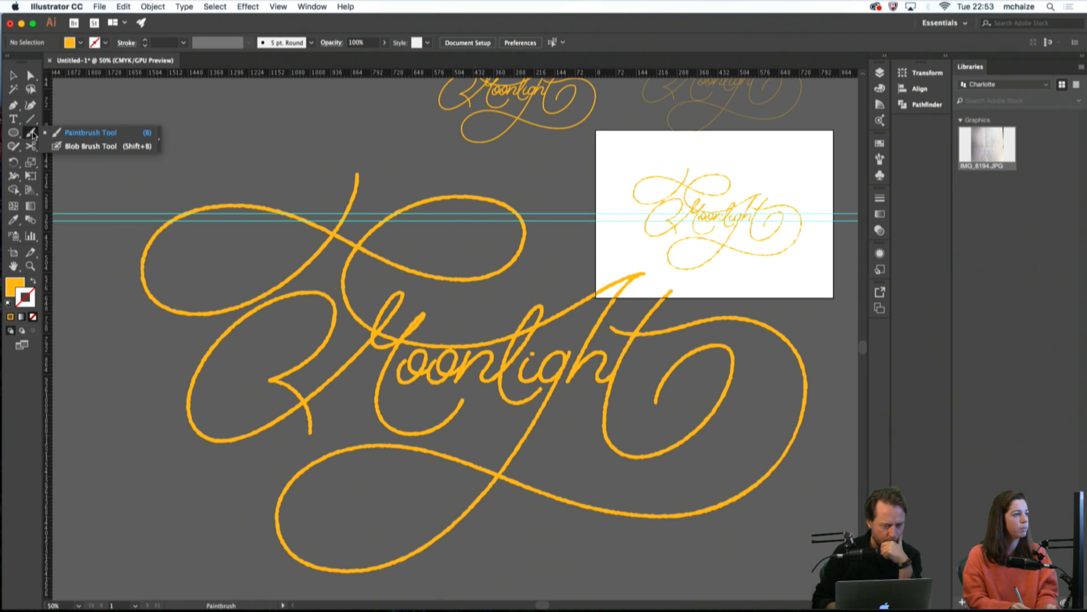
pyautogui.click(30, 120)
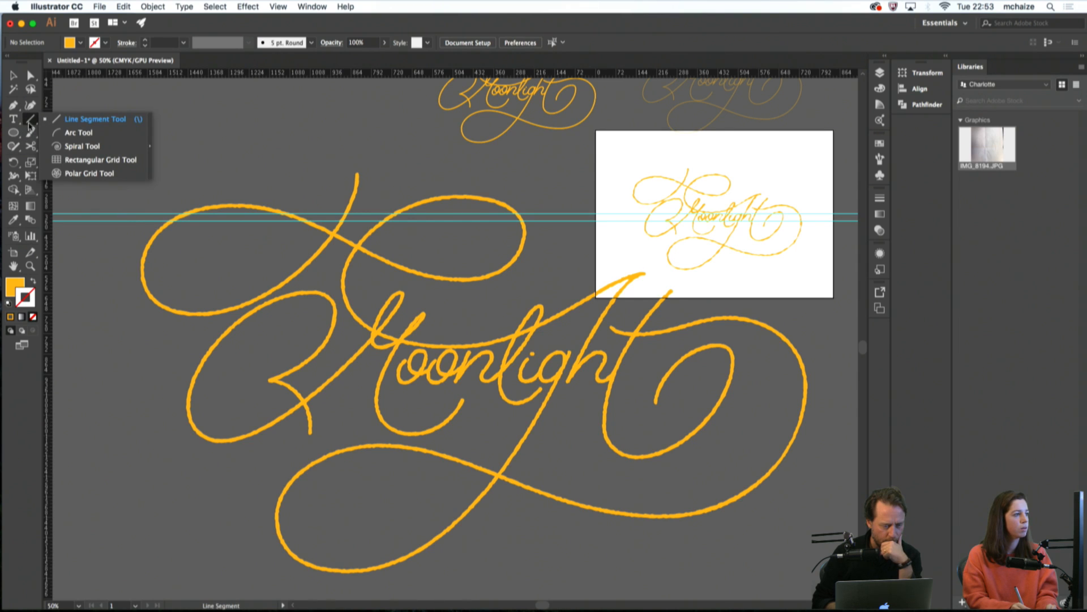
pyautogui.click(12, 105)
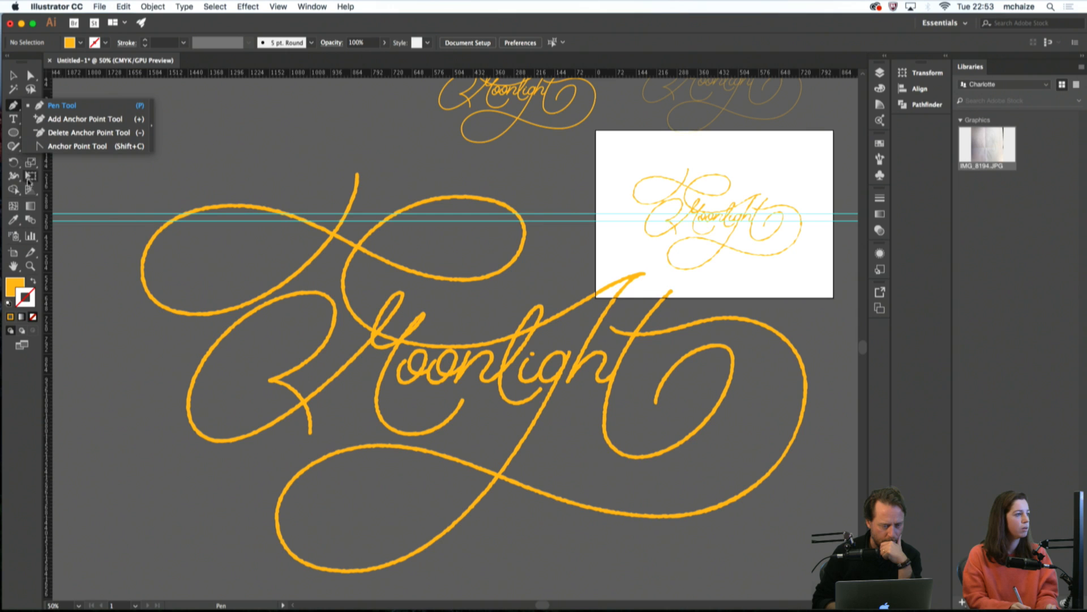
pyautogui.click(13, 147)
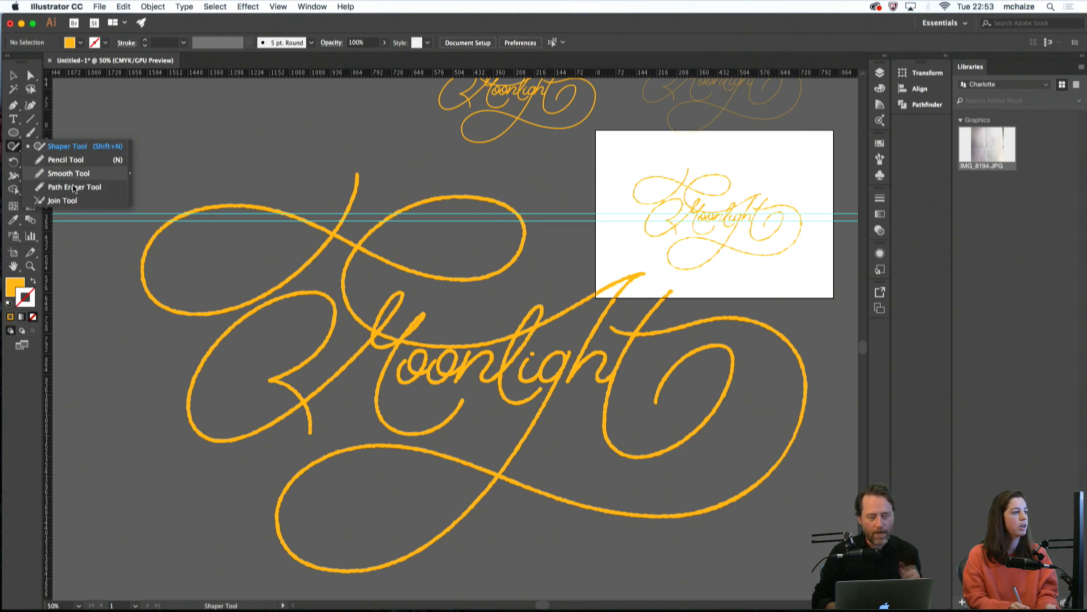
pyautogui.click(71, 174)
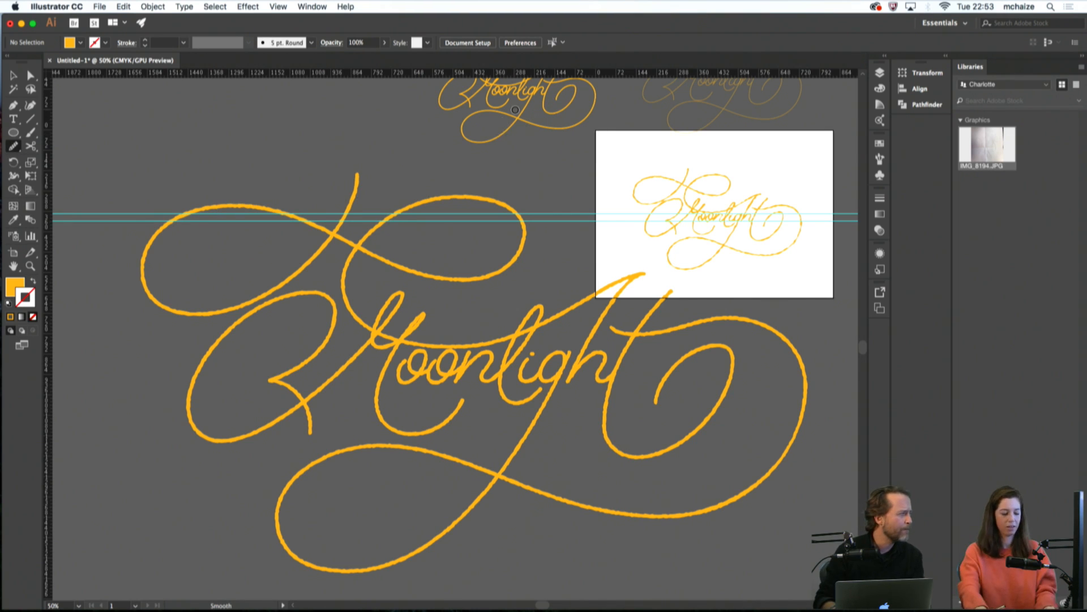
# Try smoothing the crest of the lower flourish loop on the clean Moonlight lettering outside the artboard, and undo the result
pyautogui.press('super+1')
pyautogui.moveTo(445, 292); pyautogui.dragTo(233, 599)
pyautogui.moveTo(439, 257); pyautogui.dragTo(449, 308)
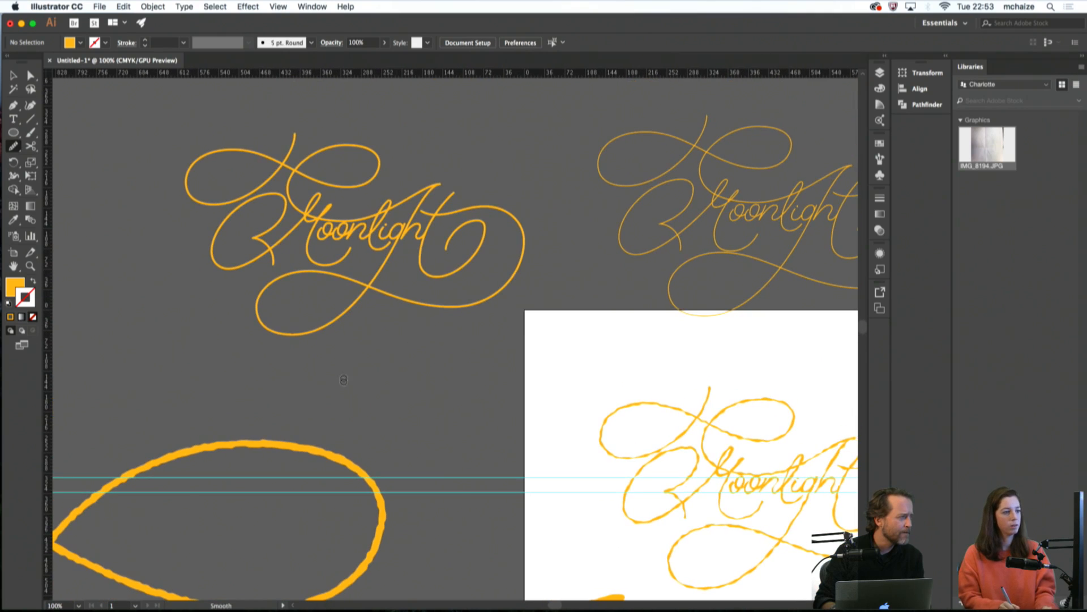
pyautogui.press('super+plus')
pyautogui.press('super+plus')
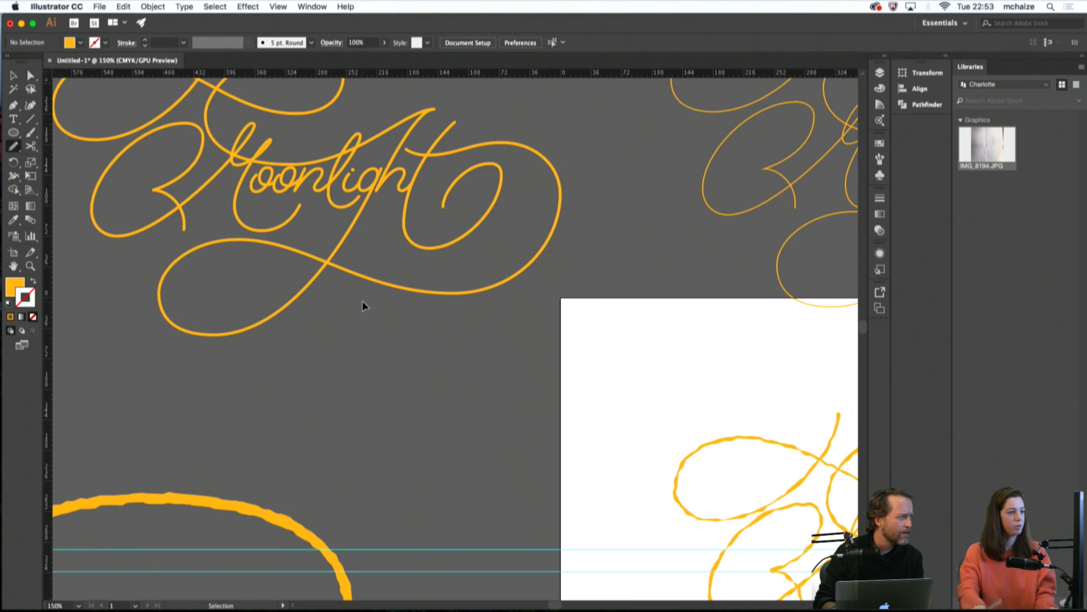
pyautogui.moveTo(392, 343); pyautogui.dragTo(432, 389)
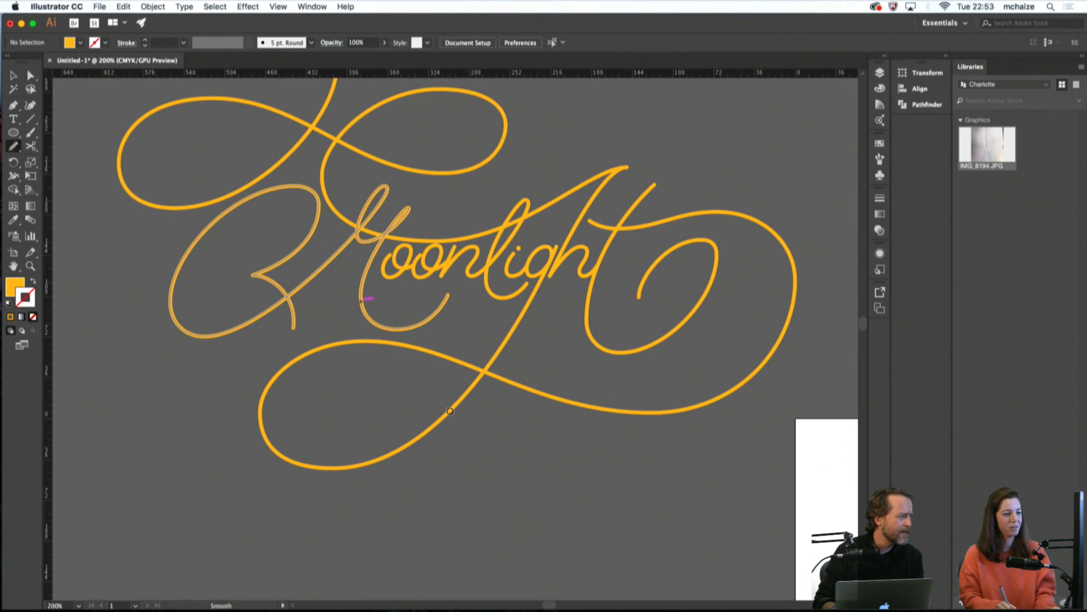
pyautogui.press('v')
pyautogui.click(451, 409)
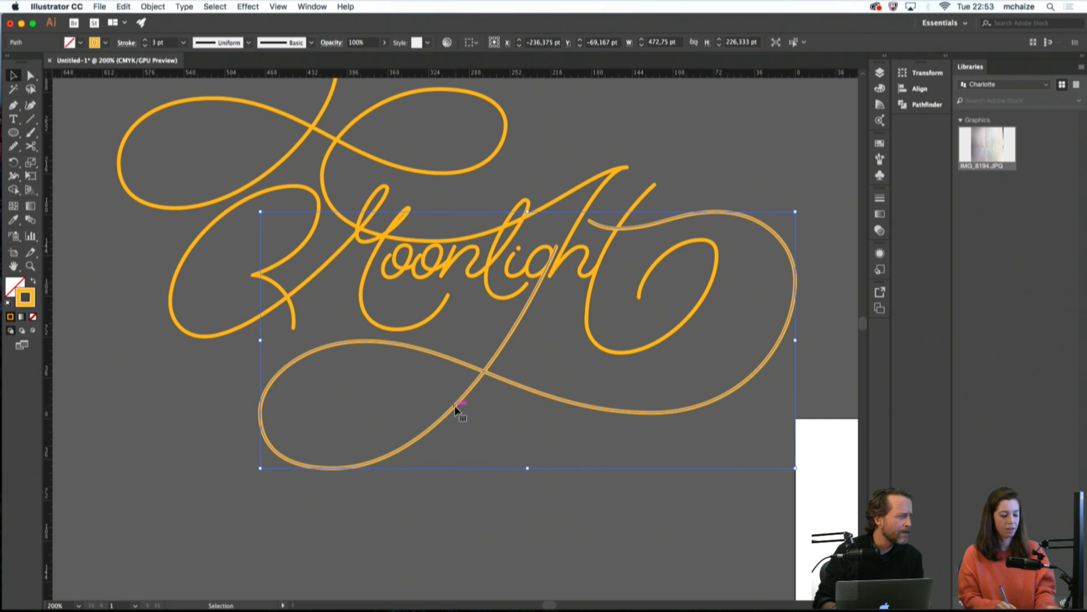
pyautogui.click(15, 149)
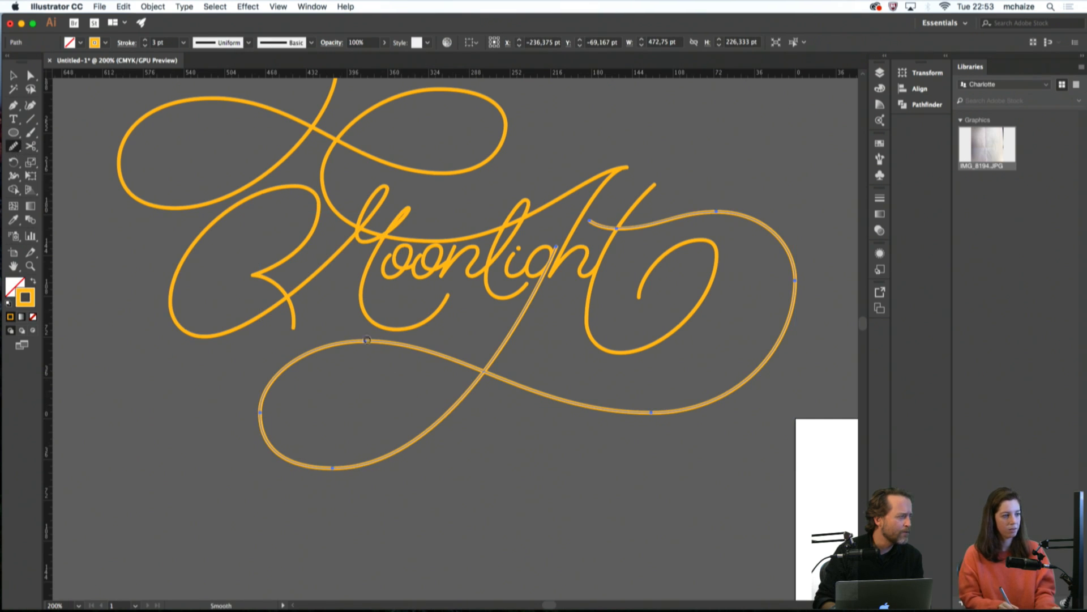
pyautogui.moveTo(360, 338); pyautogui.dragTo(365, 345)
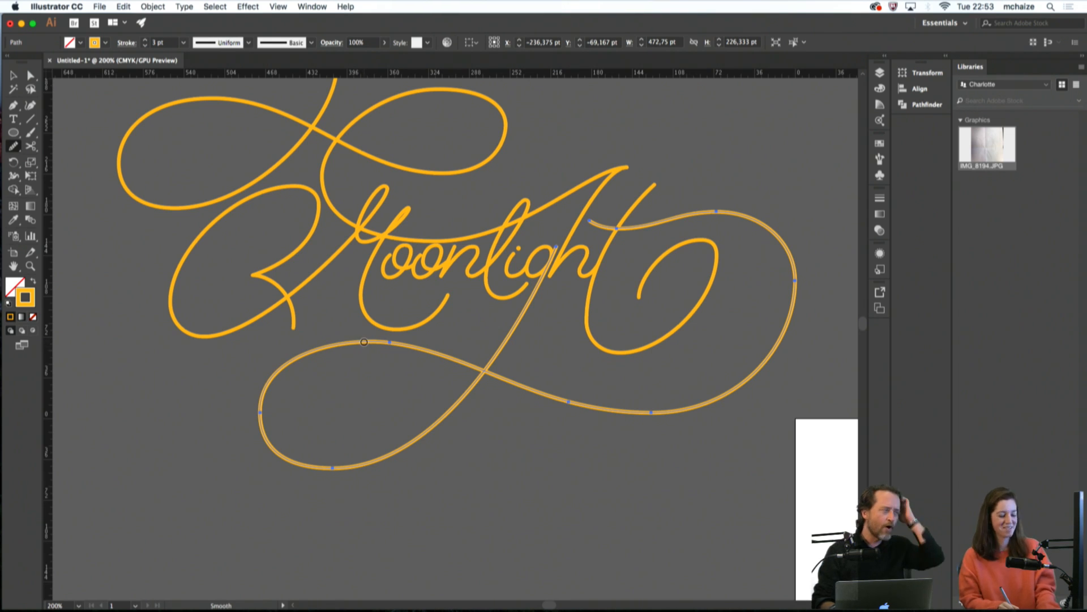
pyautogui.press('super+z')
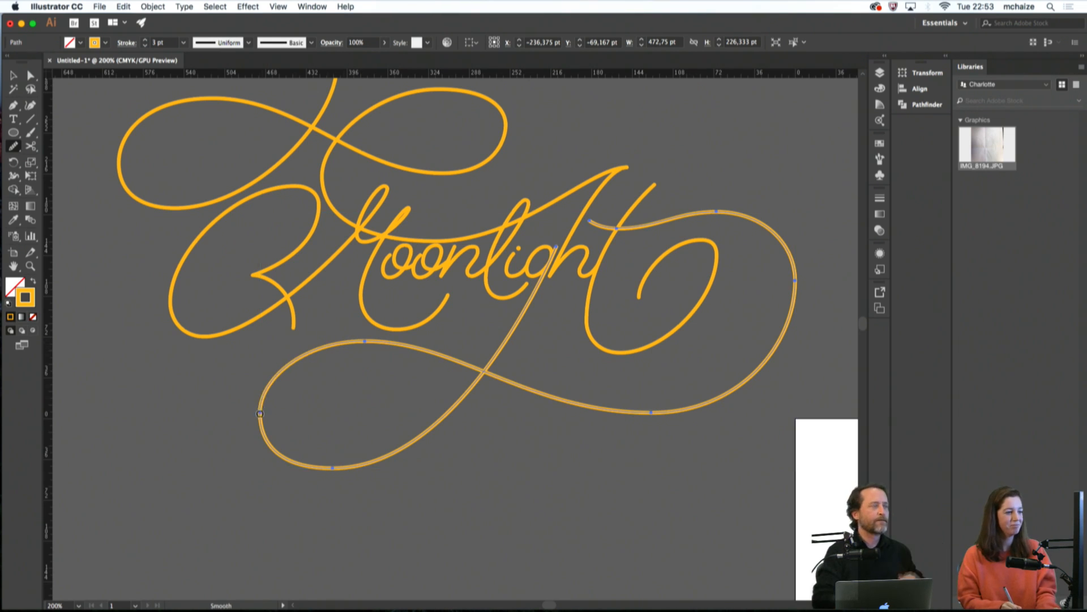
# Try a longer Smooth Tool stroke along the lower loop's upper curve, undo it and deselect the path
pyautogui.moveTo(309, 346); pyautogui.dragTo(451, 360)
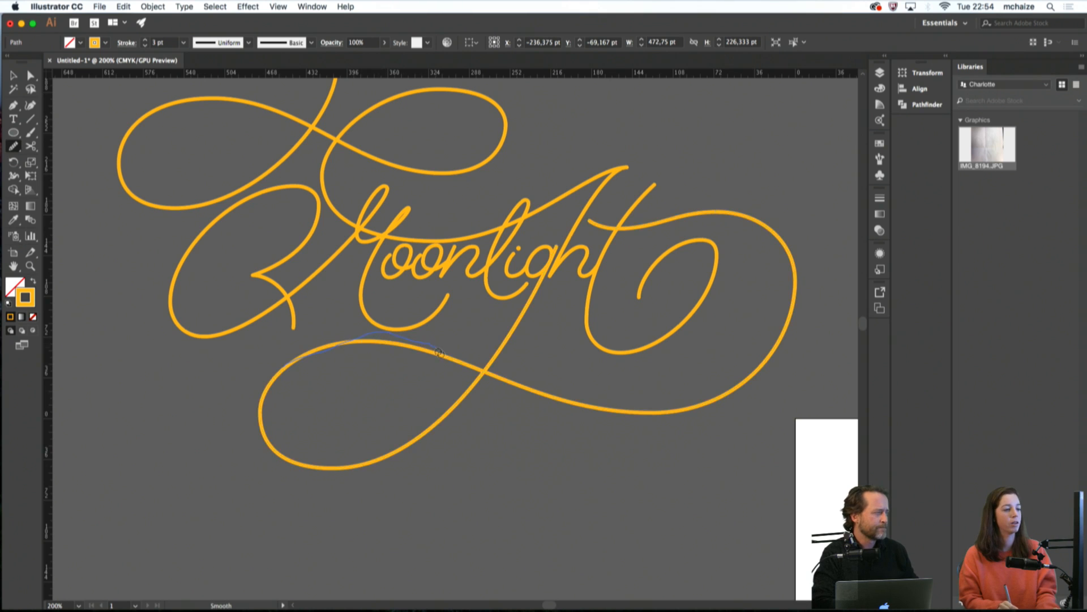
pyautogui.press('super+z')
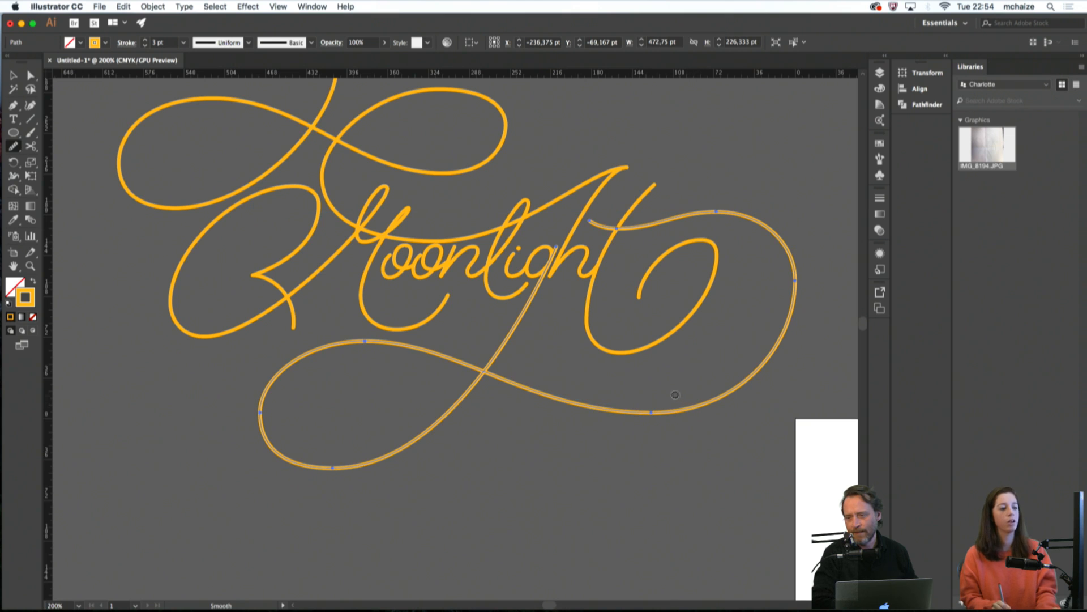
pyautogui.press('v')
pyautogui.click(602, 476)
# Compare the enlarged rough lettering with the artboard version and the scanned sketch
pyautogui.moveTo(591, 472); pyautogui.dragTo(618, 378)
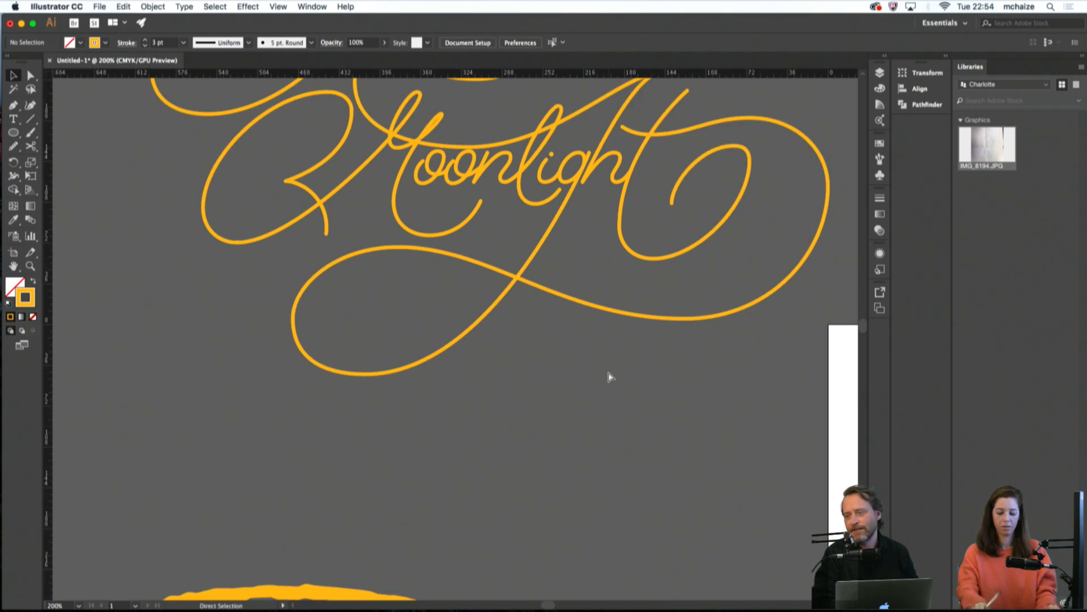
pyautogui.press('super+minus')
pyautogui.press('super+minus')
pyautogui.moveTo(388, 510); pyautogui.dragTo(531, 167)
pyautogui.press('super+minus')
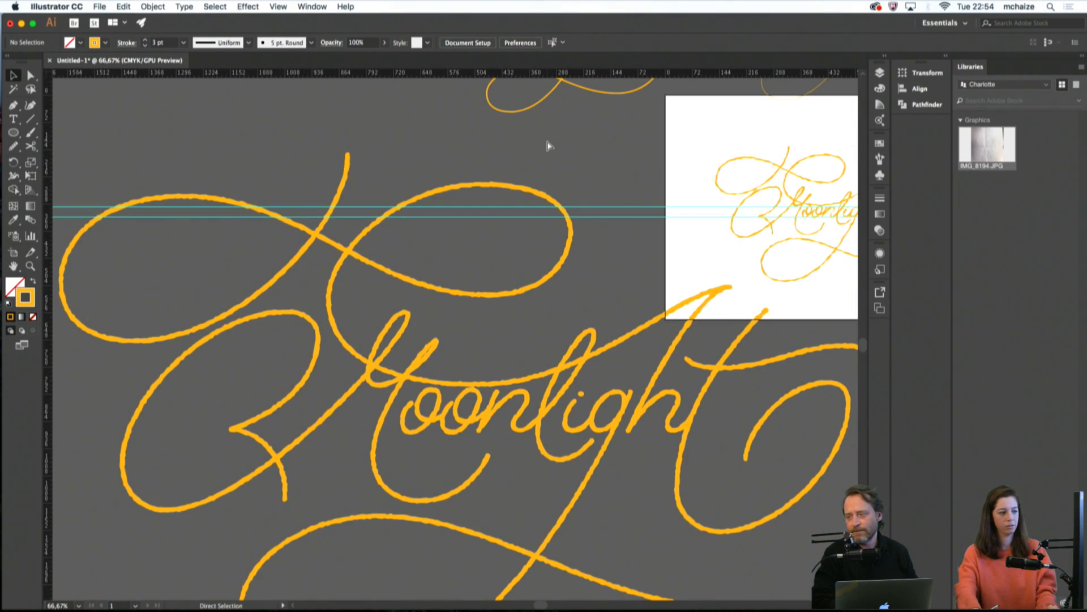
pyautogui.press('super+minus')
pyautogui.scroll(-2, 462, 298)
pyautogui.hscroll(3, 462, 299)
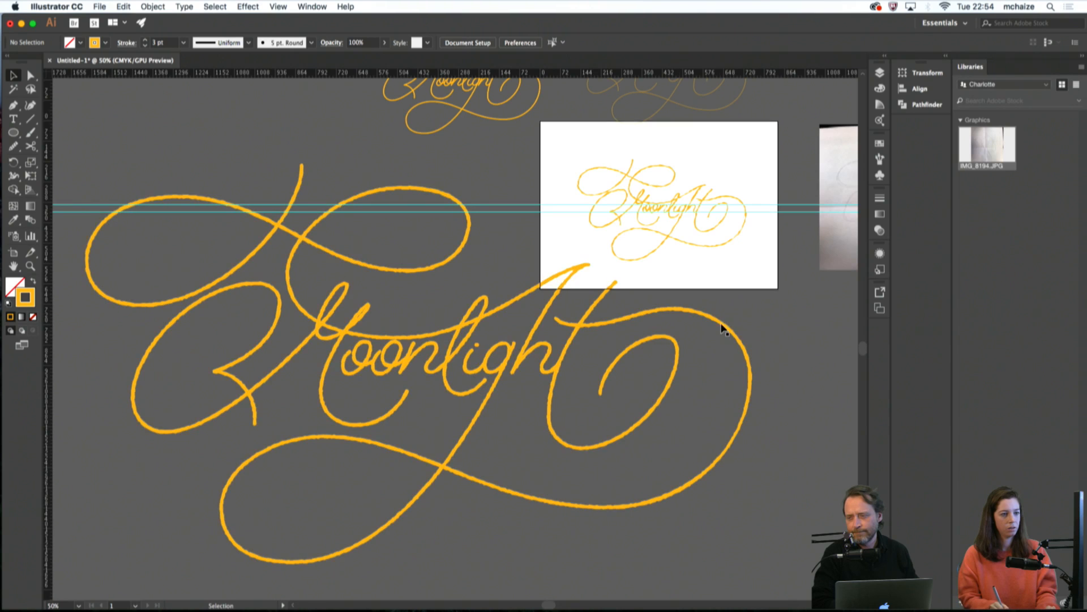
pyautogui.moveTo(723, 327); pyautogui.dragTo(543, 337)
pyautogui.click(651, 290)
pyautogui.scroll(3, 617, 301)
pyautogui.hscroll(5, 617, 300)
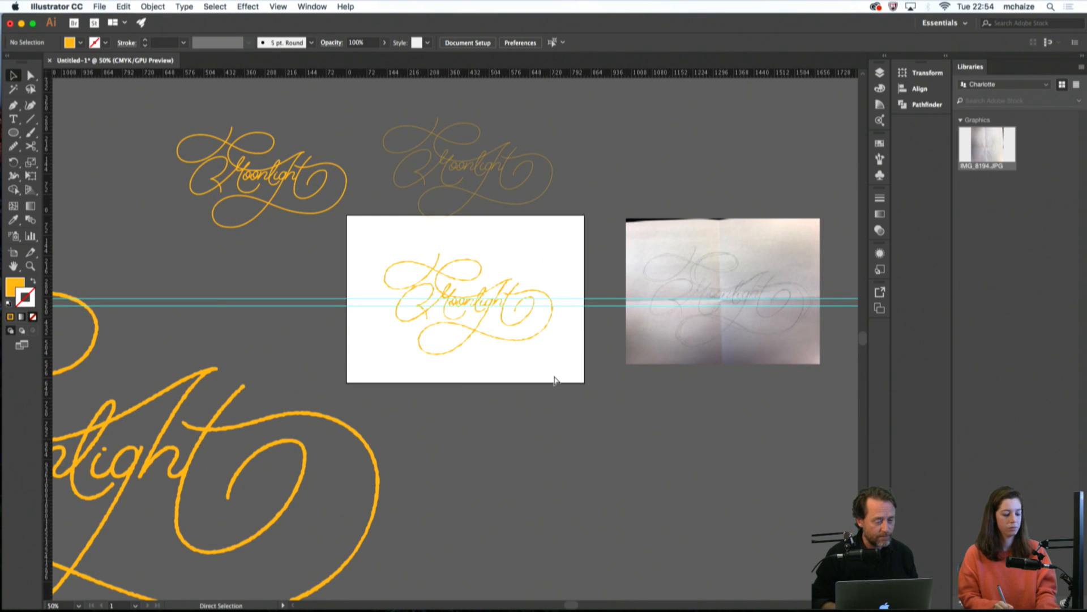
# Undo the enlarging and roughening of the lettering, back to the selected plain stroked paths on the artboard
pyautogui.press('super+z')
pyautogui.press('super+z')
pyautogui.press('super+z')
pyautogui.press('super+z')
pyautogui.press('super+z')
pyautogui.press('super+z')
pyautogui.press('super+z')
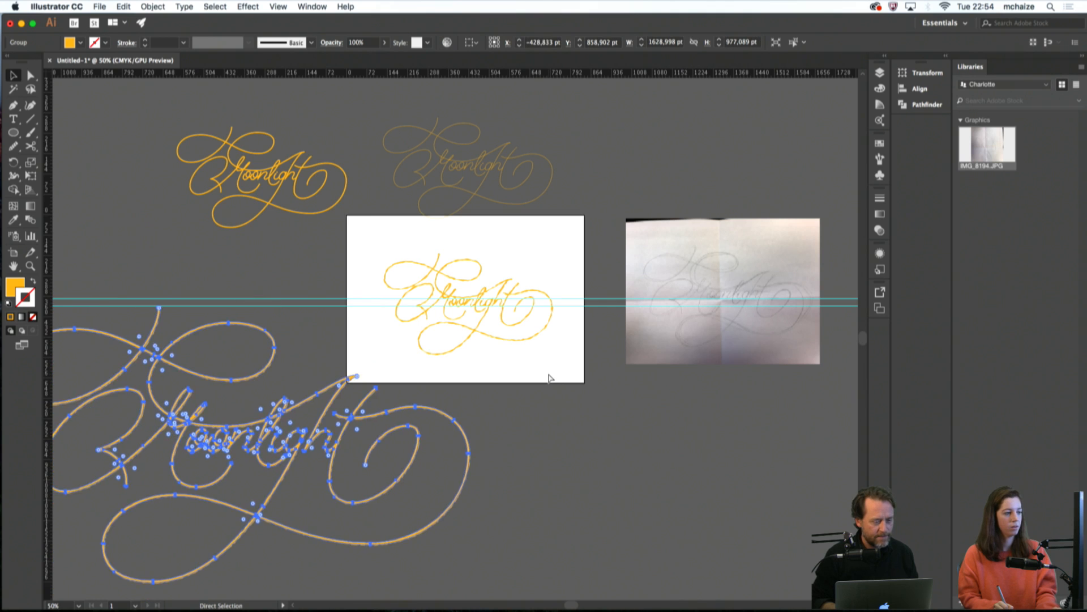
pyautogui.press('super+z')
pyautogui.press('super+z')
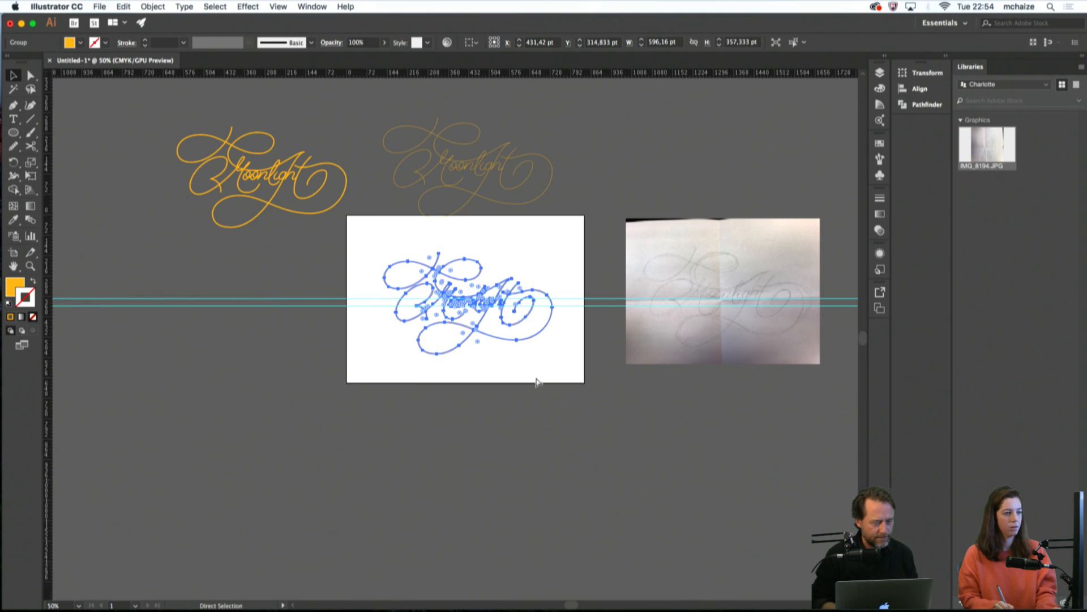
pyautogui.press('super+z')
pyautogui.press('super+z')
pyautogui.press('super+z')
pyautogui.press('super+z')
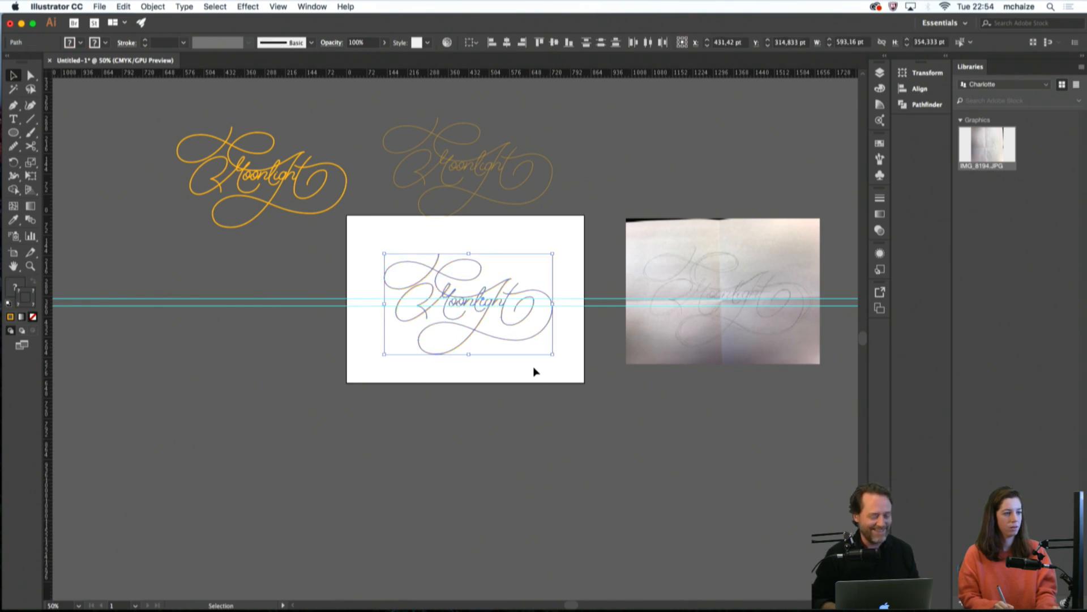
# Examine the lower flourish loop of the Moonlight lettering on the artboard up close, checking its path, and leave it deselected
pyautogui.click(533, 369)
pyautogui.press('super+plus')
pyautogui.press('super+plus')
pyautogui.press('super+plus')
pyautogui.press('super+plus')
pyautogui.press('super+plus')
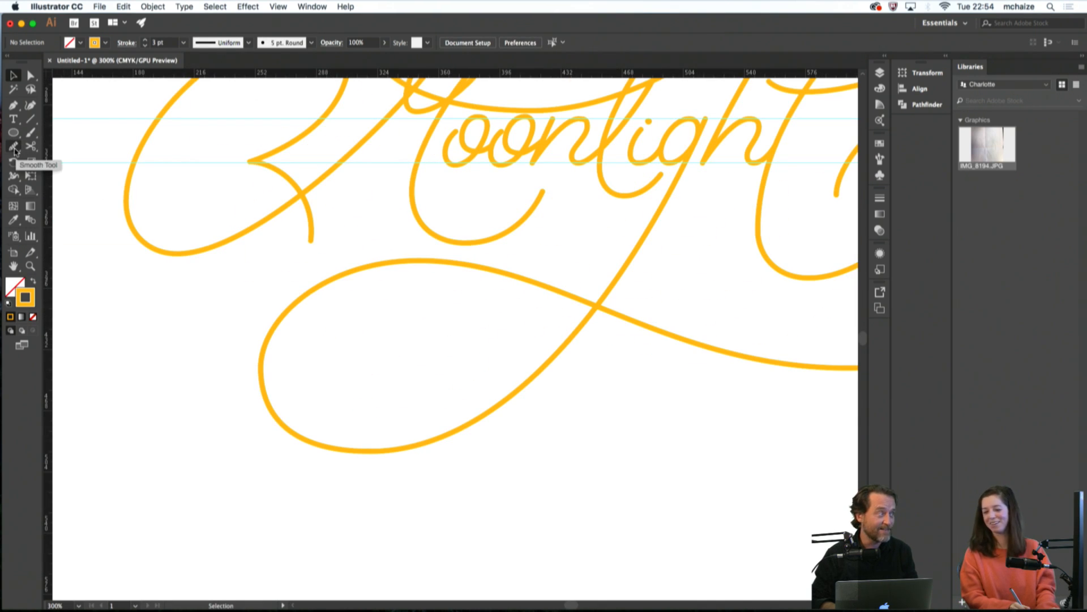
pyautogui.click(434, 265)
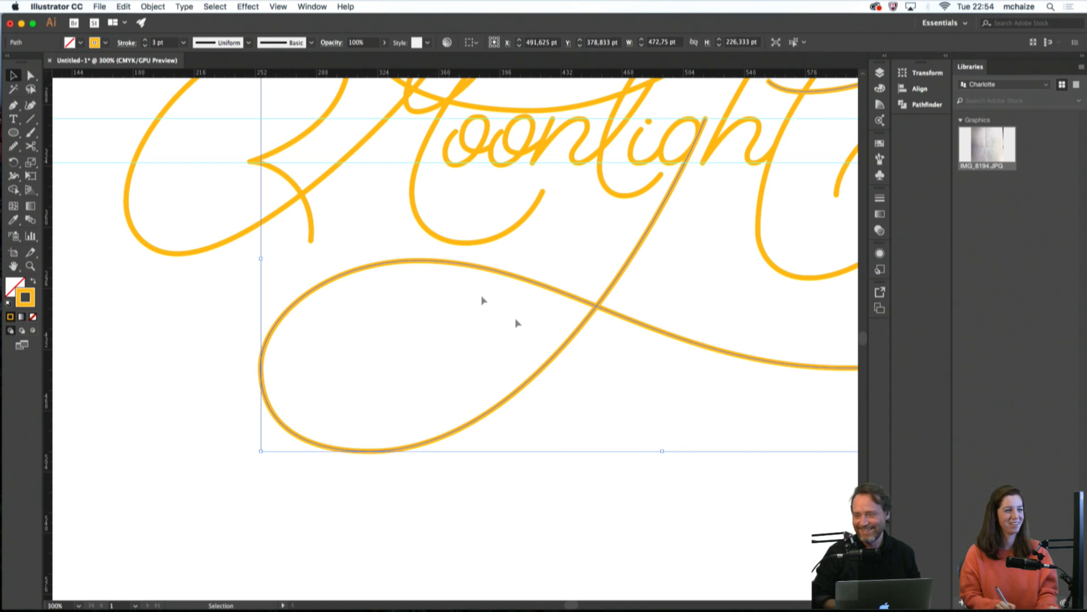
pyautogui.click(665, 452)
pyautogui.press('super+minus')
pyautogui.moveTo(644, 280); pyautogui.dragTo(581, 370)
# Try a 4 pt stroke weight on all the Moonlight paths except the dot of the i
pyautogui.press('super+a')
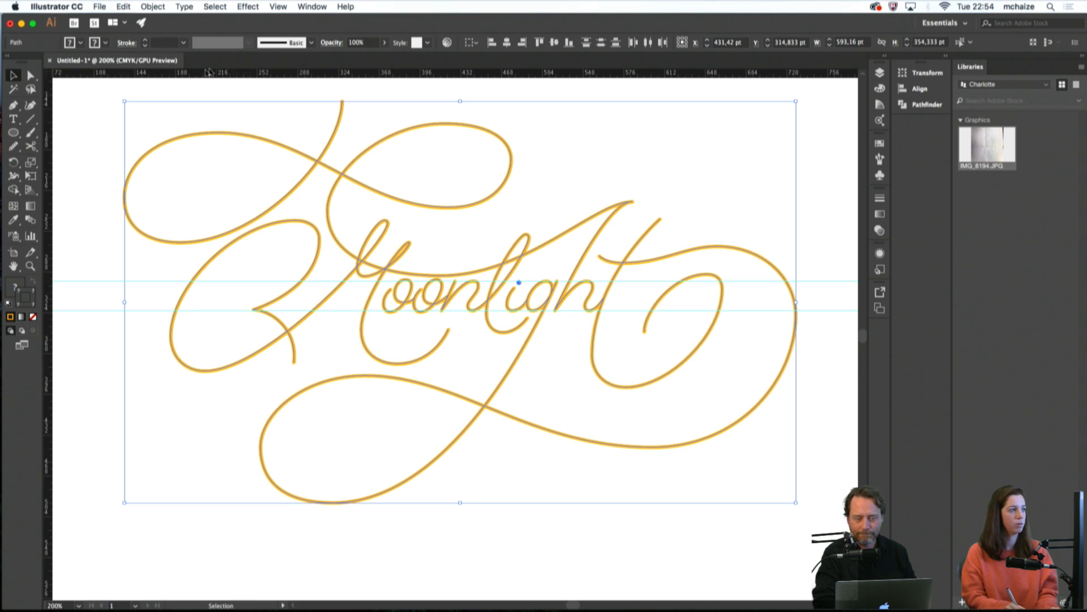
pyautogui.keyDown('shift'); pyautogui.click(519, 283); pyautogui.keyUp('shift')
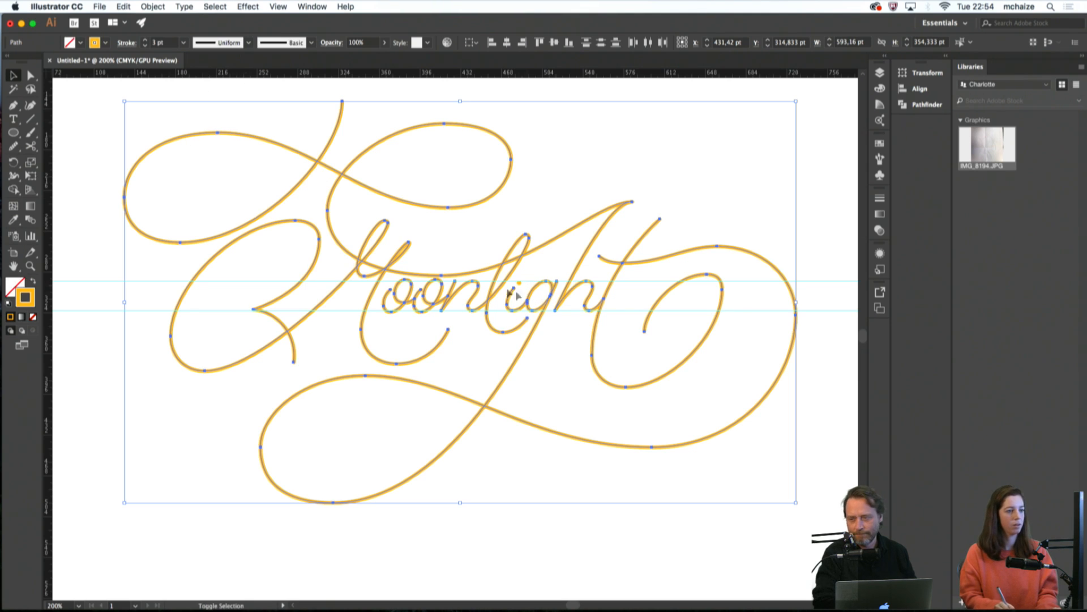
pyautogui.click(155, 44)
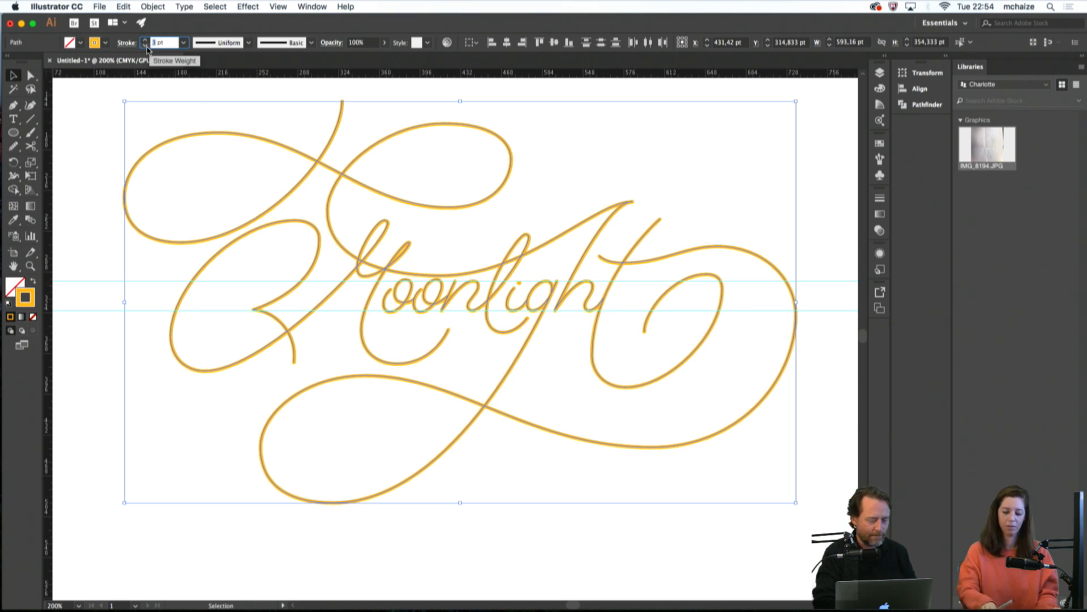
pyautogui.press('Return')
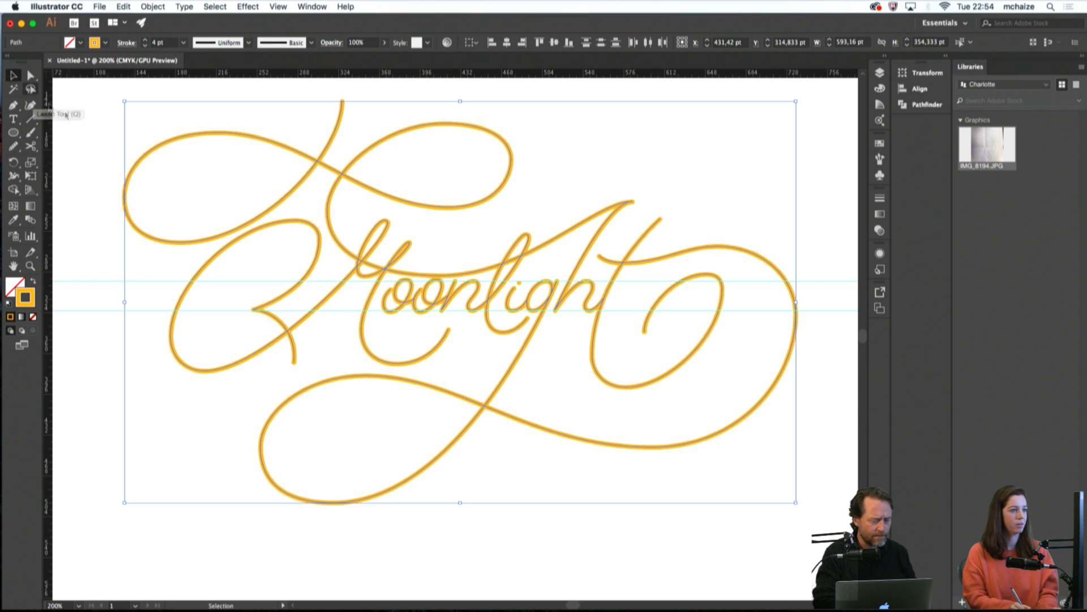
pyautogui.click(89, 152)
# Select the 3 pt Moonlight lettering on the artboard and place a copy of it beyond the artboard's lower-left corner
pyautogui.press('super+a')
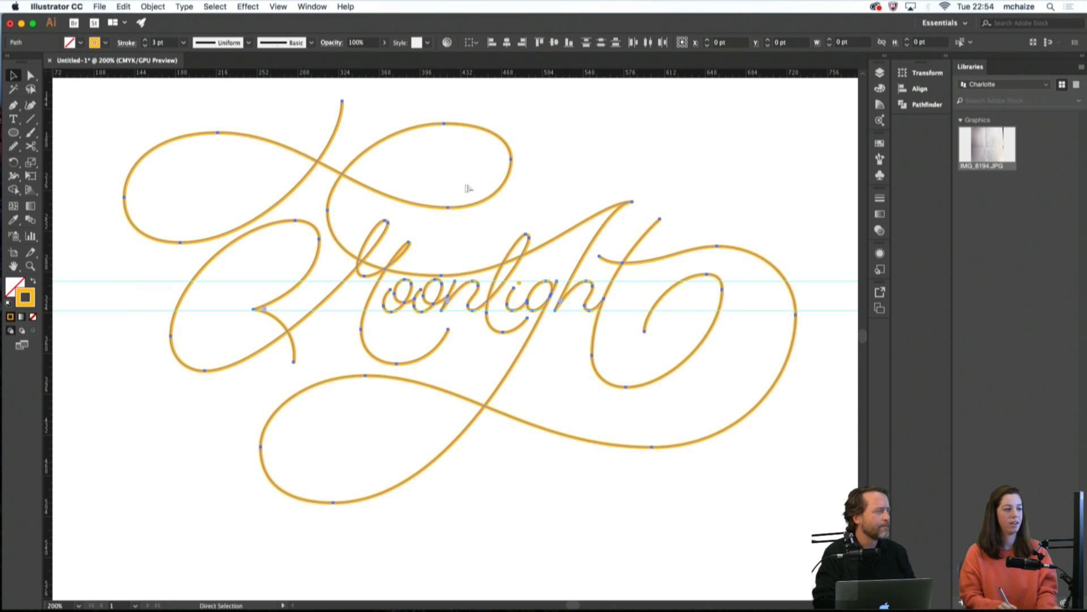
pyautogui.press('super+minus')
pyautogui.press('super+minus')
pyautogui.hscroll(-10, 508, 245)
pyautogui.scroll(-5, 508, 245)
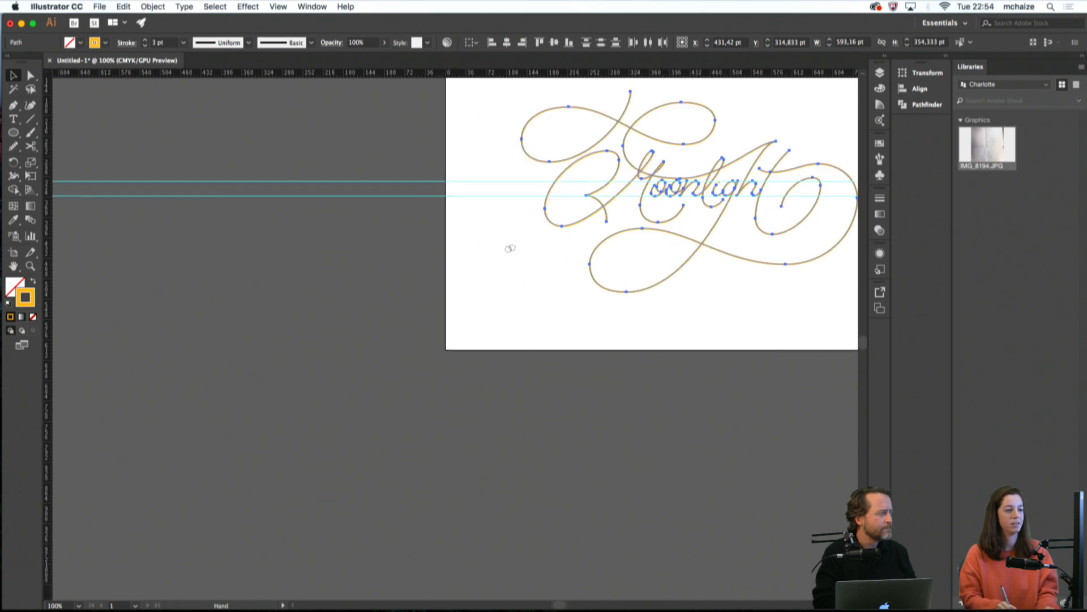
pyautogui.moveTo(701, 263); pyautogui.dragTo(386, 443)
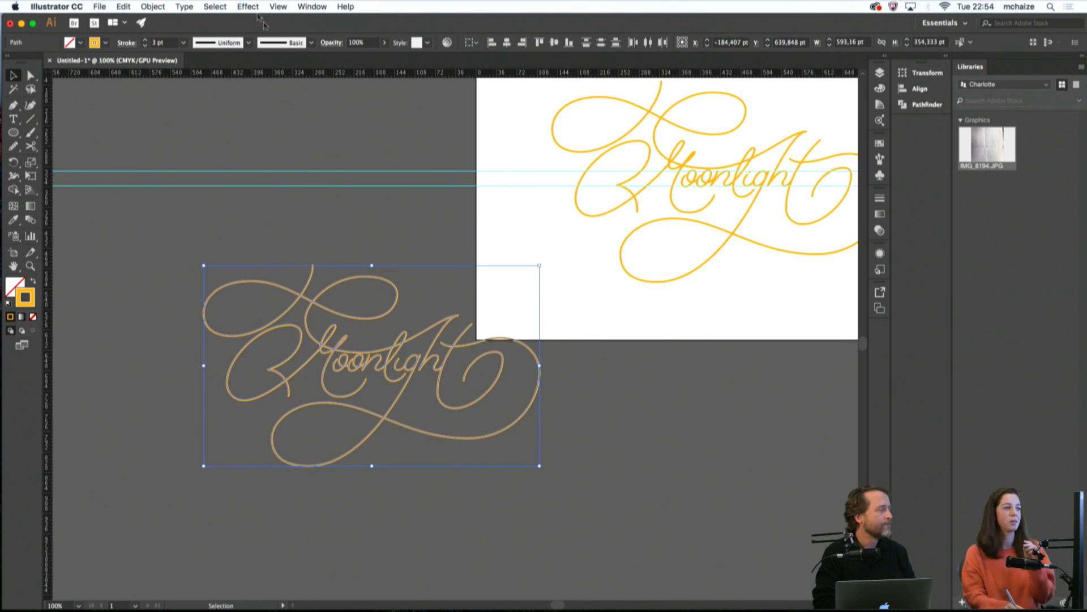
# Outline the strokes of the copied lettering and unite the resulting shapes with Pathfinder
pyautogui.click(187, 7)
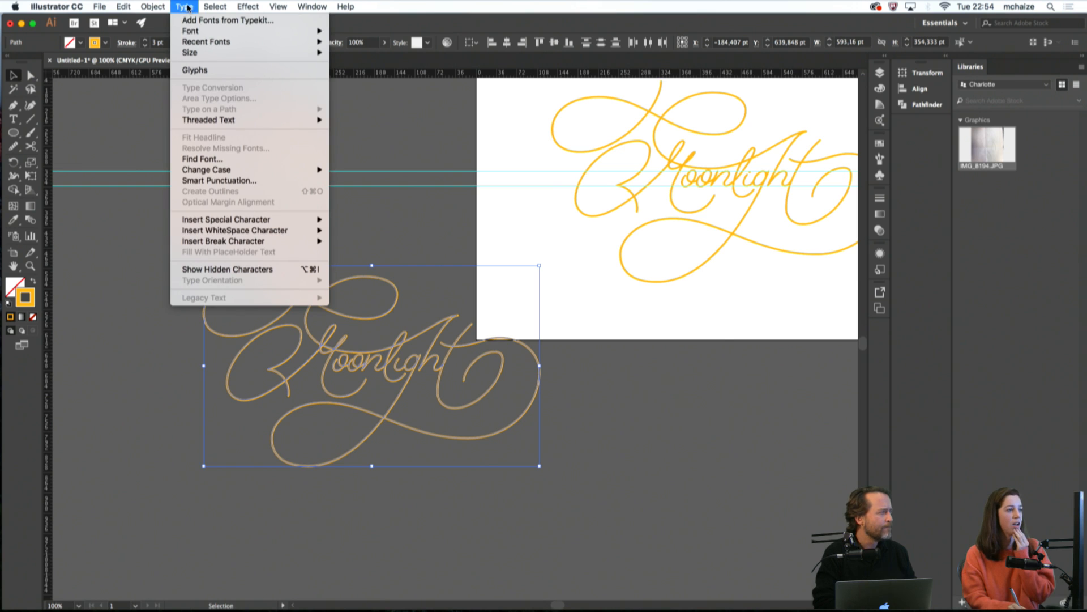
pyautogui.moveTo(153, 6)
pyautogui.moveTo(210, 245)
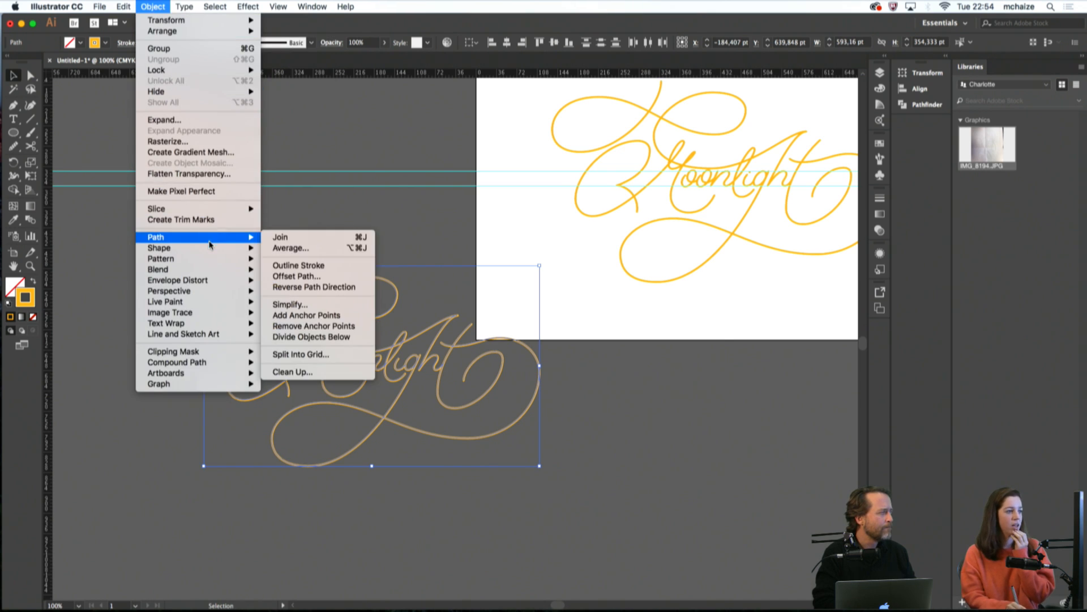
pyautogui.click(297, 265)
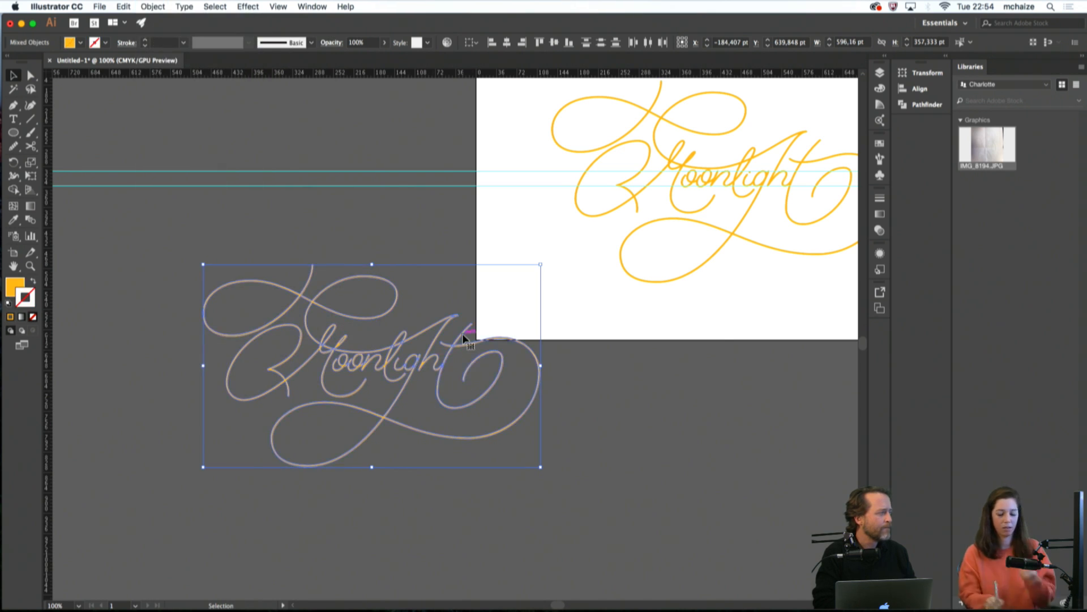
pyautogui.press('super+plus')
pyautogui.press('super+plus')
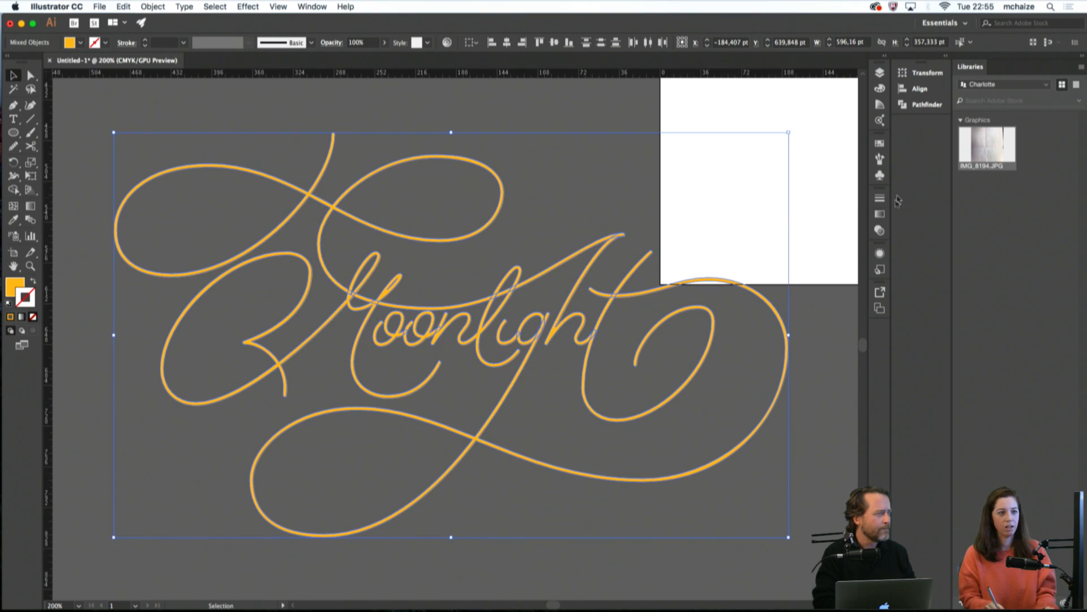
pyautogui.click(922, 105)
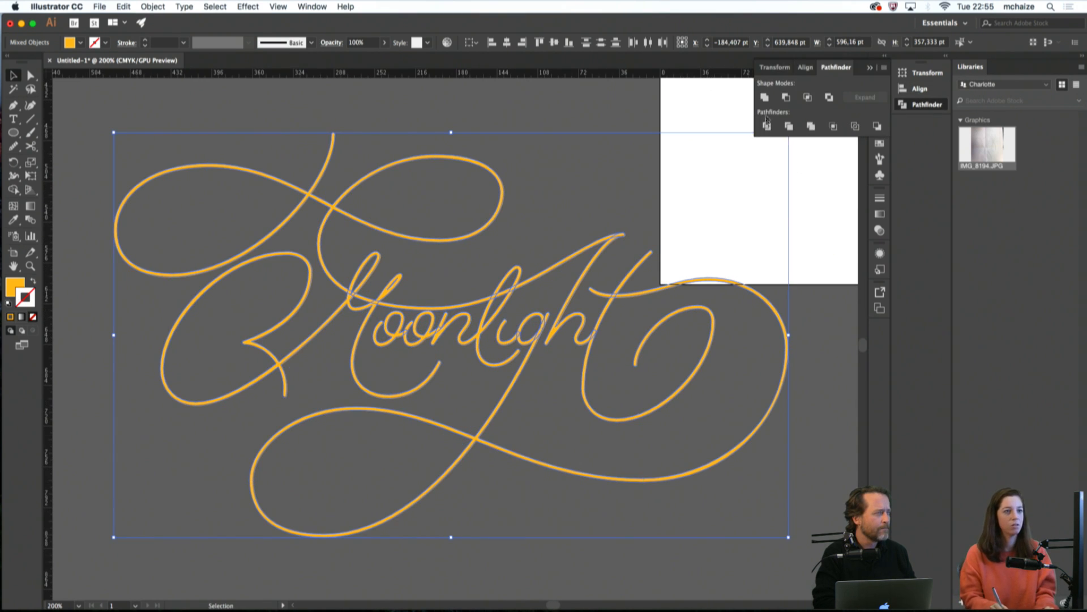
pyautogui.click(766, 98)
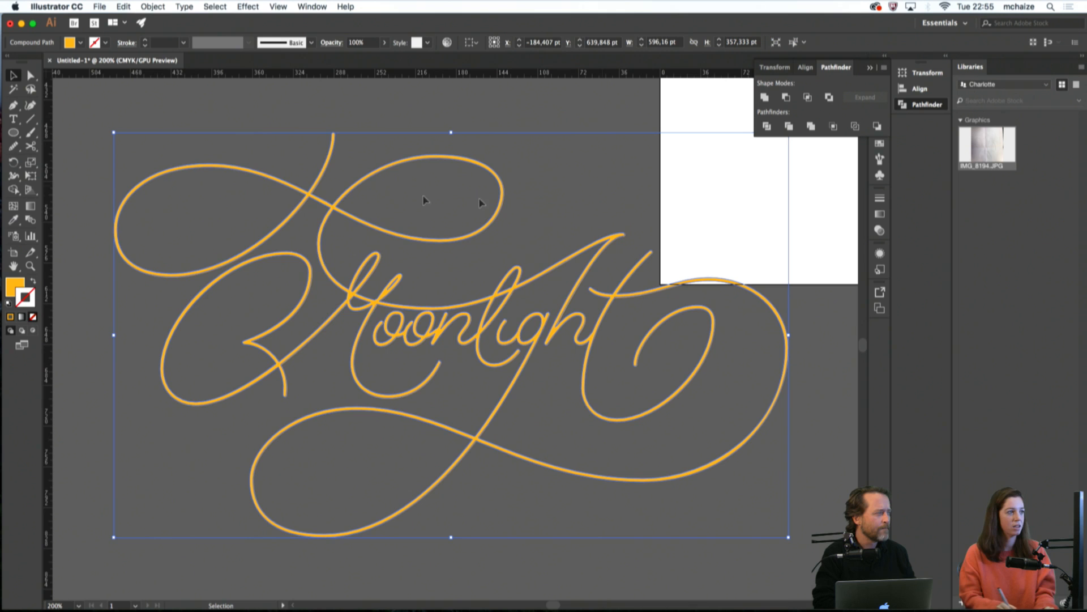
# Apply the last-used Roughen effect to the united lettering and deselect it
pyautogui.click(248, 6)
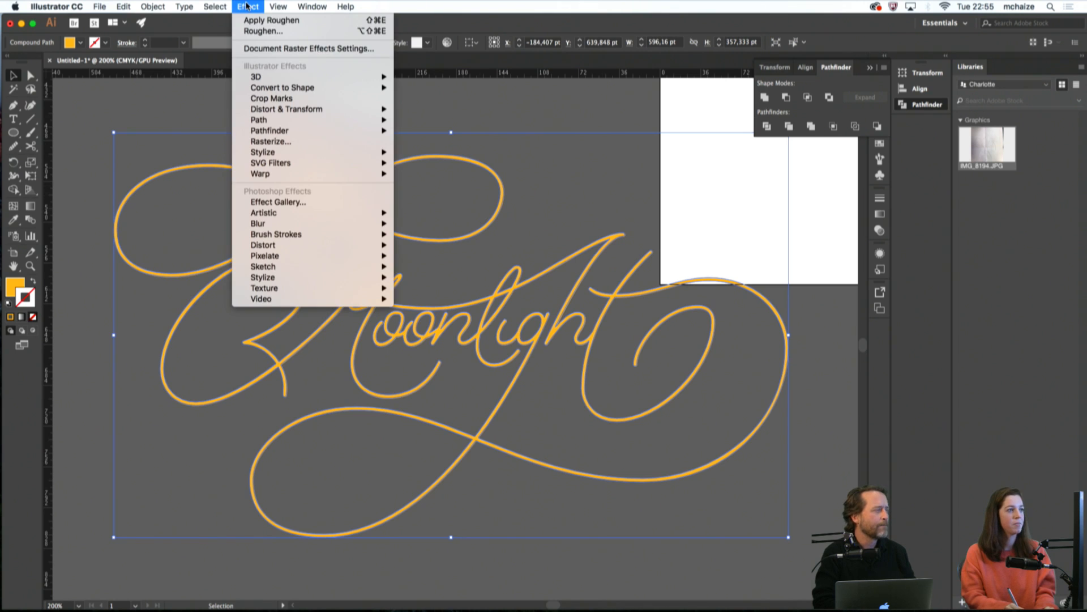
pyautogui.click(269, 20)
pyautogui.click(415, 267)
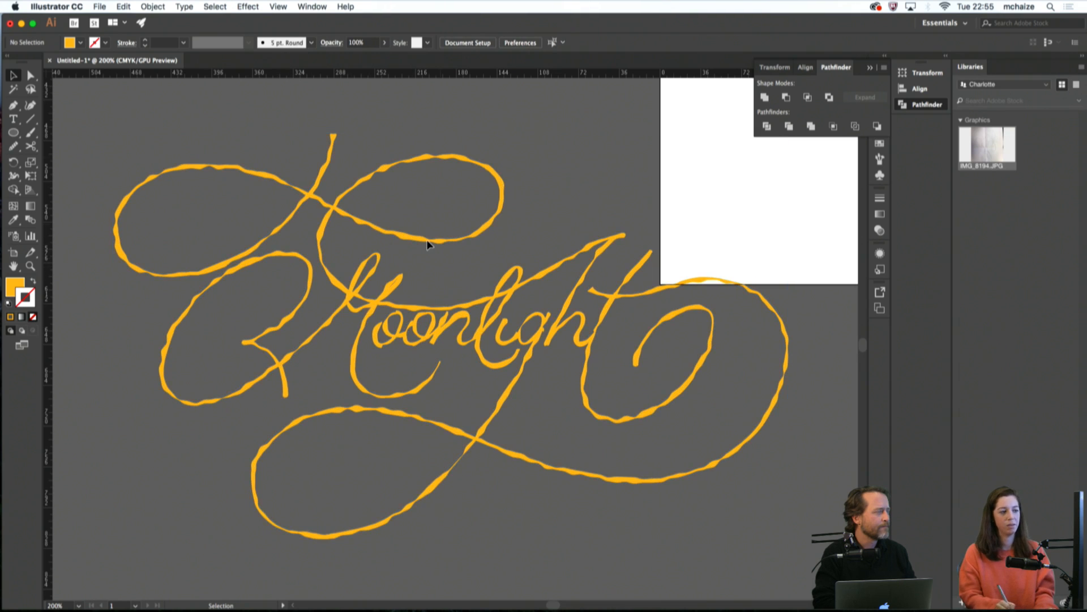
# Scale the roughened lettering up proportionally from its center to about 2738 × 1641 pt
pyautogui.press('super+minus')
pyautogui.press('super+minus')
pyautogui.press('super+minus')
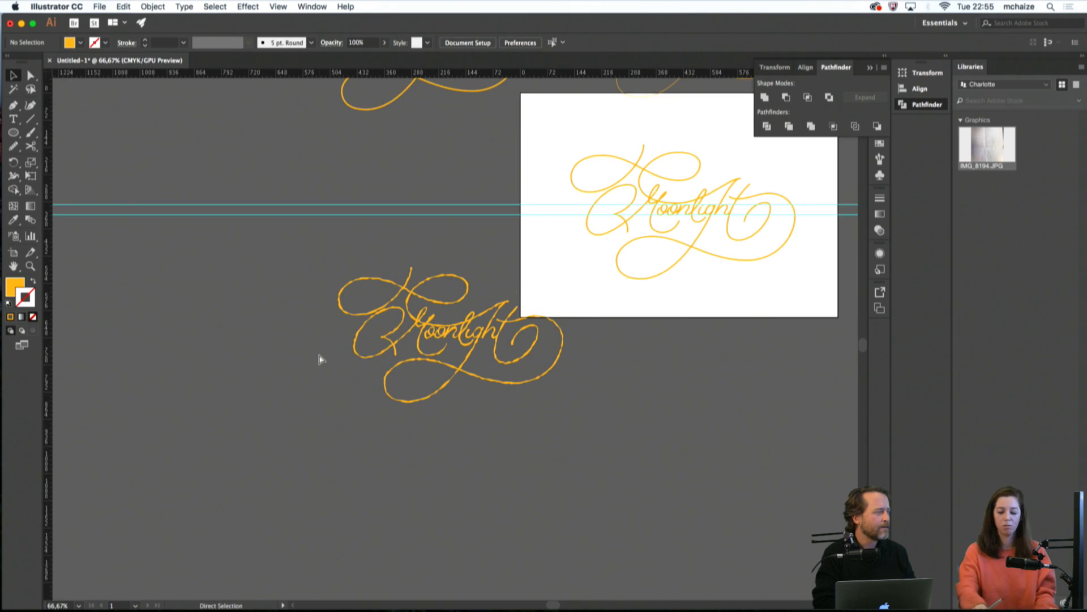
pyautogui.press('super+minus')
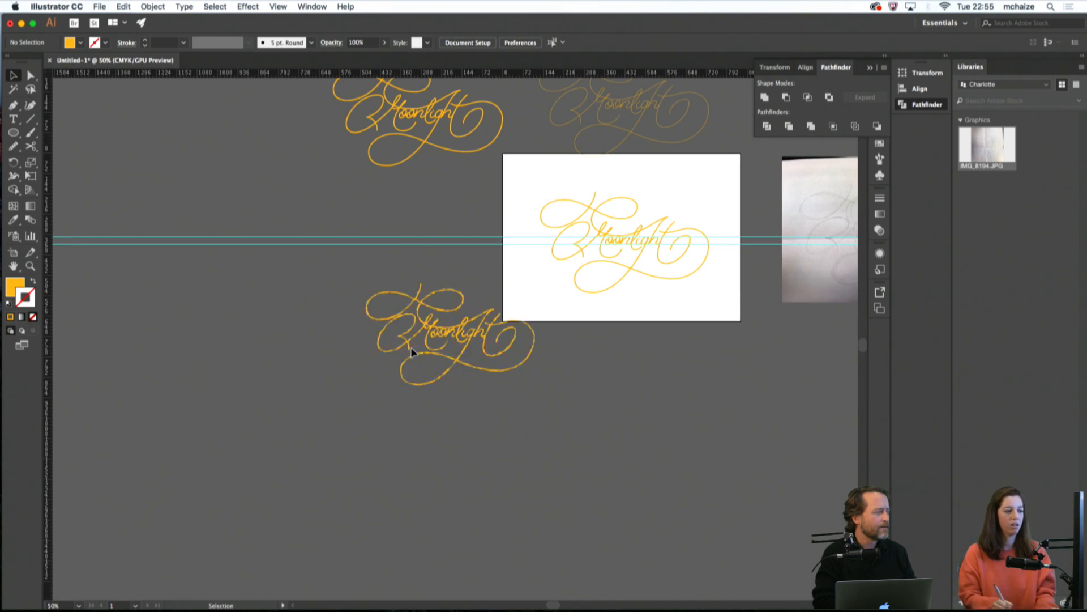
pyautogui.press('super+minus')
pyautogui.click(398, 366)
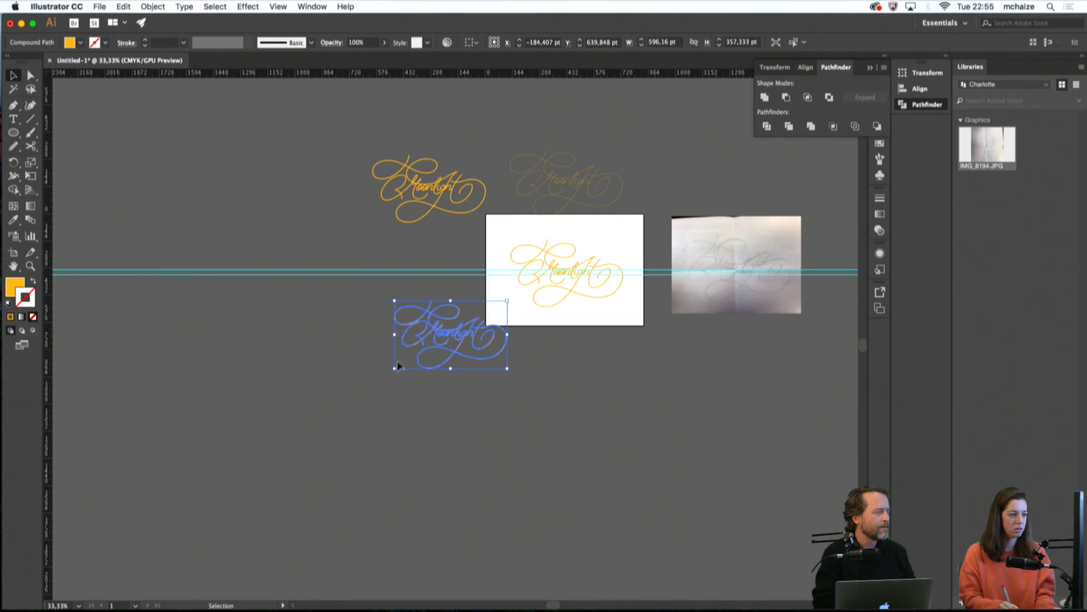
pyautogui.moveTo(398, 365); pyautogui.dragTo(193, 489)
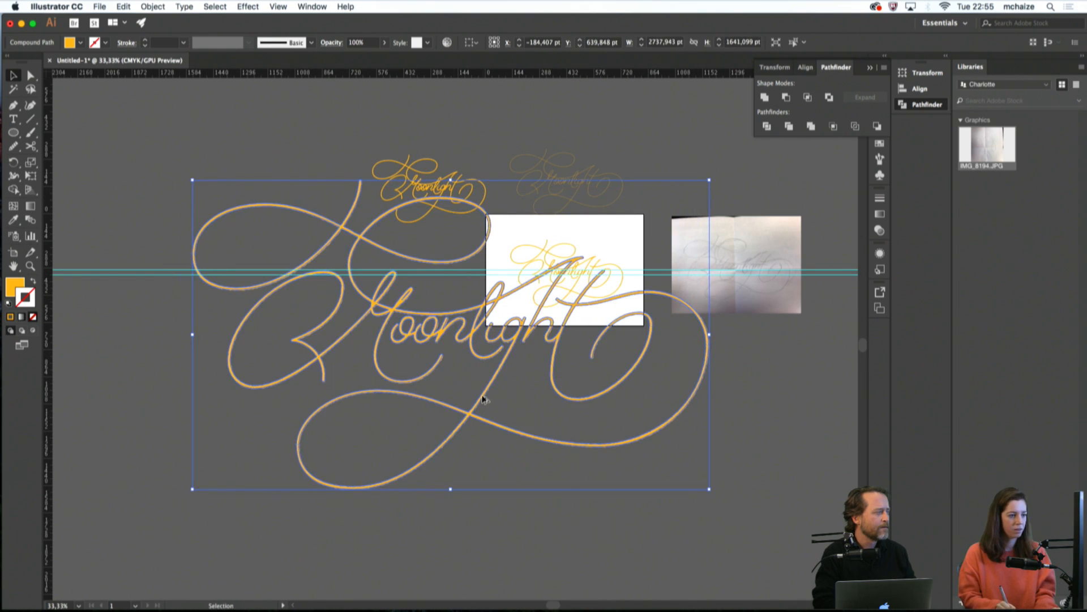
# Move the enlarged rough lettering below the other versions, clear of the artwork on the artboard, and deselect it
pyautogui.moveTo(483, 400); pyautogui.dragTo(449, 488)
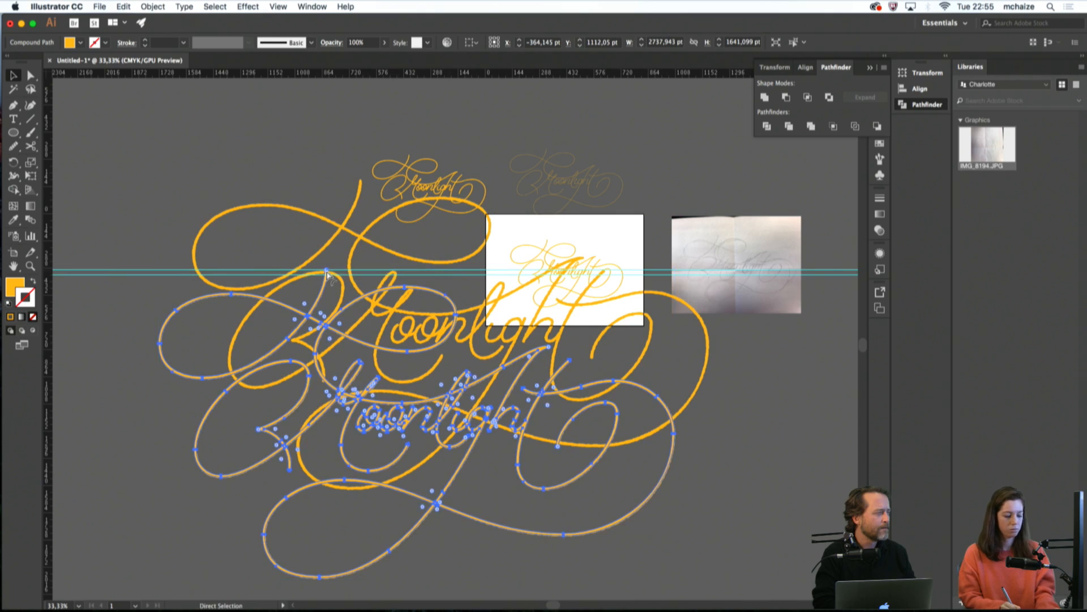
pyautogui.moveTo(325, 273); pyautogui.dragTo(359, 184)
pyautogui.moveTo(375, 344); pyautogui.dragTo(375, 448)
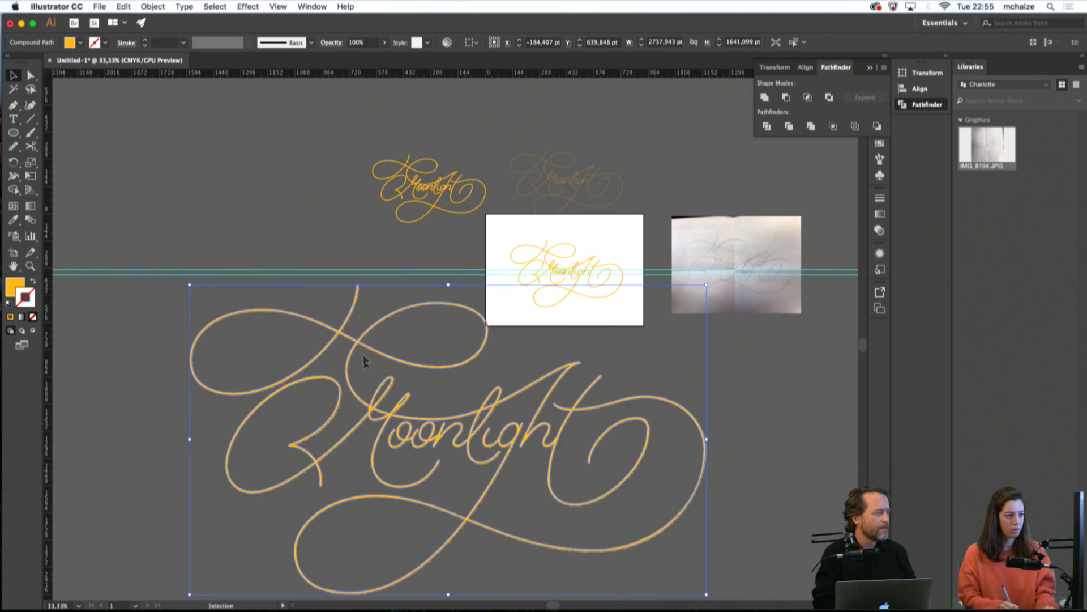
pyautogui.click(327, 289)
pyautogui.moveTo(392, 397); pyautogui.dragTo(386, 321)
pyautogui.press('super+plus')
pyautogui.press('super+plus')
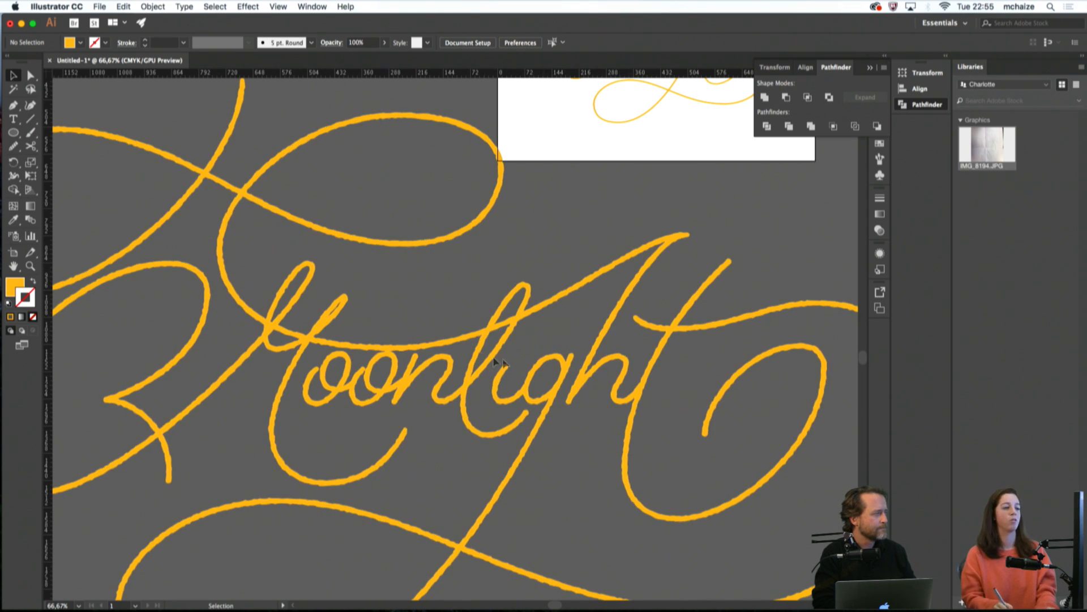
pyautogui.press('super+minus')
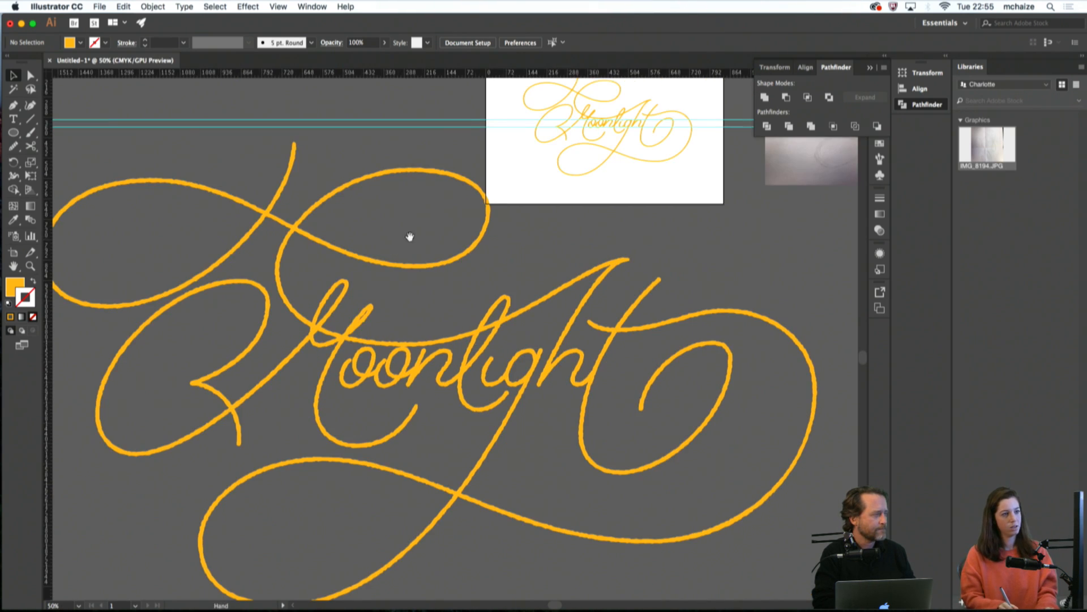
pyautogui.moveTo(411, 237); pyautogui.dragTo(389, 269)
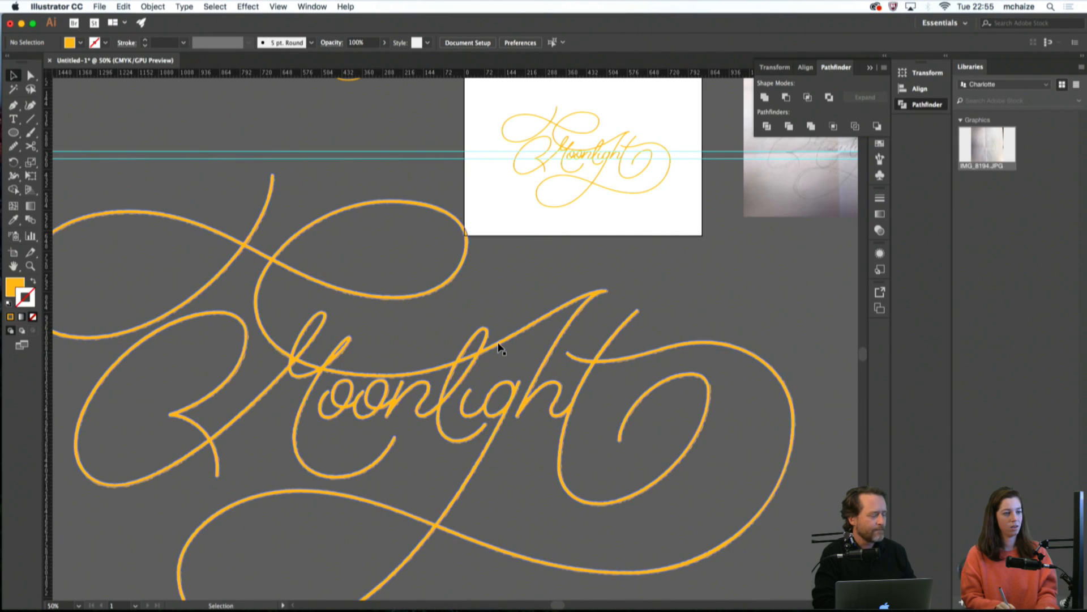
# Switch to Photoshop and create a new landscape A4 print document at 300 pixels/inch with a white background
pyautogui.moveTo(457, 598)
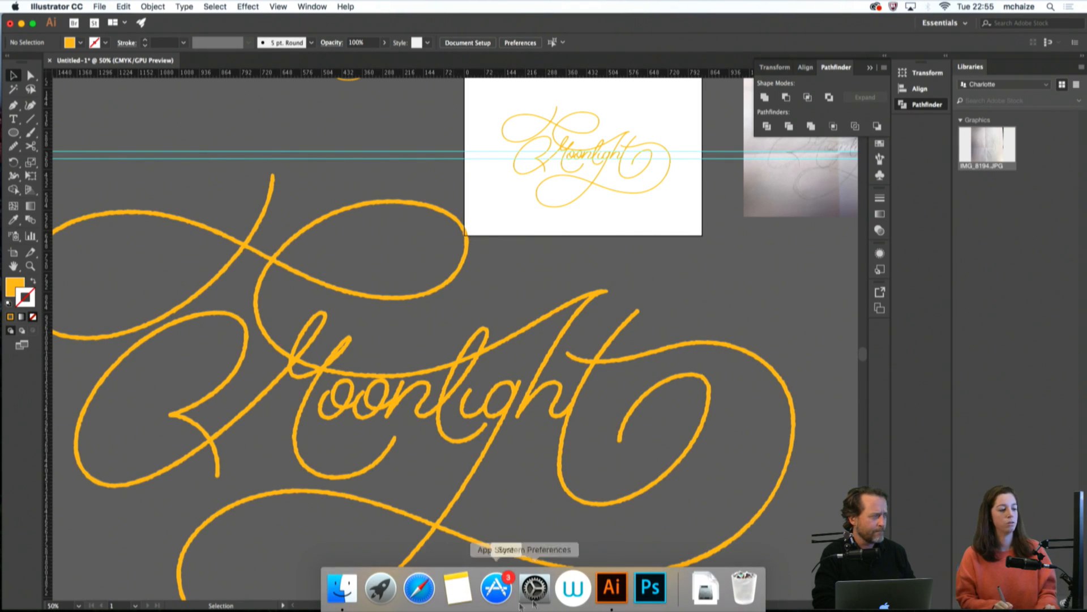
pyautogui.click(654, 592)
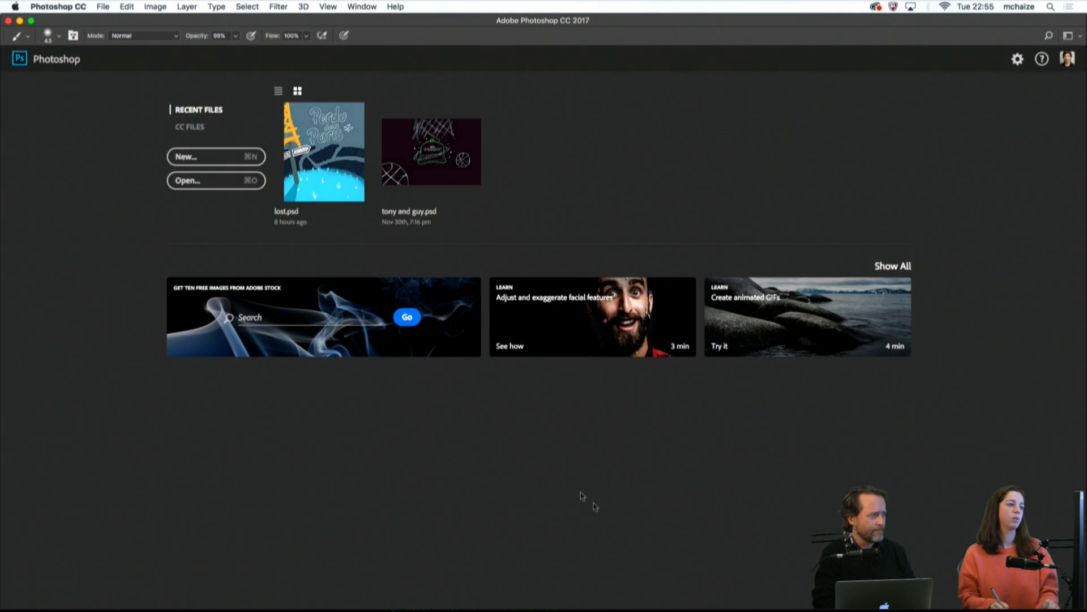
pyautogui.click(186, 156)
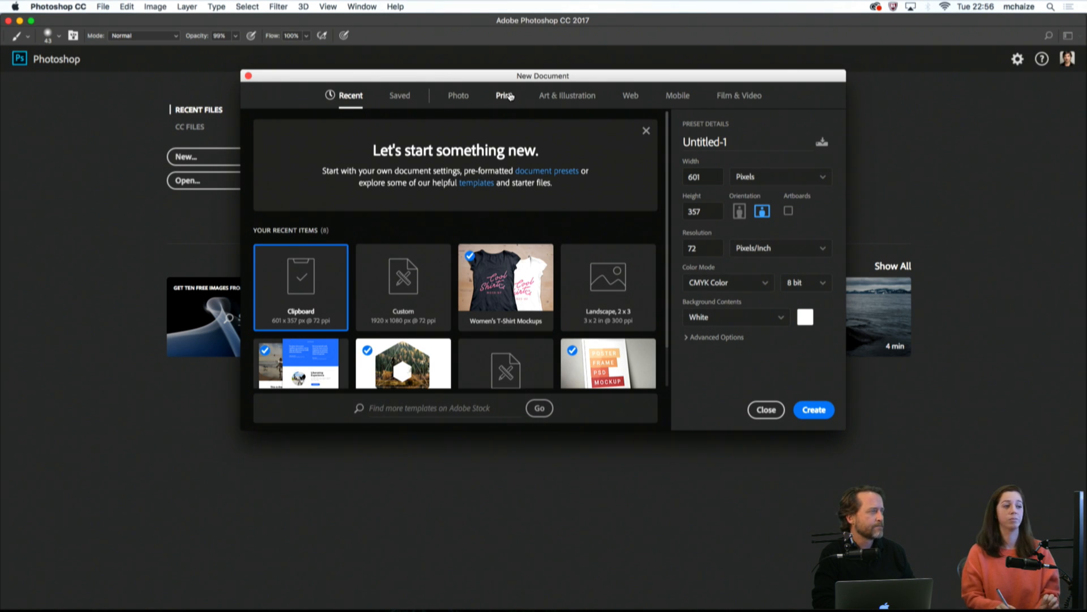
pyautogui.click(512, 97)
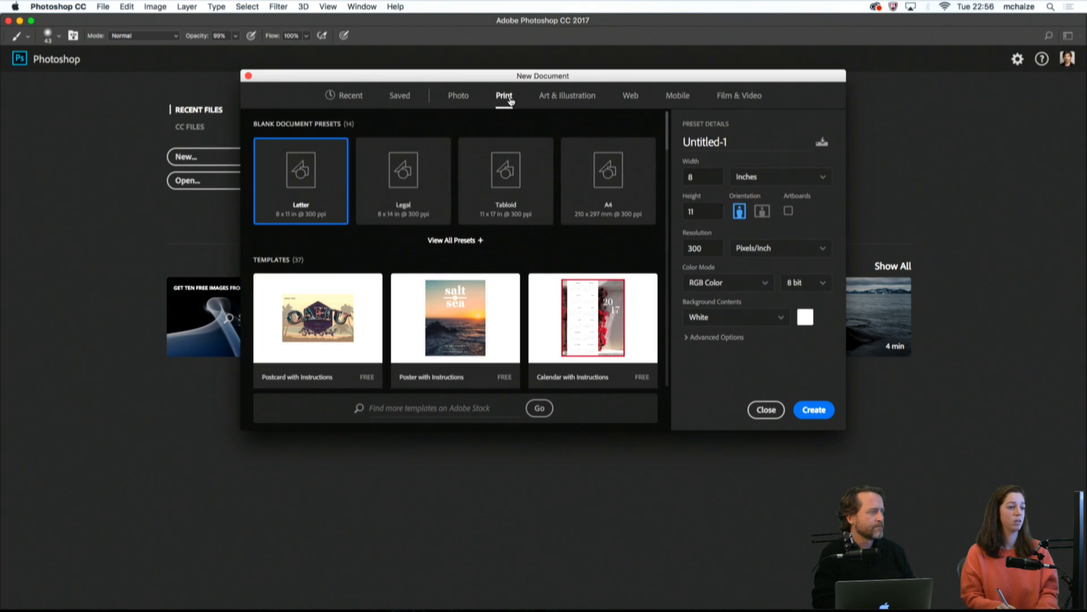
pyautogui.click(620, 179)
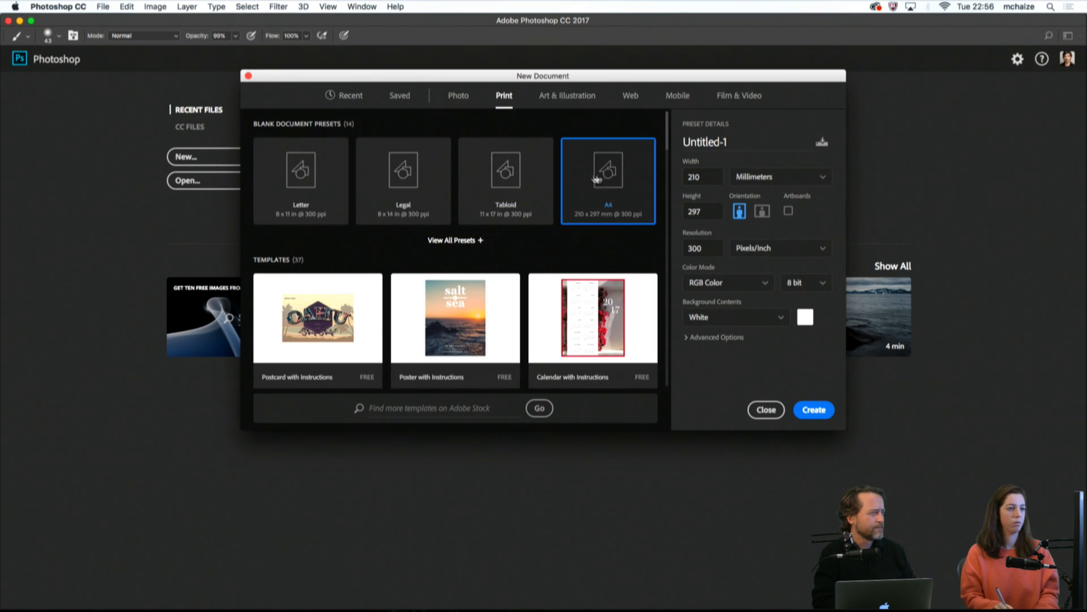
pyautogui.click(823, 413)
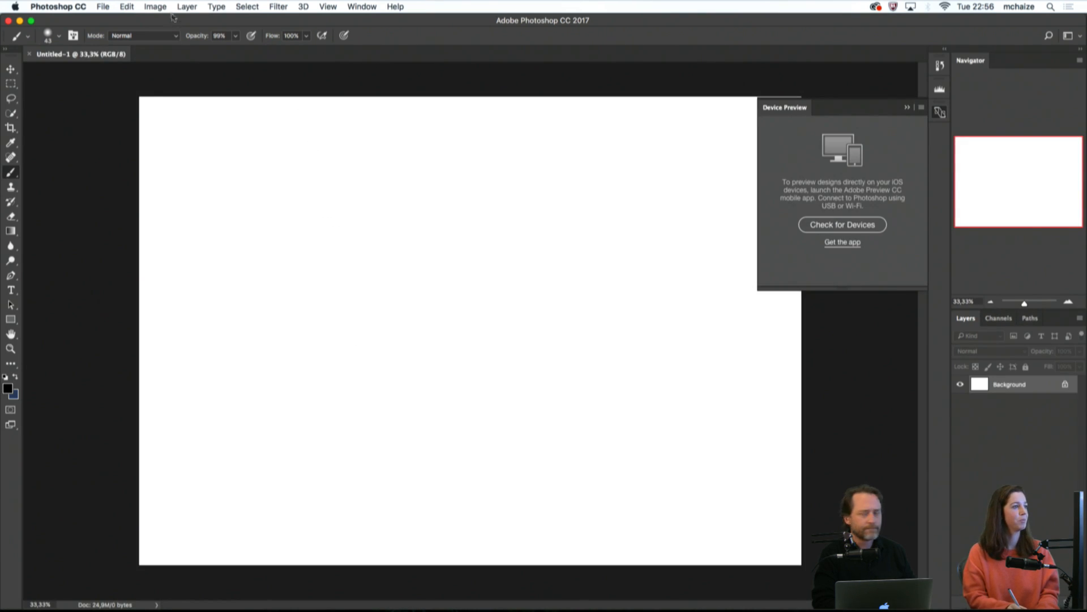
# Convert the new document to CMYK color mode and add an empty layer above the background
pyautogui.click(155, 7)
pyautogui.moveTo(173, 22)
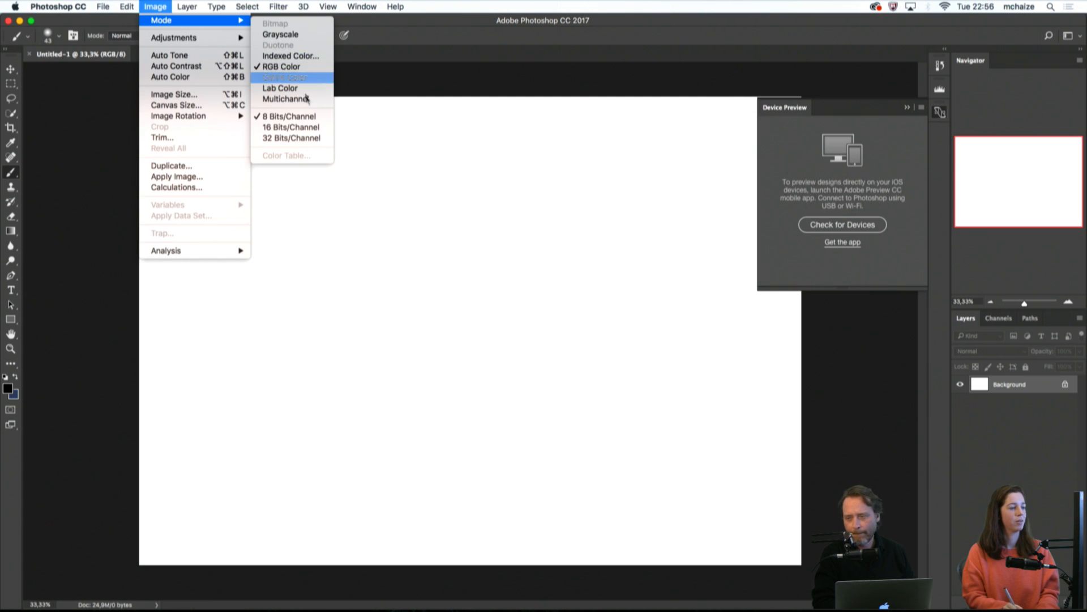
pyautogui.click(284, 77)
pyautogui.click(628, 236)
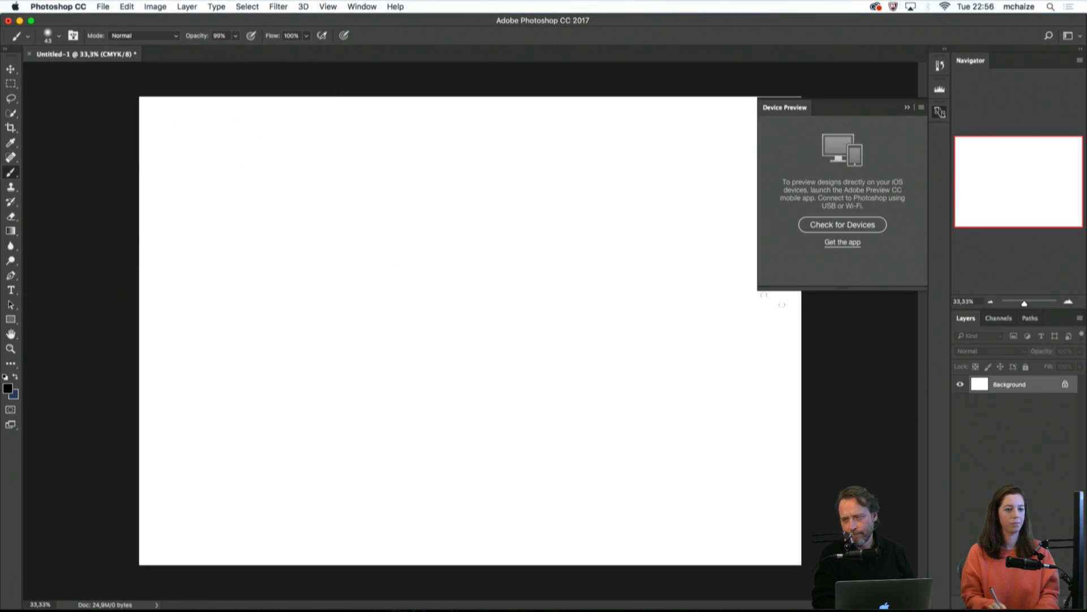
pyautogui.click(1057, 604)
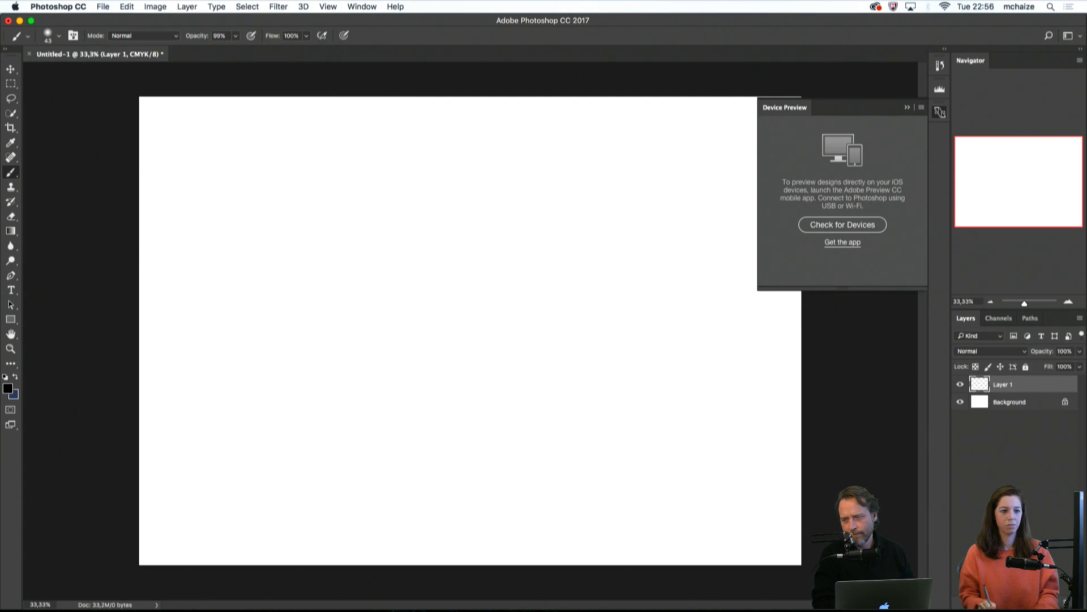
# Draw a black-filled rectangle shape of about 3586 × 2532 px covering the whole canvas
pyautogui.click(8, 388)
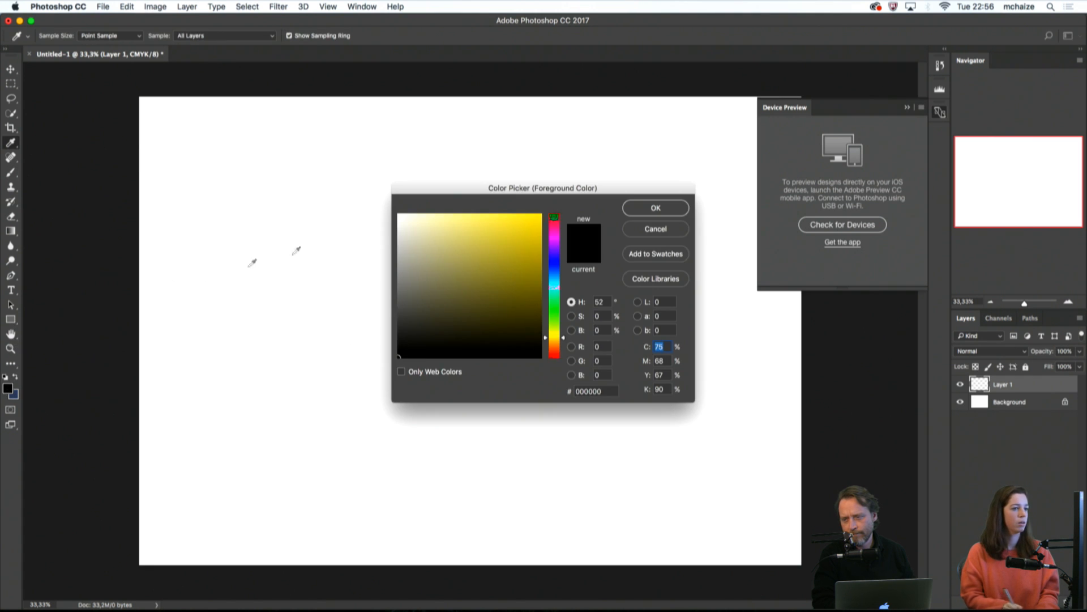
pyautogui.click(649, 207)
pyautogui.click(14, 321)
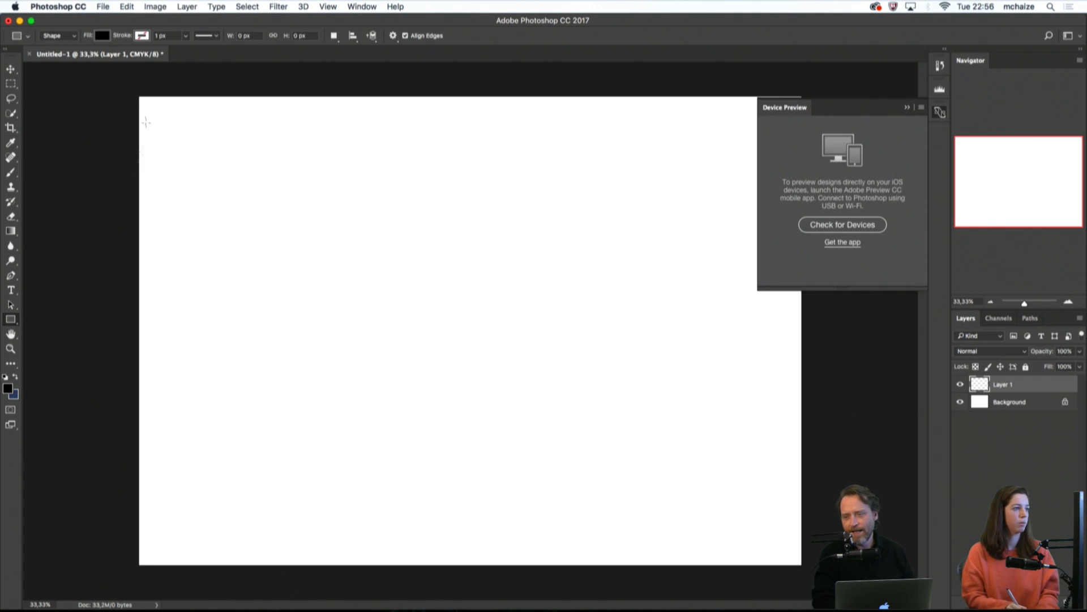
pyautogui.moveTo(133, 92); pyautogui.dragTo(812, 564)
pyautogui.press('v')
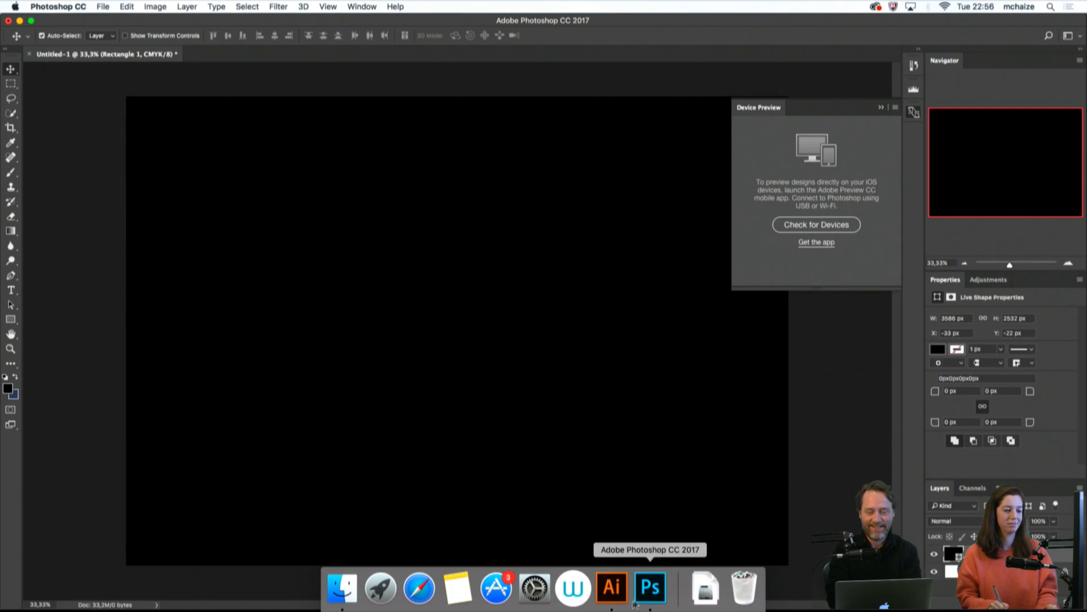
# Switch to Illustrator, recolor the enlarged rough lettering to the artboard's white with the Eyedropper, and deselect it
pyautogui.click(616, 595)
pyautogui.click(655, 355)
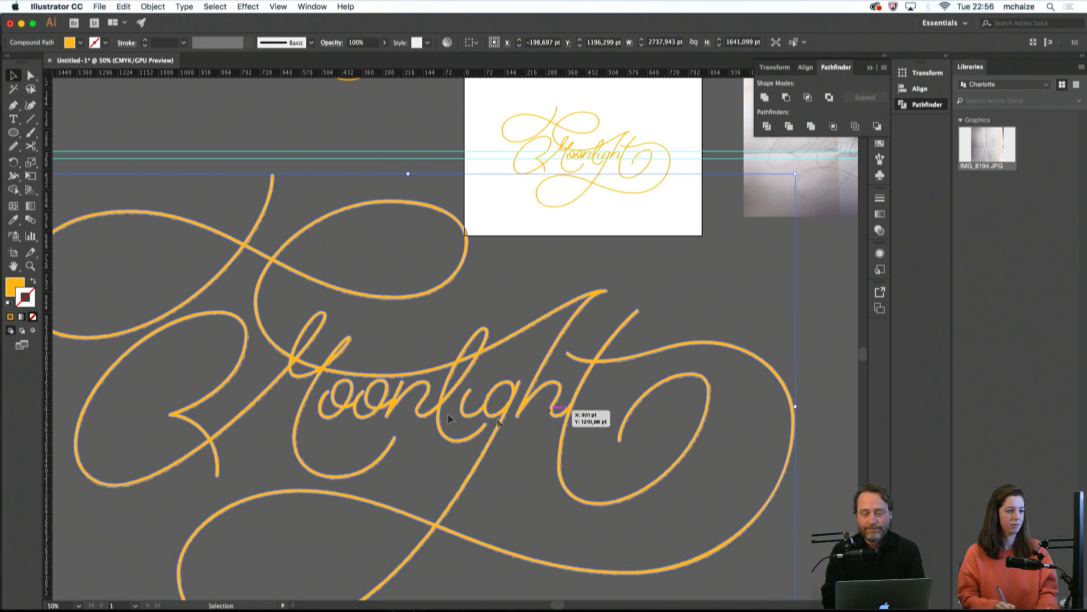
pyautogui.press('i')
pyautogui.click(499, 227)
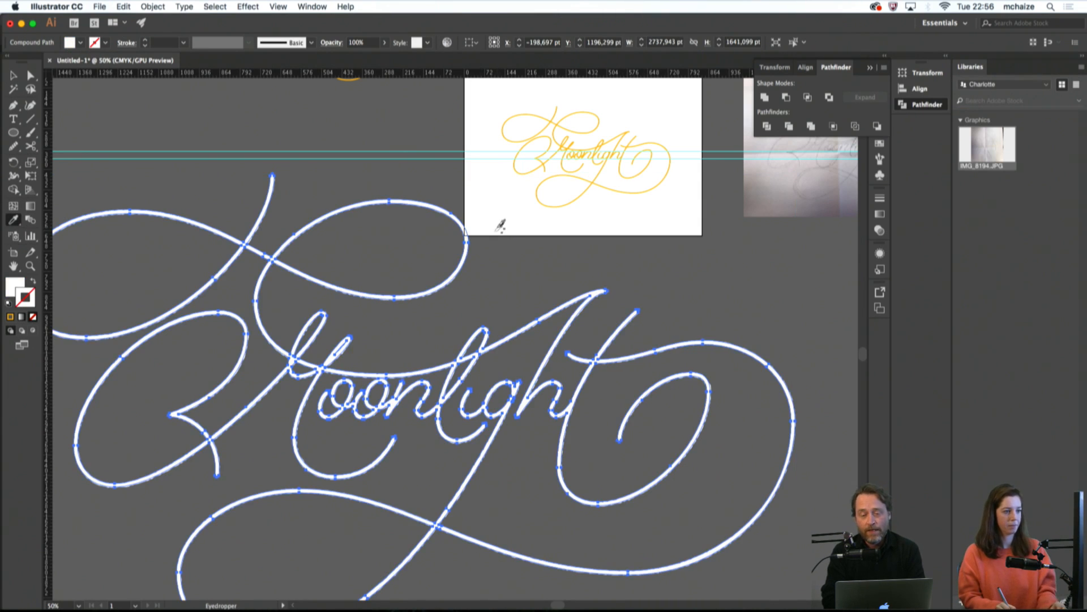
pyautogui.press('v')
pyautogui.click(510, 313)
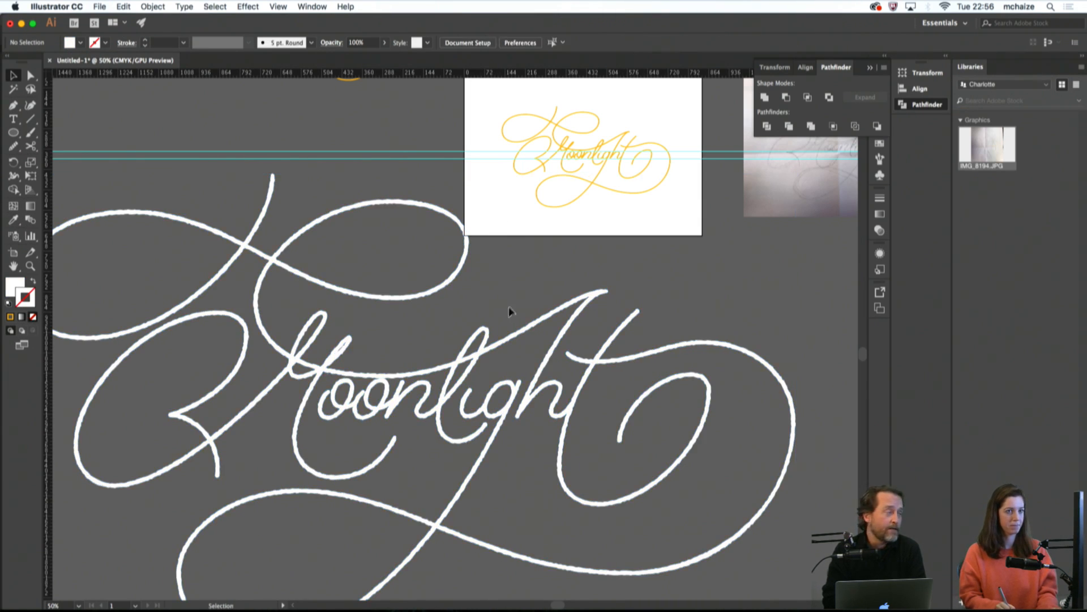
# Copy the white rough Moonlight lettering and switch to Photoshop
pyautogui.press('space')
pyautogui.moveTo(485, 401); pyautogui.dragTo(533, 358)
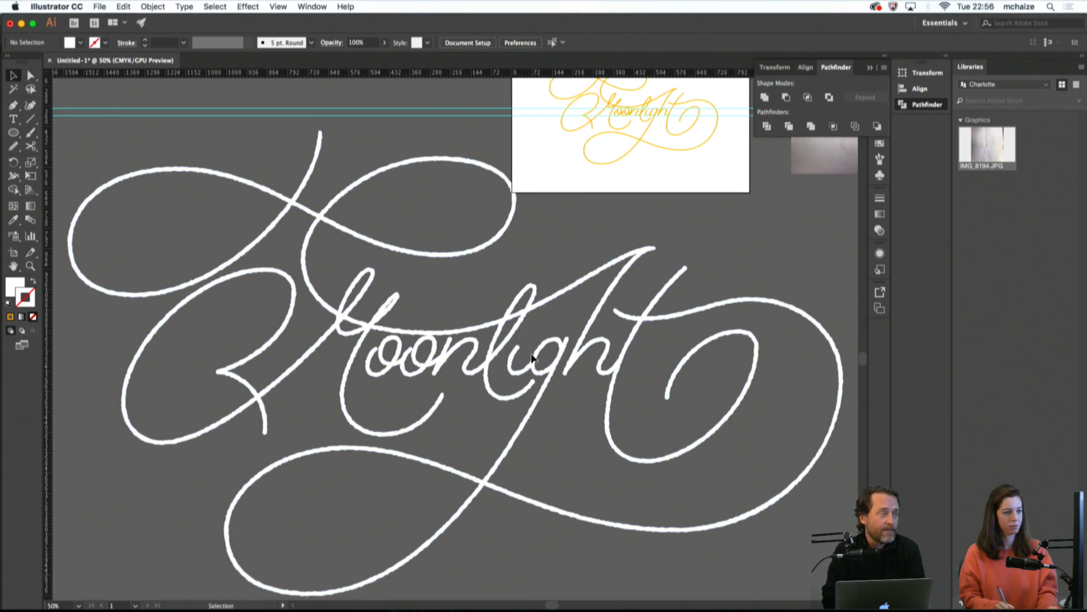
pyautogui.click(515, 362)
pyautogui.press('super+c')
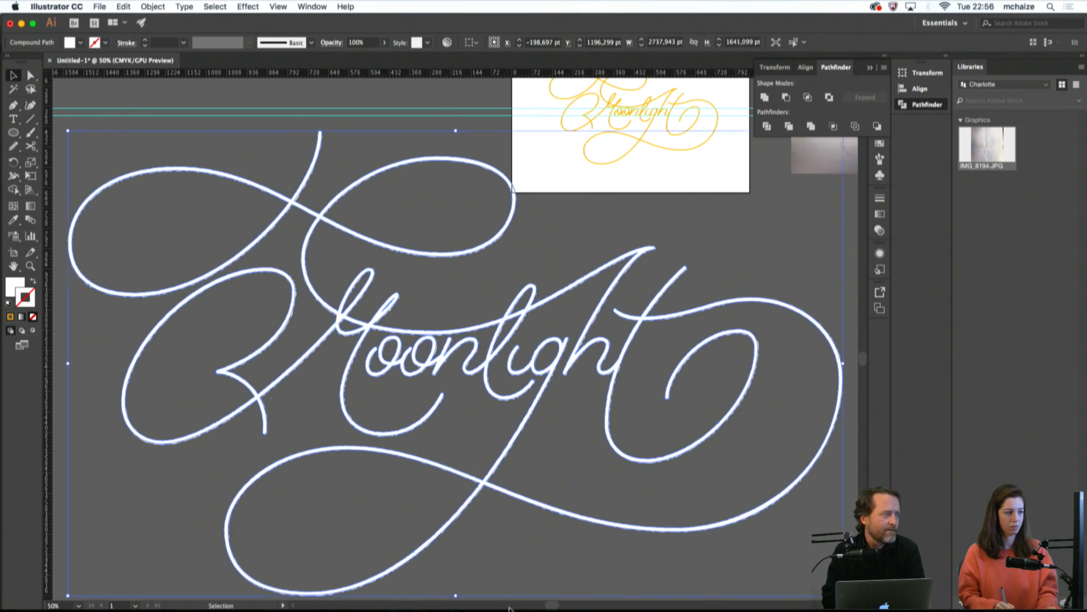
pyautogui.moveTo(497, 608)
pyautogui.click(650, 587)
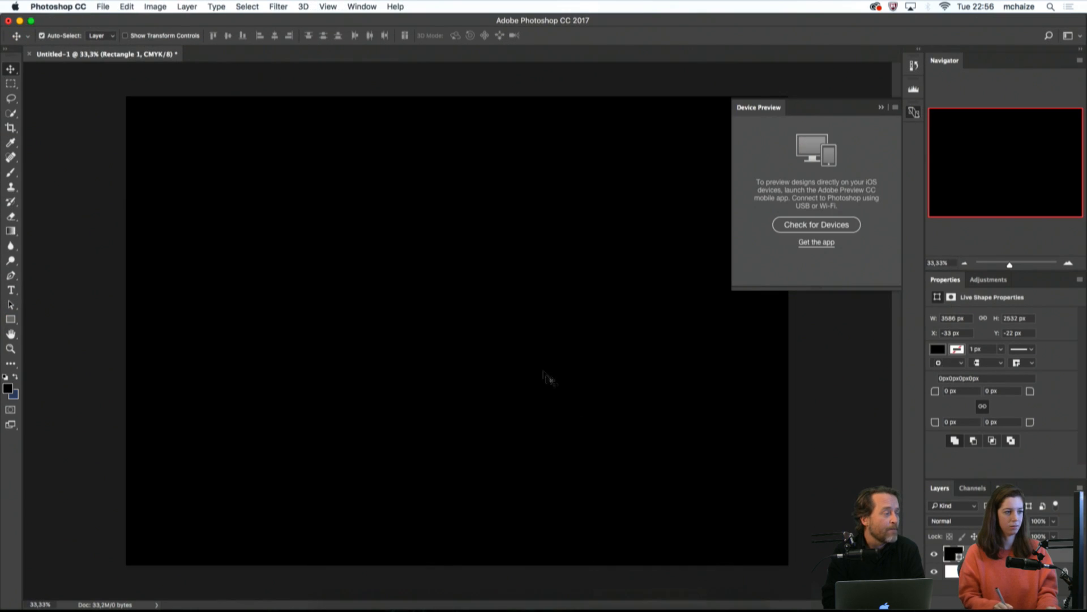
# Paste the rough lettering as a smart object and scale it down proportionally from its center to about 26.11 × 15.65 cm
pyautogui.press('super+v')
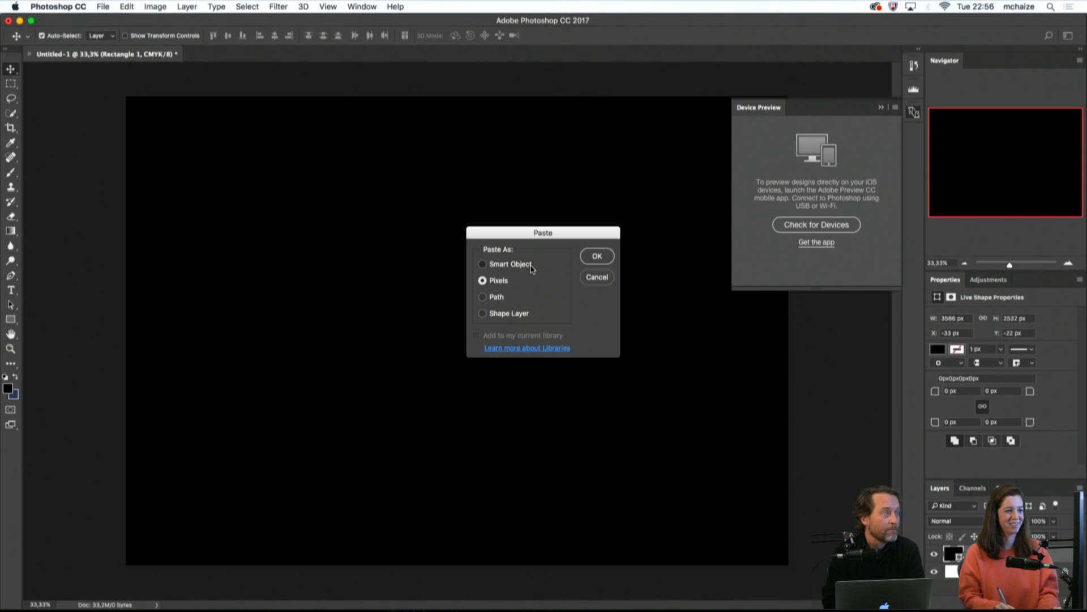
pyautogui.click(532, 266)
pyautogui.click(599, 256)
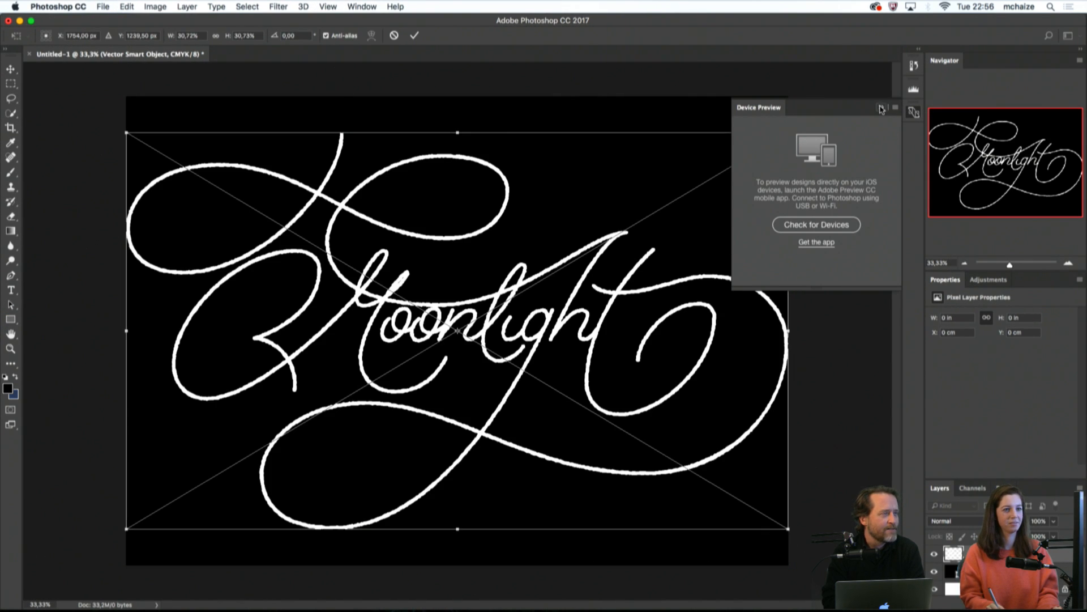
pyautogui.click(881, 107)
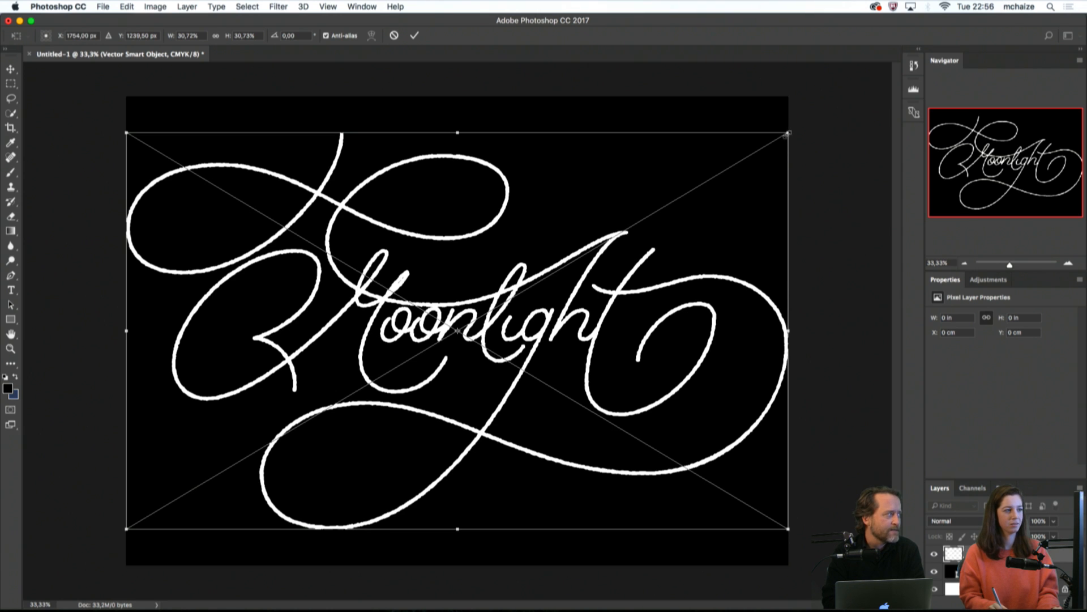
pyautogui.moveTo(788, 134); pyautogui.dragTo(749, 156)
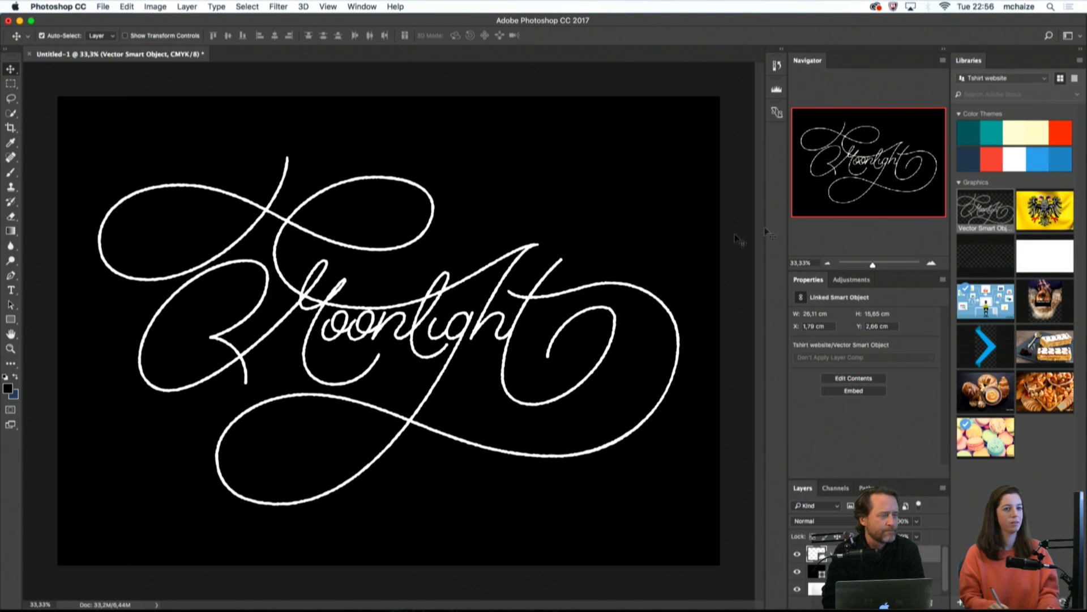
# Collapse the Libraries panel and dock the Layers panel in its own column beside the Navigator
pyautogui.click(1081, 49)
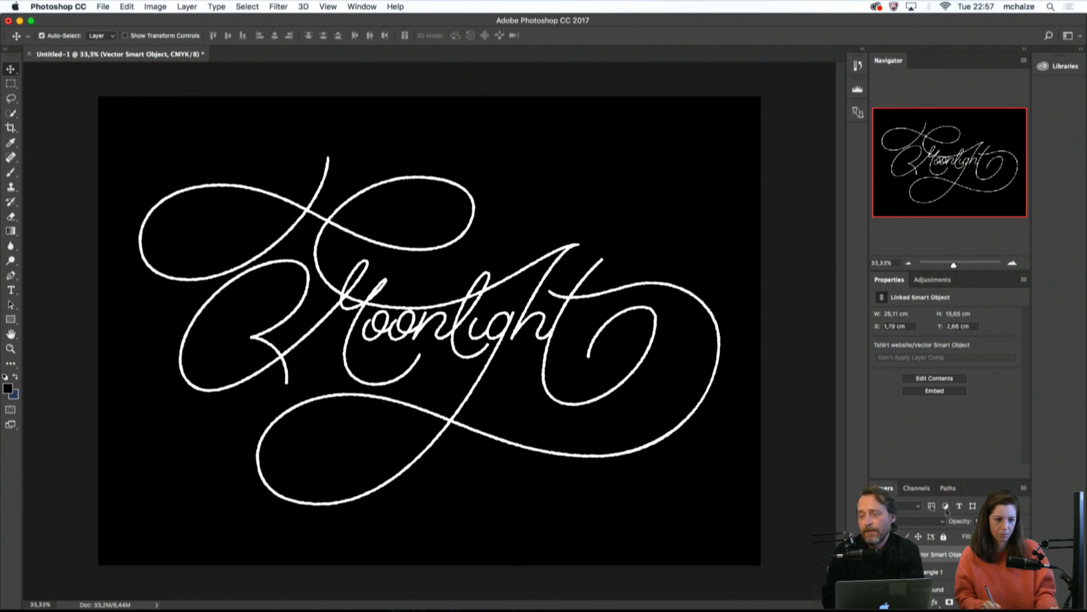
pyautogui.moveTo(899, 490); pyautogui.dragTo(871, 251)
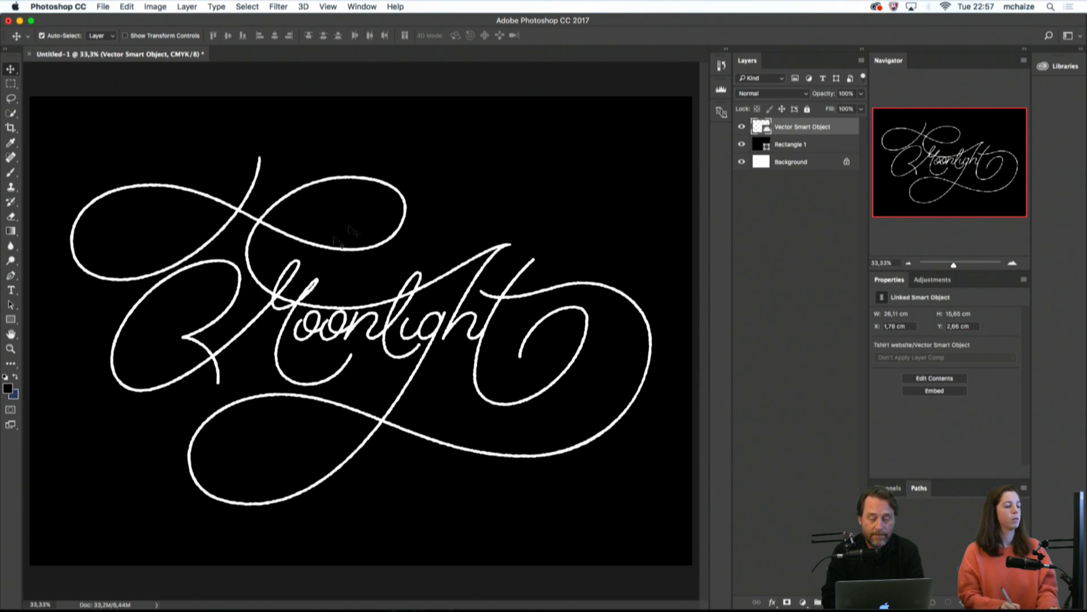
pyautogui.press('super+minus')
pyautogui.press('super+minus')
pyautogui.press('super+plus')
pyautogui.press('super+plus')
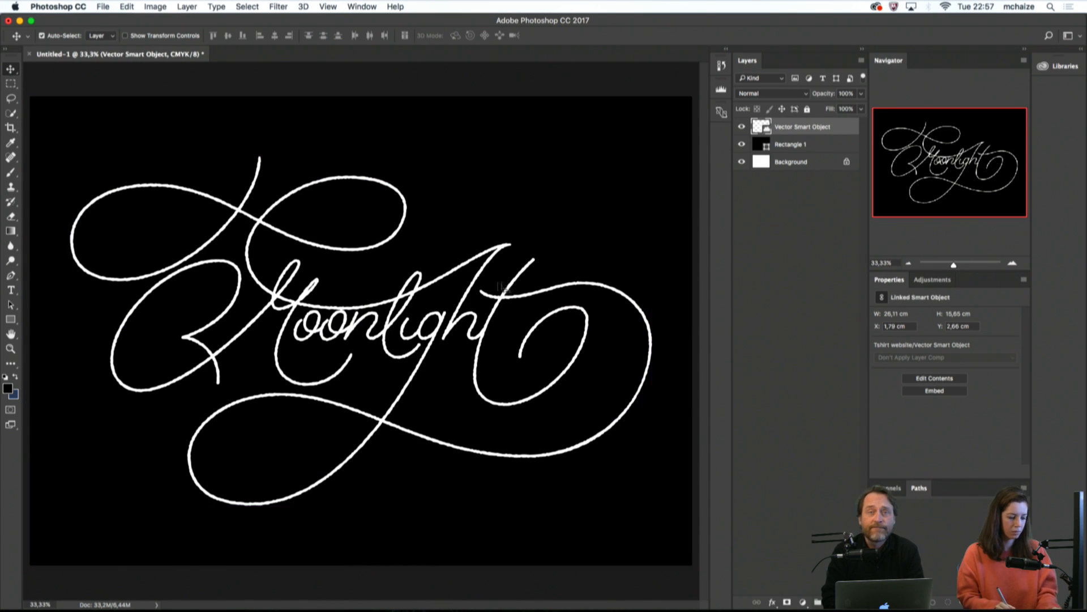
# Scale the lettering smart object down from its center to about 24.45 × 14.66 cm
pyautogui.press('super+t')
pyautogui.moveTo(654, 151); pyautogui.dragTo(635, 165)
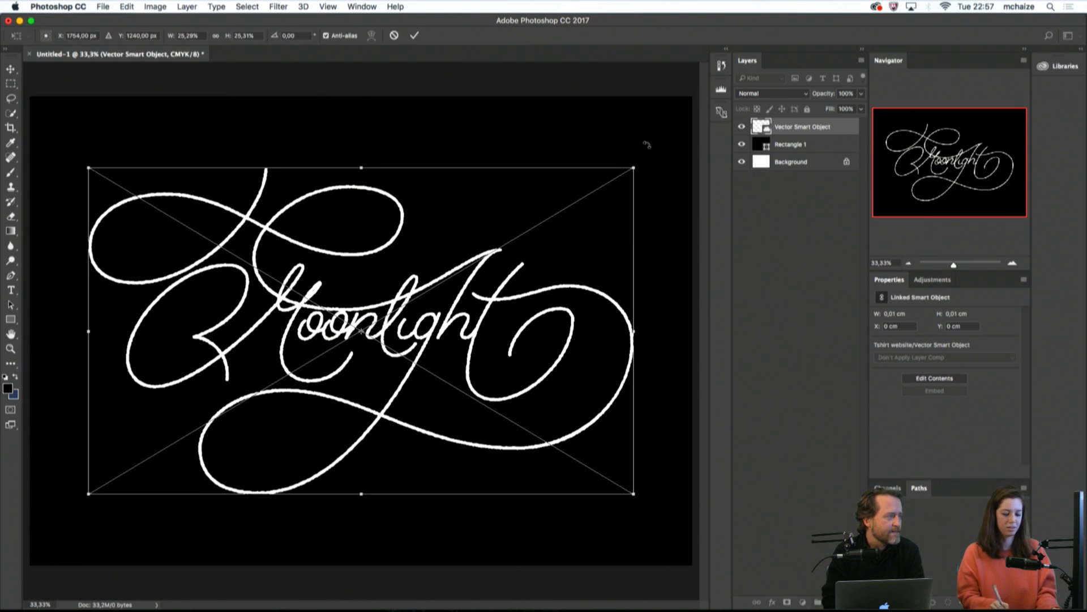
pyautogui.press('Return')
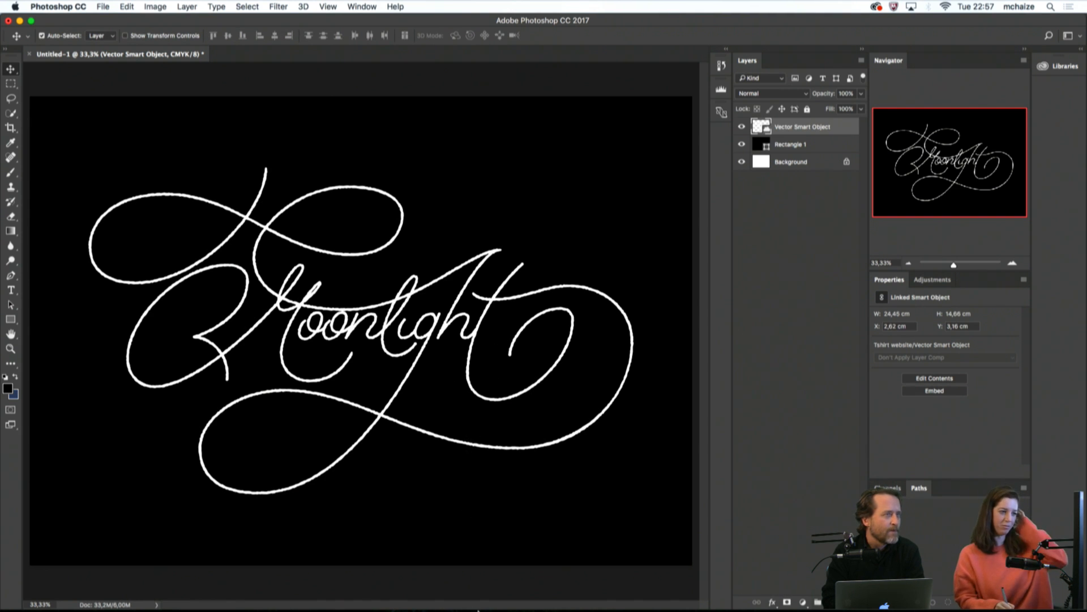
# Switch to Illustrator and set the stroke weight of the smooth yellow Moonlight lettering on the artboard to 4 pt
pyautogui.moveTo(478, 610)
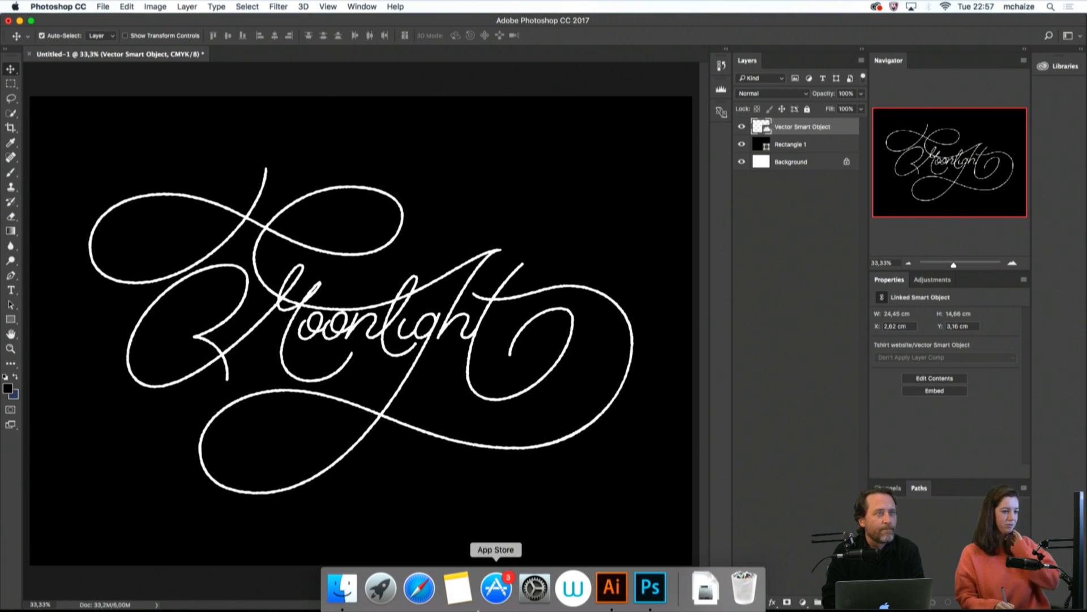
pyautogui.click(616, 587)
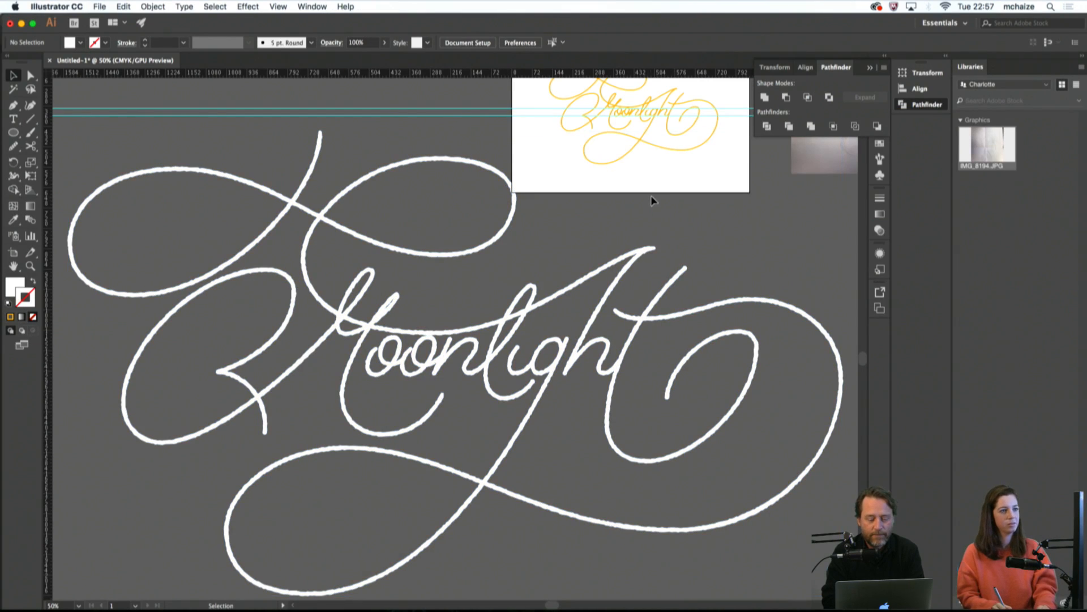
pyautogui.moveTo(675, 179); pyautogui.dragTo(558, 284)
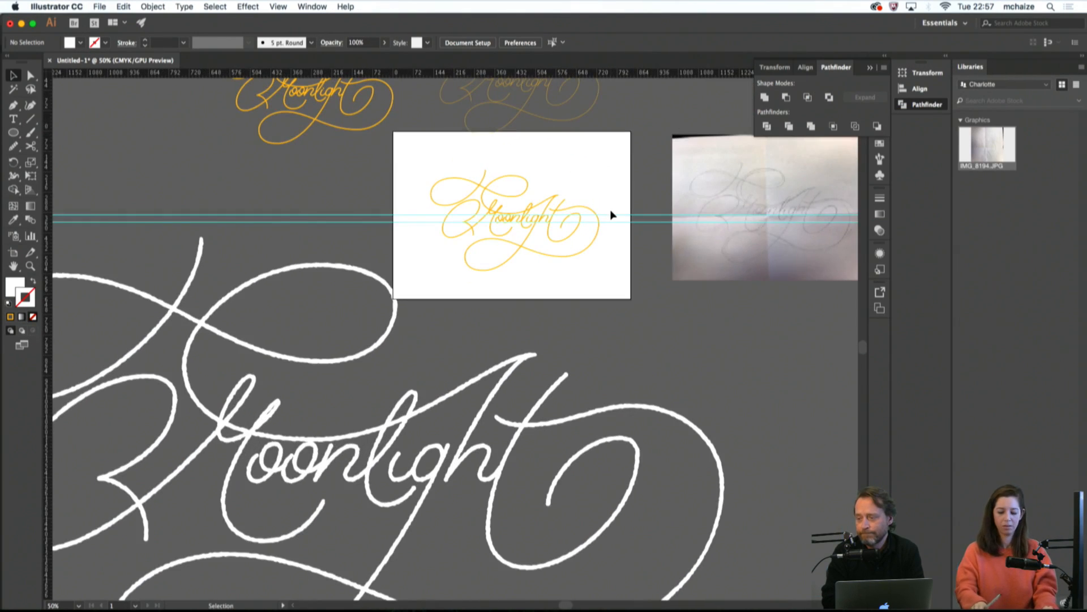
pyautogui.press('super+plus')
pyautogui.press('super+plus')
pyautogui.moveTo(612, 215); pyautogui.dragTo(482, 376)
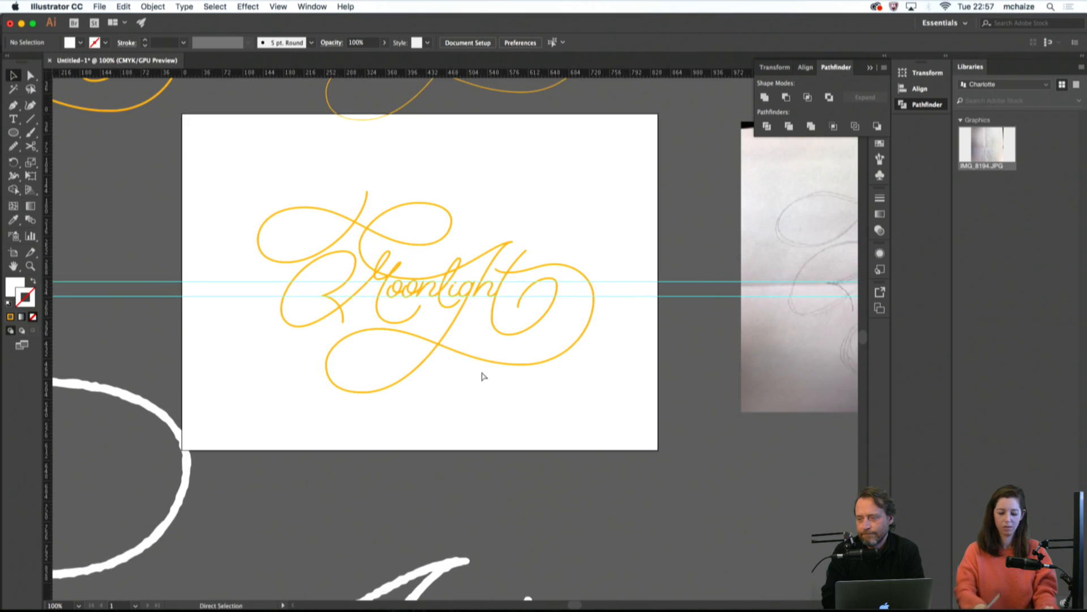
pyautogui.press('super+plus')
pyautogui.press('super+plus')
pyautogui.scroll(5, 326, 220)
pyautogui.hscroll(-3, 326, 220)
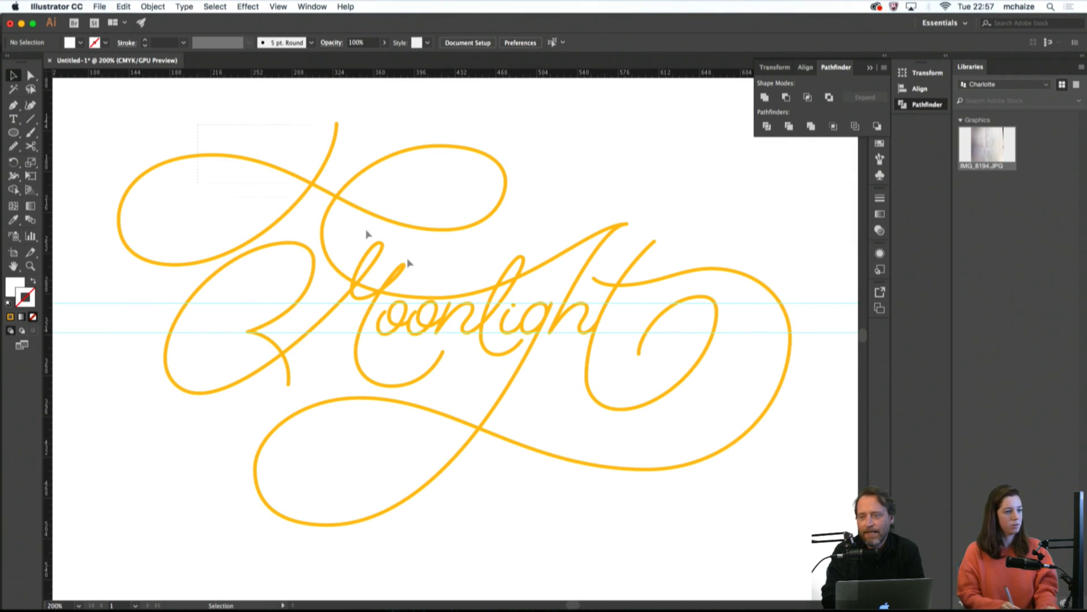
pyautogui.press('super+a')
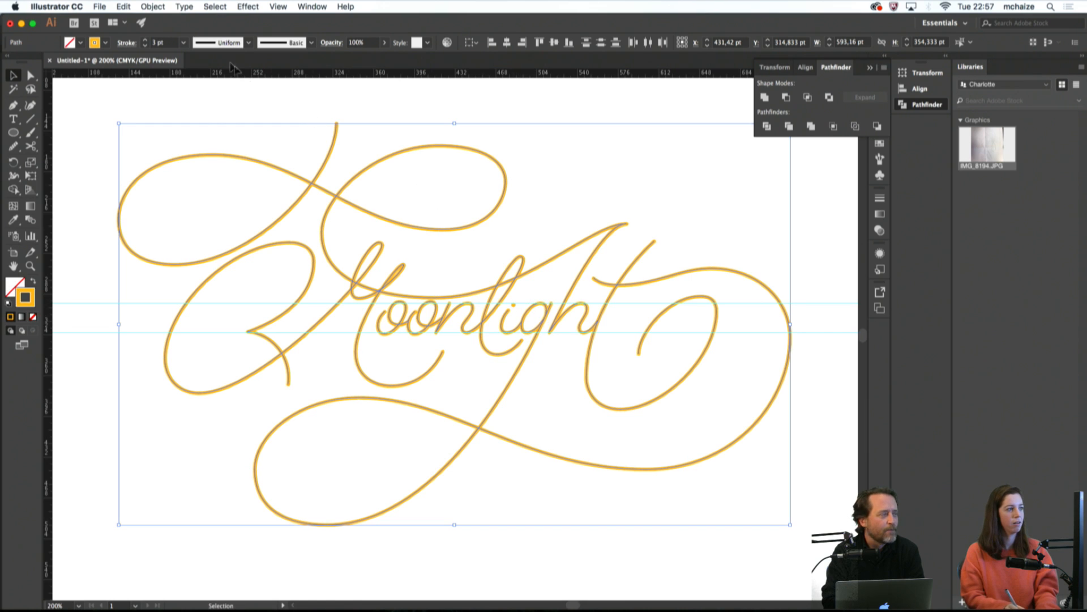
pyautogui.doubleClick(154, 42)
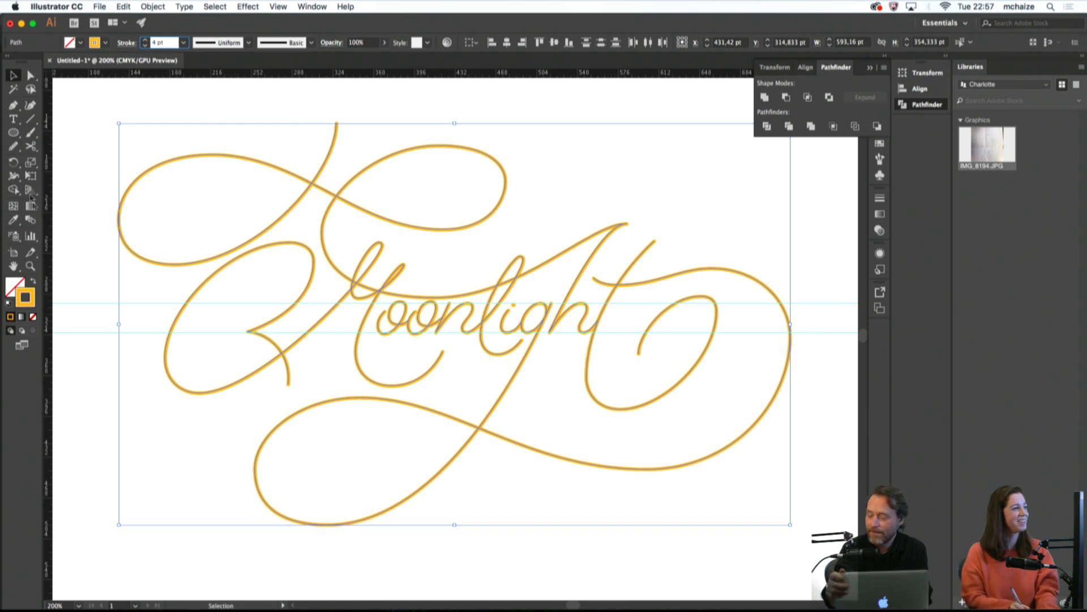
pyautogui.write('4')
pyautogui.press('Return')
pyautogui.click(83, 102)
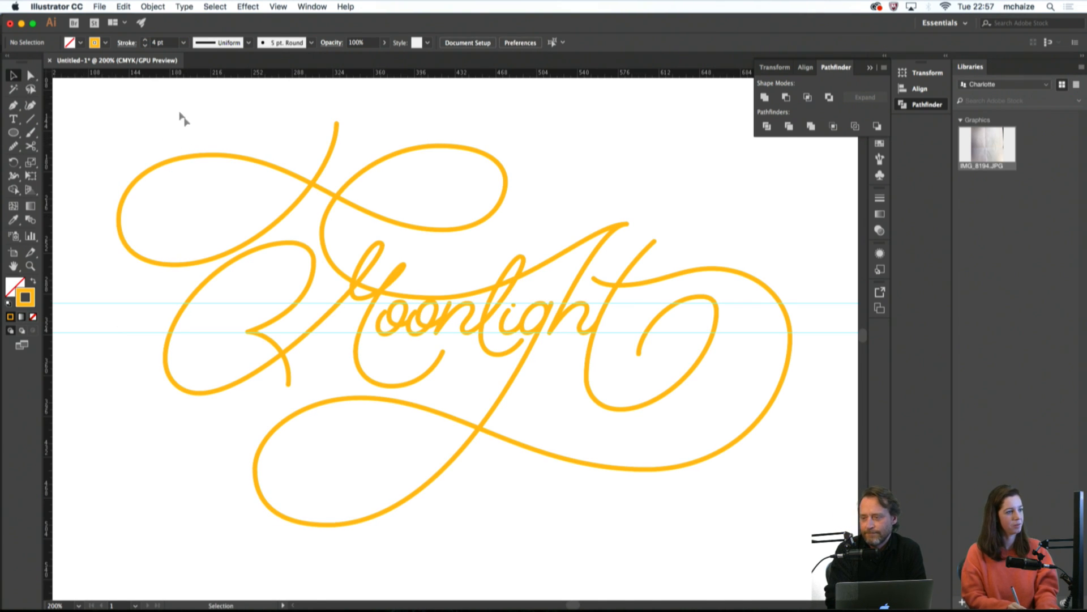
# Duplicate the smooth artboard lettering by pasting a copy overlapping the artboard's lower-left edge
pyautogui.moveTo(180, 114); pyautogui.dragTo(762, 497)
pyautogui.moveTo(395, 476); pyautogui.dragTo(518, 424)
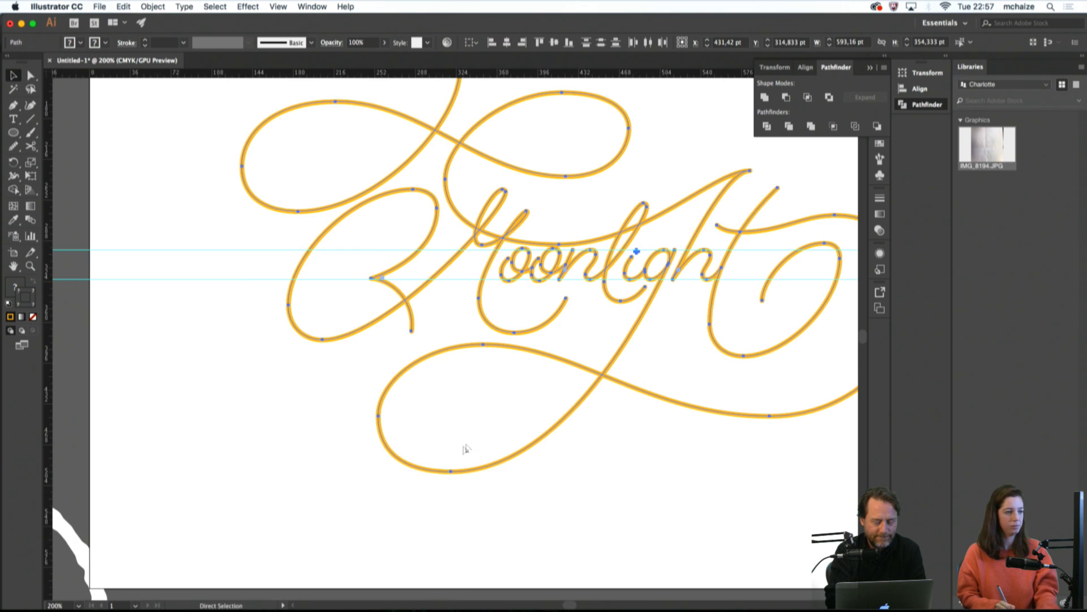
pyautogui.hscroll(-15, 466, 449)
pyautogui.scroll(-3, 466, 448)
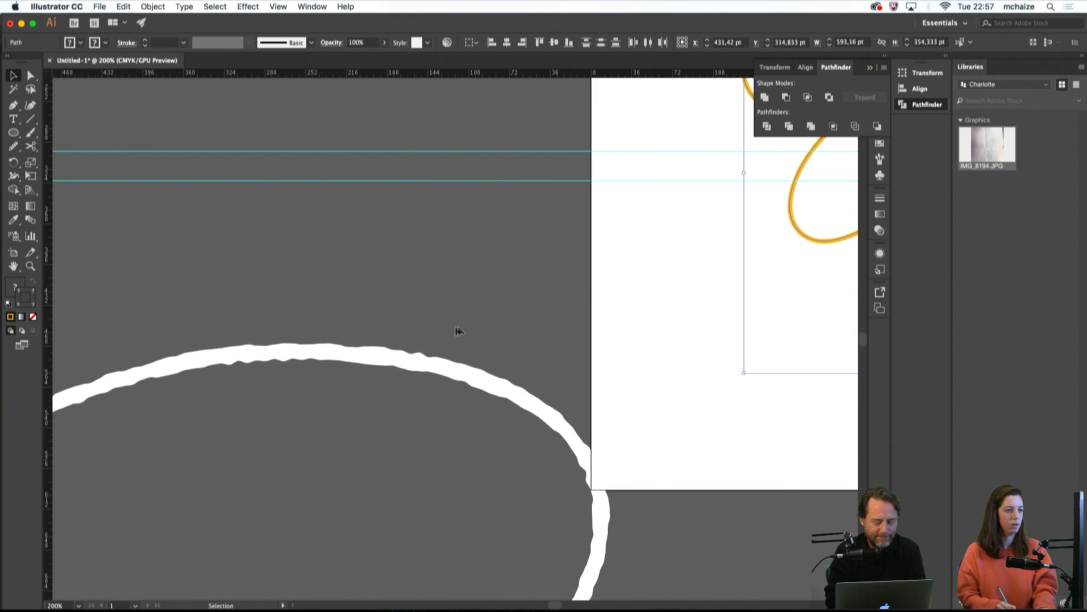
pyautogui.press('super+v')
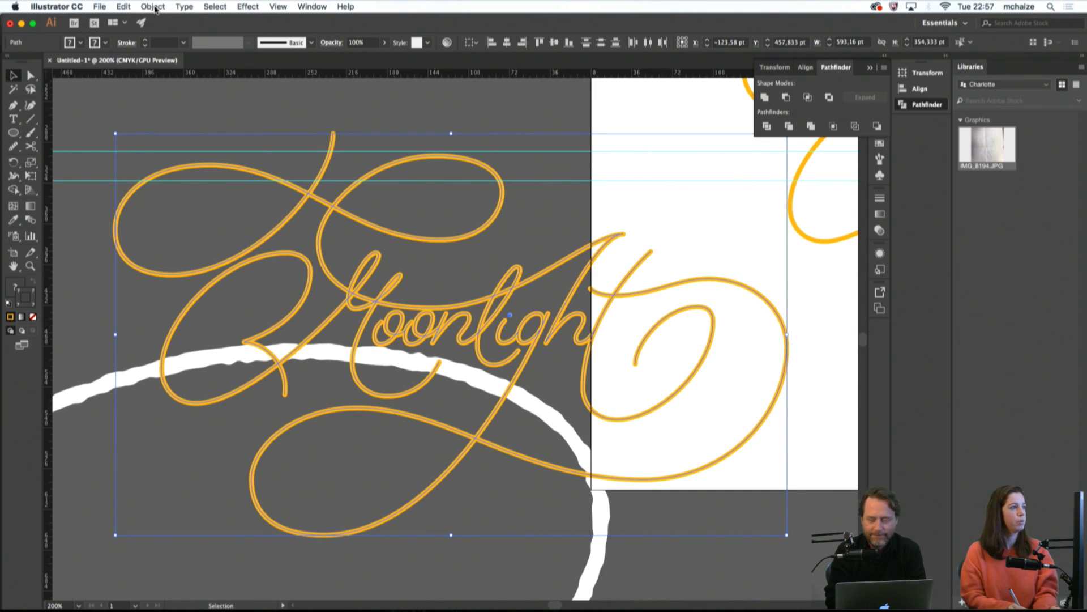
# Outline the strokes of the lettering copy, recolor it white from the artboard, and unite its shapes
pyautogui.click(153, 7)
pyautogui.moveTo(213, 238)
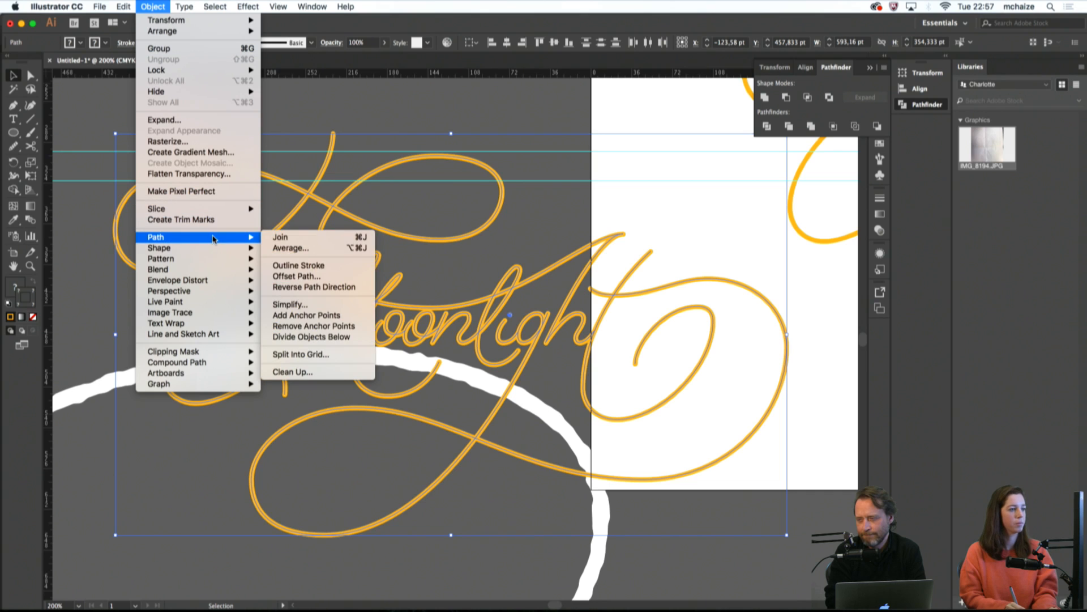
pyautogui.click(289, 264)
pyautogui.press('i')
pyautogui.click(717, 178)
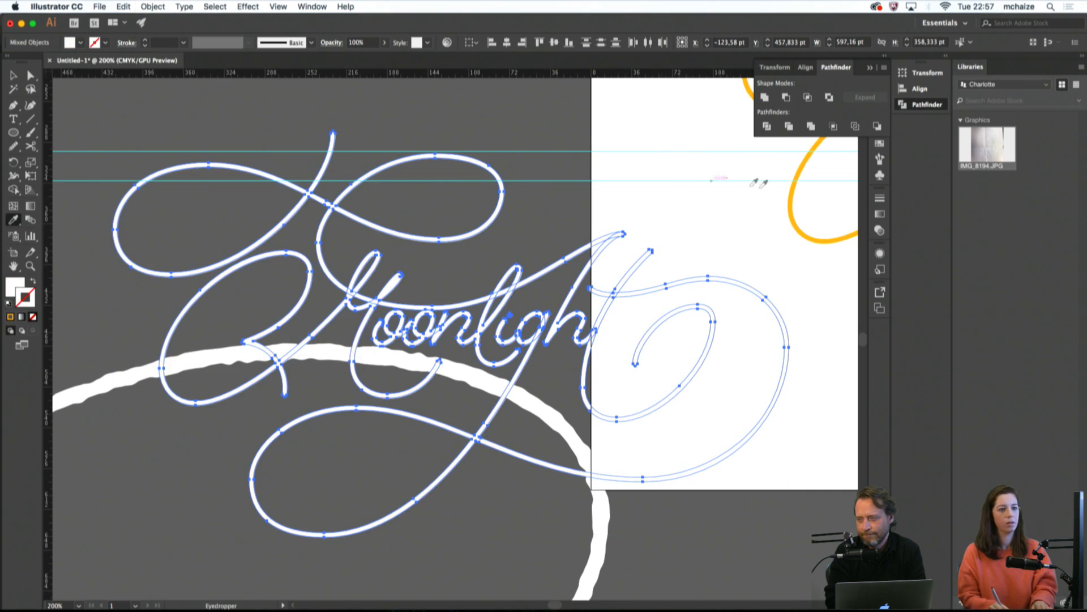
pyautogui.click(764, 99)
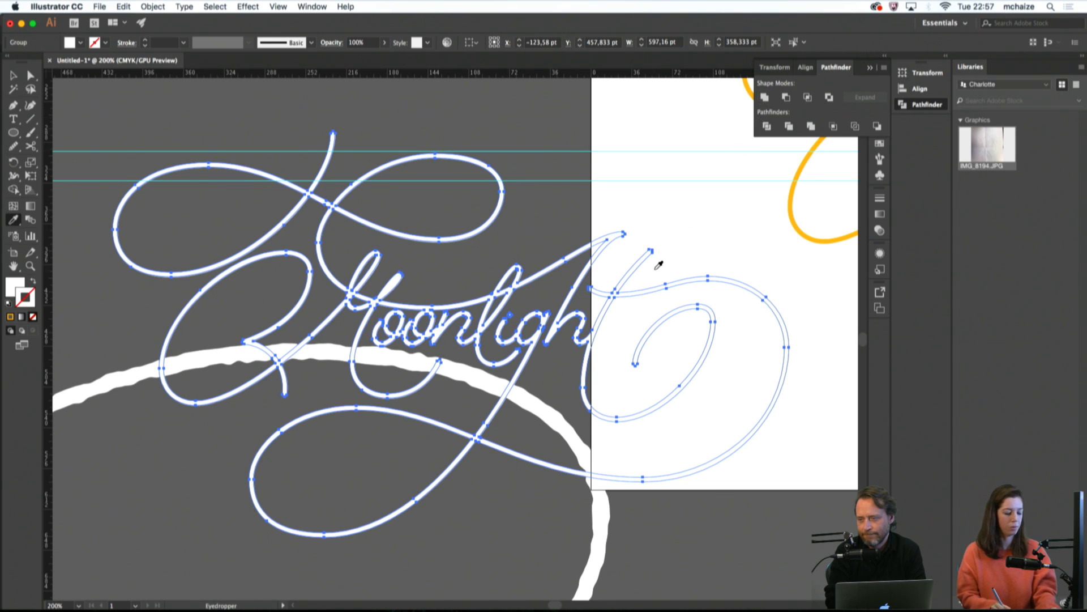
# Copy the united white lettering, switch to Photoshop, hide the existing lettering layer, and paste the copy as a smart object
pyautogui.press('super+c')
pyautogui.moveTo(561, 610)
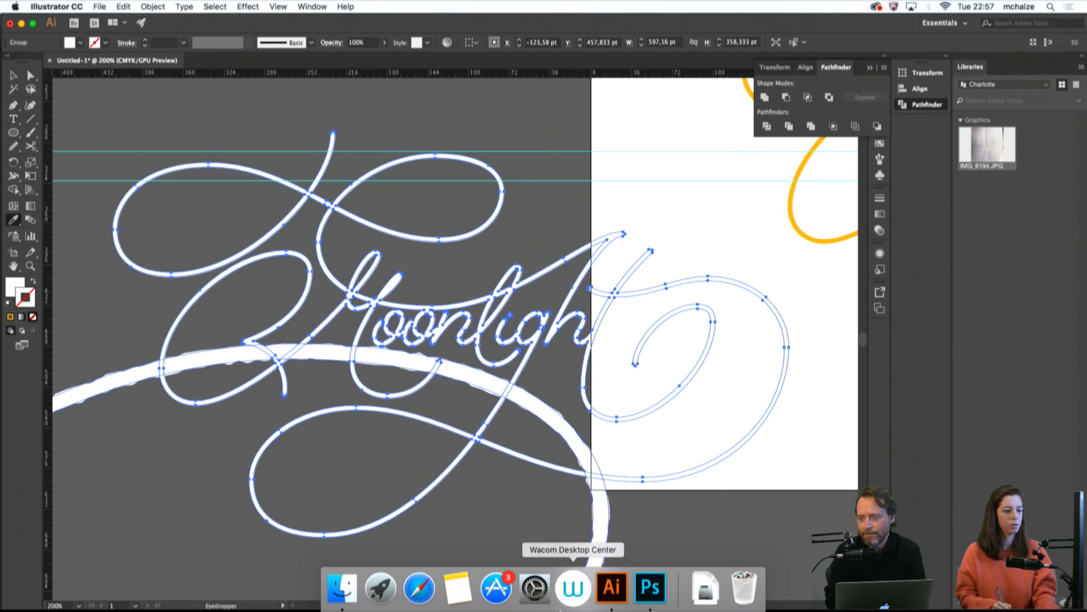
pyautogui.click(650, 587)
pyautogui.click(743, 127)
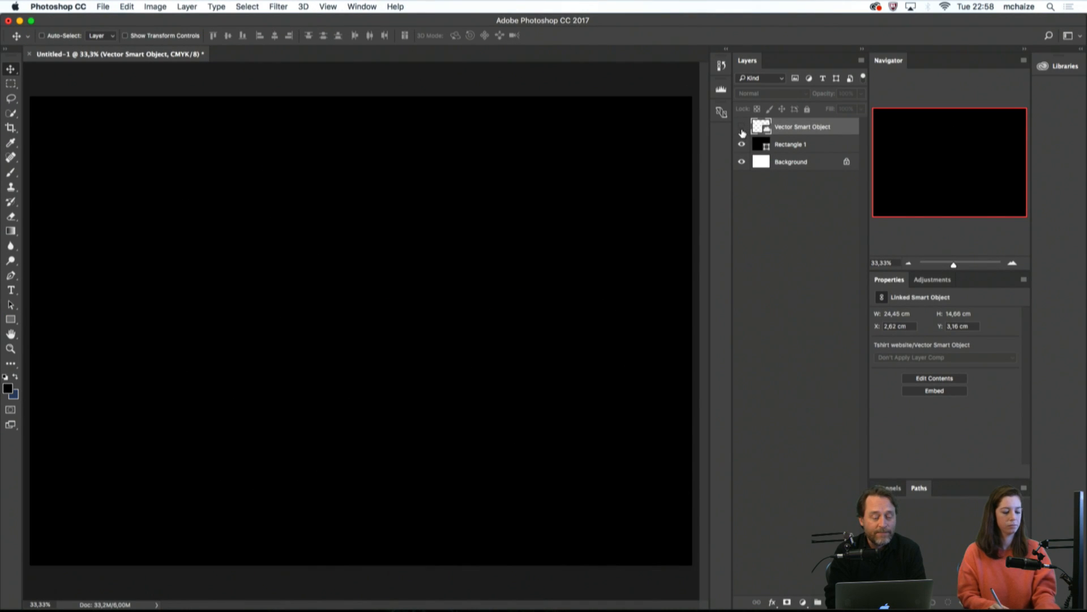
pyautogui.press('super+v')
pyautogui.click(597, 256)
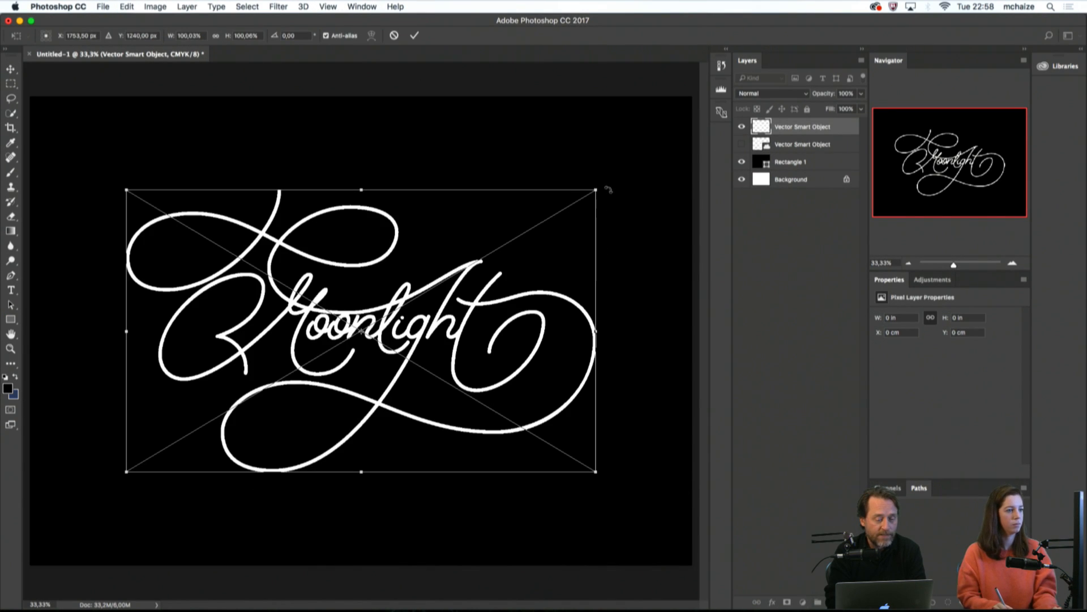
# Scale the pasted smooth lettering up from its center to about 110%, roughly 23.19 × 13.92 cm, and commit the placement
pyautogui.keyDown('alt'); pyautogui.click(620, 179); pyautogui.keyUp('alt')
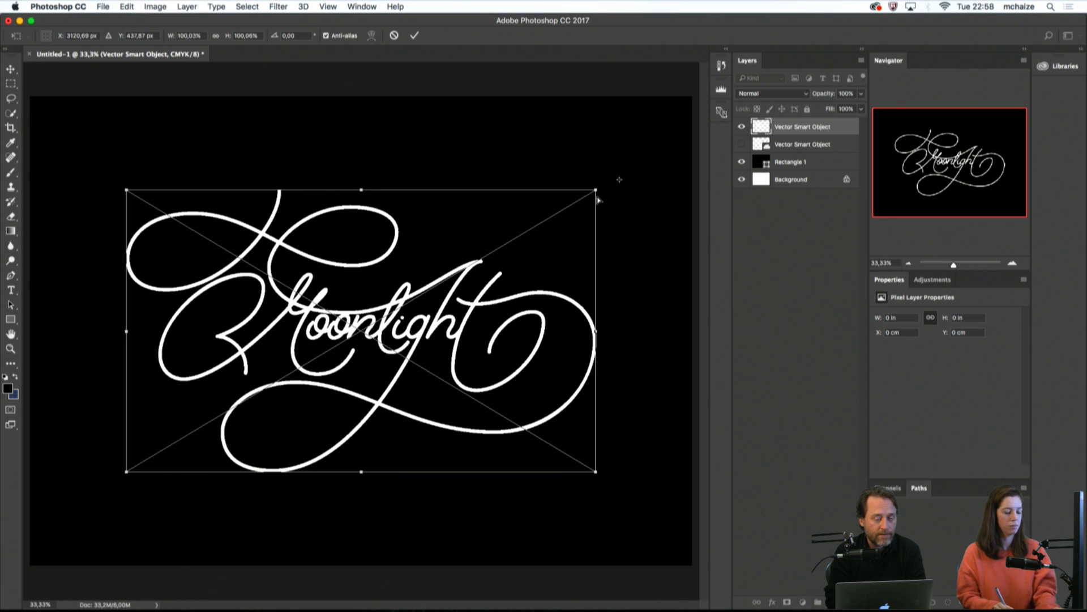
pyautogui.moveTo(595, 191); pyautogui.dragTo(619, 175)
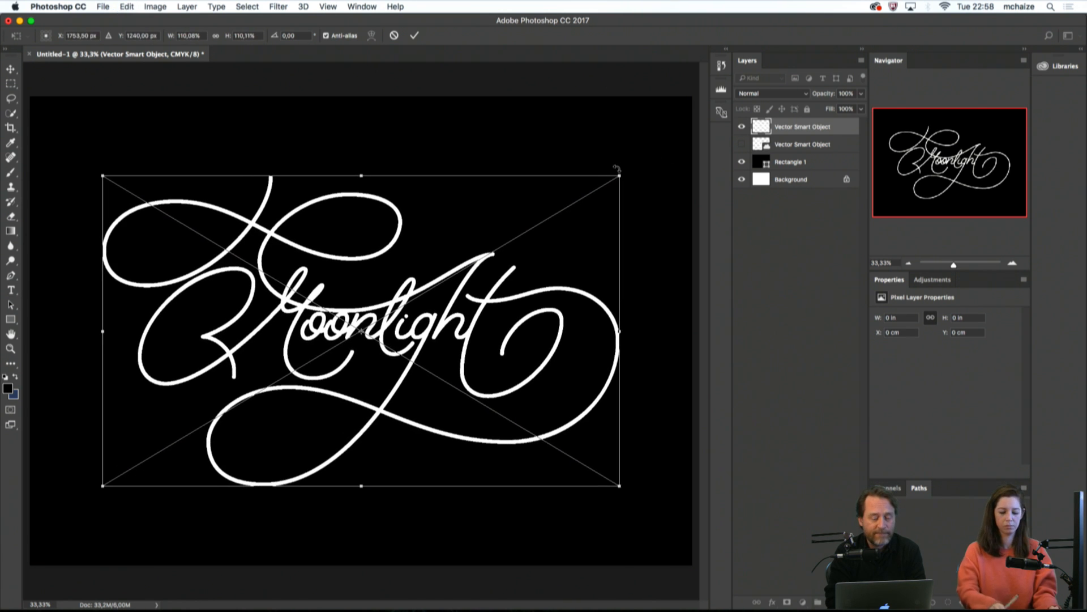
pyautogui.press('Return')
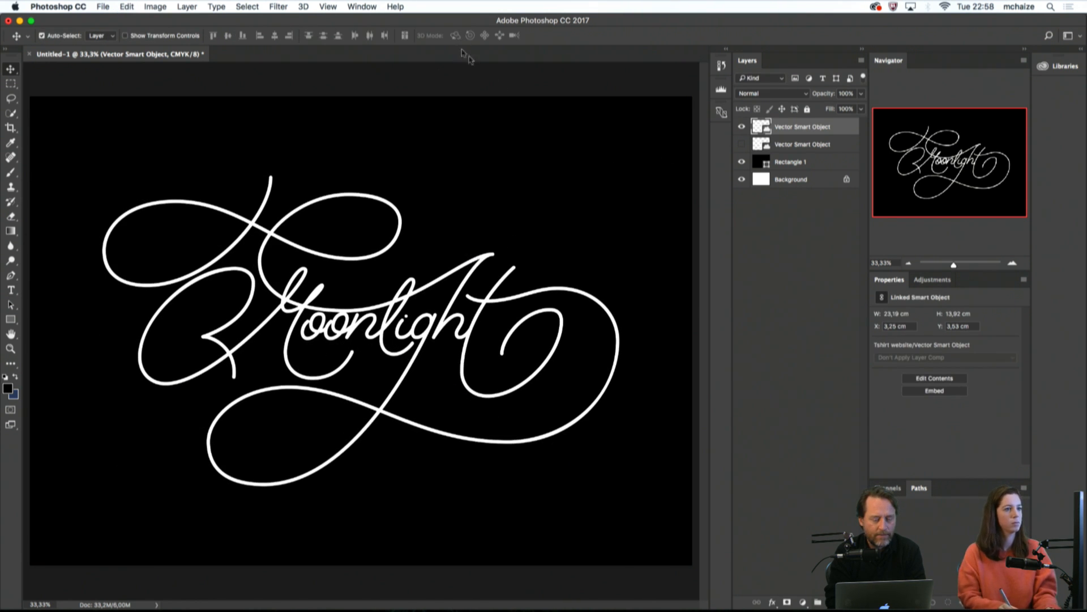
# Add a new empty layer above the smooth lettering, activate the Brush tool, and open the brush presets
pyautogui.click(833, 602)
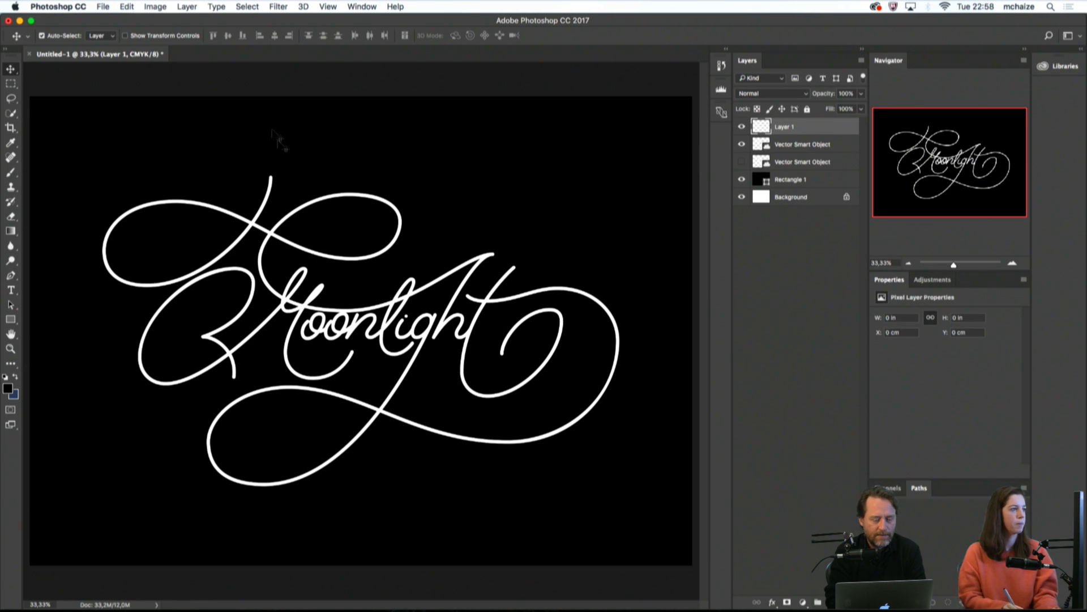
pyautogui.press('b')
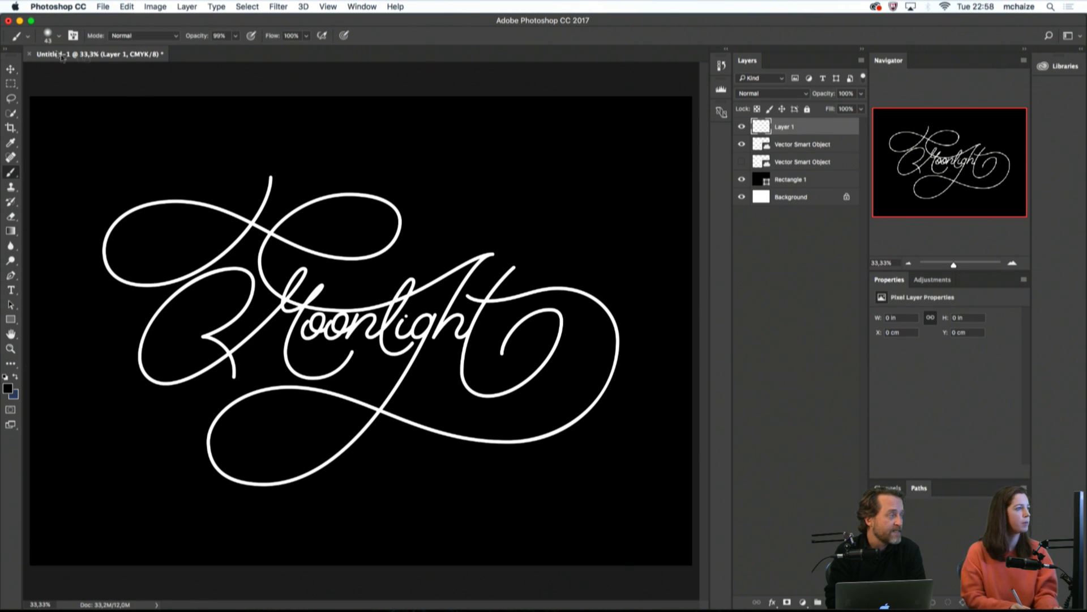
pyautogui.click(49, 38)
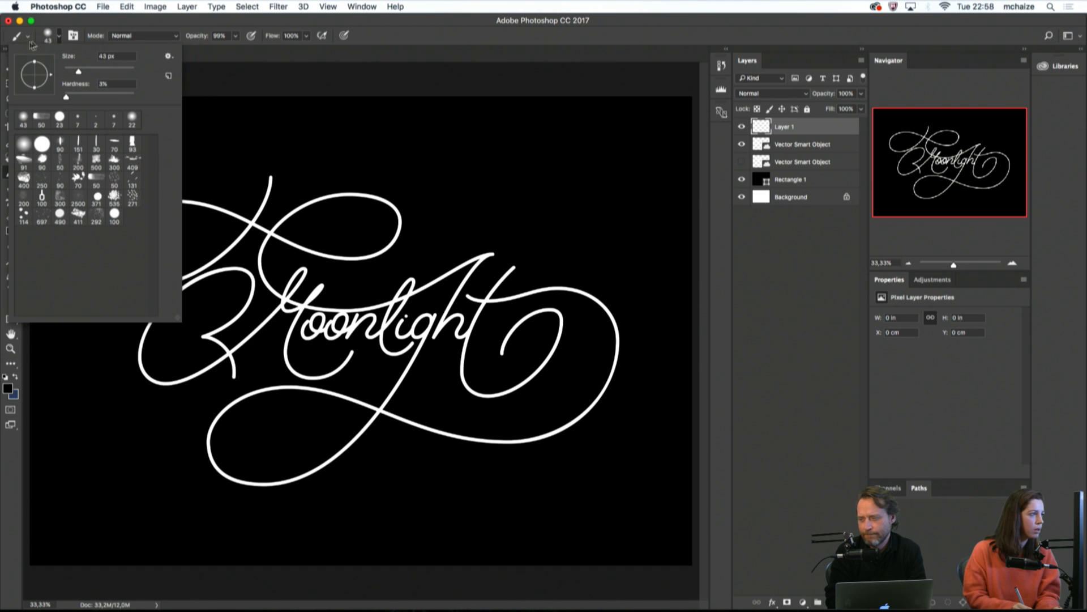
pyautogui.click(29, 38)
pyautogui.click(58, 37)
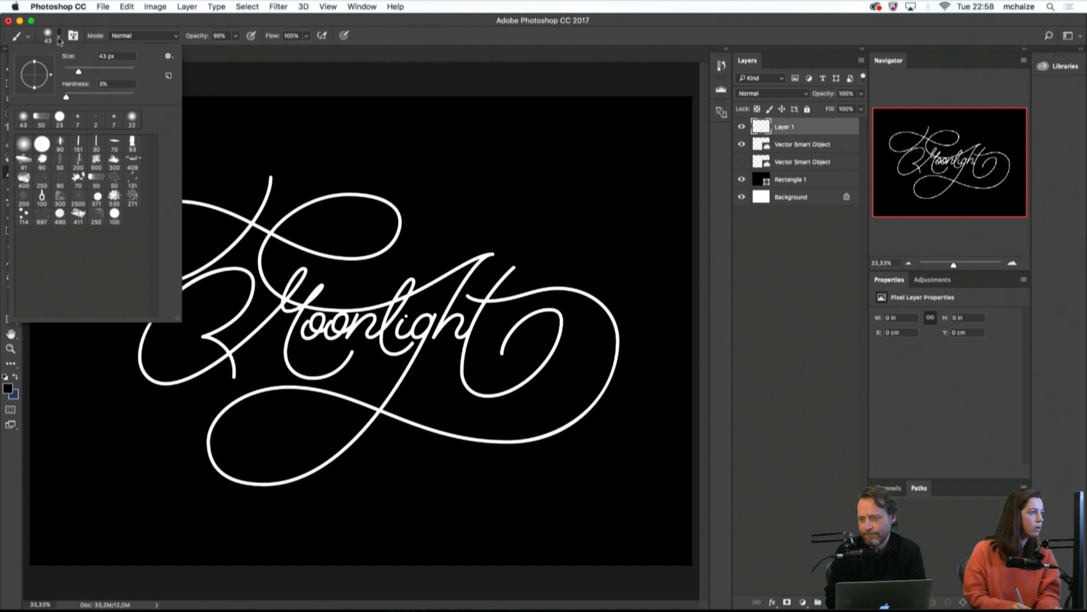
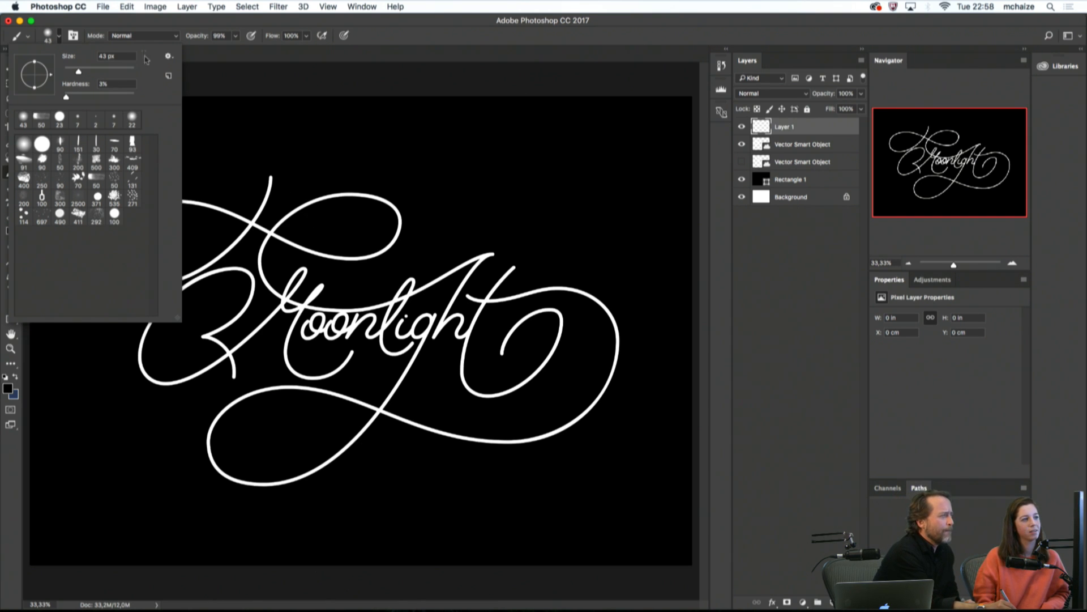
pyautogui.click(168, 57)
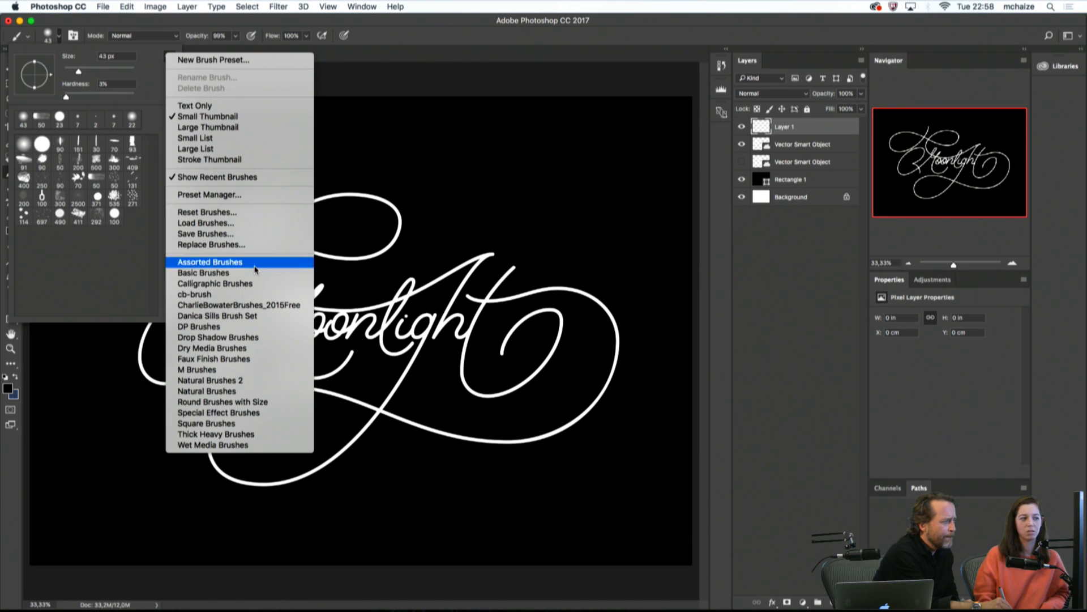
pyautogui.click(257, 262)
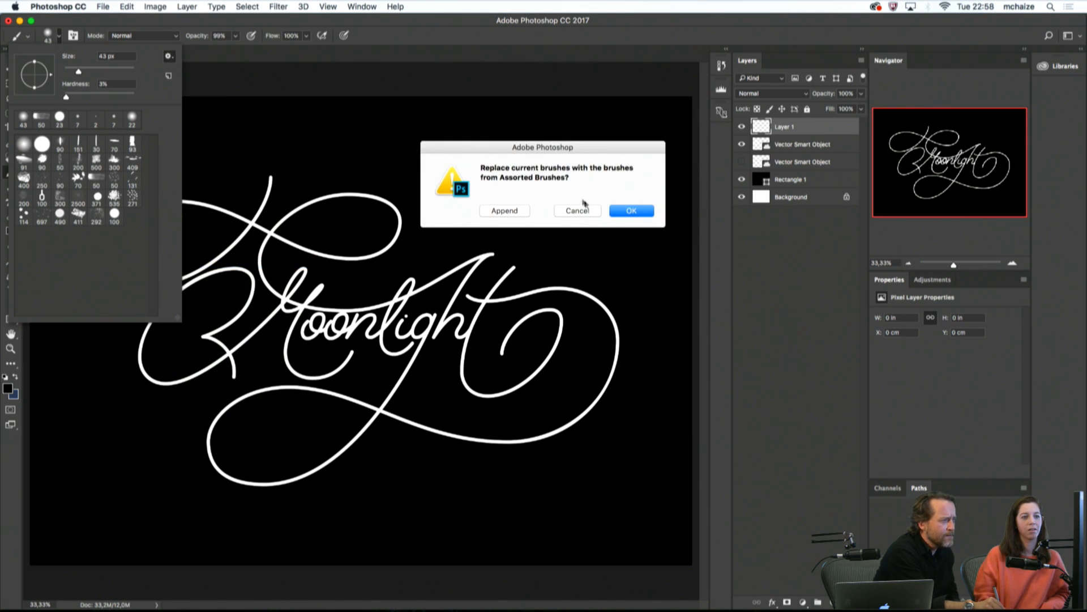
pyautogui.click(579, 212)
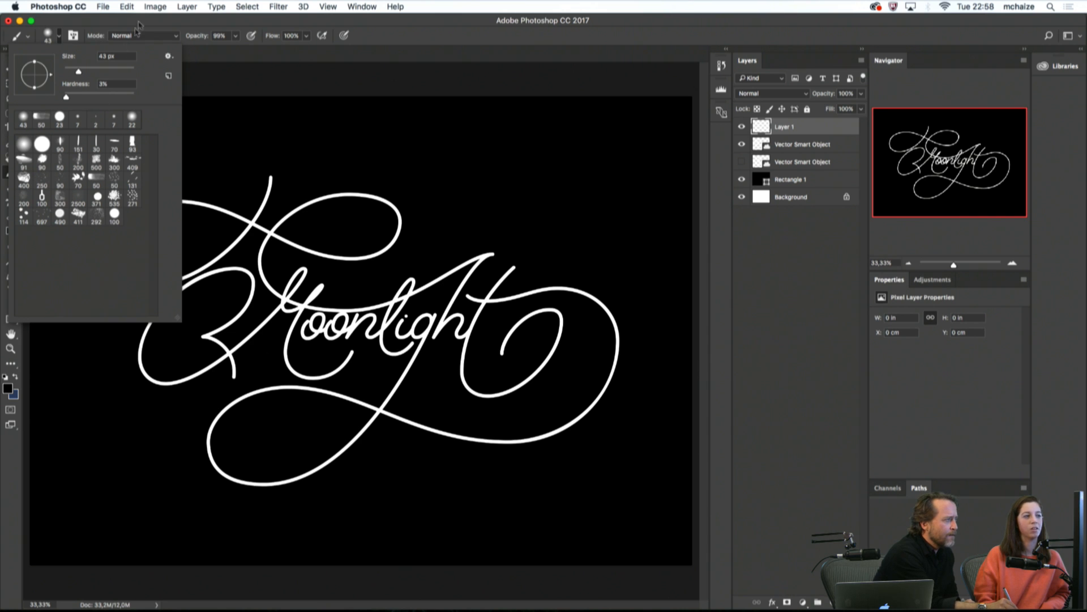
# Append the Basic Brushes set to the current brush presets and enlarge the preset list
pyautogui.click(168, 56)
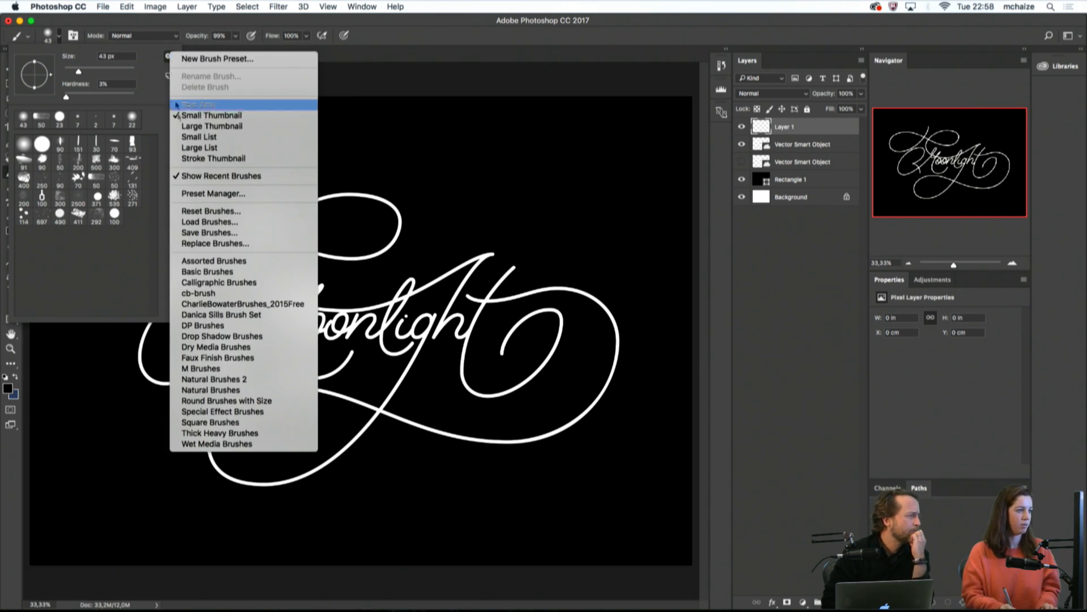
pyautogui.click(216, 273)
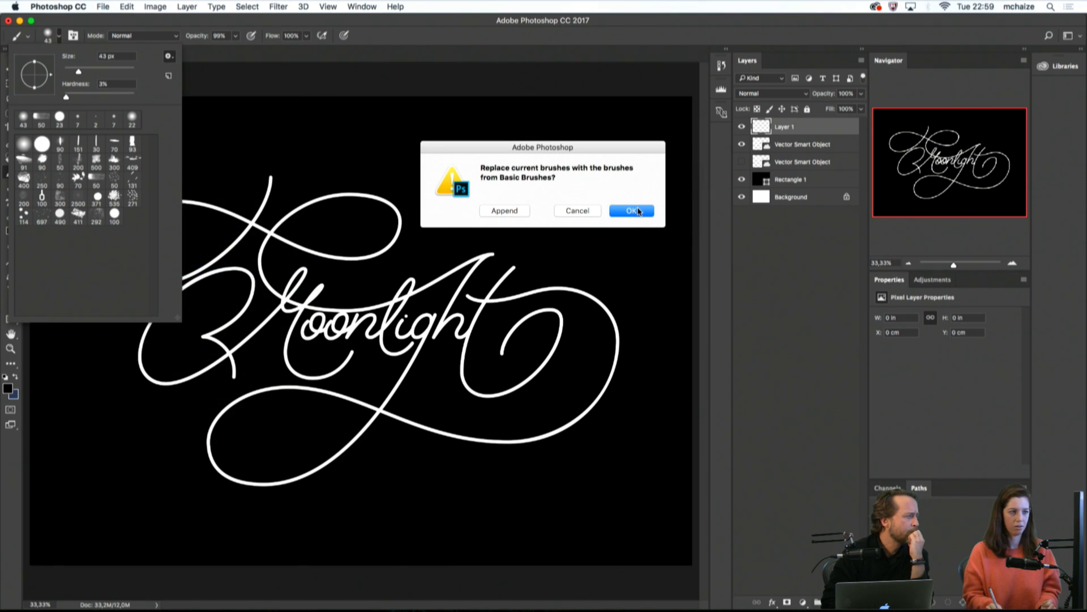
pyautogui.click(509, 210)
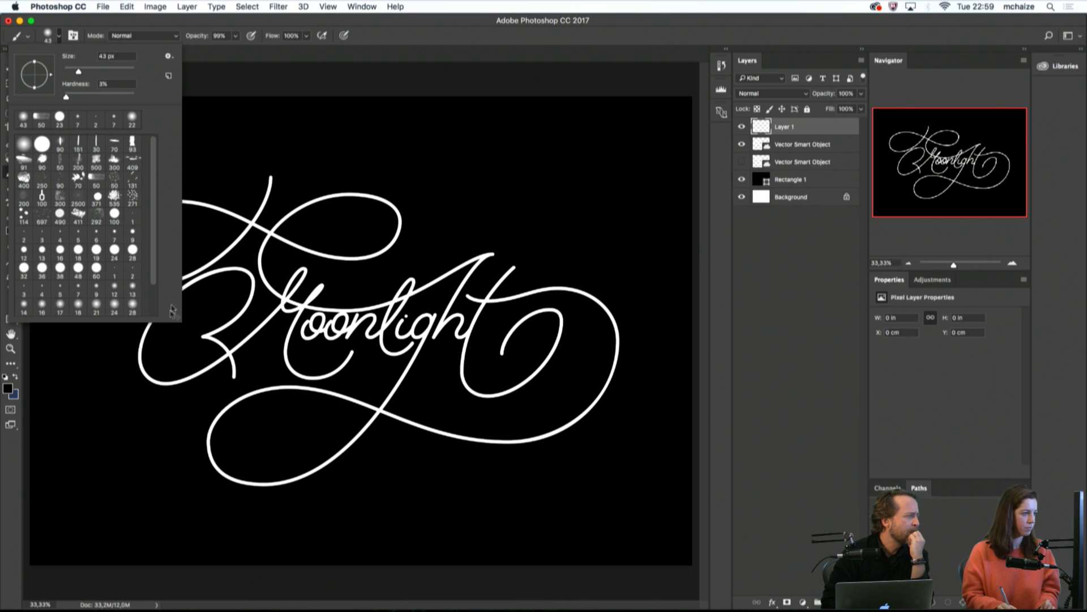
pyautogui.moveTo(177, 323); pyautogui.dragTo(205, 405)
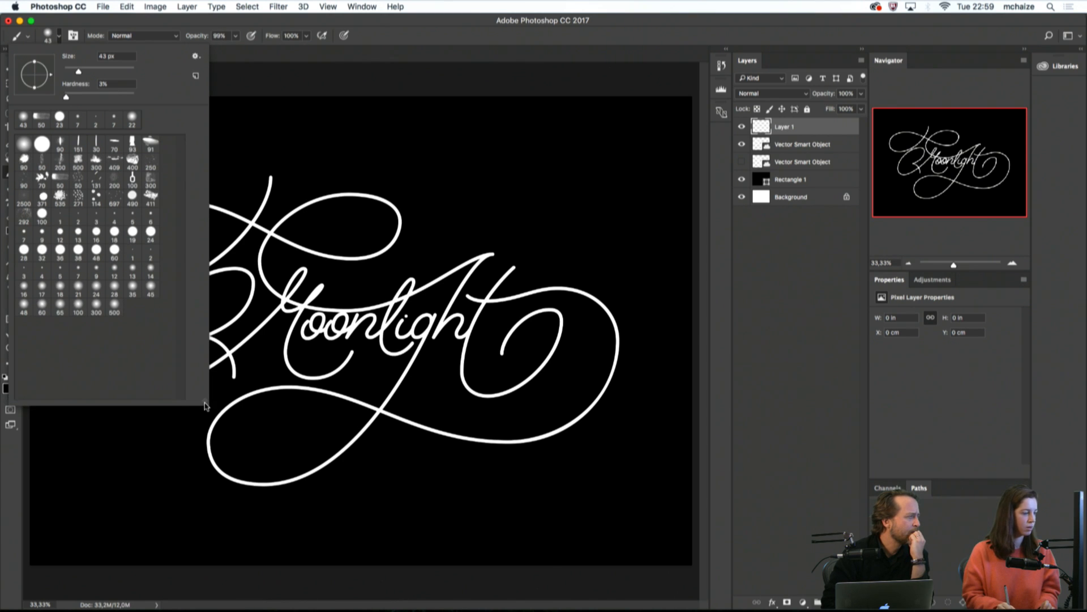
pyautogui.click(27, 35)
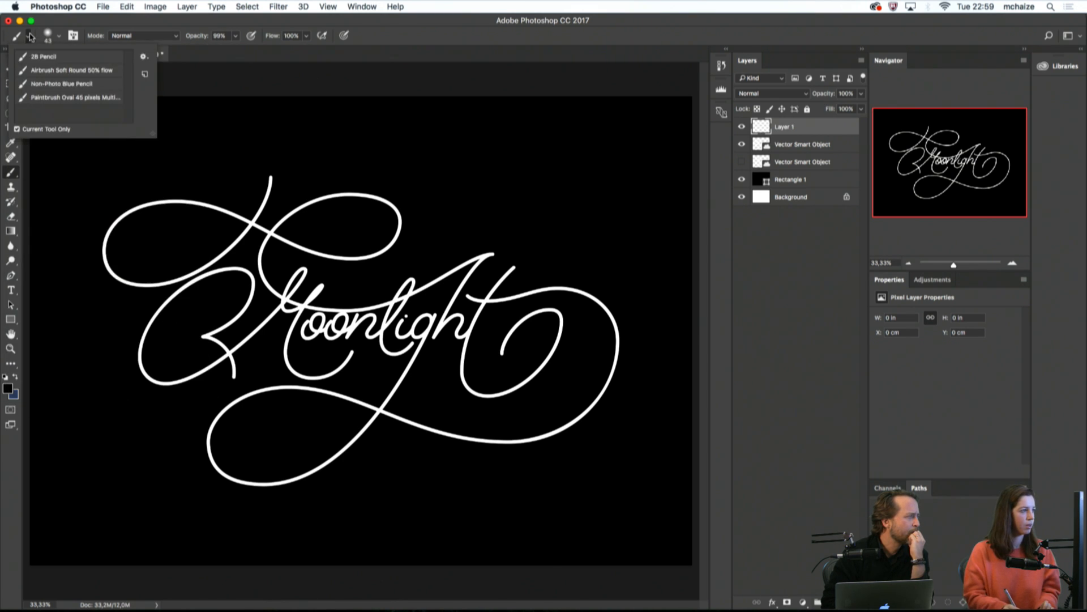
pyautogui.click(29, 36)
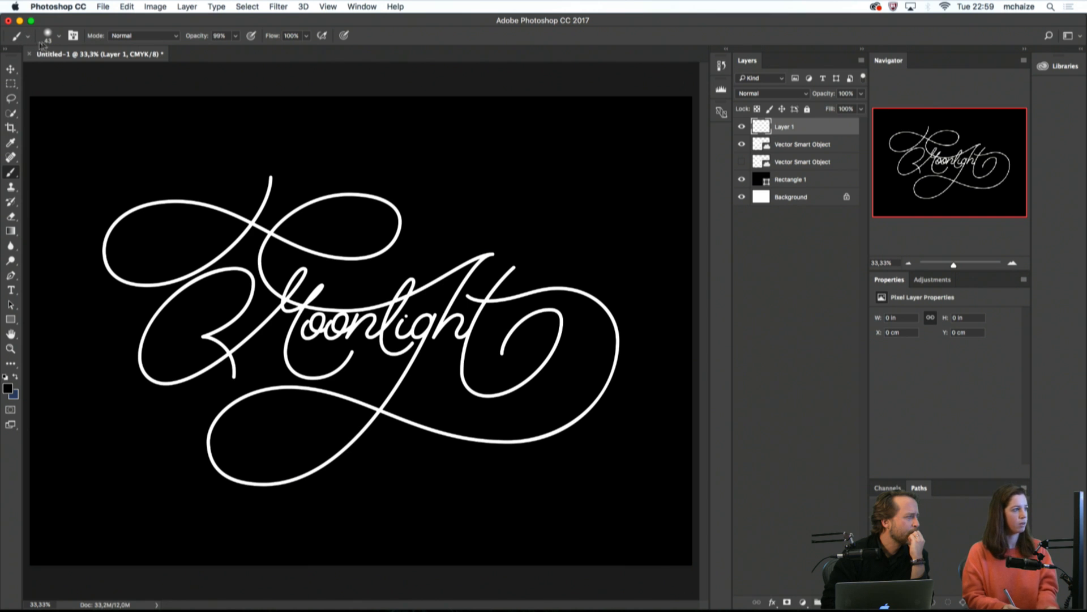
pyautogui.click(59, 36)
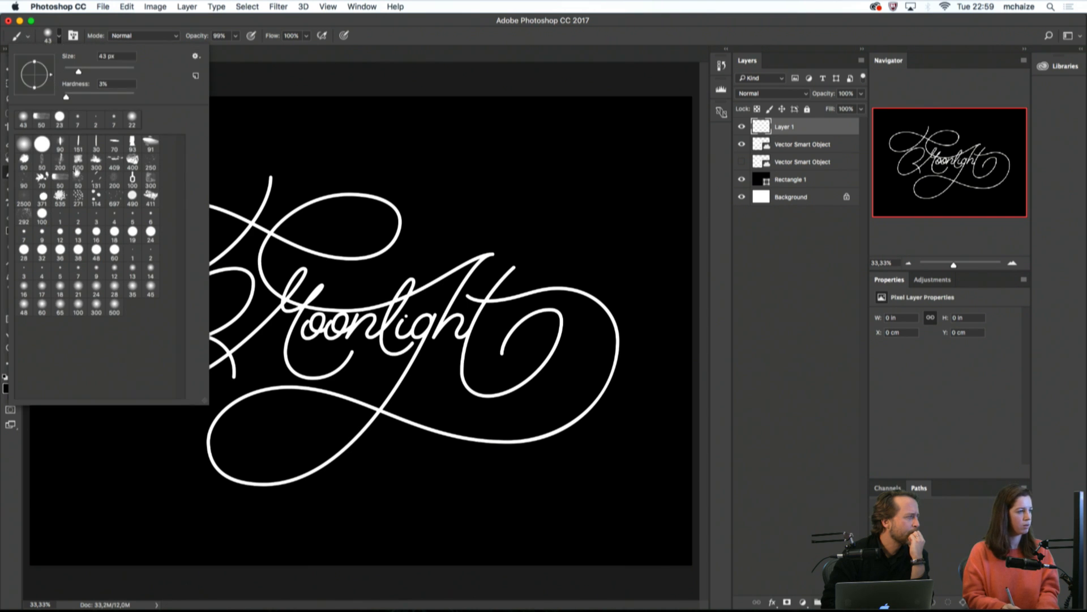
pyautogui.click(195, 56)
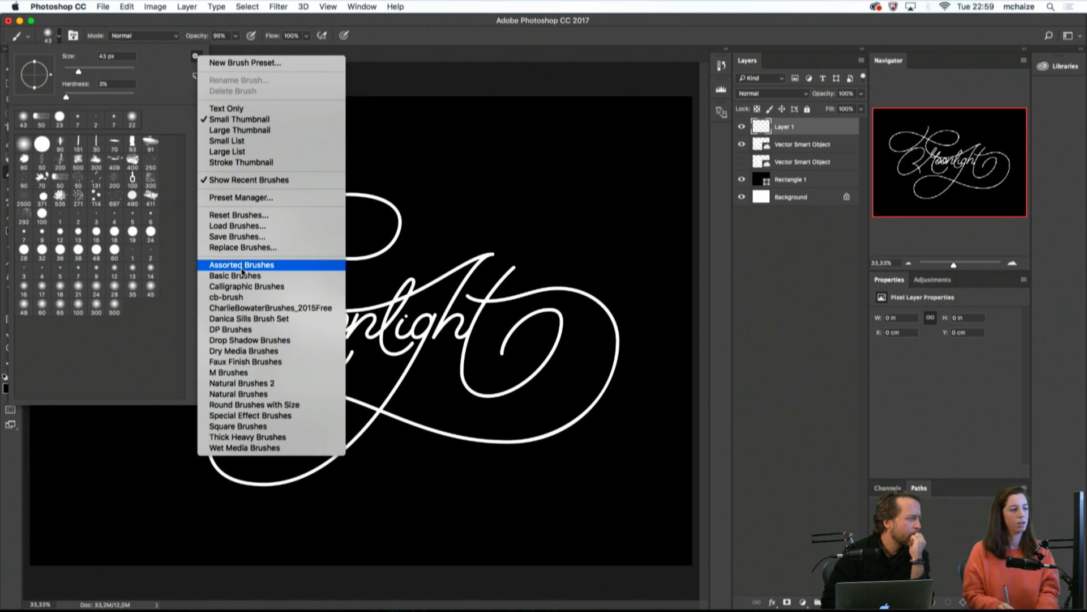
pyautogui.click(178, 216)
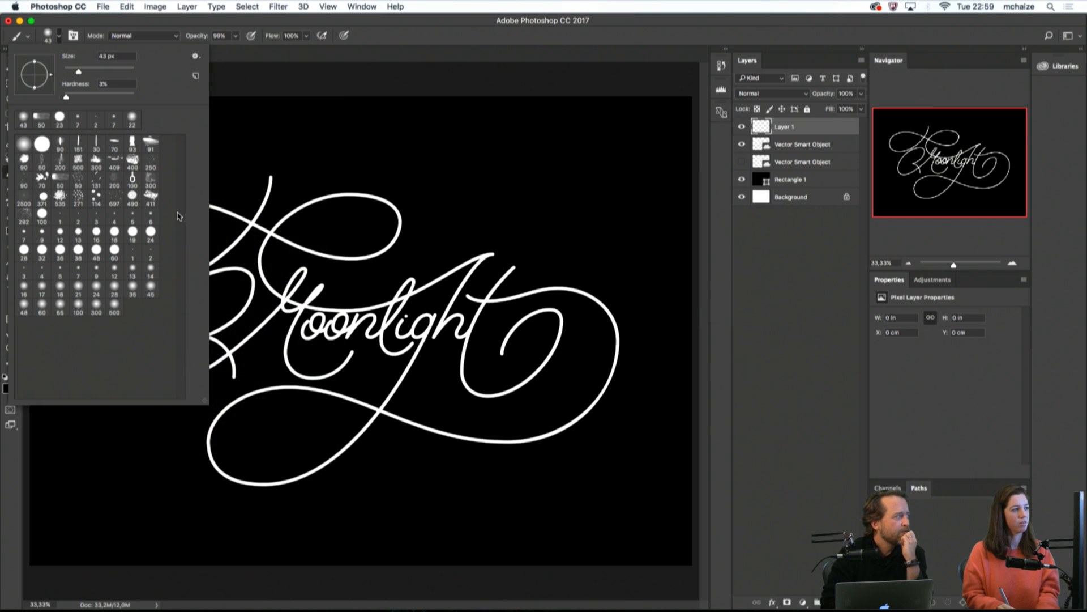
pyautogui.click(29, 36)
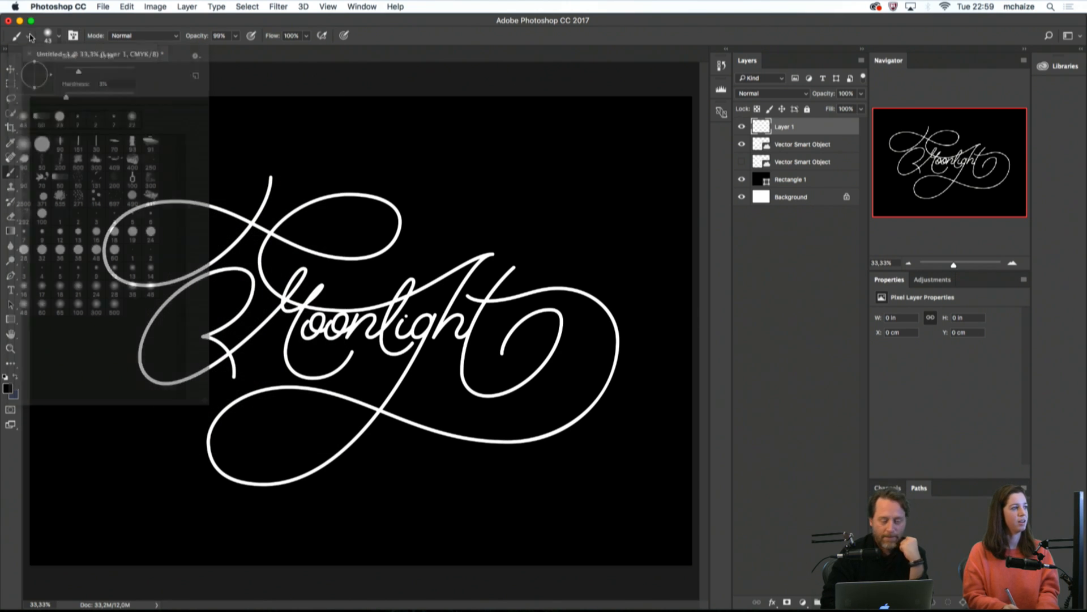
pyautogui.click(28, 36)
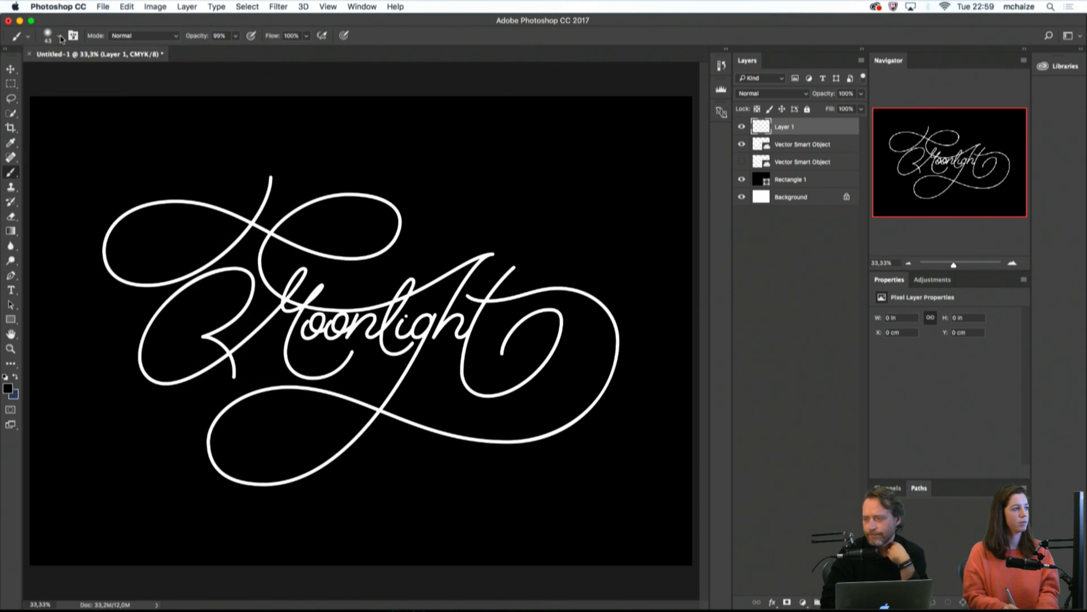
# Append the Assorted Brushes set to the current brush presets
pyautogui.click(60, 37)
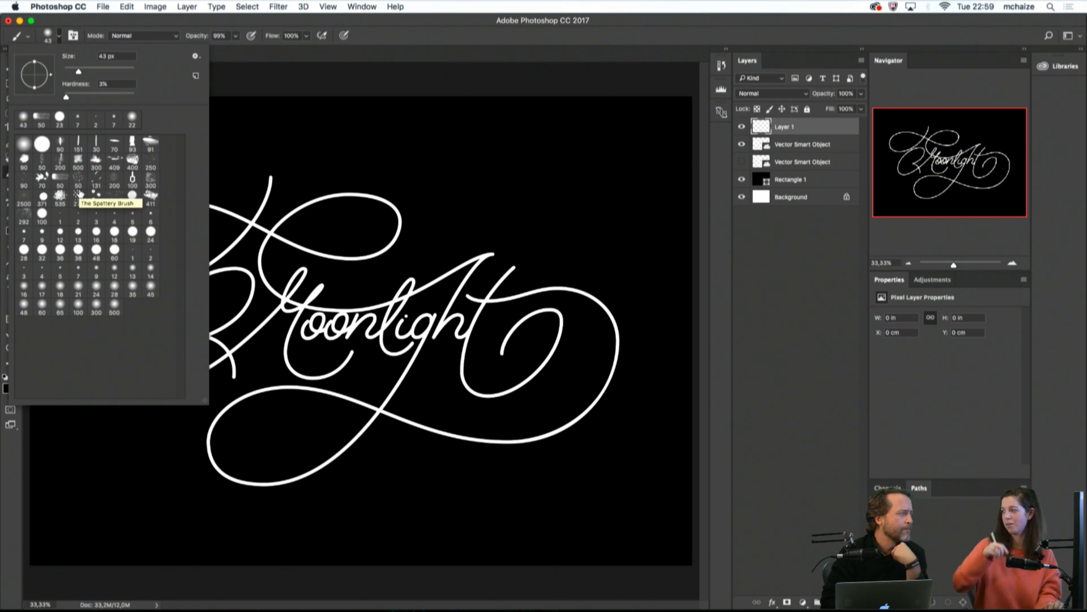
pyautogui.click(196, 56)
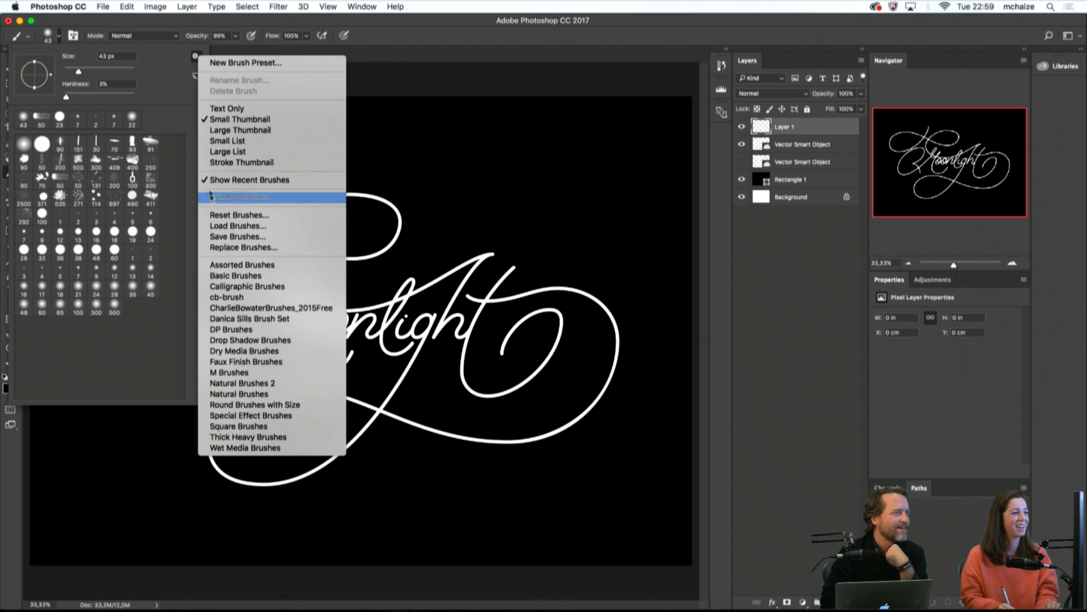
pyautogui.click(226, 266)
pyautogui.click(497, 211)
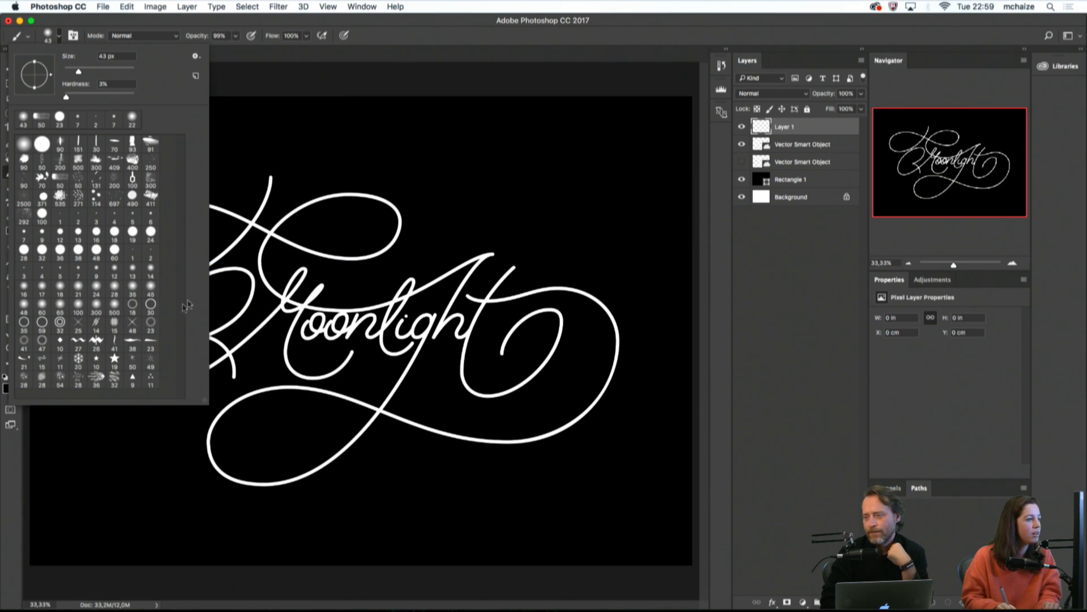
# Choose the speckled 50 px brush preset beside the 131 px one and enlarge it to 137 px
pyautogui.click(196, 56)
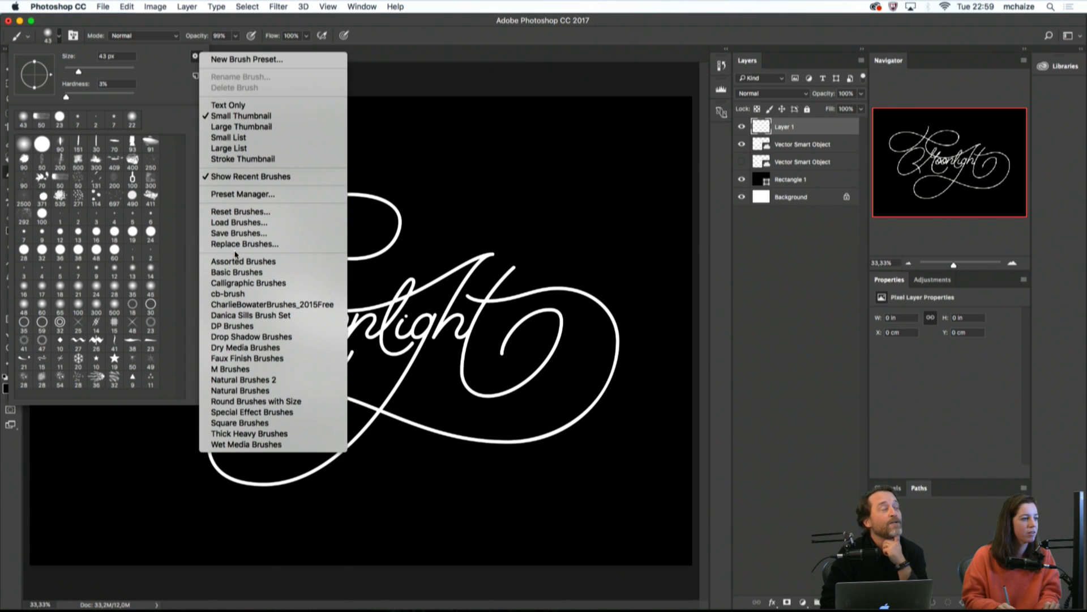
pyautogui.click(173, 194)
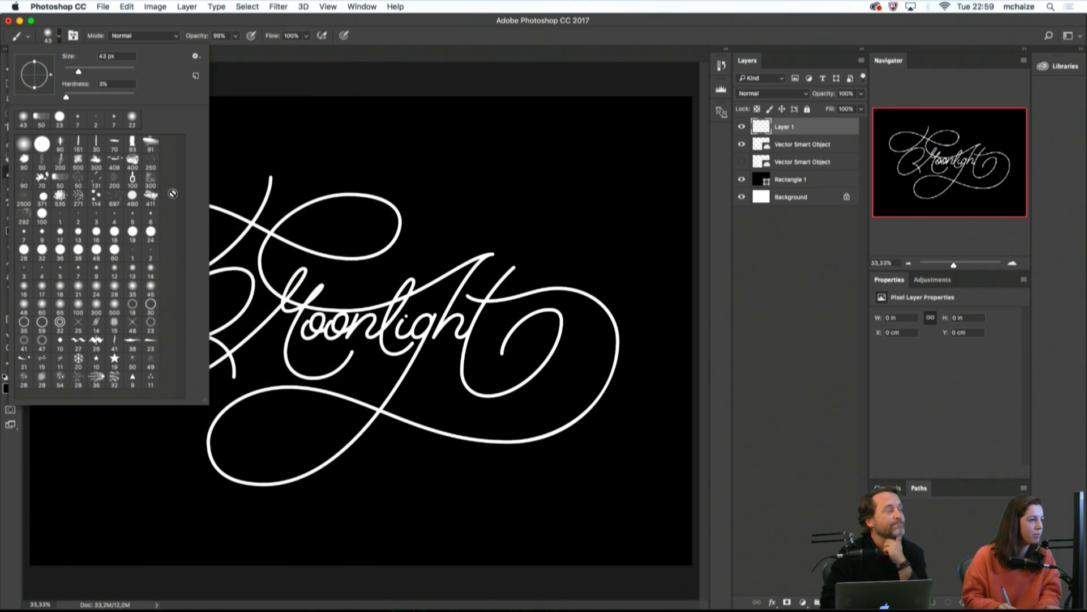
pyautogui.click(78, 176)
pyautogui.moveTo(249, 183); pyautogui.dragTo(266, 183)
# Set the foreground color to white
pyautogui.click(7, 389)
pyautogui.click(390, 196)
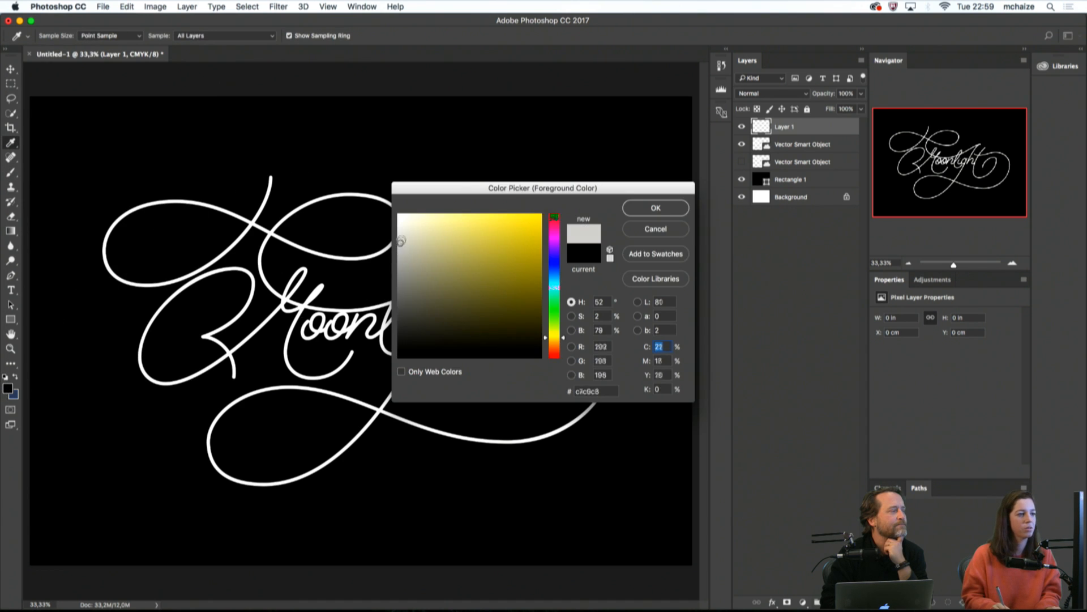
pyautogui.click(656, 208)
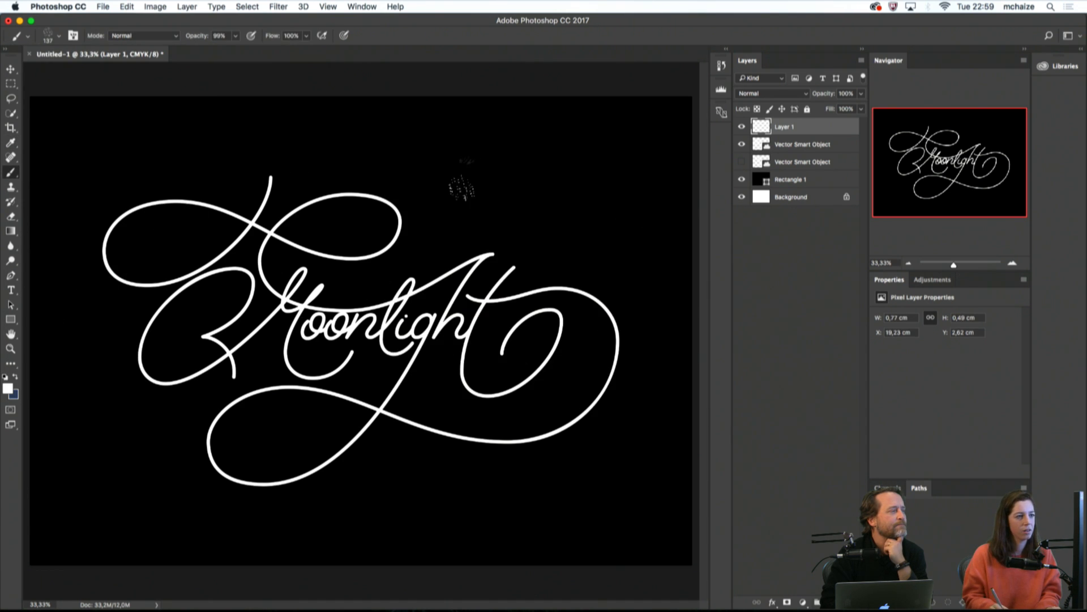
# Scribble a test patch of white texture on Layer 1 in the black area above the end of the lettering, and undo it
pyautogui.click(435, 238)
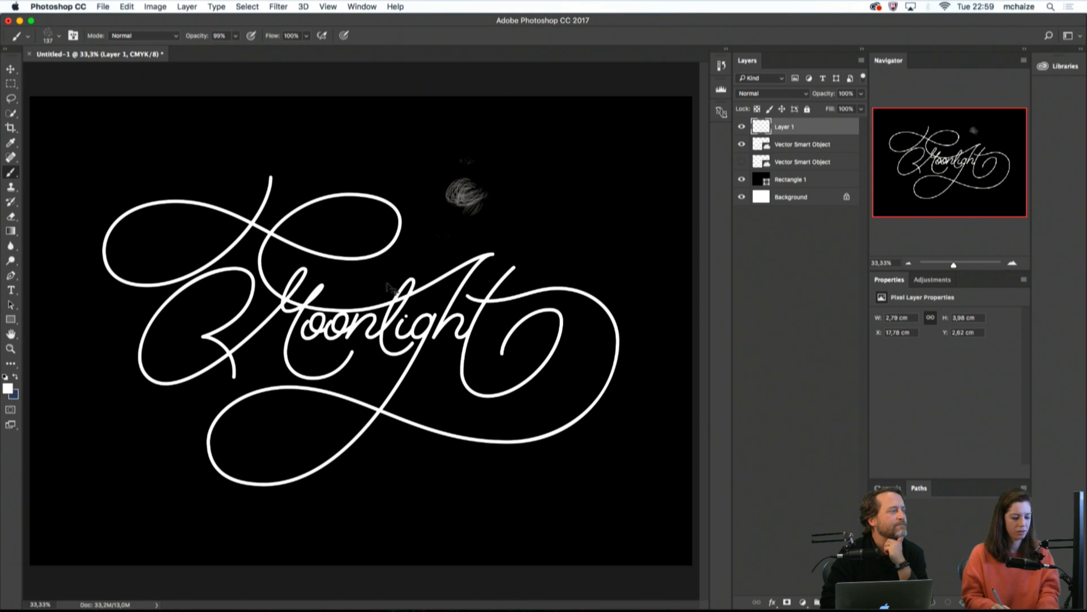
pyautogui.press('super+s')
pyautogui.click(618, 319)
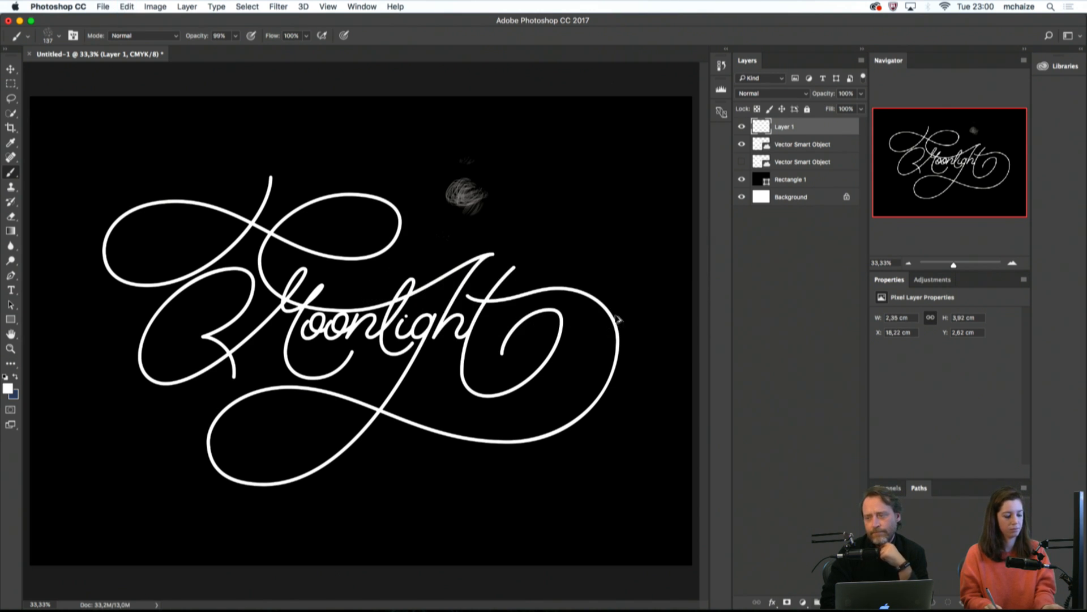
pyautogui.press('super+z')
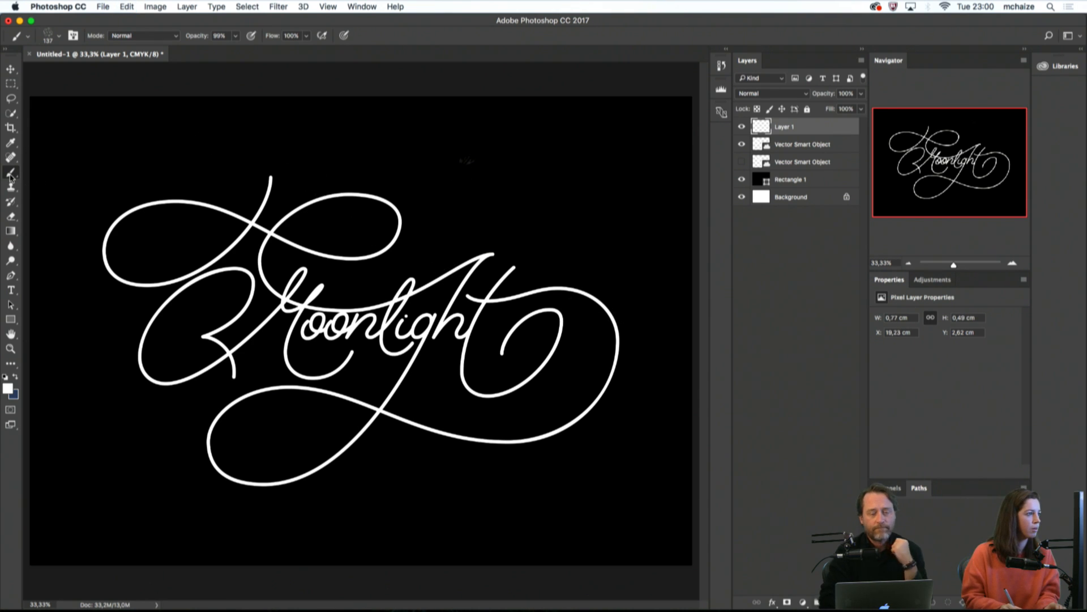
# Append the Special Effect Brushes set to the current brush presets and look through the added brushes
pyautogui.click(59, 36)
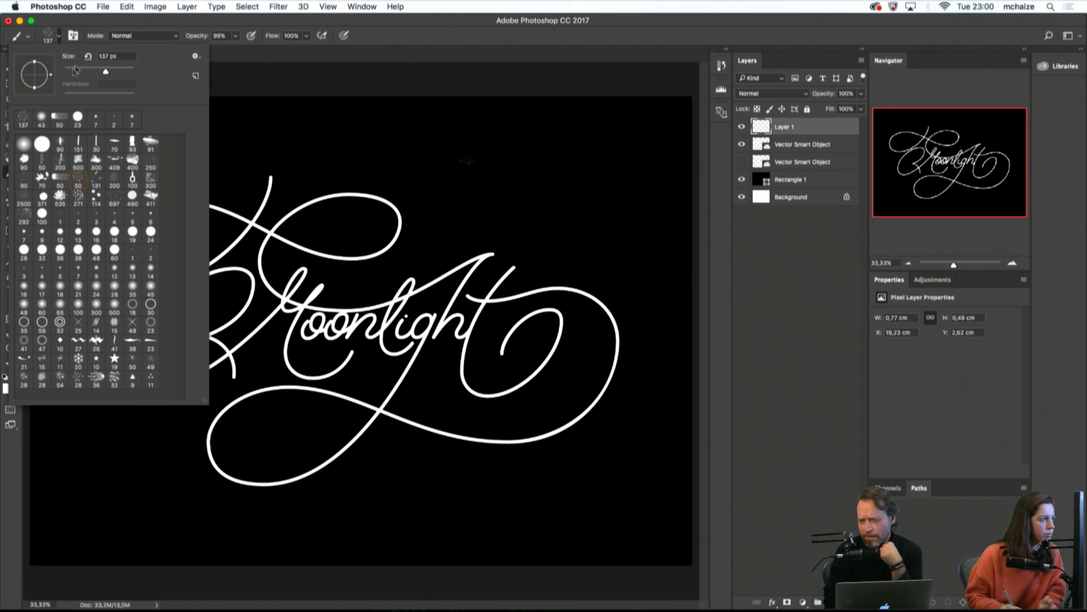
pyautogui.click(195, 57)
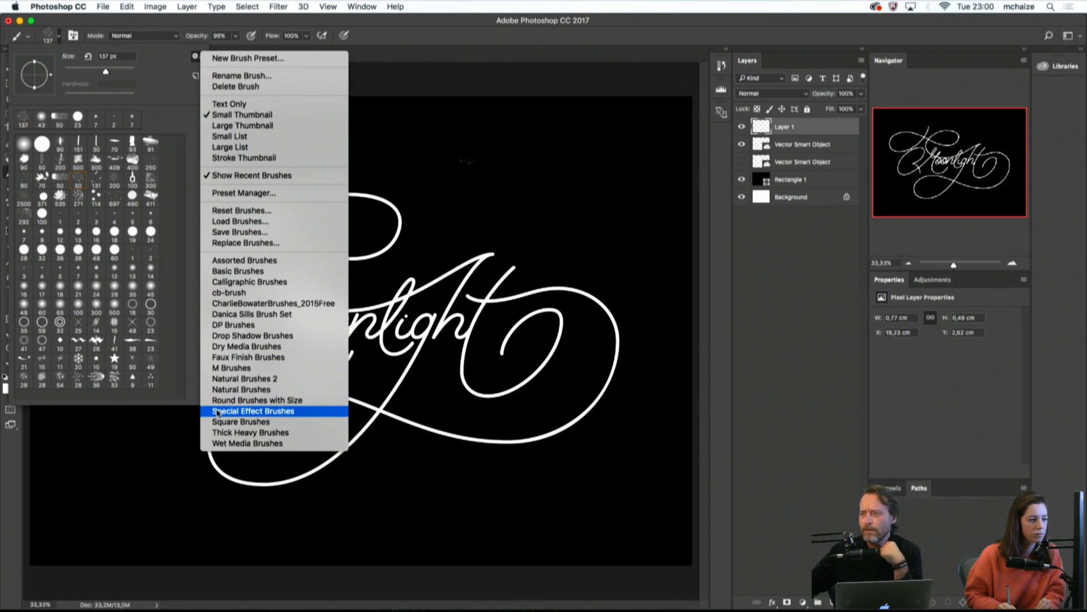
pyautogui.click(217, 411)
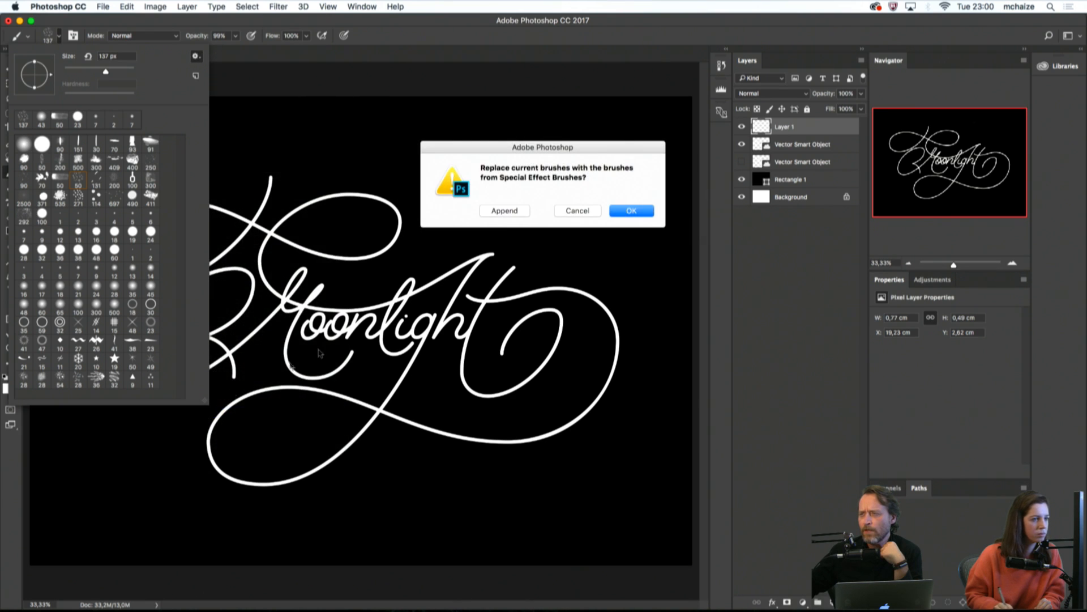
pyautogui.click(504, 213)
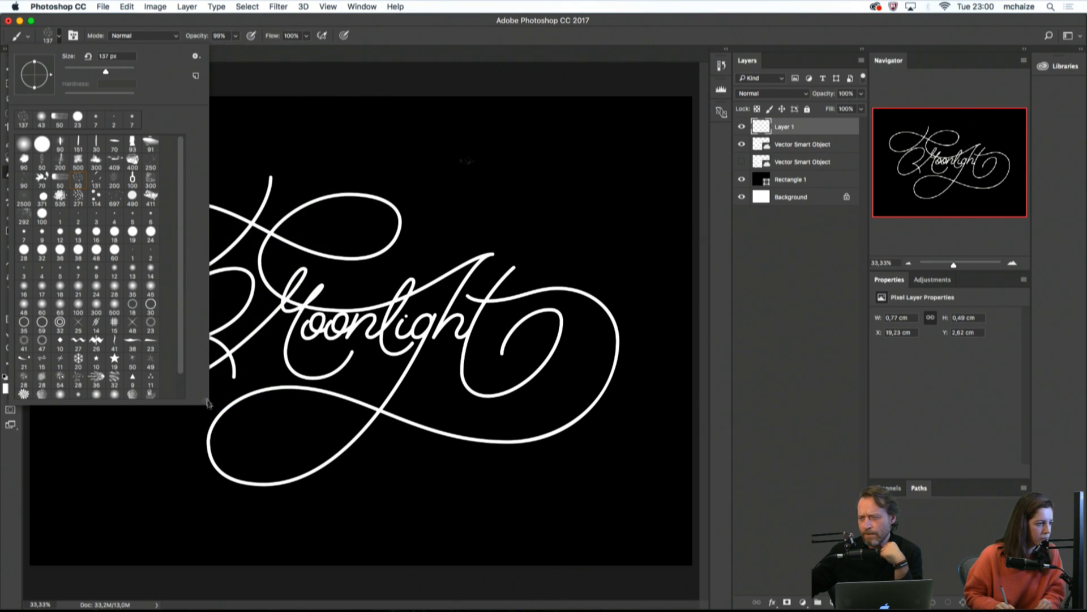
pyautogui.moveTo(181, 350); pyautogui.dragTo(183, 401)
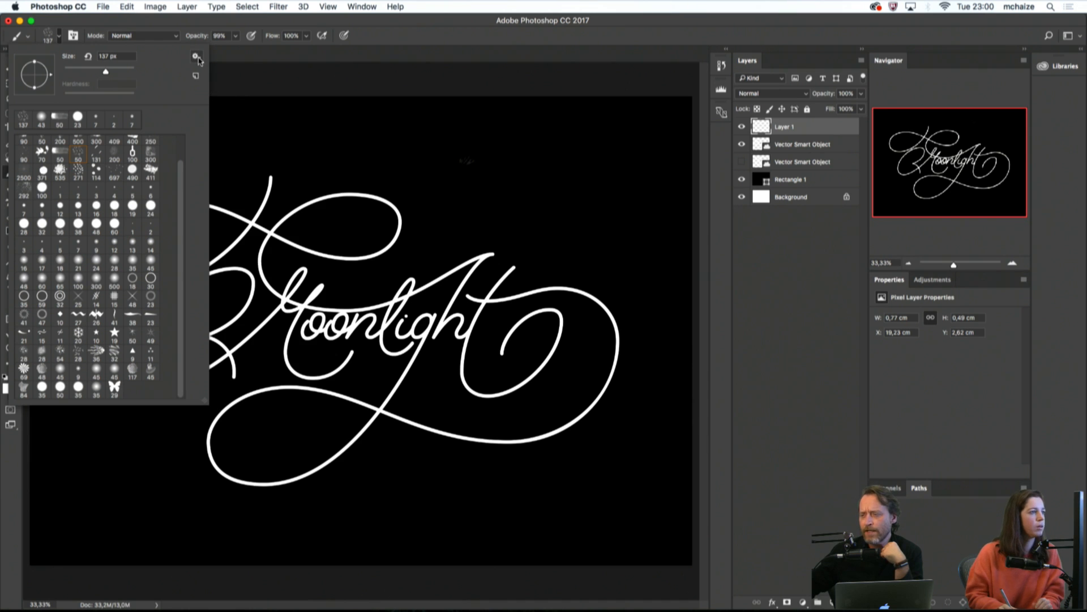
# Append the Dry Media Brushes set to the current brush presets and look through the added brushes
pyautogui.click(195, 57)
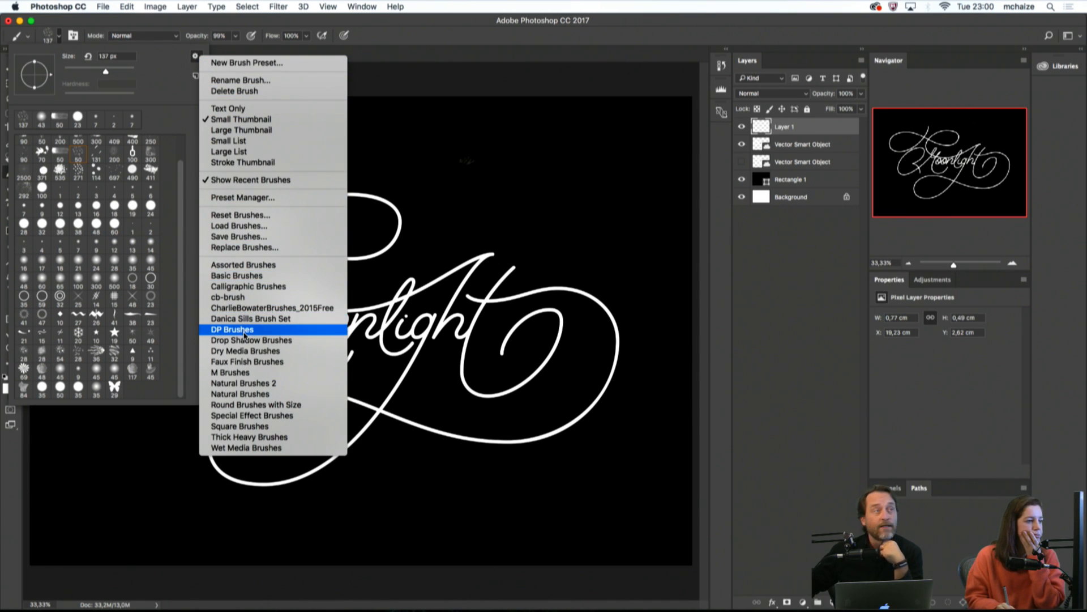
pyautogui.click(245, 350)
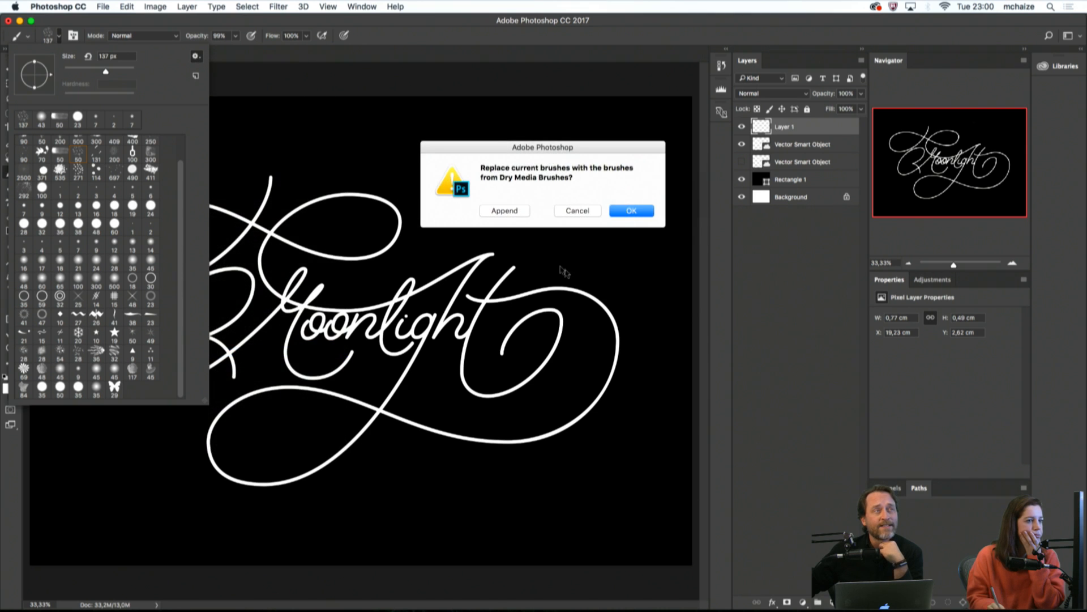
pyautogui.click(506, 209)
pyautogui.moveTo(181, 340); pyautogui.dragTo(180, 393)
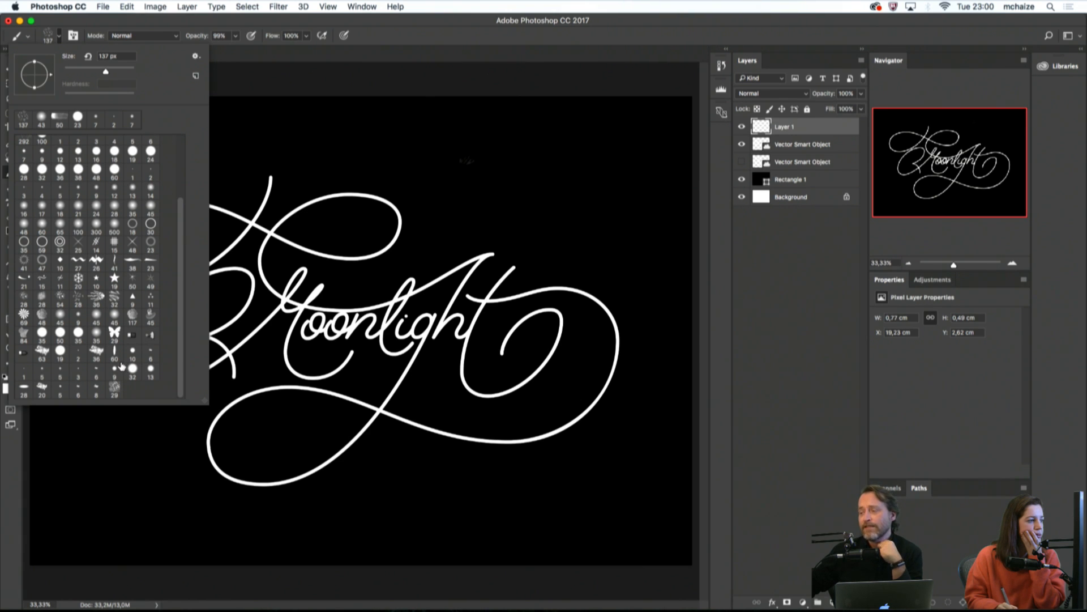
# Append the Round Brushes with Size set to the current brush presets and look through the added brushes
pyautogui.click(195, 57)
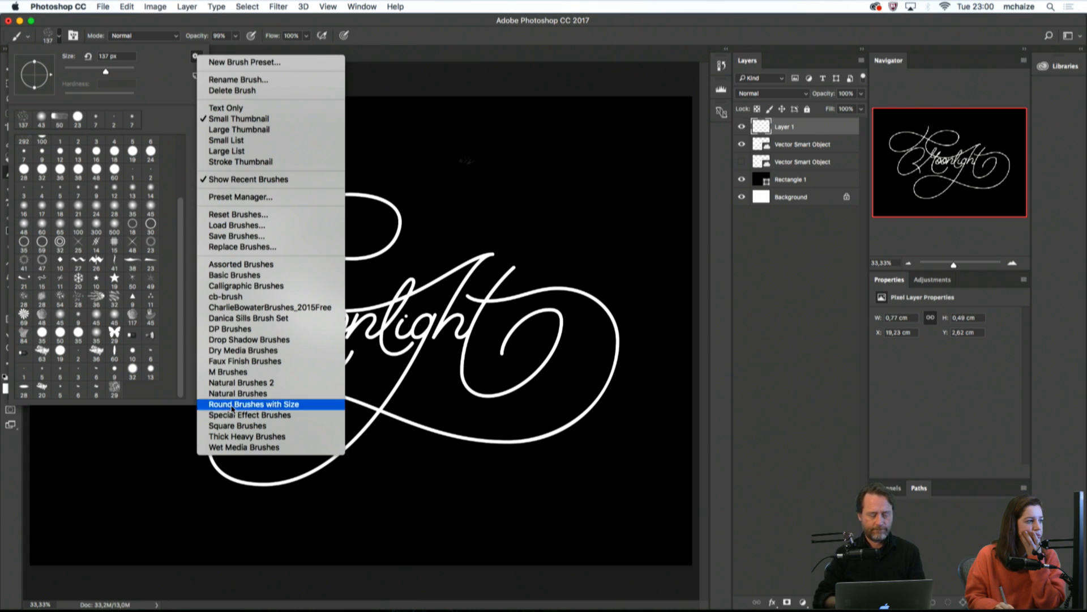
pyautogui.click(228, 406)
pyautogui.click(505, 210)
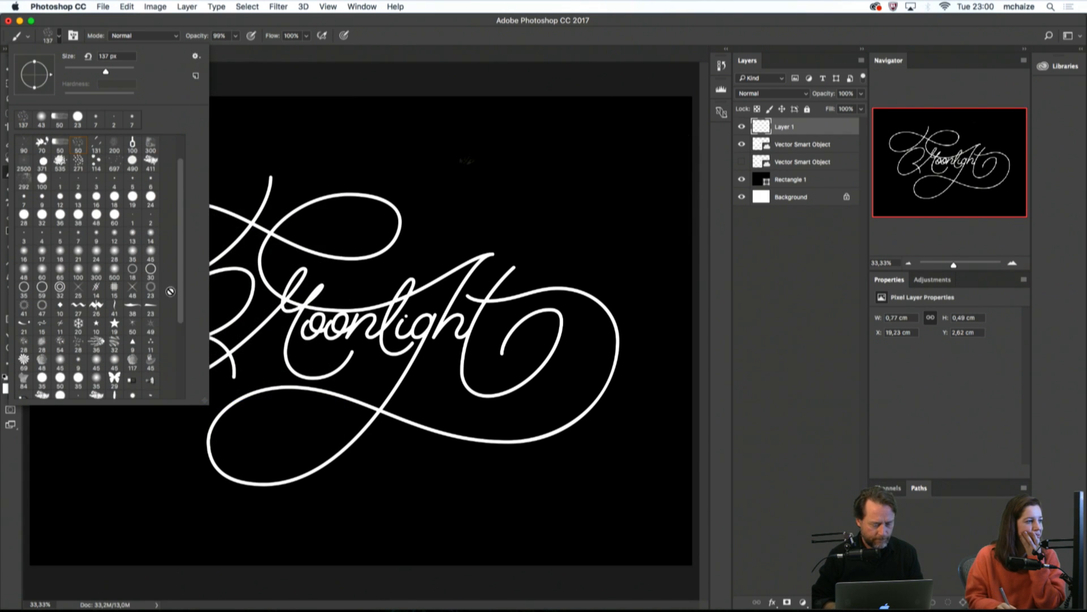
pyautogui.click(179, 391)
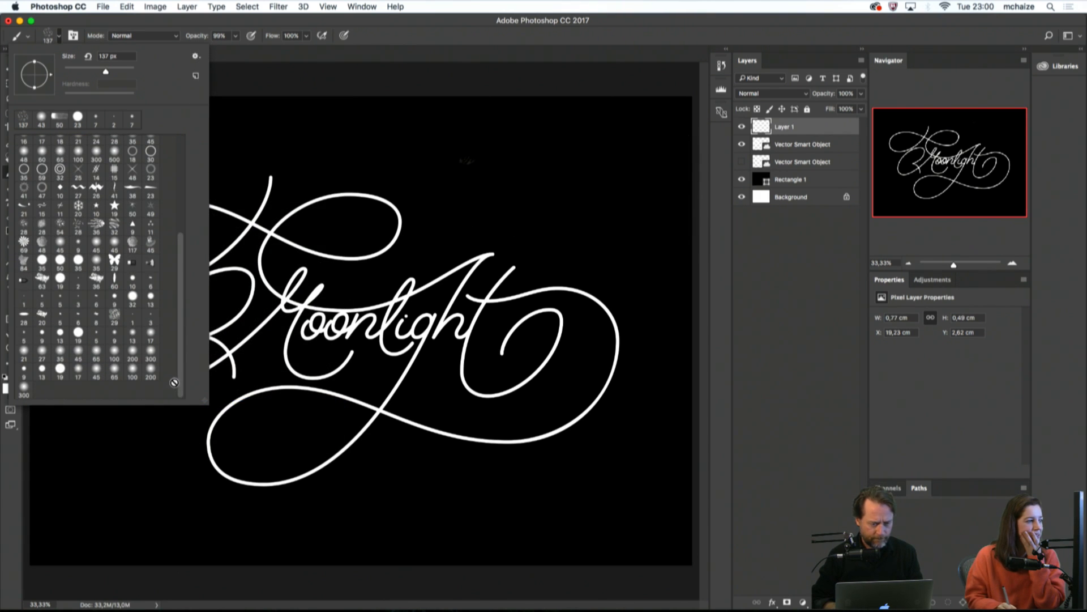
pyautogui.scroll(10, 179, 377)
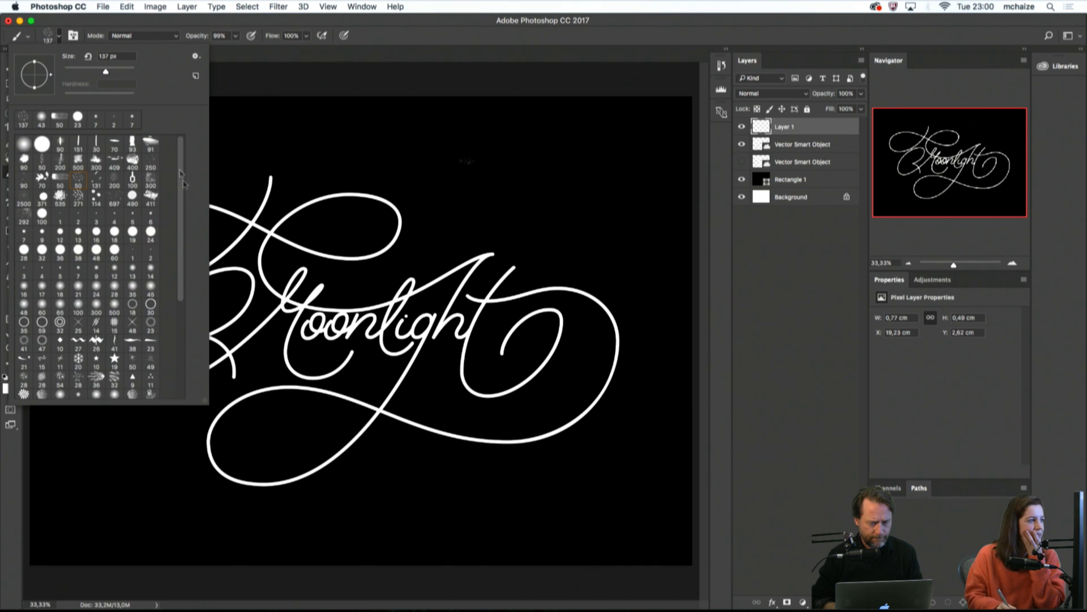
# Append the M Brushes set to the current brush presets
pyautogui.click(195, 58)
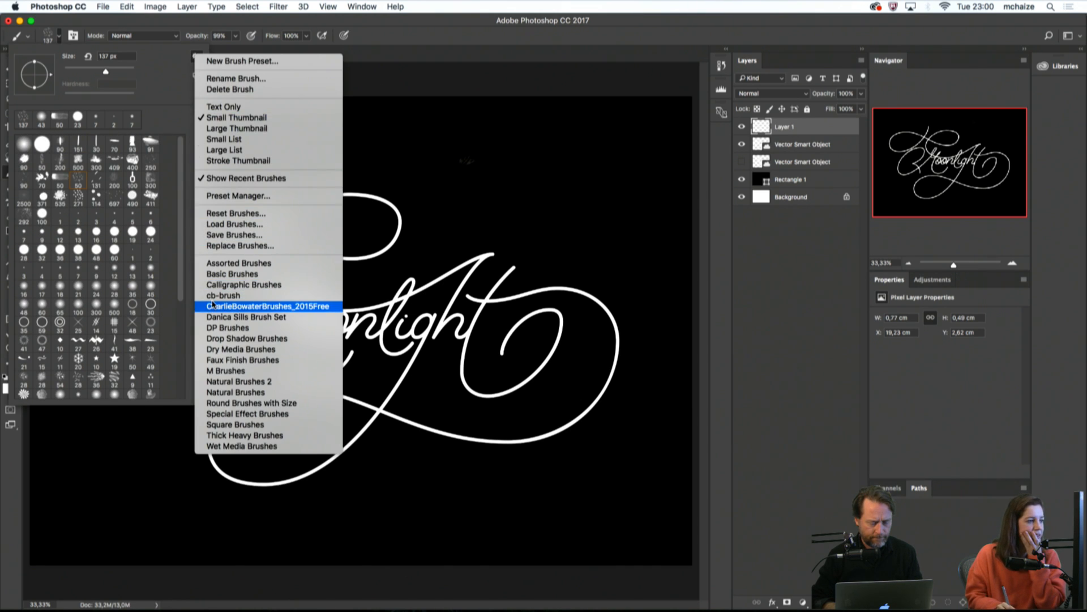
pyautogui.click(218, 370)
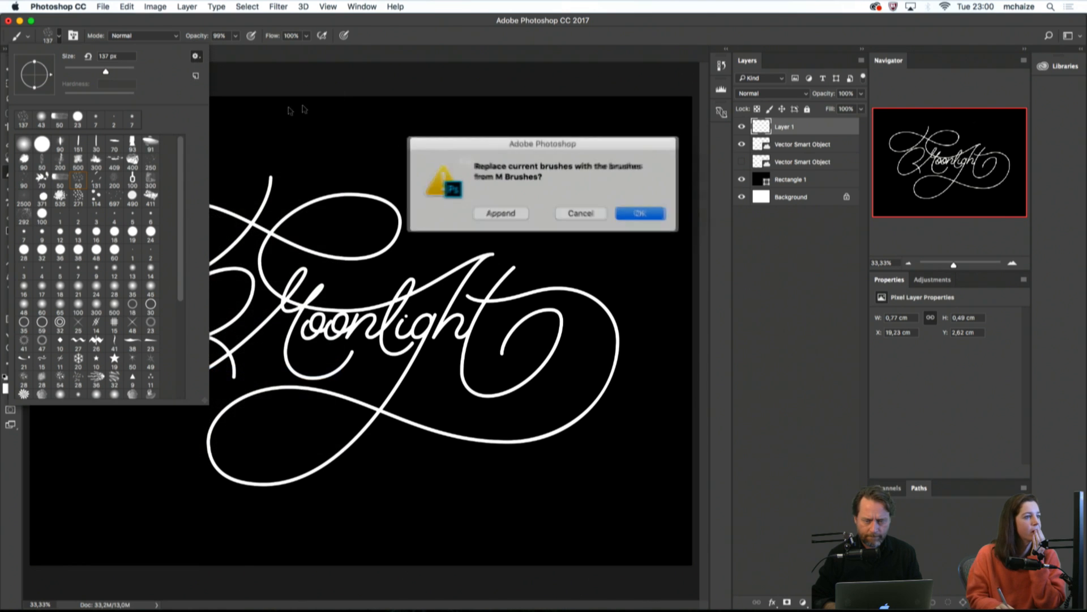
pyautogui.click(502, 211)
pyautogui.scroll(-10, 176, 365)
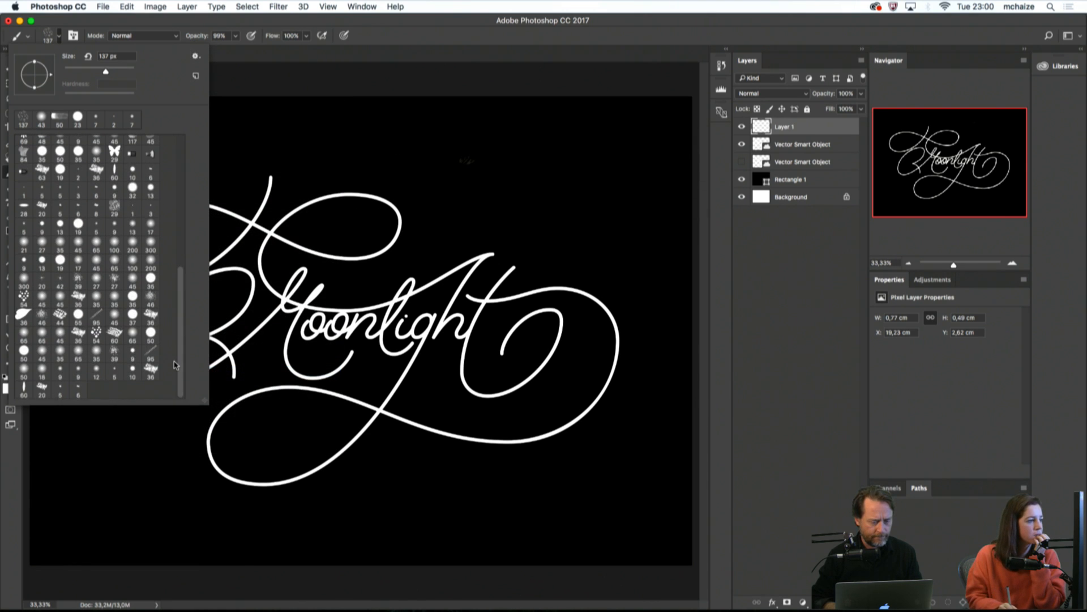
# Choose the textured 39 px brush beside the 65 px one, enlarge it to 167 px, paint a white test patch beside the M, and undo it
pyautogui.click(110, 354)
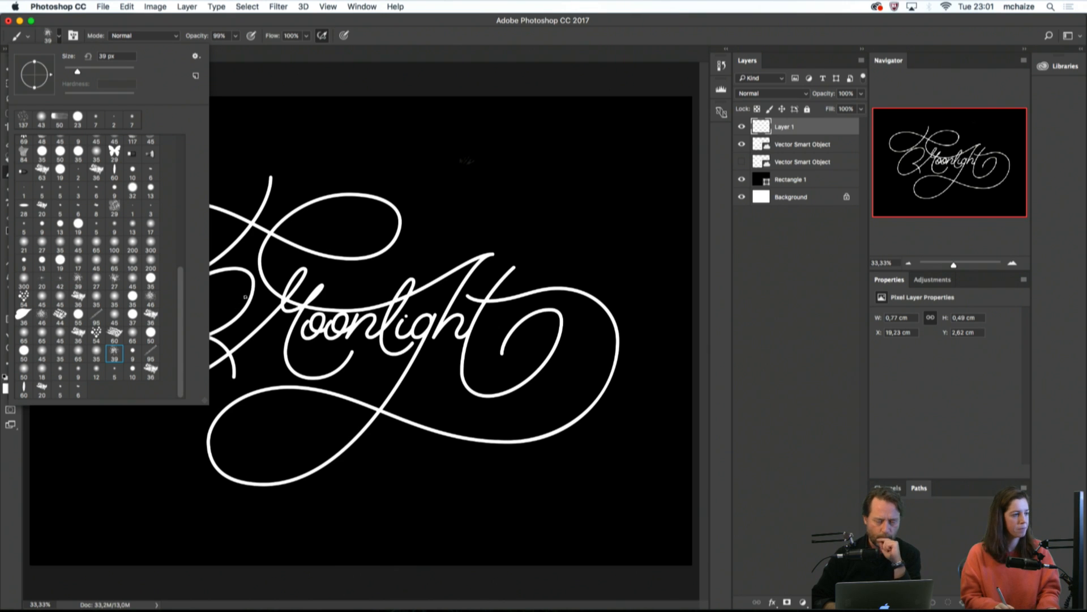
pyautogui.click(228, 297)
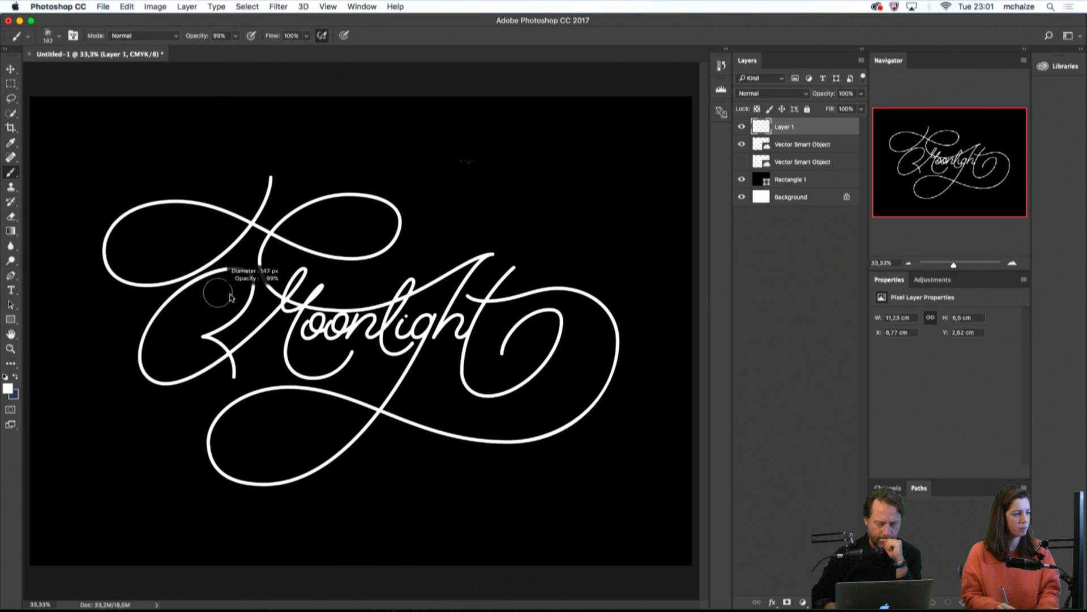
pyautogui.moveTo(217, 293)
pyautogui.mouseDown()
pyautogui.moveTo(205, 330)
pyautogui.moveTo(202, 311)
pyautogui.moveTo(201, 348)
pyautogui.mouseUp()
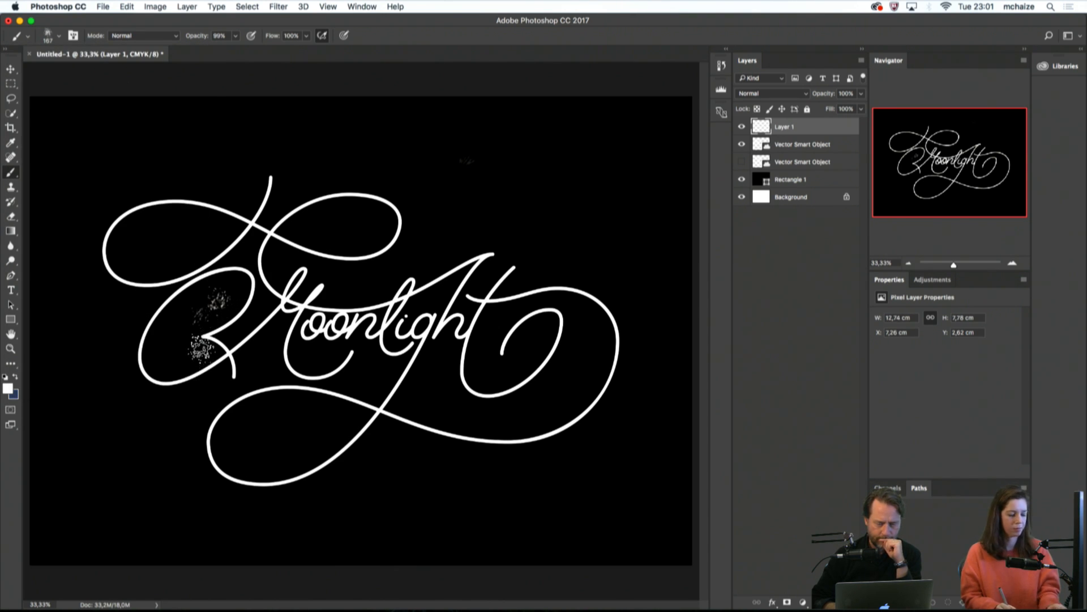
pyautogui.press('super+z')
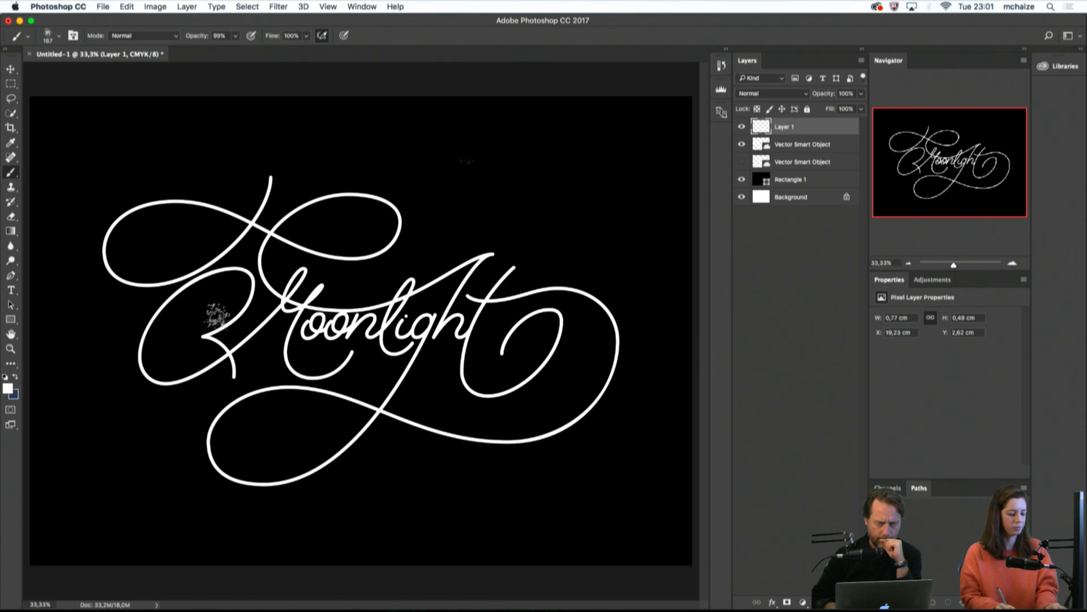
# Sample black from the background and paint rough black texture over the upper tip of the tall flourish with the brush at 117 px
pyautogui.press('super+space')
pyautogui.moveTo(285, 186); pyautogui.dragTo(367, 201)
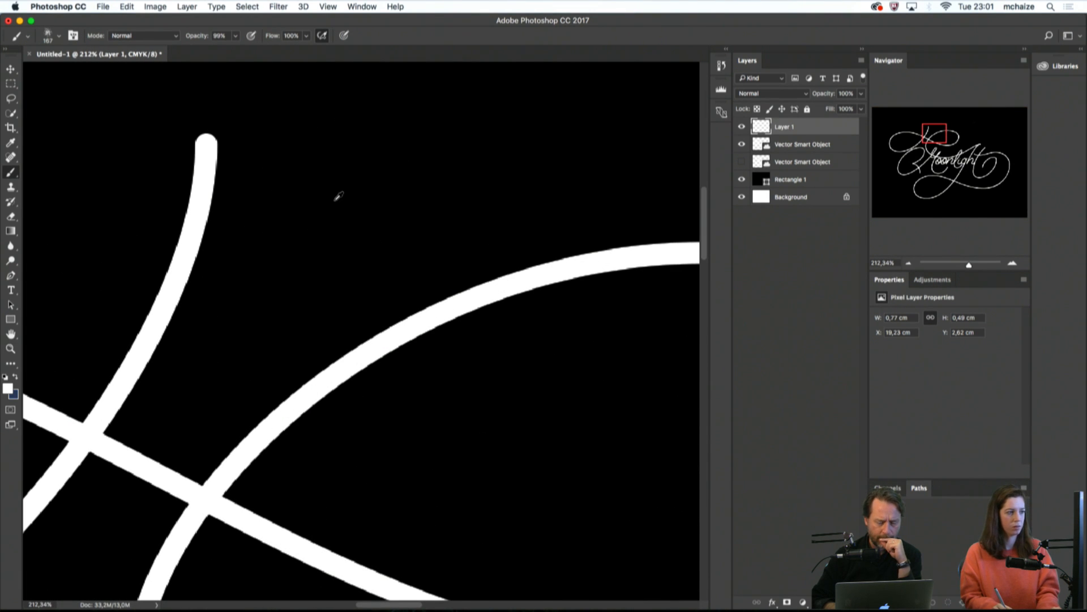
pyautogui.keyDown('alt'); pyautogui.click(335, 200); pyautogui.keyUp('alt')
pyautogui.moveTo(327, 197); pyautogui.dragTo(252, 169)
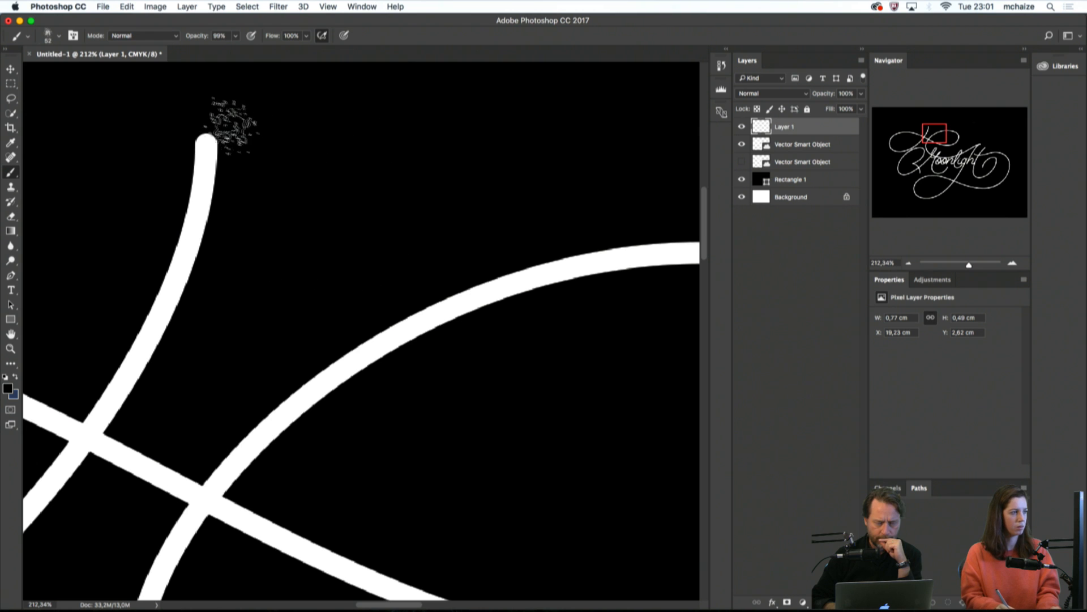
pyautogui.moveTo(213, 116)
pyautogui.mouseDown()
pyautogui.moveTo(204, 150)
pyautogui.moveTo(214, 141)
pyautogui.moveTo(207, 148)
pyautogui.moveTo(206, 111)
pyautogui.moveTo(202, 150)
pyautogui.moveTo(213, 125)
pyautogui.moveTo(241, 164)
pyautogui.moveTo(271, 172)
pyautogui.moveTo(225, 139)
pyautogui.moveTo(227, 151)
pyautogui.moveTo(241, 145)
pyautogui.mouseUp()
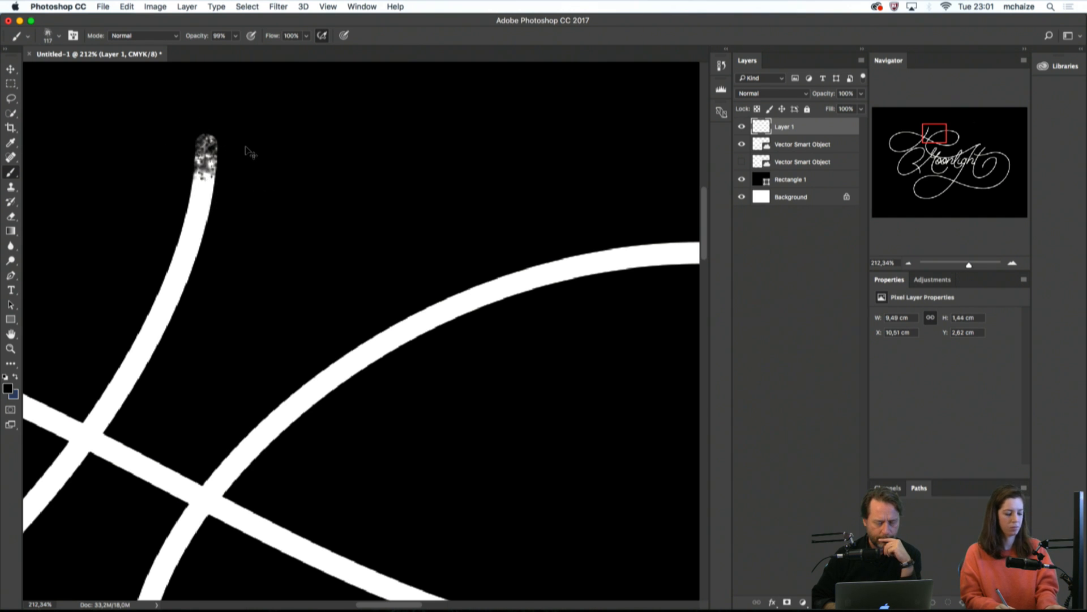
# Try the other textured 39 px brush in black a little below the flourish's tip, and undo the stroke
pyautogui.click(26, 37)
pyautogui.click(60, 38)
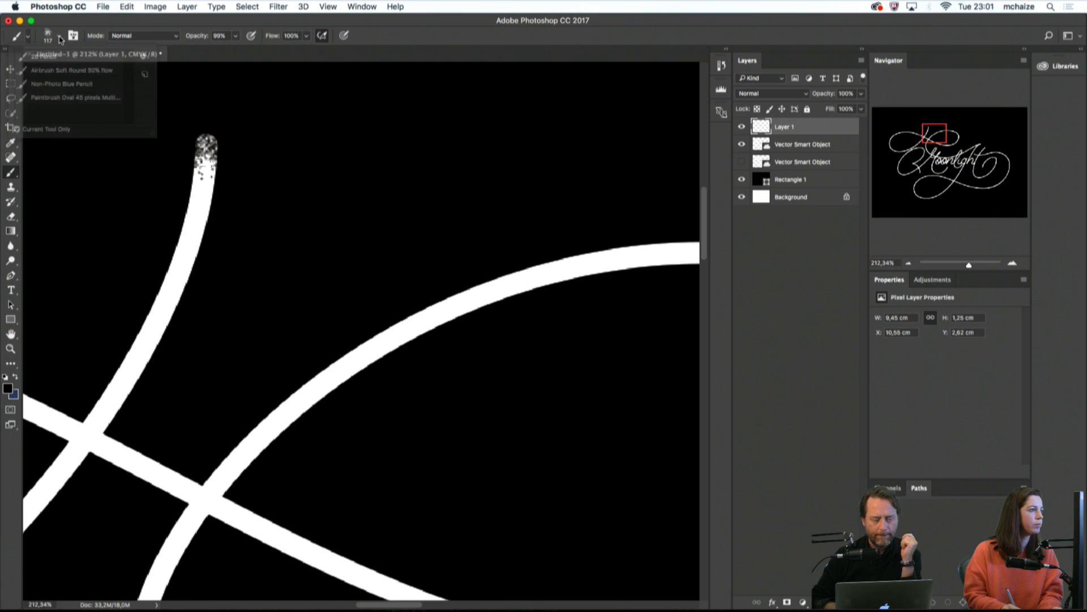
pyautogui.click(60, 40)
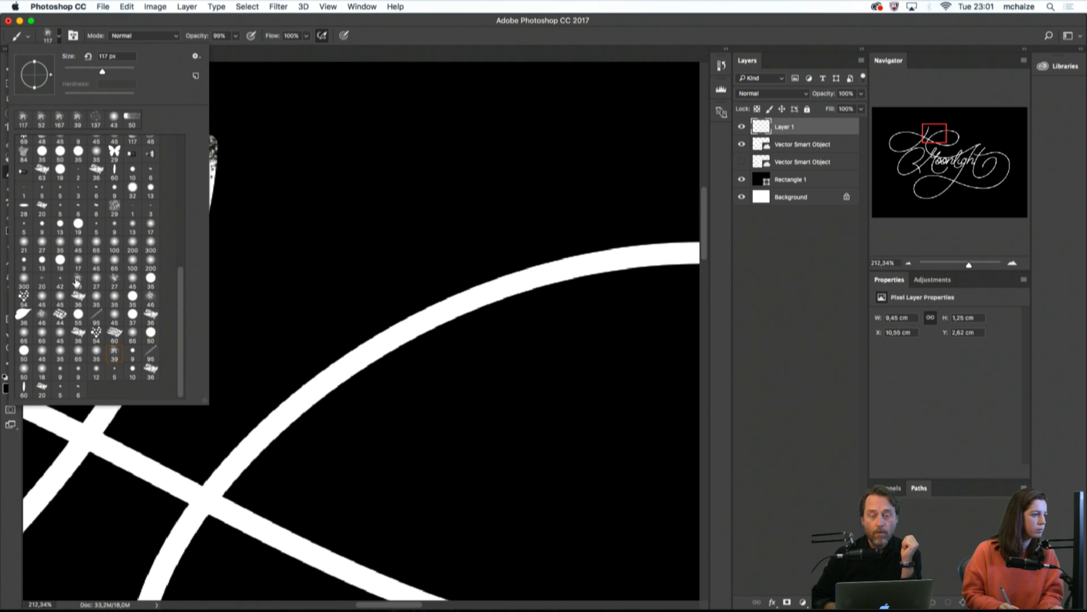
pyautogui.click(261, 243)
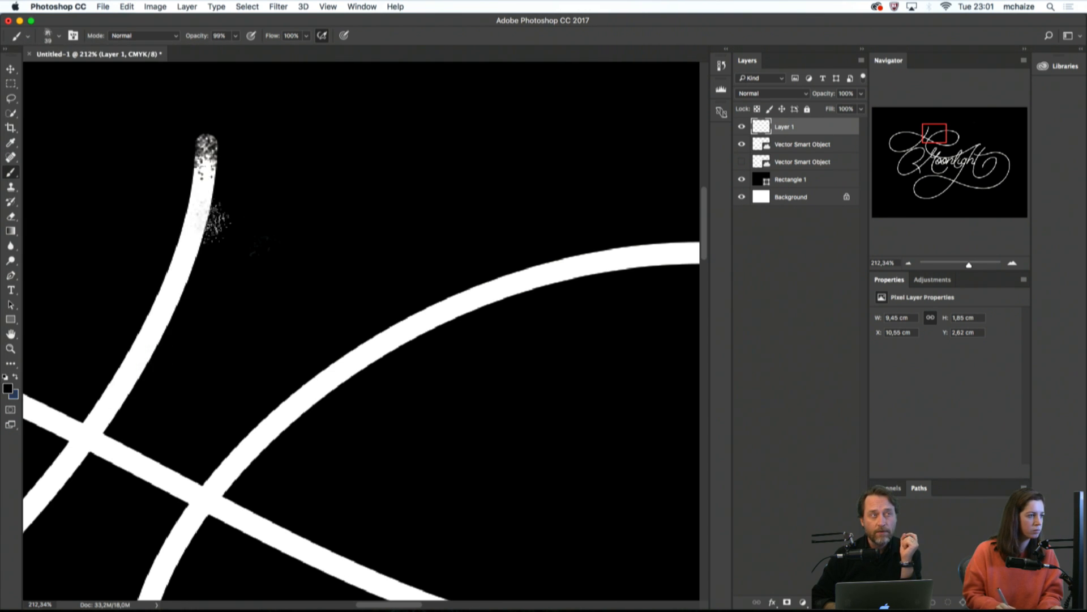
pyautogui.moveTo(217, 220); pyautogui.dragTo(190, 241)
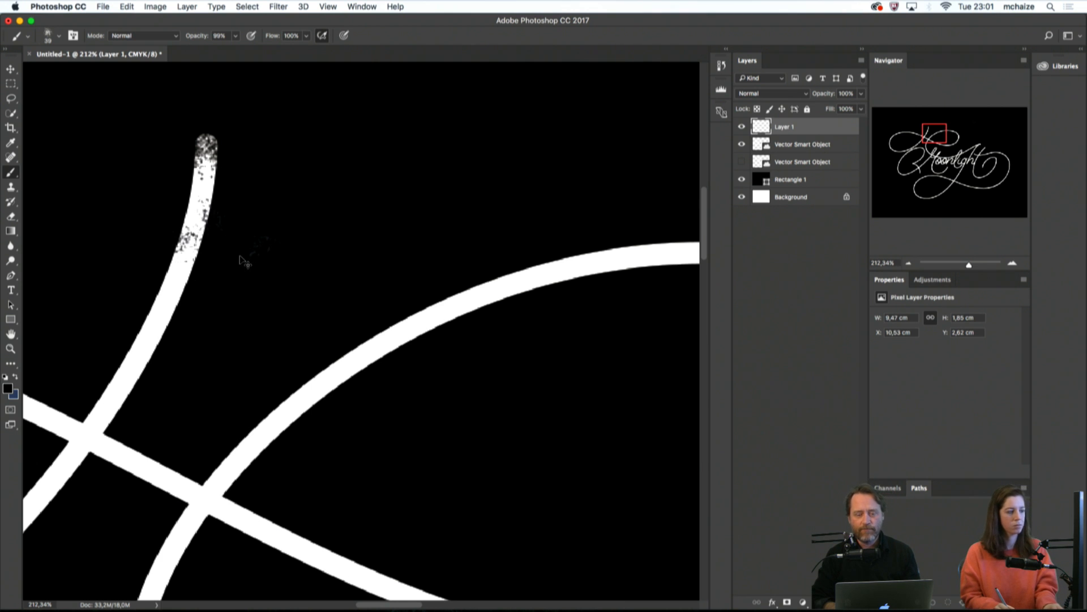
pyautogui.press('super+alt+z')
# Choose the speckled 46 px brush preset from the M Brushes
pyautogui.click(28, 37)
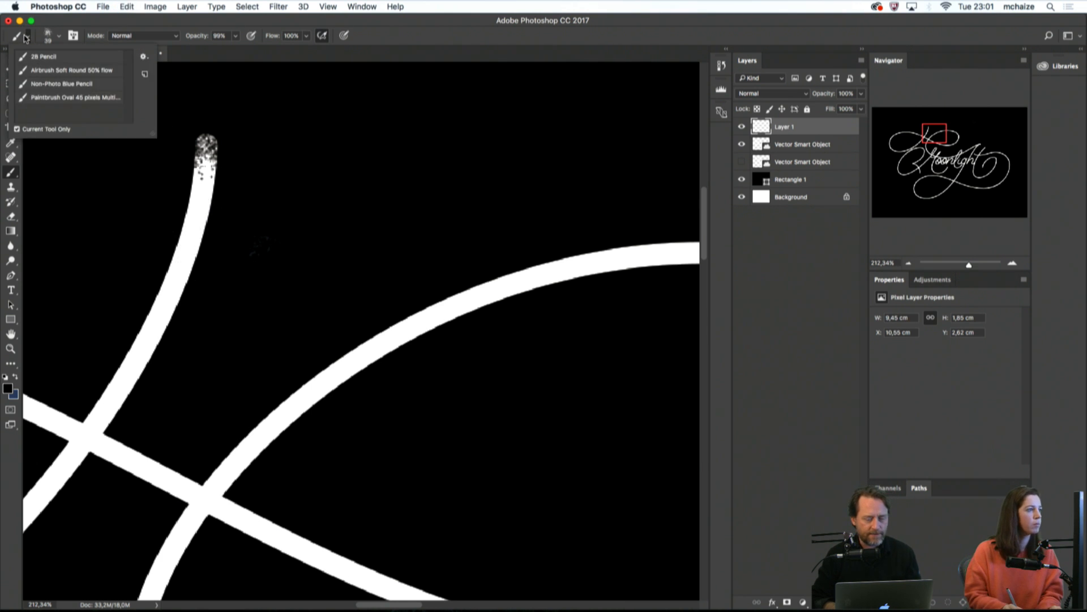
pyautogui.click(28, 37)
pyautogui.click(59, 37)
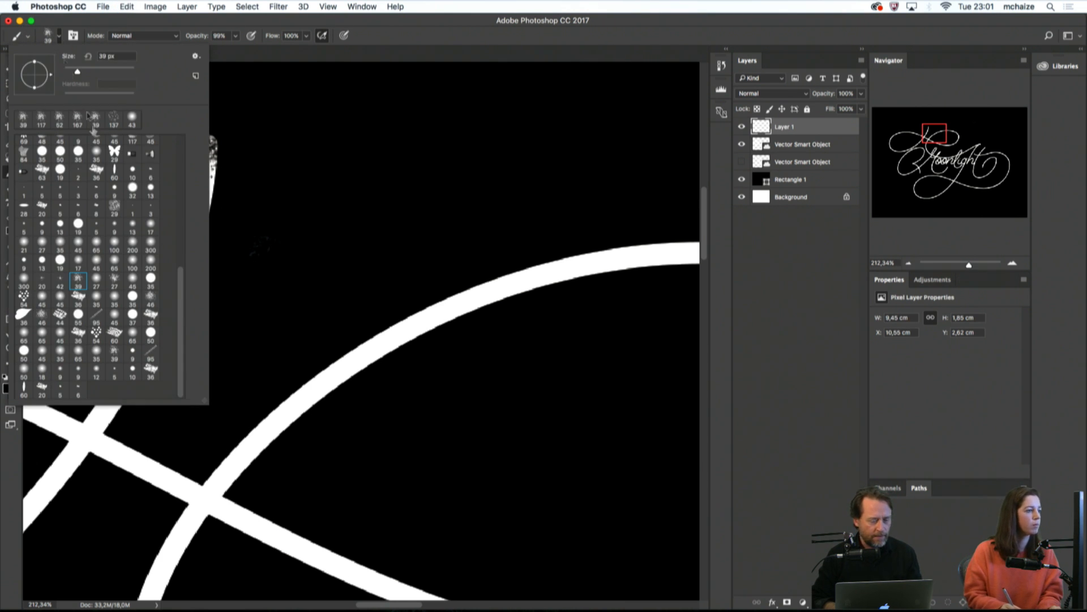
pyautogui.click(150, 297)
# Try speckled black texture on the tall flourish below its tip, and undo the strokes
pyautogui.moveTo(221, 244); pyautogui.dragTo(193, 241)
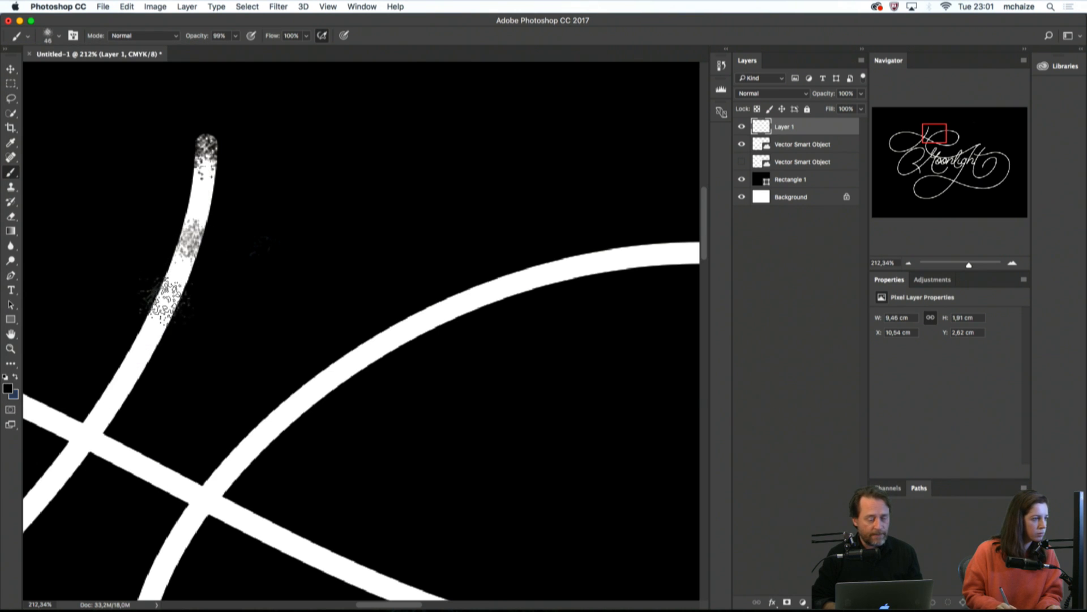
pyautogui.press('super+alt+z')
pyautogui.press('super+alt+z')
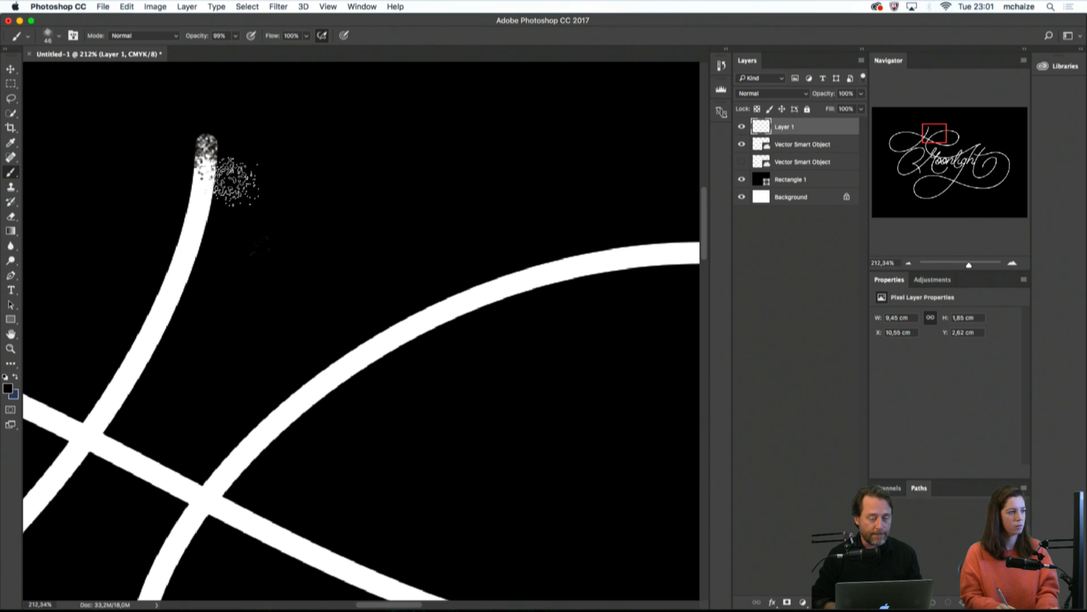
# Fade the upper end of the tall flourish into the background with black speckles, using the brush at 110 px and 65 px, and check the result
pyautogui.moveTo(229, 182); pyautogui.dragTo(288, 188)
pyautogui.moveTo(234, 128); pyautogui.dragTo(184, 179)
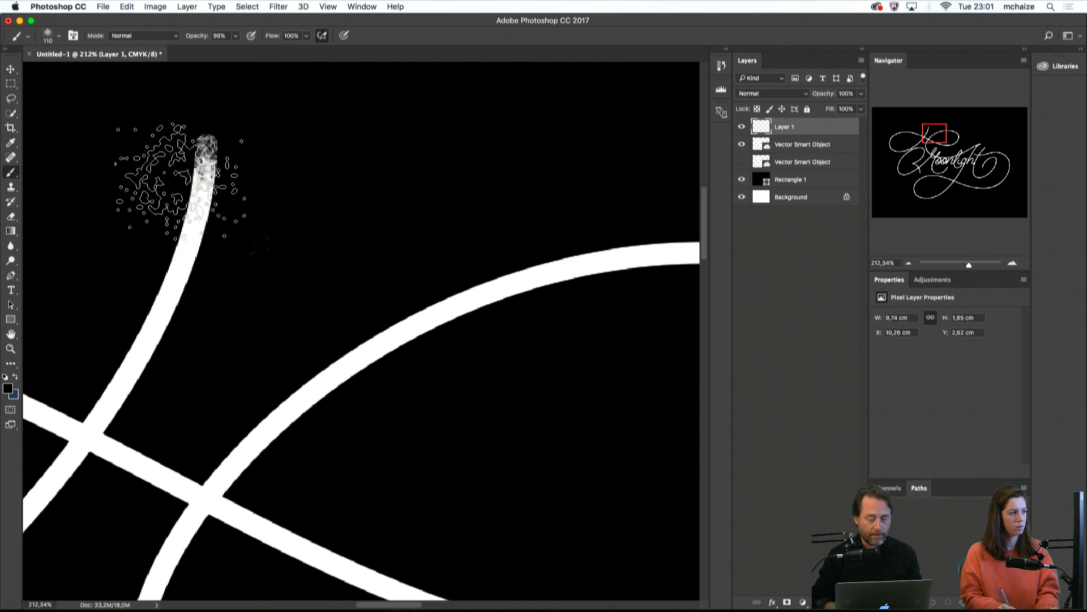
pyautogui.moveTo(219, 142); pyautogui.dragTo(180, 142)
pyautogui.moveTo(197, 168)
pyautogui.mouseDown()
pyautogui.moveTo(212, 140)
pyautogui.moveTo(186, 151)
pyautogui.moveTo(200, 158)
pyautogui.moveTo(163, 219)
pyautogui.moveTo(232, 221)
pyautogui.moveTo(219, 142)
pyautogui.moveTo(201, 148)
pyautogui.moveTo(203, 168)
pyautogui.mouseUp()
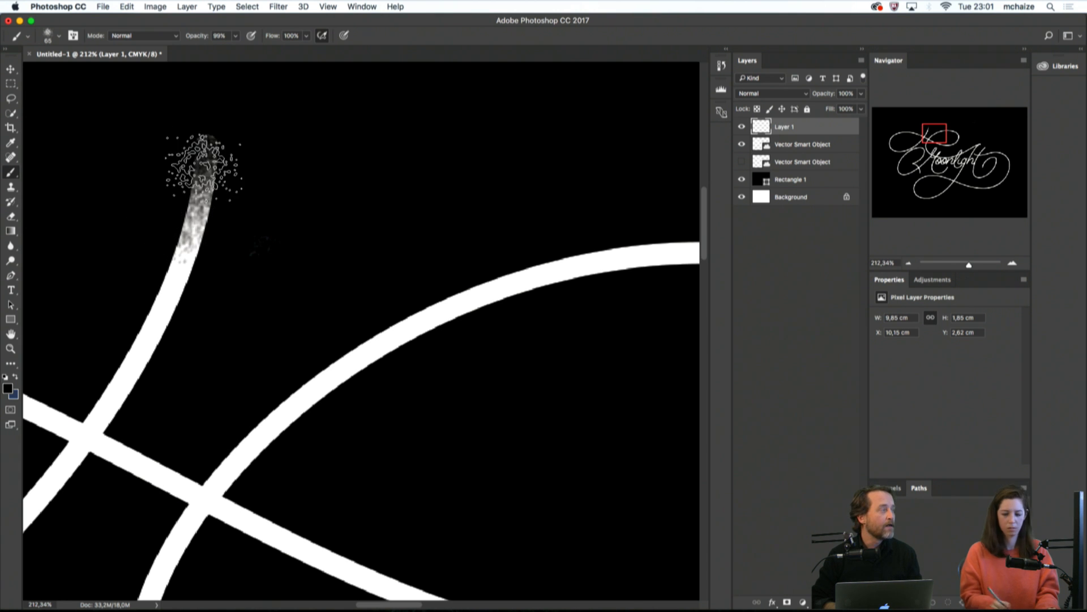
pyautogui.press('super+0')
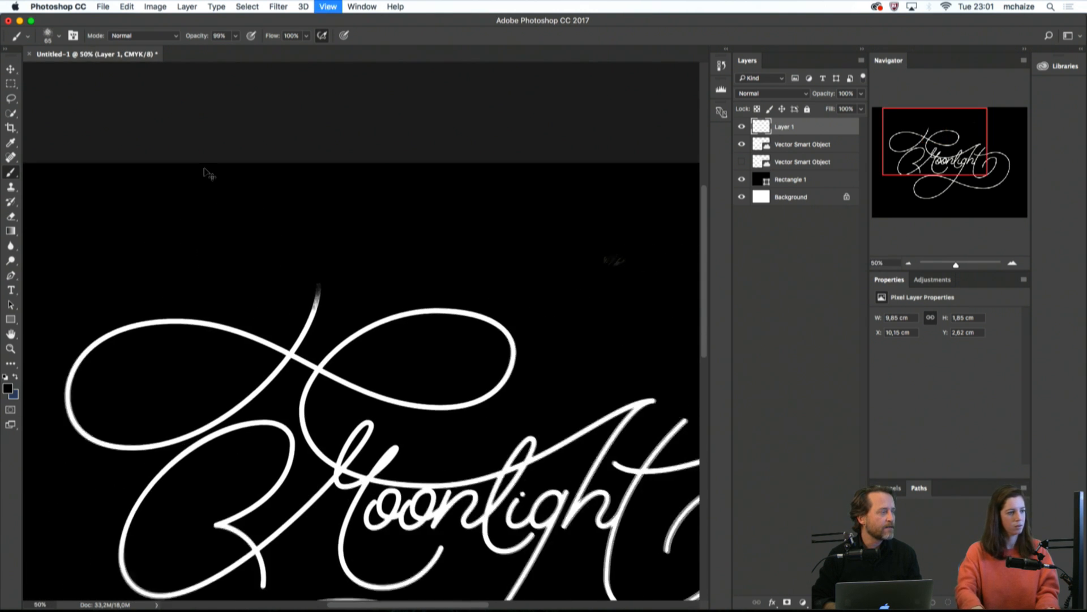
pyautogui.press('super+1')
pyautogui.press('super+plus')
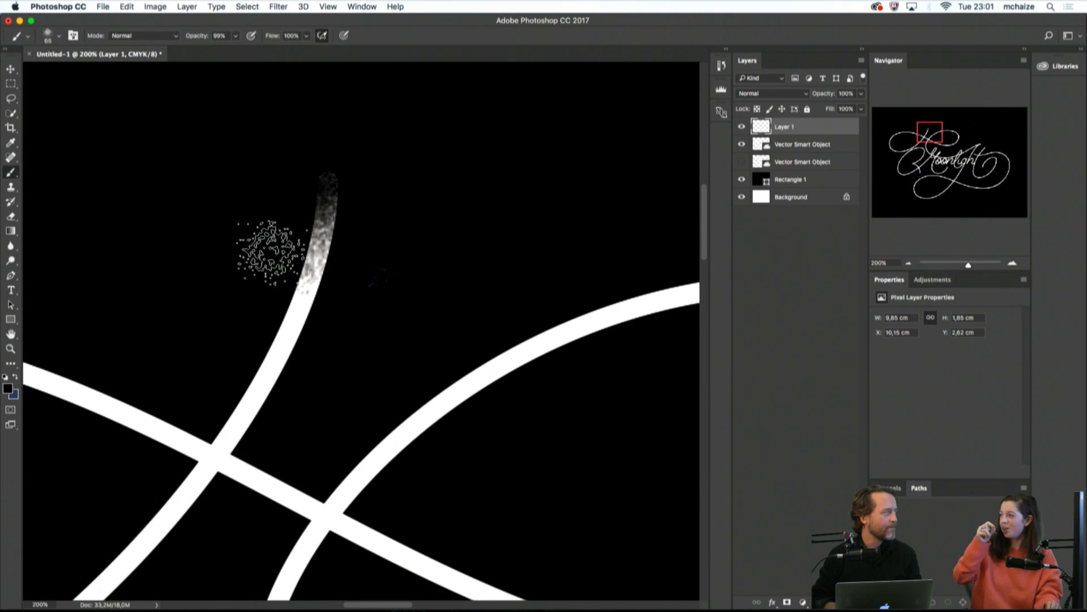
# Append the Drop Shadow Brushes set to the current brush presets
pyautogui.click(29, 38)
pyautogui.click(60, 40)
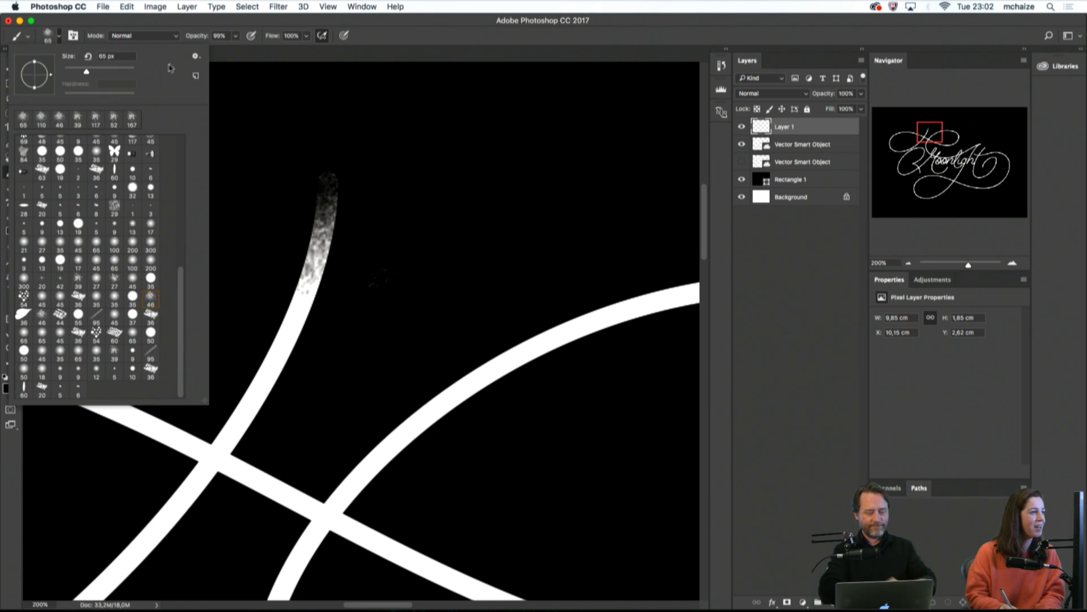
pyautogui.click(195, 56)
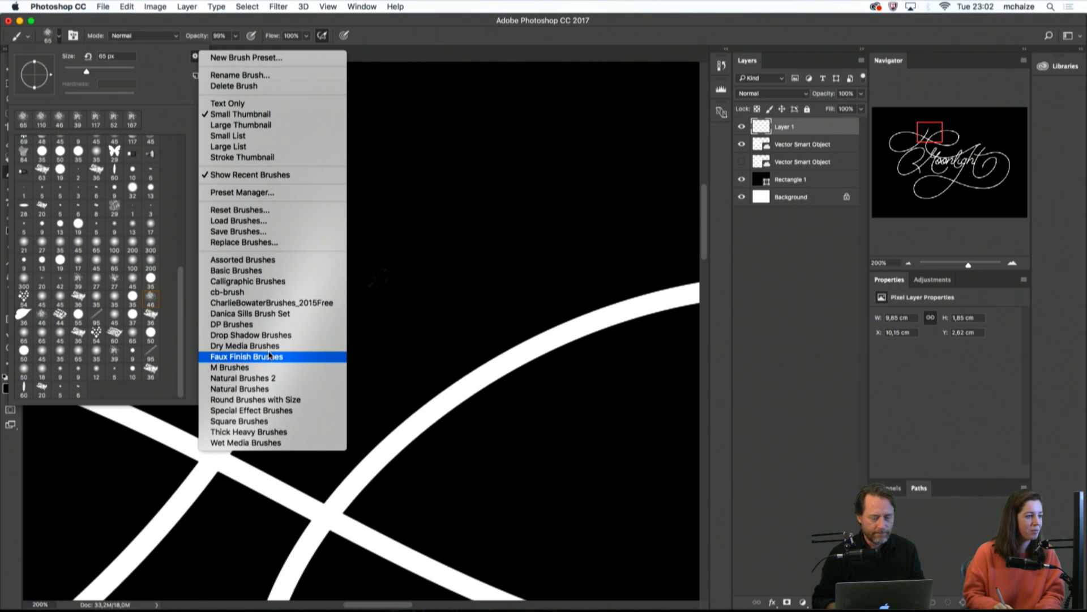
pyautogui.click(270, 335)
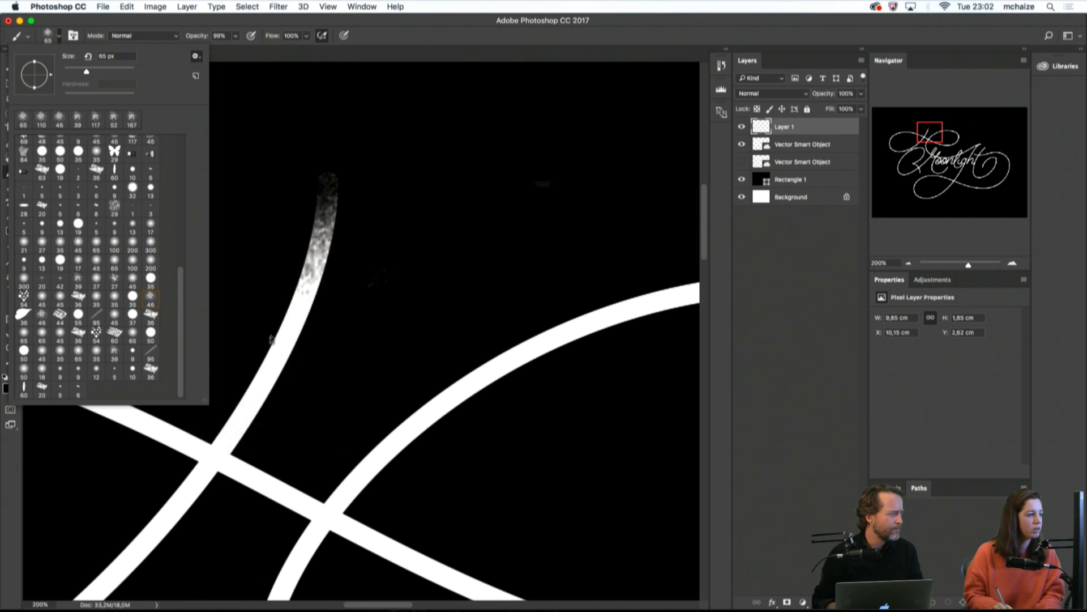
pyautogui.click(528, 210)
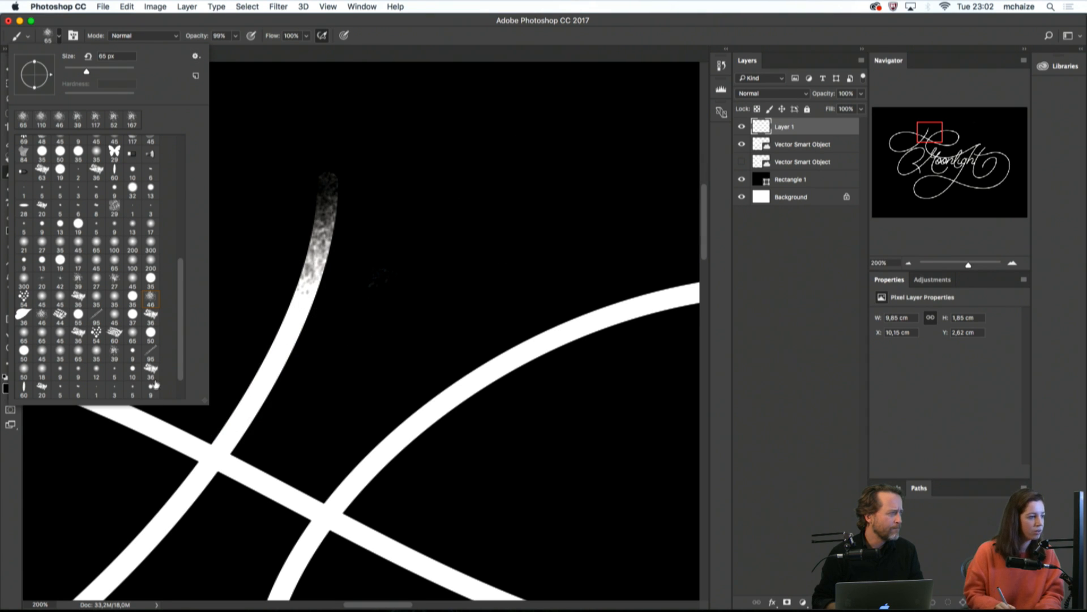
pyautogui.moveTo(182, 369); pyautogui.dragTo(181, 403)
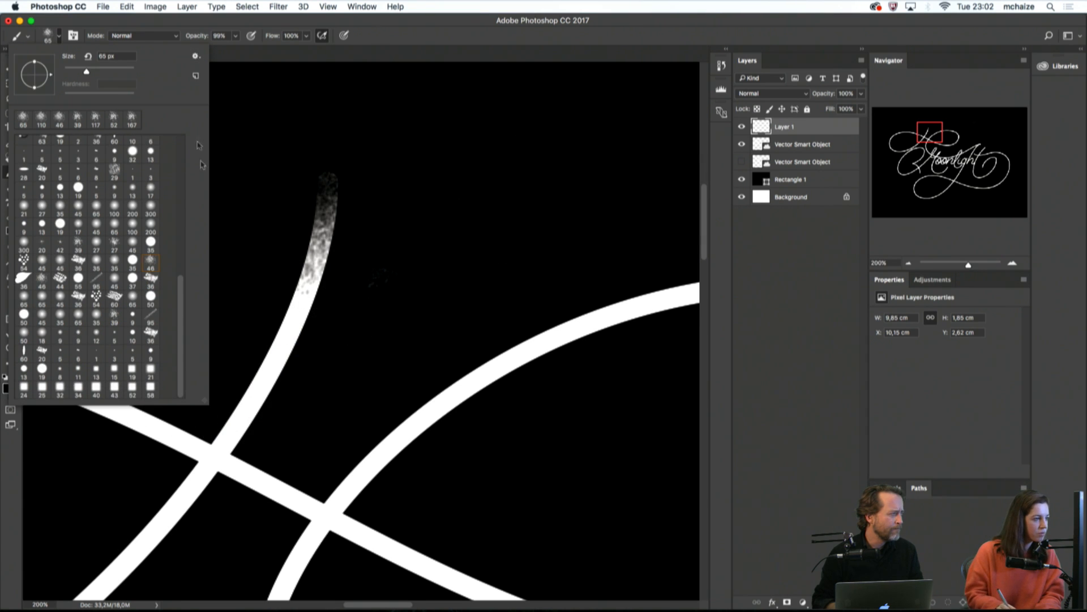
# Append the Faux Finish Brushes set to the presets and find its textured 60 px brush
pyautogui.click(196, 57)
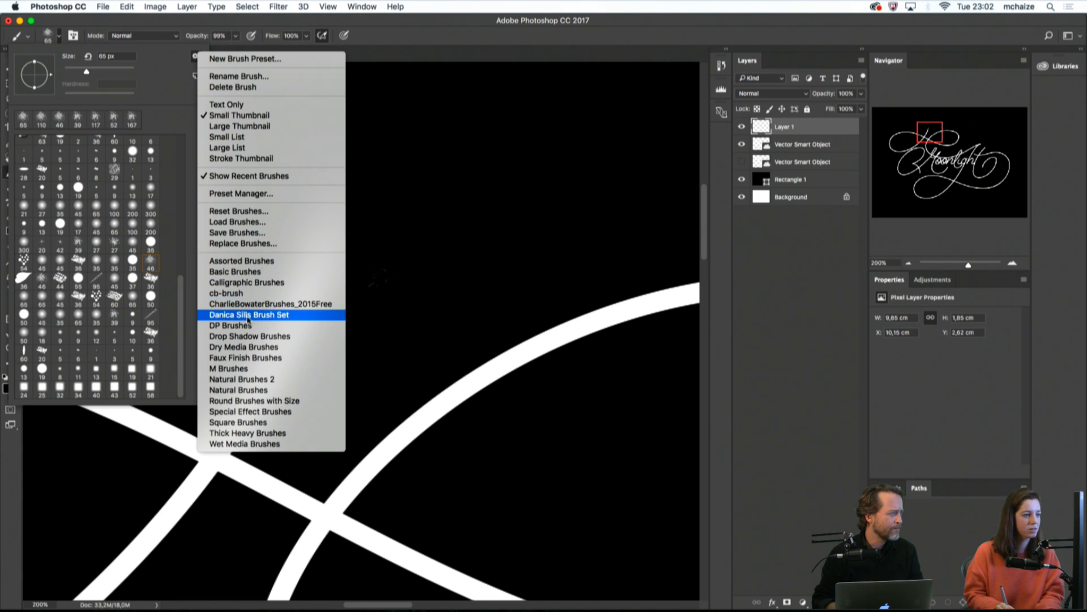
pyautogui.click(247, 358)
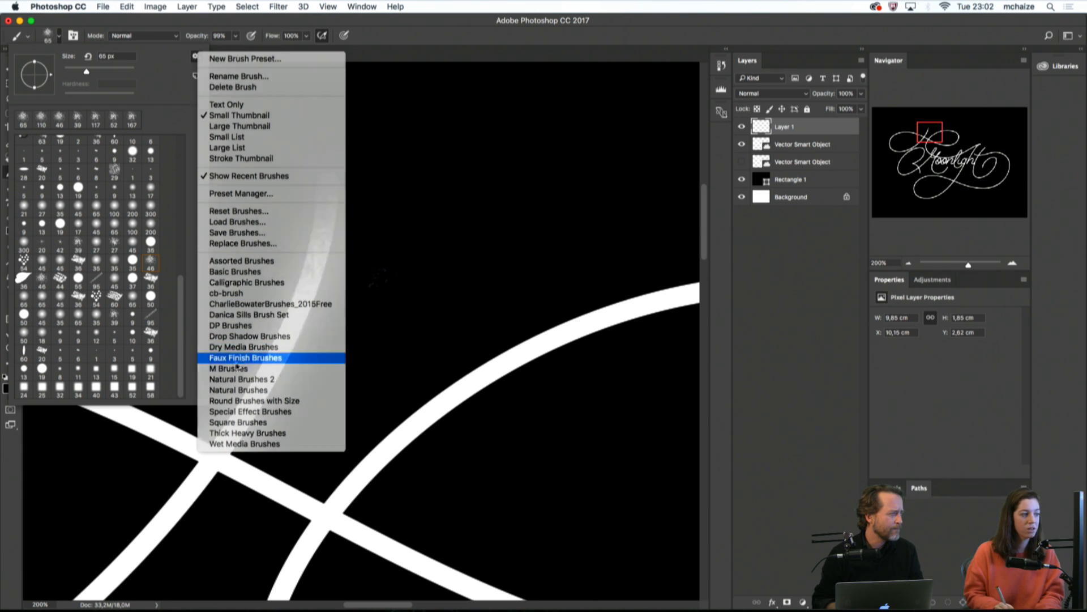
pyautogui.click(504, 211)
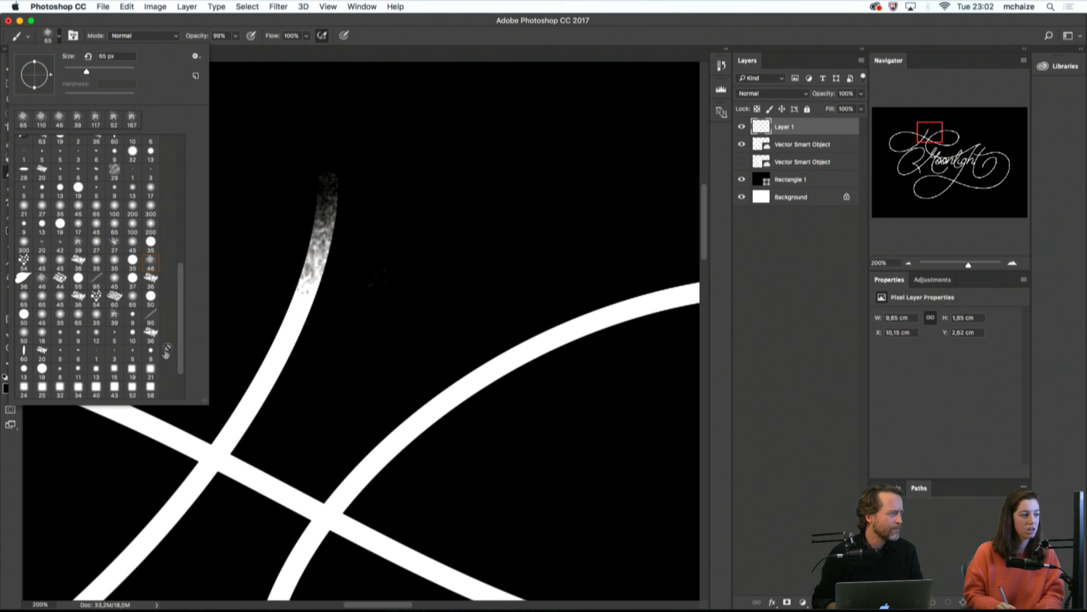
pyautogui.scroll(-3, 180, 368)
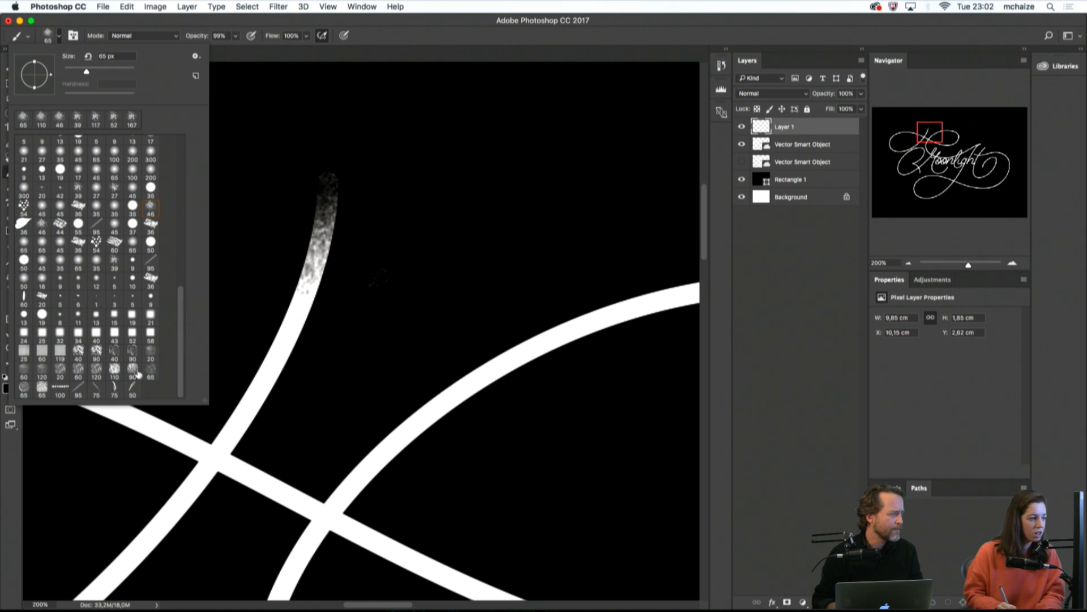
# Try the 60 px faux finish brush in black on the tall flourish below its faded end, and undo the stroke
pyautogui.click(299, 325)
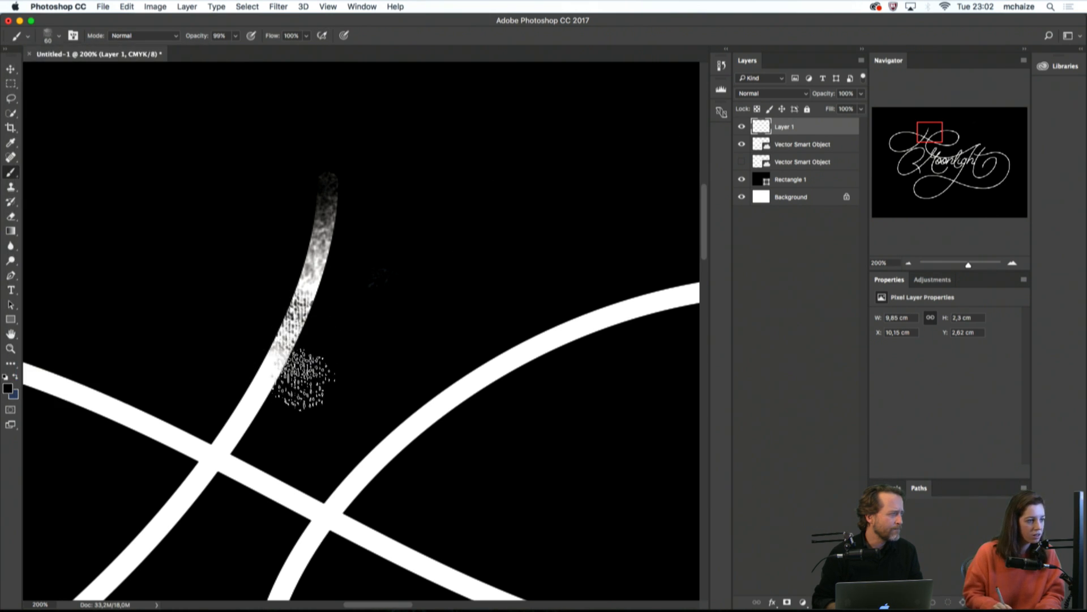
pyautogui.press('super+z')
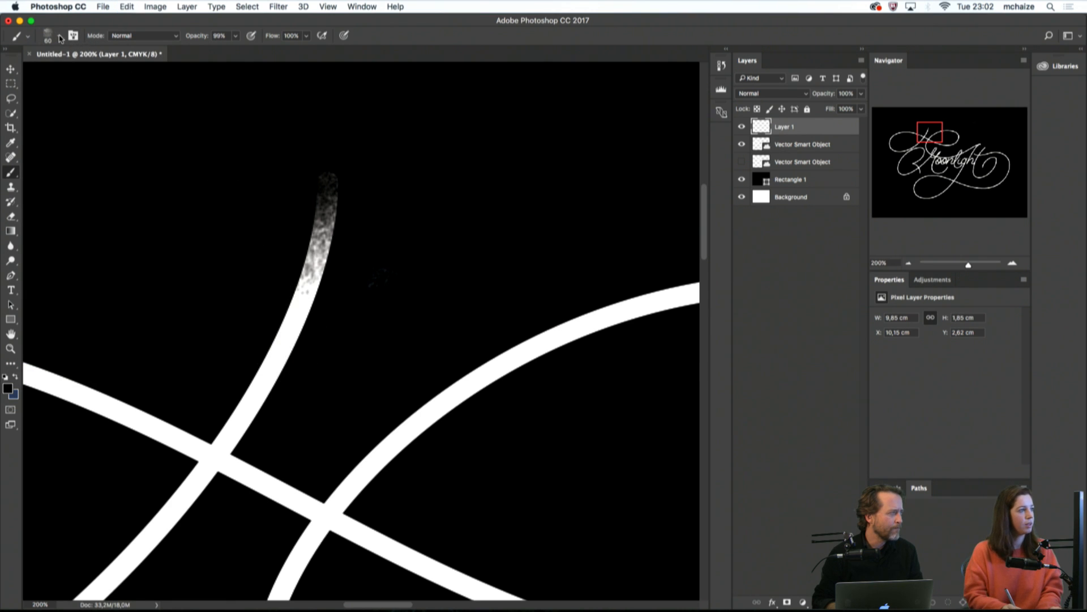
# Append the Natural Brushes 2 set to the brush presets
pyautogui.click(60, 38)
pyautogui.click(196, 56)
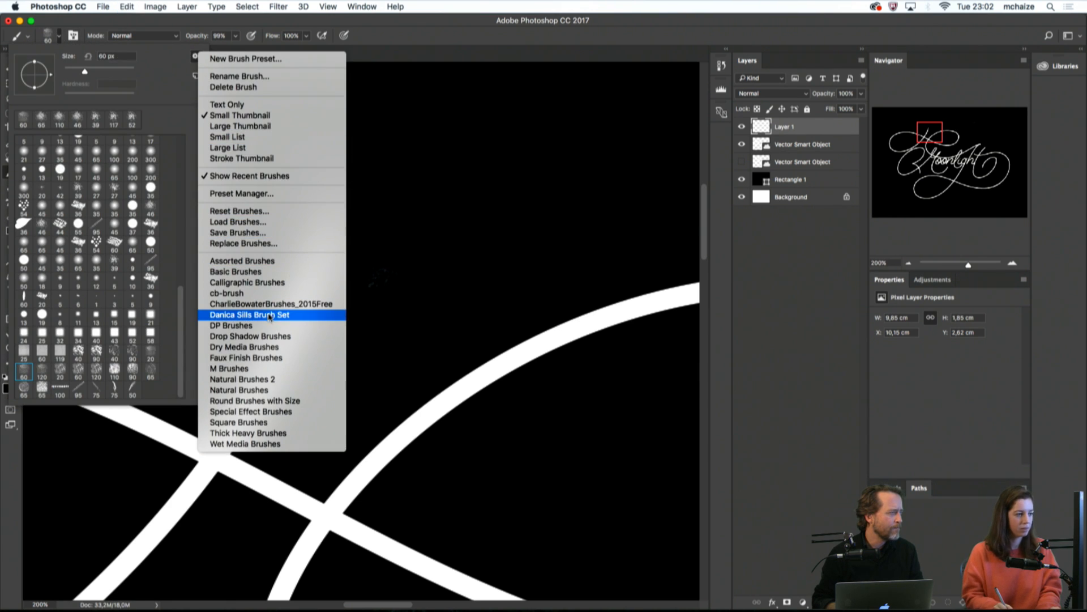
pyautogui.click(252, 379)
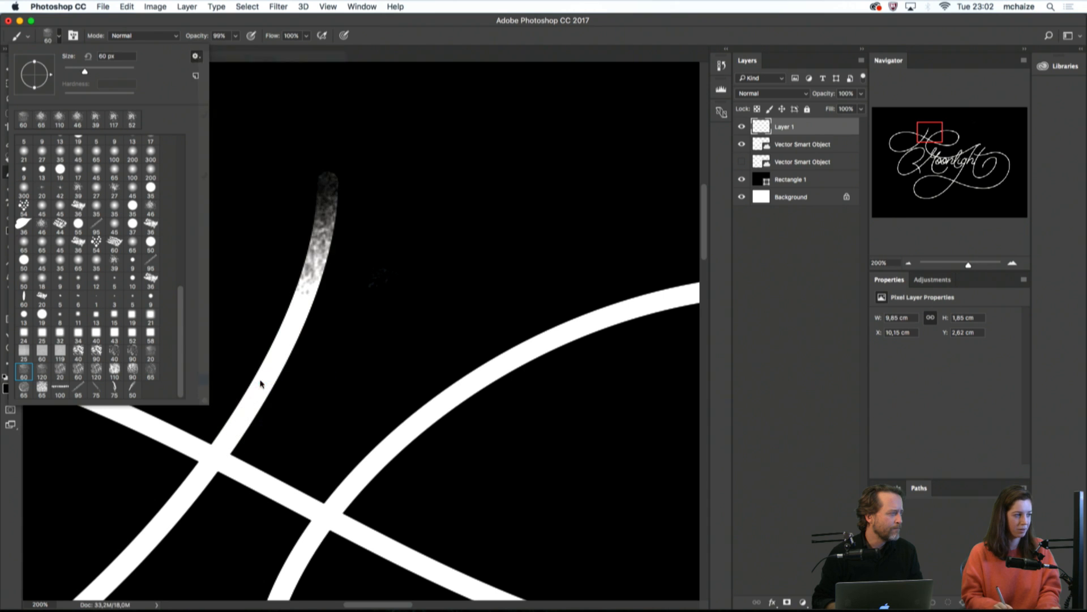
pyautogui.click(505, 210)
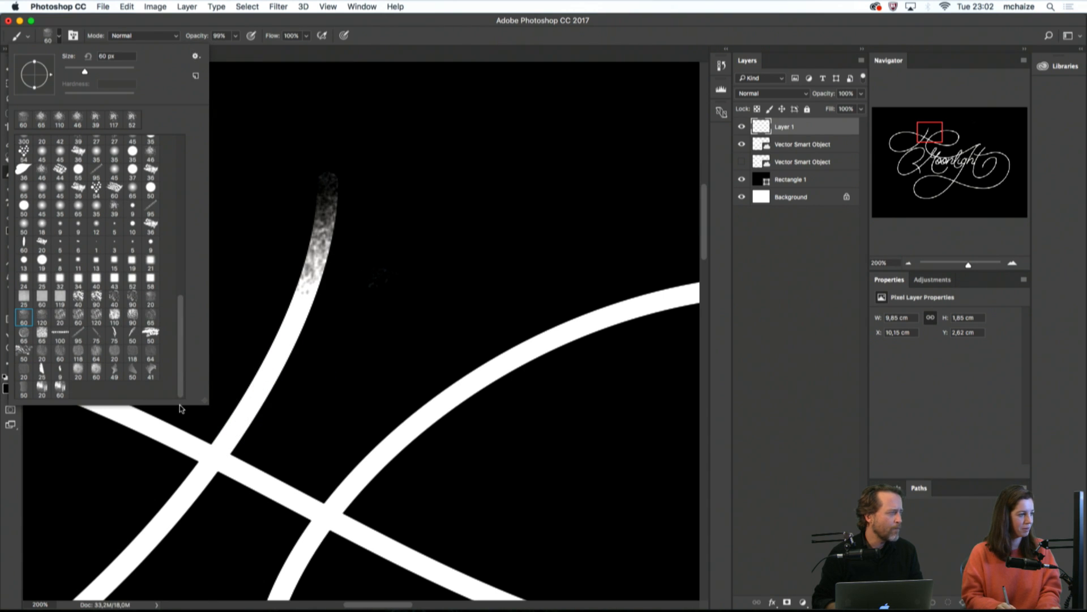
# Append the Danica Sills Brush Set to the presets and choose its speckled 37 px brush
pyautogui.click(196, 57)
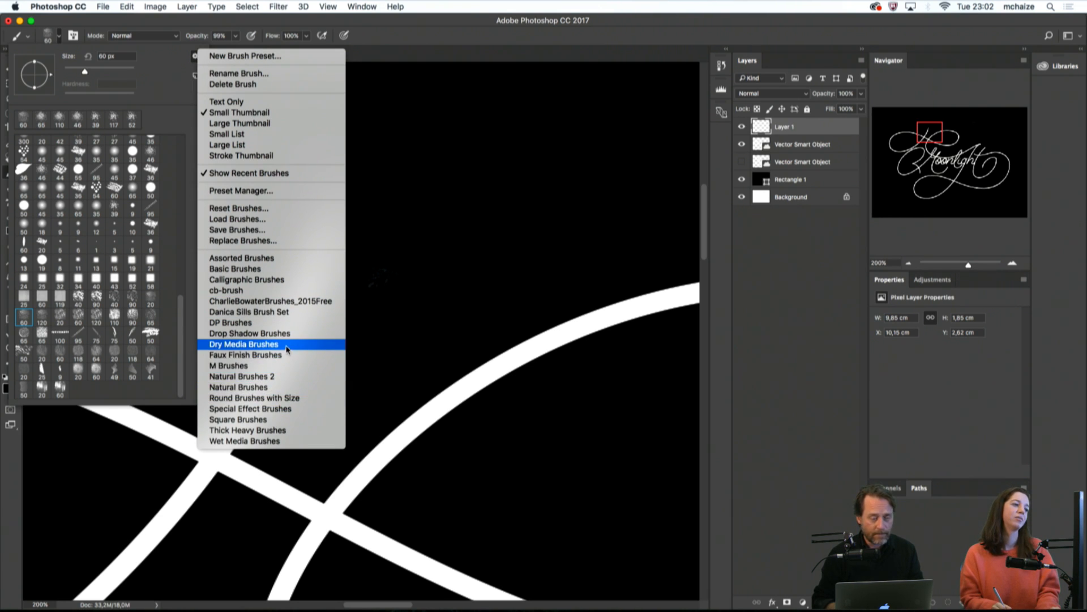
pyautogui.click(282, 313)
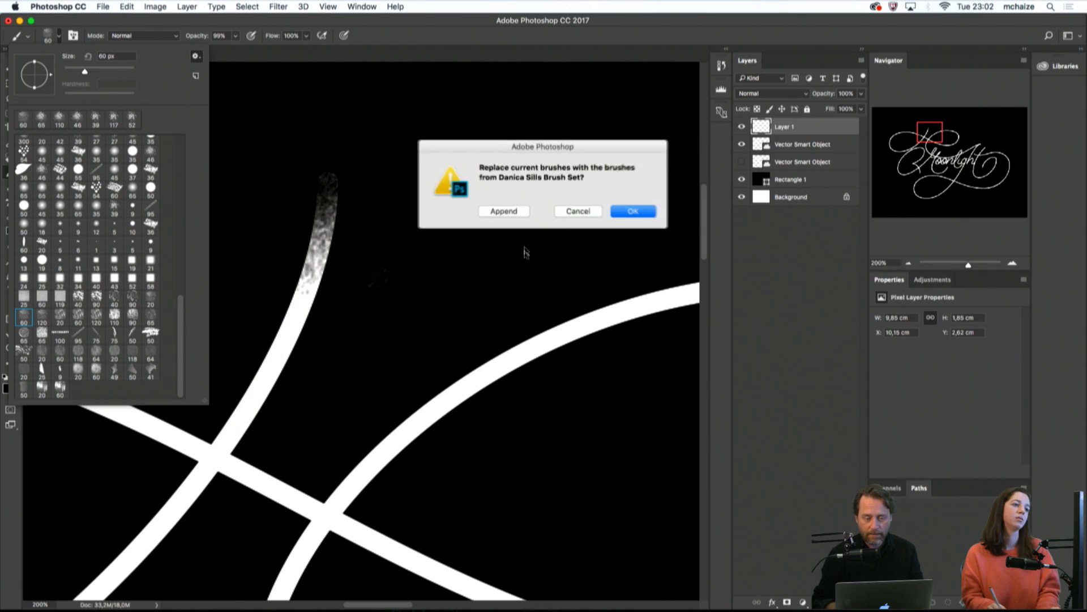
pyautogui.click(503, 211)
pyautogui.click(97, 386)
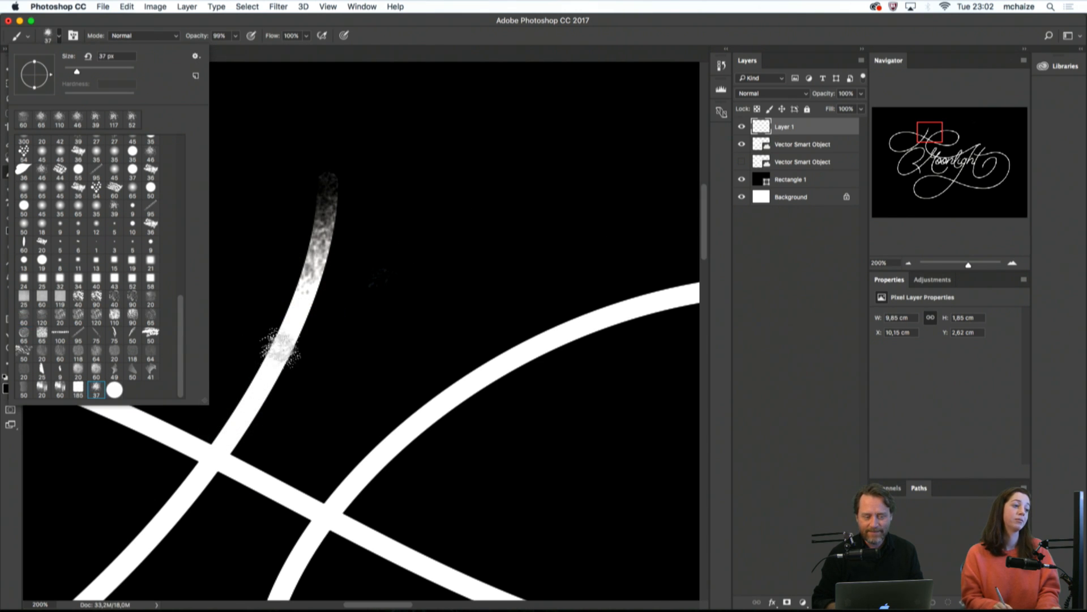
# Try black speckles on the tall flourish below its faded end, enlarging the brush to 78 px, and undo the strokes
pyautogui.click(288, 337)
pyautogui.moveTo(319, 331); pyautogui.dragTo(342, 344)
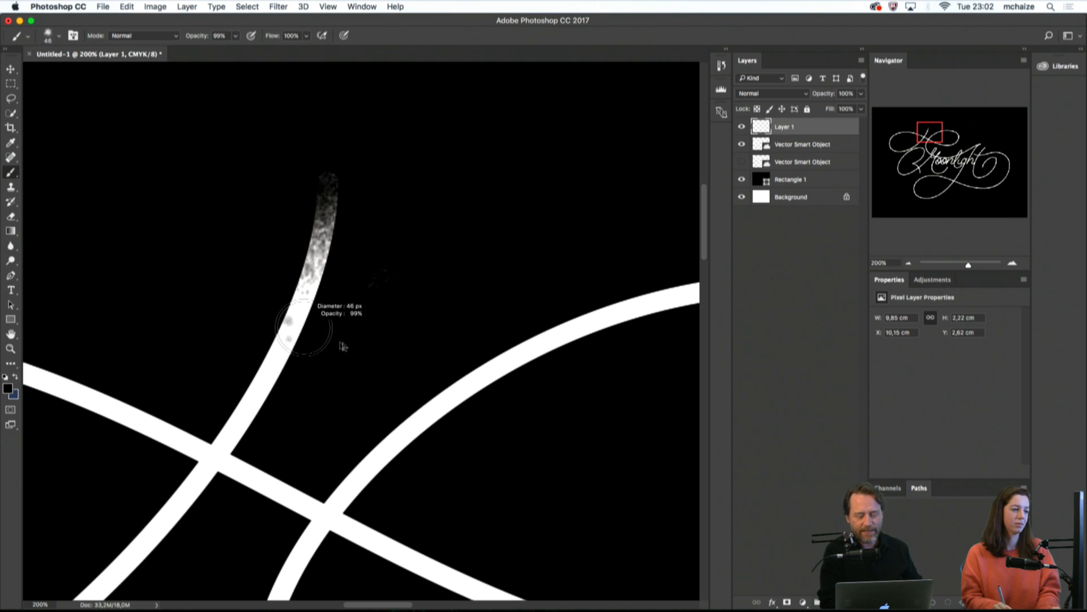
pyautogui.moveTo(288, 319); pyautogui.dragTo(318, 292)
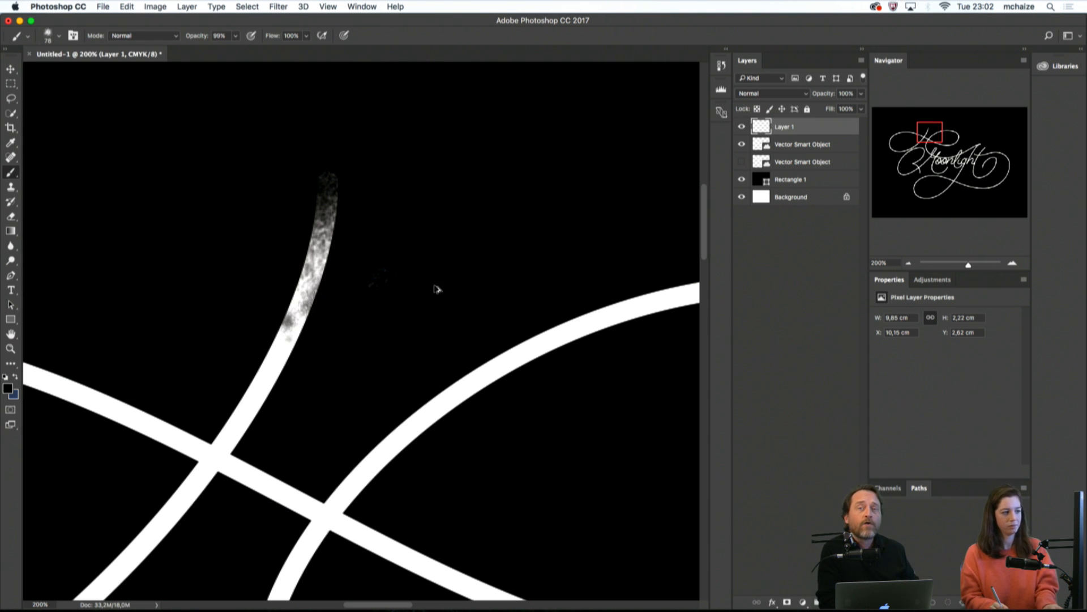
pyautogui.press('super+alt+a')
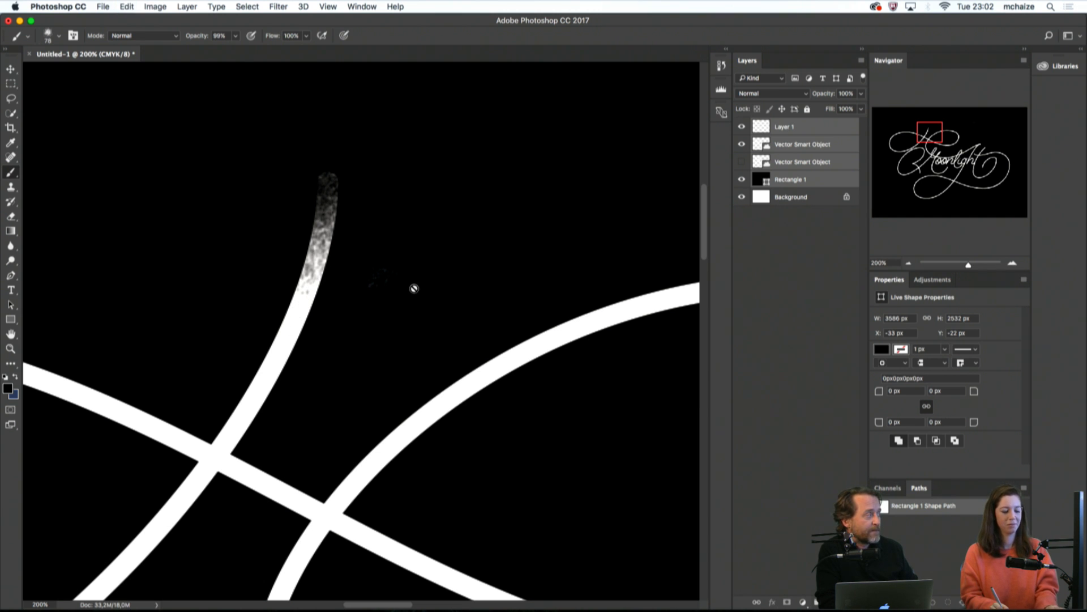
# Erase the black speckles from the upper end of the tall flourish on Layer 1
pyautogui.press('e')
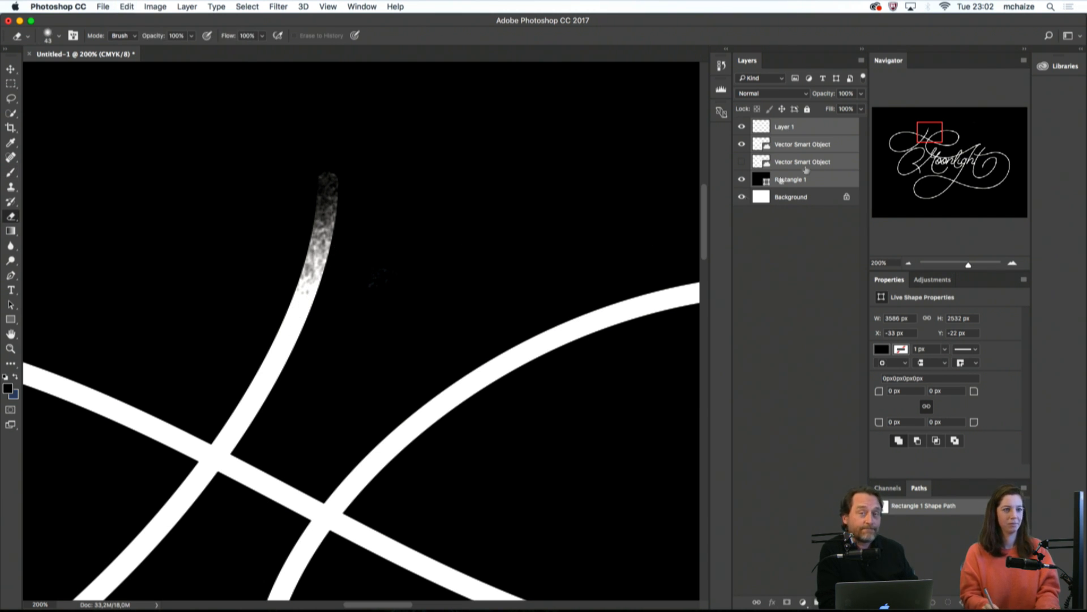
pyautogui.click(801, 129)
pyautogui.press('super+z')
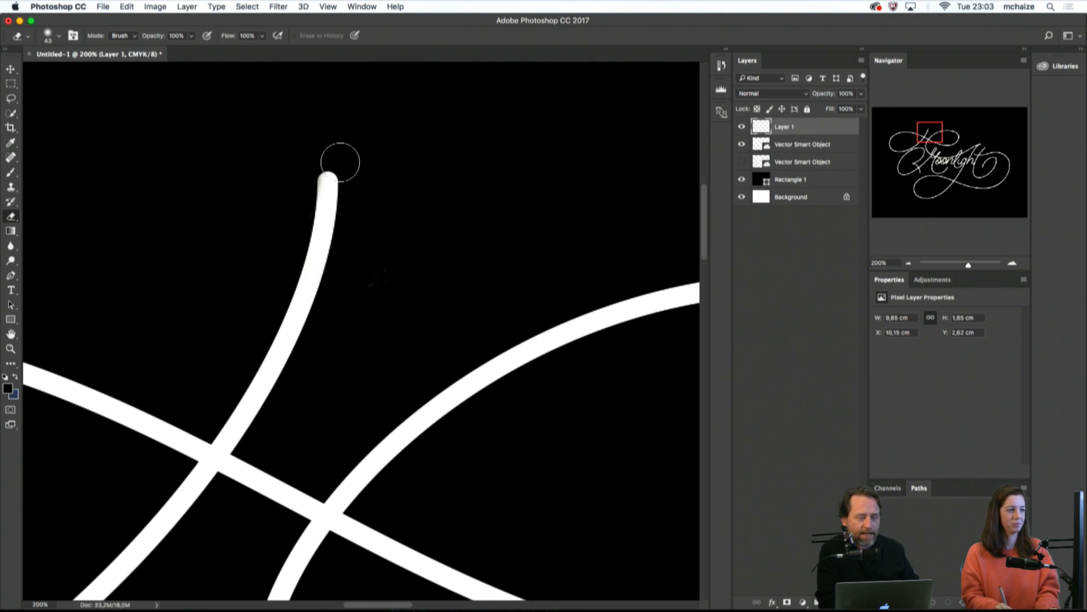
# Texture the upper end of the tall flourish with black speckles, using the speckled brush enlarged to 261 px
pyautogui.press('b')
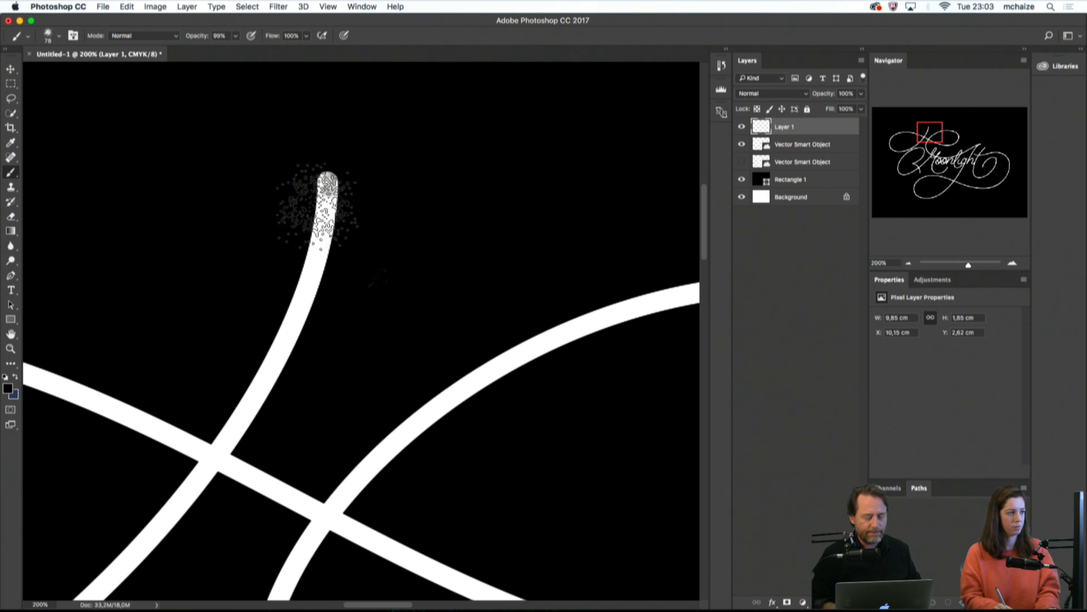
pyautogui.moveTo(317, 208)
pyautogui.mouseDown()
pyautogui.moveTo(371, 223)
pyautogui.moveTo(327, 219)
pyautogui.mouseUp()
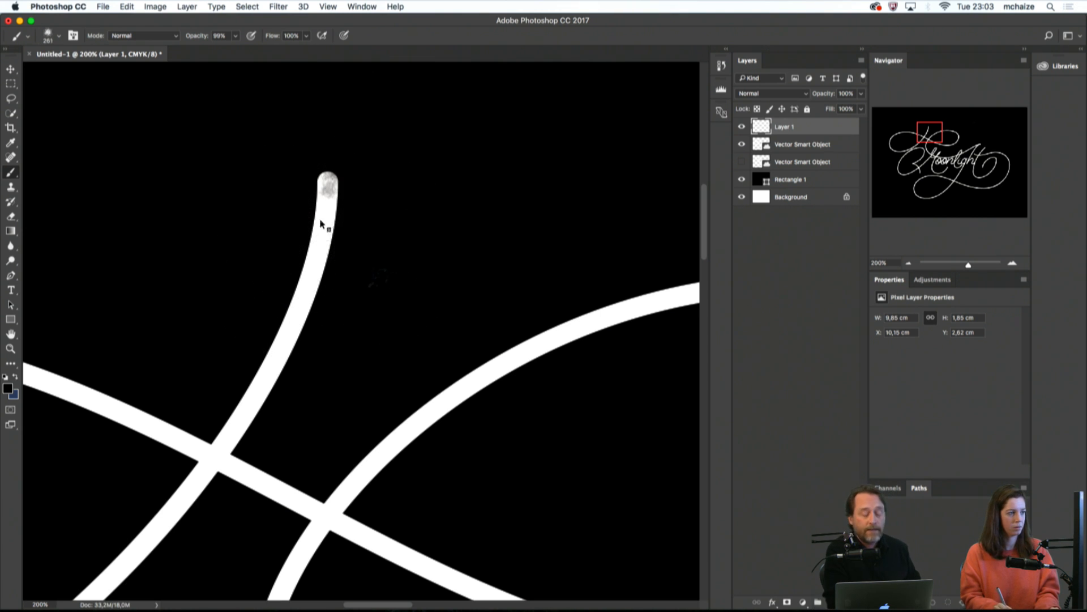
pyautogui.rightClick(321, 220)
pyautogui.rightClick(329, 183)
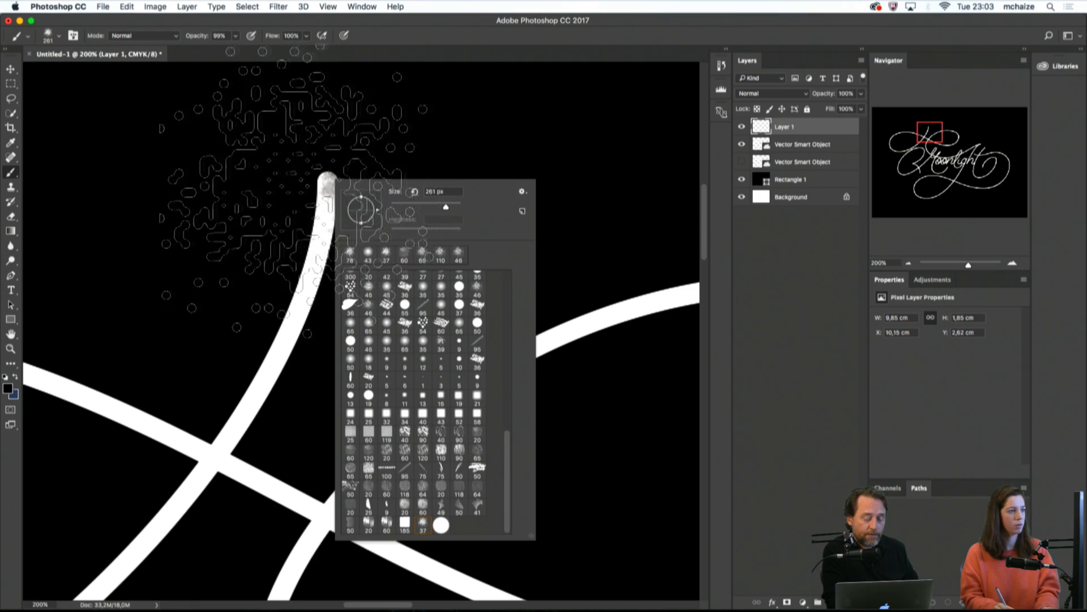
pyautogui.click(276, 159)
pyautogui.moveTo(280, 207)
pyautogui.mouseDown()
pyautogui.moveTo(325, 214)
pyautogui.moveTo(349, 164)
pyautogui.mouseUp()
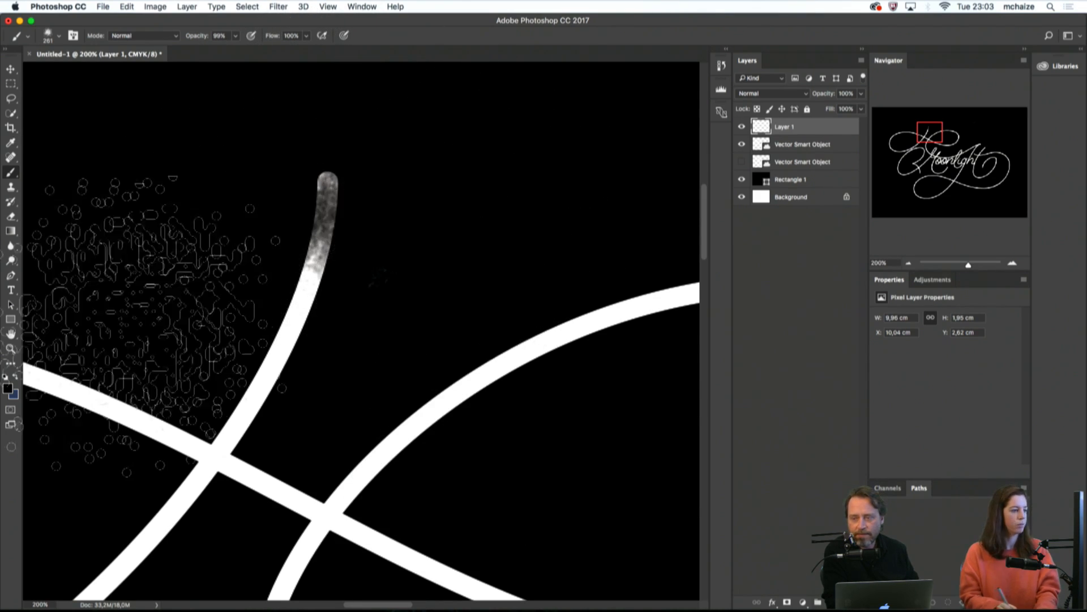
# Set the foreground color to white and paint a speckled white patch beside the flourish's tip
pyautogui.click(8, 389)
pyautogui.moveTo(398, 244)
pyautogui.mouseDown()
pyautogui.moveTo(400, 204)
pyautogui.moveTo(431, 201)
pyautogui.moveTo(408, 207)
pyautogui.moveTo(419, 210)
pyautogui.mouseUp()
pyautogui.click(656, 208)
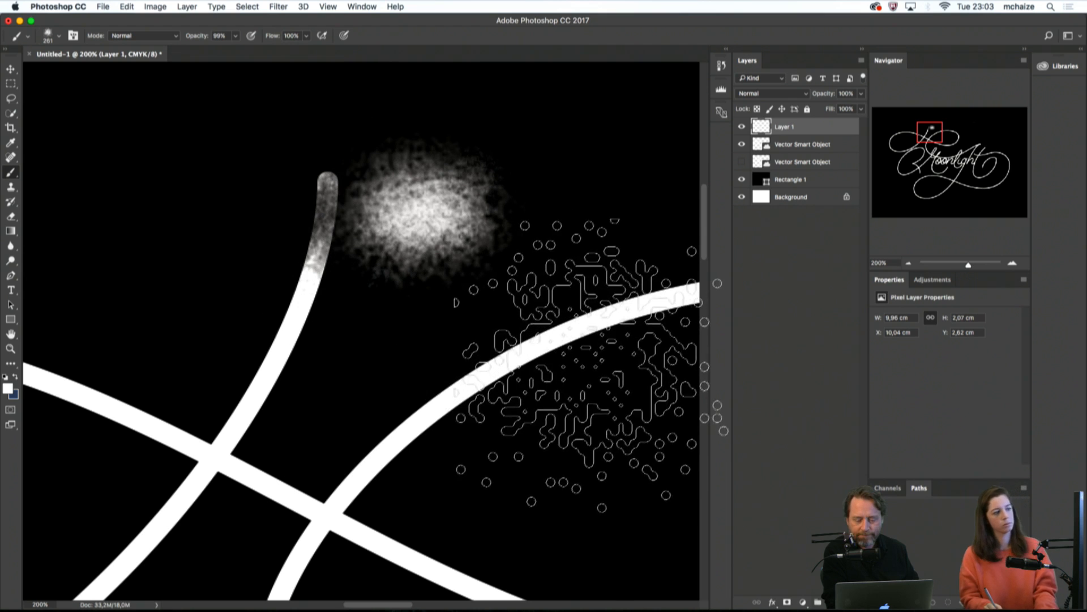
# Undo all the texture painting together with its layer, and add a fresh empty layer above the lettering
pyautogui.press('super+alt+z')
pyautogui.press('super+alt+z')
pyautogui.press('super+alt+z')
pyautogui.press('super+alt+z')
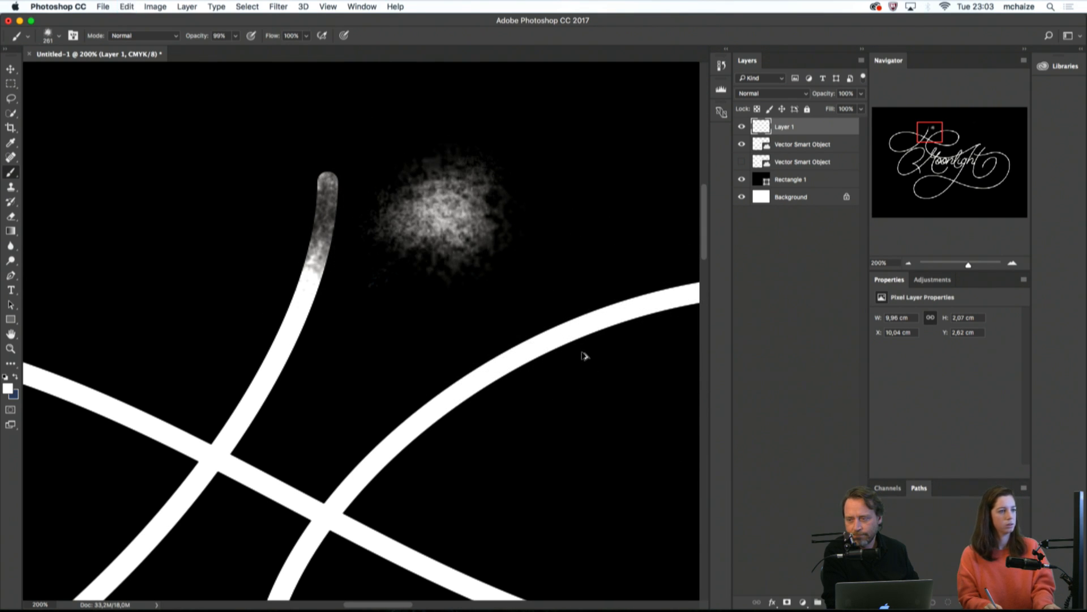
pyautogui.press('super+alt+z')
pyautogui.press('super+alt+z')
pyautogui.press('super+alt+z')
pyautogui.press('super+alt+z')
pyautogui.press('super+alt+z')
pyautogui.press('super+alt+z')
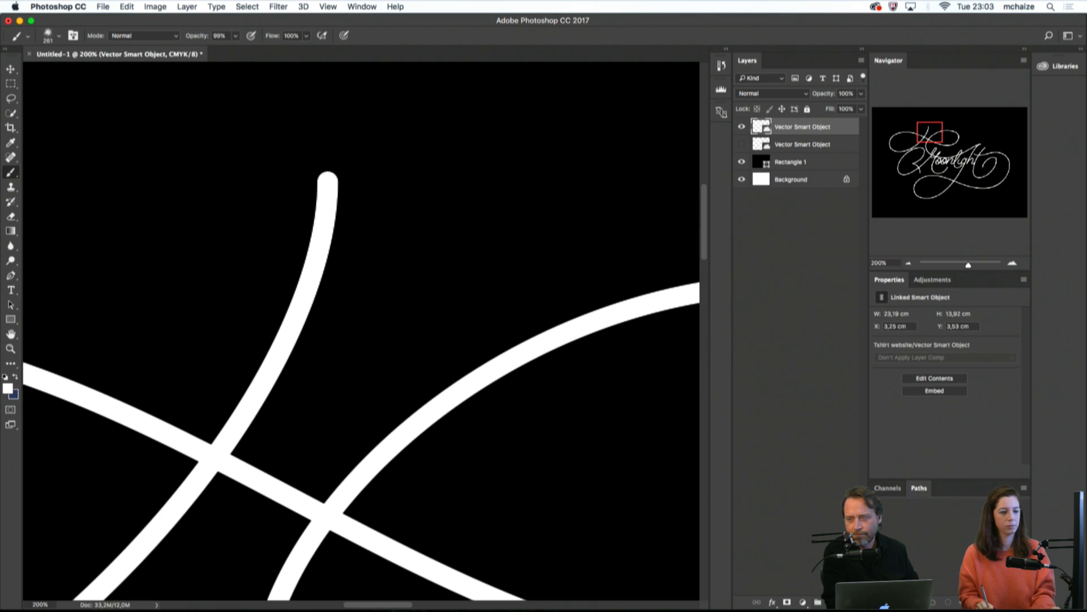
pyautogui.click(834, 602)
# Append the Natural Brushes set to the presets and choose its textured 33 px brush
pyautogui.click(29, 36)
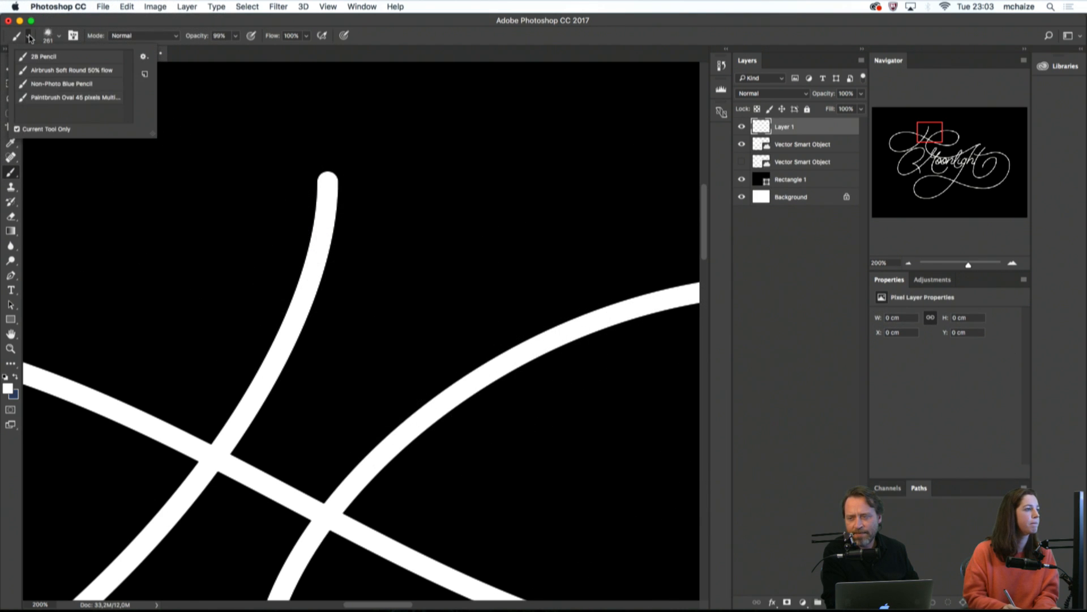
pyautogui.click(59, 36)
pyautogui.click(59, 37)
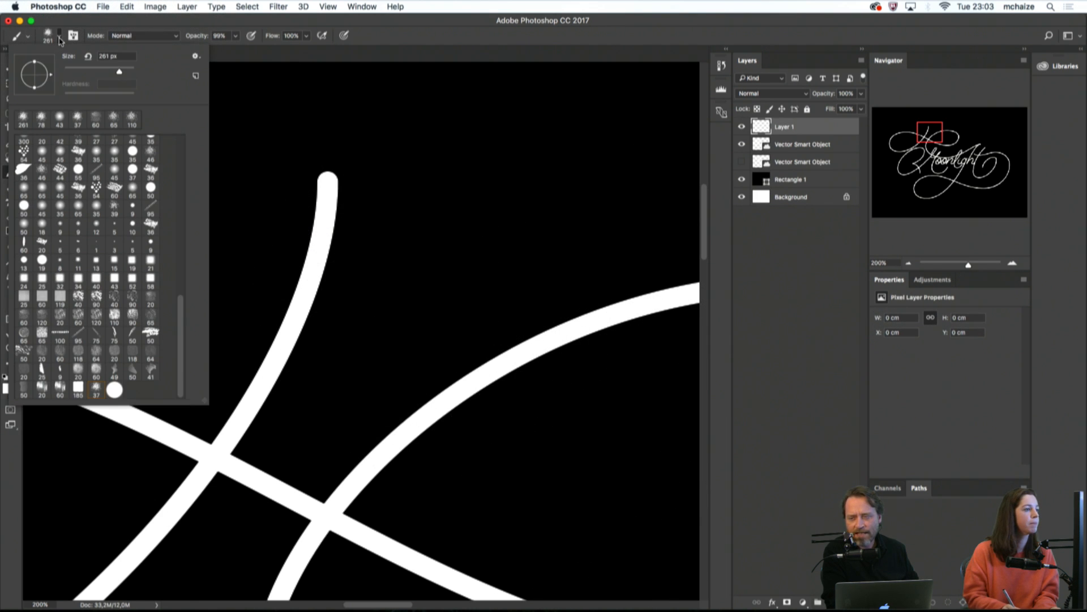
pyautogui.click(197, 56)
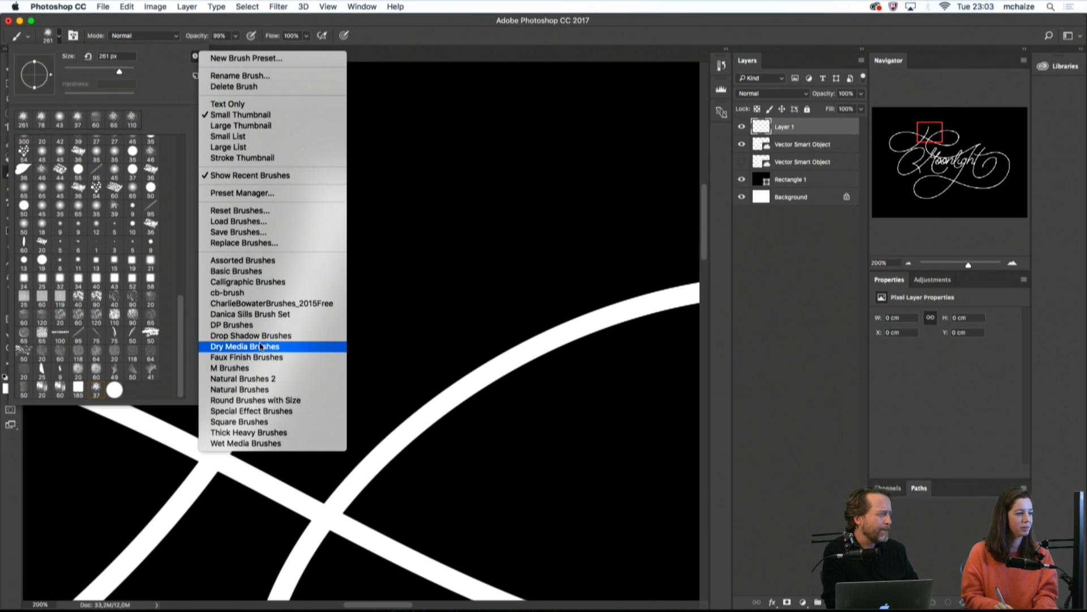
pyautogui.click(262, 390)
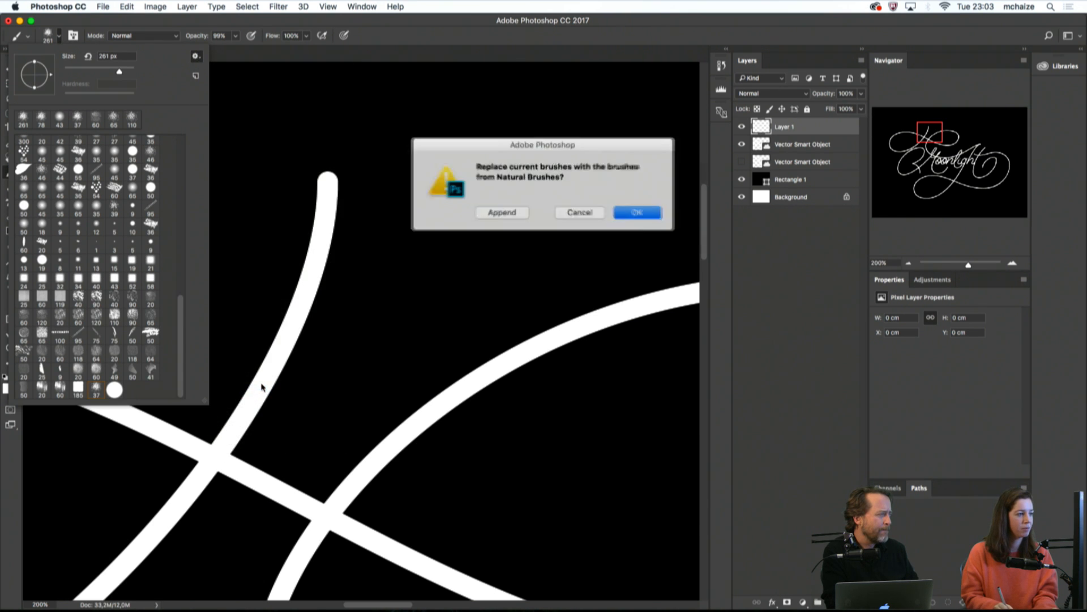
pyautogui.click(503, 210)
pyautogui.scroll(-3, 185, 401)
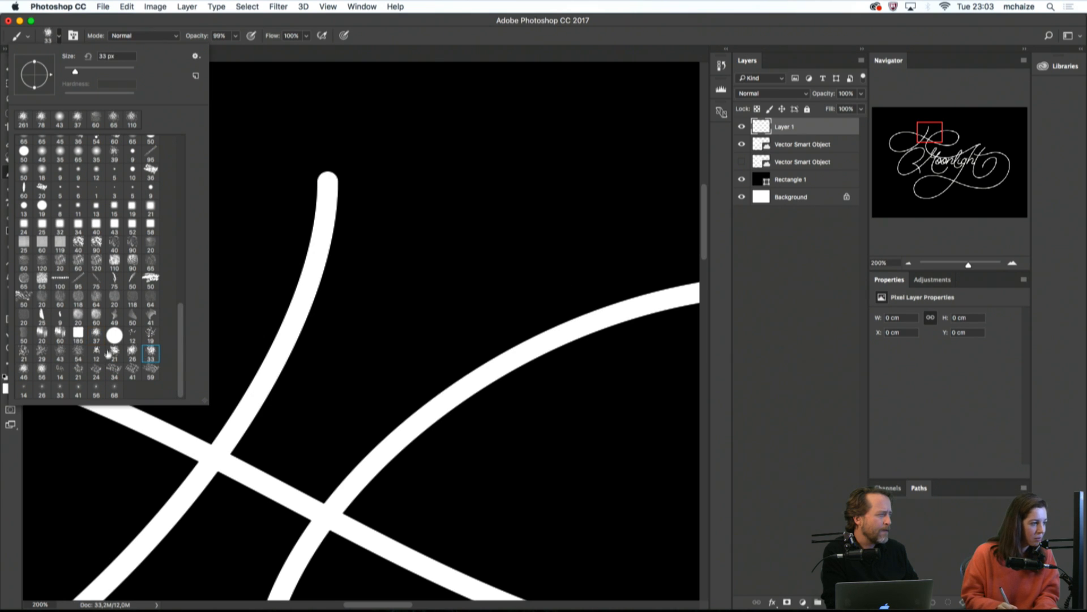
# Make black the foreground color, test the textured brush at 86 px and 34 px on the tall flourish's tip, and undo the strokes
pyautogui.moveTo(327, 204); pyautogui.dragTo(333, 192)
pyautogui.press('x')
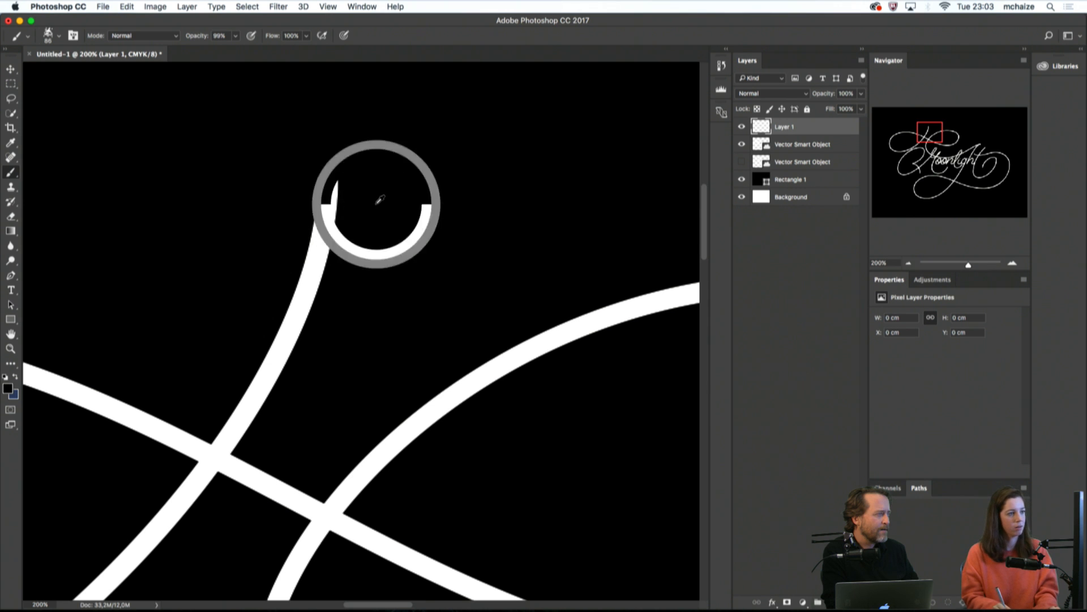
pyautogui.click(362, 204)
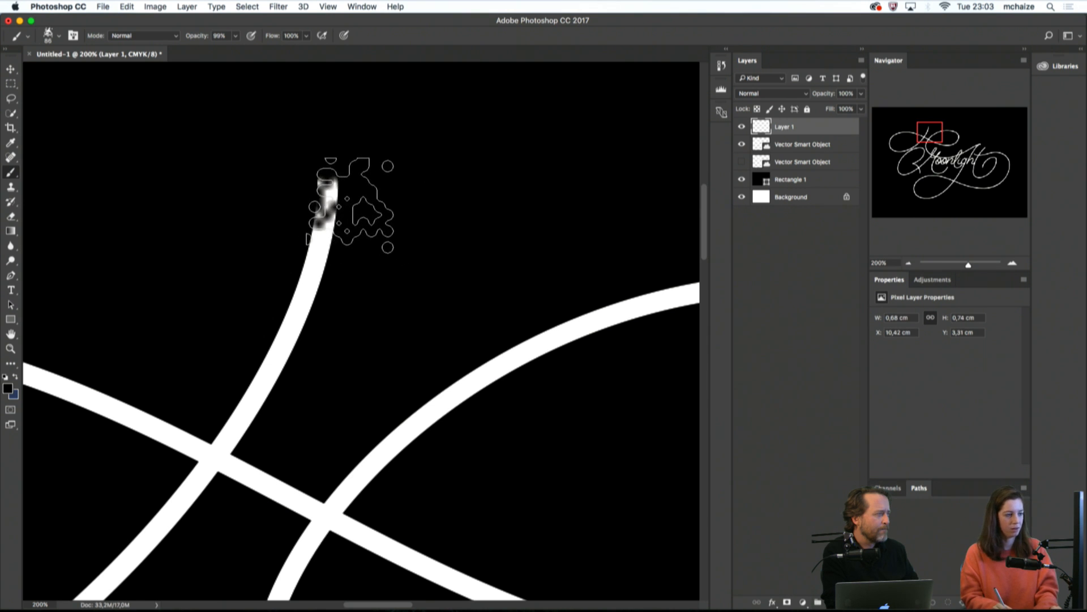
pyautogui.moveTo(342, 213); pyautogui.dragTo(294, 210)
pyautogui.click(313, 253)
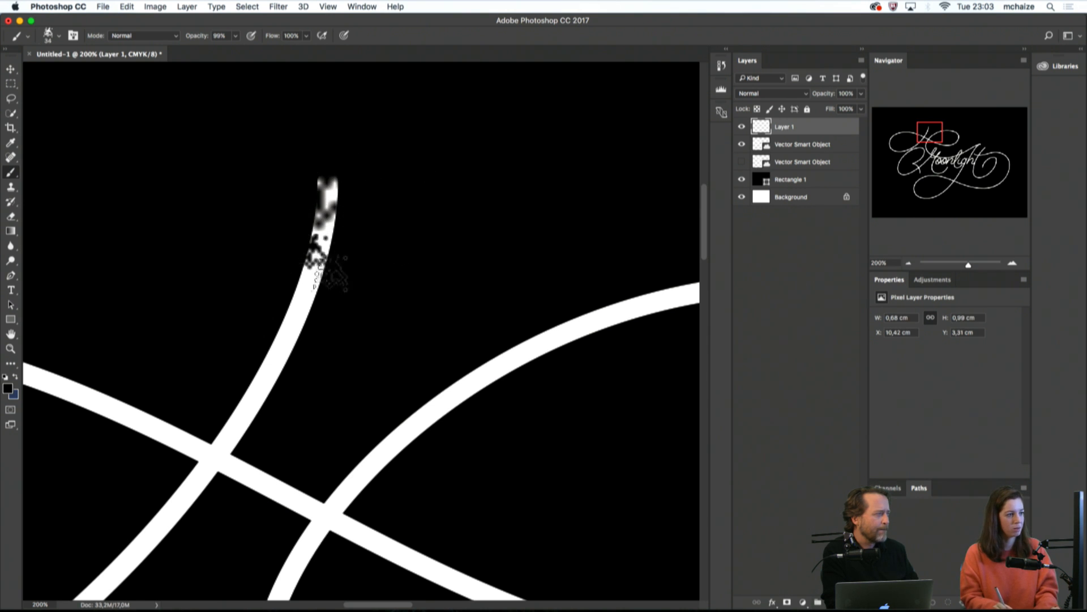
pyautogui.click(313, 275)
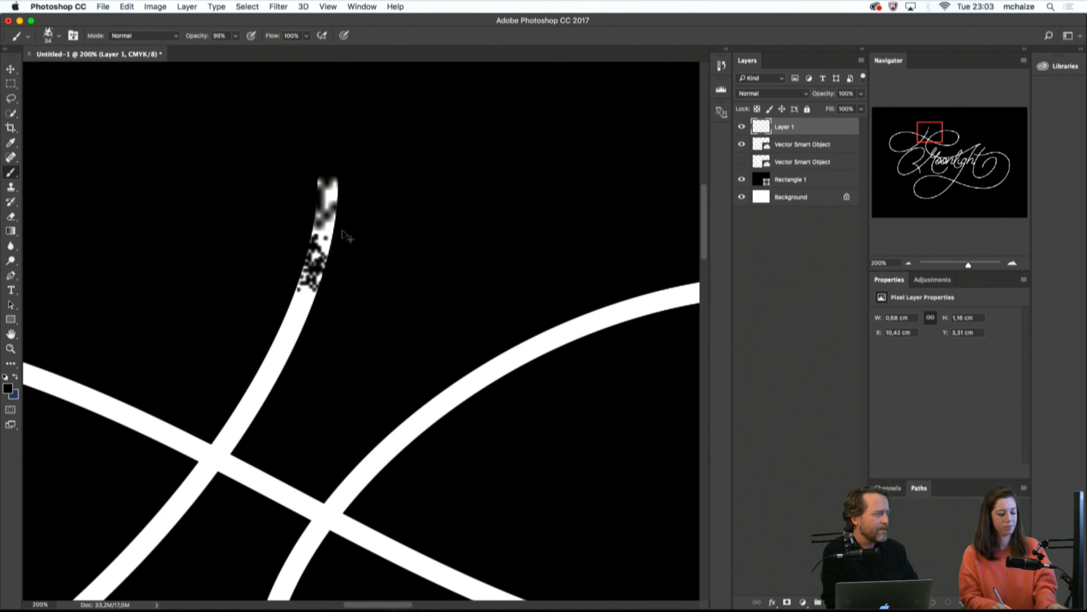
pyautogui.press('super+z')
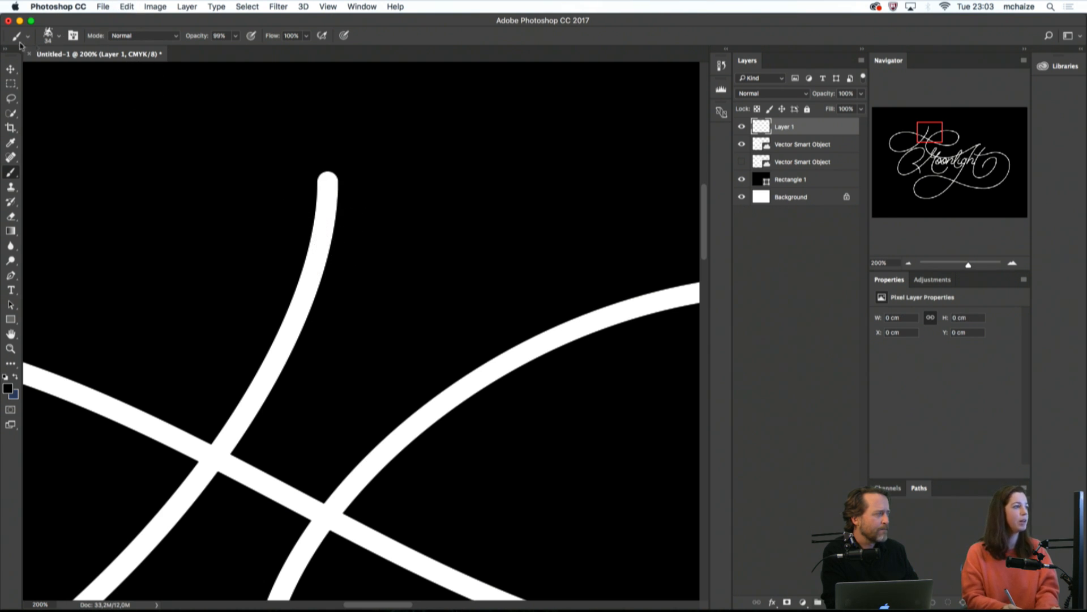
# Try the textured 19 px brush on the tall flourish's upper end, at its original size and enlarged to 66 px
pyautogui.click(27, 36)
pyautogui.click(59, 35)
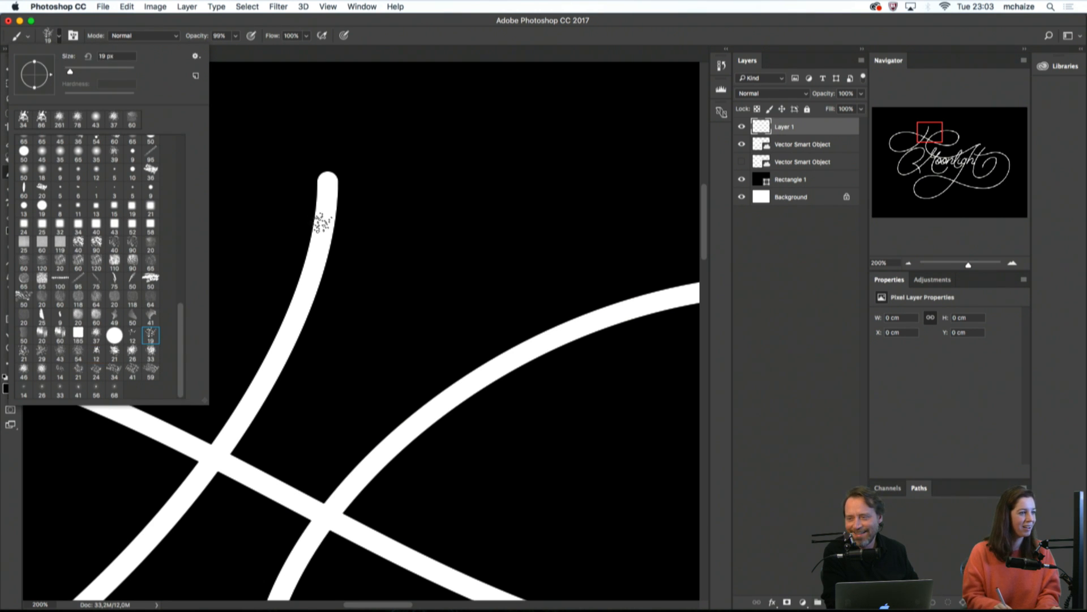
pyautogui.click(323, 223)
pyautogui.press('super+z')
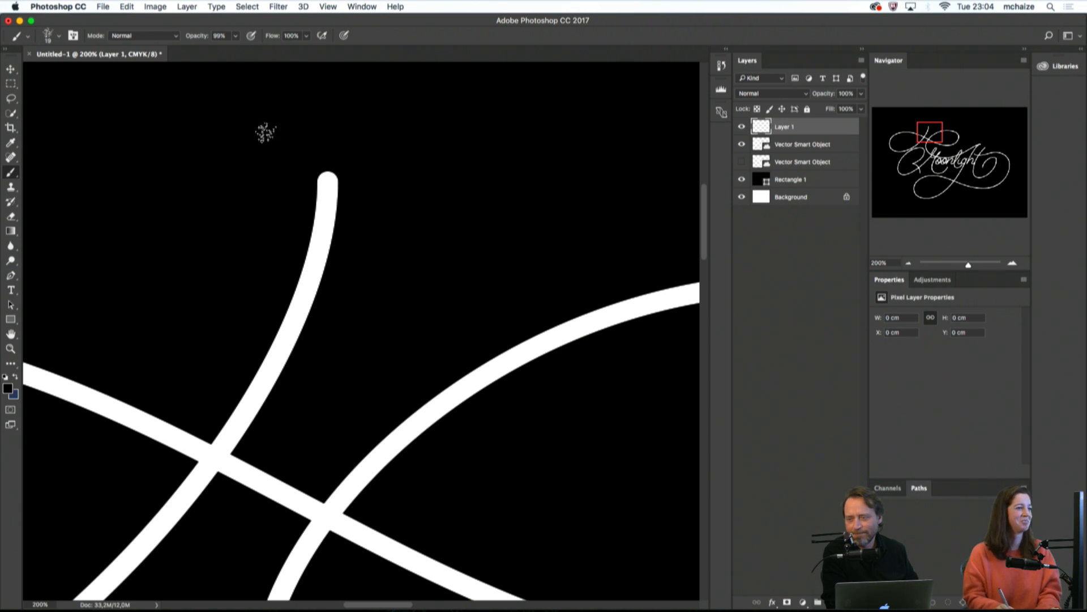
pyautogui.moveTo(266, 132); pyautogui.dragTo(300, 132)
pyautogui.click(320, 187)
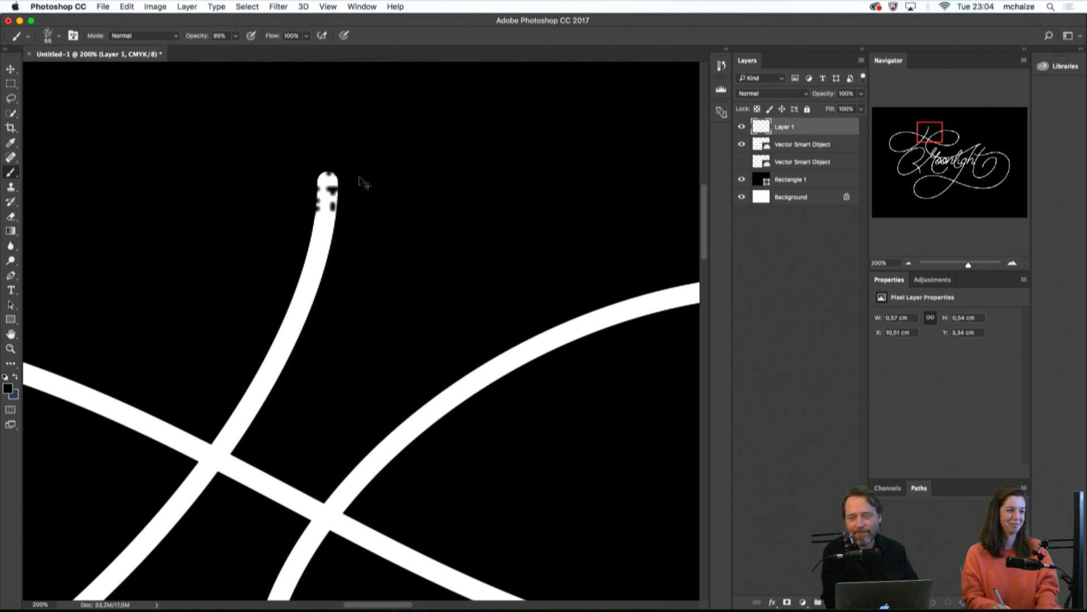
# Choose the textured 33 px brush, enlarge it, lower the flow to 35% and speckle the tall flourish's tip in black
pyautogui.click(59, 36)
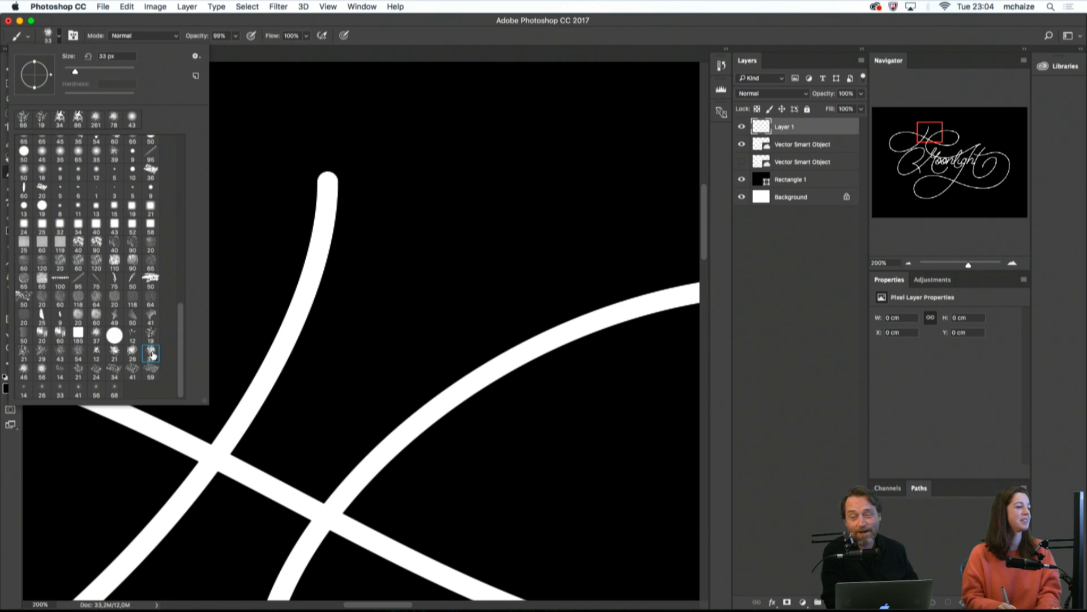
pyautogui.click(327, 185)
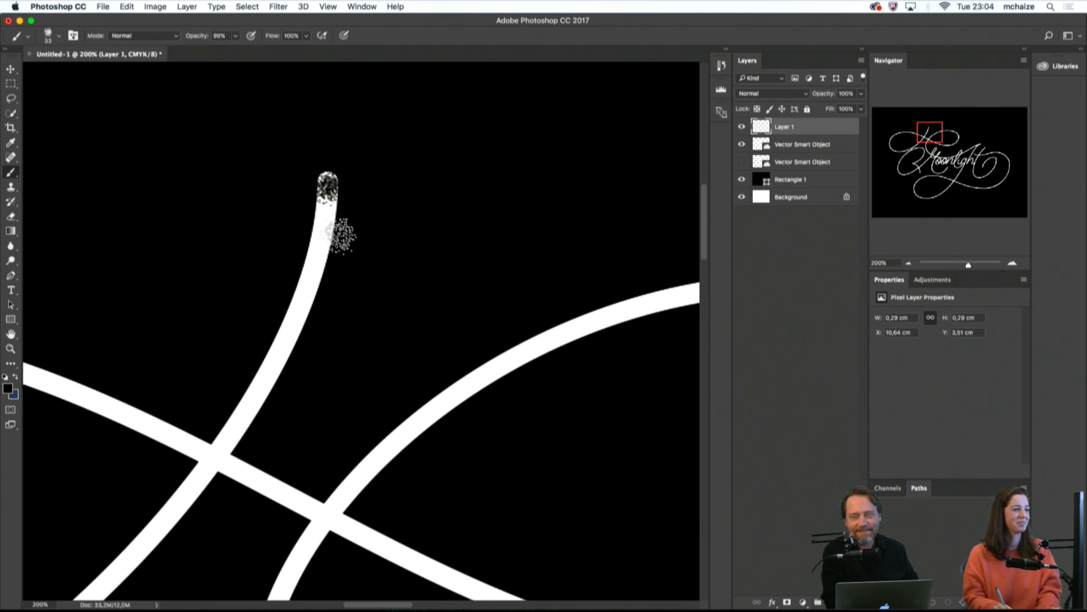
pyautogui.press('super+z')
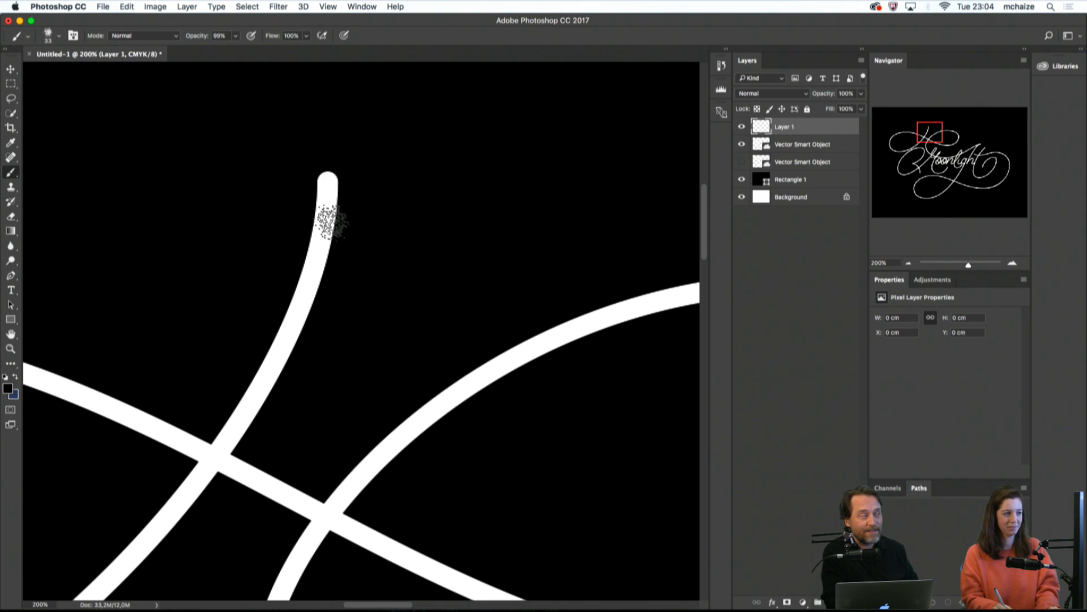
pyautogui.moveTo(328, 214); pyautogui.dragTo(360, 218)
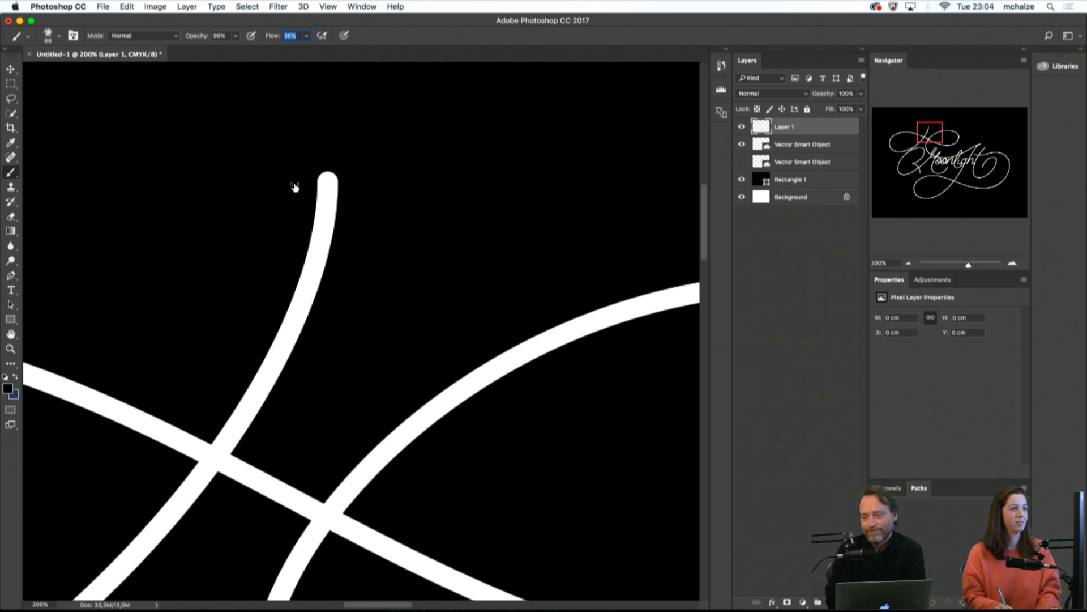
pyautogui.moveTo(323, 178)
pyautogui.mouseDown()
pyautogui.moveTo(299, 215)
pyautogui.moveTo(331, 169)
pyautogui.mouseUp()
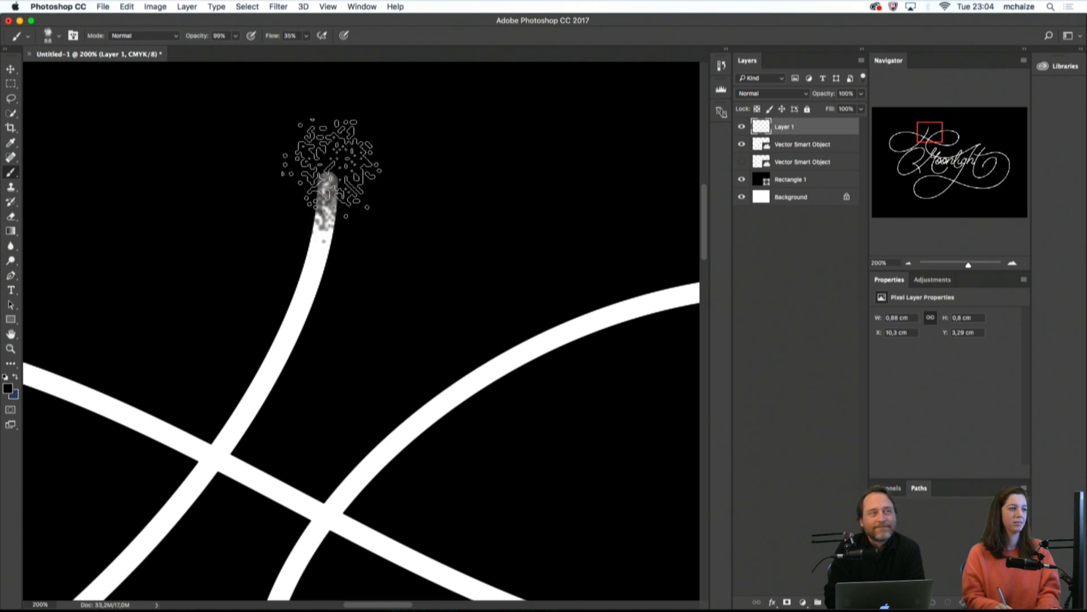
# Extend the black speckled fade over the tall flourish's tip, reducing the brush flow to 27%
pyautogui.press('super+minus')
pyautogui.press('super+minus')
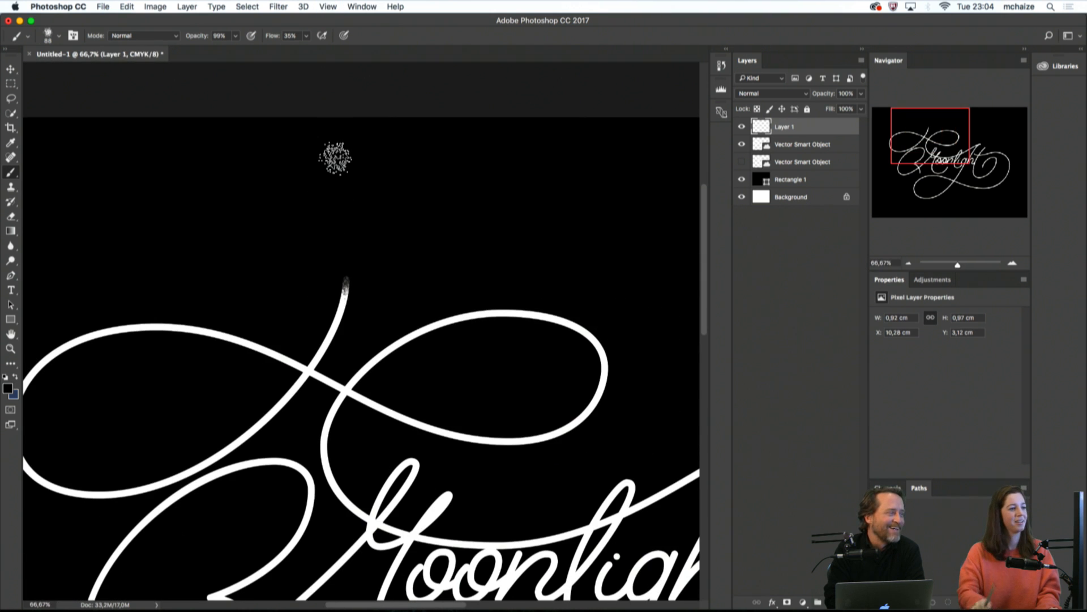
pyautogui.moveTo(366, 284)
pyautogui.mouseDown()
pyautogui.moveTo(341, 284)
pyautogui.moveTo(397, 291)
pyautogui.moveTo(341, 300)
pyautogui.moveTo(358, 283)
pyautogui.moveTo(330, 289)
pyautogui.mouseUp()
pyautogui.click(342, 285)
pyautogui.click(346, 295)
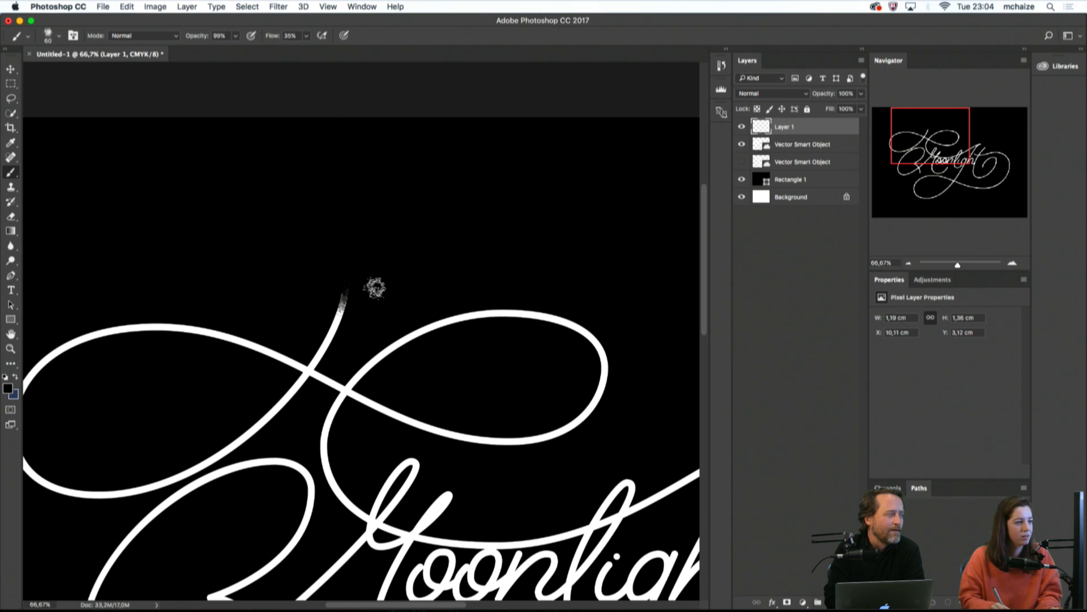
pyautogui.moveTo(269, 37); pyautogui.dragTo(267, 38)
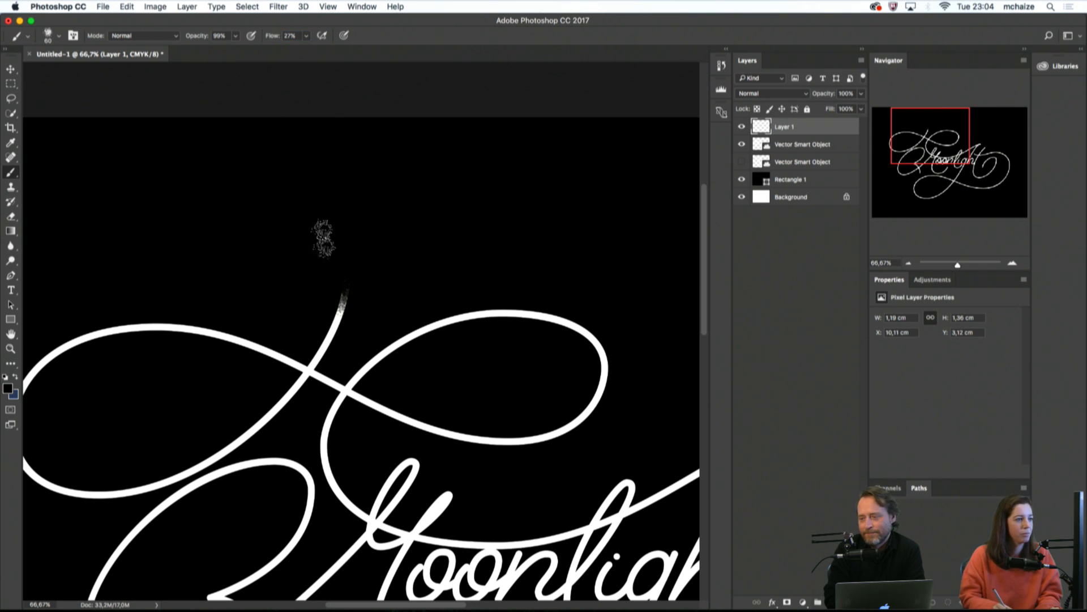
pyautogui.click(340, 294)
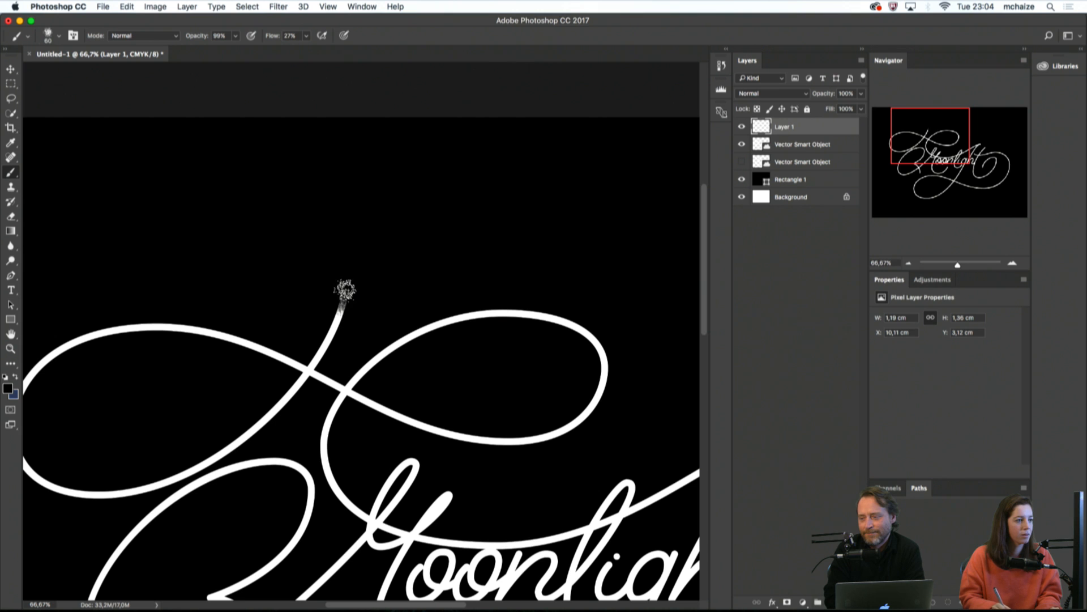
# Select the strand left of the first crossing with the Polygonal Lasso, following the tall flourish's left edge
pyautogui.press('super+plus')
pyautogui.press('super+plus')
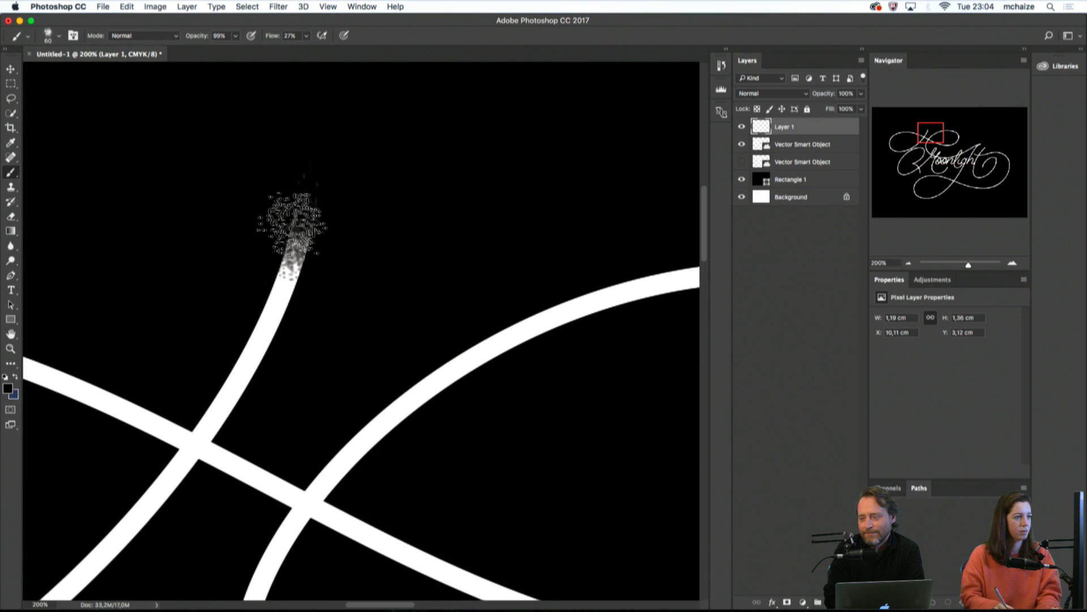
pyautogui.scroll(-5, 315, 316)
pyautogui.hscroll(-5, 315, 316)
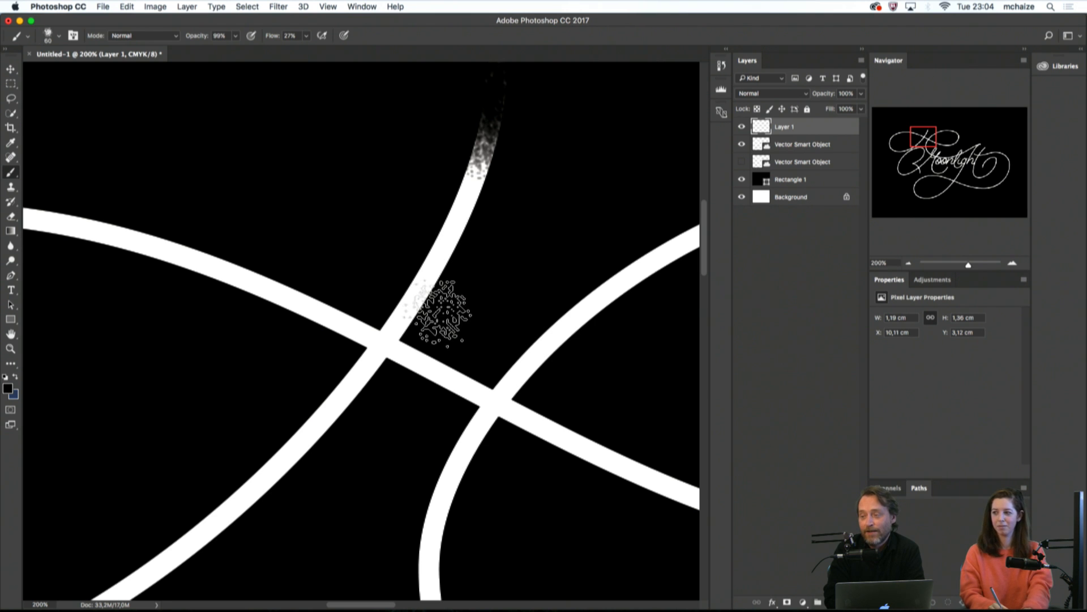
pyautogui.press('l')
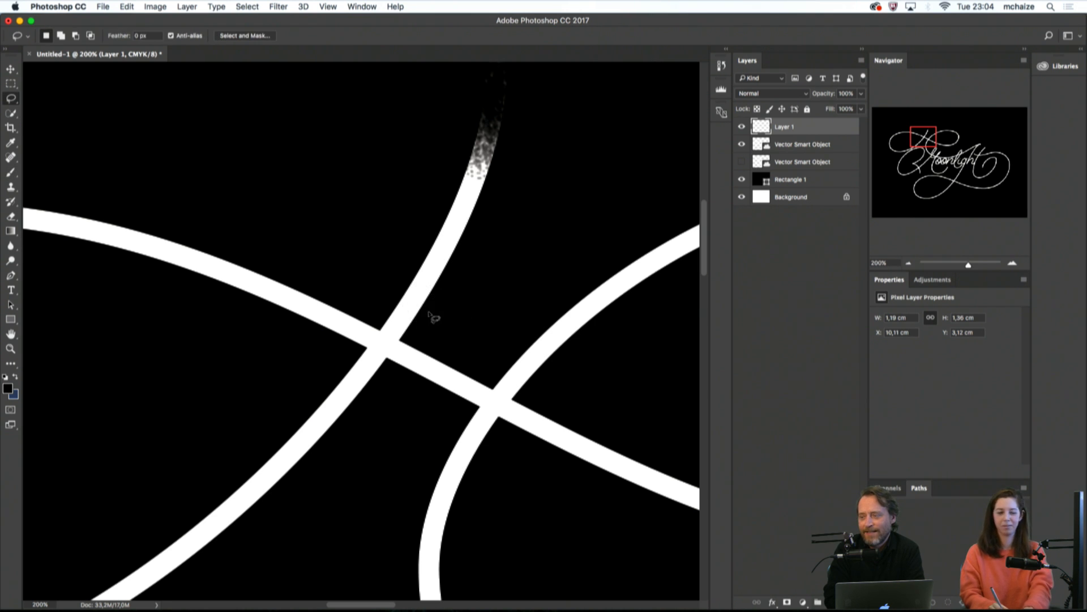
pyautogui.click(11, 98)
pyautogui.click(50, 109)
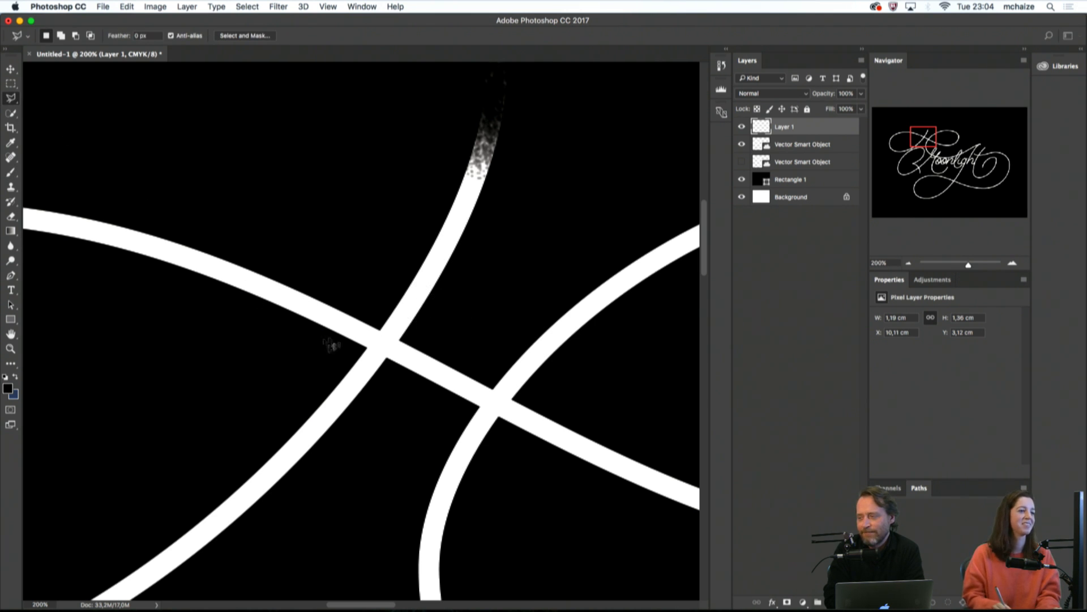
pyautogui.click(384, 324)
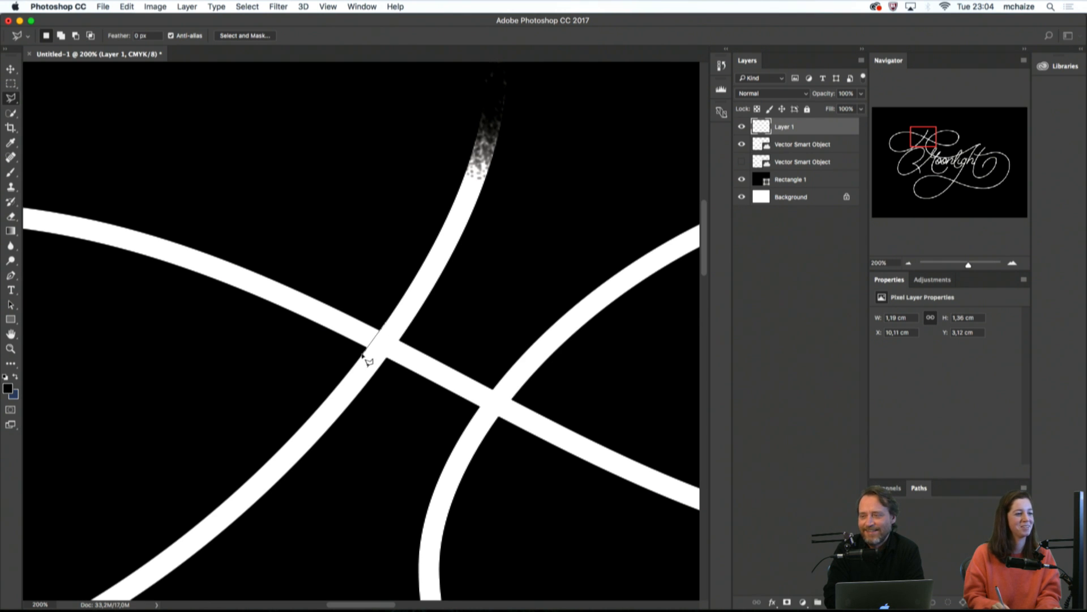
pyautogui.doubleClick(385, 259)
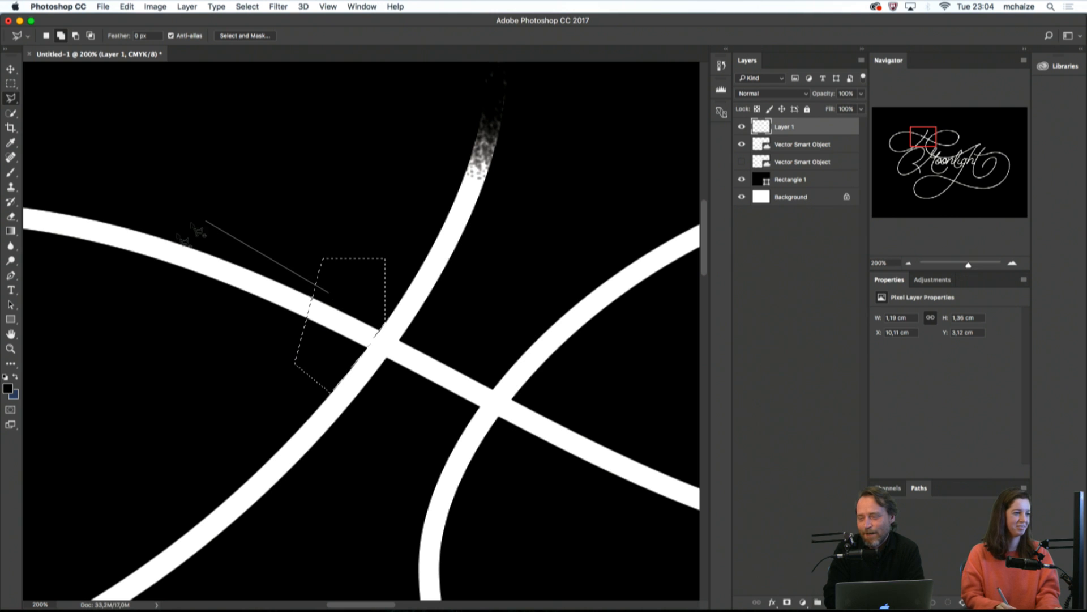
# Fade the selected strand toward the crossing with black speckles, set the brush to 44 px and 90% opacity, and clear the selection
pyautogui.press('b')
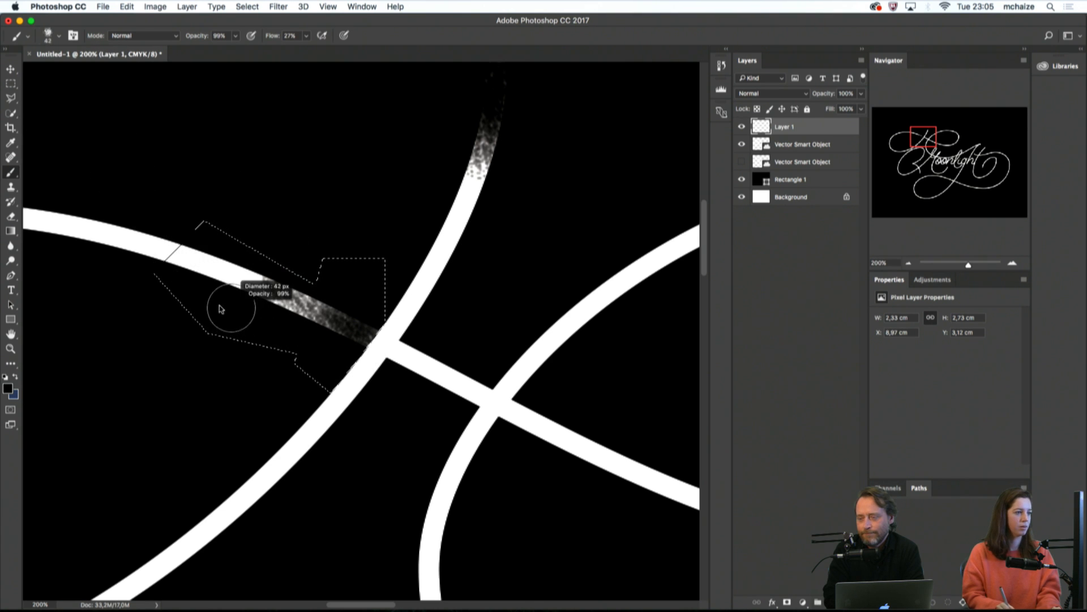
pyautogui.moveTo(220, 309); pyautogui.dragTo(221, 309)
pyautogui.moveTo(194, 36); pyautogui.dragTo(188, 36)
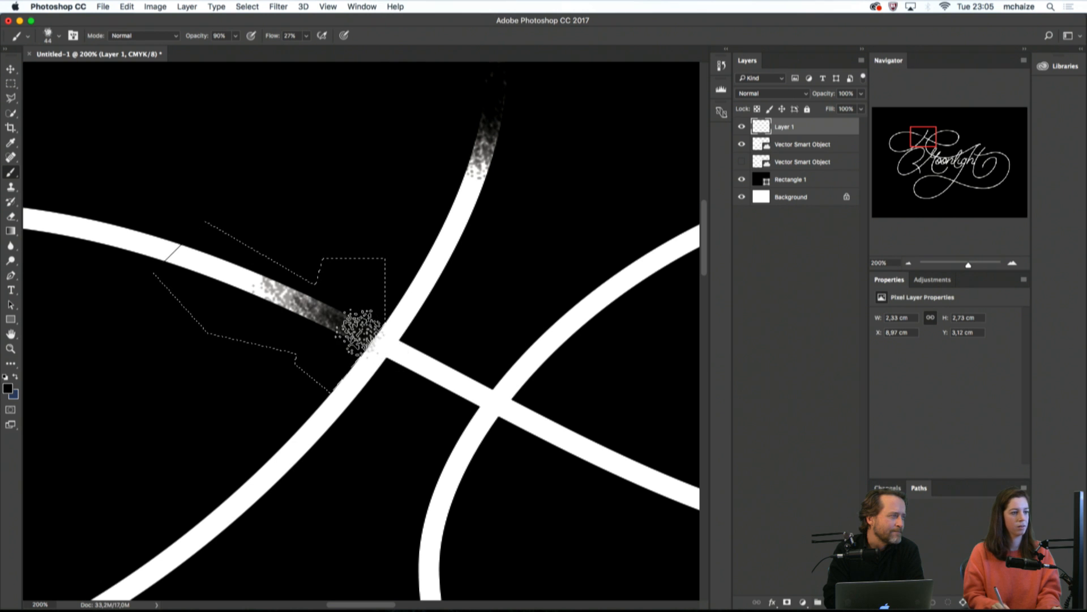
pyautogui.press('super+minus')
pyautogui.press('super+minus')
pyautogui.press('super+minus')
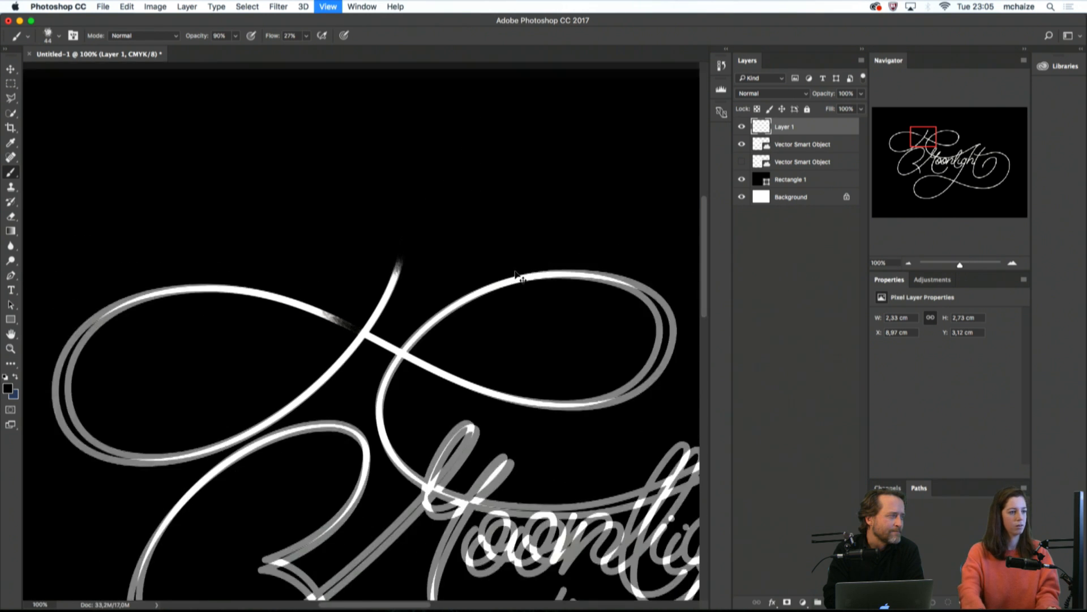
pyautogui.press('l')
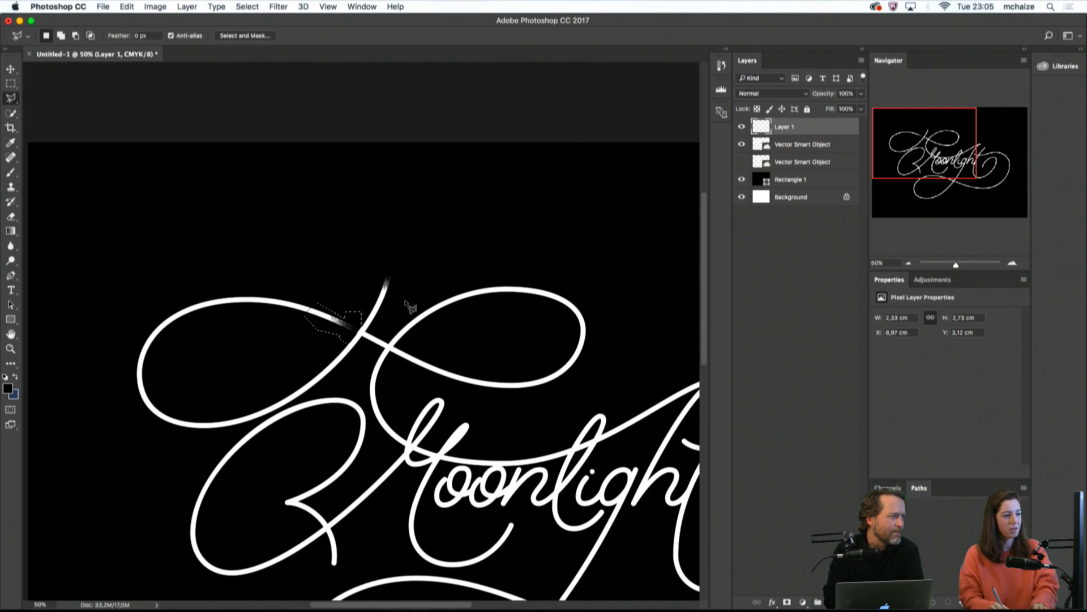
pyautogui.press('m')
pyautogui.click(415, 301)
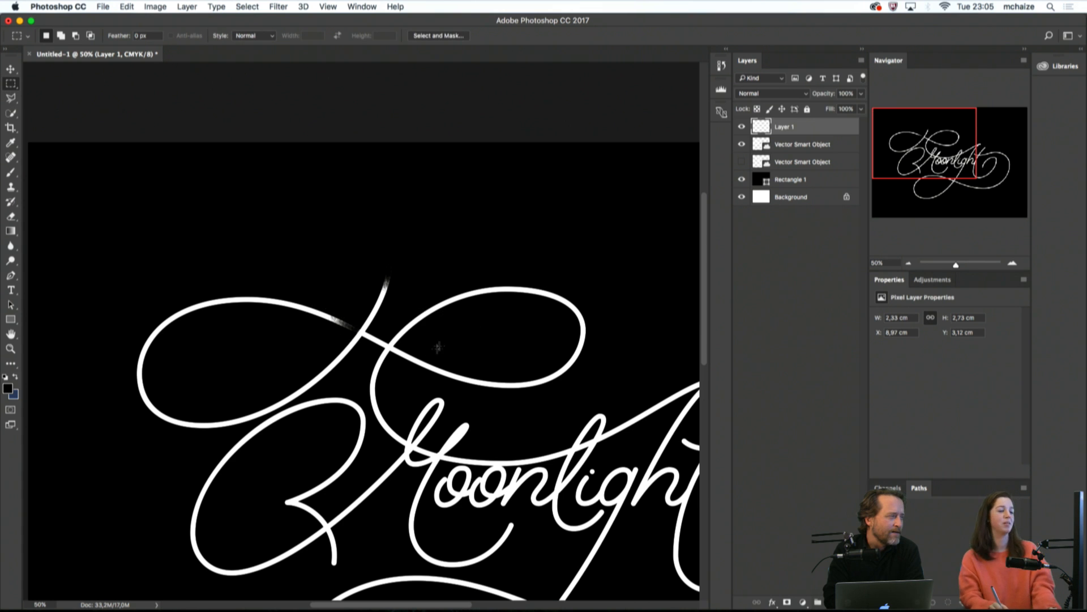
# Outline the strand between the tall flourish and the right-hand loop with the Polygonal Lasso
pyautogui.moveTo(412, 373); pyautogui.dragTo(385, 268)
pyautogui.moveTo(397, 320); pyautogui.dragTo(399, 344)
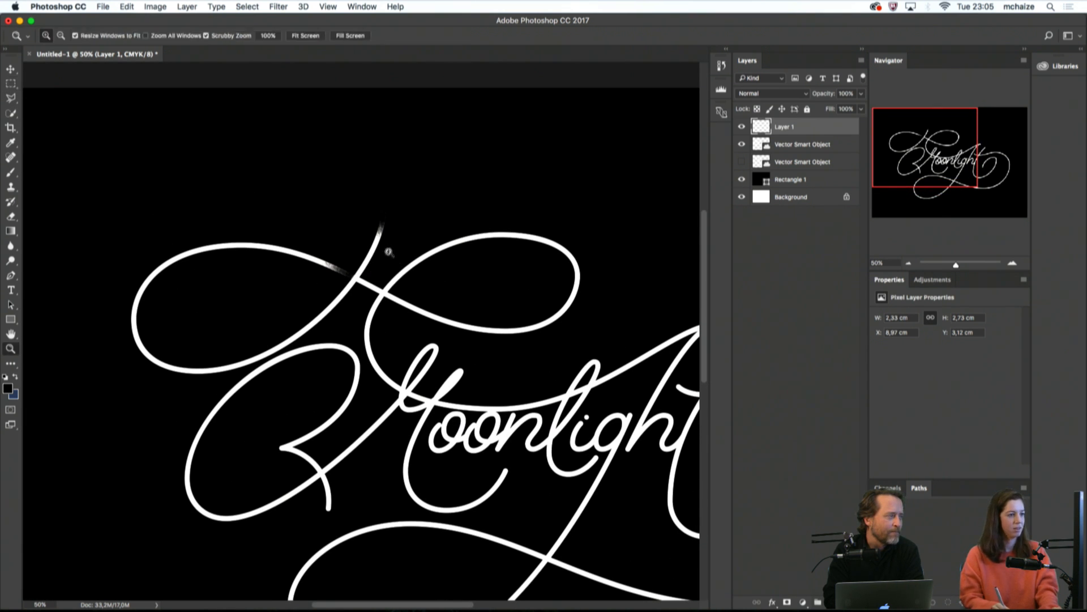
pyautogui.moveTo(389, 251); pyautogui.dragTo(439, 292)
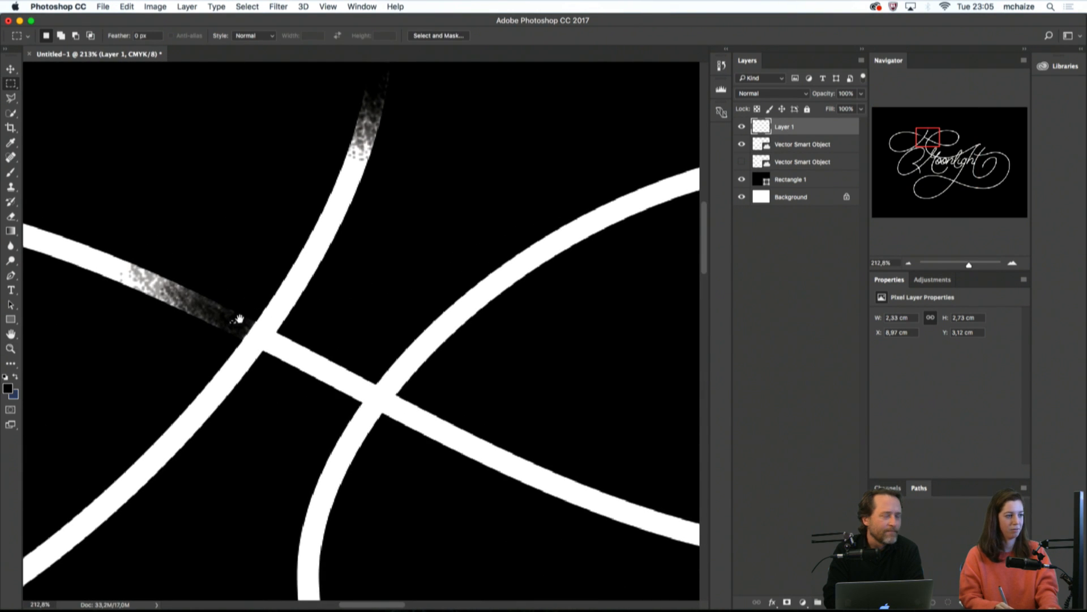
pyautogui.moveTo(249, 323); pyautogui.dragTo(300, 315)
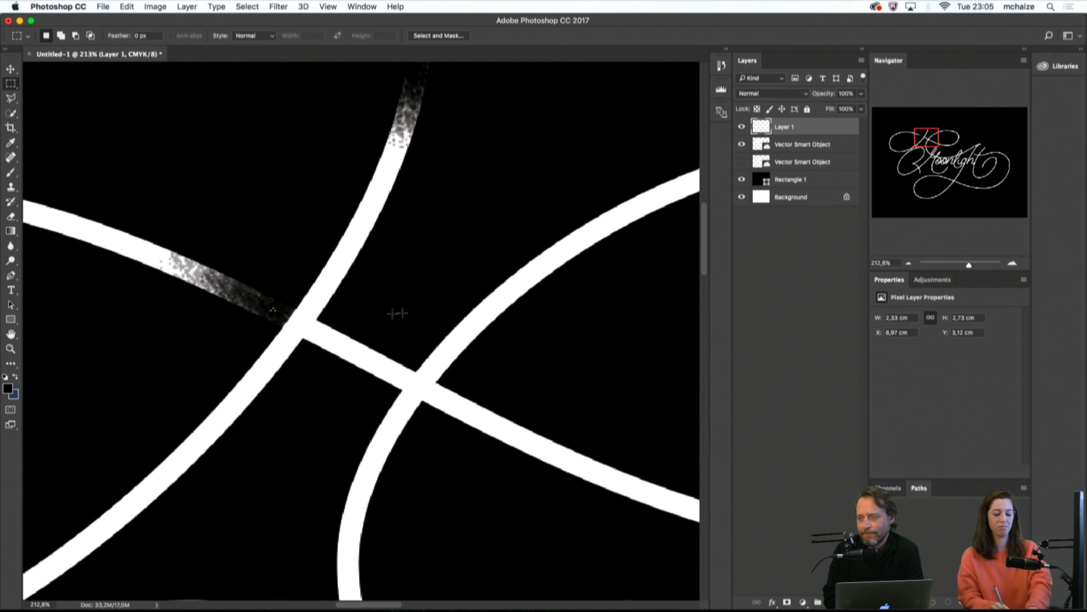
pyautogui.press('l')
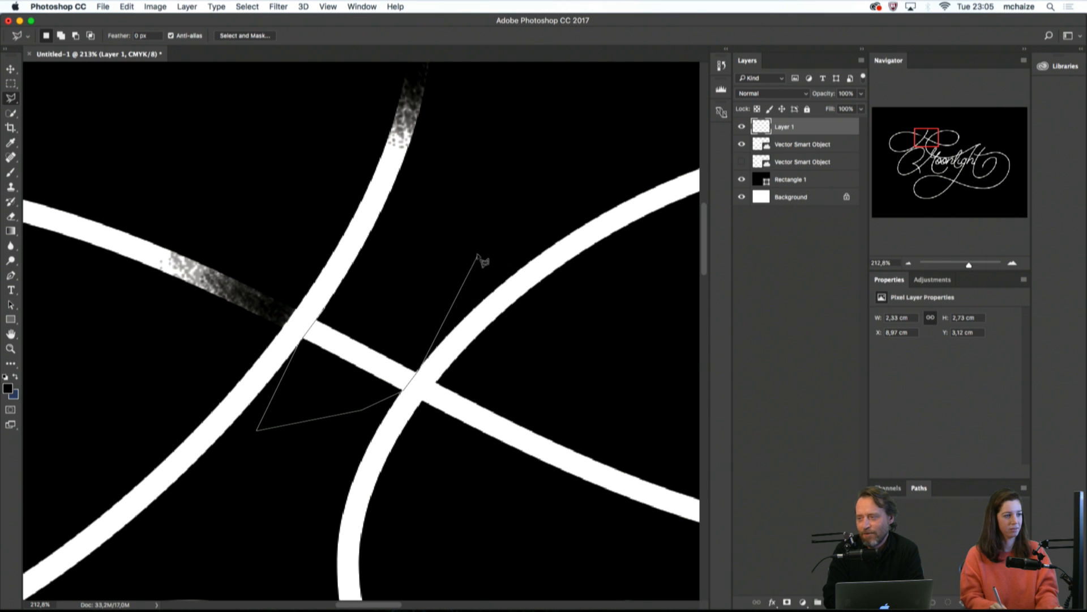
# Speckle the selected strand in black where it meets the tall flourish, and clear the selection
pyautogui.press('b')
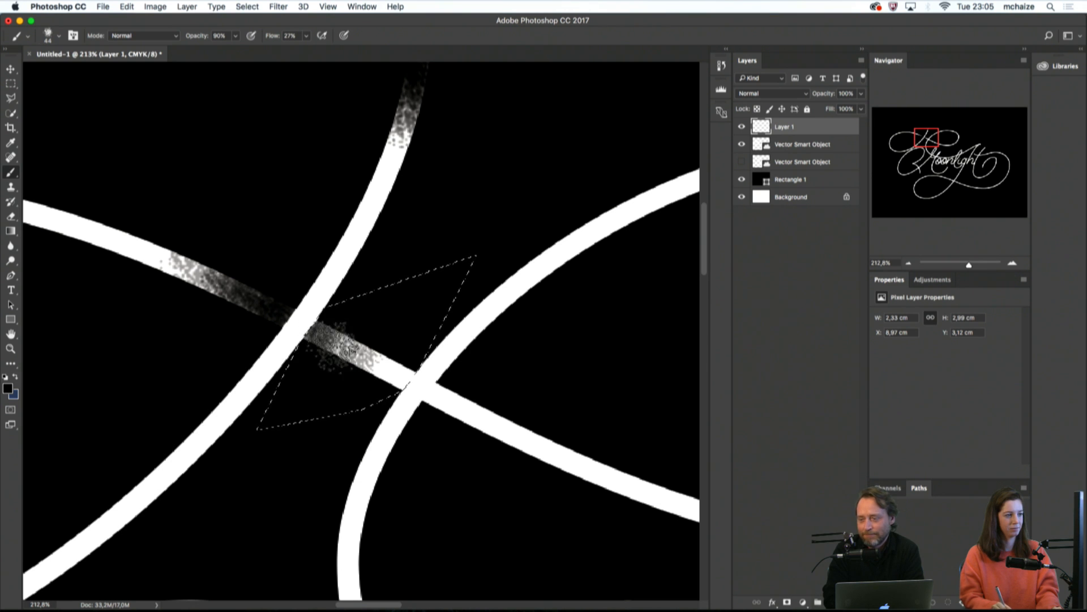
pyautogui.moveTo(321, 333); pyautogui.dragTo(319, 348)
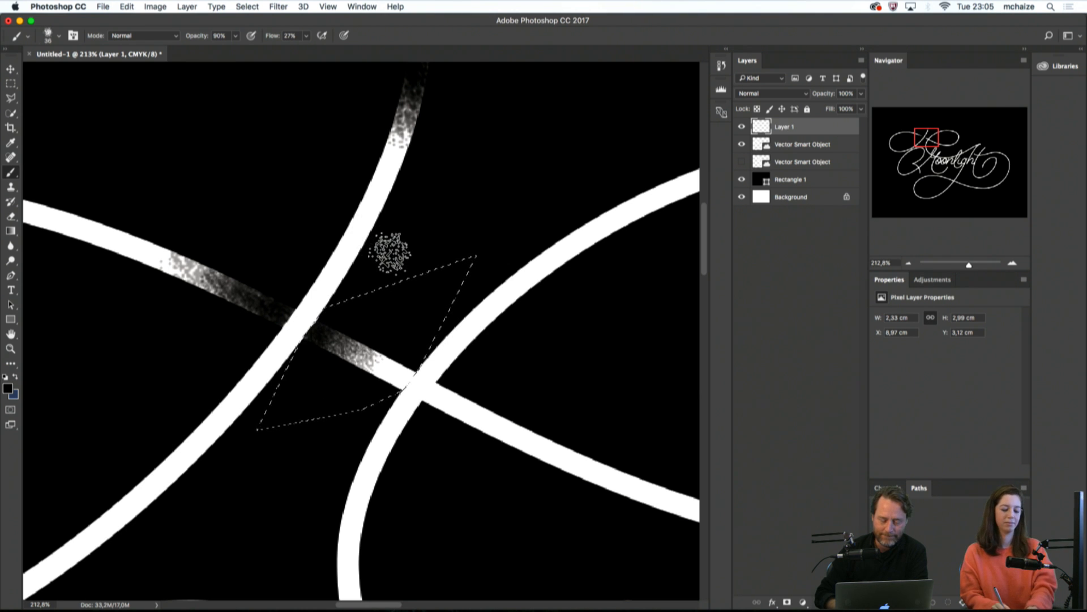
pyautogui.press('m')
pyautogui.click(403, 229)
pyautogui.press('super+0')
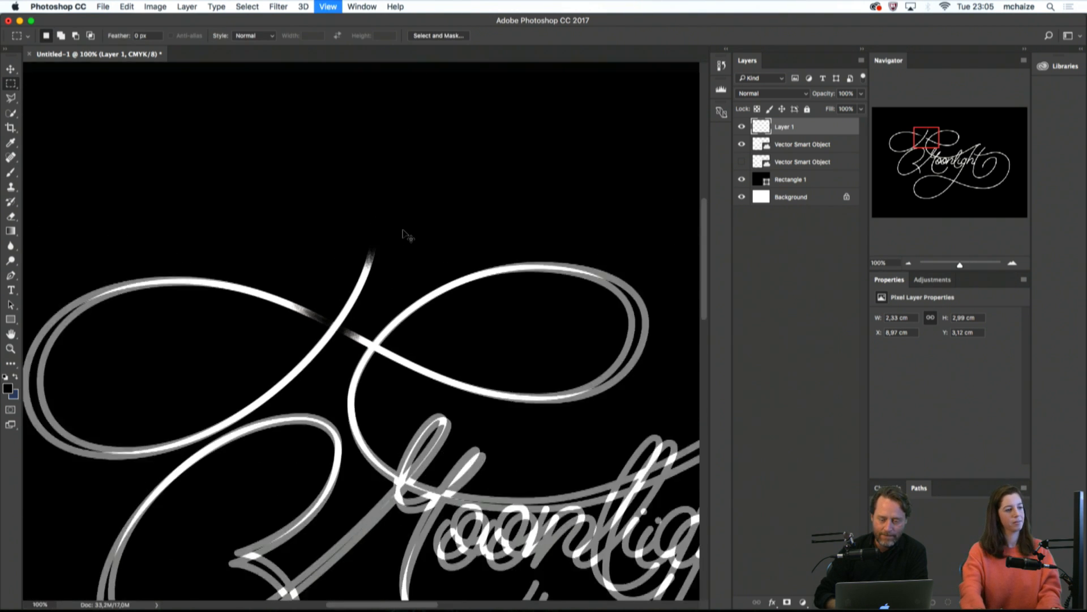
# Extend the black speckled fade down the tall flourish's upper end, and reduce the brush size to 30 px
pyautogui.press('super+plus')
pyautogui.press('super+plus')
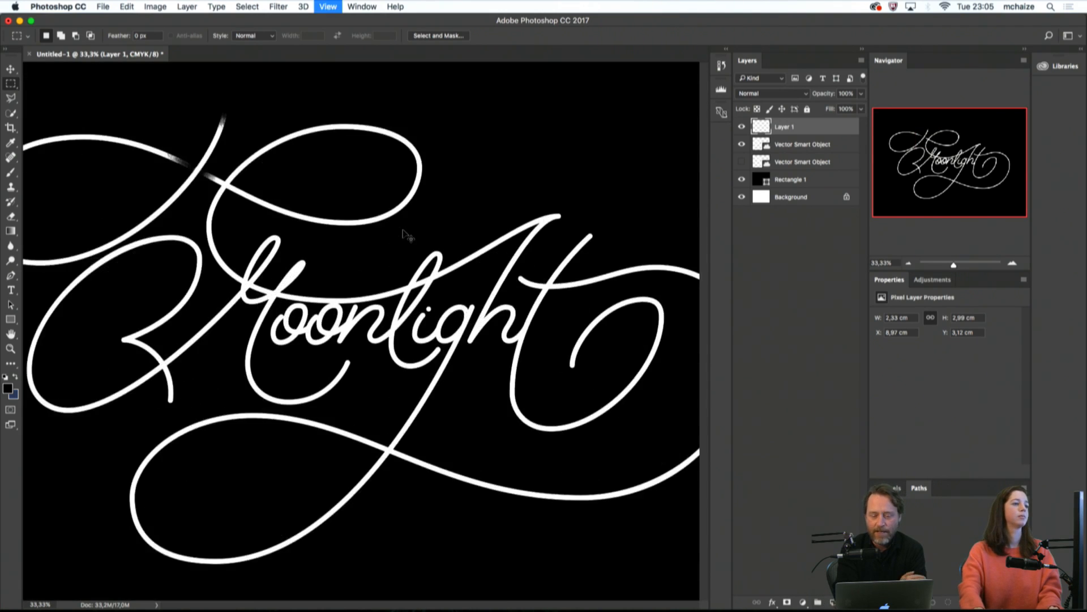
pyautogui.moveTo(236, 278); pyautogui.dragTo(379, 381)
pyautogui.press('super+plus')
pyautogui.press('super+plus')
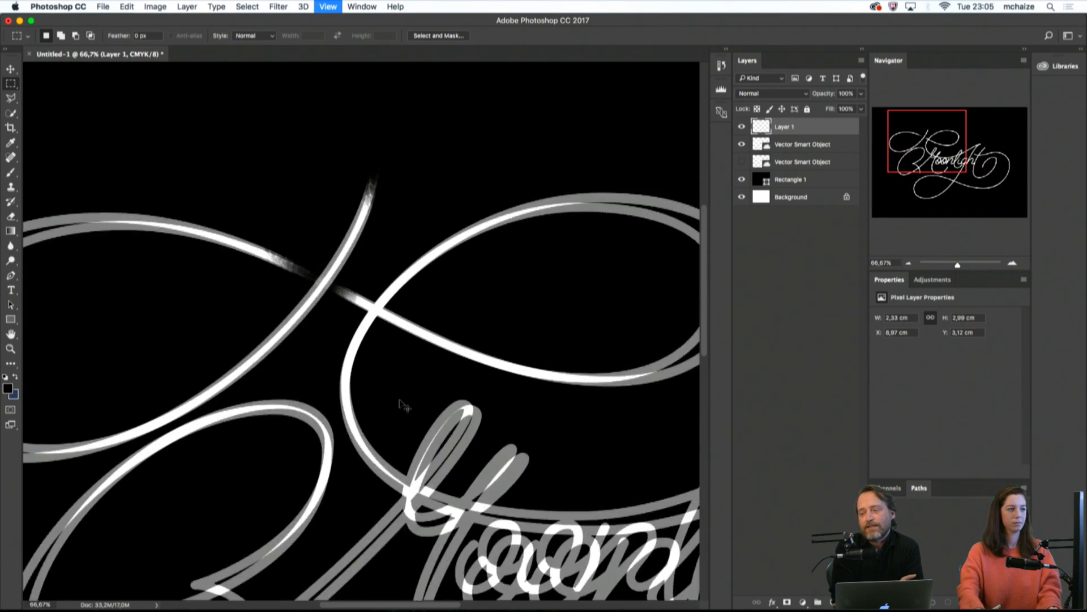
pyautogui.moveTo(313, 404); pyautogui.dragTo(302, 453)
pyautogui.press('b')
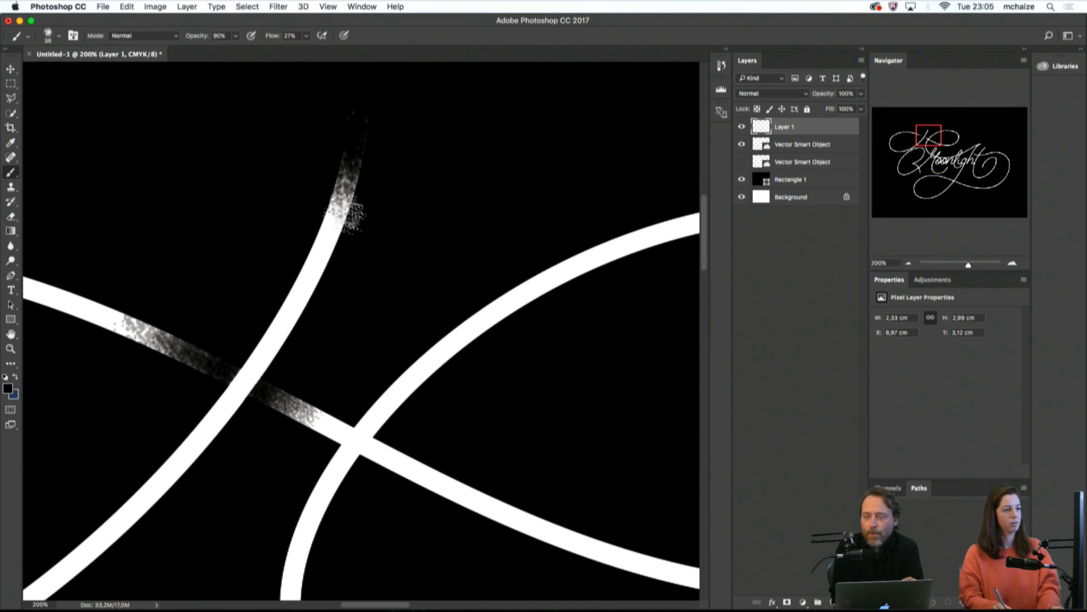
pyautogui.moveTo(338, 196)
pyautogui.mouseDown()
pyautogui.moveTo(316, 219)
pyautogui.moveTo(328, 185)
pyautogui.moveTo(350, 181)
pyautogui.moveTo(350, 165)
pyautogui.moveTo(343, 193)
pyautogui.moveTo(354, 149)
pyautogui.mouseUp()
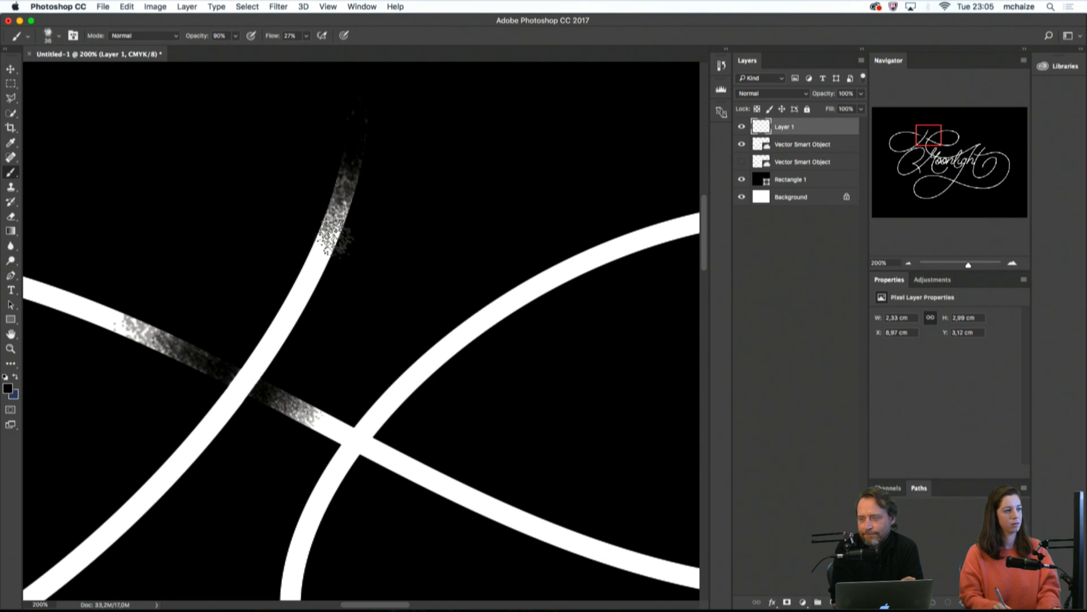
pyautogui.press('[')
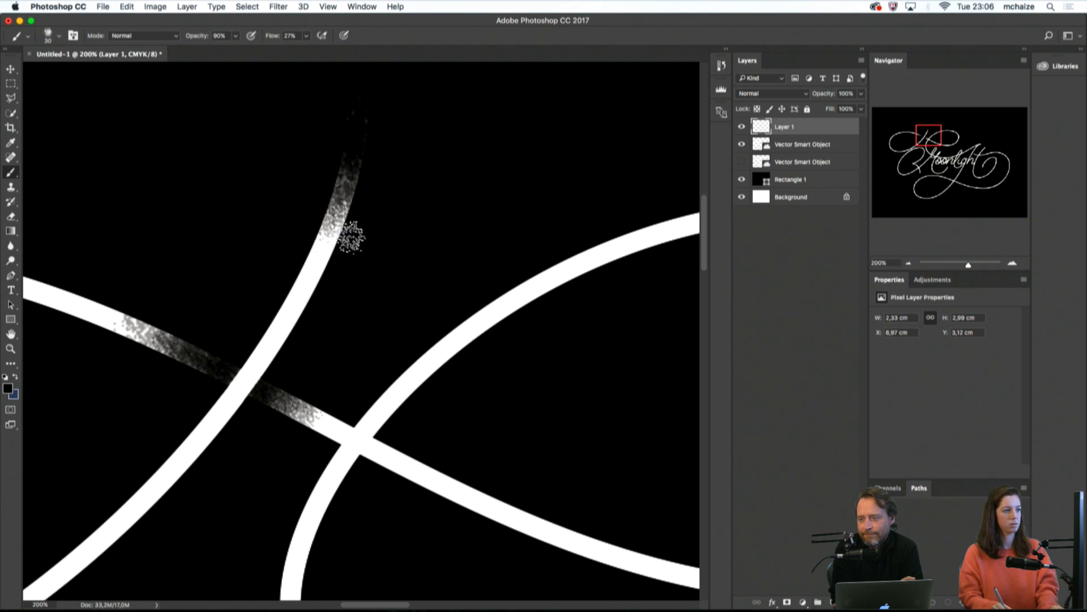
# Choose the 54 px textured brush tip and speckle the tall flourish in black where its fade meets solid white
pyautogui.click(27, 37)
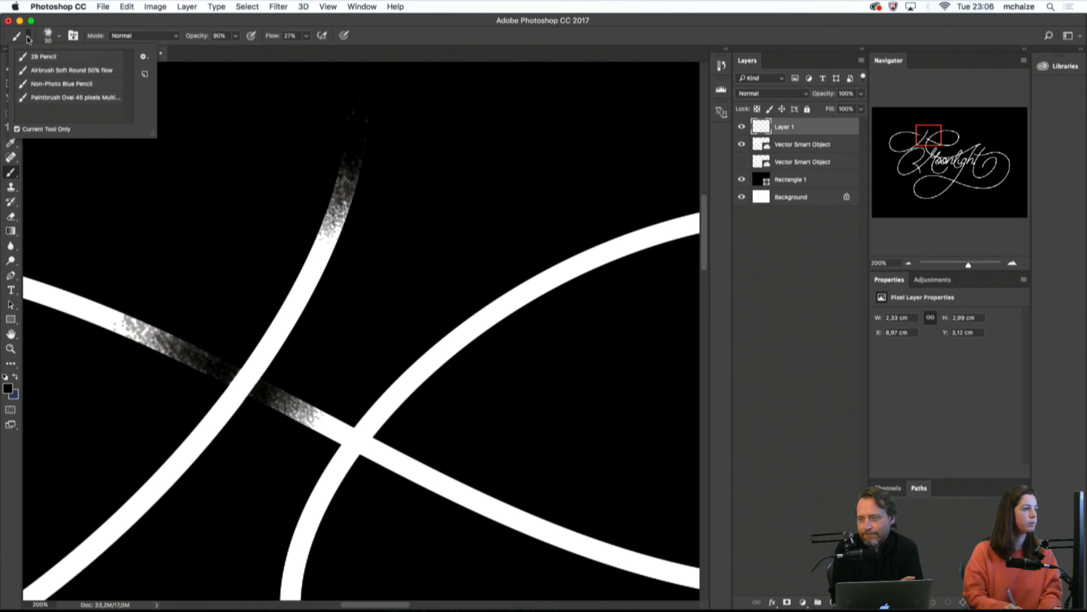
pyautogui.click(28, 37)
pyautogui.click(59, 35)
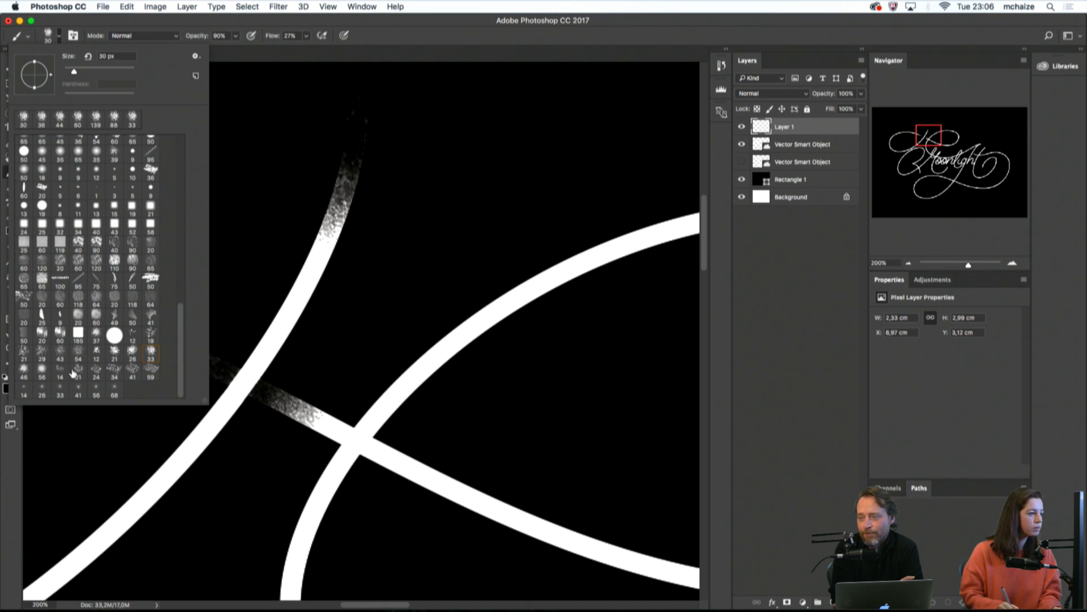
pyautogui.click(77, 352)
pyautogui.click(325, 245)
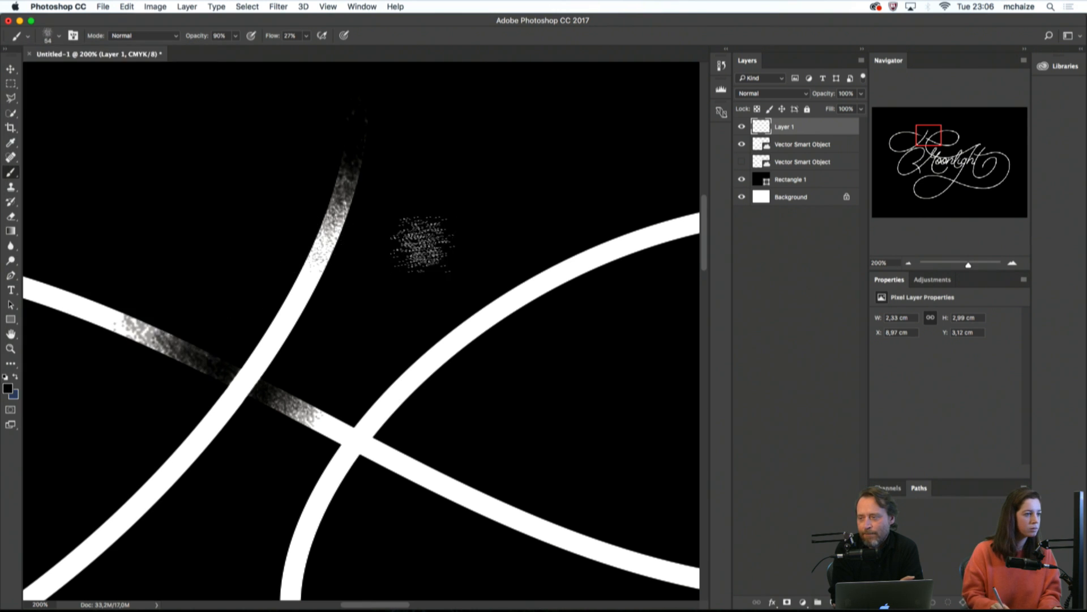
pyautogui.moveTo(343, 224)
pyautogui.mouseDown()
pyautogui.moveTo(349, 160)
pyautogui.moveTo(317, 255)
pyautogui.mouseUp()
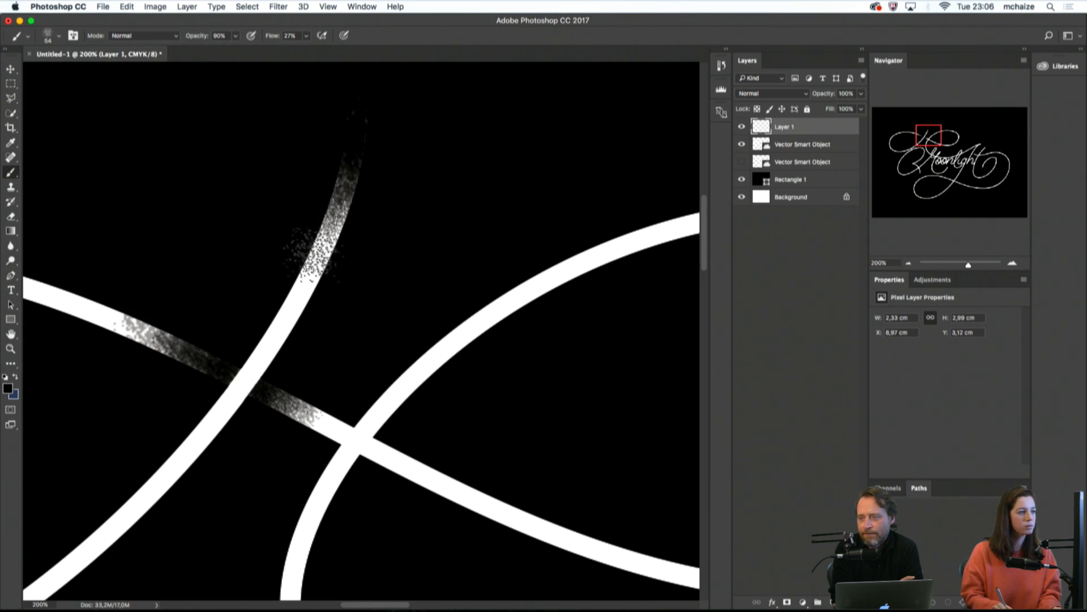
# Set the brush opacity to 100% and extend the speckles along the short strand toward the right-hand loop's crossing
pyautogui.scroll(-3, 318, 361)
pyautogui.hscroll(-3, 317, 360)
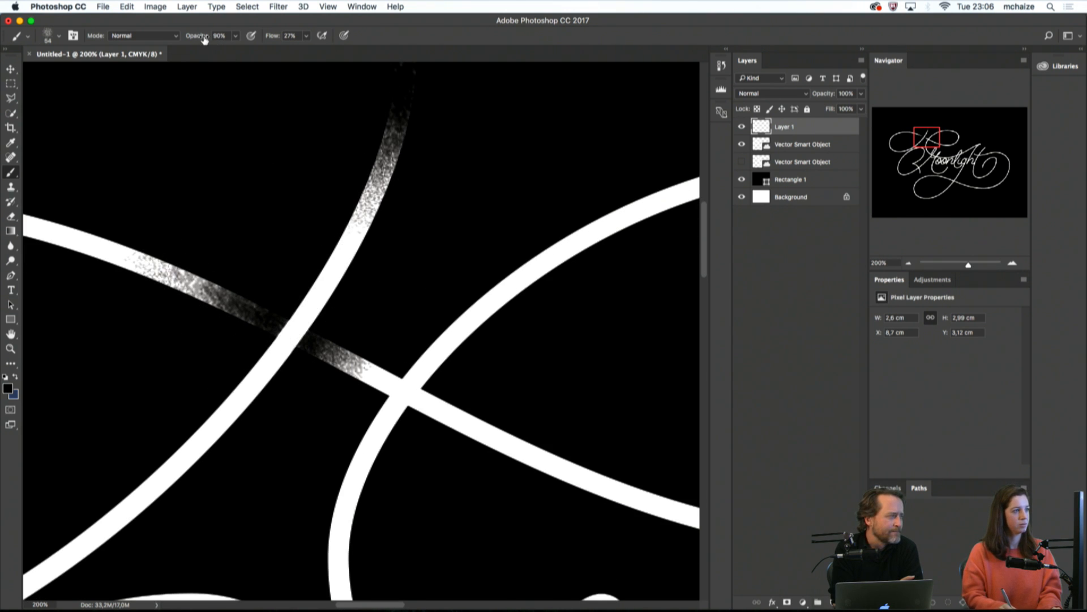
pyautogui.moveTo(205, 40); pyautogui.dragTo(212, 39)
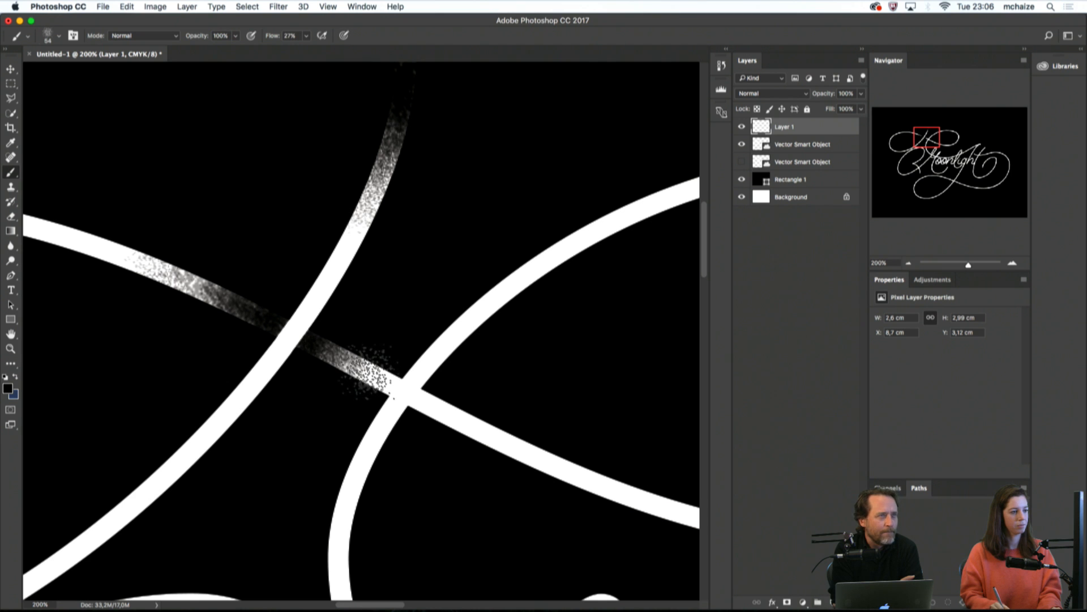
pyautogui.moveTo(368, 371)
pyautogui.mouseDown()
pyautogui.moveTo(398, 391)
pyautogui.moveTo(327, 353)
pyautogui.moveTo(346, 365)
pyautogui.mouseUp()
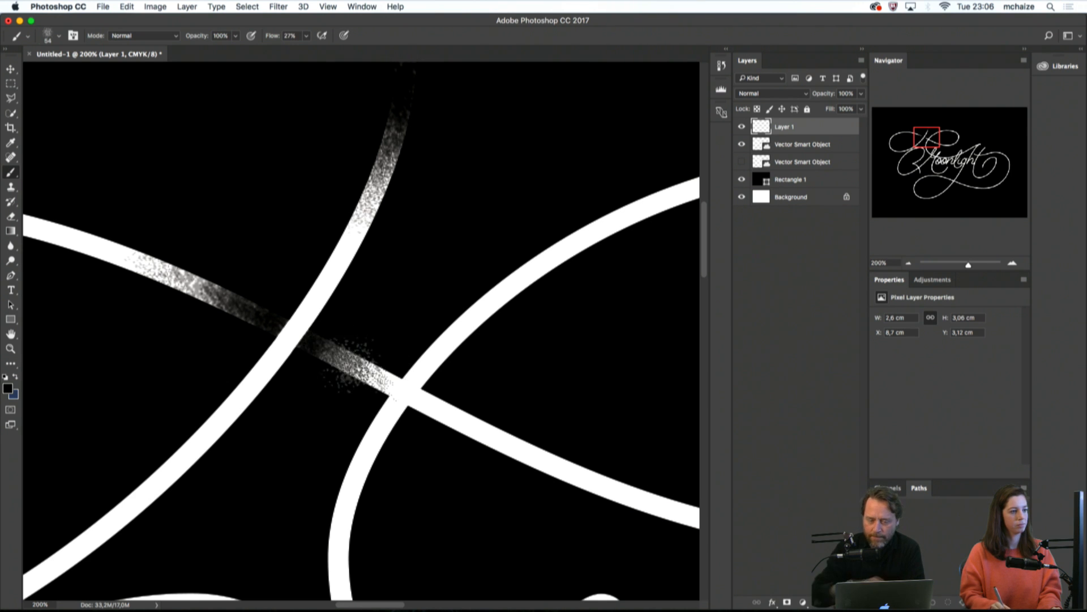
# Lengthen the black speckled fade on the strand left of the tall flourish, starting farther from the crossing
pyautogui.press('super+minus')
pyautogui.press('super+minus')
pyautogui.press('super+minus')
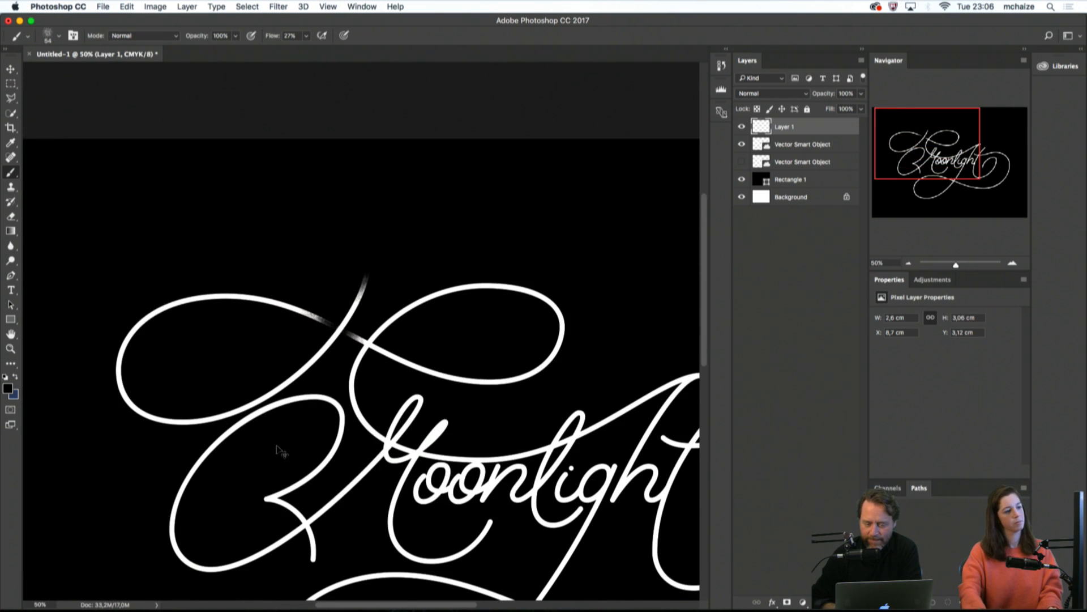
pyautogui.press('super+plus')
pyautogui.press('super+plus')
pyautogui.press('super+plus')
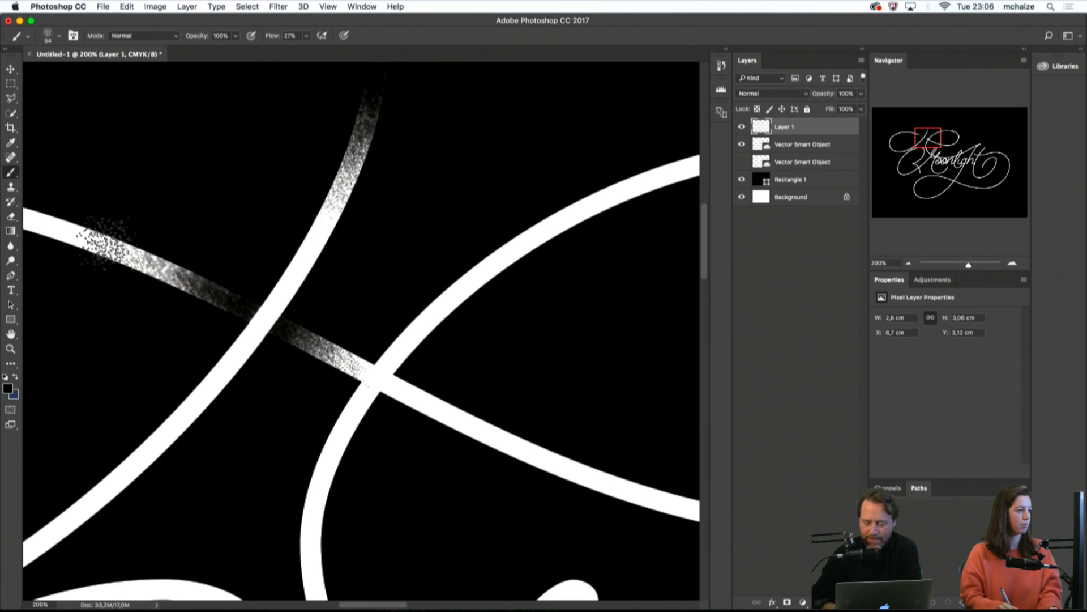
pyautogui.moveTo(65, 229); pyautogui.dragTo(187, 269)
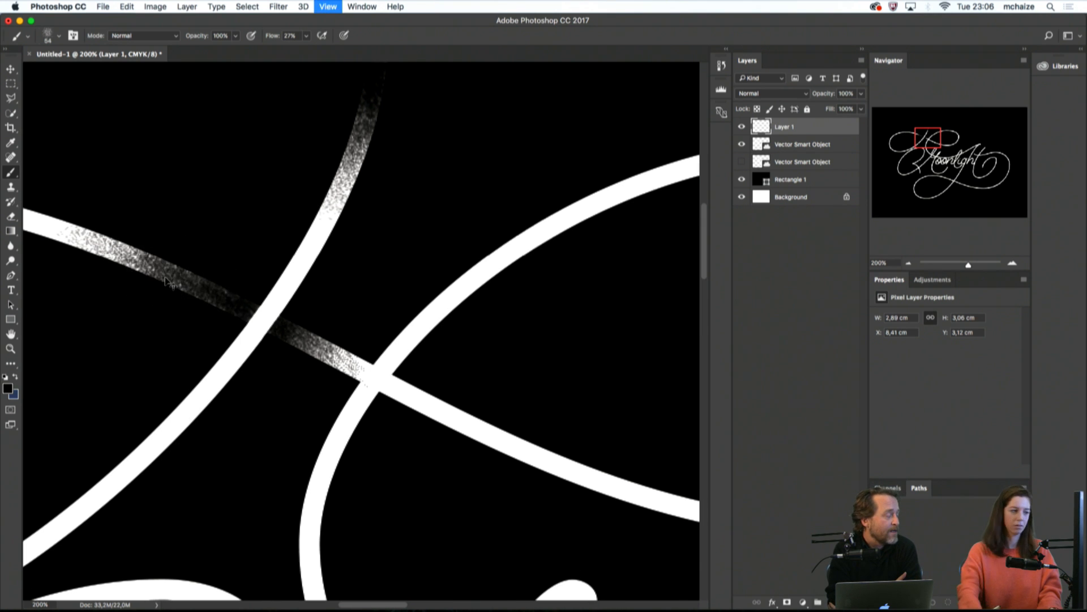
pyautogui.press('super+minus')
pyautogui.moveTo(325, 369); pyautogui.dragTo(434, 294)
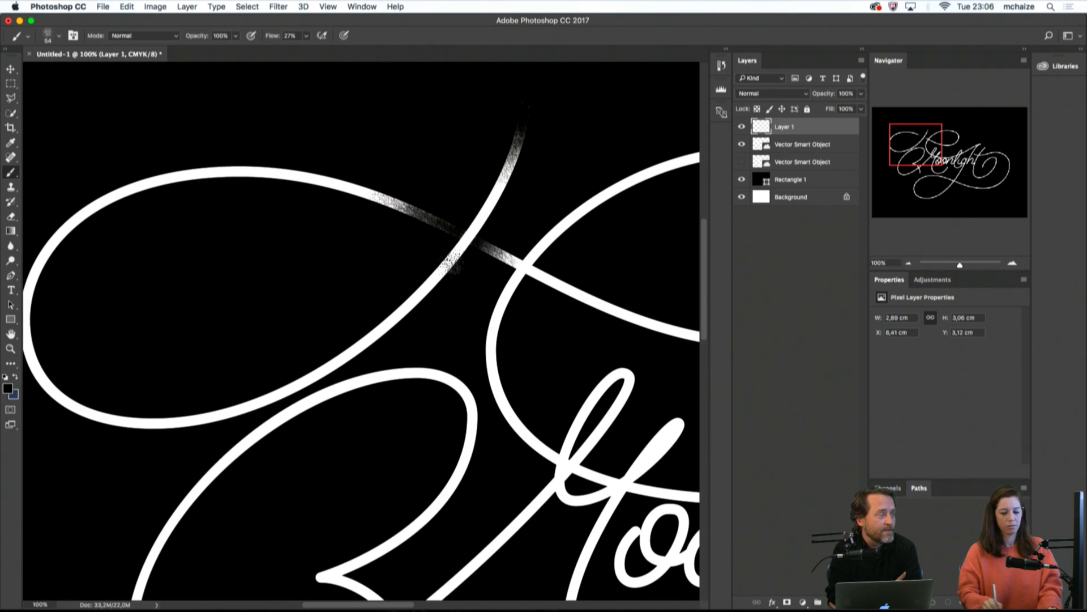
pyautogui.press('super+minus')
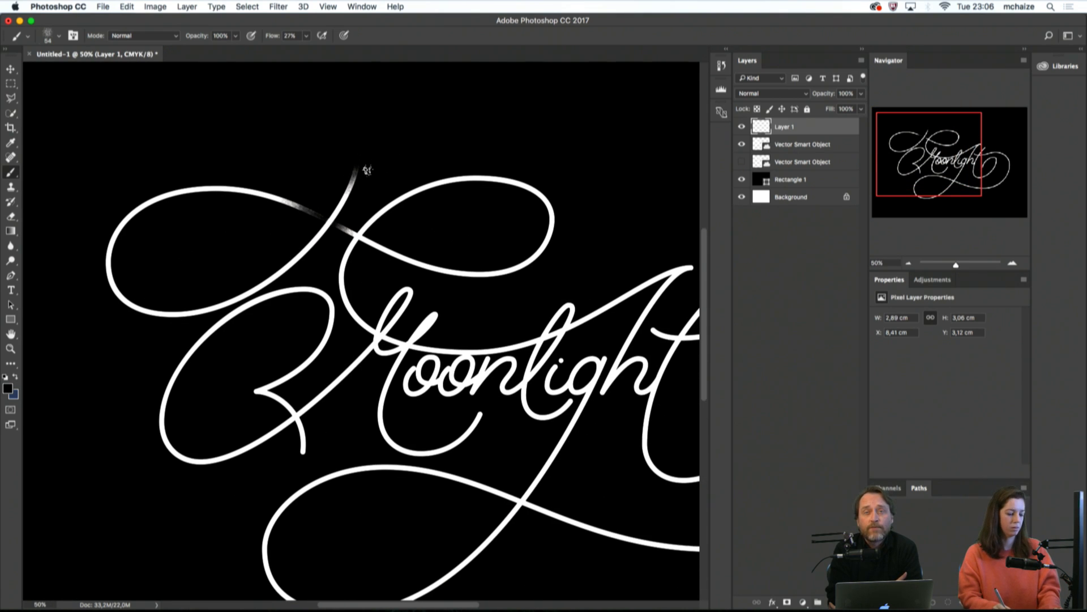
pyautogui.press('w')
pyautogui.moveTo(367, 170); pyautogui.dragTo(404, 178)
pyautogui.press('b')
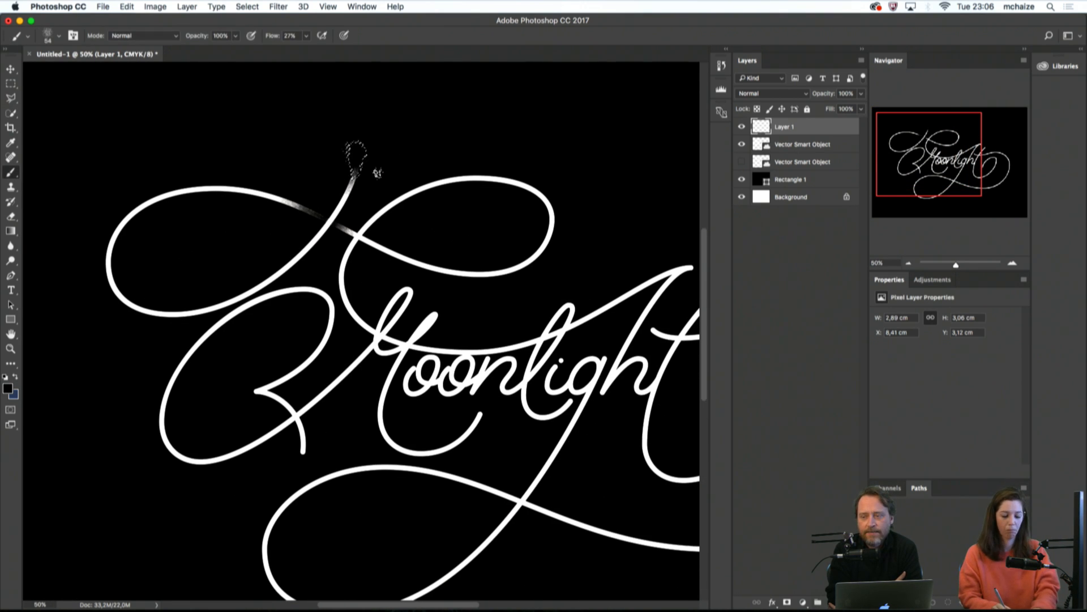
pyautogui.press('m')
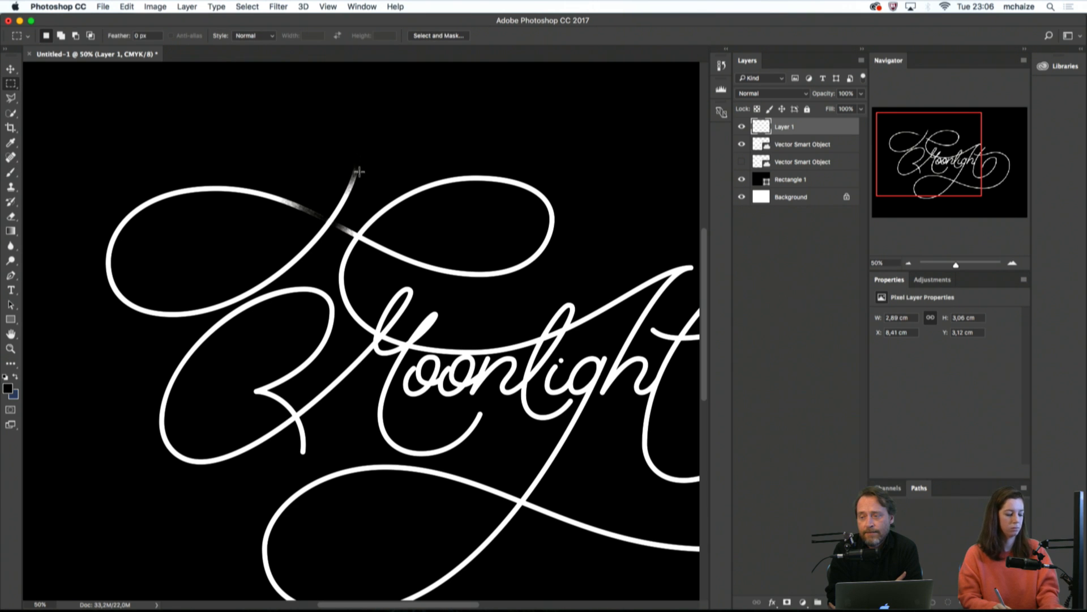
# Darken the fade at the tall flourish's tip with more black speckles, and set the brush flow to 42%
pyautogui.moveTo(351, 165); pyautogui.dragTo(393, 182)
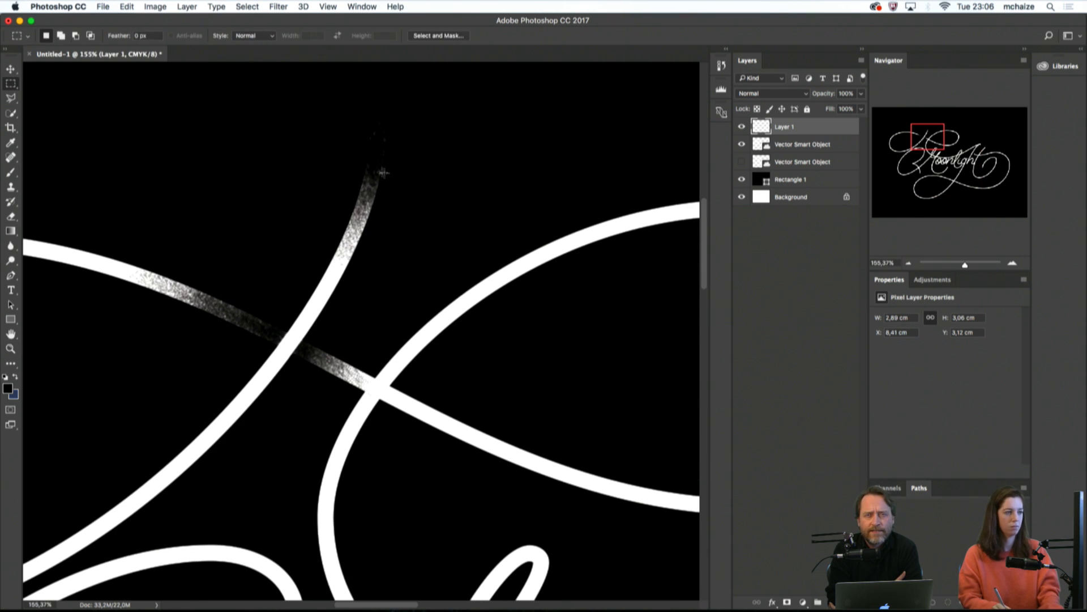
pyautogui.press('b')
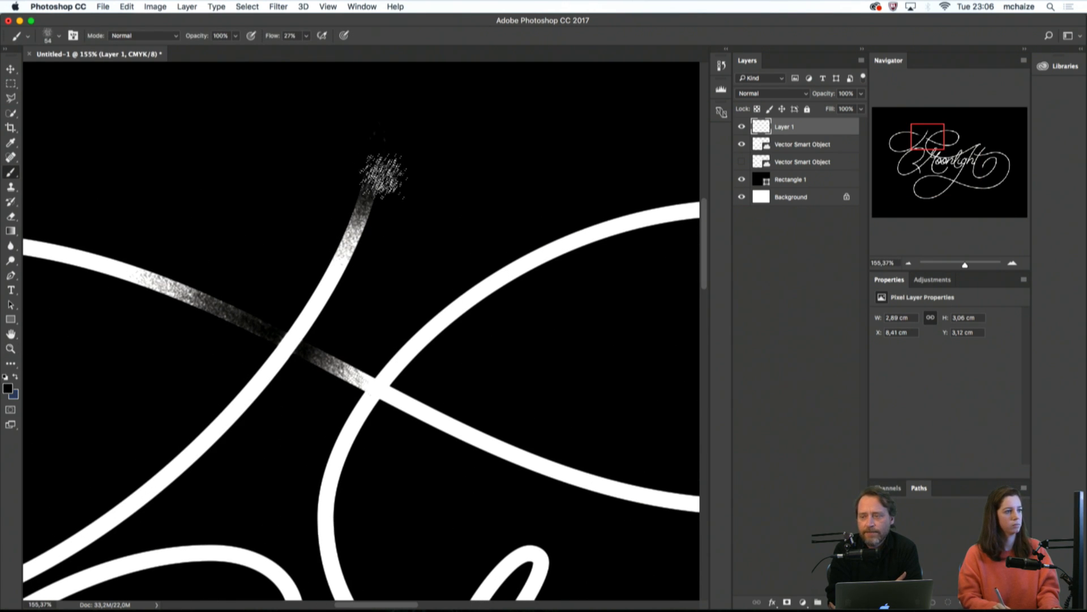
pyautogui.moveTo(383, 176)
pyautogui.mouseDown()
pyautogui.moveTo(361, 171)
pyautogui.moveTo(334, 266)
pyautogui.moveTo(371, 238)
pyautogui.mouseUp()
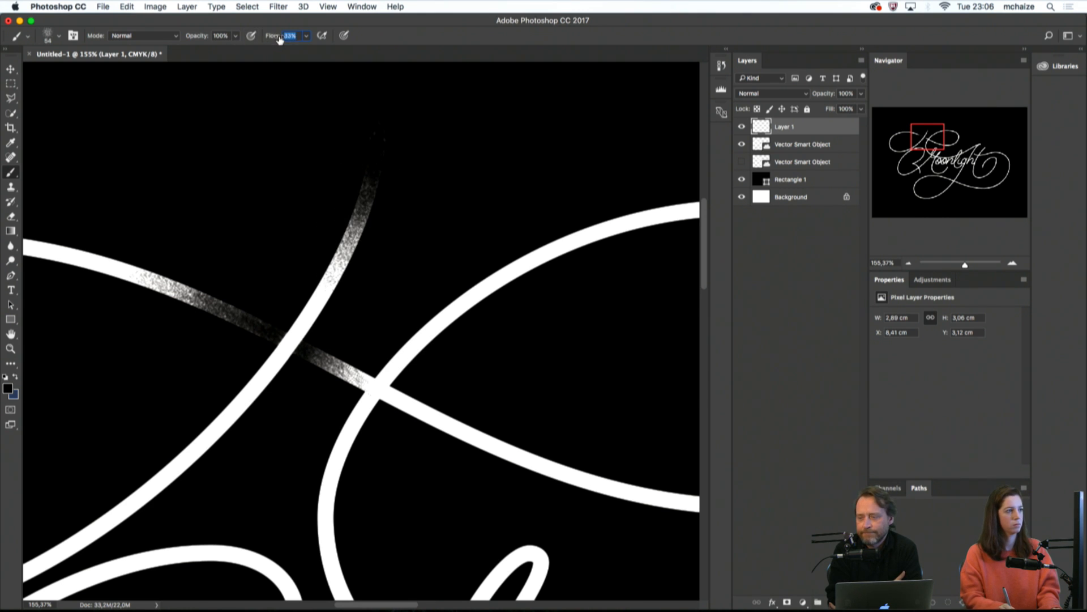
pyautogui.moveTo(358, 207)
pyautogui.mouseDown()
pyautogui.moveTo(335, 247)
pyautogui.moveTo(370, 232)
pyautogui.moveTo(346, 226)
pyautogui.moveTo(371, 211)
pyautogui.mouseUp()
# Fade the short tail of the pointed flourish left of the M with black speckles, from its end up to the crossing
pyautogui.moveTo(445, 426)
pyautogui.mouseDown()
pyautogui.moveTo(428, 413)
pyautogui.moveTo(554, 285)
pyautogui.moveTo(352, 340)
pyautogui.moveTo(570, 230)
pyautogui.moveTo(425, 311)
pyautogui.moveTo(273, 225)
pyautogui.moveTo(224, 180)
pyautogui.mouseUp()
pyautogui.moveTo(373, 407)
pyautogui.mouseDown()
pyautogui.moveTo(390, 386)
pyautogui.moveTo(367, 392)
pyautogui.moveTo(375, 417)
pyautogui.moveTo(375, 339)
pyautogui.moveTo(377, 381)
pyautogui.moveTo(347, 350)
pyautogui.moveTo(373, 324)
pyautogui.moveTo(394, 333)
pyautogui.moveTo(365, 332)
pyautogui.moveTo(367, 387)
pyautogui.moveTo(379, 361)
pyautogui.moveTo(372, 385)
pyautogui.moveTo(379, 361)
pyautogui.moveTo(365, 372)
pyautogui.moveTo(369, 401)
pyautogui.moveTo(371, 386)
pyautogui.moveTo(427, 405)
pyautogui.moveTo(366, 395)
pyautogui.moveTo(379, 346)
pyautogui.moveTo(387, 392)
pyautogui.moveTo(368, 384)
pyautogui.moveTo(379, 364)
pyautogui.moveTo(367, 372)
pyautogui.moveTo(392, 398)
pyautogui.moveTo(367, 329)
pyautogui.mouseUp()
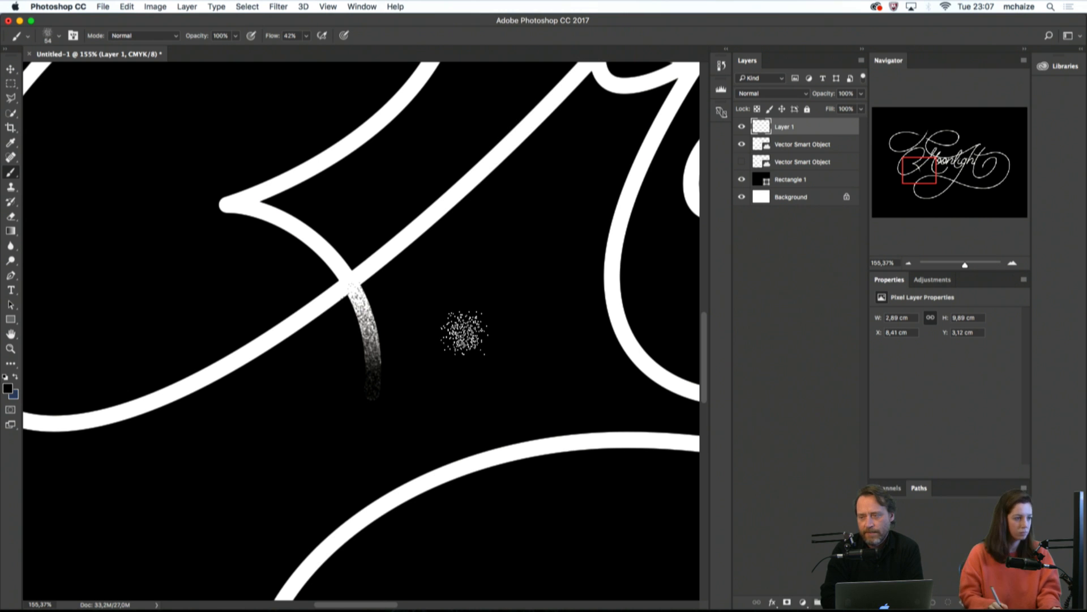
pyautogui.moveTo(378, 386)
pyautogui.mouseDown()
pyautogui.moveTo(389, 365)
pyautogui.moveTo(371, 393)
pyautogui.moveTo(366, 368)
pyautogui.mouseUp()
# Fade the open end of the M's lower curl with black speckles, thinning them out toward the solid stroke
pyautogui.press('super+0')
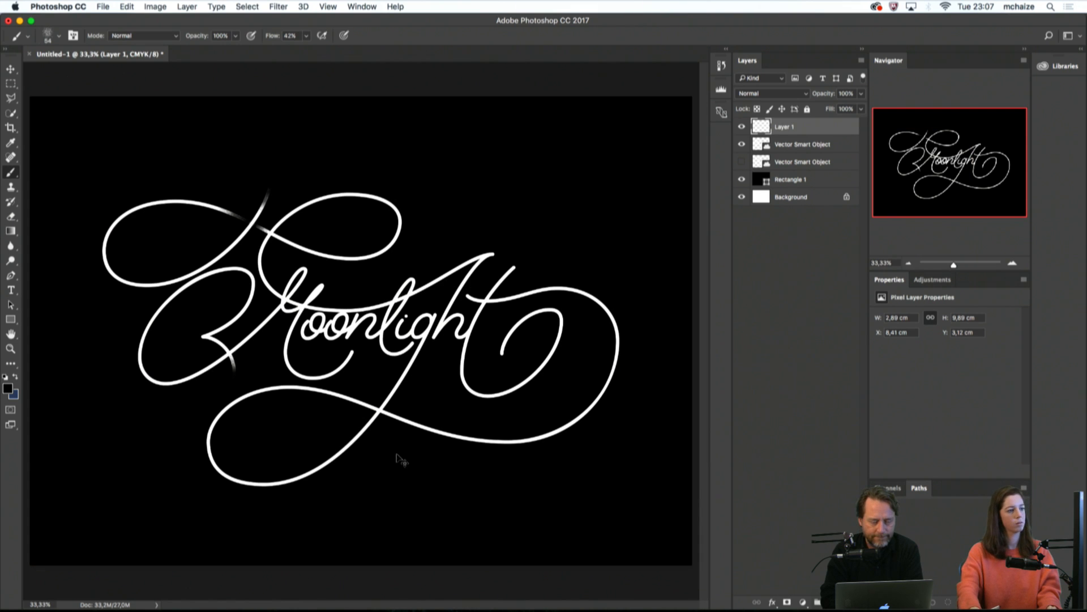
pyautogui.press('super+1')
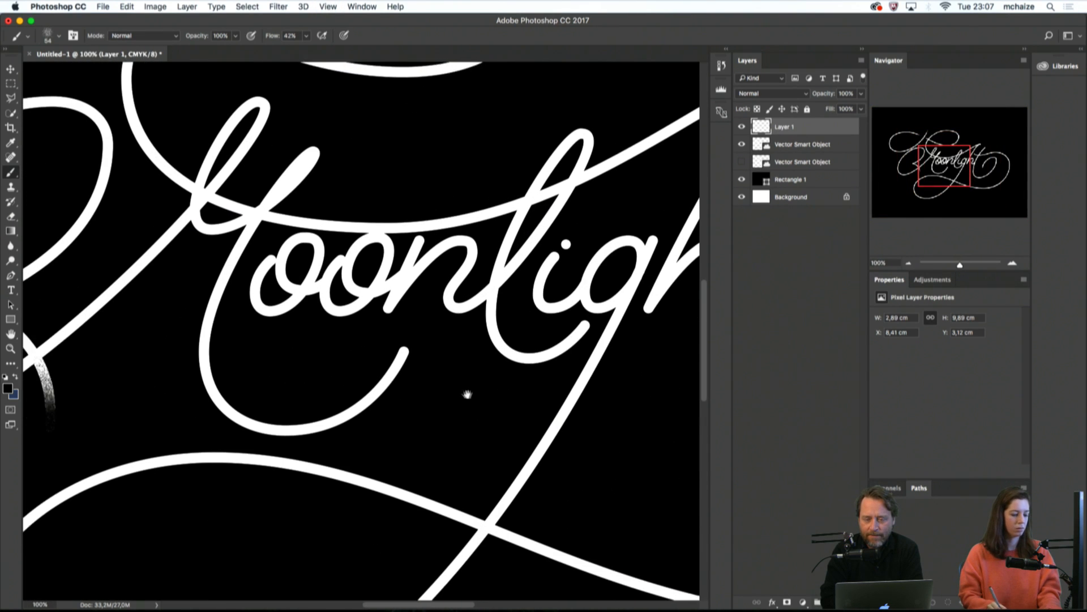
pyautogui.moveTo(467, 394)
pyautogui.mouseDown()
pyautogui.moveTo(491, 382)
pyautogui.moveTo(449, 365)
pyautogui.mouseUp()
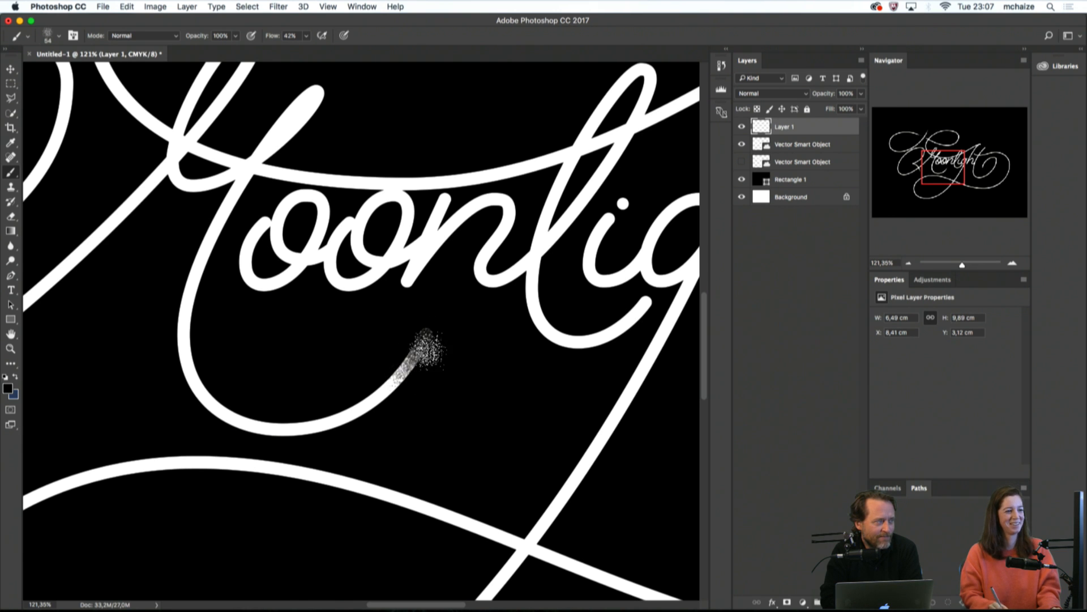
pyautogui.scroll(5, 433, 334)
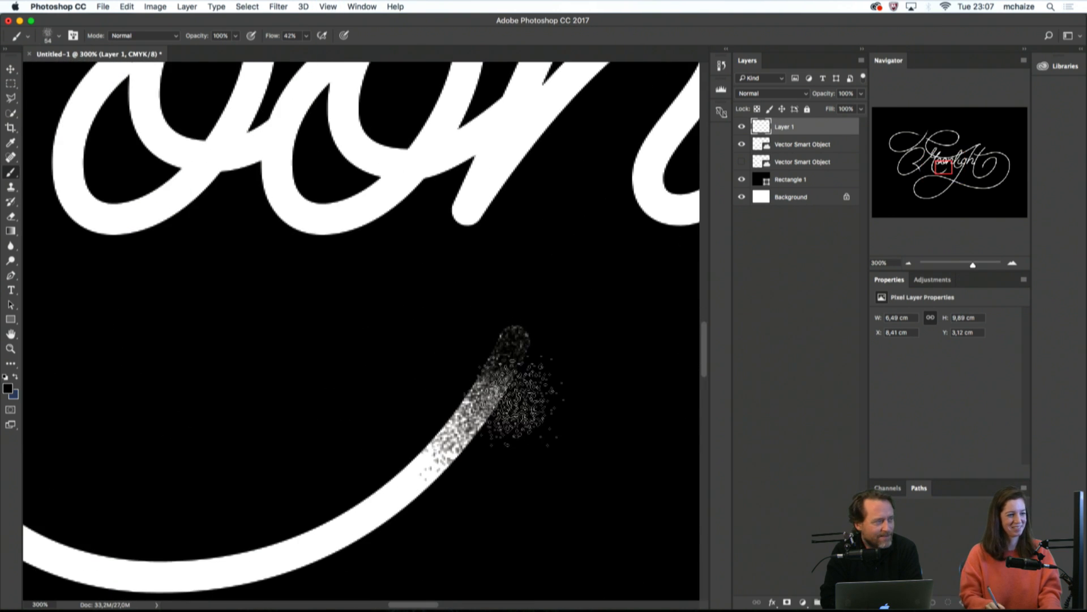
pyautogui.moveTo(432, 386); pyautogui.dragTo(402, 370)
pyautogui.moveTo(348, 418); pyautogui.dragTo(330, 429)
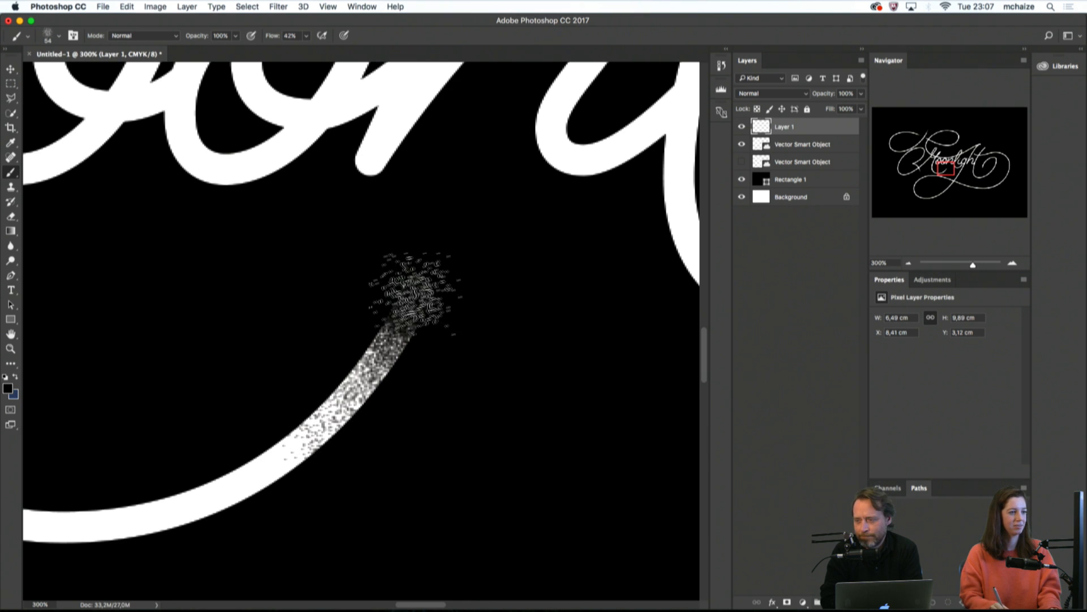
pyautogui.moveTo(383, 346)
pyautogui.mouseDown()
pyautogui.moveTo(423, 282)
pyautogui.moveTo(412, 282)
pyautogui.moveTo(441, 299)
pyautogui.moveTo(440, 353)
pyautogui.moveTo(426, 330)
pyautogui.moveTo(382, 347)
pyautogui.moveTo(313, 421)
pyautogui.mouseUp()
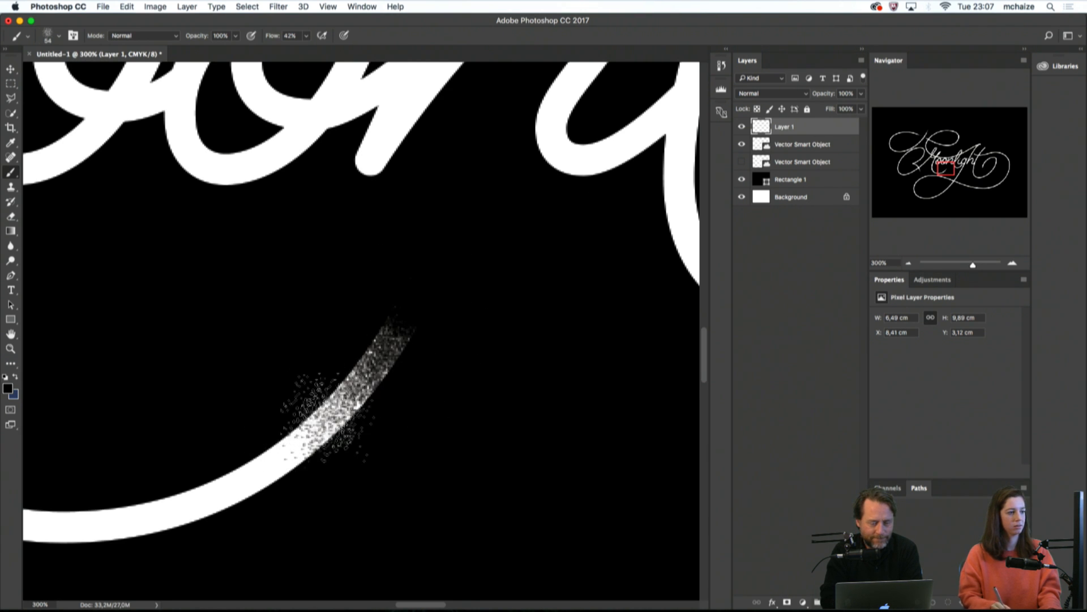
# Select the right-hand loop's descending strand just below its crossing with the diagonal stroke, using the Polygonal Lasso
pyautogui.press('super+minus')
pyautogui.press('super+minus')
pyautogui.press('super+minus')
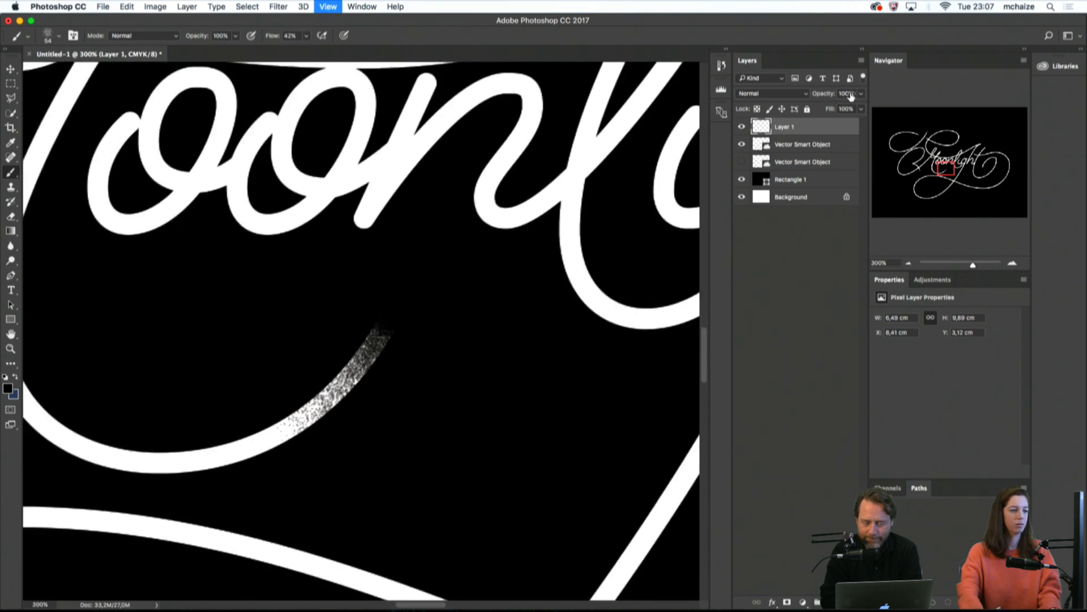
pyautogui.press('super+minus')
pyautogui.press('super+minus')
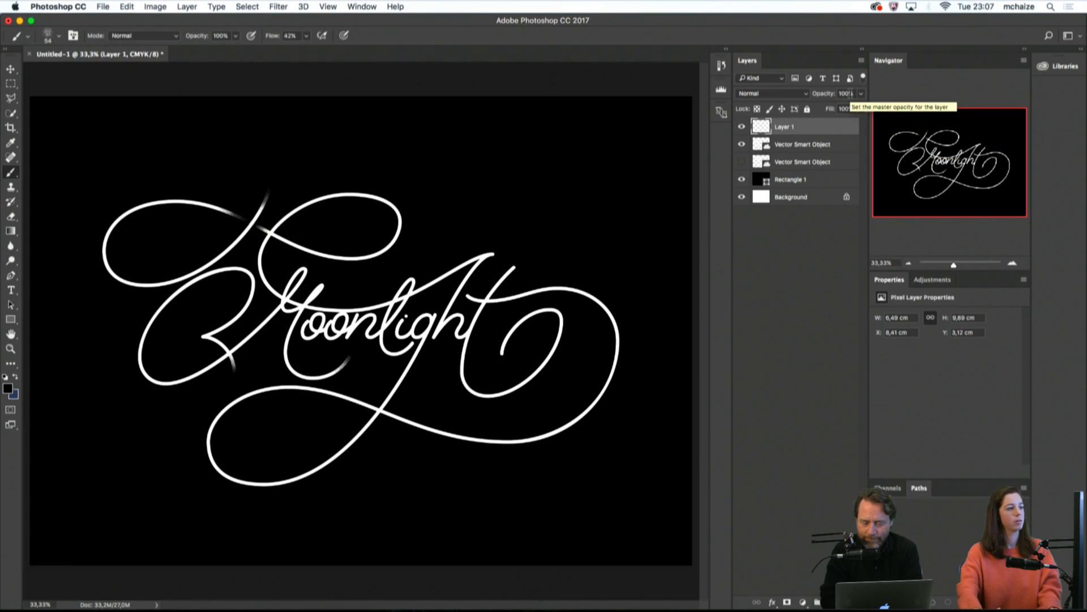
pyautogui.press('super+plus')
pyautogui.press('super+plus')
pyautogui.press('super+plus')
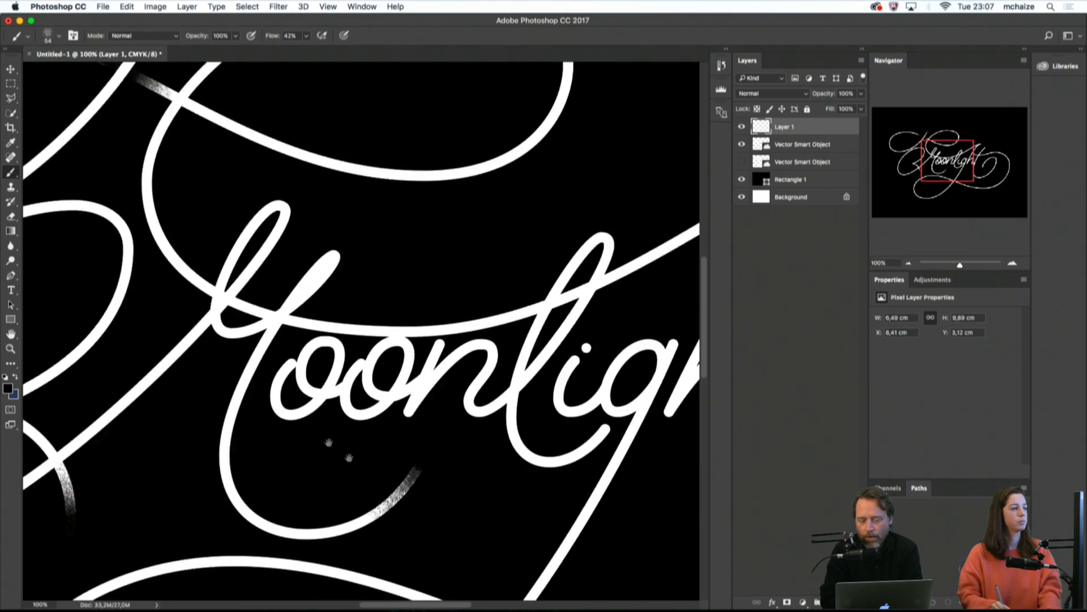
pyautogui.moveTo(349, 456); pyautogui.dragTo(556, 601)
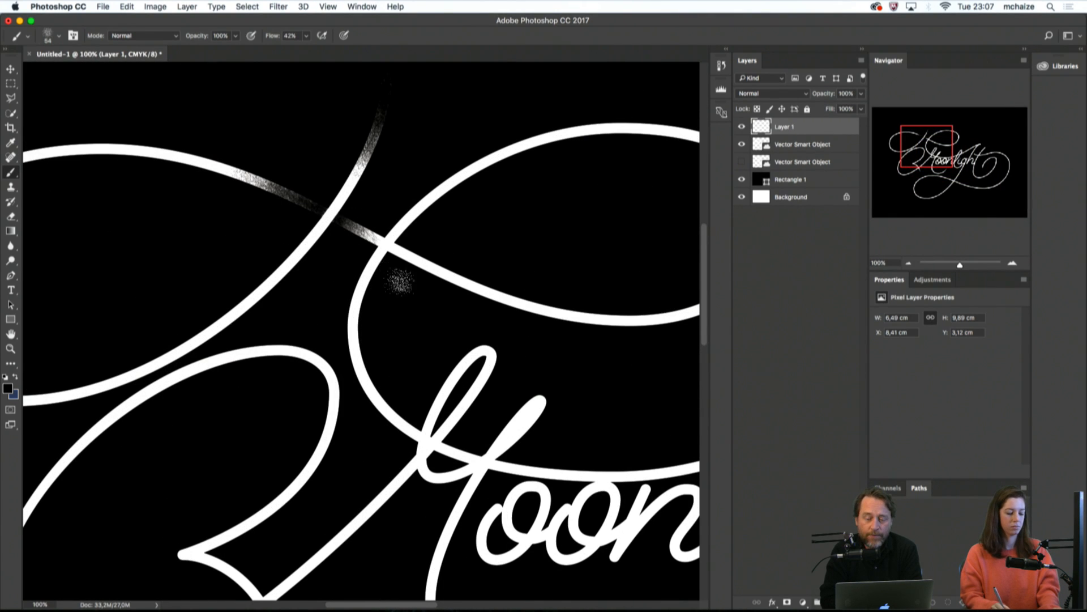
pyautogui.moveTo(422, 296); pyautogui.dragTo(454, 294)
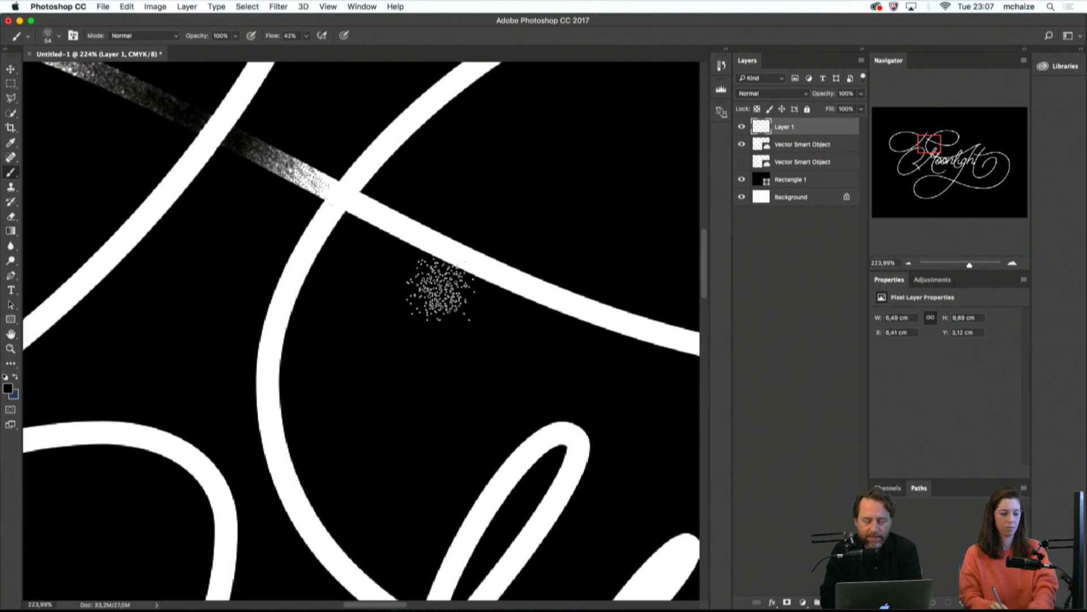
pyautogui.press('l')
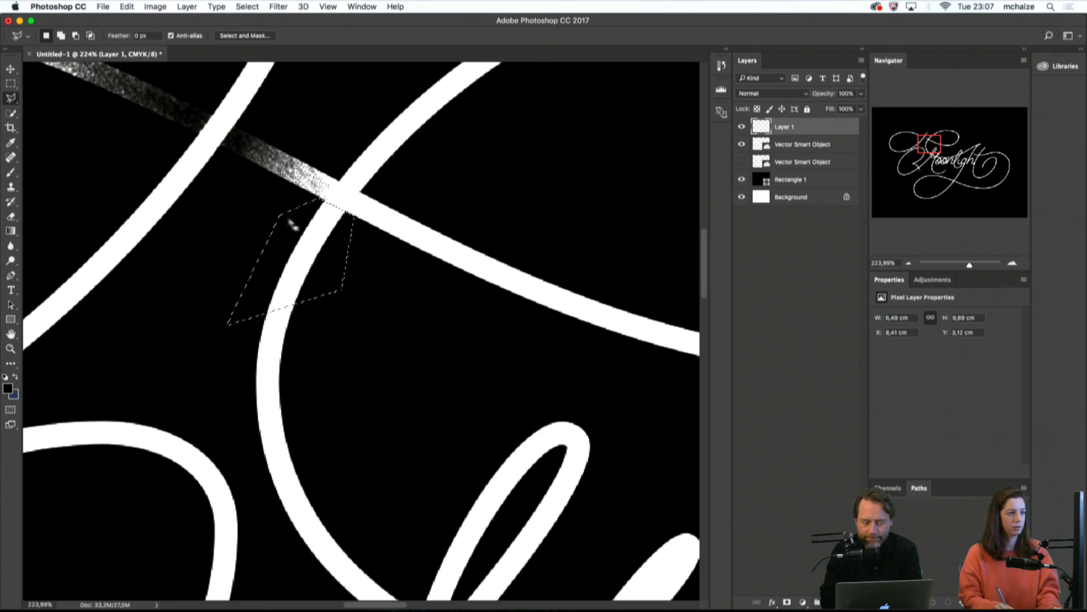
# Fade the selected descending strand below the diagonal crossing with black speckles, darkest at the crossing, and clear the selection
pyautogui.press('b')
pyautogui.moveTo(316, 232); pyautogui.dragTo(340, 209)
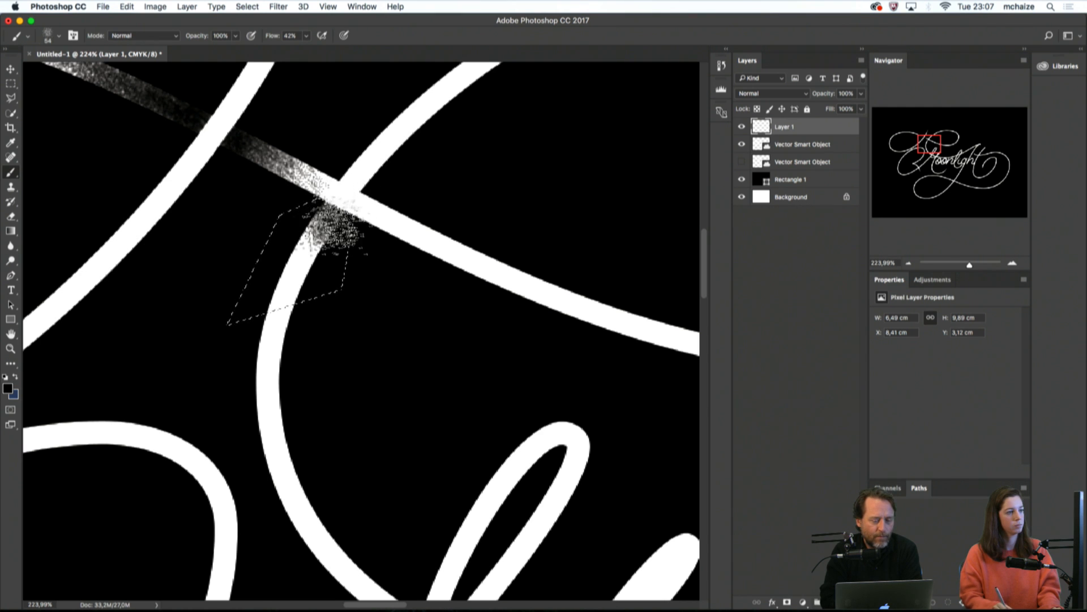
pyautogui.moveTo(305, 251); pyautogui.dragTo(284, 293)
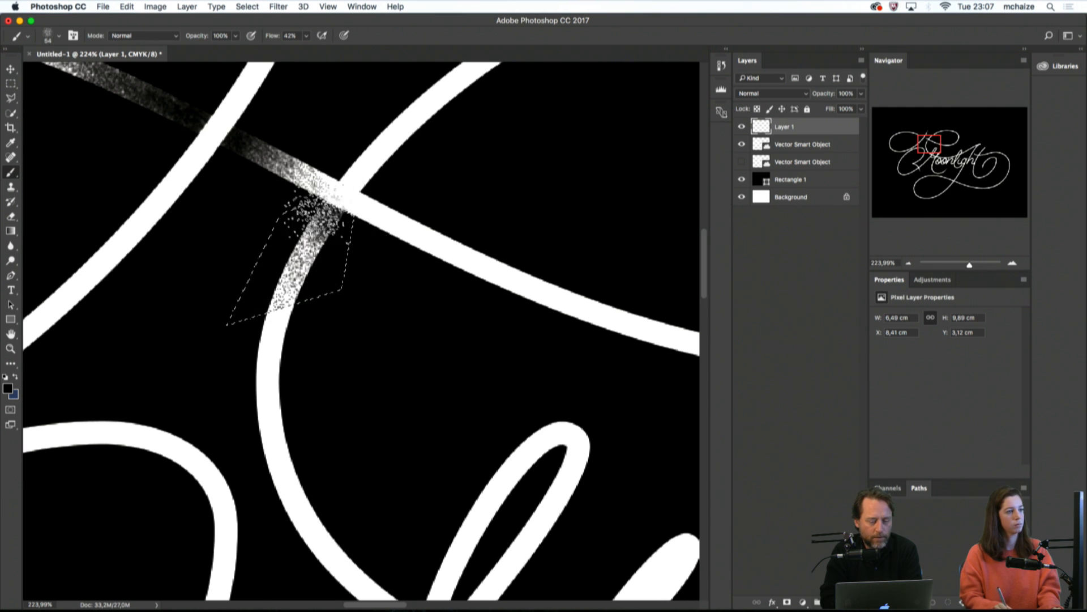
pyautogui.moveTo(341, 214); pyautogui.dragTo(318, 229)
pyautogui.press('l')
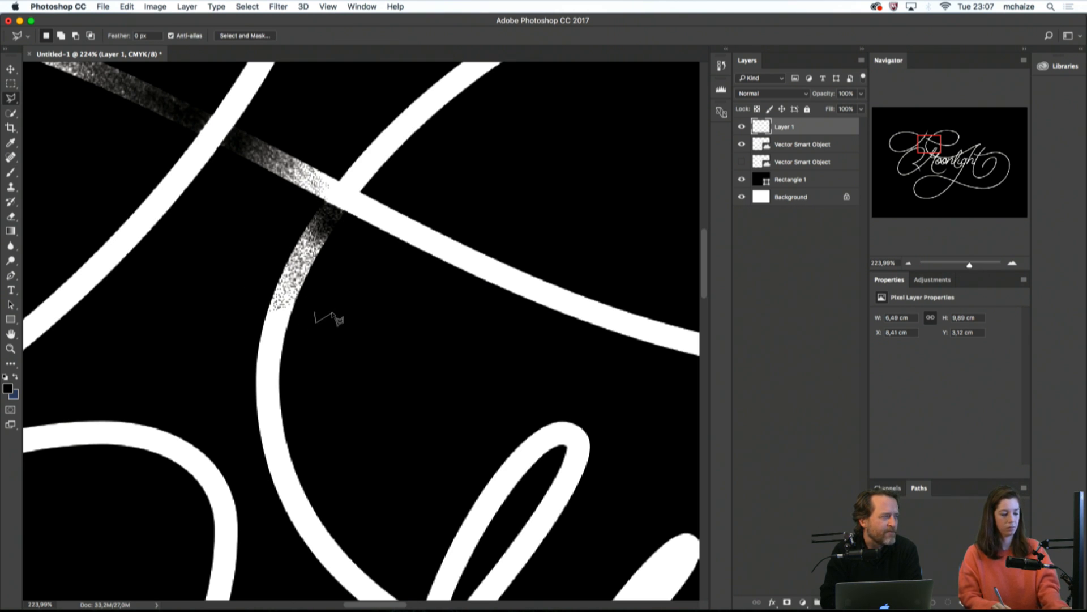
pyautogui.press('m')
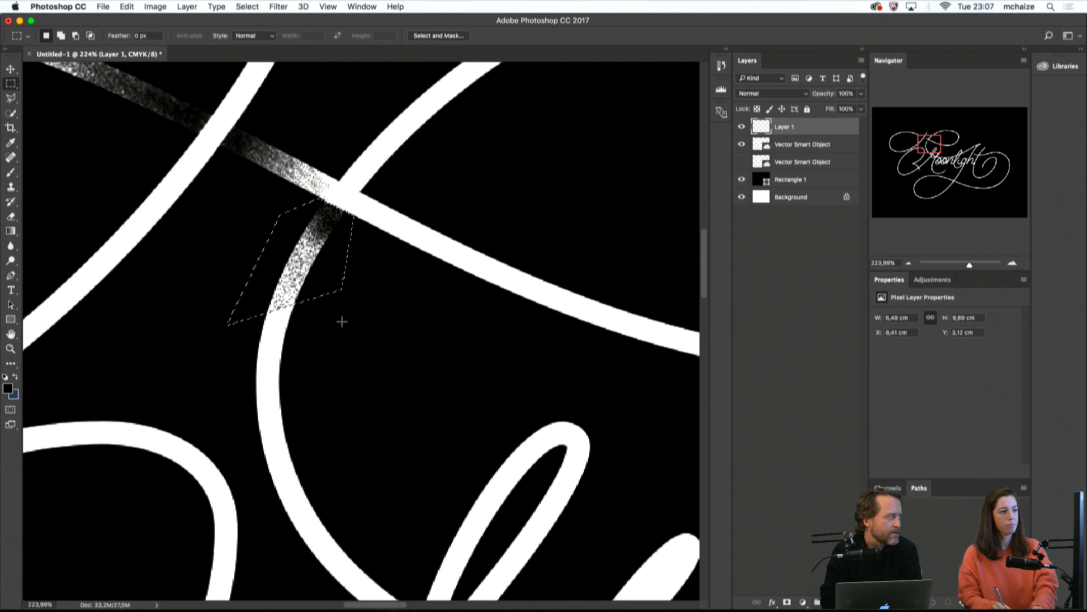
pyautogui.scroll(-6, 351, 311)
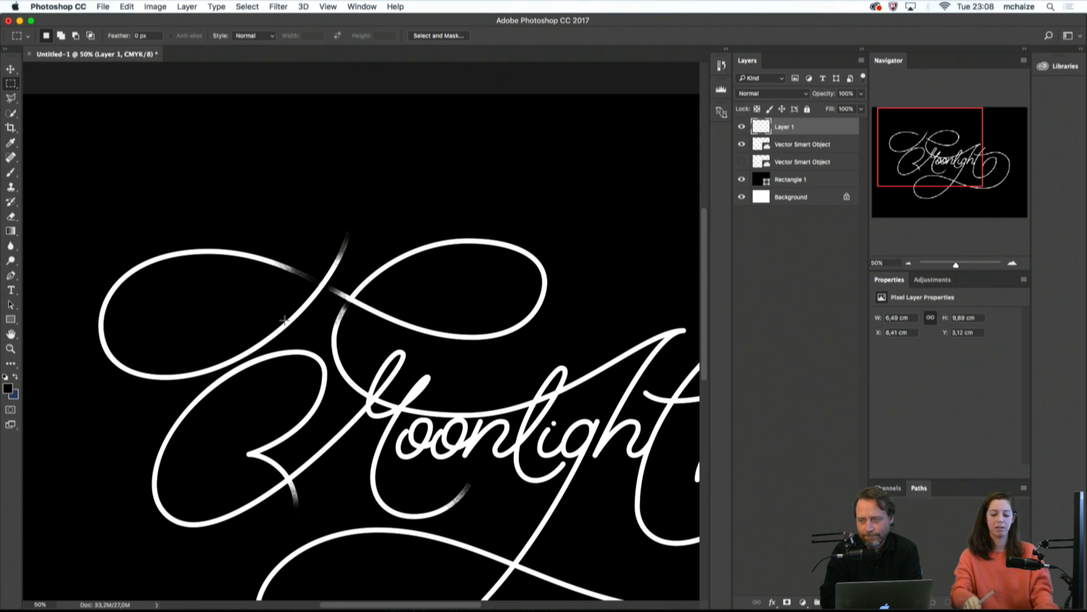
# Extend the descending strand's speckled fade further down the curve with a 72 px brush at 72% opacity
pyautogui.press('super+plus')
pyautogui.press('super+plus')
pyautogui.press('super+plus')
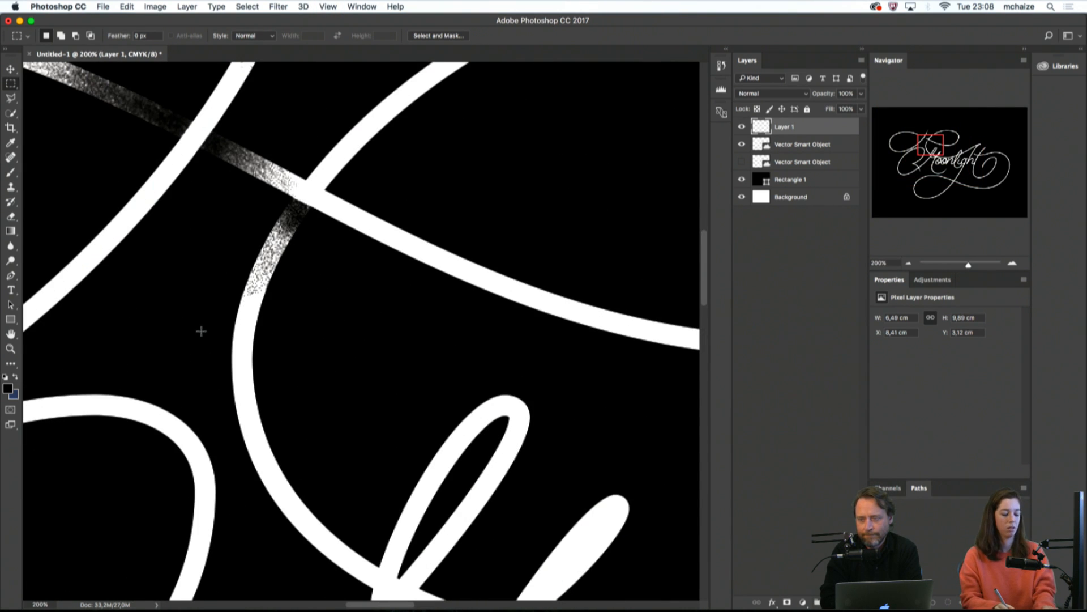
pyautogui.press('b')
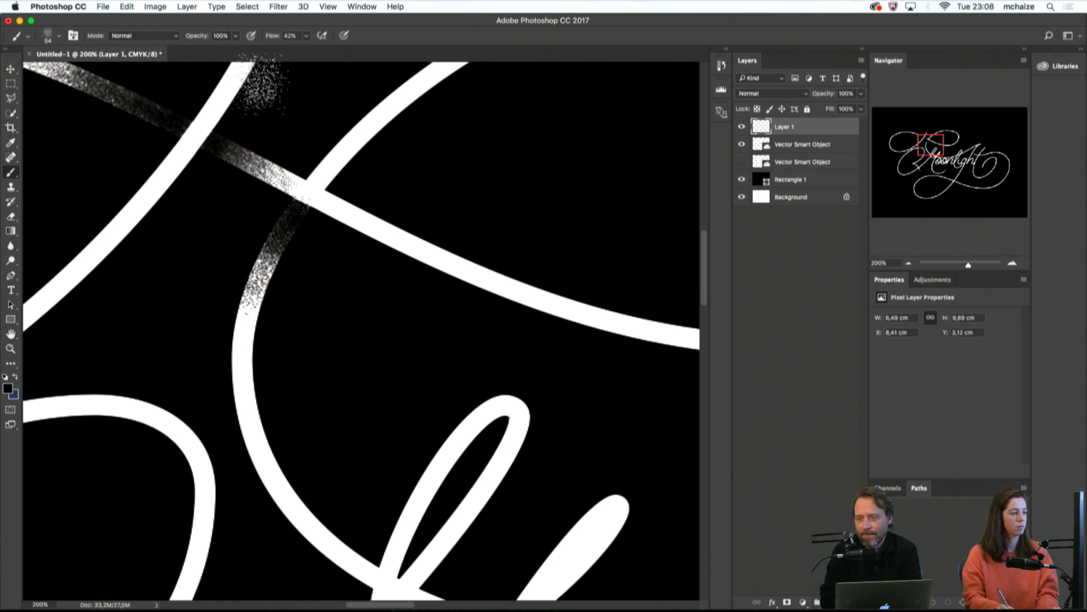
pyautogui.moveTo(245, 318); pyautogui.dragTo(278, 322)
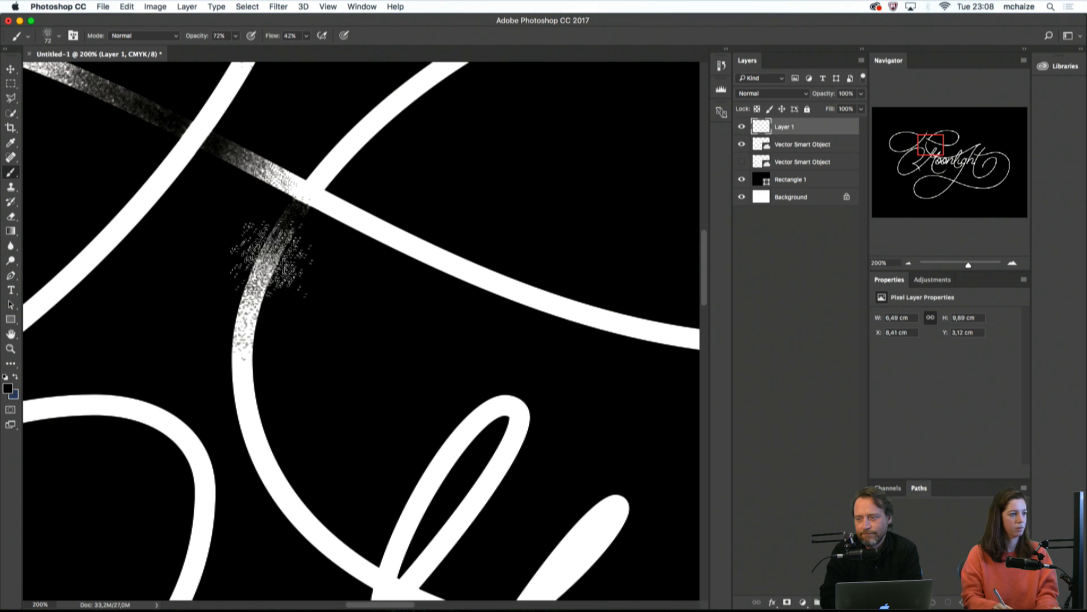
# Select the right-hand loop's upper strand just above the diagonal crossing and fade it with black speckles from the crossing outward
pyautogui.moveTo(405, 170); pyautogui.dragTo(303, 243)
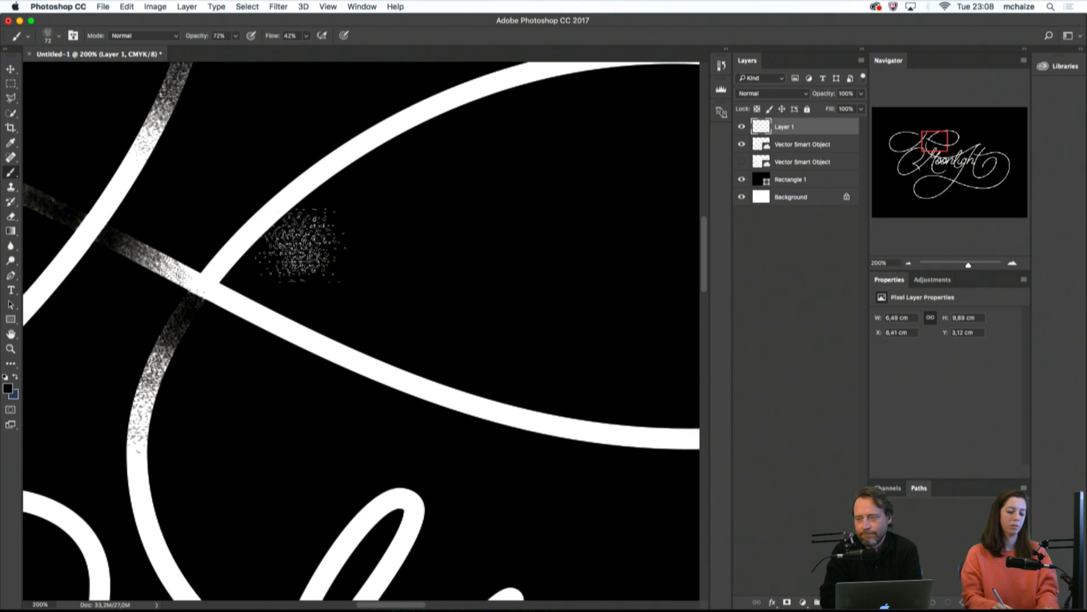
pyautogui.press('l')
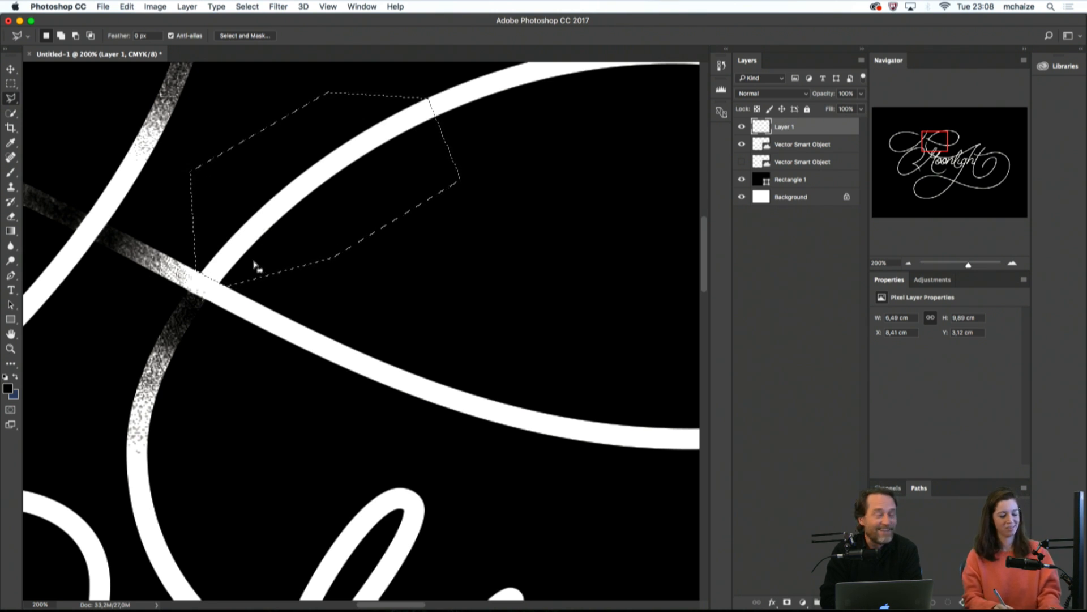
pyautogui.press('b')
pyautogui.moveTo(254, 264); pyautogui.dragTo(226, 258)
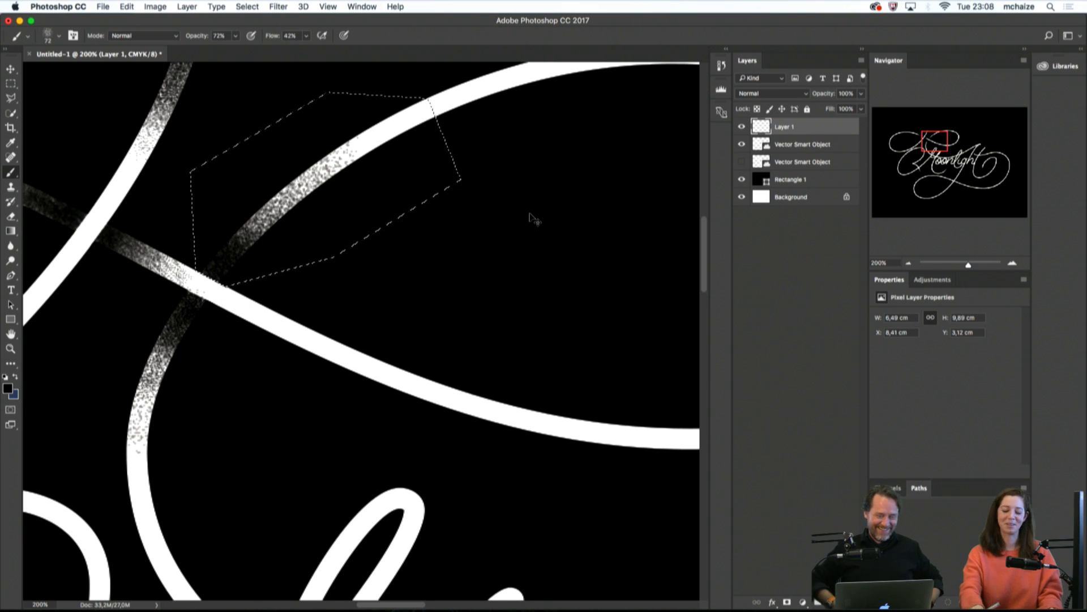
# Clear the selection, erase stray speckles on the diagonal stroke at the crossing, and lengthen the descending strand's fade with the textured brush
pyautogui.press('super+minus')
pyautogui.press('super+minus')
pyautogui.press('super+minus')
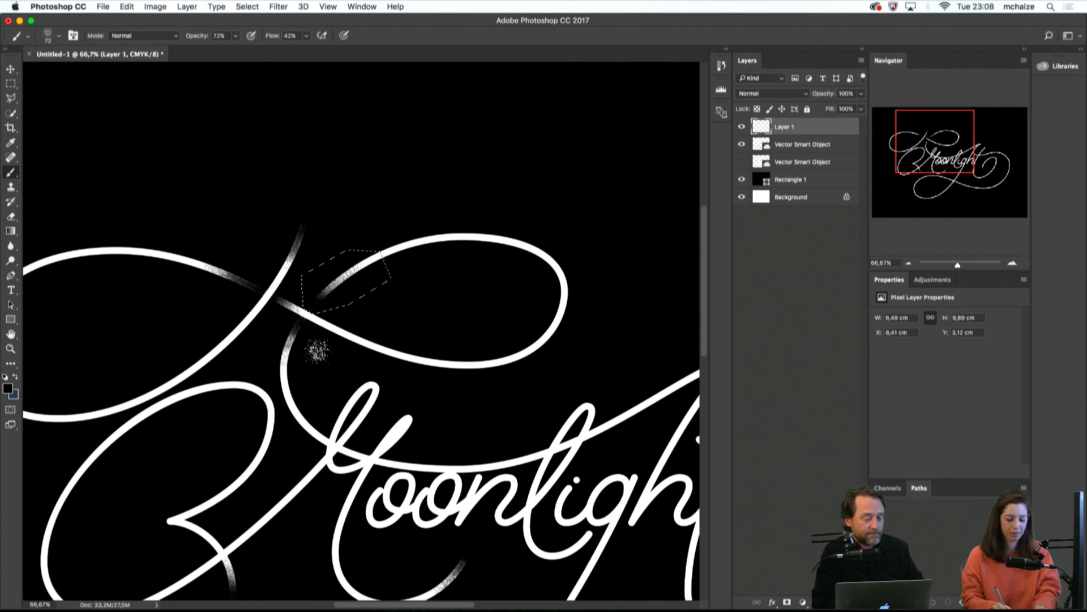
pyautogui.press('l')
pyautogui.press('super+plus')
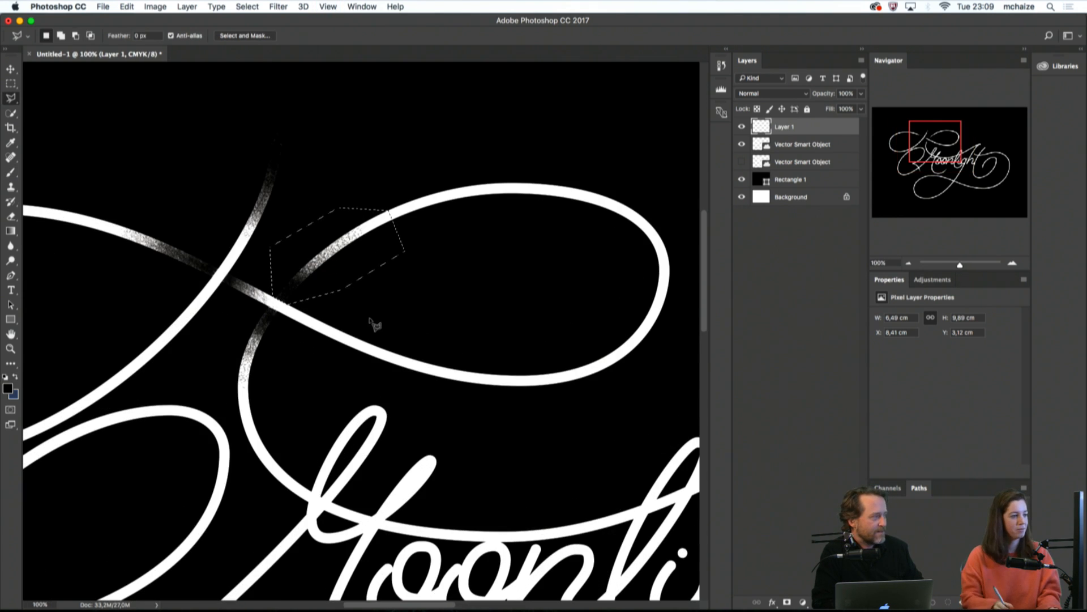
pyautogui.press('super+plus')
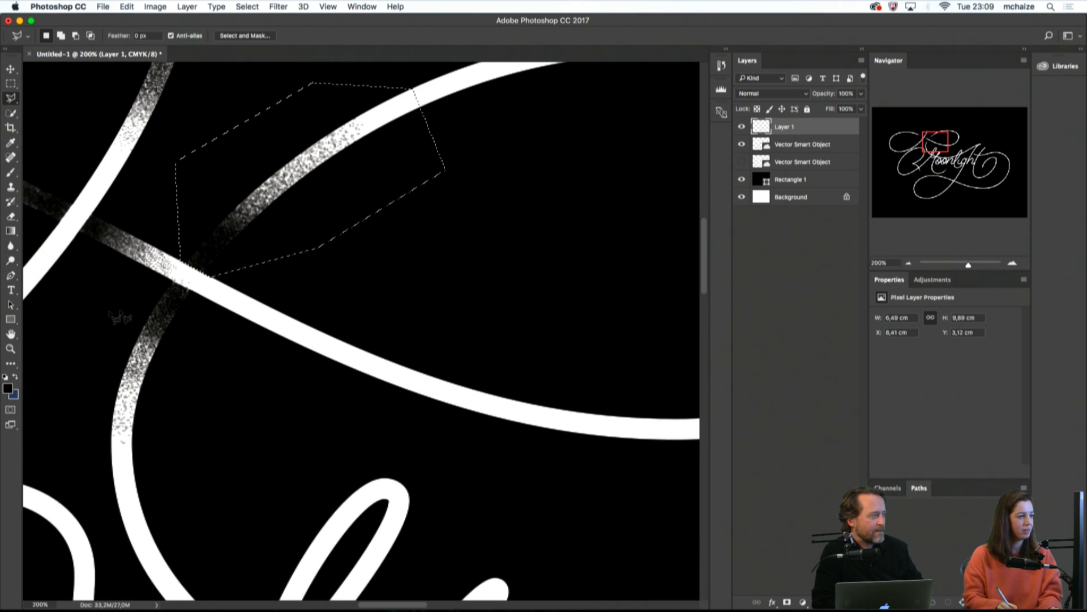
pyautogui.press('e')
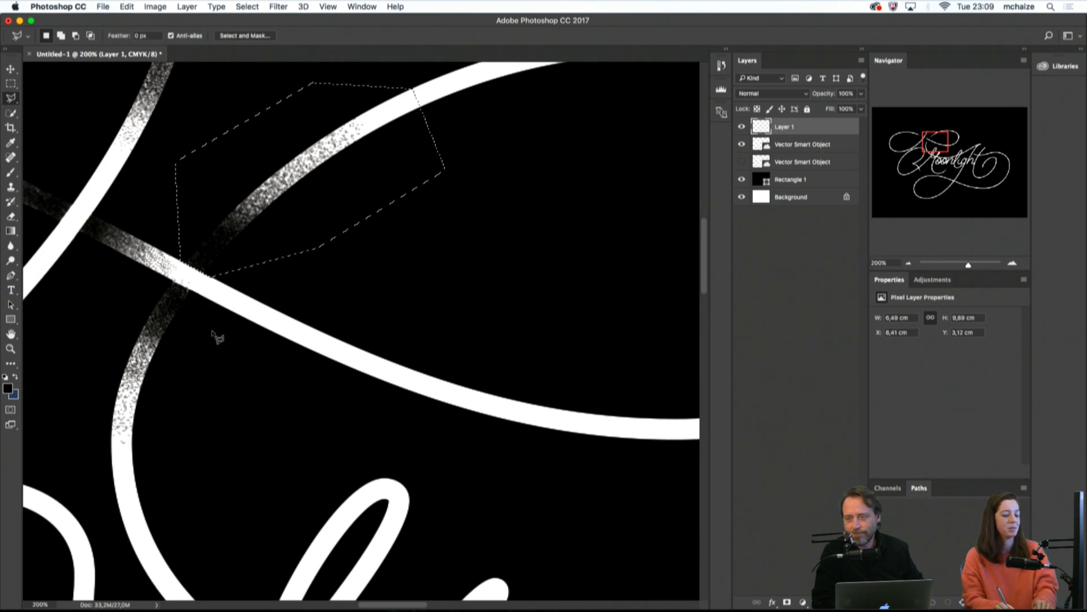
pyautogui.press('m')
pyautogui.click(208, 315)
pyautogui.press('e')
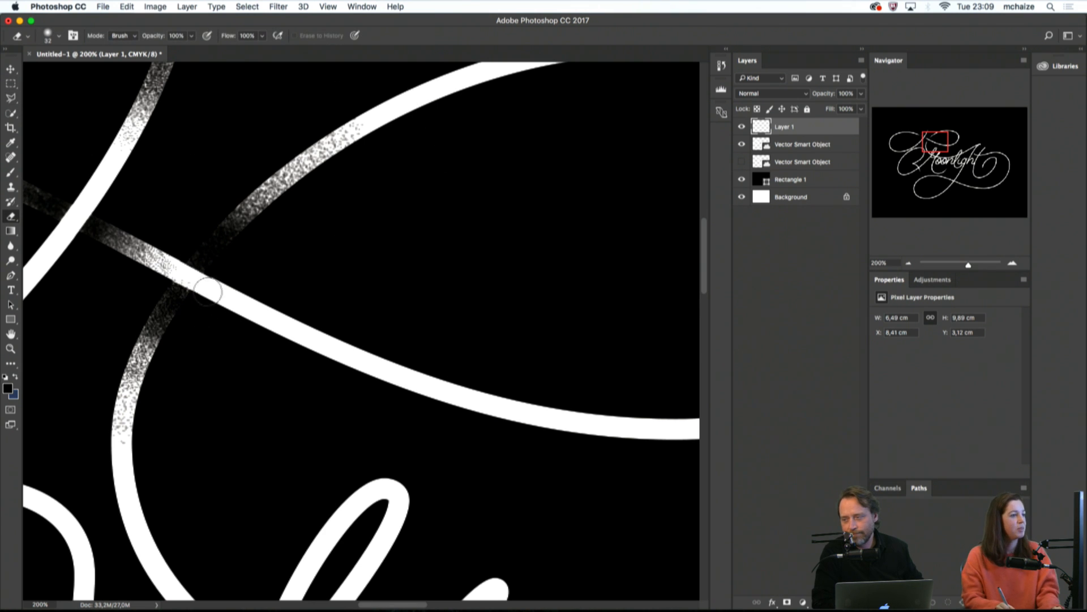
pyautogui.moveTo(209, 291)
pyautogui.mouseDown()
pyautogui.moveTo(195, 285)
pyautogui.moveTo(212, 280)
pyautogui.mouseUp()
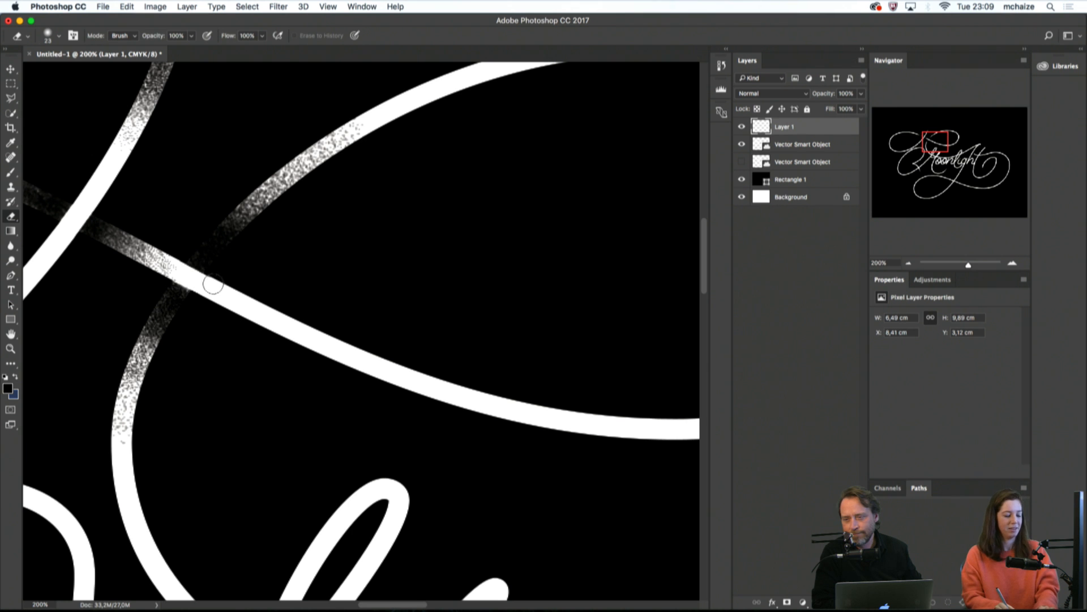
pyautogui.press('b')
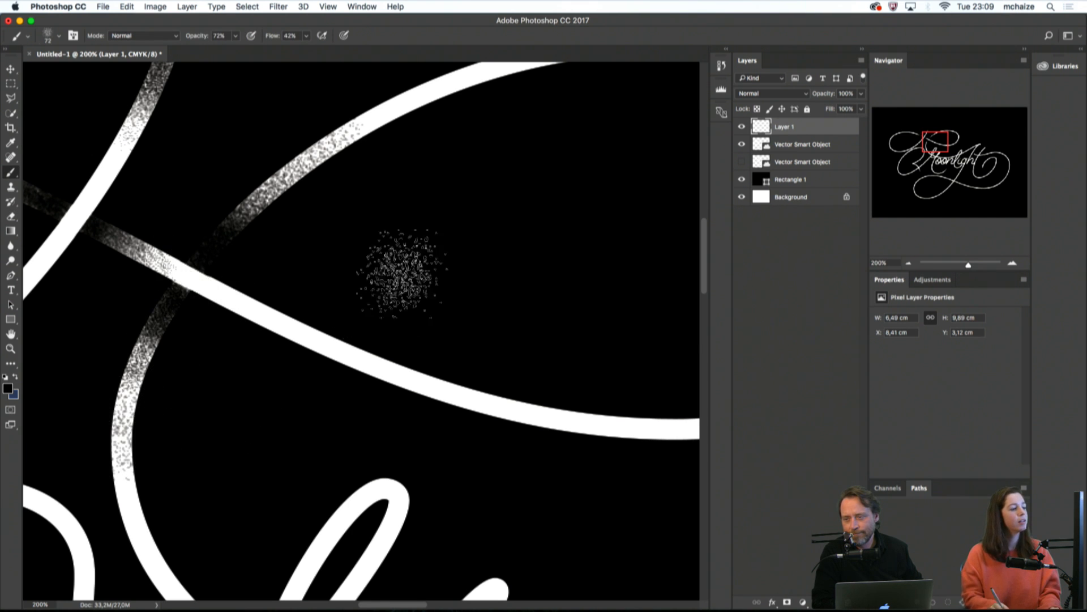
# Select the open end of the l's lower curl with the Polygonal Lasso, leaving the neighbouring g stroke outside
pyautogui.press('super+0')
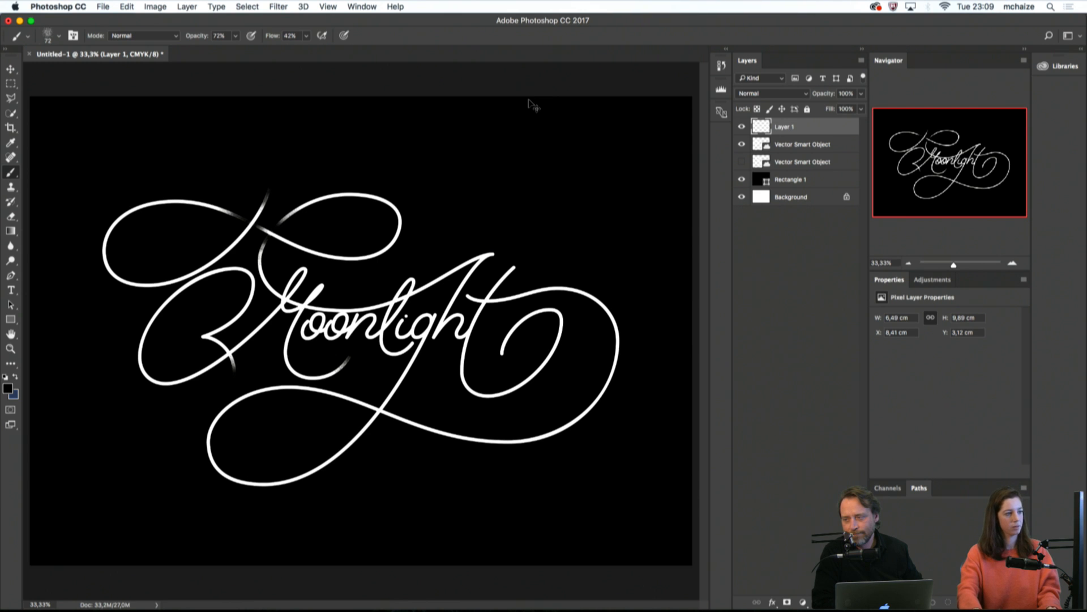
pyautogui.press('super+plus')
pyautogui.press('super+plus')
pyautogui.press('super+plus')
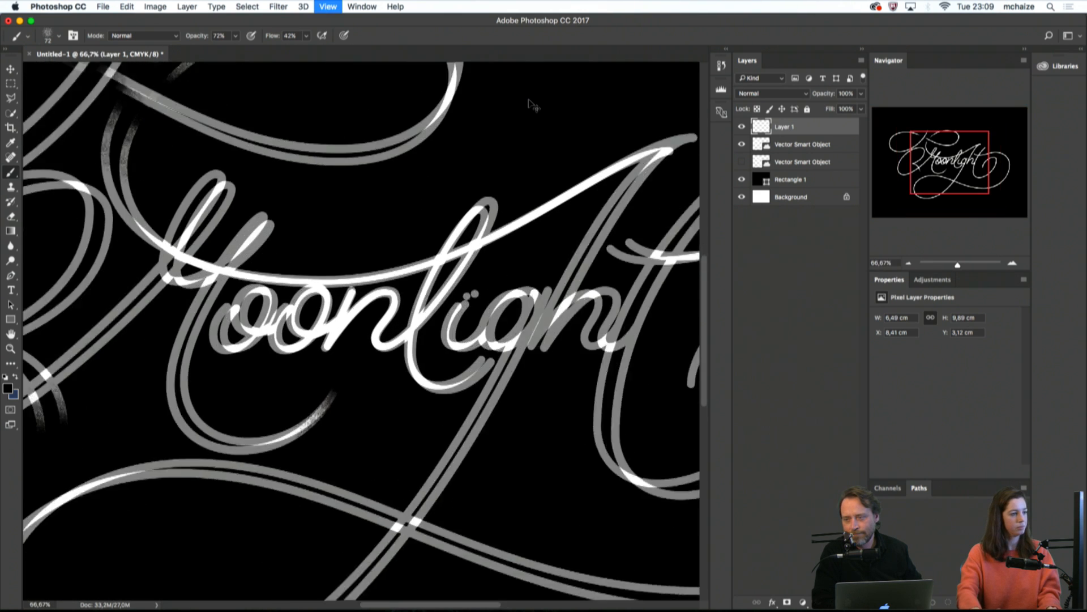
pyautogui.moveTo(264, 412); pyautogui.dragTo(230, 408)
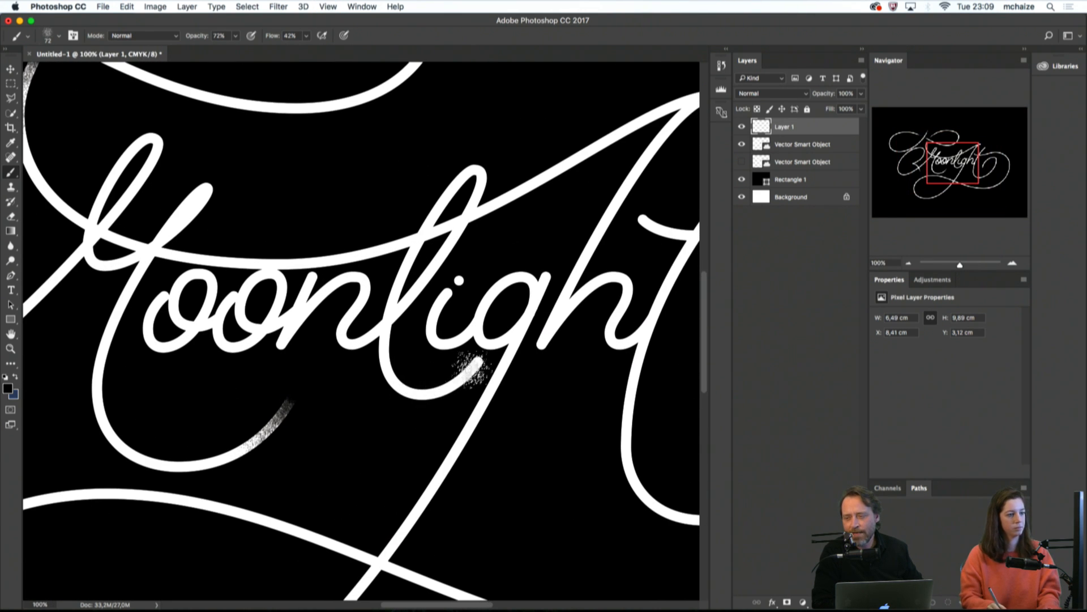
pyautogui.press('l')
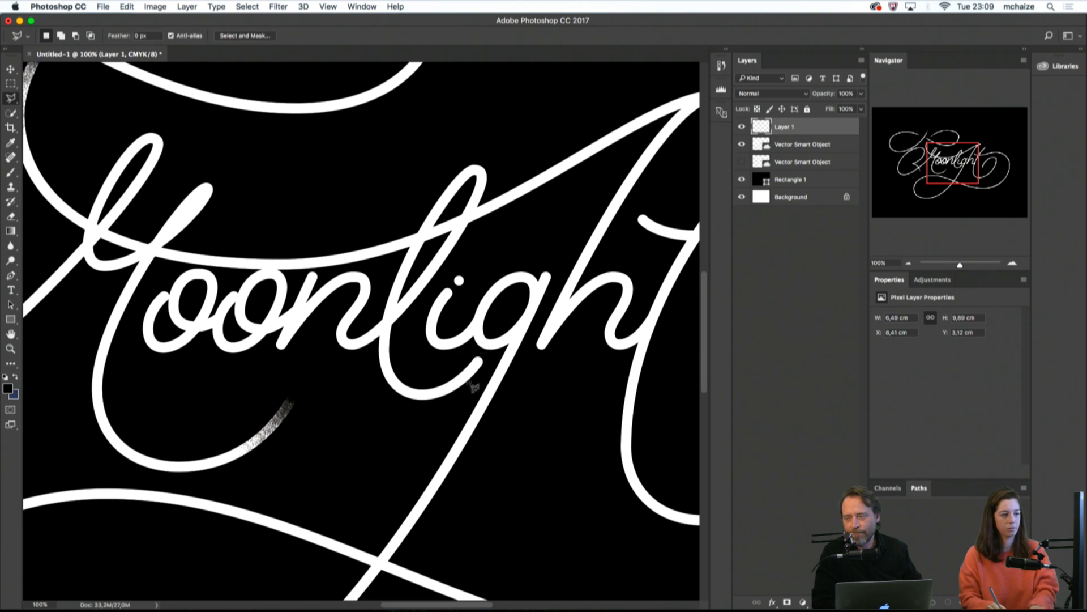
pyautogui.click(466, 394)
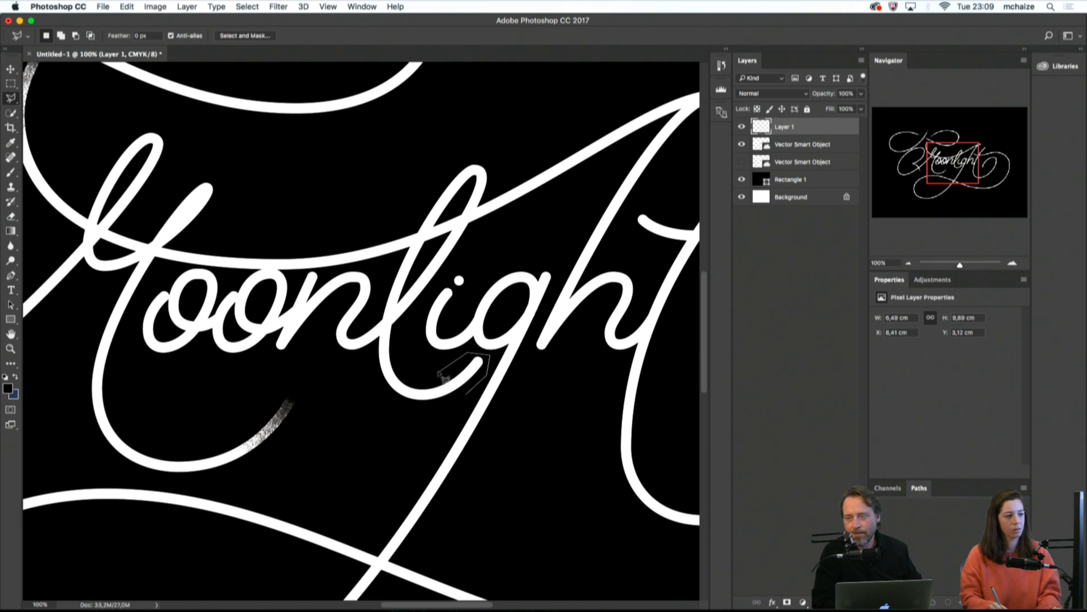
pyautogui.doubleClick(467, 418)
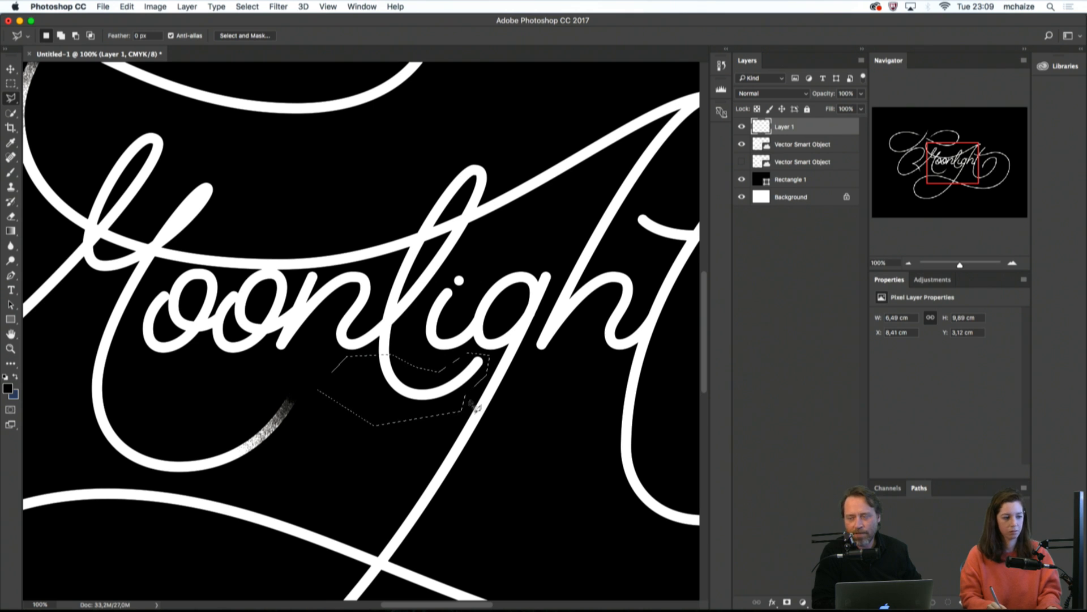
# Fade the selected end of the l's lower curl with black speckles, darken its tip, and clear the selection
pyautogui.press('b')
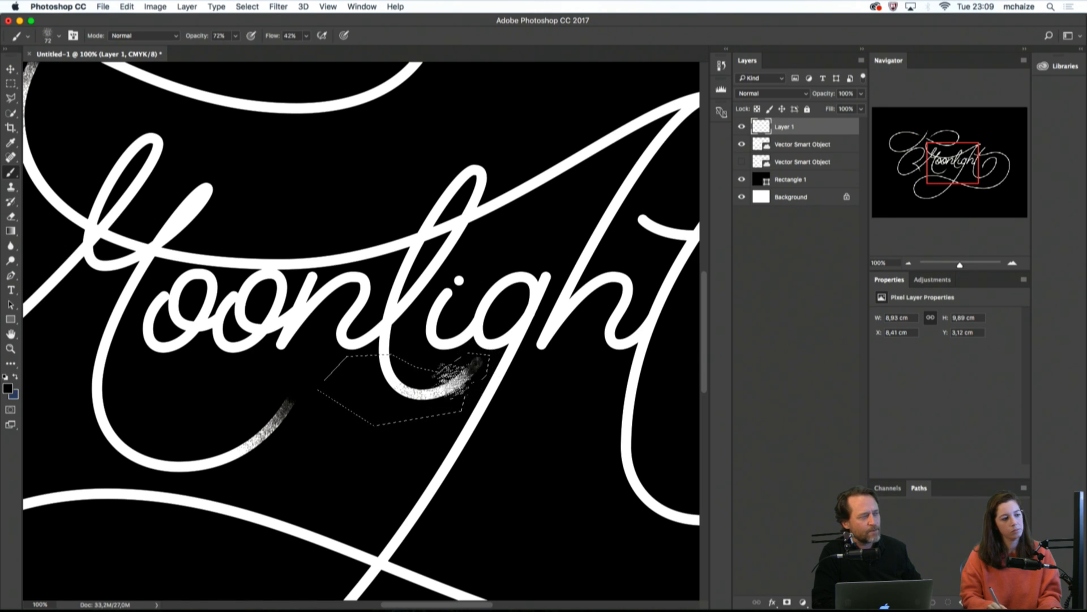
pyautogui.press('super+plus')
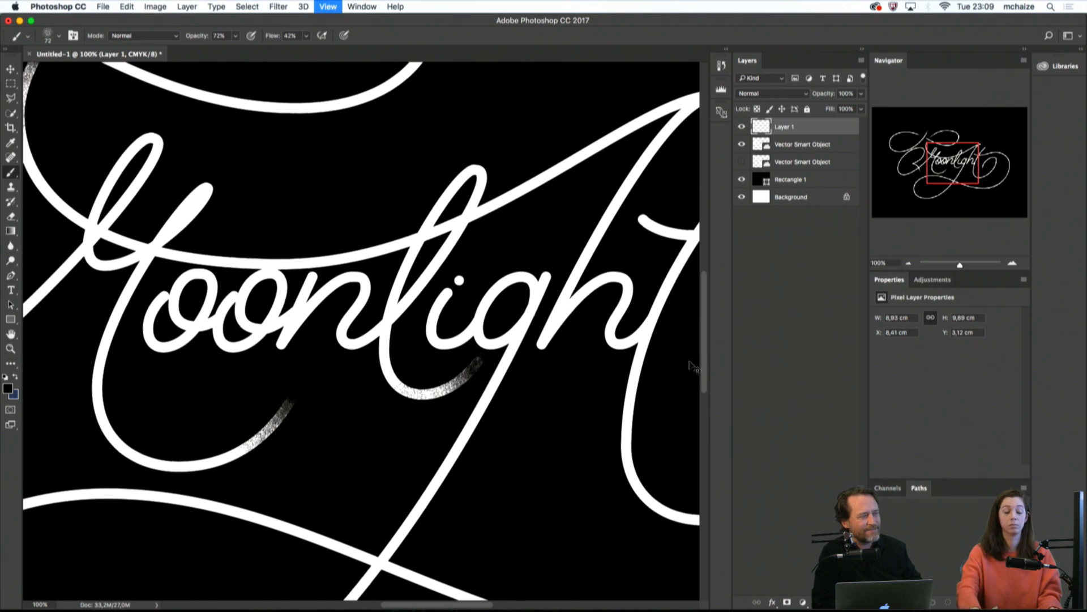
pyautogui.moveTo(461, 411); pyautogui.dragTo(366, 371)
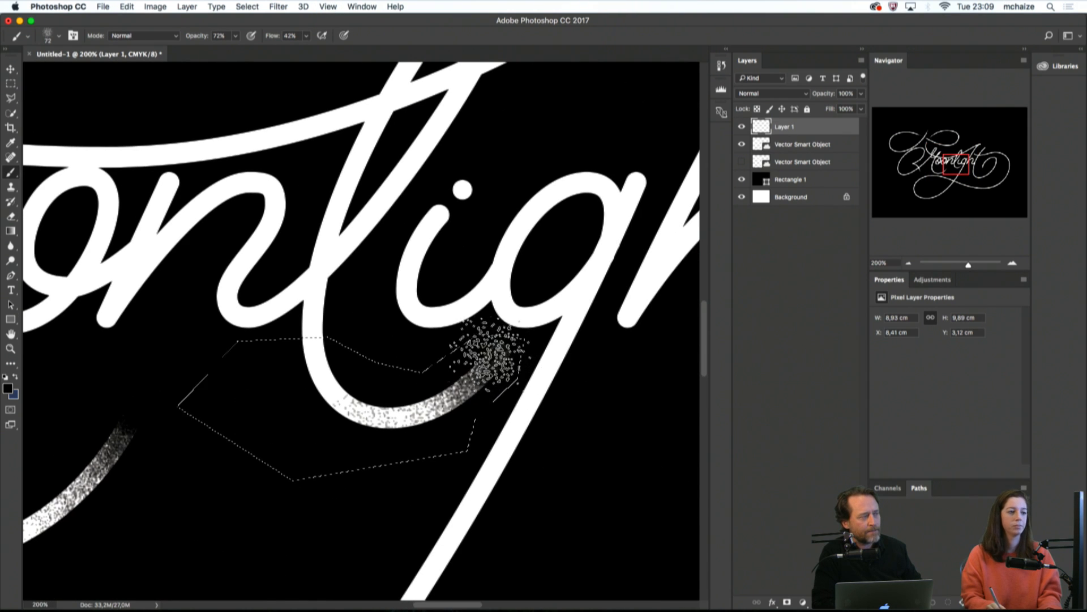
pyautogui.moveTo(454, 380); pyautogui.dragTo(491, 363)
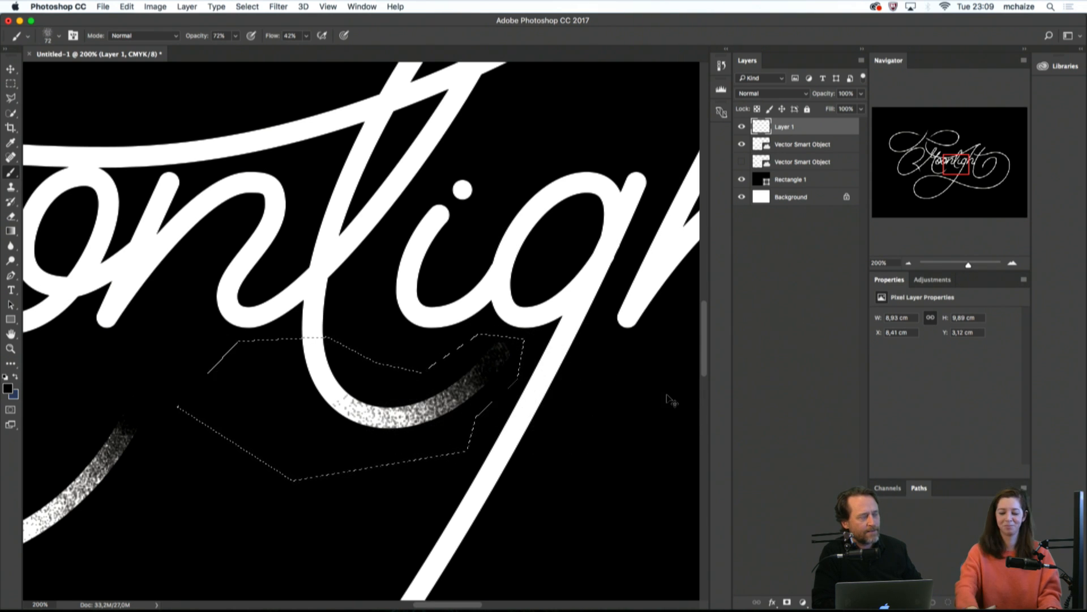
pyautogui.press('super+minus')
pyautogui.press('super+minus')
pyautogui.press('super+minus')
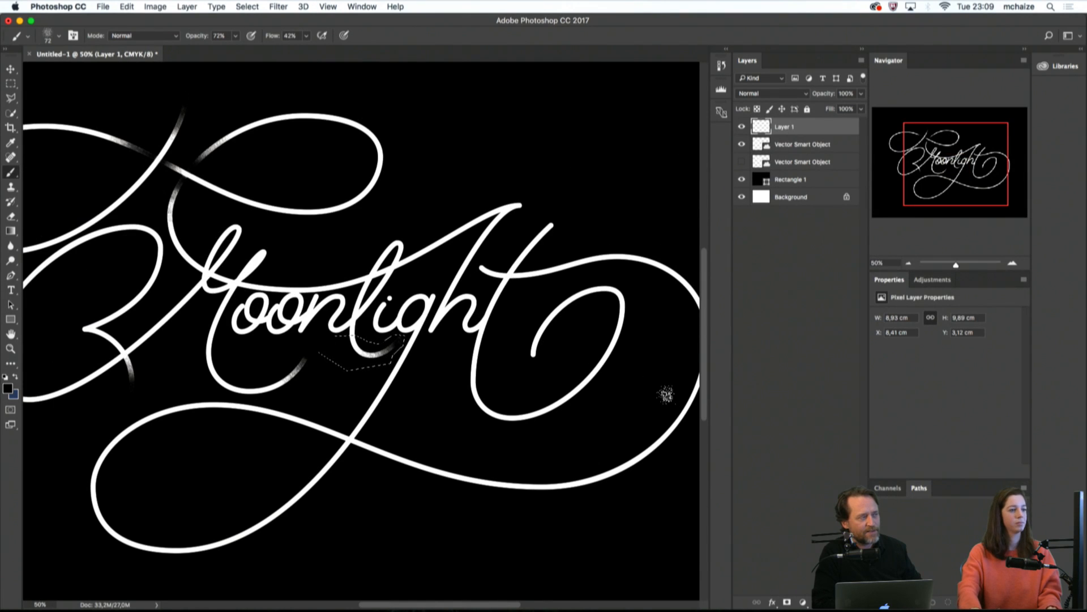
pyautogui.press('super+plus')
pyautogui.press('super+plus')
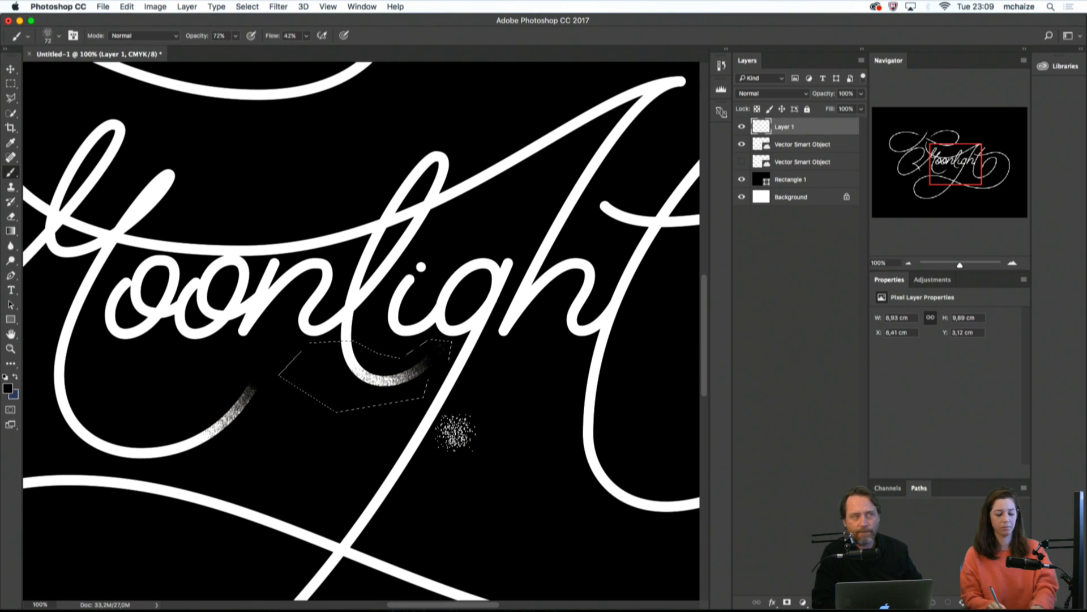
pyautogui.press('m')
pyautogui.click(457, 444)
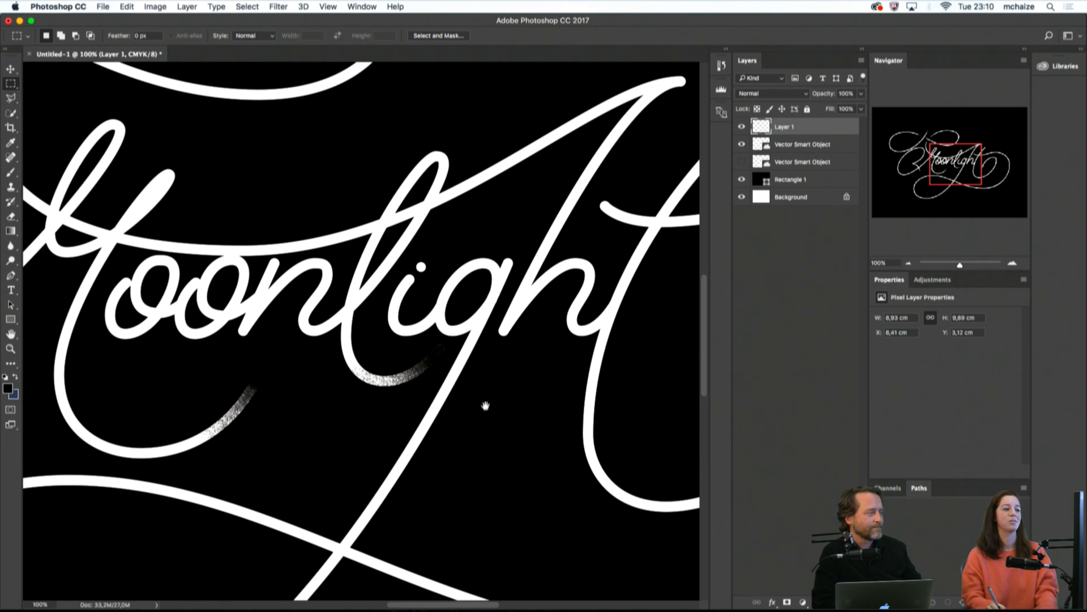
# Fade the inner end of the t's large spiral curl with black speckles, thinning them out up the stroke
pyautogui.moveTo(486, 406); pyautogui.dragTo(291, 355)
pyautogui.moveTo(477, 368); pyautogui.dragTo(425, 447)
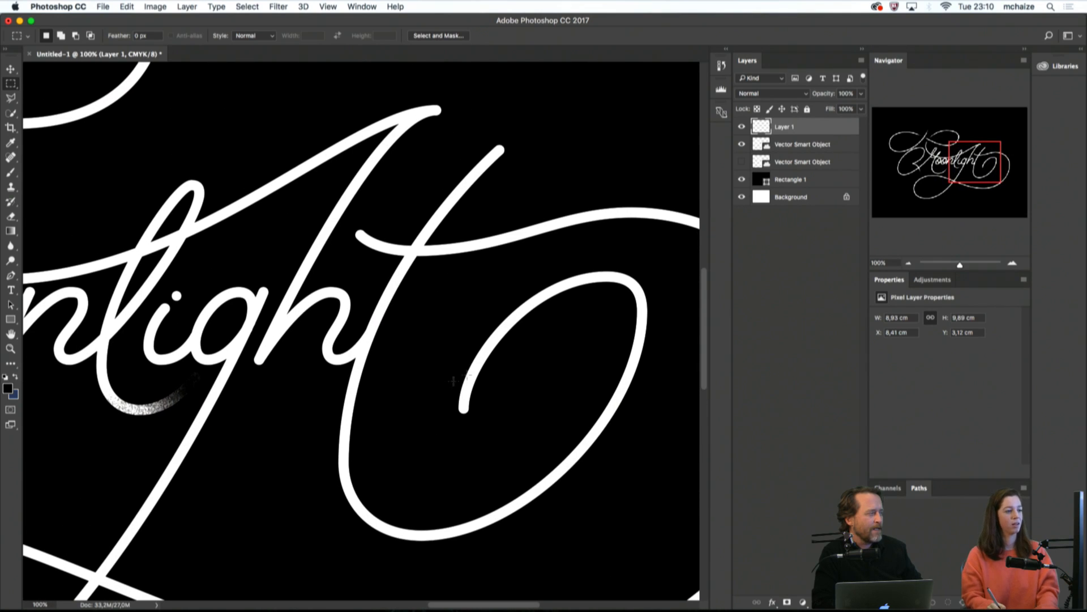
pyautogui.press('b')
pyautogui.click(458, 403)
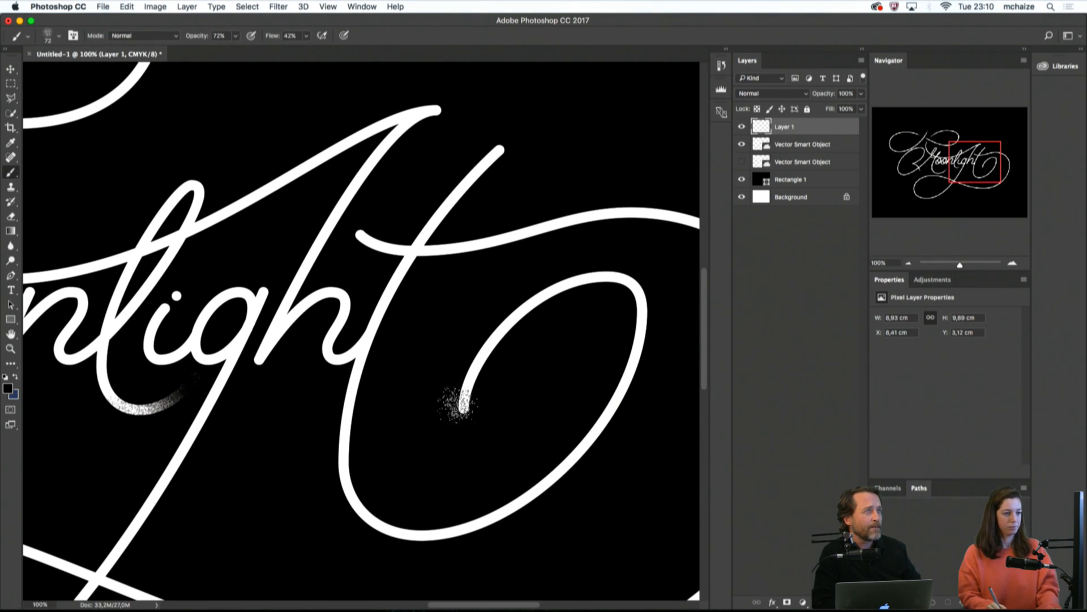
pyautogui.moveTo(466, 398)
pyautogui.mouseDown()
pyautogui.moveTo(489, 356)
pyautogui.moveTo(463, 407)
pyautogui.mouseUp()
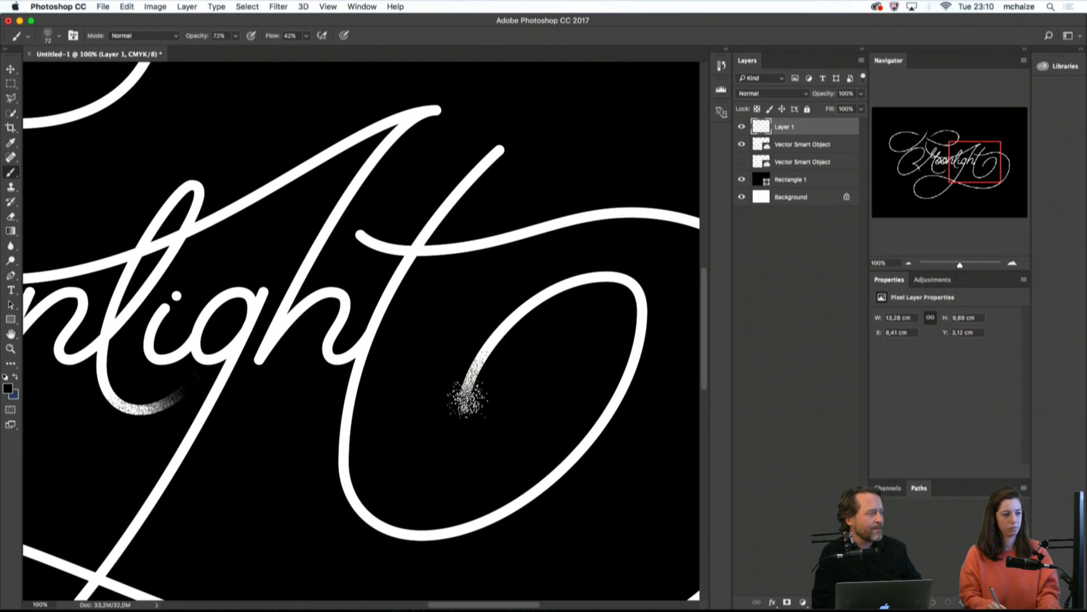
pyautogui.moveTo(463, 391)
pyautogui.mouseDown()
pyautogui.moveTo(477, 361)
pyautogui.moveTo(506, 348)
pyautogui.moveTo(492, 346)
pyautogui.moveTo(468, 390)
pyautogui.mouseUp()
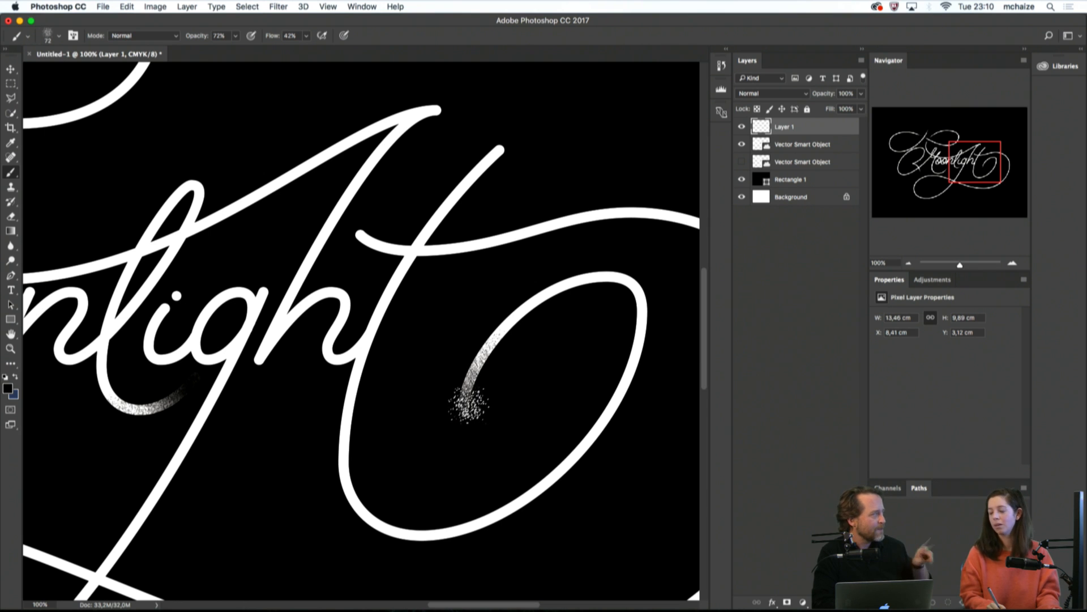
# Extend the black speckled fade up the inner end of the t's large spiral curl and darken its tip
pyautogui.moveTo(488, 340)
pyautogui.mouseDown()
pyautogui.moveTo(473, 399)
pyautogui.moveTo(458, 403)
pyautogui.moveTo(465, 388)
pyautogui.moveTo(477, 404)
pyautogui.moveTo(471, 376)
pyautogui.moveTo(456, 397)
pyautogui.mouseUp()
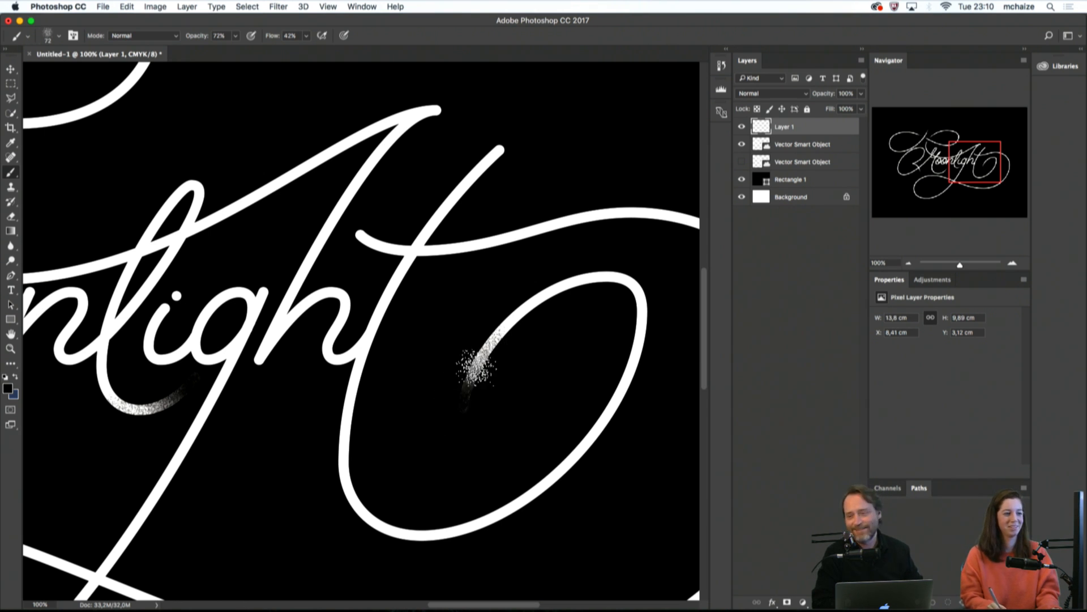
pyautogui.press('super+minus')
pyautogui.press('super+minus')
pyautogui.press('super+minus')
pyautogui.press('super+minus')
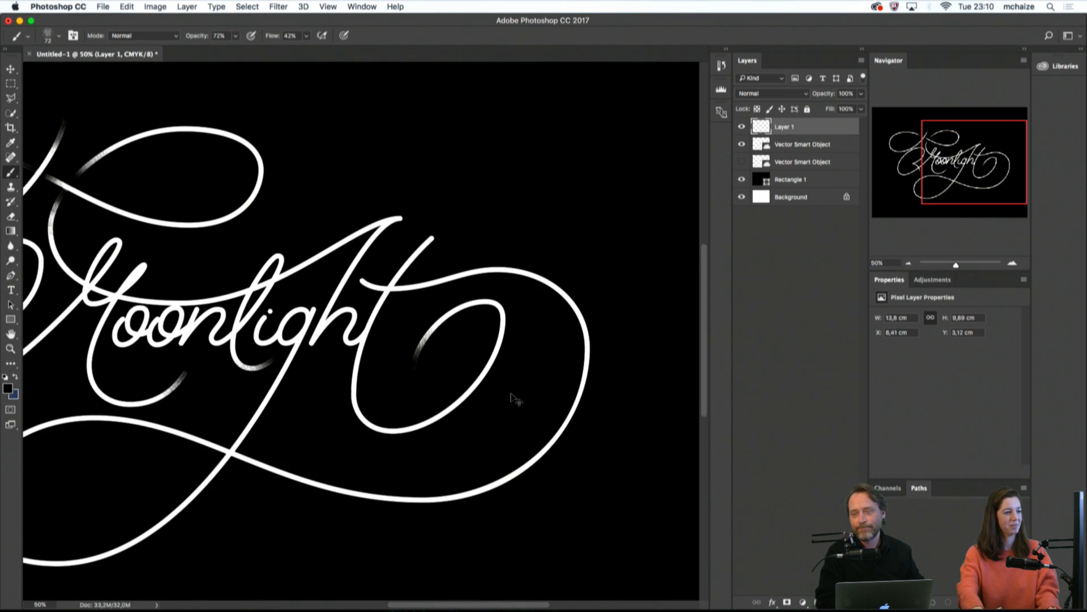
pyautogui.press('super+plus')
pyautogui.press('super+plus')
pyautogui.press('super+plus')
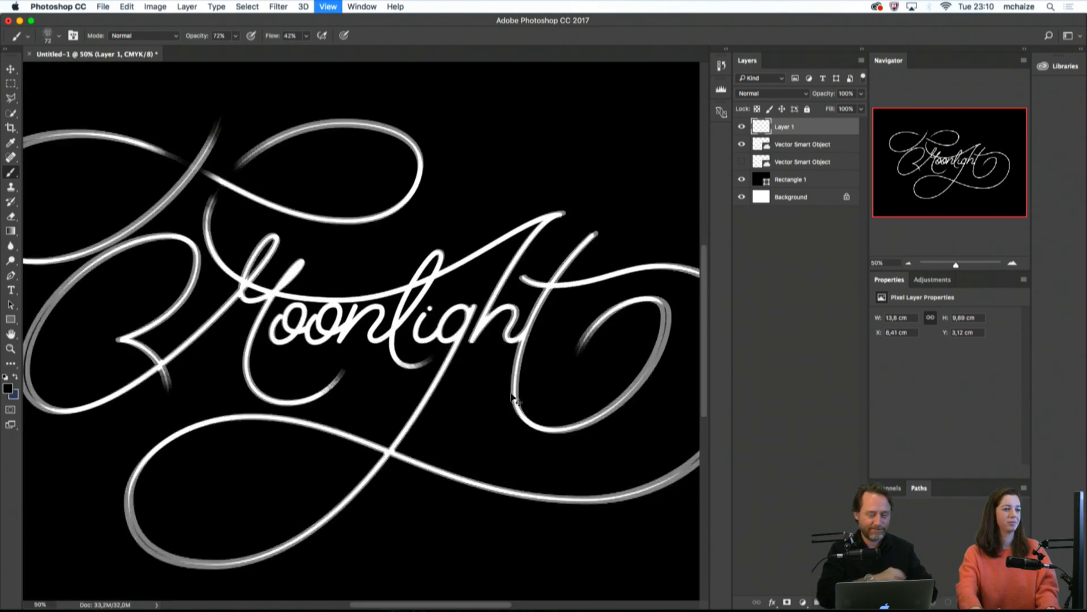
pyautogui.moveTo(522, 396); pyautogui.dragTo(367, 358)
pyautogui.press('super+plus')
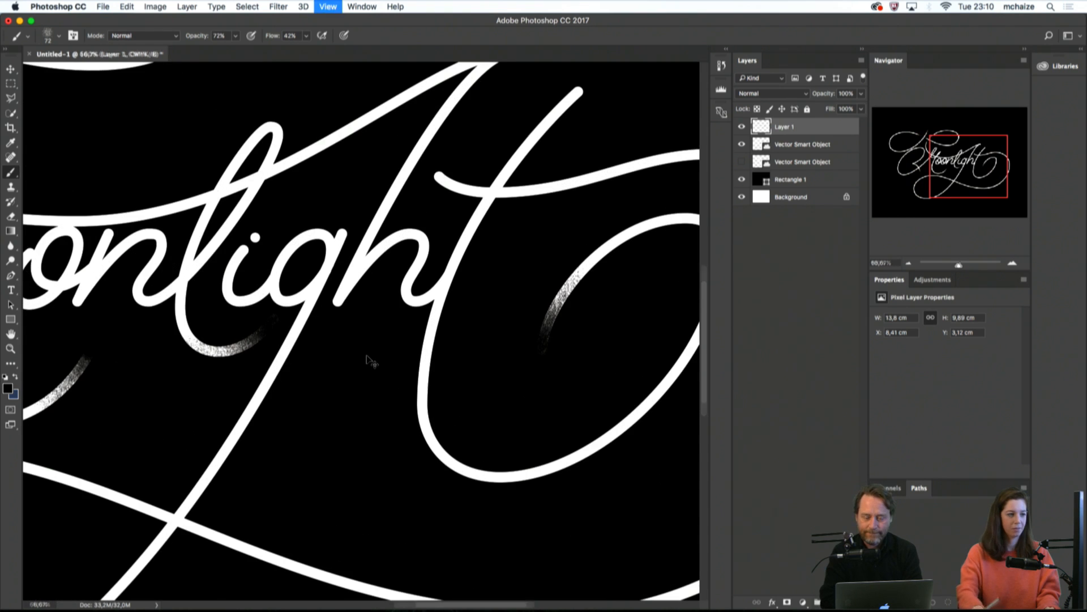
pyautogui.click(592, 266)
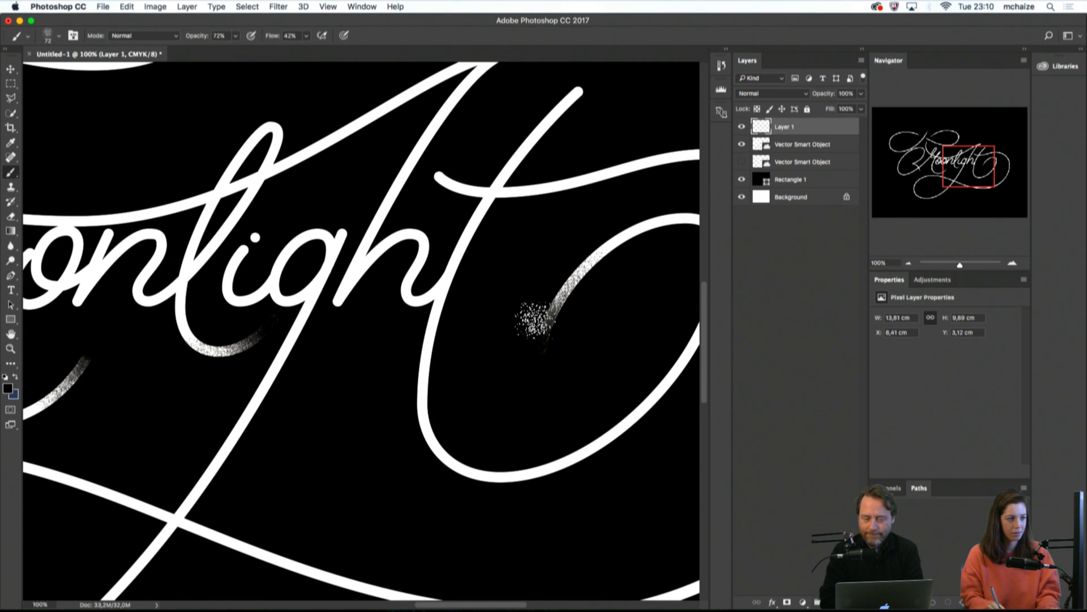
pyautogui.moveTo(537, 320); pyautogui.dragTo(547, 355)
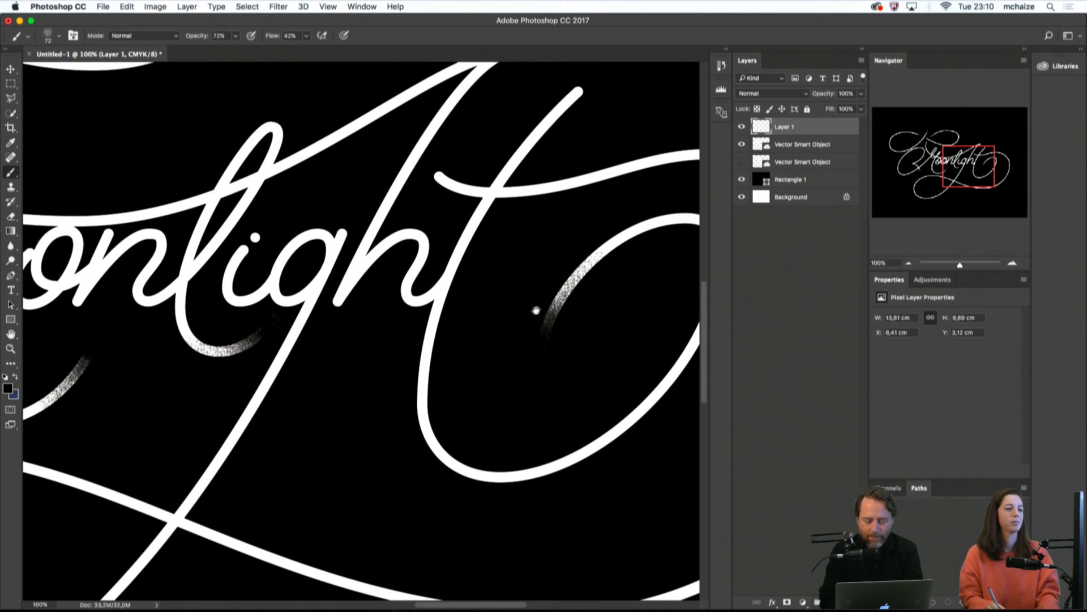
# Select the t crossbar's free end left of the stem with the Polygonal Lasso and fade its tip with black speckles
pyautogui.moveTo(537, 311); pyautogui.dragTo(482, 375)
pyautogui.press('l')
pyautogui.click(410, 232)
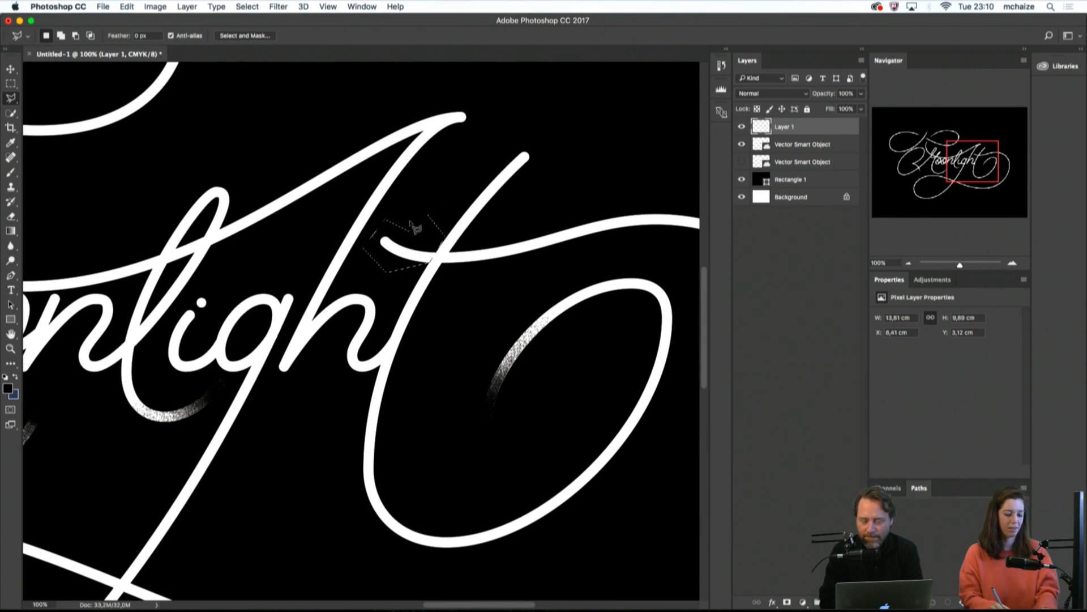
pyautogui.press('b')
pyautogui.click(379, 243)
pyautogui.click(383, 244)
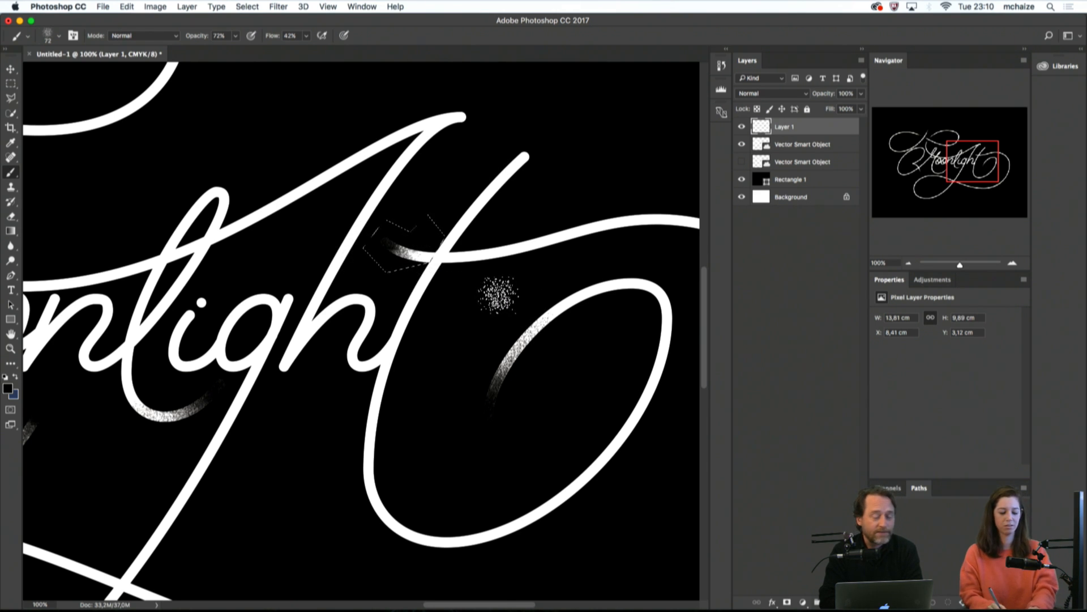
# Select the part of the t's crossbar just right of the stem with the Polygonal Lasso, following the stem's edge
pyautogui.press('l')
pyautogui.click(457, 247)
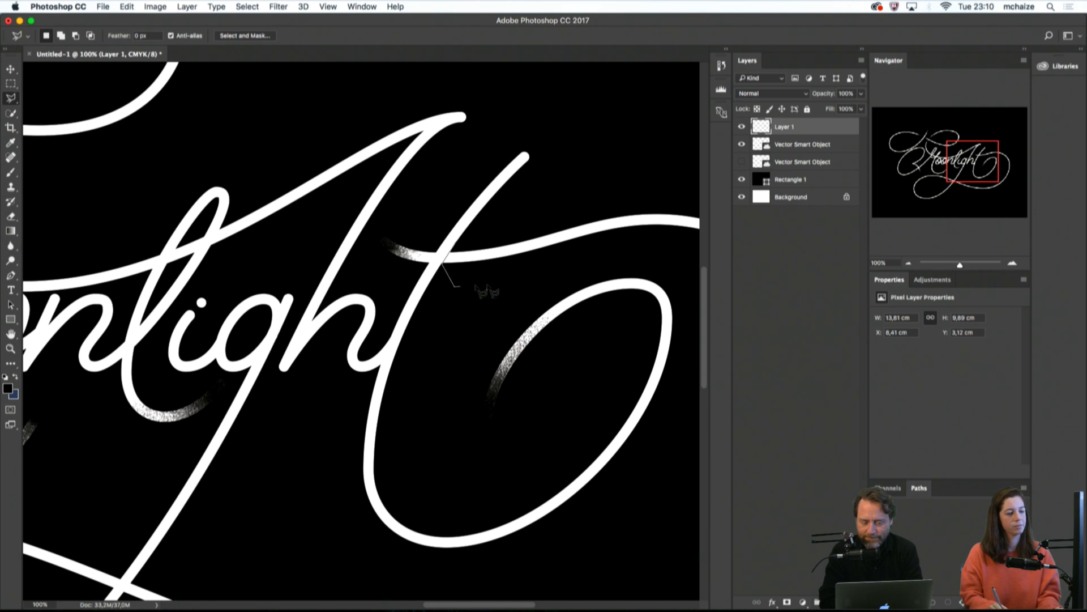
pyautogui.click(549, 262)
pyautogui.click(525, 226)
pyautogui.doubleClick(515, 222)
# Shade the selected crossbar section with black speckles, darkest against the t's stem and thinning out to the right
pyautogui.press('b')
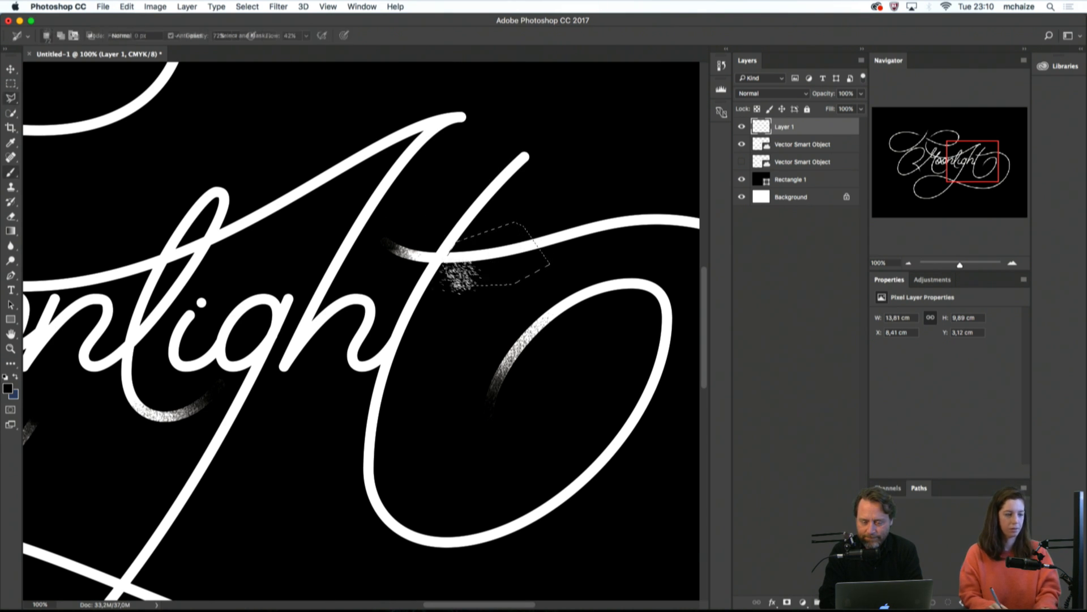
pyautogui.click(452, 254)
pyautogui.press('super+plus')
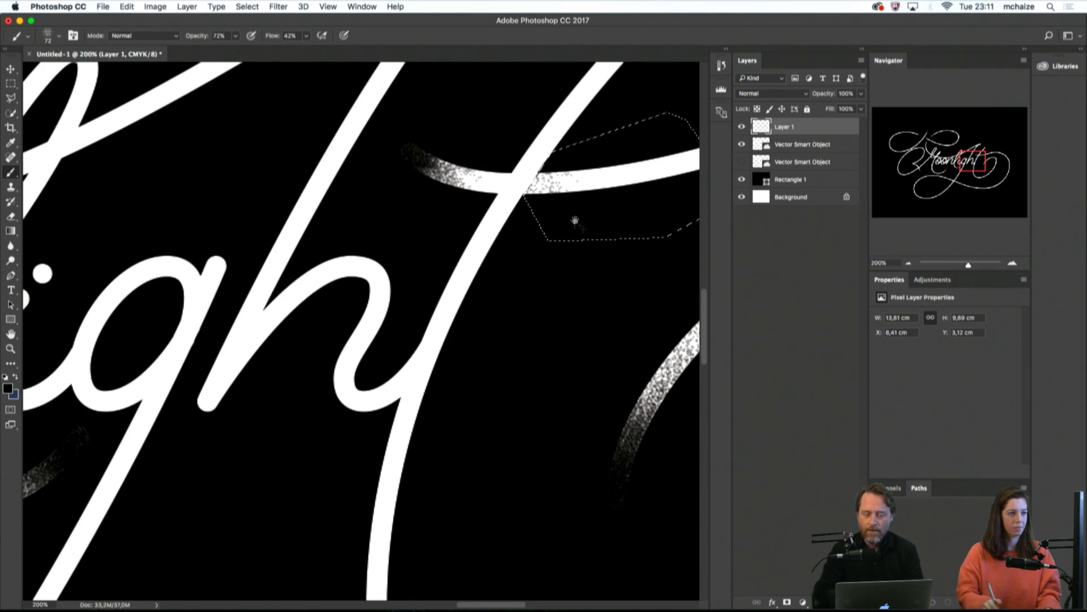
pyautogui.moveTo(576, 221); pyautogui.dragTo(379, 365)
pyautogui.moveTo(474, 212)
pyautogui.mouseDown()
pyautogui.moveTo(422, 214)
pyautogui.moveTo(510, 205)
pyautogui.moveTo(428, 218)
pyautogui.moveTo(468, 228)
pyautogui.moveTo(527, 215)
pyautogui.moveTo(439, 231)
pyautogui.moveTo(567, 198)
pyautogui.moveTo(527, 207)
pyautogui.mouseUp()
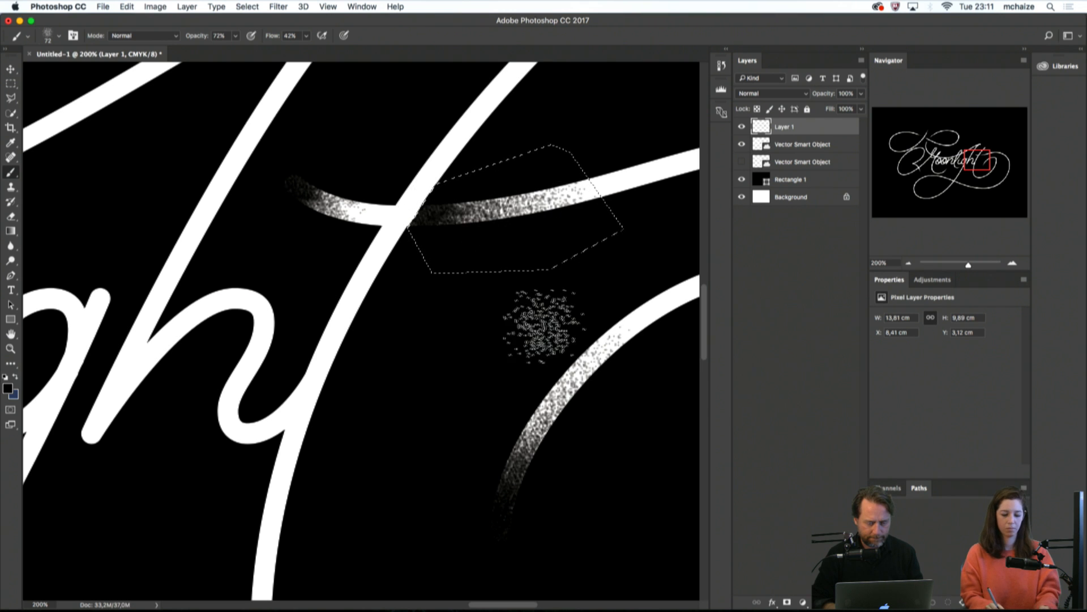
# Clear the selection and extend the grainy black fade along the t's crossbar, from its stem out toward the long swash
pyautogui.press('l')
pyautogui.press('m')
pyautogui.click(535, 323)
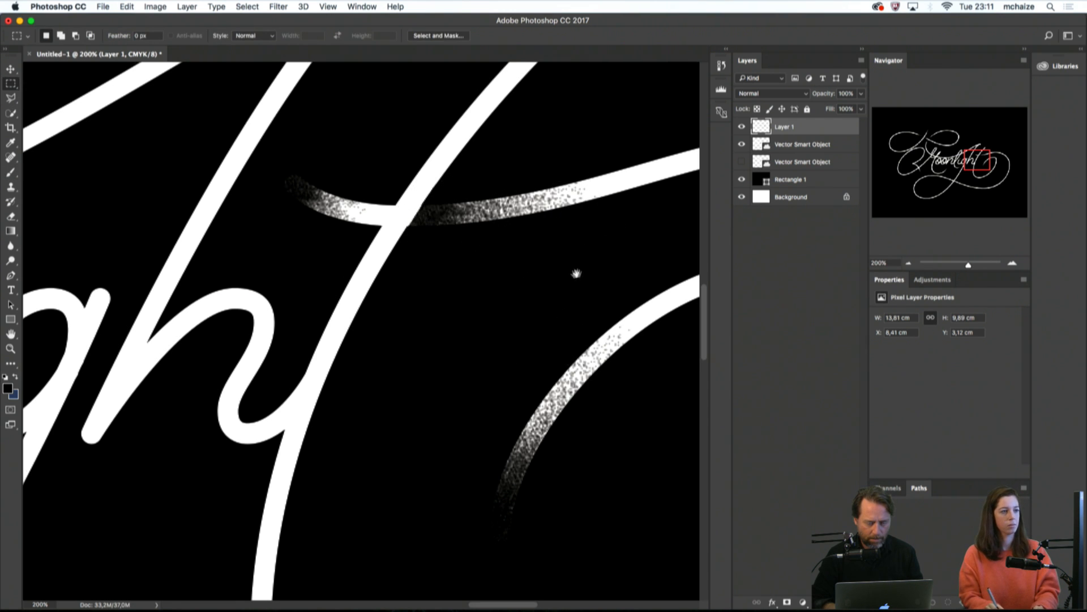
pyautogui.moveTo(576, 274); pyautogui.dragTo(510, 293)
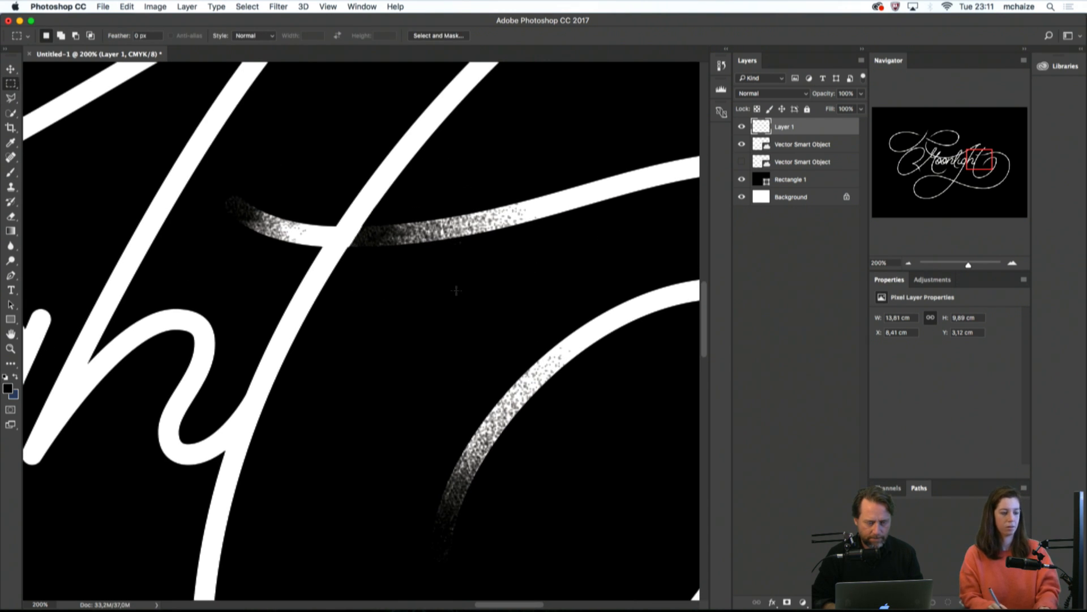
pyautogui.press('b')
pyautogui.moveTo(514, 199); pyautogui.dragTo(569, 199)
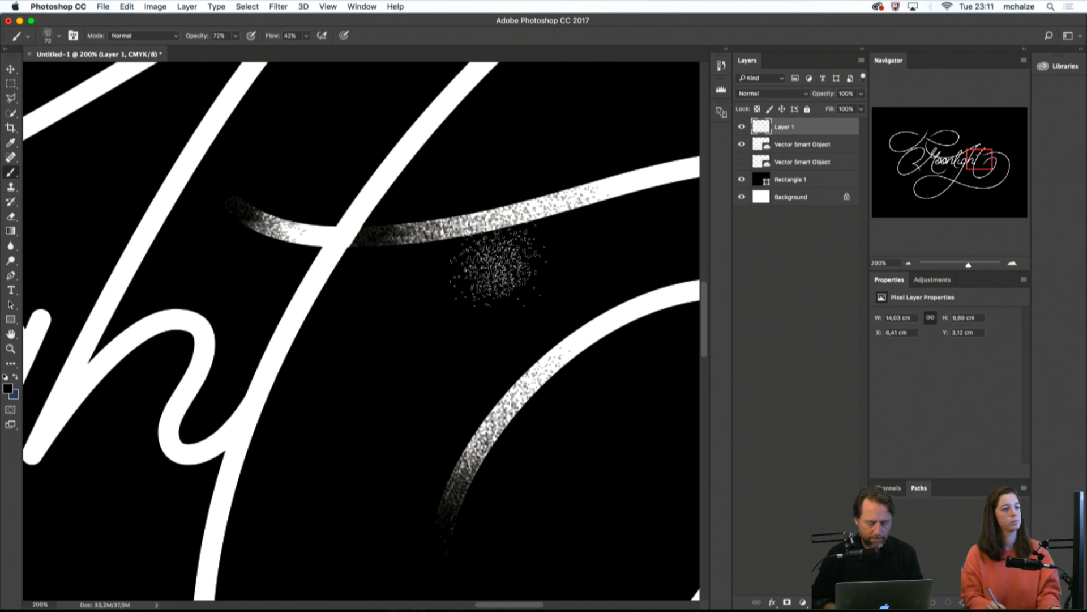
pyautogui.moveTo(498, 204); pyautogui.dragTo(391, 244)
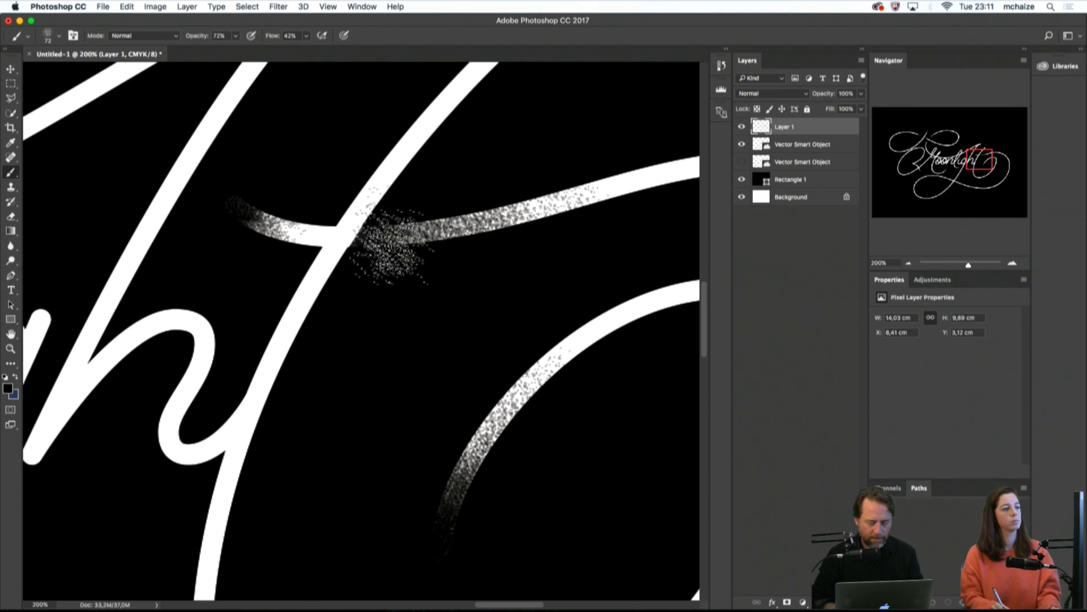
# Examine the whole Moonlight lettering, and inspect the shaded crossbar of the t up close
pyautogui.press('super+minus')
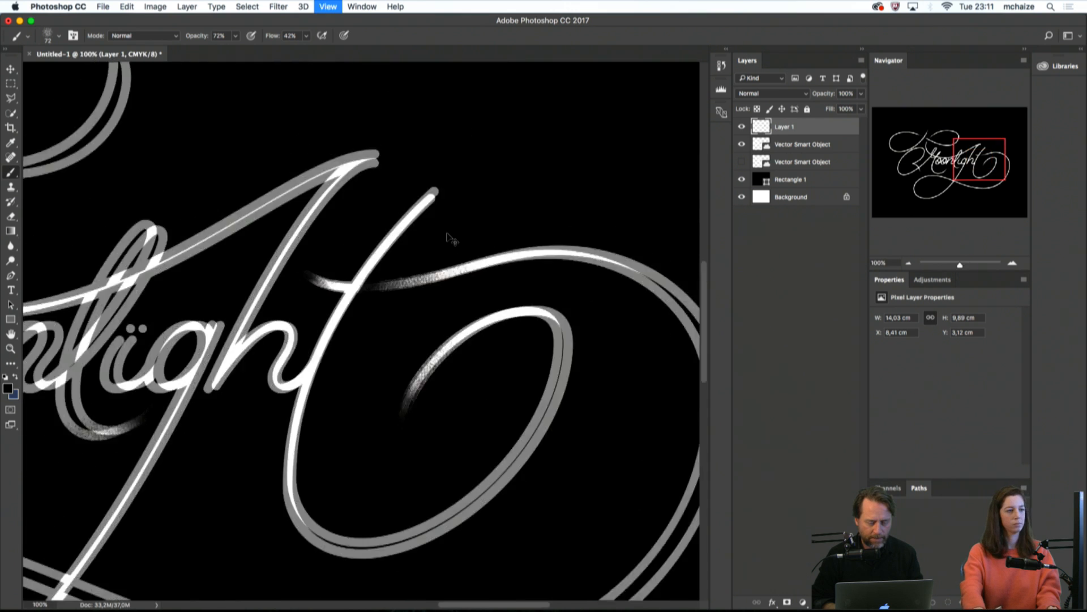
pyautogui.press('super+minus')
pyautogui.press('super+minus')
pyautogui.press('super+minus')
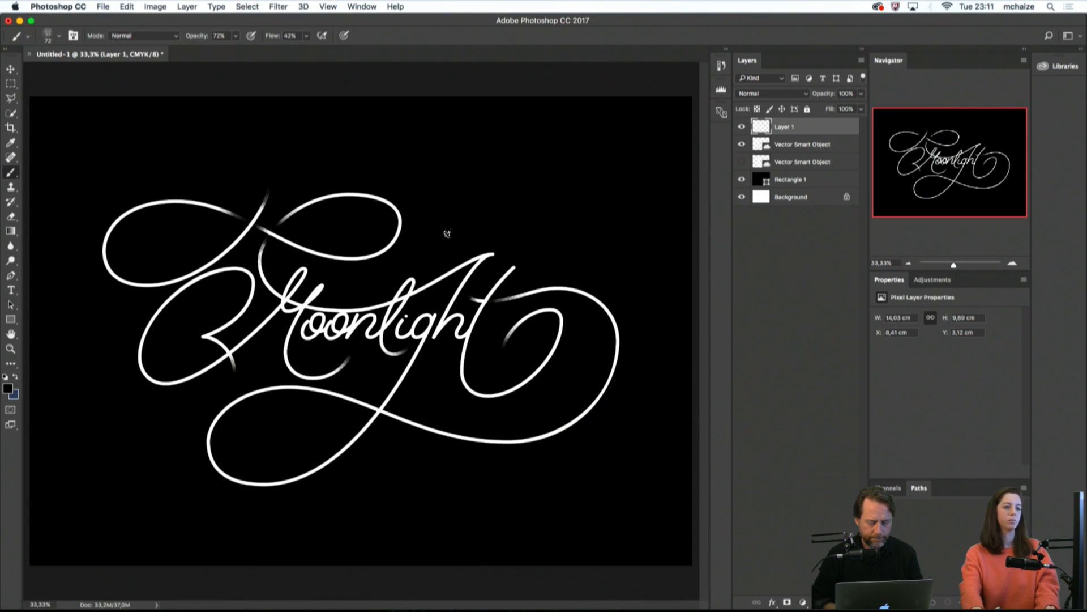
pyautogui.press('super+plus')
pyautogui.press('super+plus')
pyautogui.moveTo(567, 432); pyautogui.dragTo(342, 426)
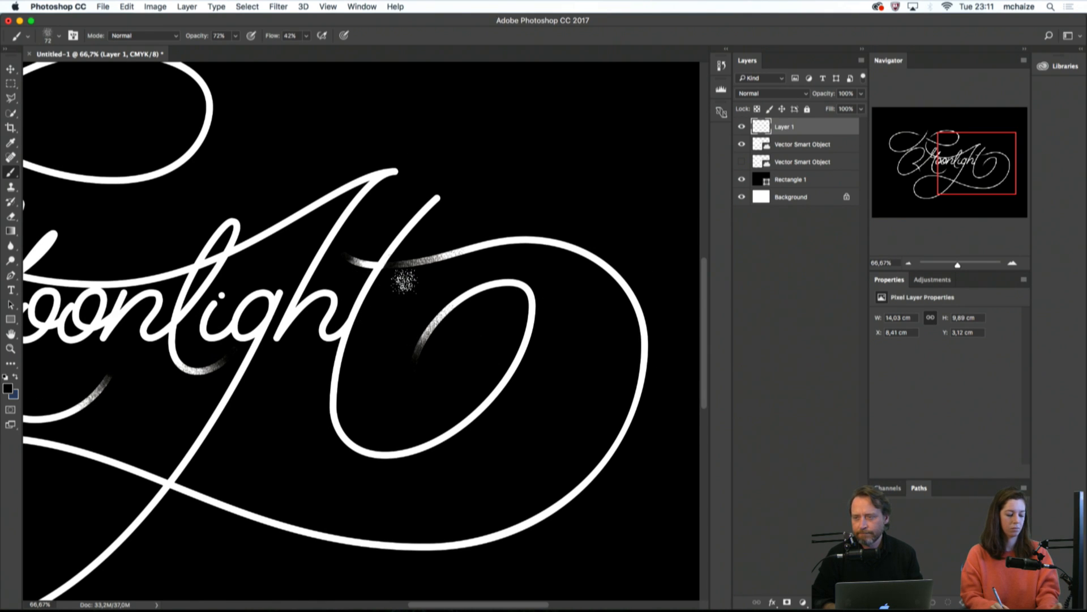
pyautogui.moveTo(405, 283); pyautogui.dragTo(450, 292)
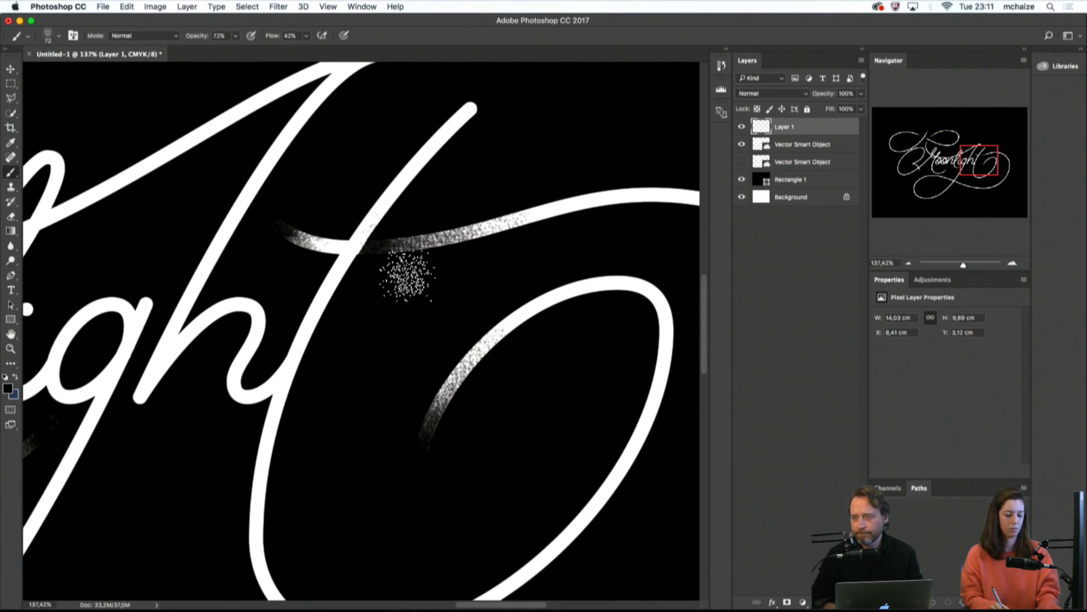
# Outline the starting stroke of the first o in Moonlight with a polygonal lasso selection
pyautogui.press('e')
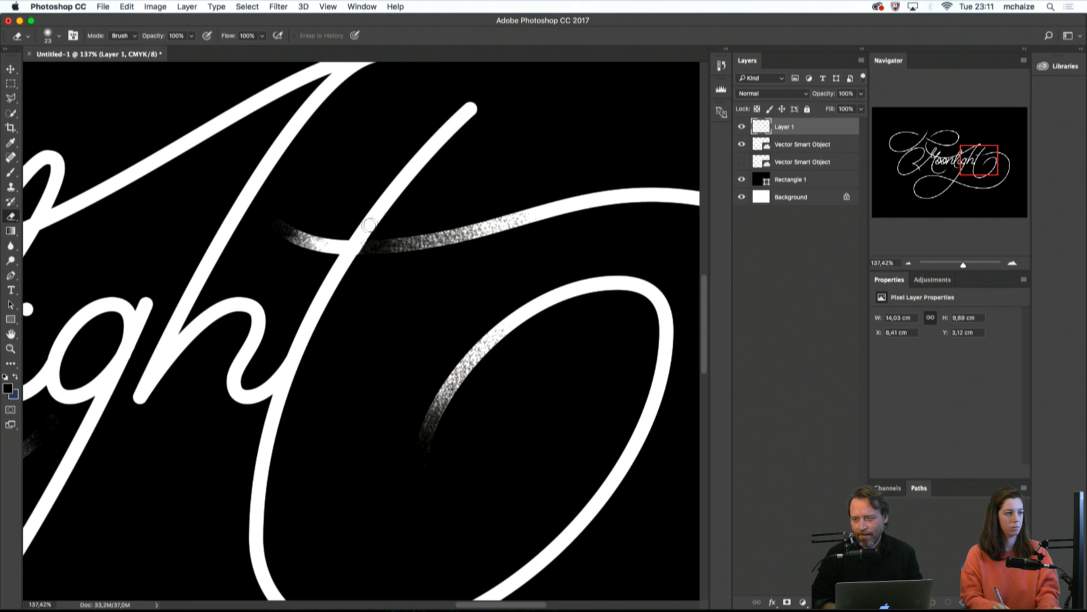
pyautogui.moveTo(343, 366); pyautogui.dragTo(546, 323)
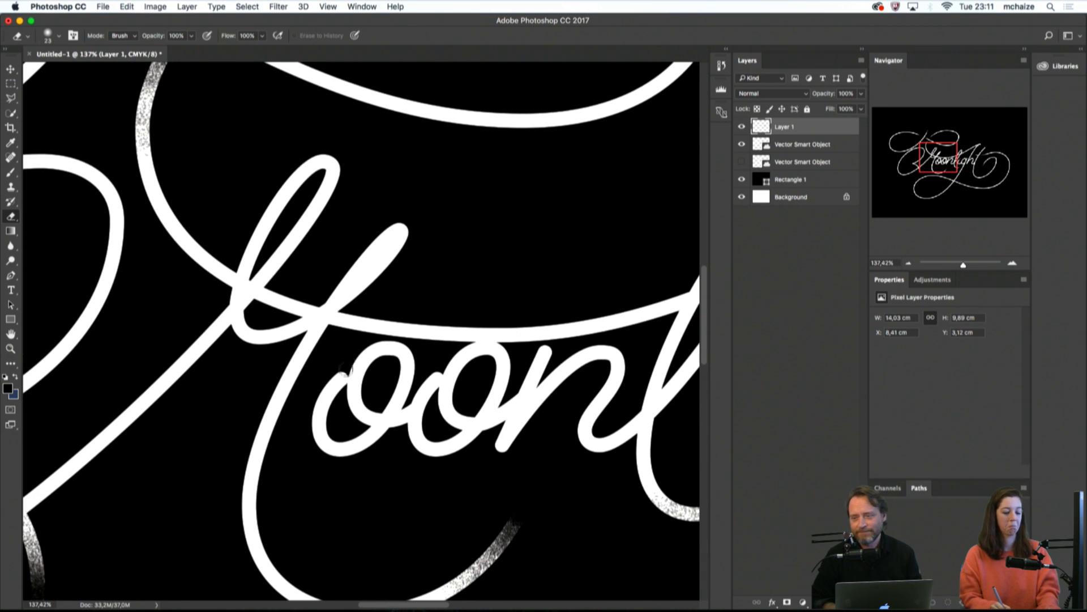
pyautogui.press('l')
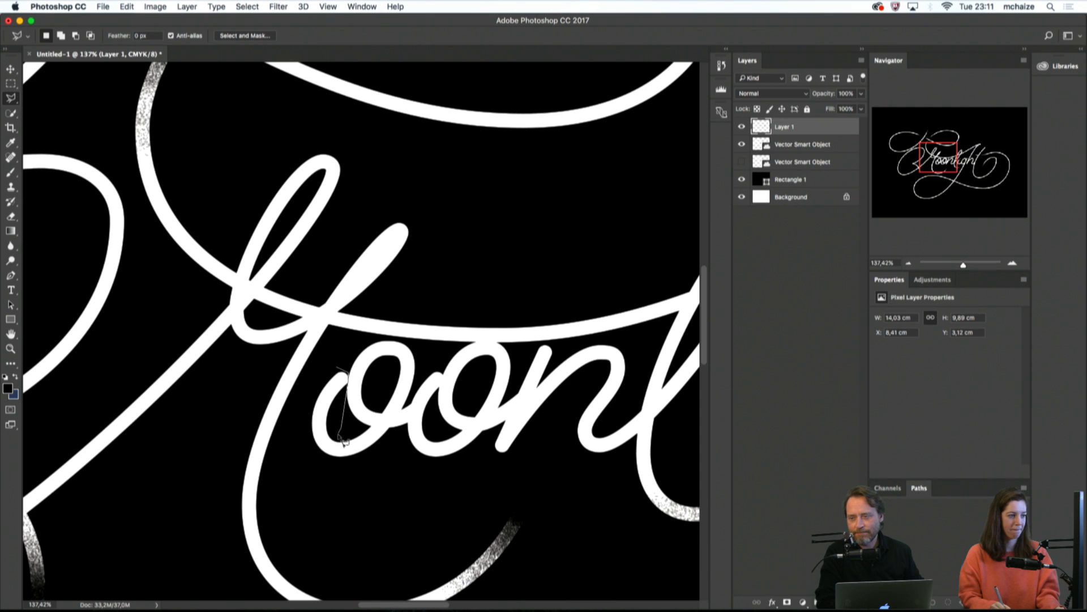
pyautogui.click(379, 462)
pyautogui.click(324, 476)
pyautogui.click(296, 431)
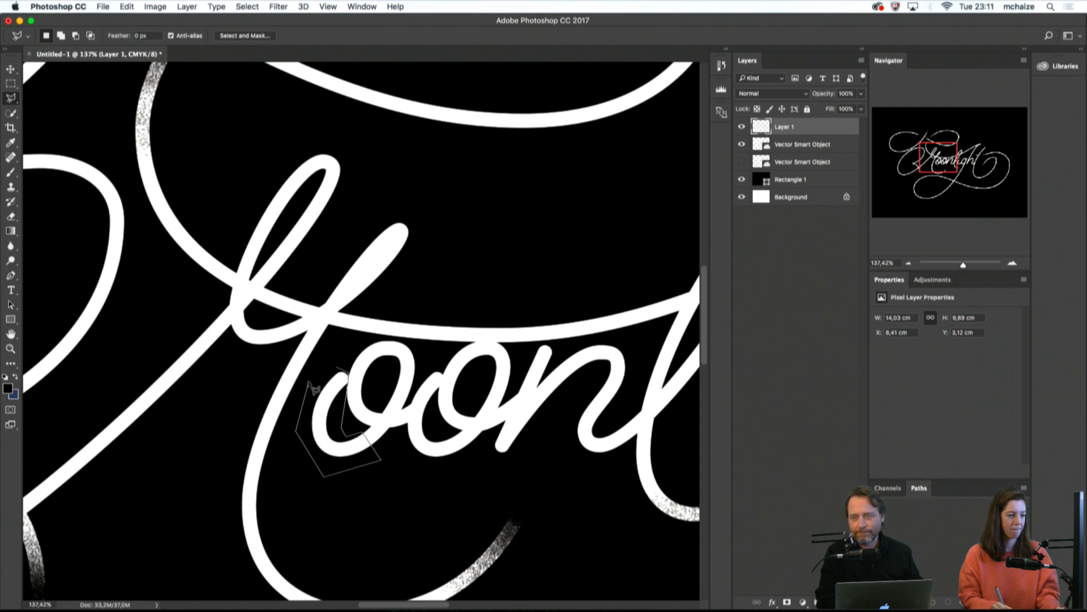
pyautogui.click(309, 381)
pyautogui.click(336, 367)
pyautogui.press('alt')
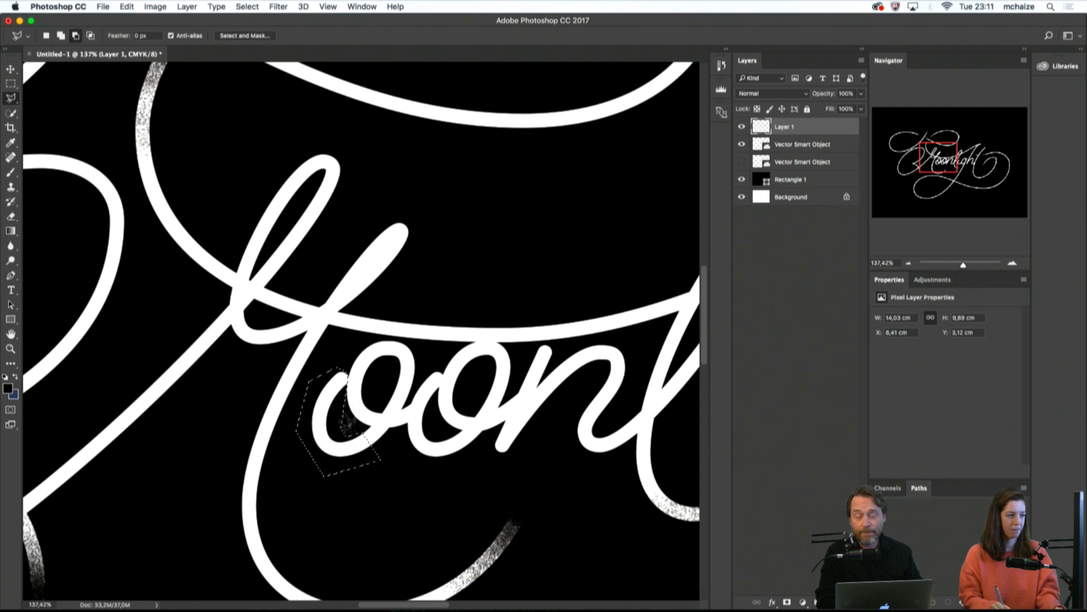
# Subtract the lower inner corner of the first o from the lasso selection
pyautogui.click(353, 474)
pyautogui.click(333, 497)
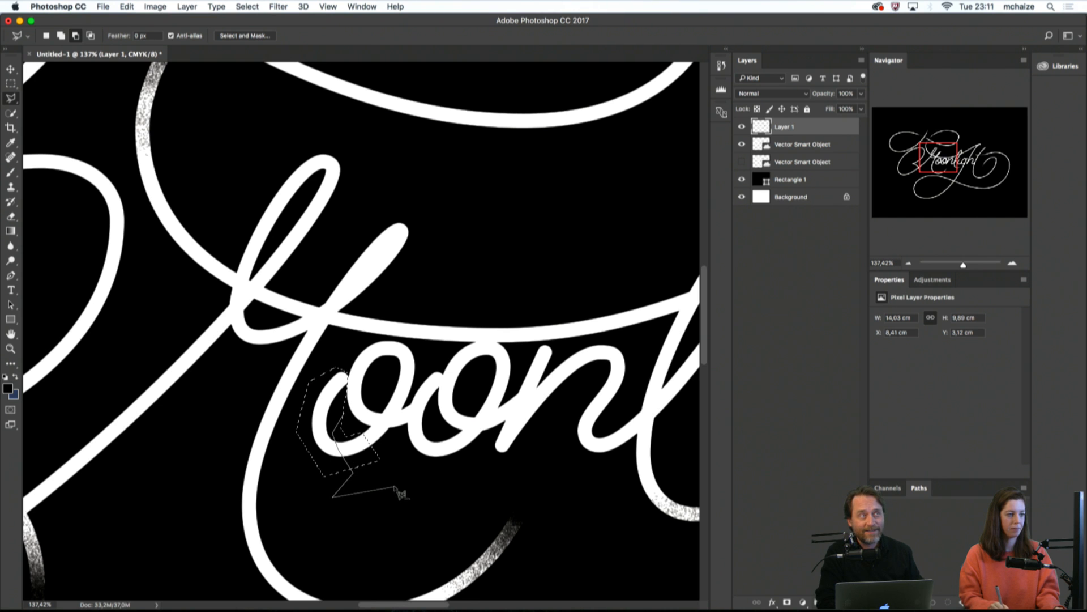
pyautogui.click(395, 489)
pyautogui.doubleClick(391, 442)
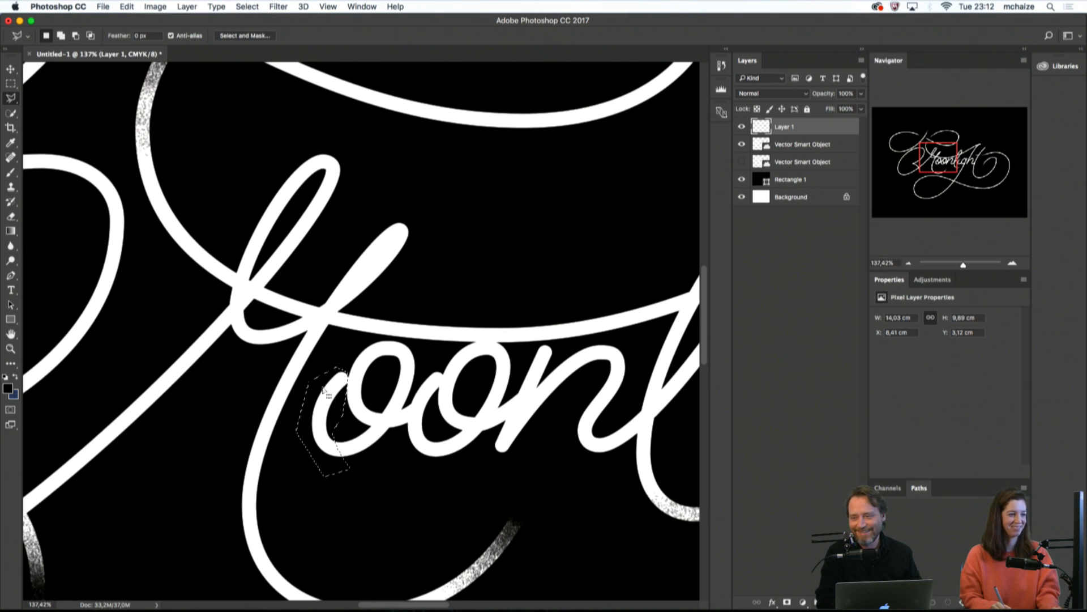
# Brush a grainy black fade onto the selected starting stroke of the first o, and clear the selection
pyautogui.scroll(5, 336, 405)
pyautogui.press('b')
pyautogui.moveTo(350, 381); pyautogui.dragTo(347, 391)
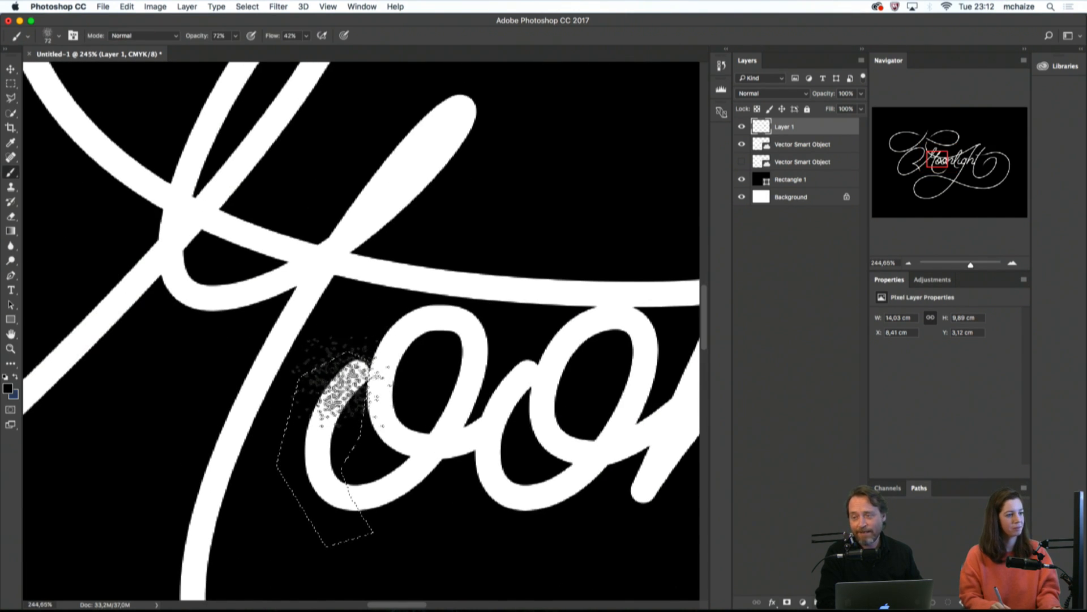
pyautogui.moveTo(321, 429); pyautogui.dragTo(348, 369)
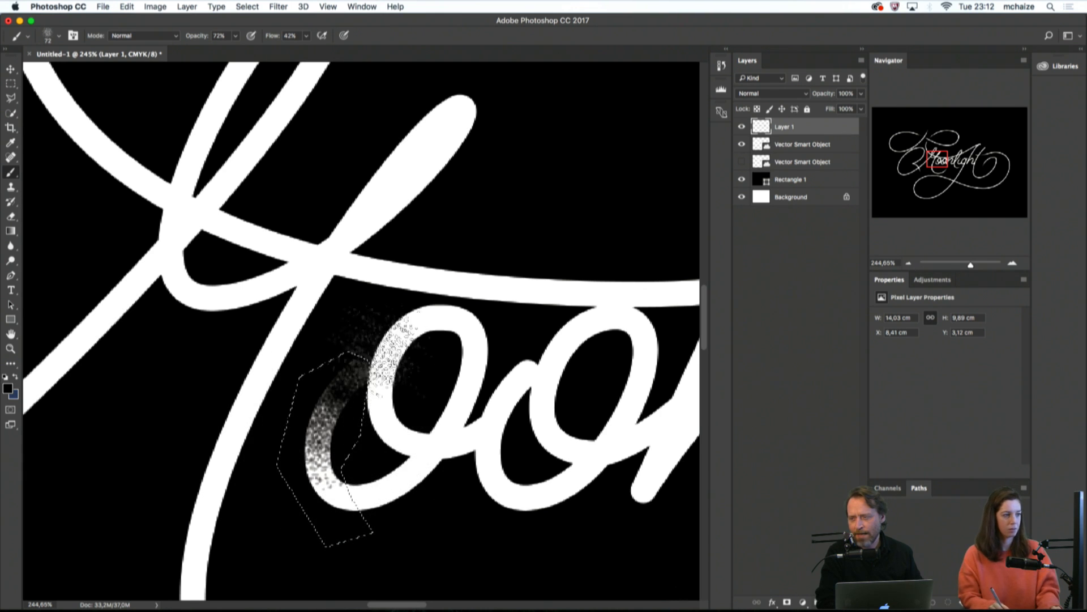
pyautogui.moveTo(363, 362)
pyautogui.mouseDown()
pyautogui.moveTo(316, 390)
pyautogui.moveTo(321, 475)
pyautogui.mouseUp()
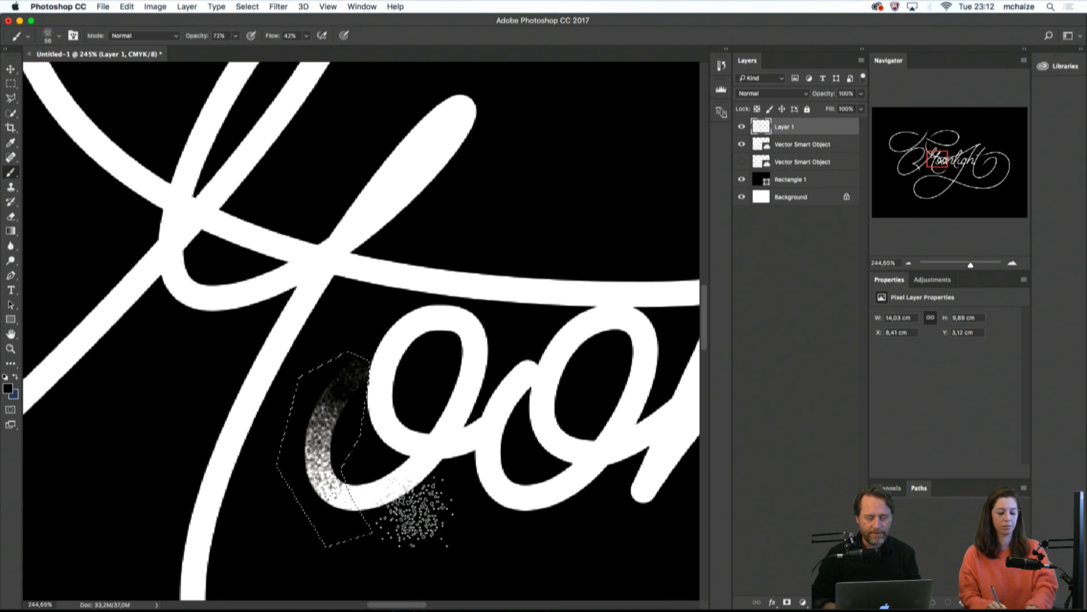
pyautogui.press('m')
pyautogui.click(429, 513)
# Brush a grainy black fade over the upper end of the t's stem, darkest at the tip and thinning toward the crossbar
pyautogui.press('super+0')
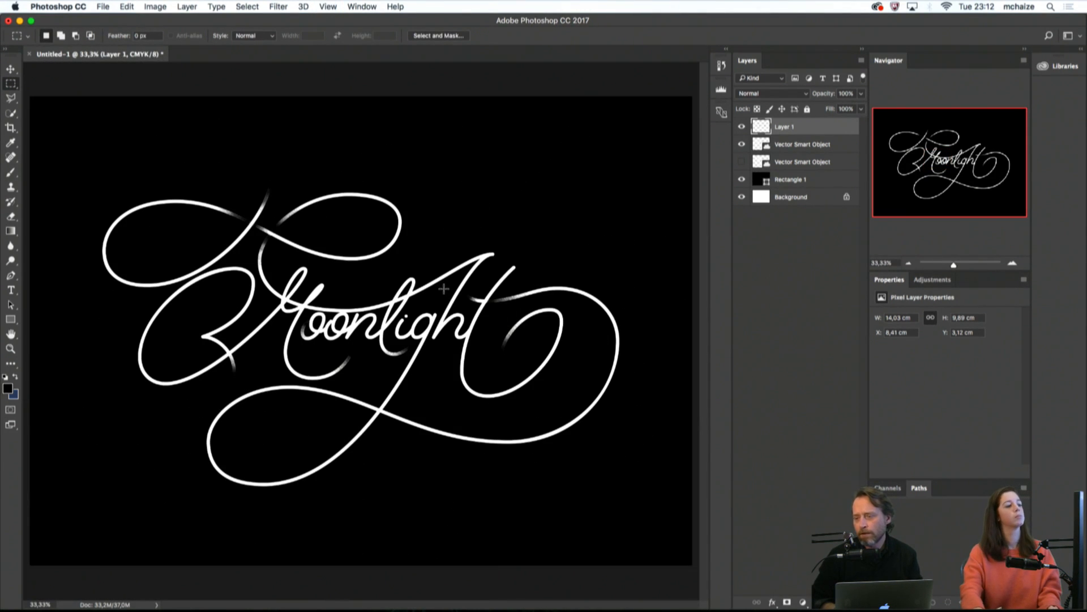
pyautogui.press('super+1')
pyautogui.press('super+equal')
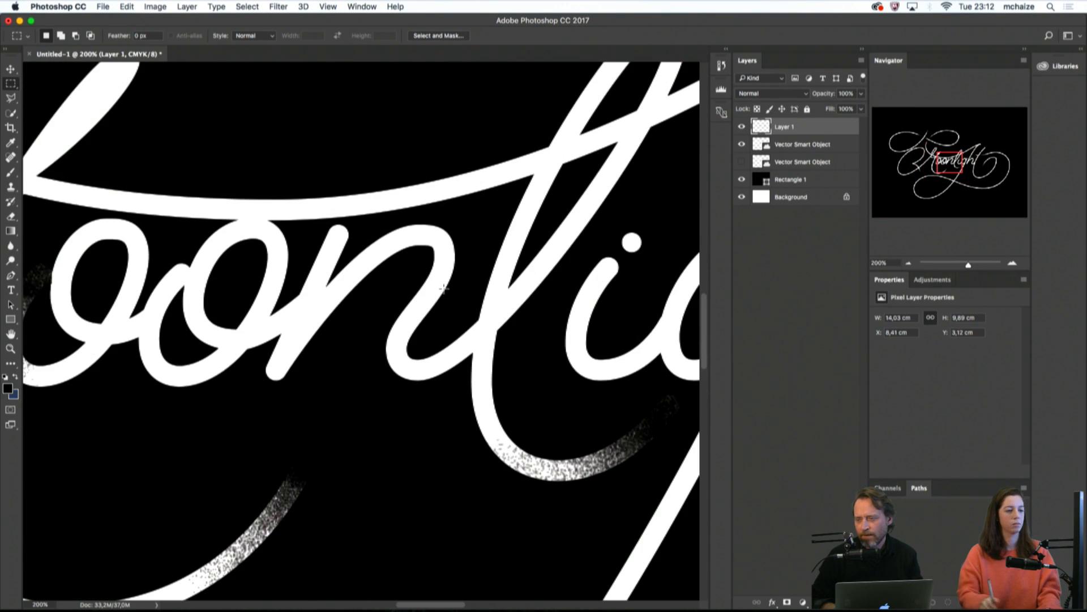
pyautogui.press('b')
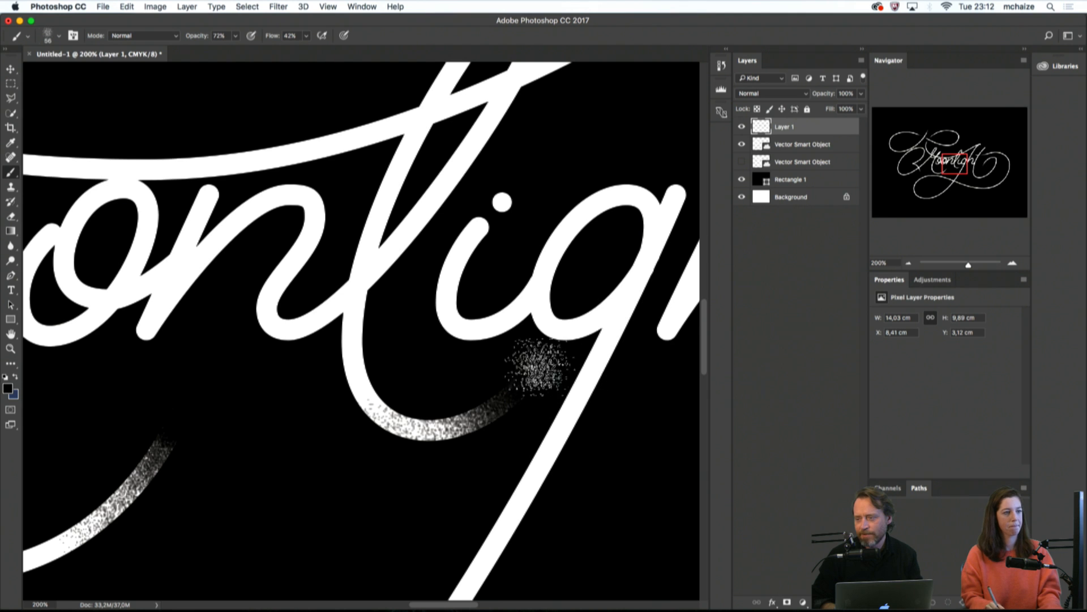
pyautogui.moveTo(591, 156); pyautogui.dragTo(474, 404)
pyautogui.moveTo(589, 272); pyautogui.dragTo(364, 457)
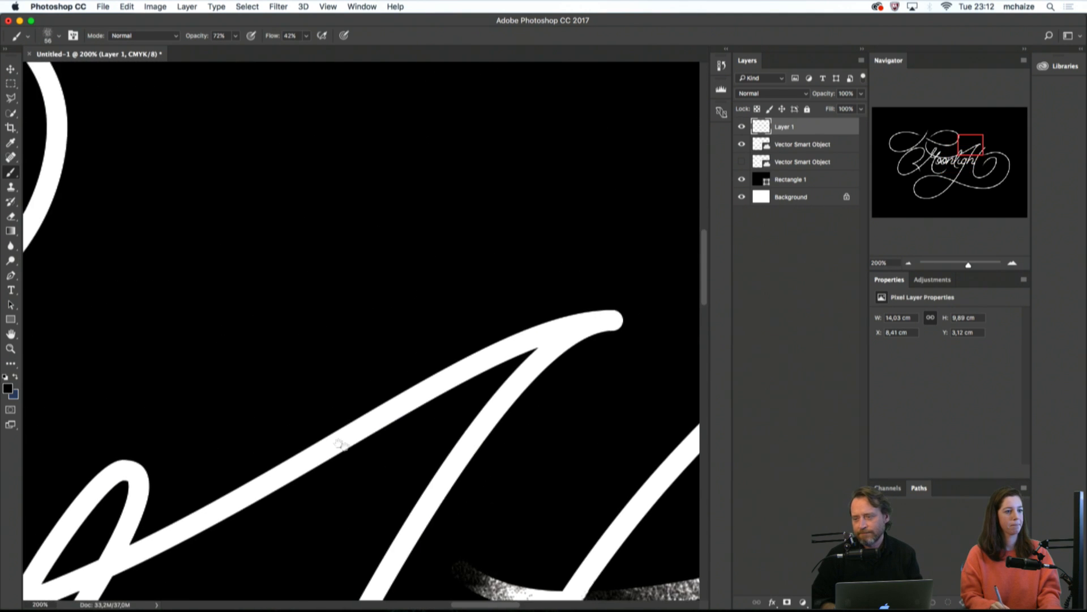
pyautogui.moveTo(473, 458); pyautogui.dragTo(211, 362)
pyautogui.moveTo(379, 323)
pyautogui.mouseDown()
pyautogui.moveTo(436, 288)
pyautogui.moveTo(468, 226)
pyautogui.moveTo(440, 222)
pyautogui.mouseUp()
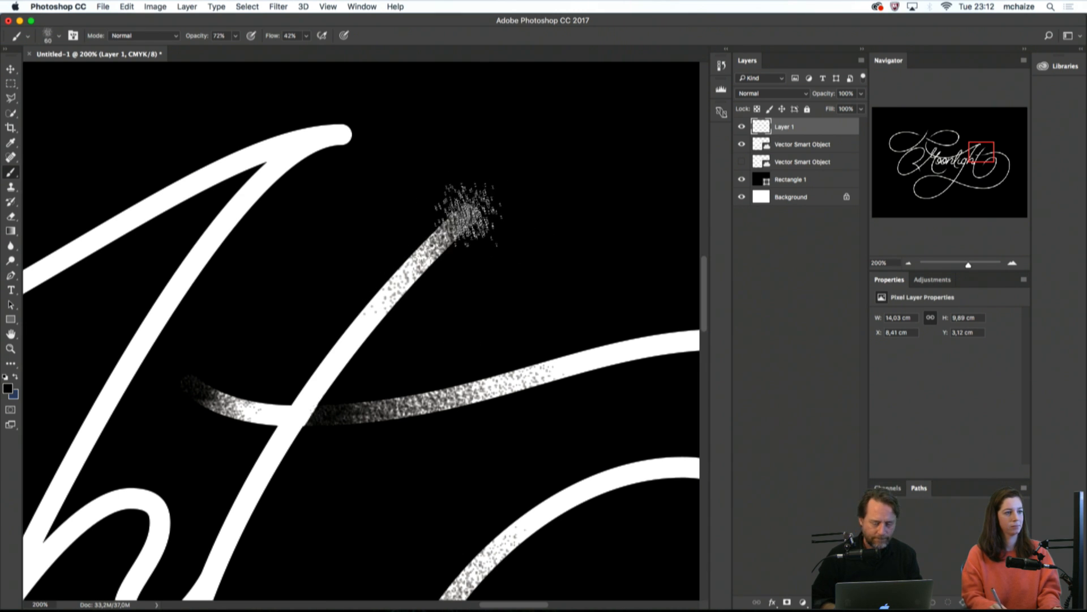
pyautogui.moveTo(439, 242)
pyautogui.mouseDown()
pyautogui.moveTo(390, 268)
pyautogui.moveTo(376, 303)
pyautogui.mouseUp()
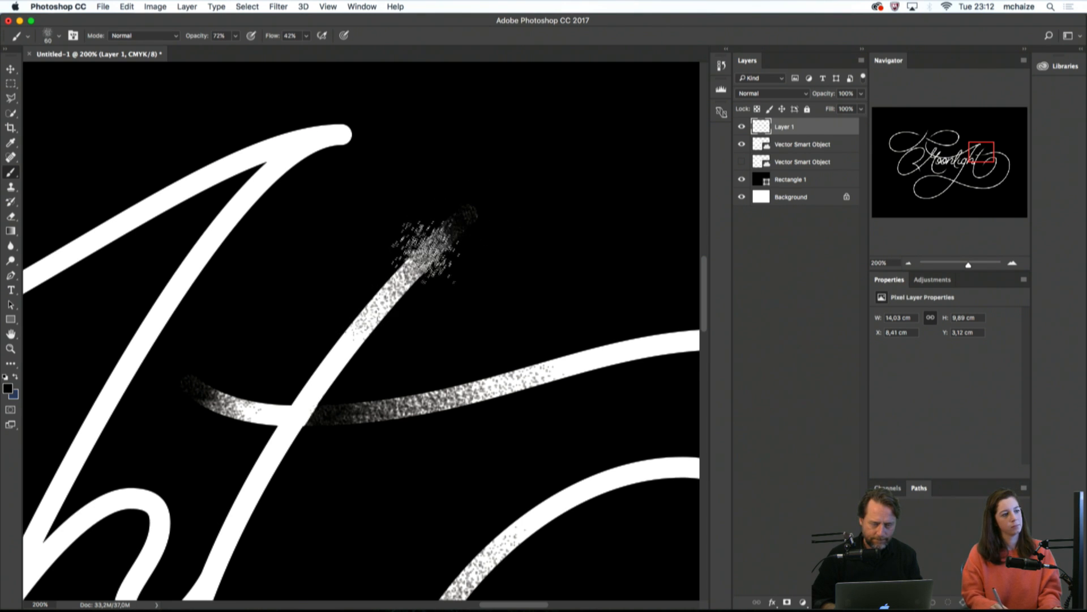
pyautogui.moveTo(467, 210); pyautogui.dragTo(408, 262)
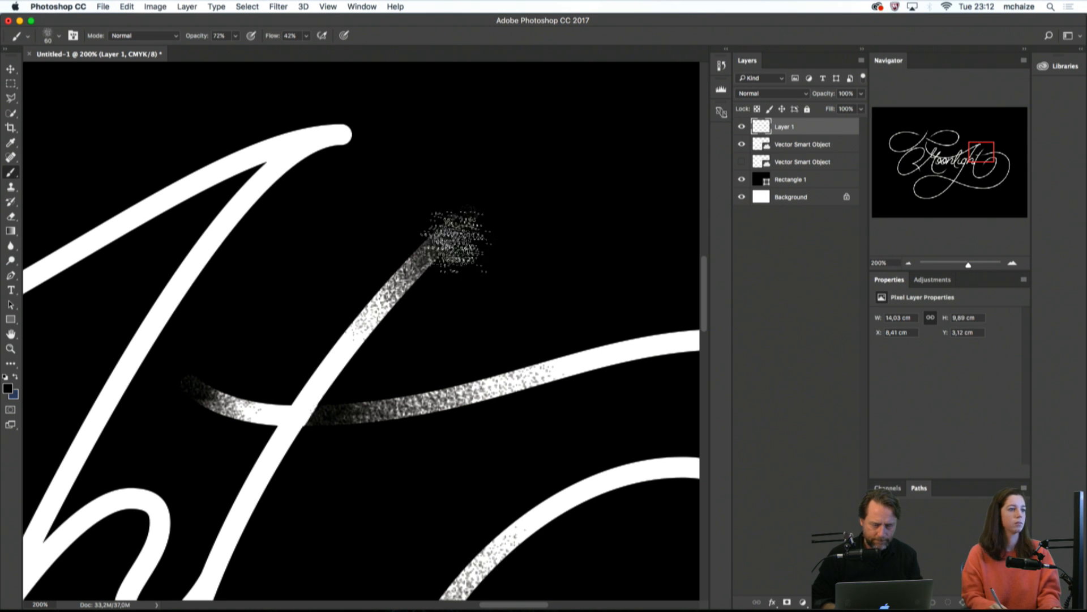
pyautogui.moveTo(399, 321); pyautogui.dragTo(403, 321)
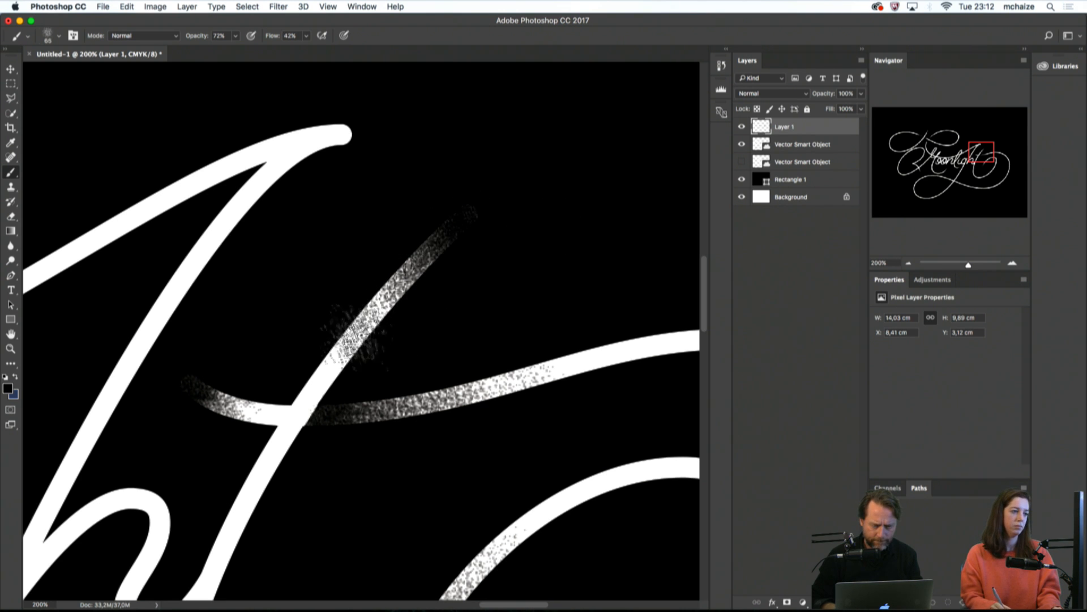
pyautogui.moveTo(336, 336)
pyautogui.mouseDown()
pyautogui.moveTo(398, 295)
pyautogui.moveTo(449, 238)
pyautogui.mouseUp()
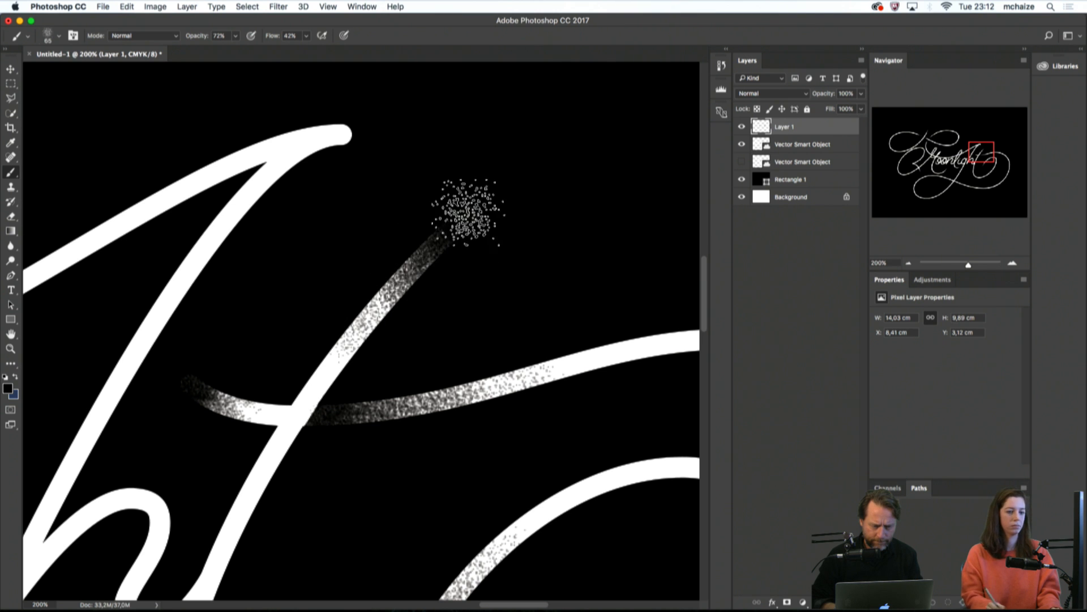
# Brush a grainy black fade onto the lower end of the h's stem
pyautogui.press('super+minus')
pyautogui.press('super+minus')
pyautogui.press('super+minus')
pyautogui.press('super+minus')
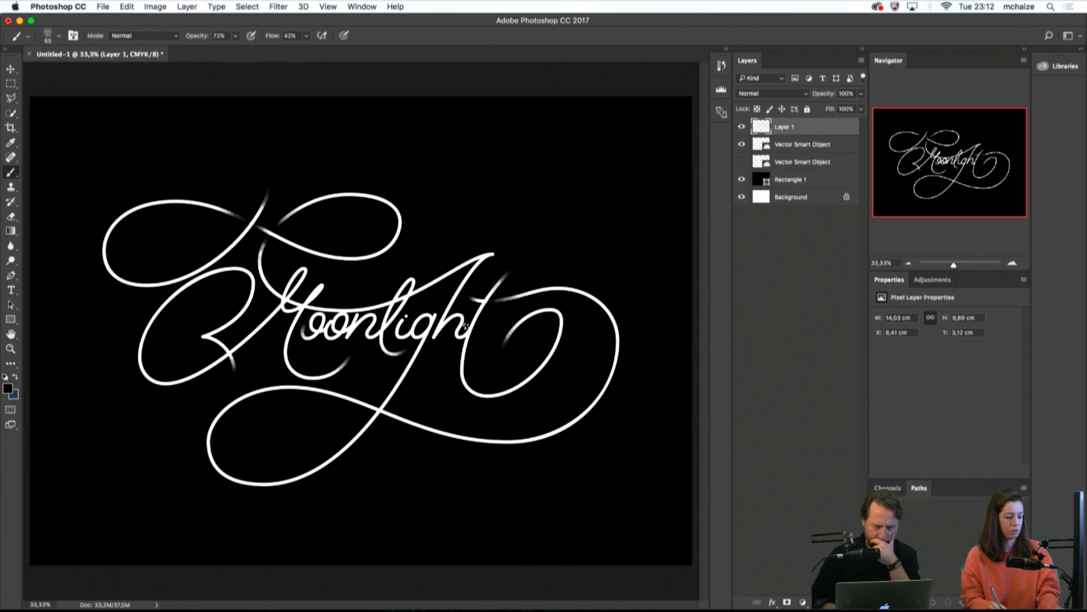
pyautogui.press('super+space')
pyautogui.moveTo(471, 304); pyautogui.dragTo(550, 309)
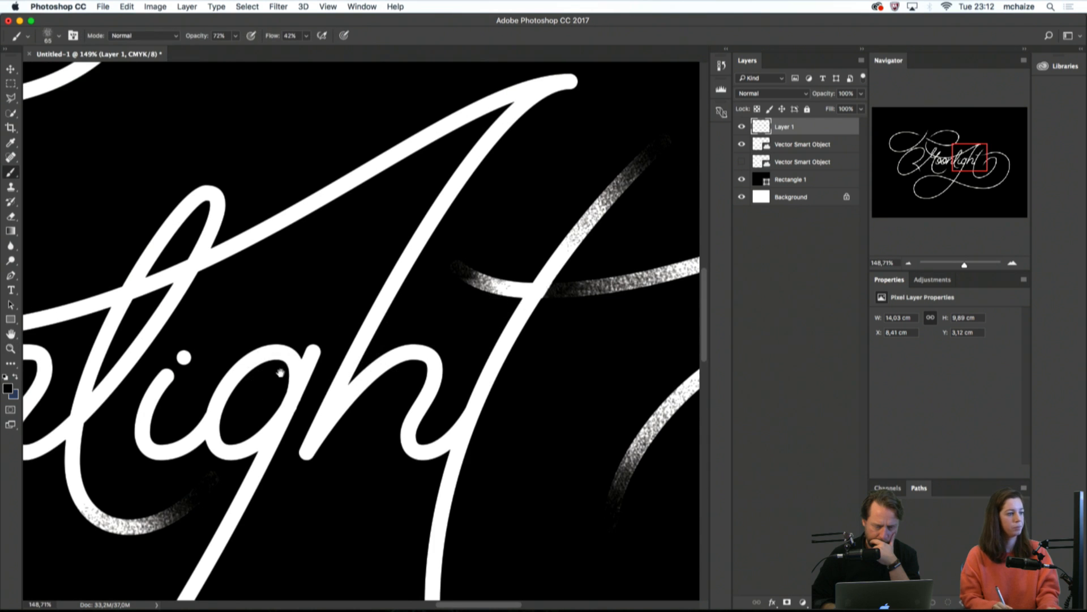
pyautogui.moveTo(280, 373); pyautogui.dragTo(315, 353)
pyautogui.moveTo(339, 447); pyautogui.dragTo(360, 405)
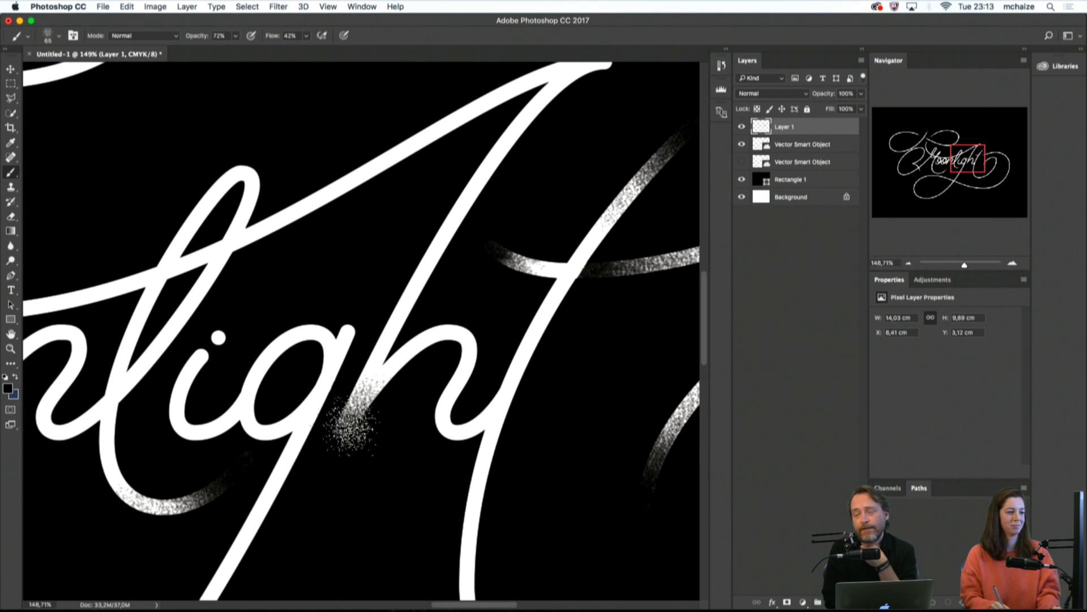
# Select the starting stroke of the second o with a polygonal lasso and brush a grainy black fade inside the selection
pyautogui.press('e')
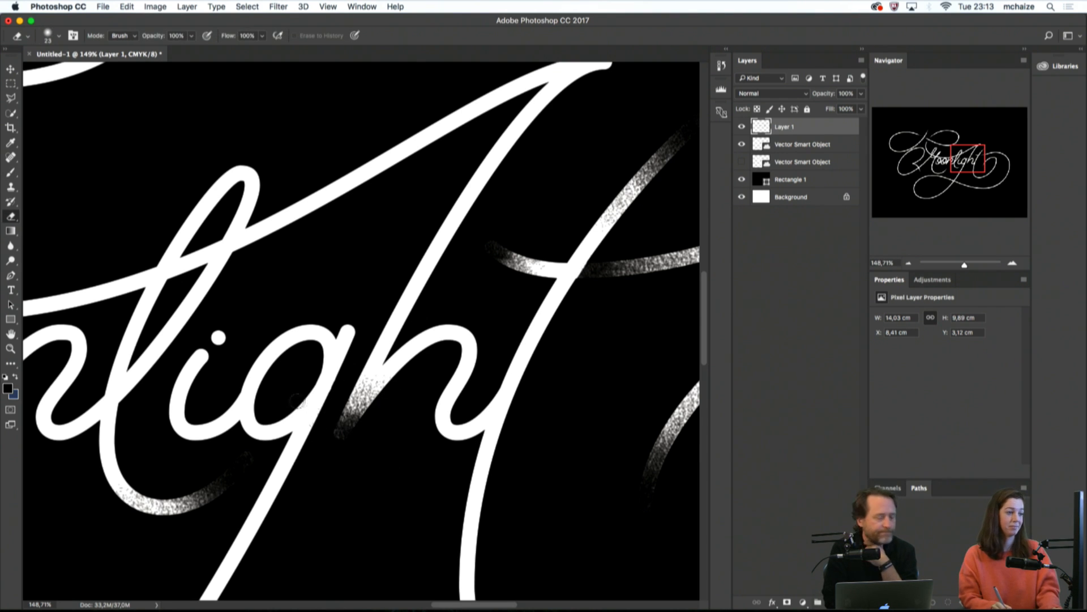
pyautogui.moveTo(310, 404)
pyautogui.mouseDown()
pyautogui.moveTo(312, 420)
pyautogui.moveTo(553, 444)
pyautogui.mouseUp()
pyautogui.moveTo(280, 442); pyautogui.dragTo(573, 407)
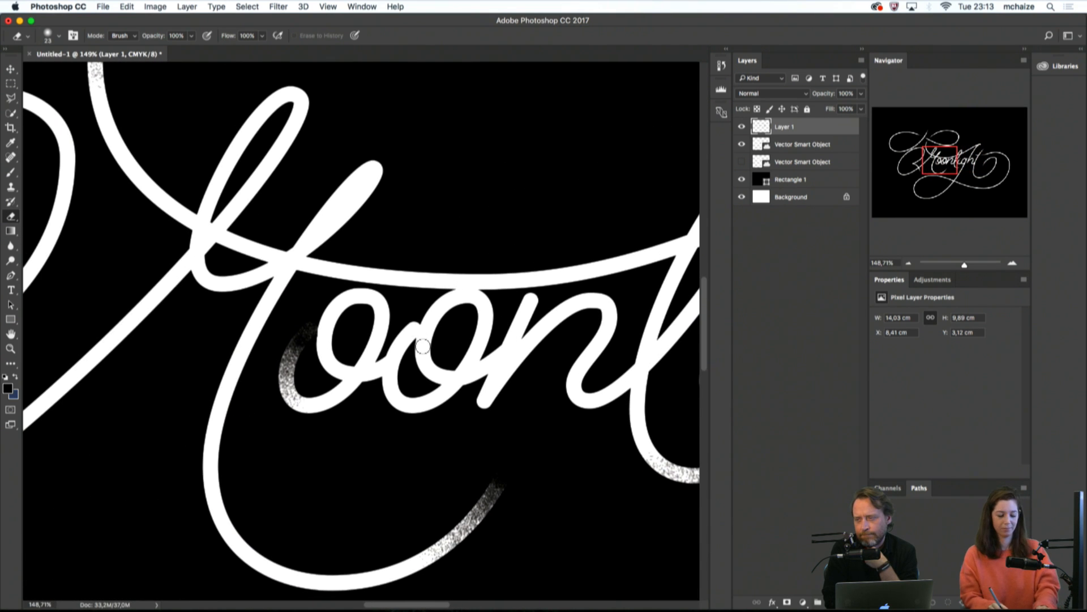
pyautogui.press('l')
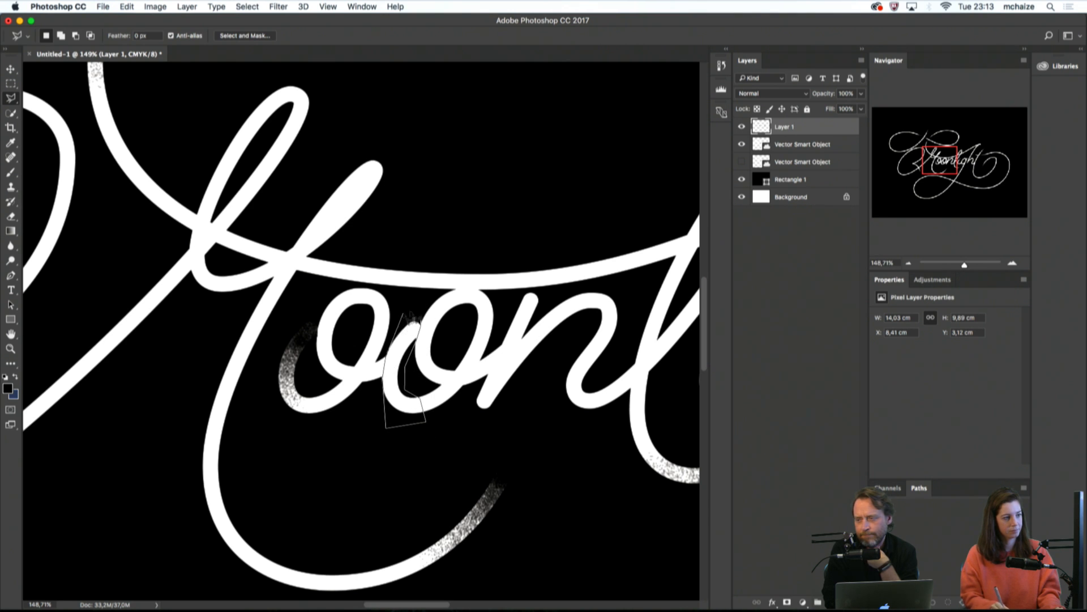
pyautogui.press('b')
pyautogui.moveTo(396, 301)
pyautogui.mouseDown()
pyautogui.moveTo(416, 337)
pyautogui.moveTo(403, 336)
pyautogui.mouseUp()
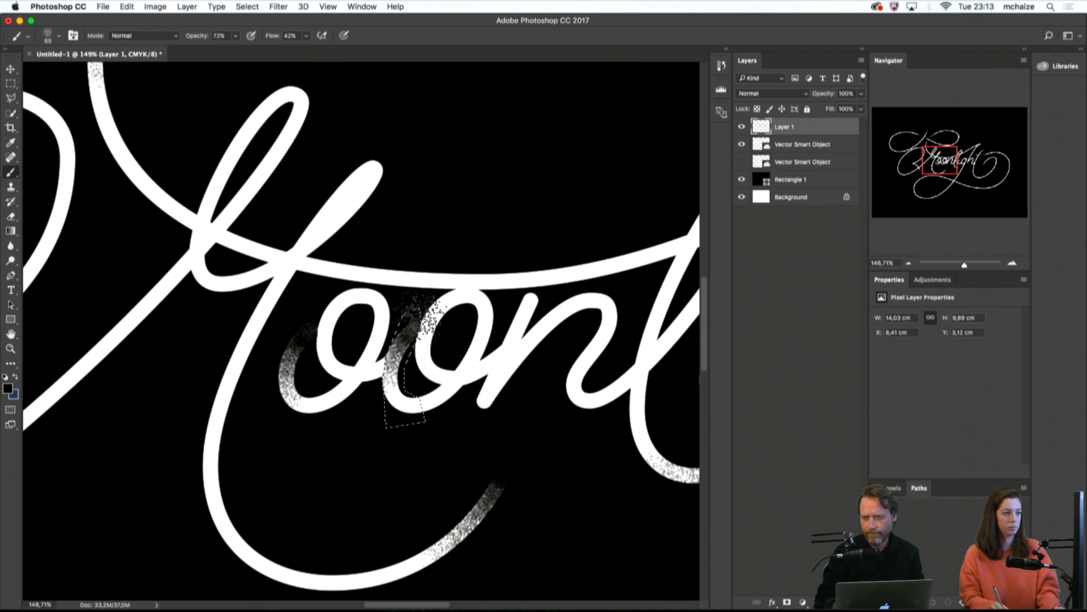
pyautogui.hotkey('ctrl', 'd')
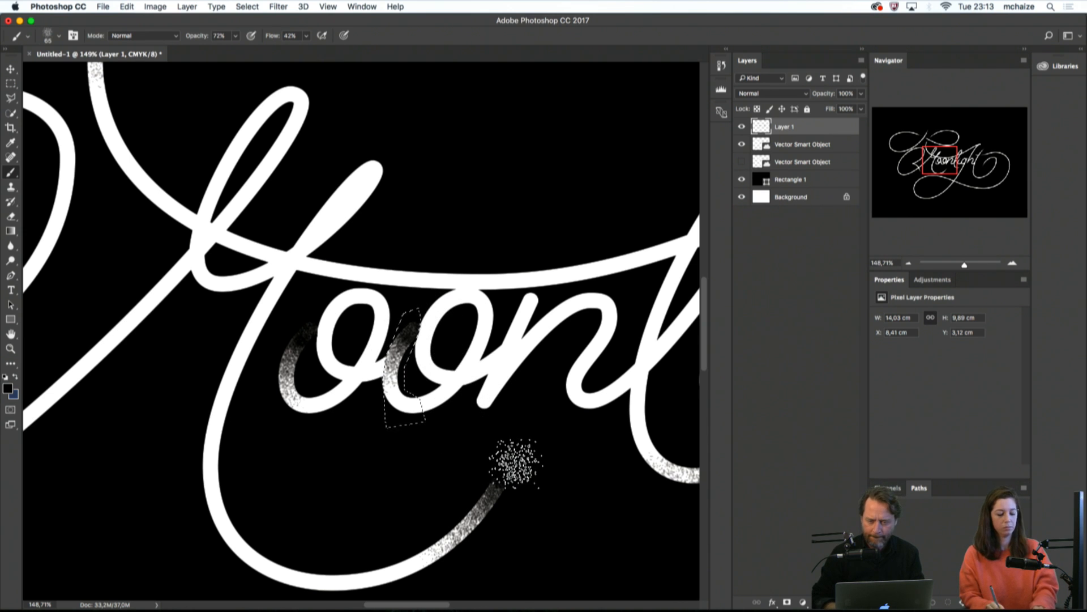
# Clear the selection around the second o's starting stroke and check the fades across the whole lettering
pyautogui.press('m')
pyautogui.press('super+minus')
pyautogui.press('super+minus')
pyautogui.press('super+minus')
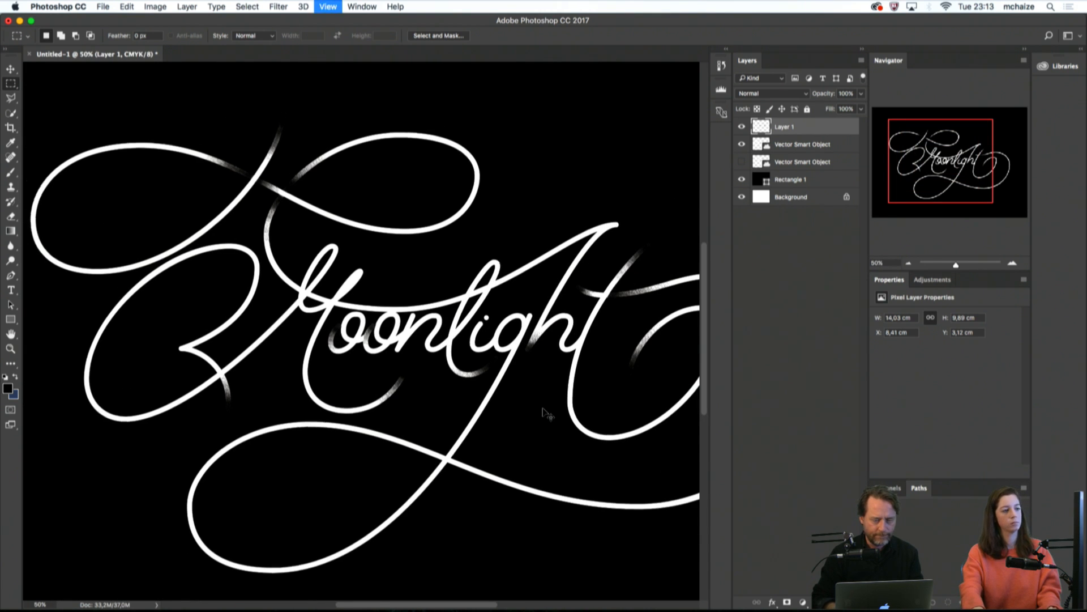
# Select the n's first stem with a polygonal lasso that leaves out its arch, undoing the extra area added beside it
pyautogui.press('super+plus')
pyautogui.press('super+plus')
pyautogui.press('super+plus')
pyautogui.press('l')
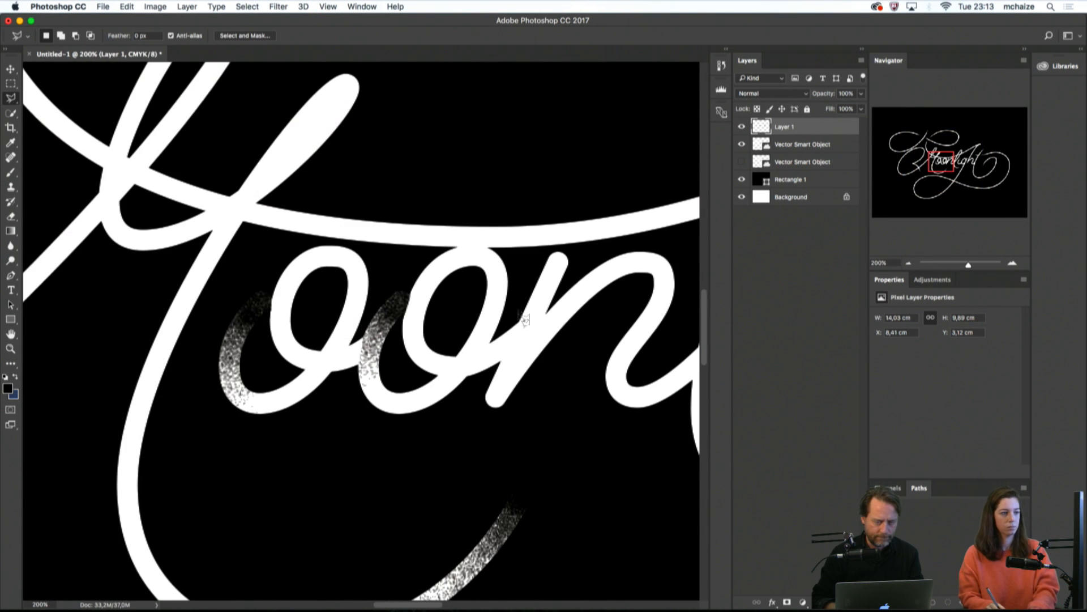
pyautogui.hscroll(5, 428, 311)
pyautogui.click(423, 306)
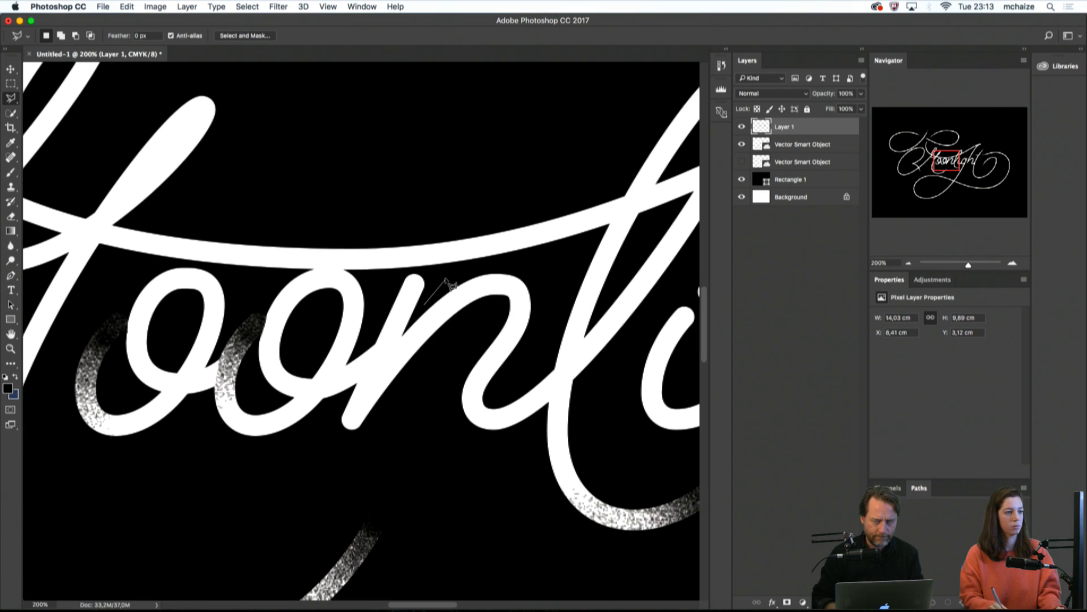
pyautogui.click(447, 278)
pyautogui.click(417, 271)
pyautogui.click(394, 275)
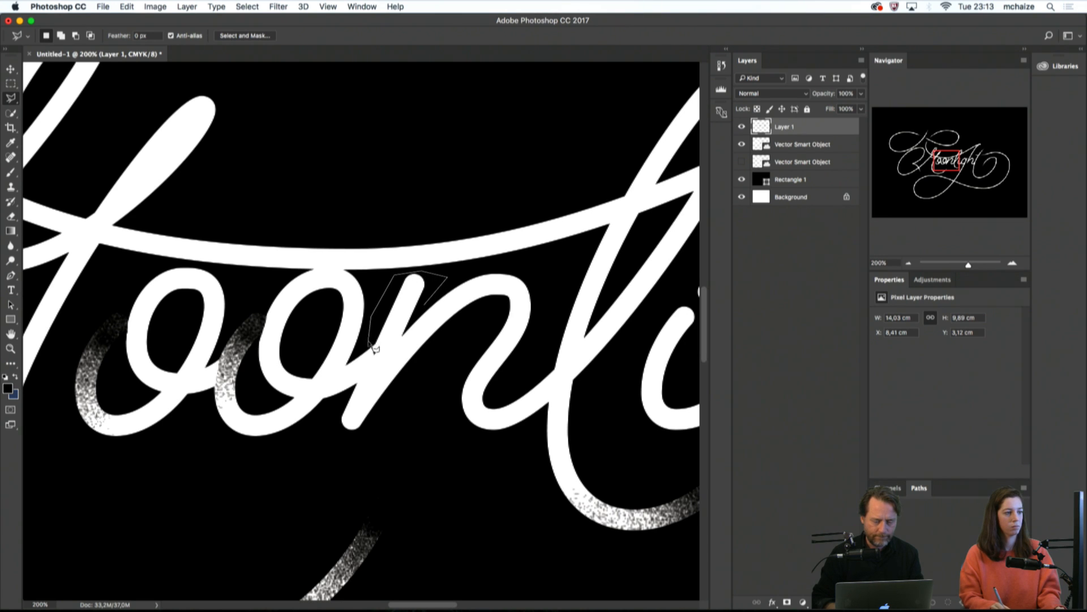
pyautogui.click(372, 316)
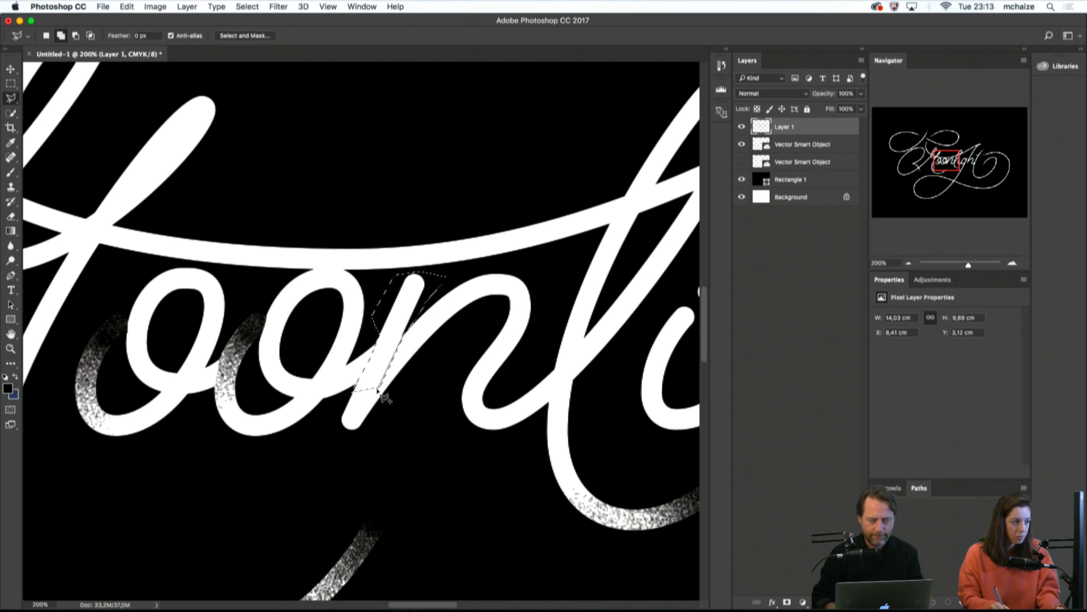
pyautogui.click(377, 389)
pyautogui.doubleClick(407, 383)
pyautogui.press('super+z')
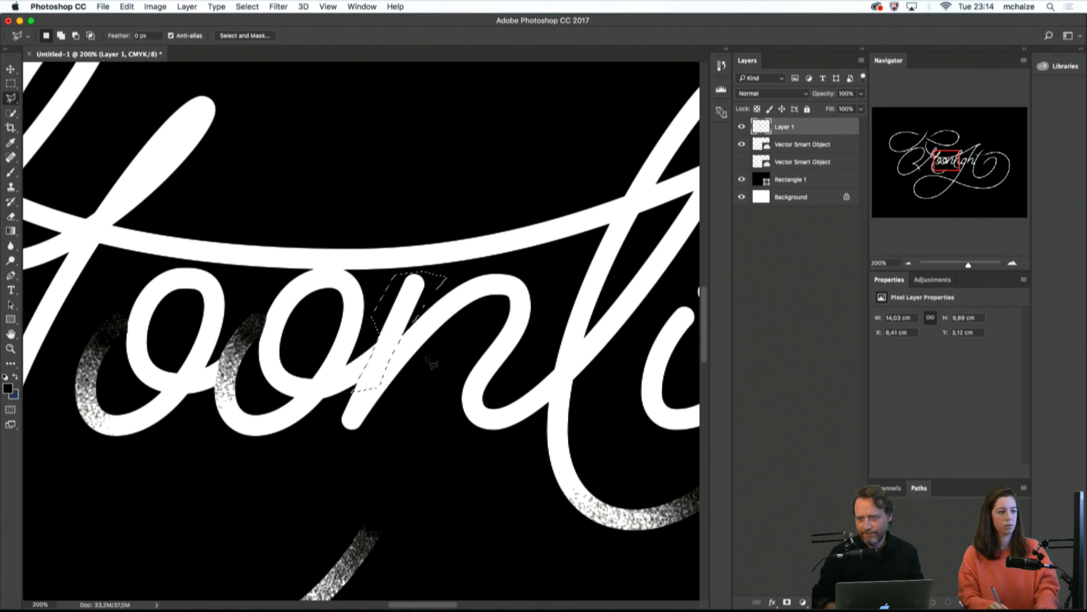
# Brush a grainy black fade over the upper end of the n's selected stem, and clear the selection
pyautogui.press('b')
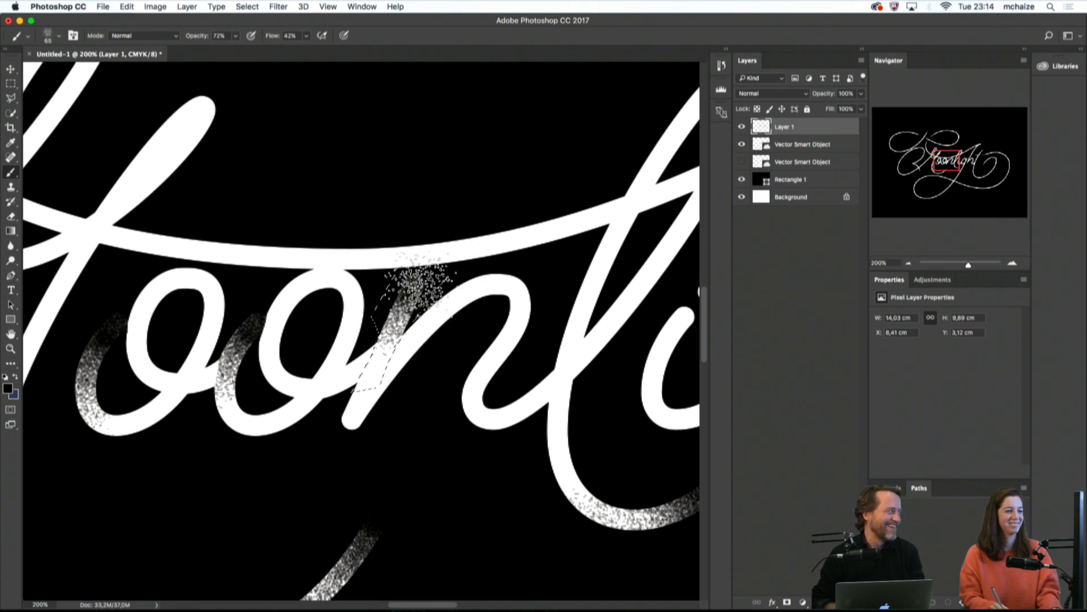
pyautogui.click(418, 293)
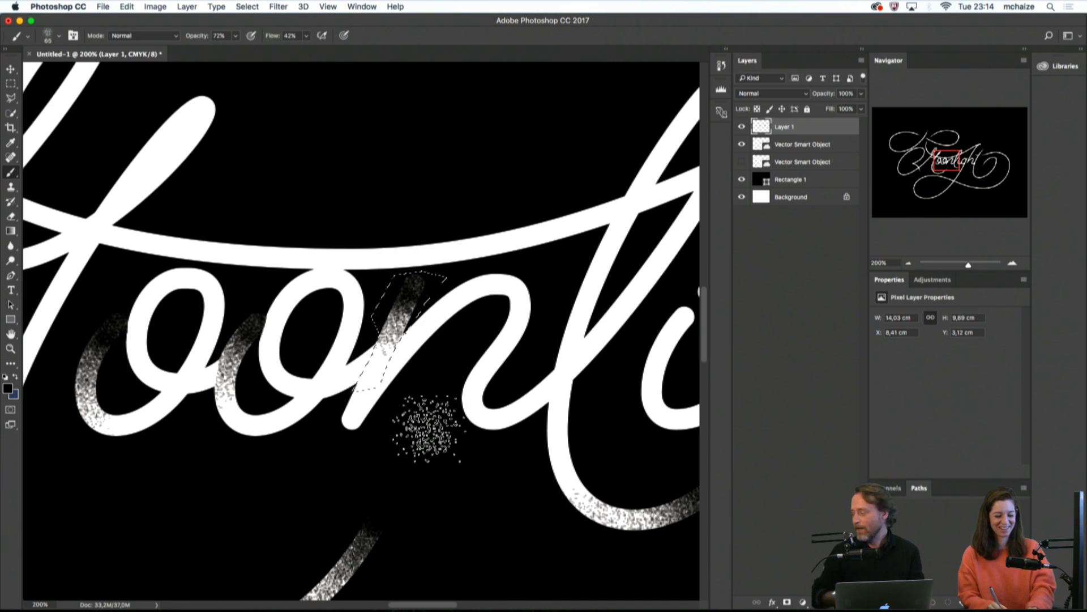
pyautogui.press('m')
pyautogui.click(434, 434)
pyautogui.press('super+minus')
pyautogui.press('super+minus')
pyautogui.press('super+minus')
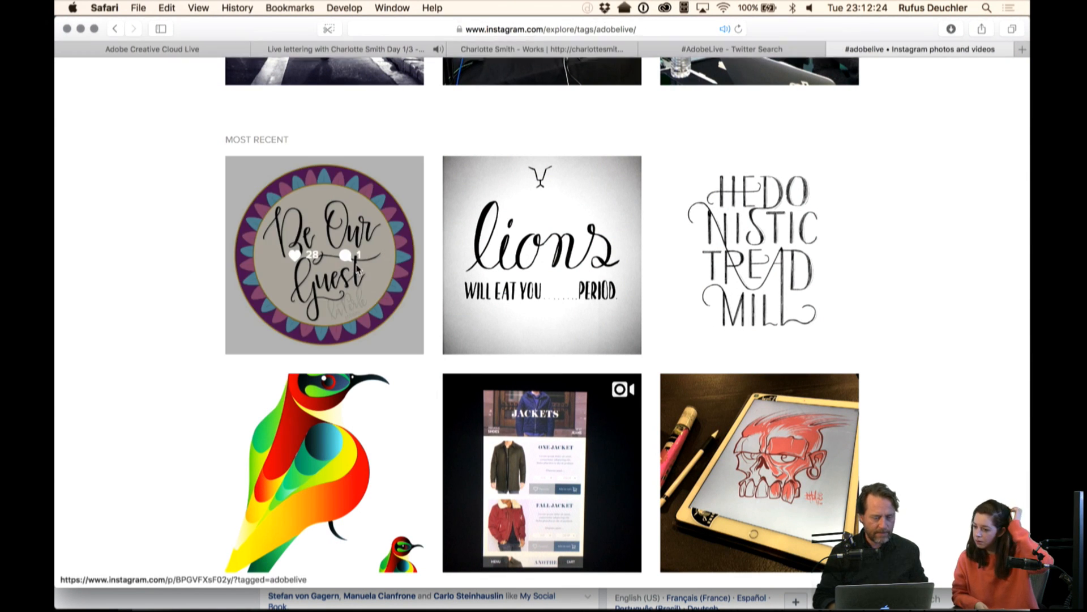
# Switch to Safari and view the Be Our Guest, lions and Hedonistic Treadmill lettering posts tagged #adobelive on Instagram
pyautogui.click(357, 269)
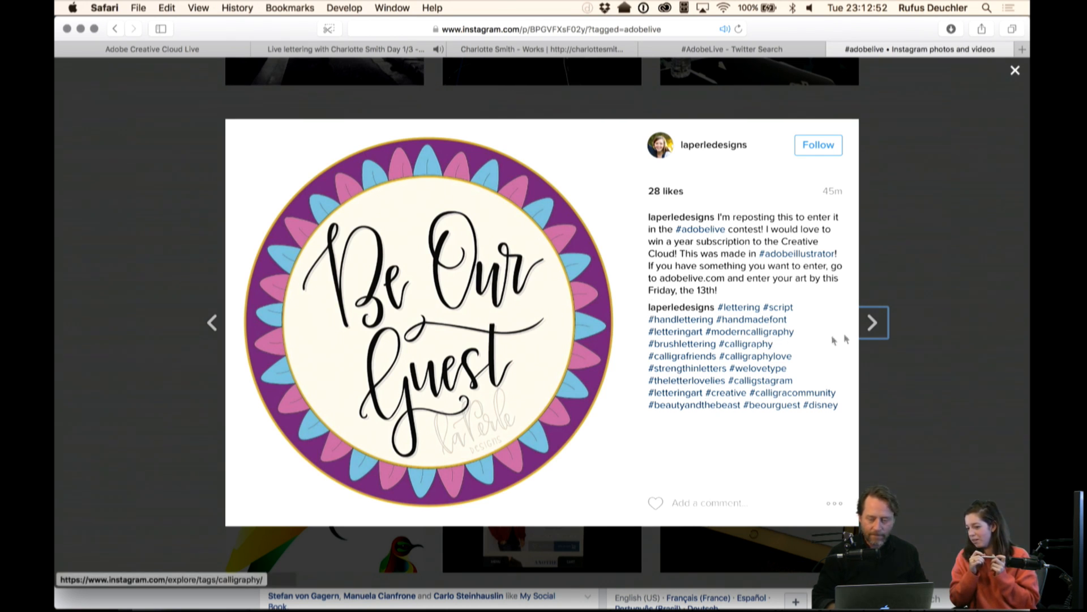
pyautogui.click(874, 325)
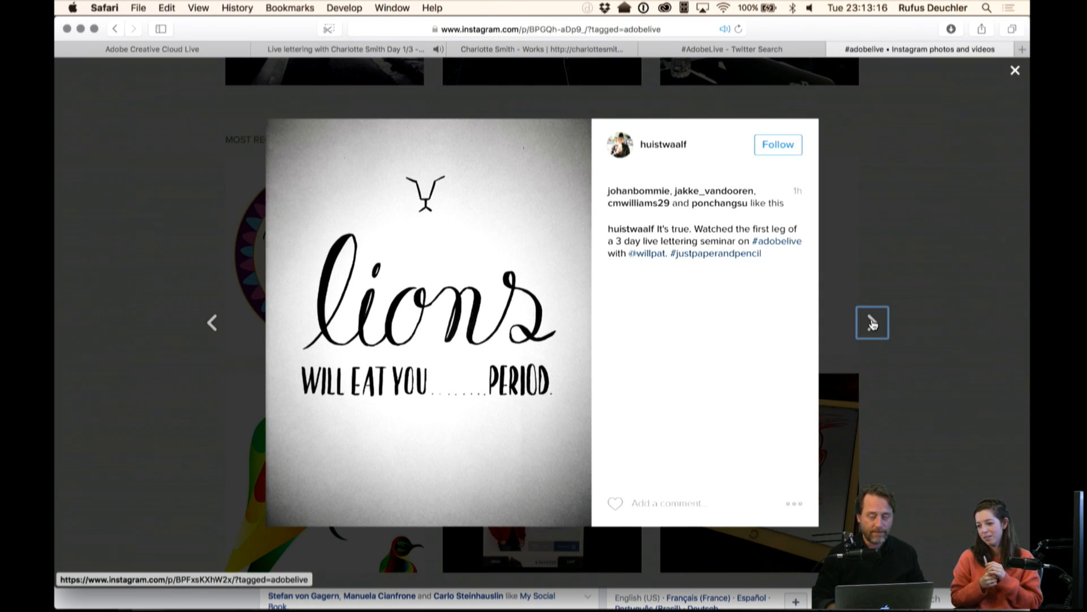
pyautogui.click(873, 324)
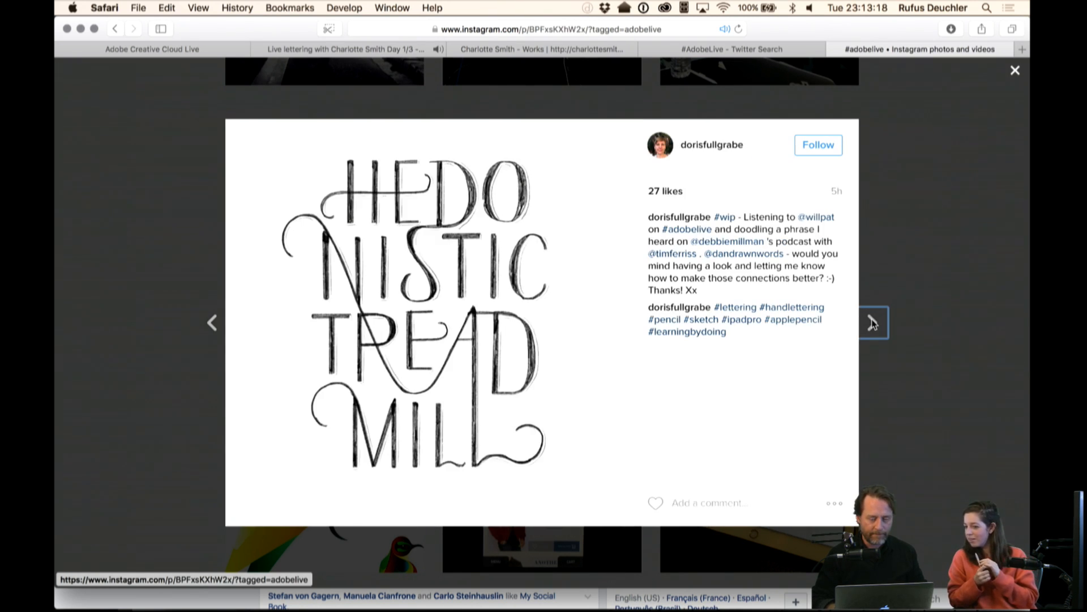
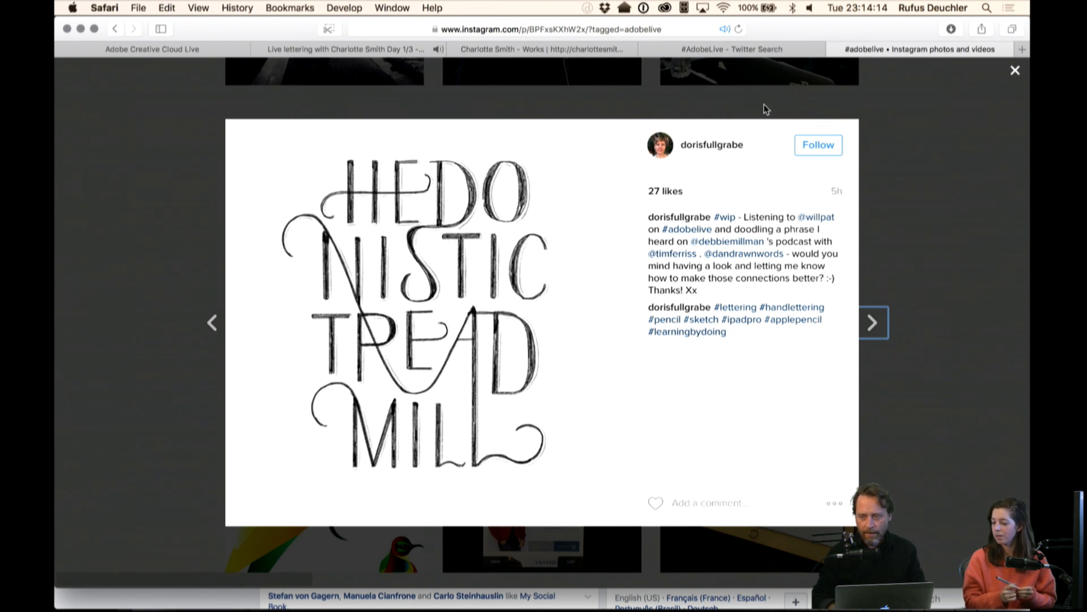
# Reload the #AdobeLive search on Twitter and examine the tweeted Nothing But the Blood of Jesus hand lettering
pyautogui.click(731, 51)
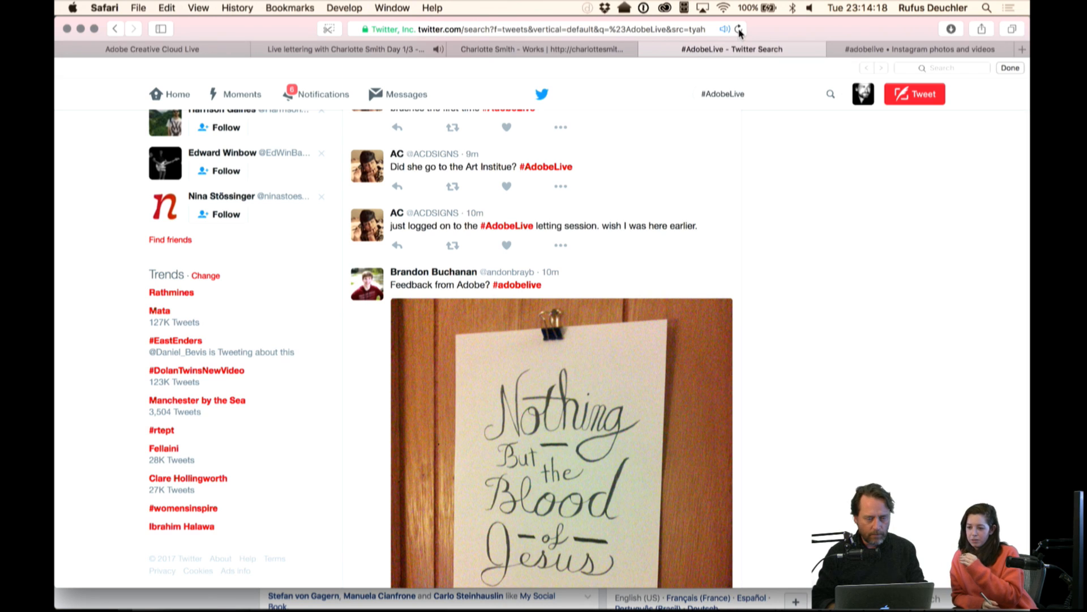
pyautogui.click(740, 29)
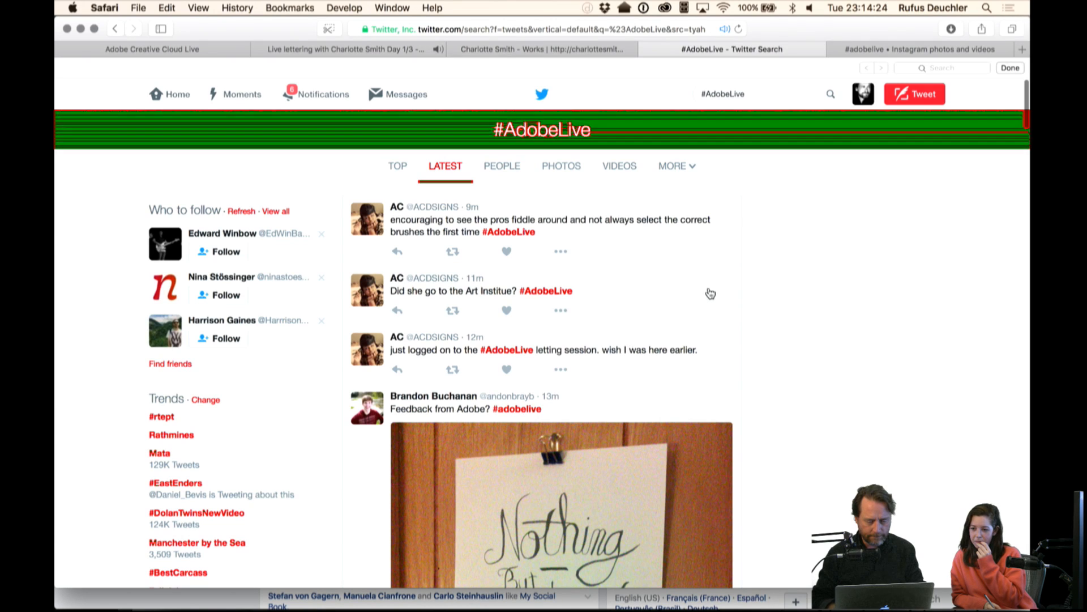
pyautogui.scroll(-4, 781, 295)
pyautogui.scroll(-2, 782, 295)
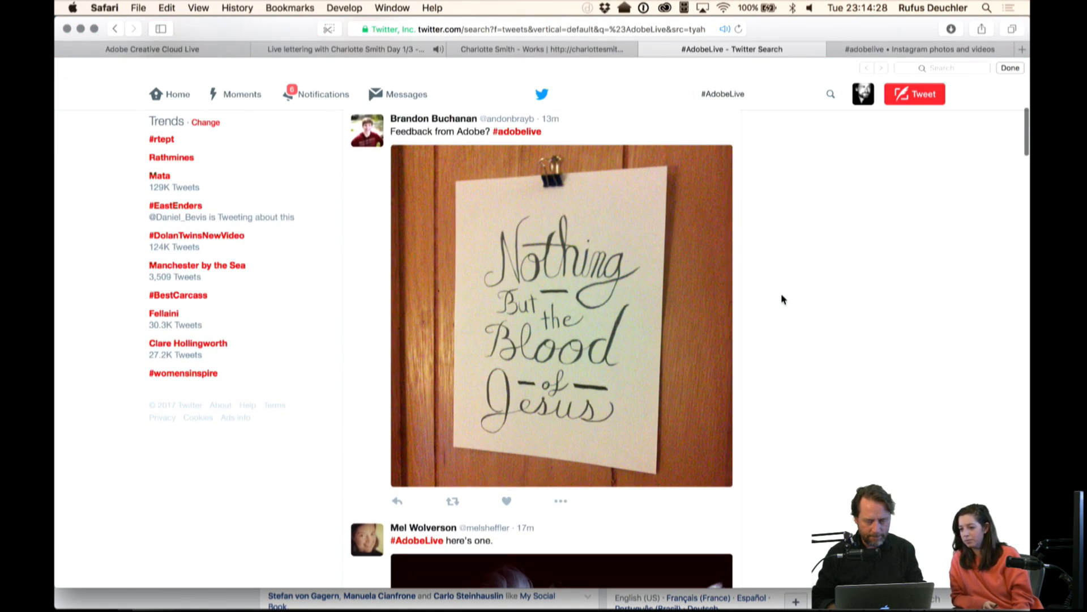
pyautogui.scroll(2, 781, 298)
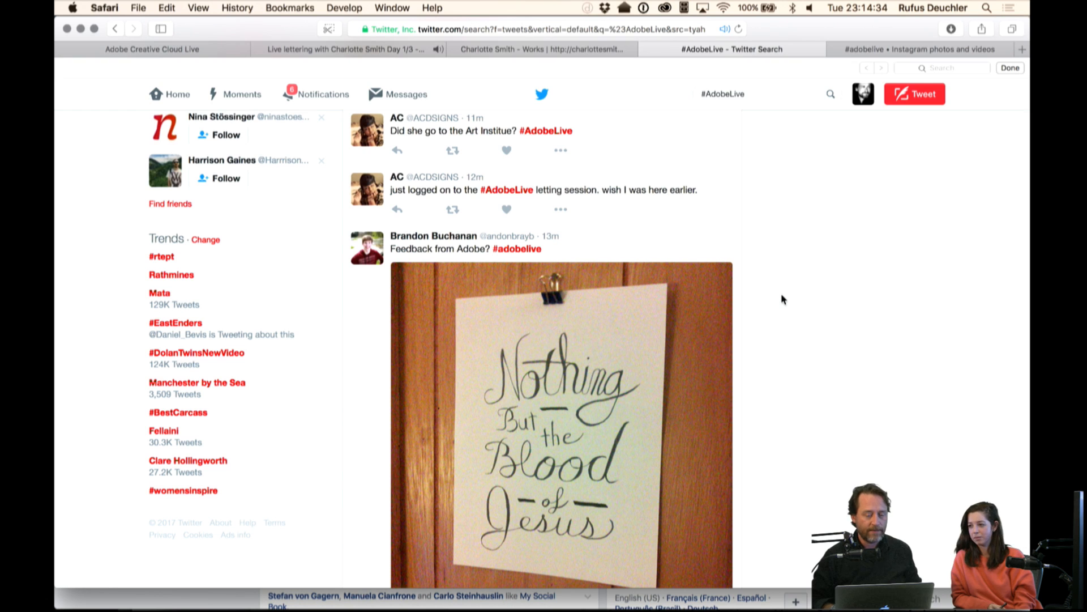
pyautogui.scroll(-2, 781, 295)
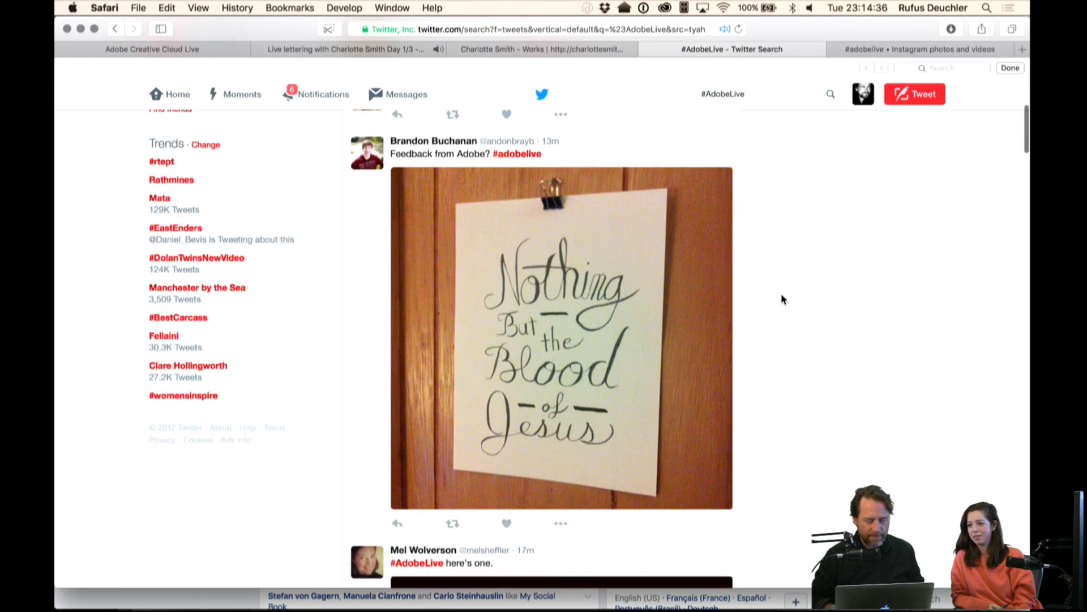
pyautogui.scroll(-1, 782, 299)
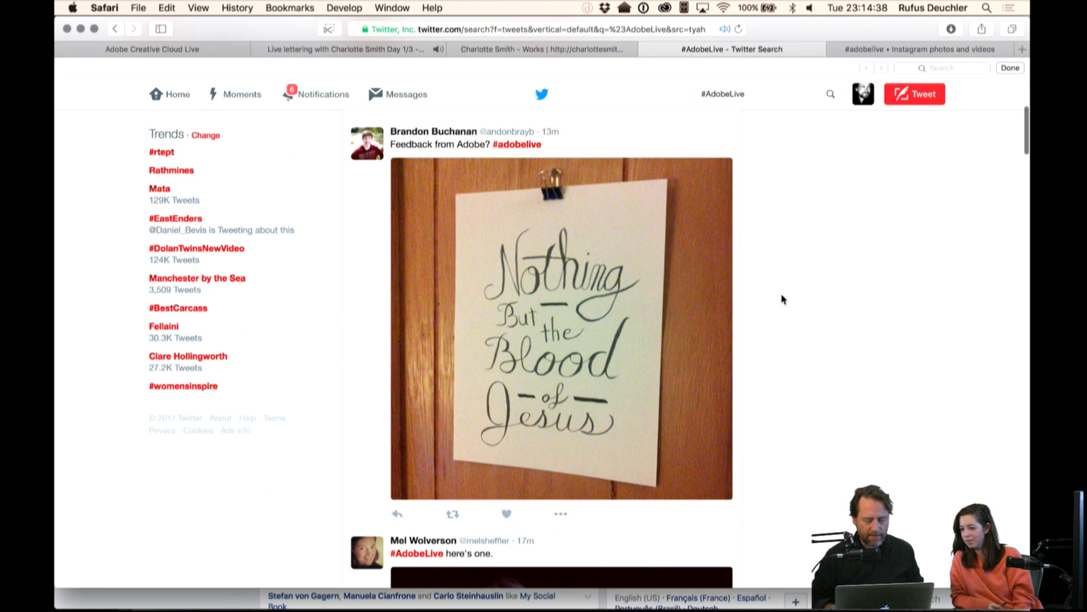
pyautogui.scroll(-1, 782, 299)
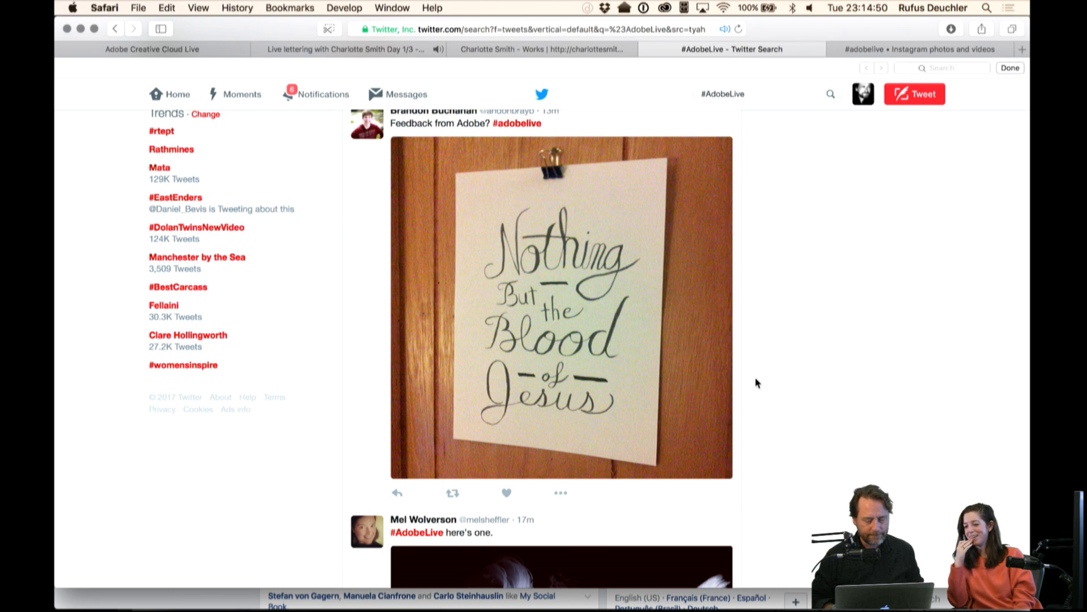
# Examine the brush-painted Love lettering and the heart-shaped Love sketch in the older #AdobeLive tweets
pyautogui.scroll(-10, 828, 377)
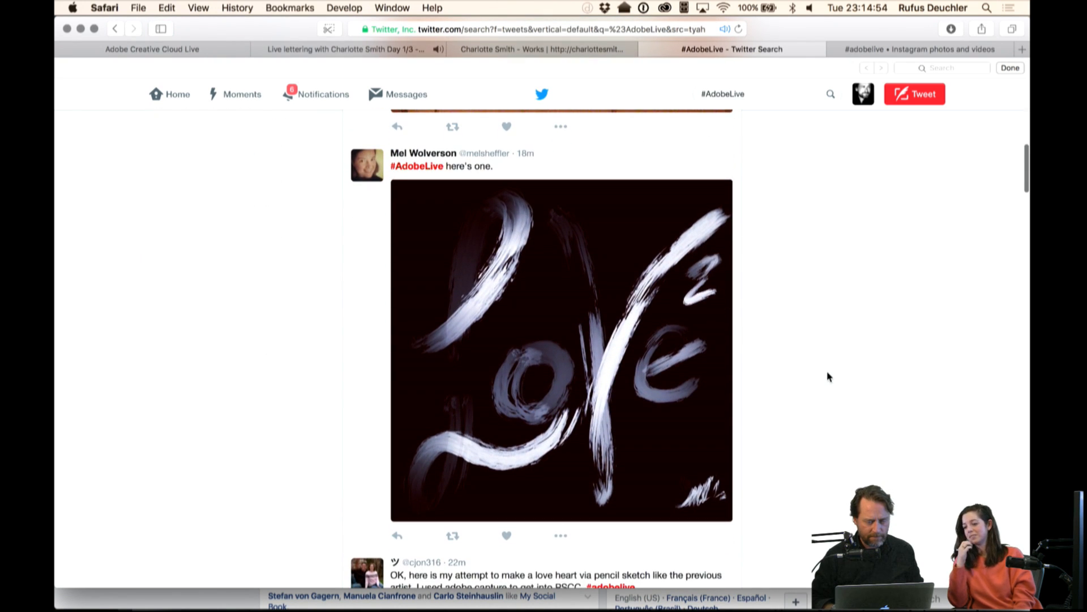
pyautogui.scroll(-1, 828, 377)
pyautogui.scroll(-1, 827, 376)
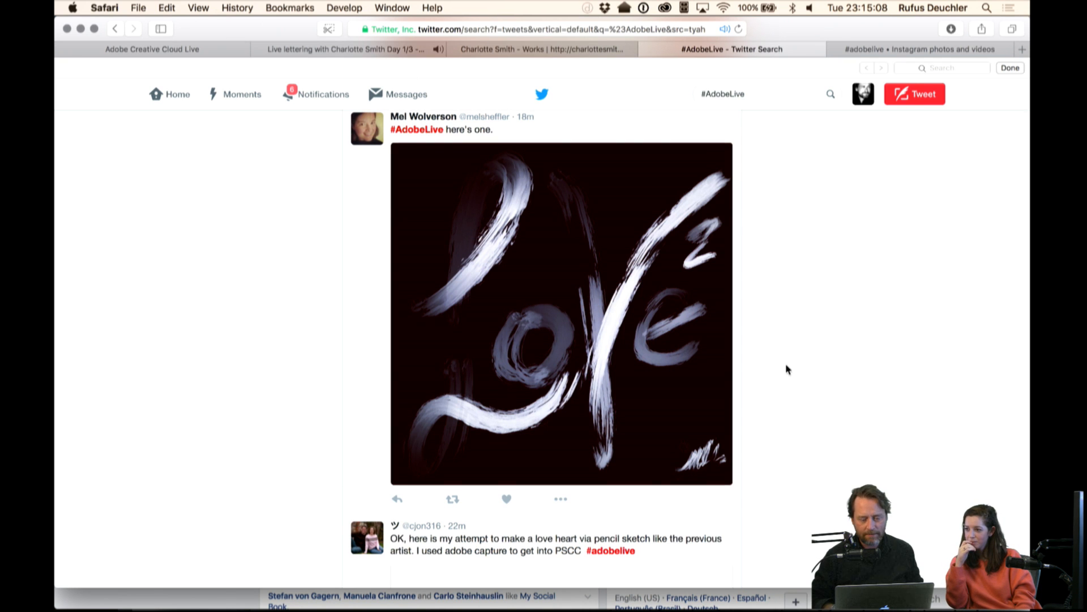
pyautogui.scroll(-5, 780, 406)
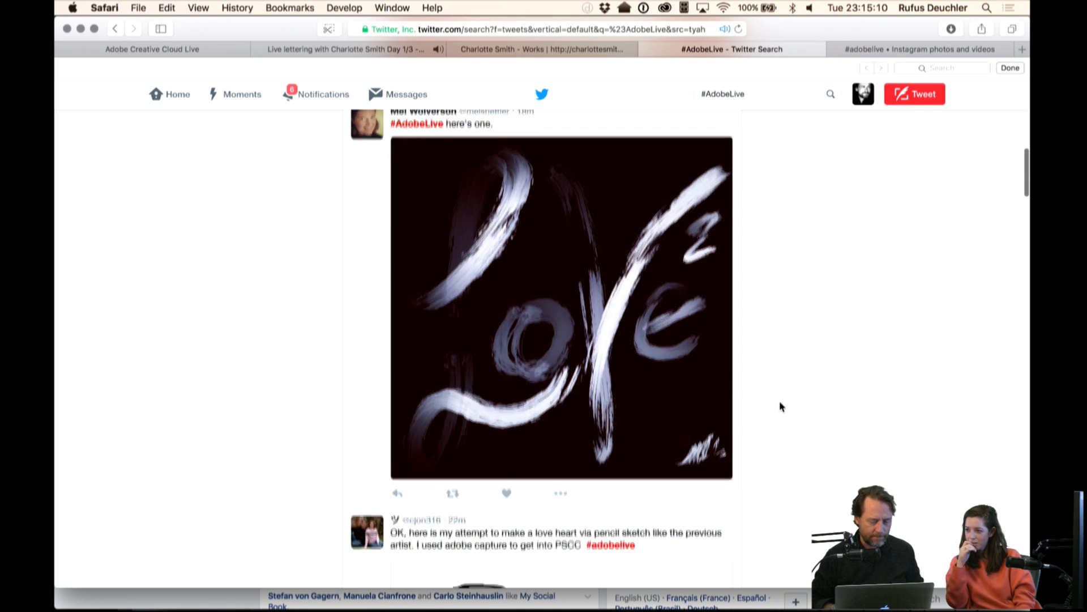
pyautogui.scroll(-2, 780, 405)
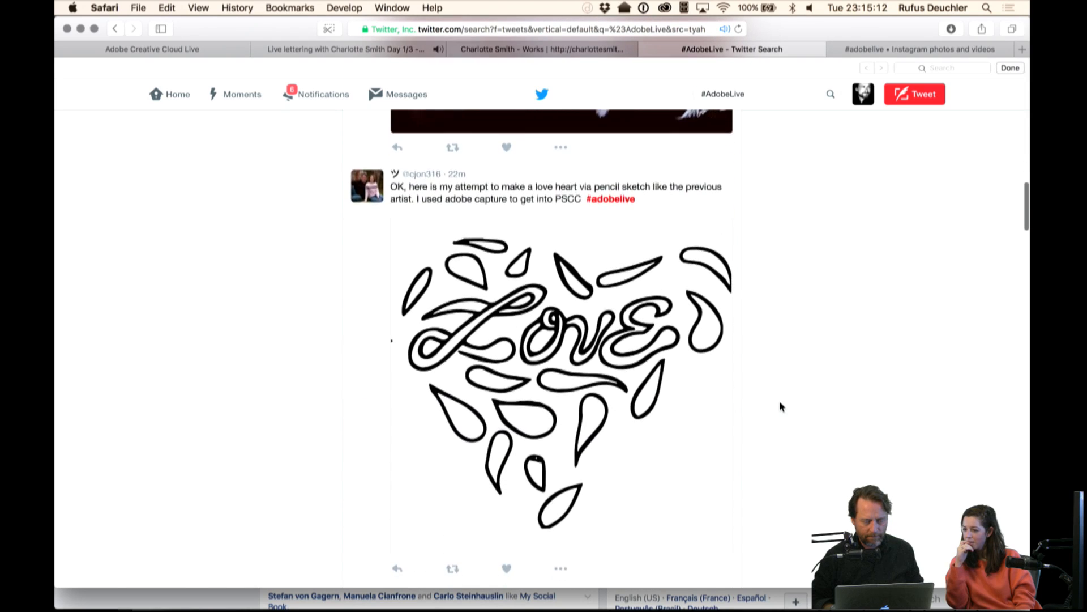
pyautogui.scroll(-1, 780, 405)
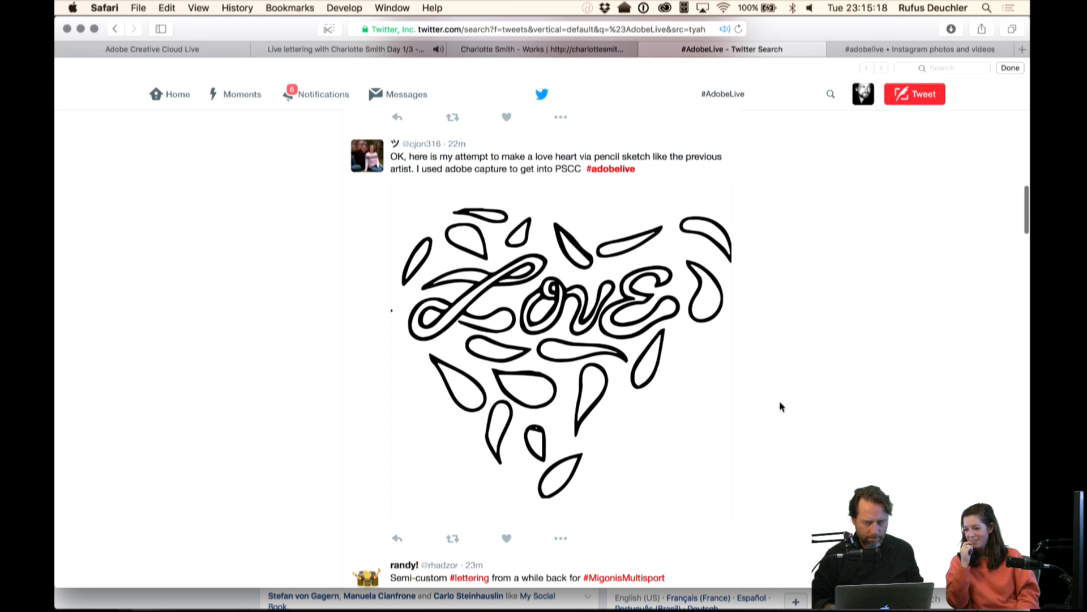
pyautogui.scroll(-2, 780, 402)
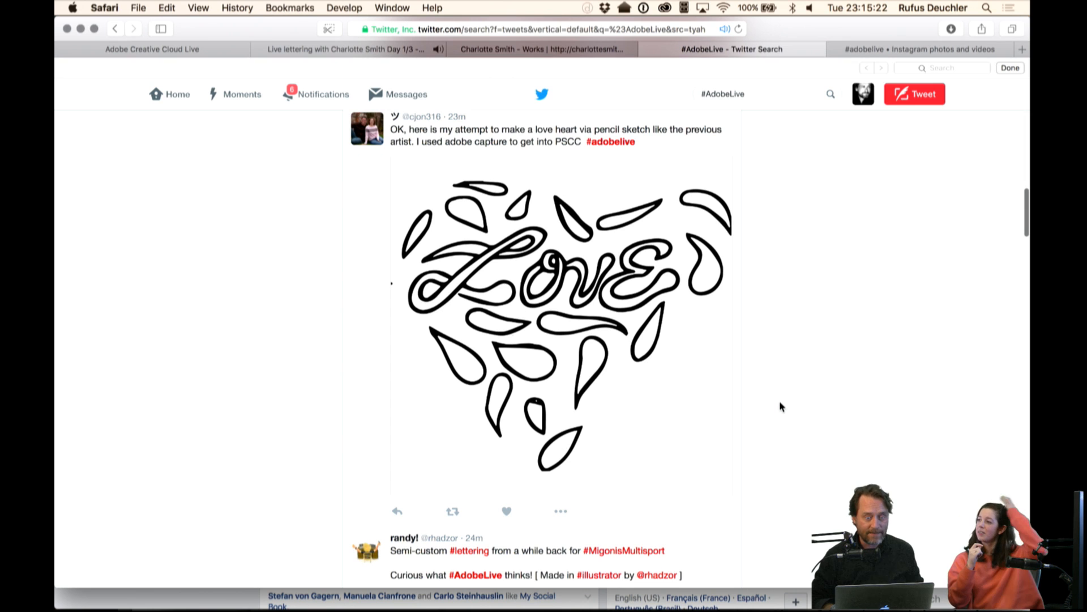
# Examine the Migonis Multisport logo tweet and look through the earlier #AdobeLive tweets below it
pyautogui.scroll(-2, 780, 403)
pyautogui.scroll(-10, 780, 403)
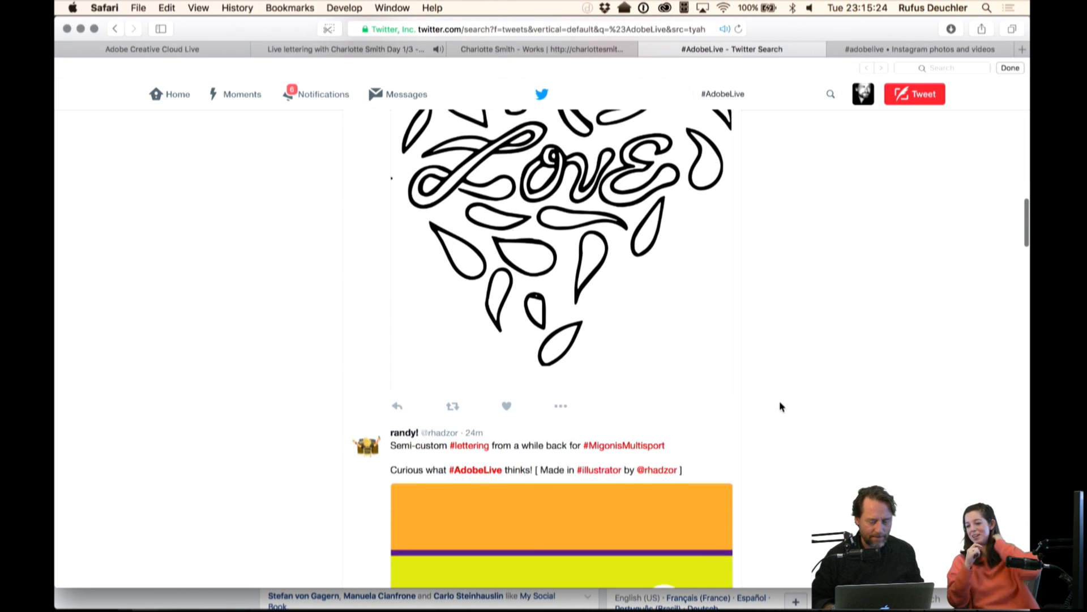
pyautogui.scroll(-13, 780, 402)
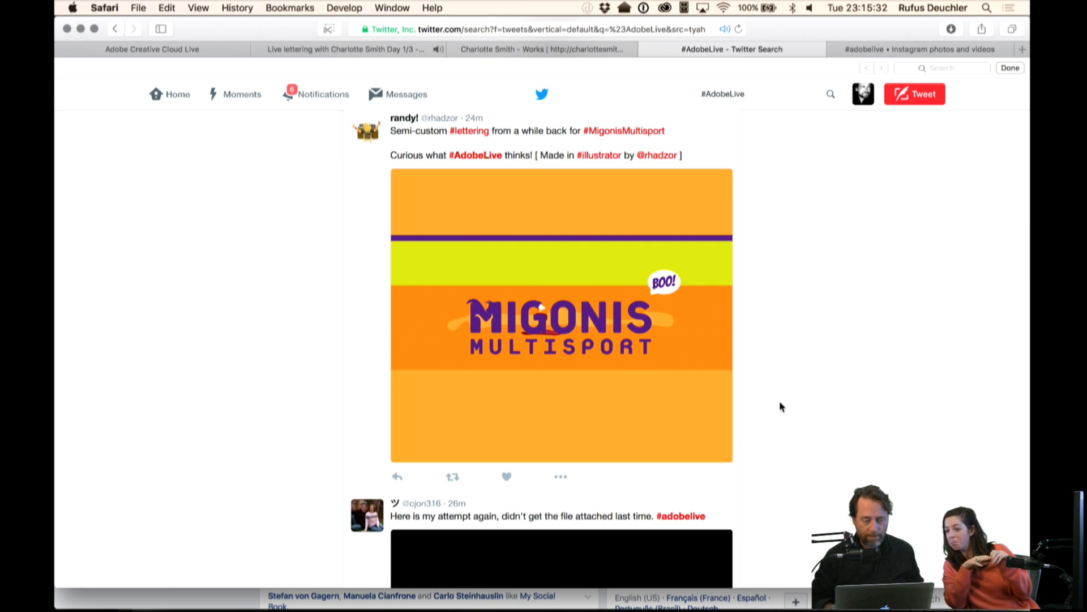
pyautogui.scroll(-1, 780, 403)
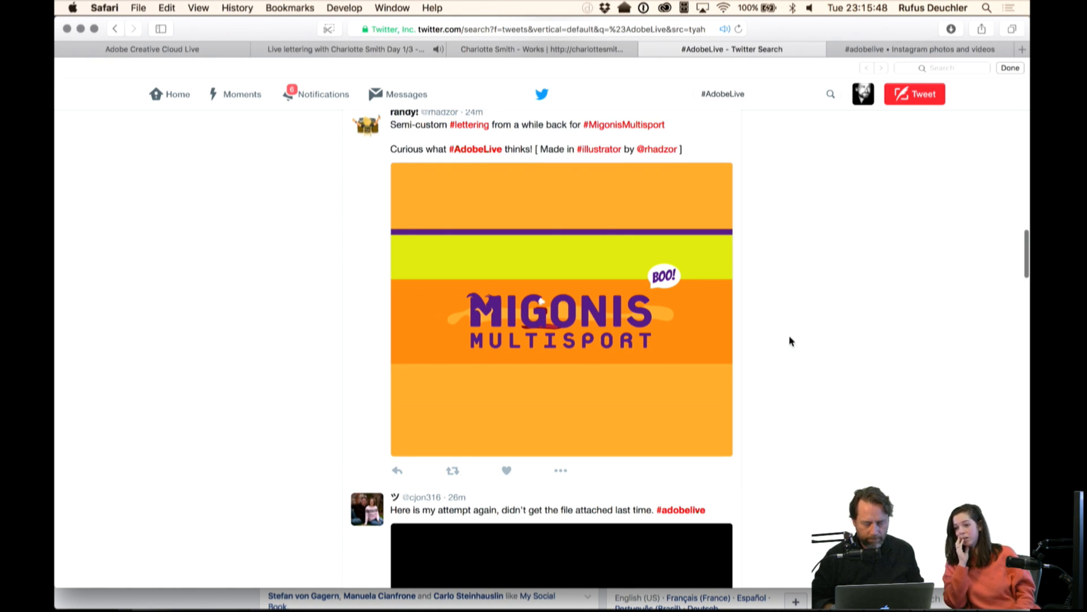
pyautogui.scroll(-10, 789, 337)
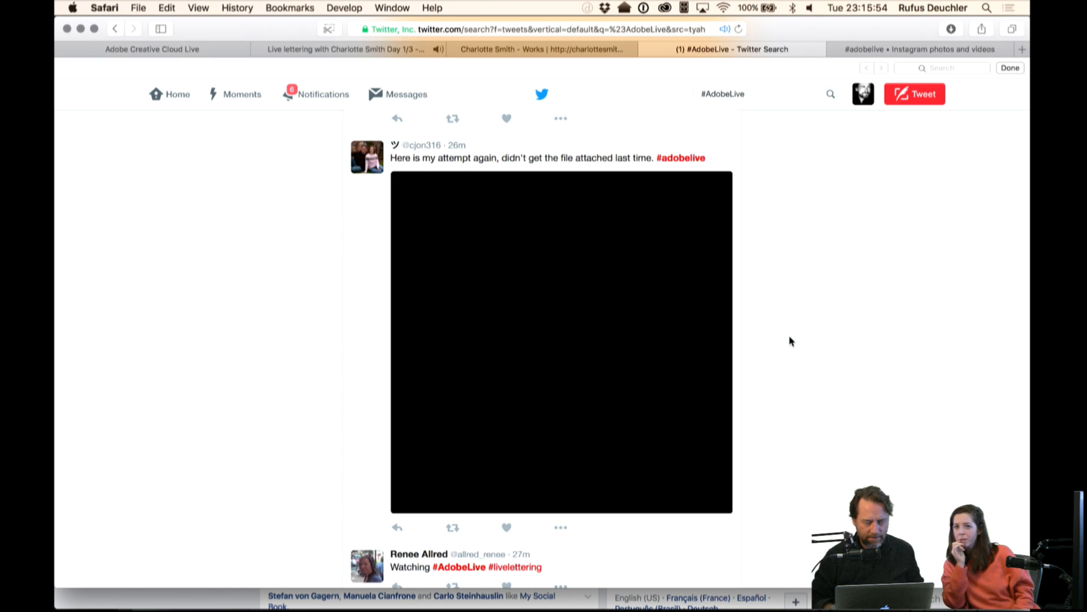
pyautogui.scroll(-1, 790, 336)
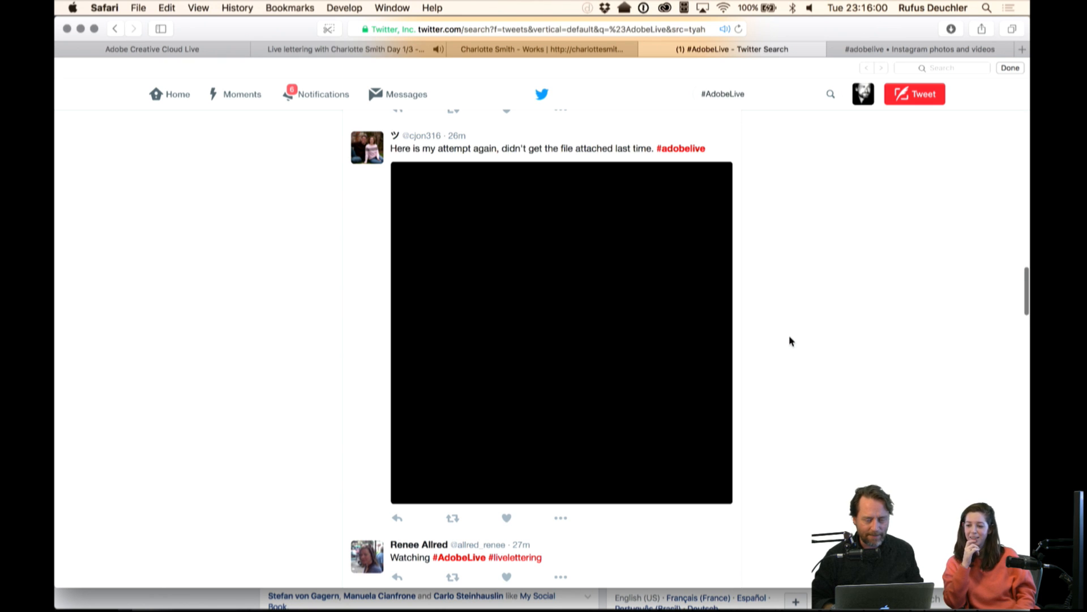
pyautogui.scroll(-2, 790, 336)
pyautogui.scroll(5, 789, 341)
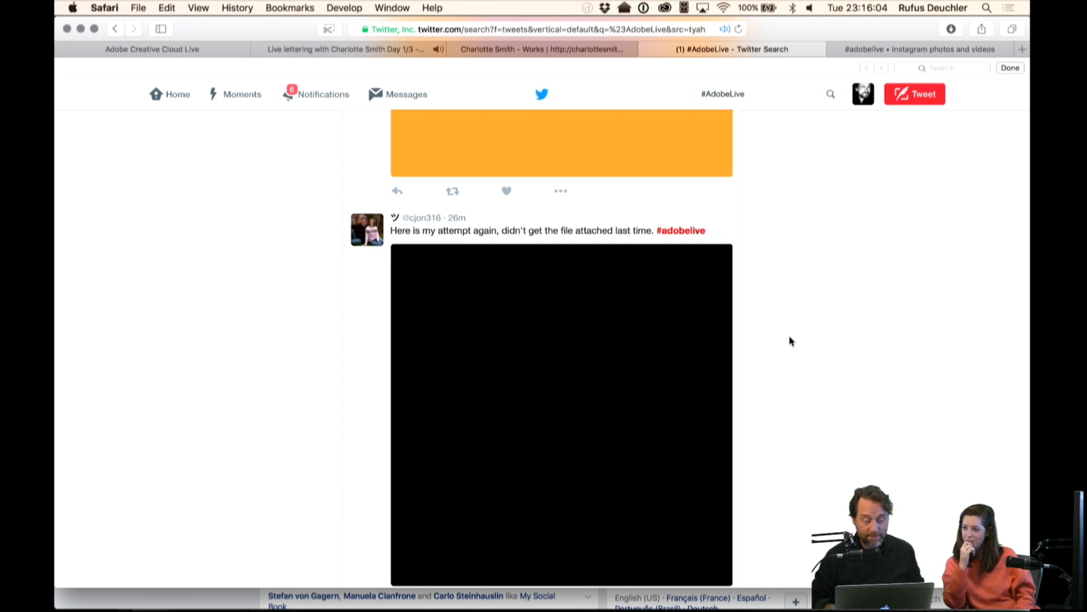
pyautogui.scroll(-9, 790, 340)
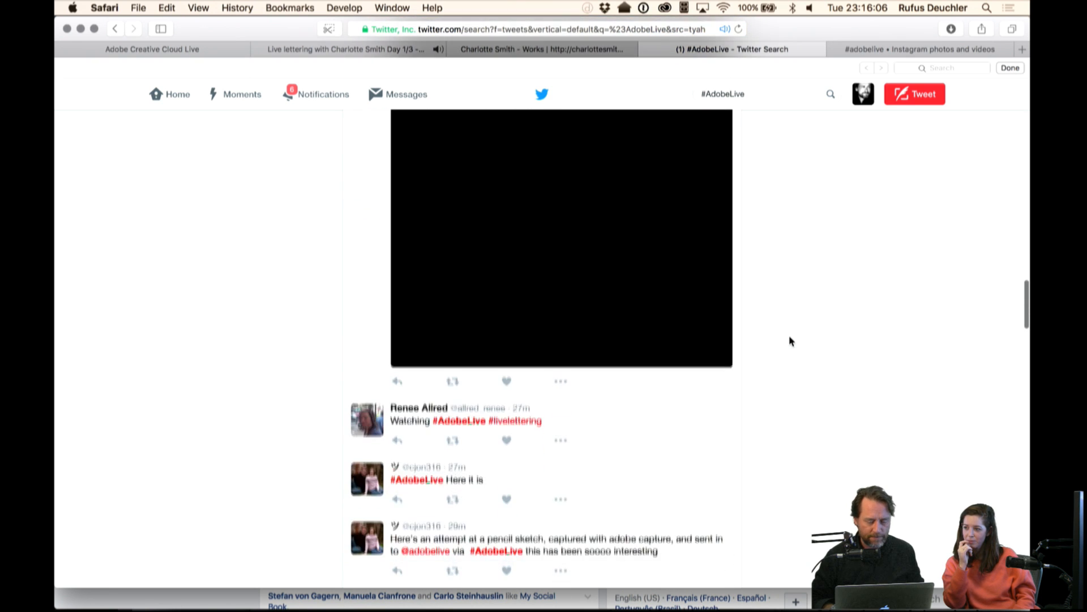
pyautogui.scroll(-4, 790, 340)
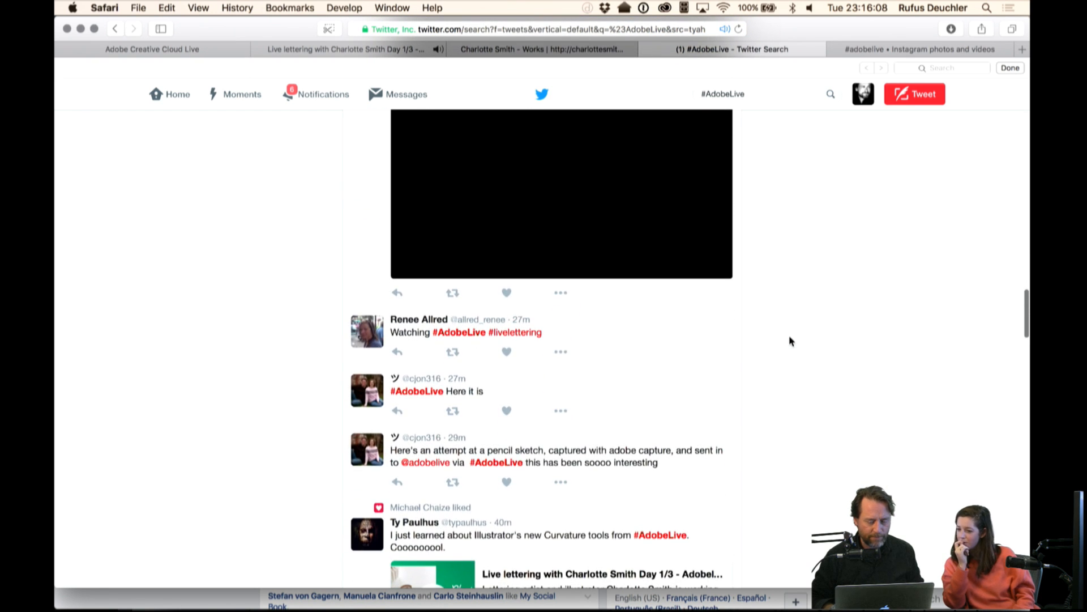
pyautogui.scroll(-7, 791, 339)
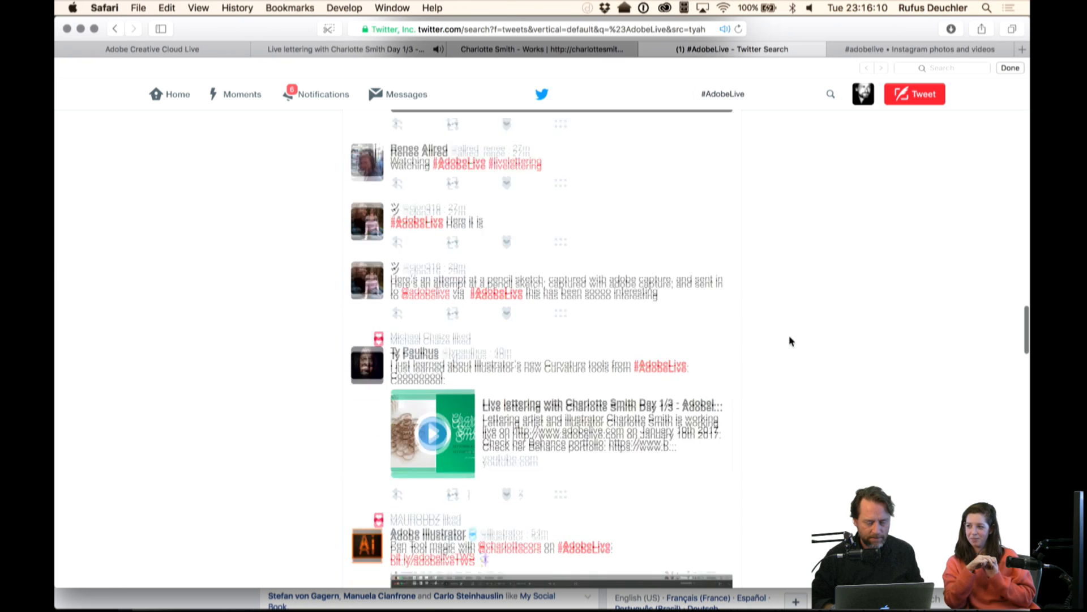
# Look through the older #AdobeLive tweets, examining the Pen Tool magic screenshot and the working-from-home photo
pyautogui.scroll(-15, 789, 341)
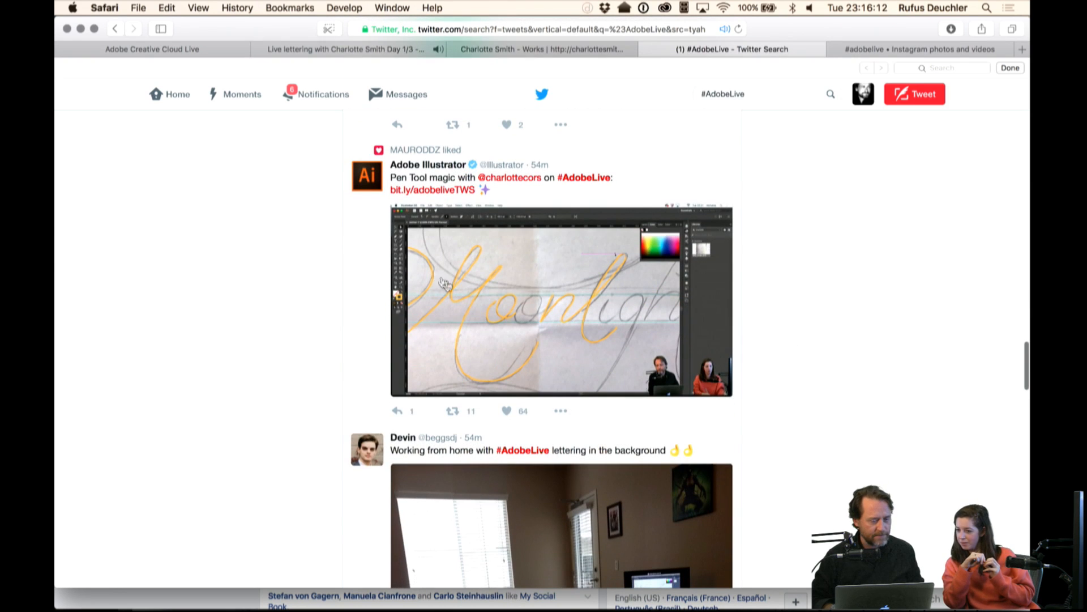
pyautogui.scroll(-8, 792, 354)
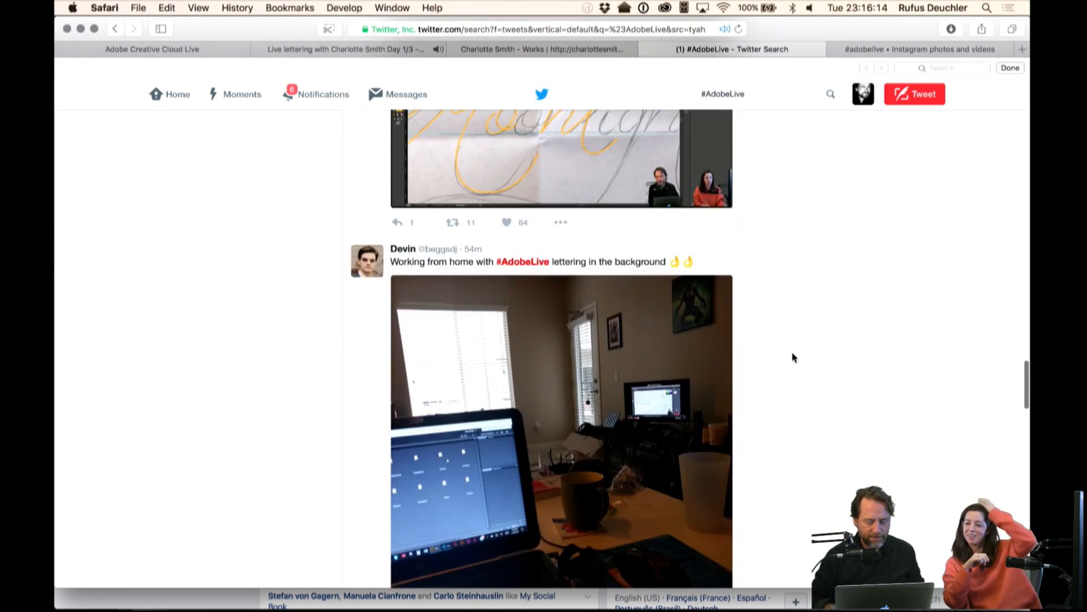
pyautogui.scroll(-4, 792, 354)
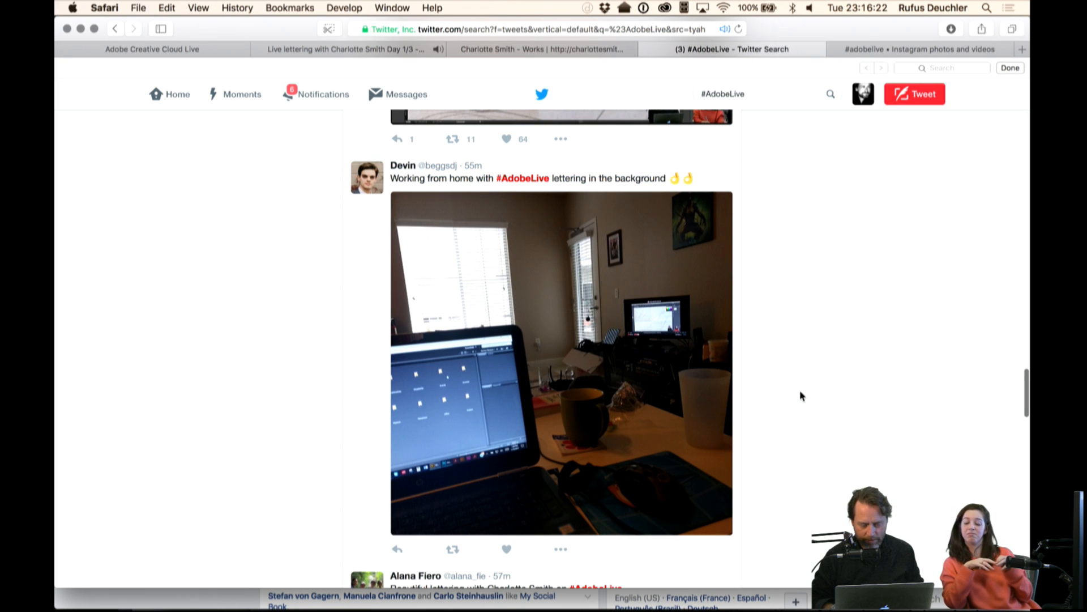
pyautogui.scroll(-2, 801, 391)
pyautogui.scroll(-1, 800, 395)
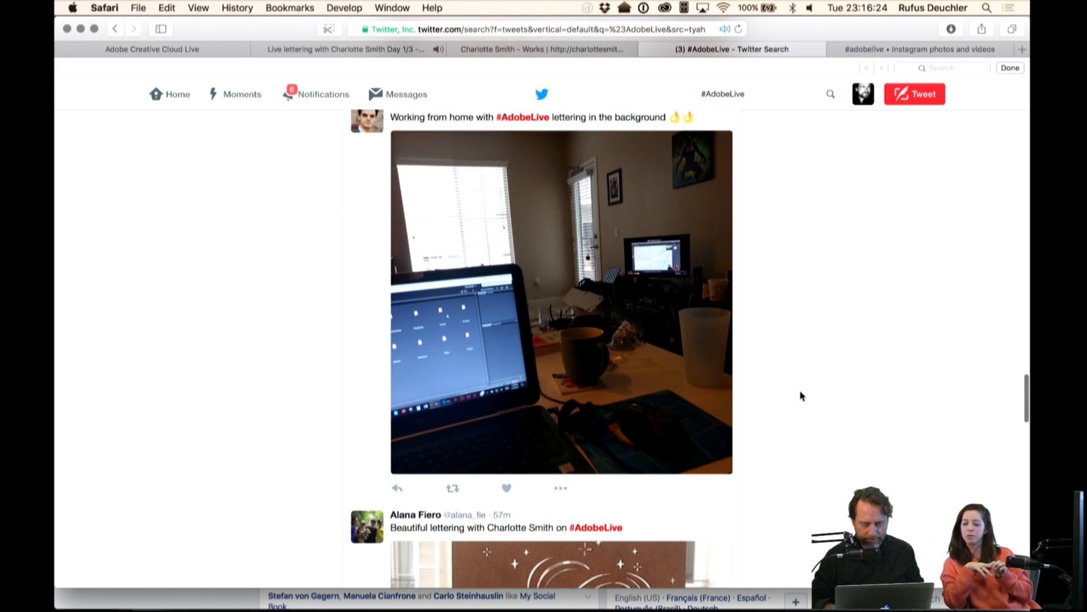
# Examine the Bonjour paper lettering and the Vector Night video in the older #AdobeLive tweets
pyautogui.scroll(-6, 800, 392)
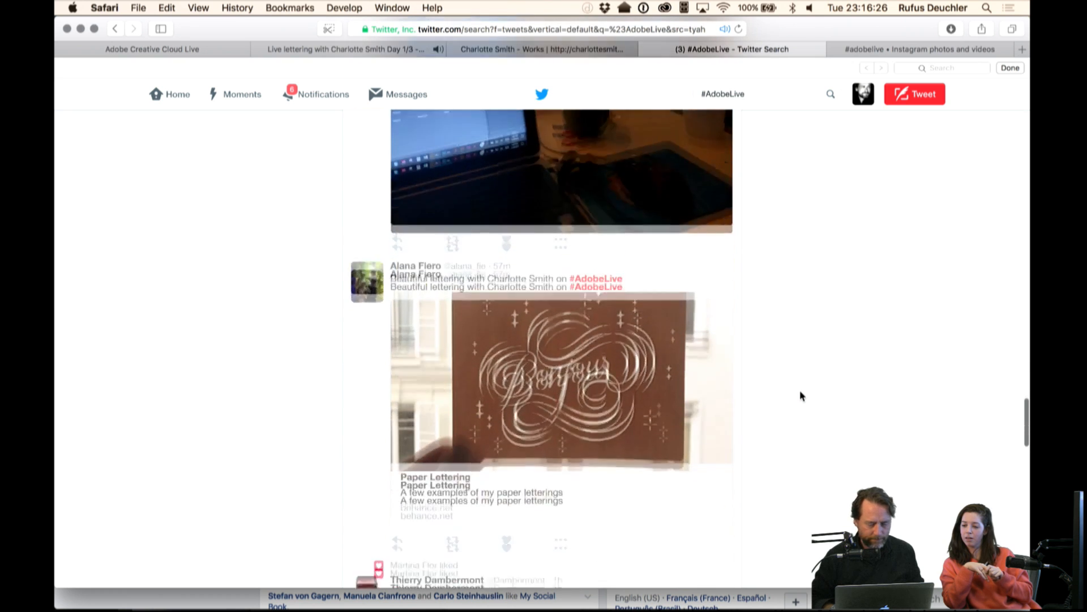
pyautogui.scroll(-2, 800, 395)
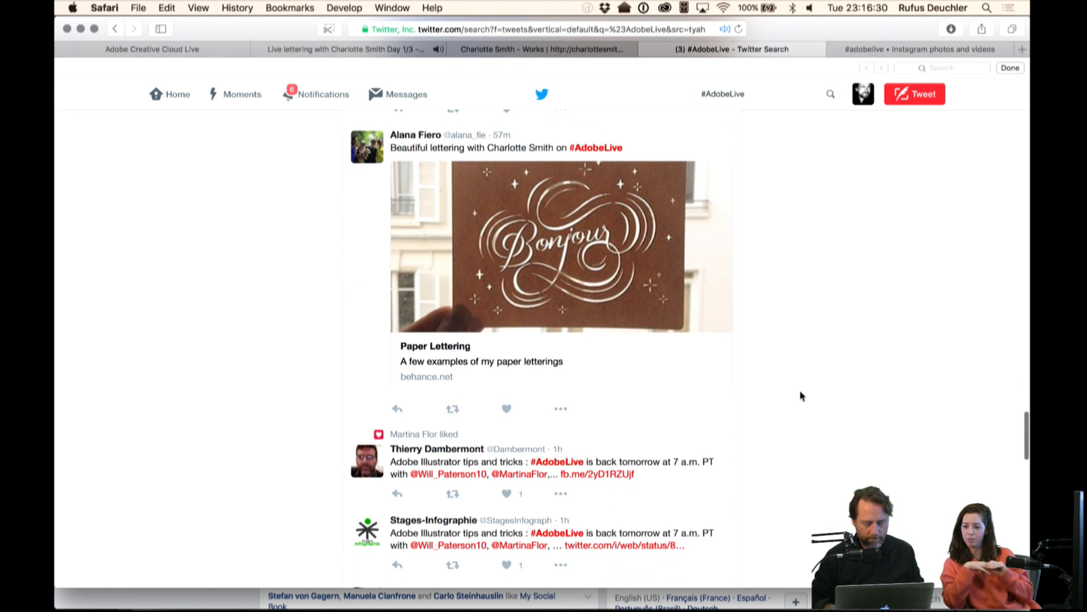
pyautogui.scroll(-2, 800, 395)
pyautogui.scroll(-5, 800, 395)
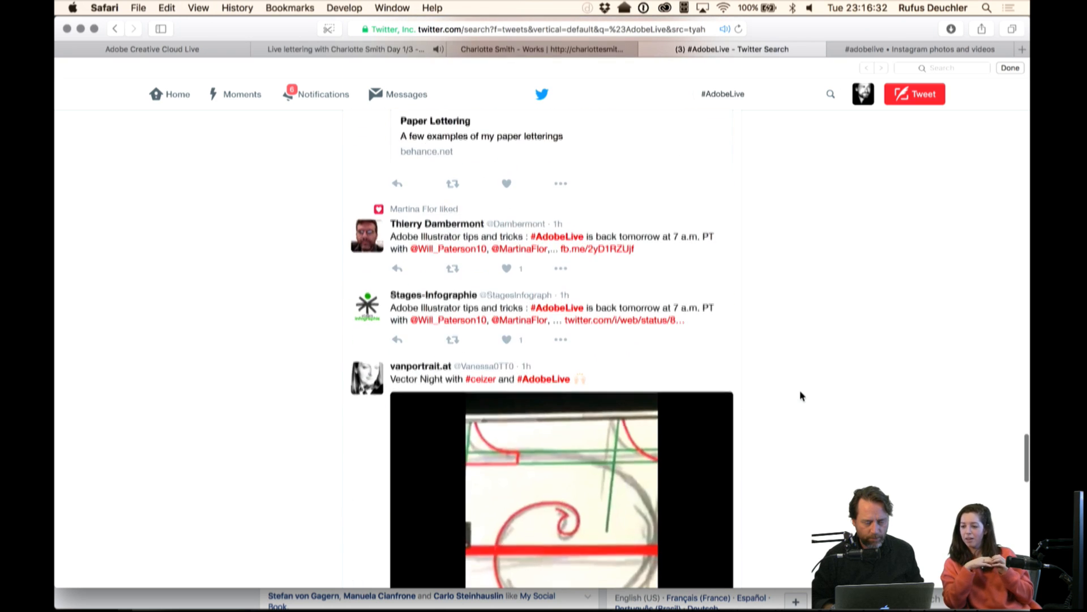
pyautogui.scroll(-2, 801, 391)
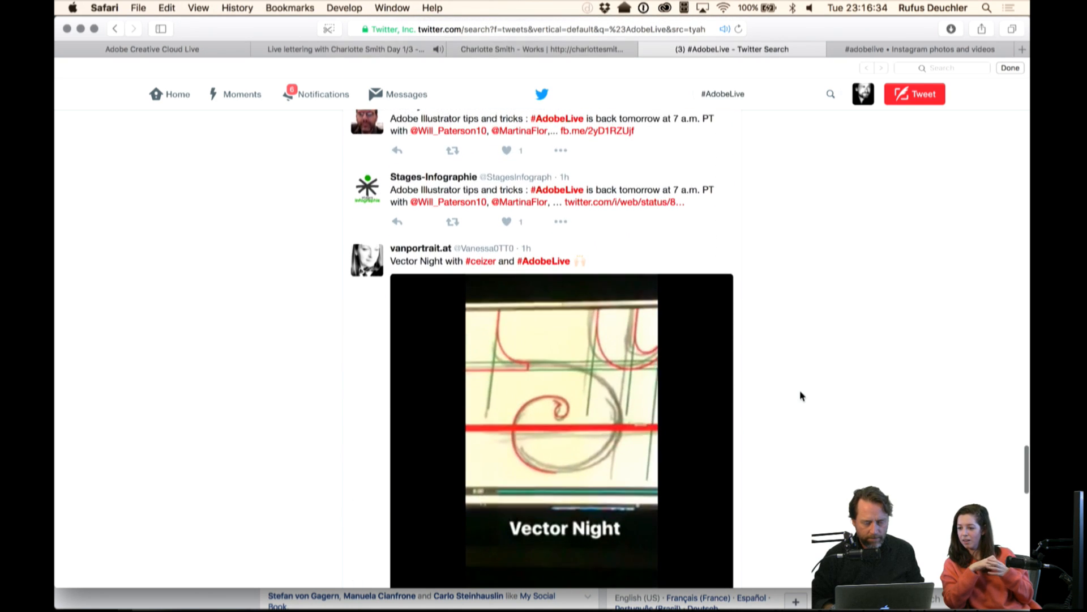
pyautogui.scroll(-3, 799, 389)
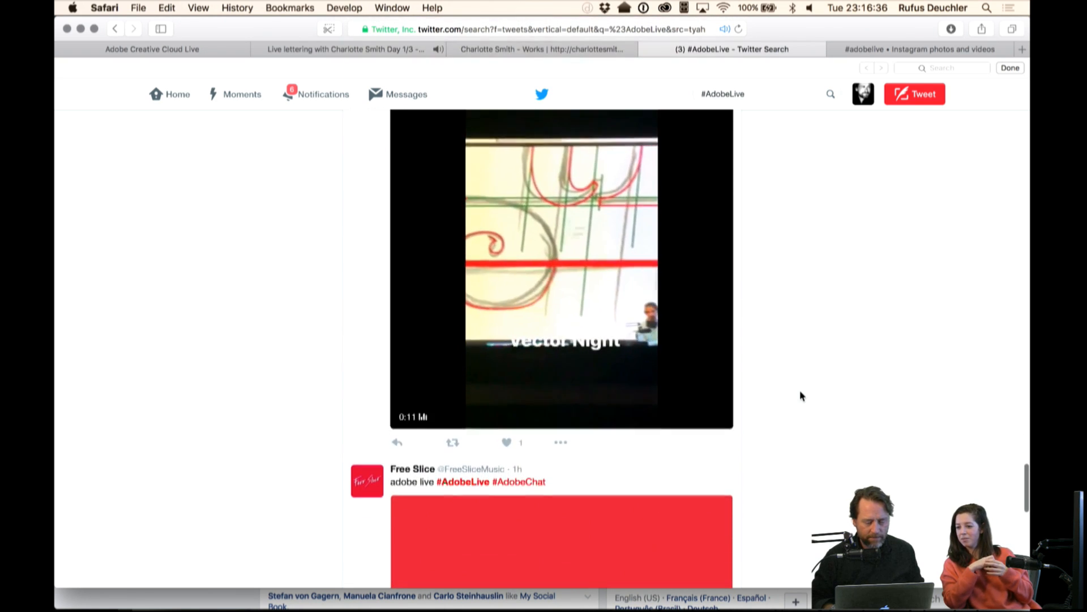
pyautogui.scroll(3, 799, 390)
pyautogui.scroll(4, 801, 395)
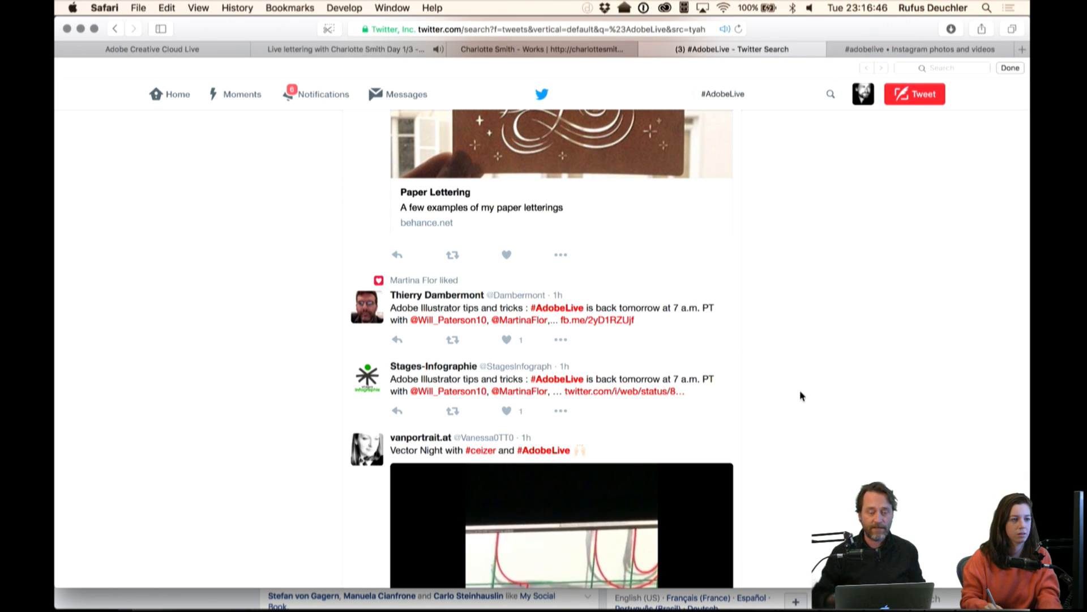
pyautogui.scroll(4, 746, 366)
pyautogui.scroll(5, 746, 370)
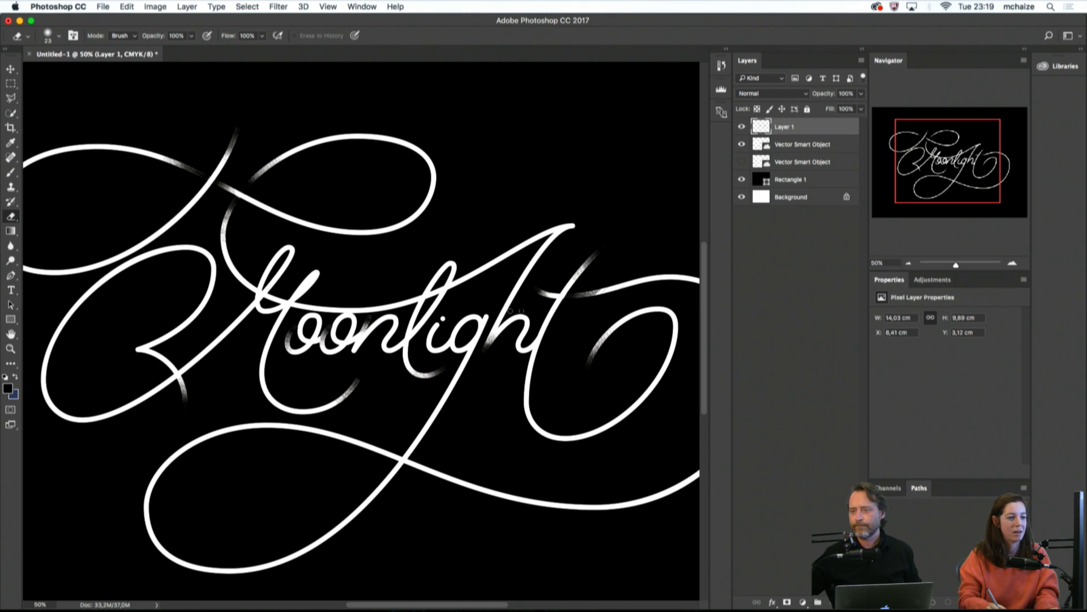
# In Photoshop, erase the black shading from the t's crossbar just right of the stem on Layer 1
pyautogui.moveTo(588, 305)
pyautogui.mouseDown()
pyautogui.moveTo(607, 310)
pyautogui.moveTo(588, 308)
pyautogui.mouseUp()
pyautogui.press('super+z')
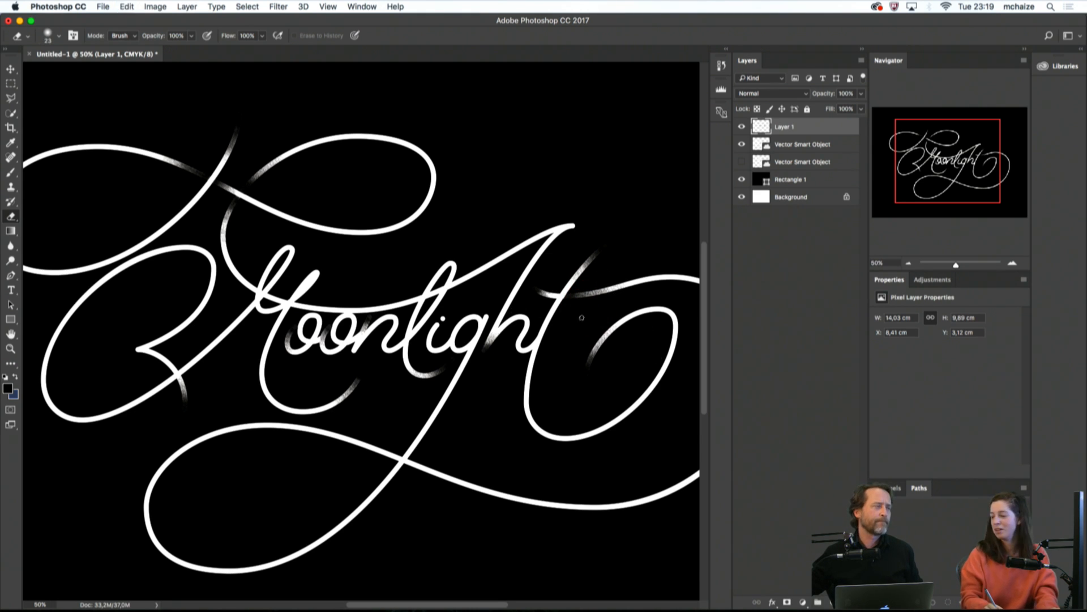
pyautogui.moveTo(582, 315); pyautogui.dragTo(600, 303)
pyautogui.press('super+plus')
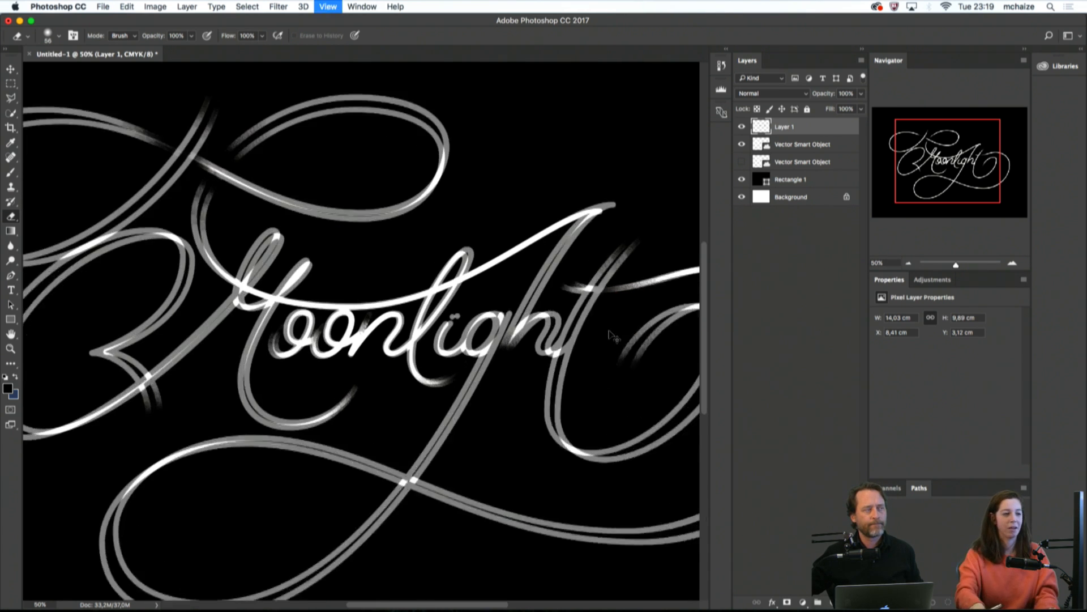
pyautogui.moveTo(439, 264); pyautogui.dragTo(274, 273)
pyautogui.moveTo(534, 282); pyautogui.dragTo(473, 309)
pyautogui.press('super+plus')
pyautogui.press('super+plus')
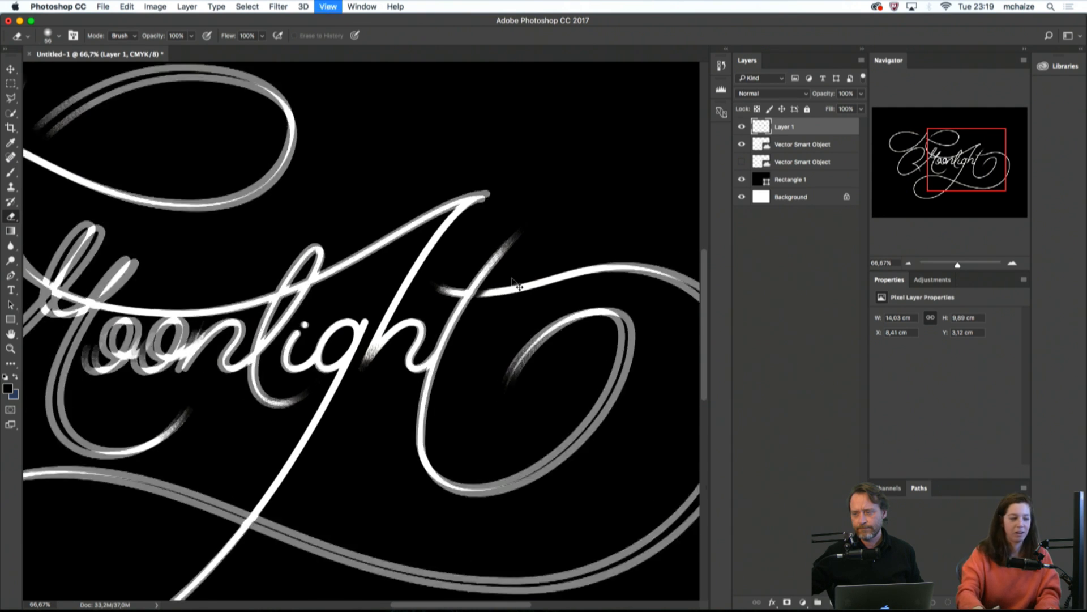
pyautogui.moveTo(523, 283); pyautogui.dragTo(511, 283)
pyautogui.moveTo(697, 194); pyautogui.dragTo(581, 233)
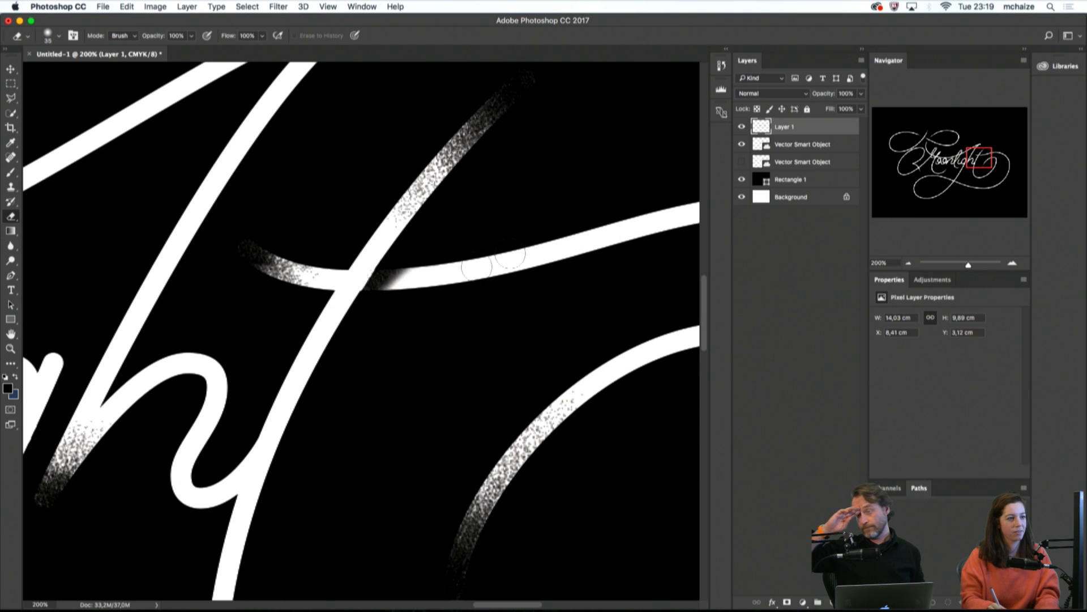
pyautogui.moveTo(408, 263); pyautogui.dragTo(357, 282)
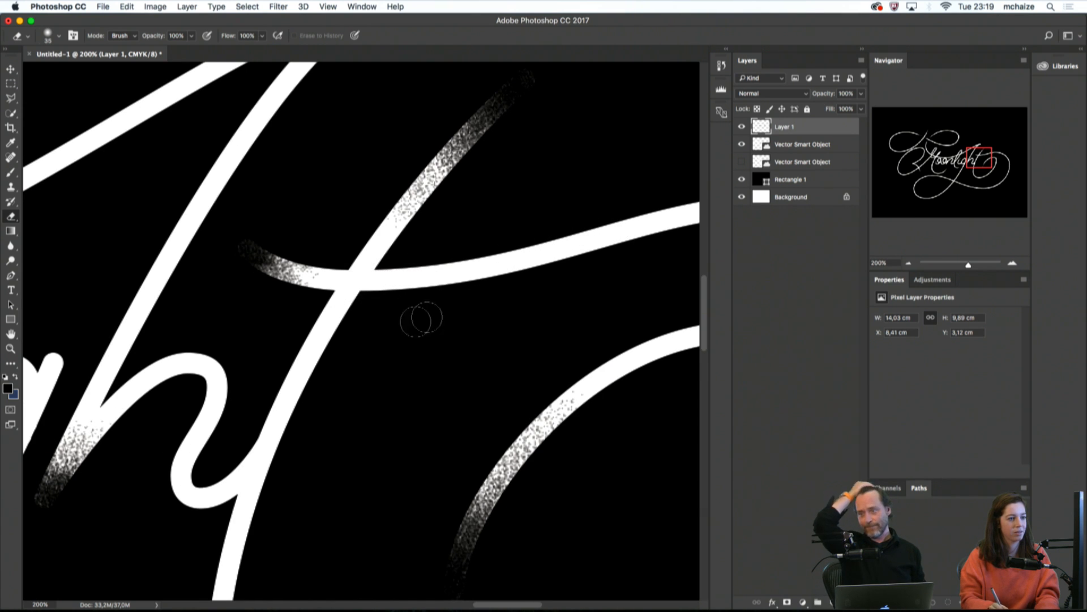
# Examine the whole Moonlight lettering and its grainy stroke ends from the first o through to the h
pyautogui.press('super+minus')
pyautogui.press('super+minus')
pyautogui.press('super+minus')
pyautogui.press('super+minus')
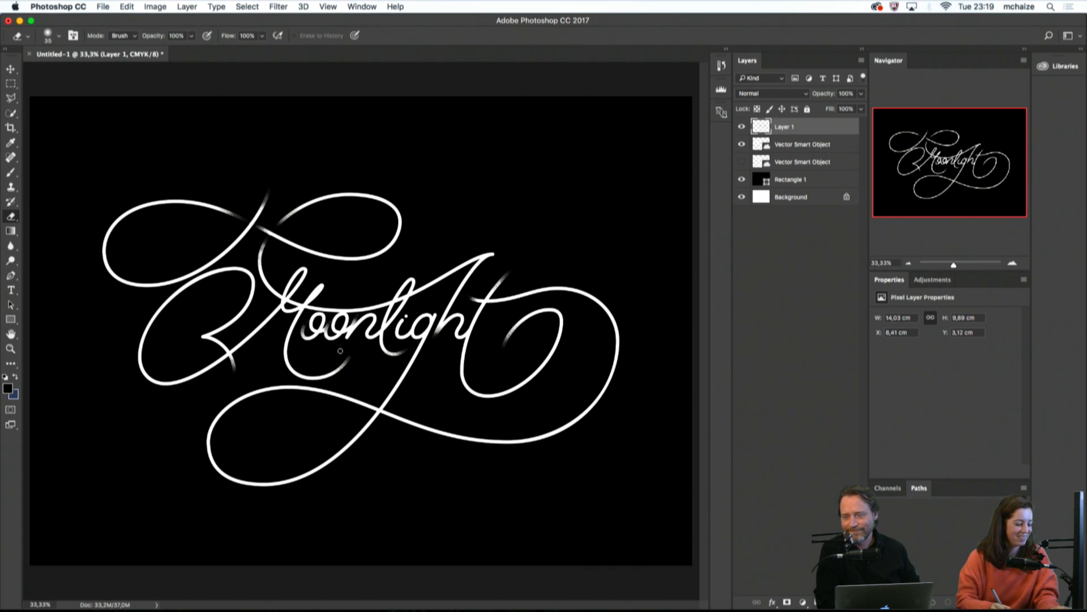
pyautogui.scroll(6, 340, 347)
pyautogui.hscroll(5, 282, 296)
pyautogui.scroll(3, 282, 297)
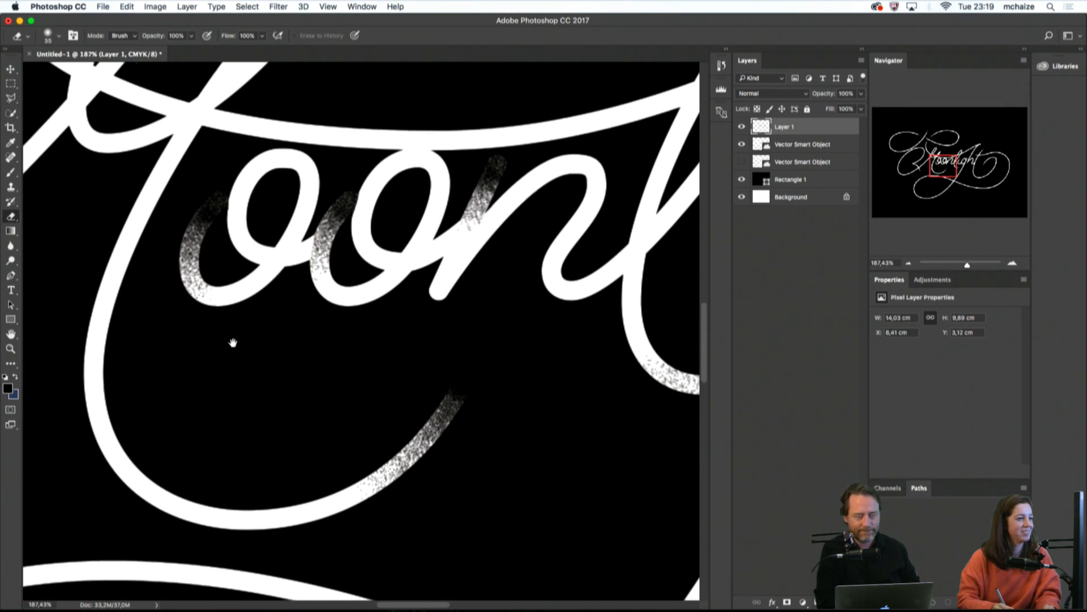
pyautogui.hscroll(3, 237, 334)
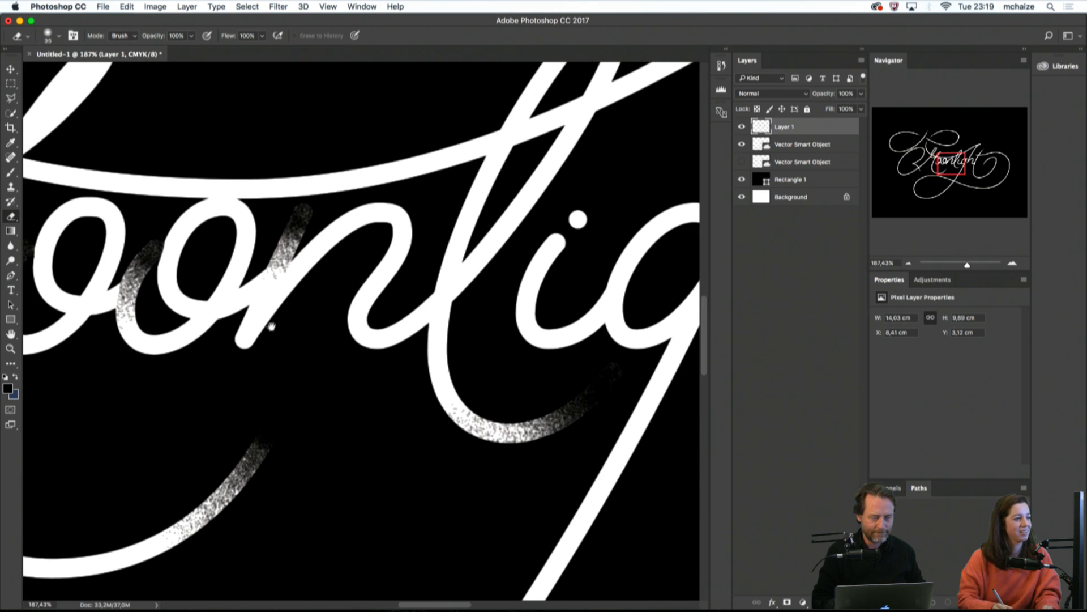
pyautogui.hscroll(4, 482, 363)
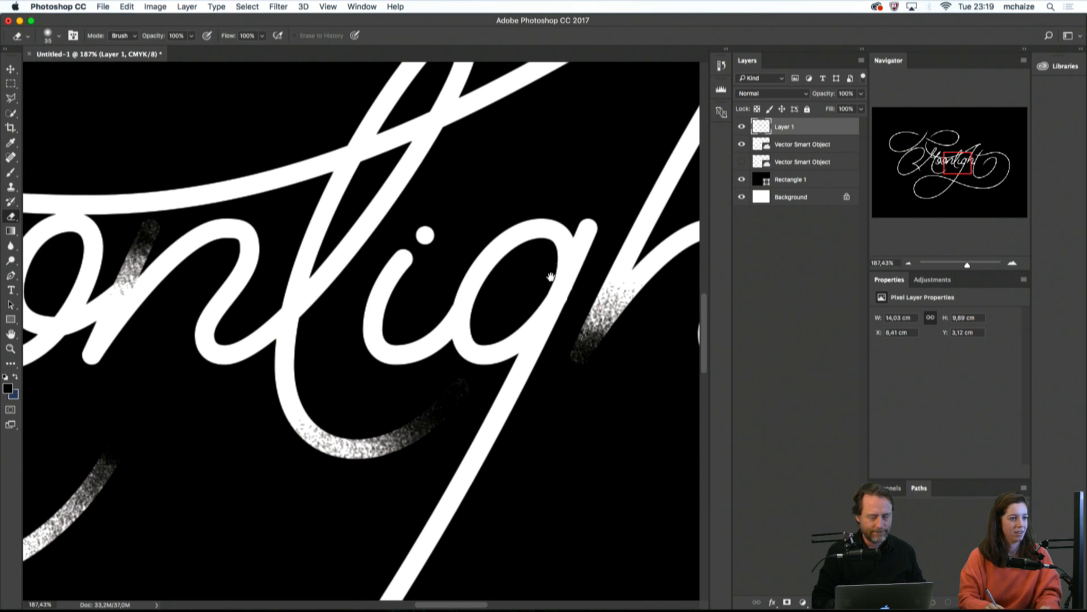
pyautogui.hscroll(3, 453, 318)
pyautogui.scroll(4, 481, 351)
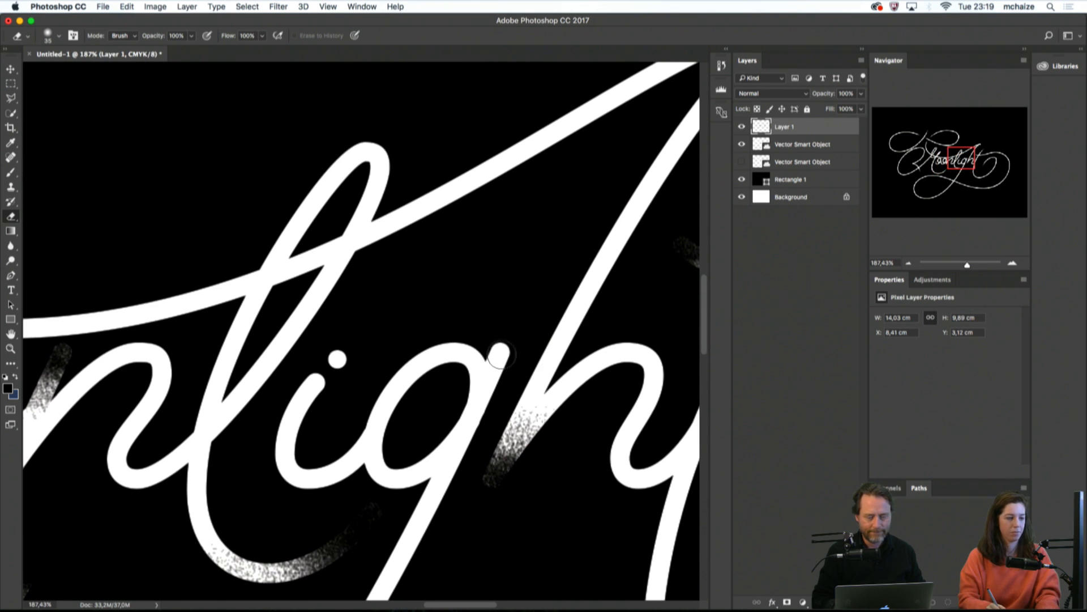
# Shade the tip and upper joint of the h's ascender with the grainy black brush at size 65
pyautogui.press('b')
pyautogui.moveTo(510, 328); pyautogui.dragTo(501, 331)
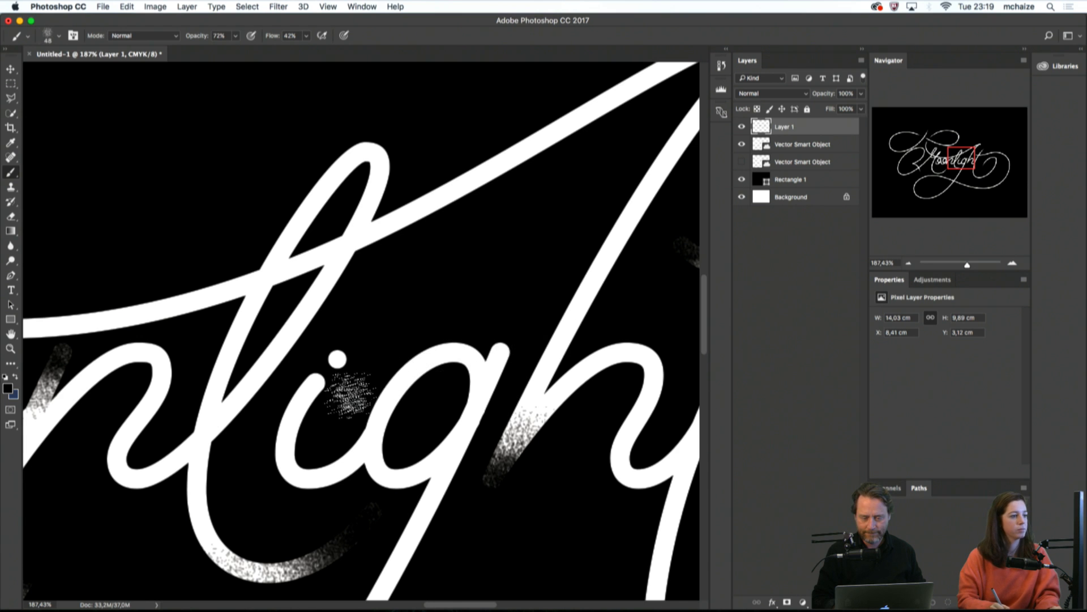
pyautogui.moveTo(320, 492)
pyautogui.mouseDown()
pyautogui.moveTo(312, 477)
pyautogui.moveTo(192, 544)
pyautogui.moveTo(141, 597)
pyautogui.mouseUp()
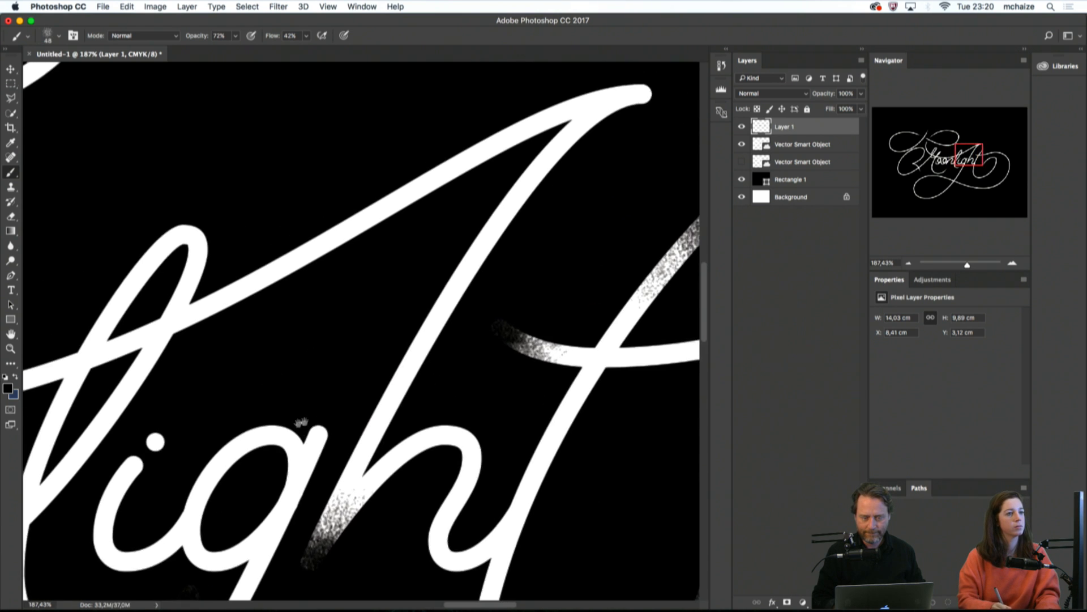
pyautogui.moveTo(301, 425); pyautogui.dragTo(202, 463)
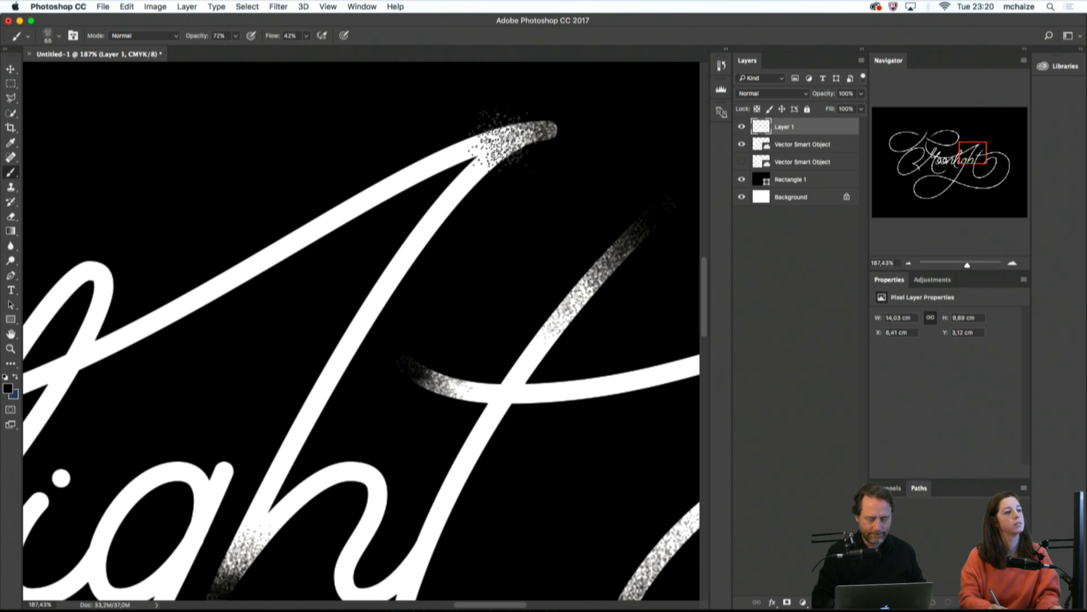
pyautogui.moveTo(501, 141); pyautogui.dragTo(462, 167)
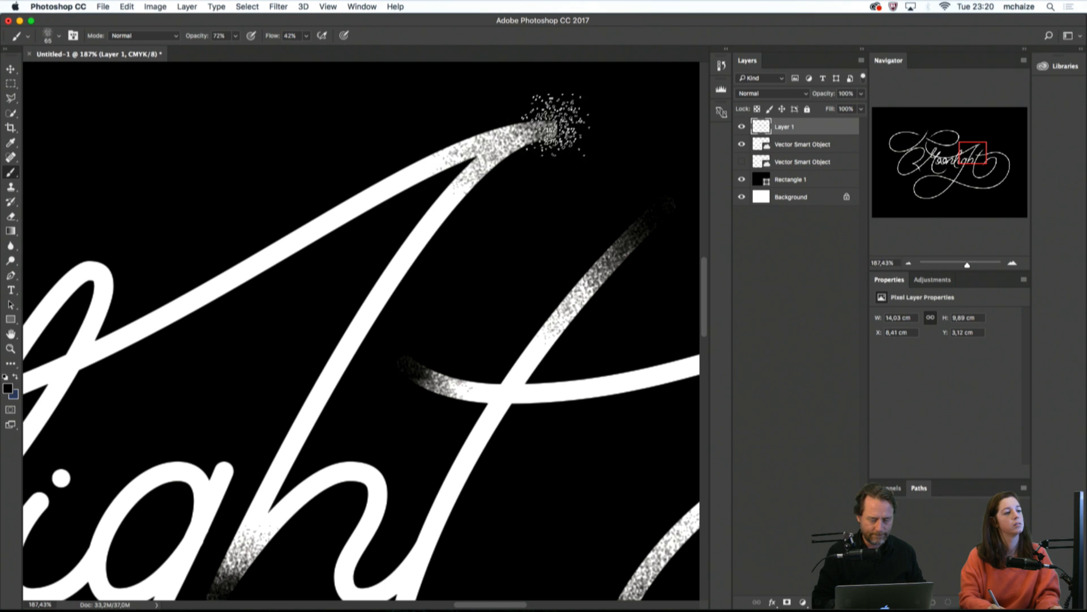
pyautogui.moveTo(555, 125)
pyautogui.mouseDown()
pyautogui.moveTo(516, 135)
pyautogui.moveTo(546, 125)
pyautogui.mouseUp()
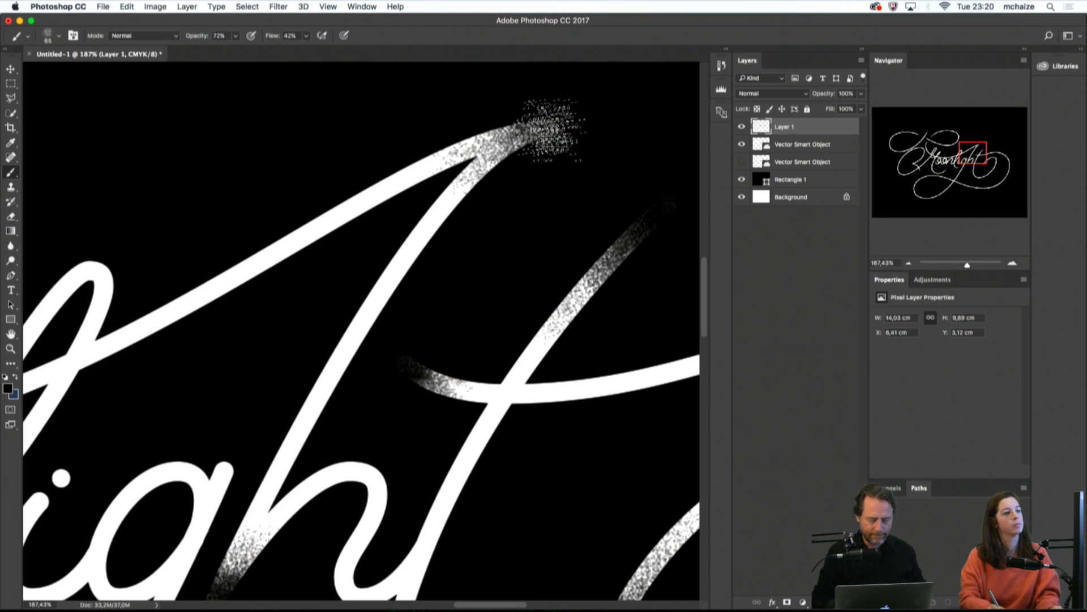
pyautogui.moveTo(492, 171); pyautogui.dragTo(454, 191)
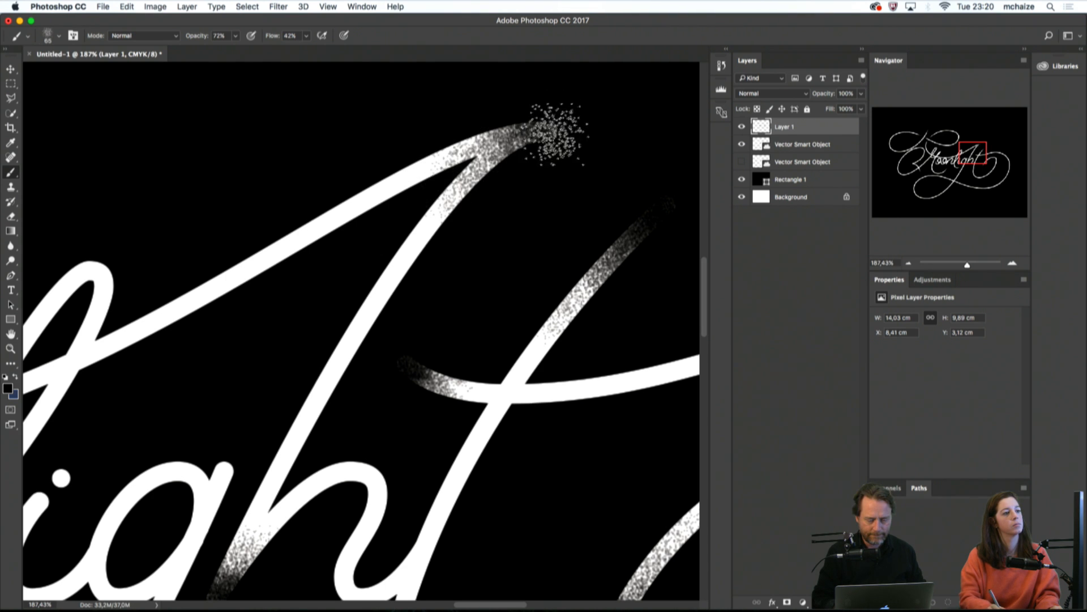
pyautogui.moveTo(543, 118)
pyautogui.mouseDown()
pyautogui.moveTo(558, 136)
pyautogui.moveTo(497, 116)
pyautogui.moveTo(556, 130)
pyautogui.mouseUp()
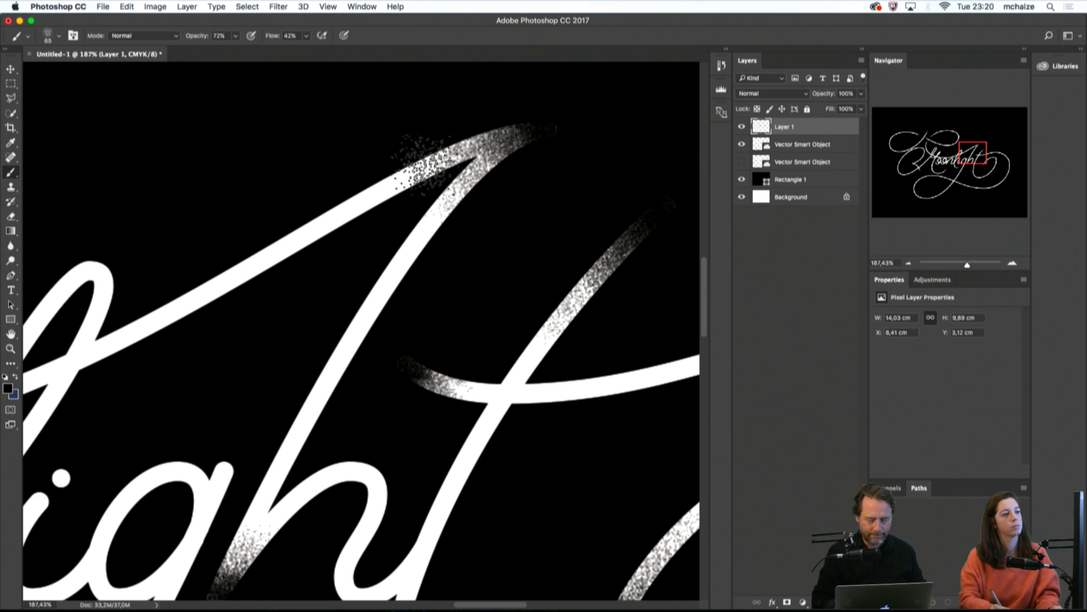
# Select the flourish section just left of the M's first loop with the Polygonal Lasso and shade it with the grainy black brush
pyautogui.press('super+minus')
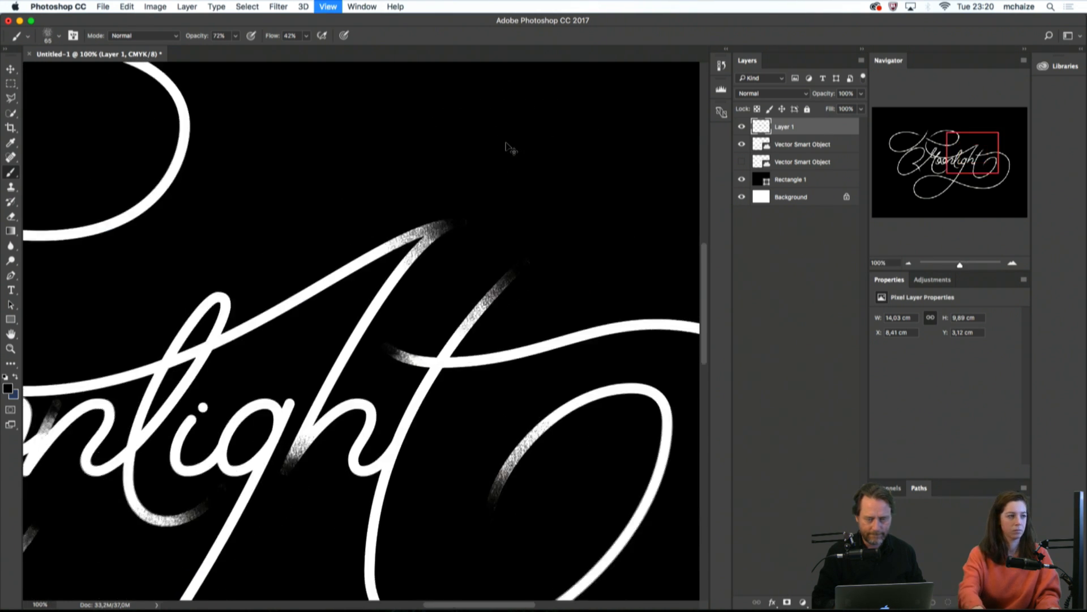
pyautogui.press('super+minus')
pyautogui.press('super+minus')
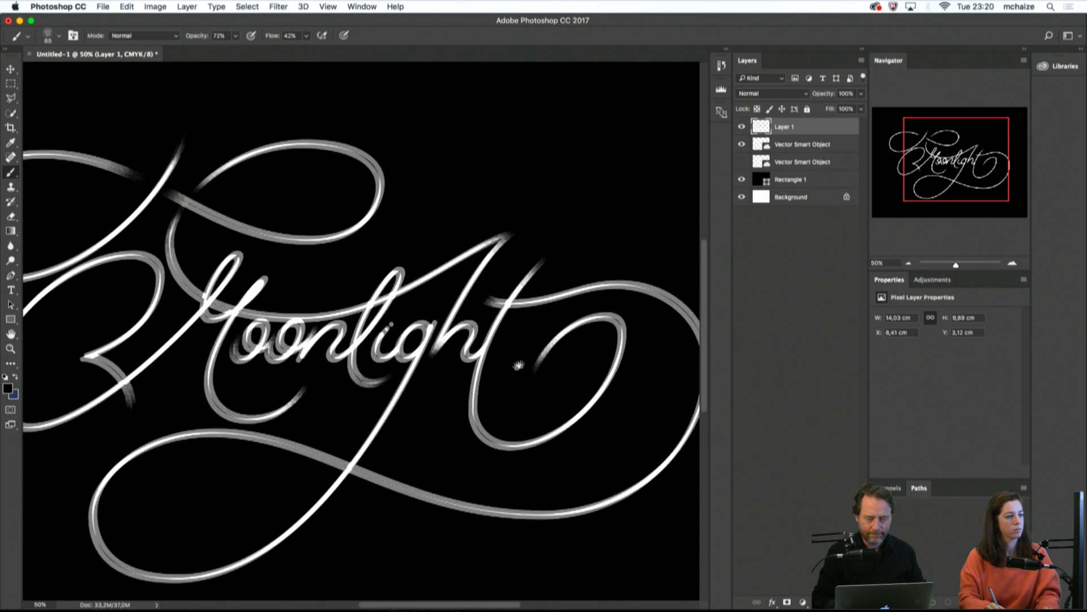
pyautogui.moveTo(518, 365); pyautogui.dragTo(605, 338)
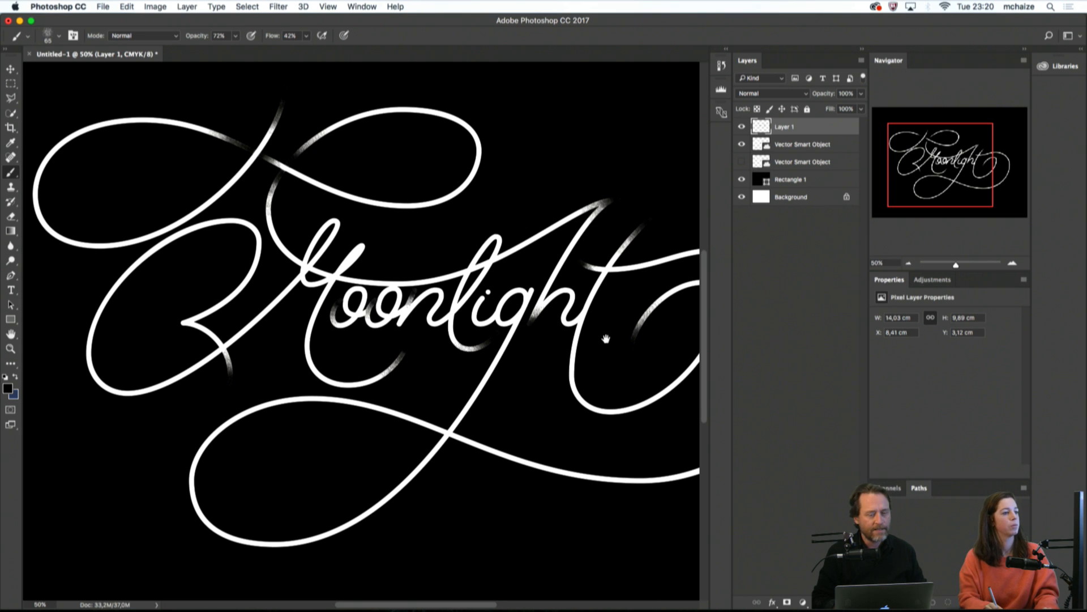
pyautogui.moveTo(605, 339); pyautogui.dragTo(706, 356)
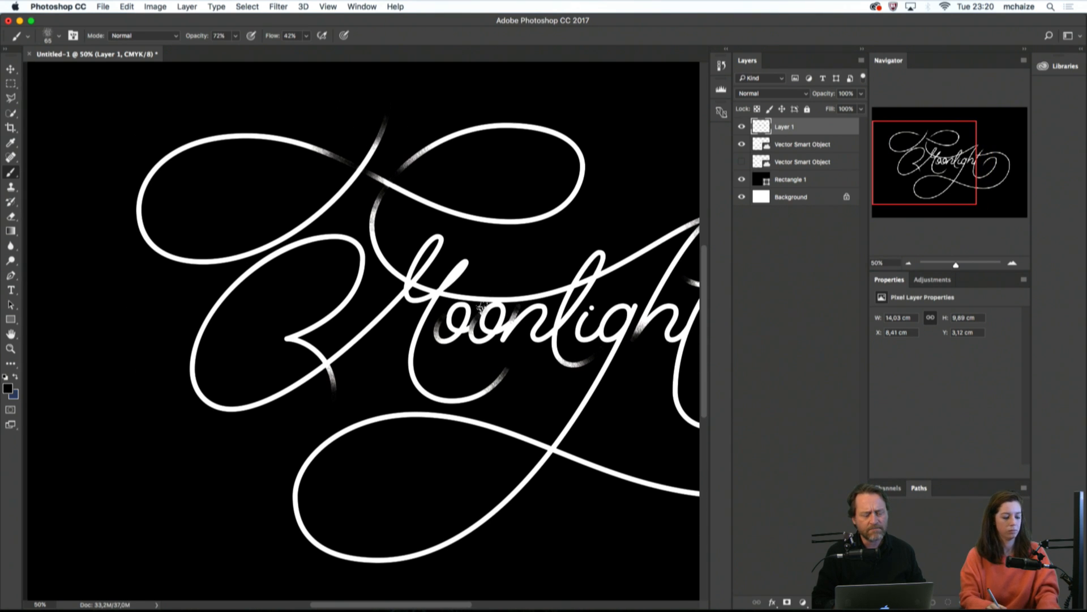
pyautogui.press('z')
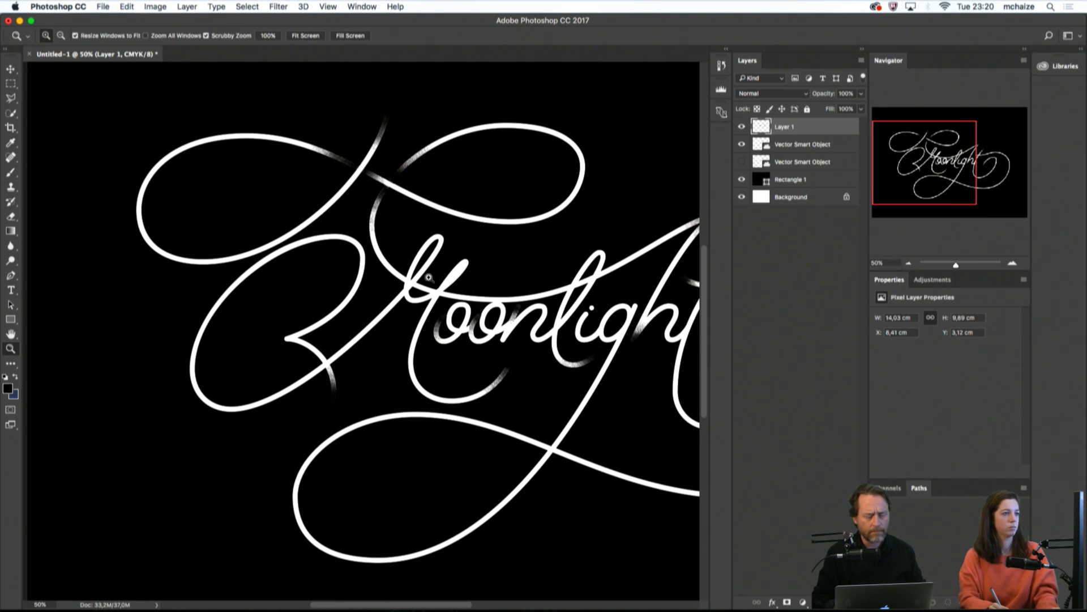
pyautogui.moveTo(427, 278)
pyautogui.mouseDown()
pyautogui.moveTo(501, 294)
pyautogui.moveTo(487, 293)
pyautogui.mouseUp()
pyautogui.press('b')
pyautogui.press('l')
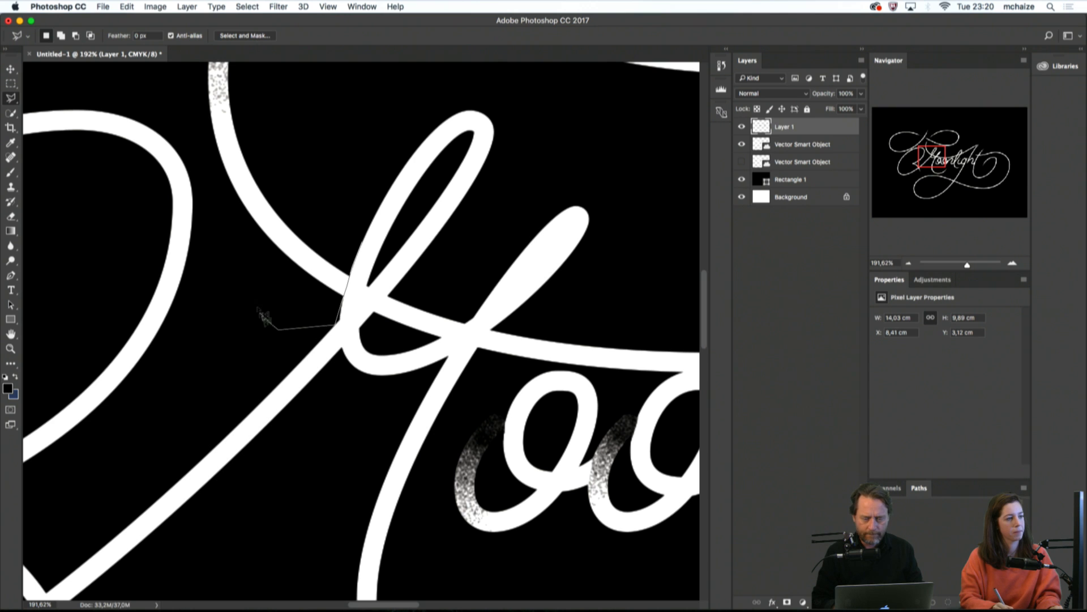
pyautogui.doubleClick(334, 176)
pyautogui.press('b')
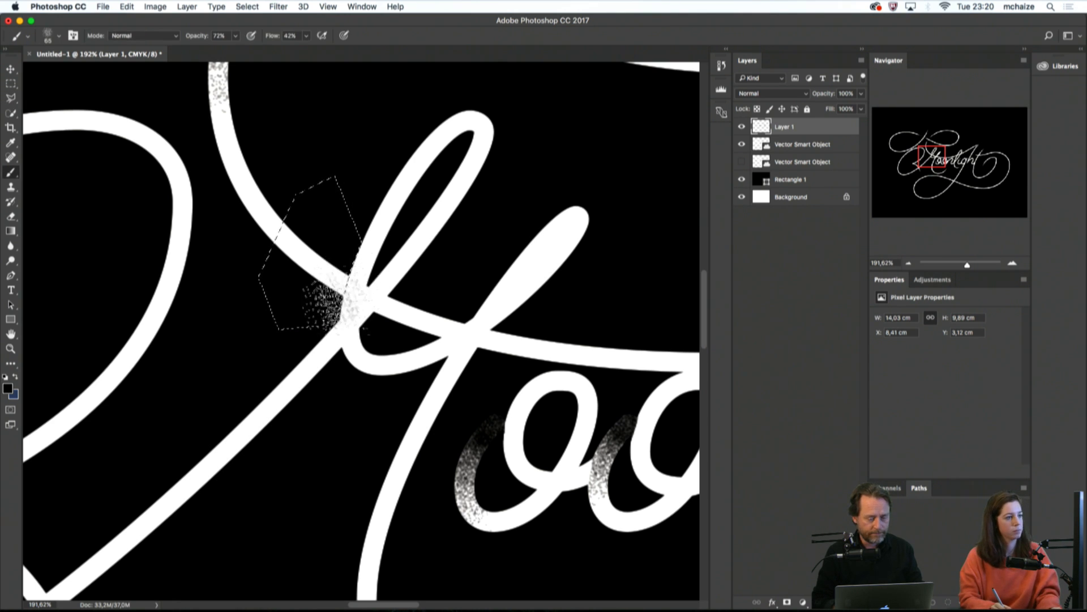
# Extend the selection up along the flourish left of the M, fade the stroke with grainy black shading, and clear the selection
pyautogui.press('l')
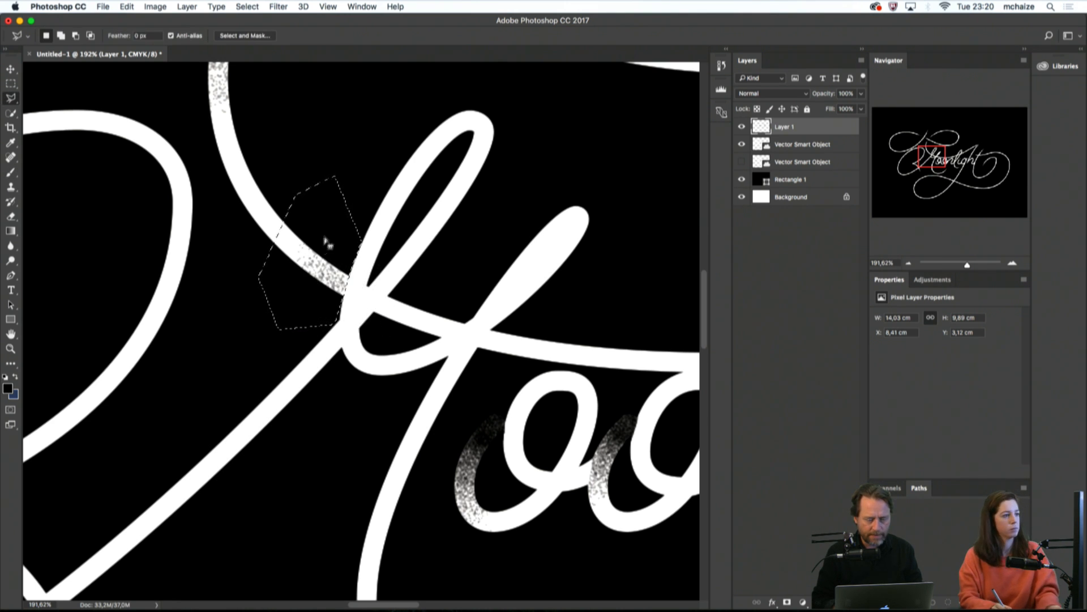
pyautogui.press('shift')
pyautogui.click(223, 142)
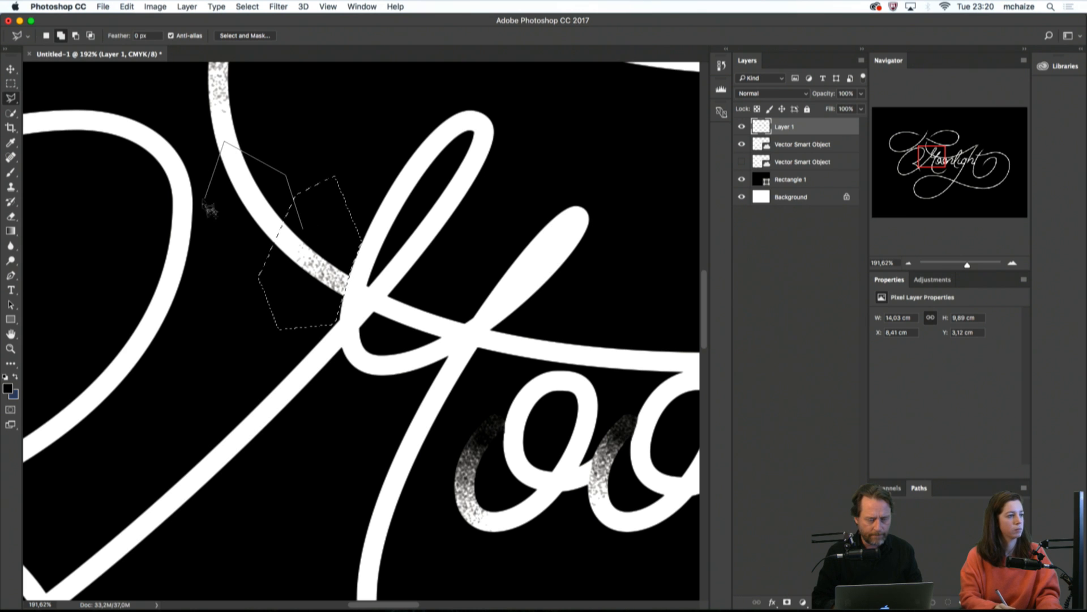
pyautogui.doubleClick(272, 280)
pyautogui.press('b')
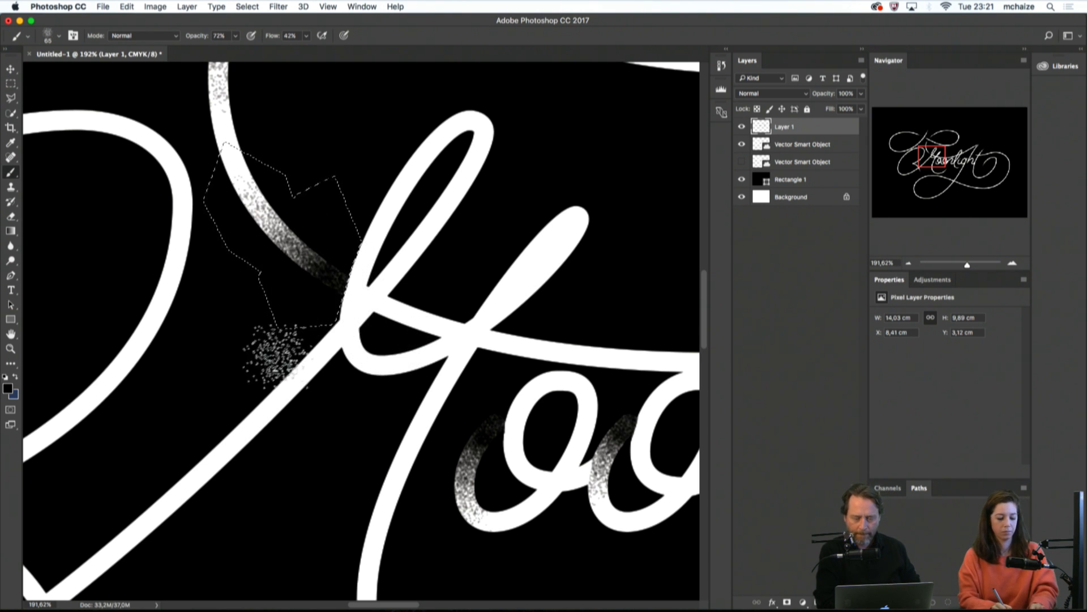
pyautogui.press('m')
# Try to shade the joint where the M's lower-left loop meets its long entry stroke with the grainy black brush
pyautogui.press('super+minus')
pyautogui.press('super+minus')
pyautogui.press('super+minus')
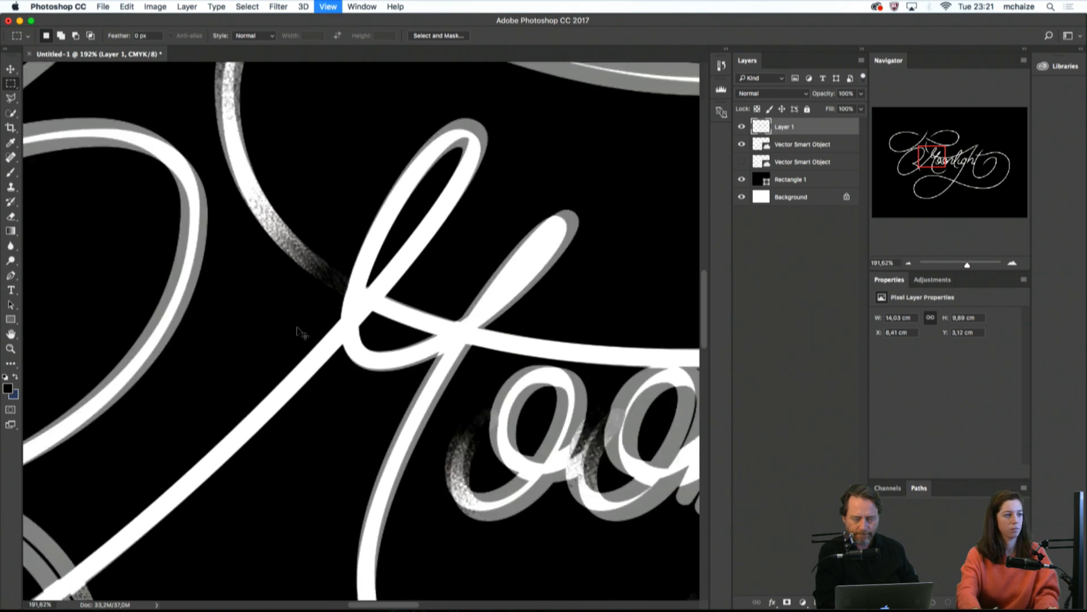
pyautogui.press('super+plus')
pyautogui.press('super+plus')
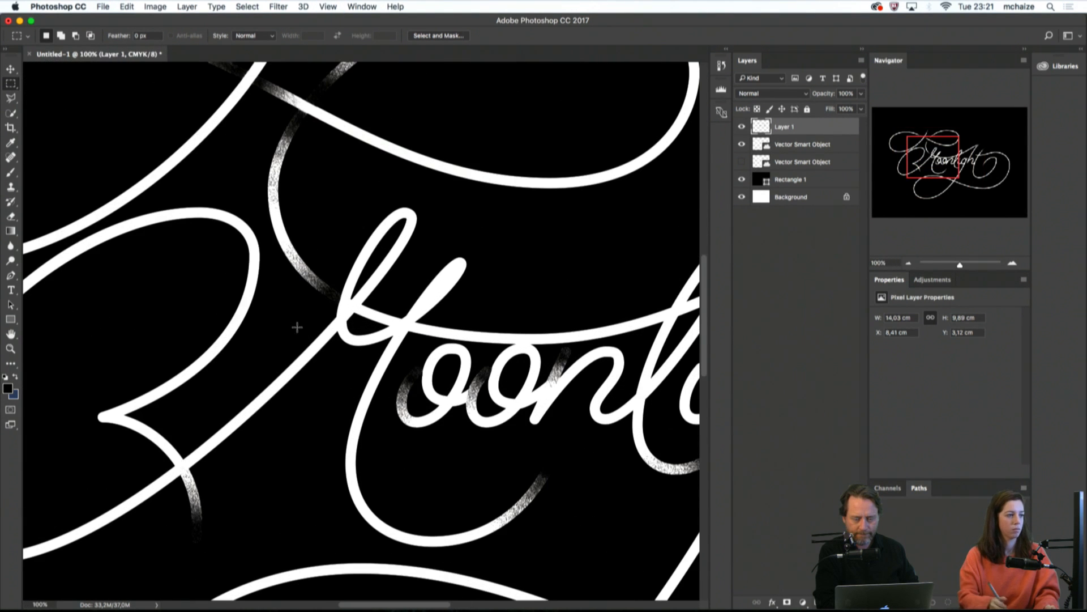
pyautogui.press('b')
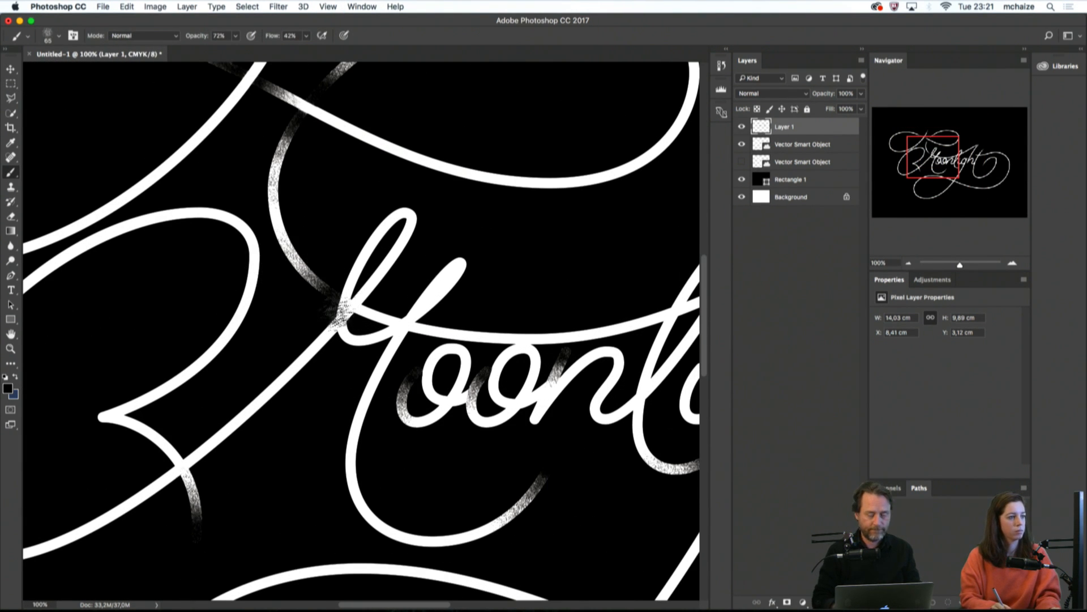
pyautogui.moveTo(331, 340); pyautogui.dragTo(312, 320)
pyautogui.press('super+z')
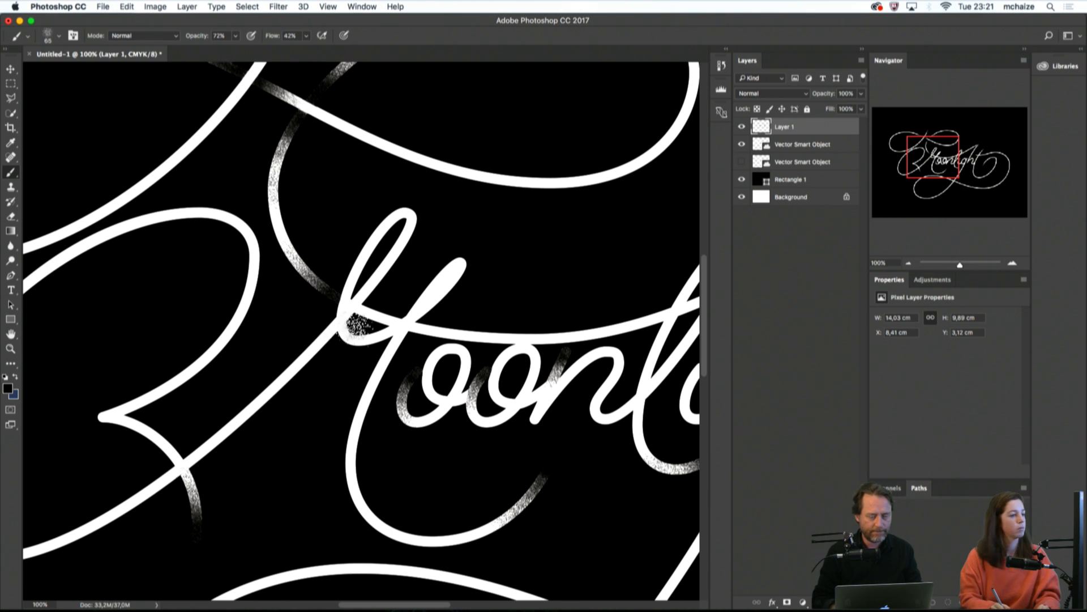
# Switch to the #AdobeLive Twitter search in Safari, view the Campfire lettering enlarged, and close the enlarged tweet
pyautogui.hscroll(2, 390, 313)
pyautogui.scroll(1, 390, 311)
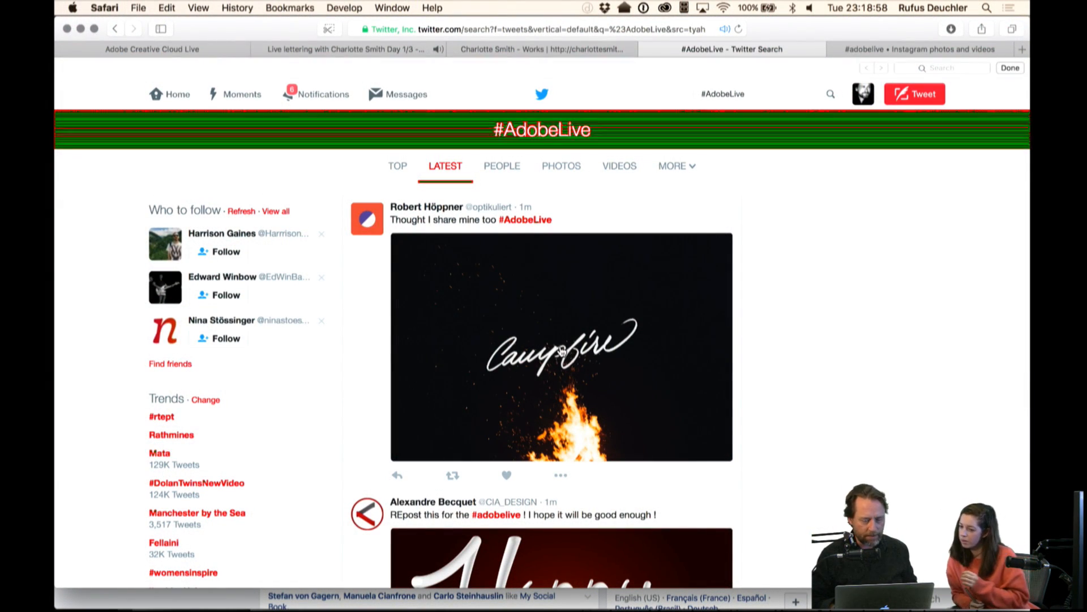
pyautogui.click(571, 372)
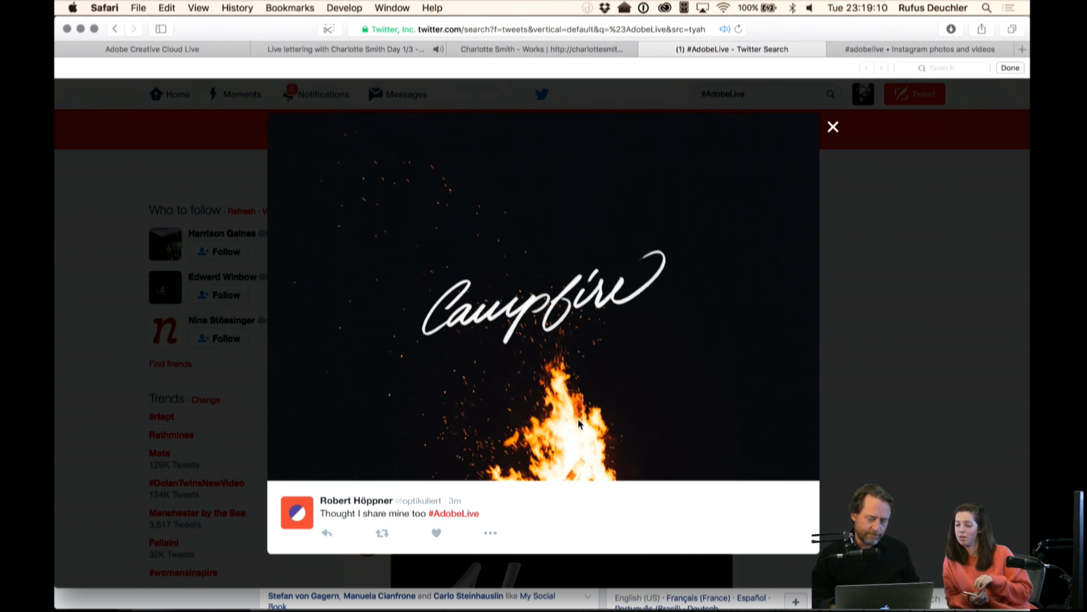
pyautogui.click(833, 130)
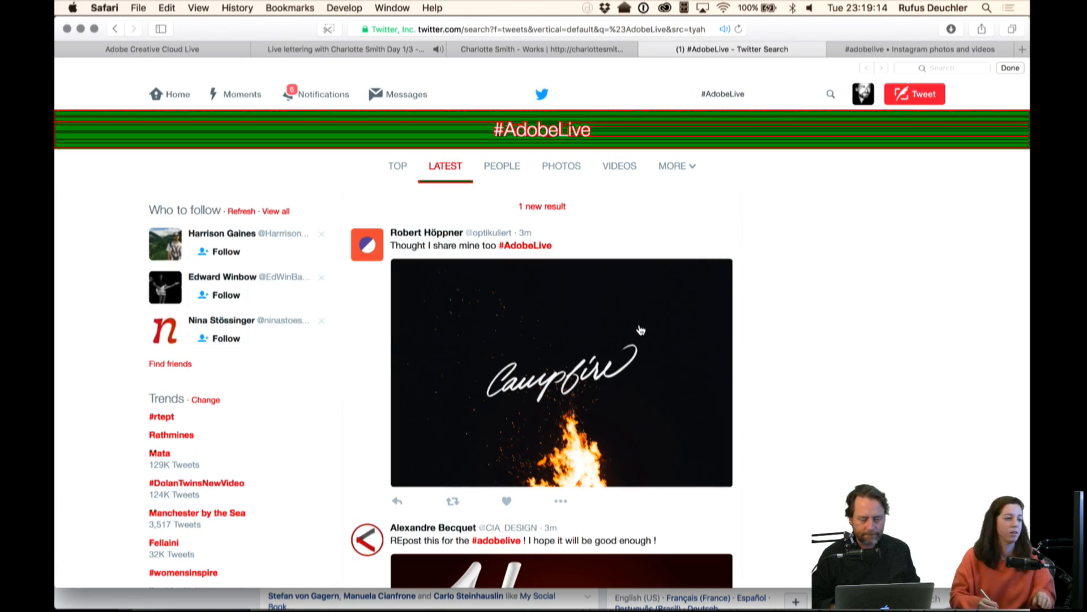
# Examine the Happy New Year lettering and the brushed white-on-black lettering in the older #AdobeLive tweets
pyautogui.scroll(-2, 641, 329)
pyautogui.scroll(-6, 640, 329)
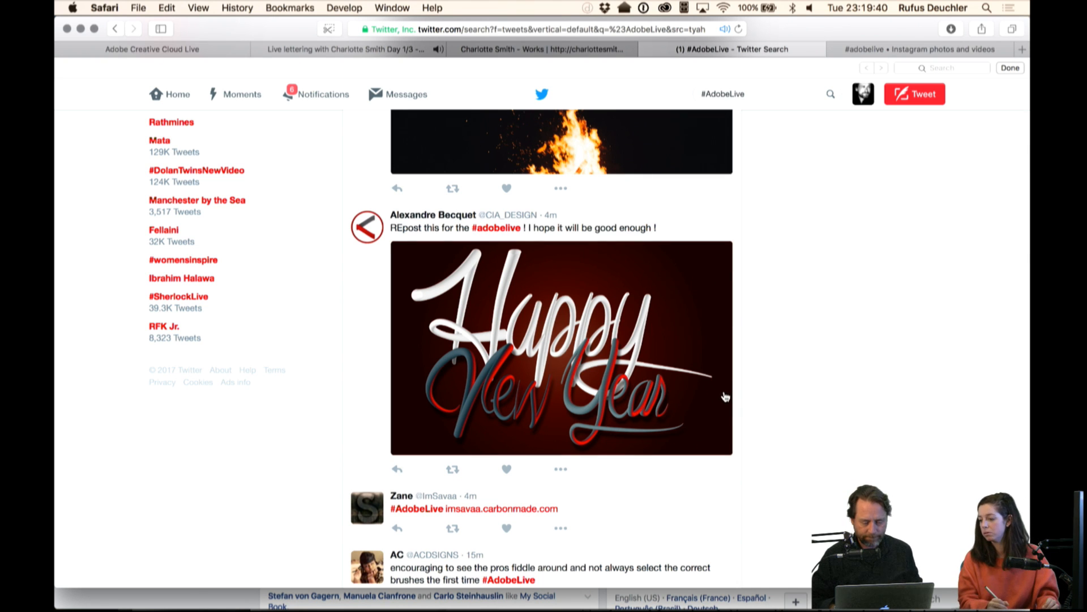
pyautogui.scroll(-3, 726, 397)
pyautogui.scroll(1, 726, 398)
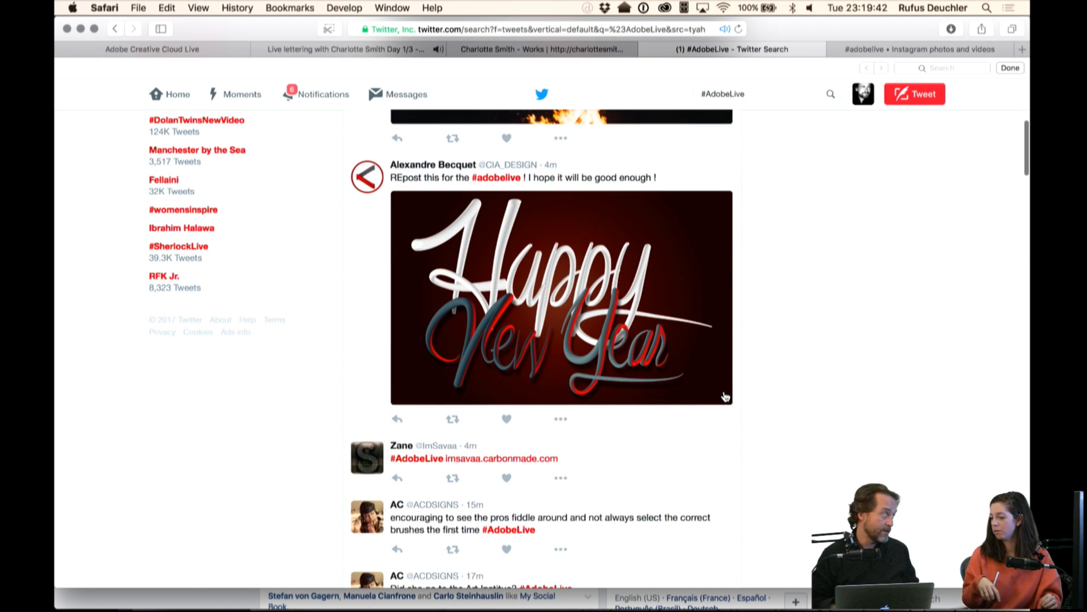
pyautogui.scroll(-3, 726, 397)
pyautogui.scroll(-10, 726, 398)
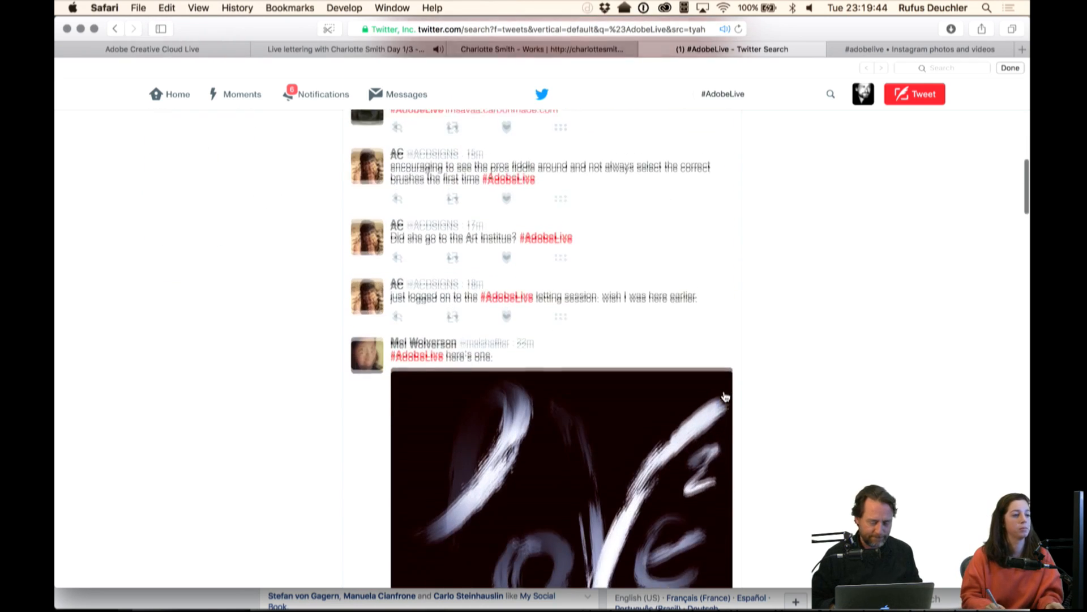
pyautogui.scroll(-4, 726, 397)
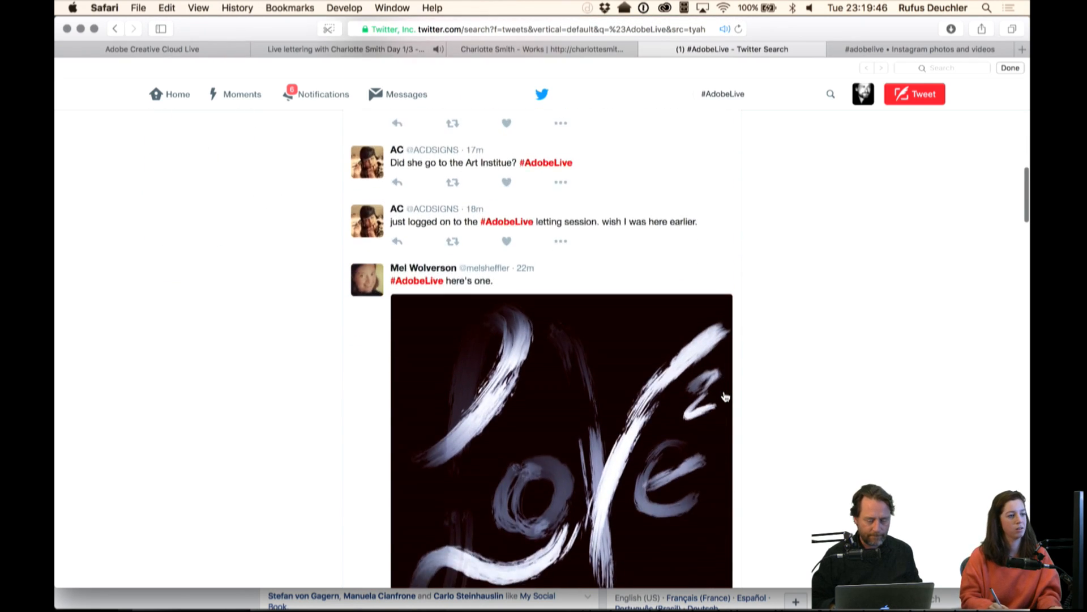
pyautogui.scroll(20, 726, 397)
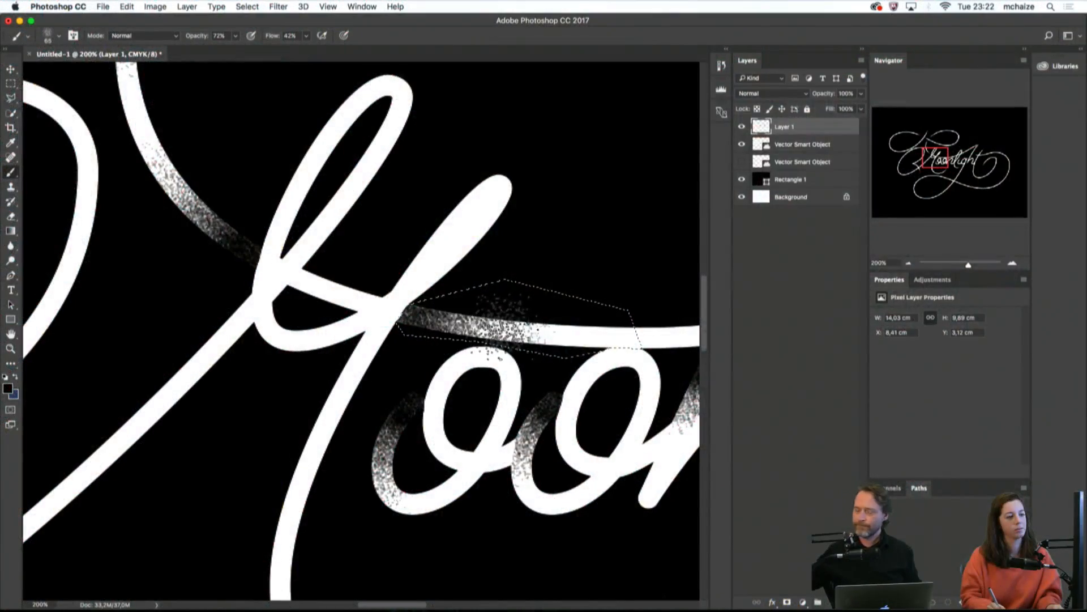
# In Photoshop, shade the selected flourish section just right of the M with the grainy black brush and clear the selection
pyautogui.moveTo(504, 327); pyautogui.dragTo(548, 334)
pyautogui.moveTo(429, 322)
pyautogui.mouseDown()
pyautogui.moveTo(574, 333)
pyautogui.moveTo(486, 333)
pyautogui.moveTo(440, 313)
pyautogui.moveTo(404, 325)
pyautogui.moveTo(442, 325)
pyautogui.mouseUp()
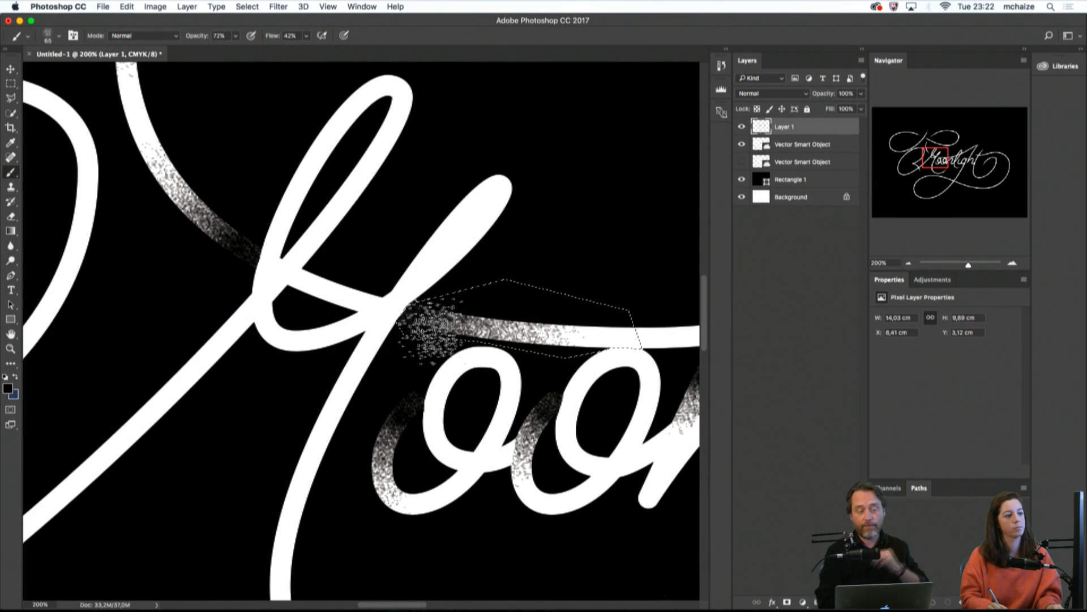
pyautogui.hotkey('ctrl', 'd')
pyautogui.press('m')
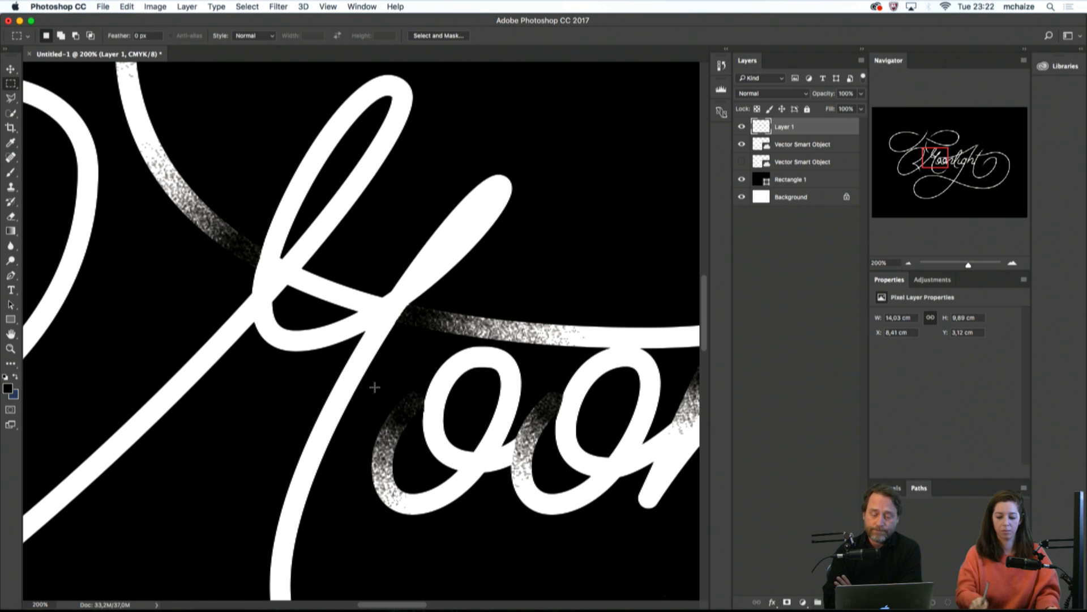
# Select the flourish section crossing the l with the Polygonal Lasso, shade it toward the l's right stroke, and clear the selection
pyautogui.scroll(-4, 374, 391)
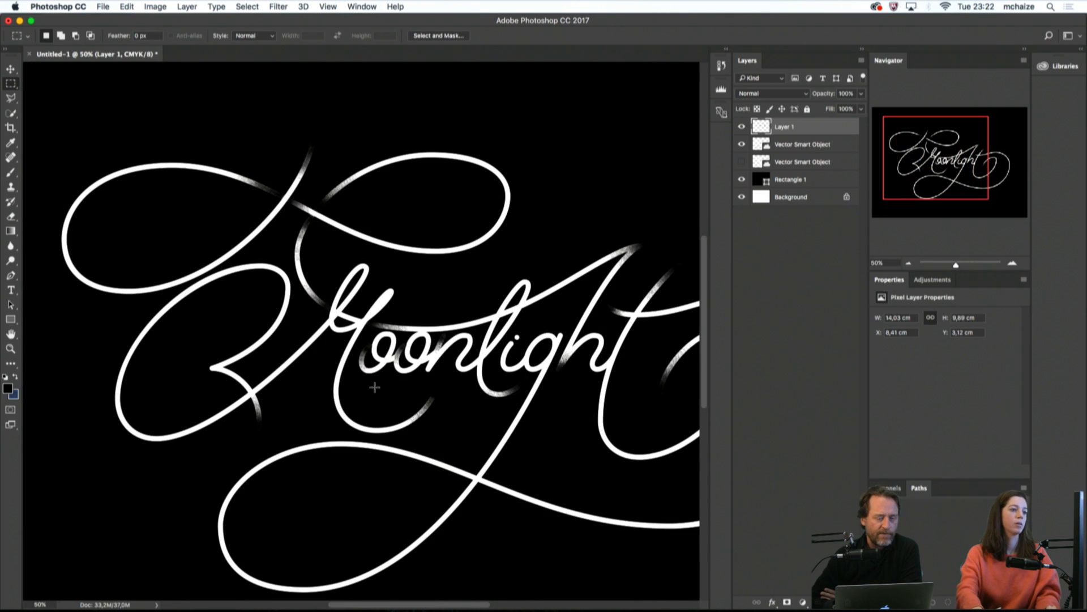
pyautogui.scroll(-1, 375, 388)
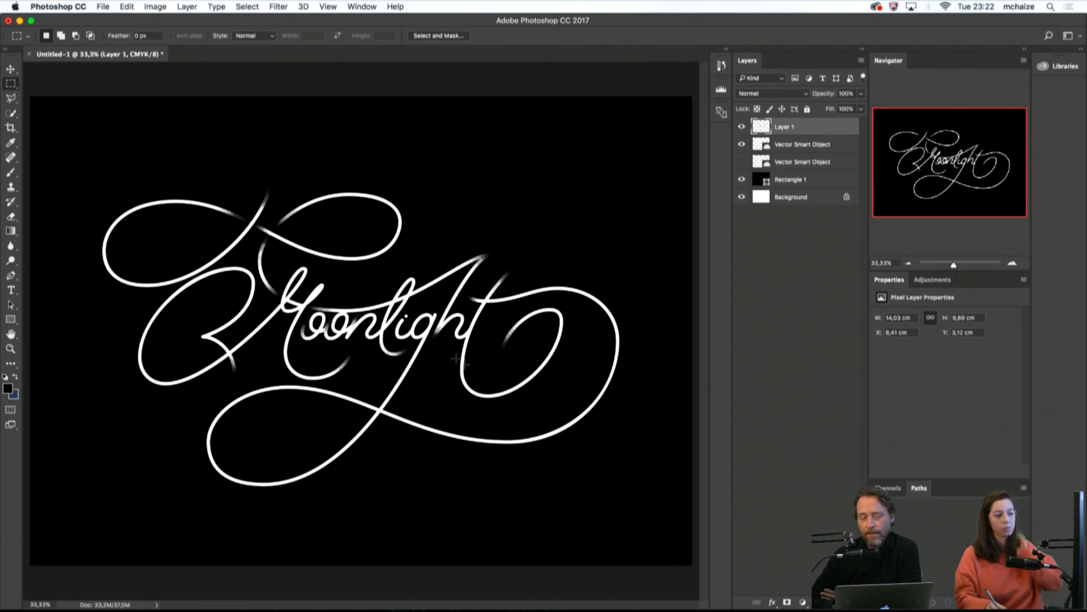
pyautogui.scroll(6, 408, 318)
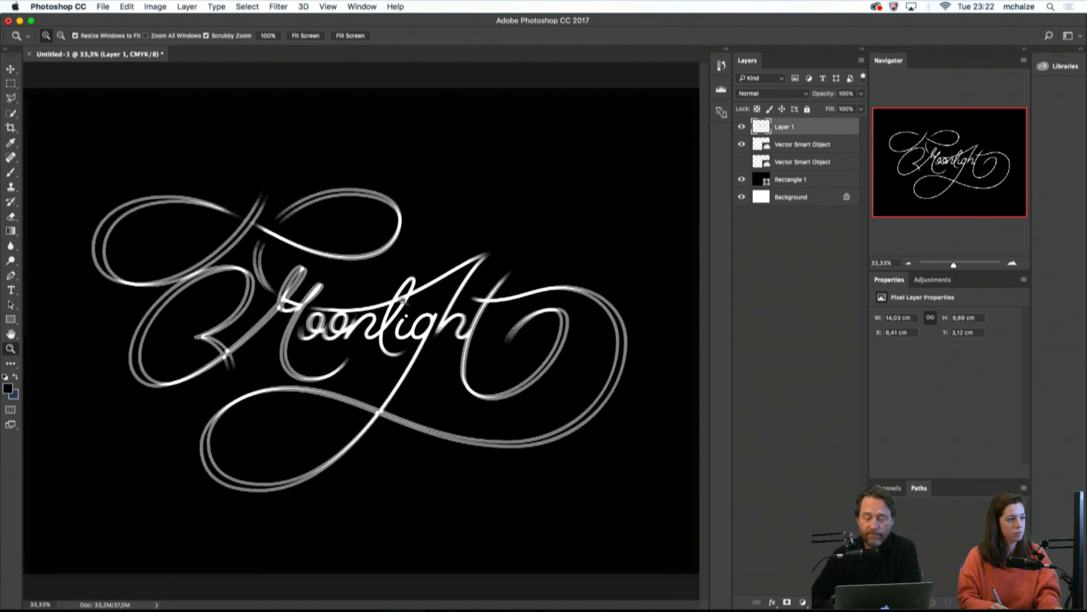
pyautogui.press('l')
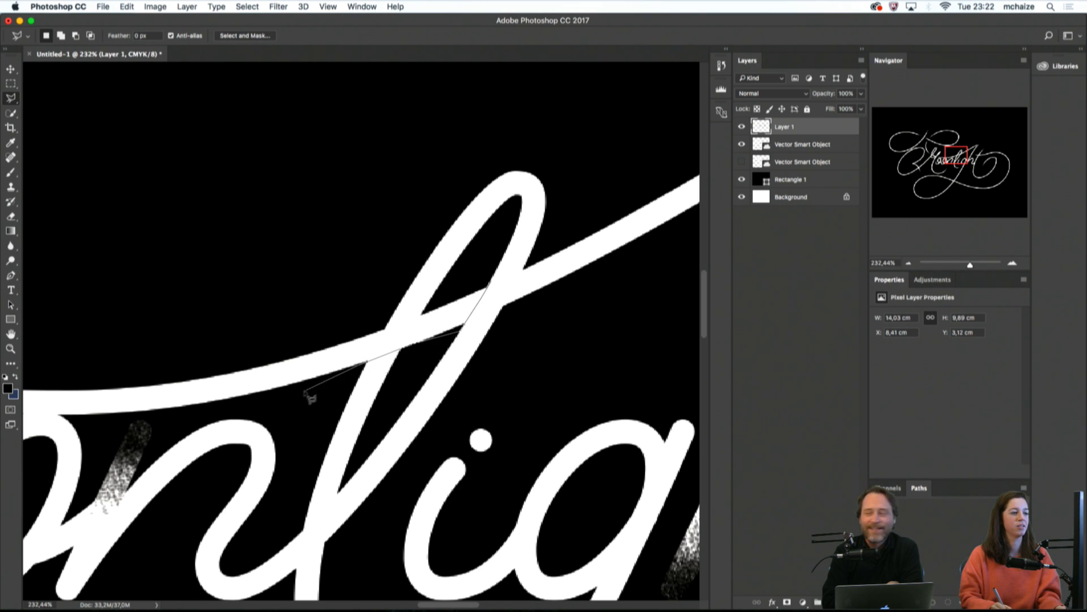
pyautogui.click(278, 390)
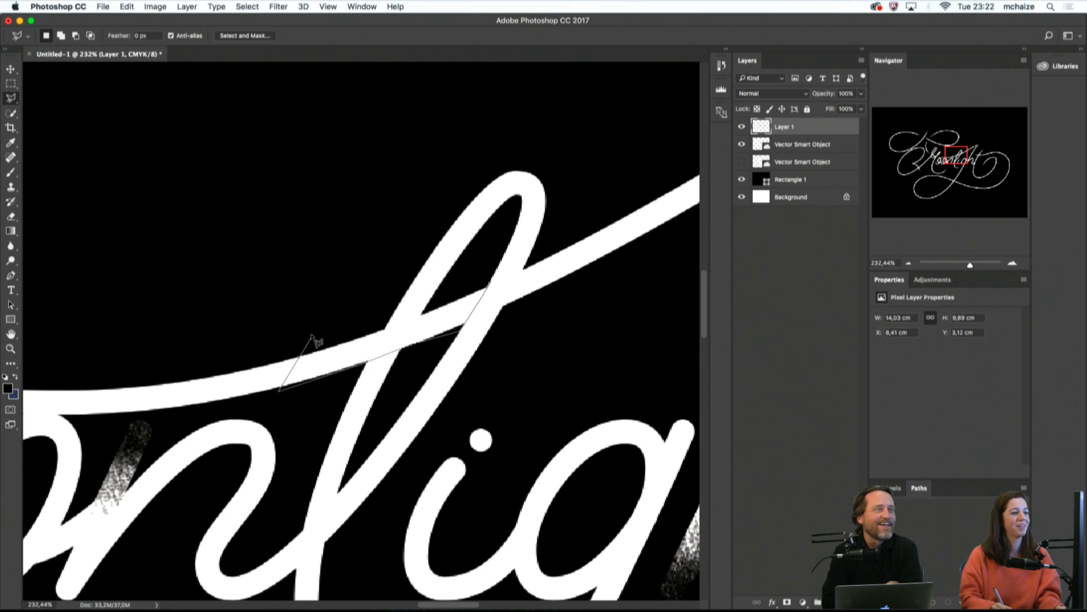
pyautogui.click(312, 335)
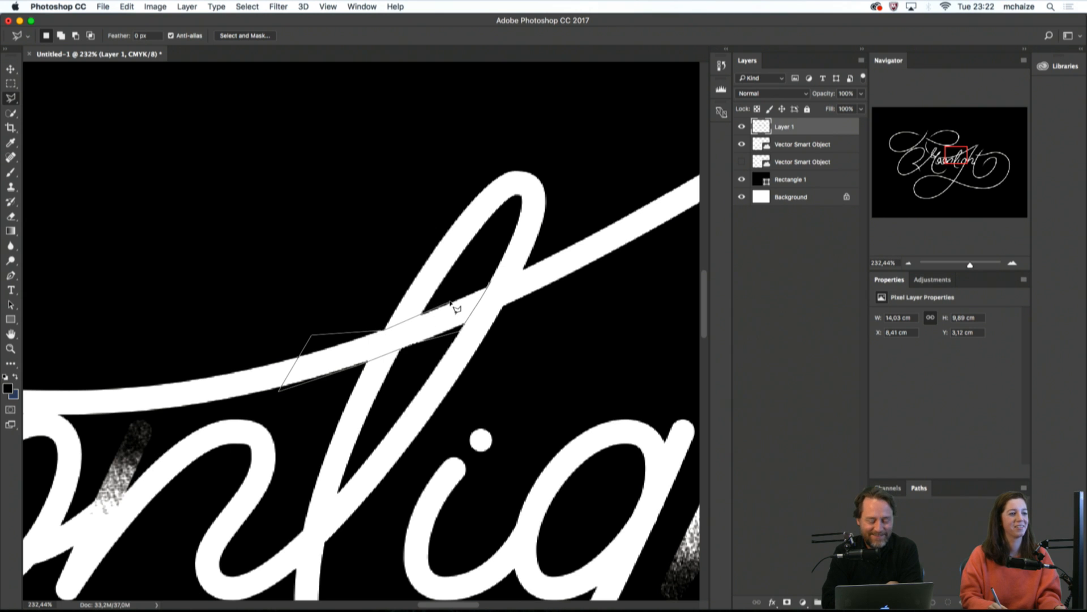
pyautogui.click(484, 290)
pyautogui.press('b')
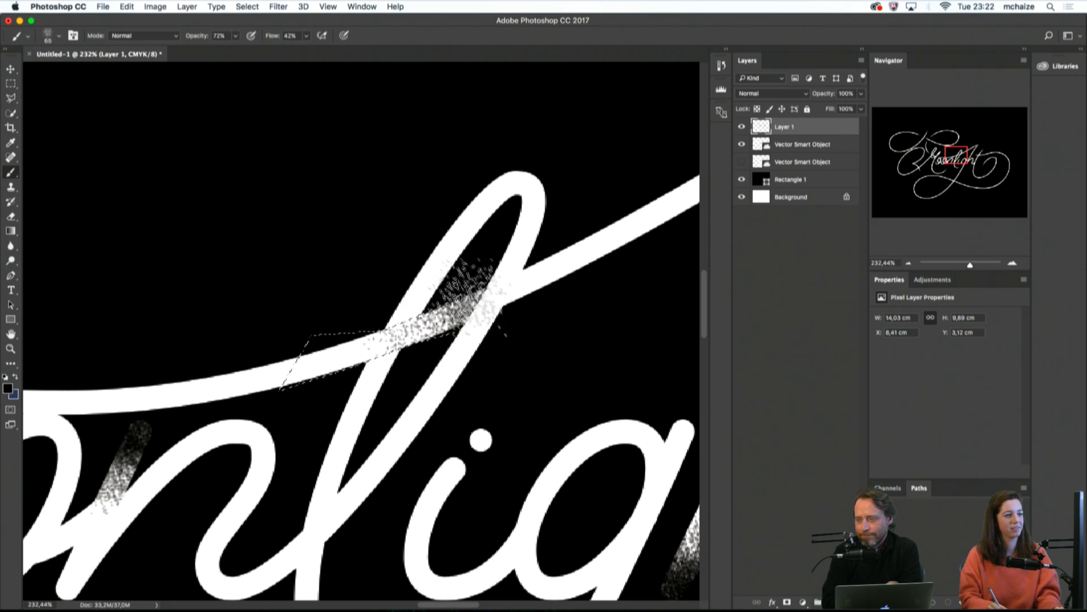
pyautogui.moveTo(387, 341); pyautogui.dragTo(417, 299)
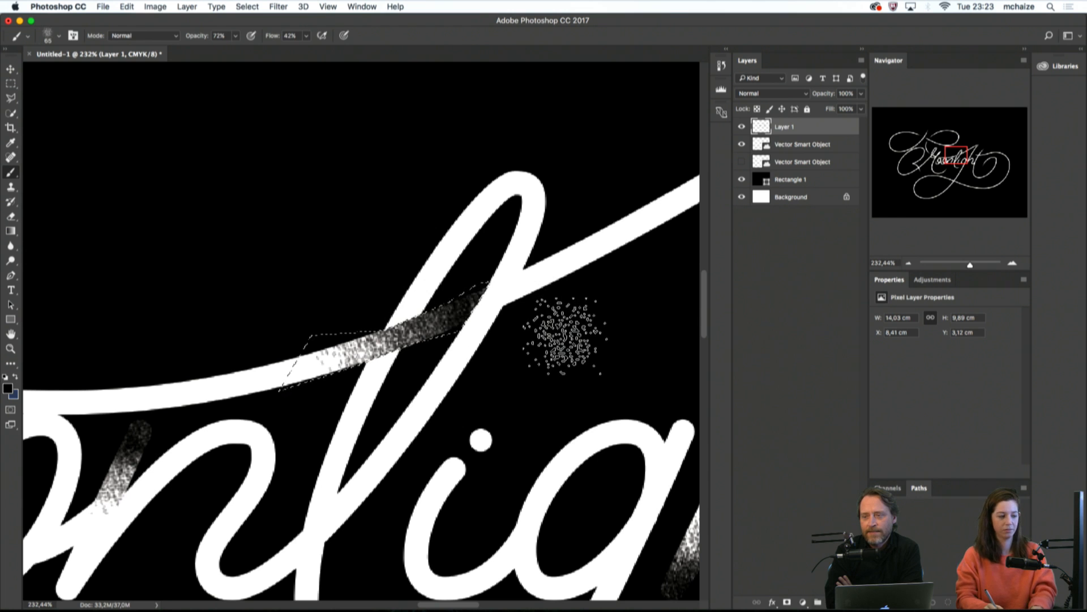
pyautogui.hotkey('ctrl', 'd')
pyautogui.press('m')
# Examine the overall Moonlight lettering and the grainy shading where the flourish crosses the l up close
pyautogui.press('super+minus')
pyautogui.press('super+minus')
pyautogui.press('super+minus')
pyautogui.press('super+minus')
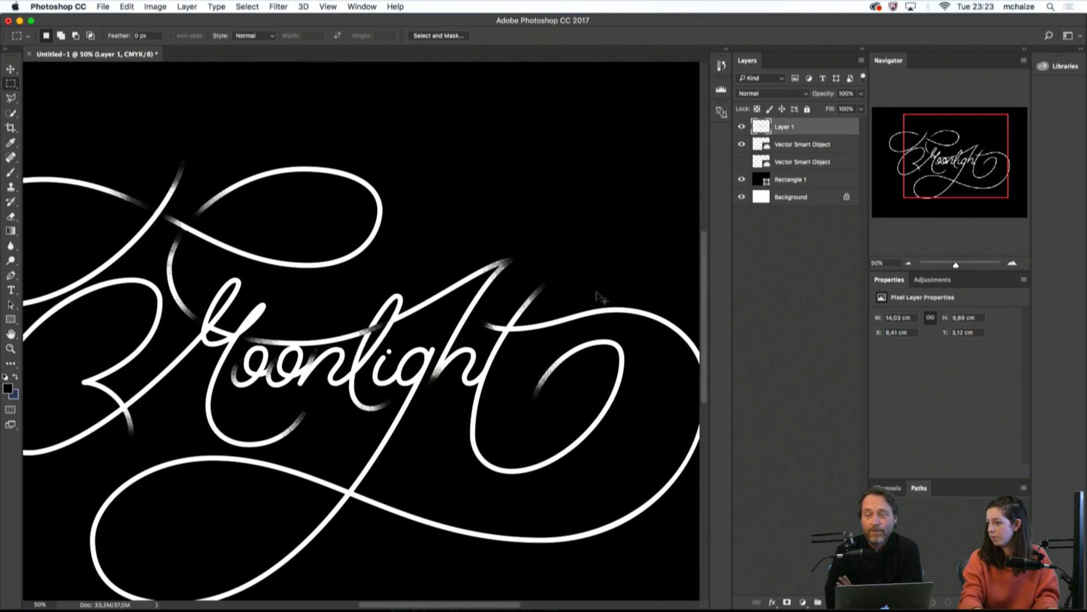
pyautogui.press('super+plus')
pyautogui.press('super+plus')
pyautogui.press('super+plus')
pyautogui.press('super+plus')
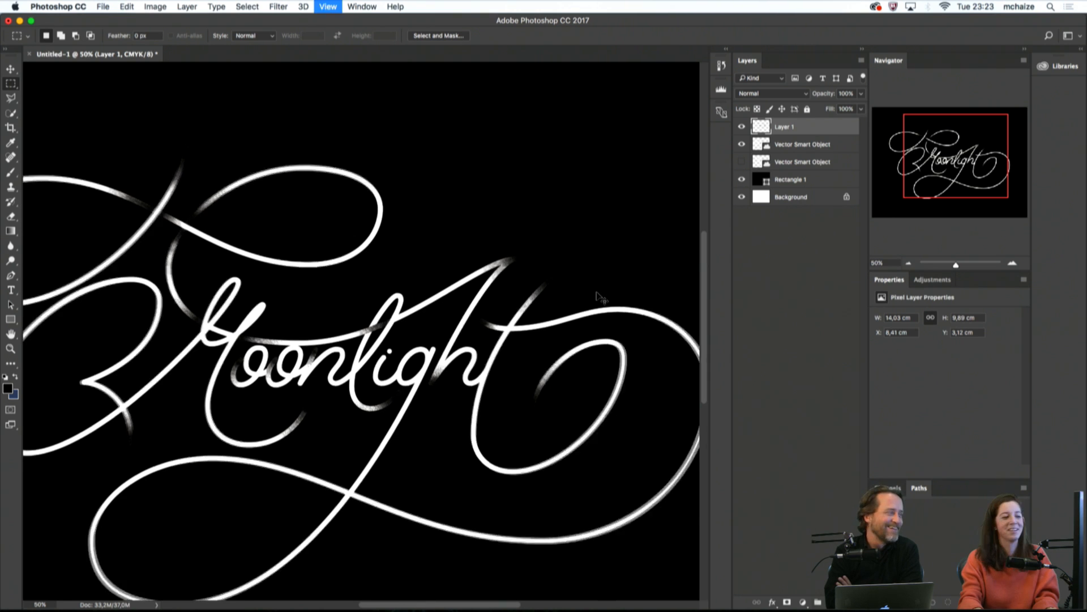
pyautogui.moveTo(402, 437); pyautogui.dragTo(366, 432)
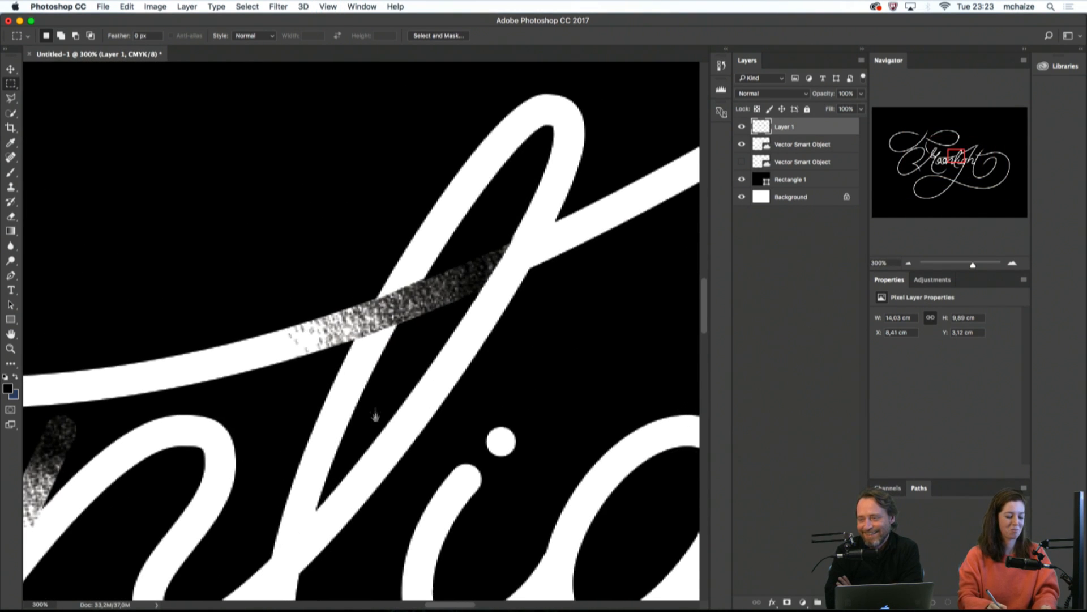
# Extend the grainy black shading along the flourish before the l and clip Layer 1 to the Vector Smart Object below it
pyautogui.press('b')
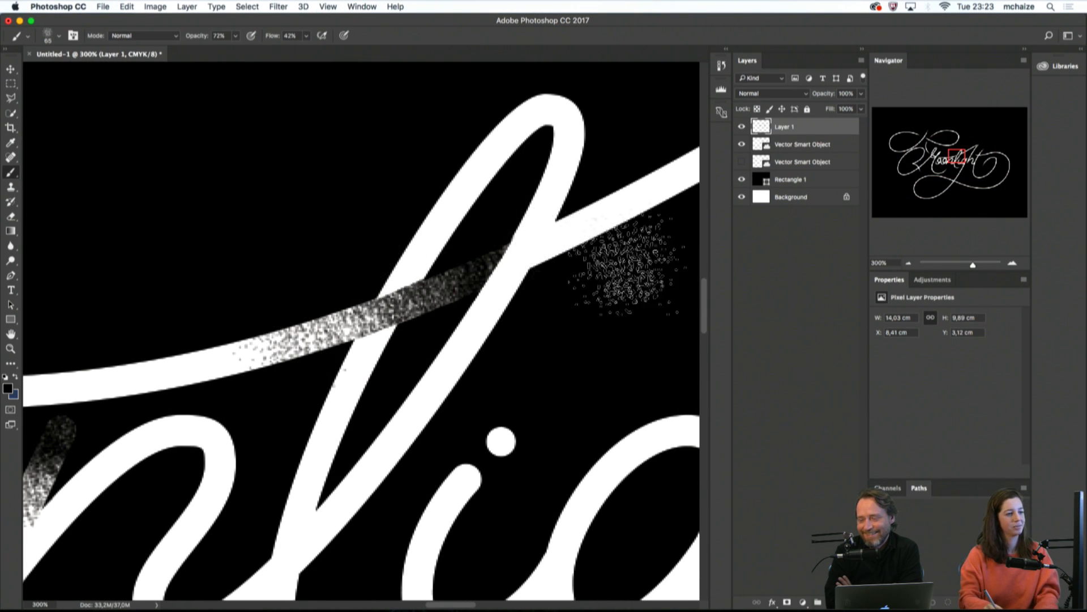
pyautogui.moveTo(590, 279); pyautogui.dragTo(490, 306)
pyautogui.press('e')
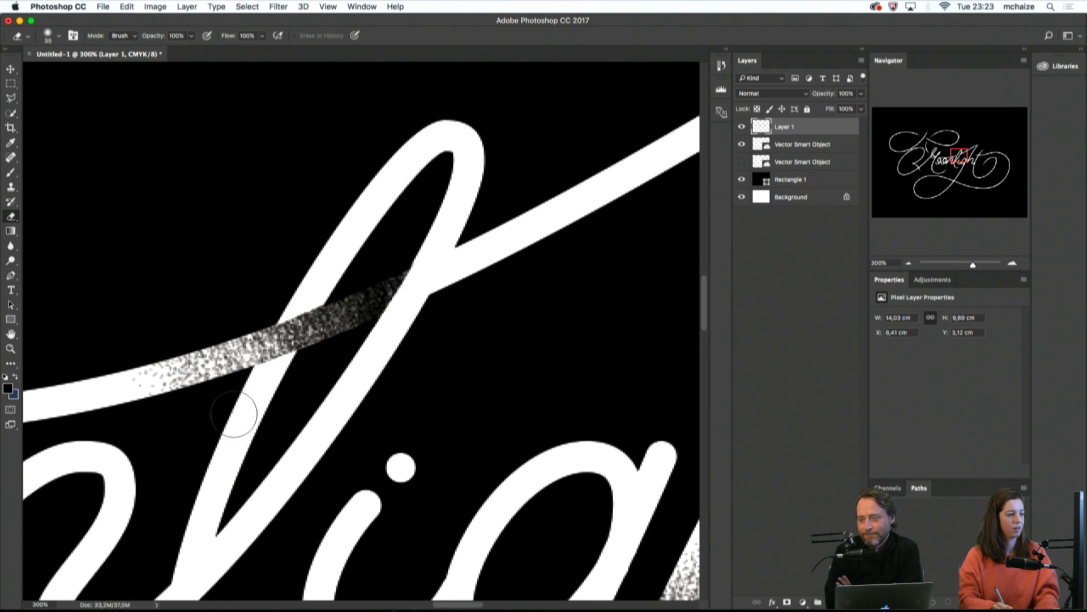
pyautogui.keyDown('alt'); pyautogui.click(799, 134); pyautogui.keyUp('alt')
pyautogui.hscroll(5, 432, 333)
pyautogui.scroll(3, 432, 332)
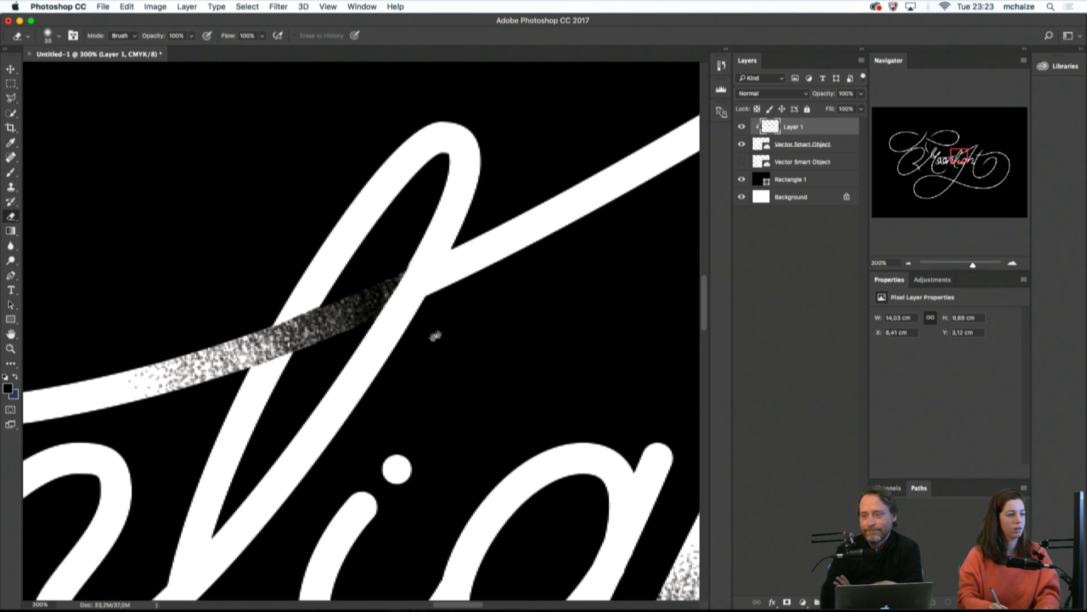
# Select the flourish section just after the l with the Polygonal Lasso, shade it fading away from the l, and clear the selection
pyautogui.press('l')
pyautogui.click(383, 273)
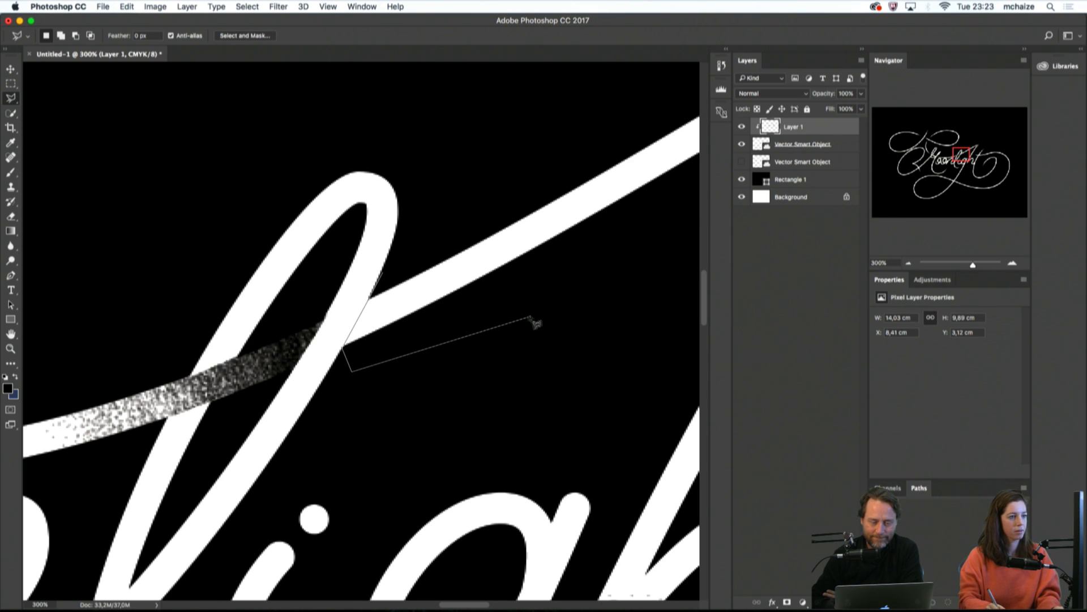
pyautogui.click(531, 316)
pyautogui.click(623, 258)
pyautogui.click(640, 234)
pyautogui.click(576, 117)
pyautogui.doubleClick(548, 122)
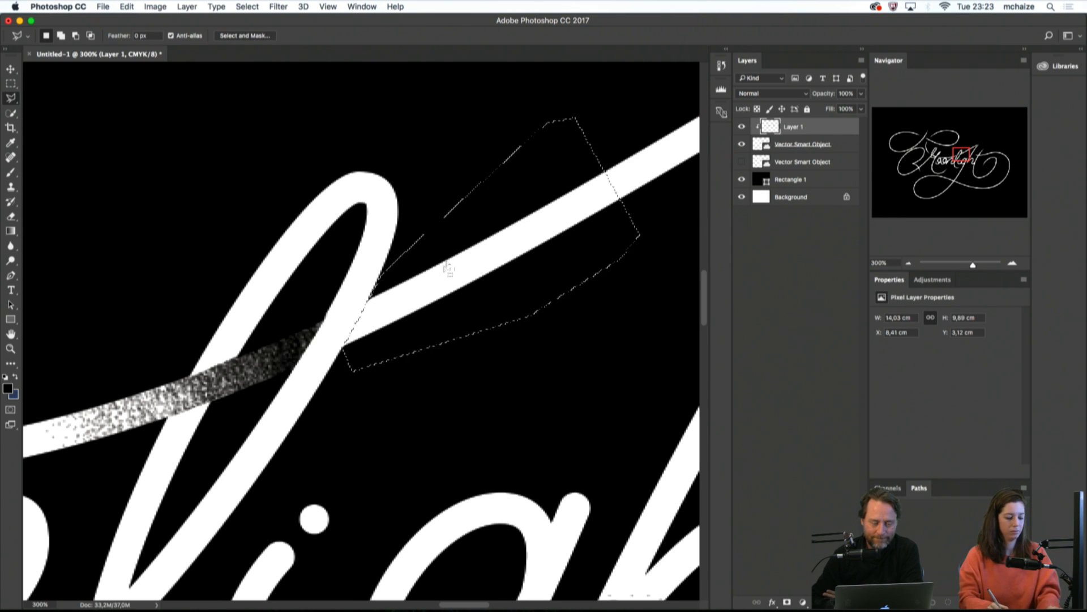
pyautogui.press('b')
pyautogui.moveTo(369, 342)
pyautogui.mouseDown()
pyautogui.moveTo(388, 306)
pyautogui.moveTo(501, 243)
pyautogui.moveTo(362, 324)
pyautogui.moveTo(438, 285)
pyautogui.moveTo(419, 334)
pyautogui.moveTo(391, 356)
pyautogui.moveTo(402, 295)
pyautogui.moveTo(465, 266)
pyautogui.mouseUp()
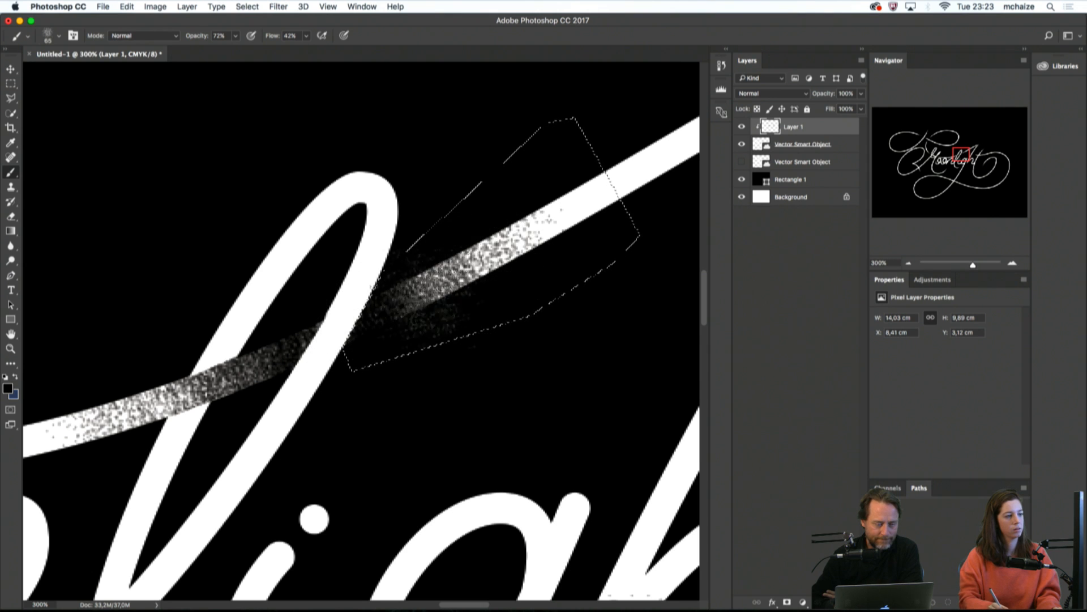
pyautogui.moveTo(425, 300)
pyautogui.mouseDown()
pyautogui.moveTo(362, 334)
pyautogui.moveTo(437, 281)
pyautogui.moveTo(544, 238)
pyautogui.mouseUp()
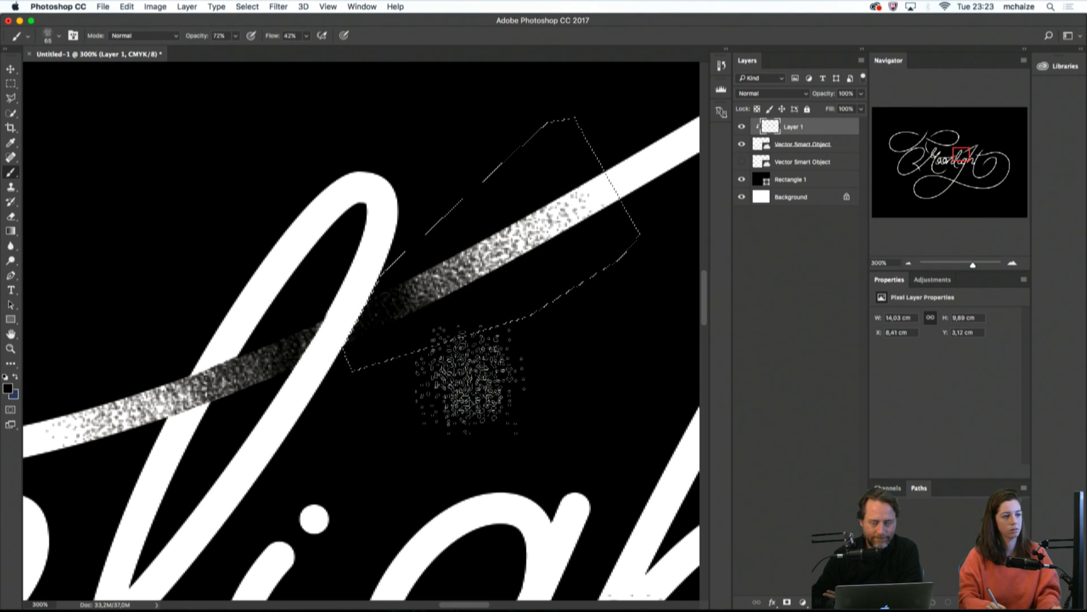
pyautogui.press('m')
pyautogui.press('super+d')
# Examine the full Moonlight composition and compare the shading on the word's letters and flourishes at 100%
pyautogui.press('super+minus')
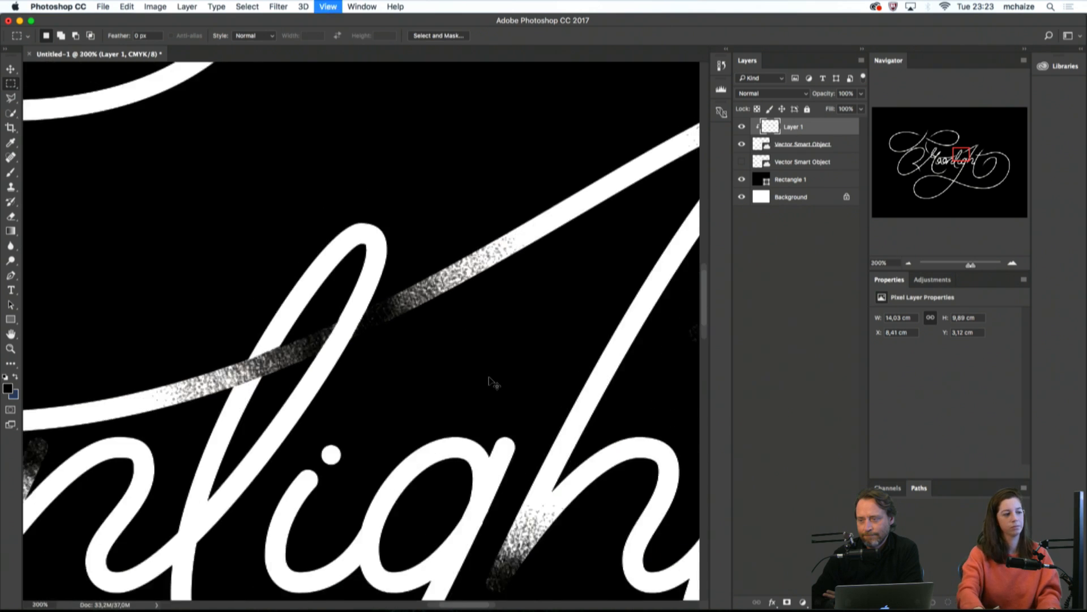
pyautogui.press('super+minus')
pyautogui.press('super+minus')
pyautogui.press('super+minus')
pyautogui.press('super+minus')
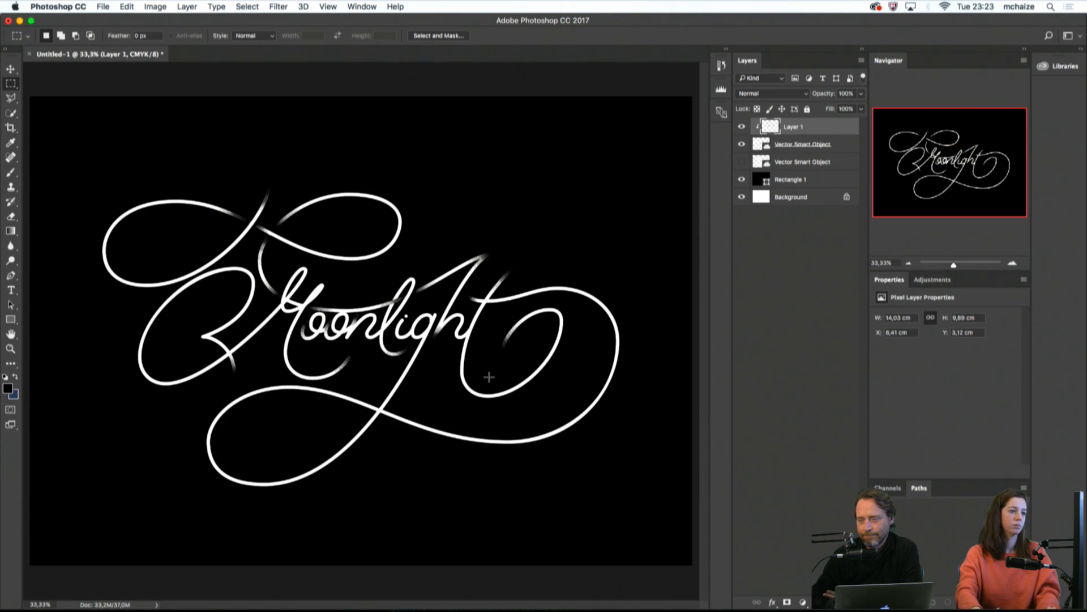
pyautogui.press('super+plus')
pyautogui.press('super+plus')
pyautogui.press('super+plus')
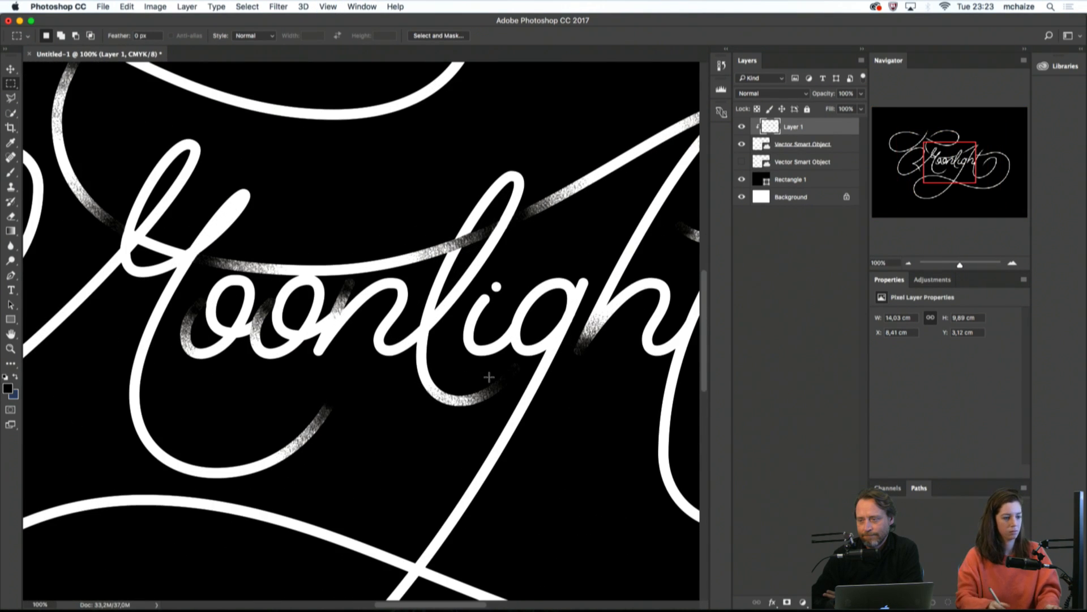
# Switch the Brush tool to the 43 px grainy preset
pyautogui.press('b')
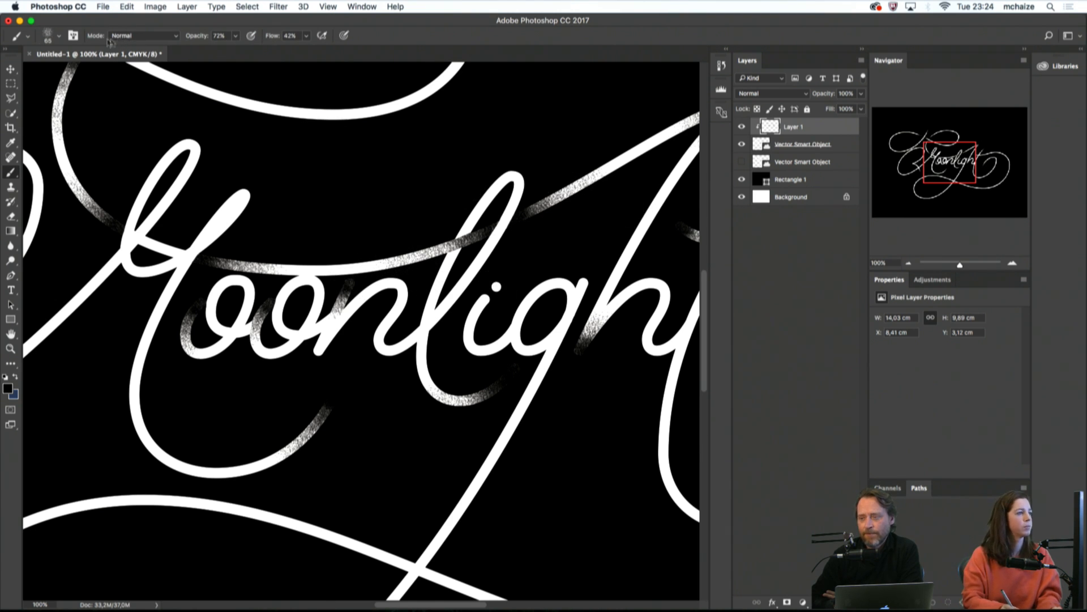
pyautogui.click(60, 38)
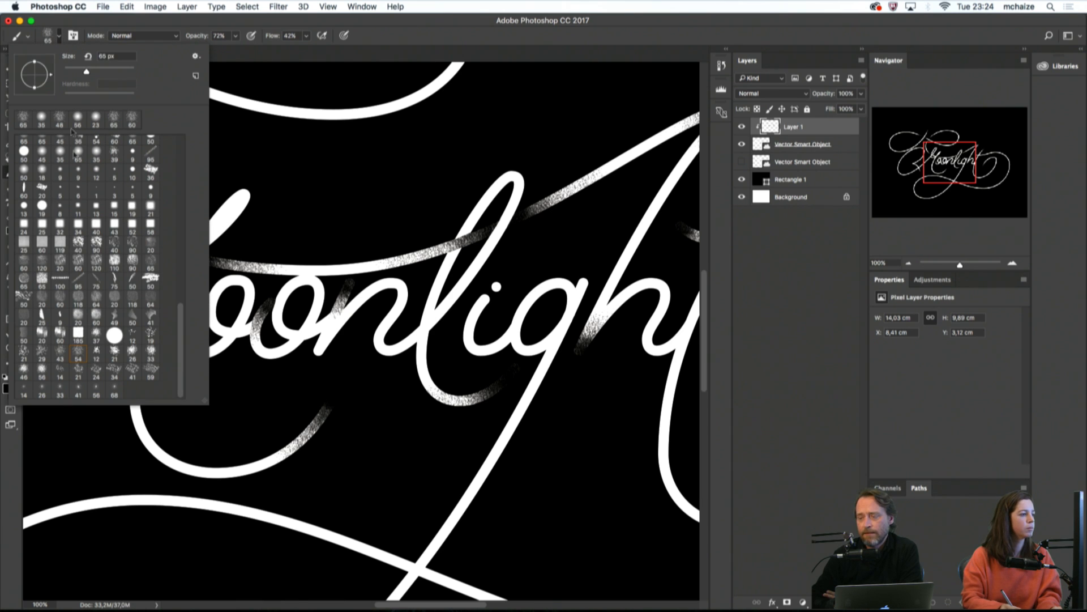
pyautogui.click(60, 357)
pyautogui.click(236, 211)
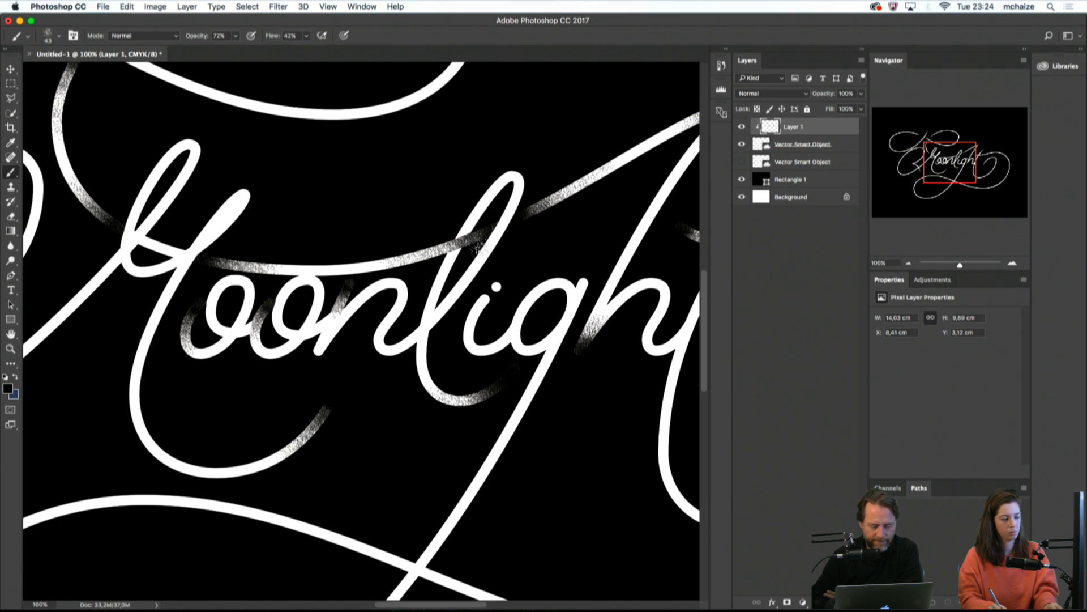
# Select the h's lower curve where it meets the t with the Polygonal Lasso, shade it with the grainy brush, and clear the selection
pyautogui.moveTo(482, 254); pyautogui.dragTo(367, 291)
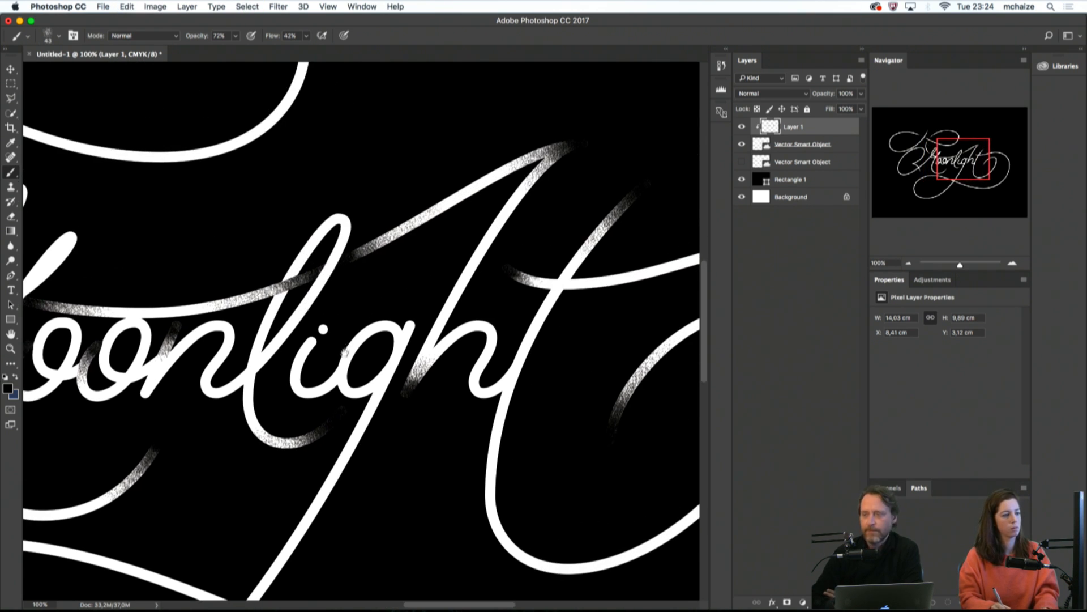
pyautogui.moveTo(345, 353); pyautogui.dragTo(356, 324)
pyautogui.press('l')
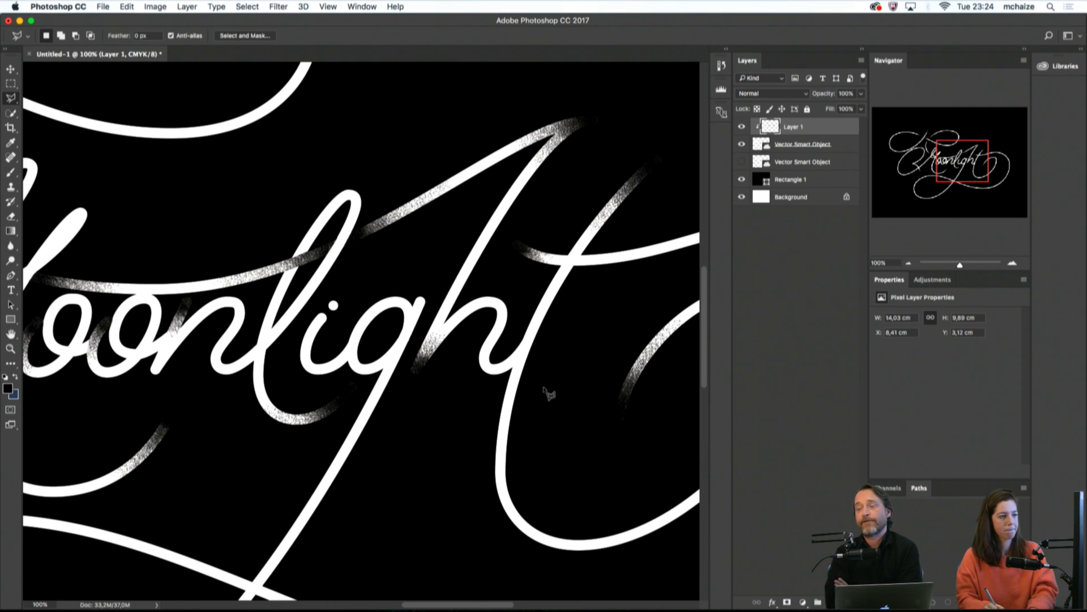
pyautogui.press('super+plus')
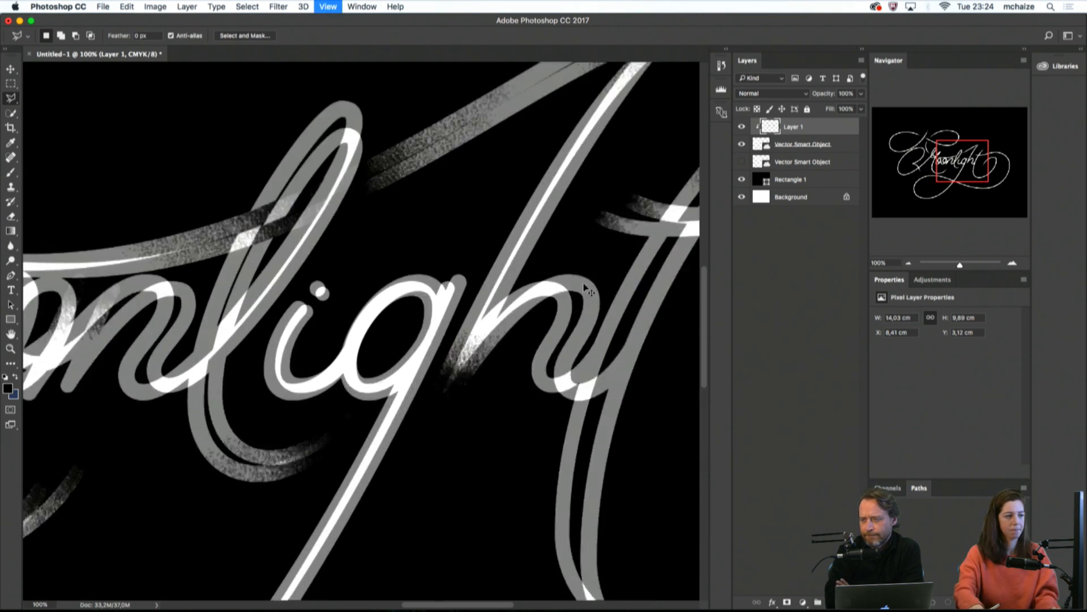
pyautogui.moveTo(651, 365)
pyautogui.mouseDown()
pyautogui.moveTo(495, 306)
pyautogui.moveTo(497, 280)
pyautogui.mouseUp()
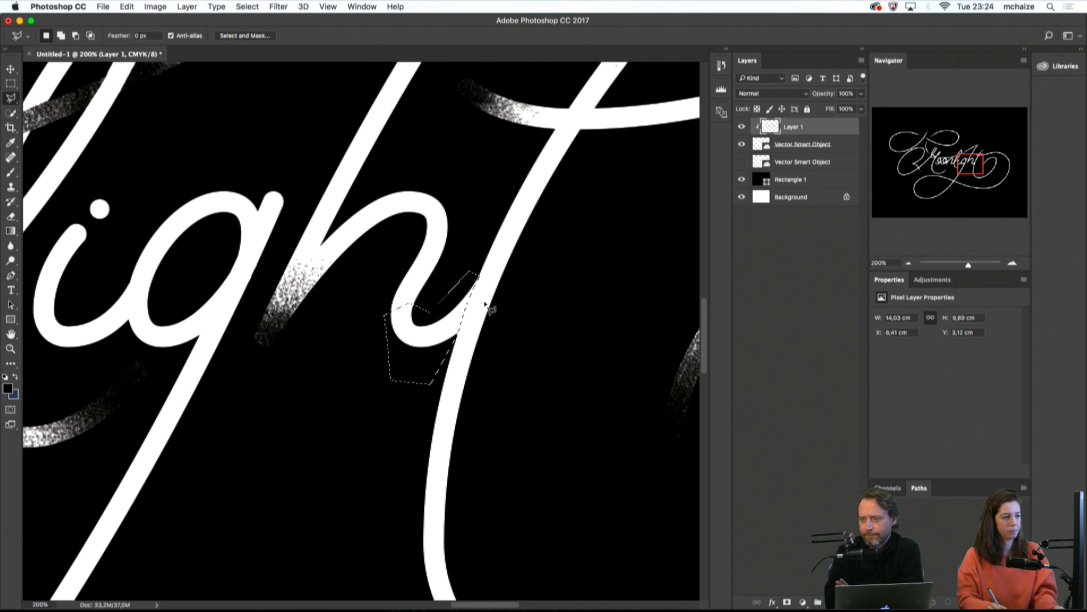
pyautogui.press('b')
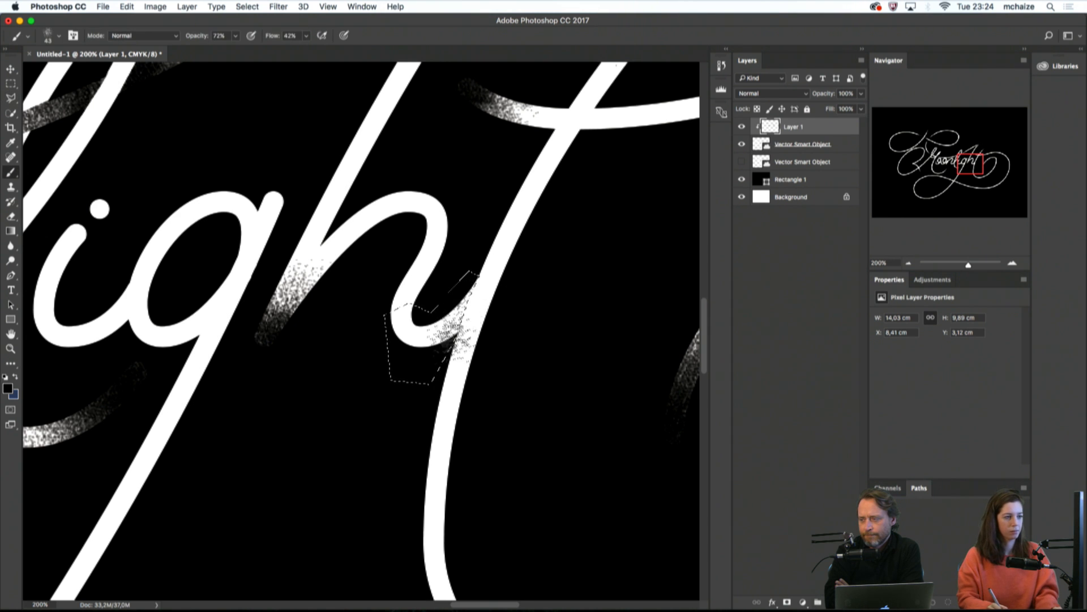
pyautogui.moveTo(422, 326)
pyautogui.mouseDown()
pyautogui.moveTo(473, 309)
pyautogui.moveTo(465, 323)
pyautogui.mouseUp()
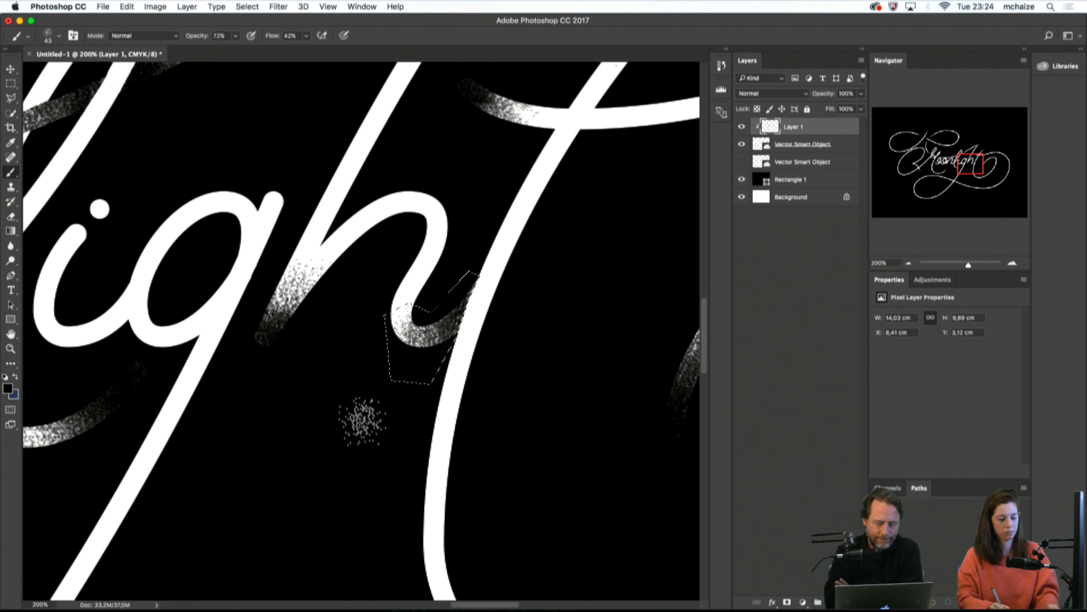
pyautogui.press('m')
pyautogui.click(366, 429)
# Examine the whole lettering and the large lower loop where the g's descender crosses itself
pyautogui.press('super+minus')
pyautogui.press('super+minus')
pyautogui.press('super+minus')
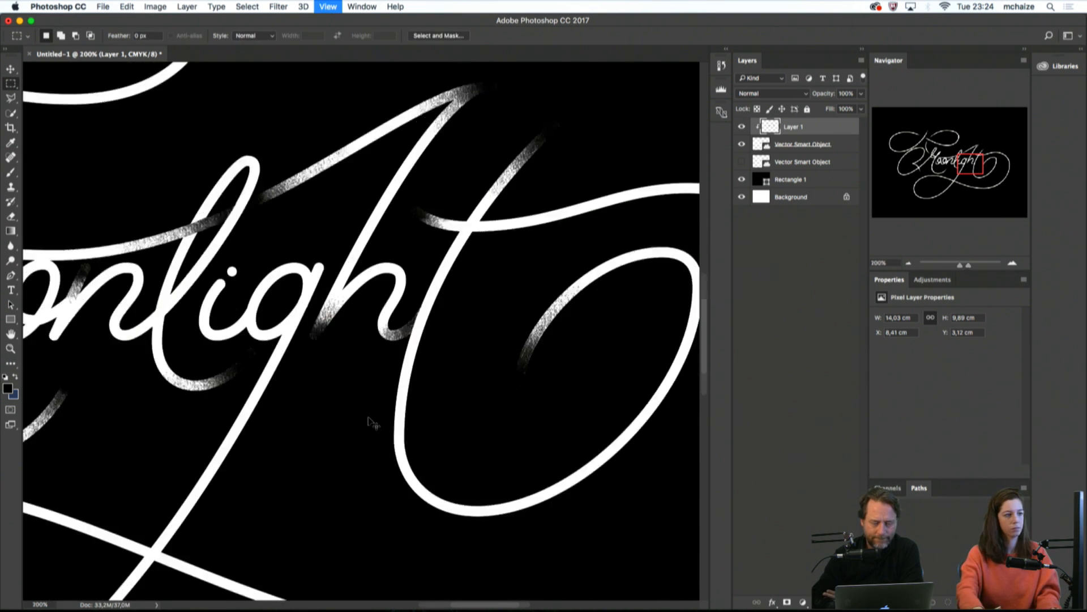
pyautogui.press('super+minus')
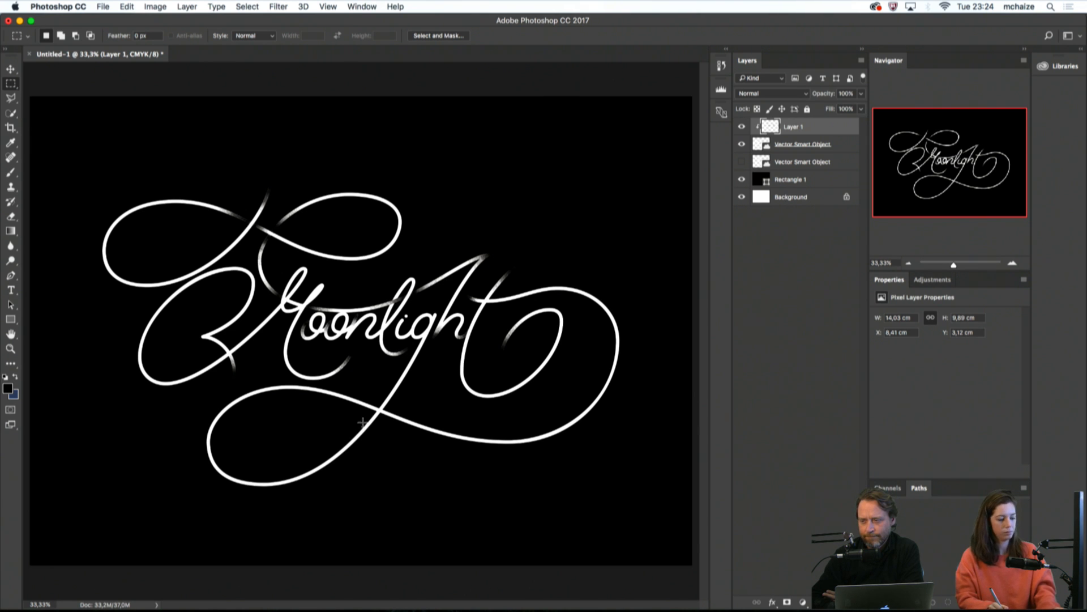
pyautogui.moveTo(366, 416); pyautogui.dragTo(449, 418)
pyautogui.press('l')
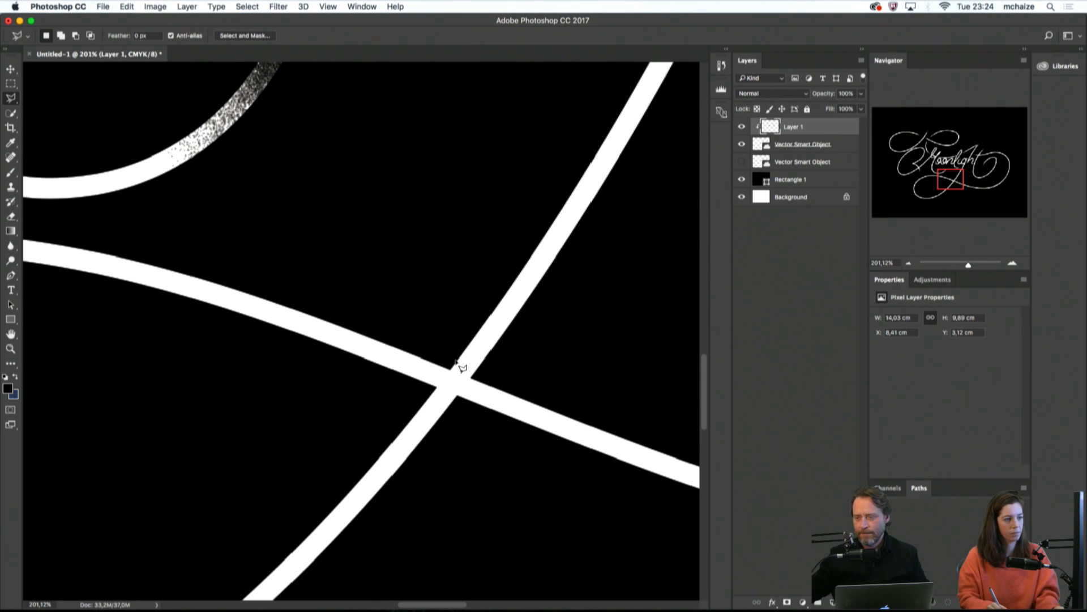
pyautogui.press('super+minus')
pyautogui.press('super+minus')
pyautogui.press('super+minus')
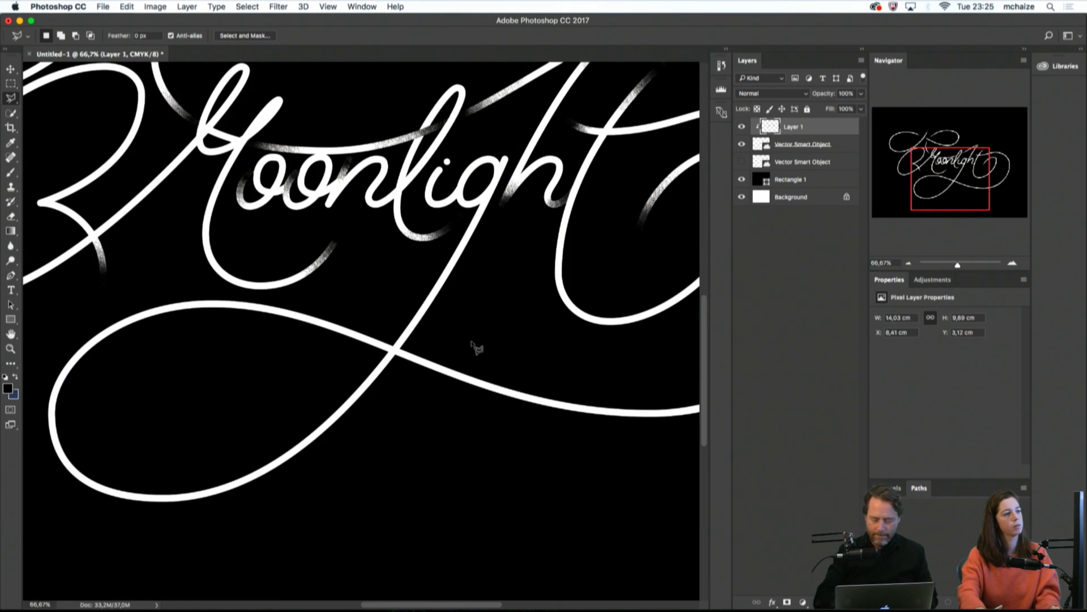
pyautogui.moveTo(531, 343); pyautogui.dragTo(525, 351)
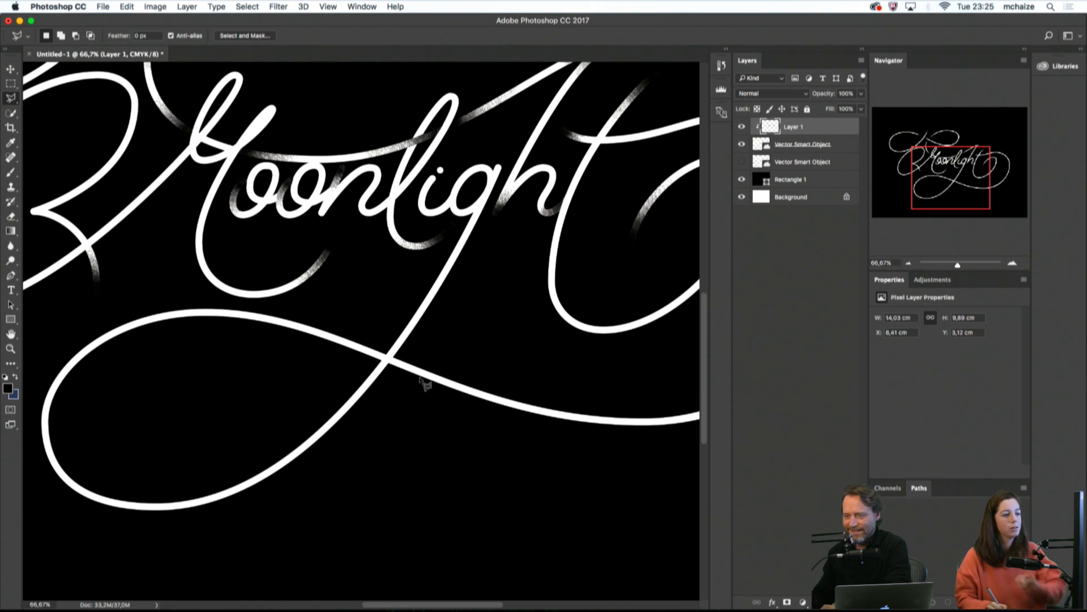
# Select the lower flourish section just left of its crossing with the g's descender using the Polygonal Lasso, and activate the Brush tool
pyautogui.press('super+plus')
pyautogui.press('super+plus')
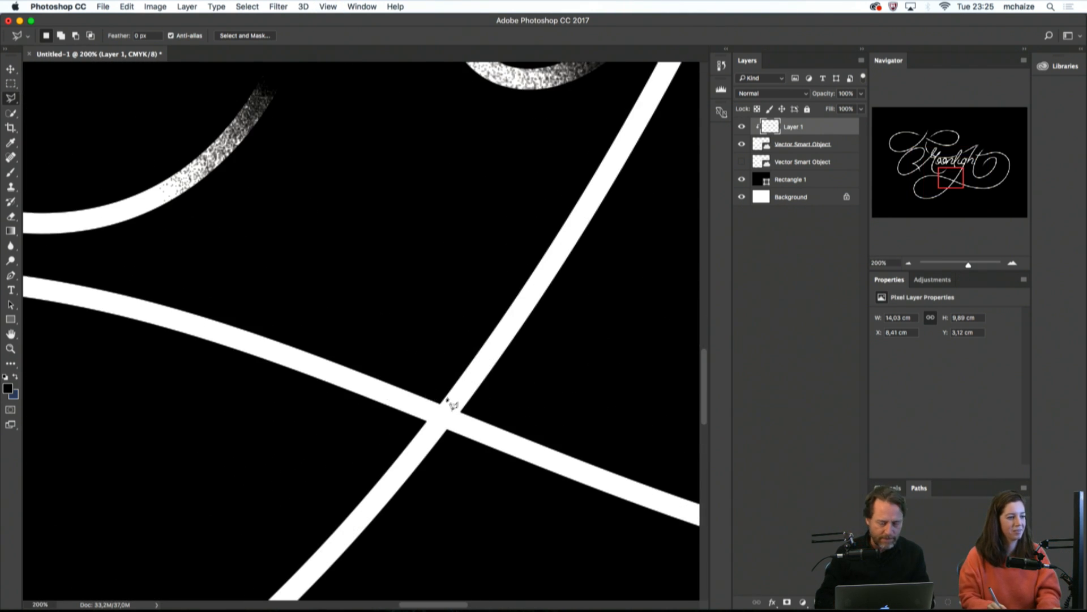
pyautogui.click(425, 427)
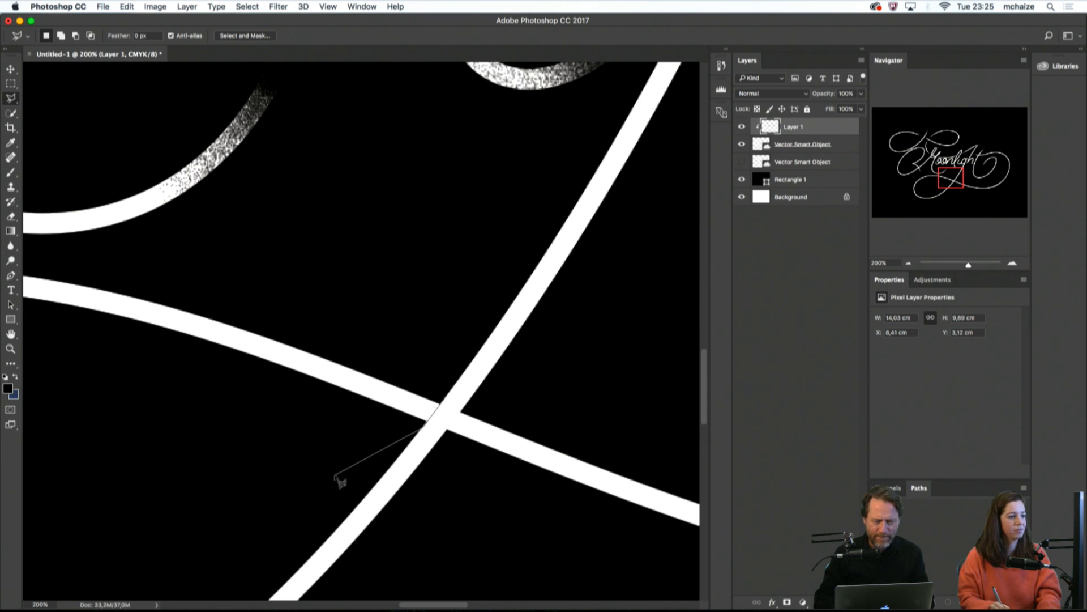
pyautogui.click(329, 477)
pyautogui.click(97, 335)
pyautogui.click(191, 269)
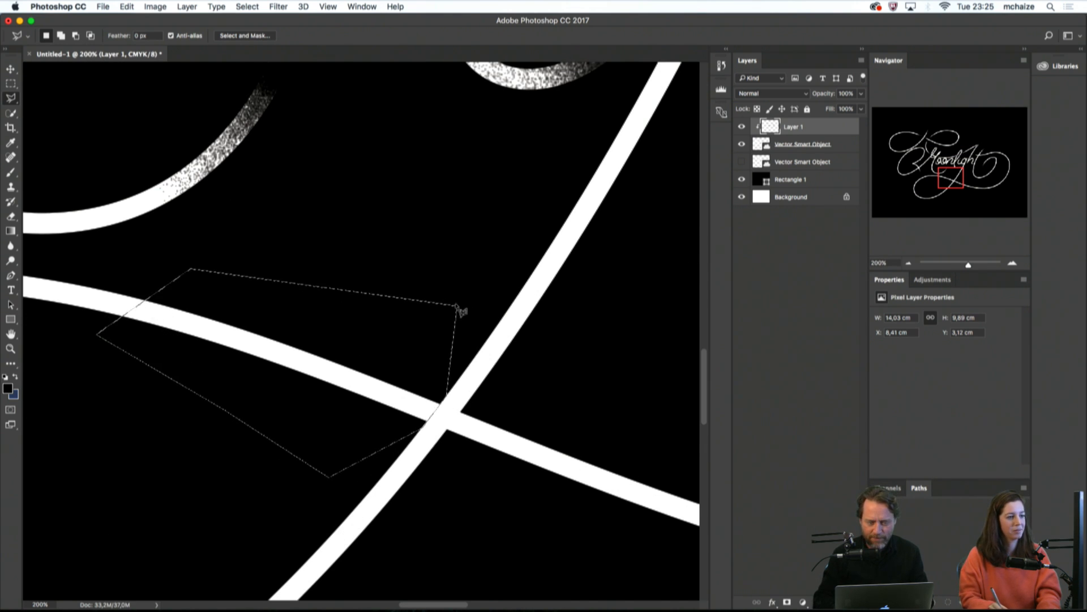
pyautogui.doubleClick(458, 306)
pyautogui.press('b')
pyautogui.moveTo(439, 406)
pyautogui.mouseDown()
pyautogui.moveTo(332, 373)
pyautogui.moveTo(401, 408)
pyautogui.mouseUp()
pyautogui.press('super+z')
pyautogui.press('super+alt+z')
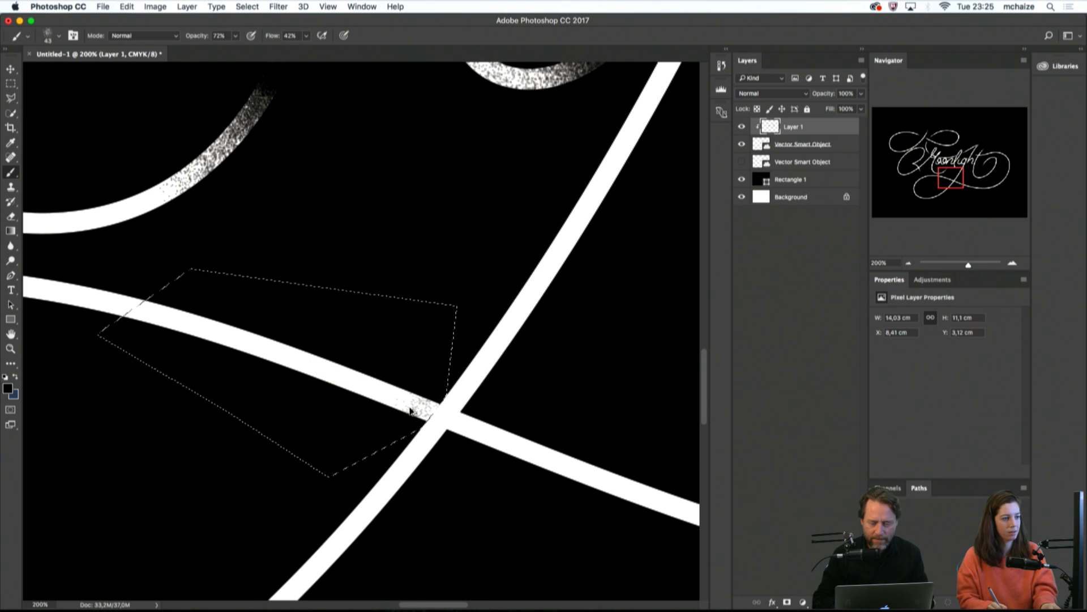
pyautogui.press('super+alt+z')
# Shade the selected lower flourish section with the grainy black brush, darkest at the crossing and fading out to the left
pyautogui.moveTo(425, 408)
pyautogui.mouseDown()
pyautogui.moveTo(391, 384)
pyautogui.moveTo(347, 387)
pyautogui.mouseUp()
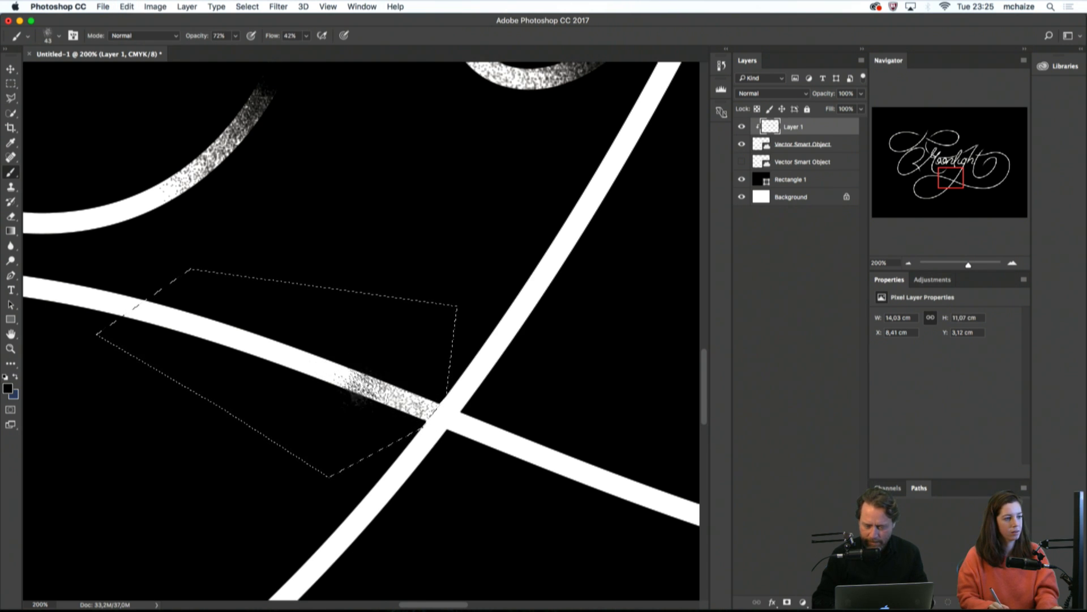
pyautogui.moveTo(420, 405); pyautogui.dragTo(424, 412)
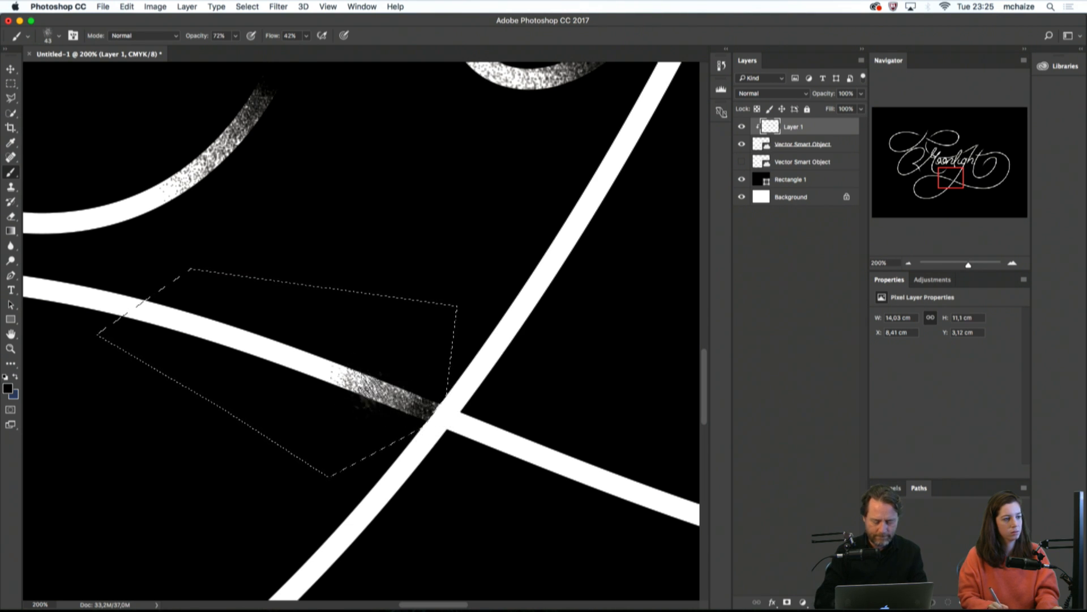
pyautogui.moveTo(347, 381)
pyautogui.mouseDown()
pyautogui.moveTo(432, 401)
pyautogui.moveTo(381, 395)
pyautogui.moveTo(423, 392)
pyautogui.moveTo(437, 414)
pyautogui.moveTo(383, 397)
pyautogui.moveTo(398, 378)
pyautogui.mouseUp()
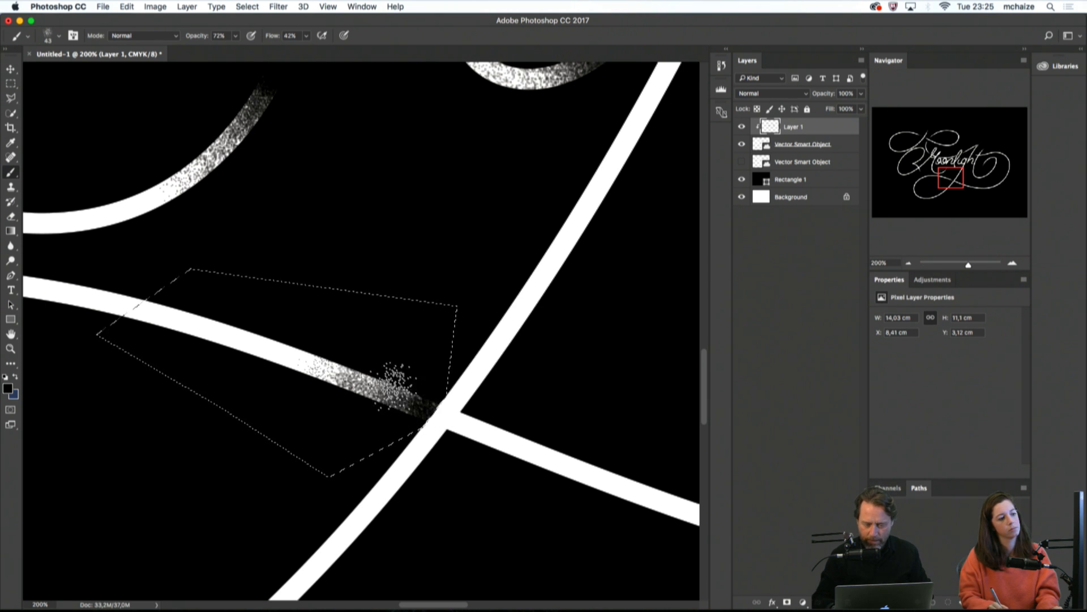
pyautogui.moveTo(355, 415)
pyautogui.mouseDown()
pyautogui.moveTo(311, 366)
pyautogui.moveTo(280, 404)
pyautogui.moveTo(315, 363)
pyautogui.moveTo(355, 391)
pyautogui.moveTo(417, 398)
pyautogui.moveTo(349, 386)
pyautogui.moveTo(279, 329)
pyautogui.mouseUp()
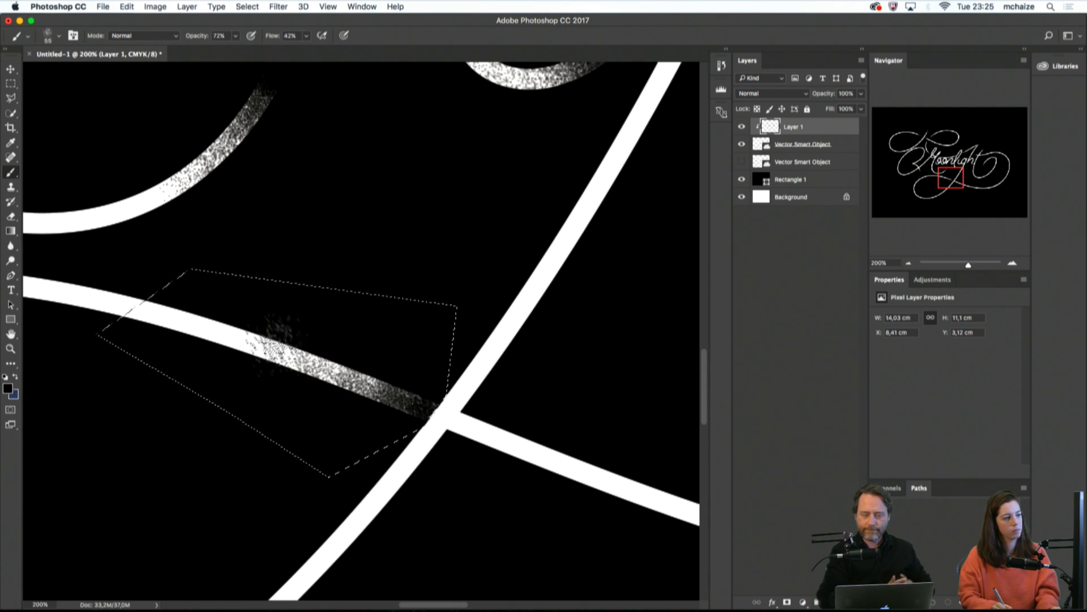
# Switch the Brush tool to the 48 px grainy preset
pyautogui.press('super+minus')
pyautogui.press('super+minus')
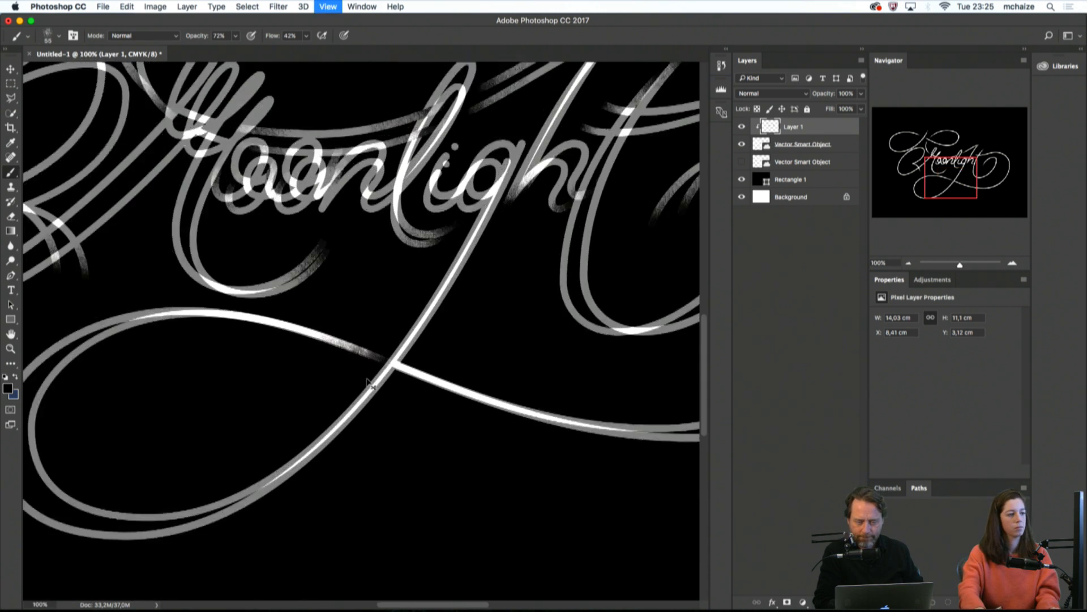
pyautogui.click(59, 36)
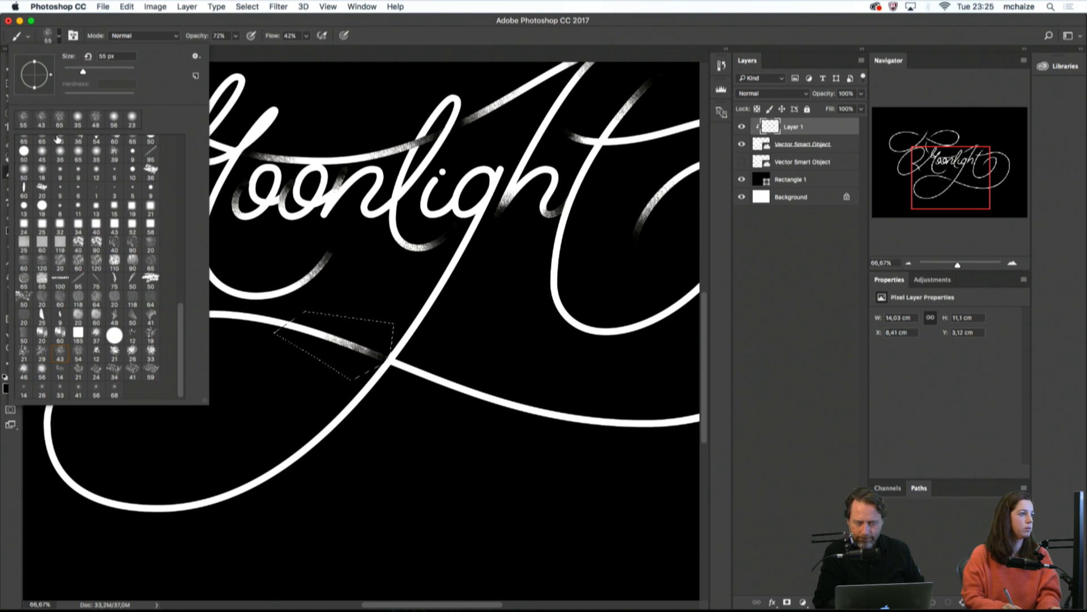
pyautogui.click(96, 119)
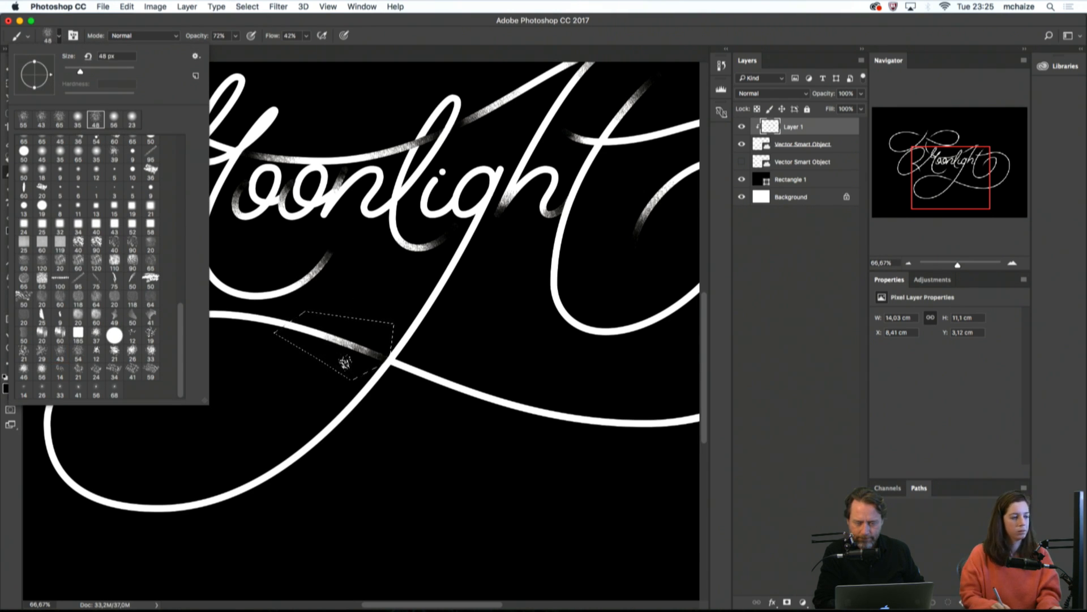
# Erase the shading from the selected lower flourish section just left of its crossing with the g's descender
pyautogui.click(346, 362)
pyautogui.press('super+plus')
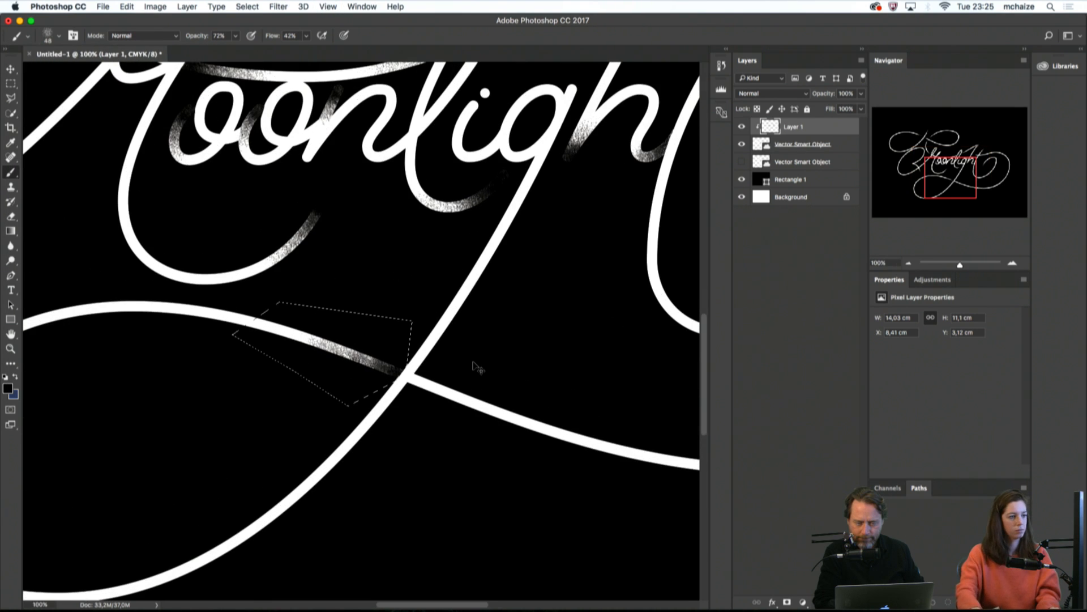
pyautogui.press('e')
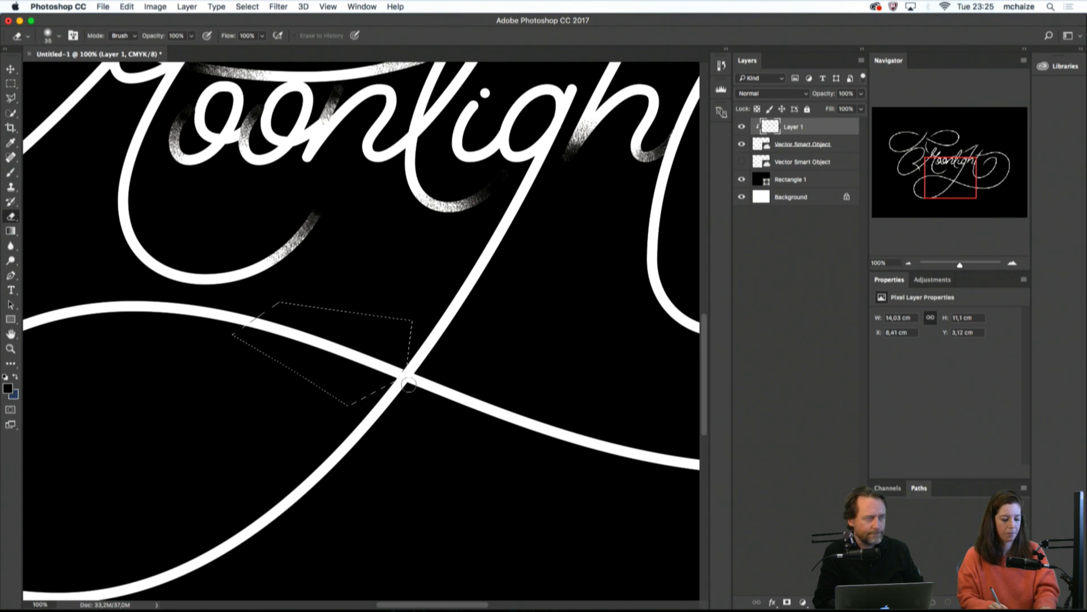
# Repaint the selected flourish section with the grainy black brush at 54 px and 84% opacity, darkest at the crossing
pyautogui.press('b')
pyautogui.moveTo(385, 367); pyautogui.dragTo(402, 375)
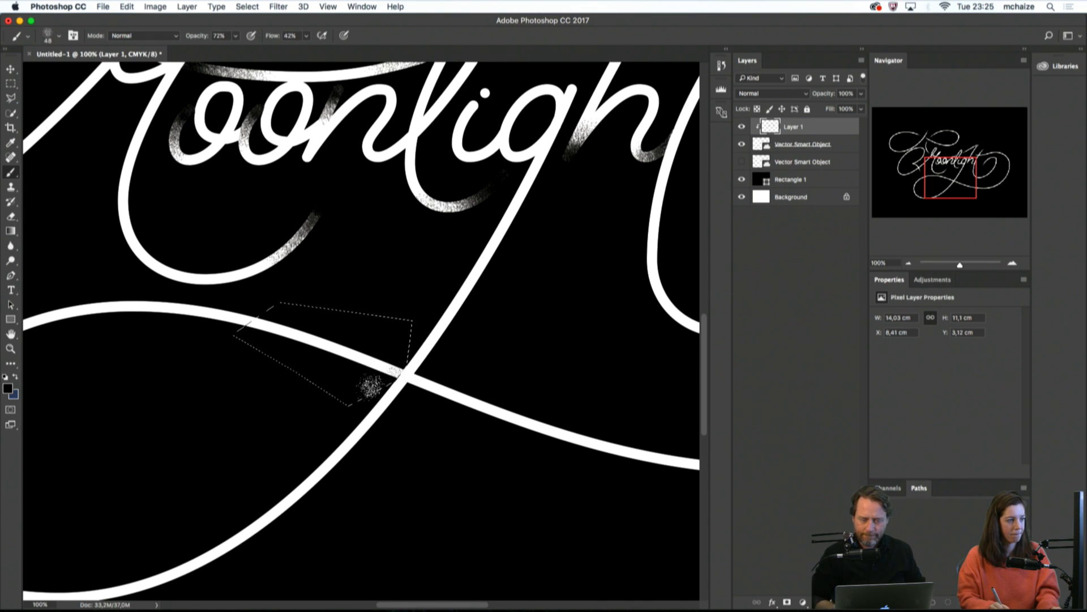
pyautogui.click(251, 36)
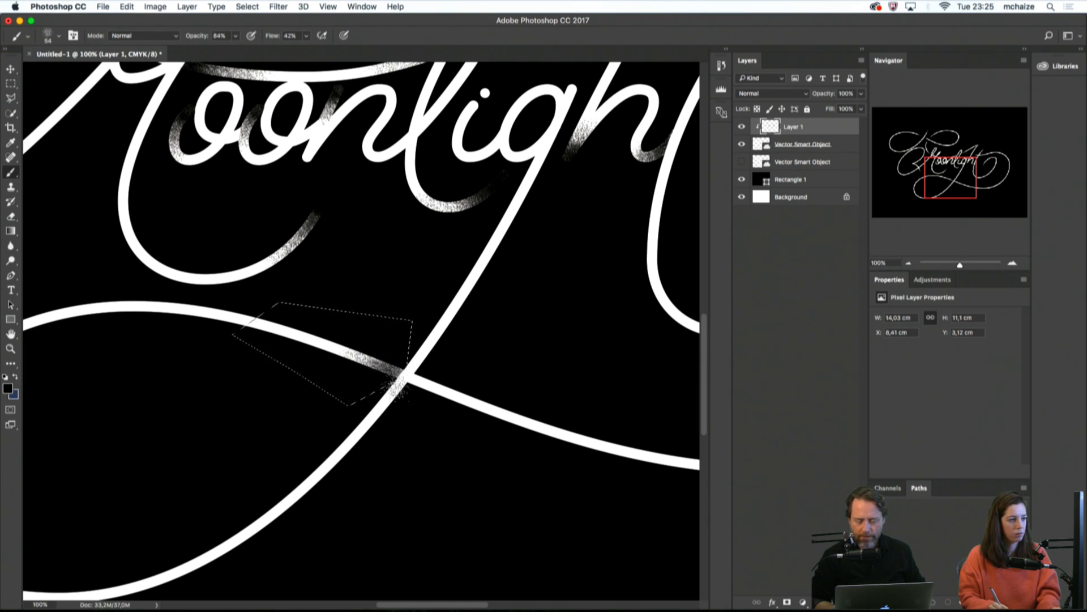
pyautogui.press('super+plus')
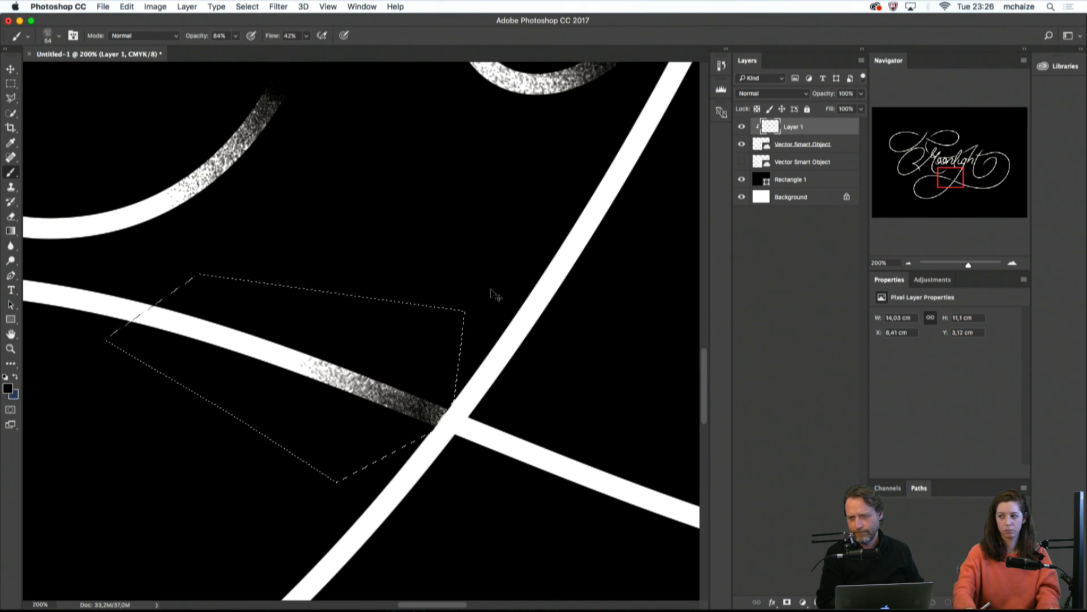
pyautogui.press('super+minus')
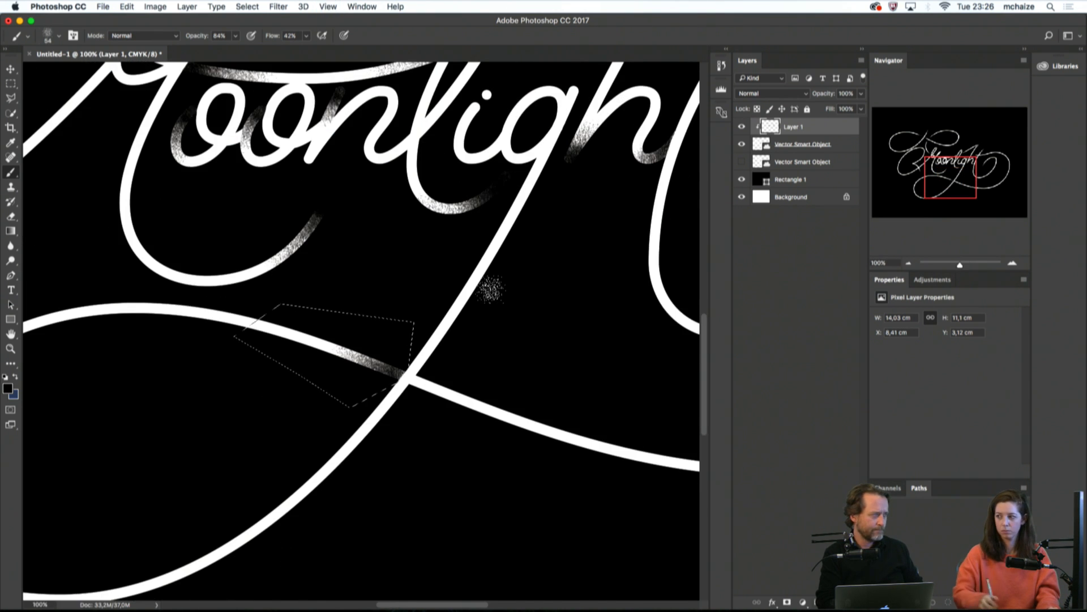
# Select the lower flourish section just right of its crossing with the g's descender using the Polygonal Lasso
pyautogui.moveTo(367, 337); pyautogui.dragTo(385, 347)
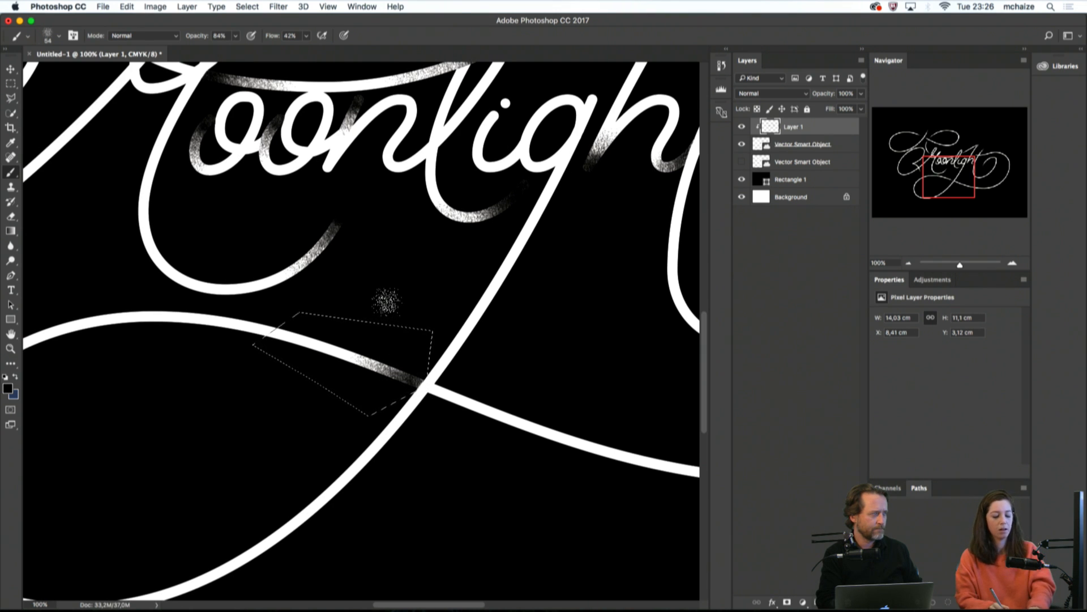
pyautogui.moveTo(201, 198); pyautogui.dragTo(294, 336)
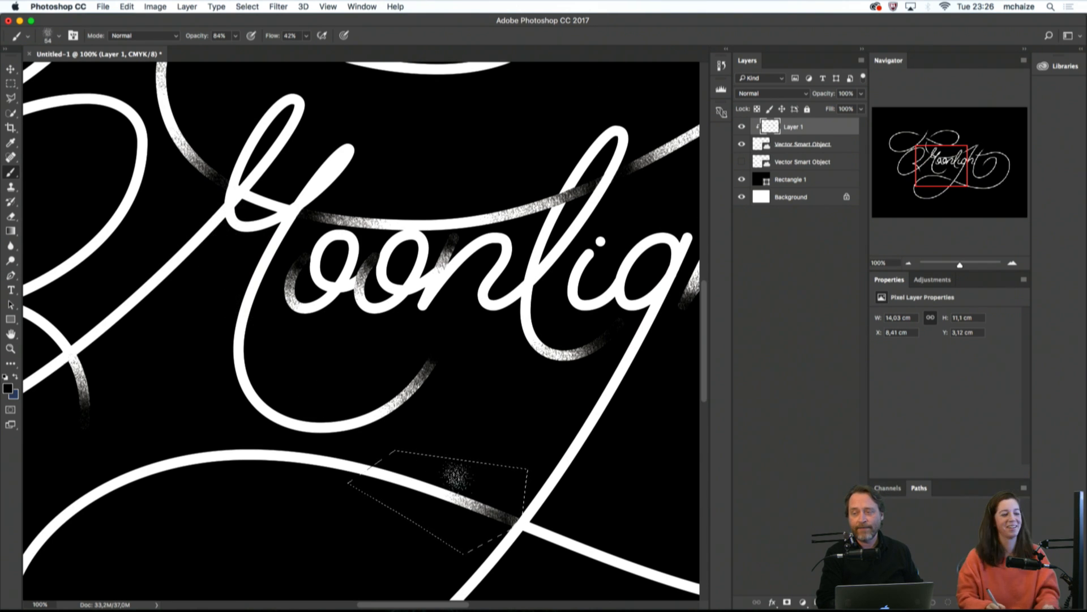
pyautogui.scroll(5, 457, 476)
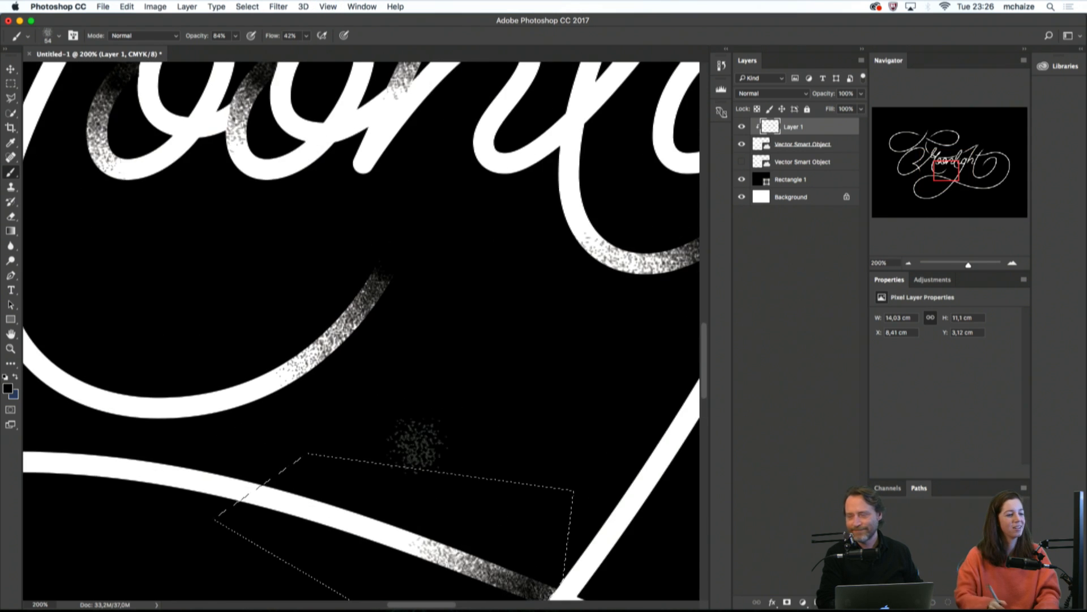
pyautogui.scroll(-5, 416, 442)
pyautogui.hscroll(1, 416, 442)
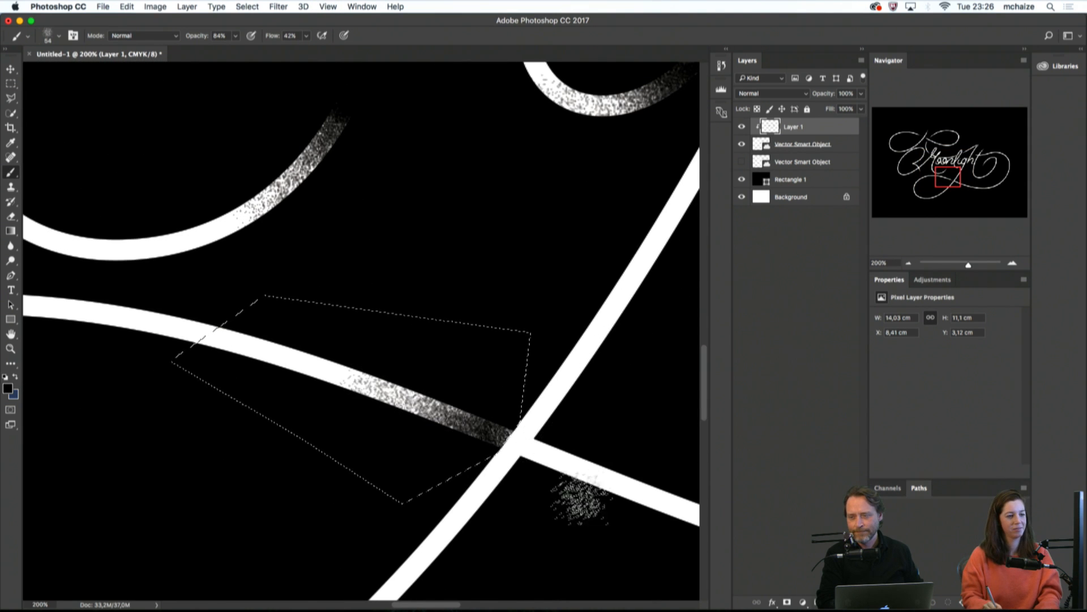
pyautogui.moveTo(558, 501); pyautogui.dragTo(473, 462)
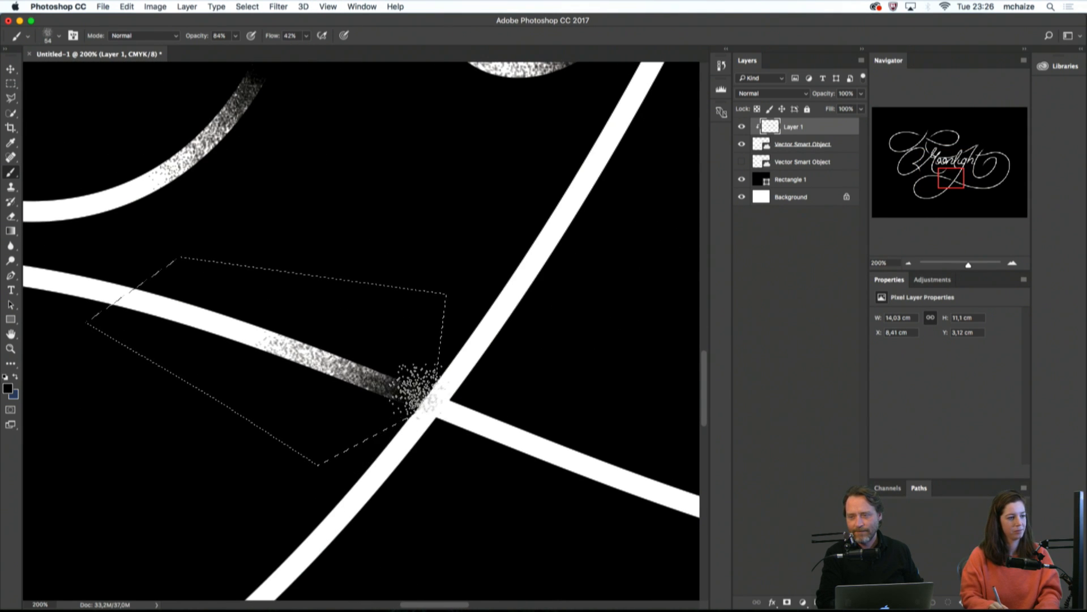
pyautogui.moveTo(486, 464); pyautogui.dragTo(432, 432)
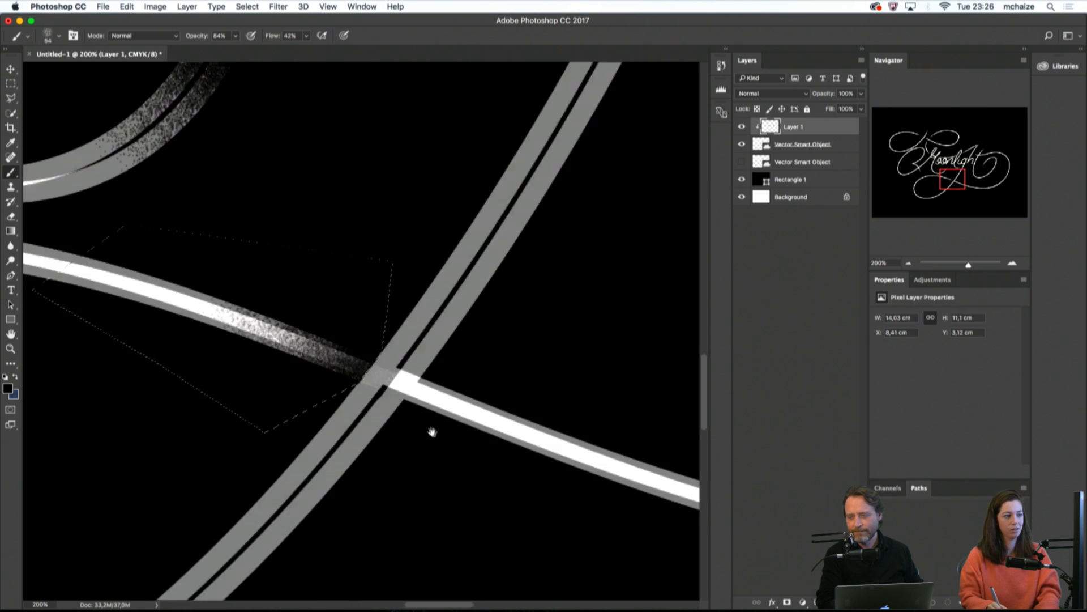
pyautogui.press('l')
pyautogui.click(379, 319)
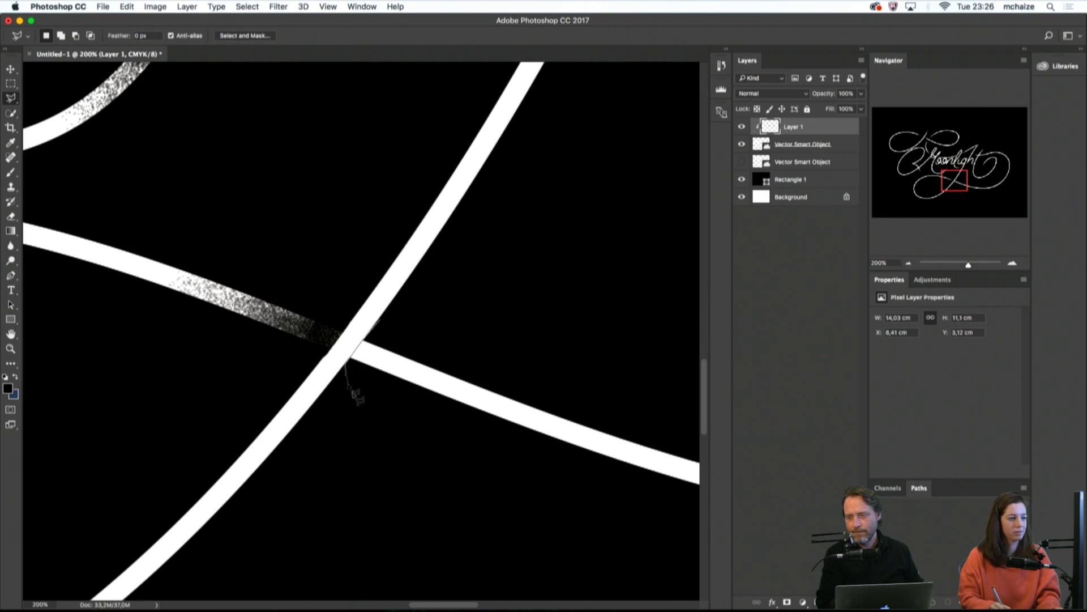
pyautogui.click(377, 428)
pyautogui.click(674, 499)
pyautogui.click(677, 391)
pyautogui.doubleClick(614, 354)
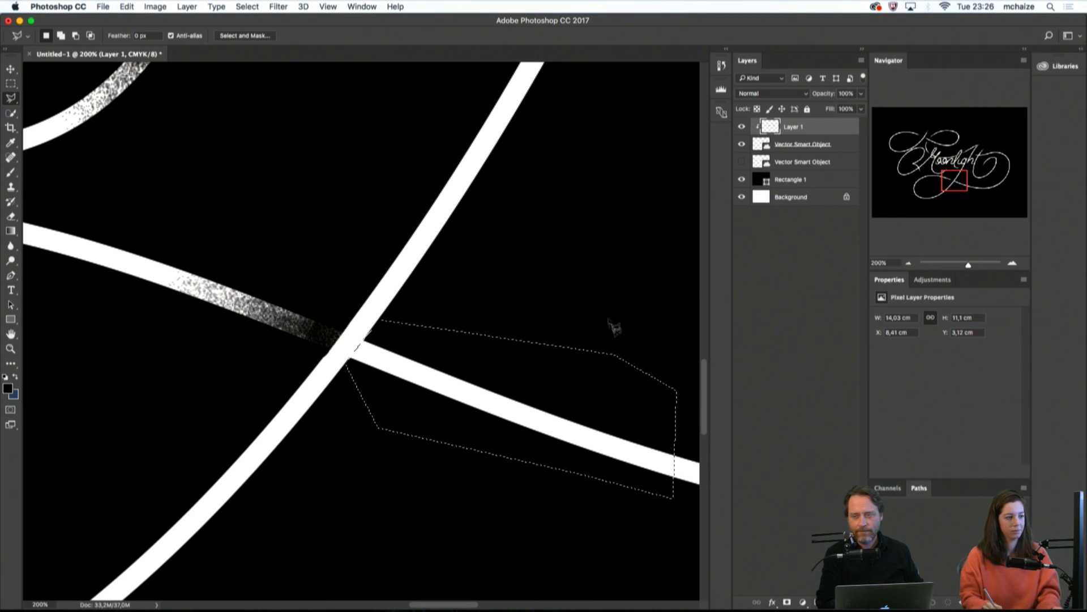
# Shade the selected flourish section with the 54 px grainy black brush, fading out to the right of the crossing
pyautogui.press('b')
pyautogui.moveTo(349, 347)
pyautogui.mouseDown()
pyautogui.moveTo(430, 376)
pyautogui.moveTo(408, 372)
pyautogui.moveTo(357, 344)
pyautogui.moveTo(383, 349)
pyautogui.moveTo(353, 352)
pyautogui.moveTo(540, 386)
pyautogui.mouseUp()
pyautogui.press('super+minus')
pyautogui.press('super+minus')
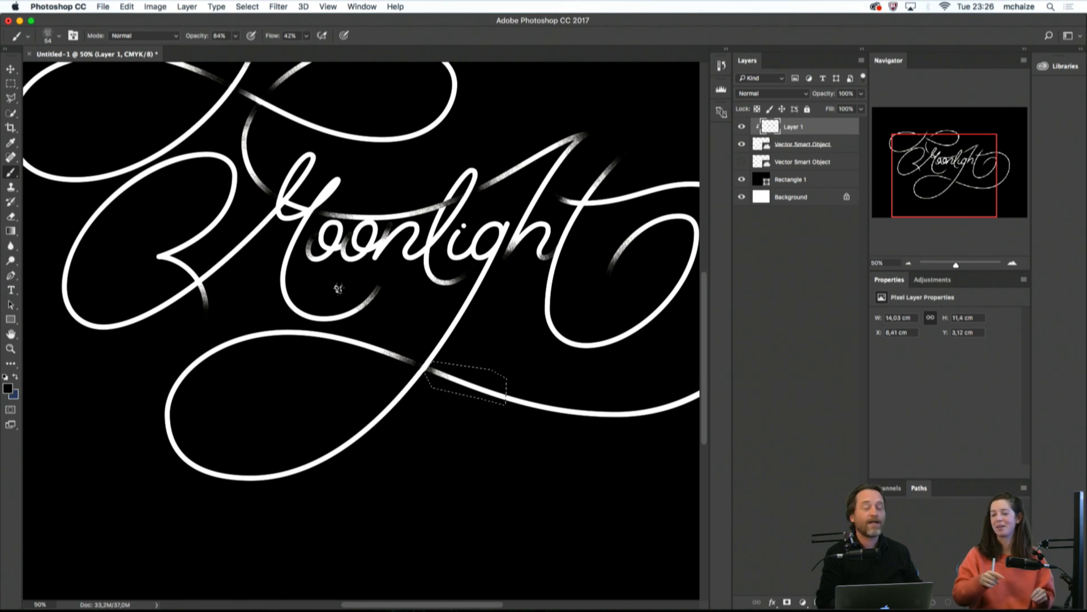
pyautogui.press('super+minus')
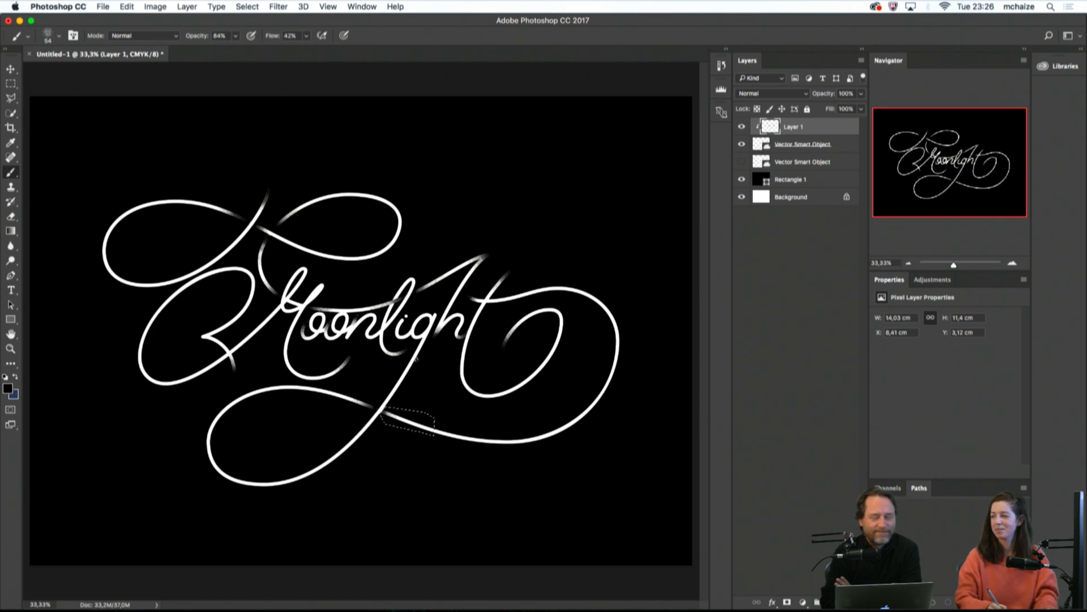
# Deepen and lengthen the shading right of the crossing with the grainy brush at 71 px and 85% opacity, and clear the selection
pyautogui.press('super+plus')
pyautogui.press('super+plus')
pyautogui.press('super+plus')
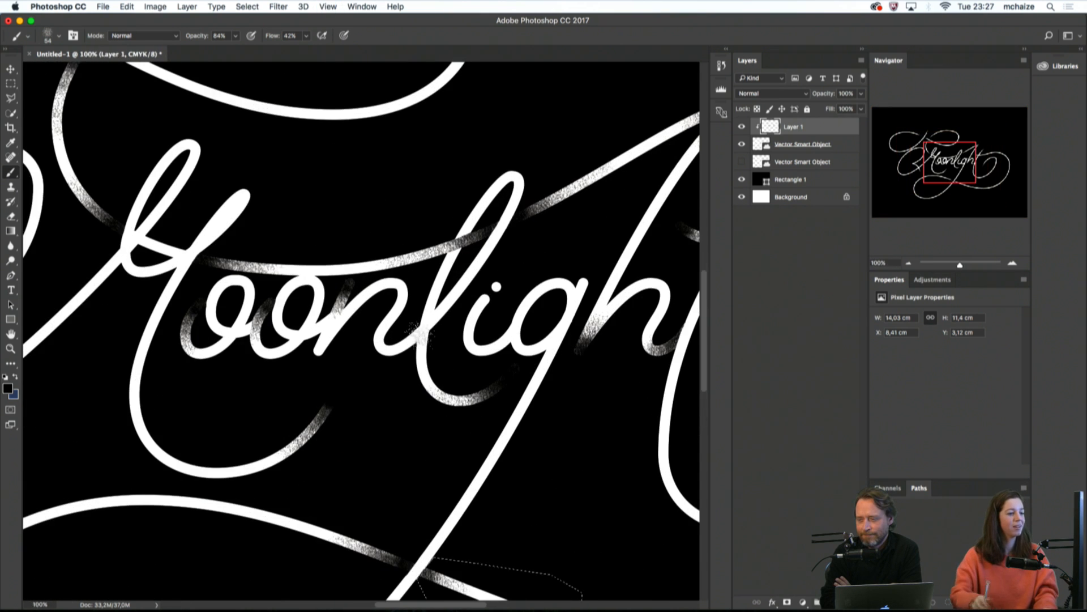
pyautogui.moveTo(316, 384)
pyautogui.mouseDown()
pyautogui.moveTo(291, 365)
pyautogui.moveTo(295, 380)
pyautogui.moveTo(340, 390)
pyautogui.mouseUp()
pyautogui.moveTo(269, 369)
pyautogui.mouseDown()
pyautogui.moveTo(314, 367)
pyautogui.moveTo(320, 376)
pyautogui.moveTo(295, 369)
pyautogui.moveTo(314, 372)
pyautogui.moveTo(306, 408)
pyautogui.moveTo(284, 359)
pyautogui.moveTo(374, 387)
pyautogui.moveTo(337, 380)
pyautogui.moveTo(329, 406)
pyautogui.moveTo(310, 371)
pyautogui.moveTo(287, 359)
pyautogui.mouseUp()
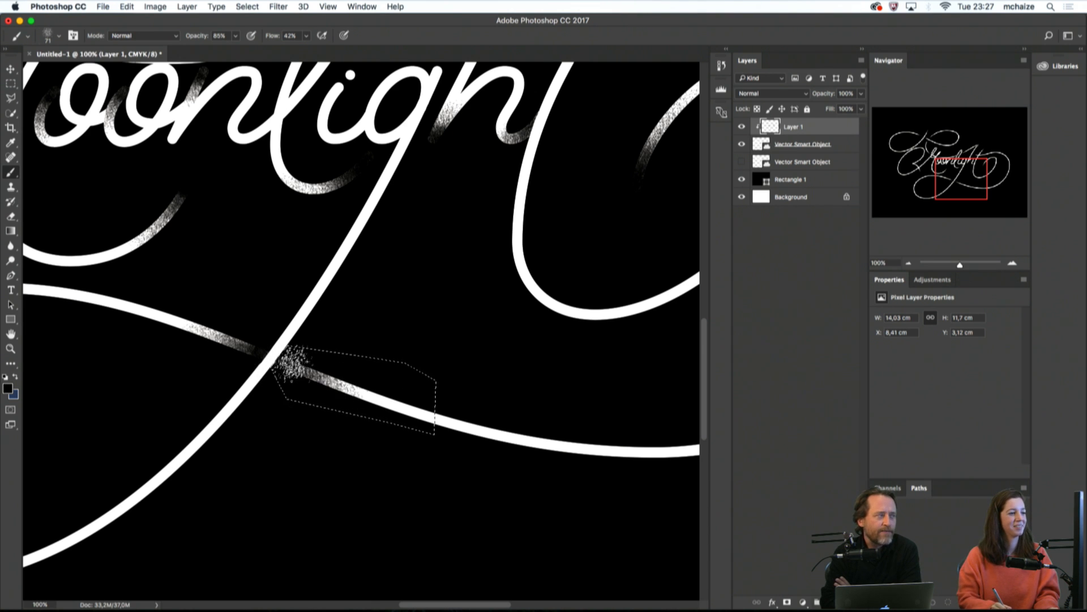
pyautogui.moveTo(317, 446); pyautogui.dragTo(395, 473)
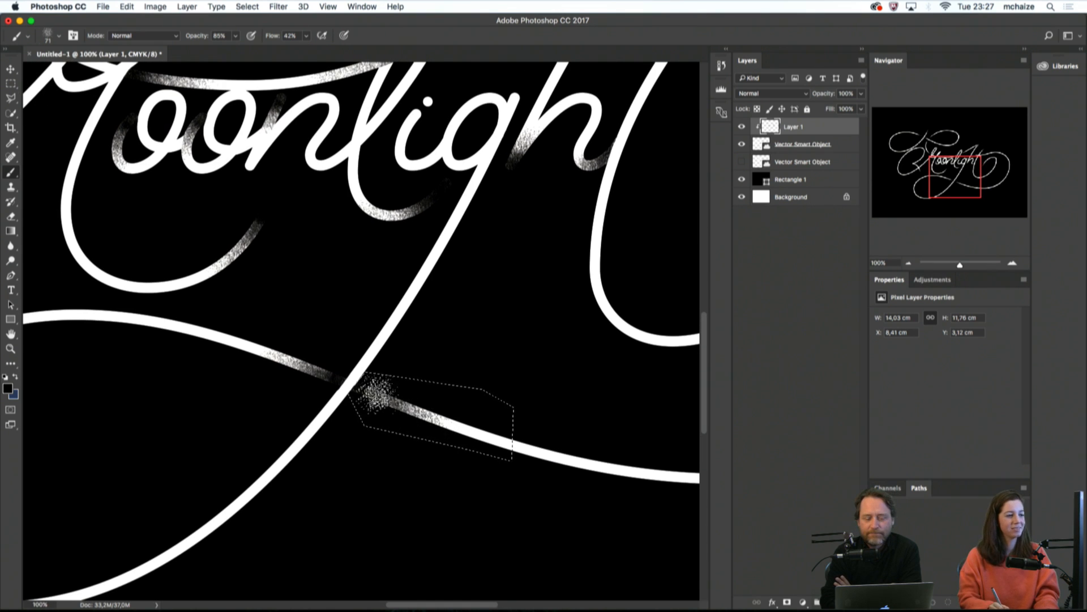
pyautogui.moveTo(357, 439); pyautogui.dragTo(427, 459)
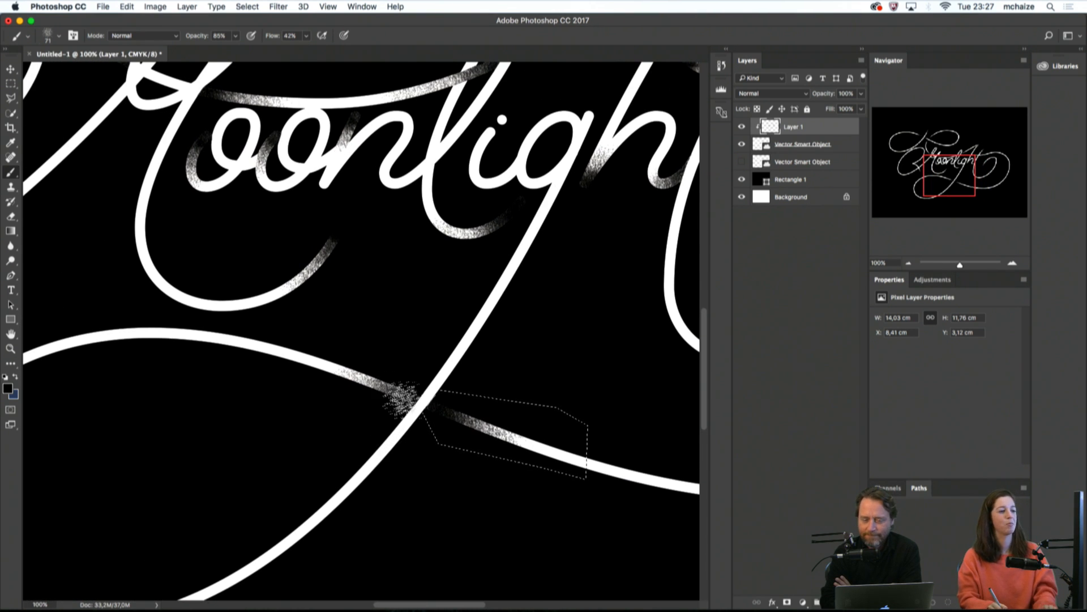
pyautogui.press('m')
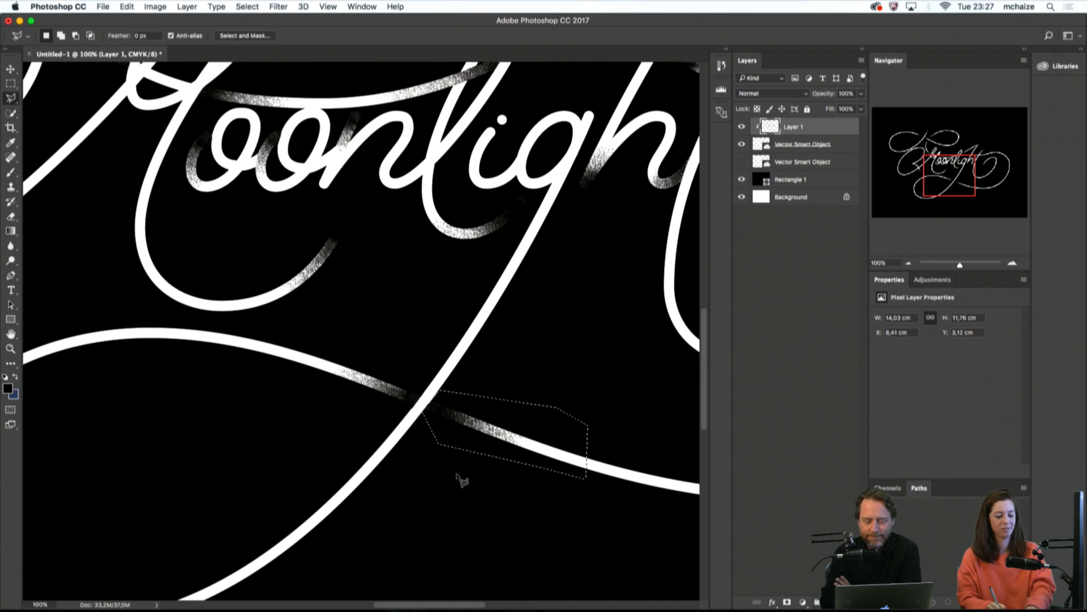
# Extend the grainy shading on the lower flourish farther left of its crossing with the g's descender, without a selection
pyautogui.press('super+minus')
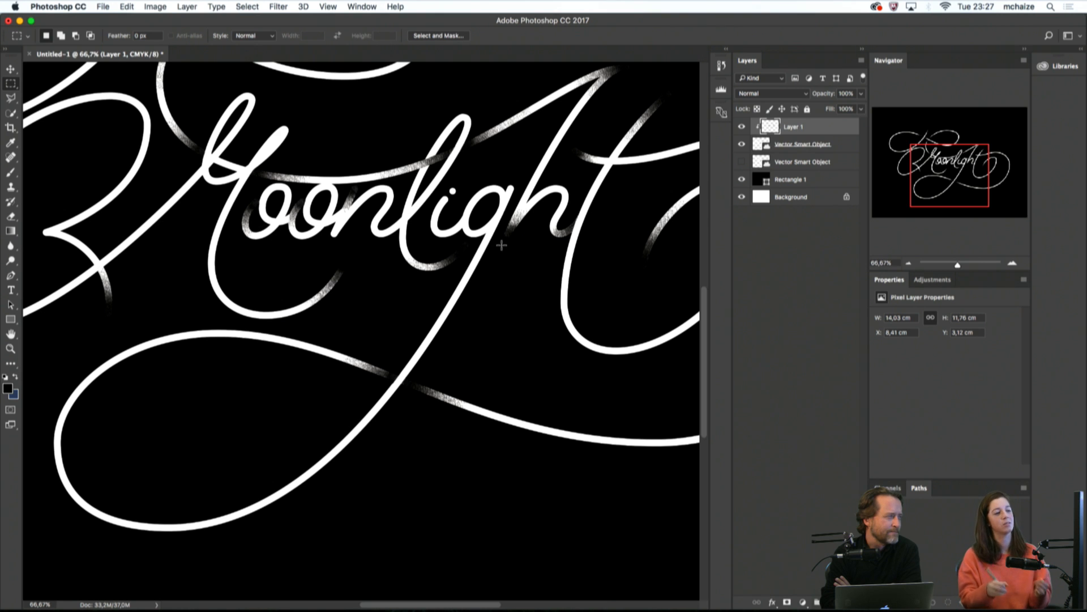
pyautogui.press('super+minus')
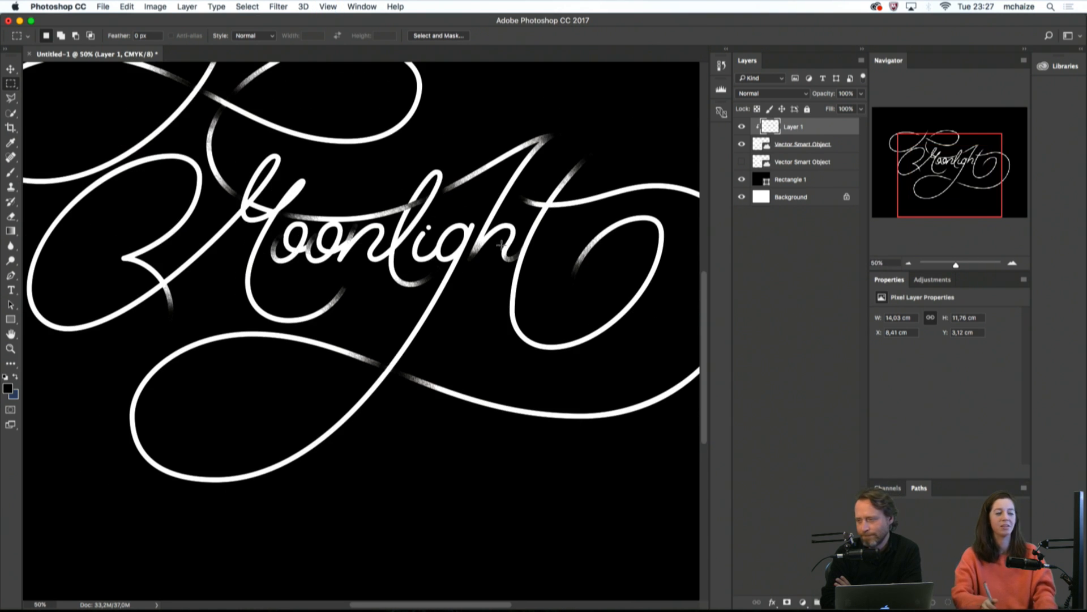
pyautogui.moveTo(382, 331)
pyautogui.mouseDown()
pyautogui.moveTo(456, 357)
pyautogui.moveTo(368, 343)
pyautogui.mouseUp()
pyautogui.press('super+minus')
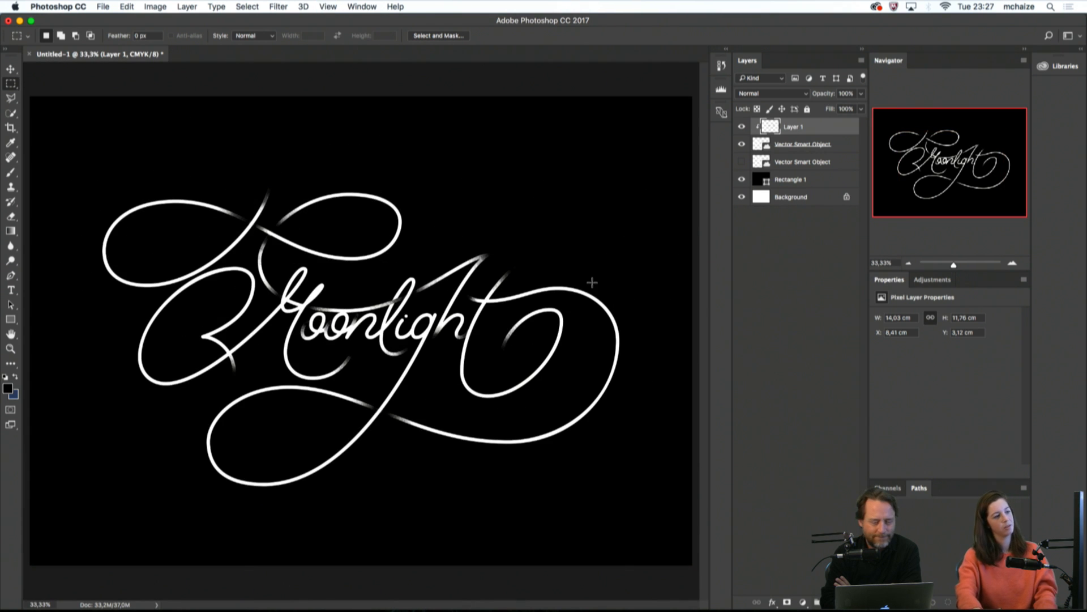
pyautogui.press('super+plus')
pyautogui.press('super+plus')
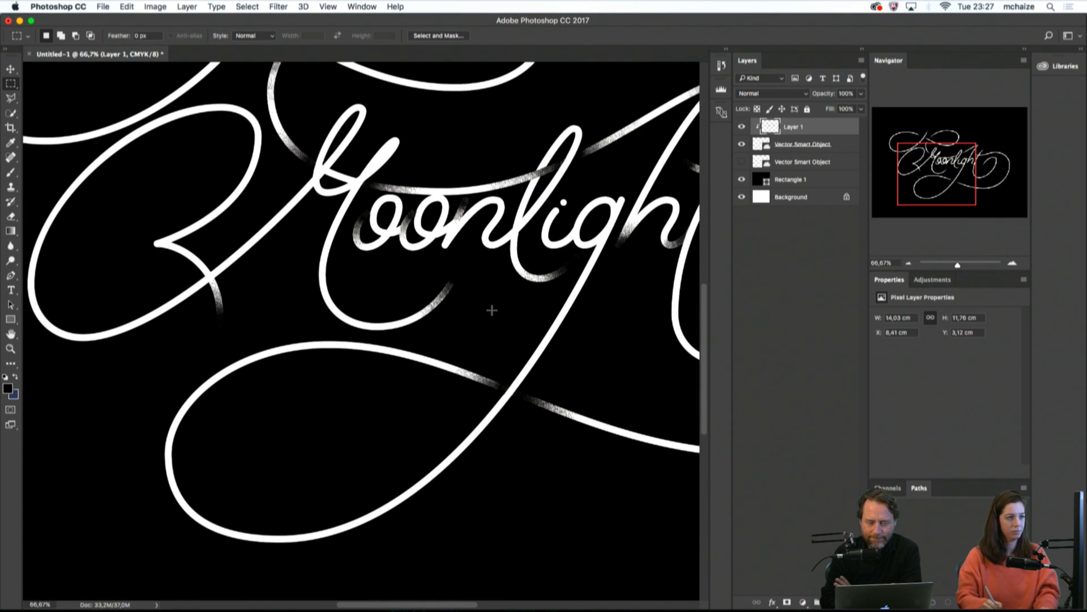
pyautogui.press('super+plus')
pyautogui.moveTo(381, 377); pyautogui.dragTo(242, 404)
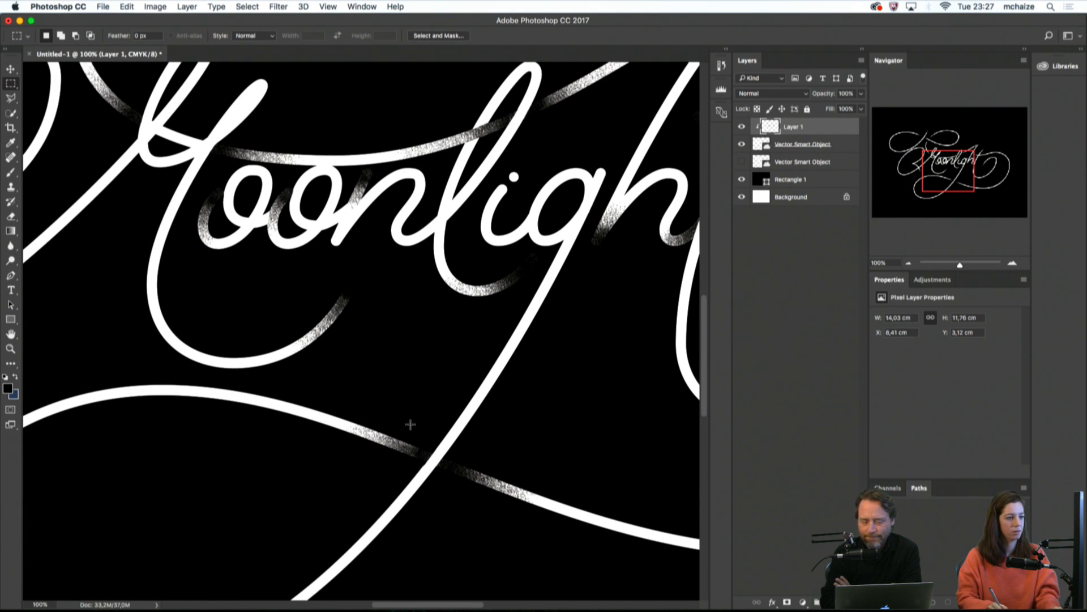
pyautogui.press('b')
pyautogui.click(362, 429)
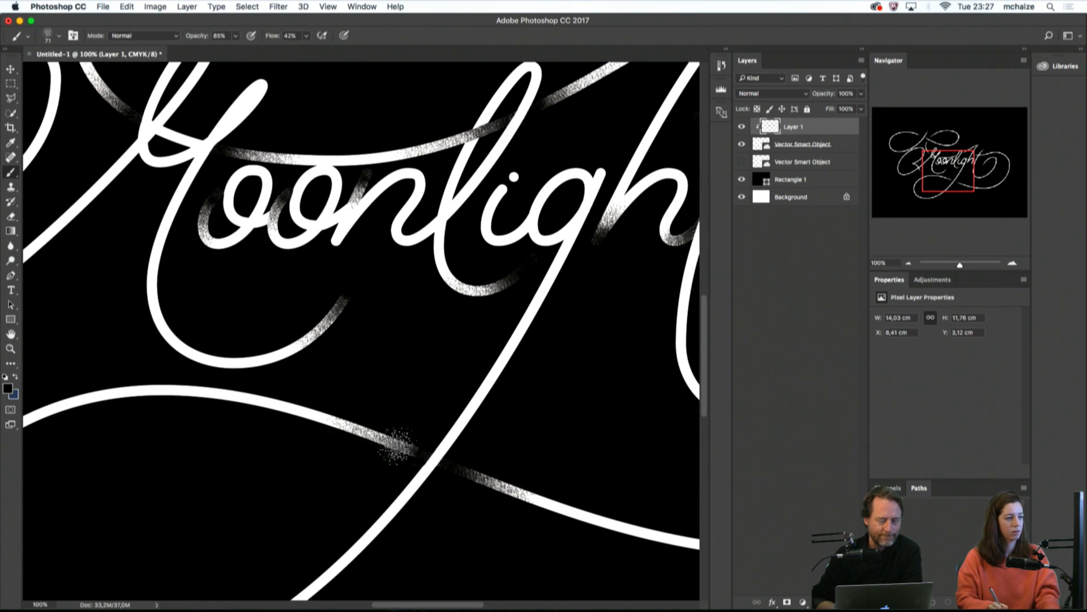
# Select the n's lower curve up to the l with the Polygonal Lasso and shade it with the grainy black brush, darkest at the l
pyautogui.moveTo(423, 332); pyautogui.dragTo(391, 380)
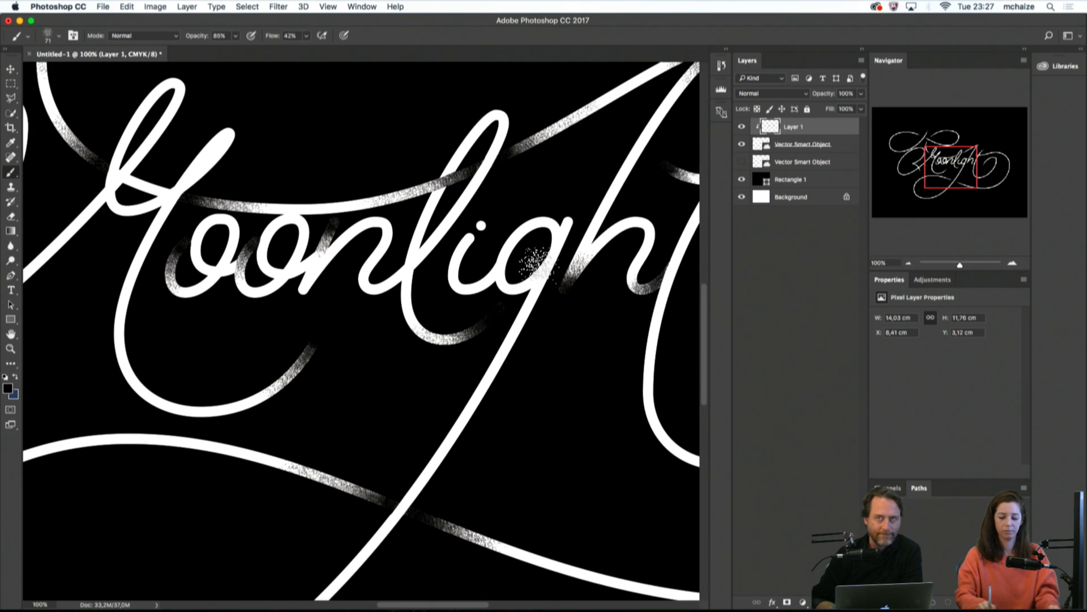
pyautogui.press('super+plus')
pyautogui.moveTo(344, 251); pyautogui.dragTo(274, 340)
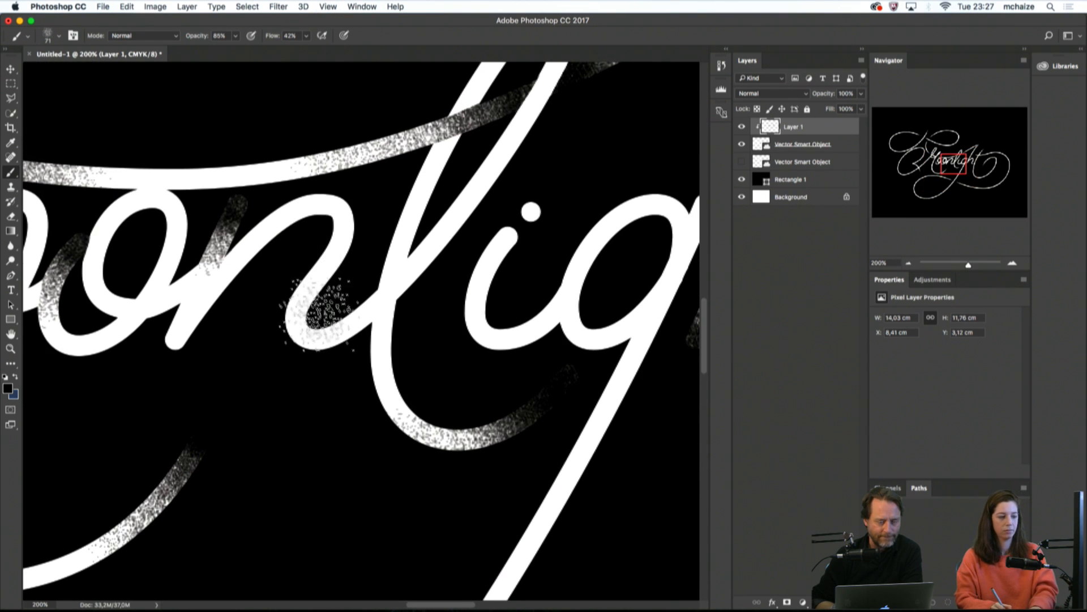
pyautogui.press('l')
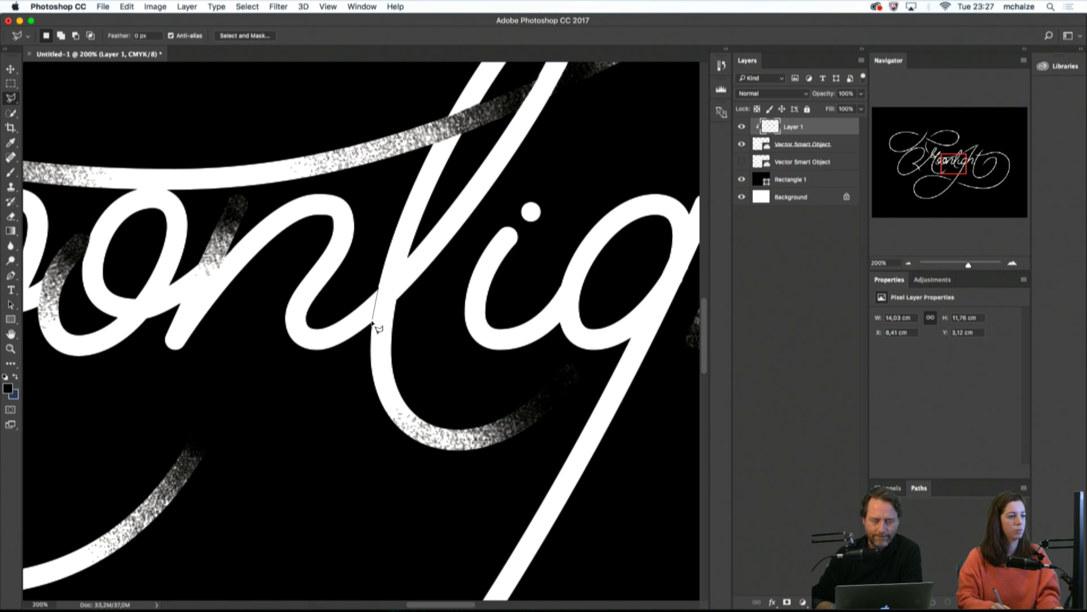
pyautogui.click(363, 366)
pyautogui.click(326, 400)
pyautogui.click(280, 371)
pyautogui.click(256, 324)
pyautogui.click(258, 307)
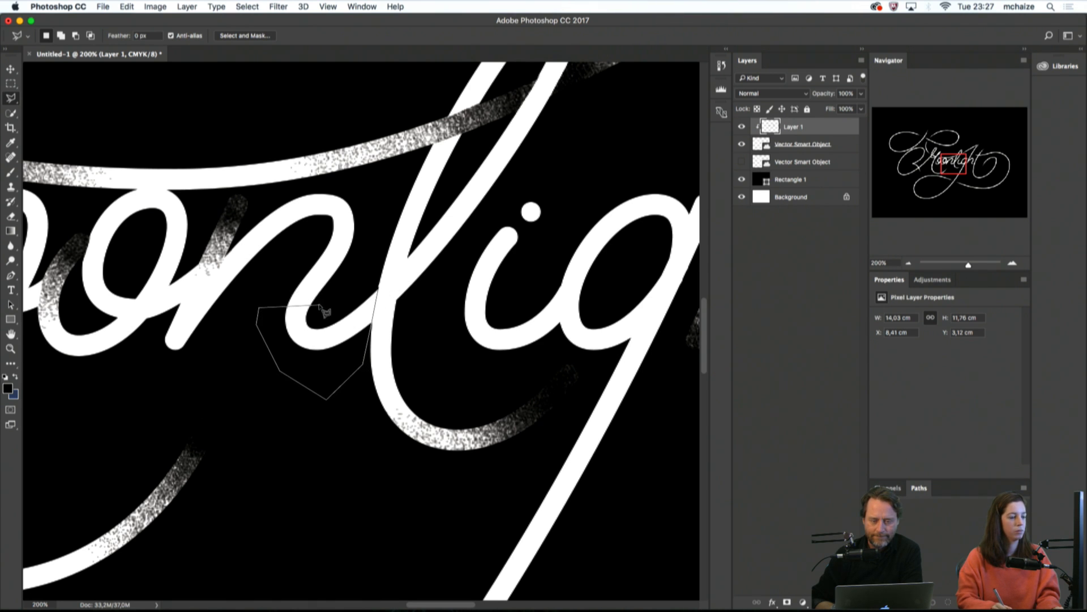
pyautogui.click(358, 267)
pyautogui.click(378, 285)
pyautogui.press('b')
pyautogui.moveTo(384, 319)
pyautogui.mouseDown()
pyautogui.moveTo(371, 322)
pyautogui.moveTo(391, 306)
pyautogui.moveTo(383, 308)
pyautogui.mouseUp()
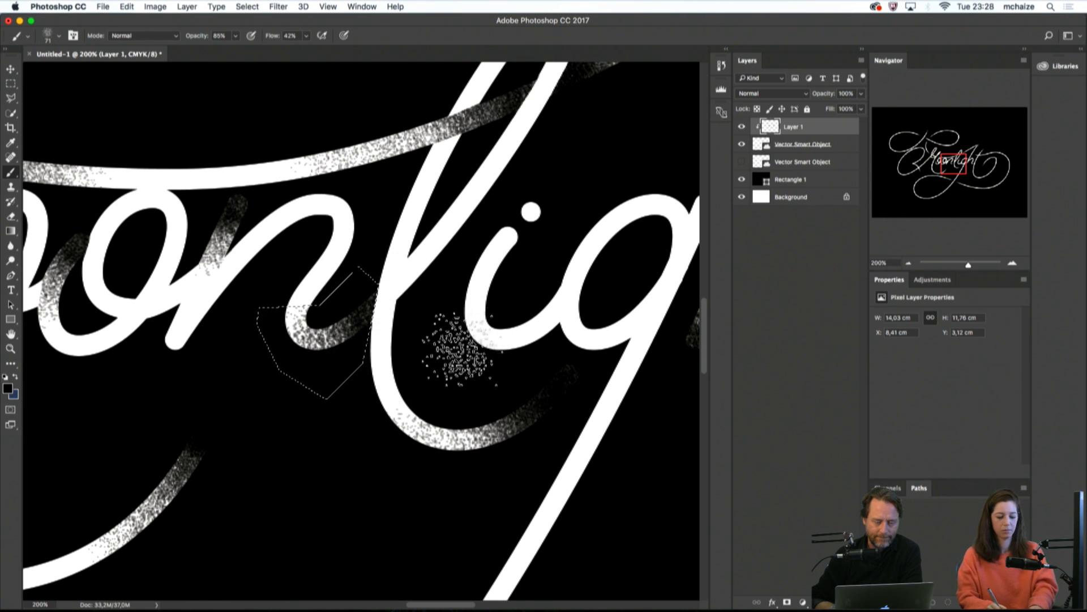
# Lasso the right stroke of the l's loop above where it meets the stem and shade it with grainy black, darkest at the junction
pyautogui.press('l')
pyautogui.hscroll(2, 397, 300)
pyautogui.scroll(2, 397, 300)
pyautogui.press('super+d')
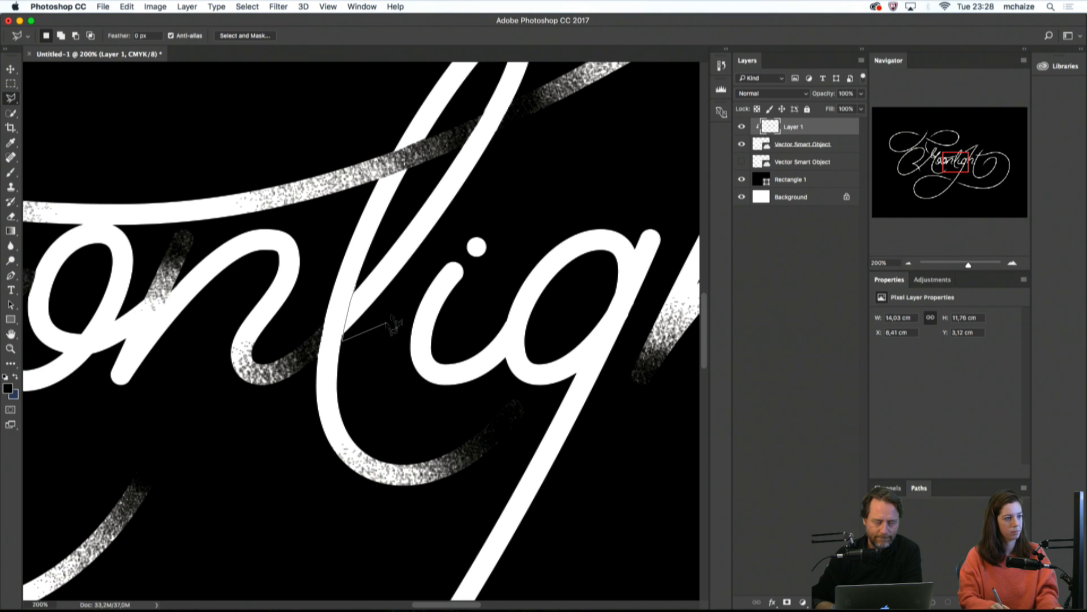
pyautogui.click(476, 182)
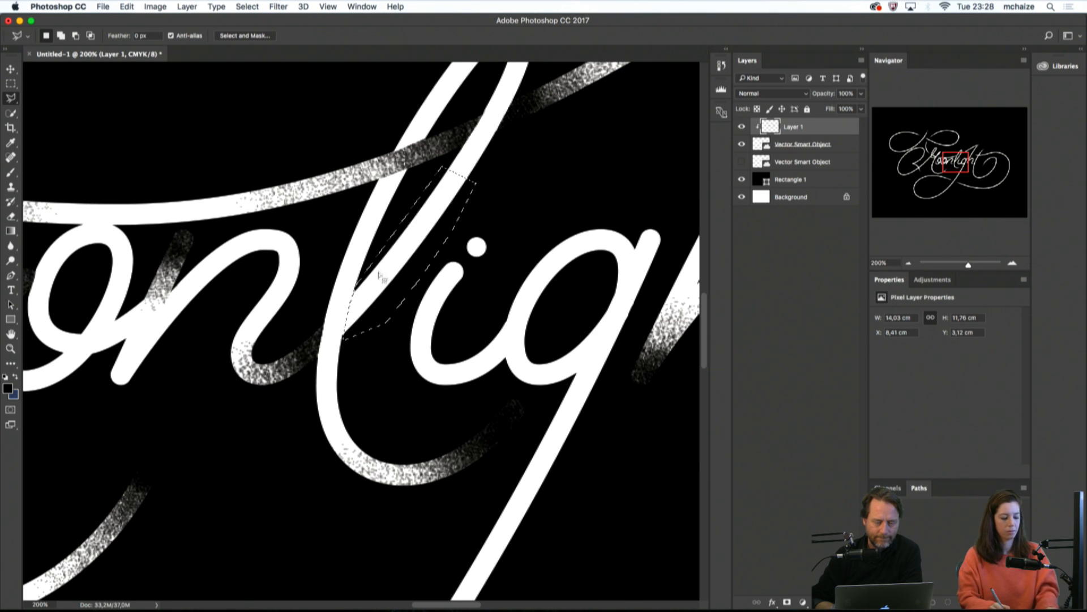
pyautogui.press('b')
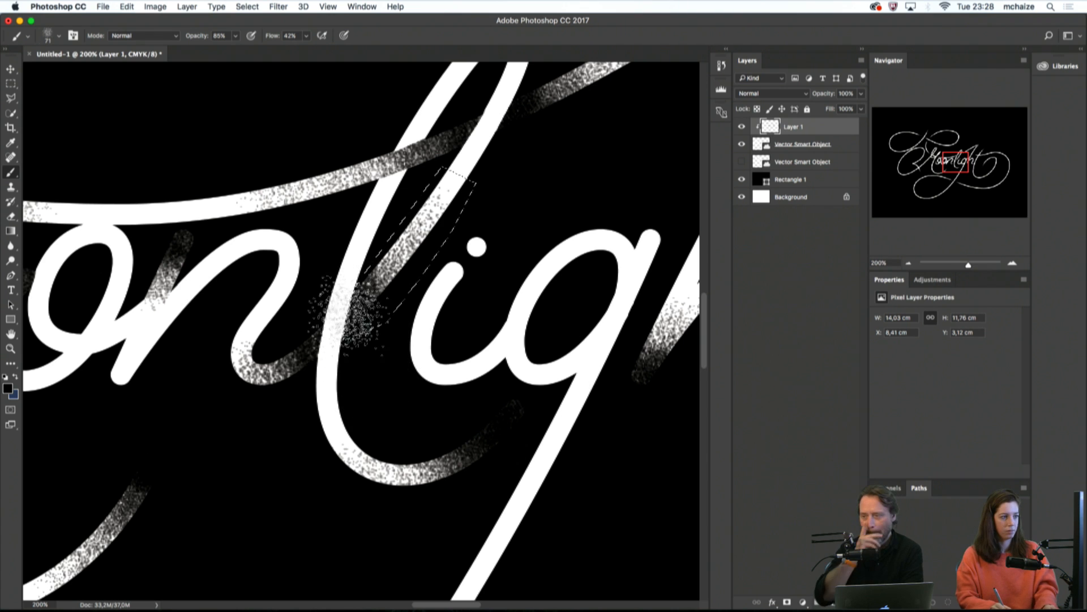
# Toggle the last shading stroke at the l's loop junction, set the grainy brush to 51 px, and clear the selection
pyautogui.press('super+z')
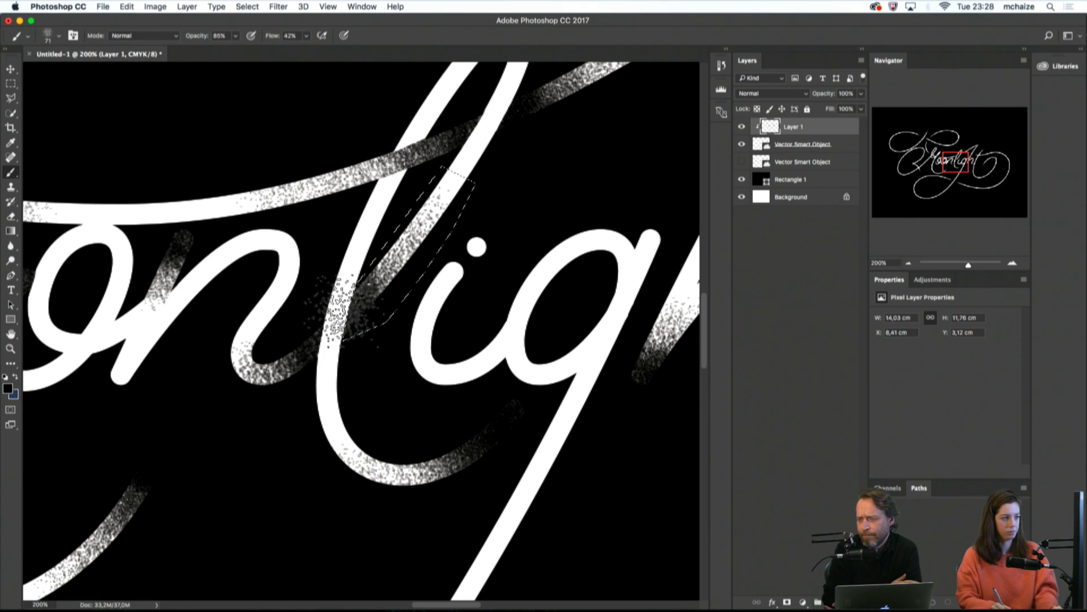
pyautogui.press('super+z')
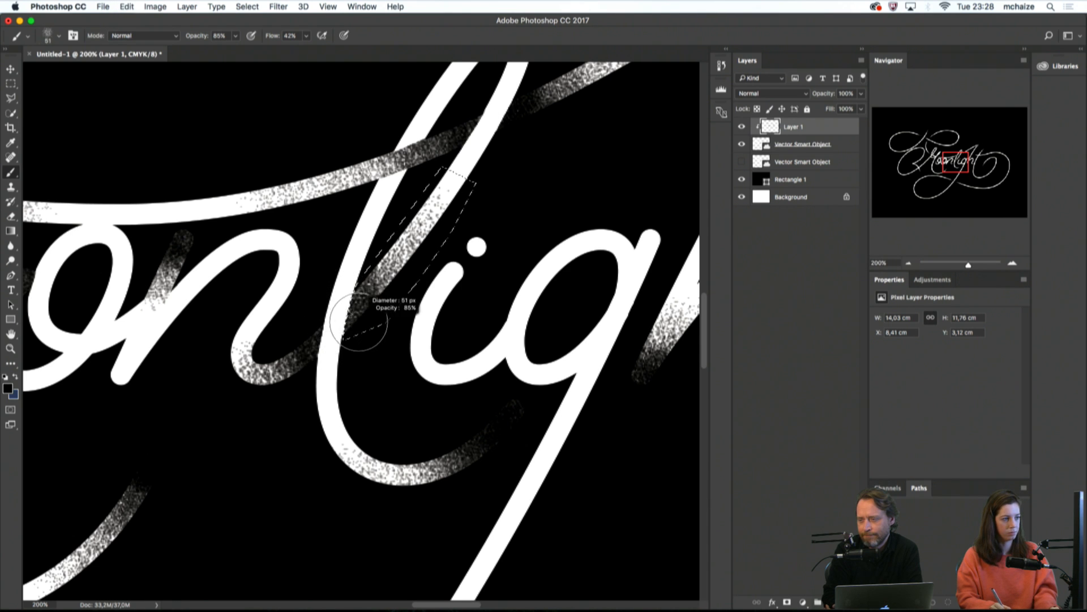
pyautogui.press('m')
pyautogui.click(401, 380)
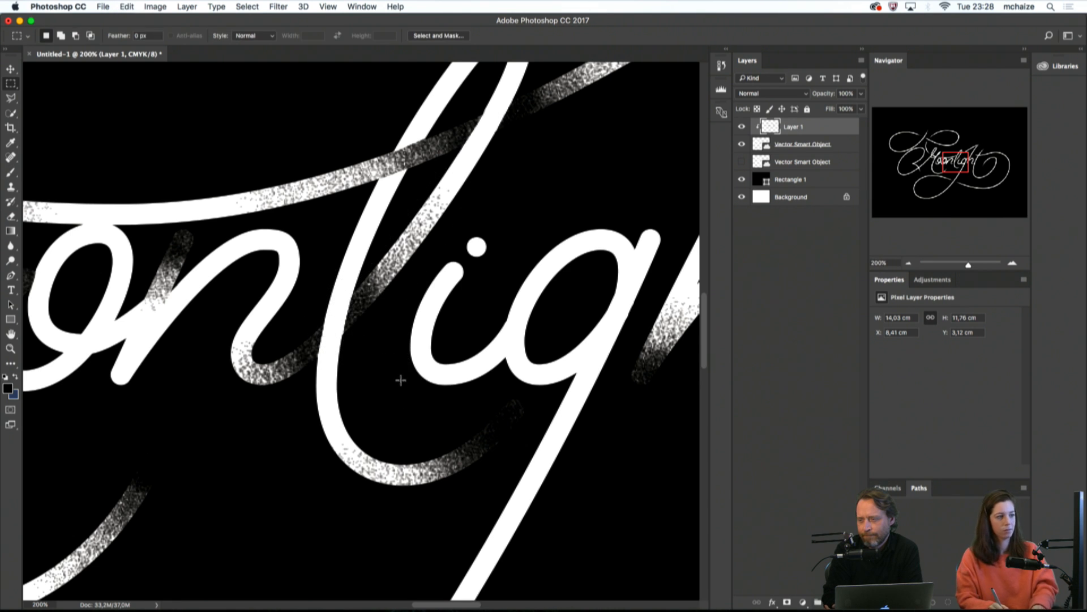
# Select the first o's lower curve up to the second o with the Polygonal Lasso
pyautogui.press('super+minus')
pyautogui.press('super+minus')
pyautogui.press('super+minus')
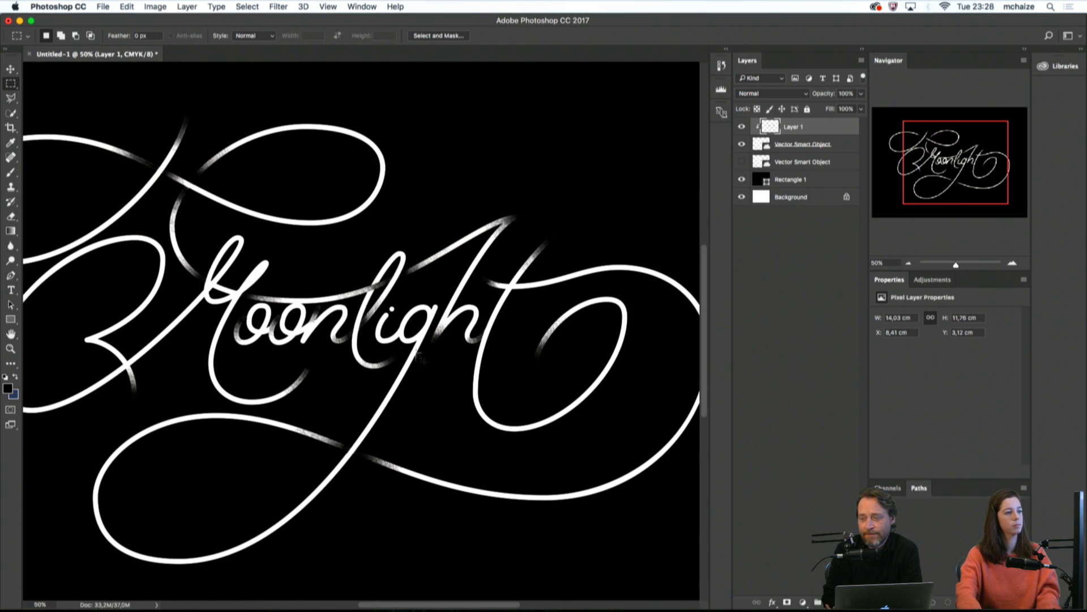
pyautogui.press('super+minus')
pyautogui.press('super+plus')
pyautogui.press('super+plus')
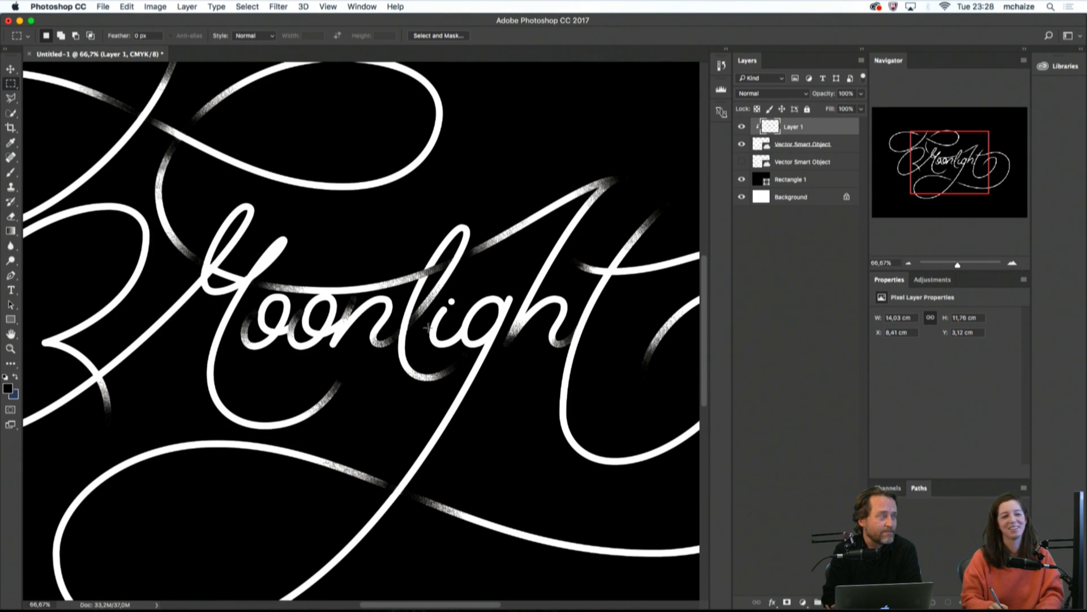
pyautogui.hscroll(-3, 354, 358)
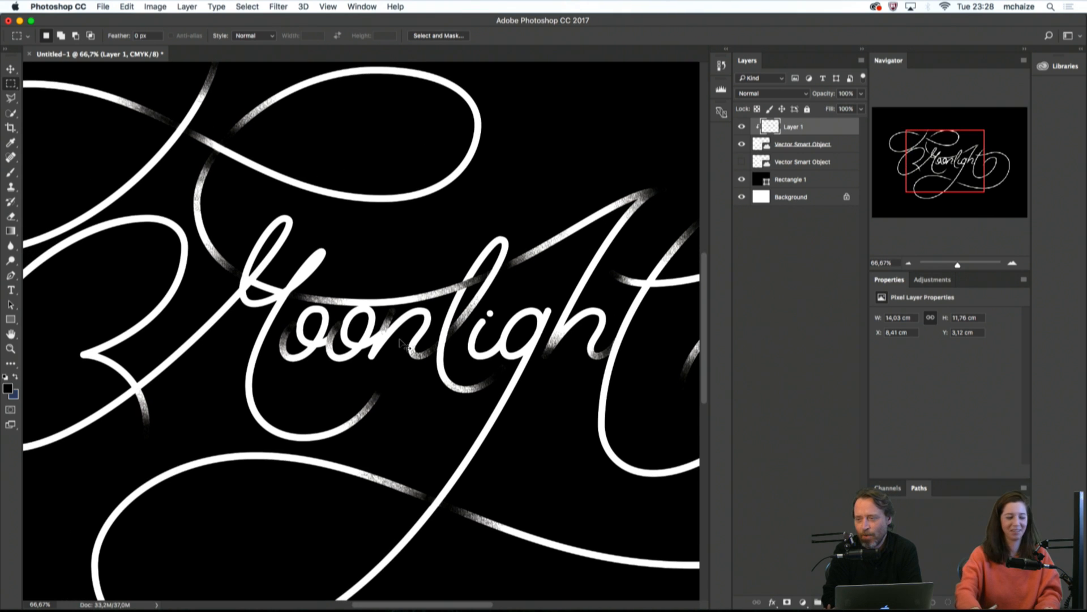
pyautogui.press('super+plus')
pyautogui.press('super+plus')
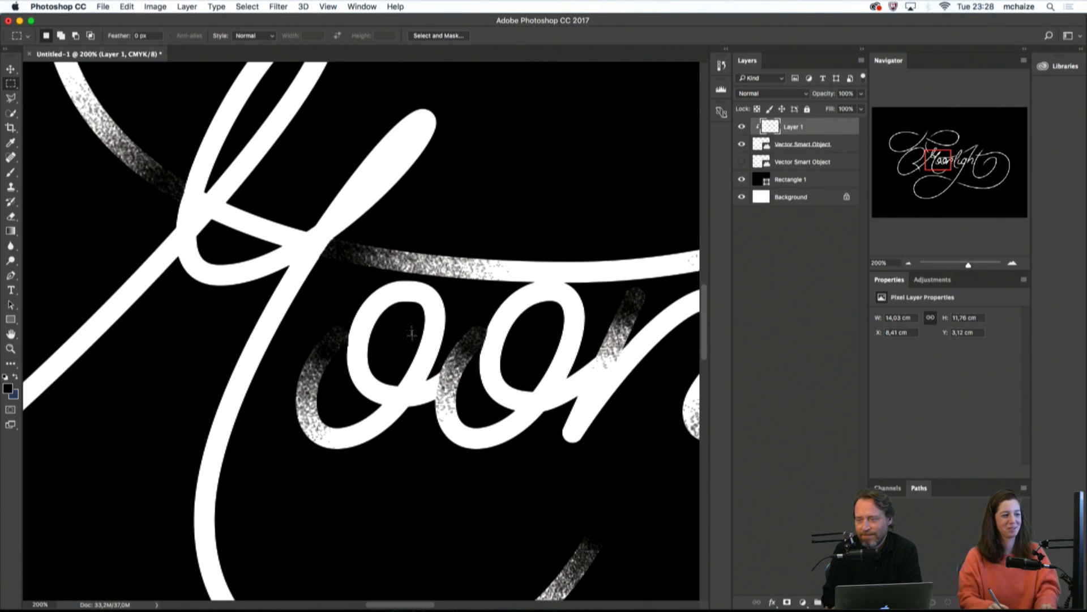
pyautogui.press('l')
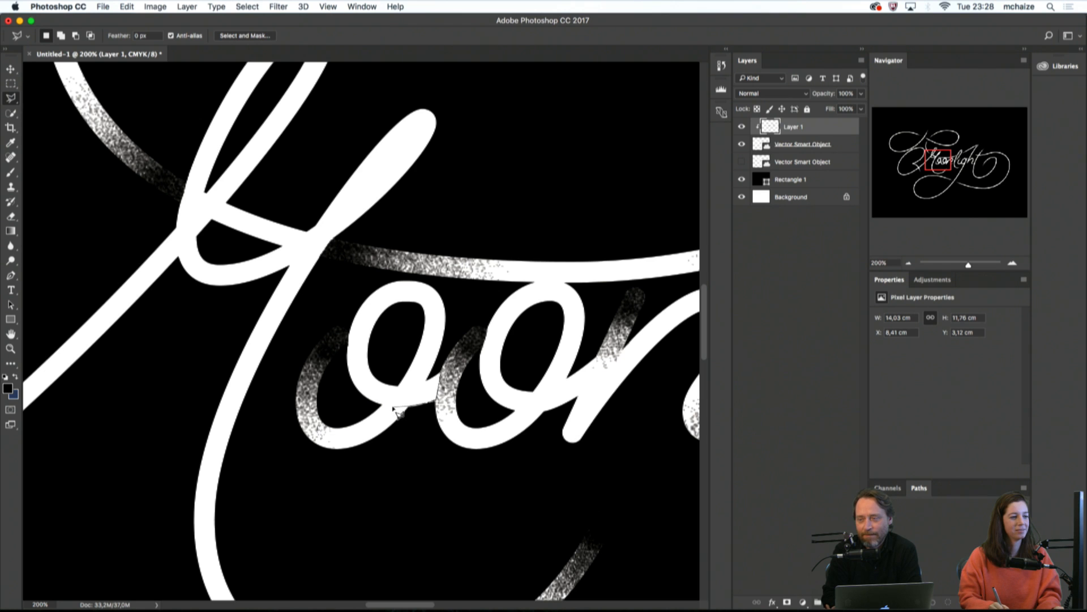
pyautogui.click(354, 391)
pyautogui.click(352, 359)
pyautogui.click(387, 338)
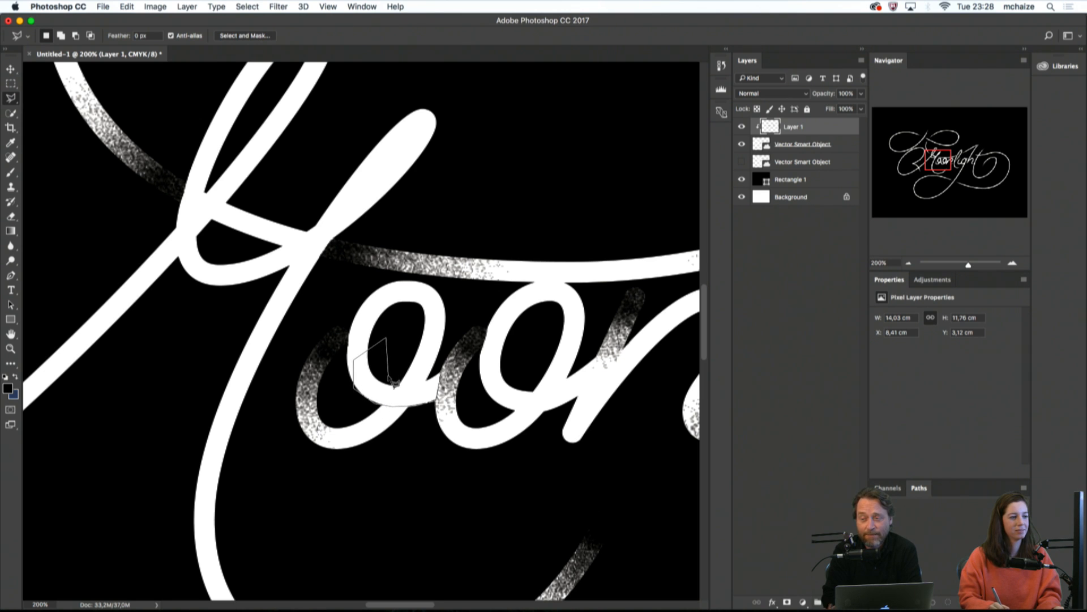
pyautogui.doubleClick(435, 382)
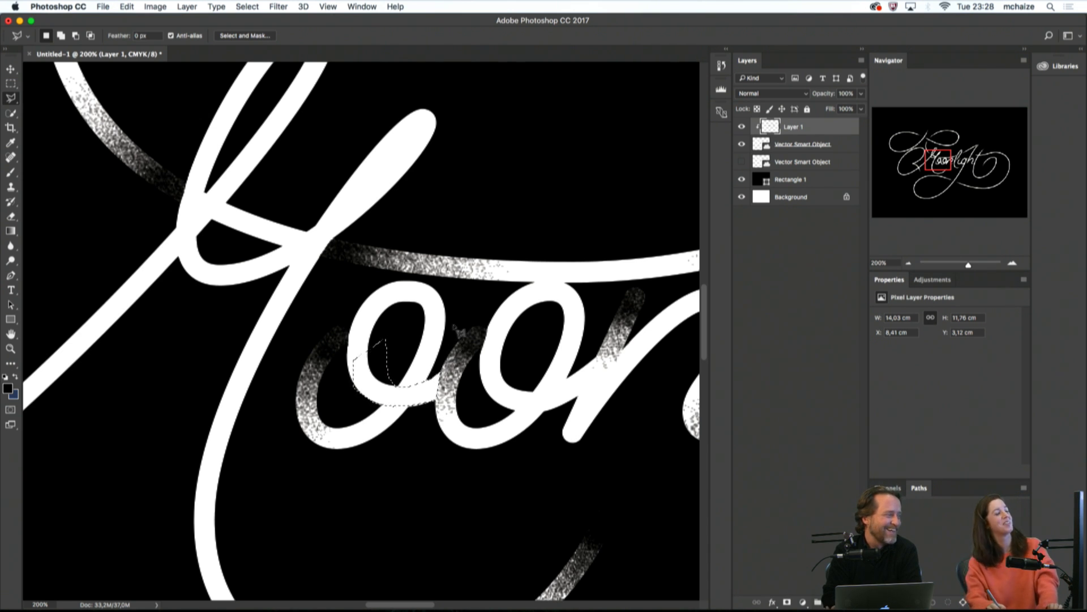
# Save the document to the Desktop as moonlight.psd in Photoshop format with layers and the embedded color profile
pyautogui.click(102, 6)
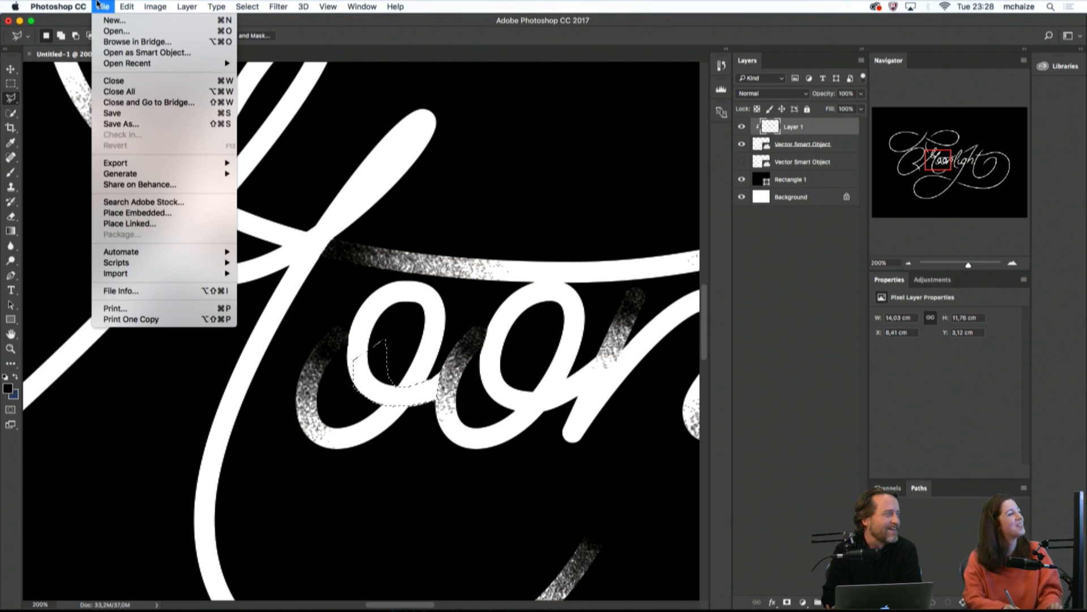
pyautogui.click(137, 116)
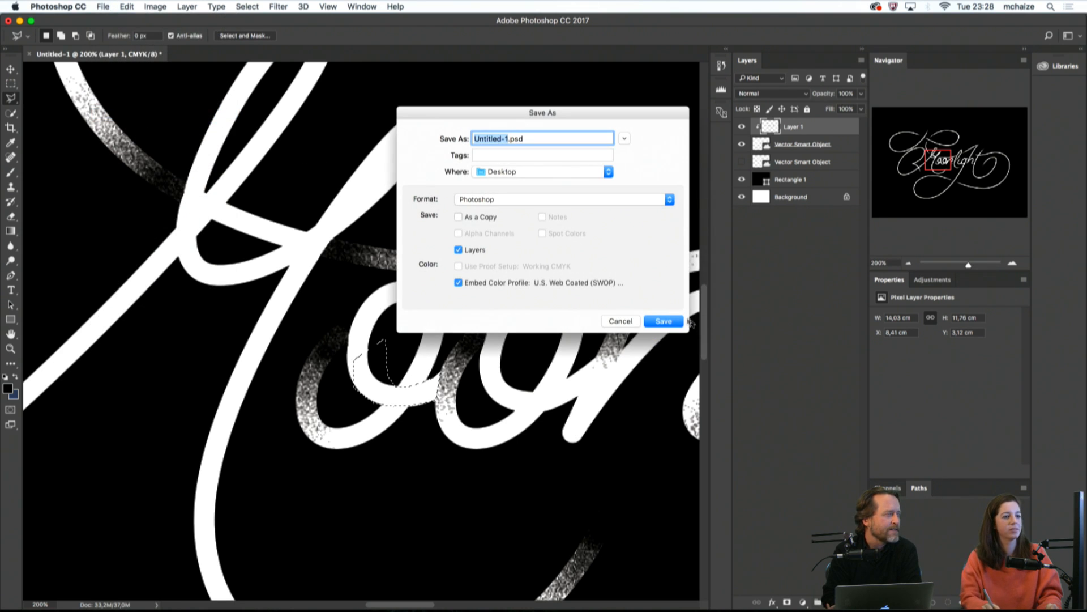
pyautogui.write('m')
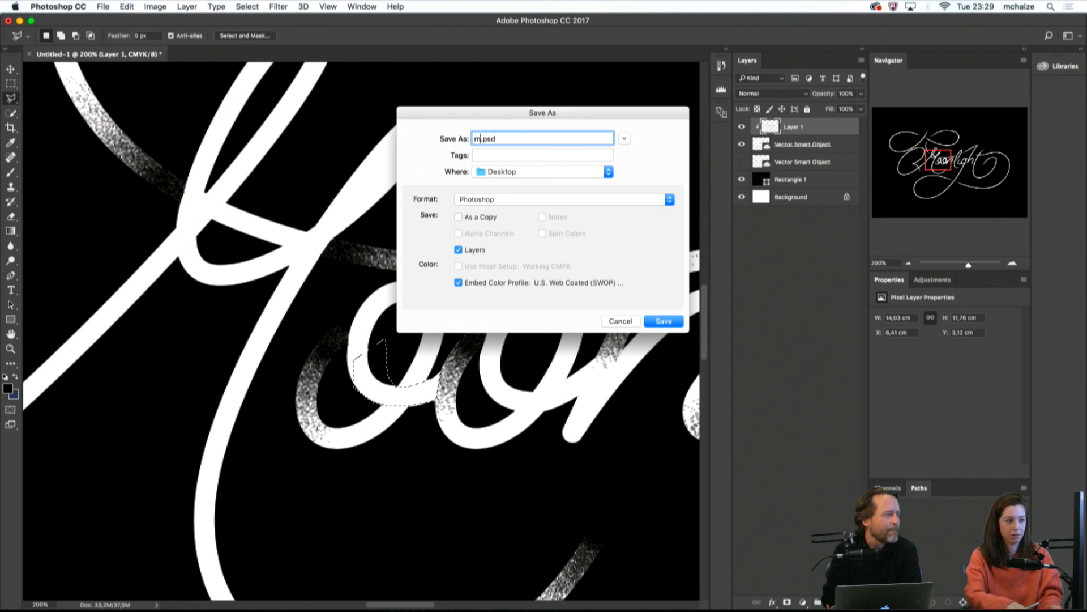
pyautogui.write('oonlight')
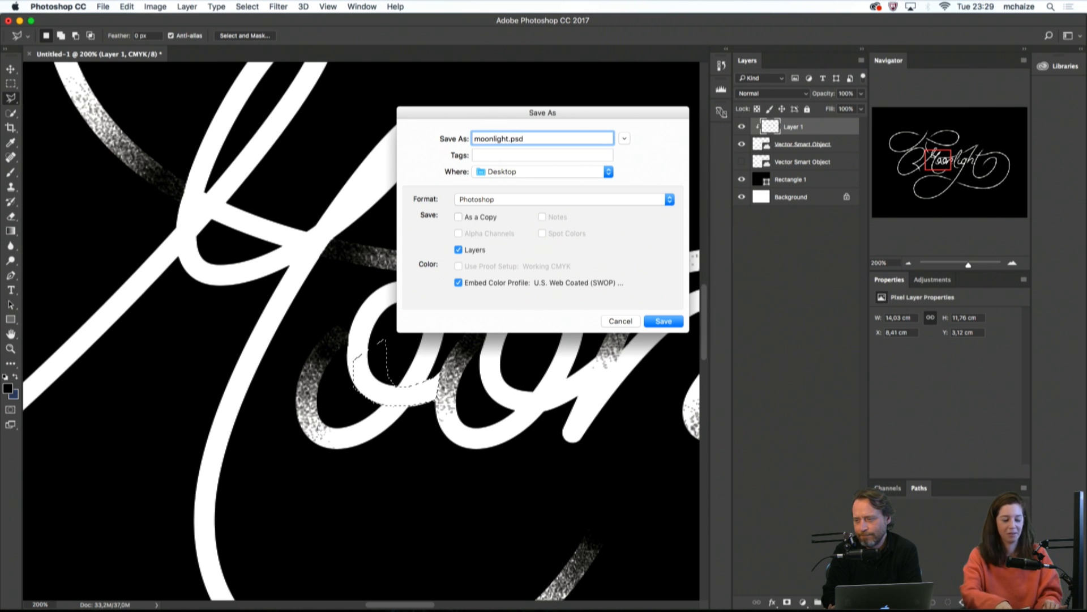
pyautogui.press('Return')
pyautogui.press('Return')
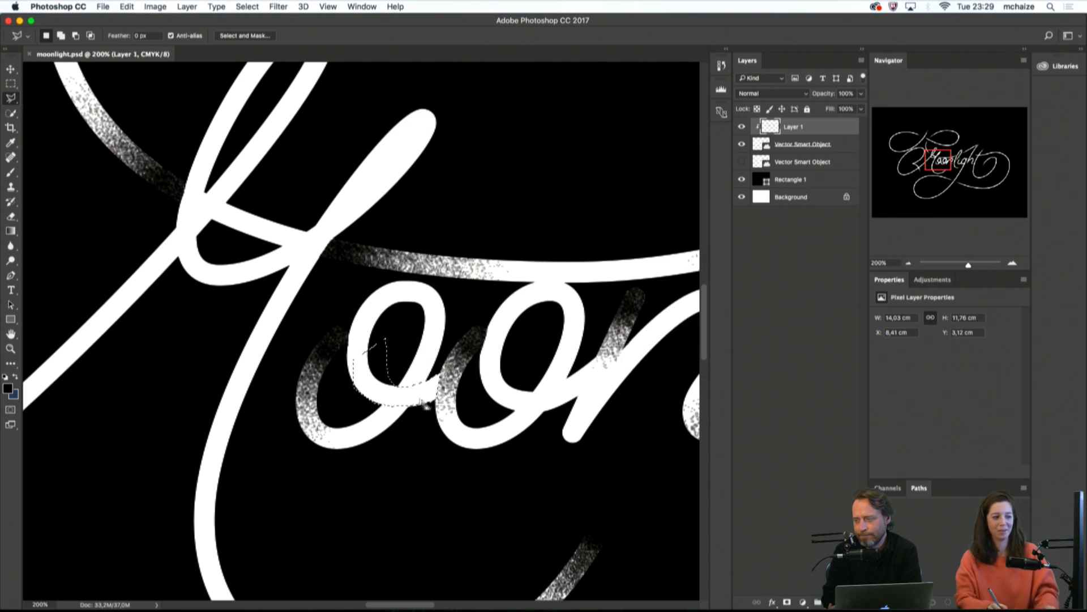
# Shade the selected lower curve of the first o with grainy black, darkest at the second o, and clear the selection
pyautogui.press('b')
pyautogui.moveTo(447, 392)
pyautogui.mouseDown()
pyautogui.moveTo(425, 384)
pyautogui.moveTo(422, 399)
pyautogui.moveTo(423, 381)
pyautogui.moveTo(400, 443)
pyautogui.moveTo(402, 396)
pyautogui.moveTo(392, 391)
pyautogui.moveTo(391, 409)
pyautogui.moveTo(377, 398)
pyautogui.moveTo(423, 412)
pyautogui.moveTo(417, 404)
pyautogui.moveTo(442, 392)
pyautogui.moveTo(423, 413)
pyautogui.moveTo(442, 388)
pyautogui.moveTo(456, 396)
pyautogui.moveTo(417, 412)
pyautogui.moveTo(380, 404)
pyautogui.moveTo(436, 441)
pyautogui.moveTo(417, 429)
pyautogui.moveTo(420, 398)
pyautogui.mouseUp()
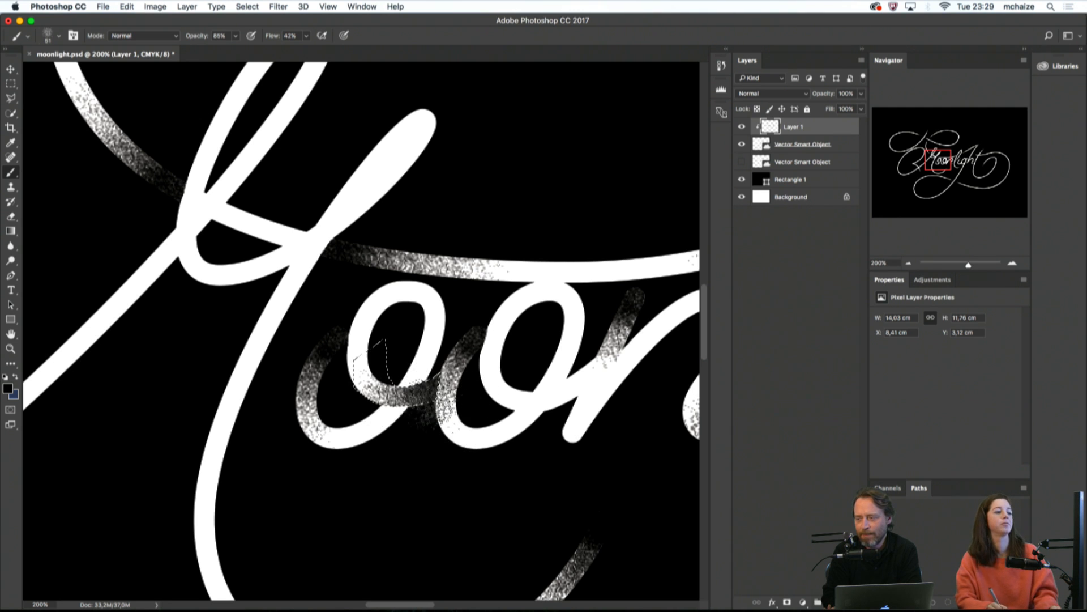
pyautogui.press('m')
pyautogui.click(410, 464)
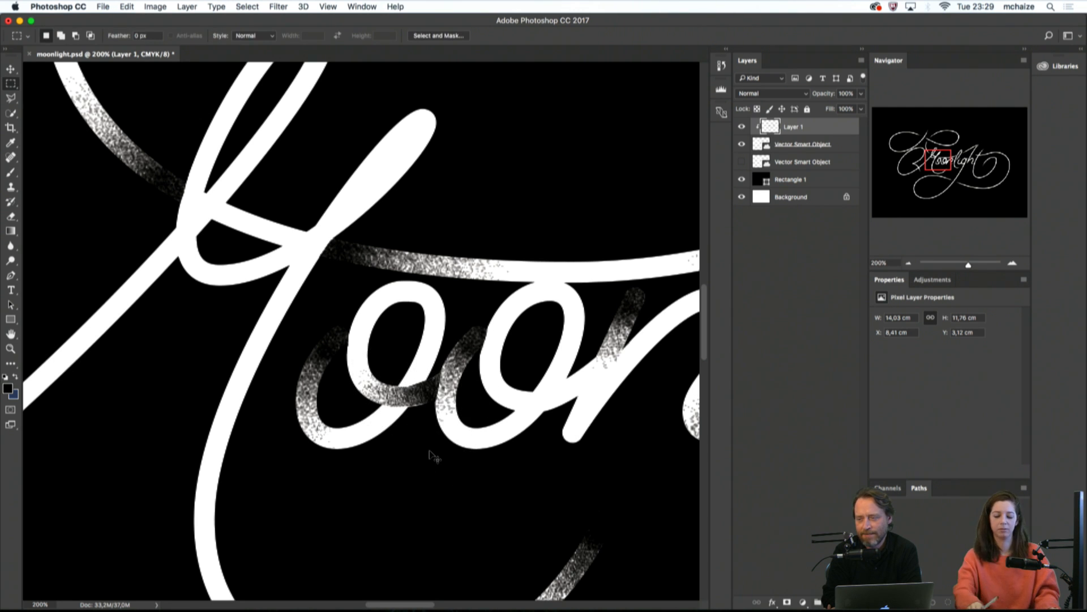
# Outline the second o's lower curve and its connection up to the n with the Polygonal Lasso
pyautogui.press('super+0')
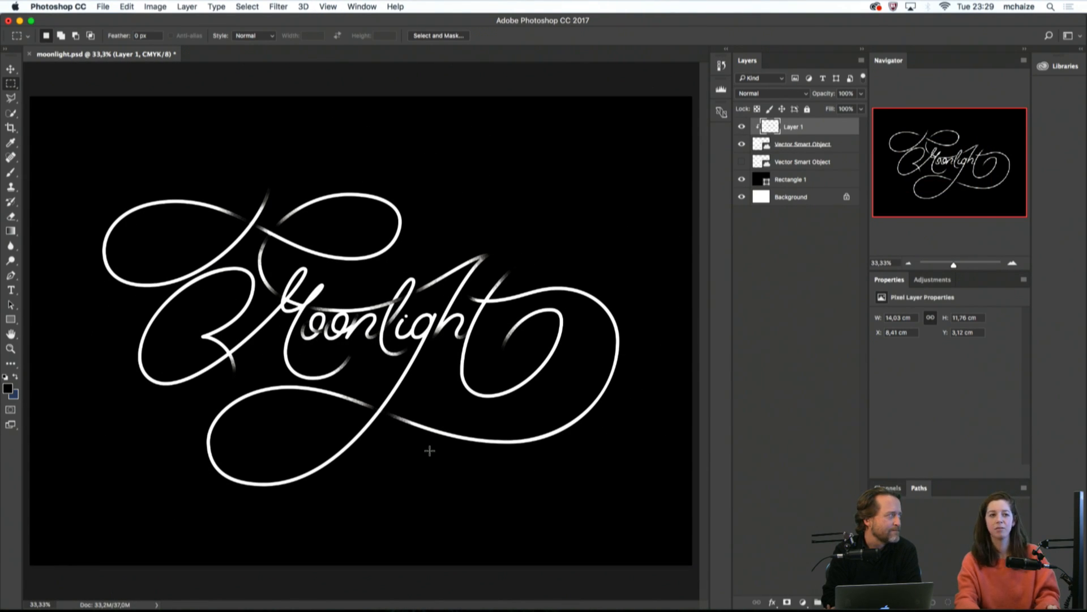
pyautogui.press('super+1')
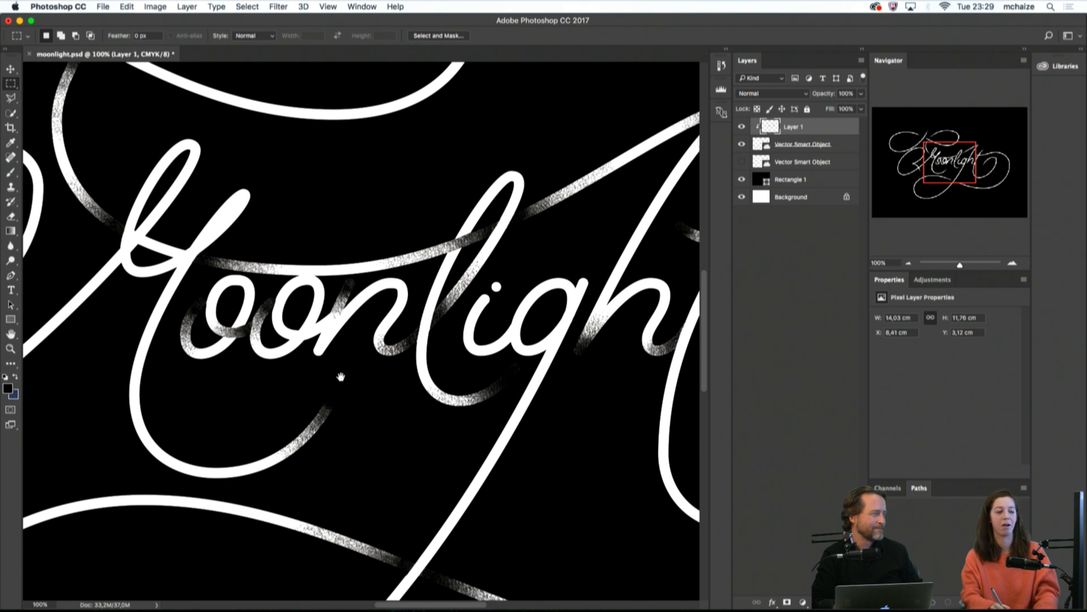
pyautogui.moveTo(340, 377); pyautogui.dragTo(436, 376)
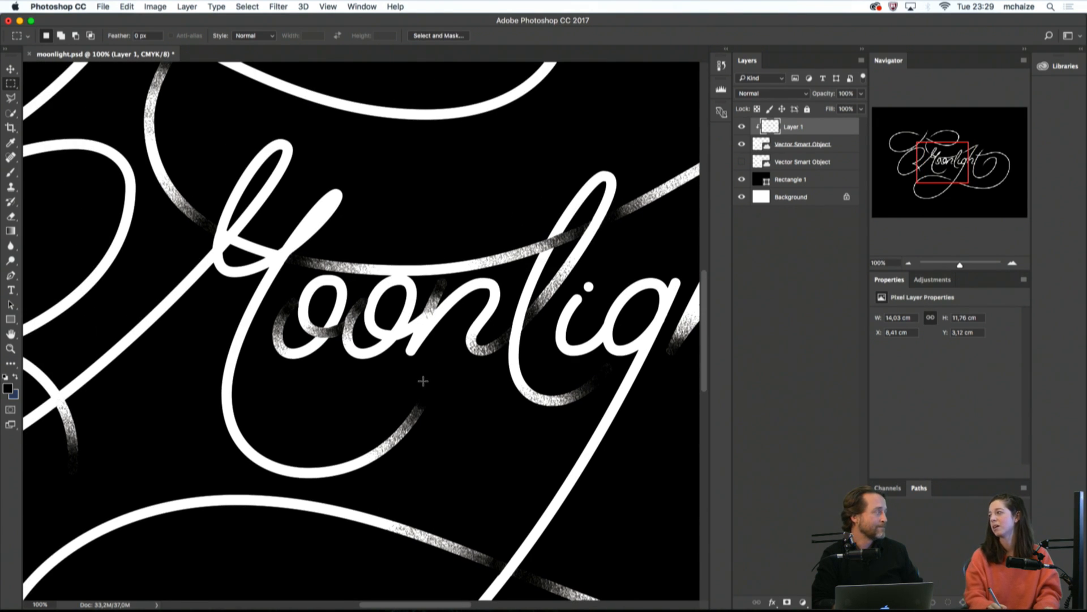
pyautogui.press('super+equal')
pyautogui.press('super+equal')
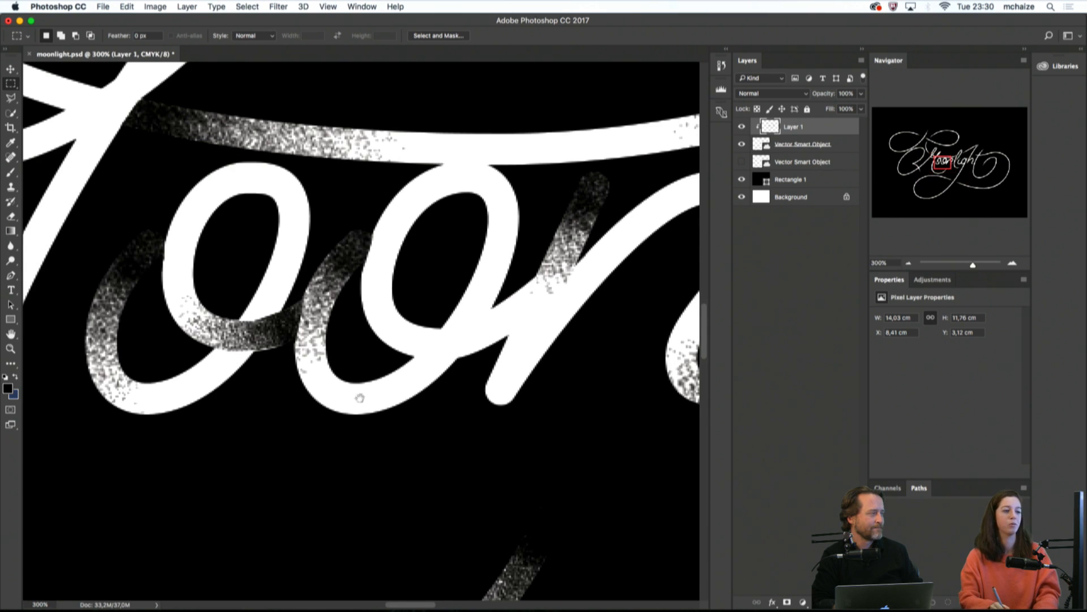
pyautogui.moveTo(359, 395); pyautogui.dragTo(419, 425)
pyautogui.press('l')
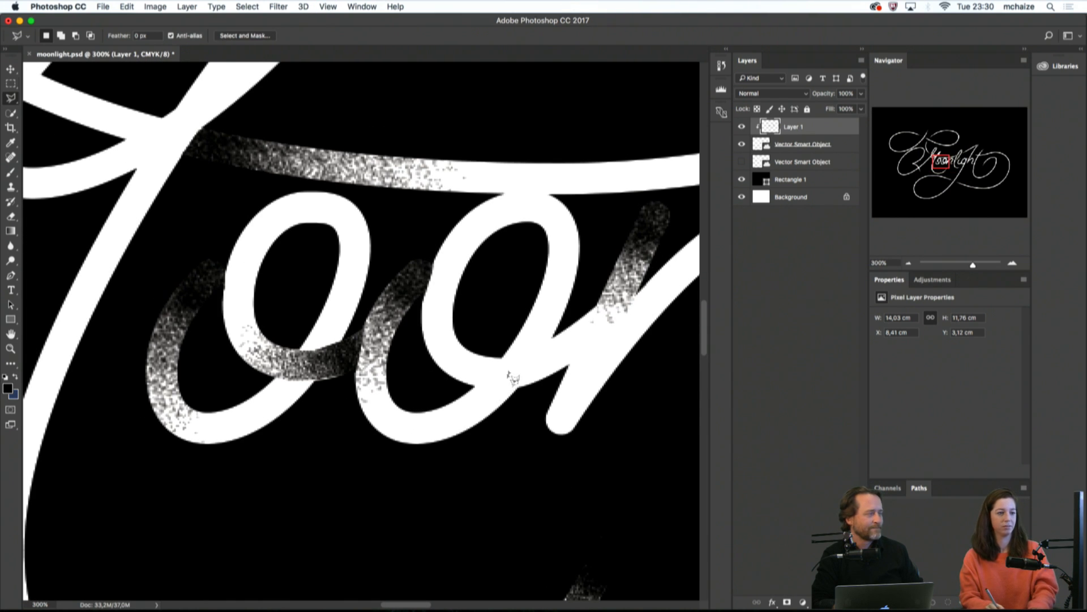
pyautogui.click(599, 305)
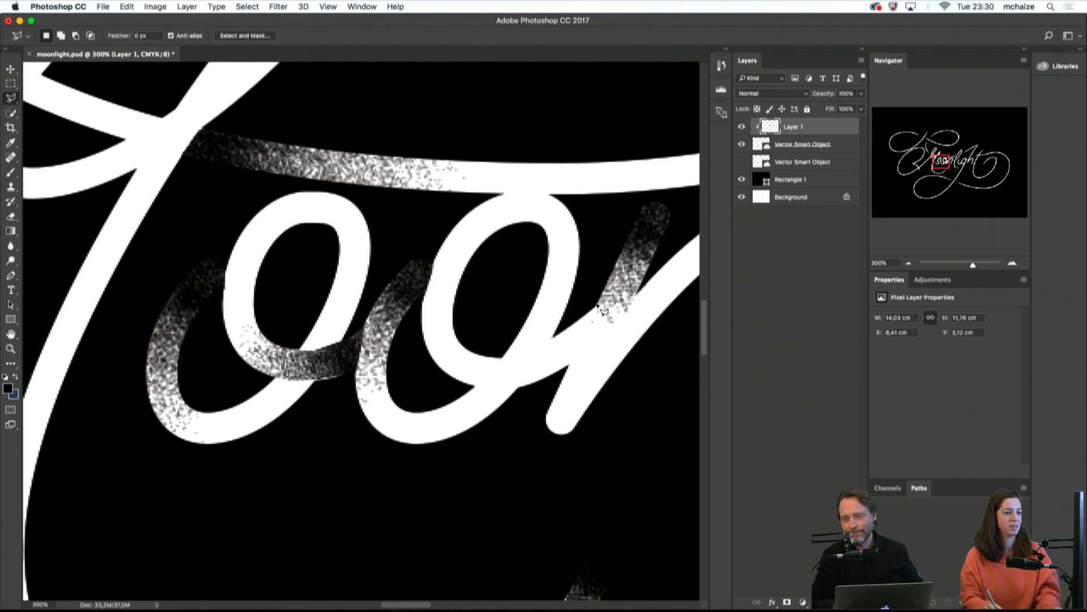
pyautogui.click(568, 367)
pyautogui.click(531, 386)
pyautogui.click(513, 388)
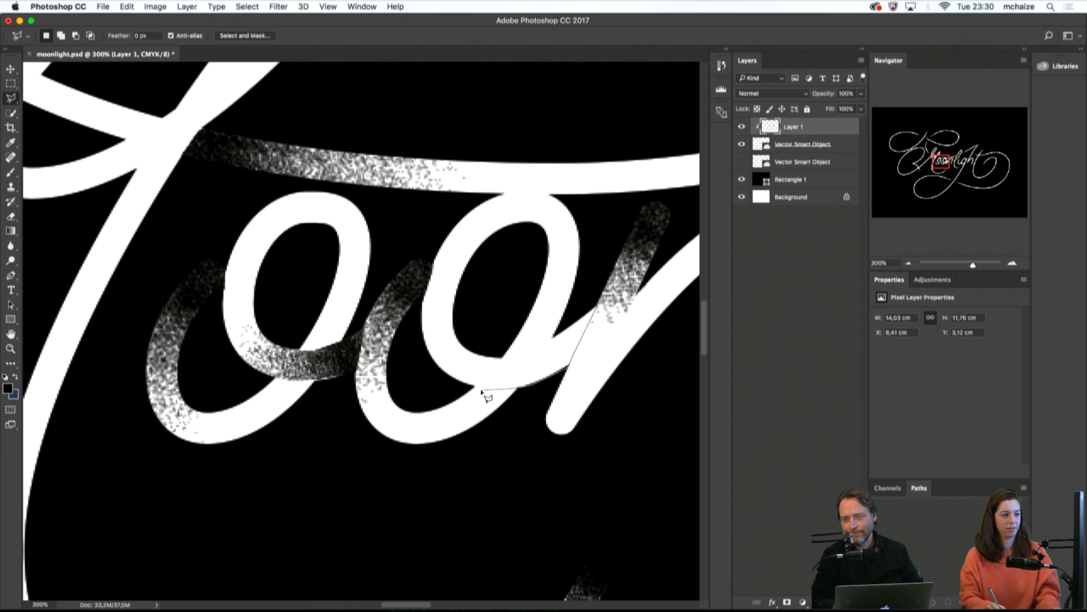
pyautogui.click(478, 388)
pyautogui.click(418, 364)
pyautogui.click(418, 341)
pyautogui.click(460, 301)
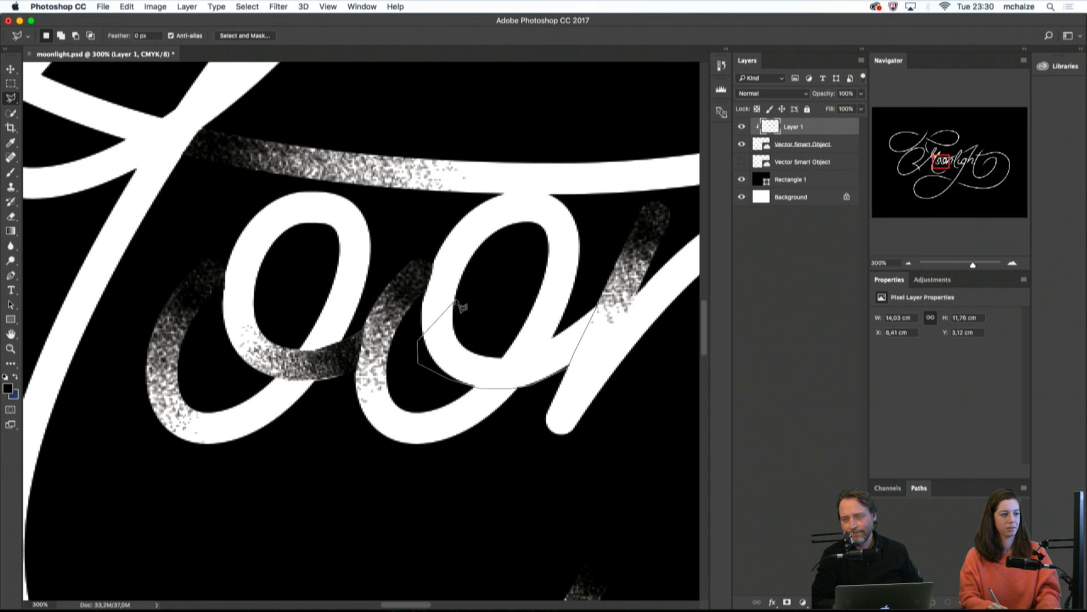
pyautogui.click(475, 298)
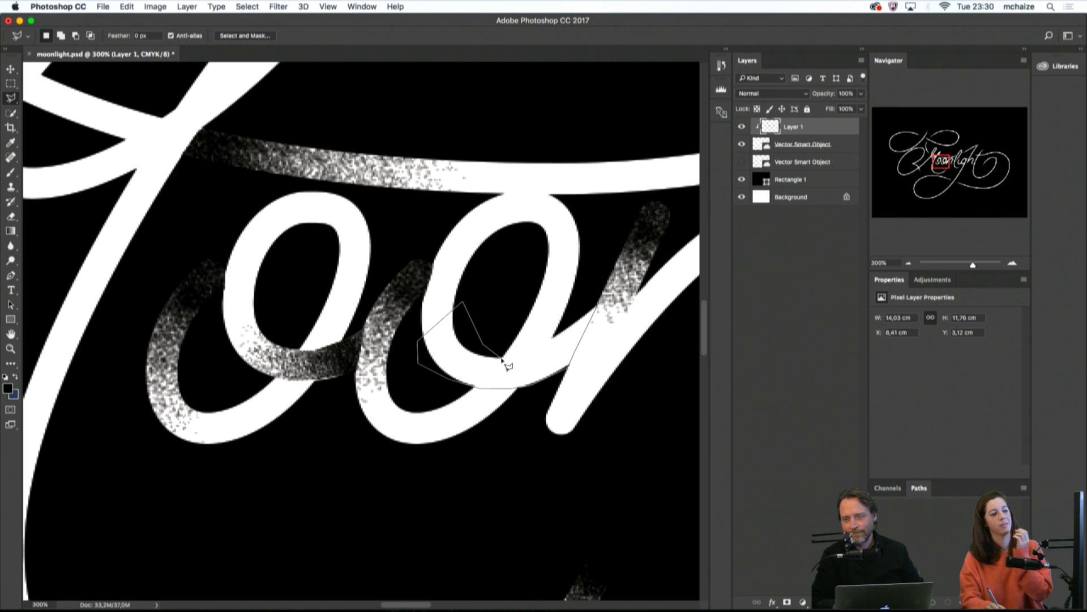
pyautogui.click(532, 352)
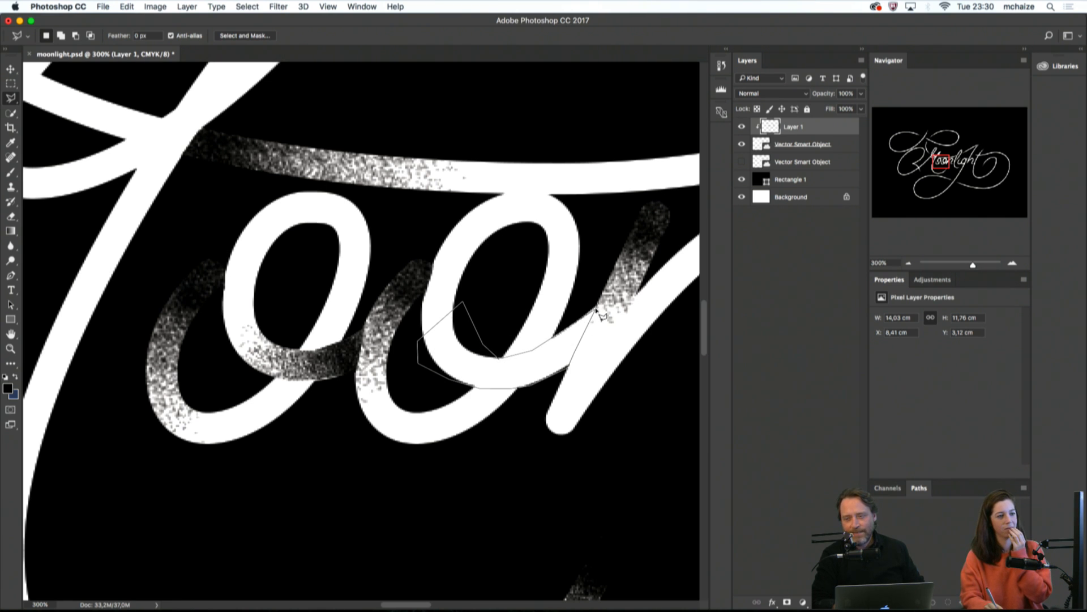
# Shade the selected lower curve of the second o with grainy black, darkest beside the n, and clear the selection
pyautogui.press('b')
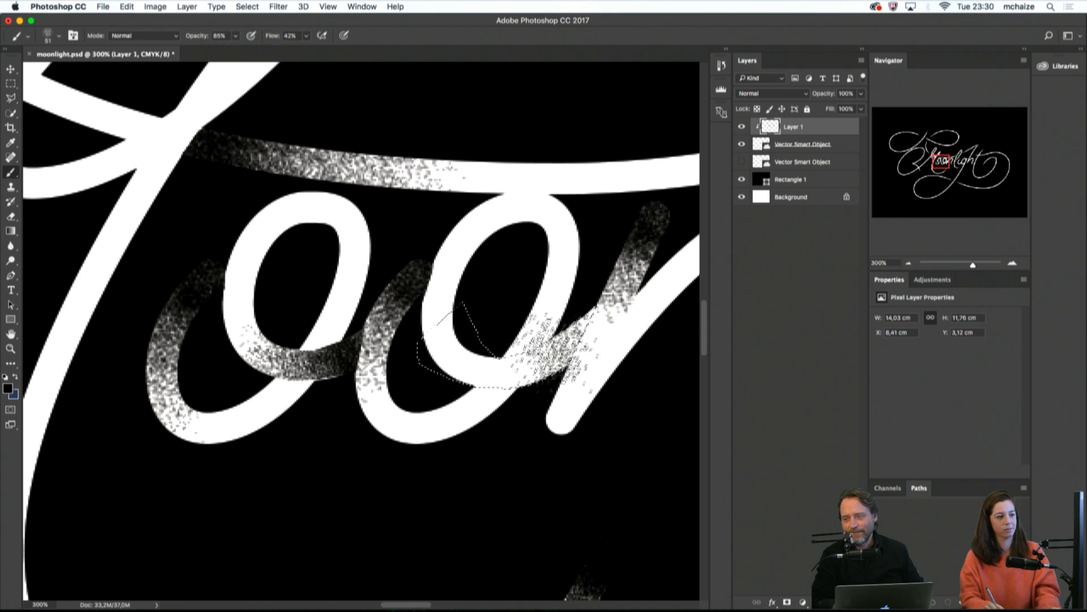
pyautogui.moveTo(558, 345)
pyautogui.mouseDown()
pyautogui.moveTo(562, 324)
pyautogui.moveTo(539, 327)
pyautogui.moveTo(531, 349)
pyautogui.moveTo(503, 366)
pyautogui.moveTo(582, 324)
pyautogui.moveTo(579, 310)
pyautogui.moveTo(584, 332)
pyautogui.moveTo(545, 375)
pyautogui.moveTo(528, 373)
pyautogui.moveTo(593, 321)
pyautogui.moveTo(548, 361)
pyautogui.moveTo(482, 367)
pyautogui.moveTo(582, 327)
pyautogui.moveTo(582, 310)
pyautogui.moveTo(562, 355)
pyautogui.moveTo(537, 363)
pyautogui.moveTo(587, 337)
pyautogui.mouseUp()
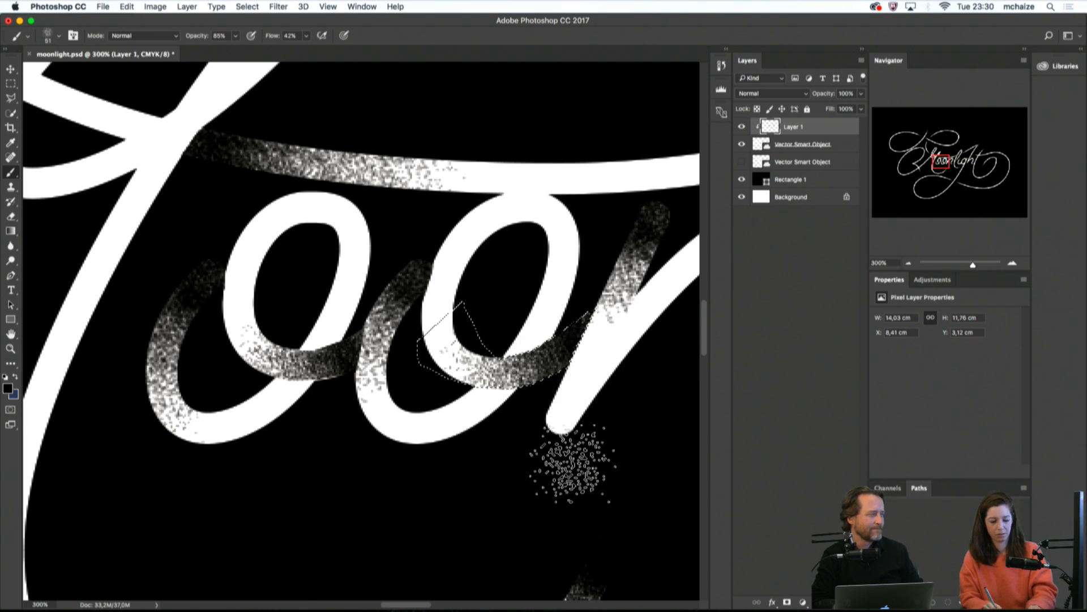
pyautogui.hotkey('ctrl', 'd')
pyautogui.press('m')
# Outline the flourish segment running through the M, between its looped stem and second stem, with the Polygonal Lasso
pyautogui.press('super+0')
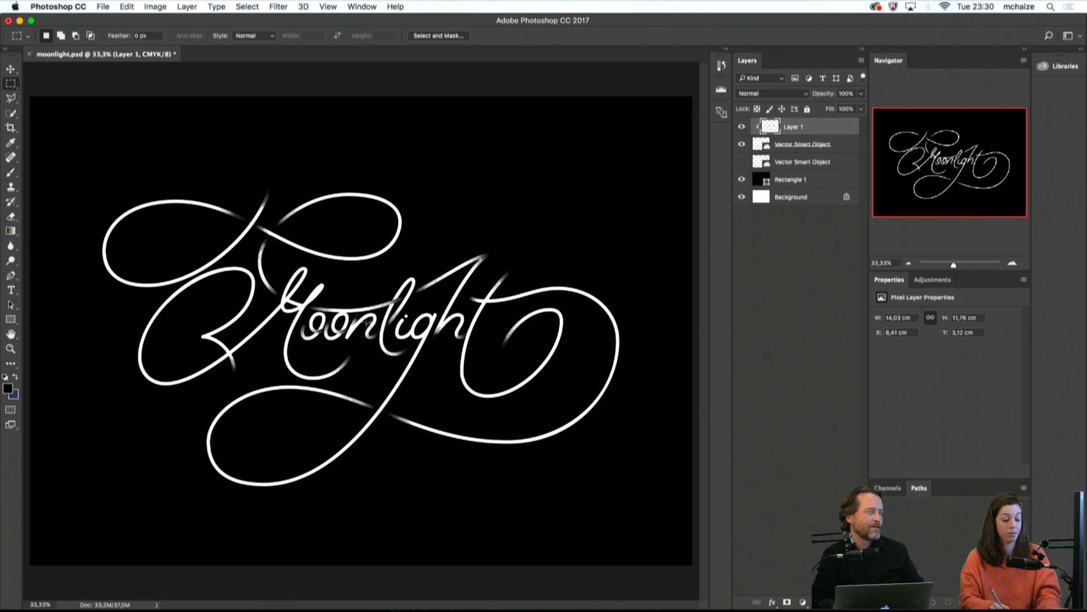
pyautogui.press('z')
pyautogui.moveTo(340, 286); pyautogui.dragTo(413, 295)
pyautogui.moveTo(187, 351); pyautogui.dragTo(442, 275)
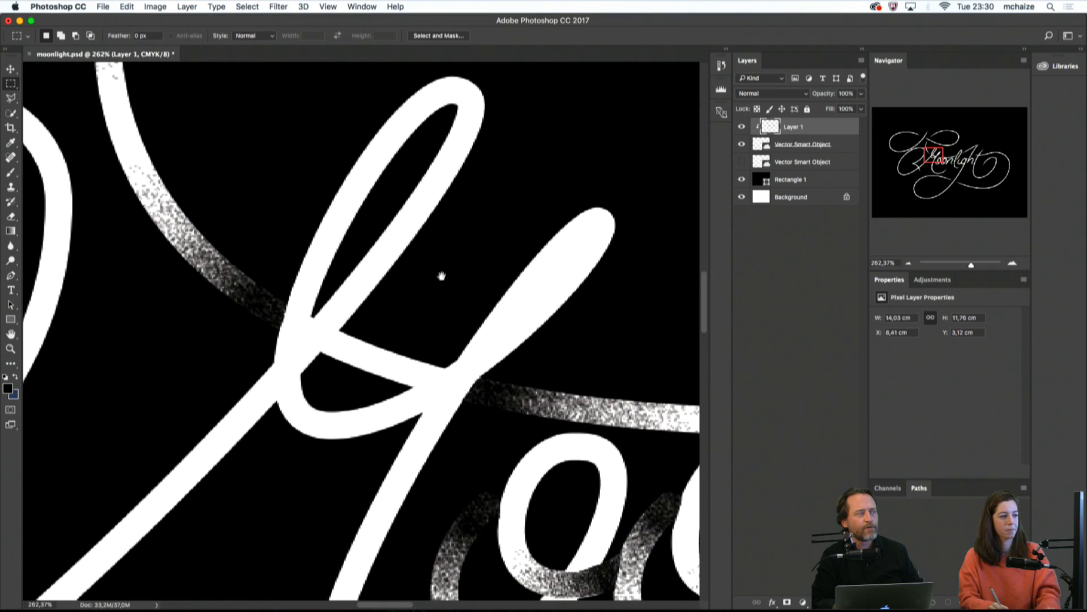
pyautogui.press('l')
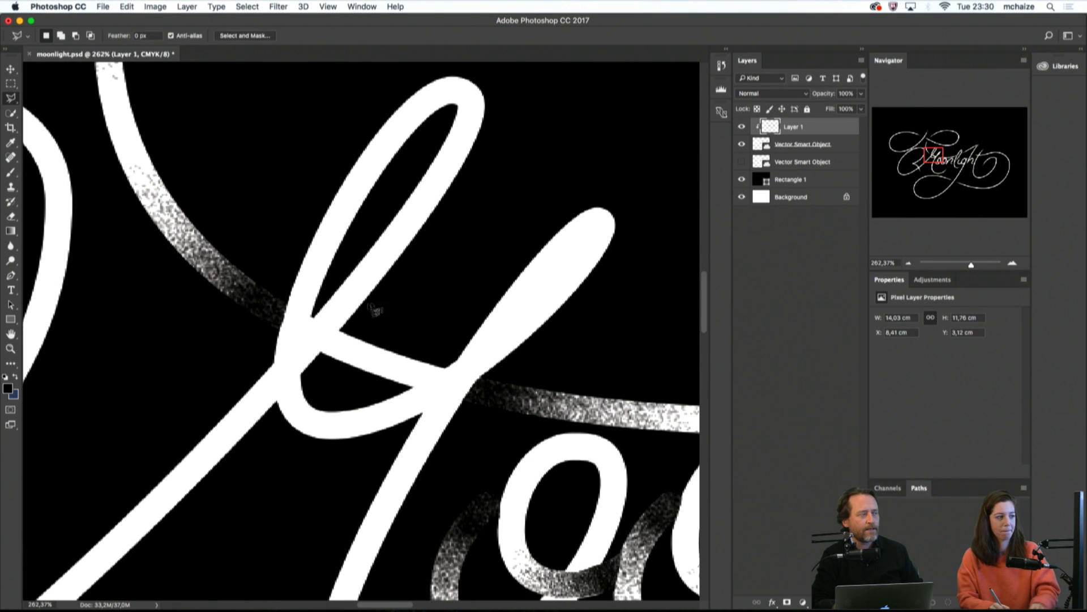
pyautogui.click(318, 293)
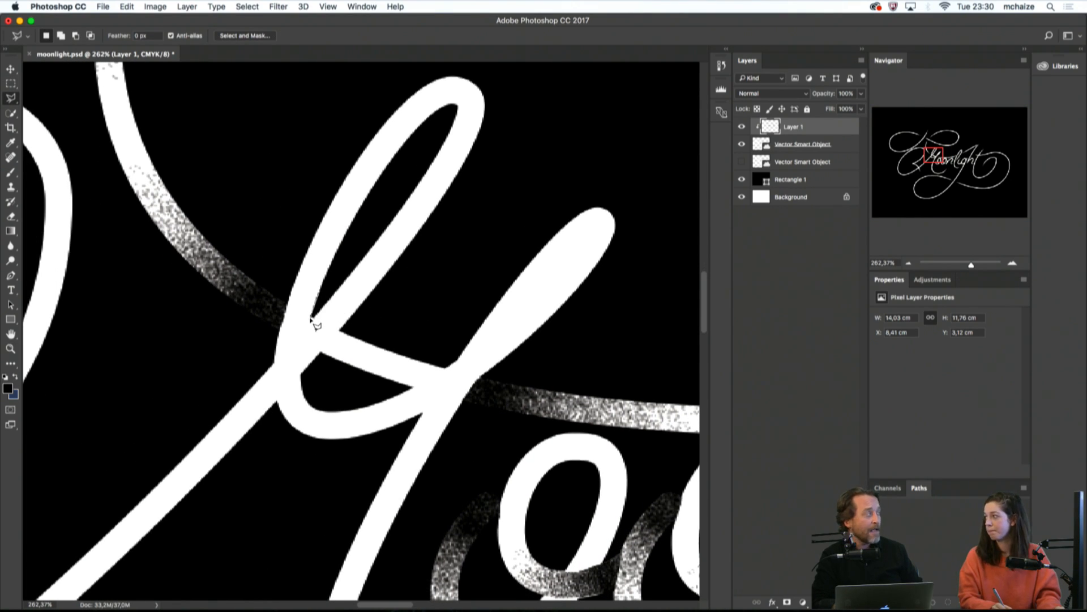
pyautogui.click(304, 341)
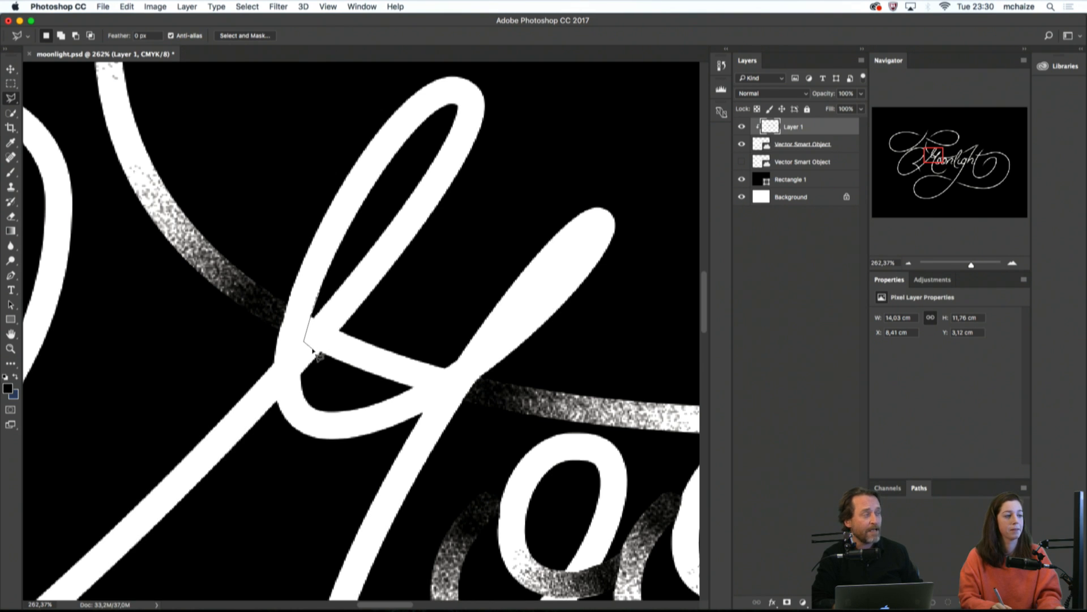
pyautogui.click(413, 387)
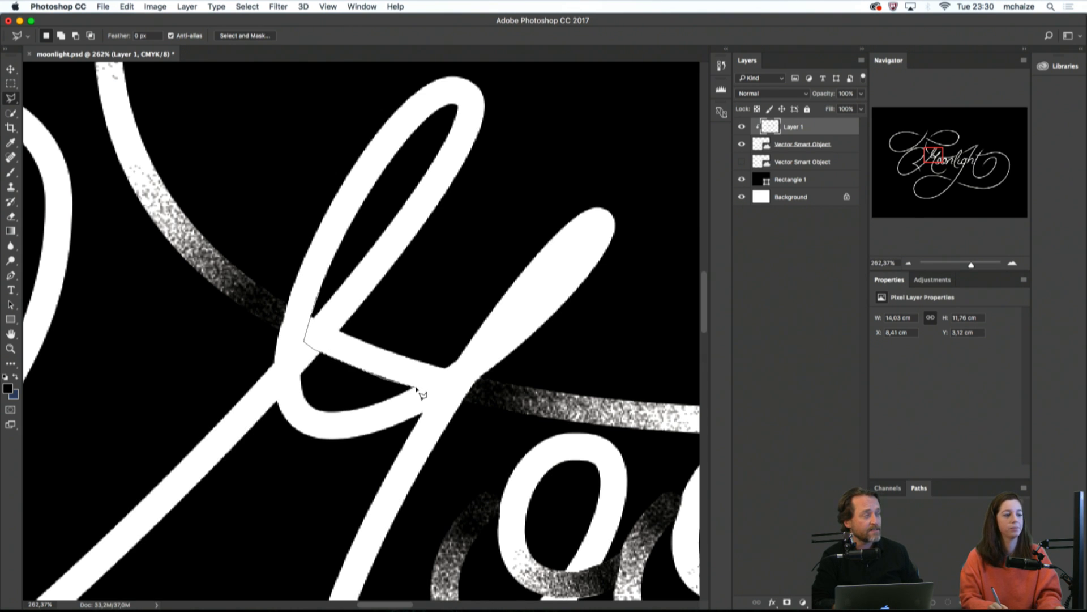
pyautogui.click(453, 367)
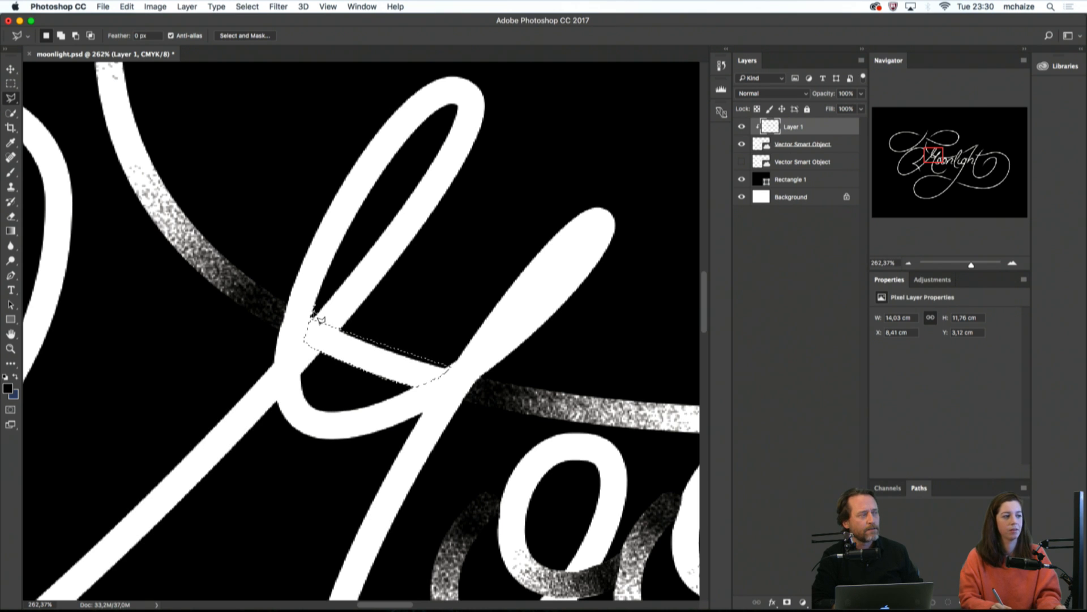
# Shade the selected flourish segment inside the M with the grainy black brush along its full length
pyautogui.press('b')
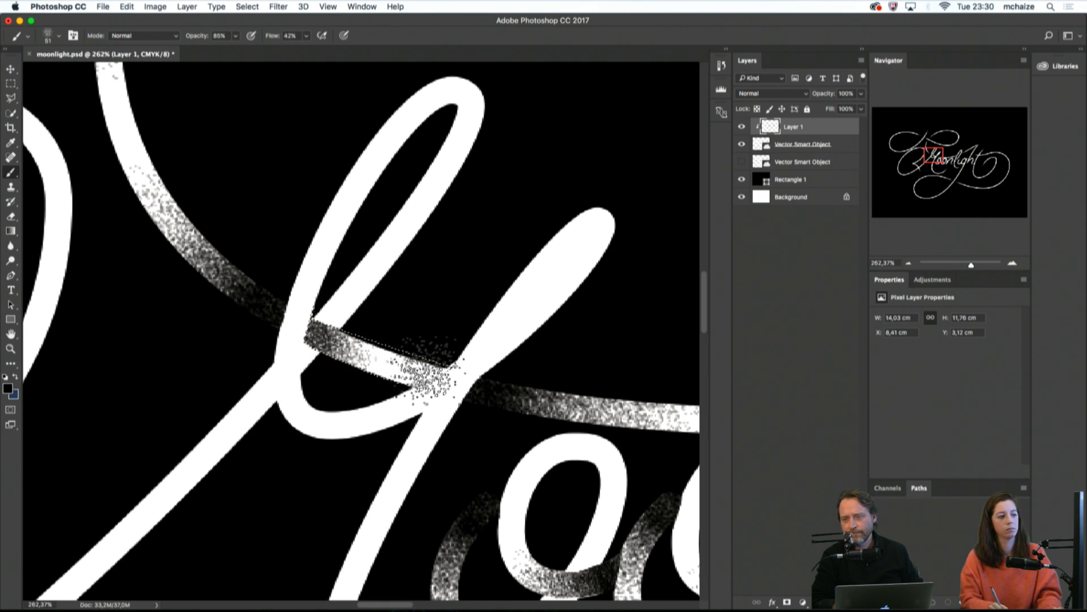
pyautogui.moveTo(418, 371)
pyautogui.mouseDown()
pyautogui.moveTo(372, 354)
pyautogui.moveTo(438, 373)
pyautogui.mouseUp()
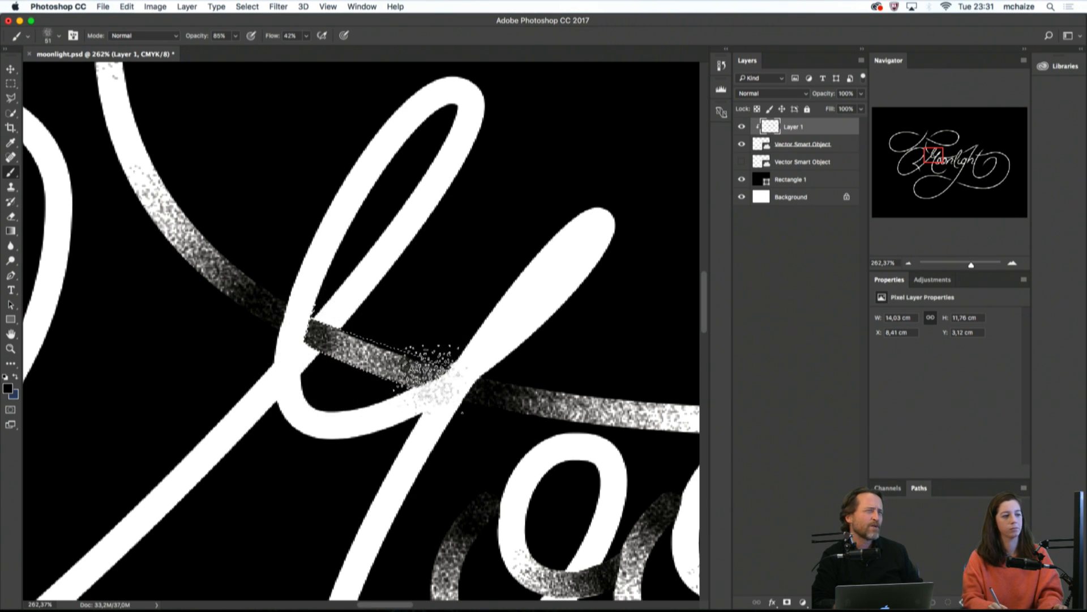
pyautogui.press('m')
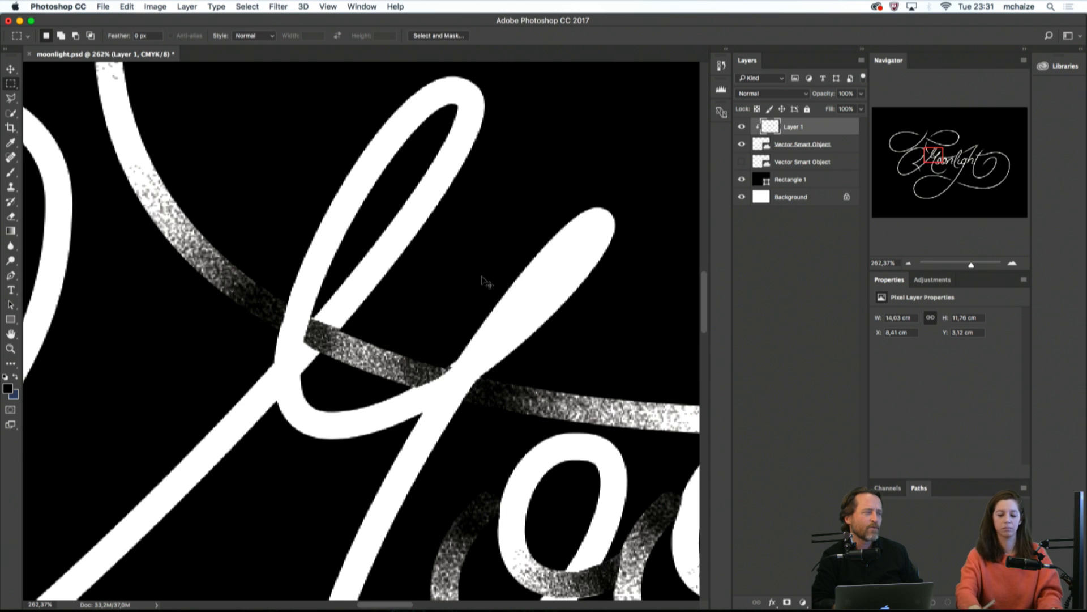
pyautogui.press('super+0')
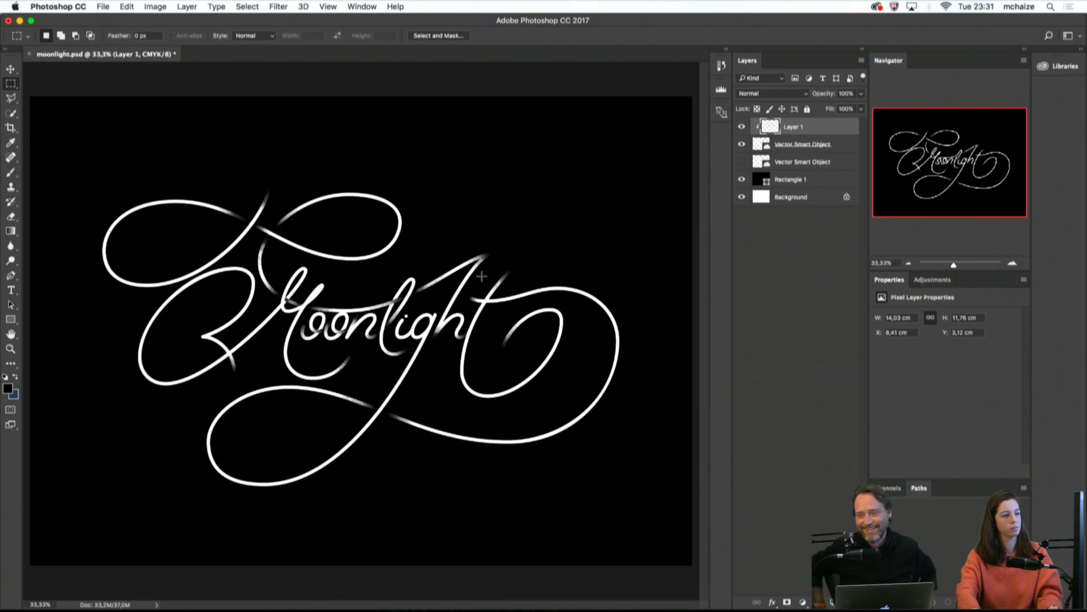
pyautogui.press('super+plus')
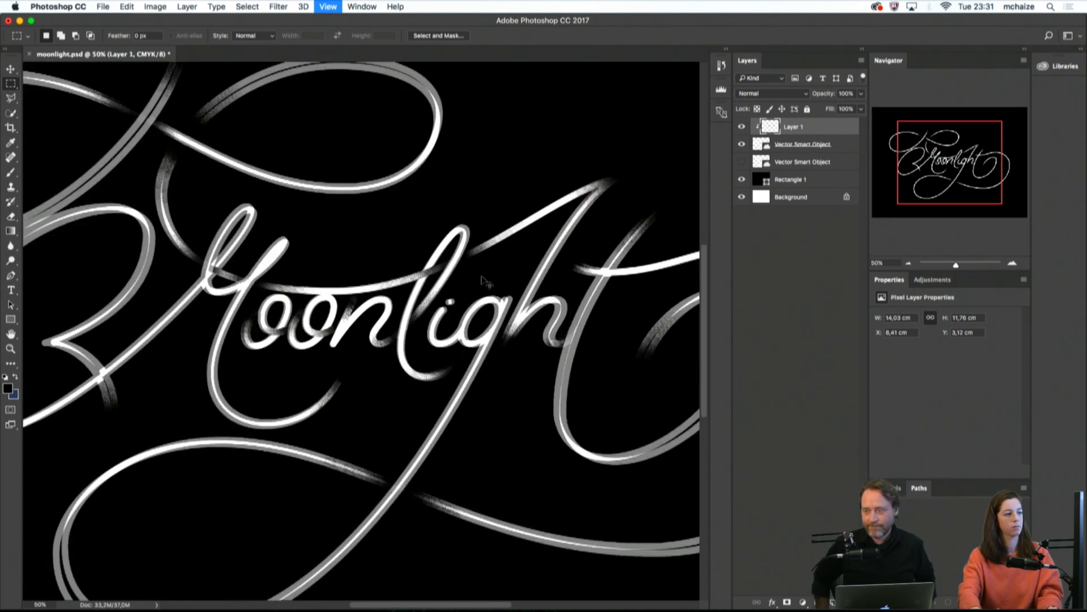
pyautogui.press('super+plus')
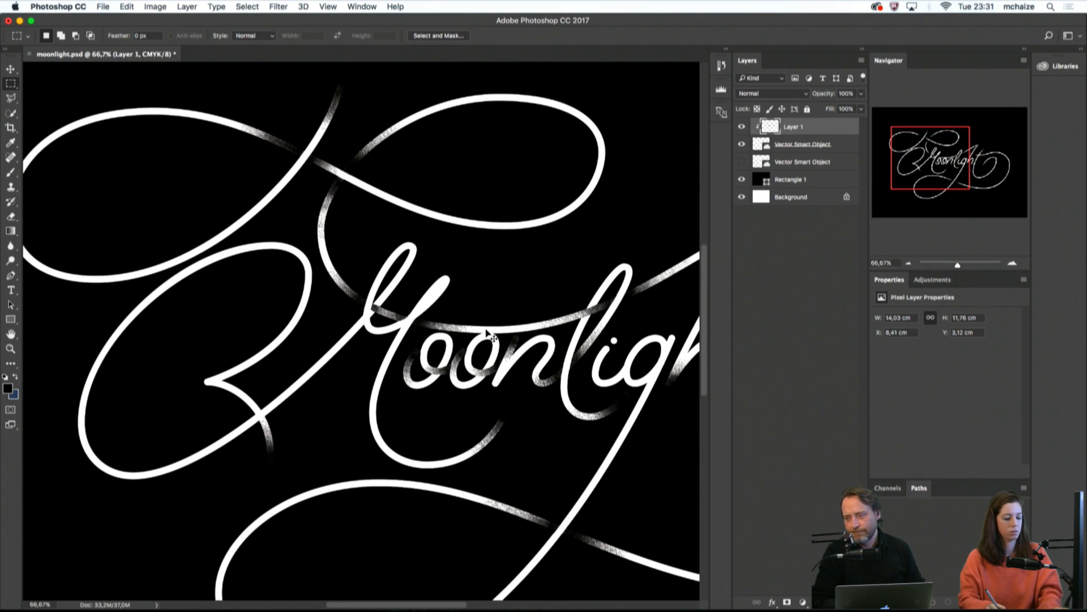
# Darken the selected flourish segment inside the M to nearly solid black and clear the selection
pyautogui.press('b')
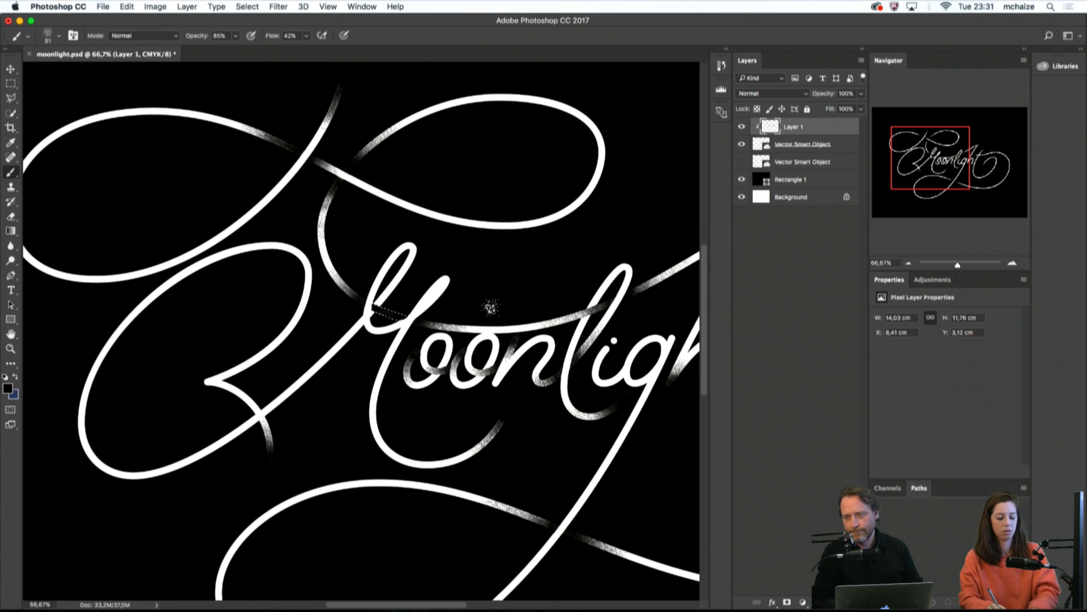
pyautogui.press('m')
pyautogui.press('super+minus')
pyautogui.press('super+minus')
pyautogui.press('super+minus')
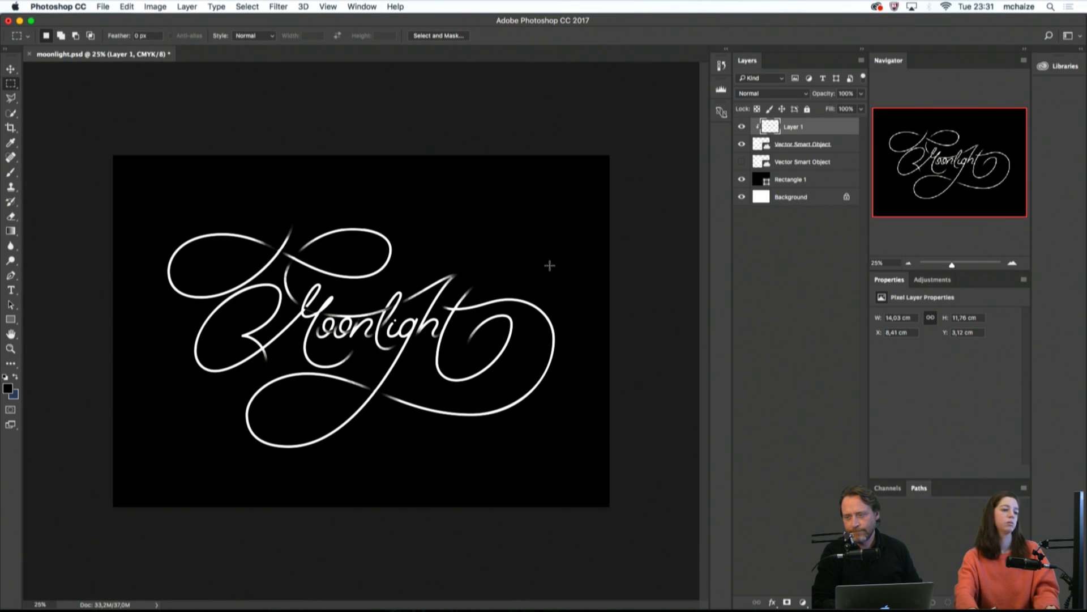
# Erase the black shading spilling onto the M's connecting curve beside the second stem, using a small soft eraser
pyautogui.press('super+plus')
pyautogui.press('super+plus')
pyautogui.press('super+plus')
pyautogui.moveTo(416, 332); pyautogui.dragTo(561, 371)
pyautogui.moveTo(369, 304); pyautogui.dragTo(430, 330)
pyautogui.press('e')
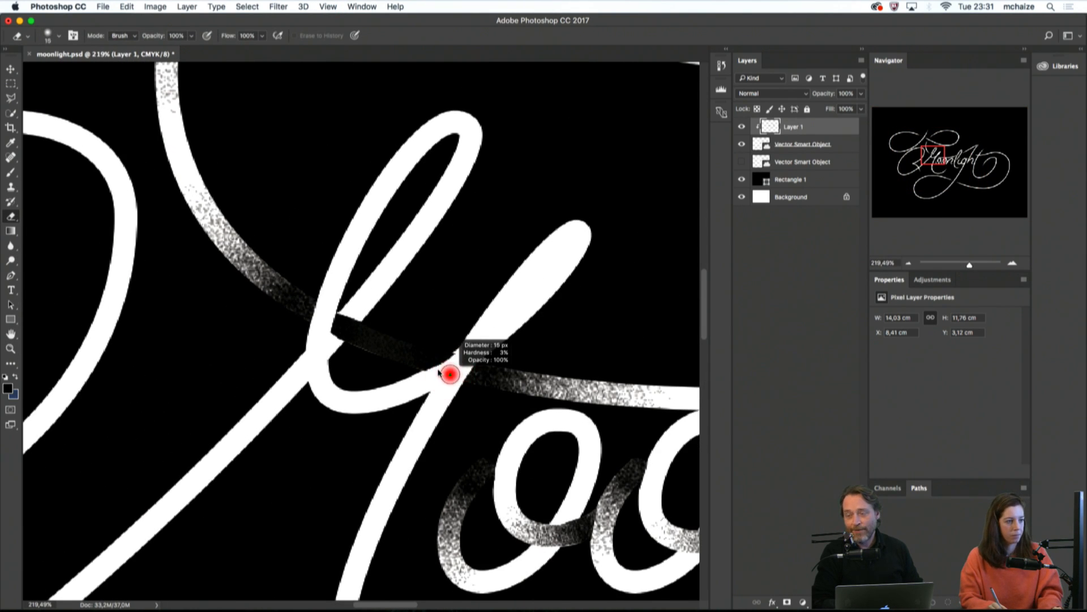
pyautogui.moveTo(460, 355)
pyautogui.mouseDown()
pyautogui.moveTo(421, 379)
pyautogui.moveTo(467, 349)
pyautogui.mouseUp()
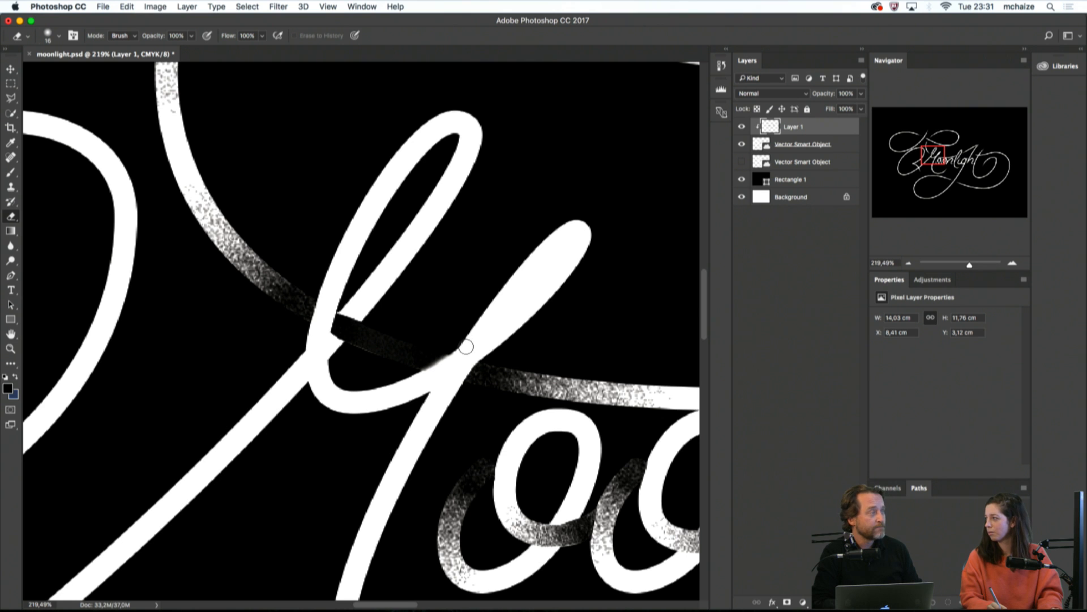
pyautogui.press('super+1')
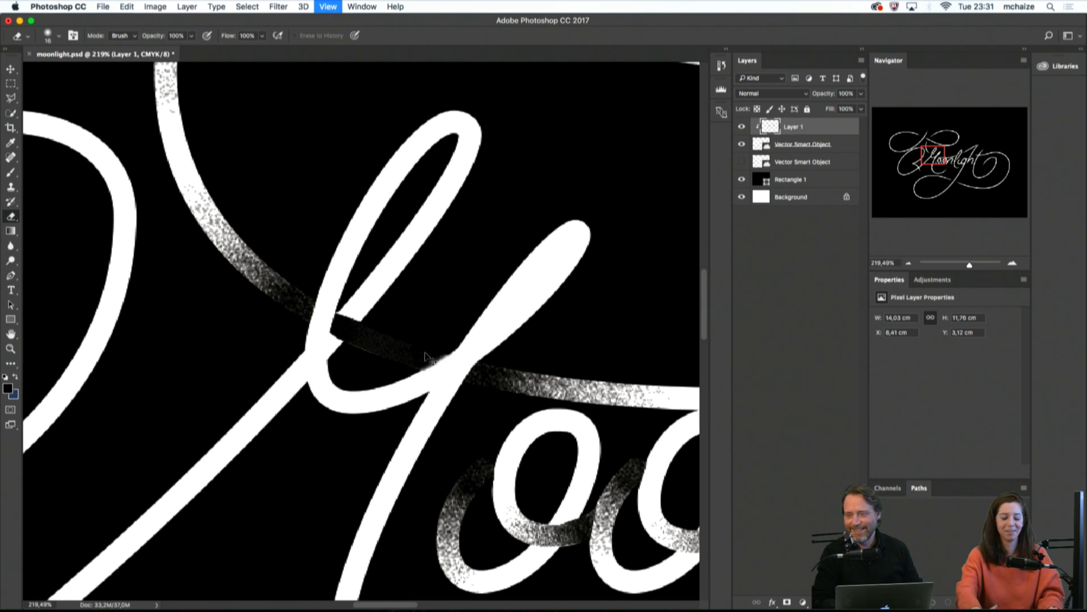
pyautogui.press('super+0')
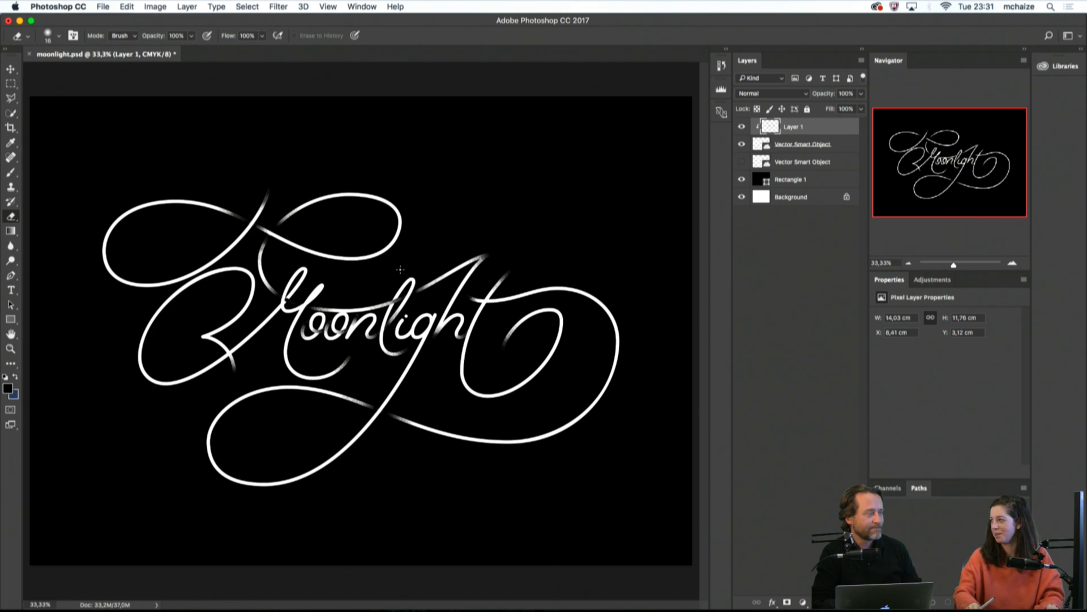
# Lasso the remaining shading along the upper edge of the M's connecting curve, delete it and clear the selection
pyautogui.press('super+1')
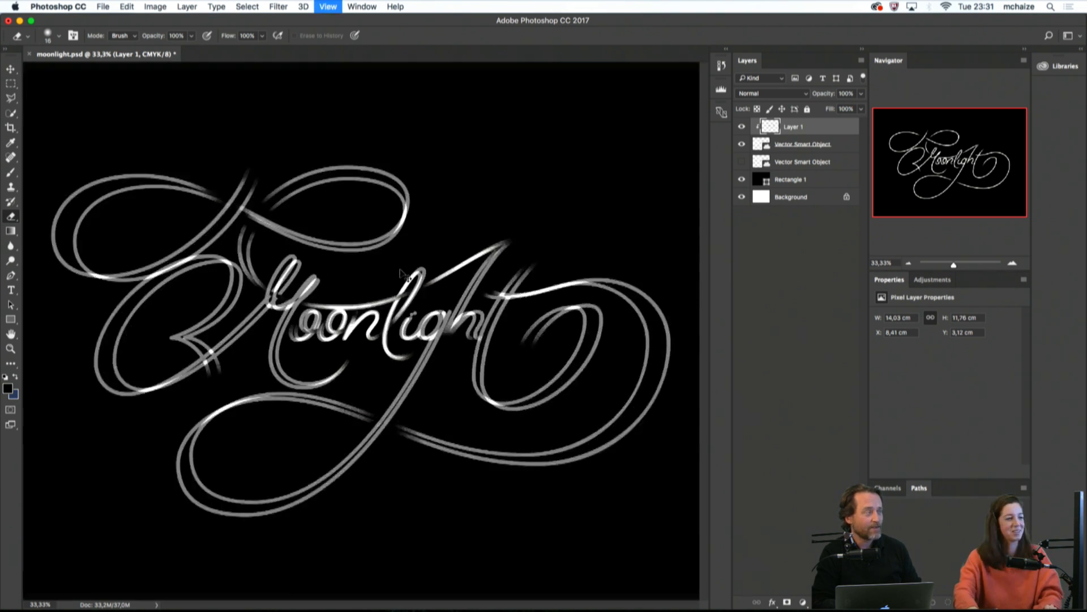
pyautogui.press('super+equal')
pyautogui.press('super+equal')
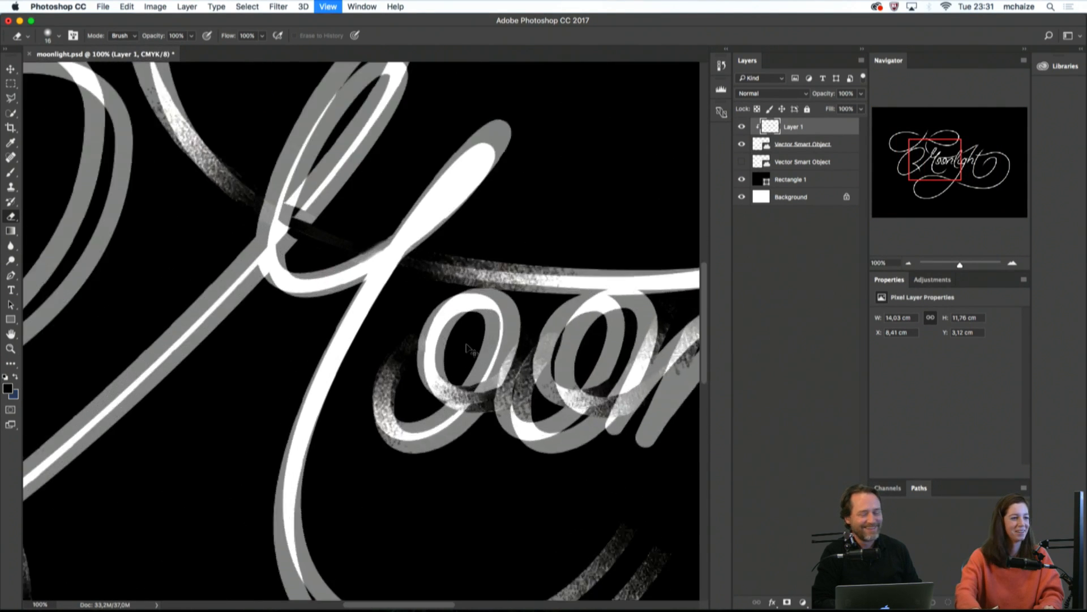
pyautogui.press('l')
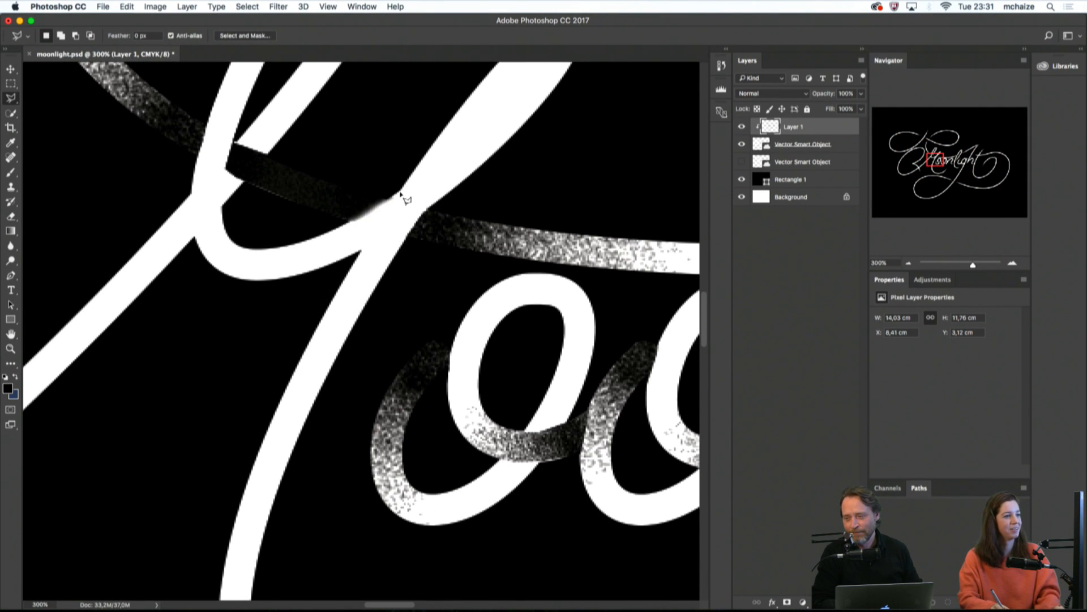
pyautogui.click(396, 197)
pyautogui.click(348, 222)
pyautogui.click(363, 229)
pyautogui.doubleClick(421, 192)
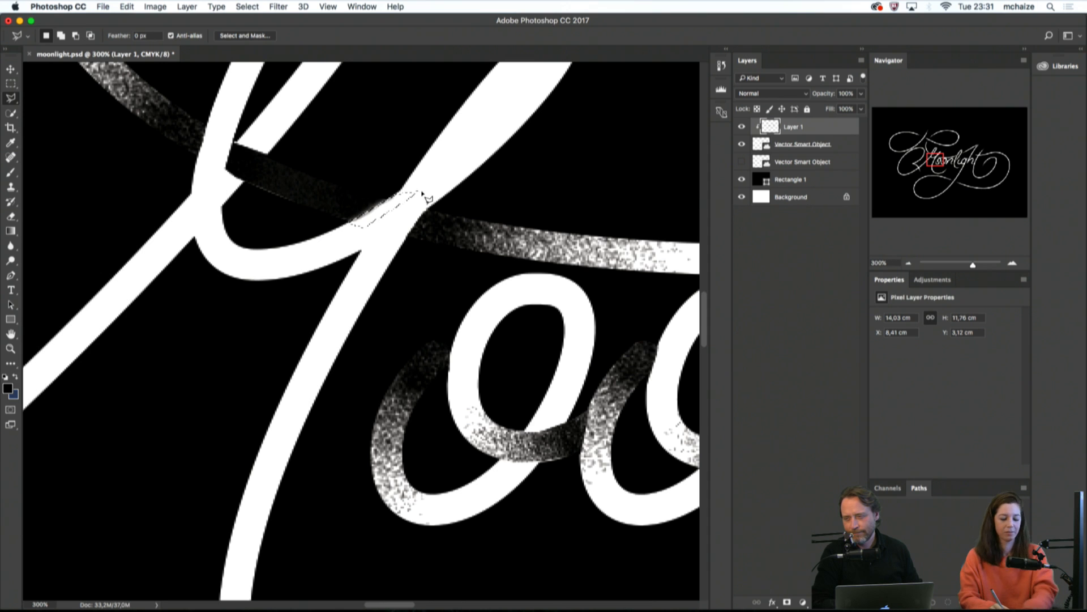
pyautogui.press('Delete')
pyautogui.press('super+d')
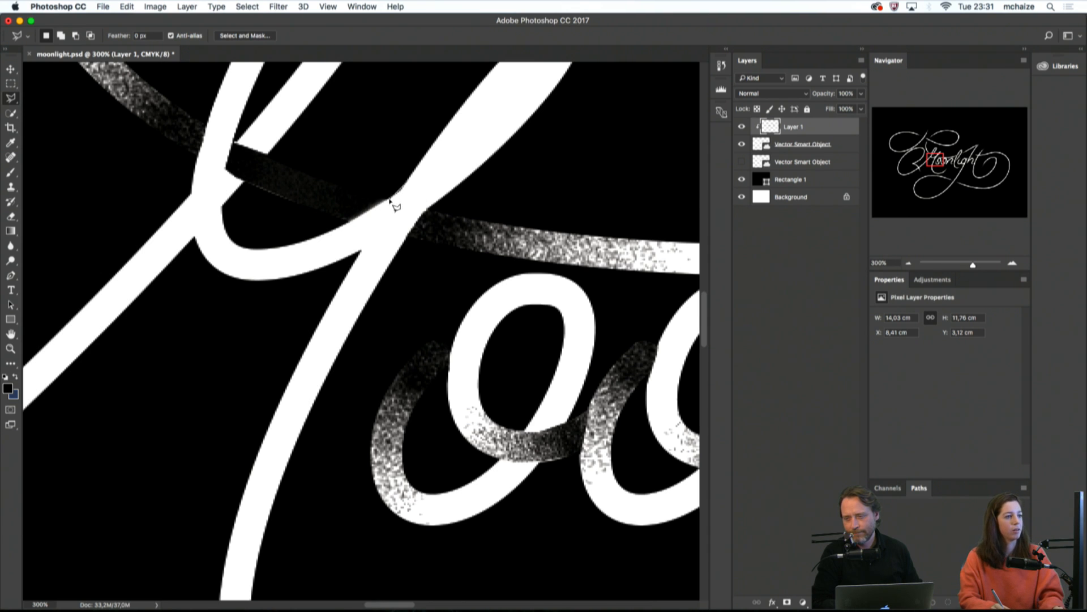
# Outline the M's lower connecting curve, from the second stem around to the first, with the Polygonal Lasso
pyautogui.click(396, 195)
pyautogui.click(359, 254)
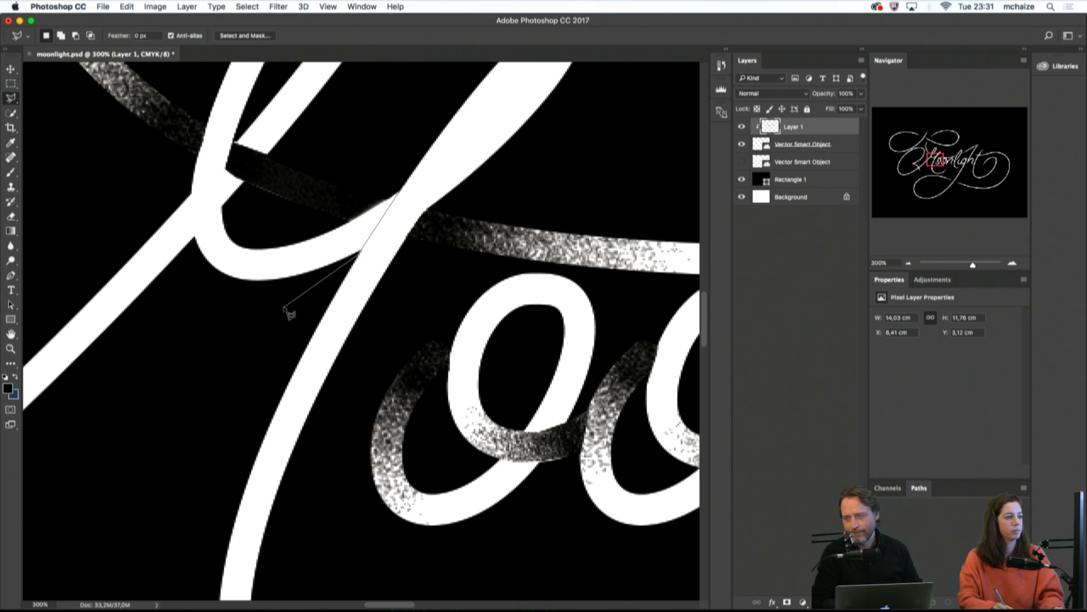
pyautogui.click(281, 308)
pyautogui.click(221, 314)
pyautogui.click(179, 294)
pyautogui.click(182, 267)
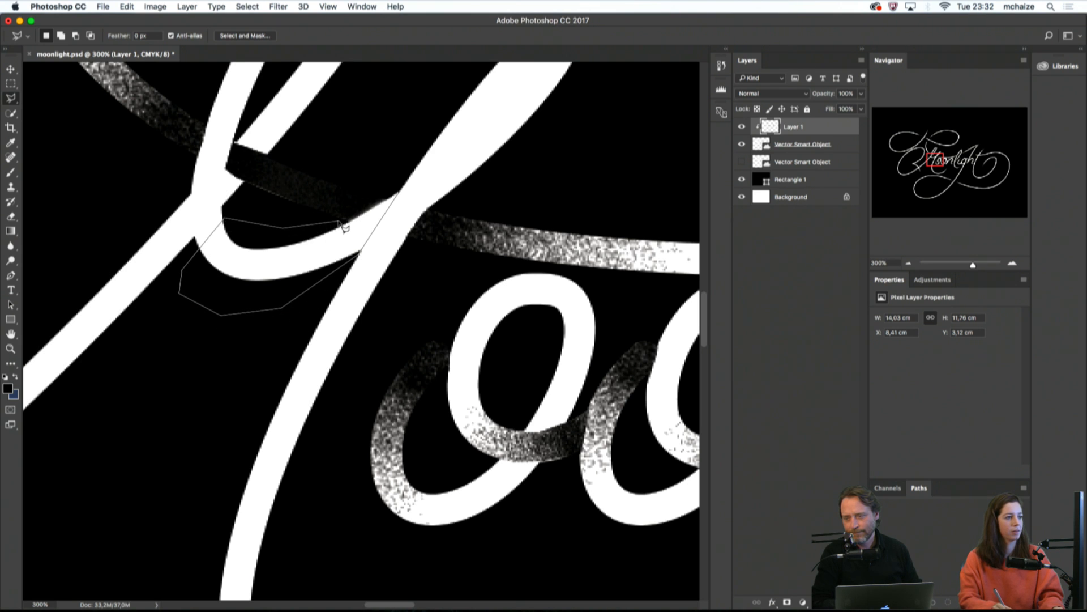
pyautogui.click(396, 185)
# Shade the M's selected connecting curve with grainy black, darkest at the second stem, and clear the selection
pyautogui.press('b')
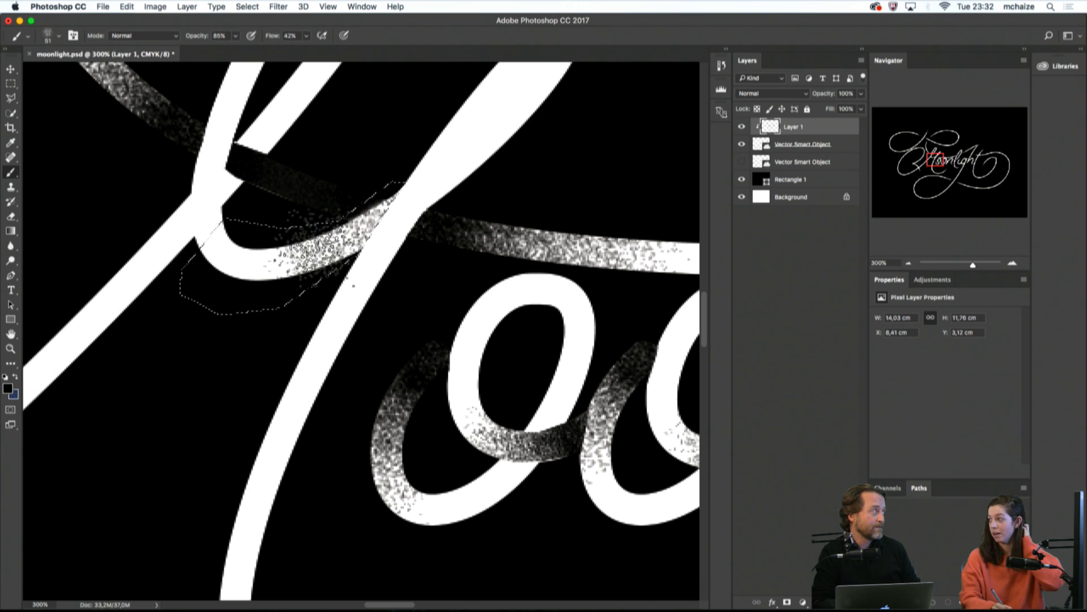
pyautogui.moveTo(324, 252)
pyautogui.mouseDown()
pyautogui.moveTo(252, 262)
pyautogui.moveTo(291, 262)
pyautogui.moveTo(275, 262)
pyautogui.moveTo(382, 228)
pyautogui.moveTo(377, 245)
pyautogui.moveTo(354, 202)
pyautogui.moveTo(399, 211)
pyautogui.moveTo(359, 256)
pyautogui.moveTo(380, 199)
pyautogui.moveTo(315, 243)
pyautogui.mouseUp()
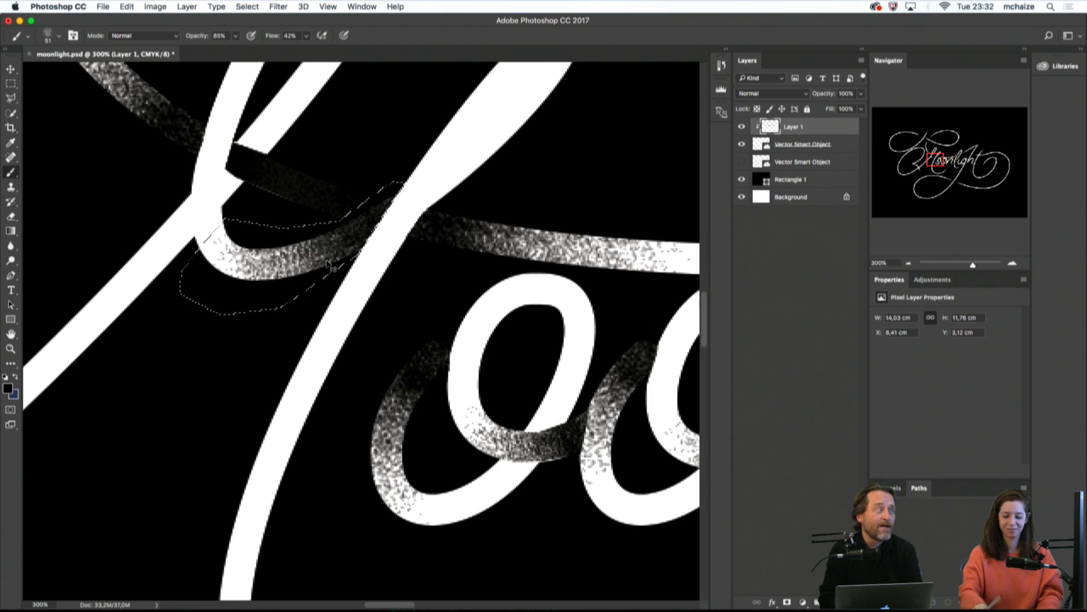
pyautogui.press('super+1')
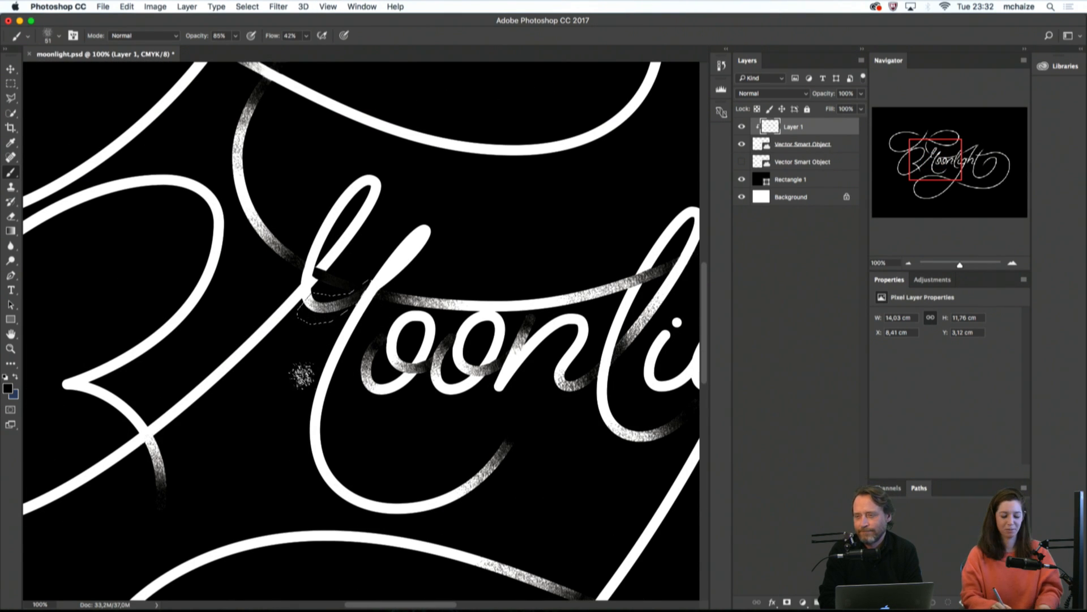
pyautogui.press('m')
pyautogui.click(299, 375)
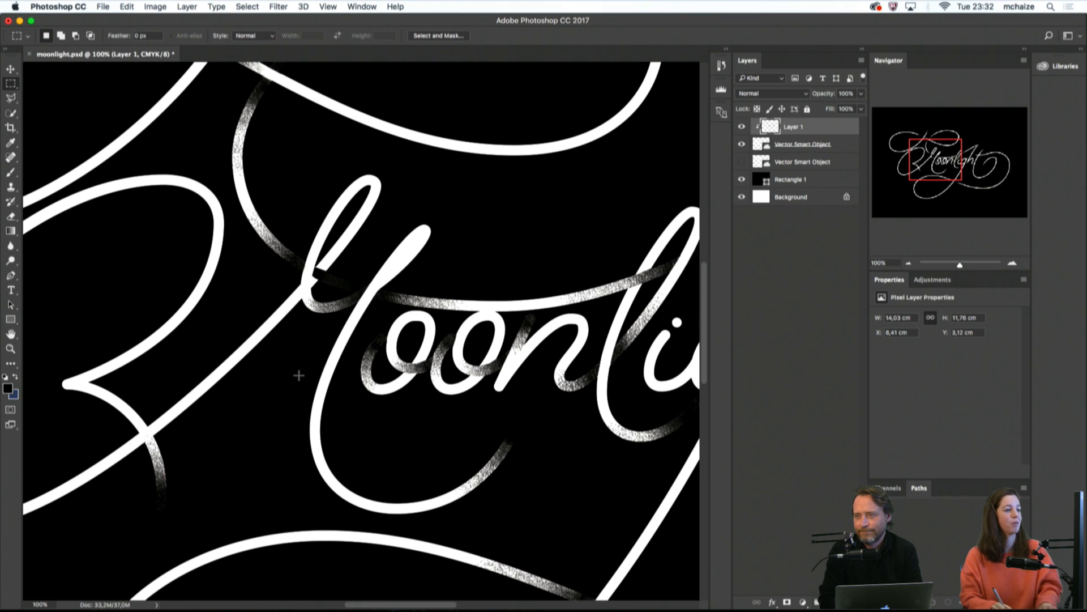
pyautogui.press('super+0')
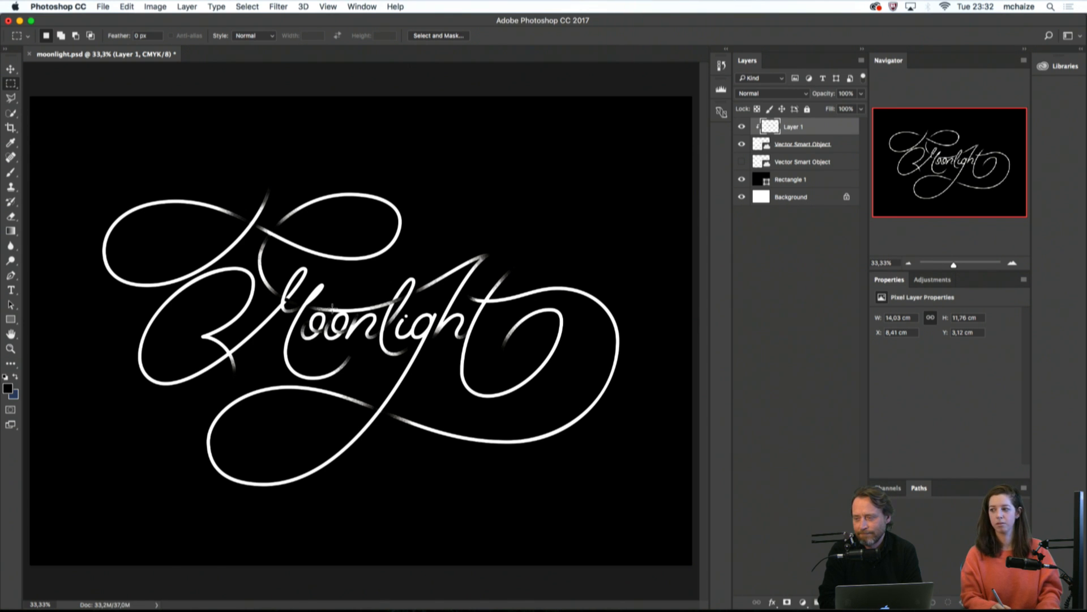
# Outline the flourish strand running from the crossing above the M past the thin descending stroke with the Polygonal Lasso
pyautogui.press('z')
pyautogui.moveTo(333, 306); pyautogui.dragTo(589, 393)
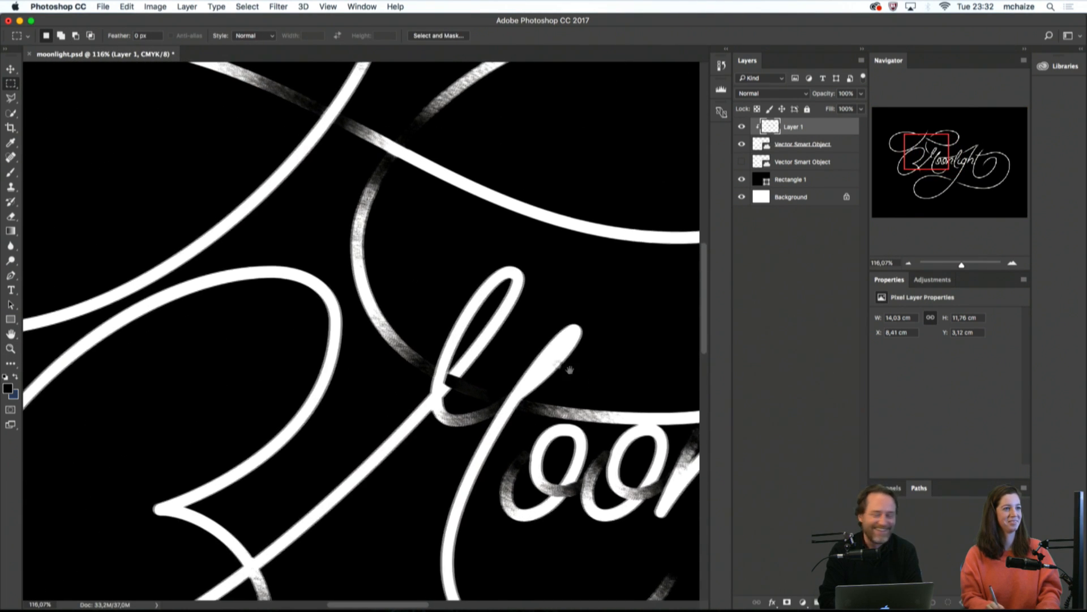
pyautogui.moveTo(407, 294); pyautogui.dragTo(394, 324)
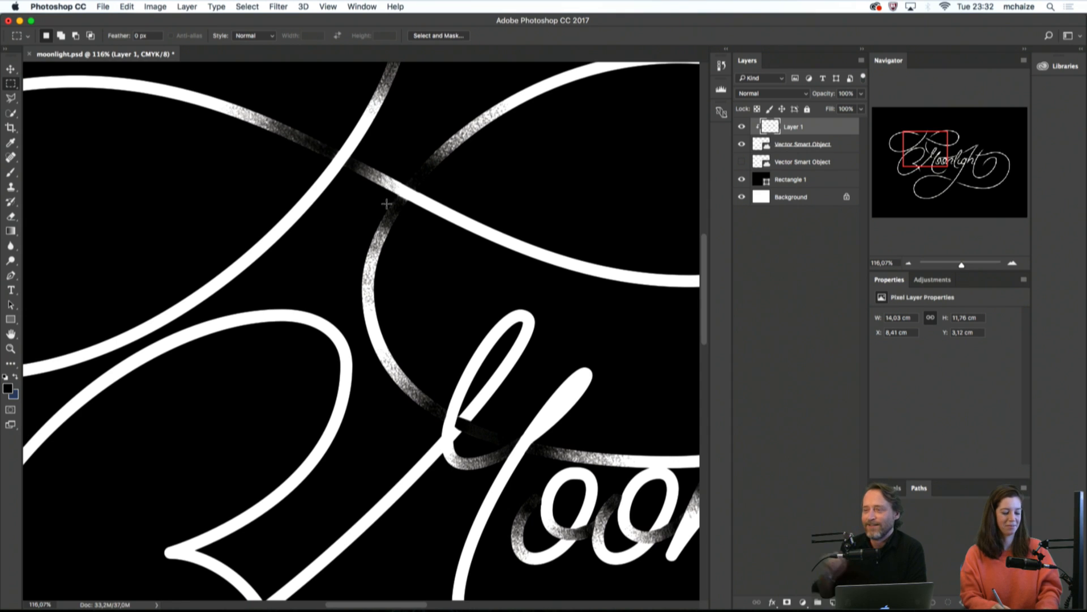
pyautogui.press('l')
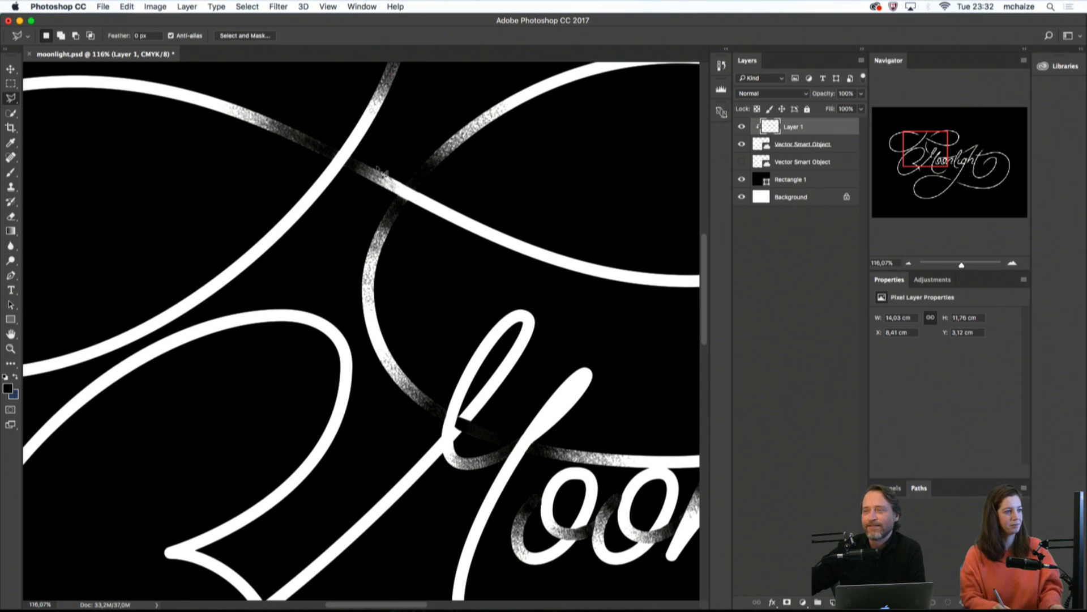
pyautogui.click(409, 199)
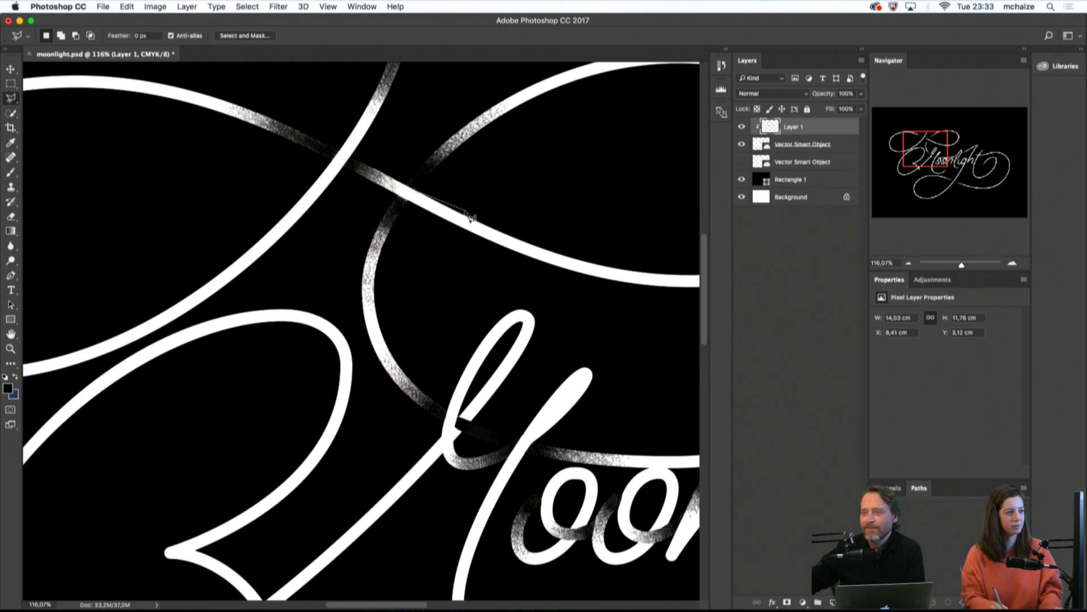
pyautogui.click(471, 213)
pyautogui.click(462, 236)
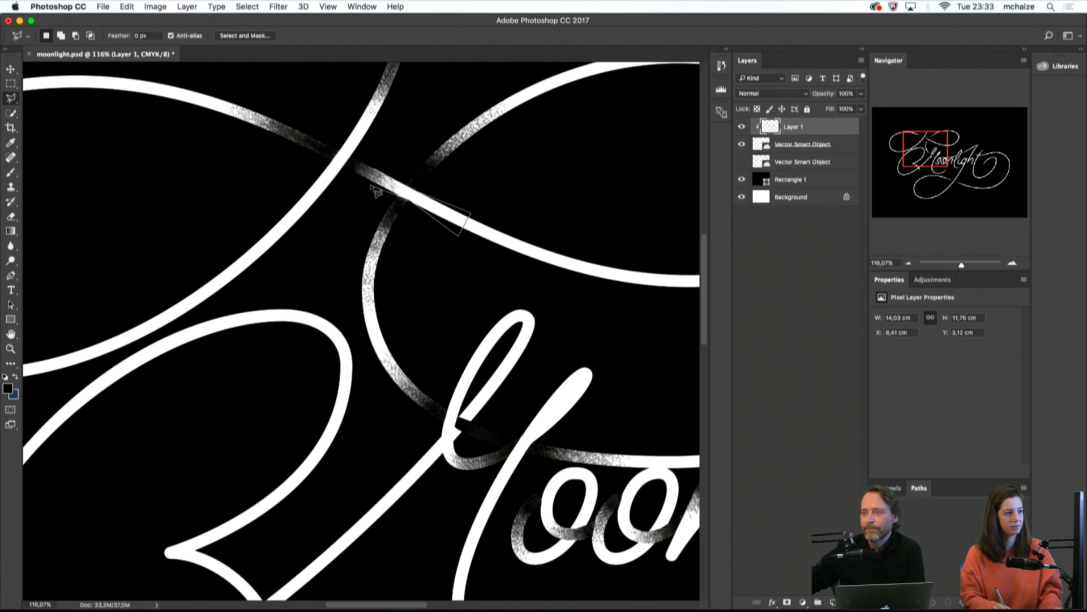
pyautogui.click(344, 169)
pyautogui.click(361, 153)
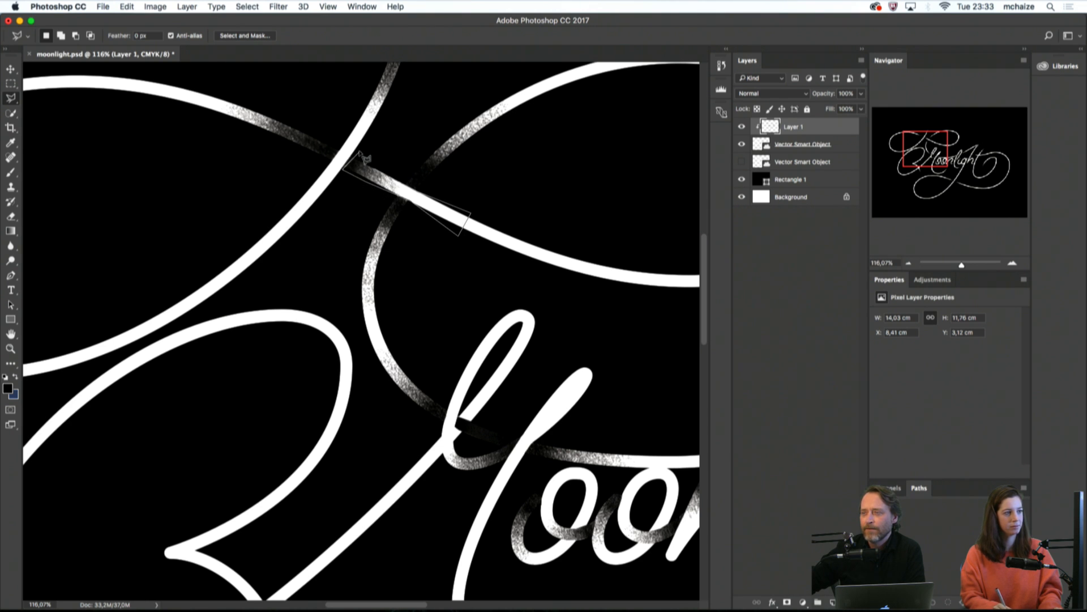
pyautogui.click(408, 198)
# Shade the selected flourish strand with grainy black, darkest at the crossing, and clear the selection
pyautogui.press('b')
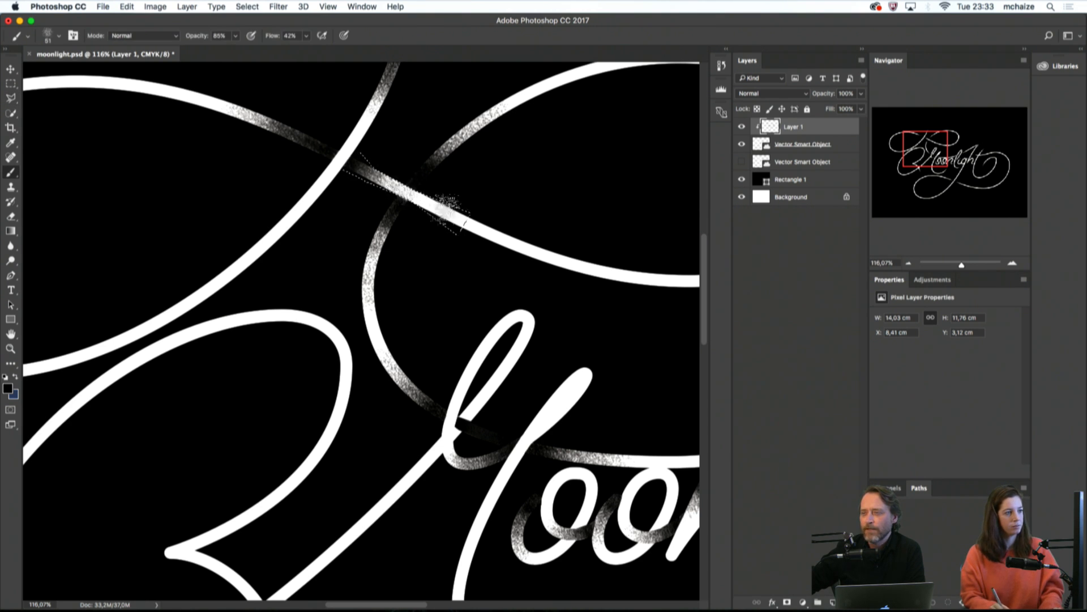
pyautogui.moveTo(445, 206); pyautogui.dragTo(363, 174)
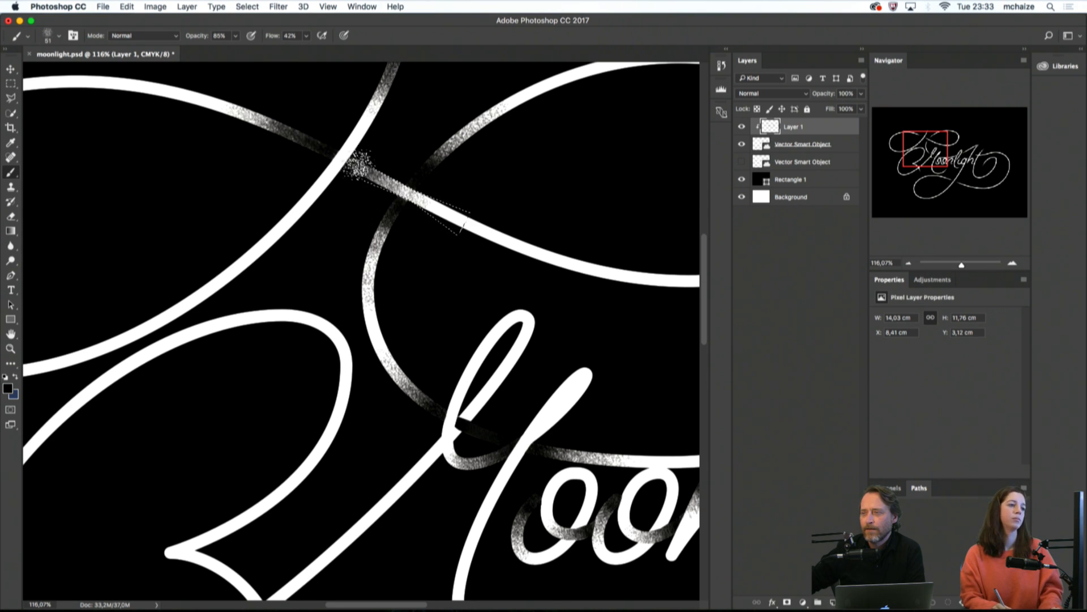
pyautogui.press('m')
pyautogui.press('super+d')
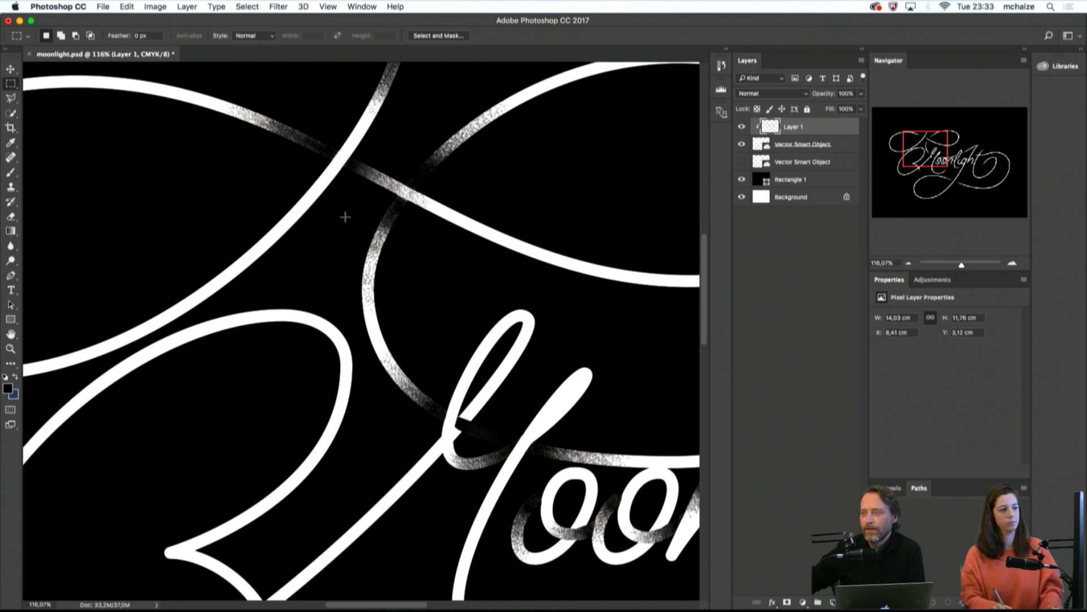
pyautogui.press('super+minus')
pyautogui.press('super+minus')
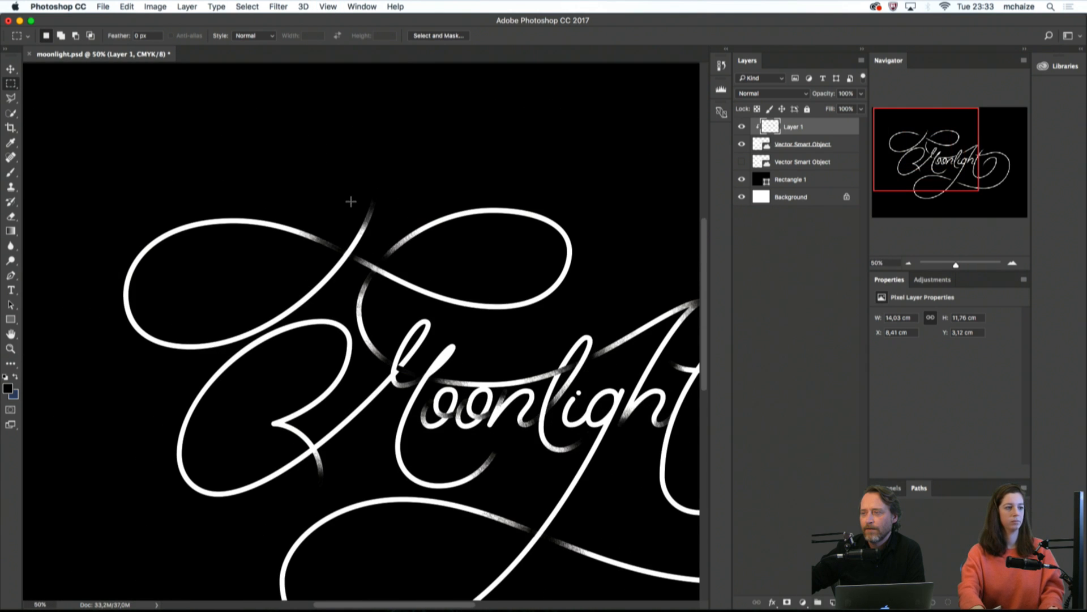
pyautogui.press('super+minus')
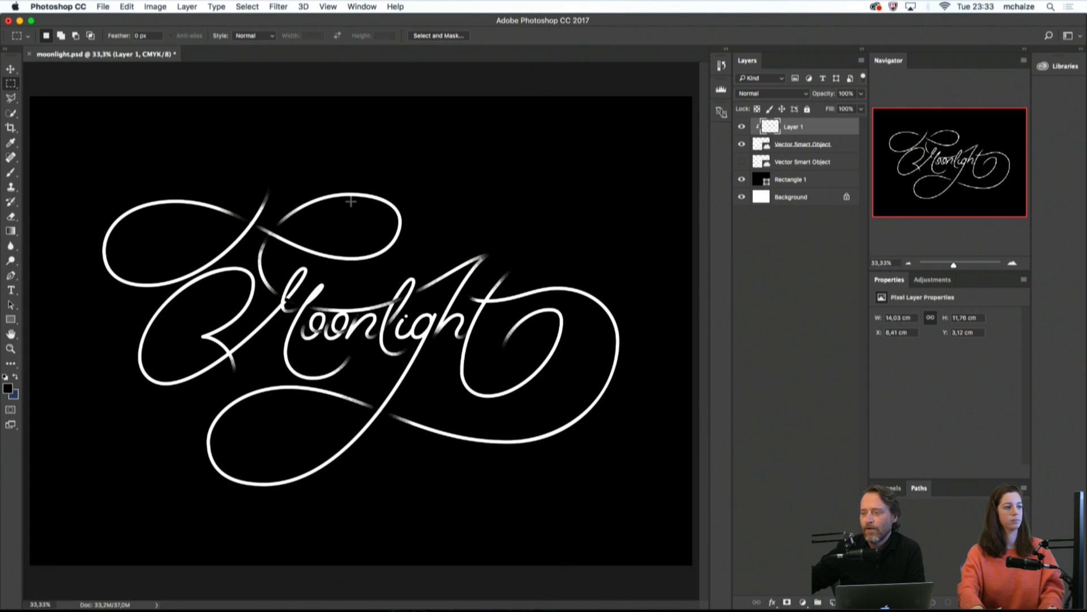
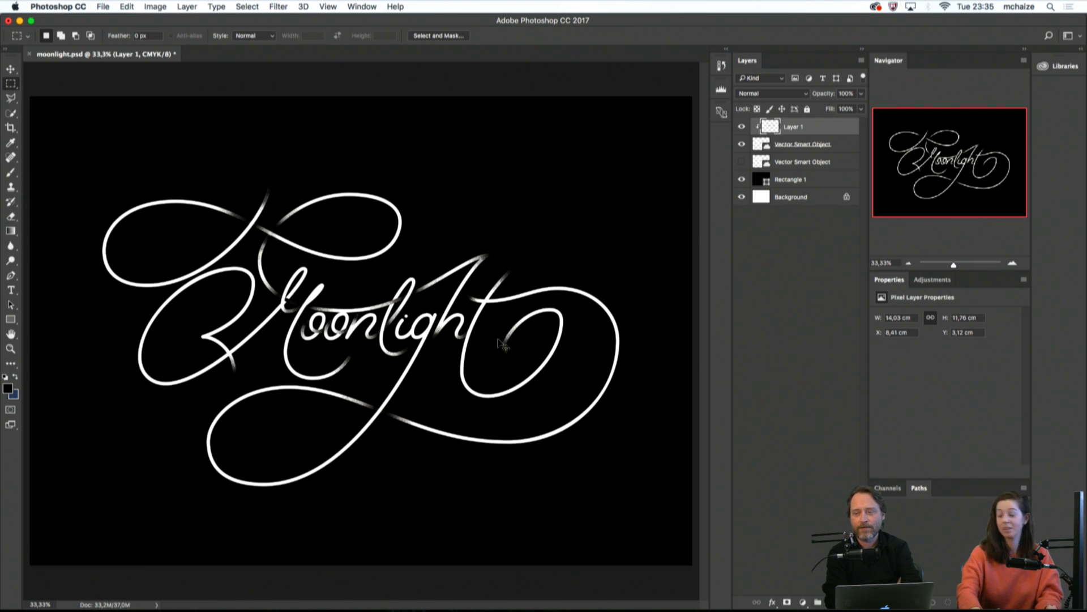
# Examine the grainy shading at the upper flourish crossings, along the M's curves and across the small letters
pyautogui.press('super+plus')
pyautogui.moveTo(498, 338); pyautogui.dragTo(622, 330)
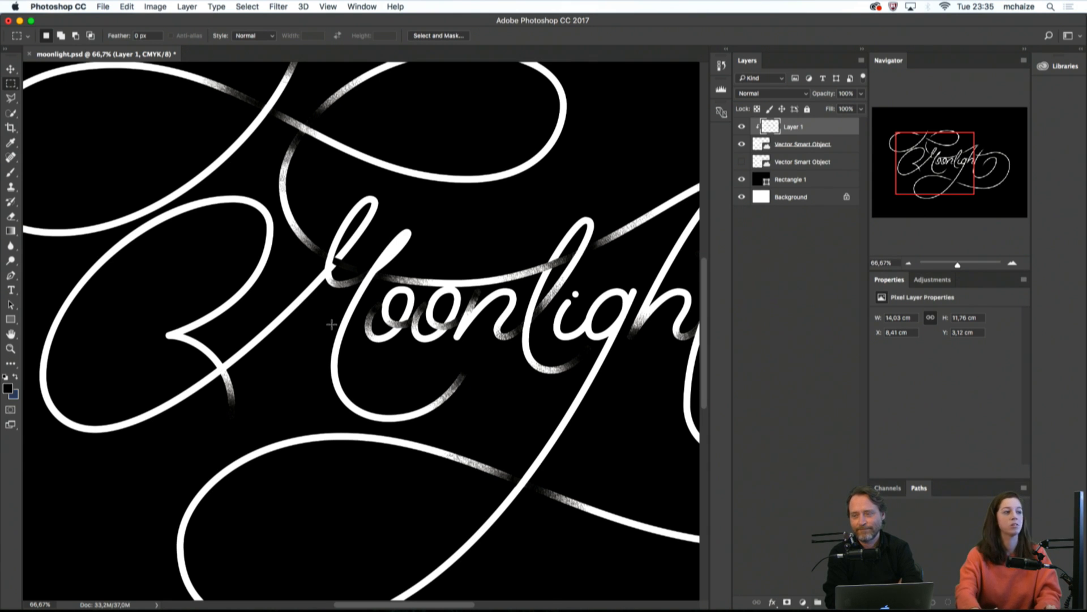
pyautogui.moveTo(299, 297)
pyautogui.mouseDown()
pyautogui.moveTo(431, 318)
pyautogui.moveTo(449, 279)
pyautogui.moveTo(375, 393)
pyautogui.mouseUp()
pyautogui.press('super+plus')
pyautogui.press('b')
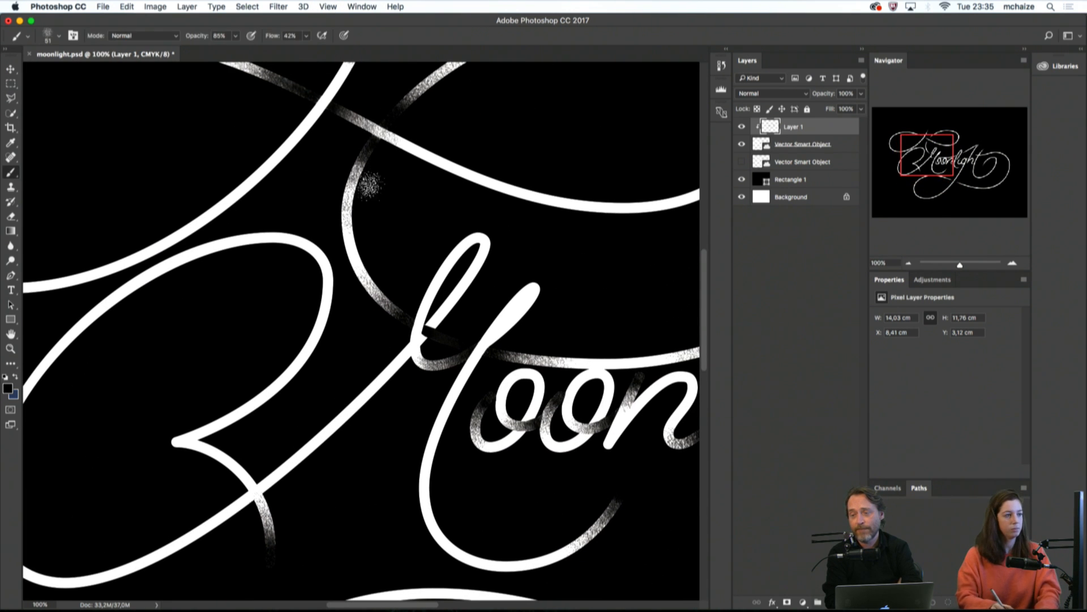
pyautogui.moveTo(360, 173); pyautogui.dragTo(367, 192)
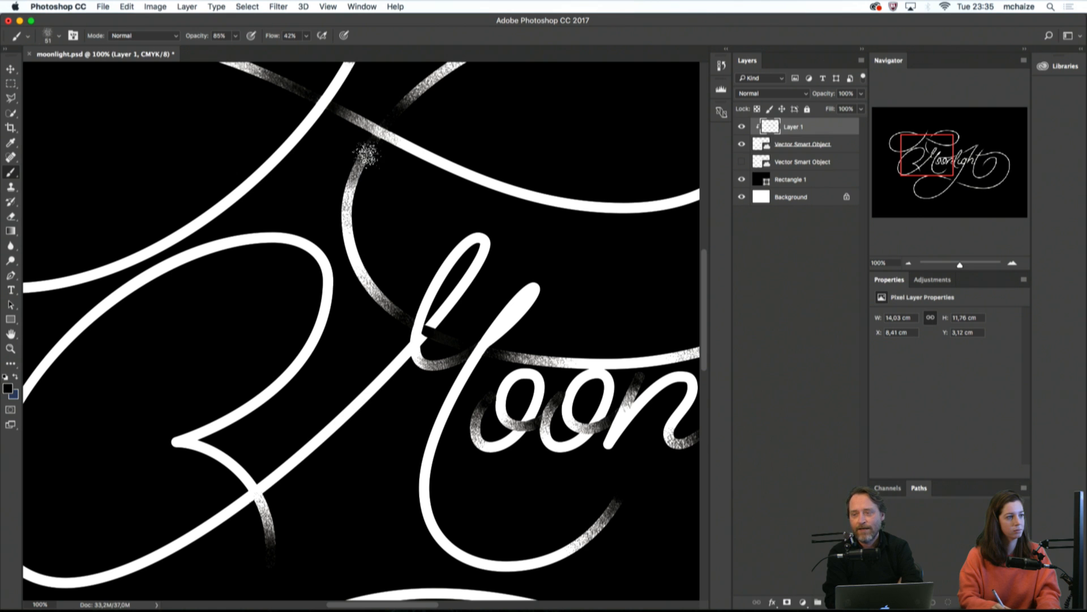
pyautogui.moveTo(439, 211); pyautogui.dragTo(403, 315)
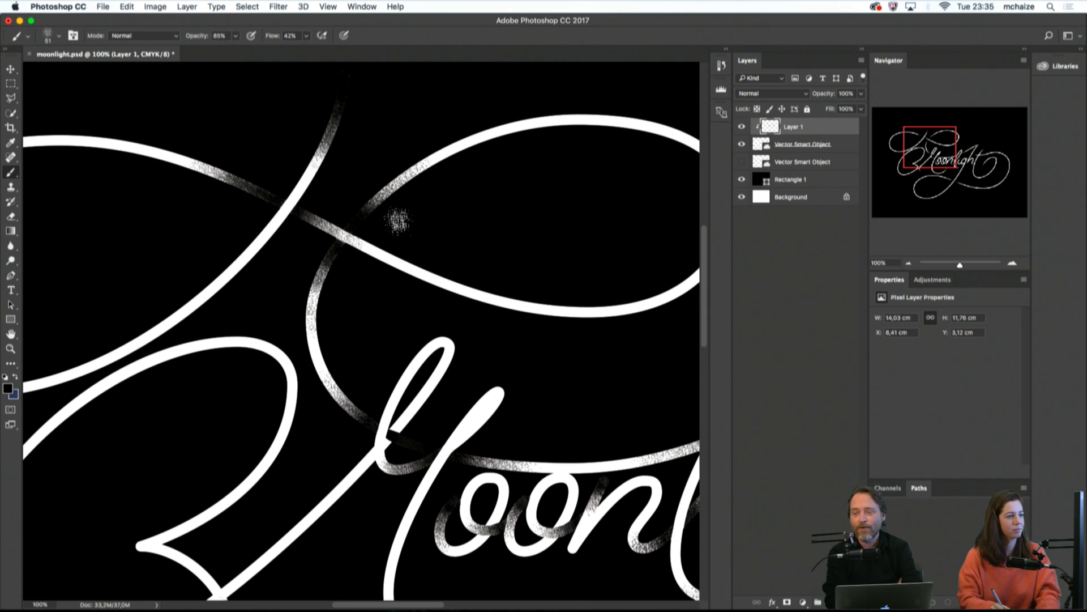
pyautogui.moveTo(404, 215); pyautogui.dragTo(284, 146)
pyautogui.moveTo(401, 272); pyautogui.dragTo(289, 223)
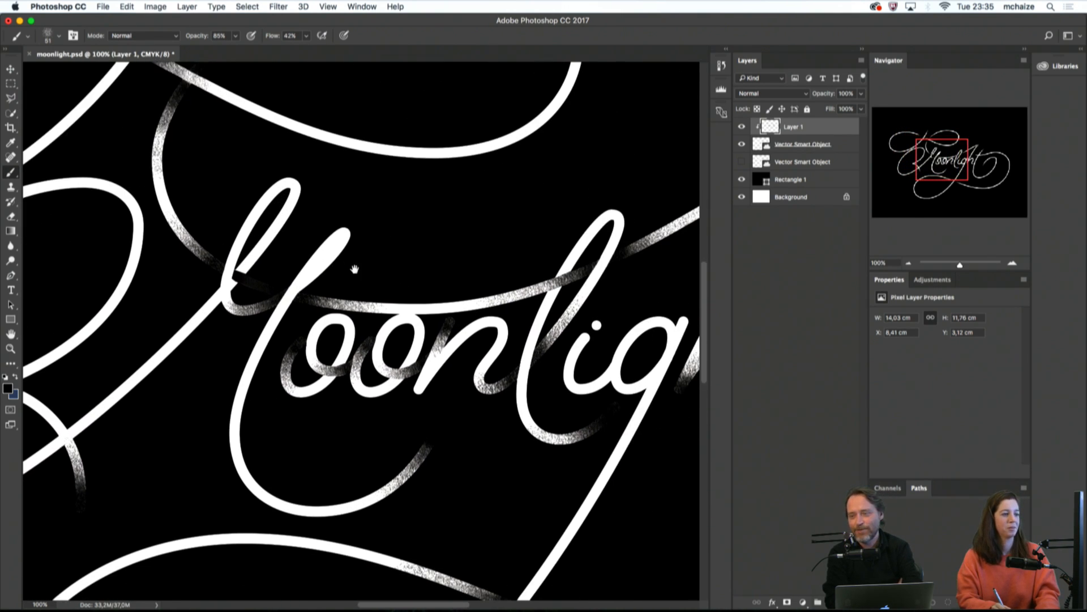
pyautogui.moveTo(359, 276); pyautogui.dragTo(358, 290)
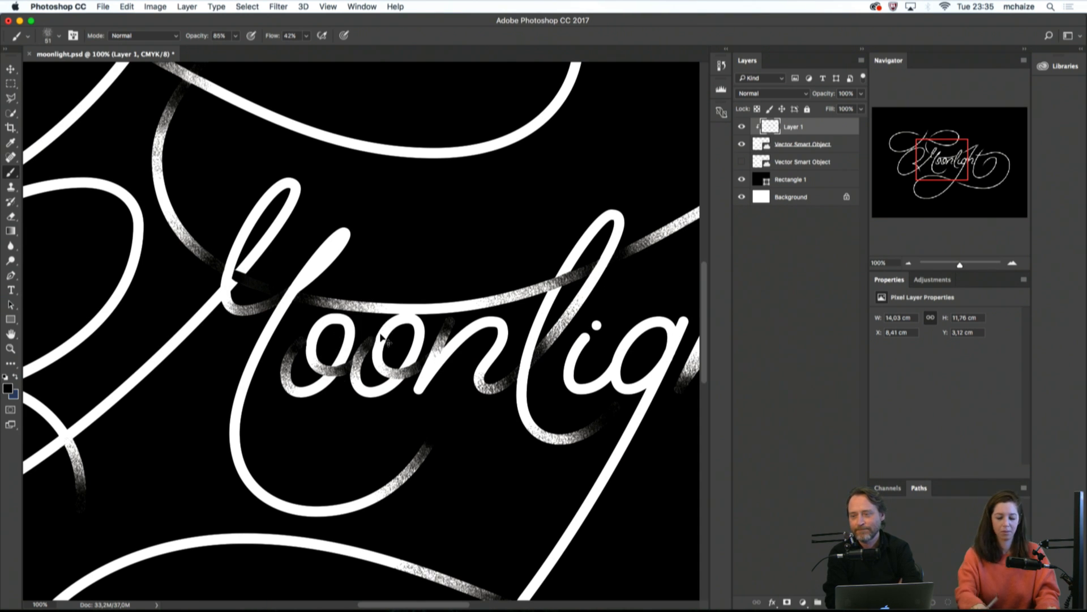
# Outline the inner side of the first o's closing stroke, above its lower overlap, with the Polygonal Lasso
pyautogui.press('super+minus')
pyautogui.moveTo(384, 386); pyautogui.dragTo(410, 374)
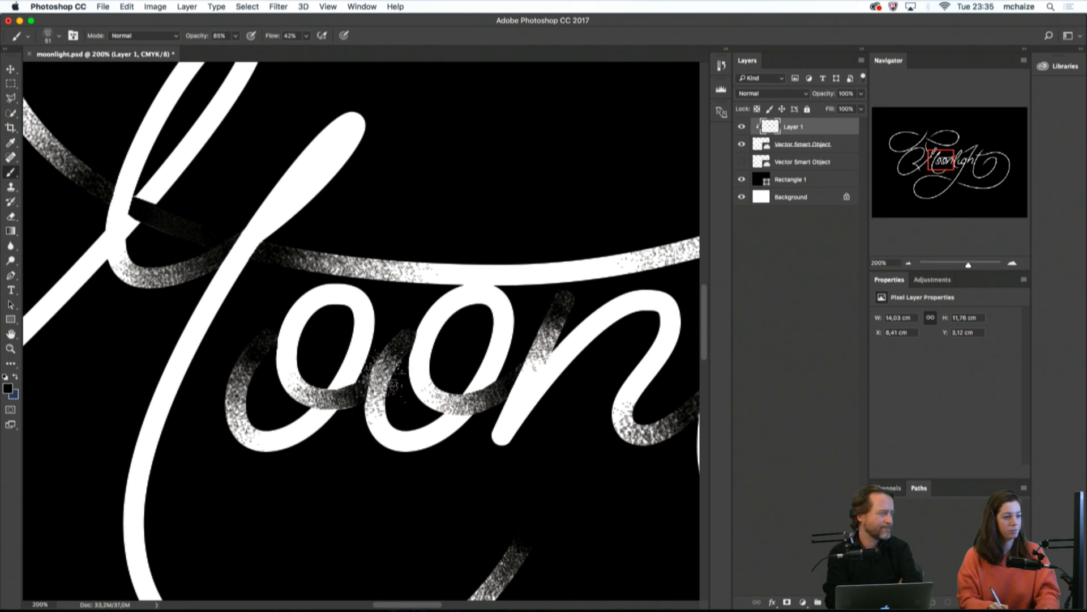
pyautogui.press('l')
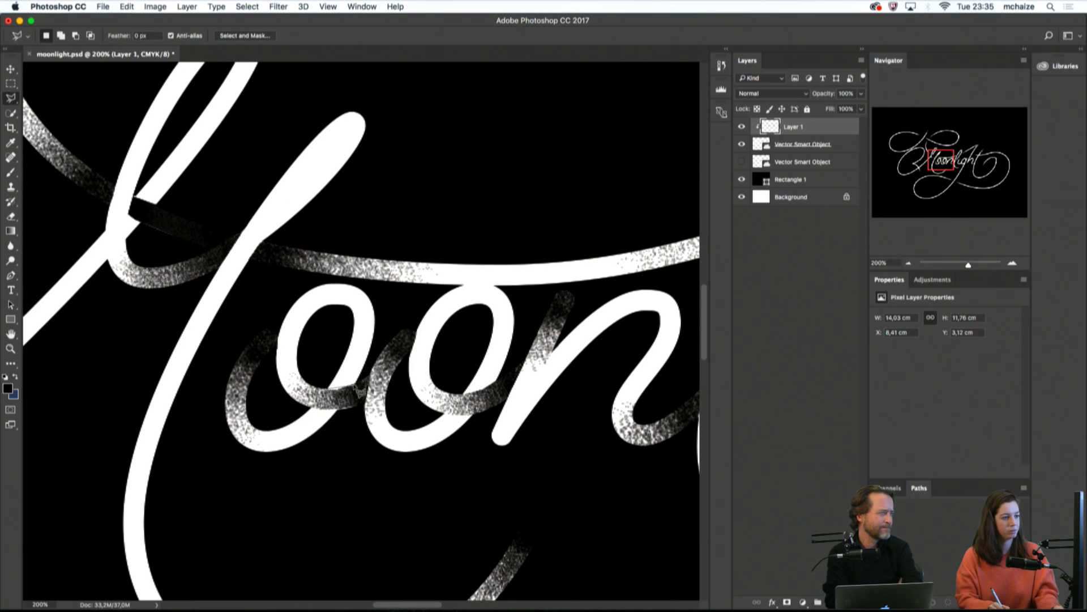
pyautogui.click(378, 344)
pyautogui.click(374, 322)
pyautogui.click(333, 324)
pyautogui.doubleClick(321, 348)
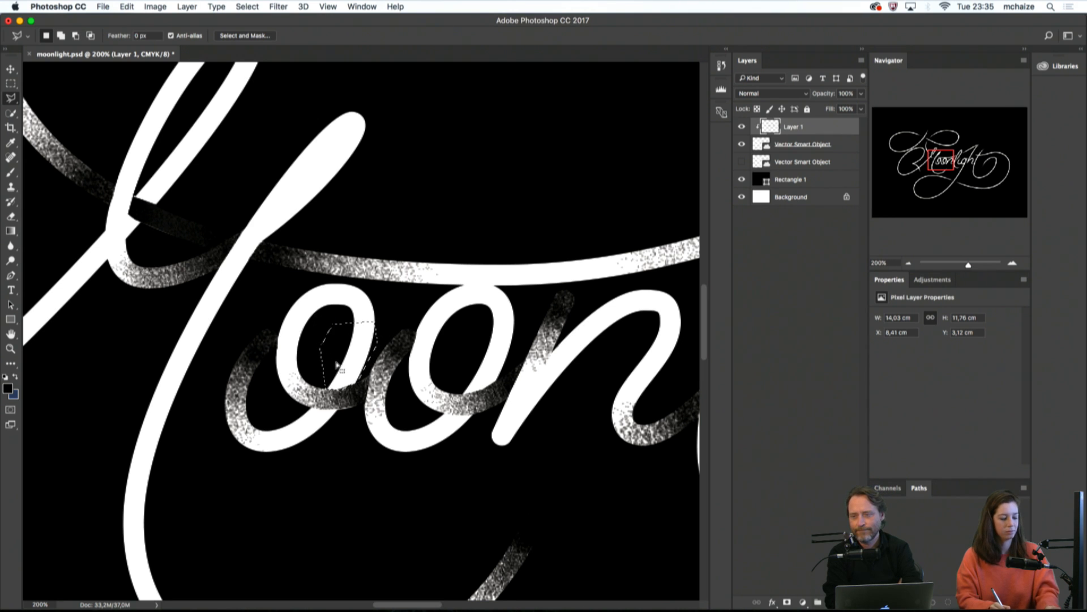
# Shade the first o's selected stroke with grainy black, darkest at the lower overlap, and clear the selection
pyautogui.press('b')
pyautogui.moveTo(339, 368)
pyautogui.mouseDown()
pyautogui.moveTo(326, 388)
pyautogui.moveTo(357, 374)
pyautogui.moveTo(334, 385)
pyautogui.moveTo(362, 340)
pyautogui.moveTo(354, 391)
pyautogui.moveTo(343, 380)
pyautogui.mouseUp()
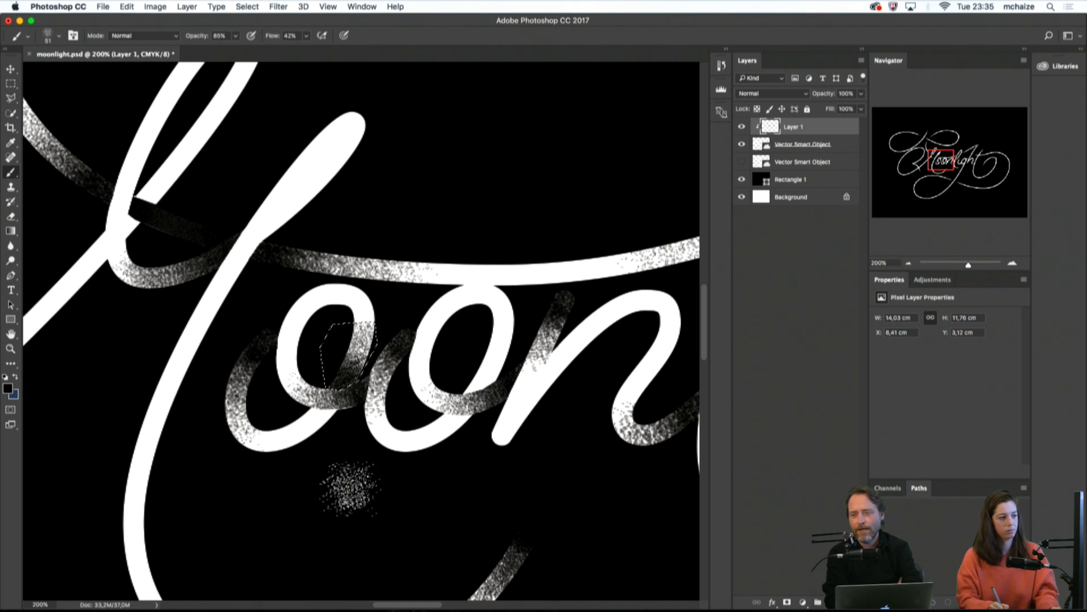
pyautogui.press('m')
pyautogui.press('super+d')
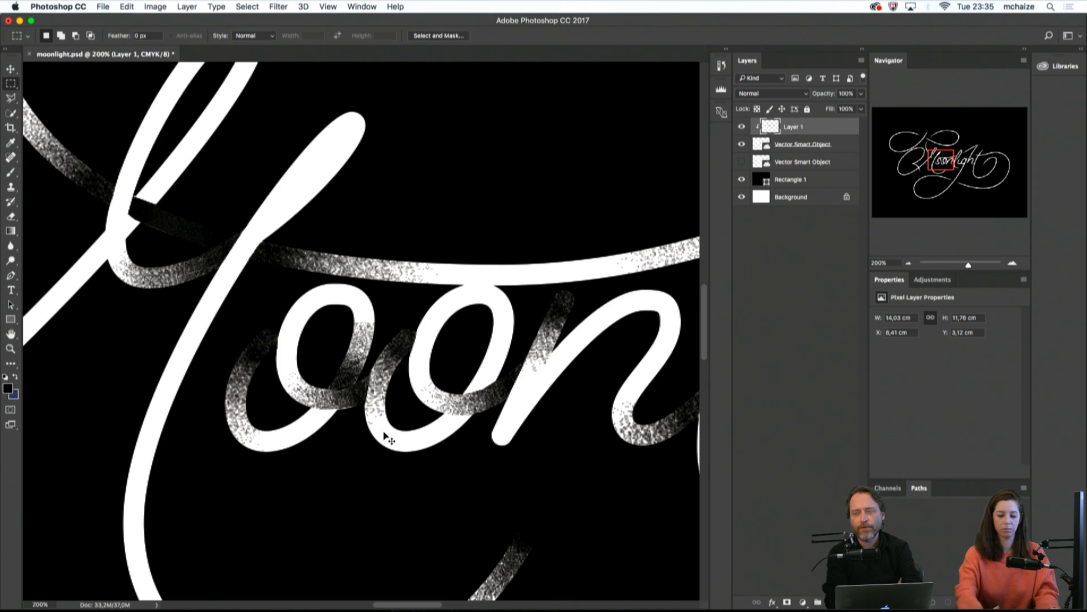
# Compare the first o's new shading up close and within the whole lettering
pyautogui.press('super+minus')
pyautogui.press('super+minus')
pyautogui.press('super+minus')
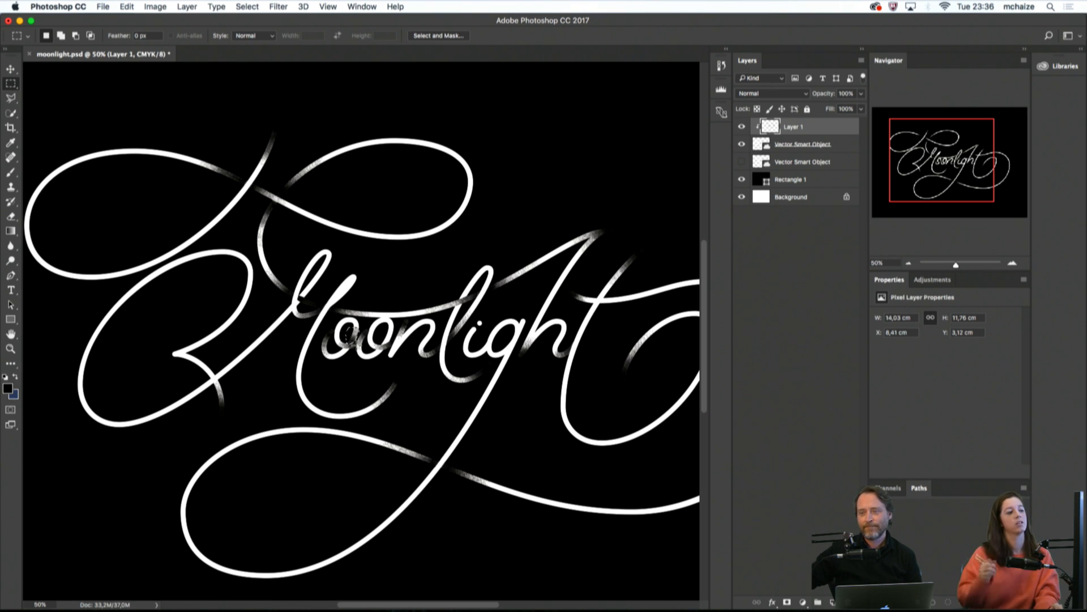
pyautogui.press('super+equal')
pyautogui.press('super+equal')
pyautogui.press('super+equal')
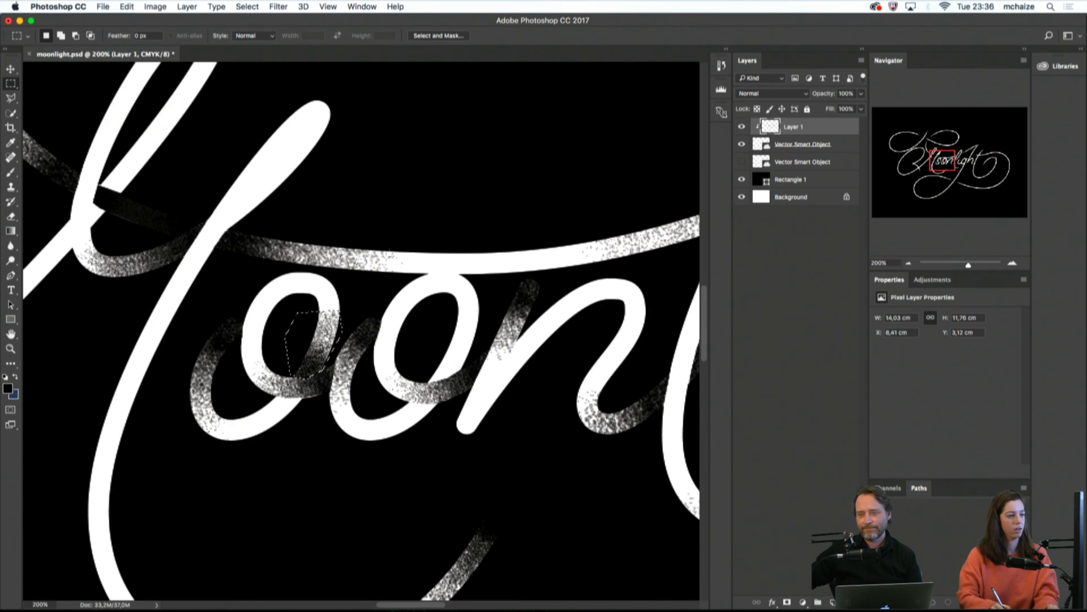
pyautogui.press('super+minus')
pyautogui.press('super+minus')
pyautogui.press('super+minus')
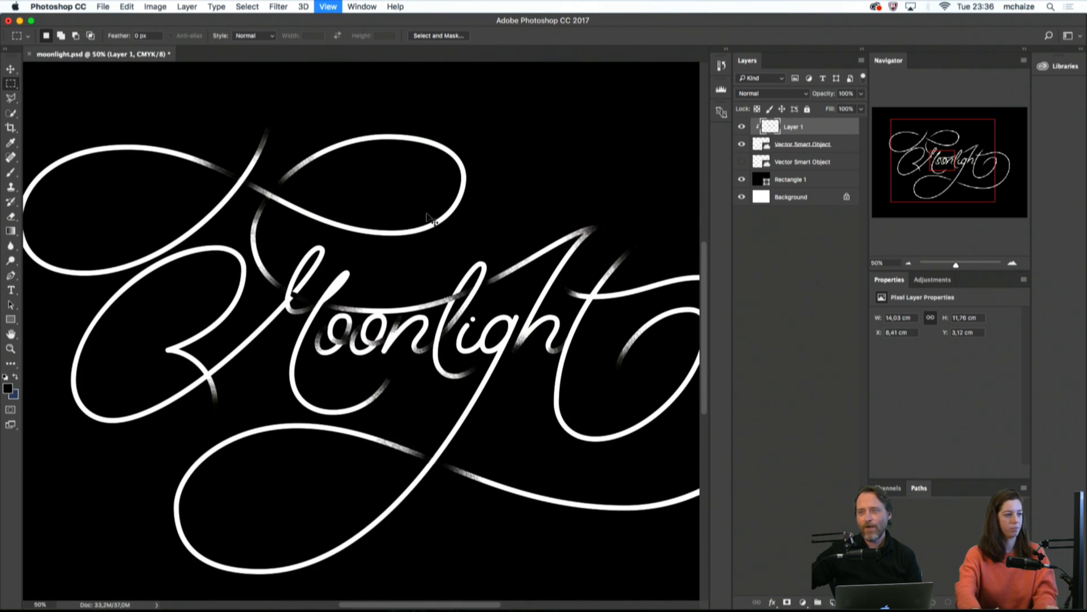
pyautogui.press('super+minus')
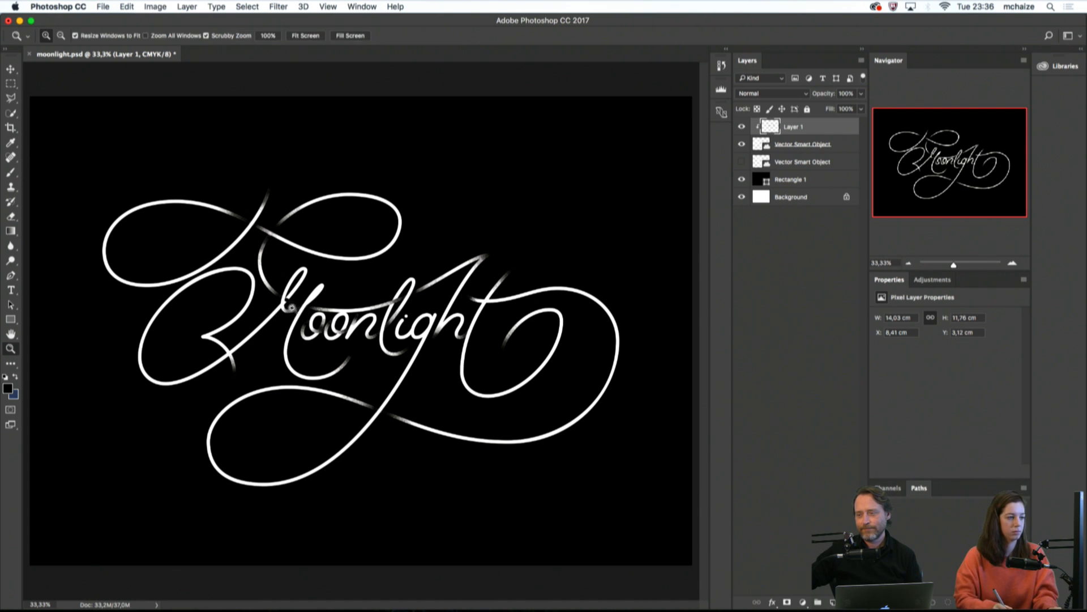
# Outline the lower curve of the i, up to the edge of the g, with the Polygonal Lasso
pyautogui.scroll(5, 305, 318)
pyautogui.moveTo(527, 346); pyautogui.dragTo(389, 333)
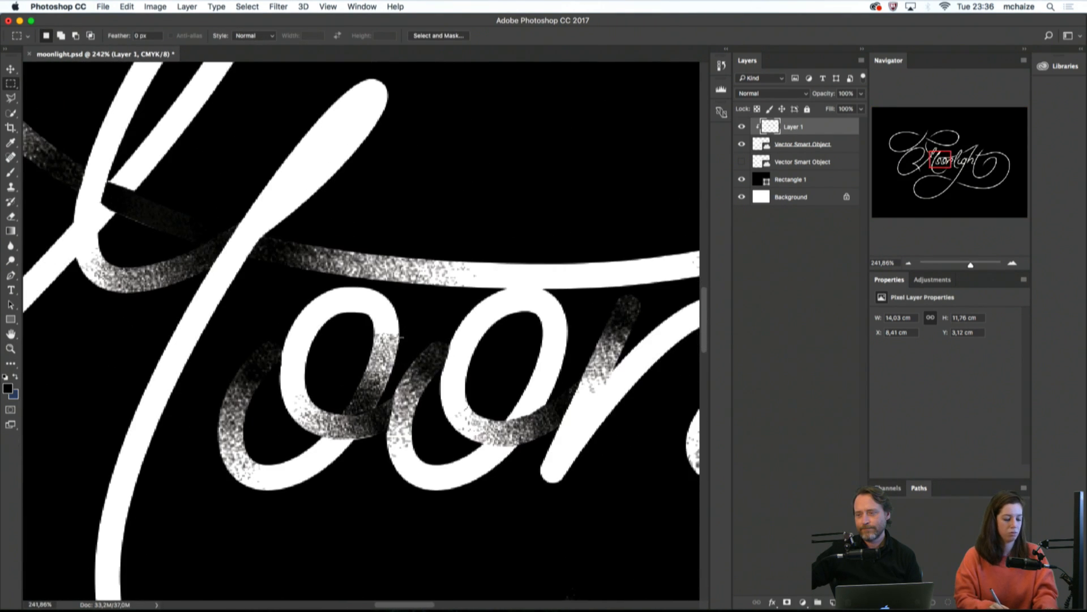
pyautogui.press('b')
pyautogui.moveTo(360, 369); pyautogui.dragTo(187, 383)
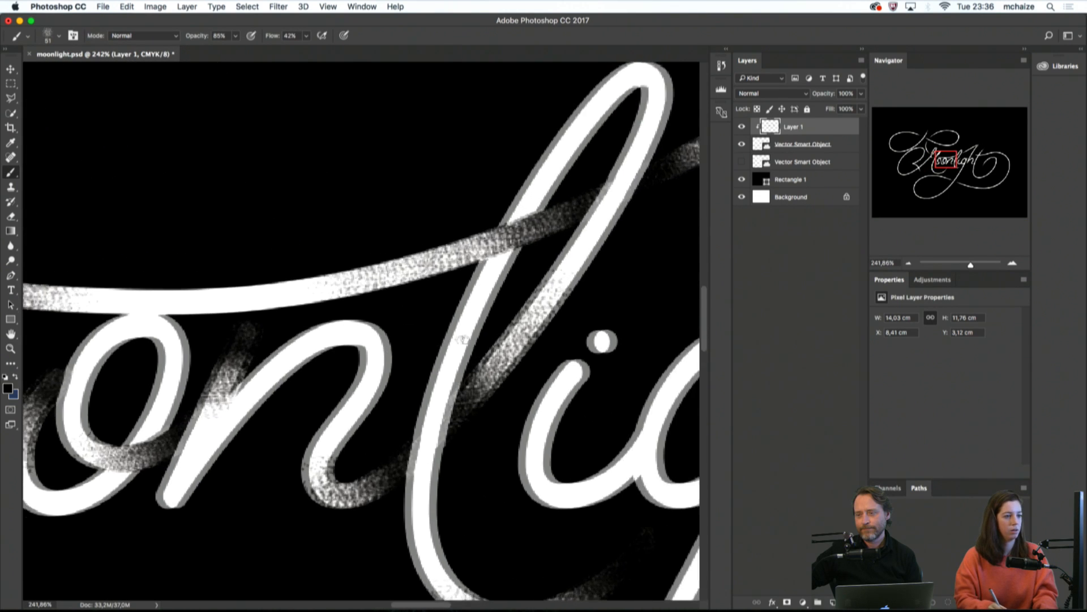
pyautogui.moveTo(442, 338); pyautogui.dragTo(314, 219)
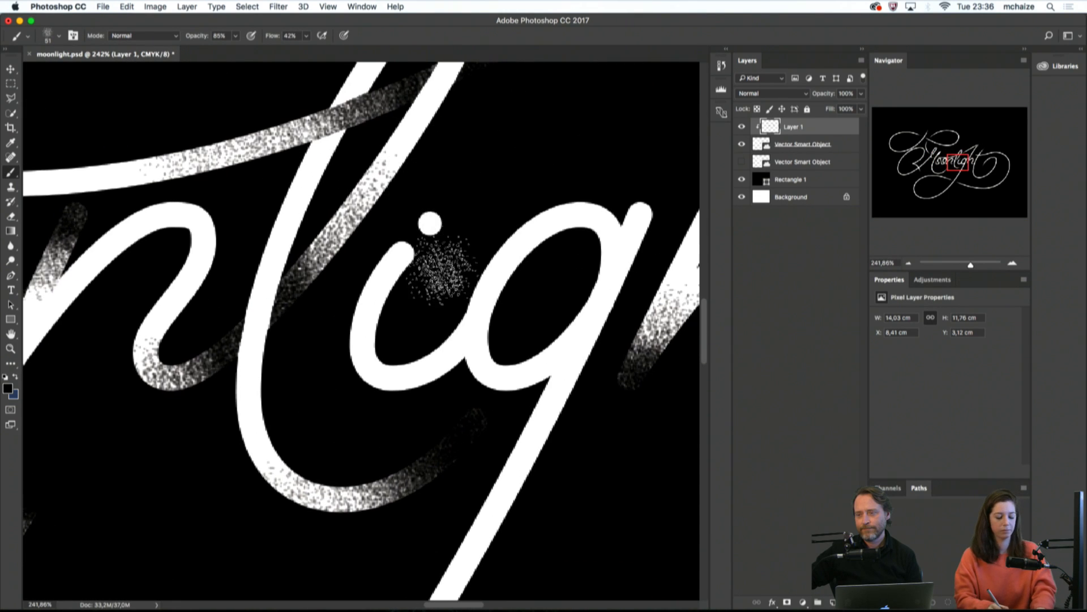
pyautogui.press('l')
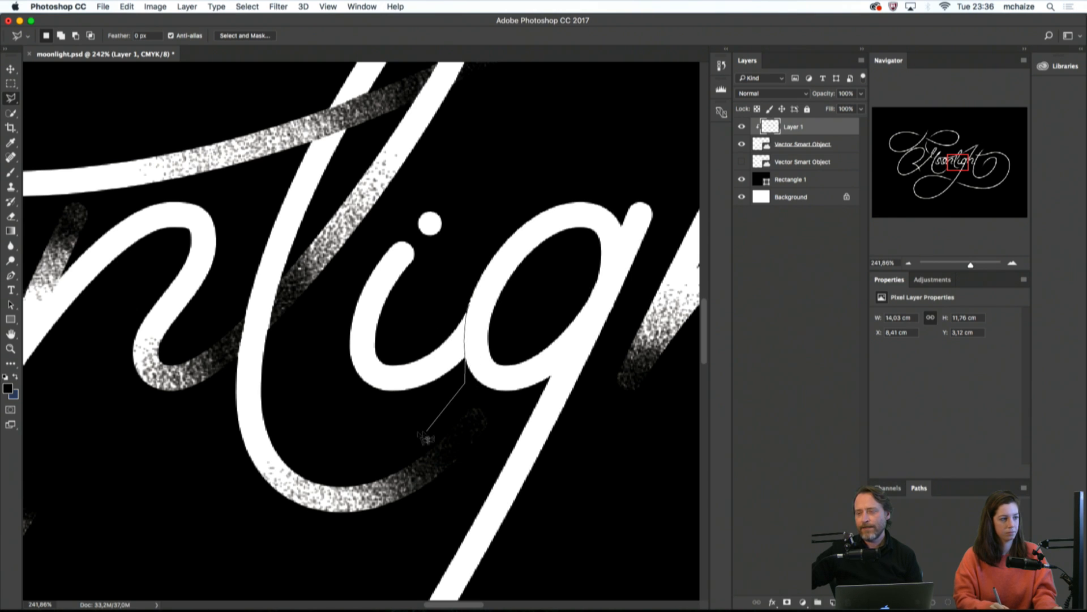
pyautogui.click(309, 368)
pyautogui.click(334, 318)
pyautogui.click(381, 322)
pyautogui.doubleClick(409, 303)
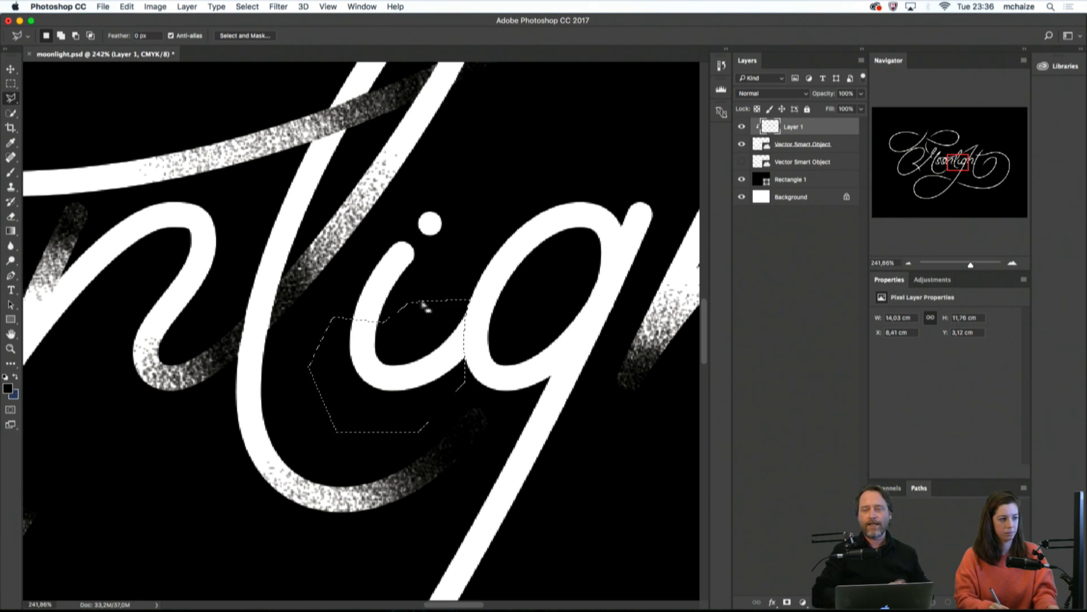
# Shade the i's selected curve with grainy black, darkest where it meets the g, and clear the selection
pyautogui.press('b')
pyautogui.moveTo(453, 337); pyautogui.dragTo(407, 365)
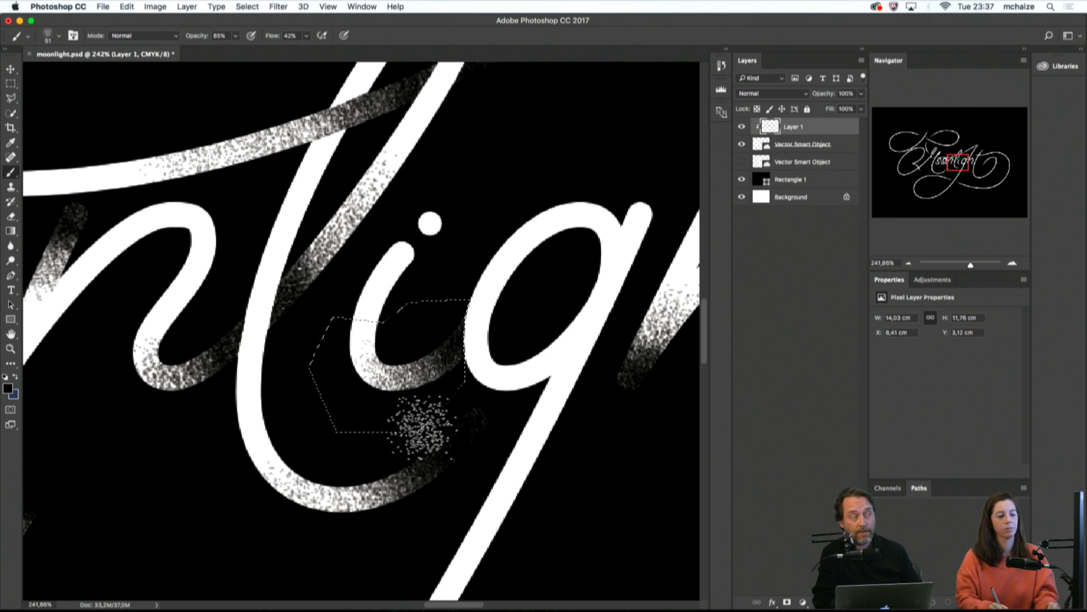
pyautogui.press('m')
pyautogui.hotkey('ctrl', 'd')
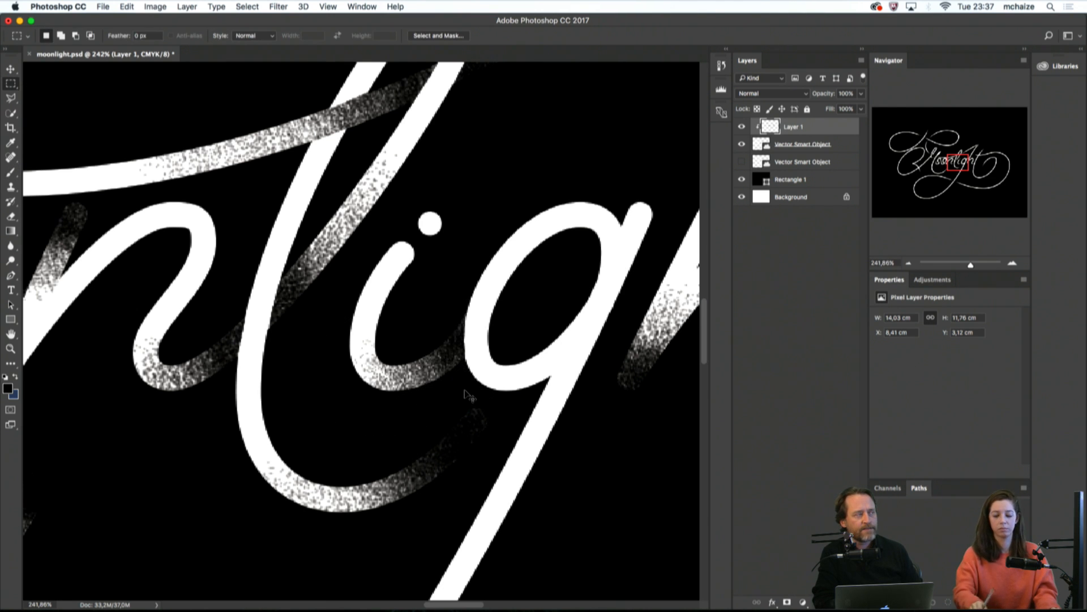
pyautogui.scroll(-7, 465, 391)
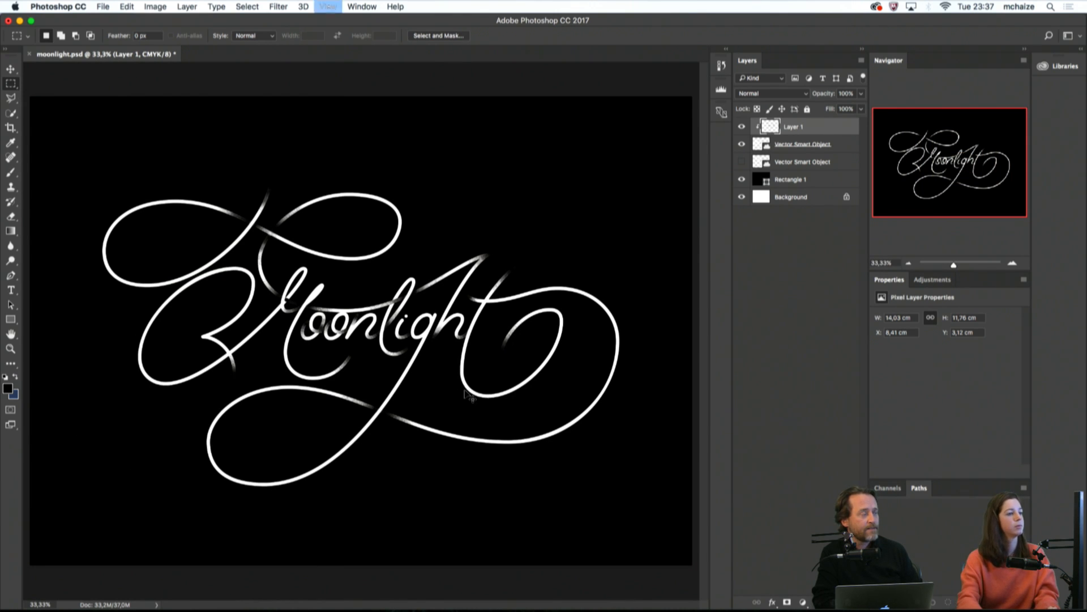
# Check the shading across the whole Moonlight lettering and save moonlight.psd
pyautogui.scroll(-1, 464, 391)
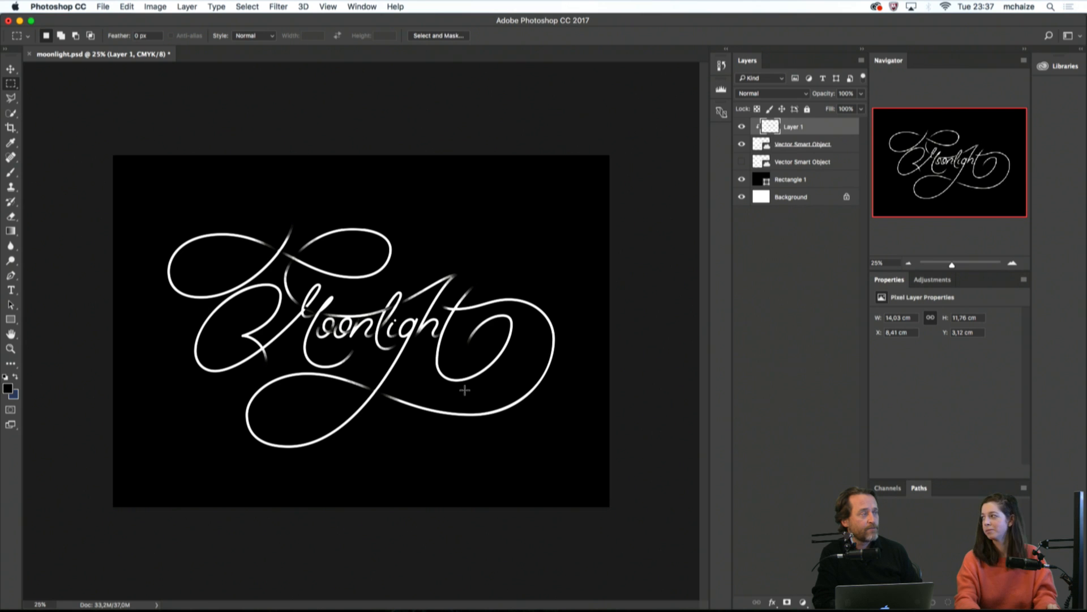
pyautogui.scroll(1, 464, 390)
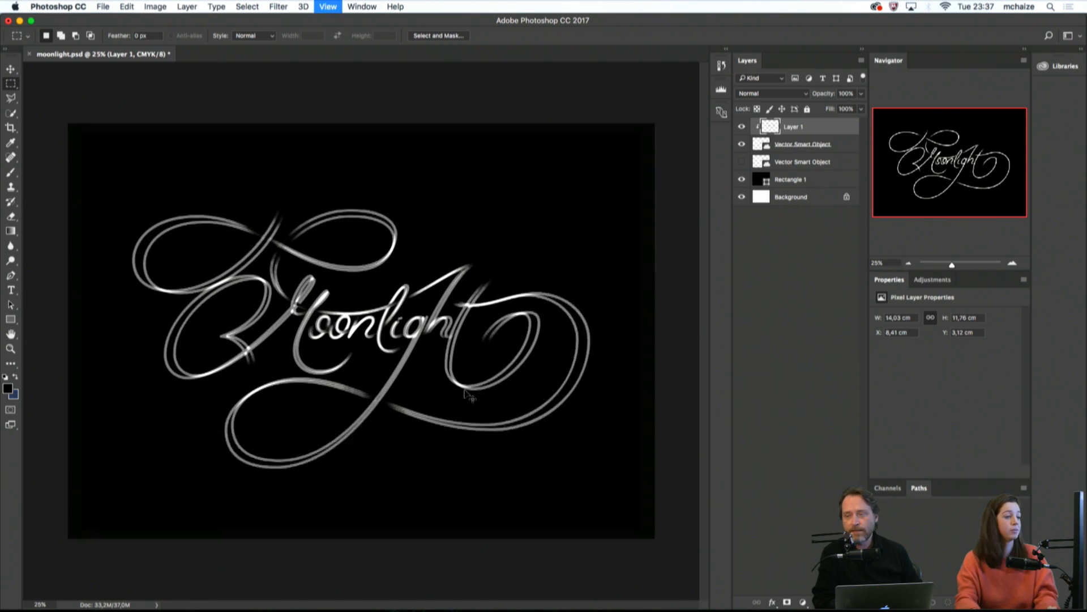
pyautogui.press('super+s')
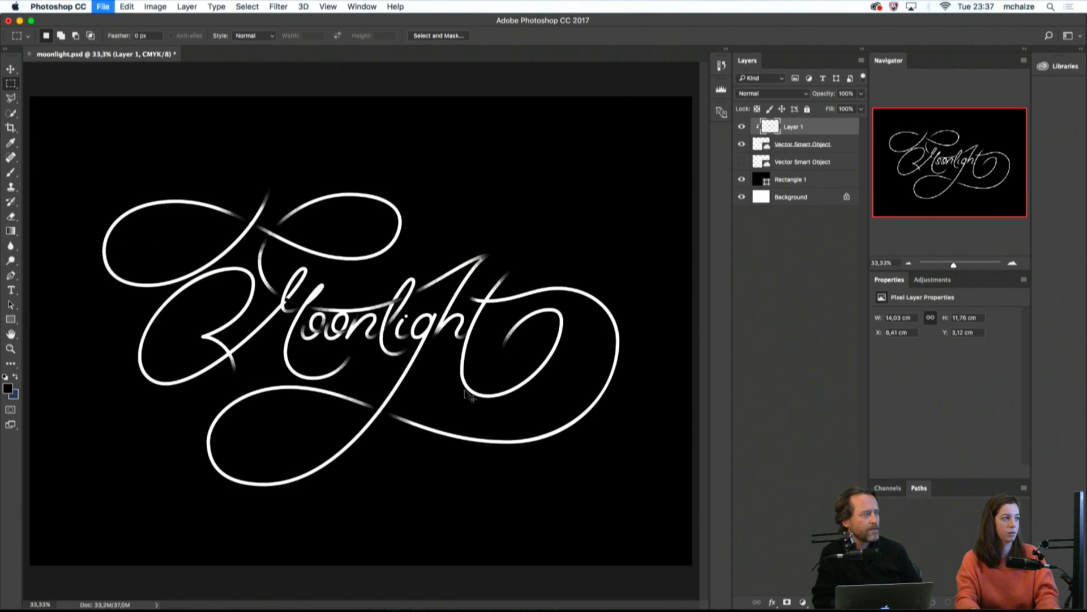
# Extend the grainy black shading along both flourish loops beside the upper crossing, using the brush at size 88
pyautogui.press('z')
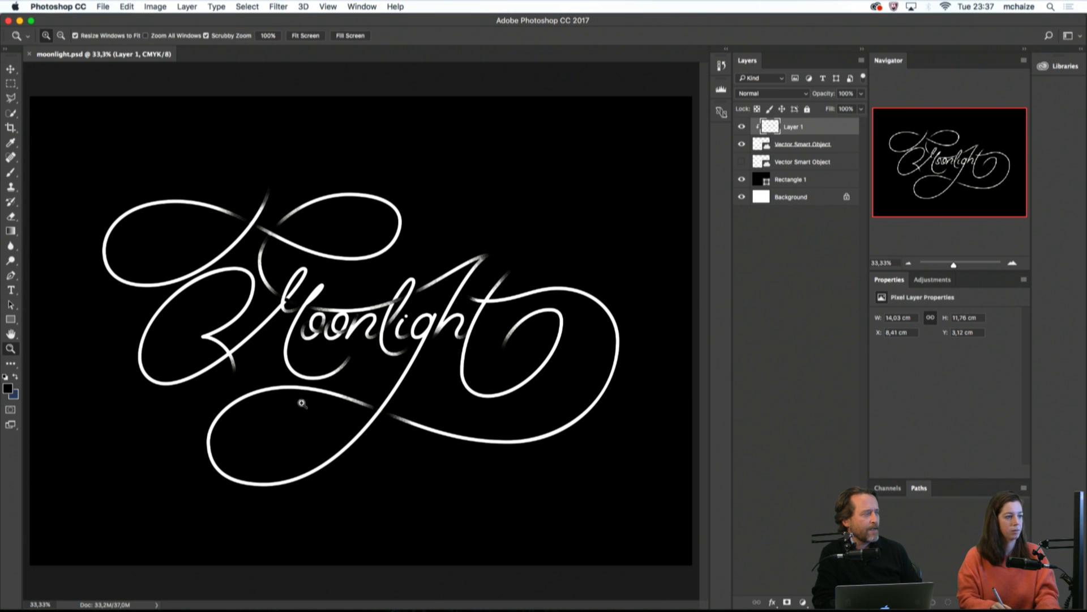
pyautogui.moveTo(382, 348); pyautogui.dragTo(591, 377)
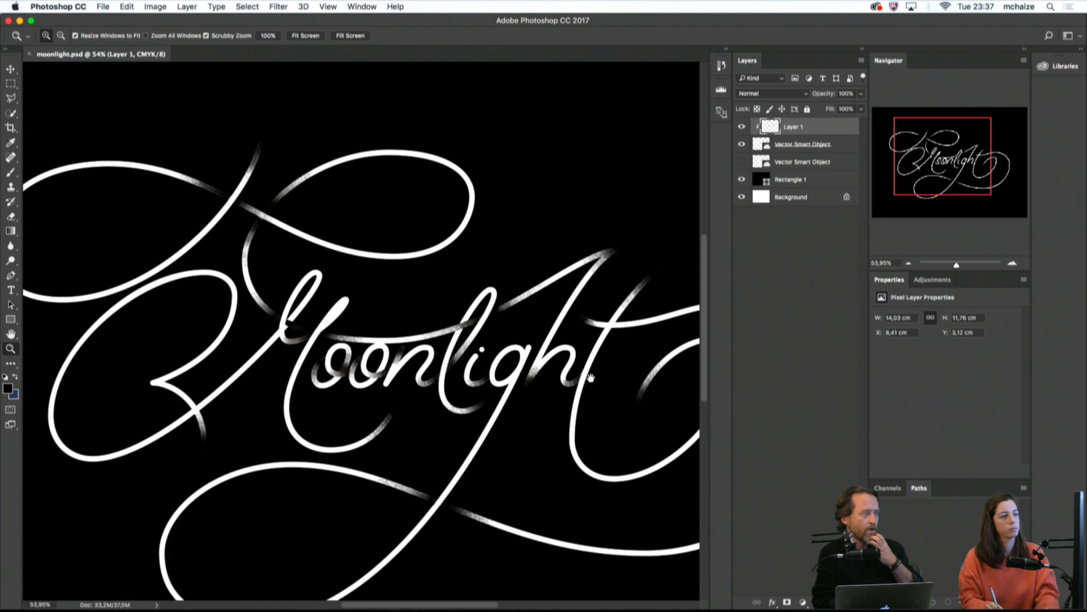
pyautogui.press('b')
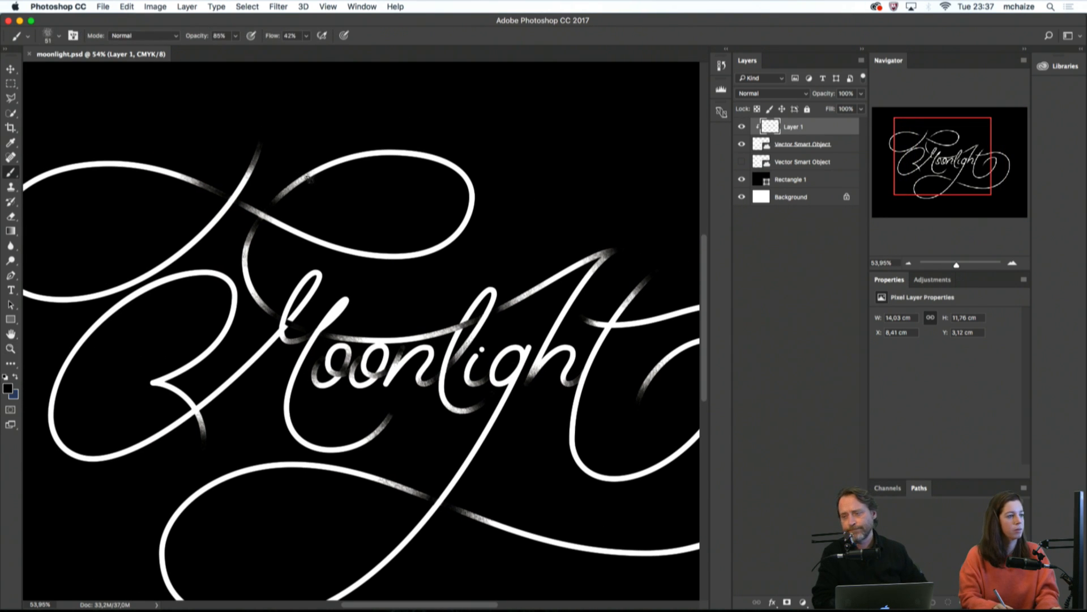
pyautogui.moveTo(318, 187); pyautogui.dragTo(320, 187)
pyautogui.moveTo(325, 168)
pyautogui.mouseDown()
pyautogui.moveTo(300, 215)
pyautogui.moveTo(311, 172)
pyautogui.mouseUp()
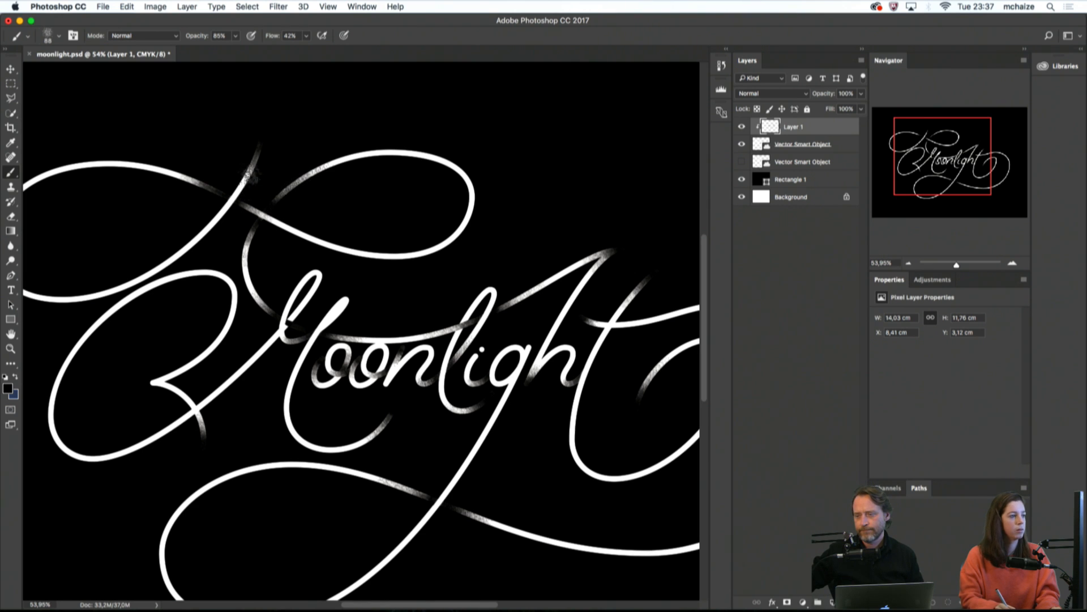
pyautogui.moveTo(199, 181); pyautogui.dragTo(162, 174)
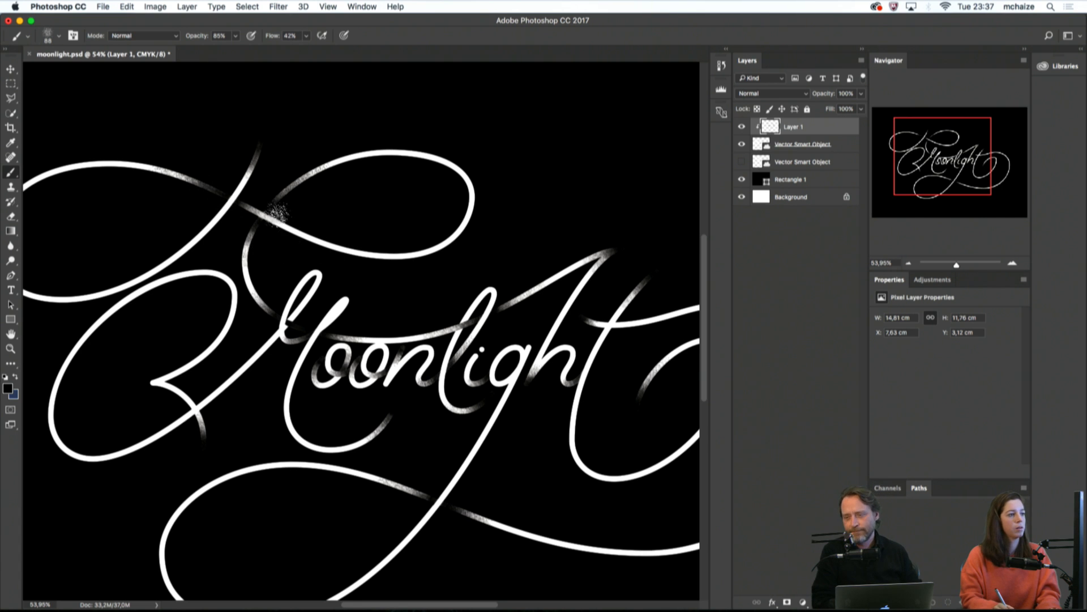
pyautogui.scroll(-3, 485, 215)
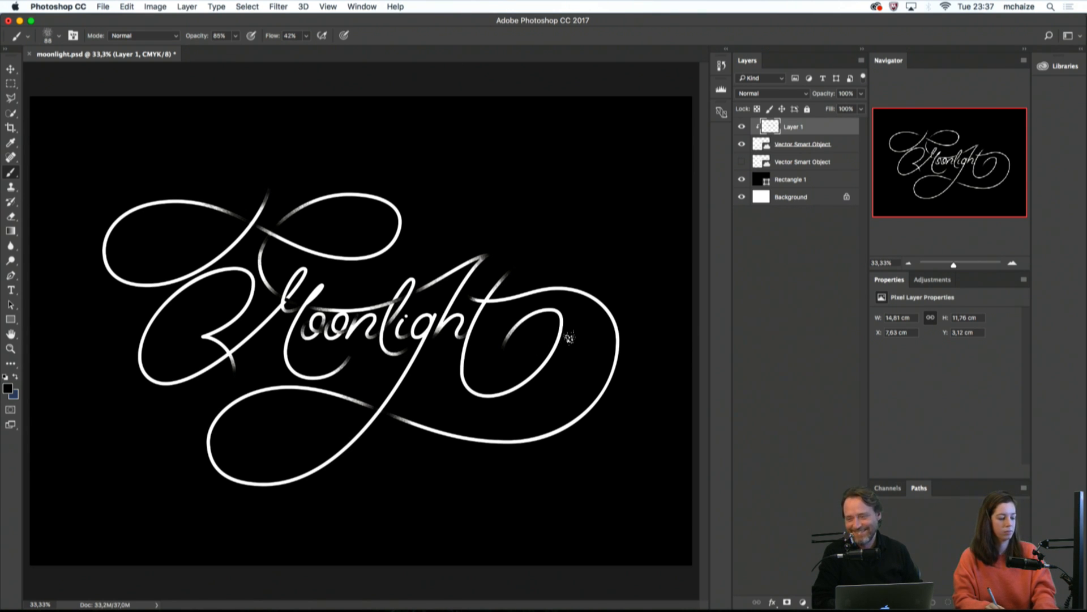
# Try to extend the grainy black shading at the inner end of the t's curled flourish, and undo the stroke
pyautogui.press('z')
pyautogui.moveTo(569, 341); pyautogui.dragTo(621, 353)
pyautogui.press('b')
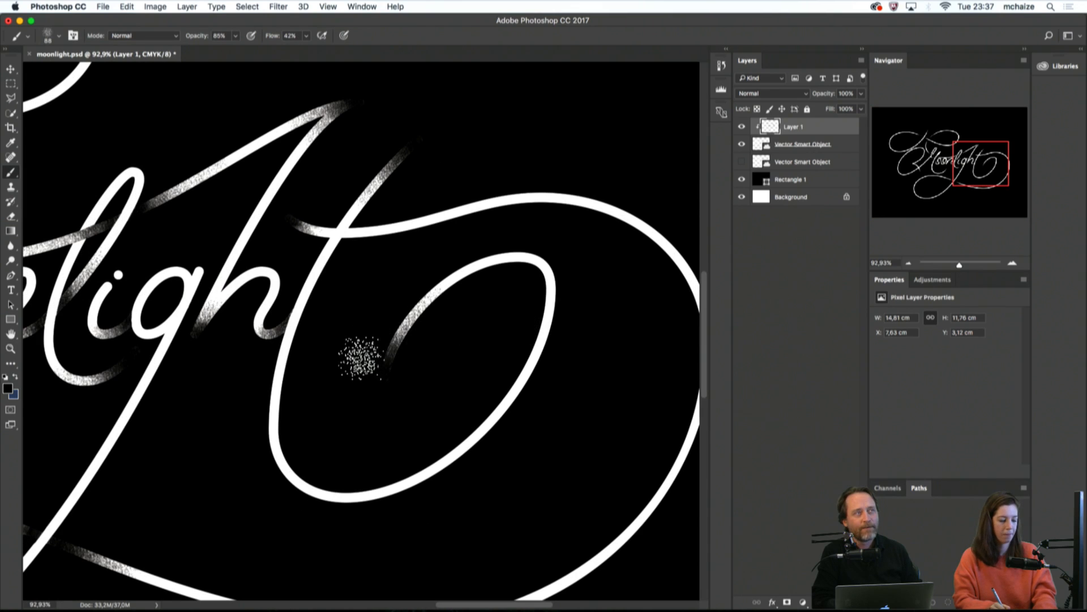
pyautogui.moveTo(388, 351)
pyautogui.mouseDown()
pyautogui.moveTo(409, 315)
pyautogui.moveTo(453, 284)
pyautogui.moveTo(430, 321)
pyautogui.moveTo(440, 282)
pyautogui.moveTo(408, 337)
pyautogui.mouseUp()
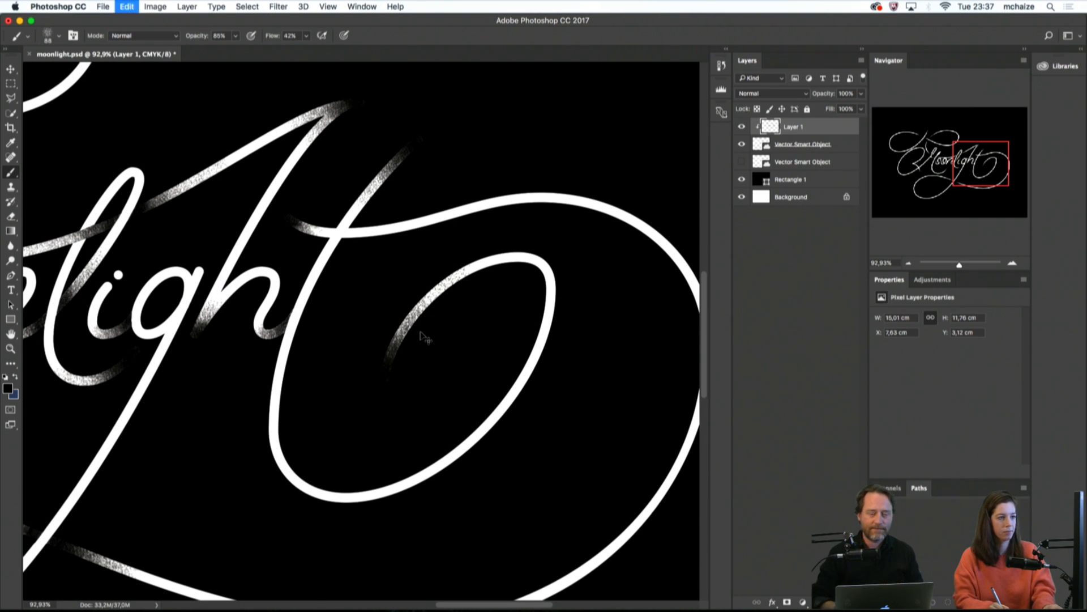
pyautogui.press('super+z')
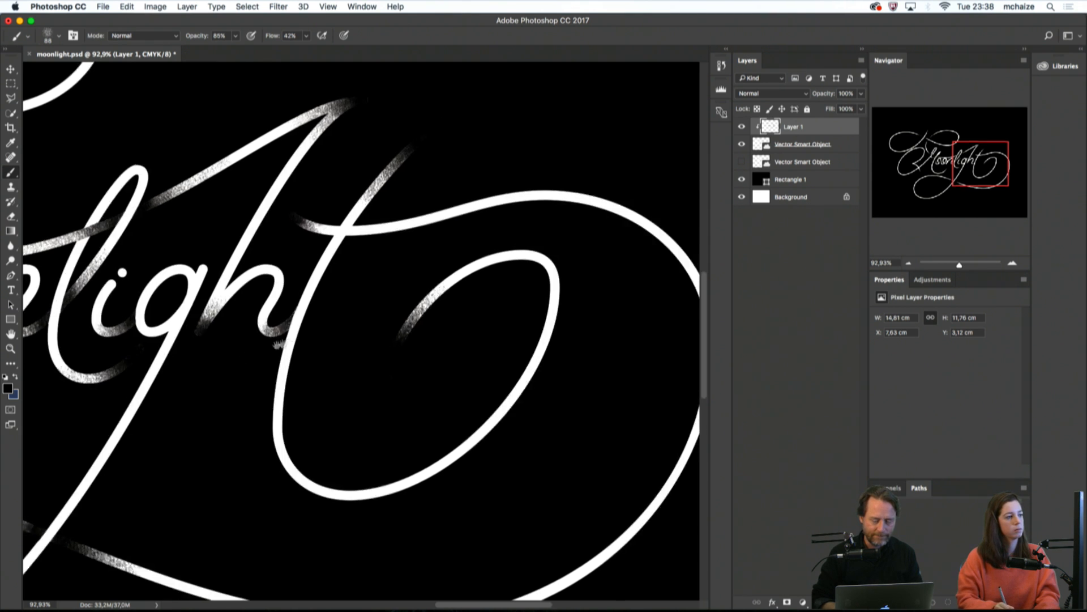
pyautogui.moveTo(267, 323); pyautogui.dragTo(494, 301)
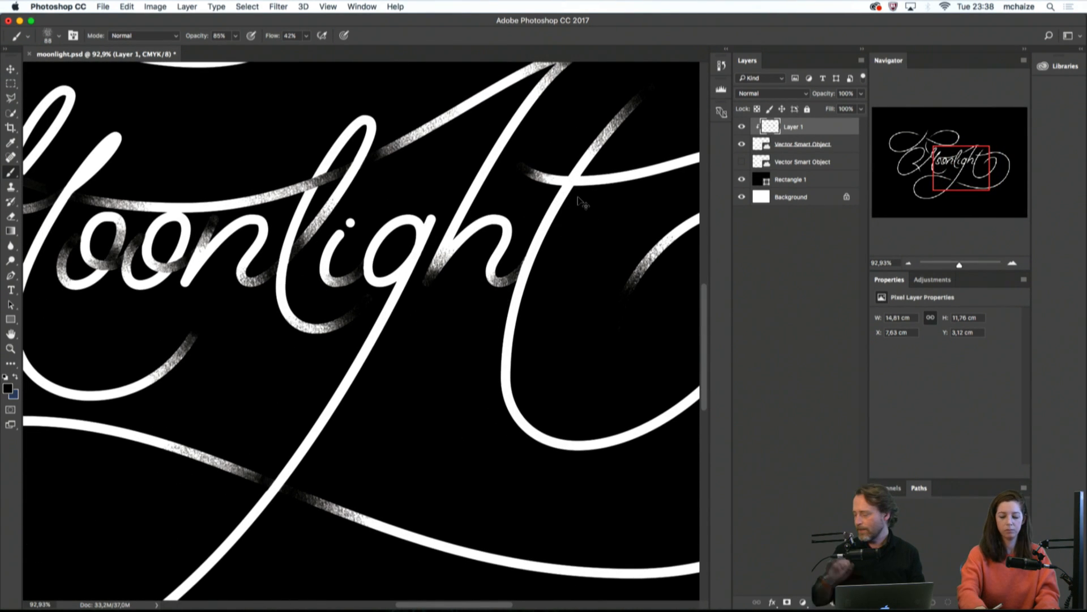
pyautogui.press('super+minus')
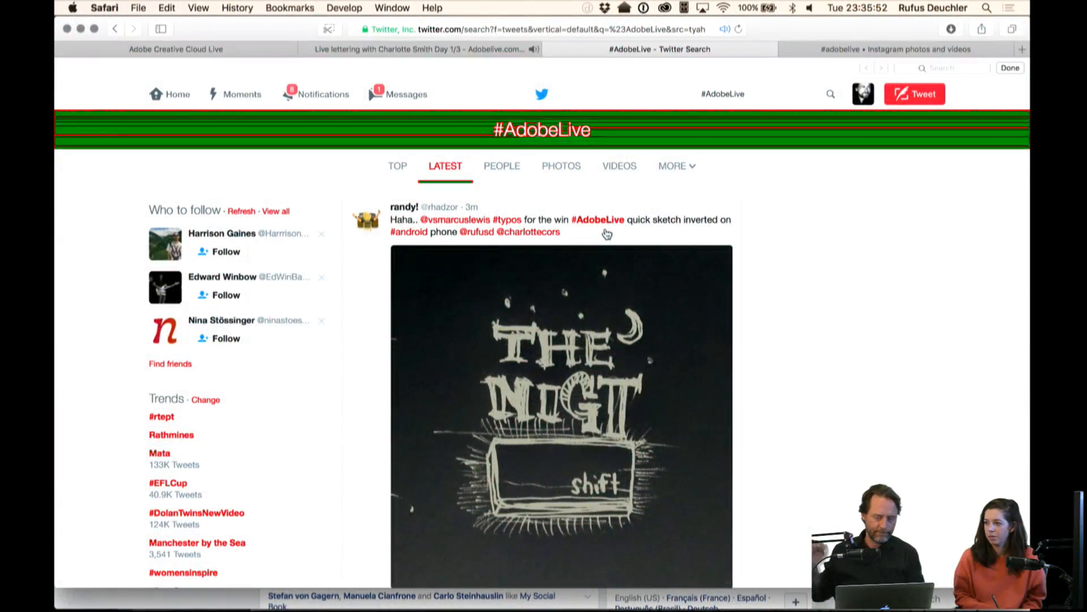
# In Safari, view the enlarged sketch of a keyboard shift key among the latest #AdobeLive tweets and close it
pyautogui.scroll(-3, 607, 234)
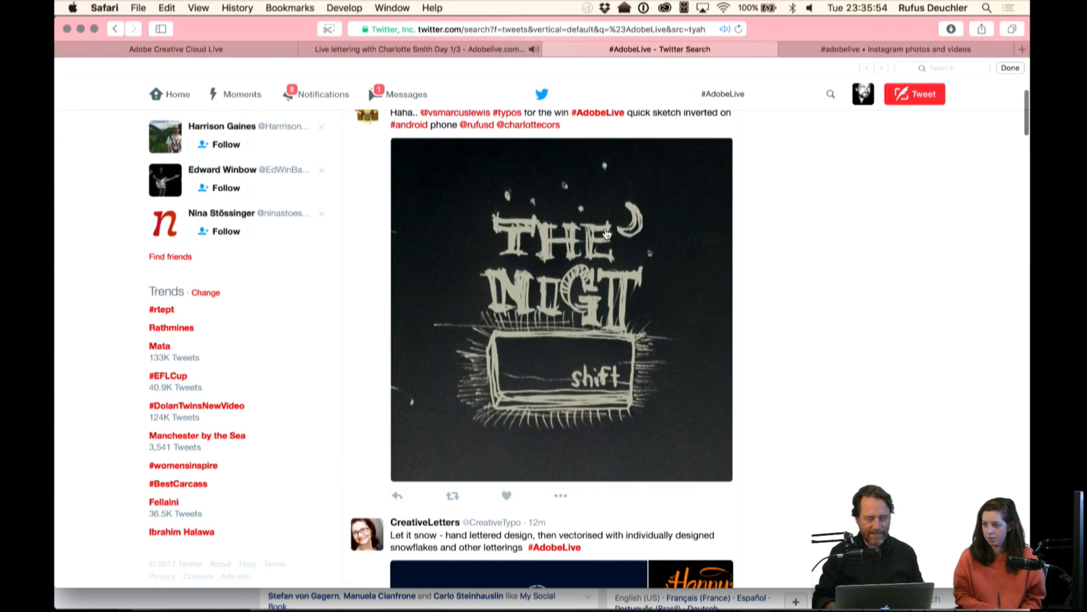
pyautogui.scroll(1, 568, 258)
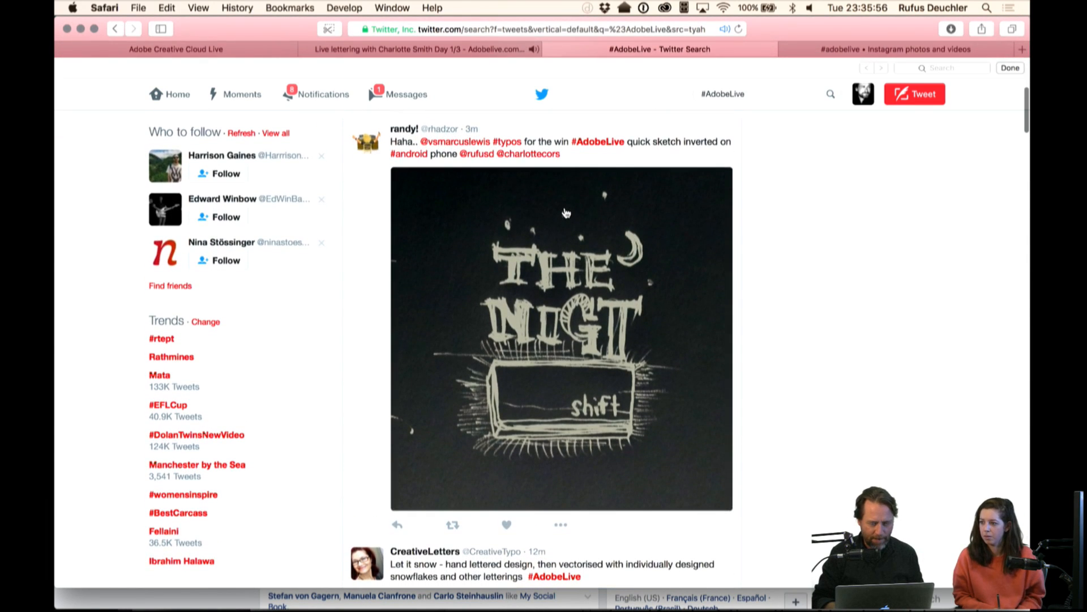
pyautogui.click(556, 262)
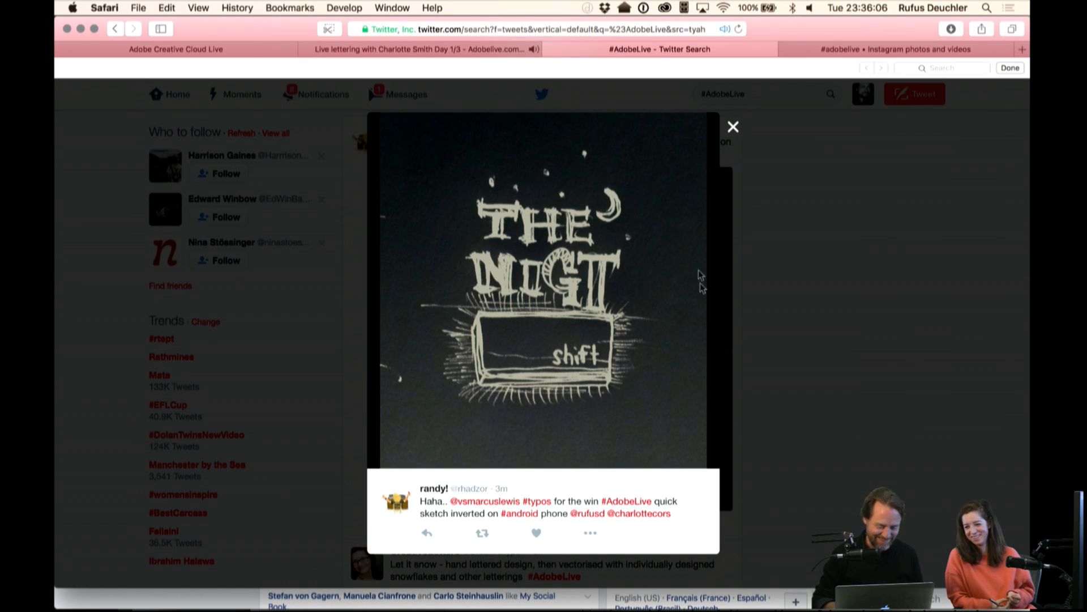
pyautogui.click(734, 128)
# View the "Let it snow" tweet's four lettering images enlarged, from Let it Snow through Happy New Year and Merry Christmas to Winter Makes Me Happy
pyautogui.scroll(-6, 640, 311)
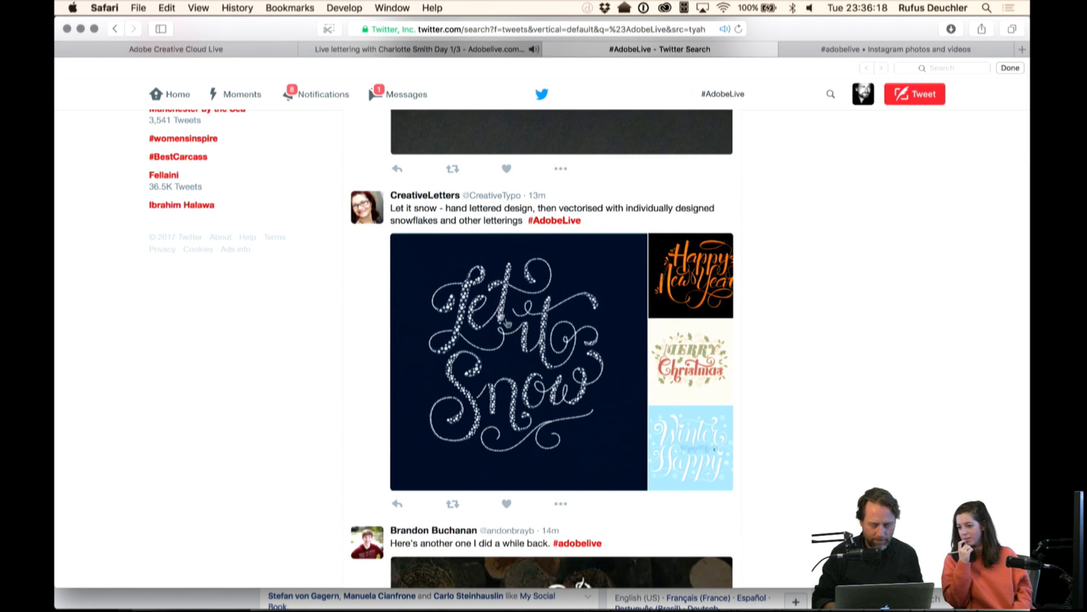
pyautogui.click(528, 342)
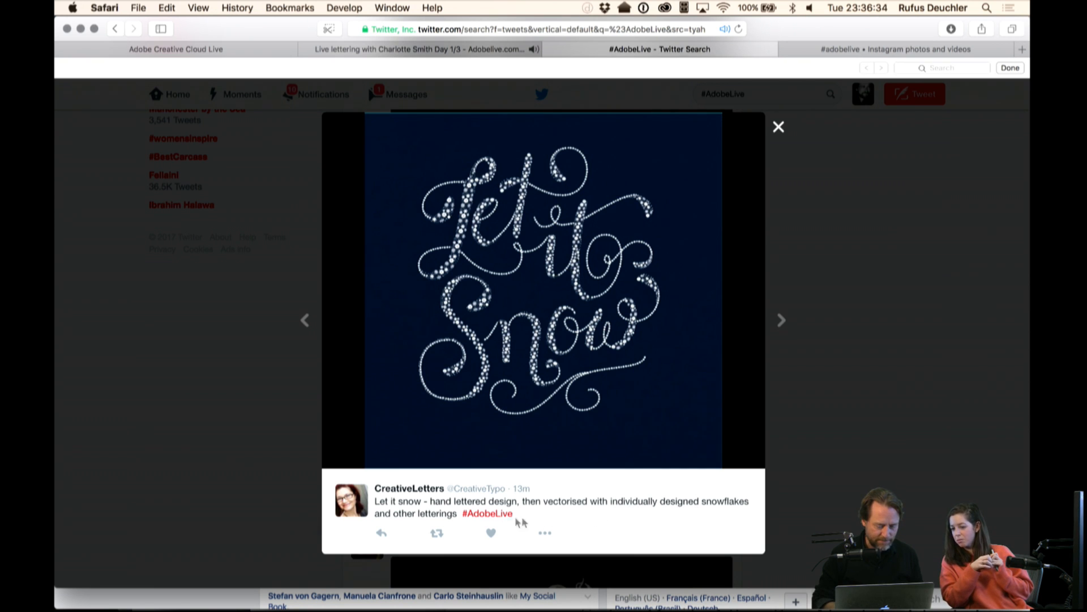
pyautogui.click(782, 321)
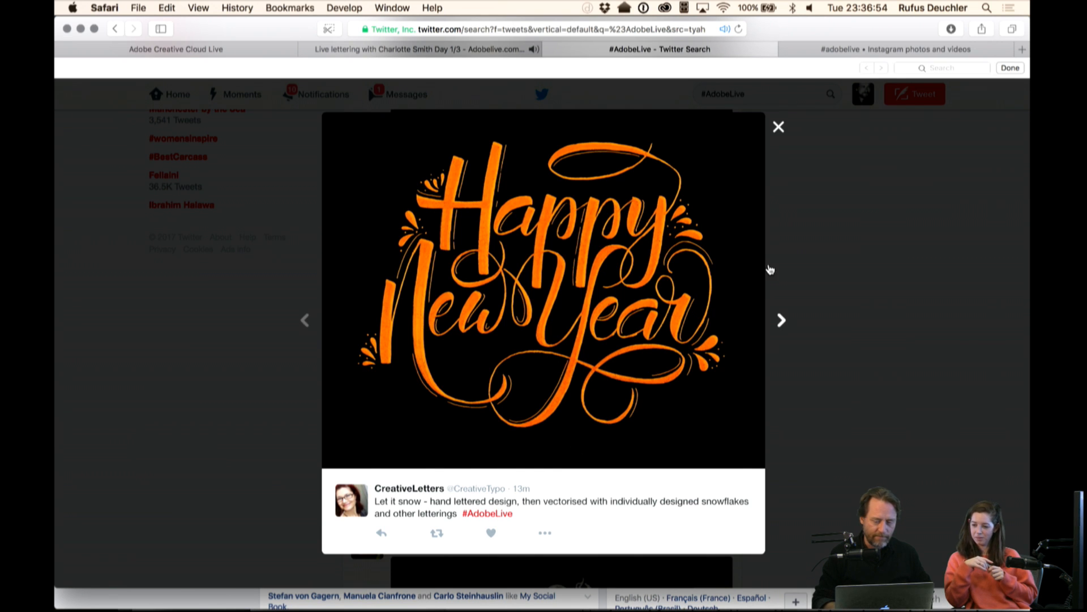
pyautogui.click(782, 322)
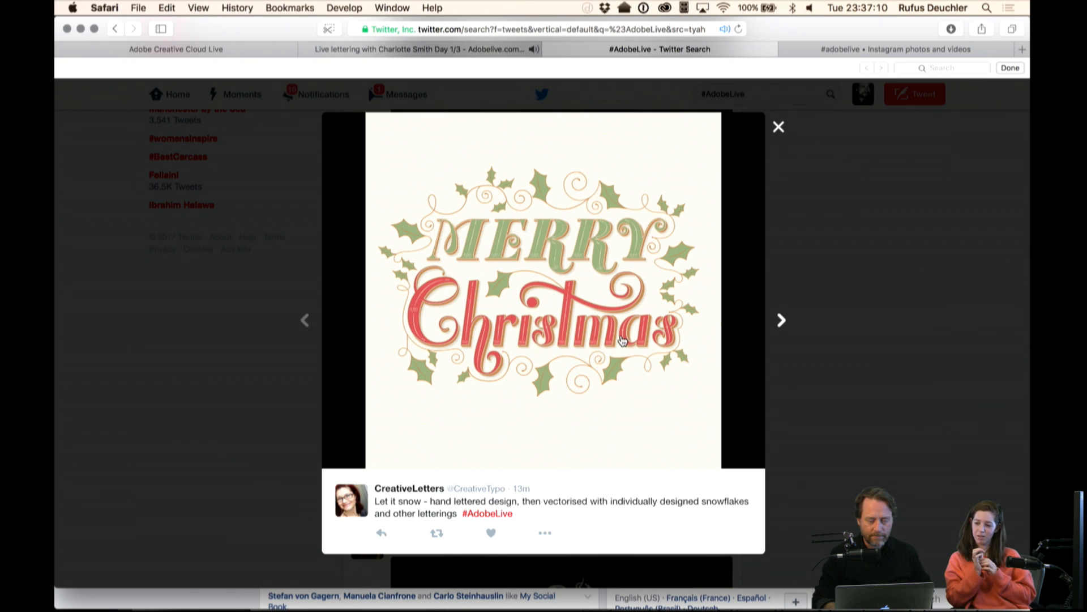
pyautogui.click(782, 321)
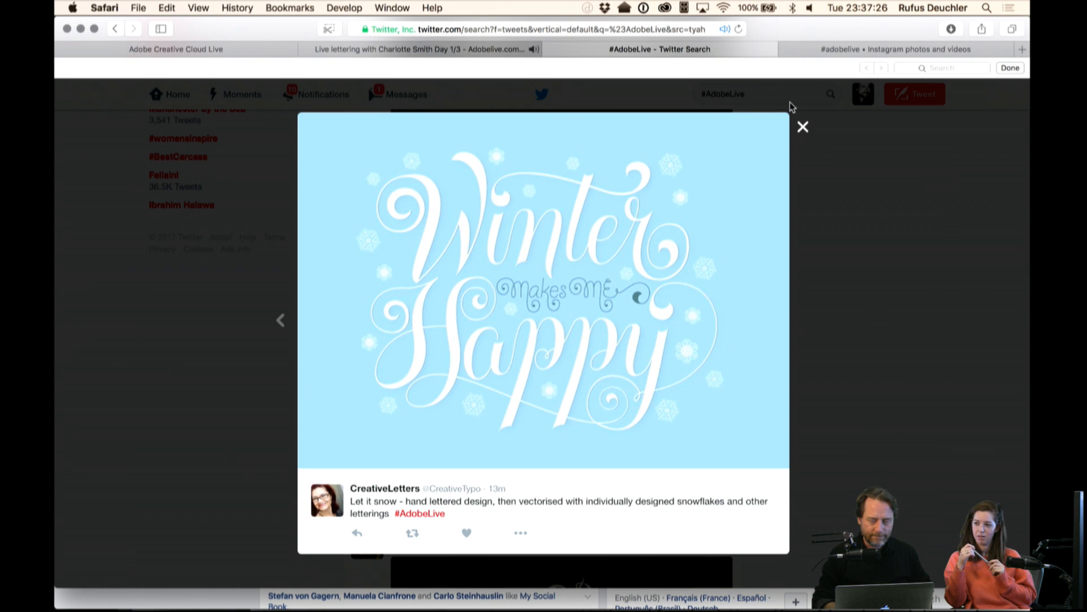
# Close the enlarged Winter Makes Me Happy image and look through the lettering artwork posted in the #AdobeLive tweets
pyautogui.click(803, 128)
pyautogui.scroll(-6, 664, 260)
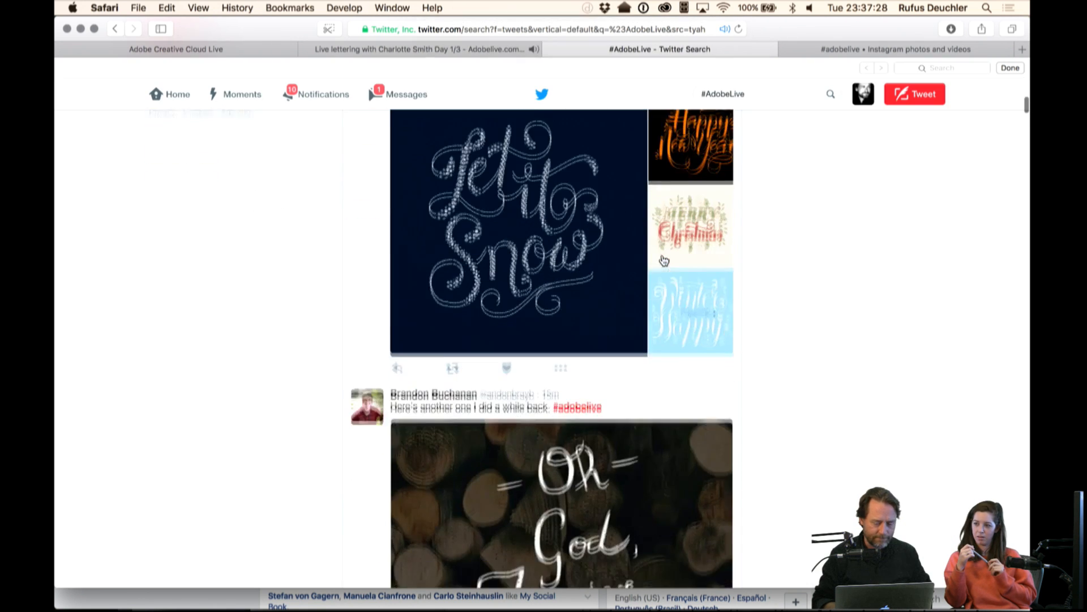
pyautogui.scroll(-1, 665, 259)
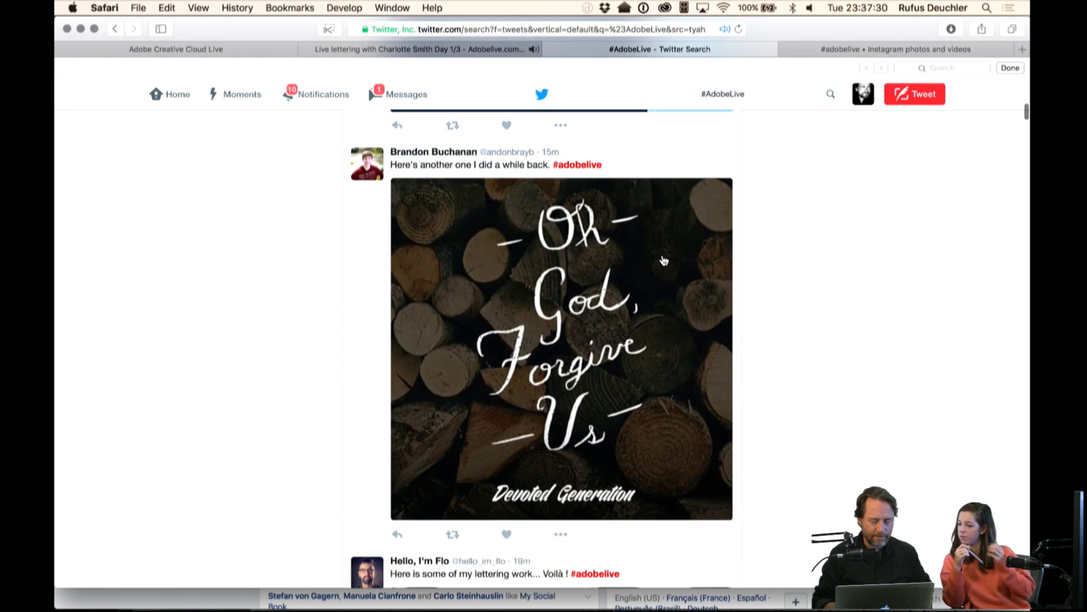
pyautogui.scroll(-1, 664, 260)
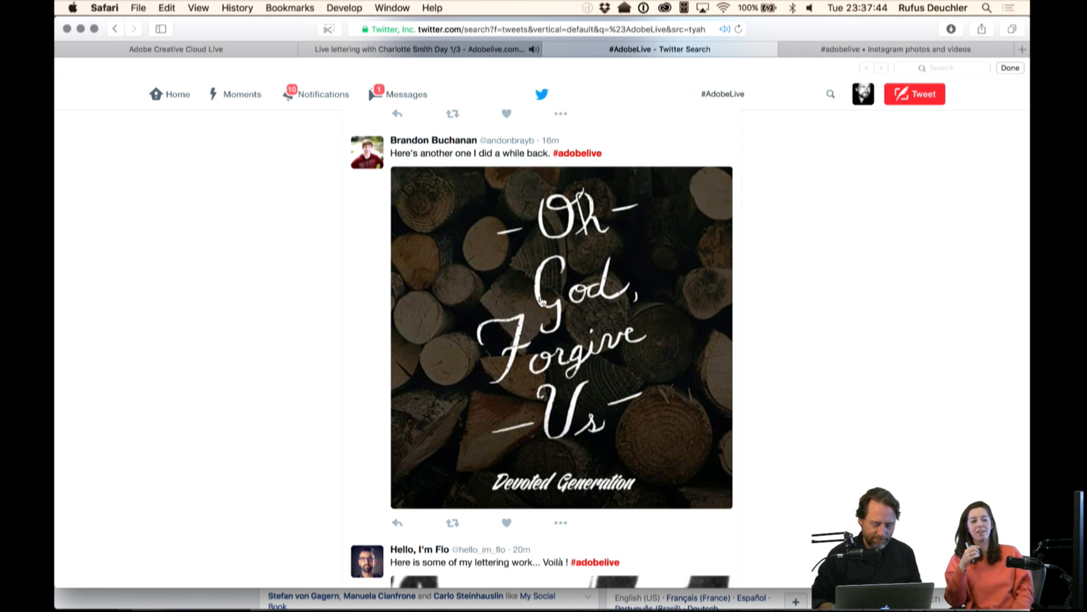
pyautogui.scroll(2, 555, 280)
pyautogui.scroll(-7, 542, 302)
pyautogui.scroll(-3, 542, 302)
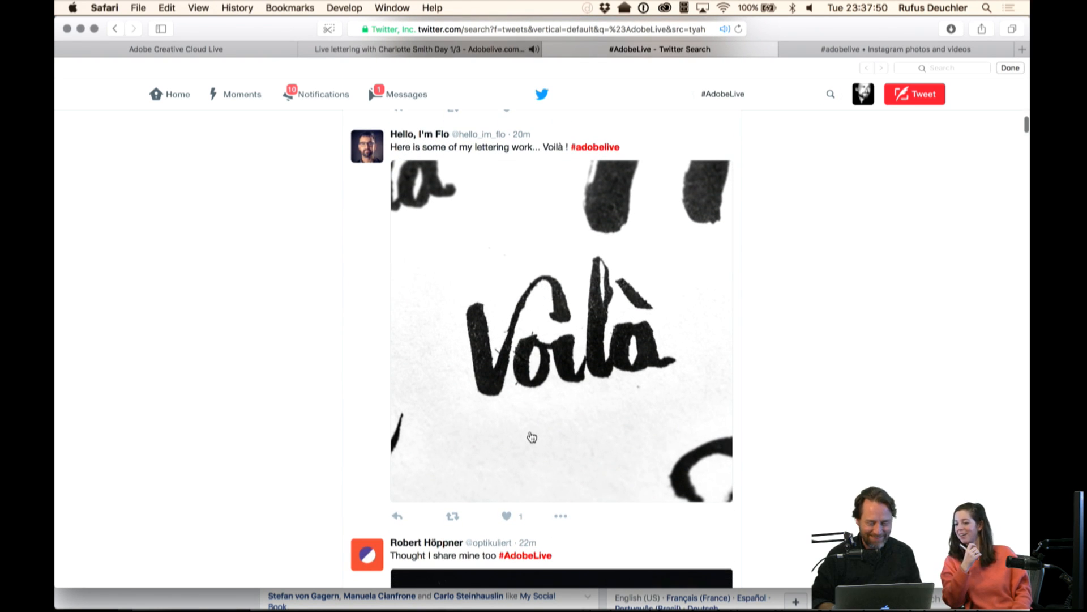
pyautogui.scroll(-1, 532, 437)
pyautogui.scroll(1, 532, 437)
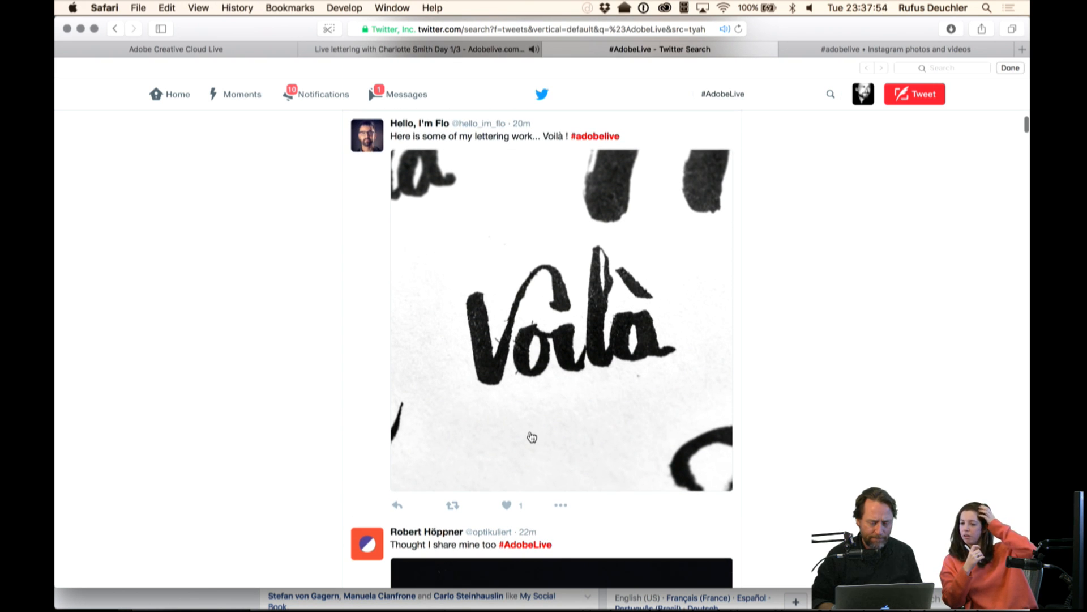
pyautogui.scroll(-1, 532, 436)
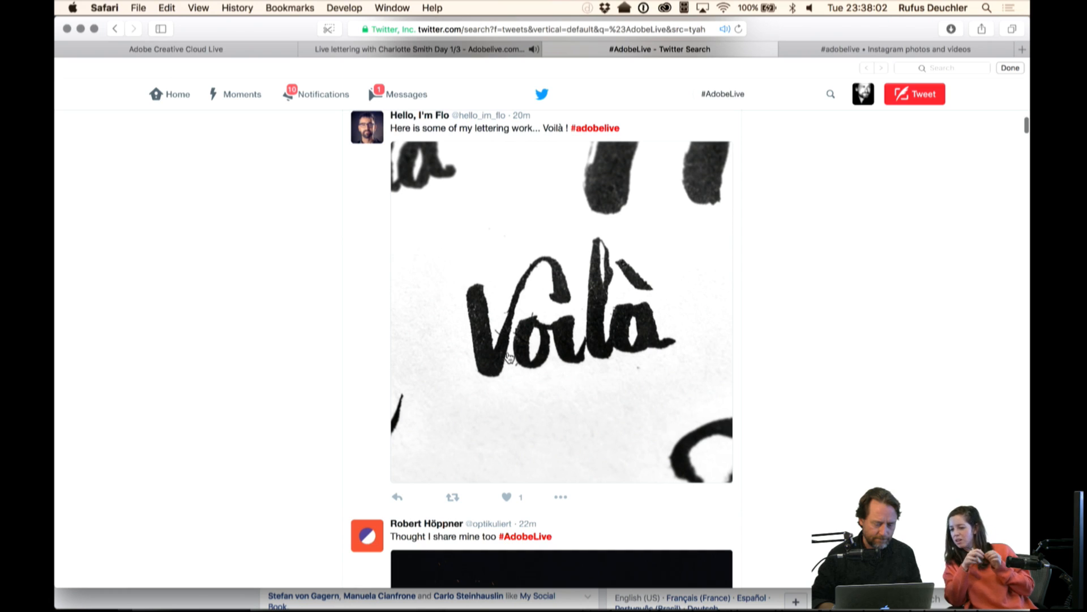
pyautogui.scroll(-5, 509, 357)
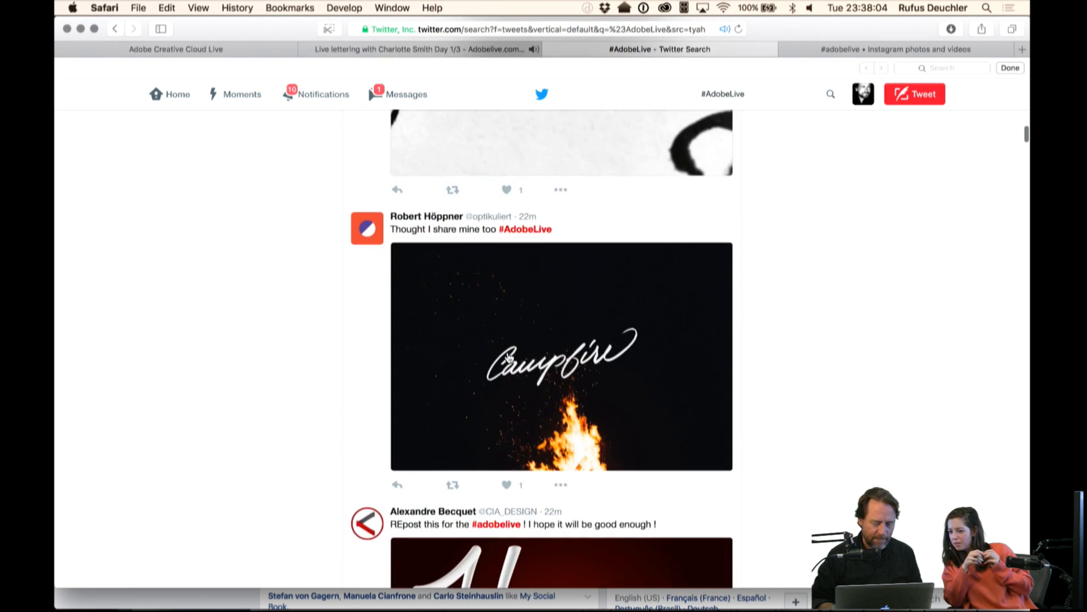
pyautogui.scroll(15, 508, 356)
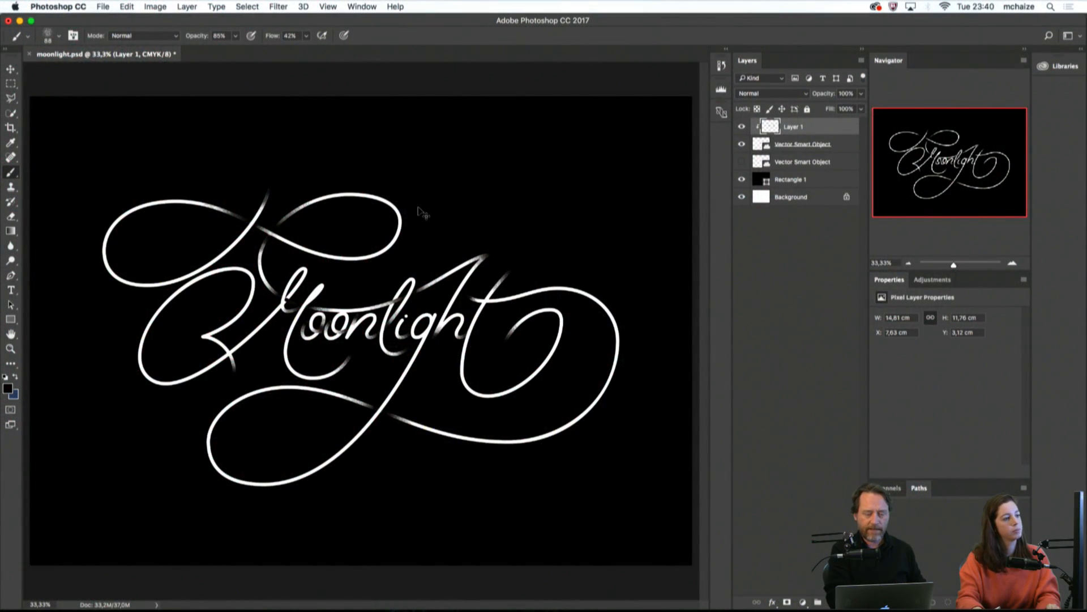
# Outline a polygonal lasso selection around the diagonal swash where it meets the lower left loop of the M in Moonlight
pyautogui.press('super+equal')
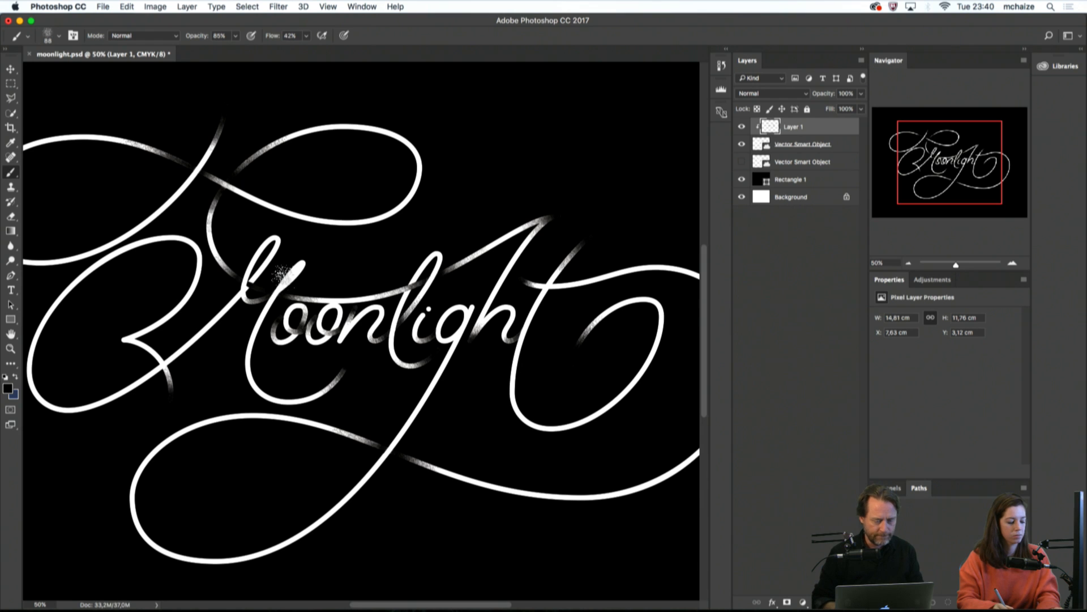
pyautogui.press('super+space')
pyautogui.moveTo(282, 288); pyautogui.dragTo(328, 294)
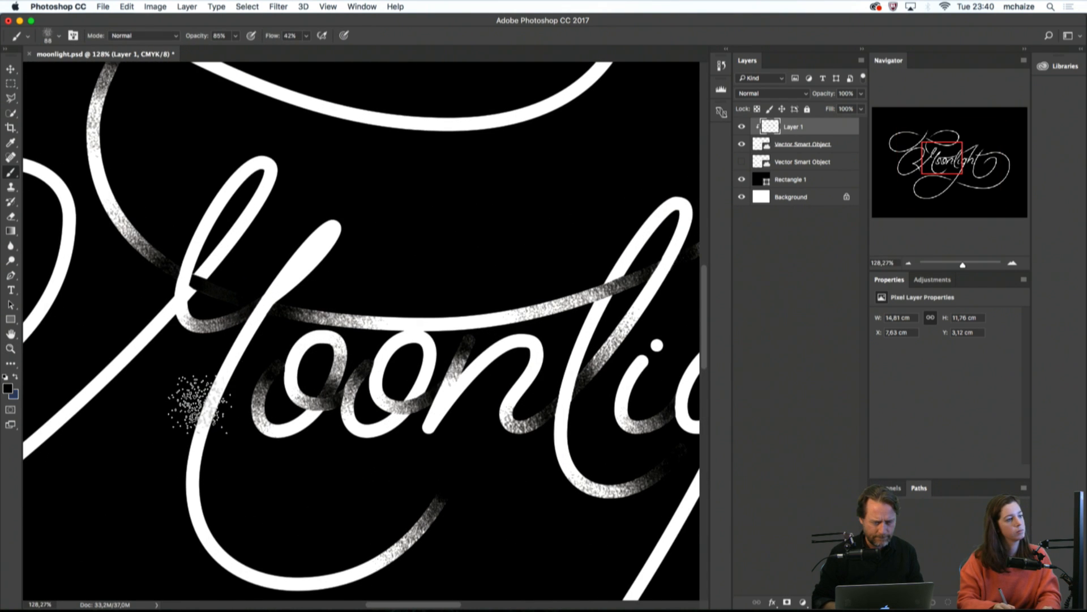
pyautogui.press('space')
pyautogui.moveTo(218, 388); pyautogui.dragTo(288, 382)
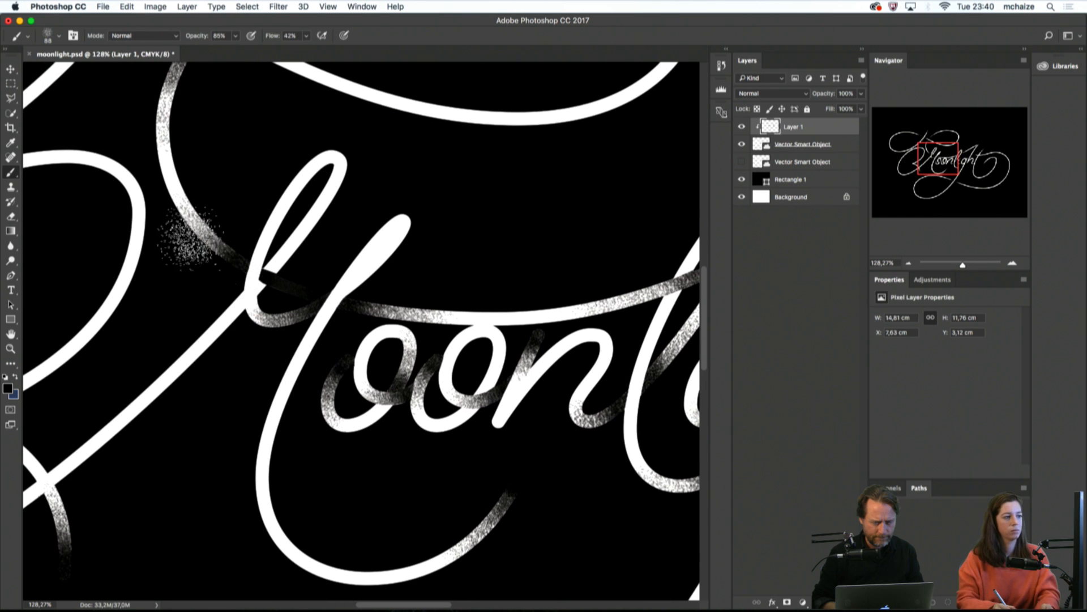
pyautogui.press('l')
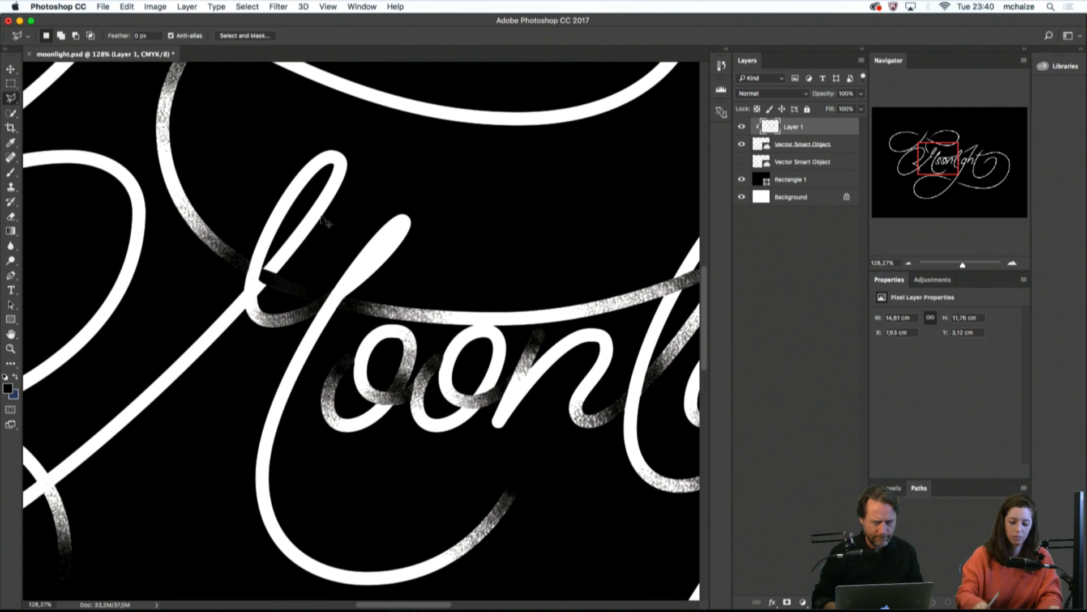
pyautogui.press('super+space')
pyautogui.moveTo(279, 303); pyautogui.dragTo(426, 304)
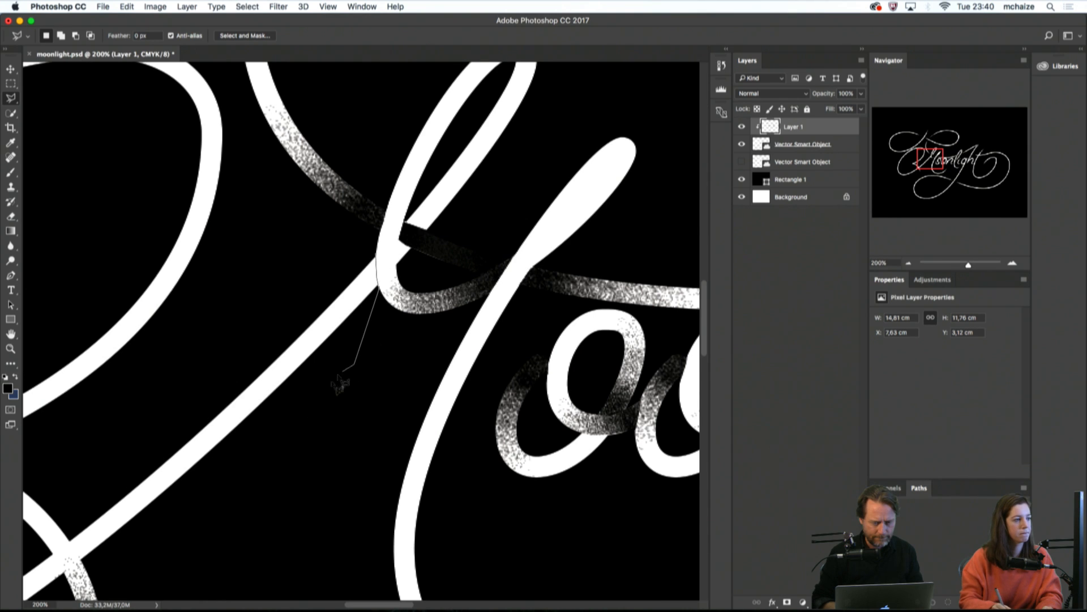
pyautogui.click(245, 451)
pyautogui.click(196, 396)
pyautogui.doubleClick(309, 264)
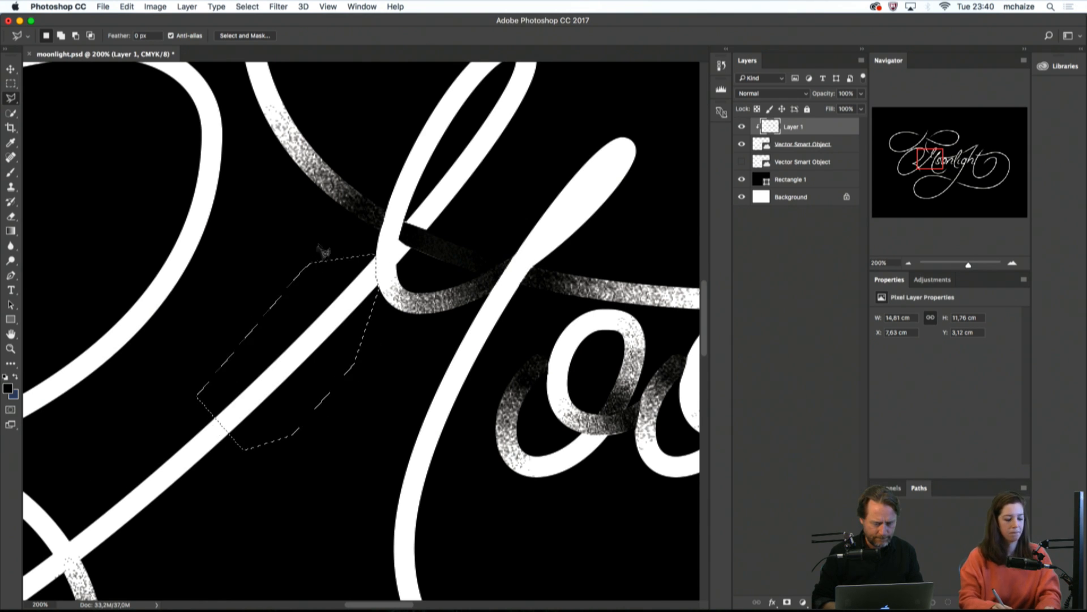
# Brush grainy black shading over the selected diagonal swash so it fades towards the M's loop, and clear the selection
pyautogui.press('b')
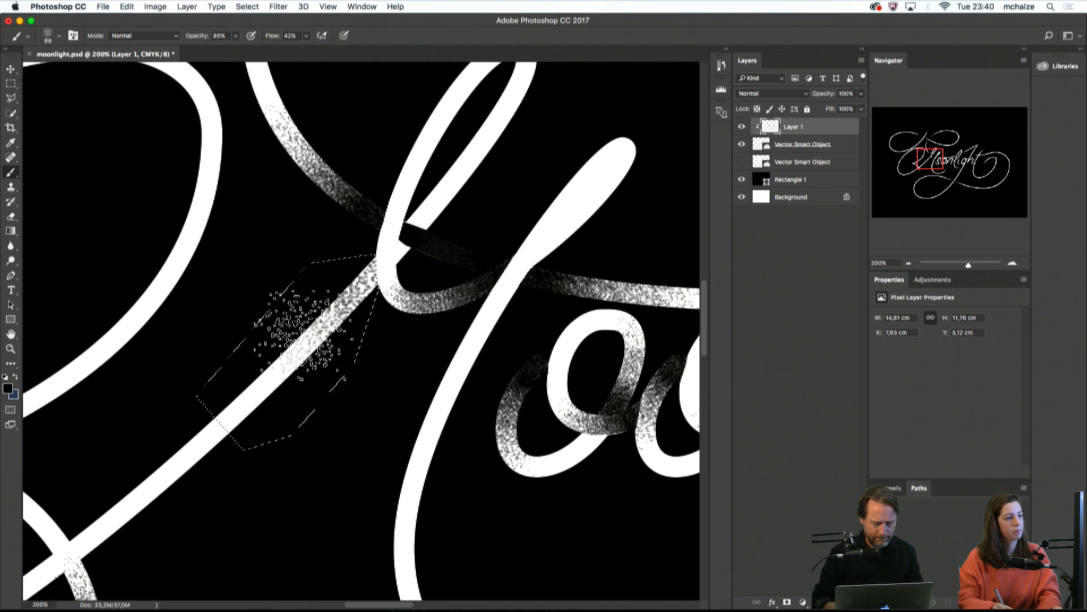
pyautogui.moveTo(370, 293)
pyautogui.mouseDown()
pyautogui.moveTo(355, 287)
pyautogui.moveTo(363, 264)
pyautogui.moveTo(315, 337)
pyautogui.mouseUp()
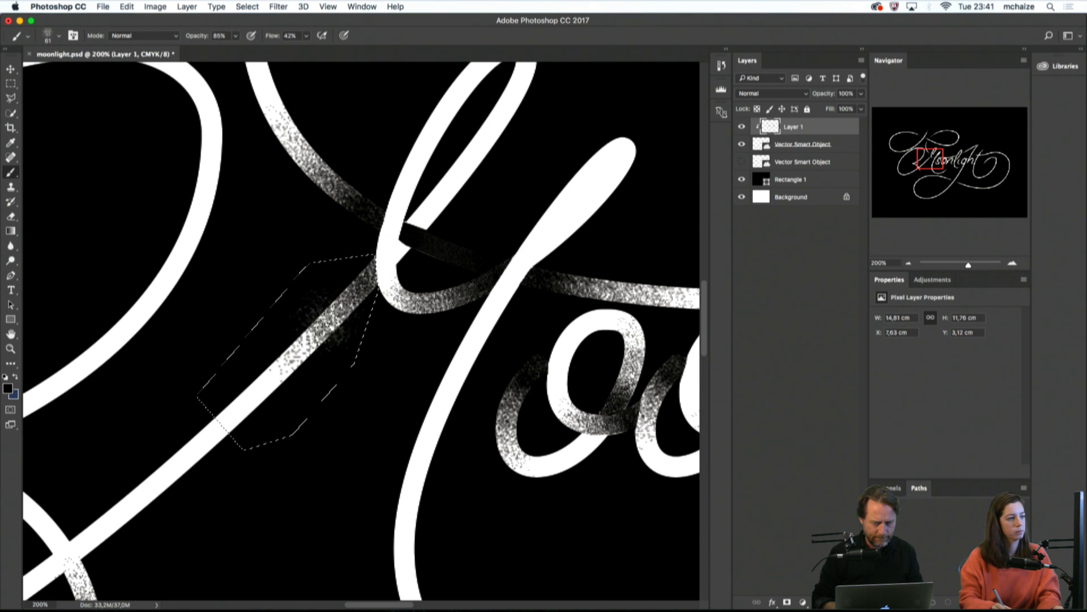
pyautogui.moveTo(371, 265)
pyautogui.mouseDown()
pyautogui.moveTo(323, 325)
pyautogui.moveTo(370, 290)
pyautogui.mouseUp()
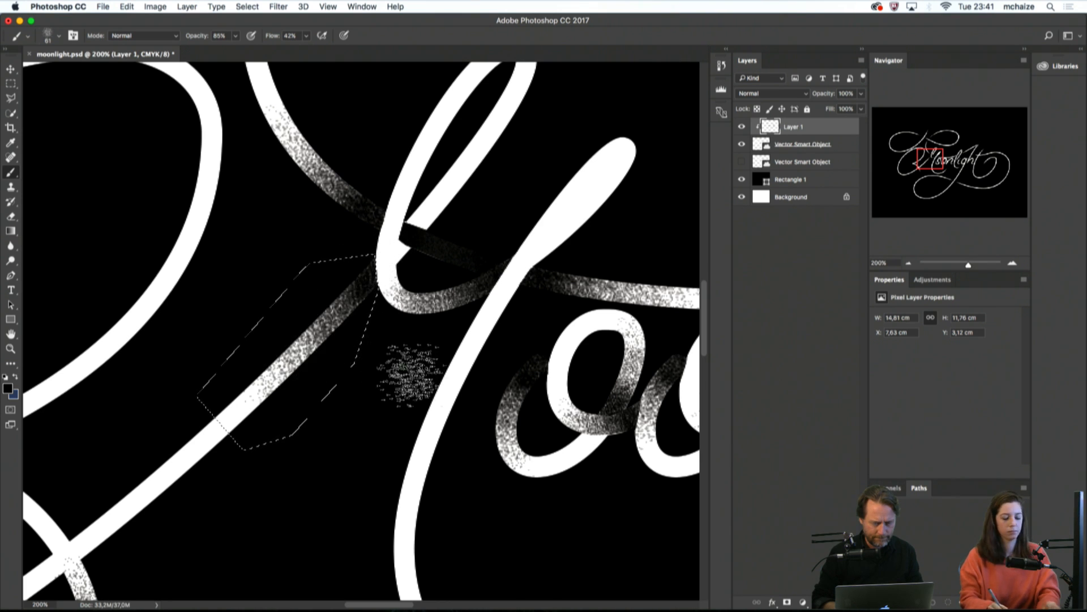
pyautogui.press('m')
pyautogui.click(396, 387)
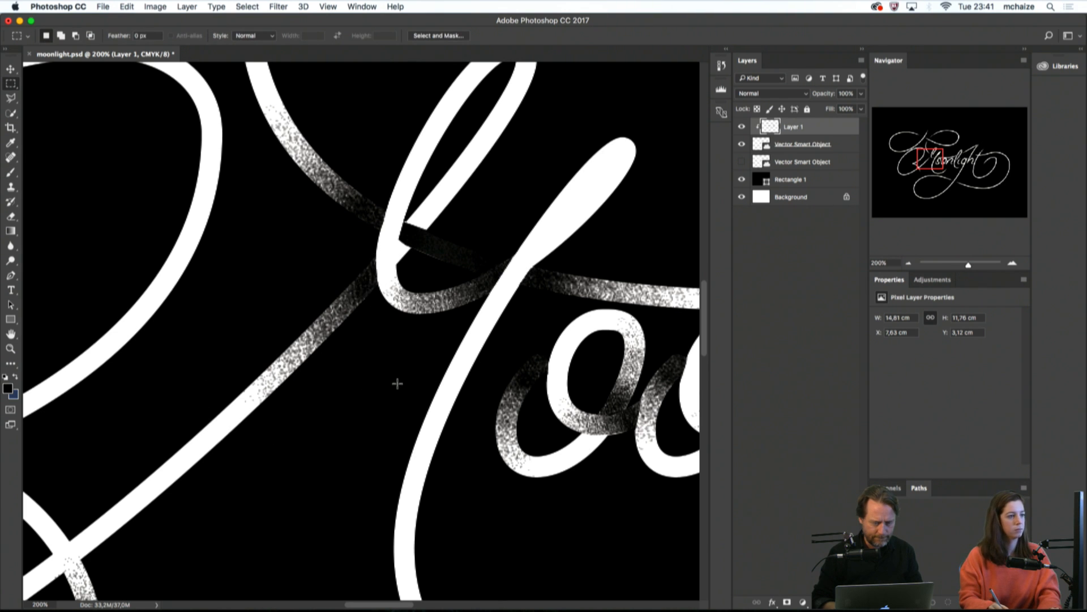
# Outline a polygonal lasso selection around the lower part of the right-hand stroke of the M's first loop
pyautogui.press('super+0')
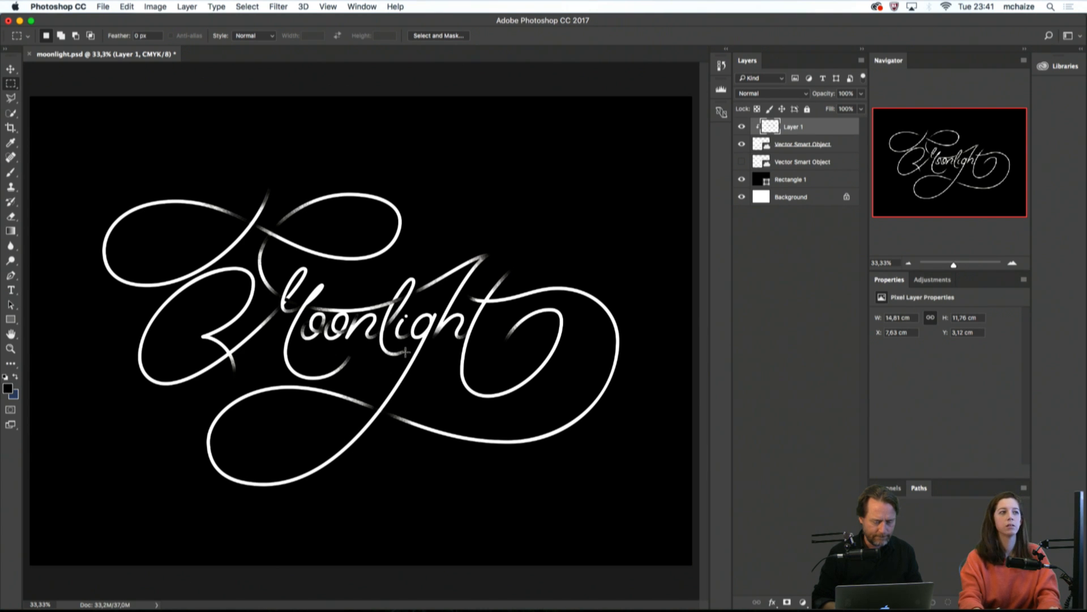
pyautogui.press('super+1')
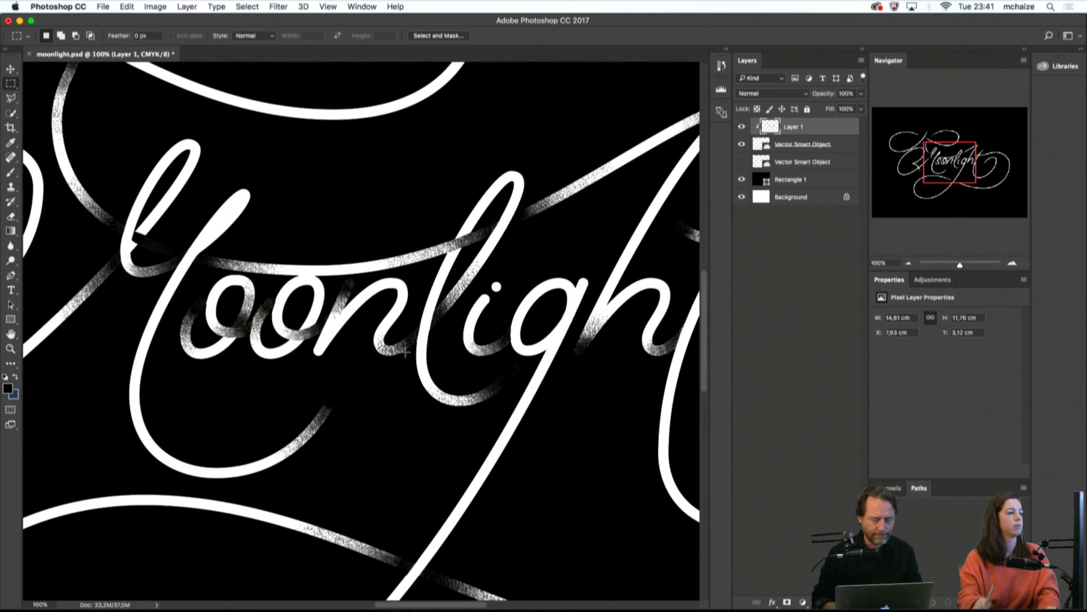
pyautogui.moveTo(251, 386); pyautogui.dragTo(381, 389)
pyautogui.press('super+plus')
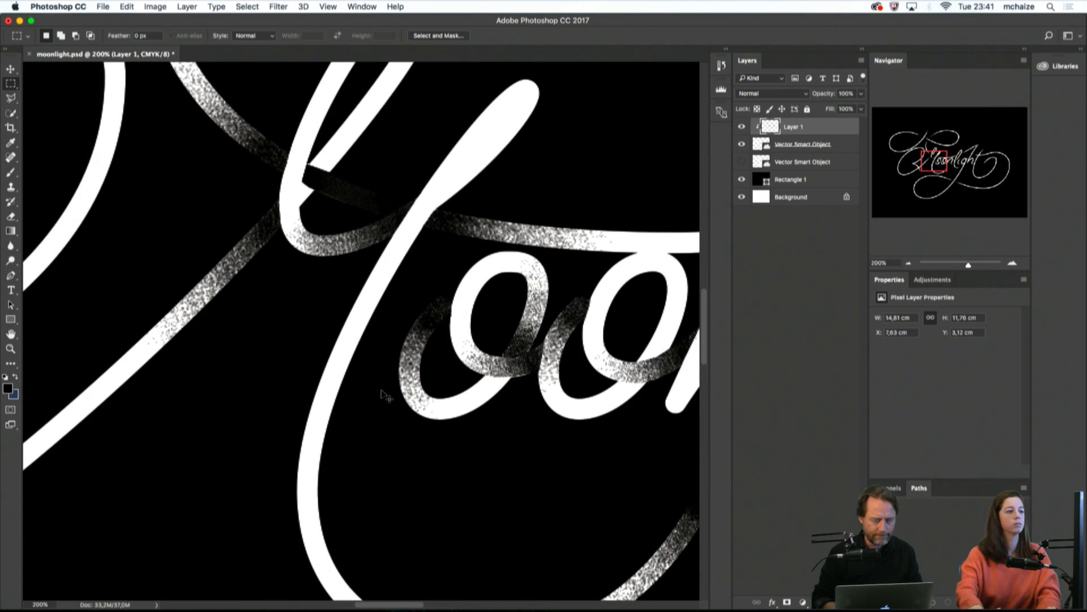
pyautogui.scroll(5, 381, 381)
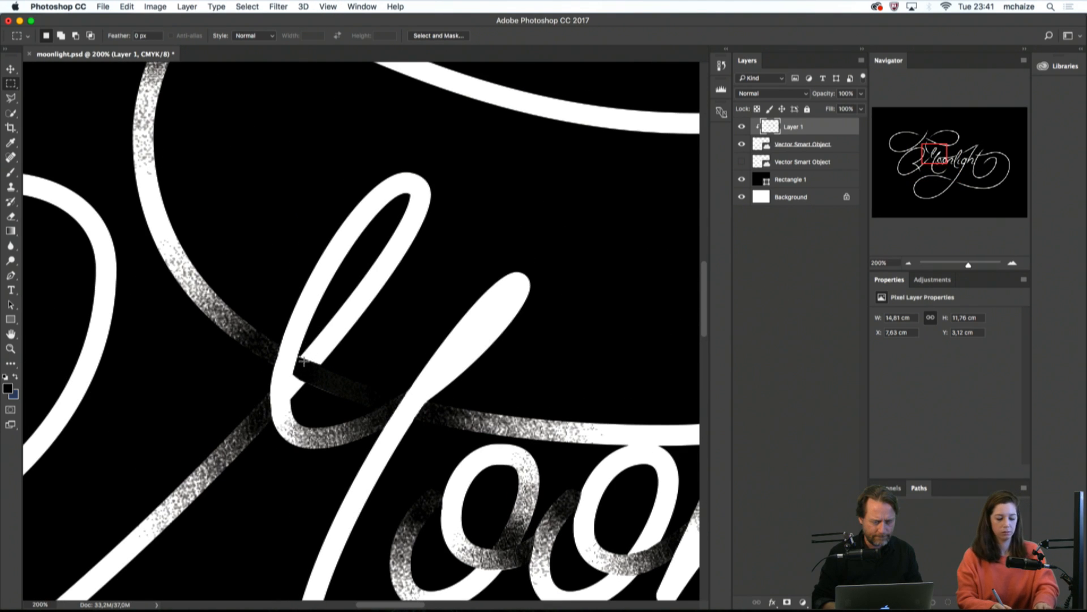
pyautogui.press('l')
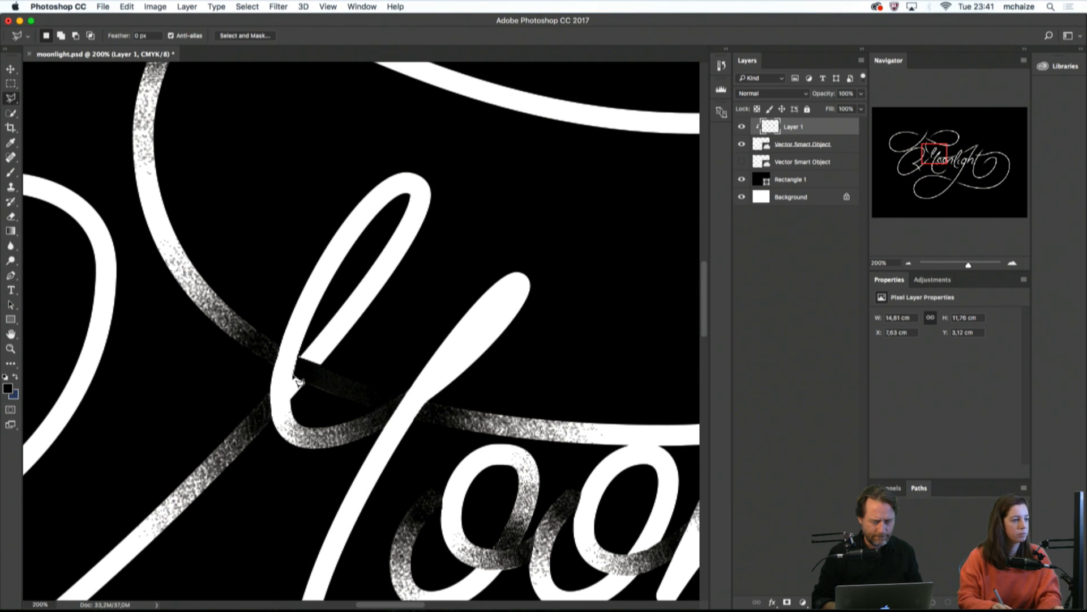
pyautogui.click(291, 399)
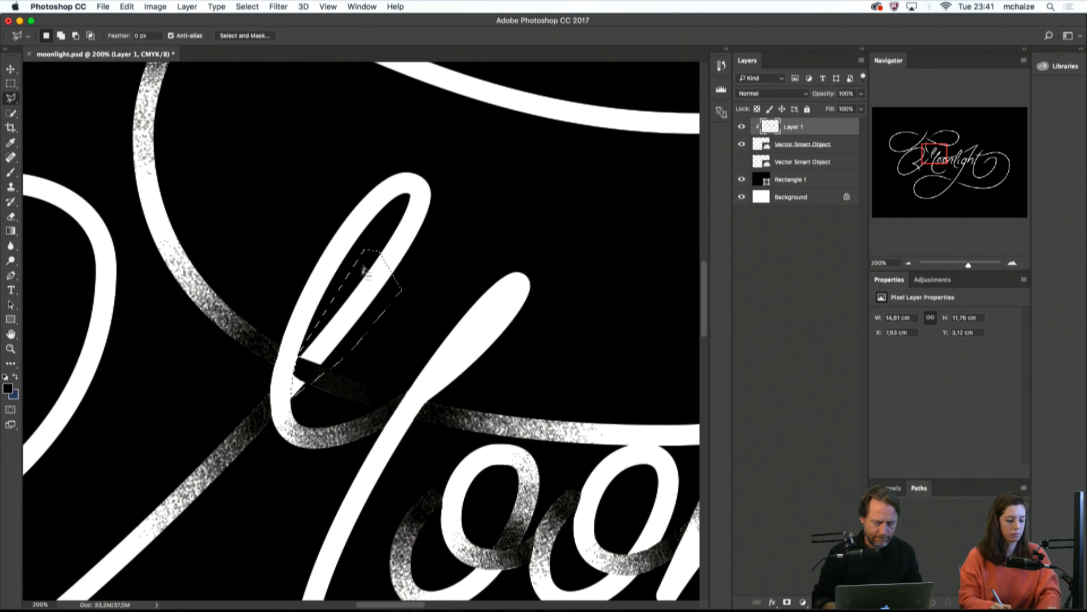
# Brush grainy black shading over the selected loop stroke so it fades towards the crossing, and clear the selection
pyautogui.press('b')
pyautogui.moveTo(303, 340)
pyautogui.mouseDown()
pyautogui.moveTo(303, 391)
pyautogui.moveTo(320, 337)
pyautogui.moveTo(348, 320)
pyautogui.moveTo(300, 363)
pyautogui.mouseUp()
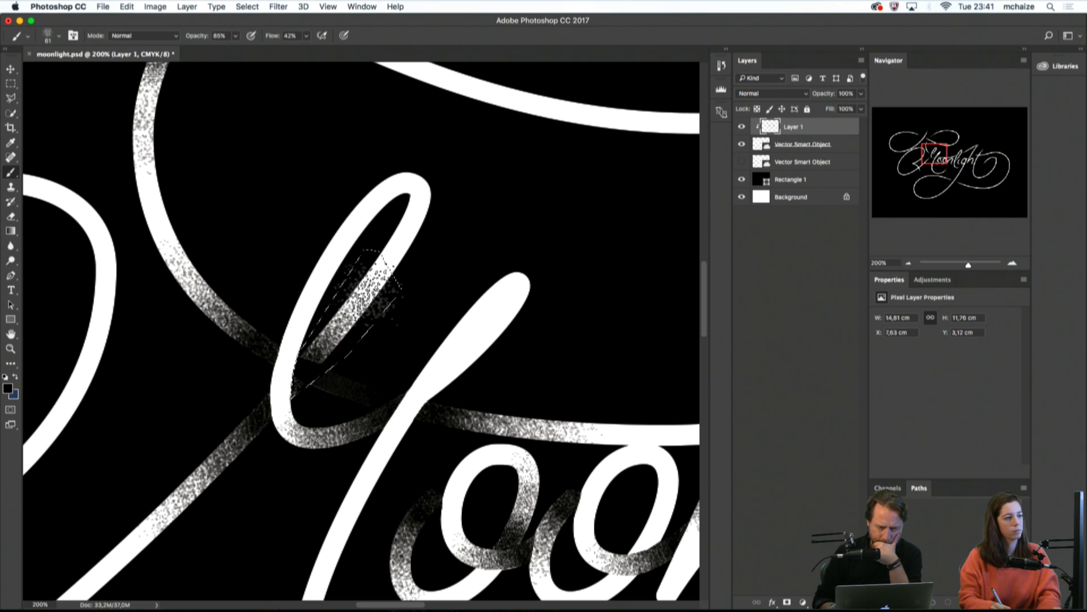
pyautogui.hotkey('ctrl', 'd')
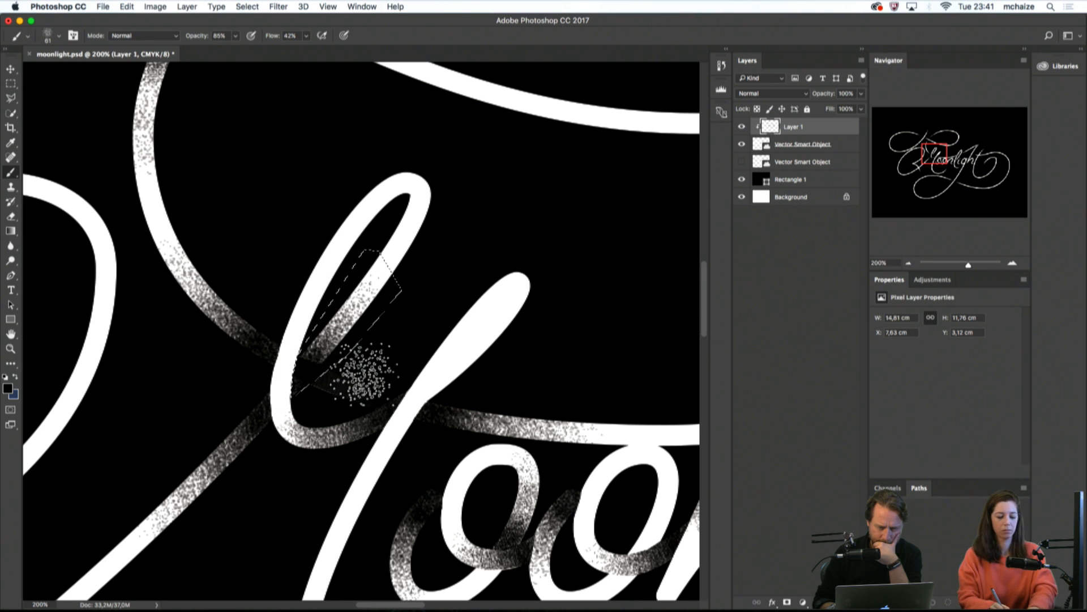
pyautogui.press('m')
# Examine the shading on the Moonlight lettering both close up and across the whole artwork
pyautogui.hotkey('ctrl', '0')
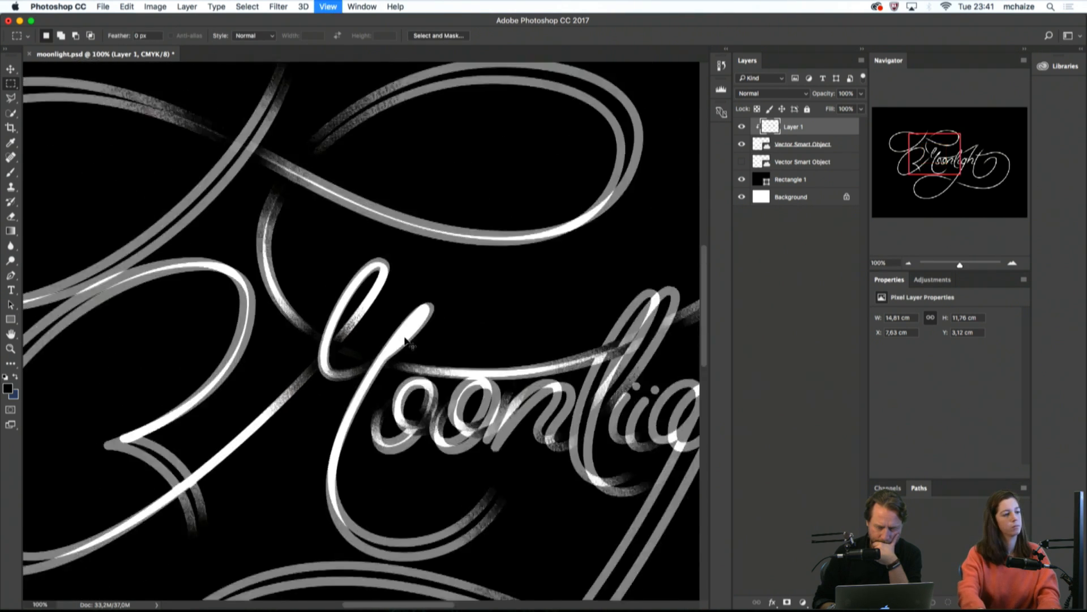
pyautogui.press('super+plus')
pyautogui.press('super+plus')
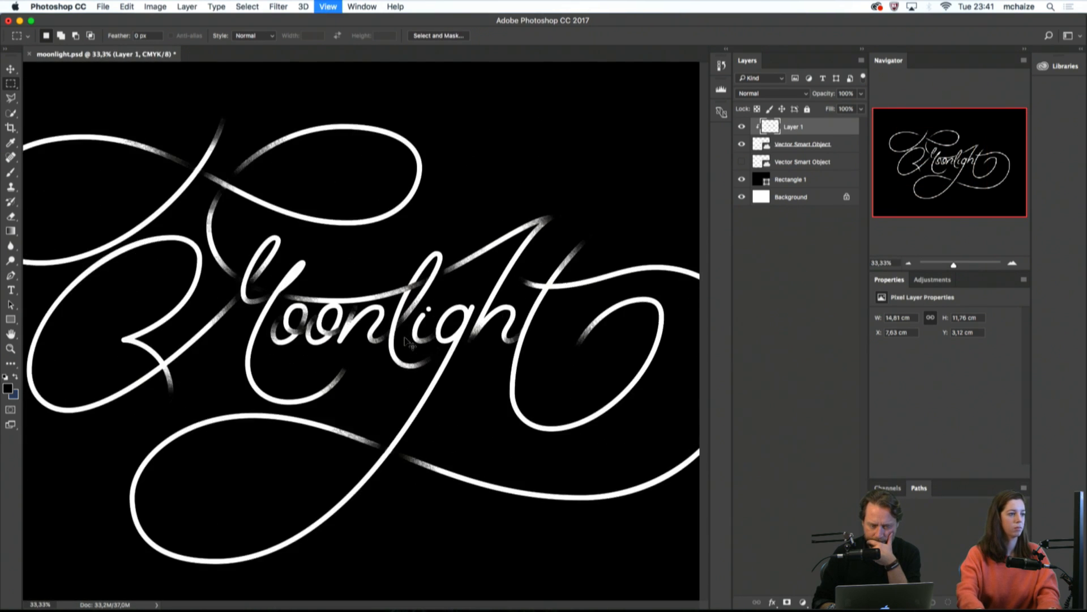
pyautogui.moveTo(307, 346); pyautogui.dragTo(436, 362)
pyautogui.press('super+minus')
pyautogui.press('super+minus')
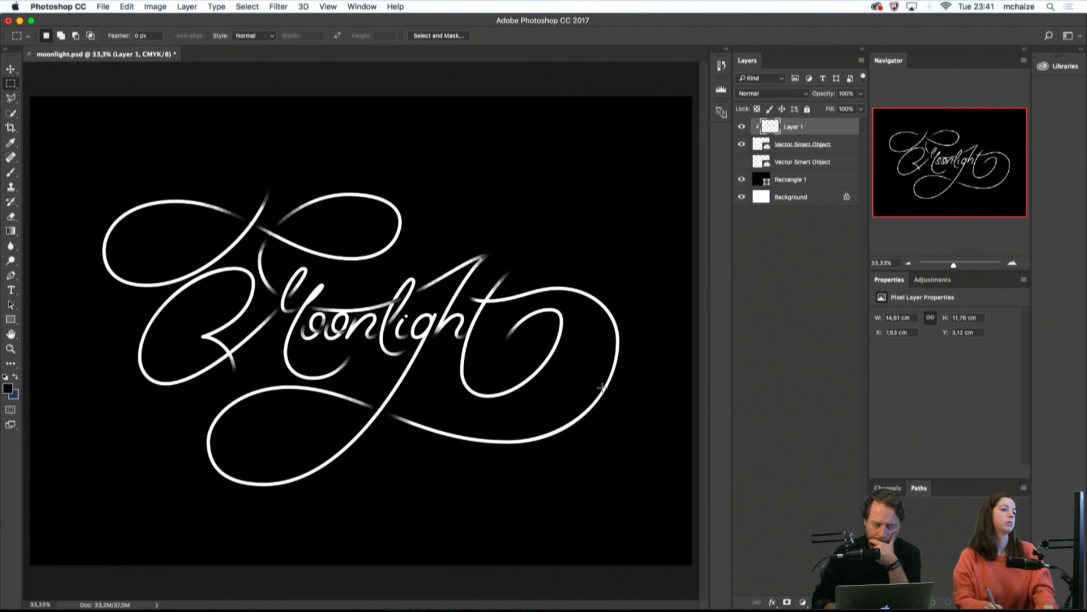
pyautogui.press('super+plus')
pyautogui.press('super+plus')
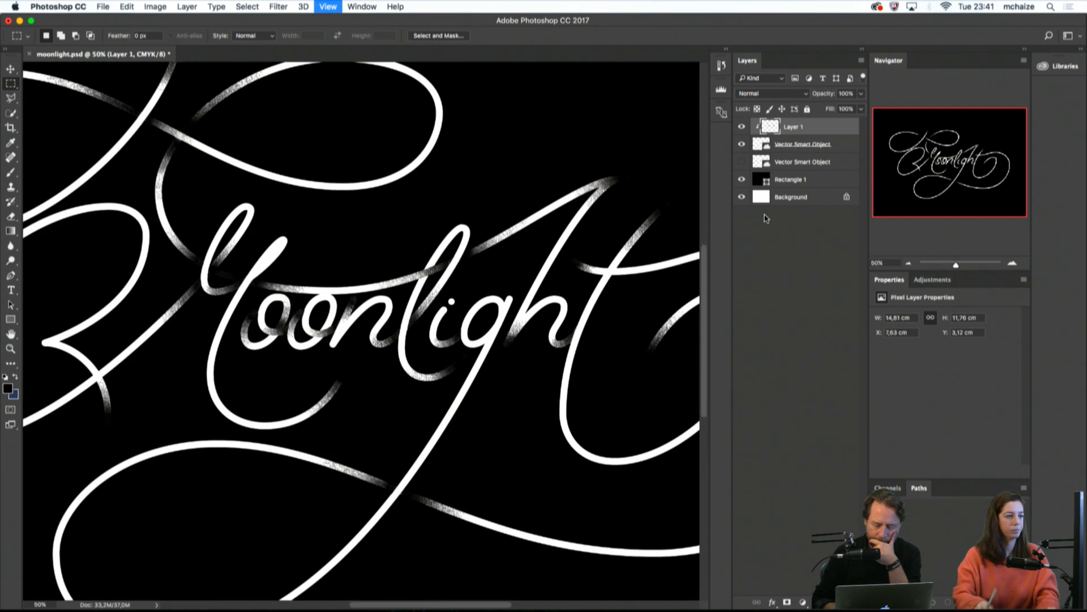
# Toggle the visibility of the two Vector Smart Object layers to compare them, and select the upper one
pyautogui.press('v')
pyautogui.press('super')
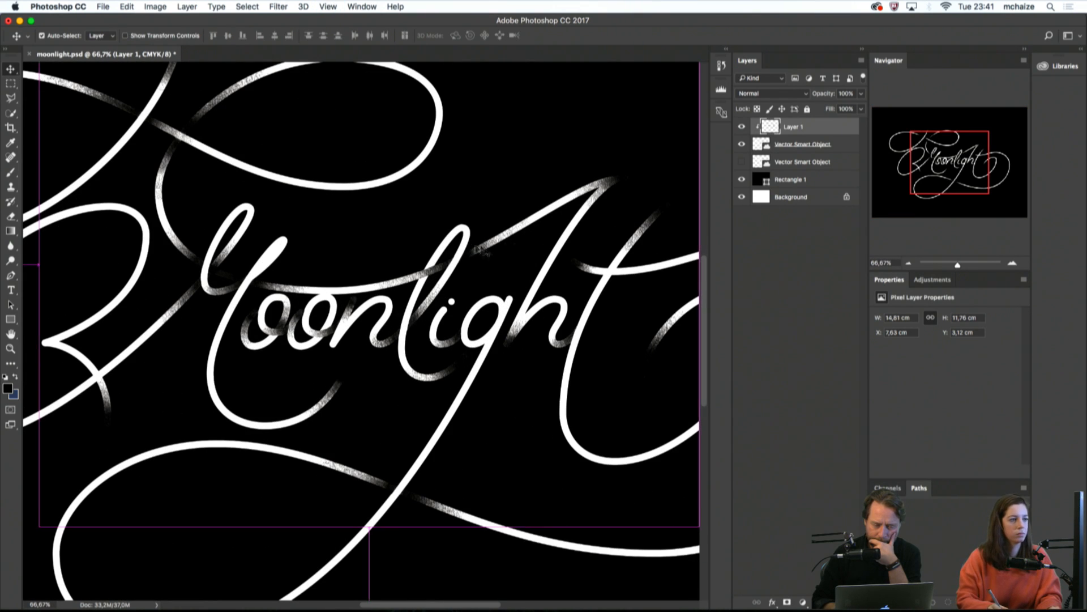
pyautogui.click(742, 145)
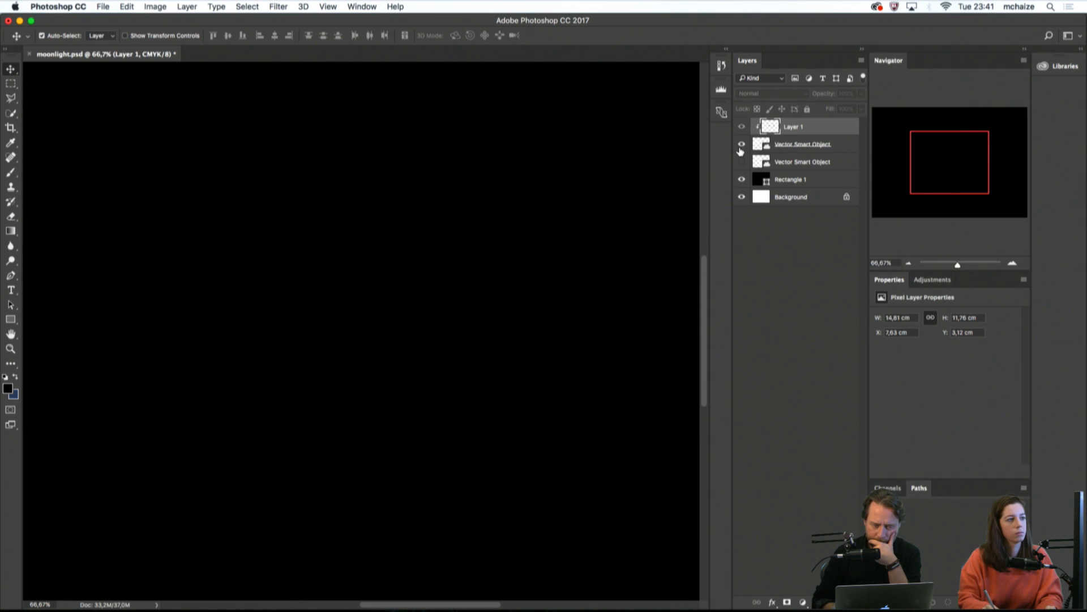
pyautogui.click(742, 145)
pyautogui.click(741, 162)
pyautogui.click(741, 162)
pyautogui.click(741, 165)
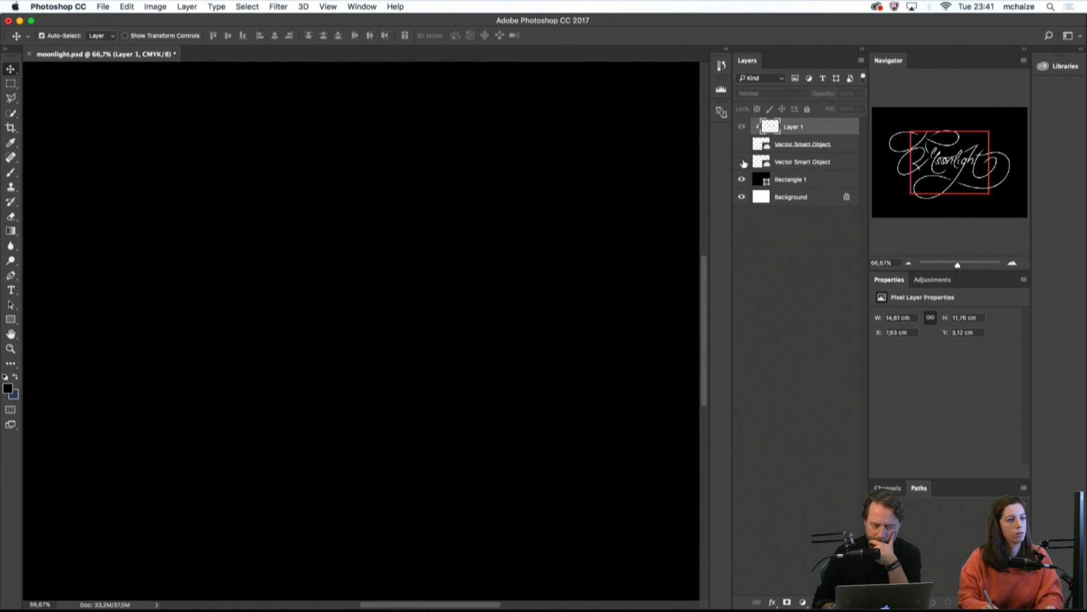
pyautogui.click(740, 166)
pyautogui.click(740, 165)
pyautogui.click(740, 165)
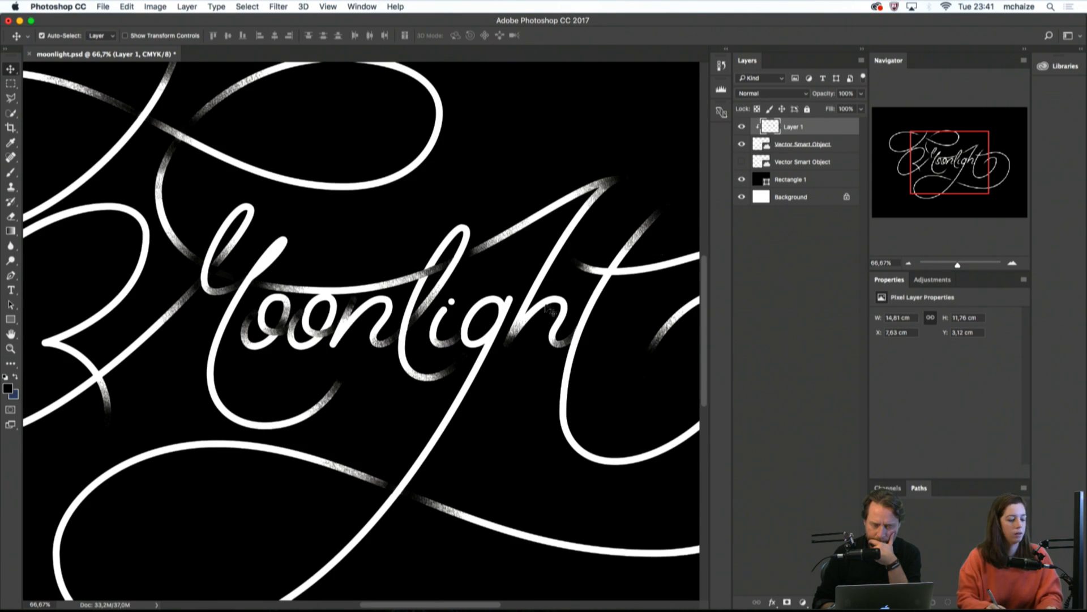
pyautogui.click(796, 146)
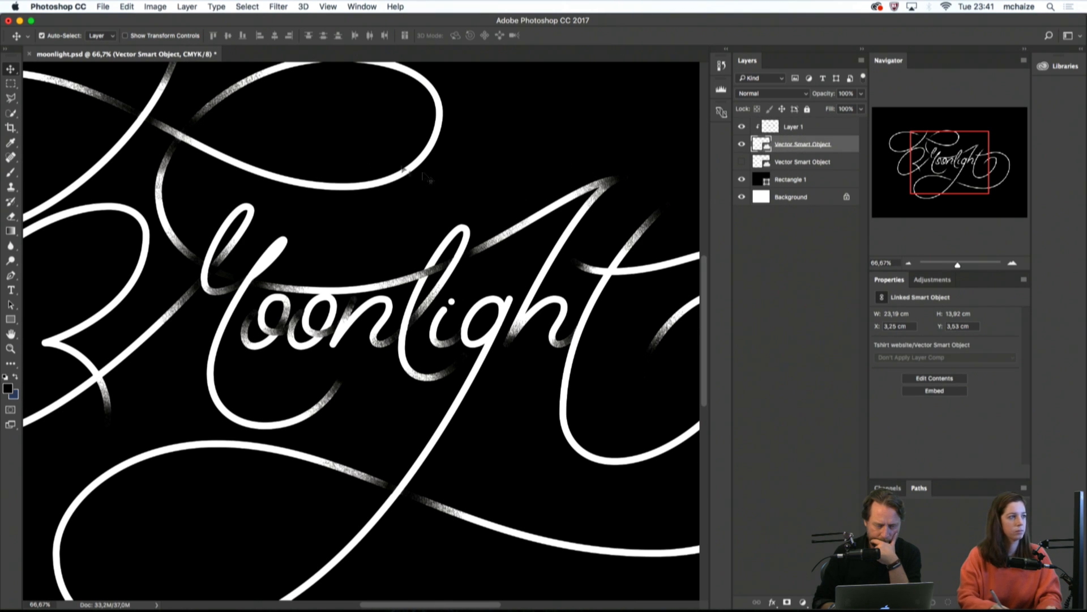
# Try the Blur filter on the upper Vector Smart Object layer and undo it
pyautogui.click(279, 6)
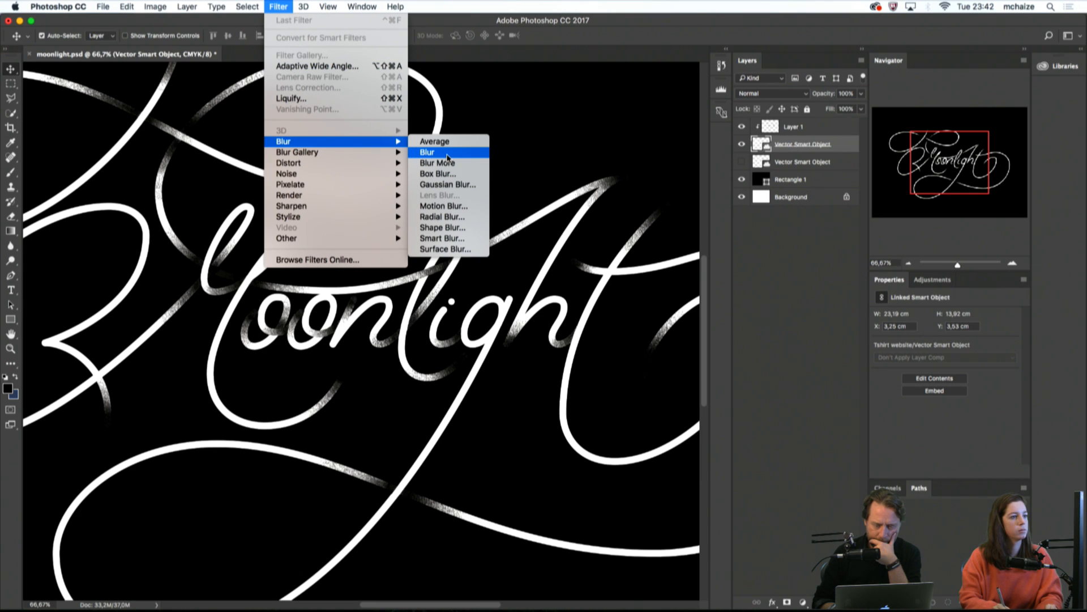
pyautogui.click(448, 155)
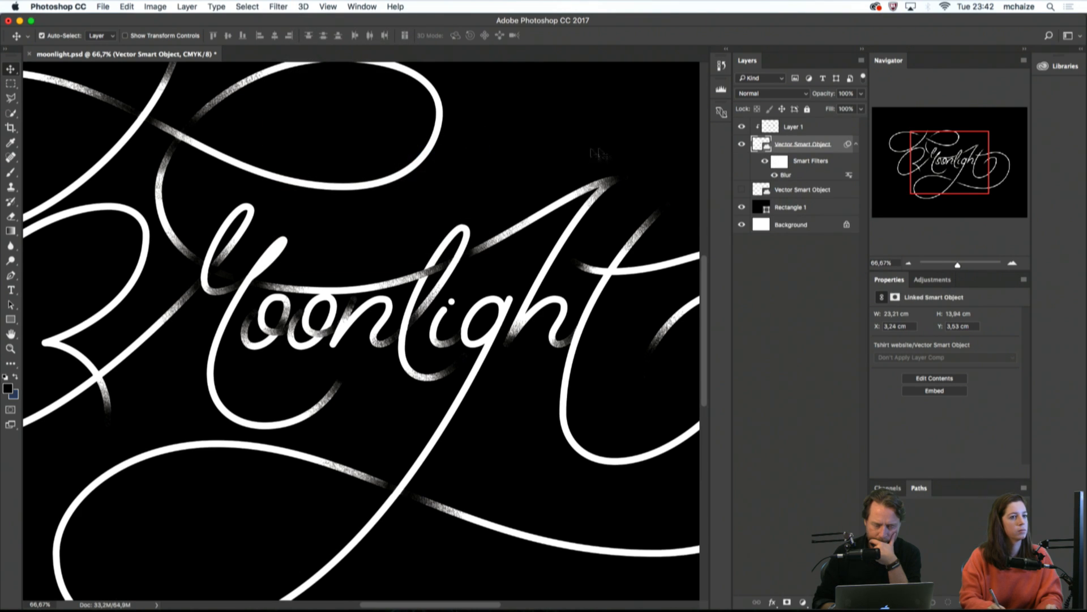
pyautogui.press('super+z')
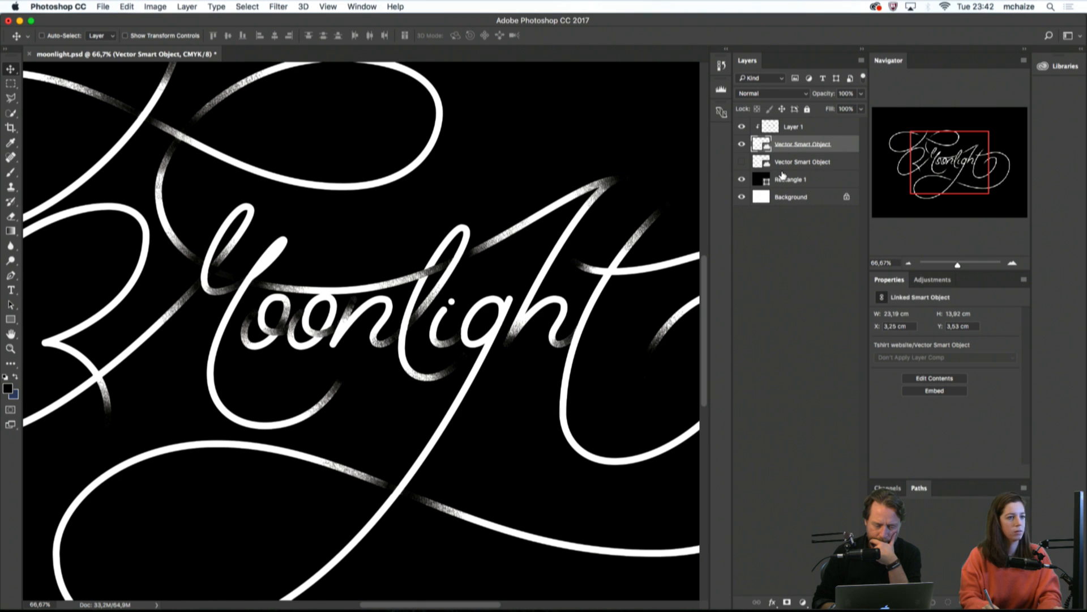
# Start an Add Noise filter on the upper Vector Smart Object layer with Gaussian distribution and monochromatic noise
pyautogui.click(280, 6)
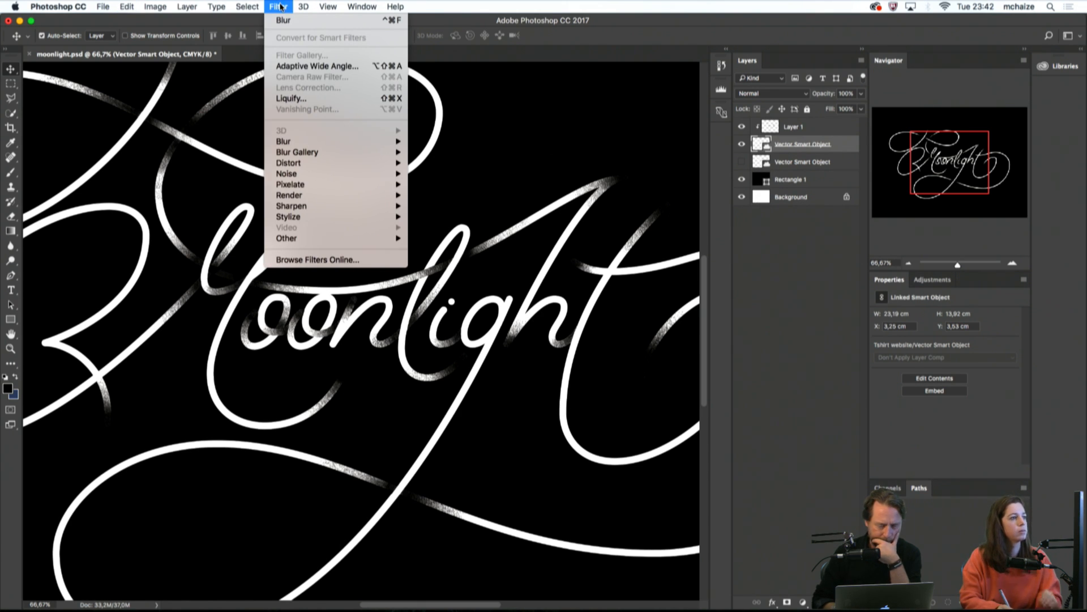
pyautogui.moveTo(362, 174)
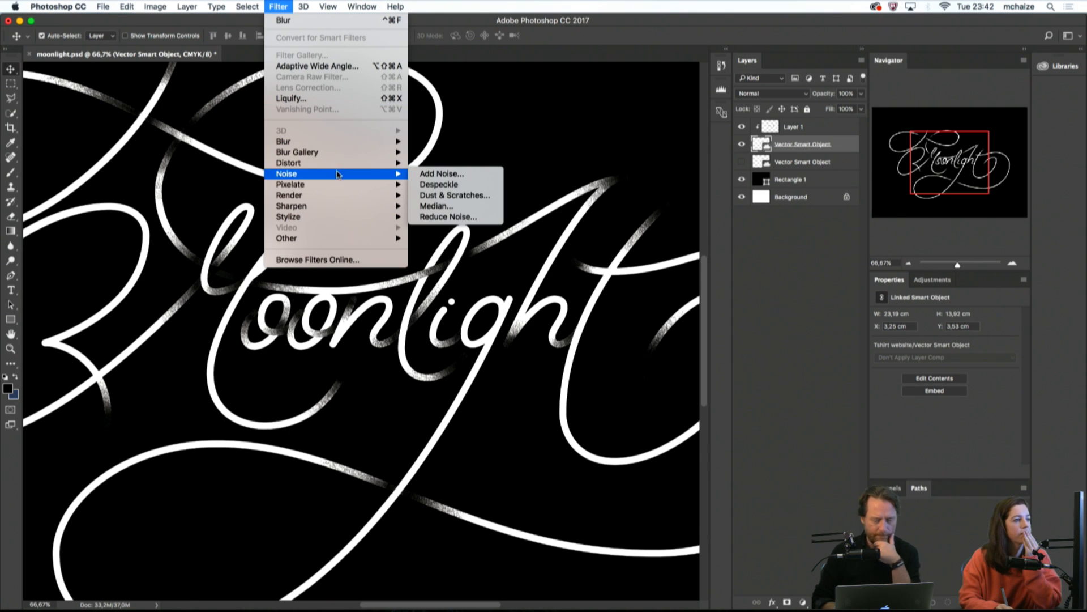
pyautogui.click(446, 176)
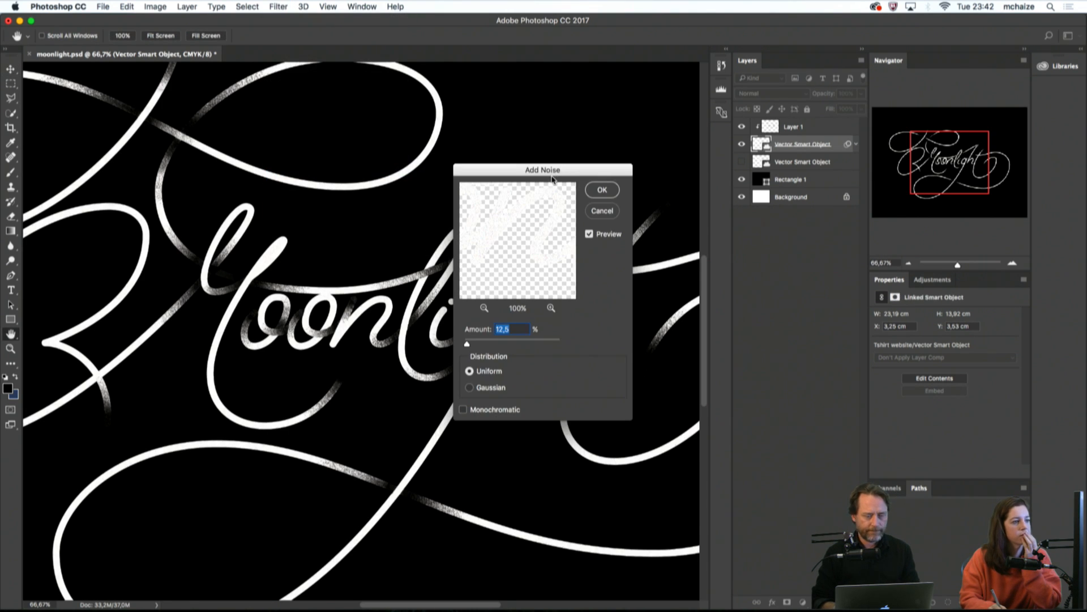
pyautogui.click(498, 390)
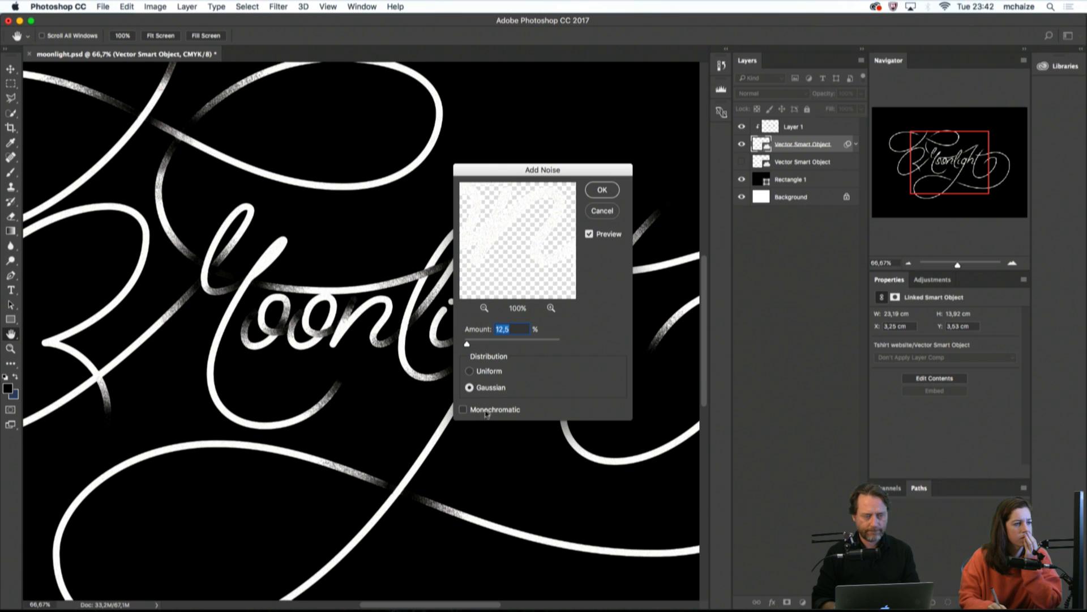
pyautogui.click(462, 410)
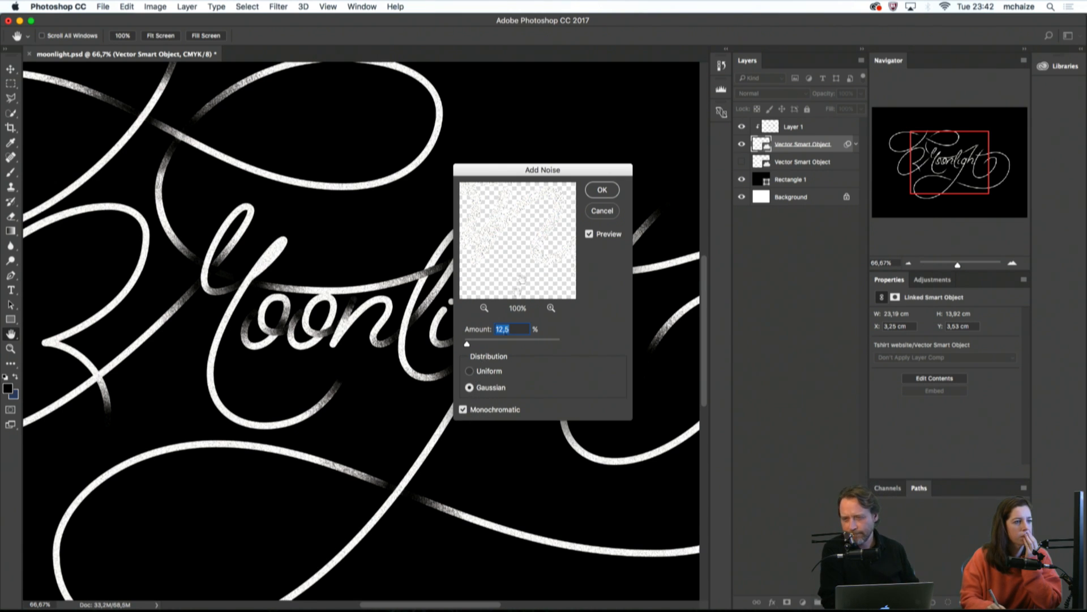
# Try noise amounts between 16.57% and 101.25% and compare the Uniform and Gaussian distributions, ending on Gaussian at 16.57%
pyautogui.moveTo(467, 344); pyautogui.dragTo(469, 348)
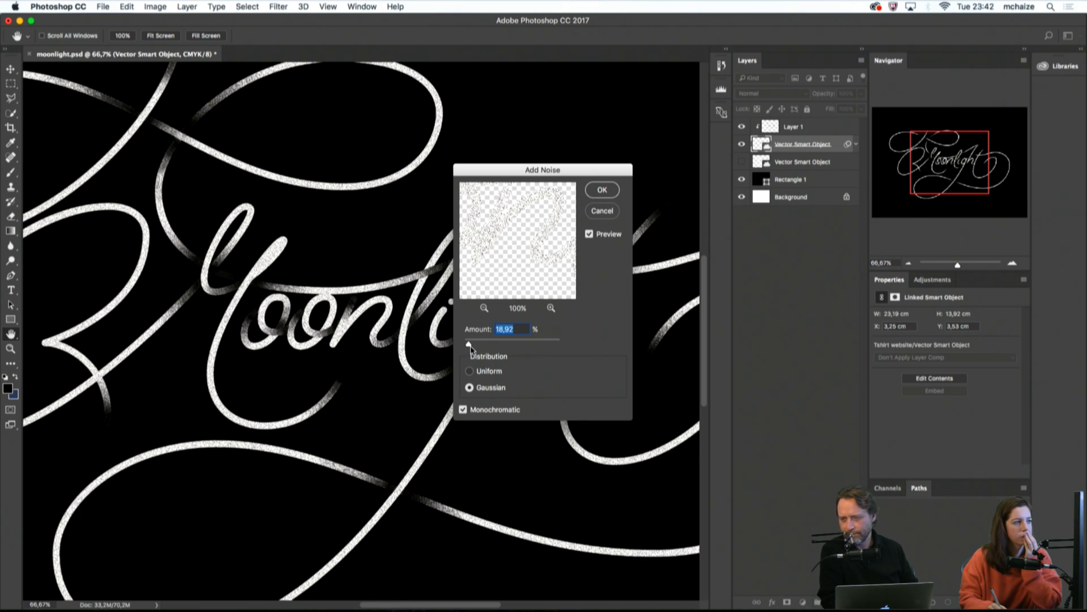
pyautogui.moveTo(475, 348); pyautogui.dragTo(491, 348)
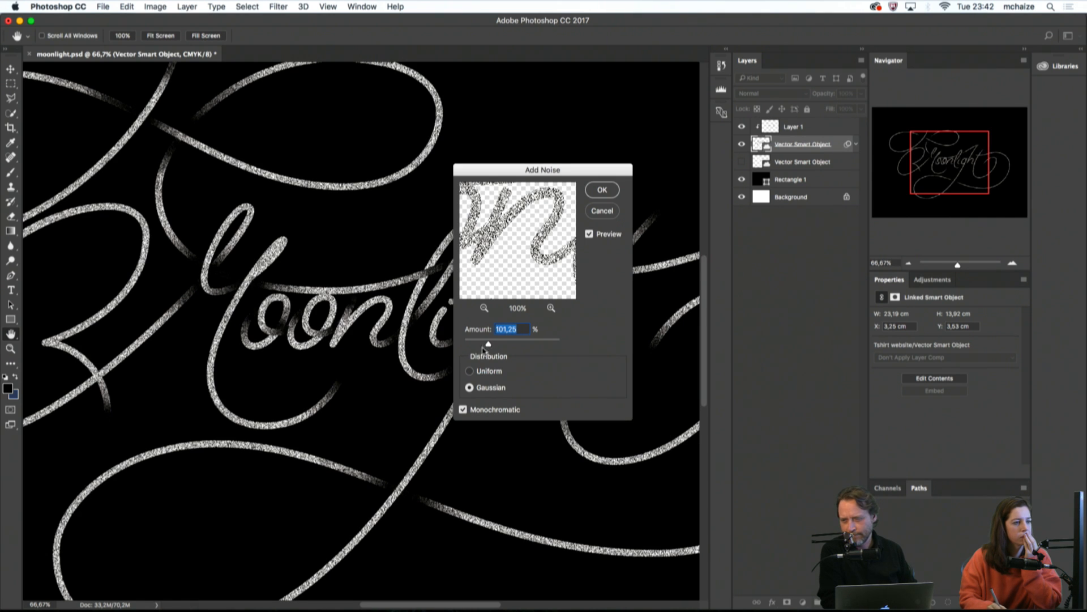
pyautogui.moveTo(482, 348); pyautogui.dragTo(475, 348)
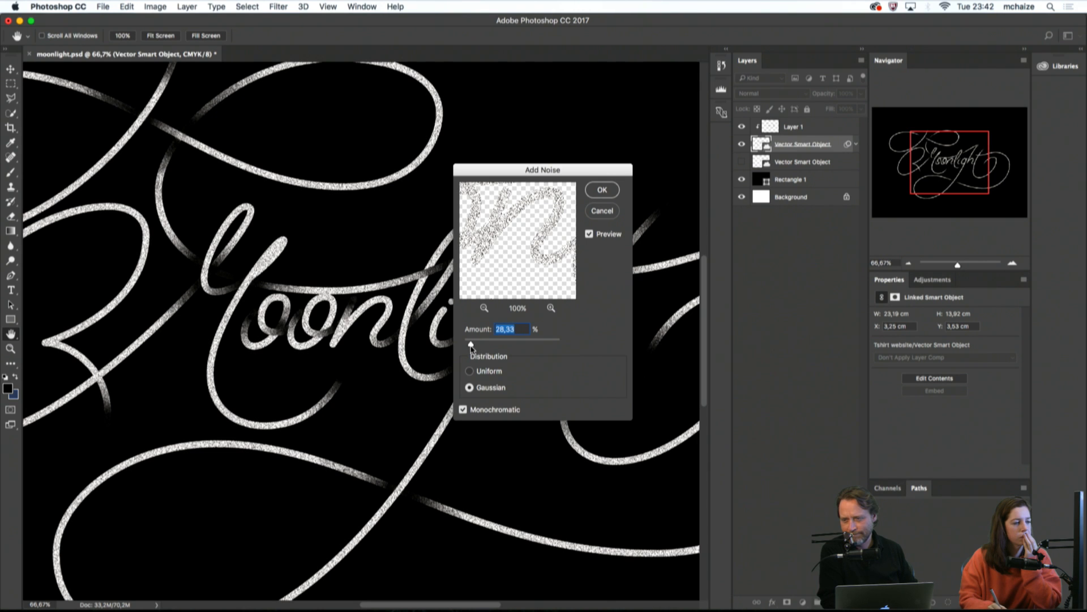
pyautogui.click(474, 371)
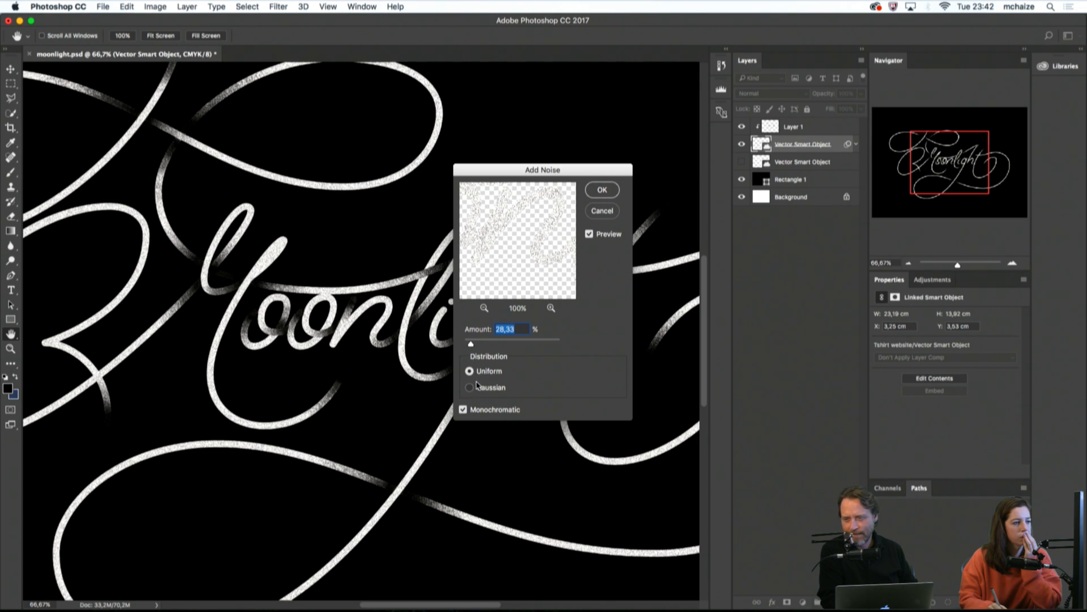
pyautogui.click(480, 390)
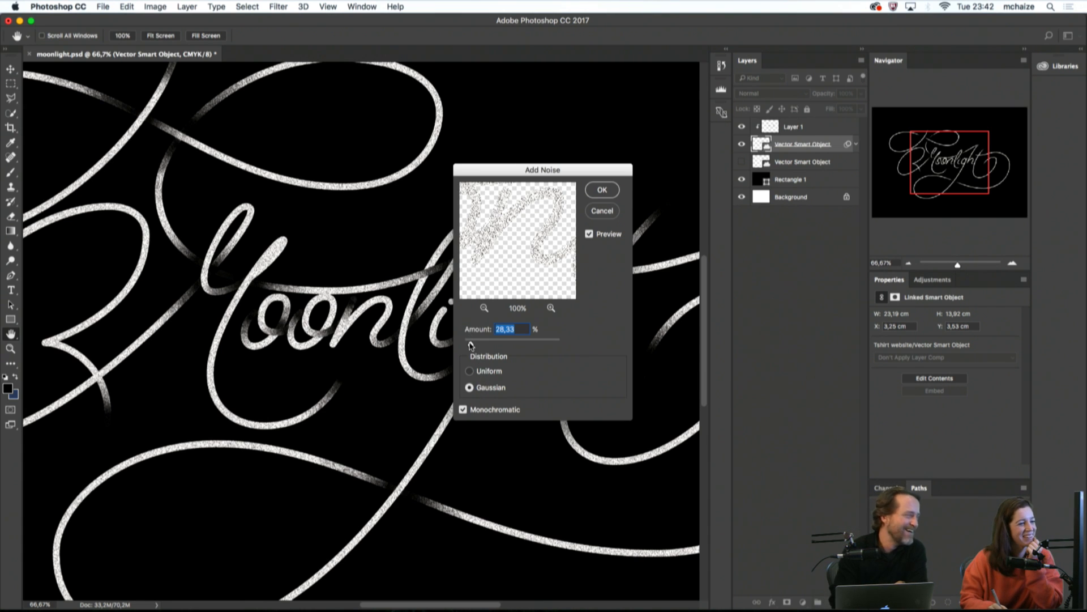
pyautogui.moveTo(471, 343); pyautogui.dragTo(469, 343)
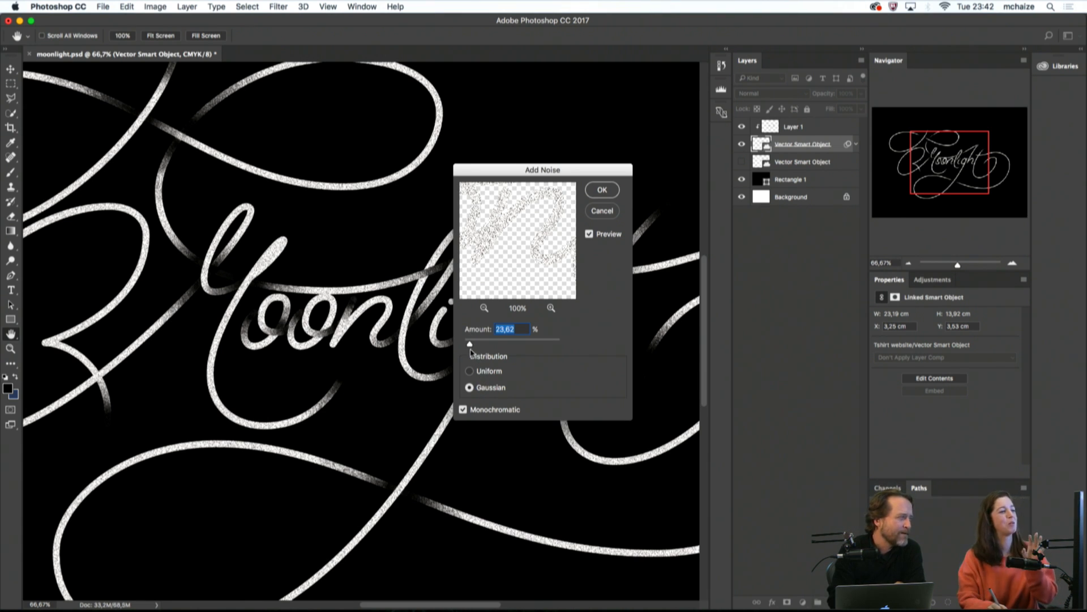
pyautogui.moveTo(469, 343); pyautogui.dragTo(468, 343)
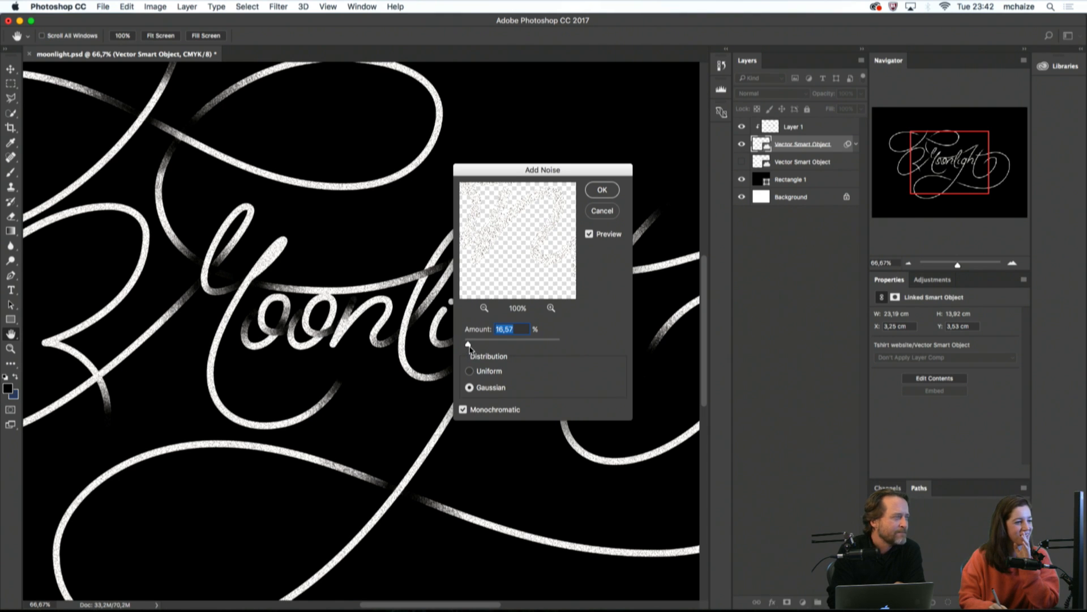
# Compare the lettering with the noise preview off and on, set the noise amount to 18.92%, and apply the filter
pyautogui.press('super+minus')
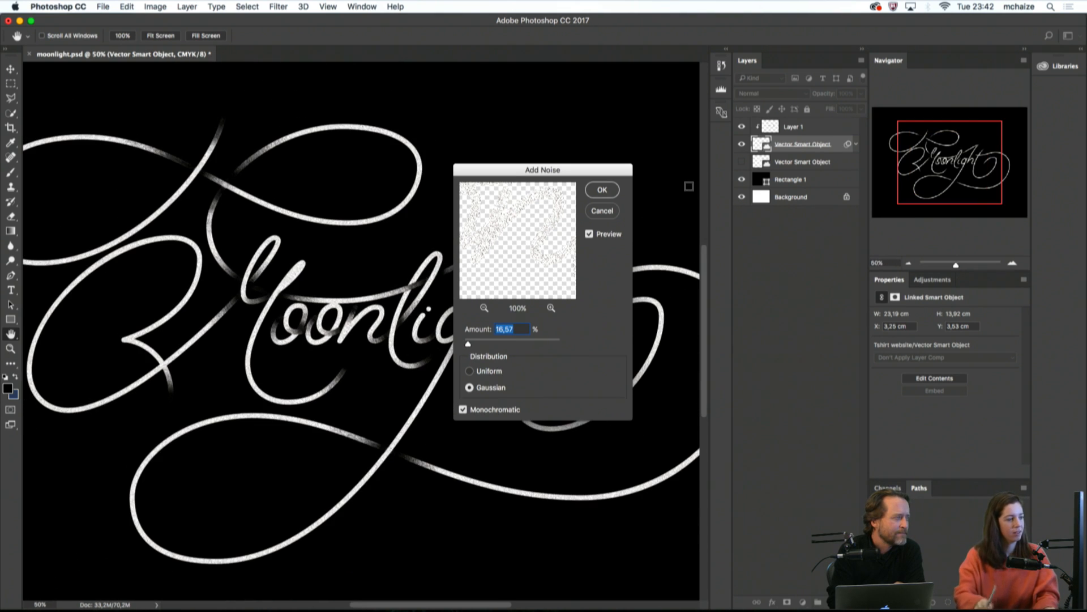
pyautogui.moveTo(575, 164); pyautogui.dragTo(828, 195)
pyautogui.click(843, 264)
pyautogui.click(843, 264)
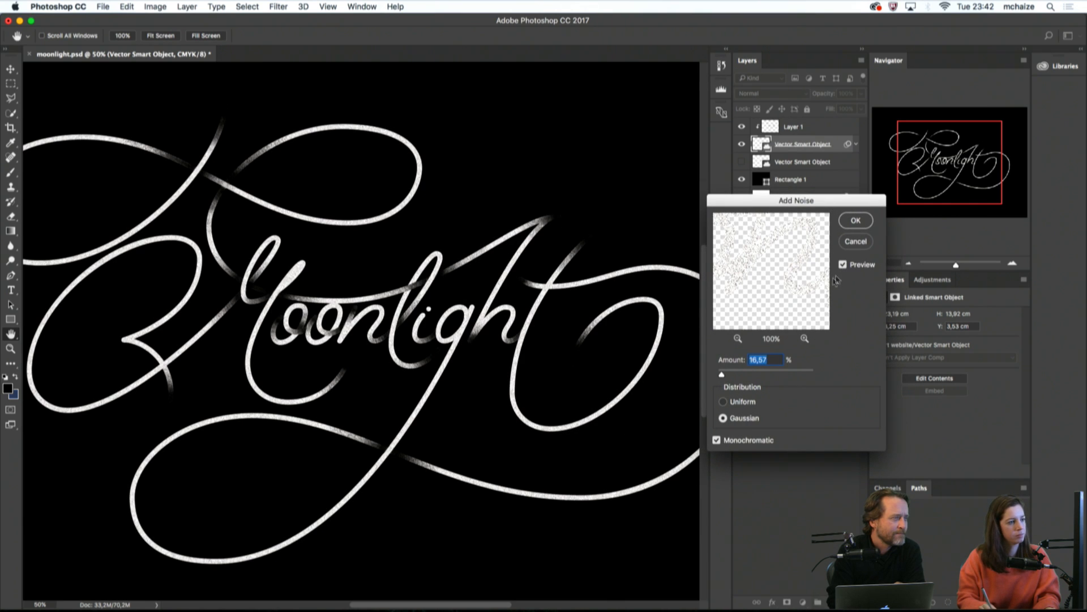
pyautogui.moveTo(723, 371); pyautogui.dragTo(720, 377)
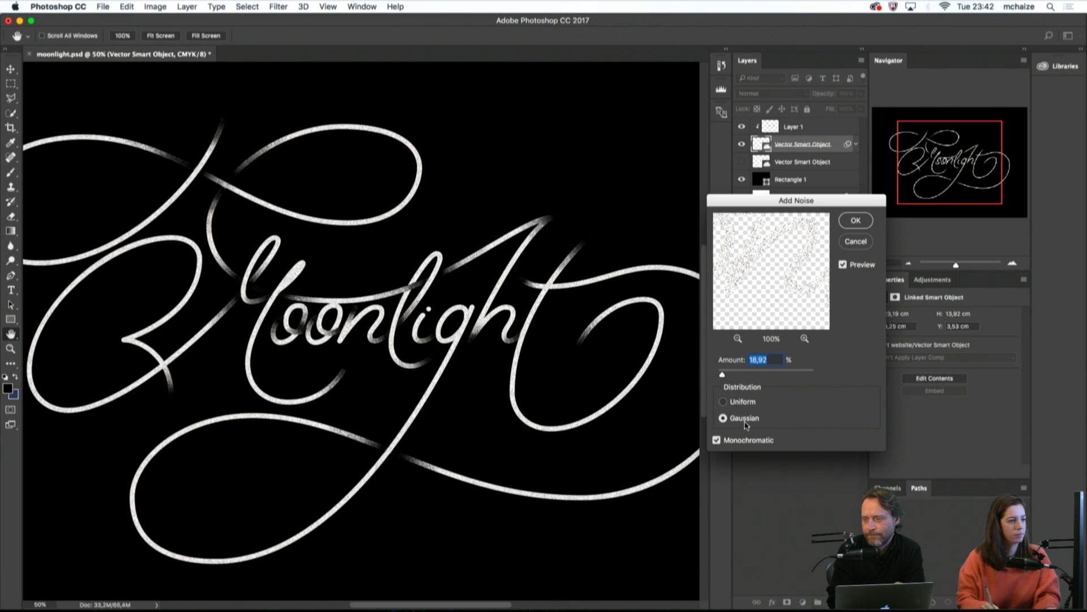
pyautogui.click(855, 221)
# Examine the noise texture on the Moonlight lettering close up and across the whole artwork
pyautogui.press('super+minus')
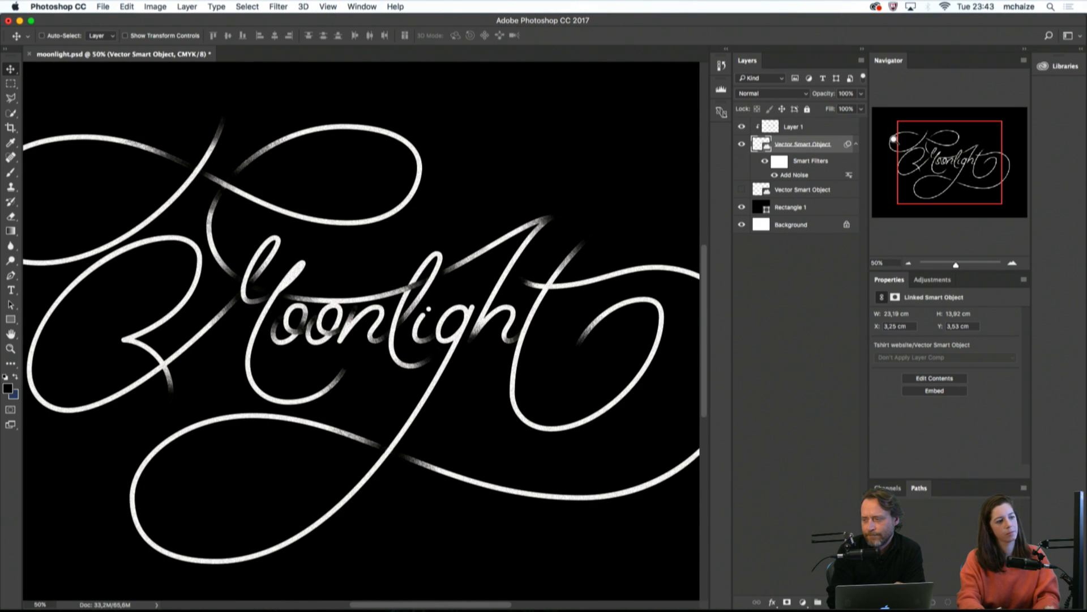
pyautogui.press('super+plus')
pyautogui.press('super+plus')
pyautogui.press('super+plus')
pyautogui.moveTo(570, 439); pyautogui.dragTo(300, 442)
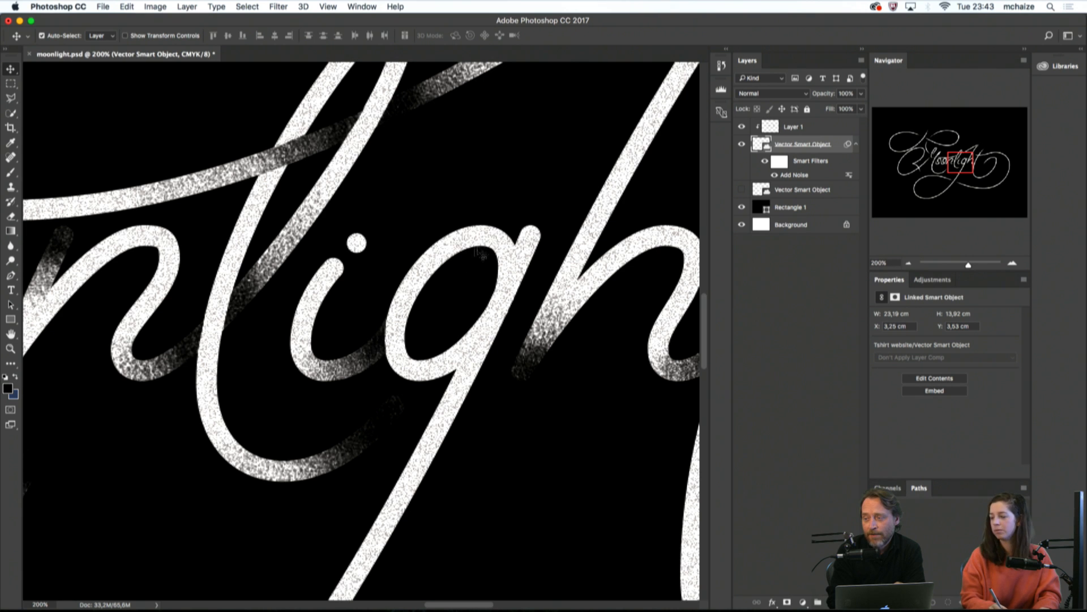
pyautogui.hscroll(-10, 479, 254)
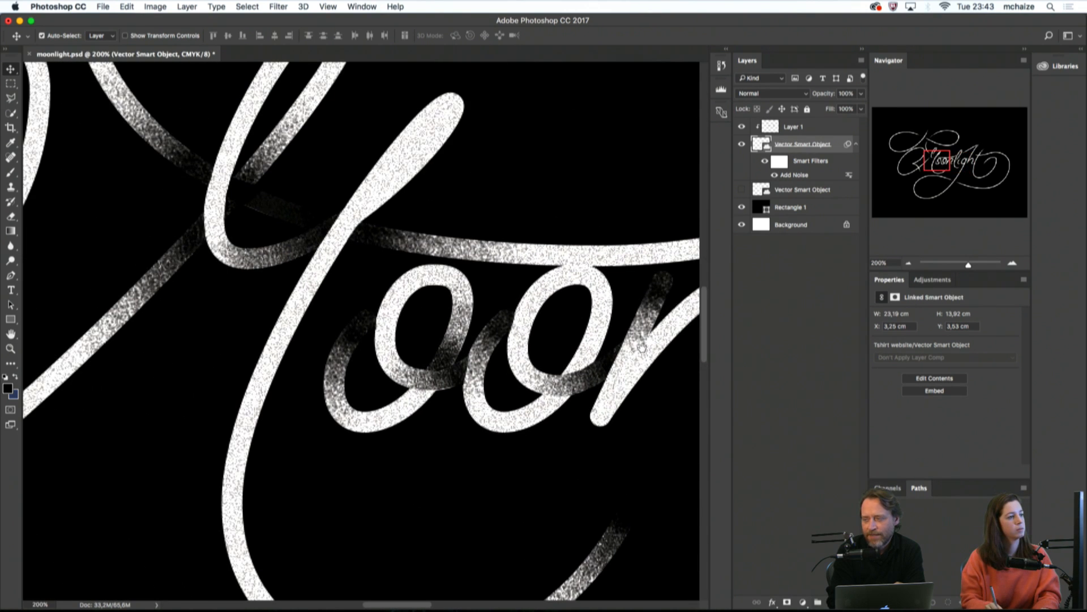
pyautogui.moveTo(642, 346); pyautogui.dragTo(643, 350)
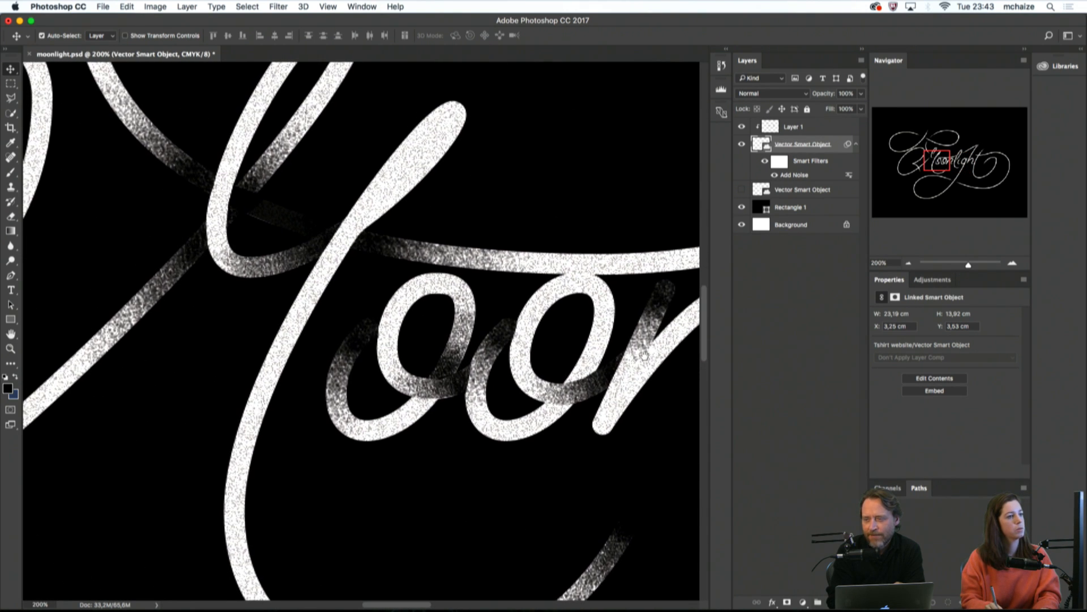
pyautogui.moveTo(420, 310); pyautogui.dragTo(397, 406)
pyautogui.press('super+minus')
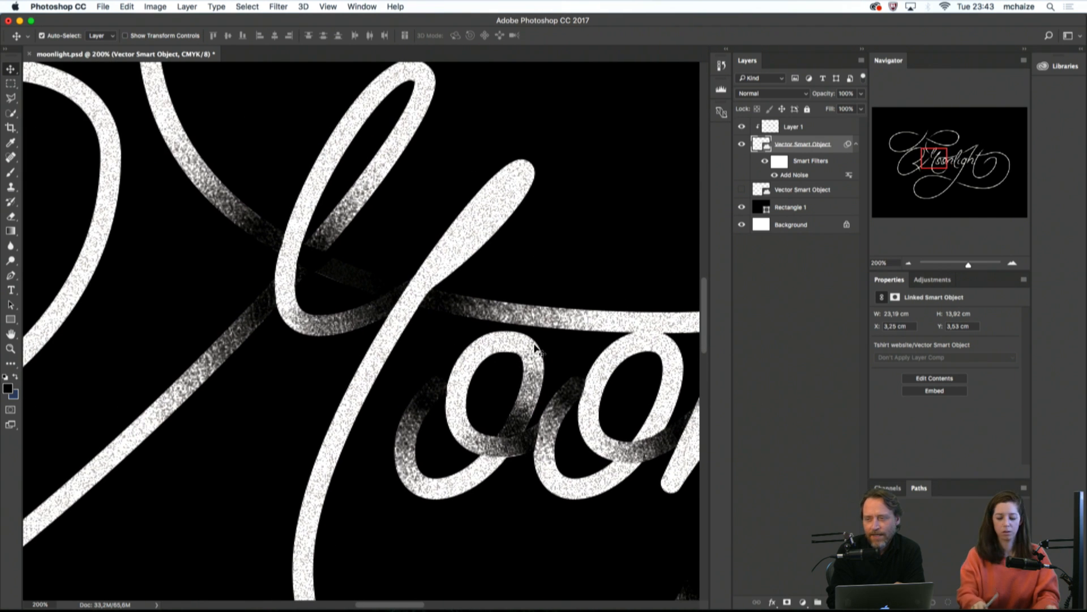
pyautogui.press('super+minus')
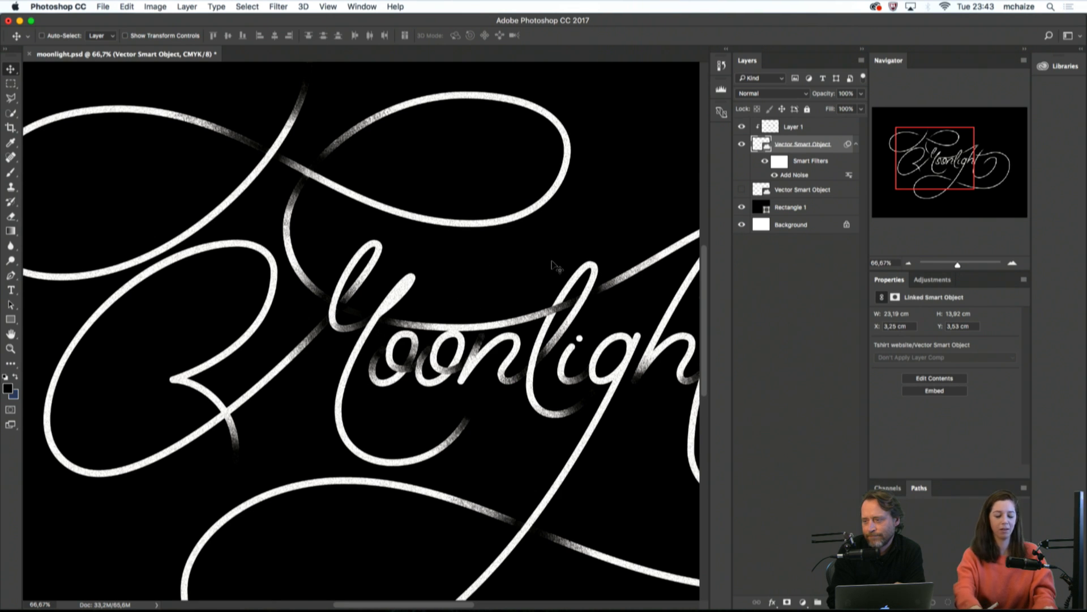
pyautogui.press('super+minus')
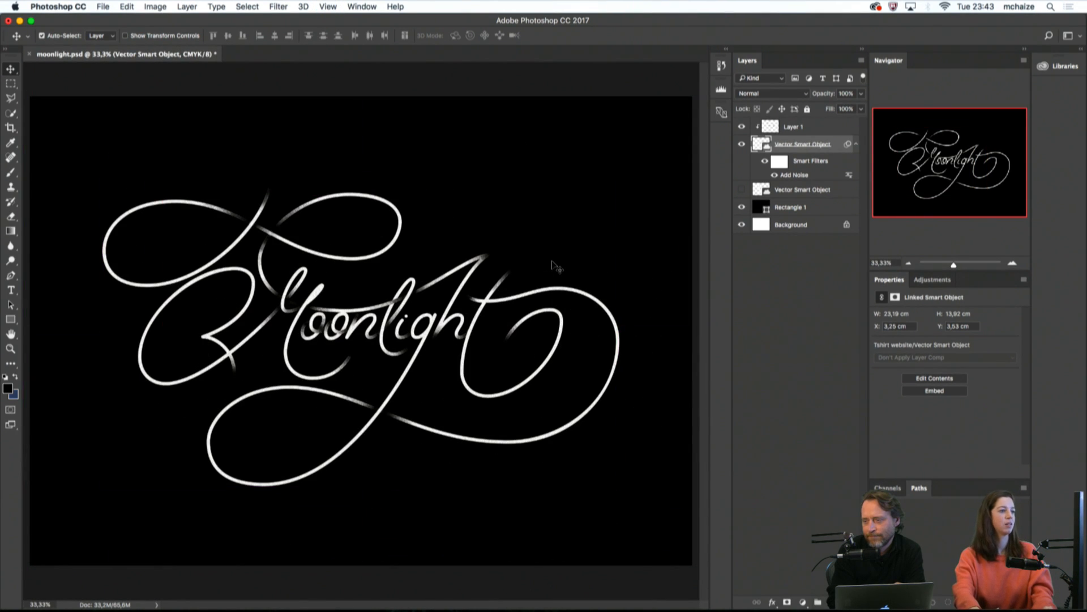
# Brush grainy black shading on Layer 1 over the lower curve of the M's first loop with a size 44 brush
pyautogui.press('super+plus')
pyautogui.press('super+plus')
pyautogui.press('super+plus')
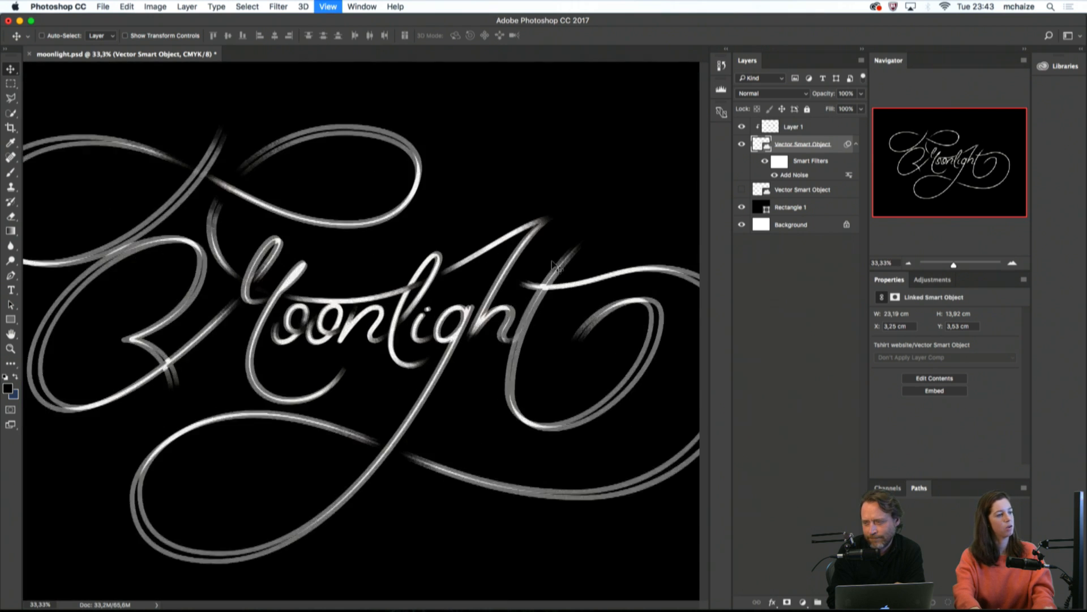
pyautogui.moveTo(338, 387); pyautogui.dragTo(567, 428)
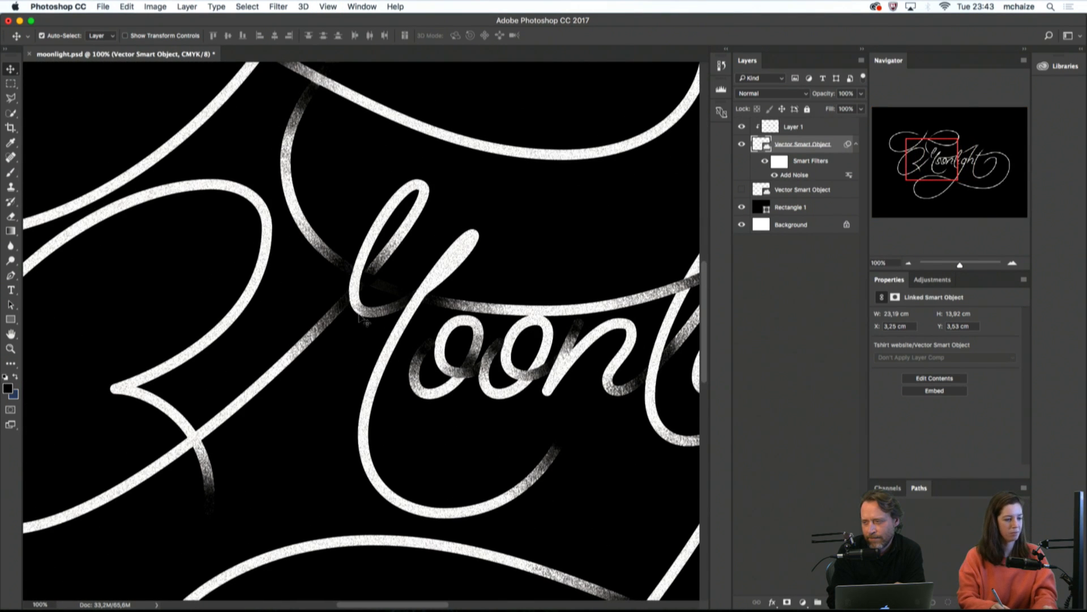
pyautogui.press('b')
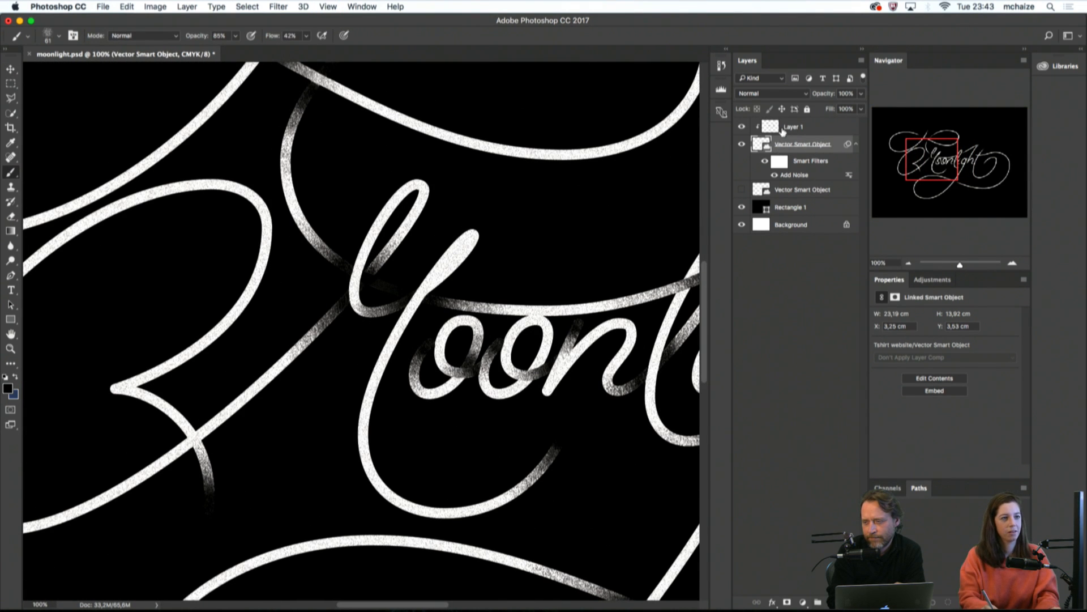
pyautogui.click(782, 130)
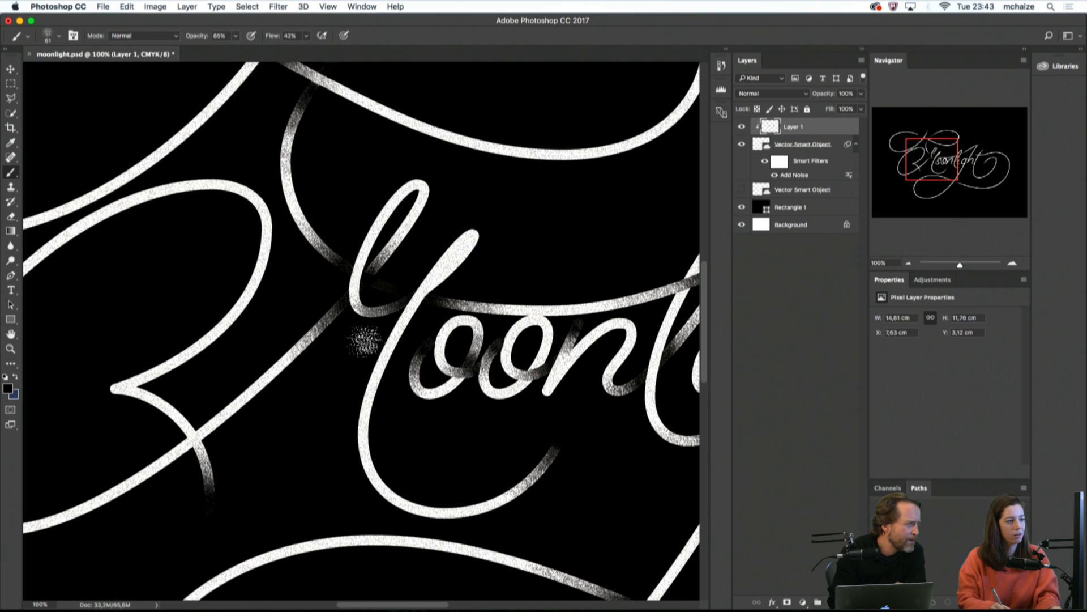
pyautogui.moveTo(357, 336); pyautogui.dragTo(352, 336)
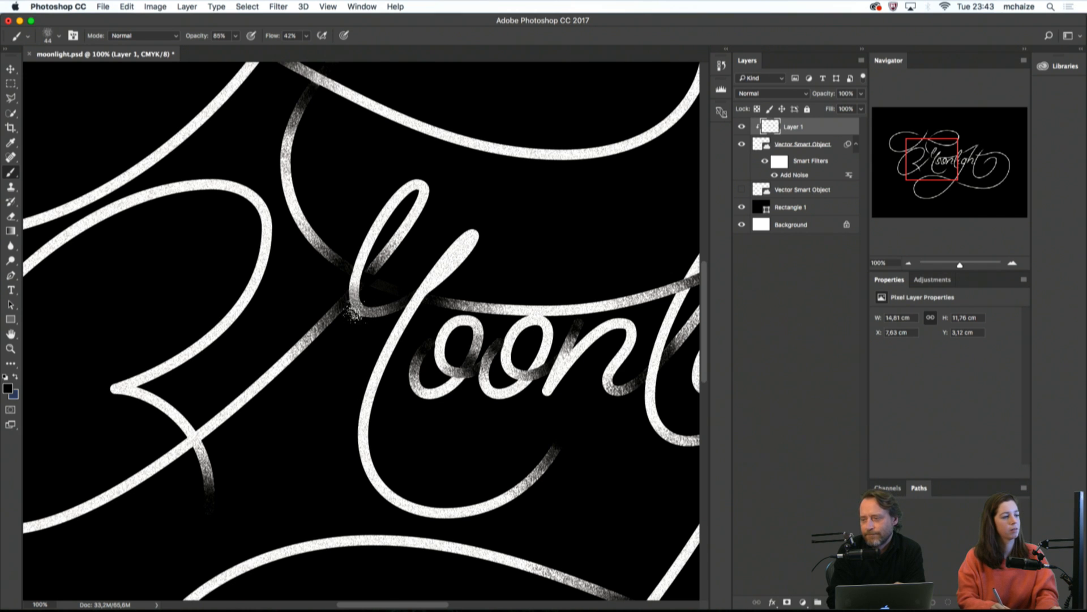
# Examine the grainy overlap shading across the whole Moonlight artwork and close up around the double o and the n
pyautogui.press('super+minus')
pyautogui.press('super+minus')
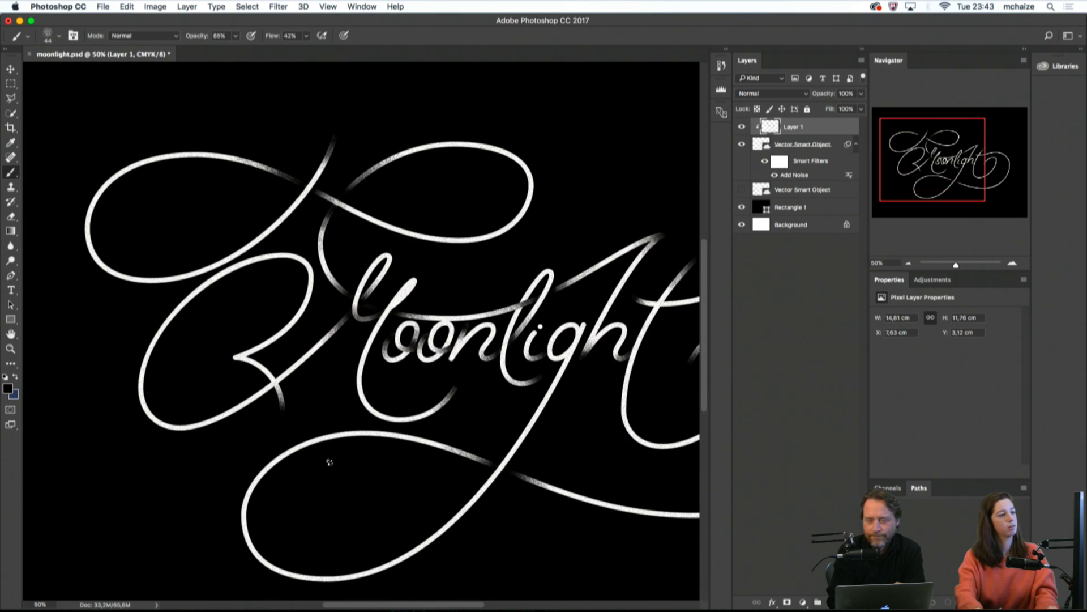
pyautogui.press('super+minus')
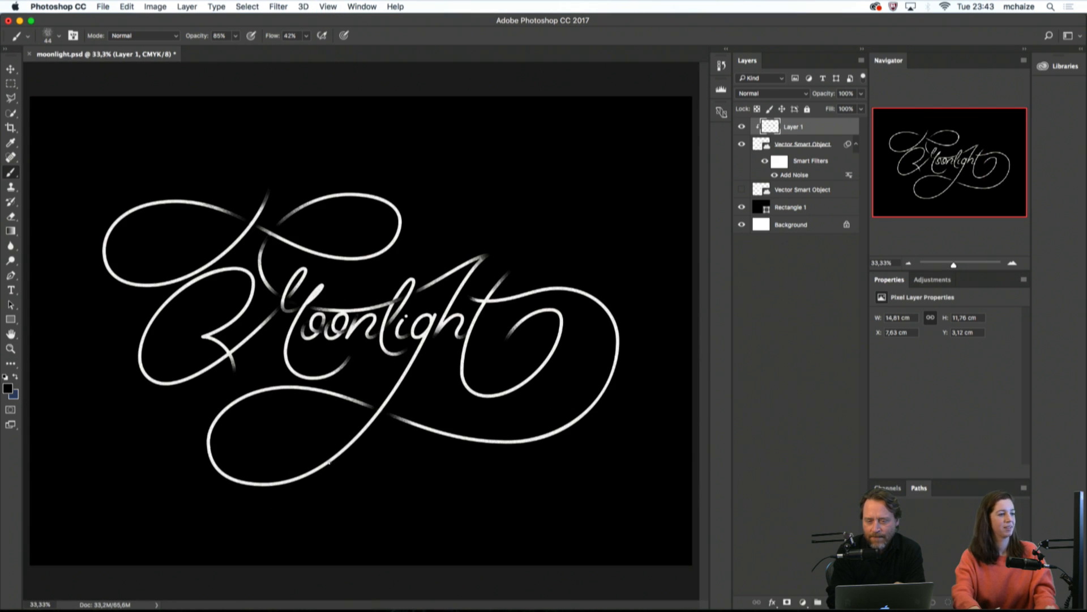
pyautogui.press('super+plus')
pyautogui.press('super+plus')
pyautogui.press('super+plus')
pyautogui.press('super+plus')
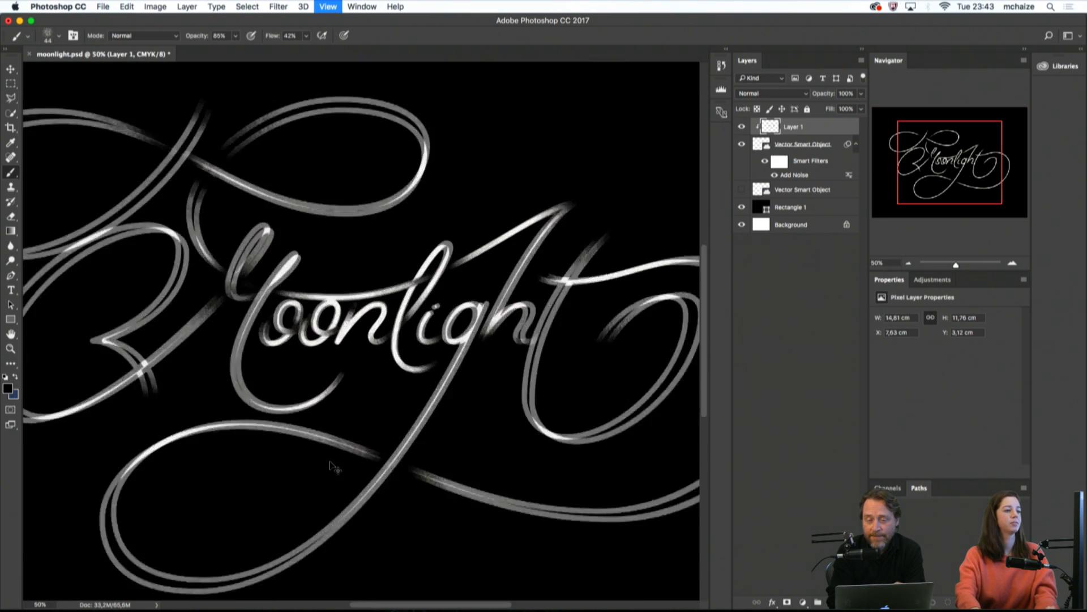
pyautogui.moveTo(310, 343); pyautogui.dragTo(398, 353)
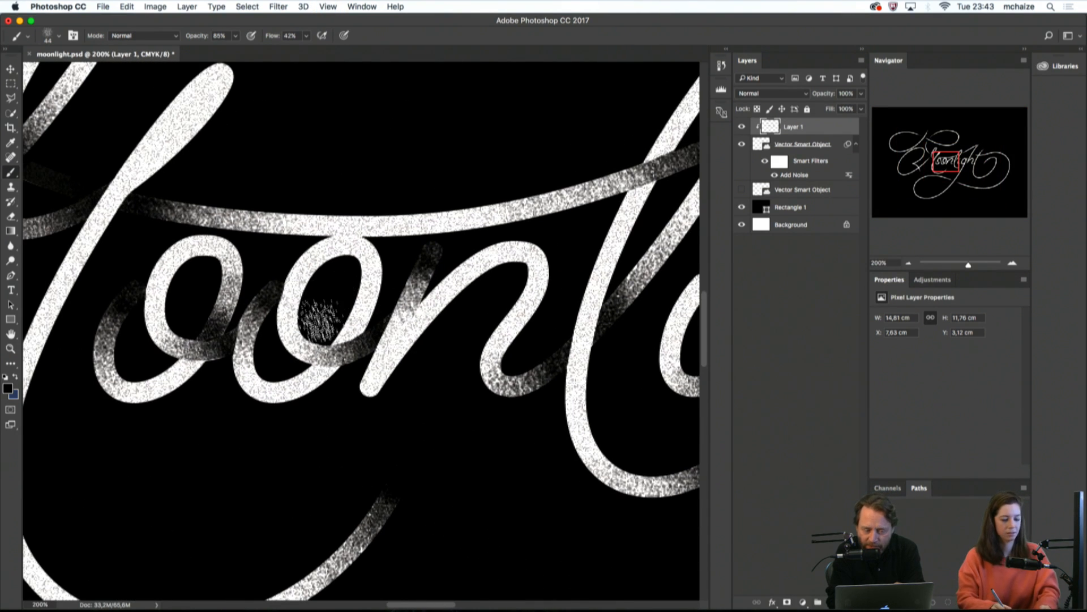
# Outline the second o's inner right side with the Polygonal Lasso, brush grainy black shading inside near the overlap, and deselect
pyautogui.press('l')
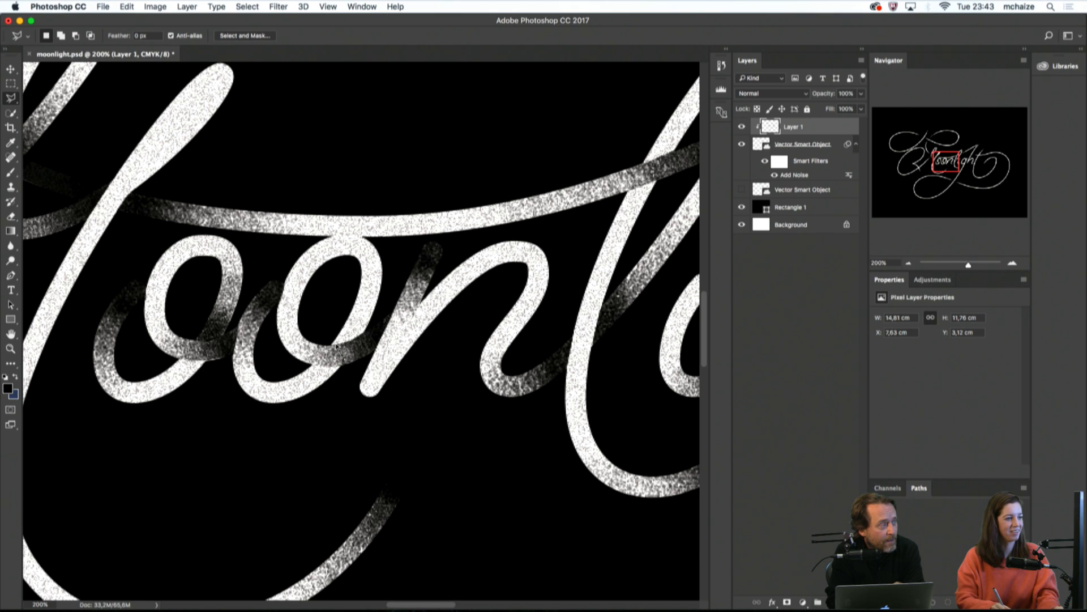
pyautogui.moveTo(373, 333); pyautogui.dragTo(387, 308)
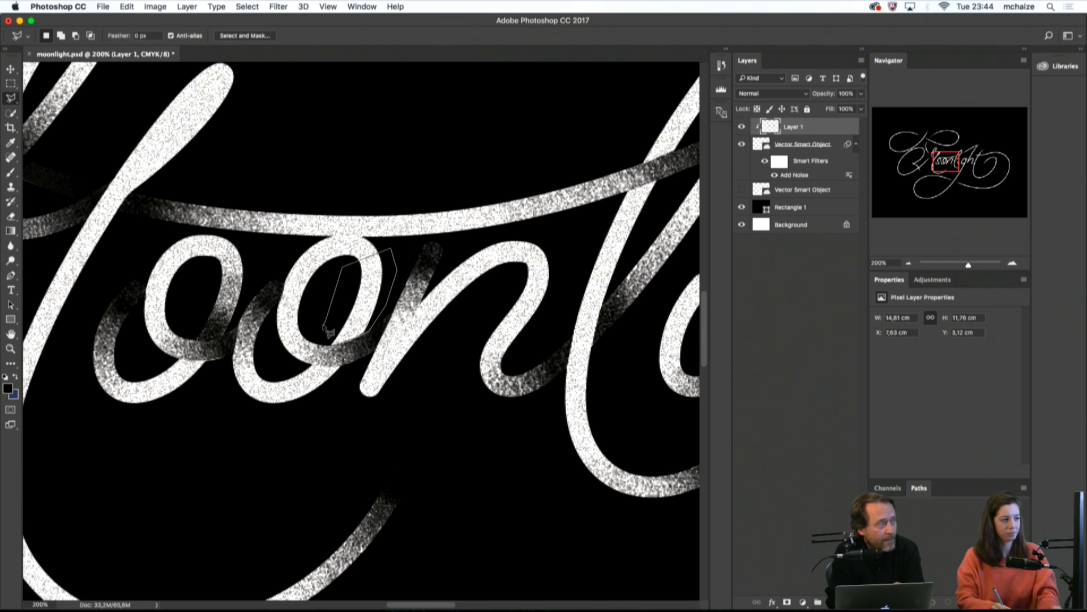
pyautogui.press('b')
pyautogui.moveTo(334, 326); pyautogui.dragTo(355, 329)
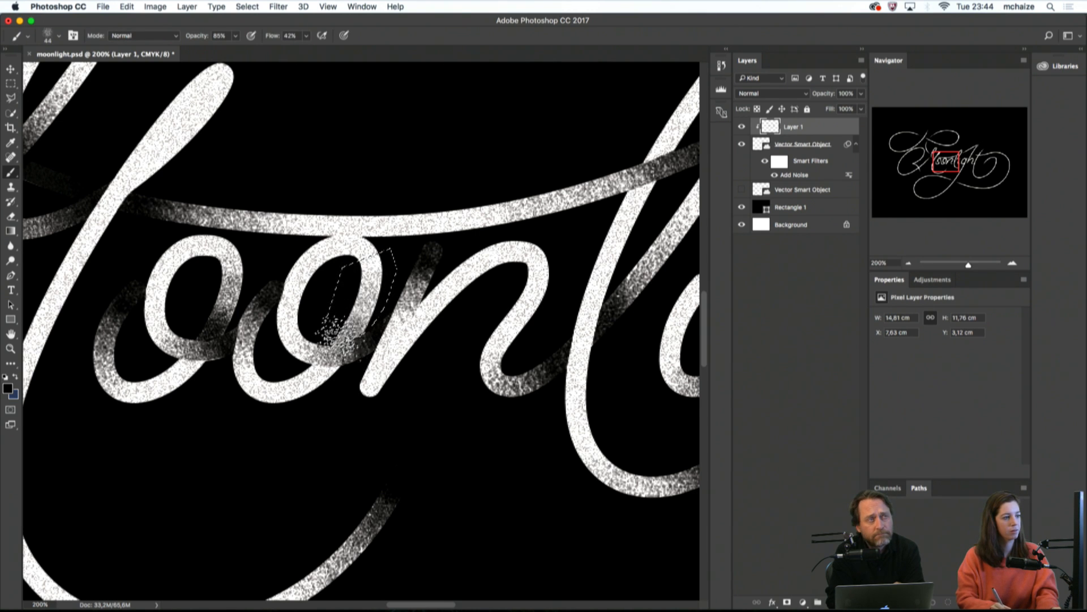
pyautogui.moveTo(357, 330)
pyautogui.mouseDown()
pyautogui.moveTo(369, 295)
pyautogui.moveTo(348, 336)
pyautogui.mouseUp()
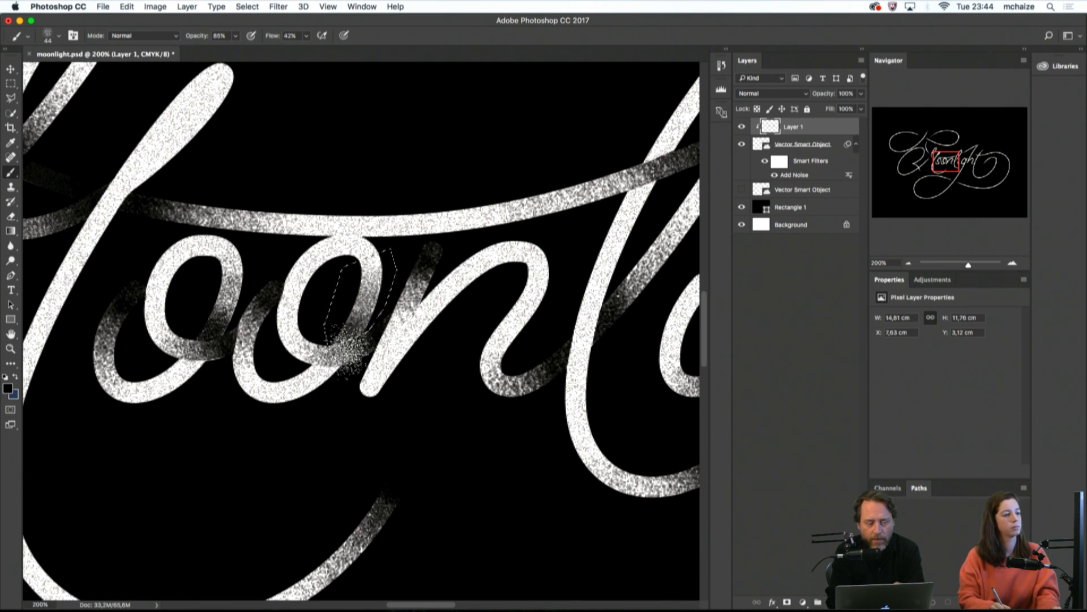
pyautogui.press('m')
pyautogui.click(365, 456)
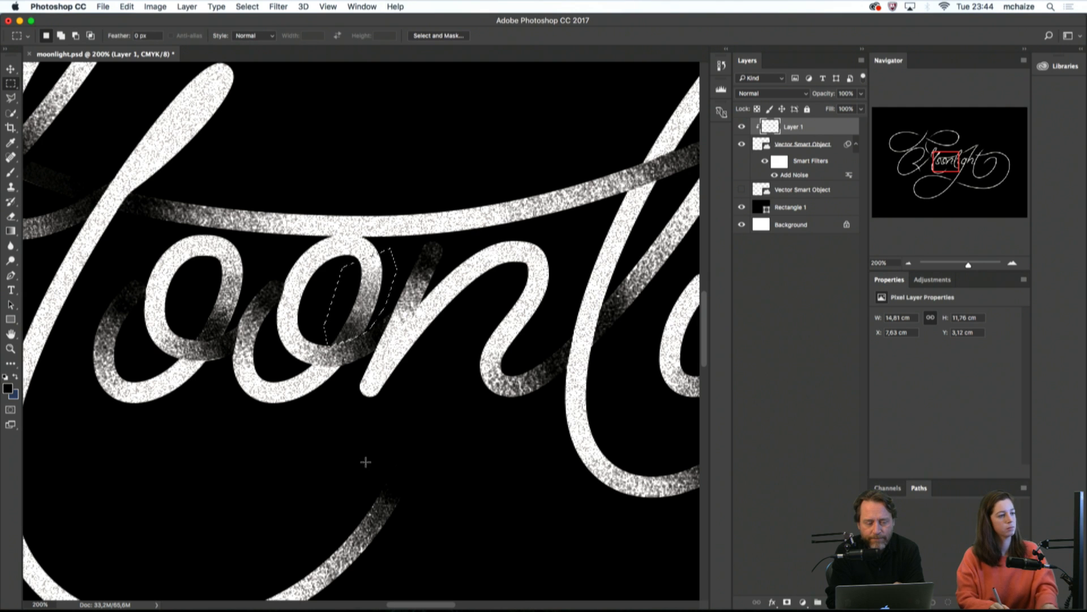
# Lasso the l's left stem just below the crossing swash, brush grainy black shading inside the selection on Layer 1, and deselect
pyautogui.scroll(-4, 377, 447)
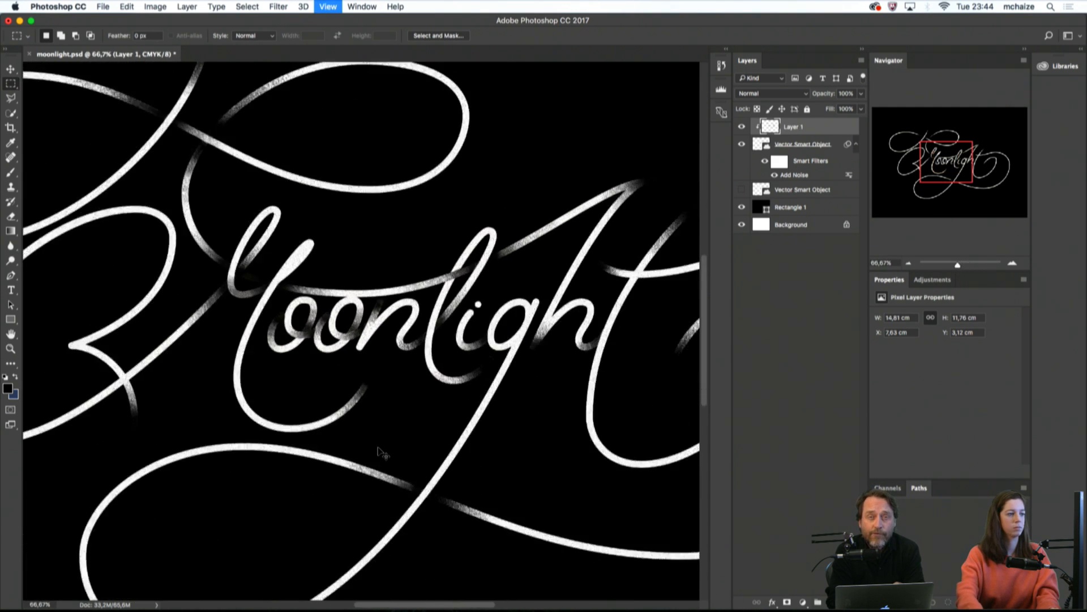
pyautogui.scroll(-1, 378, 450)
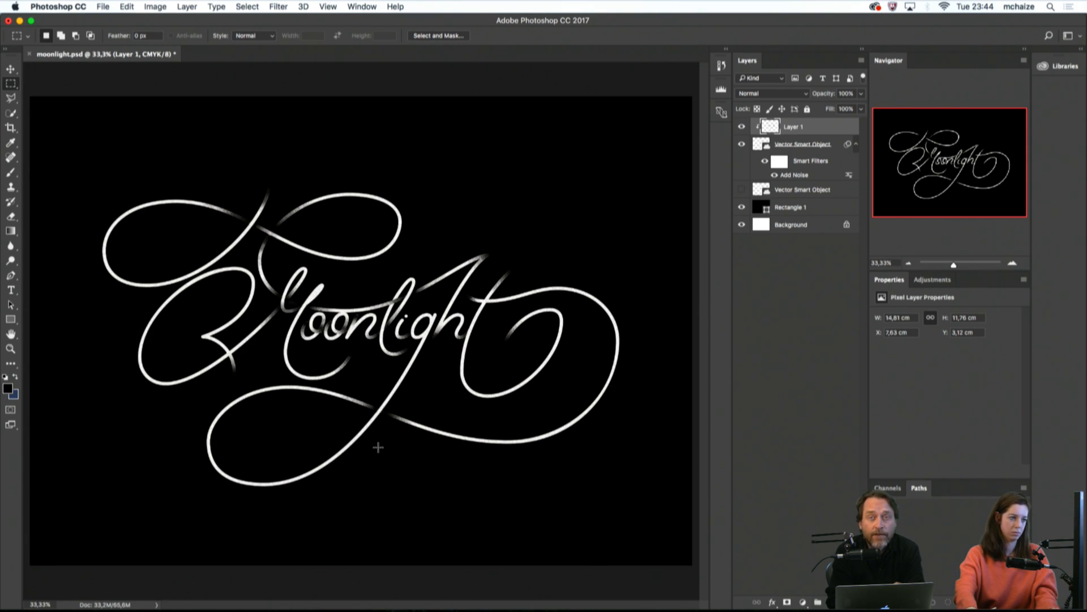
pyautogui.scroll(8, 378, 447)
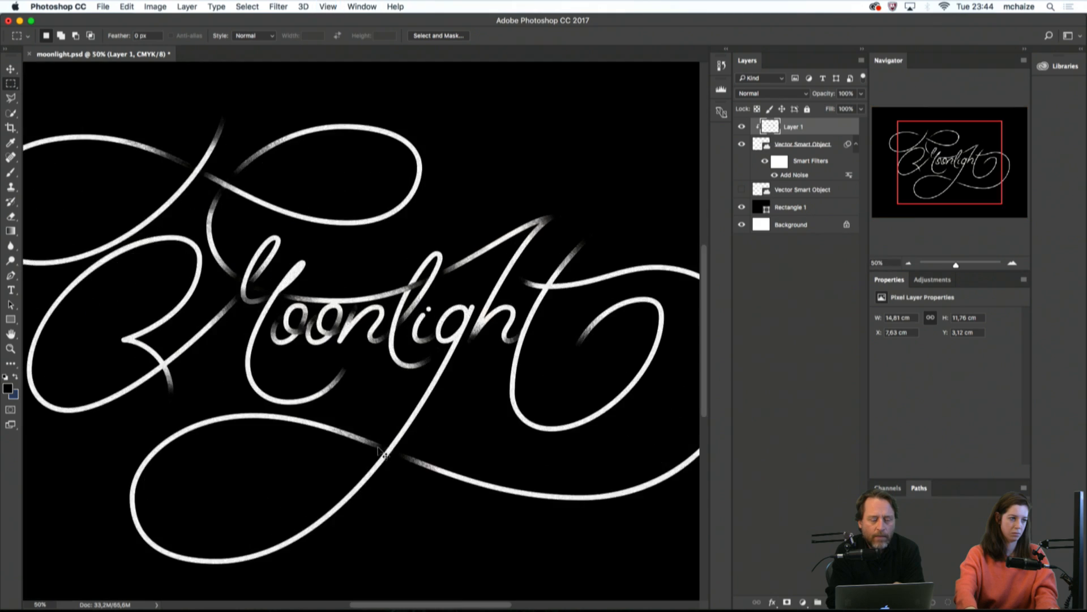
pyautogui.moveTo(297, 417); pyautogui.dragTo(221, 441)
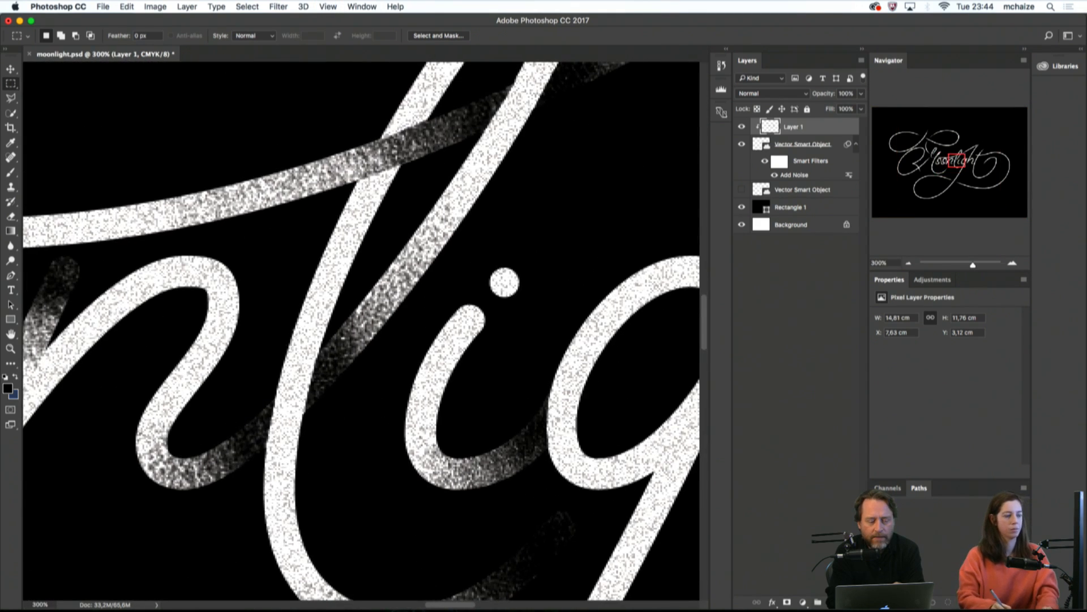
pyautogui.press('l')
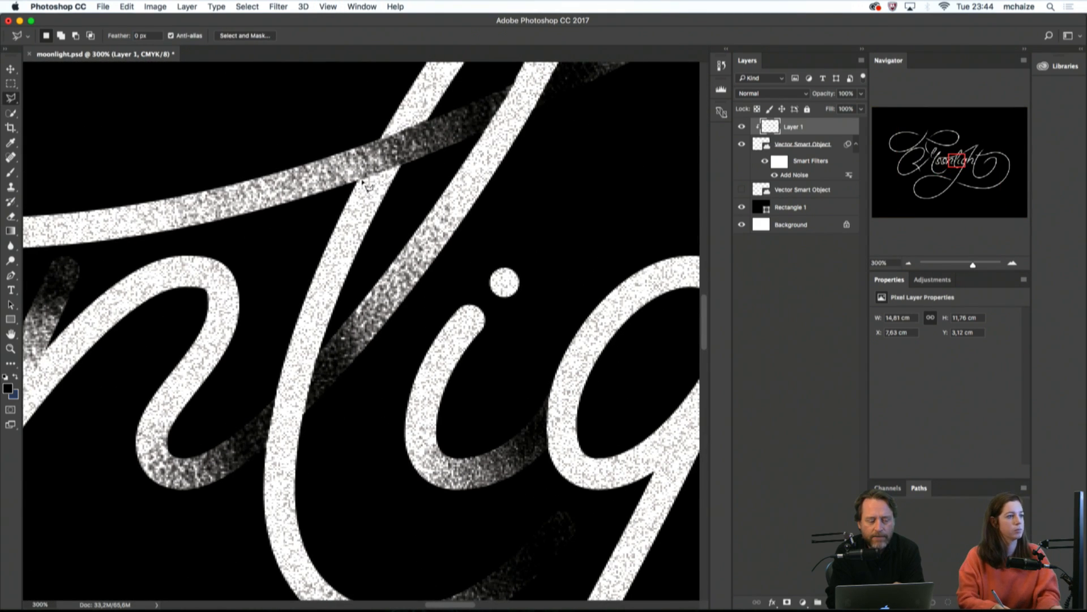
pyautogui.click(401, 166)
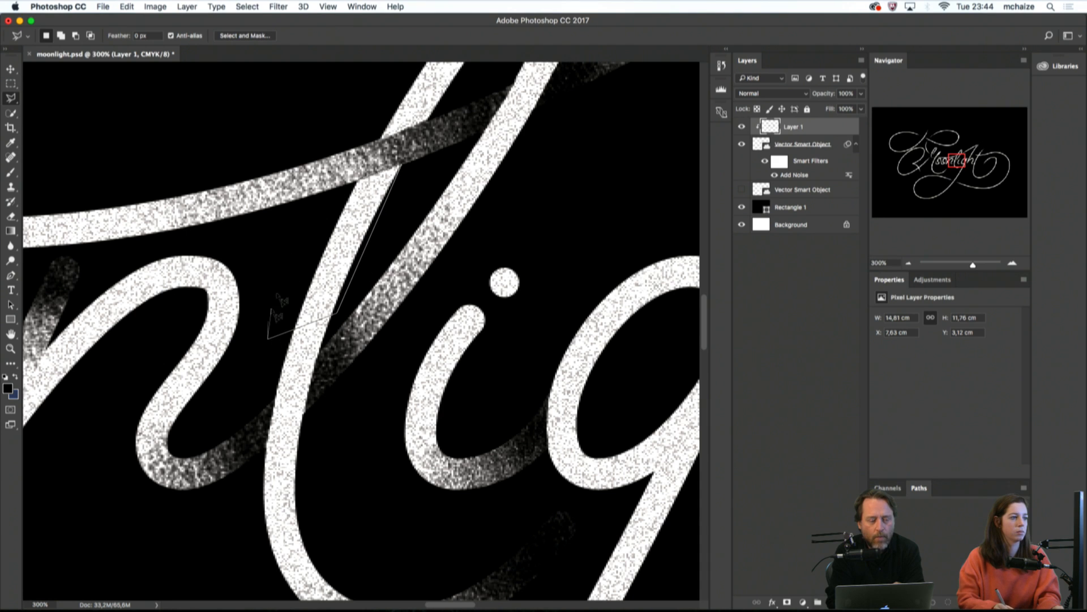
pyautogui.click(306, 217)
pyautogui.click(352, 182)
pyautogui.click(401, 166)
pyautogui.press('b')
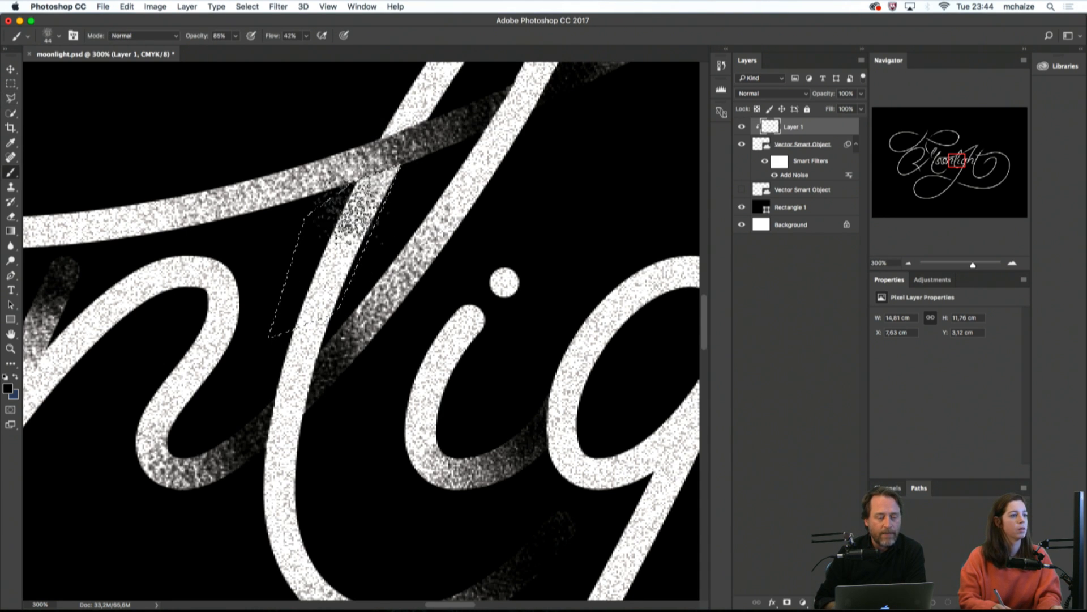
pyautogui.moveTo(353, 213)
pyautogui.mouseDown()
pyautogui.moveTo(336, 245)
pyautogui.moveTo(376, 177)
pyautogui.moveTo(362, 194)
pyautogui.moveTo(390, 172)
pyautogui.moveTo(350, 200)
pyautogui.moveTo(376, 189)
pyautogui.moveTo(364, 214)
pyautogui.moveTo(382, 217)
pyautogui.moveTo(354, 232)
pyautogui.mouseUp()
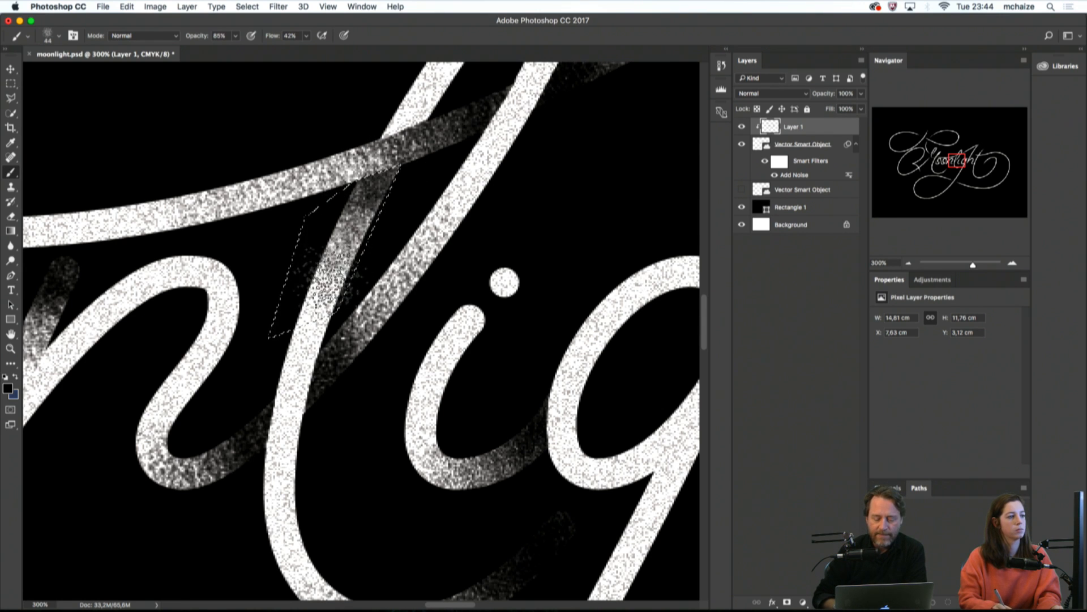
pyautogui.press('m')
pyautogui.click(415, 203)
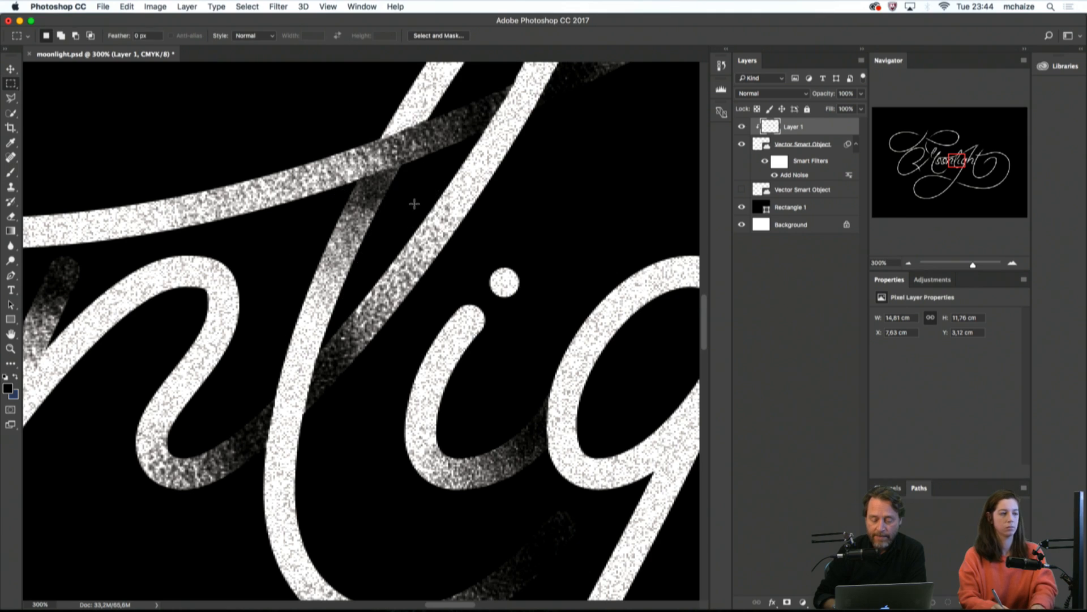
# Examine the shading on the l's stem at full-artwork scale and again close up
pyautogui.press('super+minus')
pyautogui.press('super+minus')
pyautogui.press('super+minus')
pyautogui.press('super+minus')
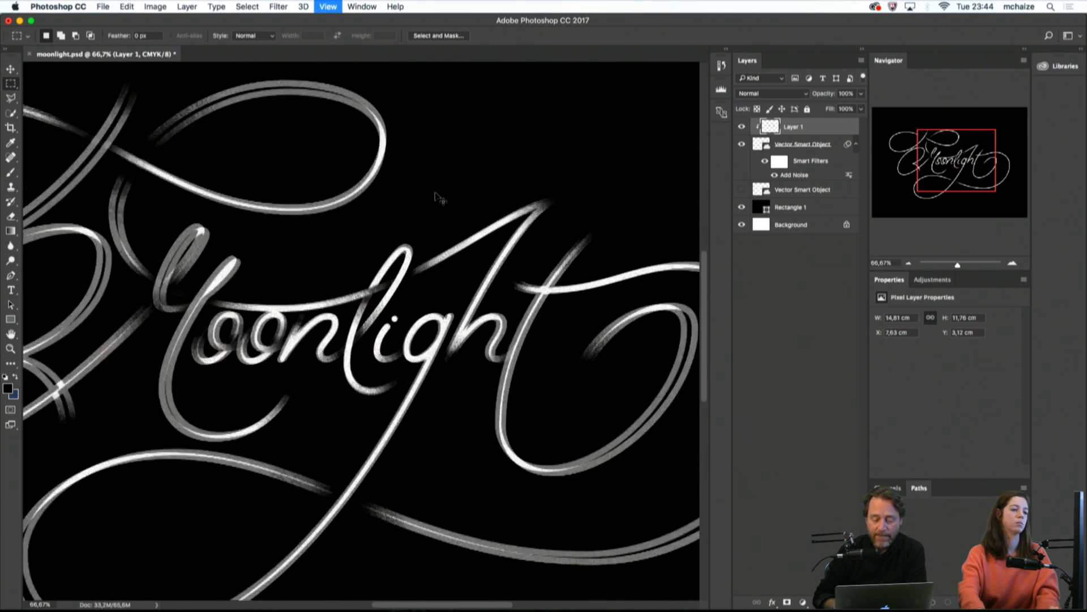
pyautogui.press('super+minus')
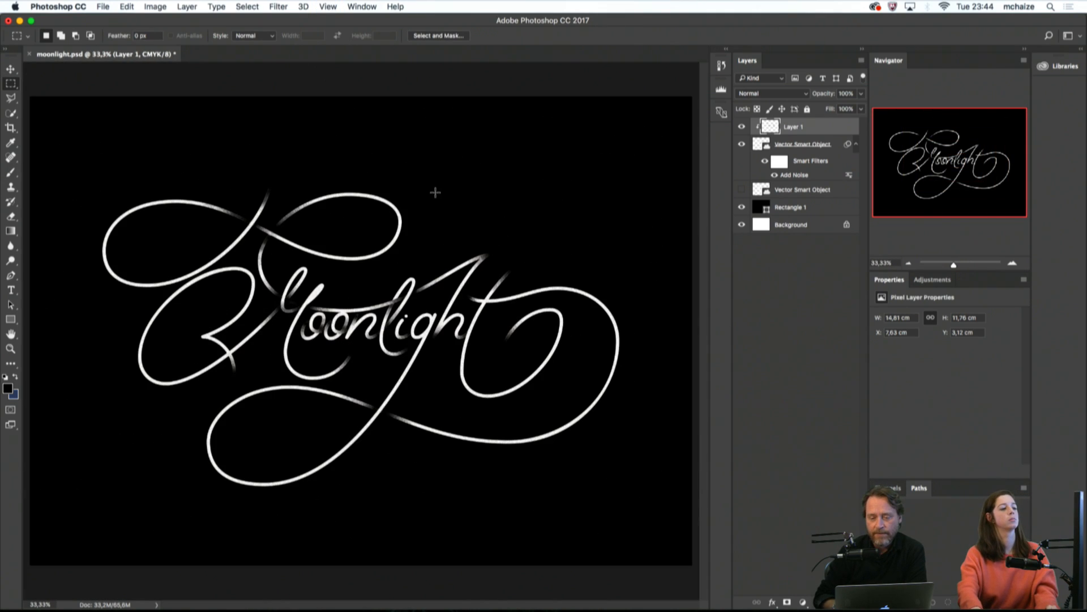
pyautogui.press('super+plus')
pyautogui.press('super+plus')
pyautogui.press('super+plus')
pyautogui.press('super+plus')
pyautogui.press('super+plus')
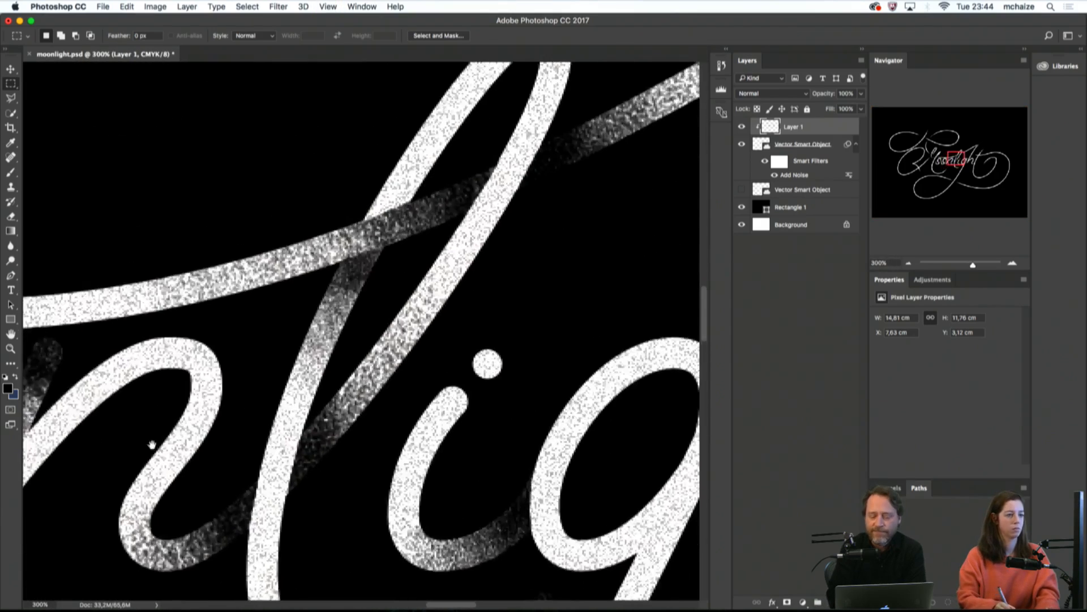
# Restore the selection on the l's left stem and brush darker grainy shading just below the crossing swash
pyautogui.moveTo(152, 444); pyautogui.dragTo(117, 456)
pyautogui.press('b')
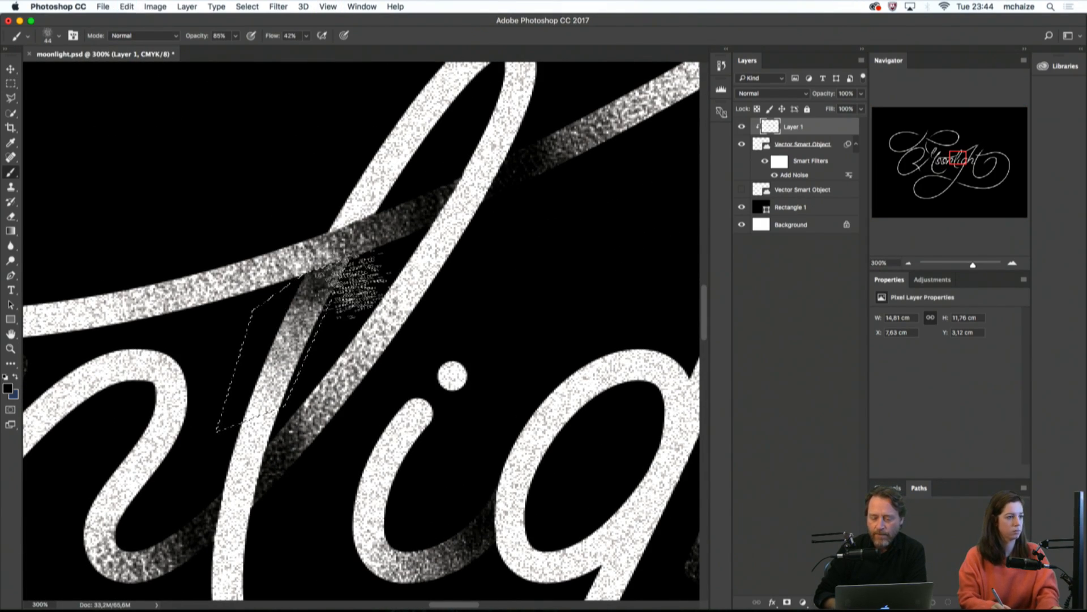
pyautogui.press('super+z')
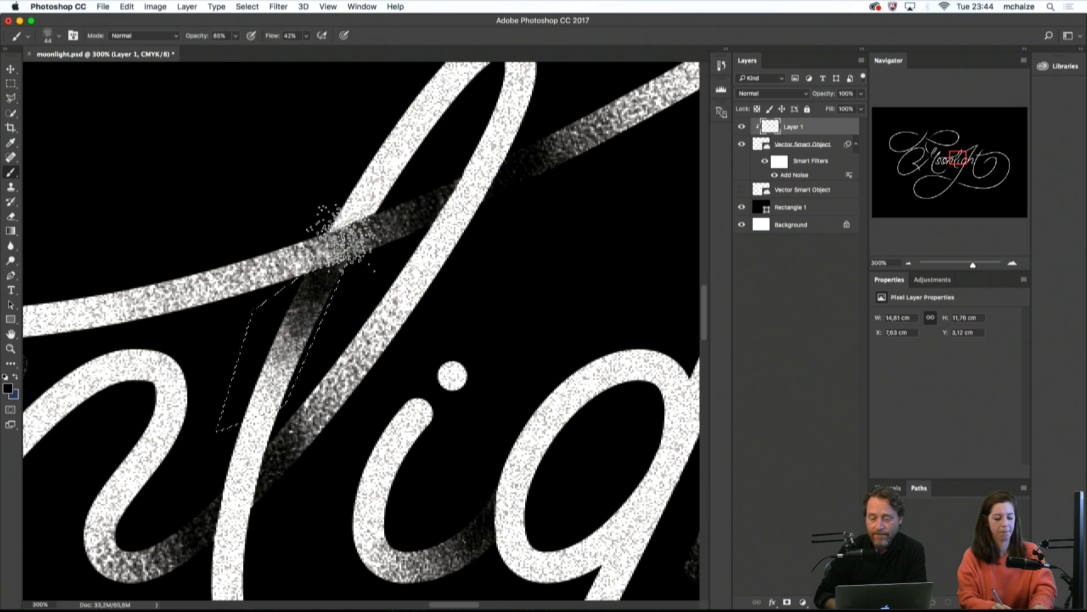
# Hide the smart filters on the visible Vector Smart Object and clear the selection on the l's stem
pyautogui.press('l')
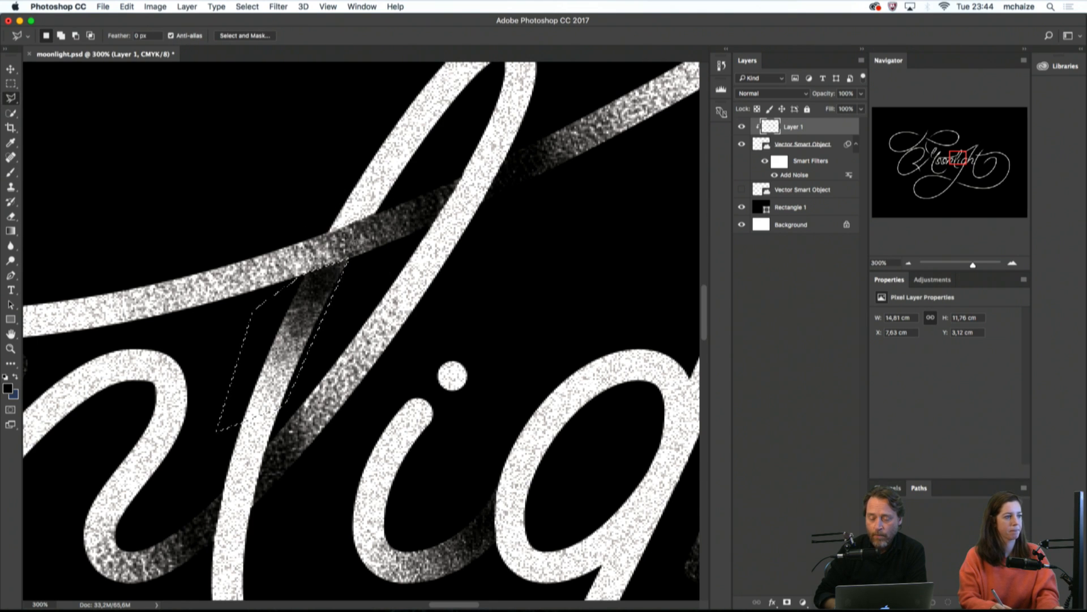
pyautogui.click(764, 161)
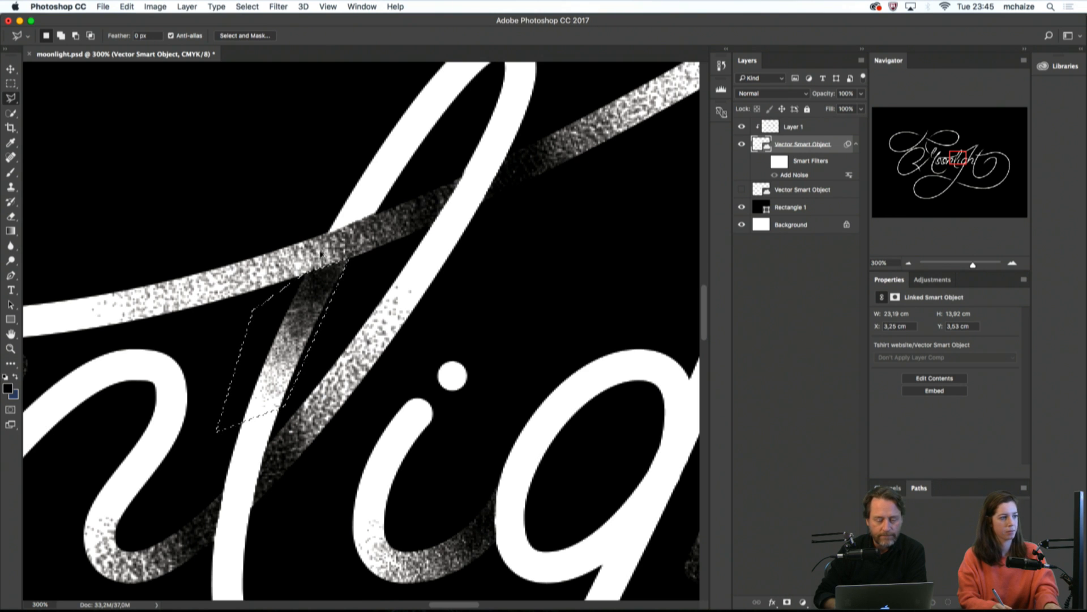
pyautogui.press('super+d')
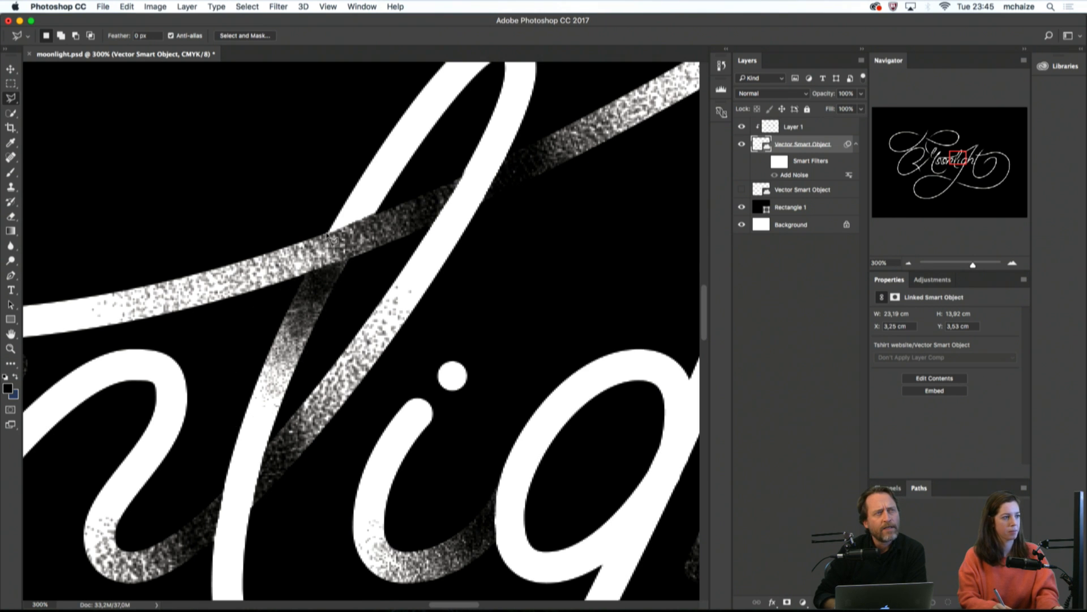
# Lasso the l's left stem above the crossing swash and brush a first grainy black shading inside it on Layer 1
pyautogui.click(378, 212)
pyautogui.click(473, 116)
pyautogui.scroll(1, 479, 112)
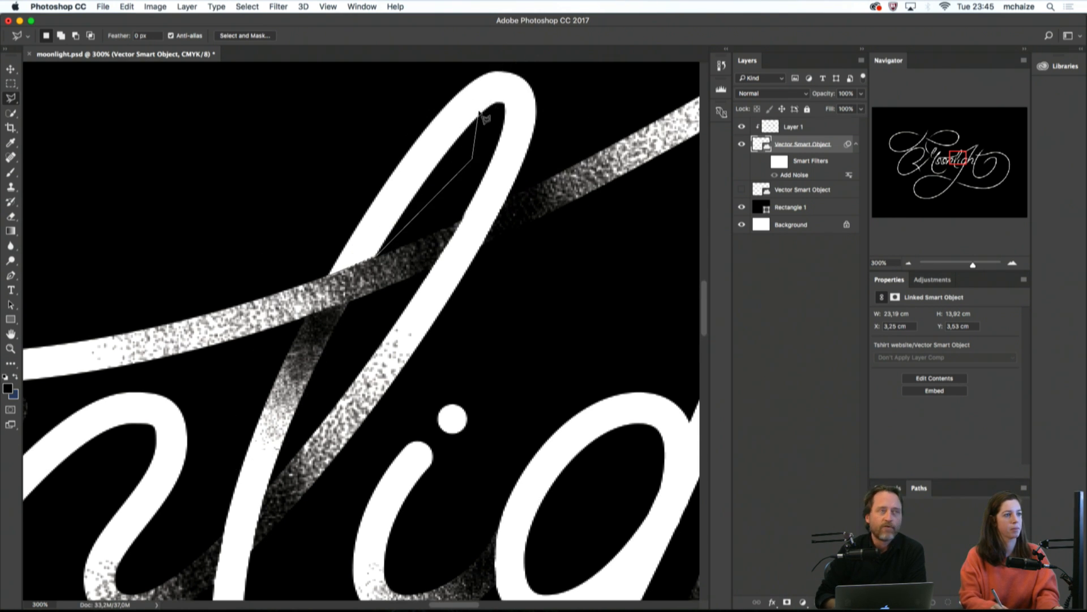
pyautogui.click(479, 113)
pyautogui.click(408, 94)
pyautogui.click(312, 164)
pyautogui.click(306, 180)
pyautogui.click(327, 276)
pyautogui.click(377, 256)
pyautogui.press('b')
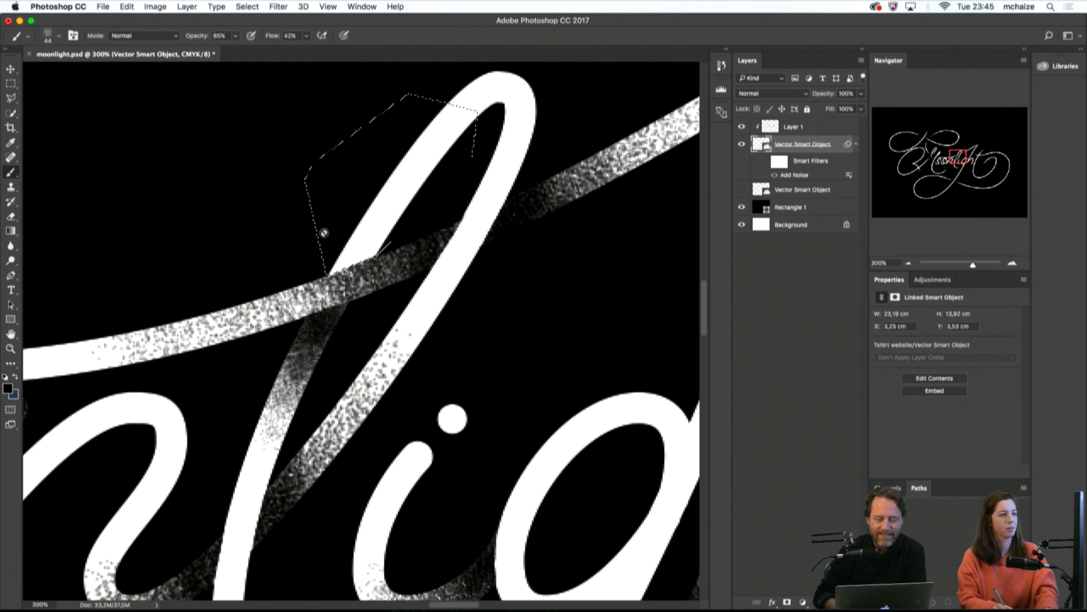
pyautogui.click(782, 126)
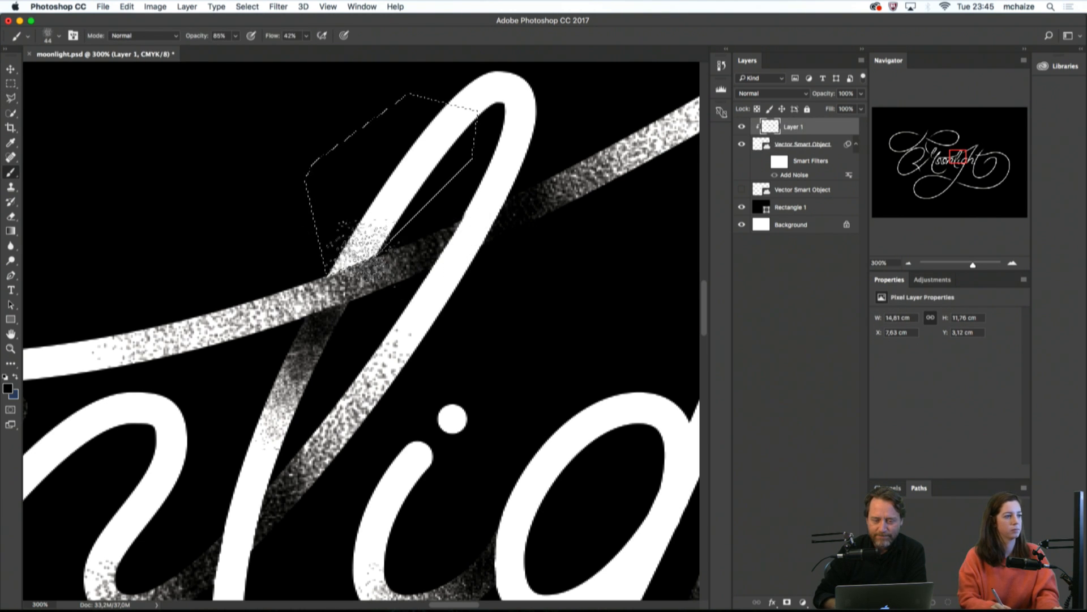
# Sample black from the background, brush deeper shading up the l's selected upper stem at brush size 81, and deselect
pyautogui.press('x')
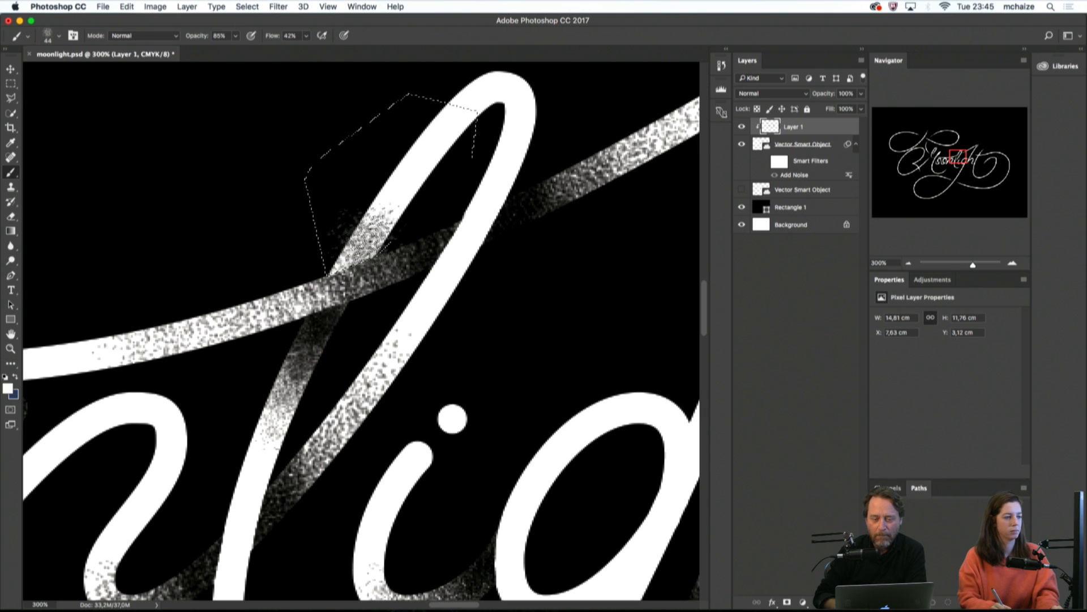
pyautogui.keyDown('alt'); pyautogui.click(255, 241); pyautogui.keyUp('alt')
pyautogui.keyDown('alt'); pyautogui.click(365, 250); pyautogui.keyUp('alt')
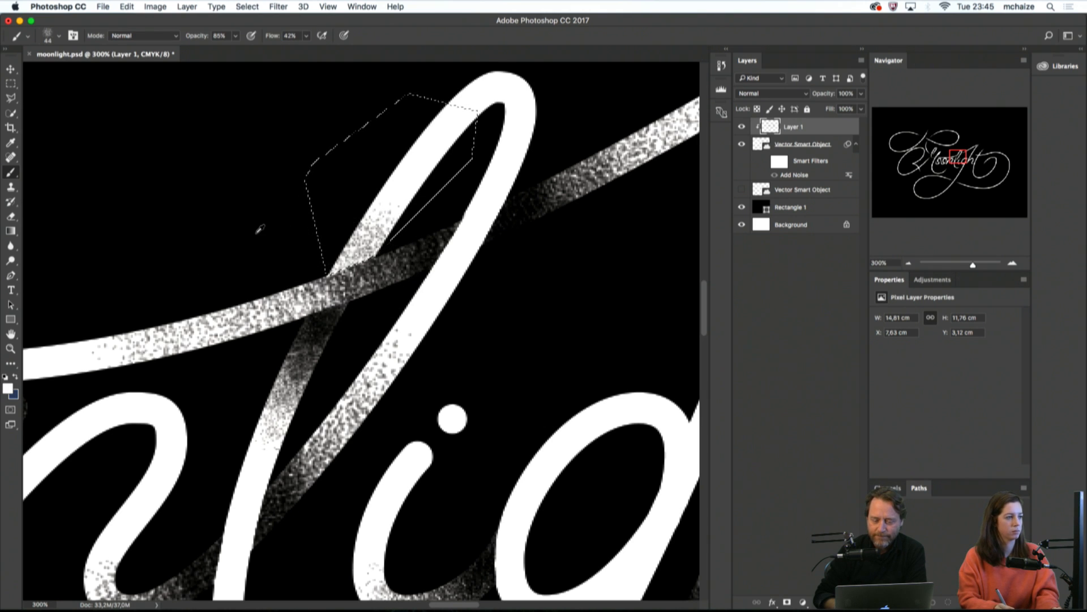
pyautogui.keyDown('alt'); pyautogui.click(257, 233); pyautogui.keyUp('alt')
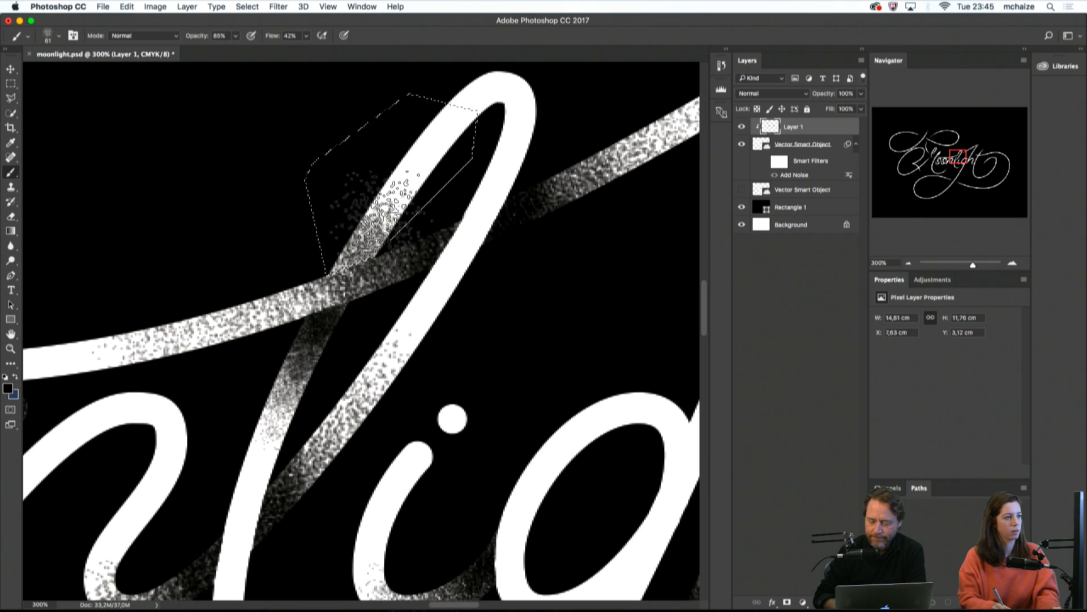
pyautogui.moveTo(334, 261); pyautogui.dragTo(394, 175)
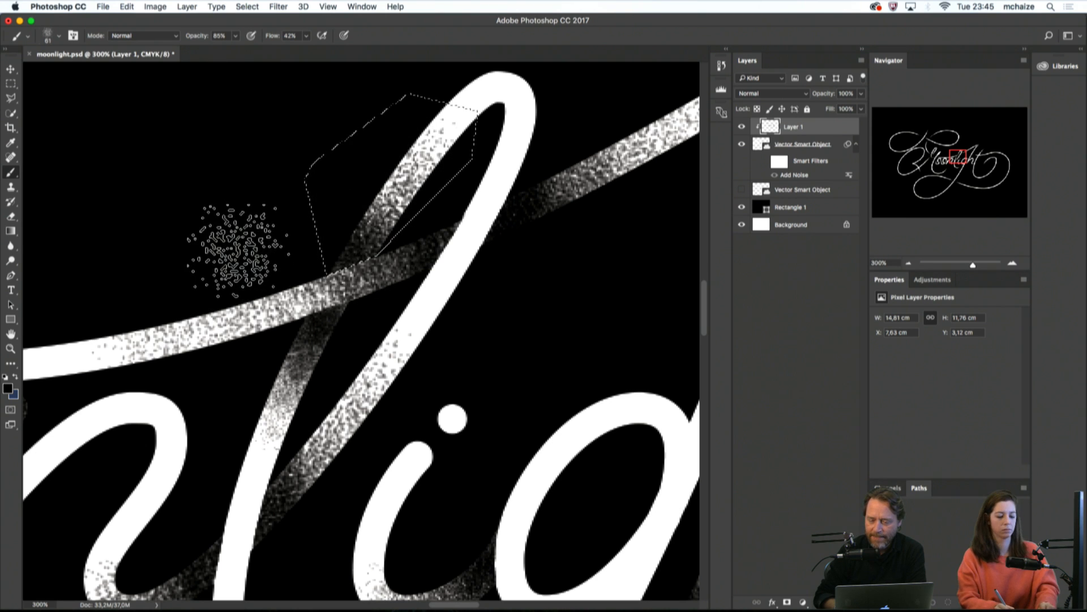
pyautogui.press('m')
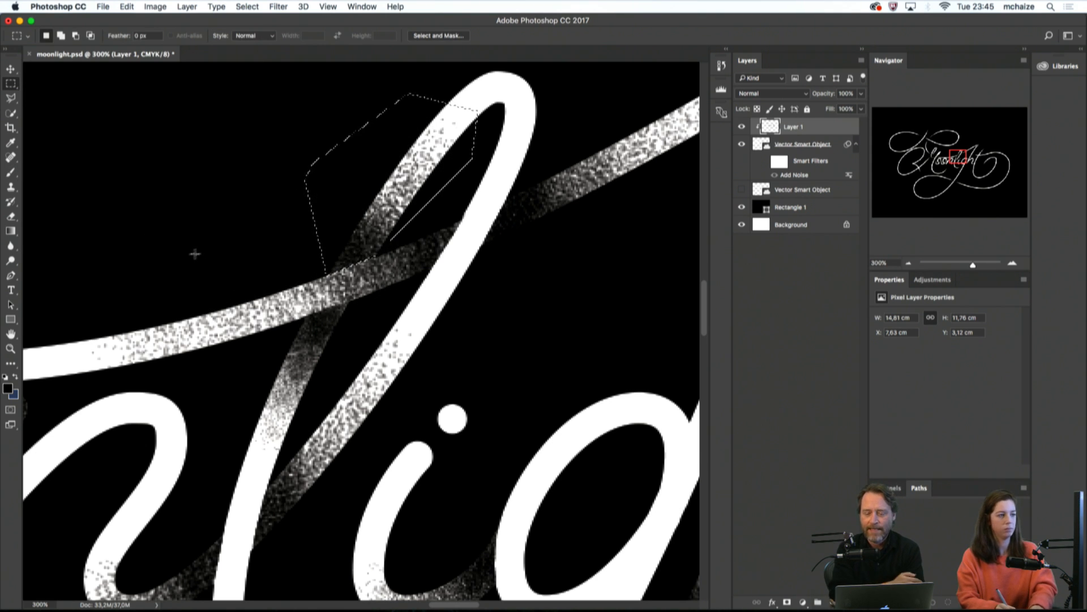
pyautogui.press('super+d')
pyautogui.press('super+minus')
pyautogui.press('super+minus')
pyautogui.press('super+minus')
pyautogui.press('super+minus')
pyautogui.press('super+minus')
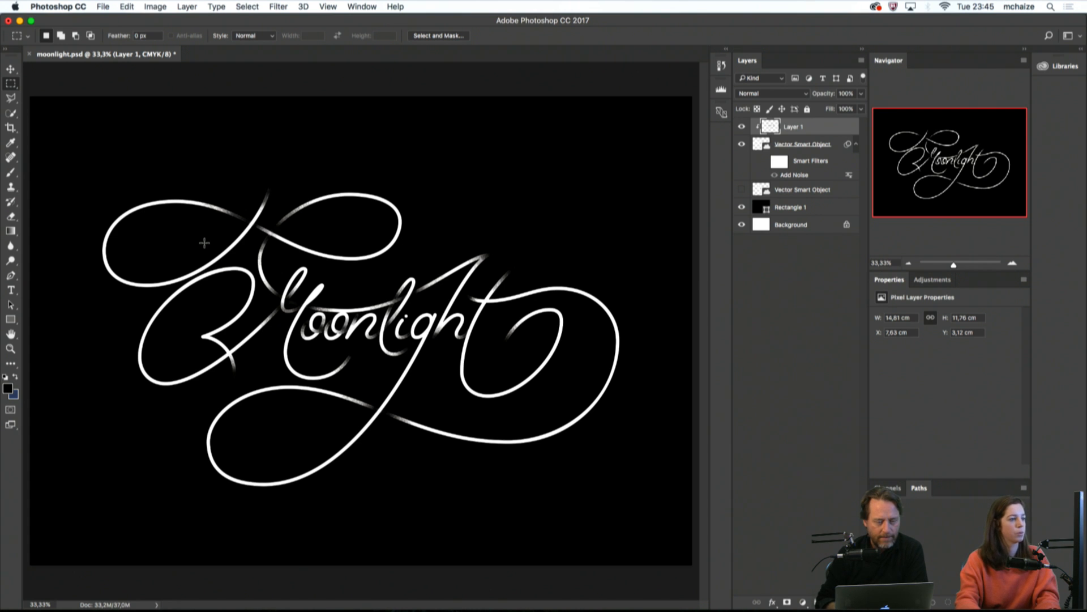
# Lasso the large left loop's stroke below its crossing with the short tail, brush grainy black shading up to the crossing, and deselect
pyautogui.press('super+plus')
pyautogui.press('super+plus')
pyautogui.press('super+plus')
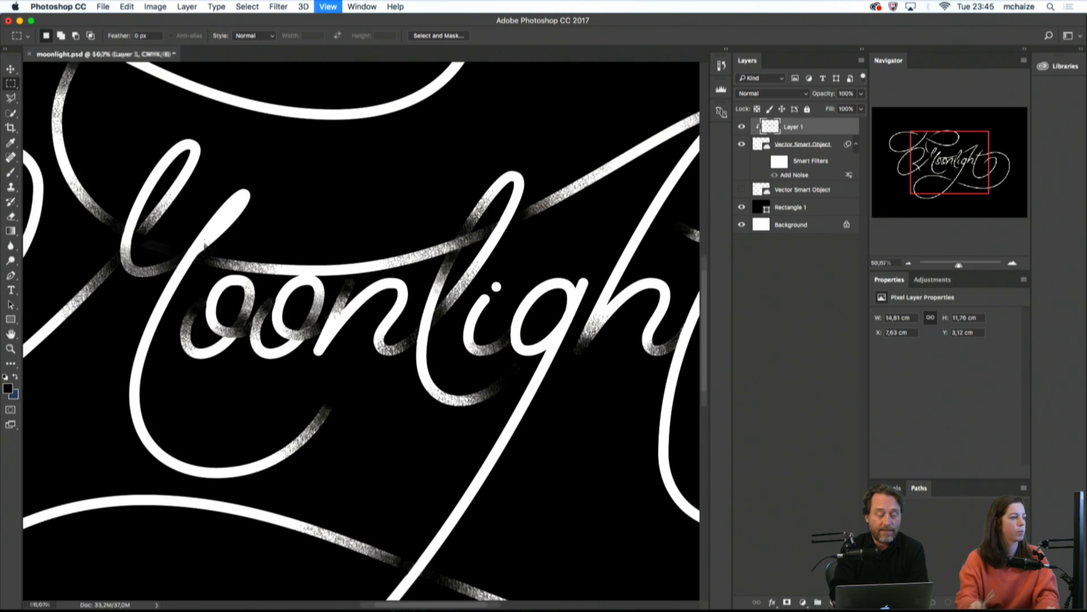
pyautogui.moveTo(342, 478); pyautogui.dragTo(601, 418)
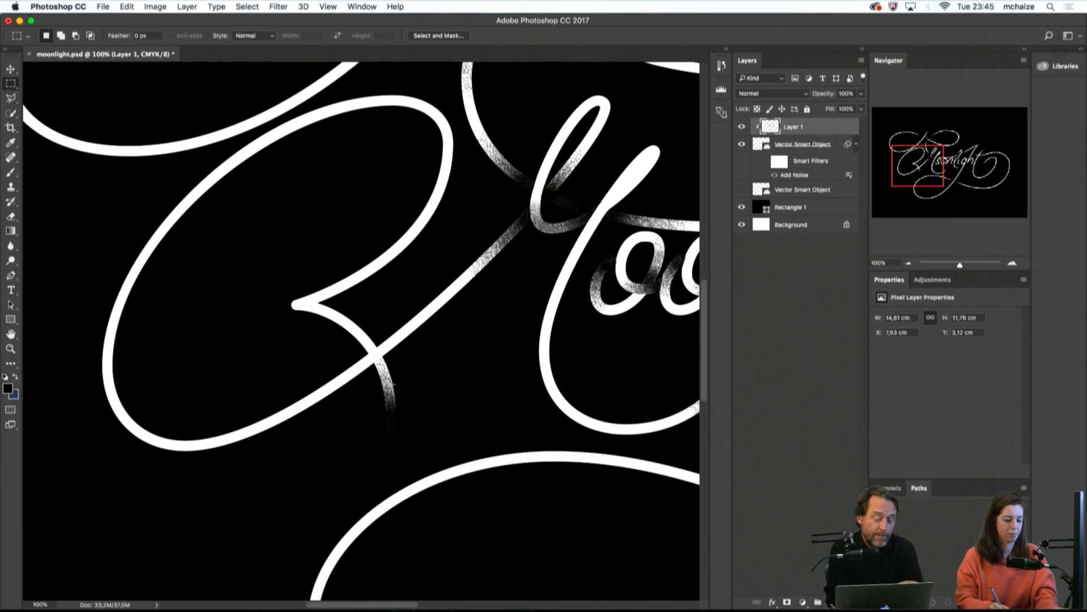
pyautogui.press('z')
pyautogui.moveTo(387, 387)
pyautogui.mouseDown()
pyautogui.moveTo(435, 402)
pyautogui.moveTo(408, 389)
pyautogui.mouseUp()
pyautogui.press('l')
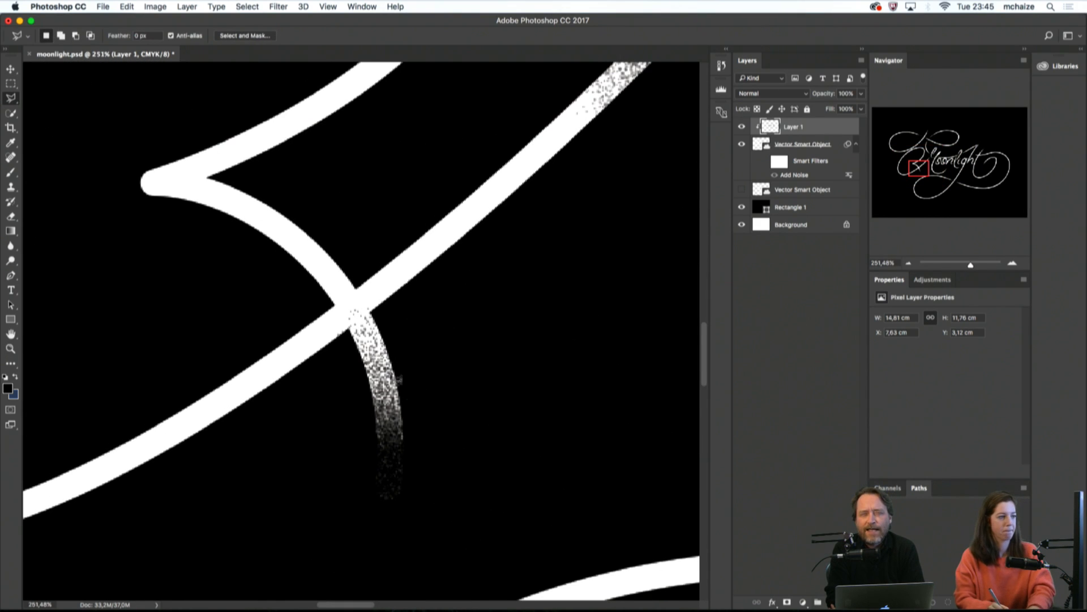
pyautogui.click(332, 303)
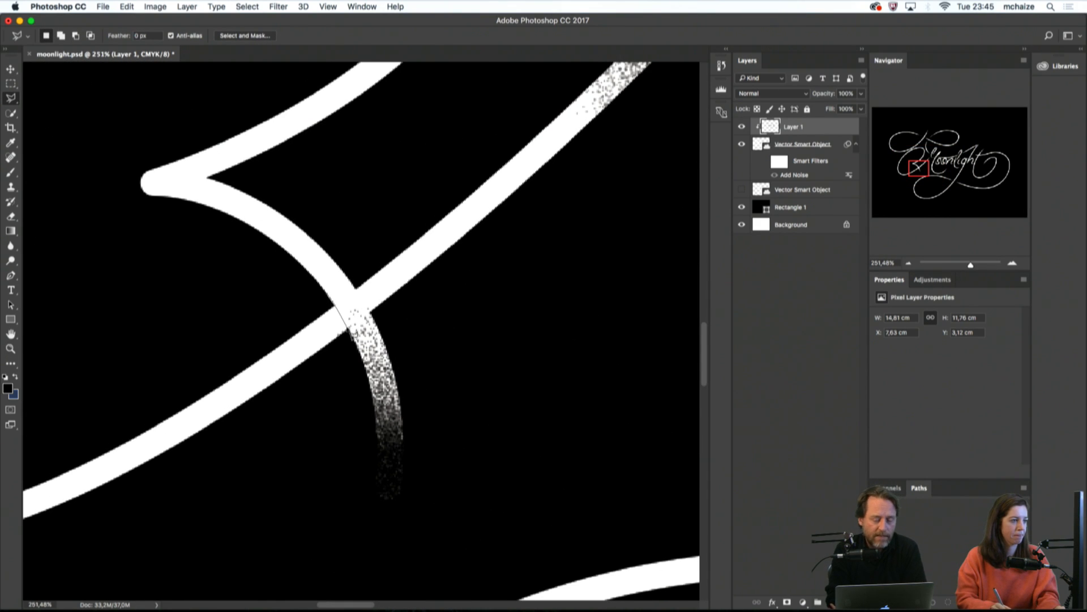
pyautogui.click(348, 334)
pyautogui.click(348, 389)
pyautogui.click(258, 500)
pyautogui.click(133, 515)
pyautogui.click(75, 407)
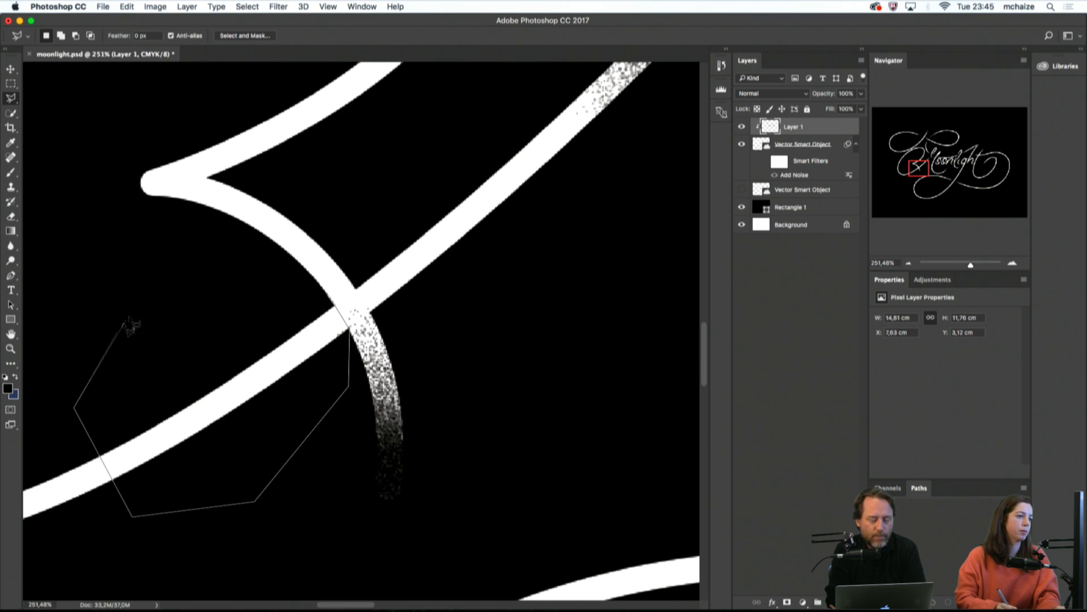
pyautogui.doubleClick(137, 314)
pyautogui.press('b')
pyautogui.moveTo(348, 306)
pyautogui.mouseDown()
pyautogui.moveTo(334, 328)
pyautogui.moveTo(240, 384)
pyautogui.moveTo(334, 300)
pyautogui.moveTo(320, 300)
pyautogui.moveTo(306, 328)
pyautogui.moveTo(340, 314)
pyautogui.moveTo(315, 314)
pyautogui.moveTo(332, 333)
pyautogui.moveTo(272, 362)
pyautogui.moveTo(300, 347)
pyautogui.moveTo(314, 320)
pyautogui.moveTo(266, 367)
pyautogui.moveTo(340, 288)
pyautogui.moveTo(470, 285)
pyautogui.moveTo(416, 313)
pyautogui.moveTo(309, 325)
pyautogui.moveTo(291, 342)
pyautogui.moveTo(320, 320)
pyautogui.mouseUp()
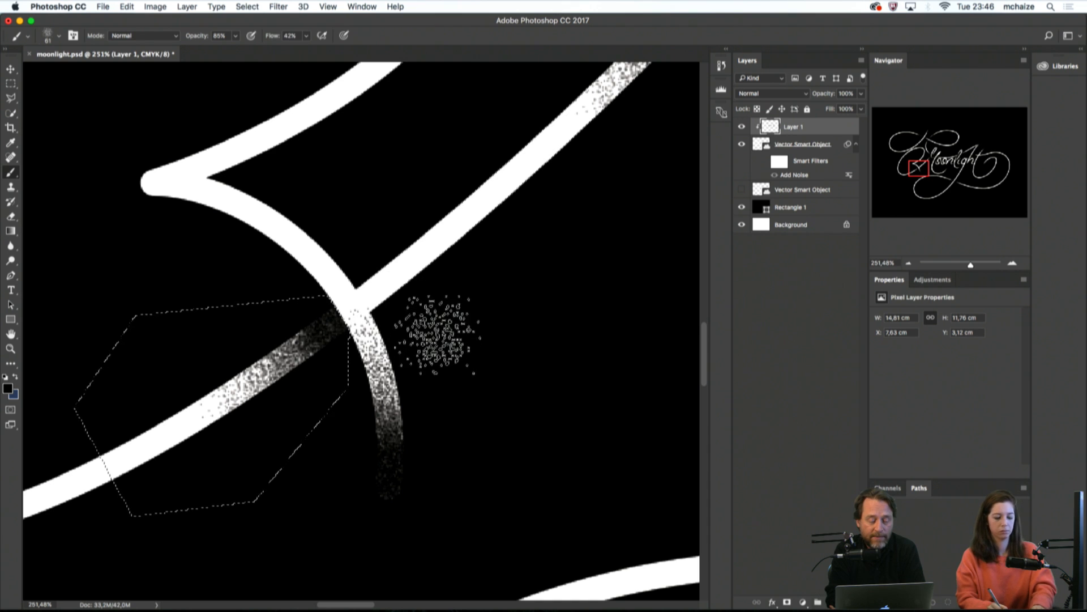
pyautogui.press('l')
pyautogui.press('super+d')
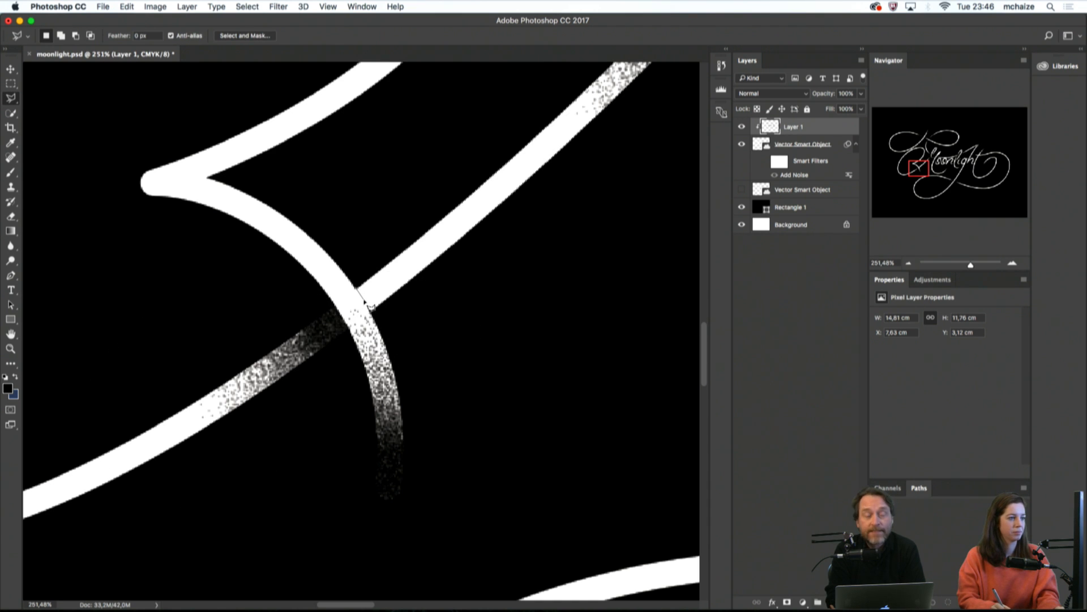
# Lasso the same stroke above the crossing with the short tail, brush grainy black shading out from the crossing, and deselect
pyautogui.click(508, 310)
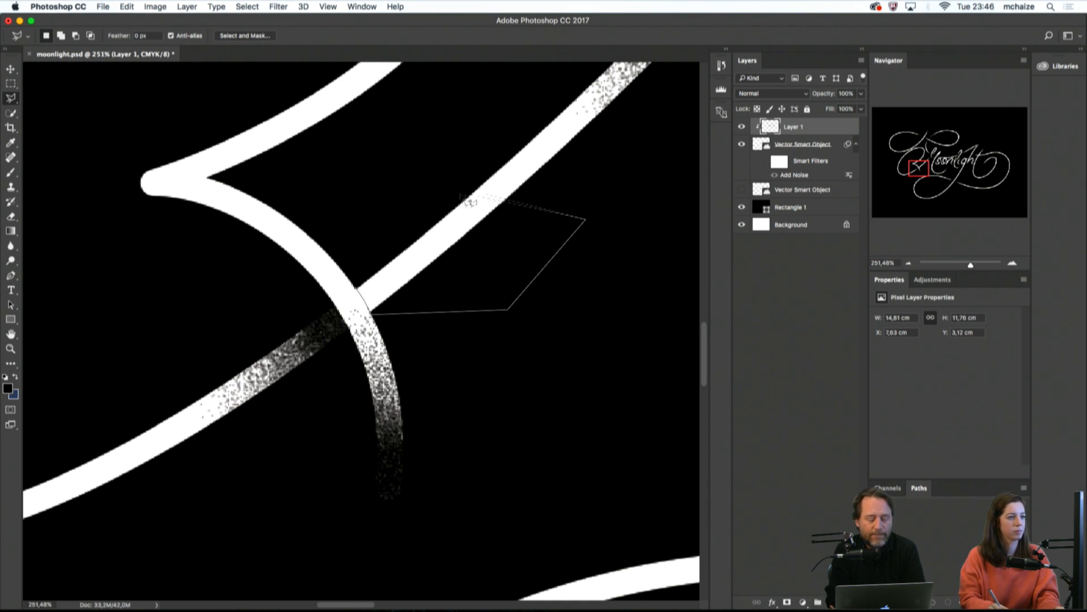
pyautogui.click(585, 219)
pyautogui.click(496, 132)
pyautogui.click(407, 157)
pyautogui.press('b')
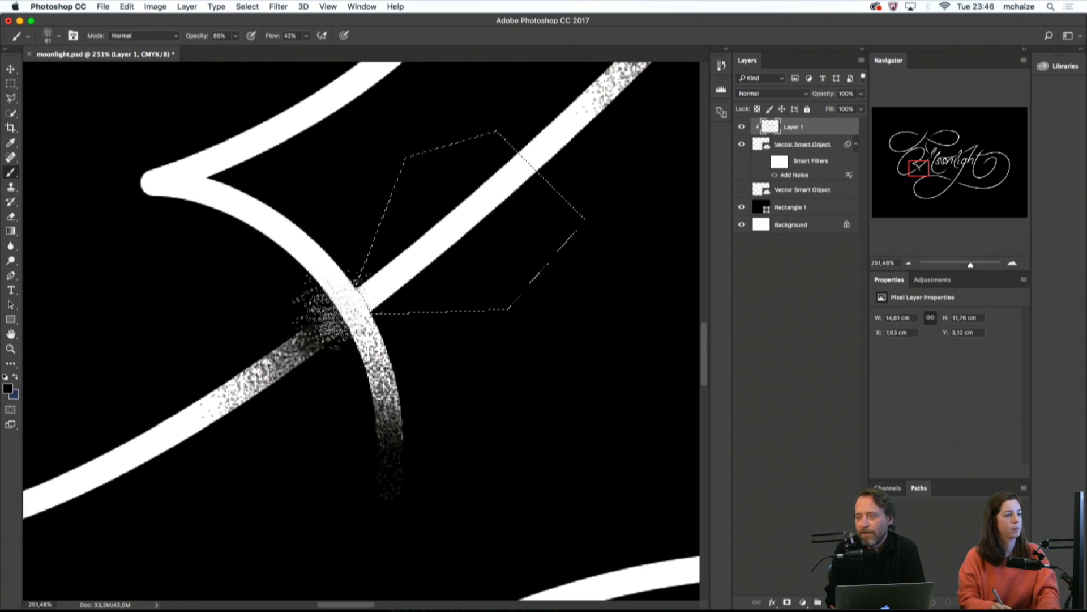
pyautogui.moveTo(388, 277)
pyautogui.mouseDown()
pyautogui.moveTo(462, 219)
pyautogui.moveTo(427, 258)
pyautogui.moveTo(355, 295)
pyautogui.moveTo(456, 222)
pyautogui.moveTo(414, 261)
pyautogui.mouseUp()
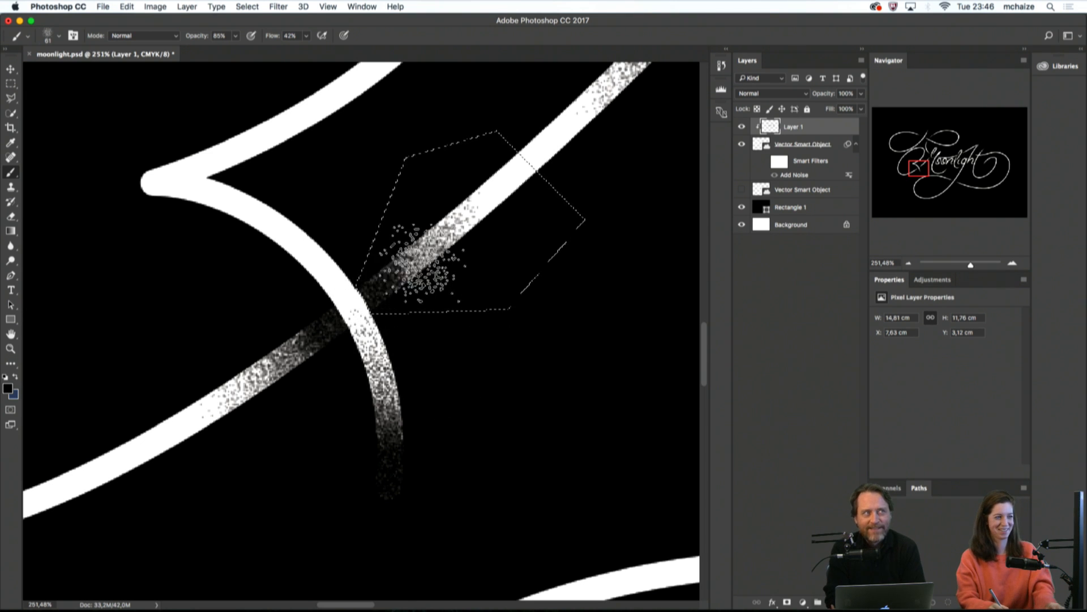
pyautogui.press('m')
pyautogui.click(567, 361)
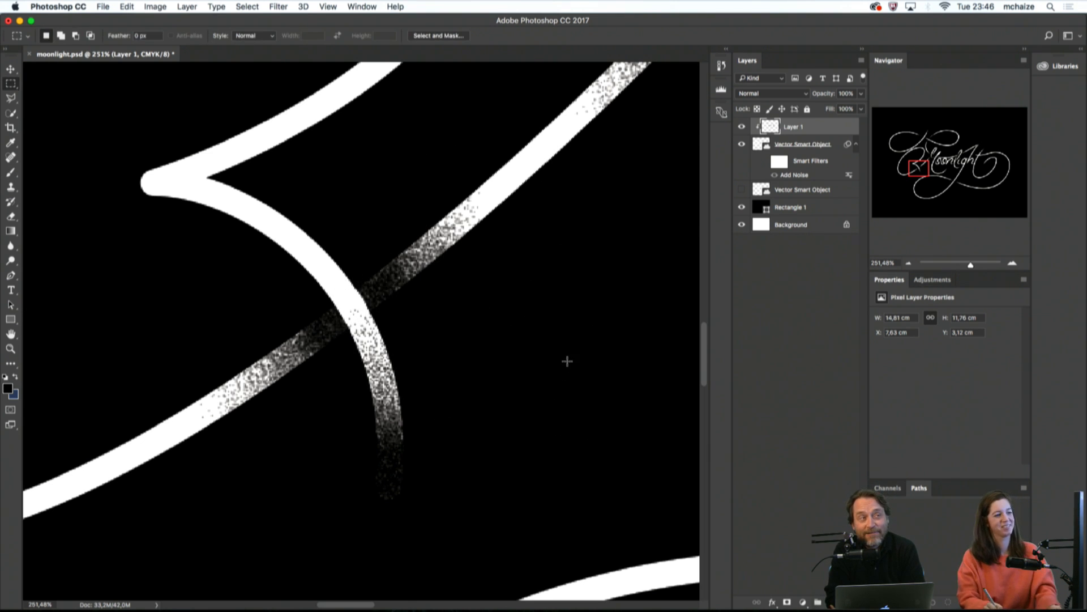
# Review the grainy overlap shading across the M's left flourishes and along the rest of the Moonlight lettering
pyautogui.press('super+0')
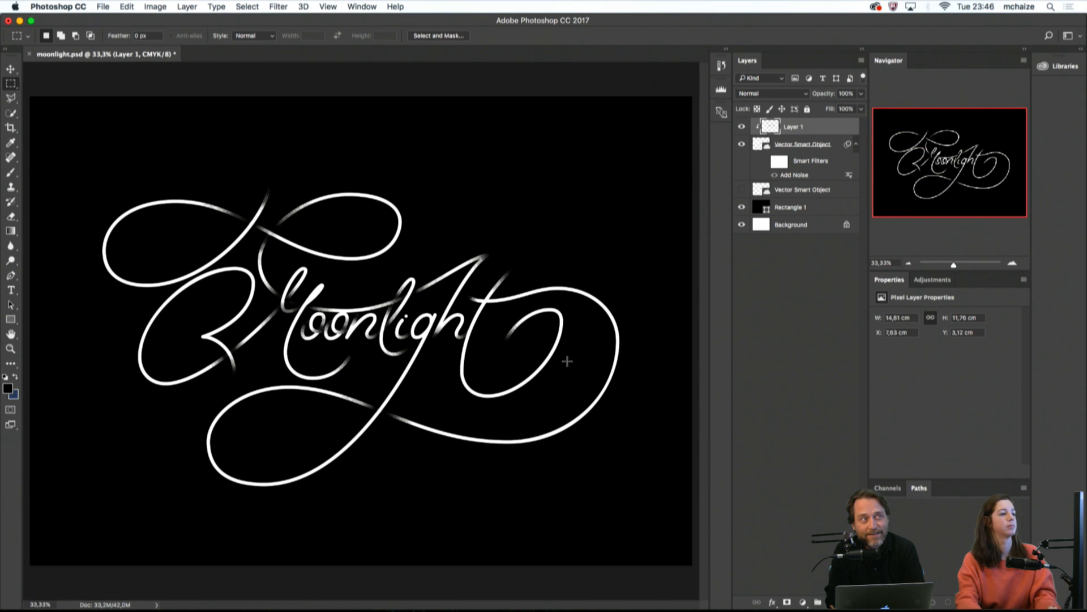
pyautogui.press('super+1')
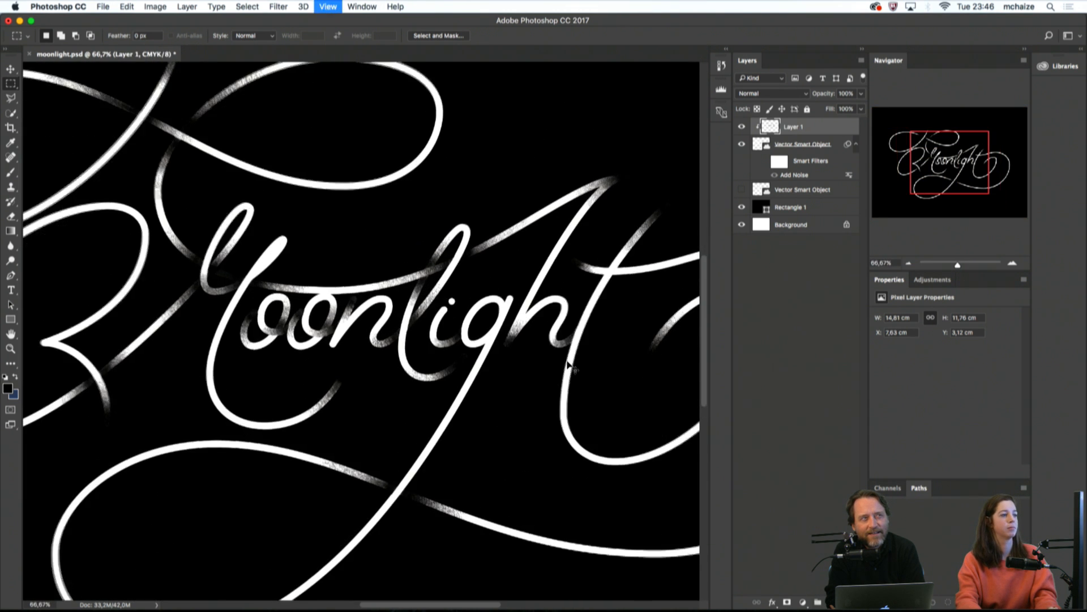
pyautogui.moveTo(411, 428); pyautogui.dragTo(701, 391)
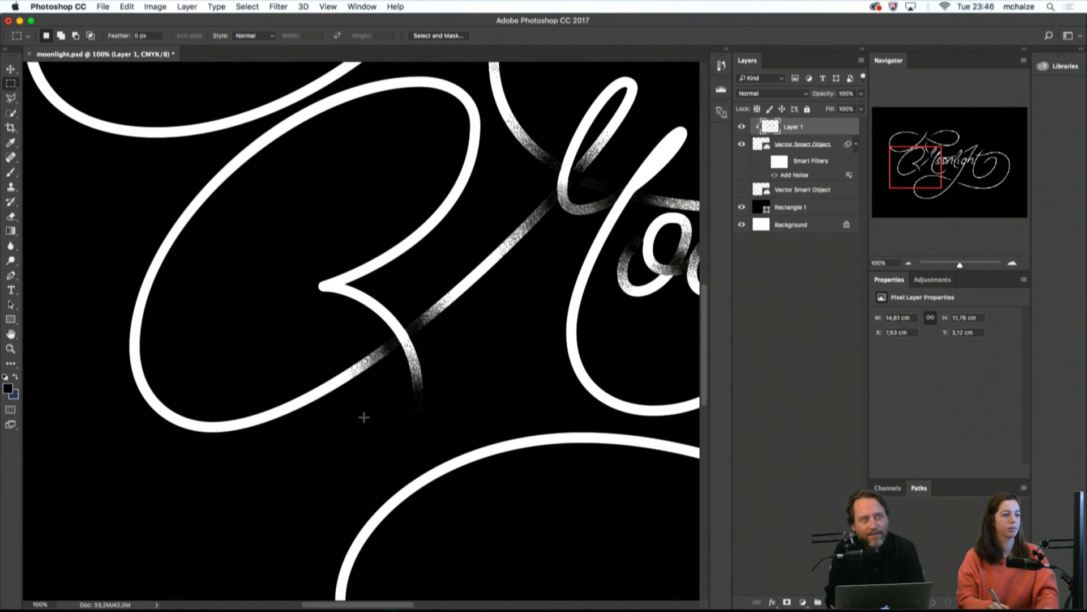
pyautogui.press('b')
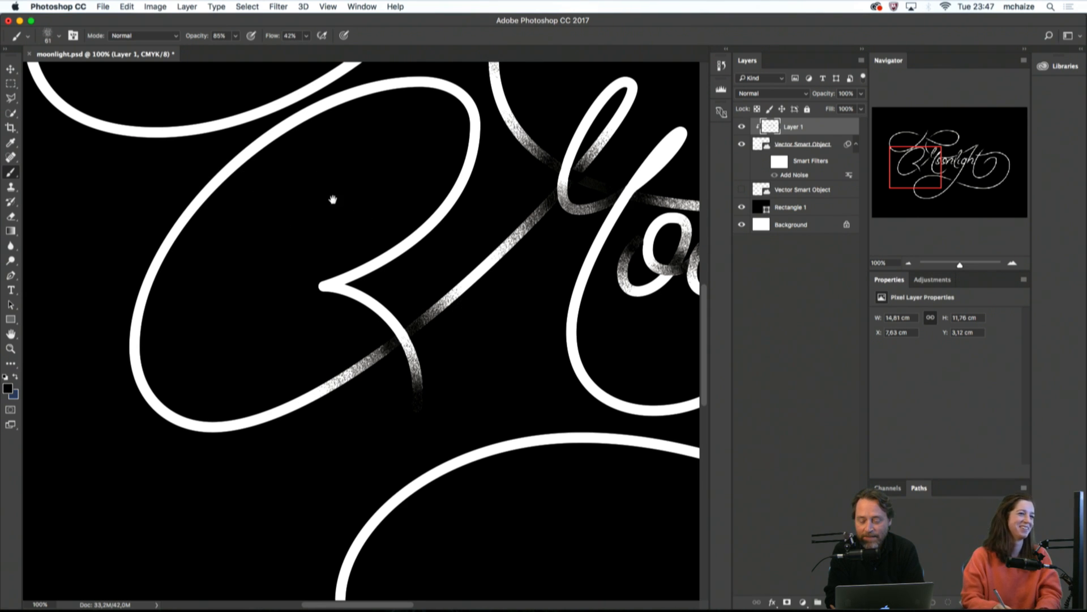
pyautogui.moveTo(332, 199); pyautogui.dragTo(277, 225)
pyautogui.moveTo(430, 252); pyautogui.dragTo(354, 247)
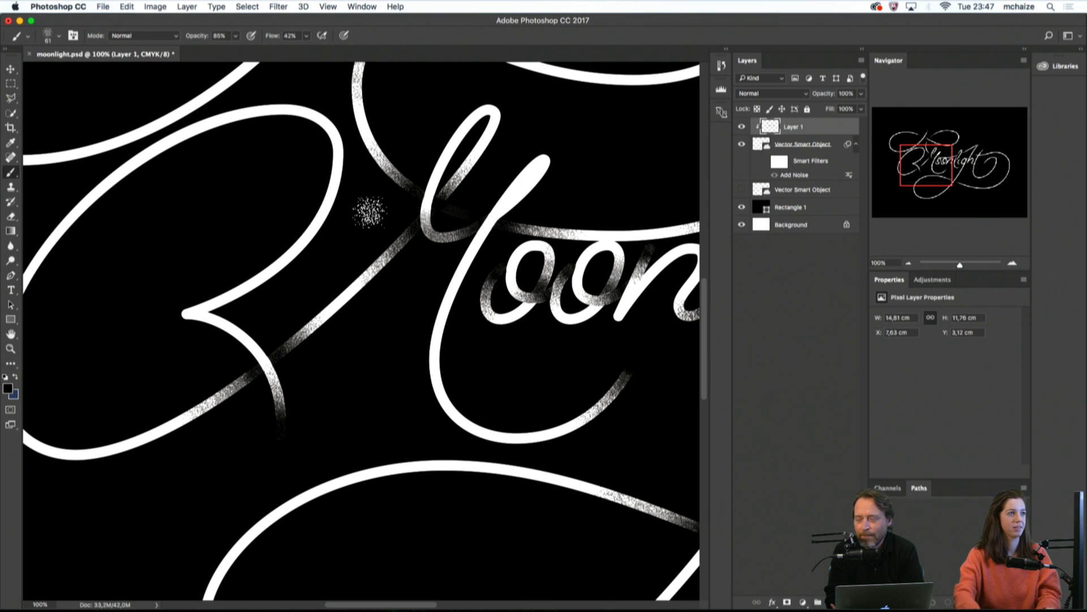
pyautogui.press('super+minus')
pyautogui.moveTo(471, 341); pyautogui.dragTo(523, 450)
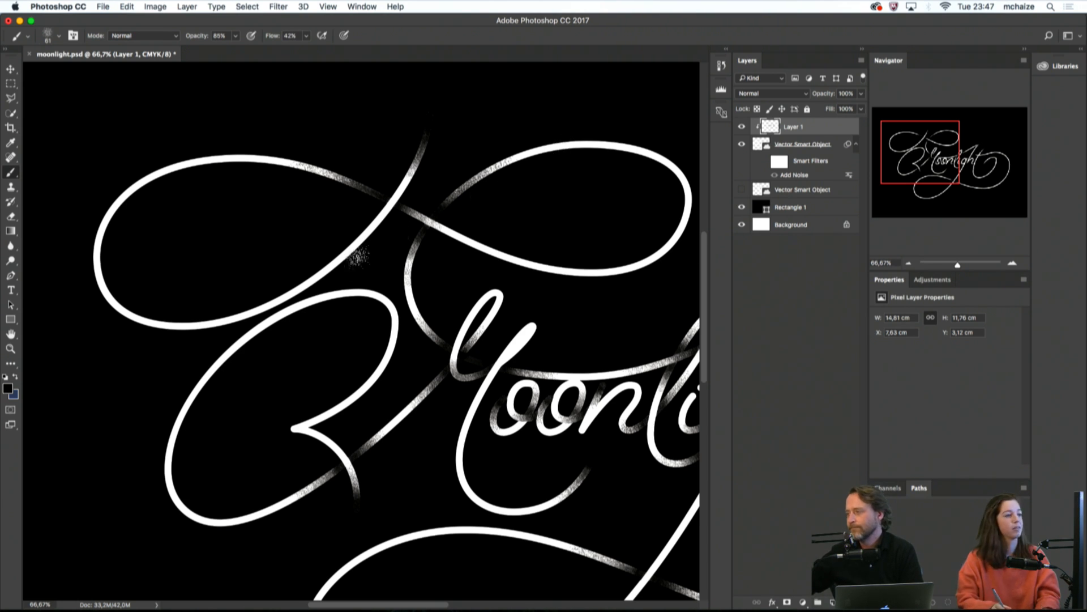
pyautogui.moveTo(360, 253)
pyautogui.mouseDown()
pyautogui.moveTo(287, 245)
pyautogui.moveTo(173, 203)
pyautogui.mouseUp()
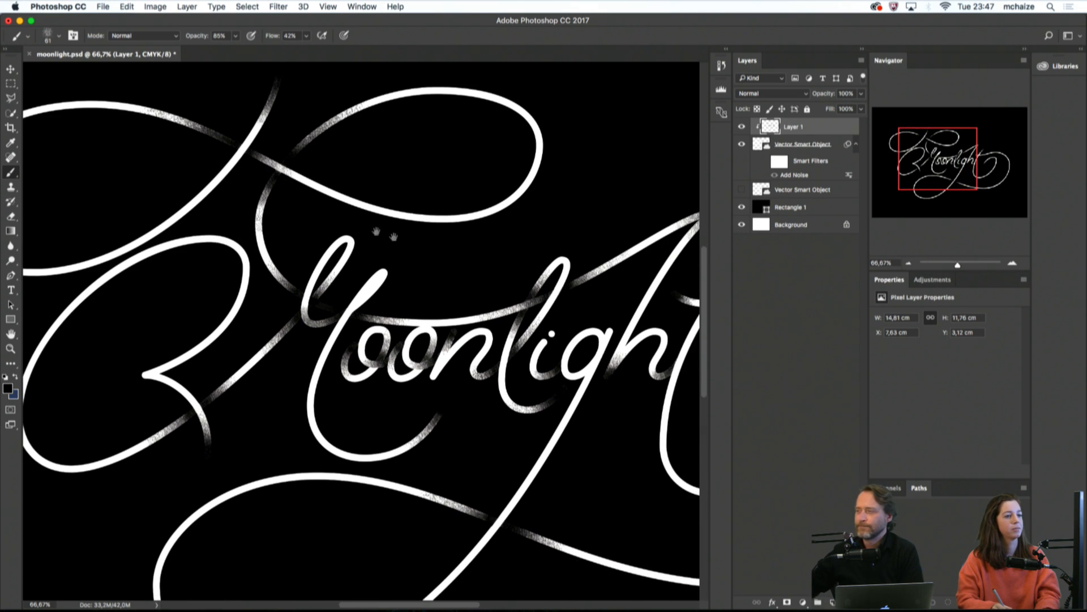
pyautogui.moveTo(457, 263)
pyautogui.mouseDown()
pyautogui.moveTo(289, 230)
pyautogui.moveTo(264, 213)
pyautogui.mouseUp()
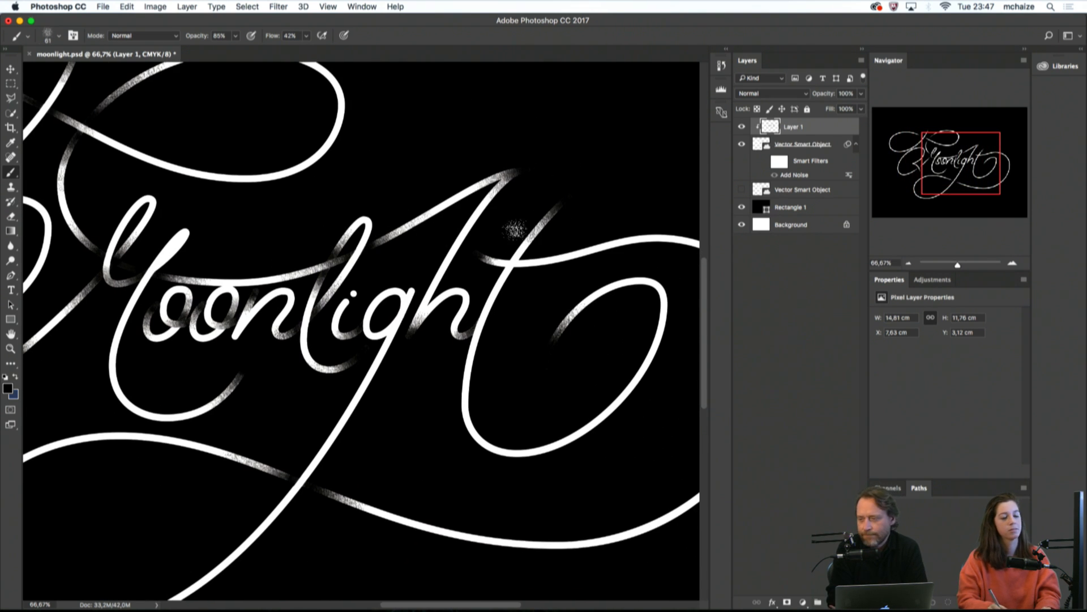
# Lasso the t's crossbar around its stem, brush darker grainy shading over the crossbar's left end, and deselect
pyautogui.press('super+plus')
pyautogui.hscroll(5, 493, 263)
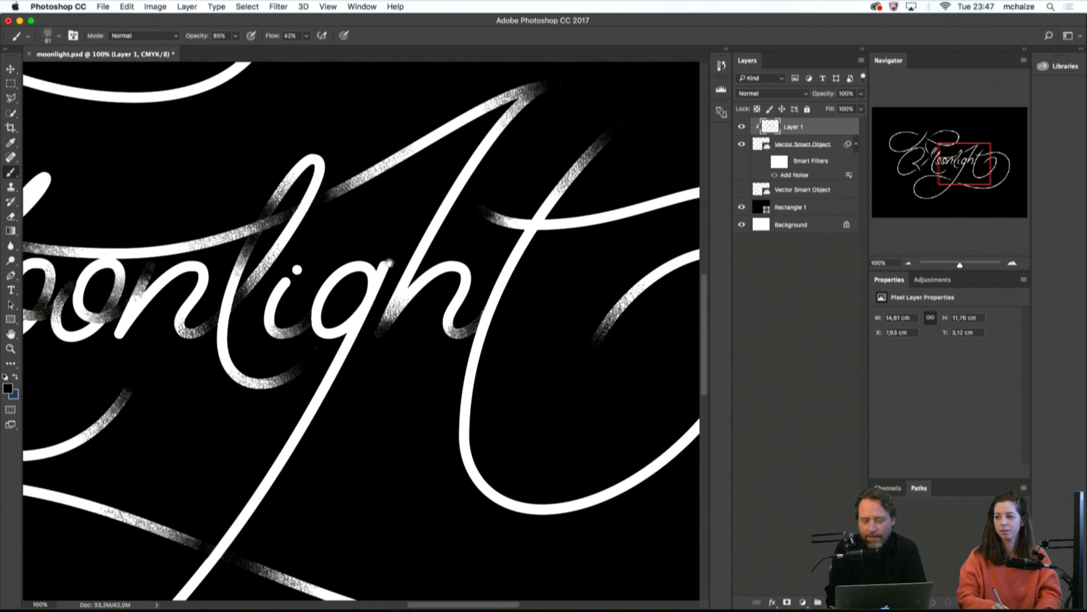
pyautogui.press('l')
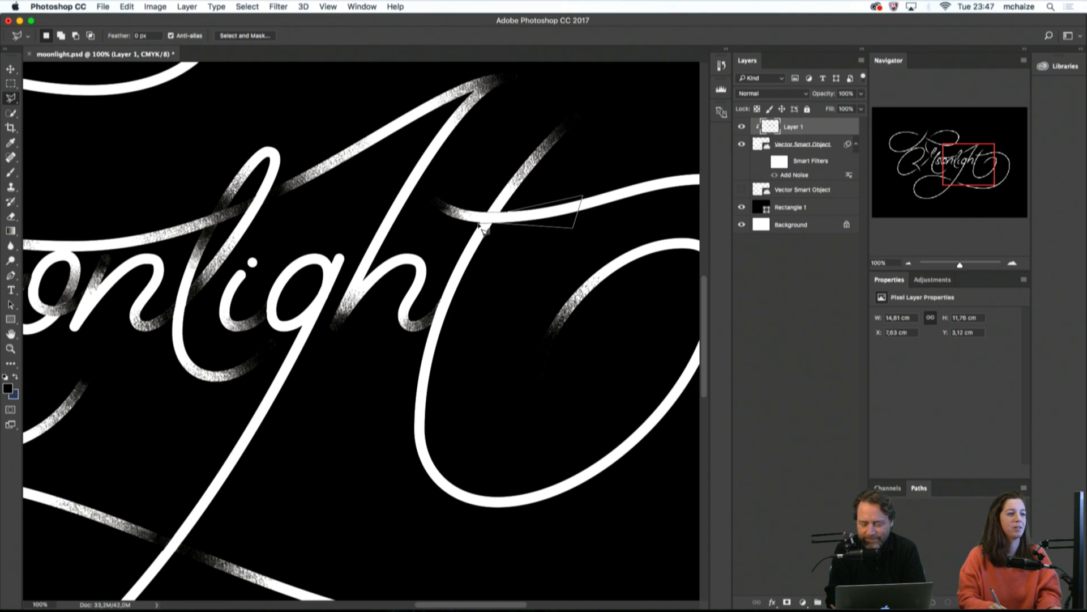
pyautogui.click(450, 187)
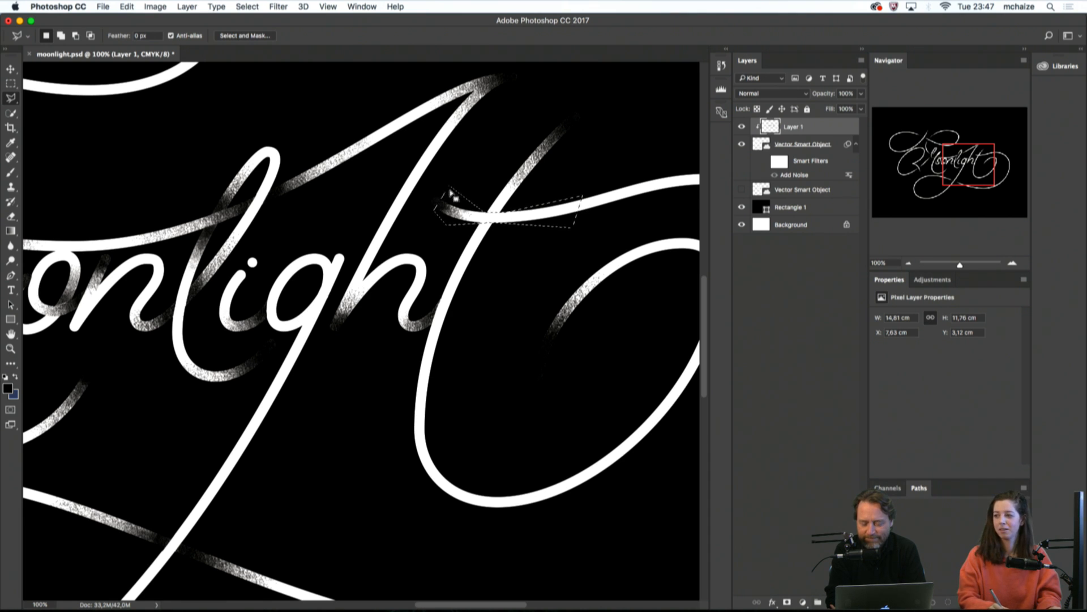
pyautogui.press('b')
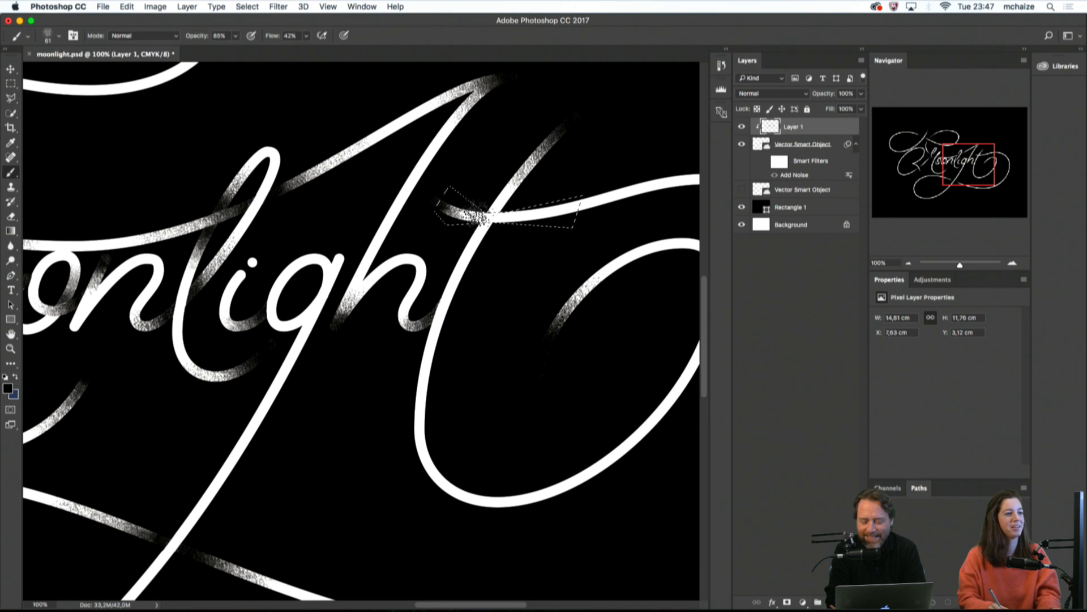
pyautogui.moveTo(448, 204)
pyautogui.mouseDown()
pyautogui.moveTo(469, 215)
pyautogui.moveTo(440, 201)
pyautogui.moveTo(483, 218)
pyautogui.moveTo(434, 208)
pyautogui.mouseUp()
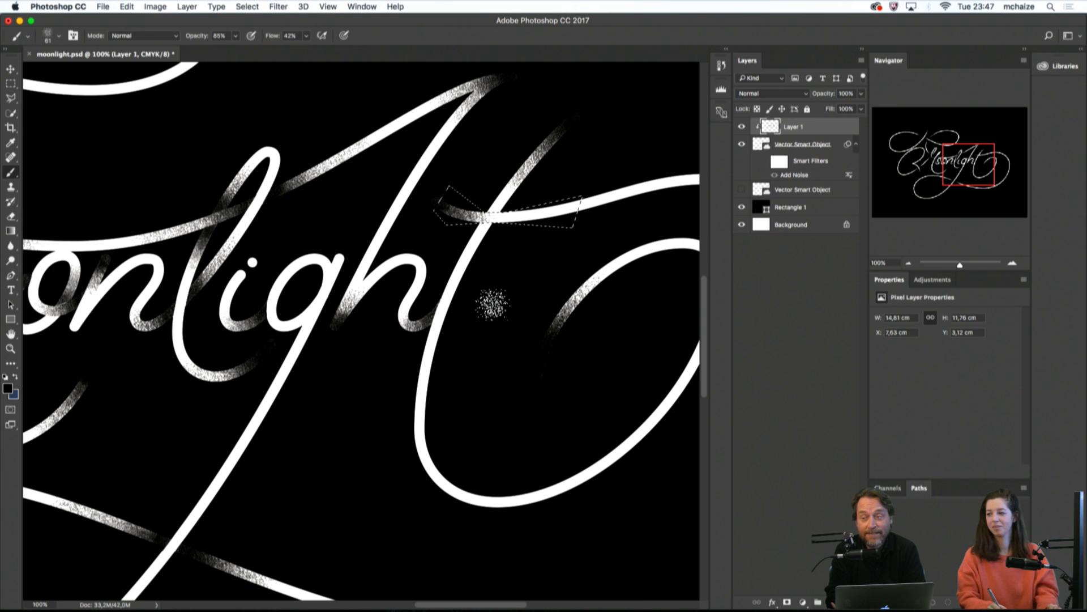
pyautogui.press('m')
pyautogui.press('super+d')
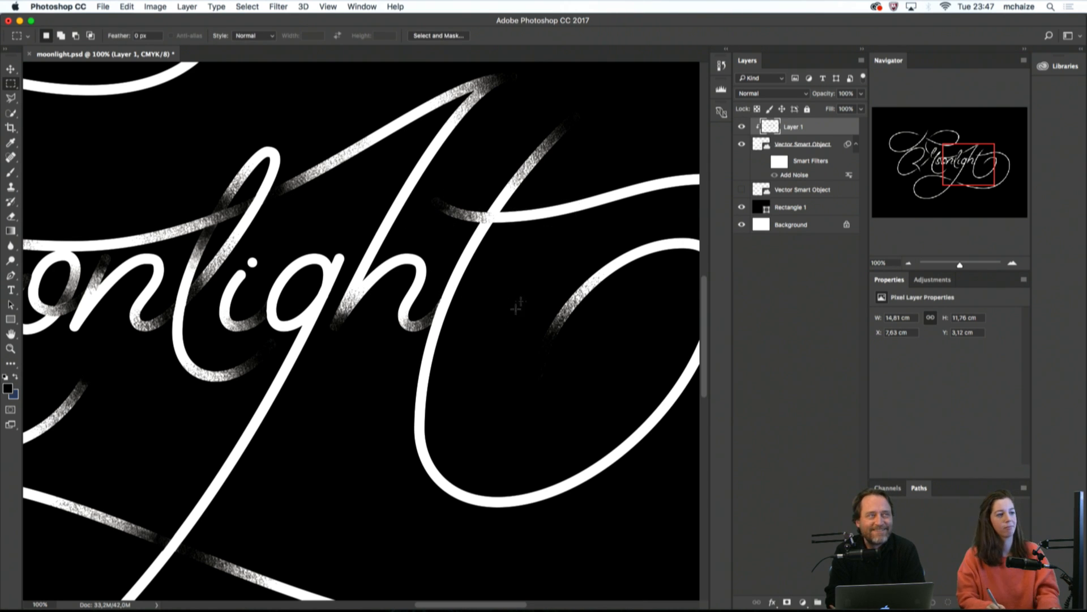
# Check the shading on the whole lettering, and examine the l, i, g, h and t closely for missing overlaps
pyautogui.press('super+minus')
pyautogui.press('super+minus')
pyautogui.press('super+minus')
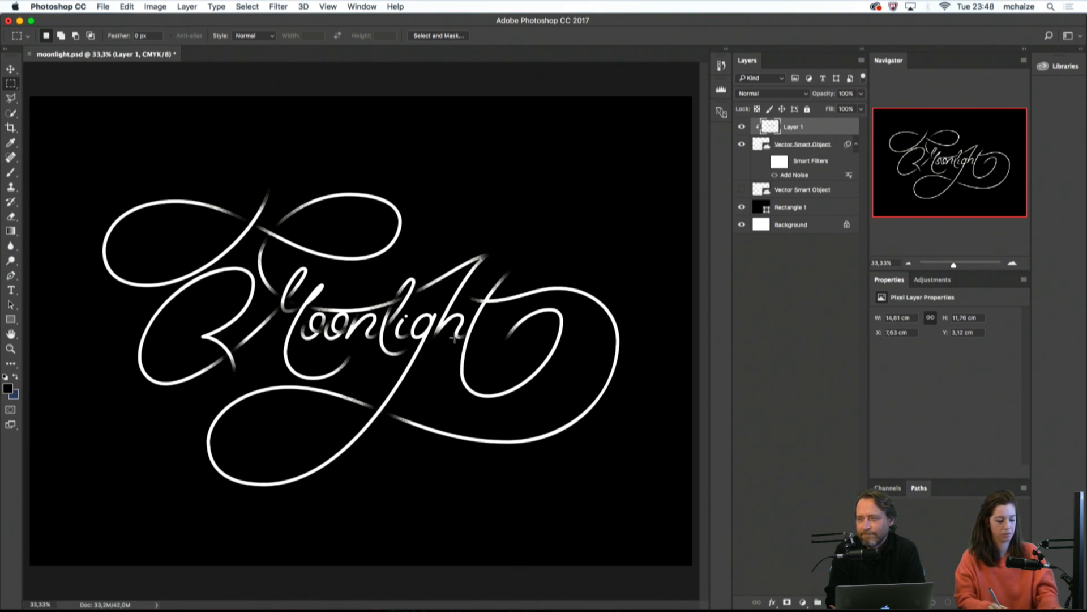
pyautogui.press('z')
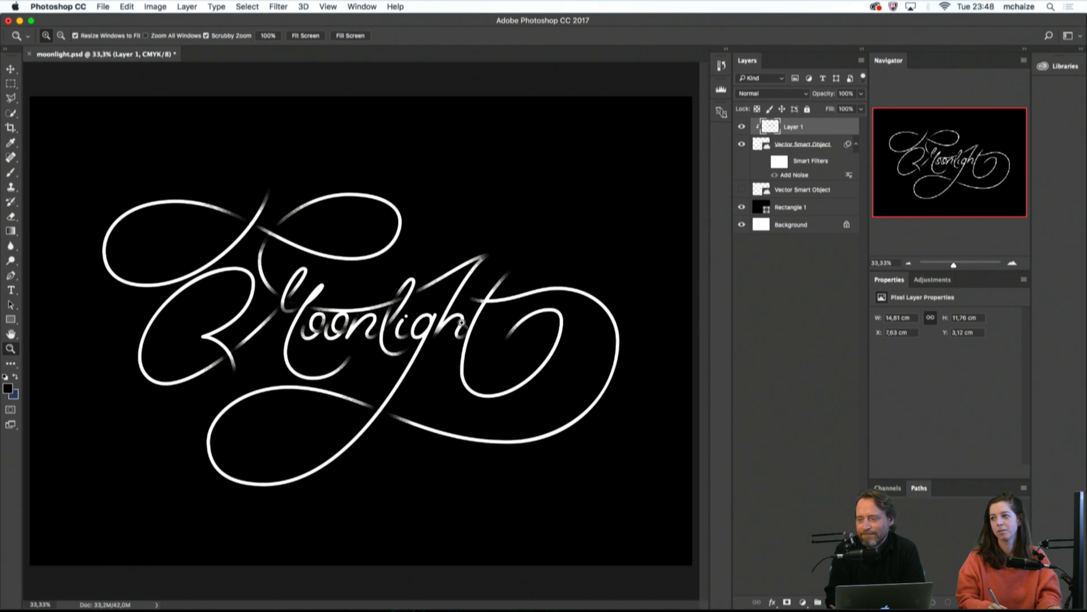
pyautogui.moveTo(461, 323); pyautogui.dragTo(512, 331)
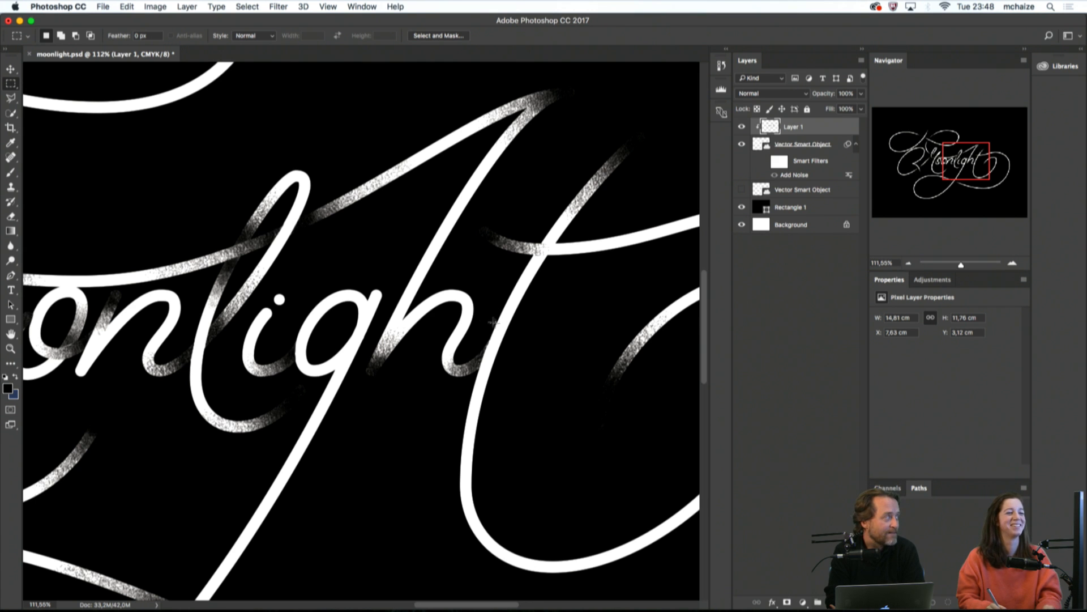
pyautogui.hscroll(5, 492, 322)
pyautogui.scroll(4, 493, 321)
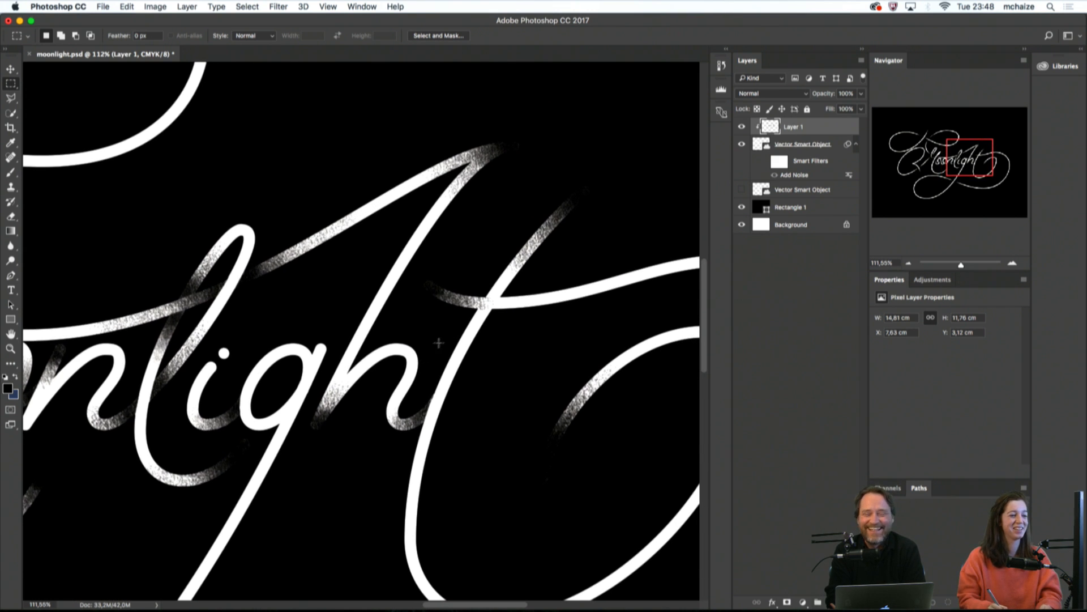
pyautogui.moveTo(369, 363); pyautogui.dragTo(430, 358)
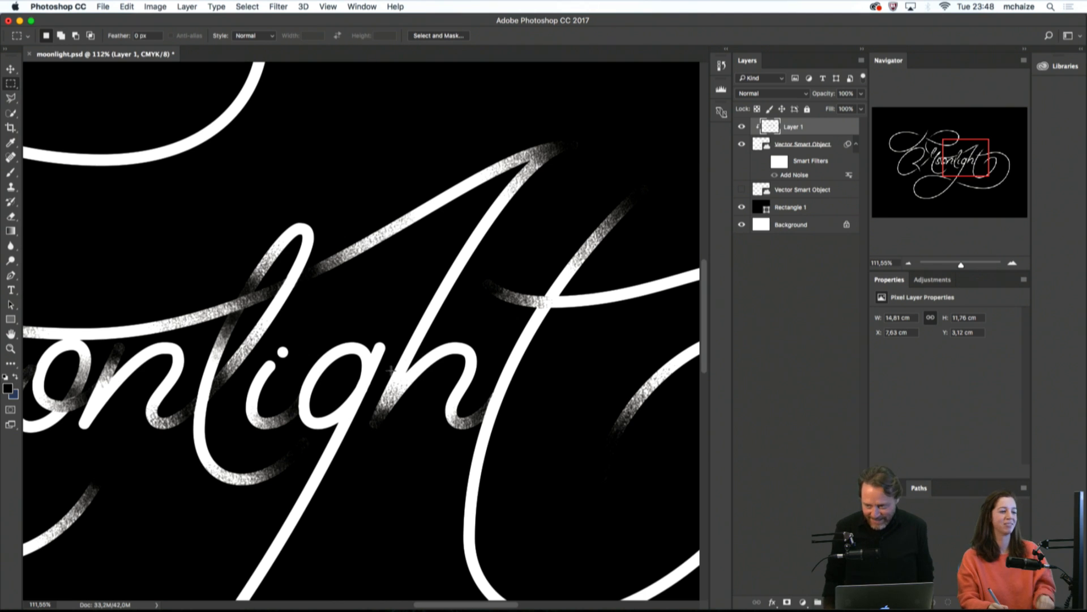
# Lasso the top of the g's bowl, add its upper-left curve to the selection, brush grainy black shading inside it, and deselect
pyautogui.press('l')
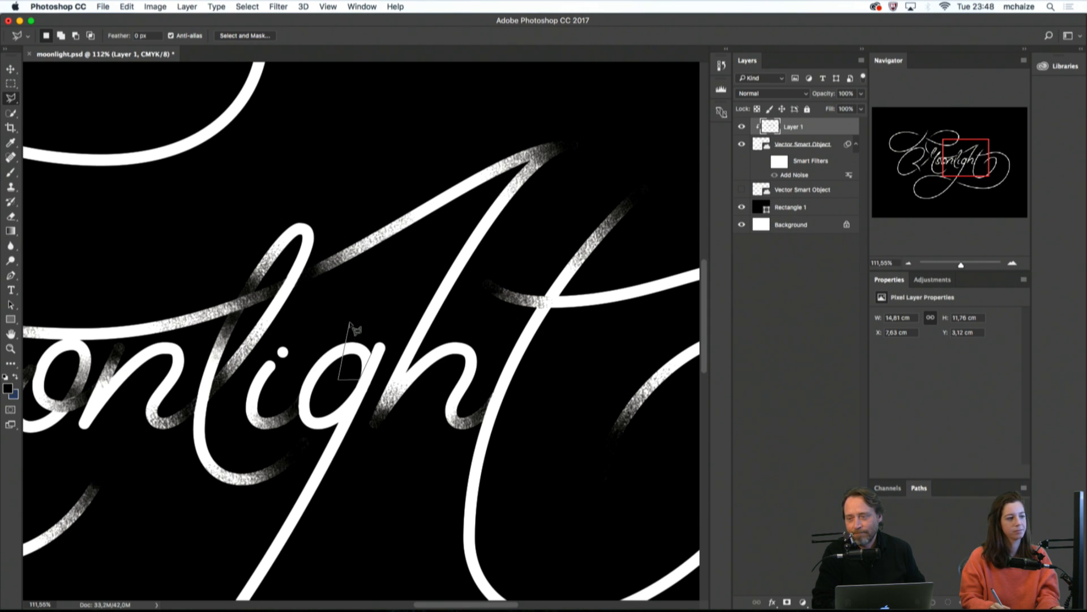
pyautogui.press('shift')
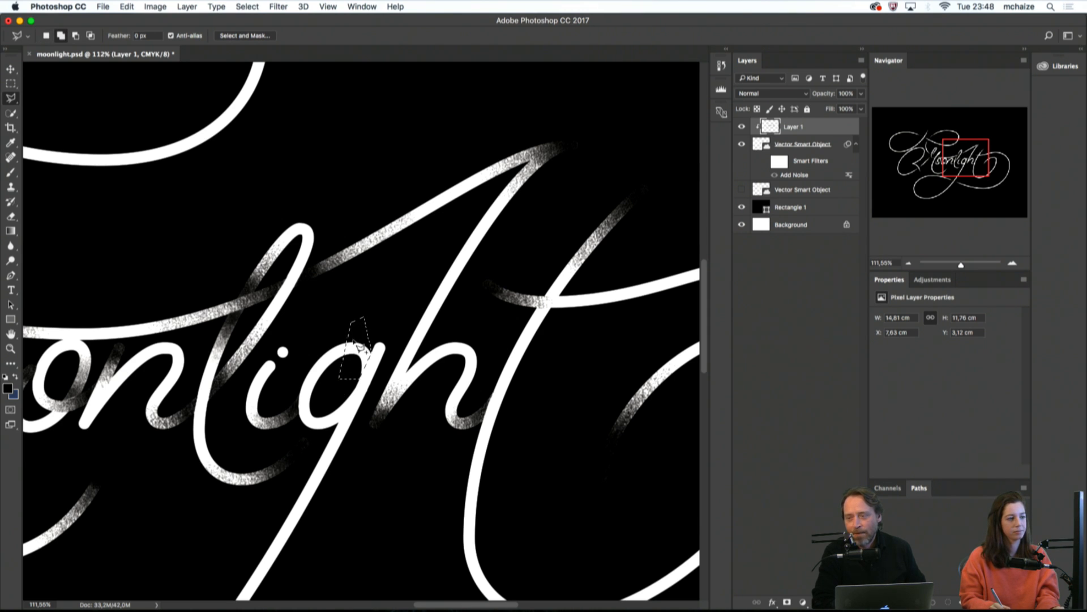
pyautogui.click(317, 349)
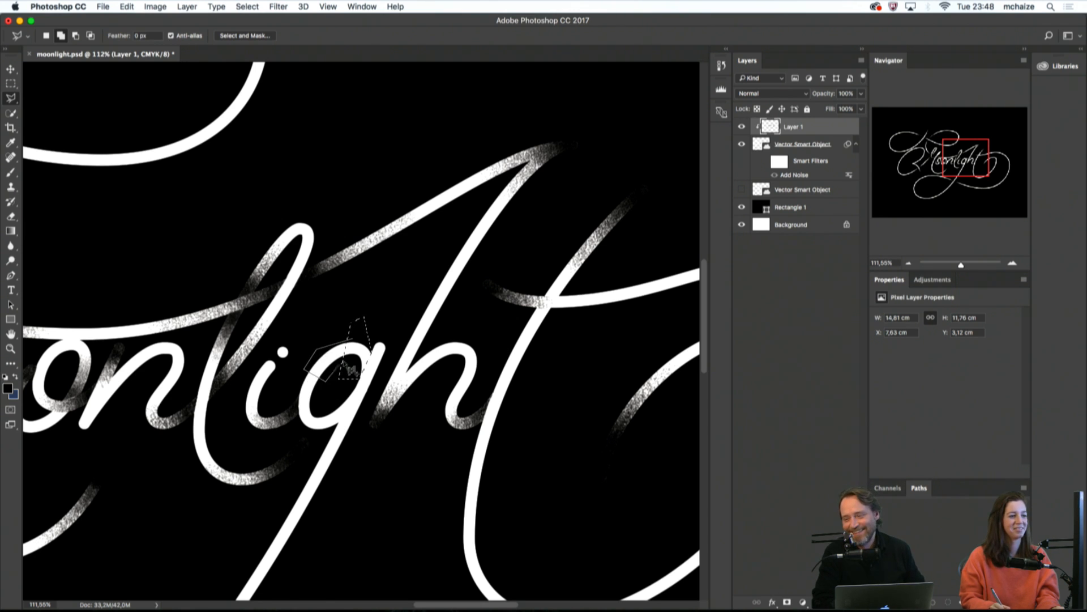
pyautogui.click(352, 340)
pyautogui.press('b')
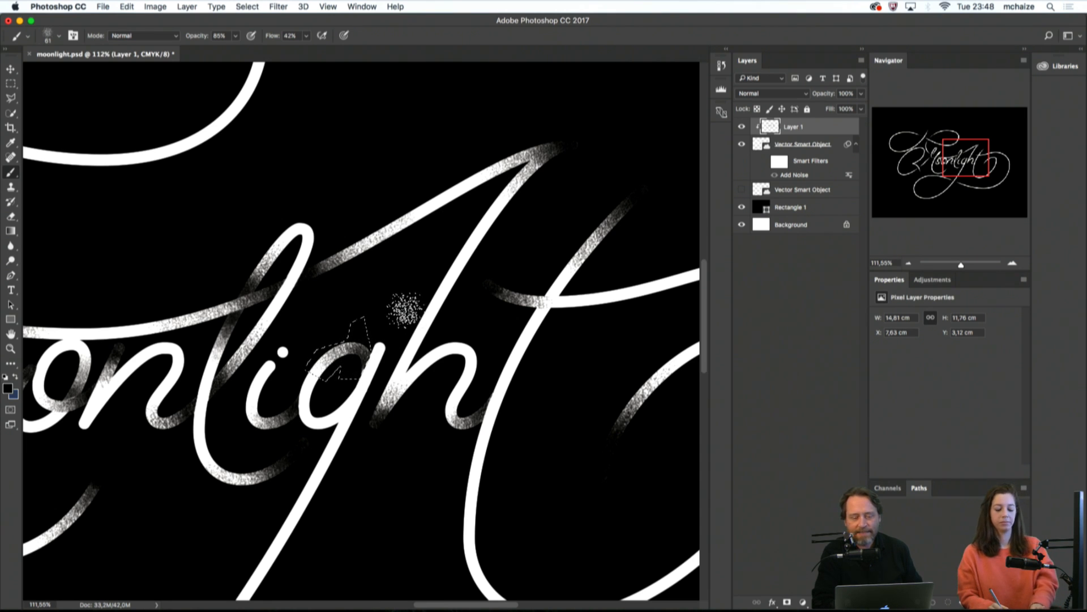
pyautogui.press('m')
pyautogui.click(407, 311)
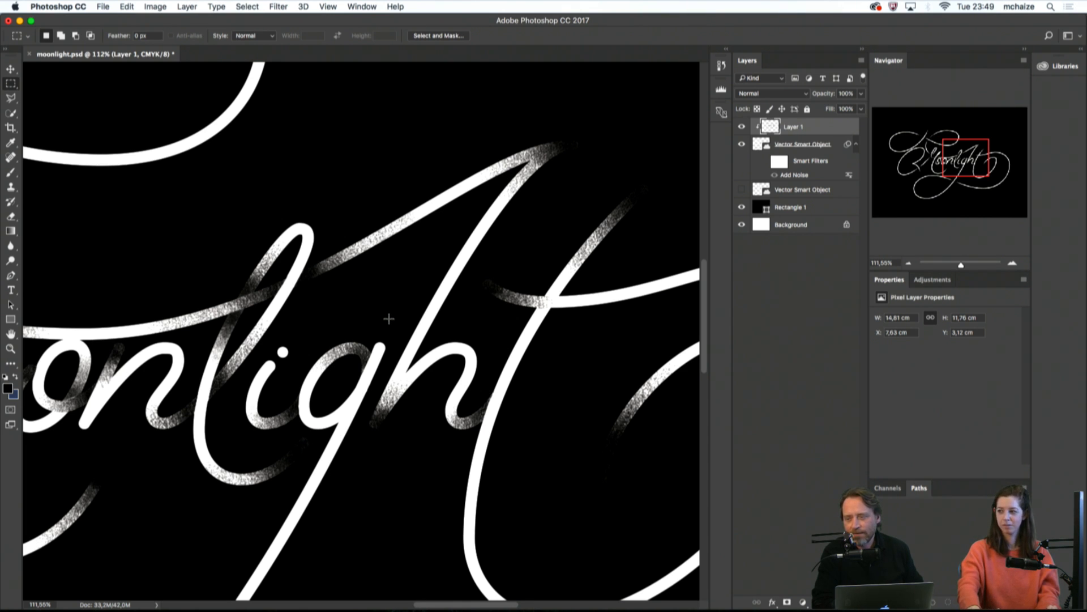
# Check the overlap shading across the whole Moonlight lettering
pyautogui.press('super+minus')
pyautogui.press('super+minus')
pyautogui.press('super+minus')
pyautogui.press('super+minus')
pyautogui.press('super+minus')
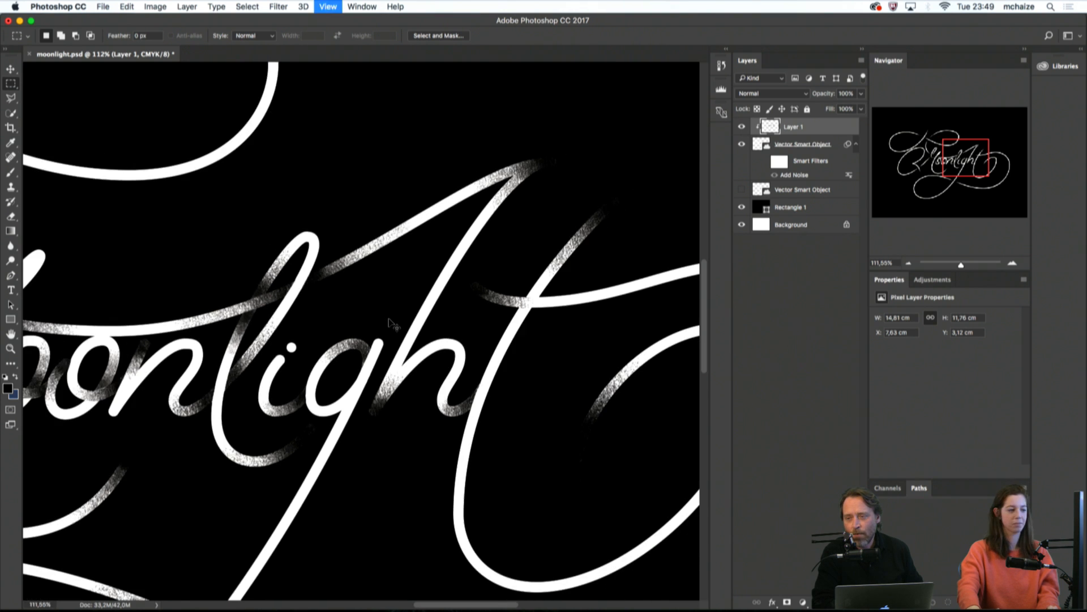
pyautogui.press('super+plus')
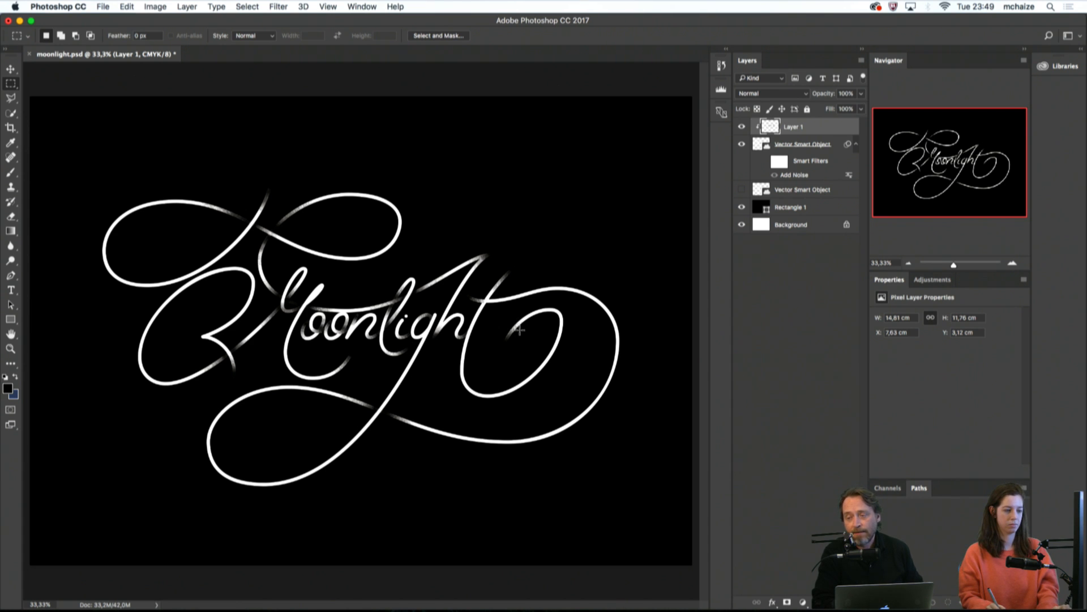
# Lasso the part of the t's stem just below the crossbar, following the crossbar's lower edge
pyautogui.scroll(5, 491, 312)
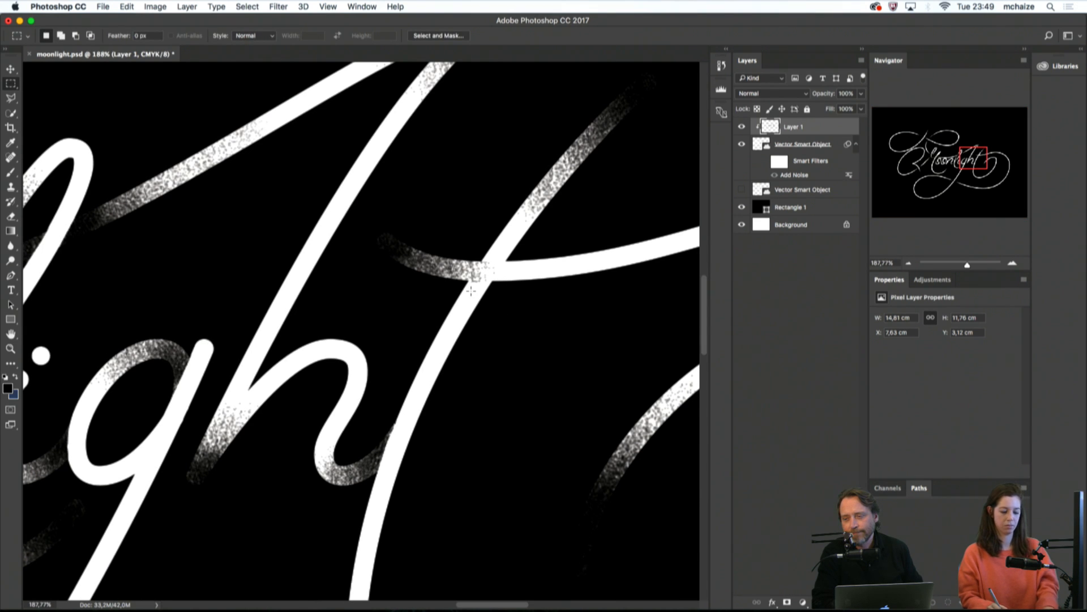
pyautogui.press('l')
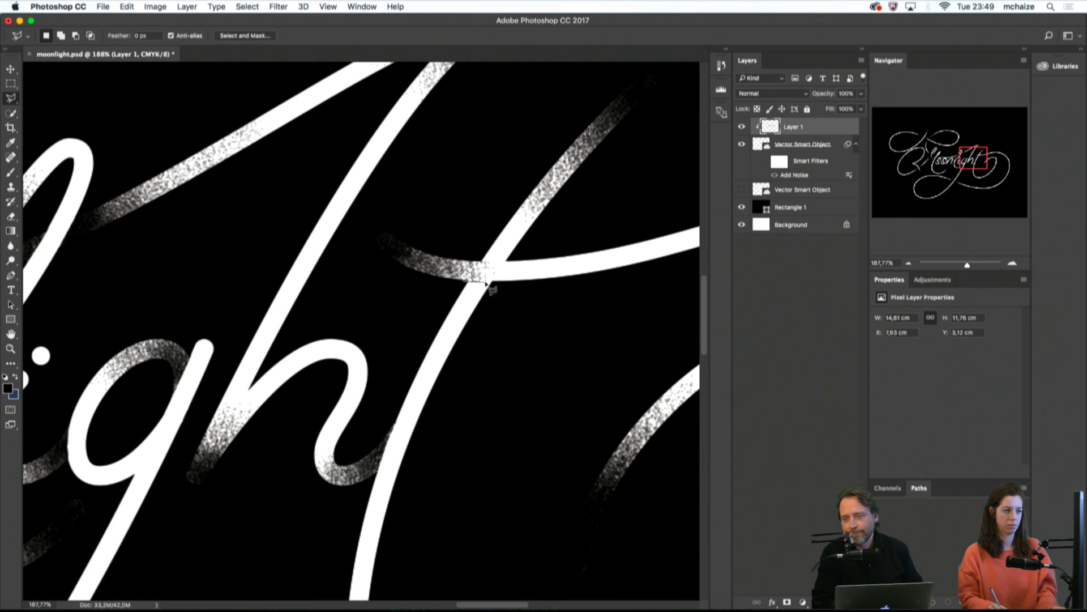
pyautogui.click(503, 281)
pyautogui.click(517, 327)
pyautogui.click(475, 415)
pyautogui.click(422, 416)
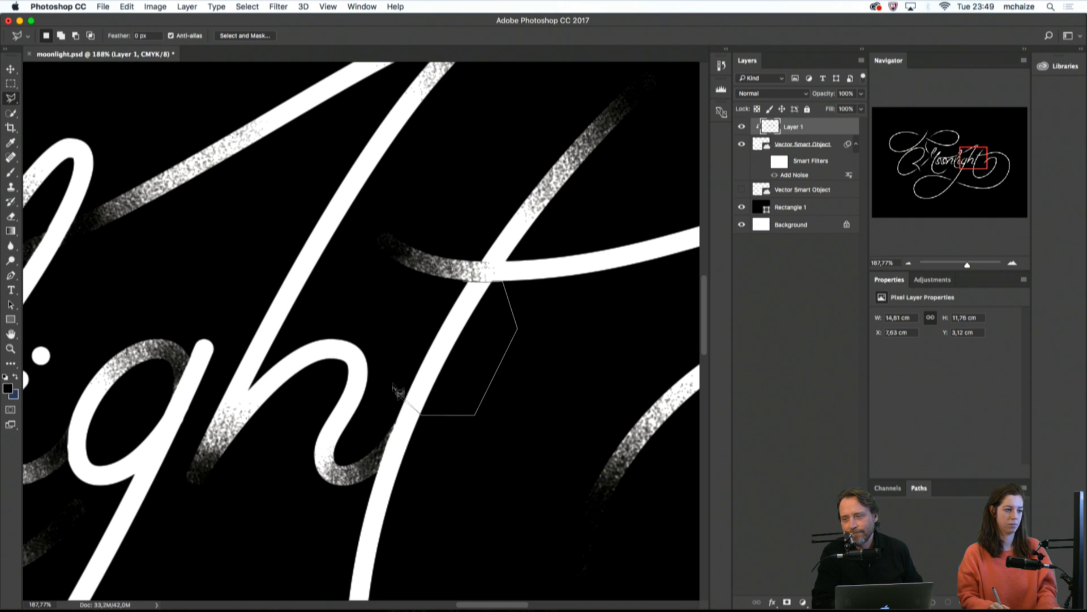
pyautogui.click(392, 377)
pyautogui.click(400, 320)
pyautogui.doubleClick(464, 281)
# Brush grainy black shading onto the selected part of the t's stem, darkest at the crossbar, and deselect
pyautogui.press('b')
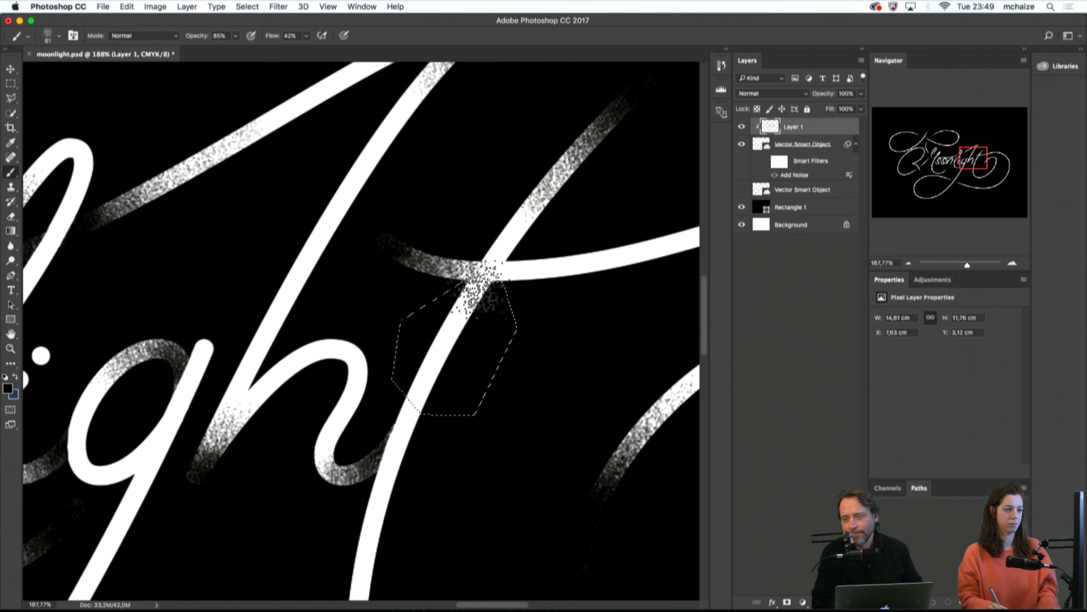
pyautogui.moveTo(467, 307)
pyautogui.mouseDown()
pyautogui.moveTo(481, 283)
pyautogui.moveTo(453, 288)
pyautogui.moveTo(487, 277)
pyautogui.moveTo(470, 294)
pyautogui.moveTo(481, 294)
pyautogui.moveTo(465, 294)
pyautogui.moveTo(436, 356)
pyautogui.moveTo(464, 334)
pyautogui.moveTo(472, 311)
pyautogui.moveTo(456, 311)
pyautogui.moveTo(490, 272)
pyautogui.moveTo(450, 320)
pyautogui.moveTo(481, 299)
pyautogui.mouseUp()
pyautogui.press('m')
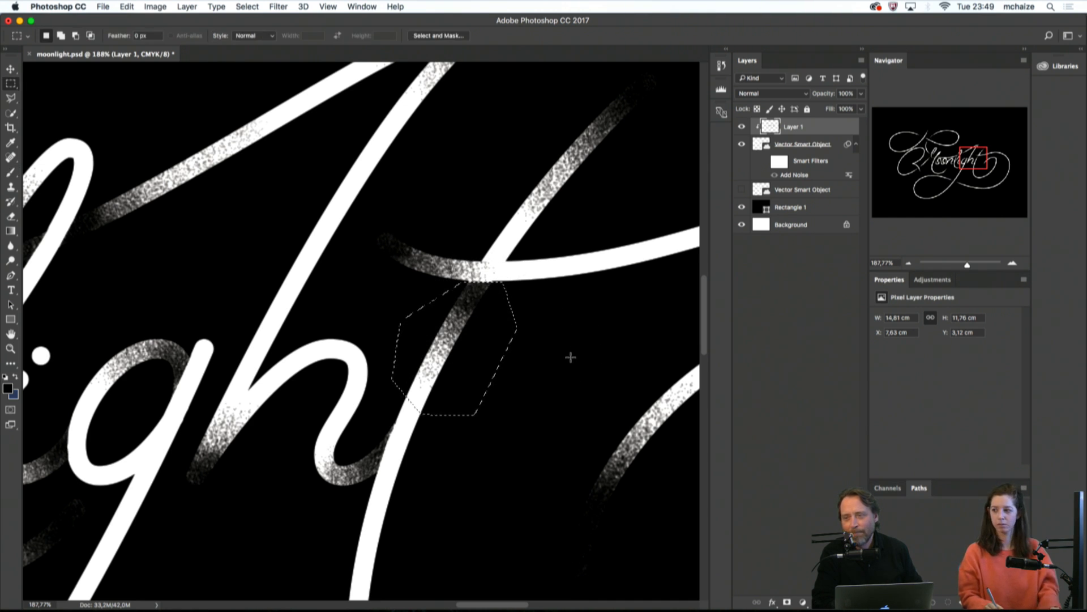
pyautogui.click(573, 354)
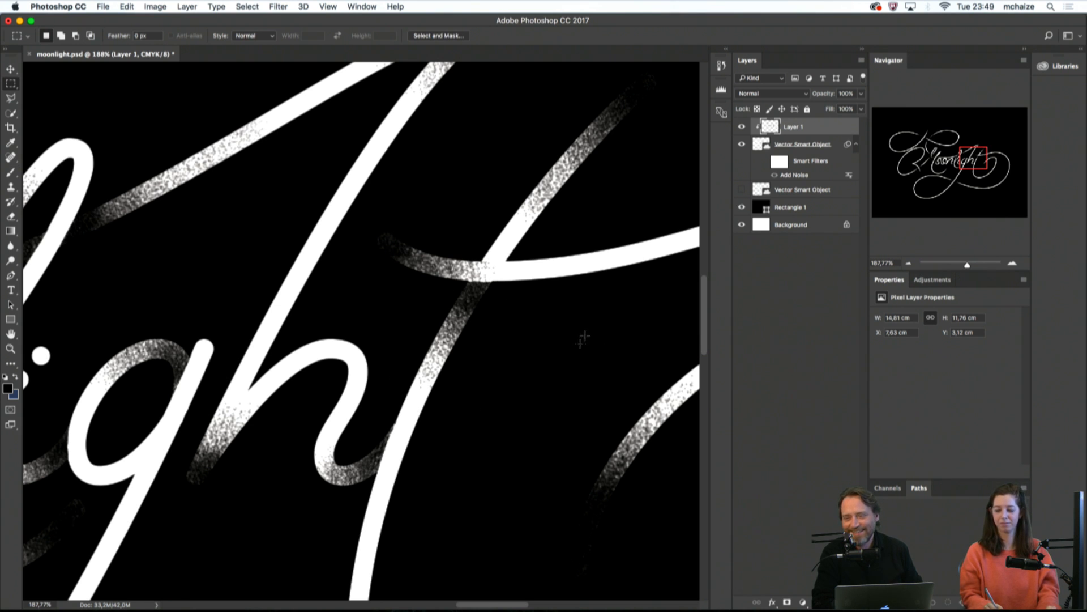
# Review the shading on the whole lettering, and examine the two o's and the n closely for missing overlaps
pyautogui.scroll(-6, 589, 339)
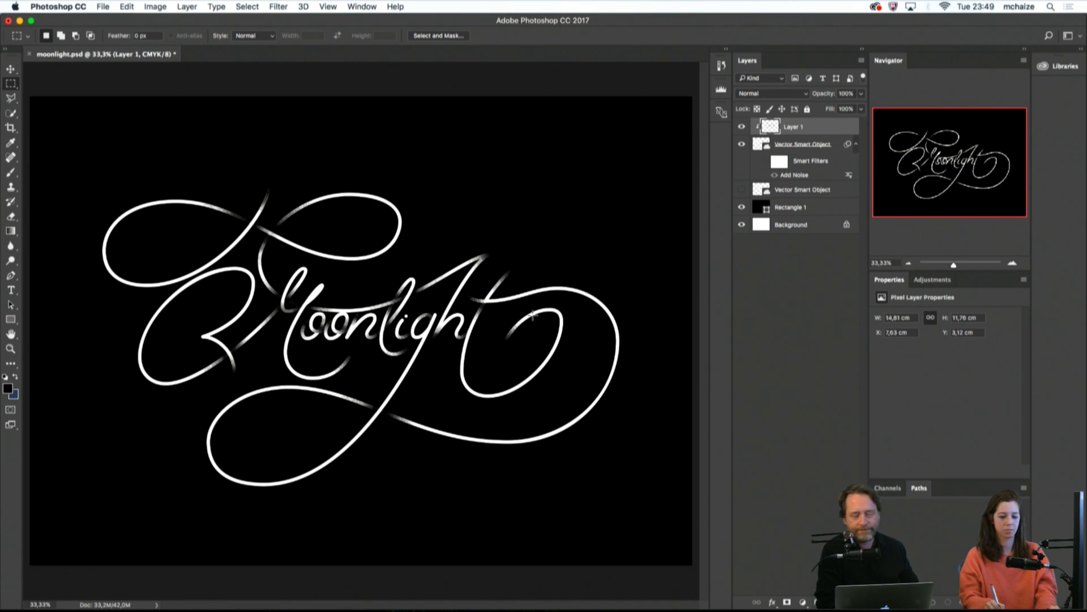
pyautogui.press('super+minus')
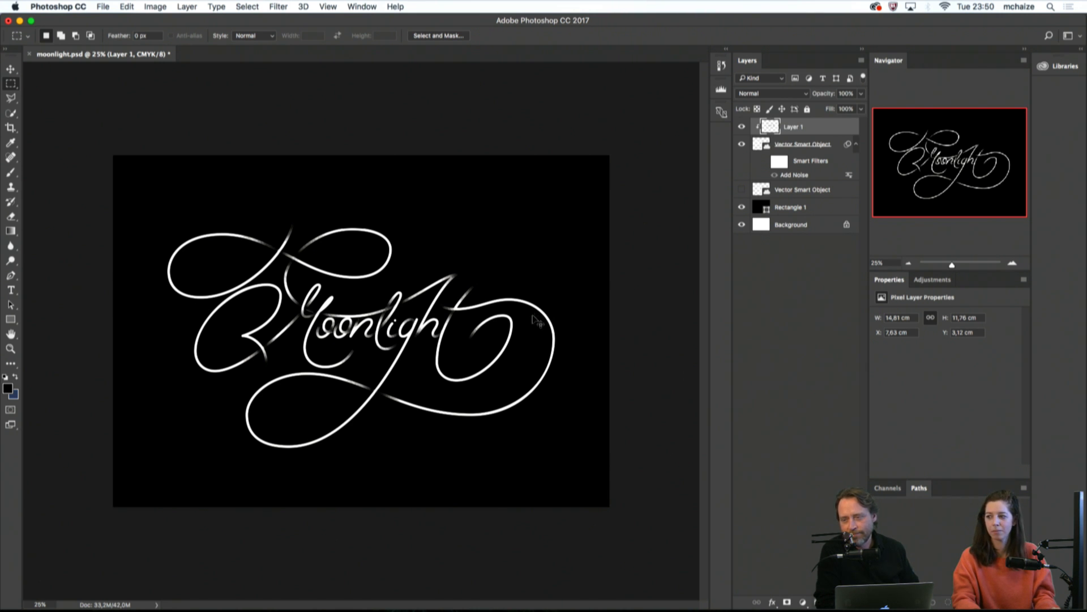
pyautogui.press('super+plus')
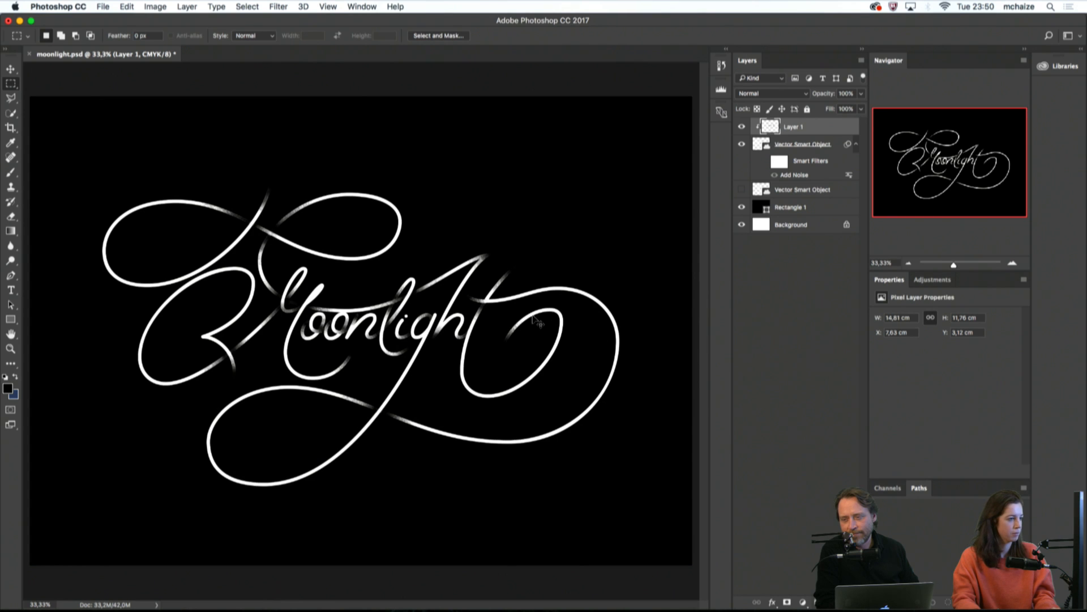
pyautogui.press('super+plus')
pyautogui.press('super+plus')
pyautogui.press('super+plus')
pyautogui.press('super+plus')
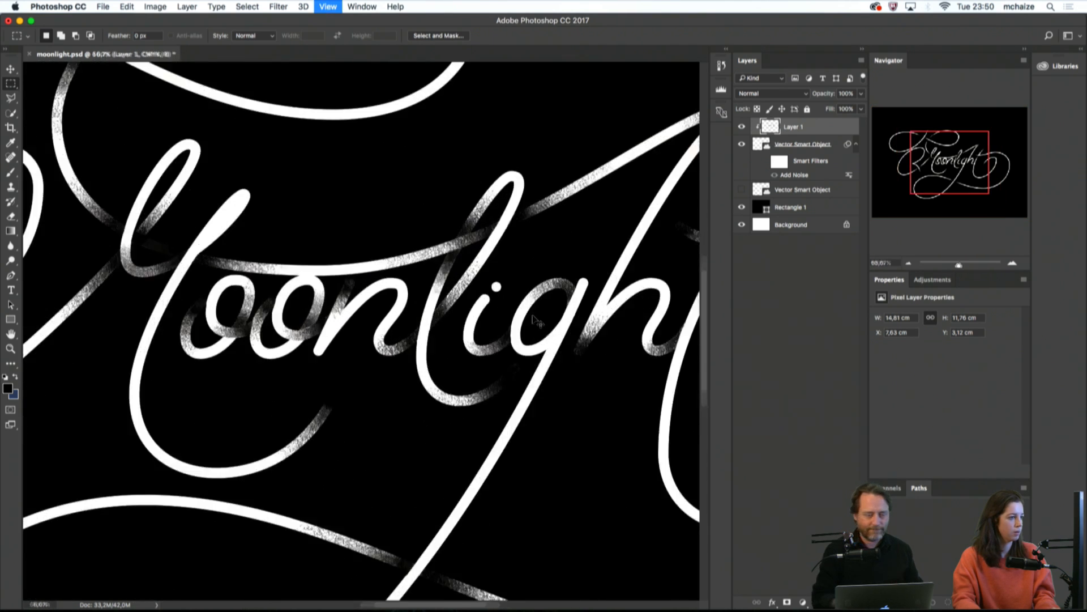
pyautogui.hscroll(-5, 532, 315)
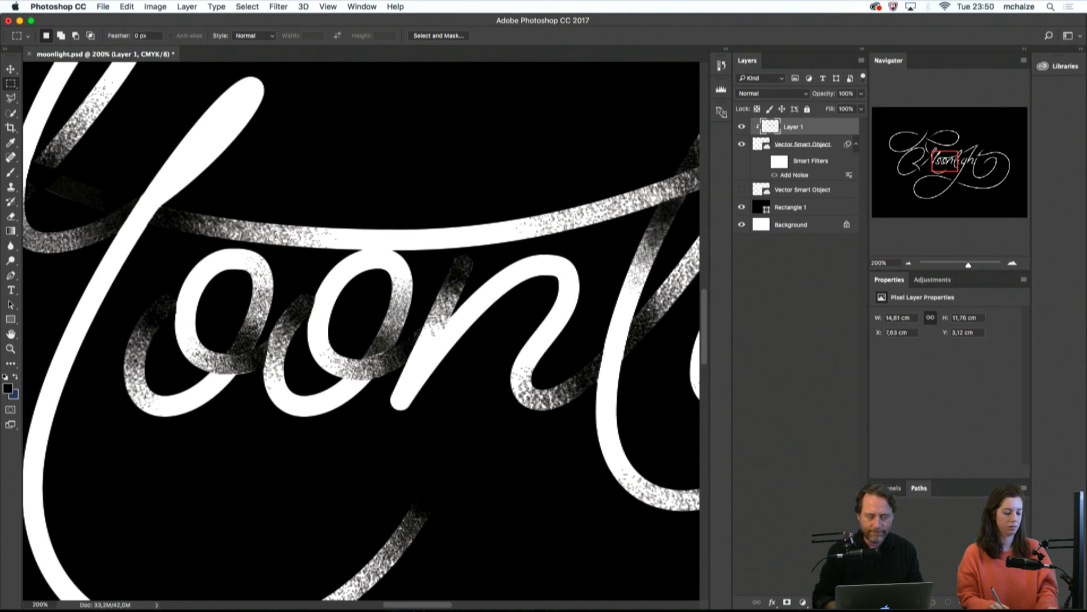
pyautogui.press('w')
pyautogui.click(393, 352)
pyautogui.press('m')
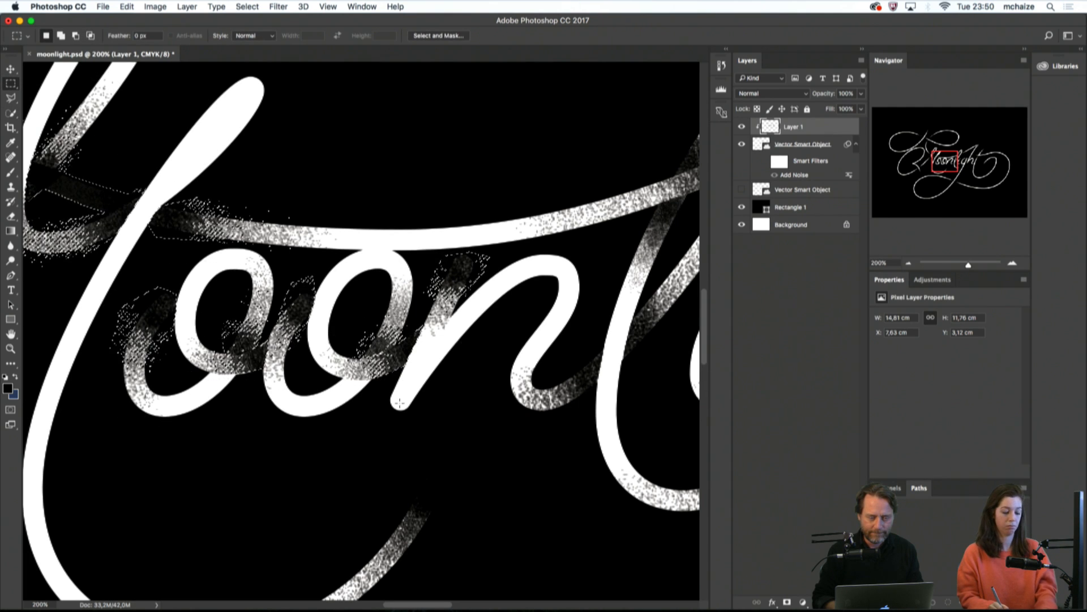
# Lasso the second o's lower right side above its bottom curve, brush grainy black over the light seam there, and deselect
pyautogui.press('z')
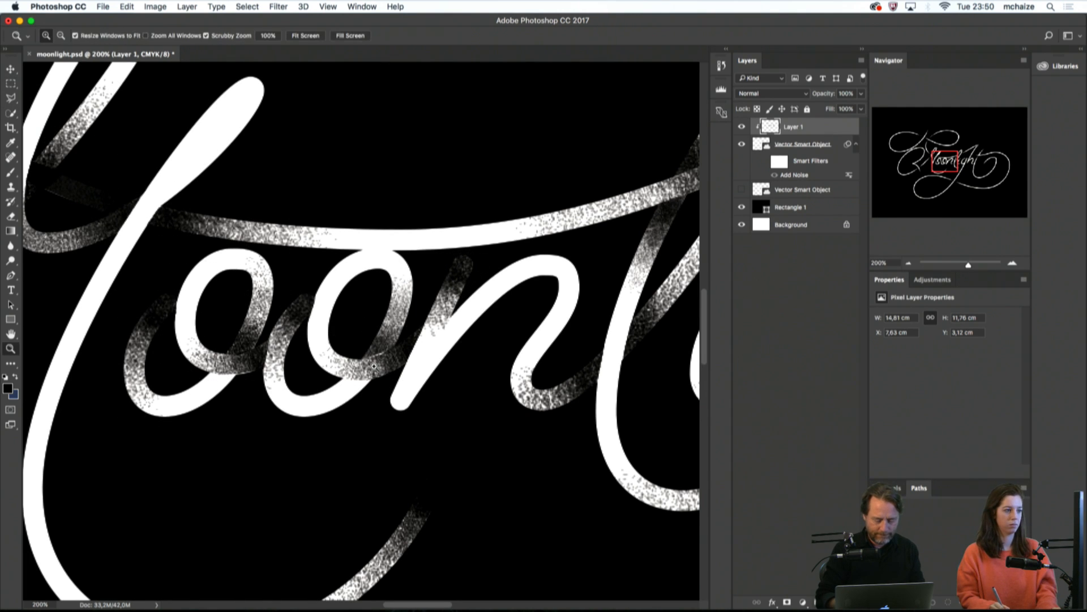
pyautogui.moveTo(386, 372)
pyautogui.mouseDown()
pyautogui.moveTo(408, 371)
pyautogui.moveTo(386, 354)
pyautogui.mouseUp()
pyautogui.press('l')
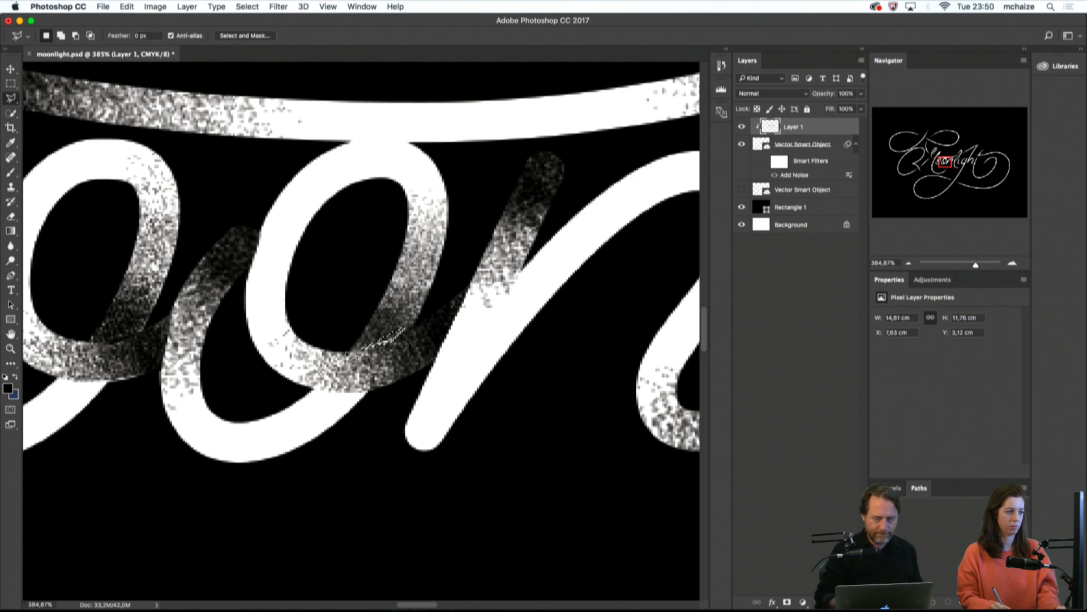
pyautogui.click(350, 352)
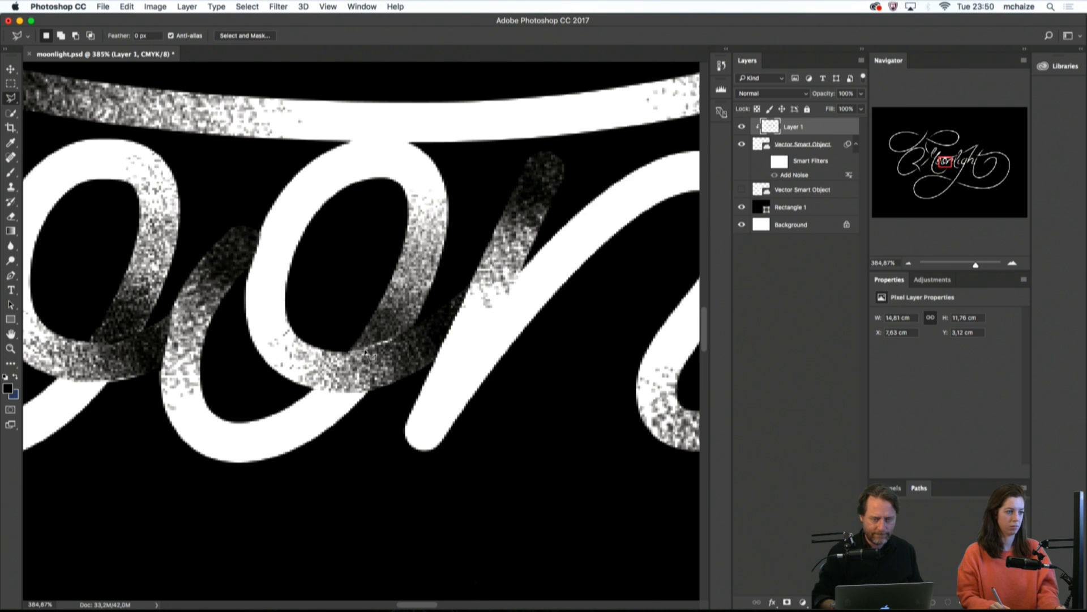
pyautogui.click(406, 333)
pyautogui.click(424, 309)
pyautogui.click(386, 293)
pyautogui.click(332, 288)
pyautogui.click(348, 351)
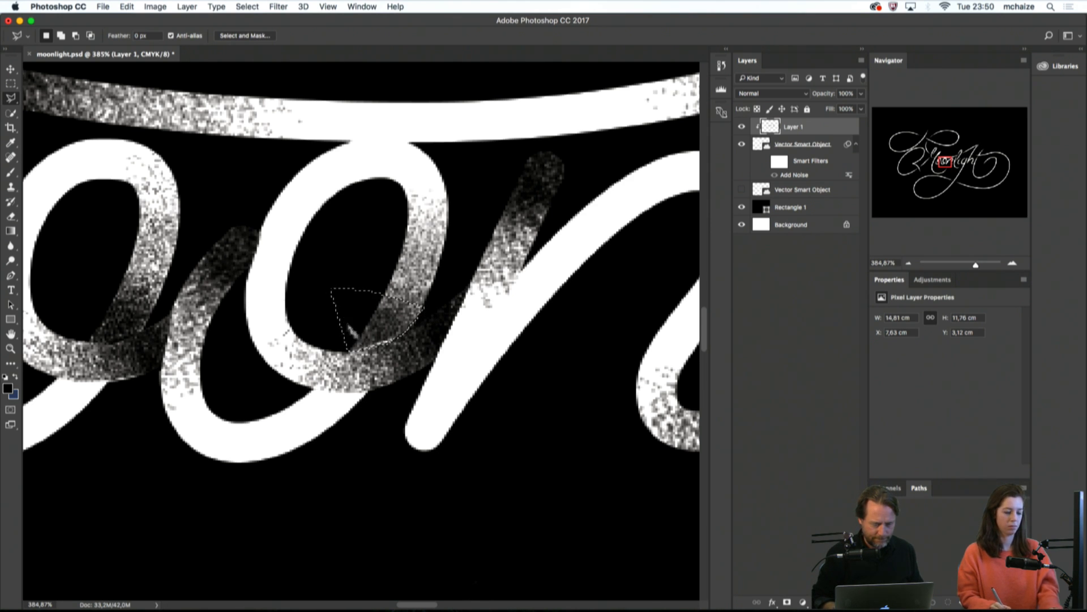
pyautogui.press('b')
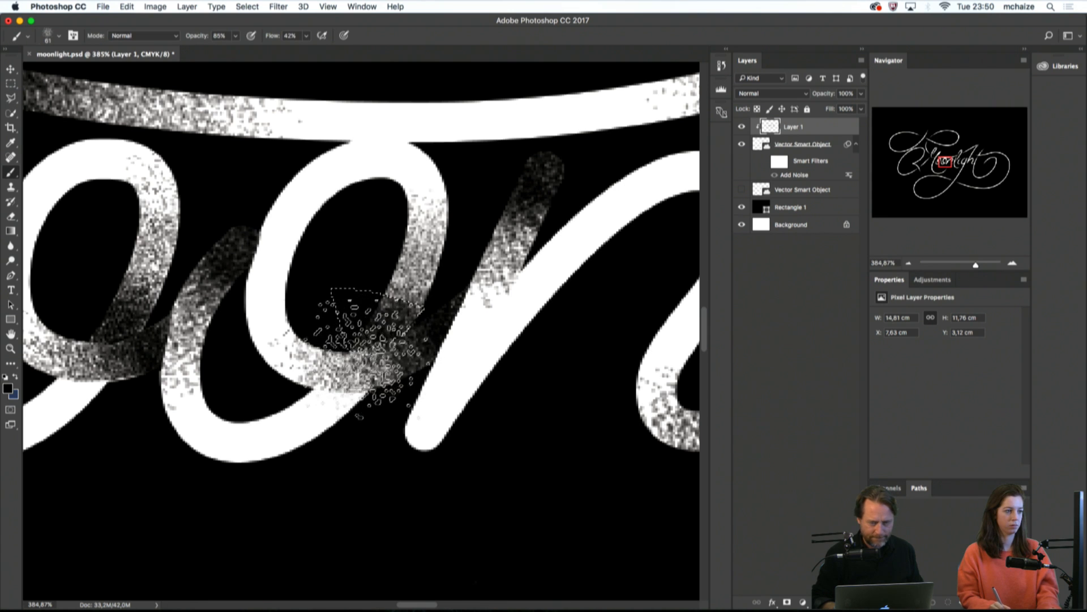
pyautogui.press('m')
pyautogui.press('super+d')
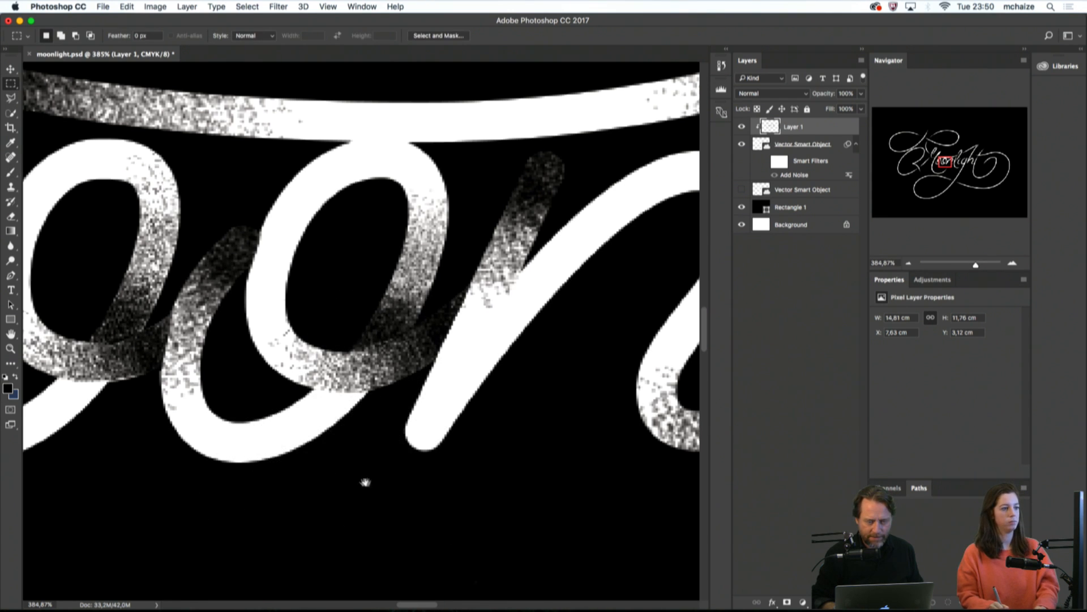
# Set the brush size to 32 px near the joining stroke below the first o
pyautogui.moveTo(365, 482); pyautogui.dragTo(490, 454)
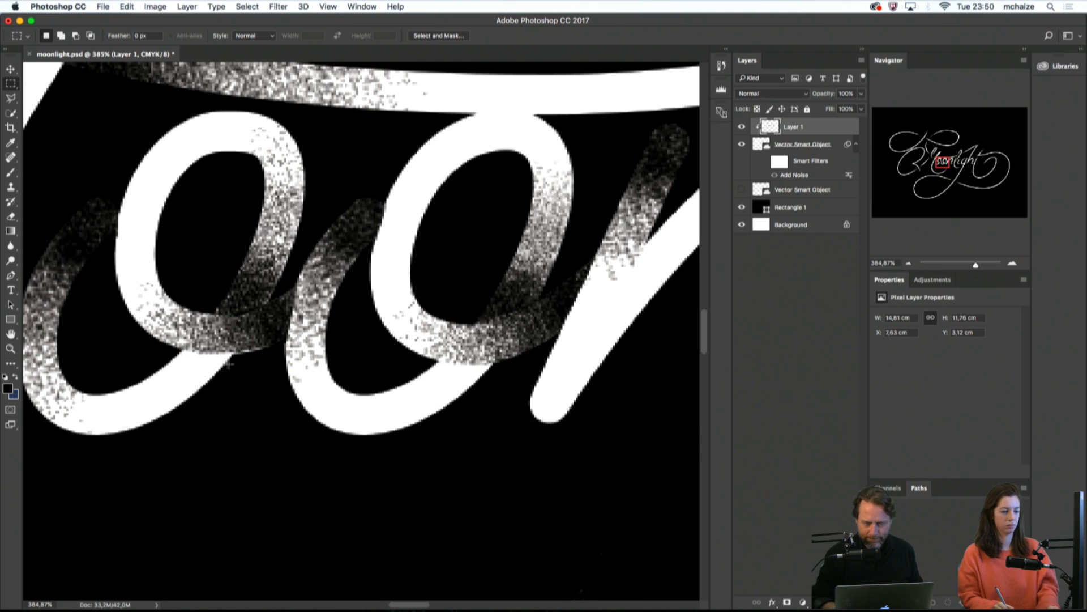
pyautogui.press('b')
pyautogui.moveTo(249, 378); pyautogui.dragTo(214, 368)
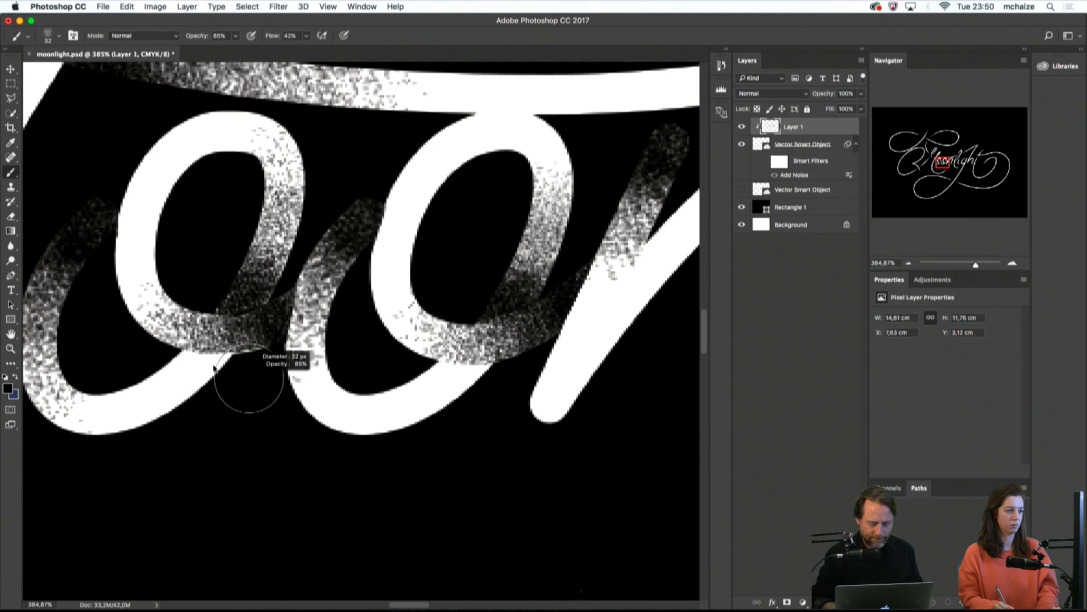
# Give the Eraser a hard round tip with 100% hardness, shrink it, and clean up the joining stroke below the first o
pyautogui.press('e')
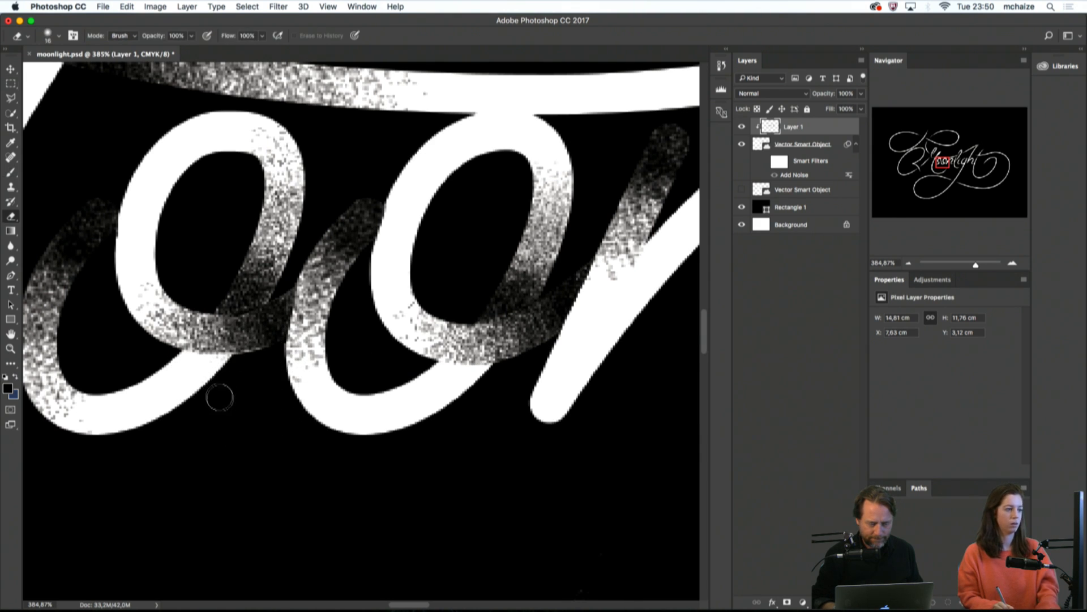
pyautogui.click(59, 36)
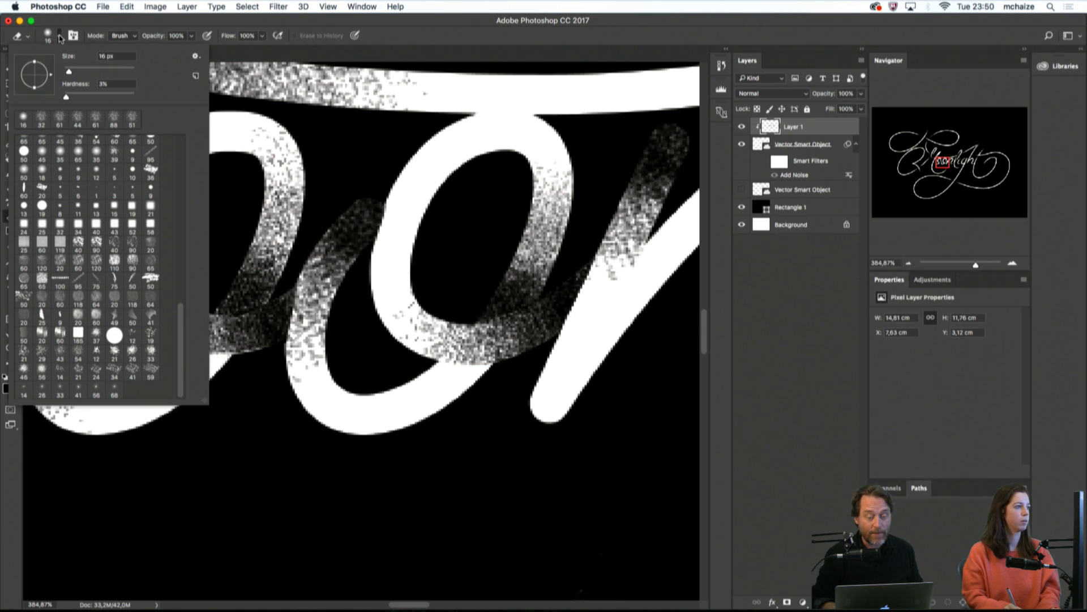
pyautogui.scroll(10, 78, 174)
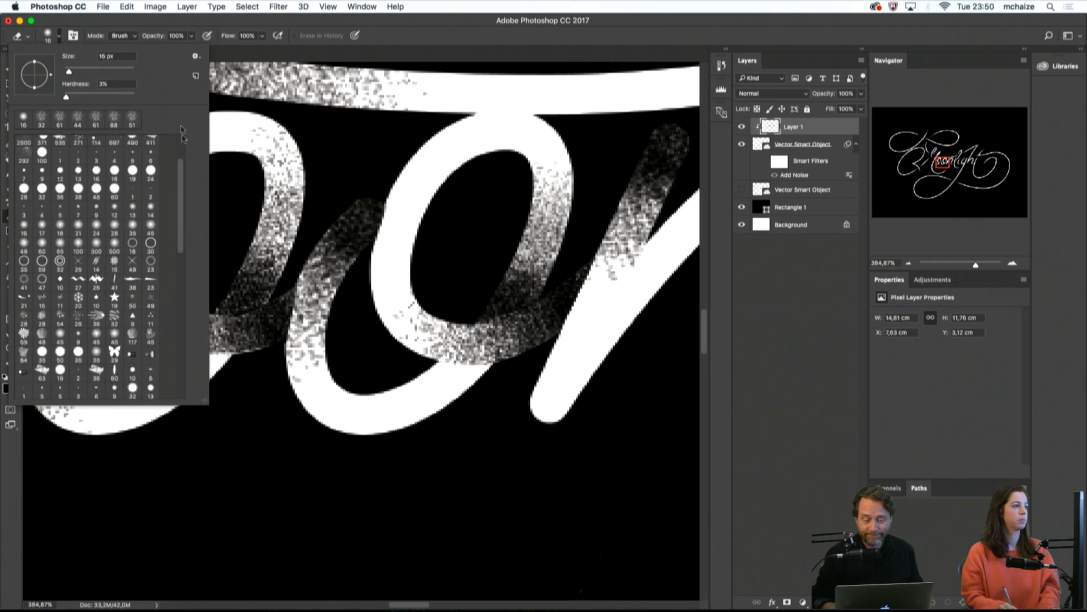
pyautogui.click(44, 146)
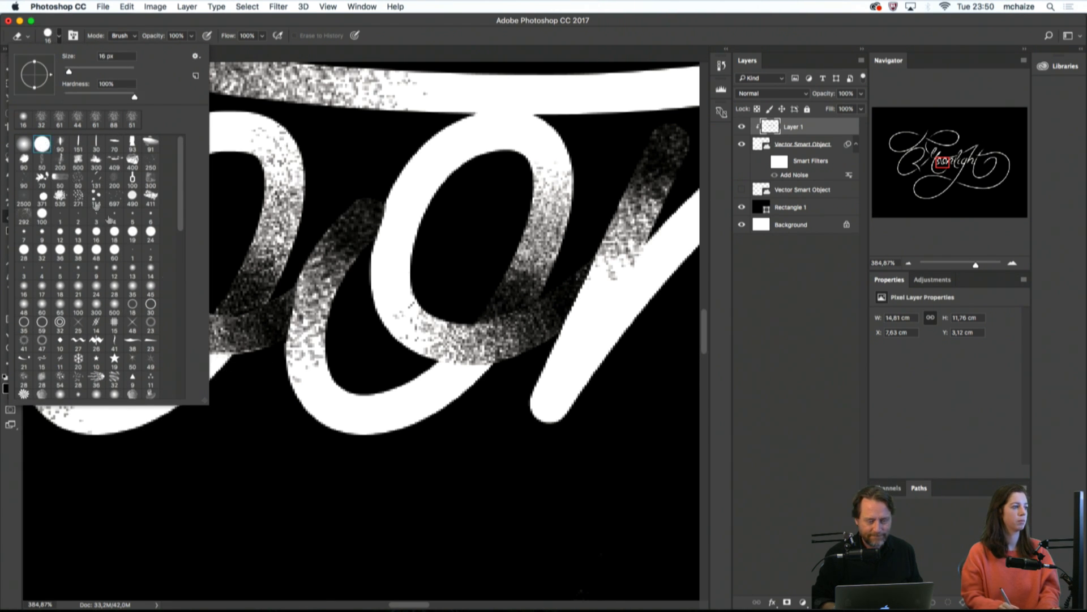
pyautogui.click(261, 409)
pyautogui.moveTo(255, 395); pyautogui.dragTo(237, 397)
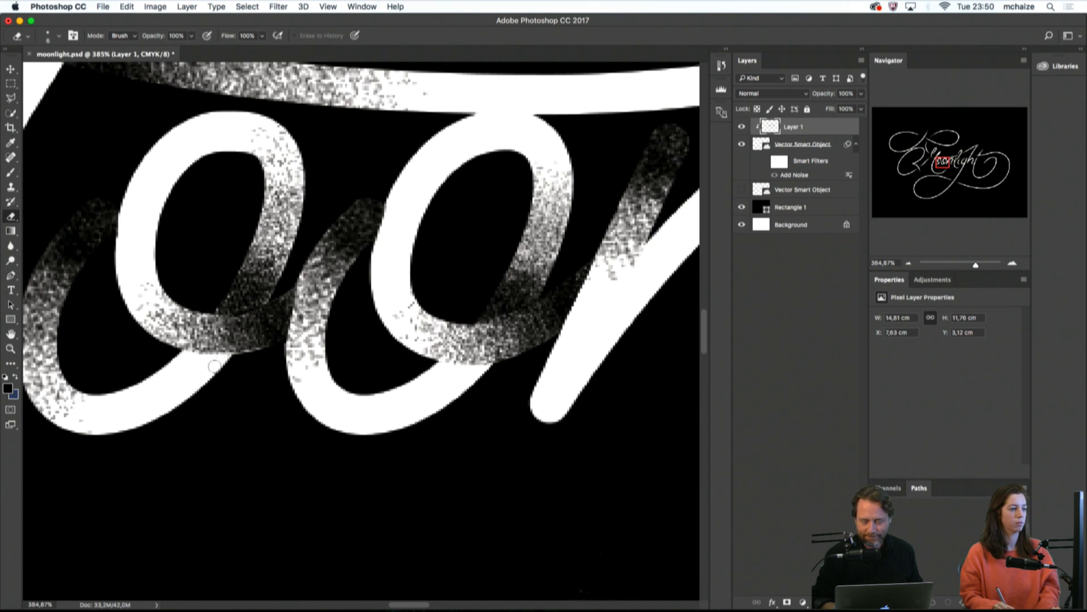
pyautogui.keyDown('alt'); pyautogui.click(216, 366); pyautogui.keyUp('alt')
pyautogui.click(627, 212)
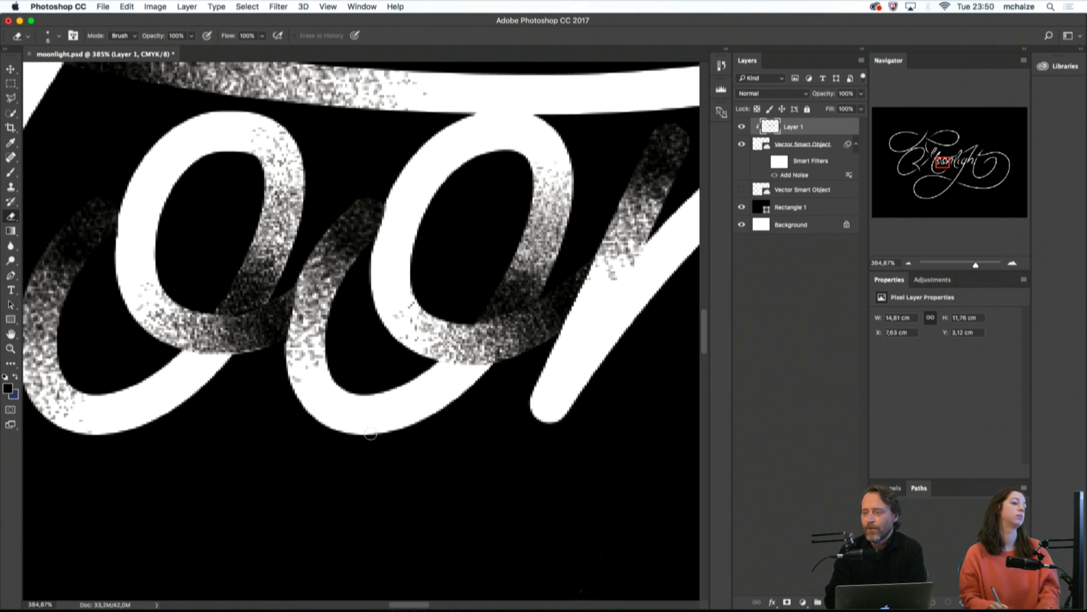
# Lasso the joining stroke beneath the second o, following the lower edge of the o's bowl
pyautogui.press('l')
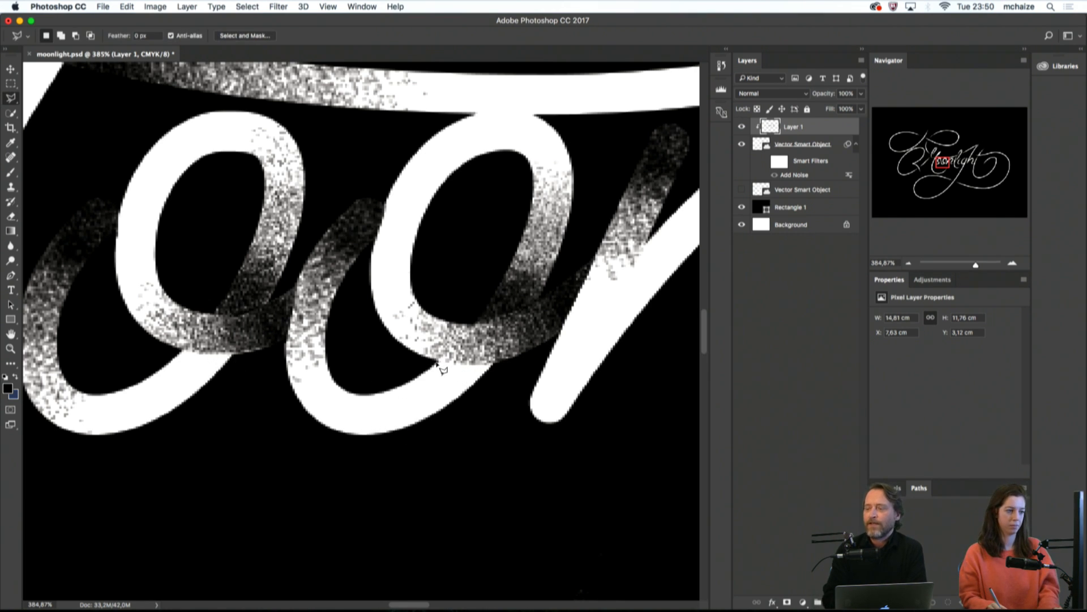
pyautogui.click(503, 364)
pyautogui.click(445, 463)
pyautogui.click(362, 463)
pyautogui.click(339, 430)
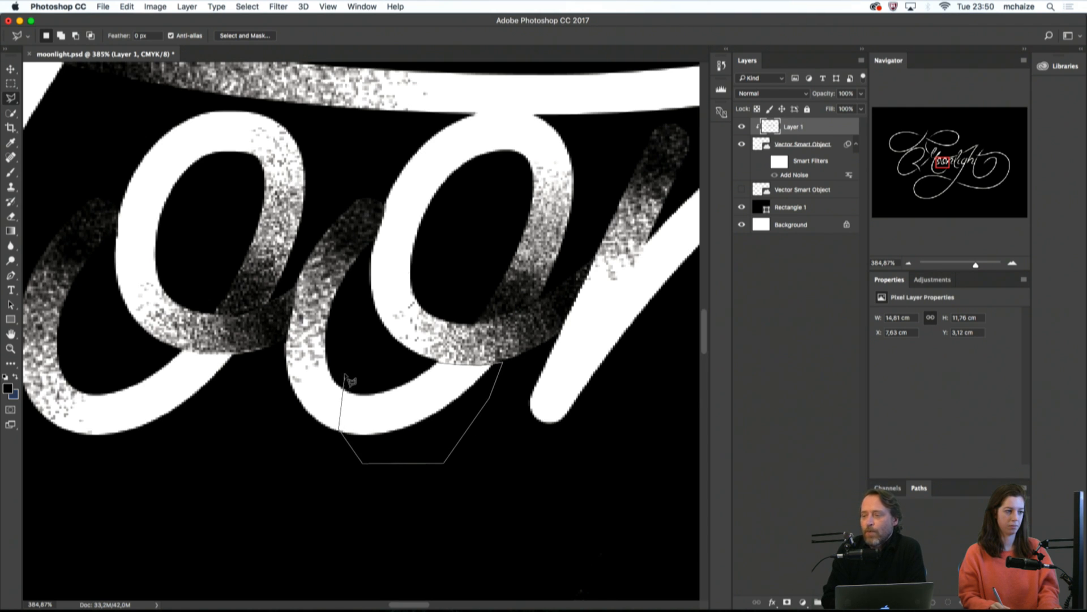
# Brush grainy black shading onto the selected stroke beneath the second o, undoing the smaller brush's pass and repainting with a 63 px brush
pyautogui.press('b')
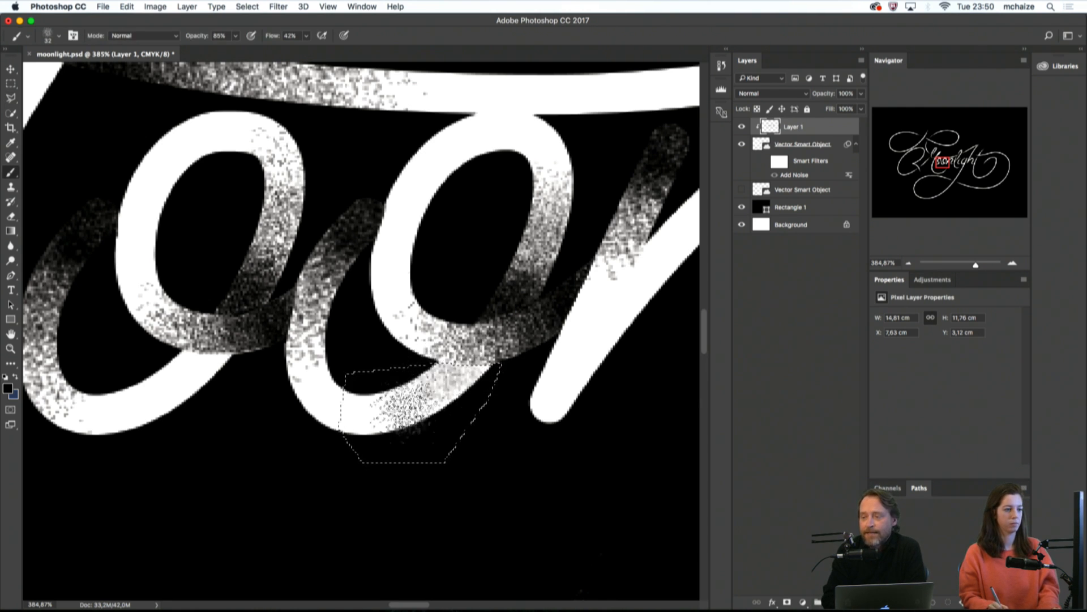
pyautogui.moveTo(410, 411); pyautogui.dragTo(522, 376)
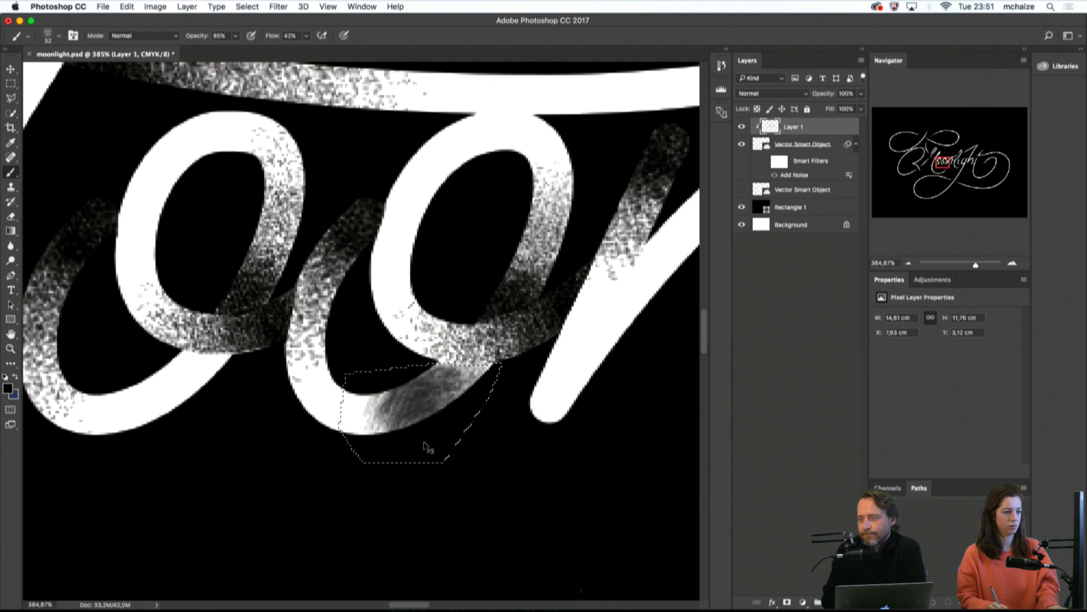
pyautogui.press('super+z')
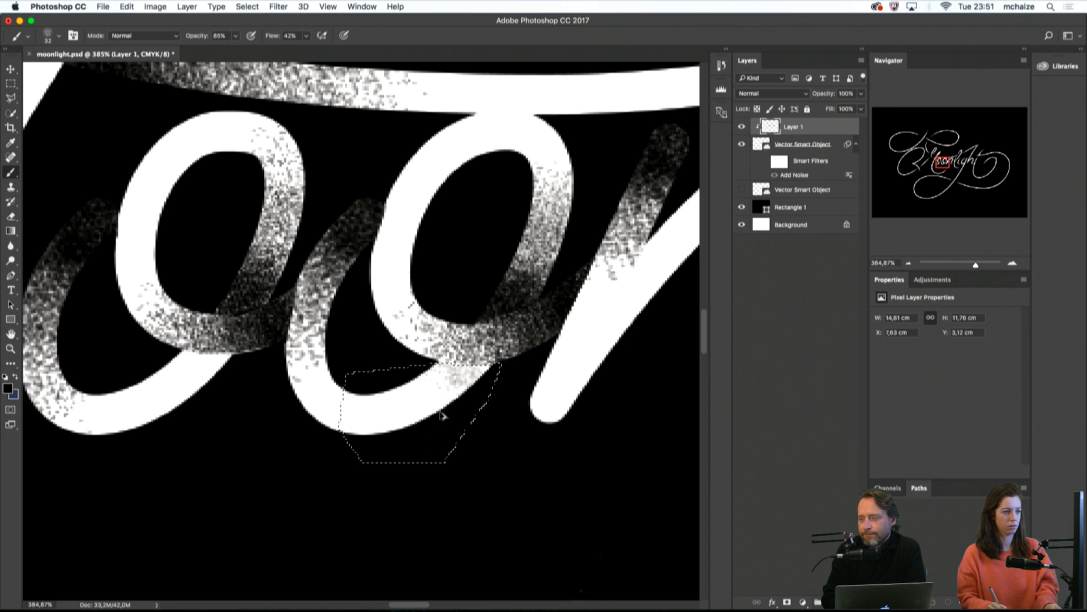
pyautogui.moveTo(441, 391)
pyautogui.mouseDown()
pyautogui.moveTo(502, 397)
pyautogui.moveTo(461, 363)
pyautogui.mouseUp()
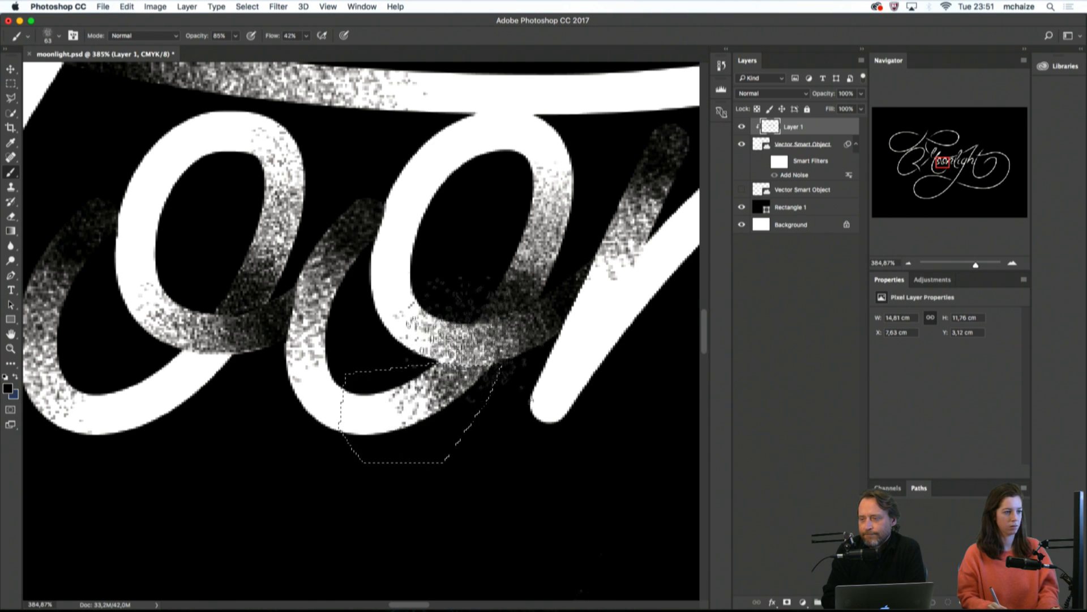
pyautogui.moveTo(509, 397)
pyautogui.mouseDown()
pyautogui.moveTo(443, 343)
pyautogui.moveTo(378, 411)
pyautogui.moveTo(422, 460)
pyautogui.mouseUp()
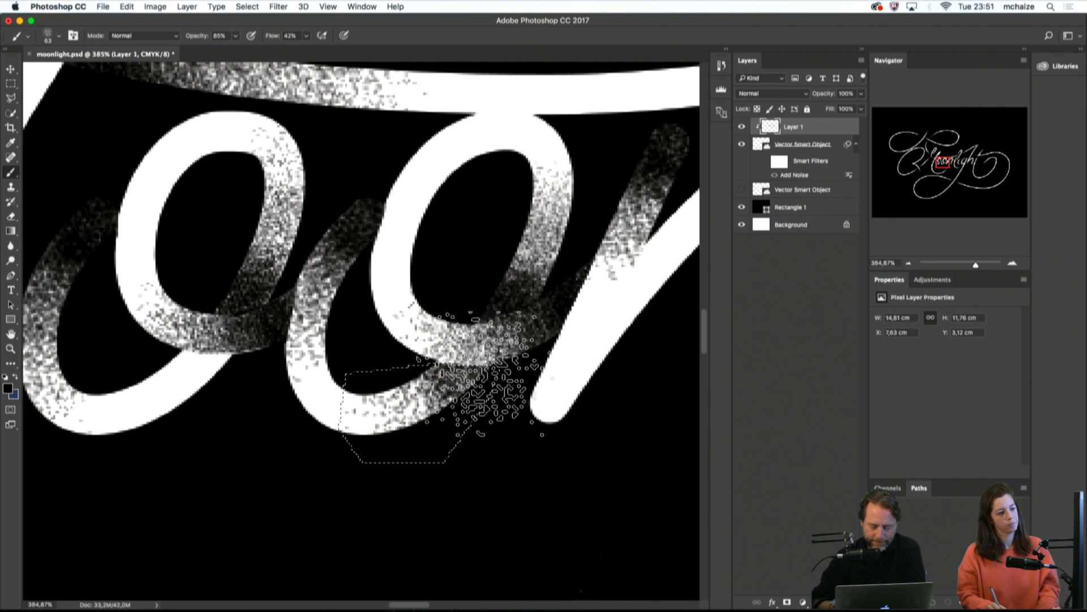
# Add the last dab of grainy black shading to the joining stroke beneath the second o and deselect it
pyautogui.moveTo(486, 377); pyautogui.dragTo(488, 377)
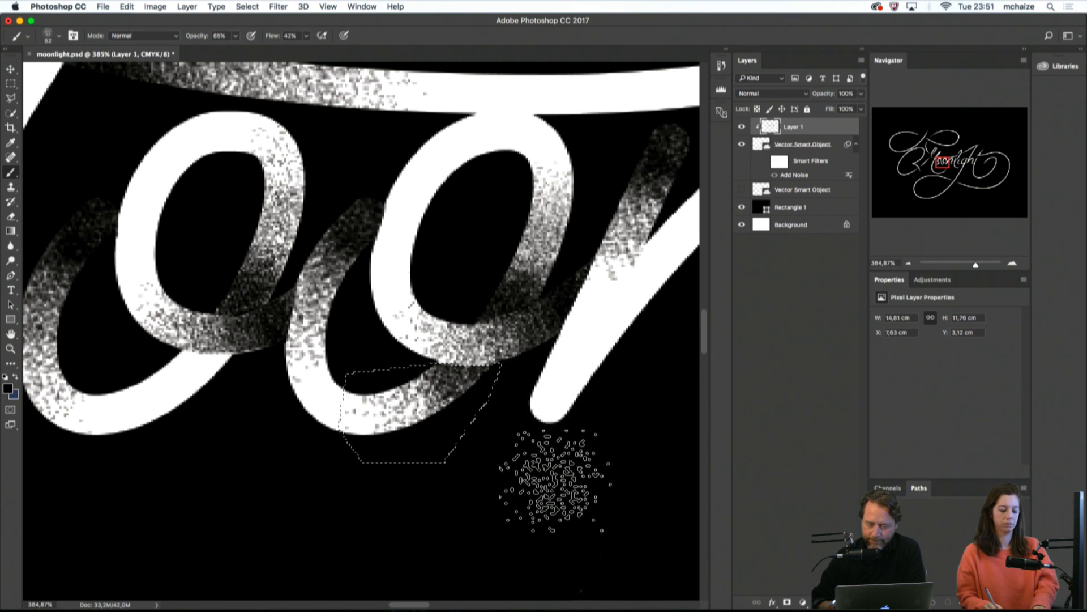
pyautogui.press('m')
pyautogui.hotkey('ctrl', 'd')
pyautogui.press('super+minus')
pyautogui.press('super+minus')
pyautogui.press('super+minus')
pyautogui.press('super+minus')
pyautogui.press('super+minus')
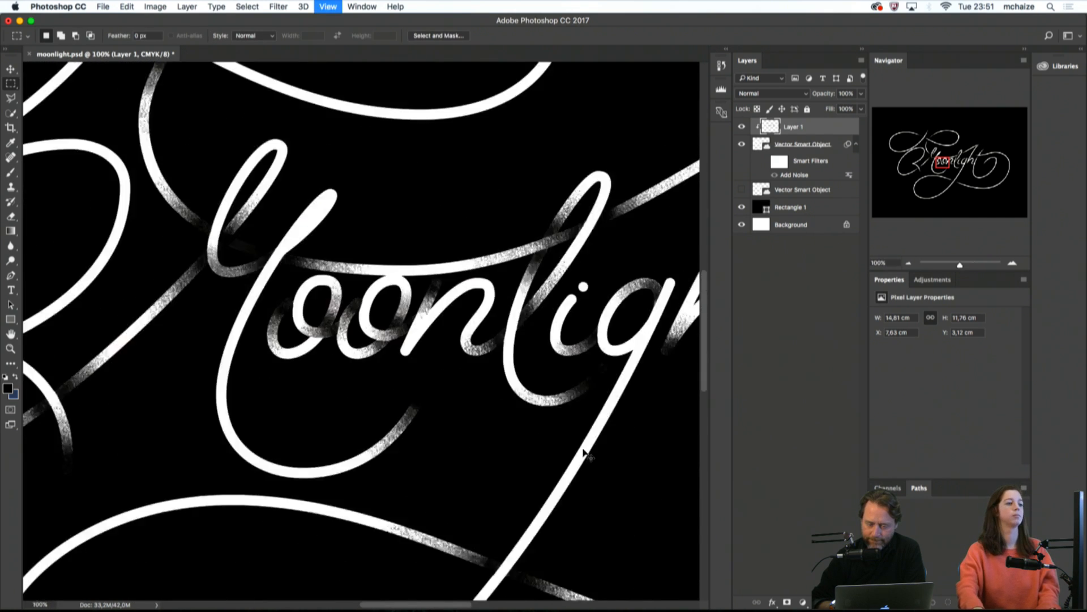
pyautogui.press('super+minus')
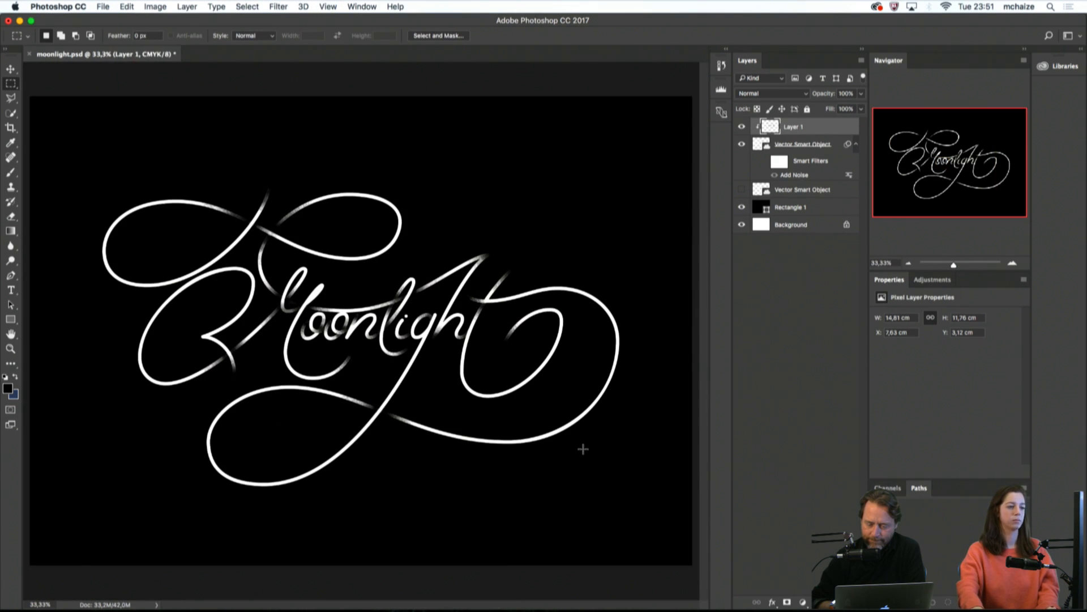
# Lasso the joining stroke beneath the first o, following the lower edge of the o's bowl
pyautogui.press('super+plus')
pyautogui.press('super+plus')
pyautogui.press('super+plus')
pyautogui.press('super+plus')
pyautogui.press('super+plus')
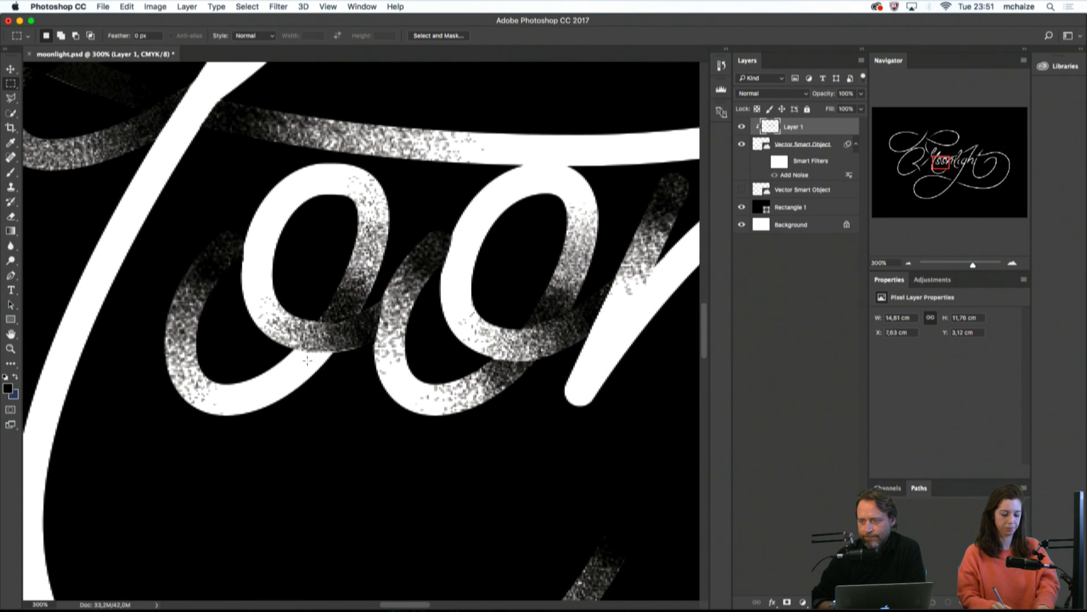
pyautogui.press('l')
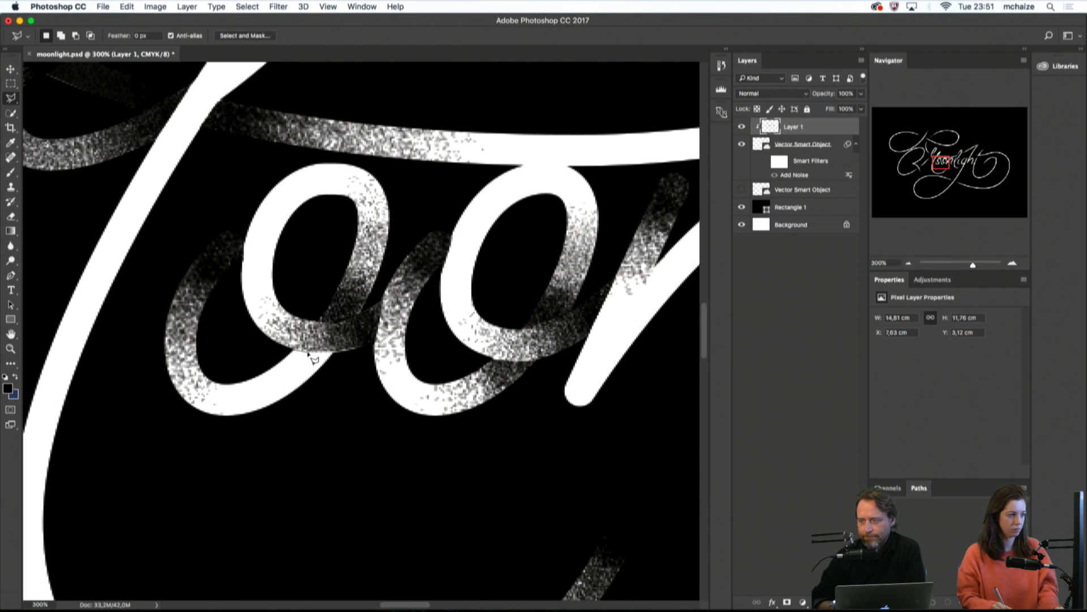
pyautogui.click(331, 395)
pyautogui.click(283, 424)
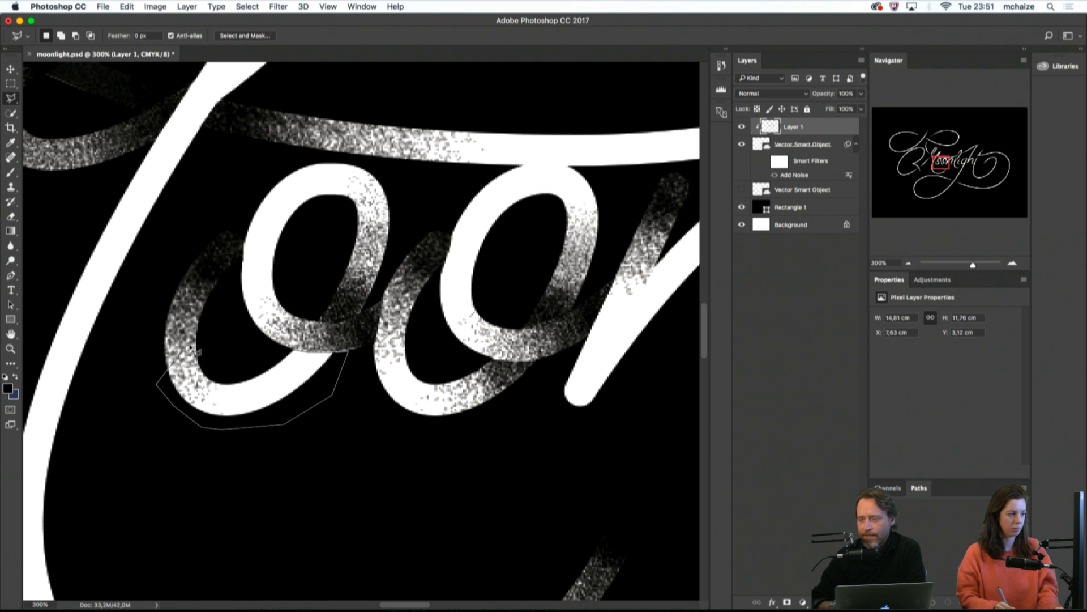
pyautogui.doubleClick(196, 347)
# Brush grainy black shading onto the selected stroke where it passes under the first o, and deselect it
pyautogui.press('b')
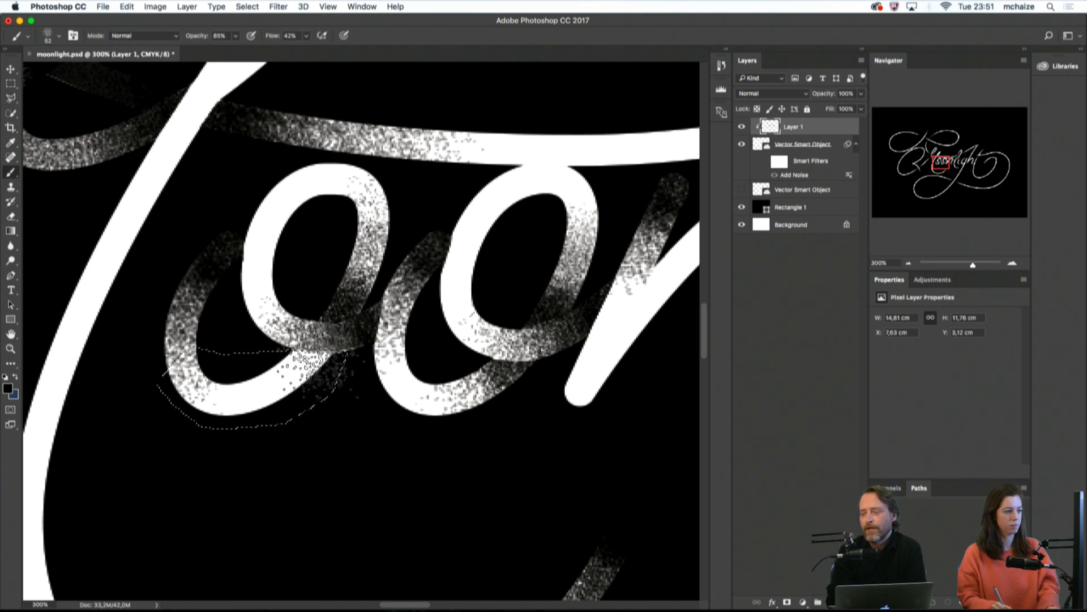
pyautogui.moveTo(321, 358)
pyautogui.mouseDown()
pyautogui.moveTo(259, 399)
pyautogui.moveTo(249, 397)
pyautogui.moveTo(328, 352)
pyautogui.moveTo(316, 335)
pyautogui.moveTo(336, 353)
pyautogui.moveTo(319, 353)
pyautogui.moveTo(313, 375)
pyautogui.moveTo(296, 369)
pyautogui.moveTo(341, 346)
pyautogui.moveTo(361, 375)
pyautogui.moveTo(290, 372)
pyautogui.mouseUp()
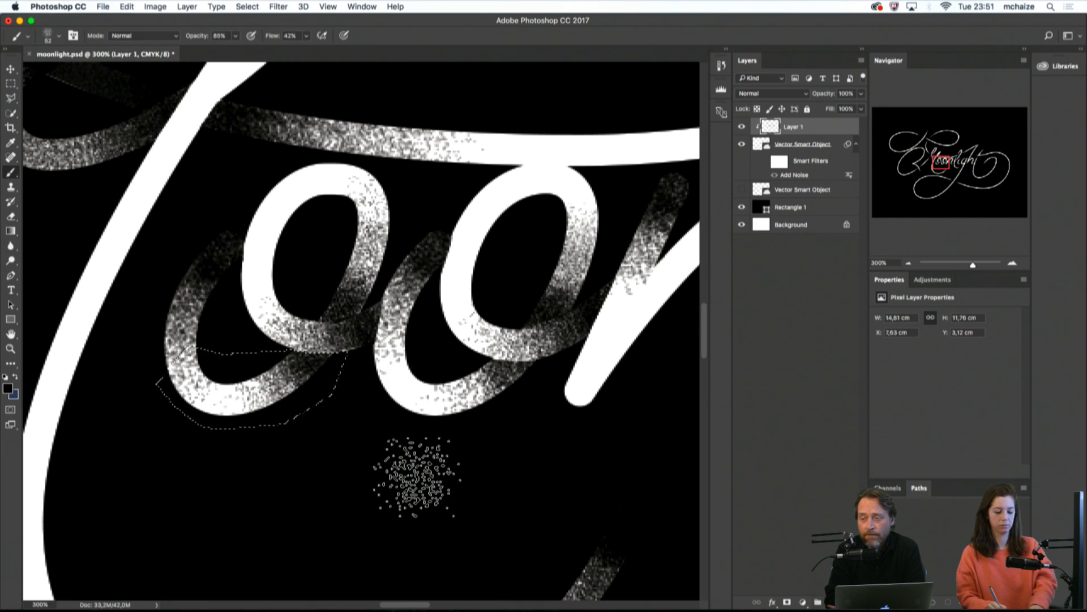
pyautogui.press('super+d')
pyautogui.press('m')
pyautogui.press('super+minus')
pyautogui.press('super+minus')
pyautogui.press('super+minus')
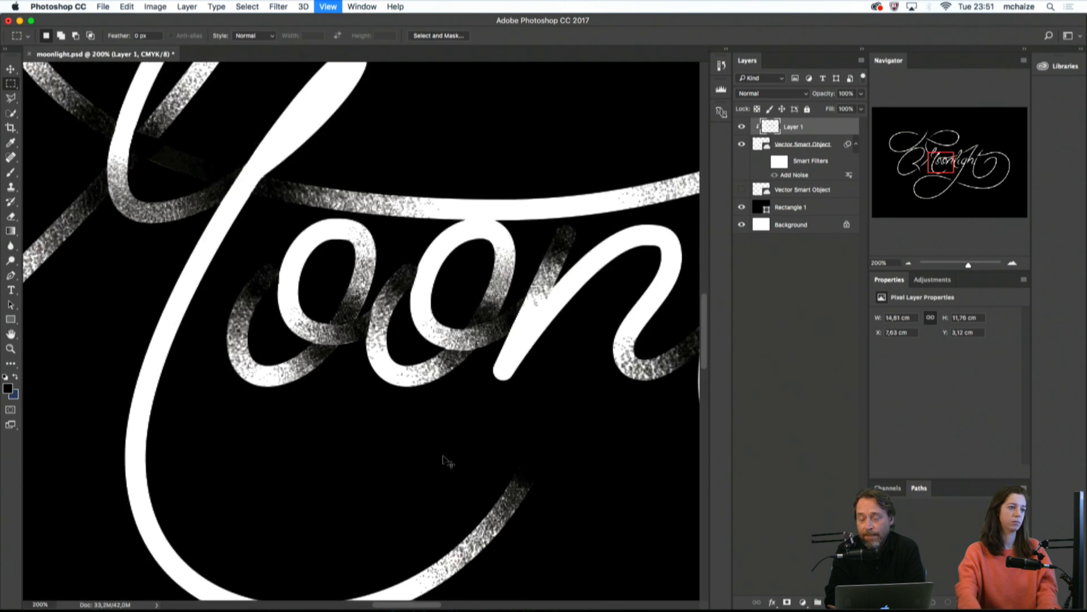
pyautogui.press('super+minus')
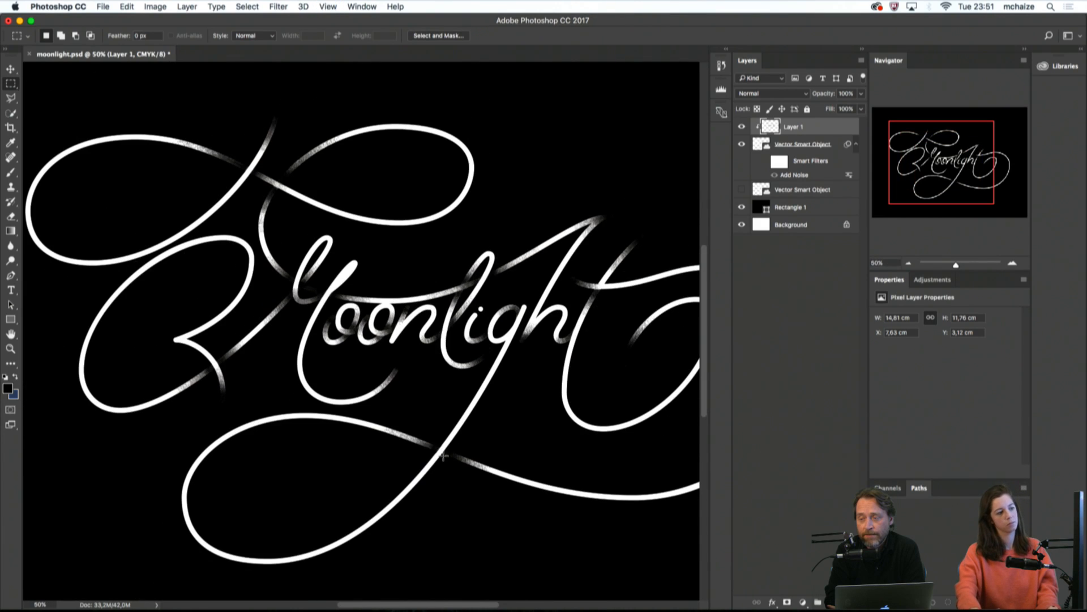
pyautogui.press('super+minus')
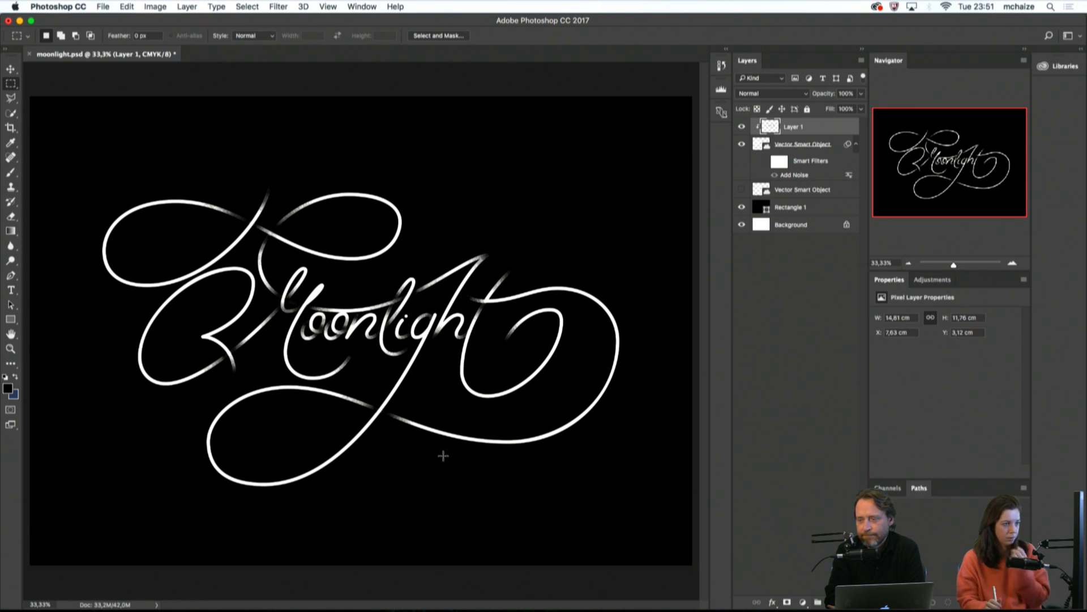
# Lasso the upper part of the g's descender, starting along the lower edge of its bowl
pyautogui.press('z')
pyautogui.moveTo(427, 360); pyautogui.dragTo(505, 372)
pyautogui.press('l')
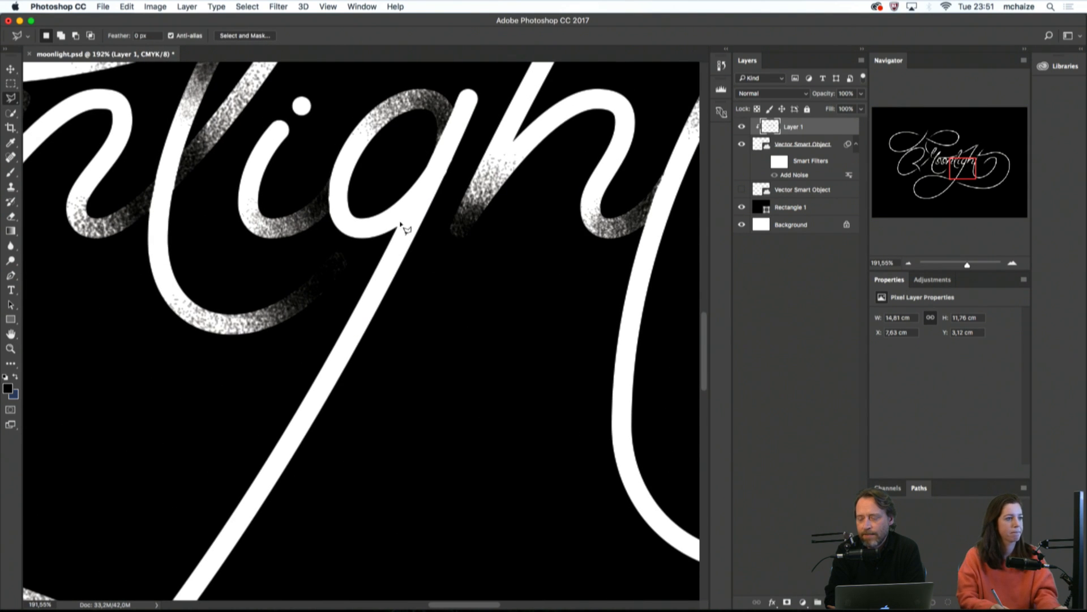
pyautogui.click(413, 219)
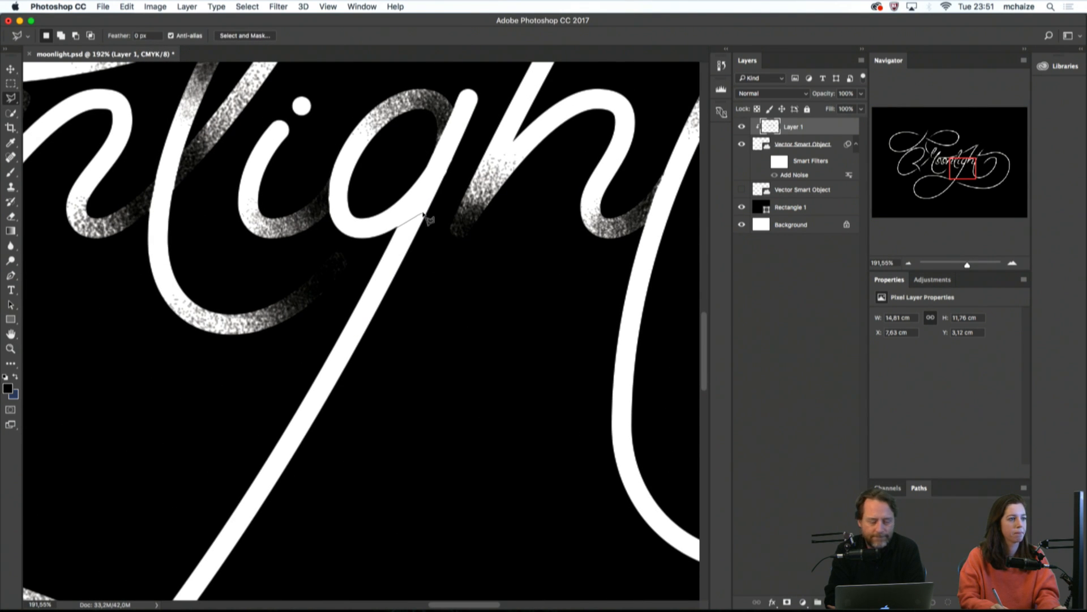
pyautogui.click(432, 204)
pyautogui.click(447, 184)
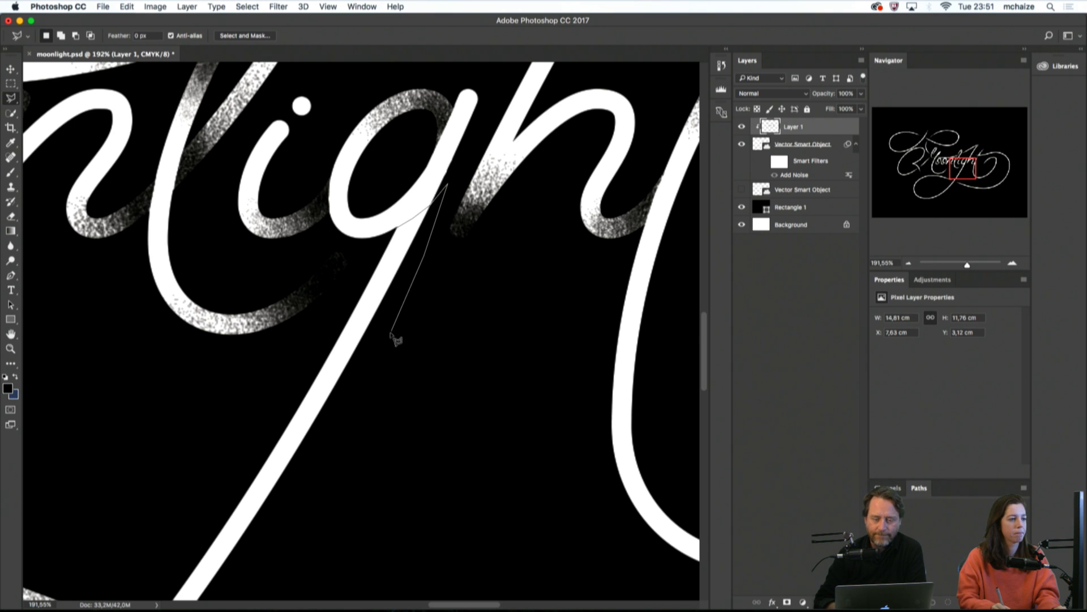
pyautogui.click(393, 332)
pyautogui.click(353, 386)
pyautogui.click(334, 397)
pyautogui.click(300, 354)
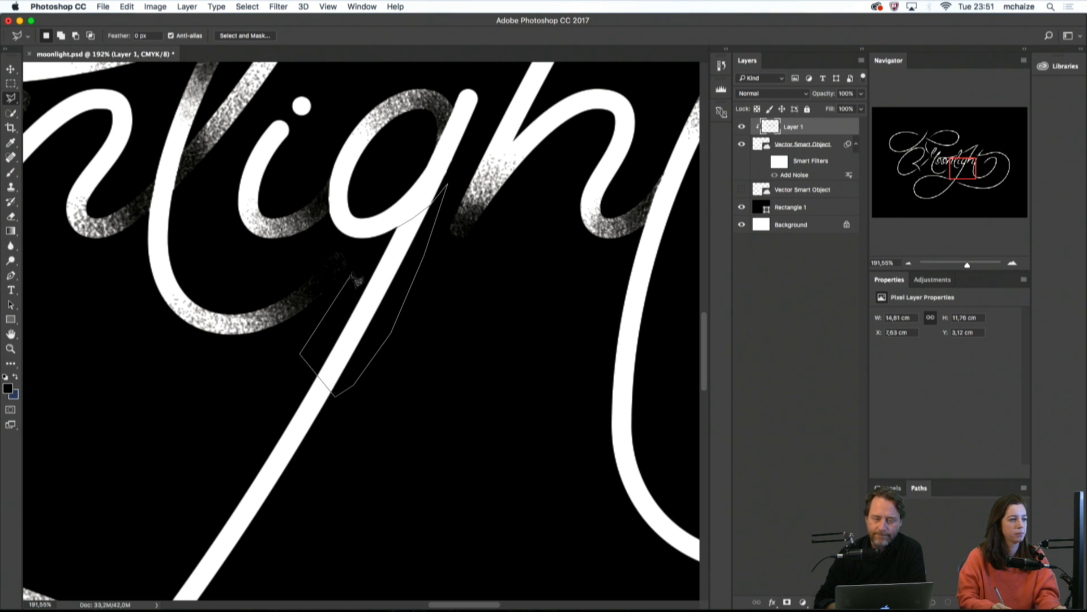
# Try grainy black shading on the g's descender just below the bowl, and clear the selection
pyautogui.press('b')
pyautogui.click(411, 221)
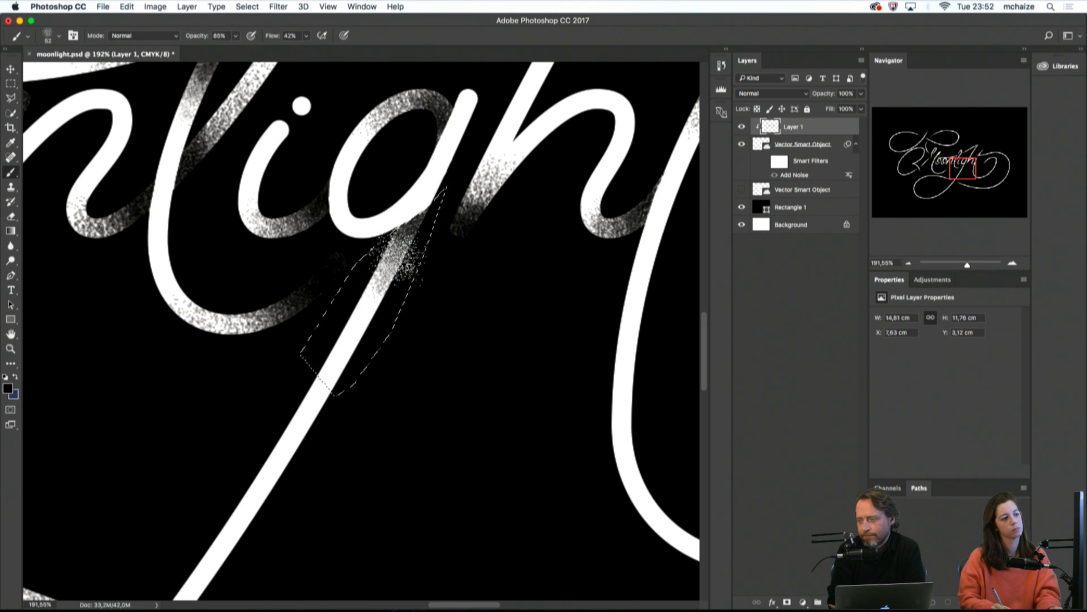
pyautogui.moveTo(473, 368)
pyautogui.mouseDown()
pyautogui.moveTo(446, 356)
pyautogui.moveTo(375, 277)
pyautogui.mouseUp()
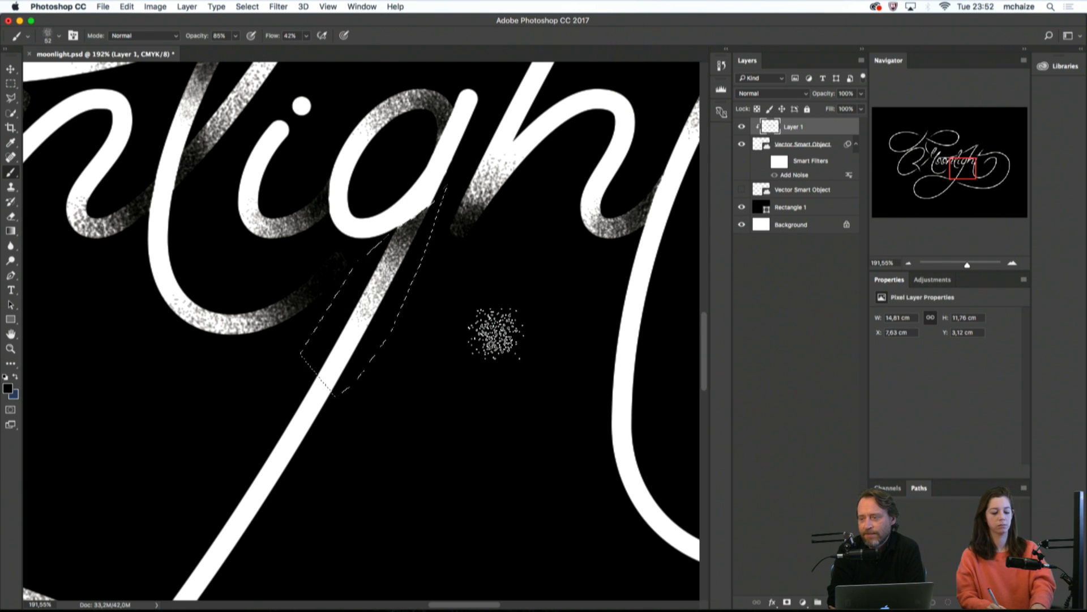
pyautogui.press('m')
pyautogui.click(498, 335)
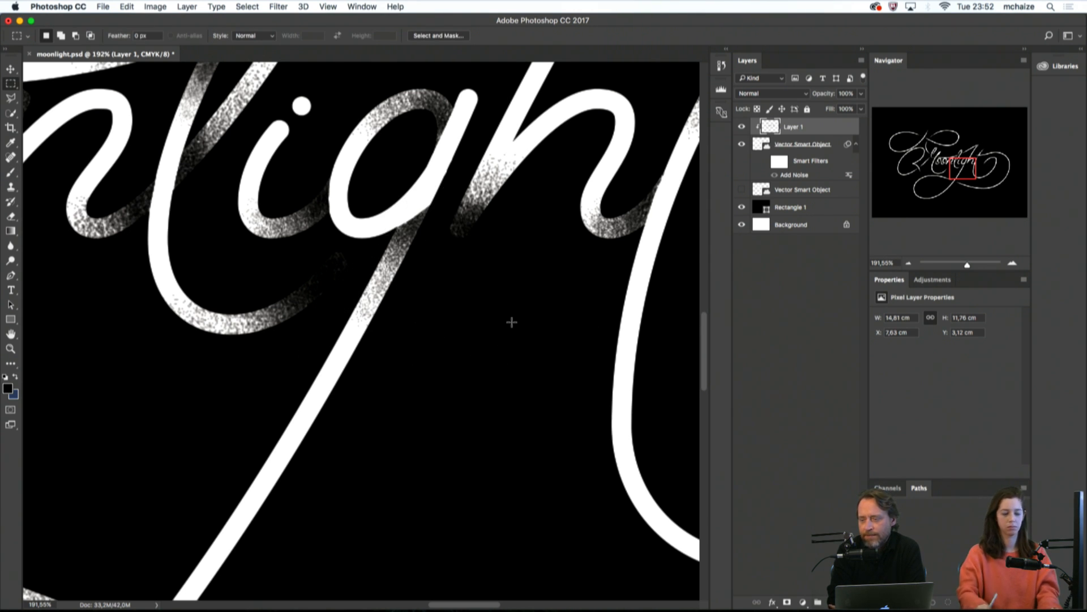
pyautogui.press('super+minus')
pyautogui.press('super+minus')
pyautogui.press('super+minus')
pyautogui.press('super+minus')
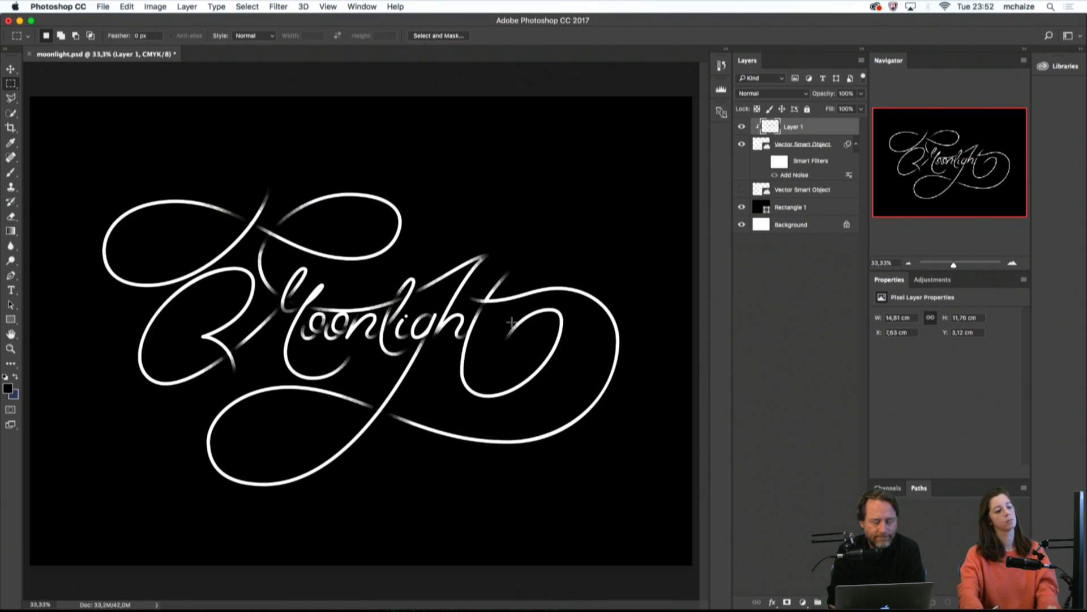
# Step back through the last changes and erase the remaining grainy shading from the g's descender
pyautogui.press('alt+super+z')
pyautogui.press('alt+super+z')
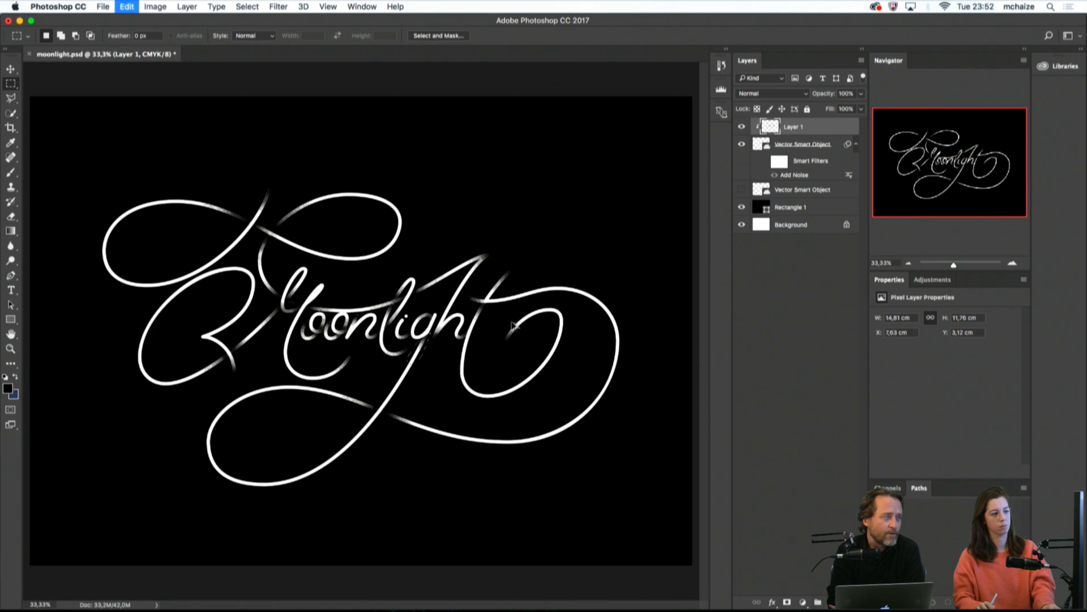
pyautogui.press('alt+super+z')
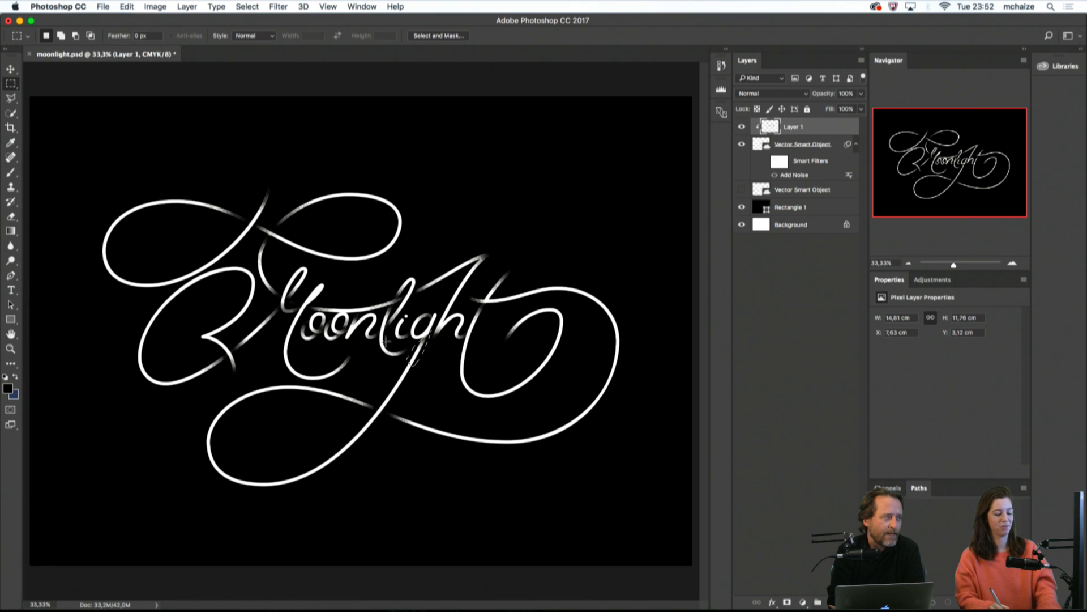
pyautogui.press('super+space')
pyautogui.moveTo(447, 363); pyautogui.dragTo(515, 366)
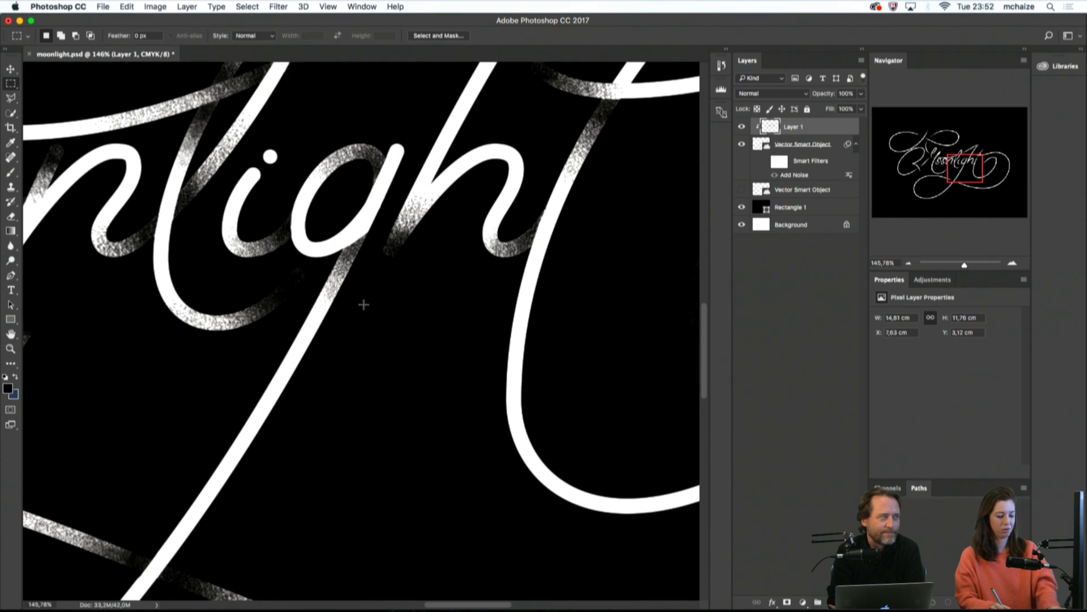
pyautogui.press('e')
pyautogui.hotkey('ctrl', 'alt')
pyautogui.moveTo(352, 267); pyautogui.dragTo(344, 266)
pyautogui.press('super+minus')
pyautogui.press('super+minus')
pyautogui.press('super+minus')
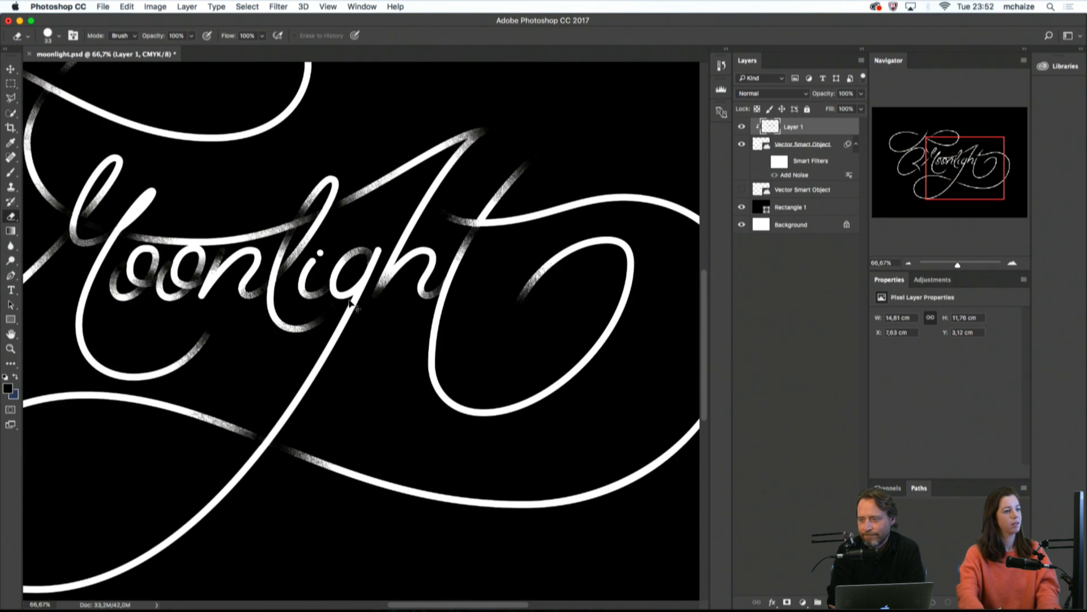
pyautogui.press('space')
pyautogui.moveTo(433, 350); pyautogui.dragTo(562, 367)
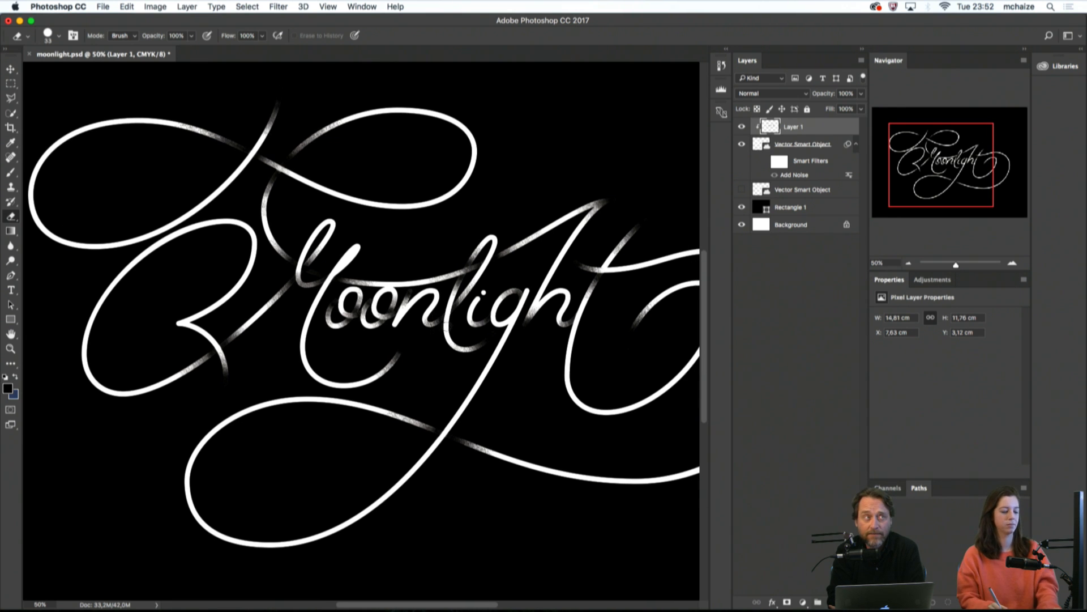
# Lasso the join between the second o and the n, following the edge of the n's first stem
pyautogui.press('z')
pyautogui.click(482, 343)
pyautogui.moveTo(482, 342); pyautogui.dragTo(499, 343)
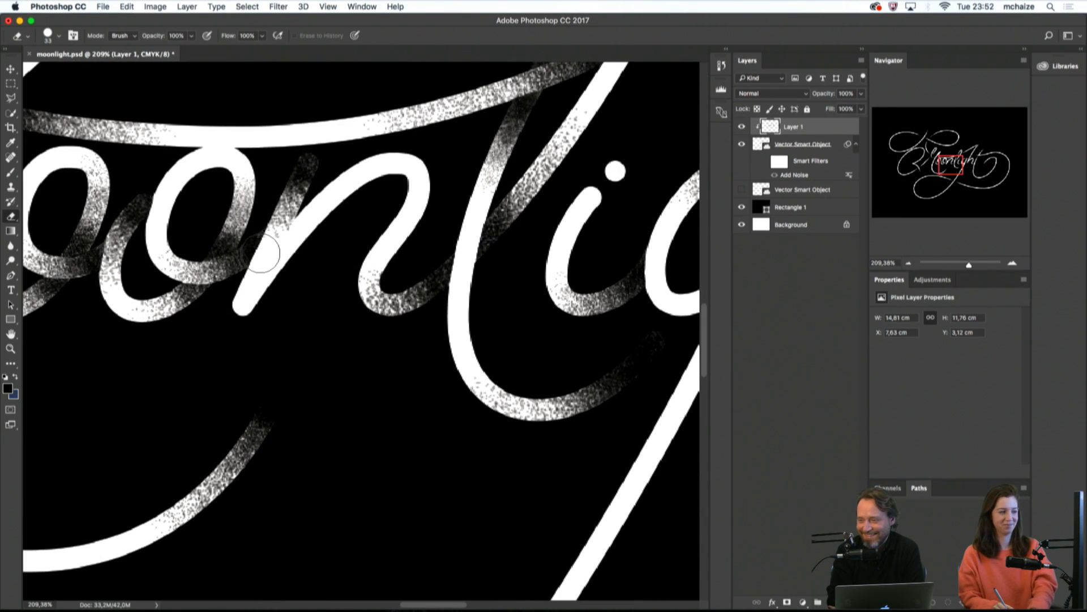
pyautogui.press('l')
pyautogui.click(297, 216)
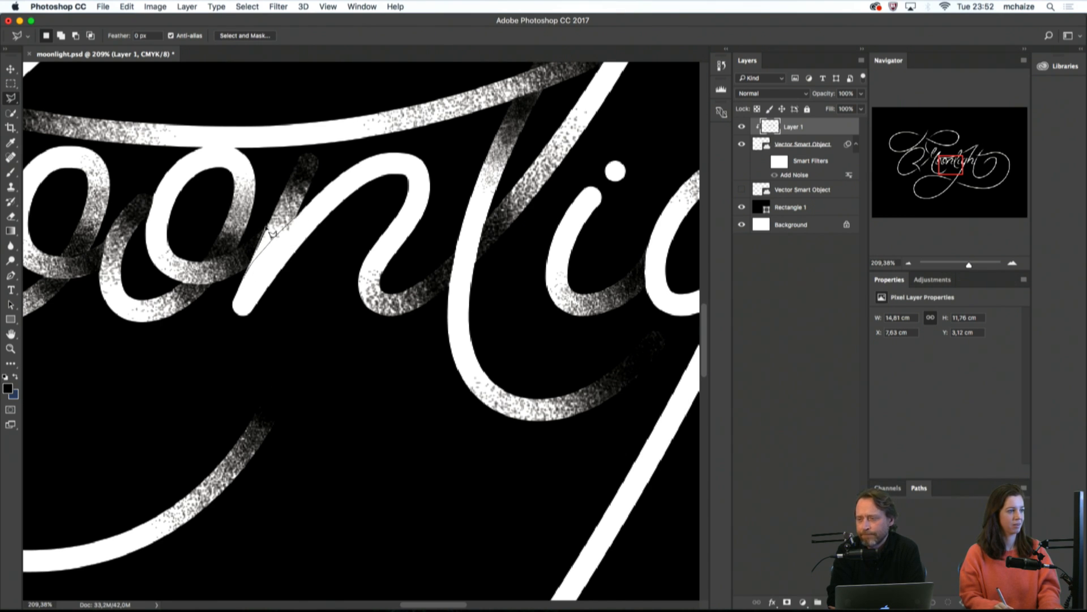
pyautogui.click(275, 197)
pyautogui.click(296, 218)
# Brush grainy black shading onto the selected join where the second o meets the n, and deselect it
pyautogui.press('b')
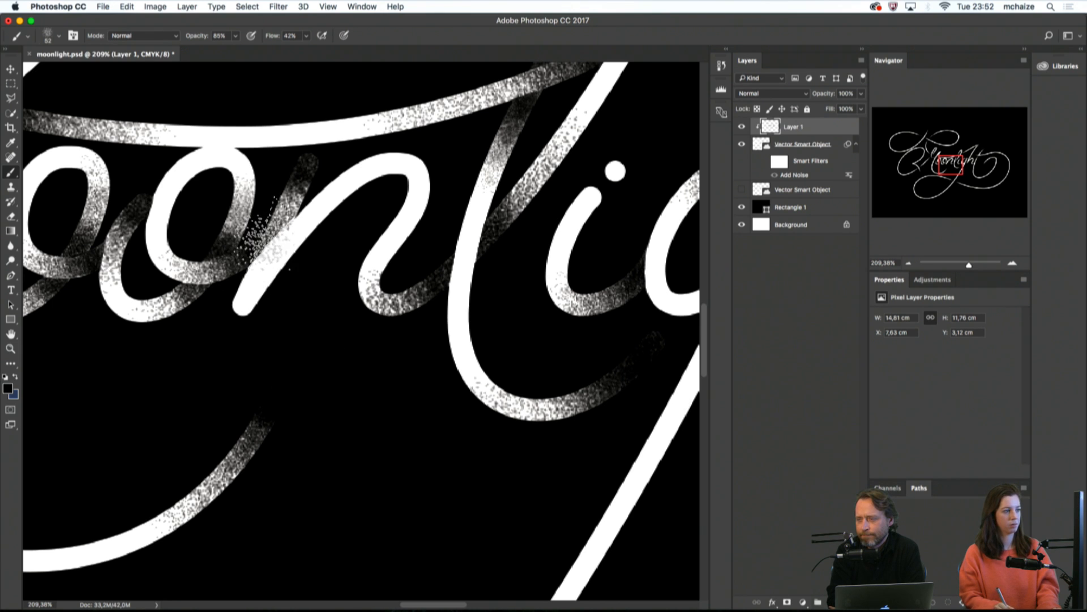
pyautogui.press('m')
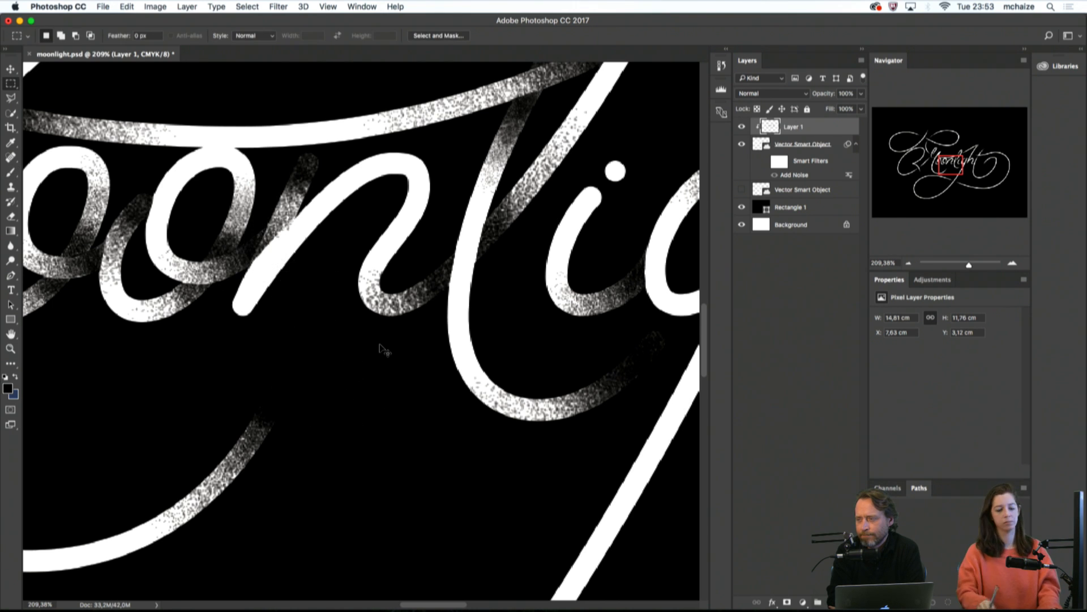
pyautogui.press('super+minus')
pyautogui.press('super+minus')
pyautogui.press('super+minus')
pyautogui.press('super+minus')
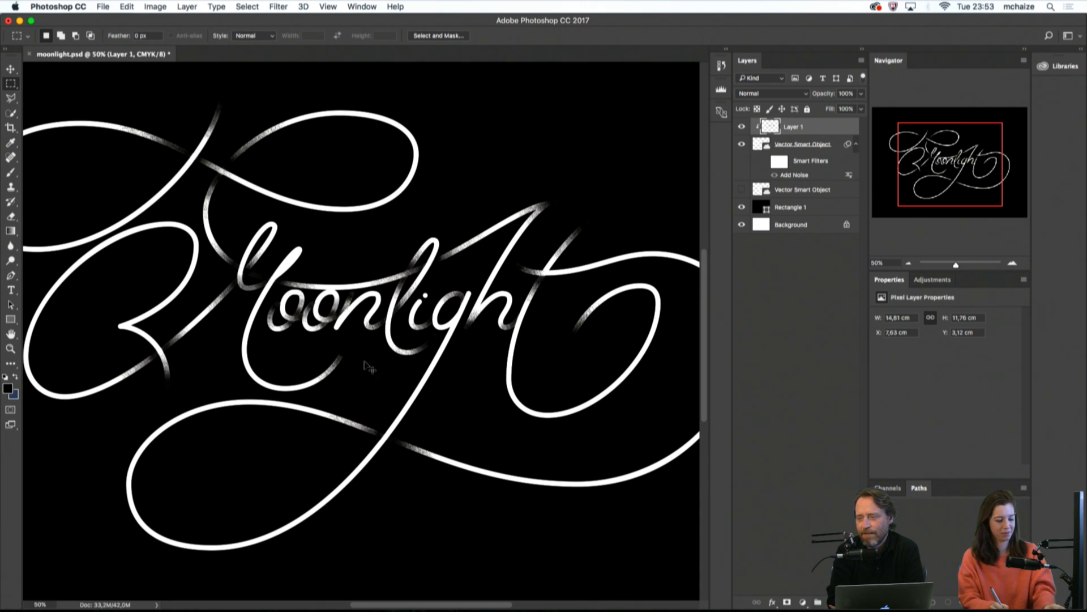
# Compare the lettering with and without the last change, and examine the shaded crossings across the whole artwork
pyautogui.press('super+z')
pyautogui.press('super+z')
pyautogui.press('super+z')
pyautogui.press('super+z')
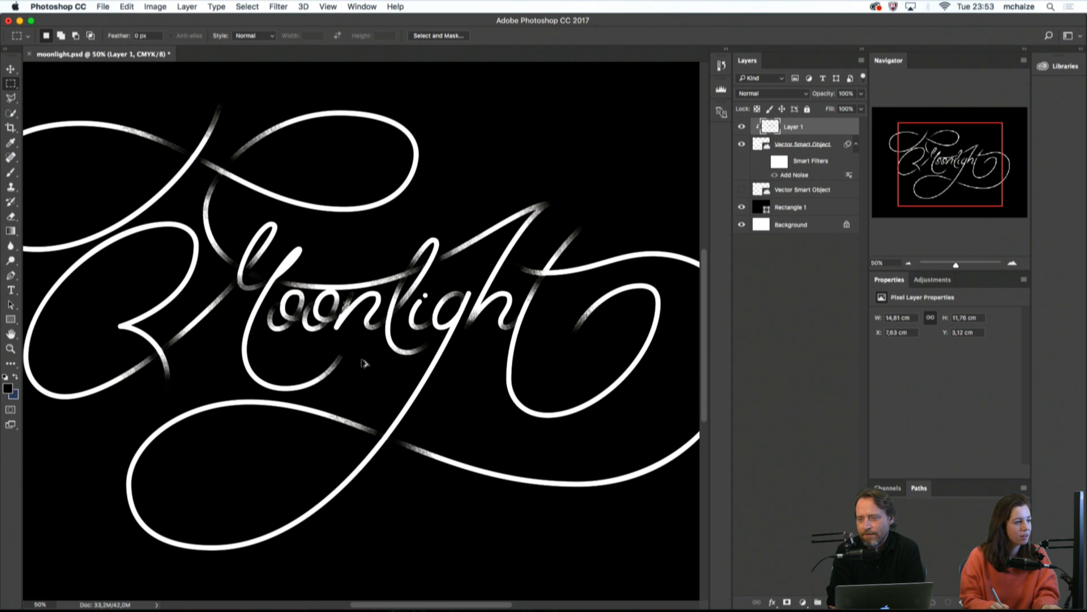
pyautogui.press('super+z')
pyautogui.press('super+z')
pyautogui.press('super+z')
pyautogui.press('super+z')
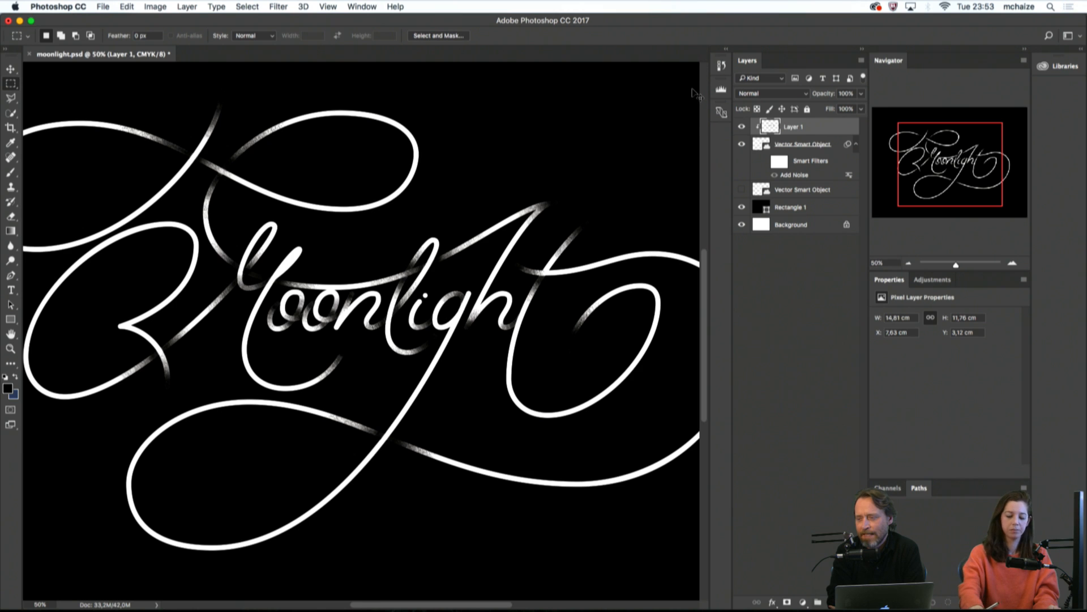
pyautogui.press('super+minus')
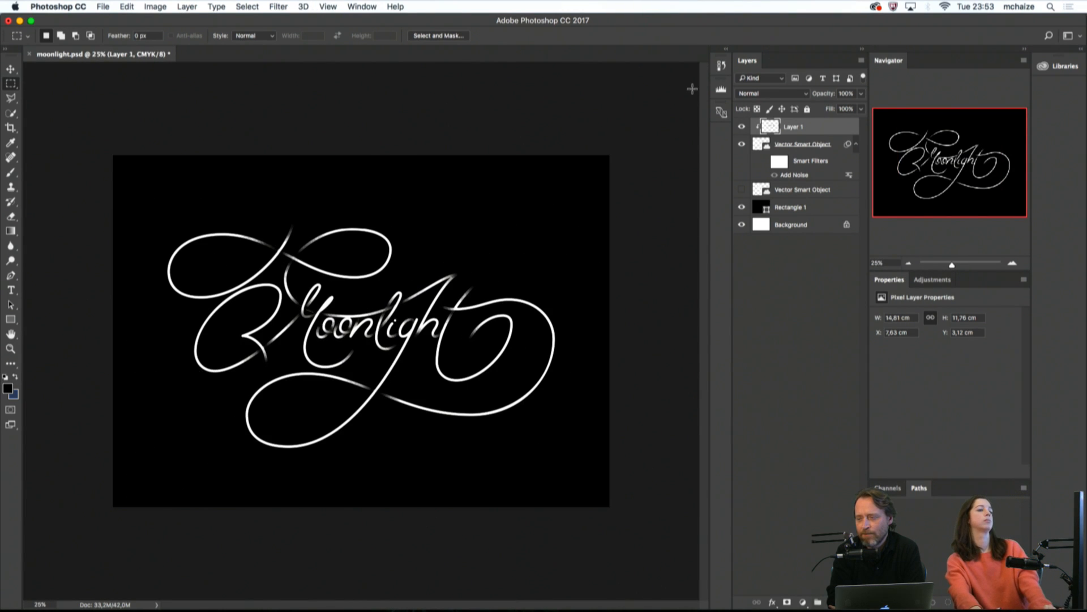
pyautogui.press('super+plus')
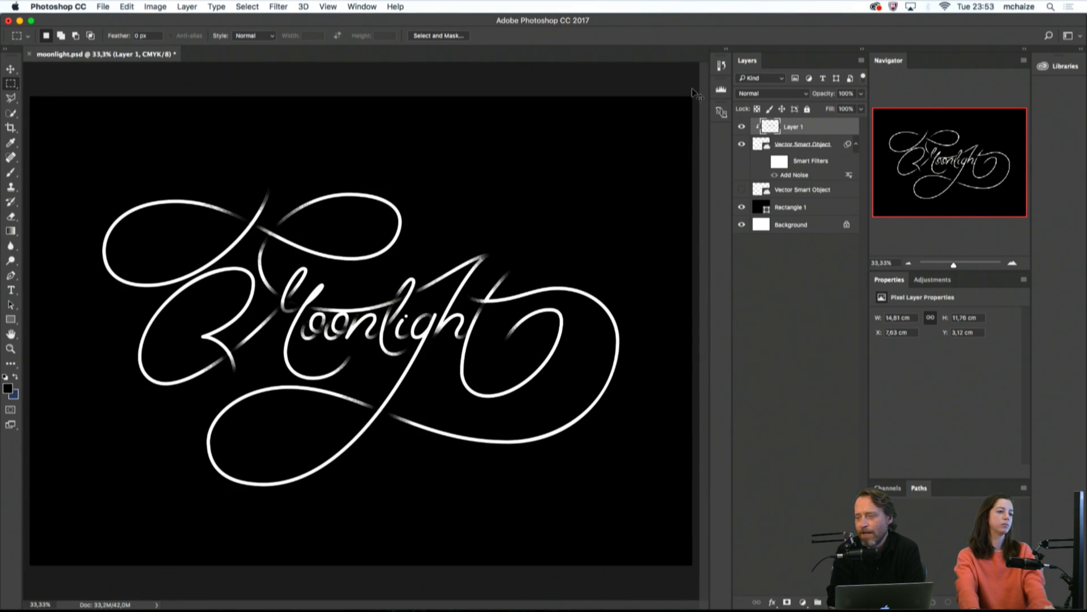
pyautogui.press('super+plus')
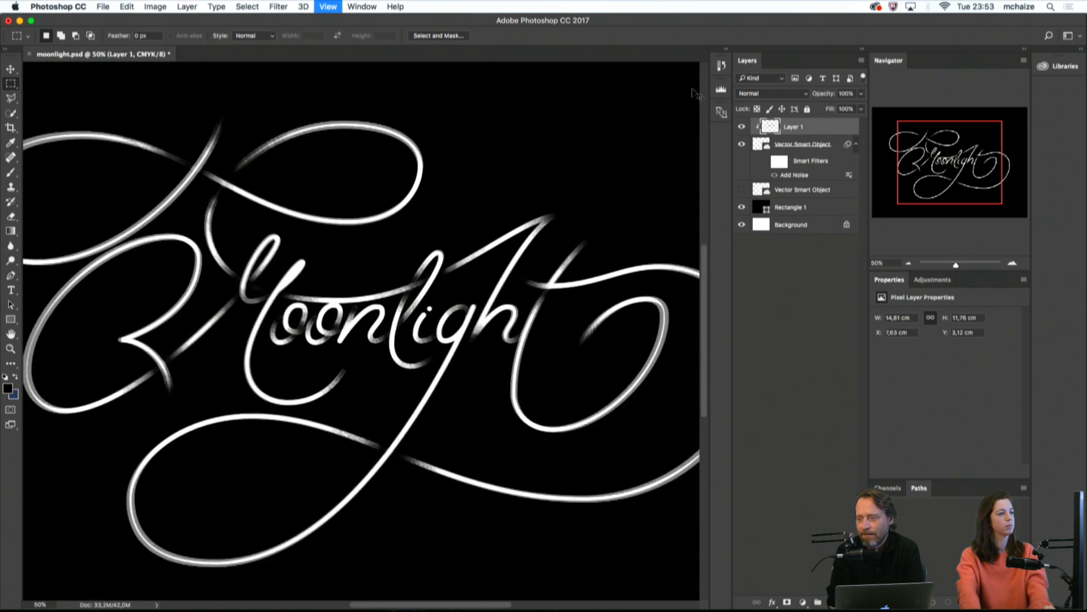
pyautogui.press('super+plus')
pyautogui.moveTo(227, 313); pyautogui.dragTo(278, 336)
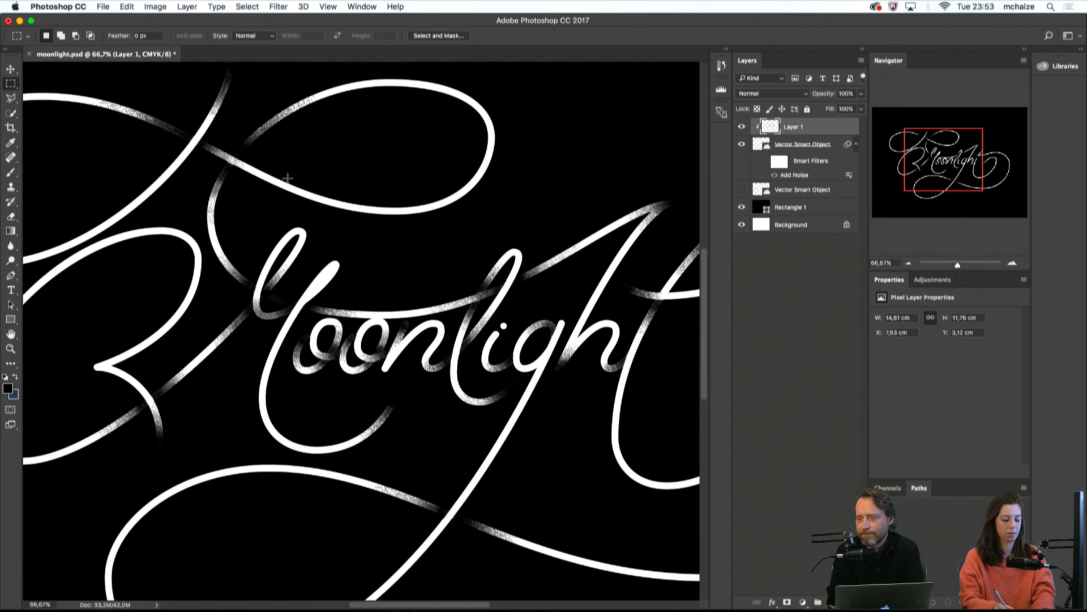
# Examine the grainy shading where the flourishes cross around the lettering, first in detail and once more across the whole artwork
pyautogui.press('b')
pyautogui.moveTo(277, 188); pyautogui.dragTo(286, 198)
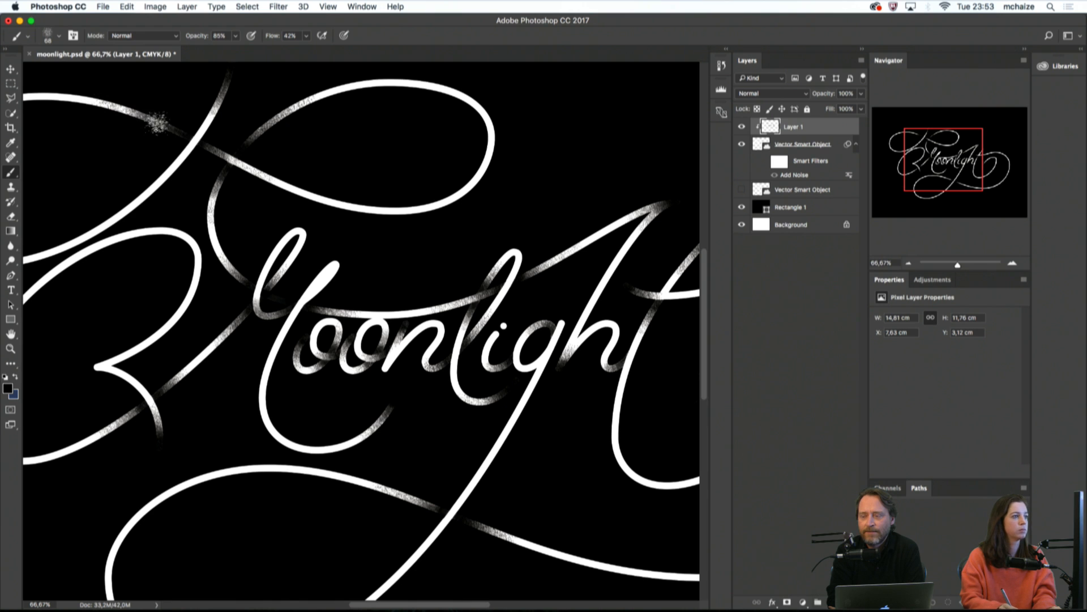
pyautogui.moveTo(173, 289); pyautogui.dragTo(275, 222)
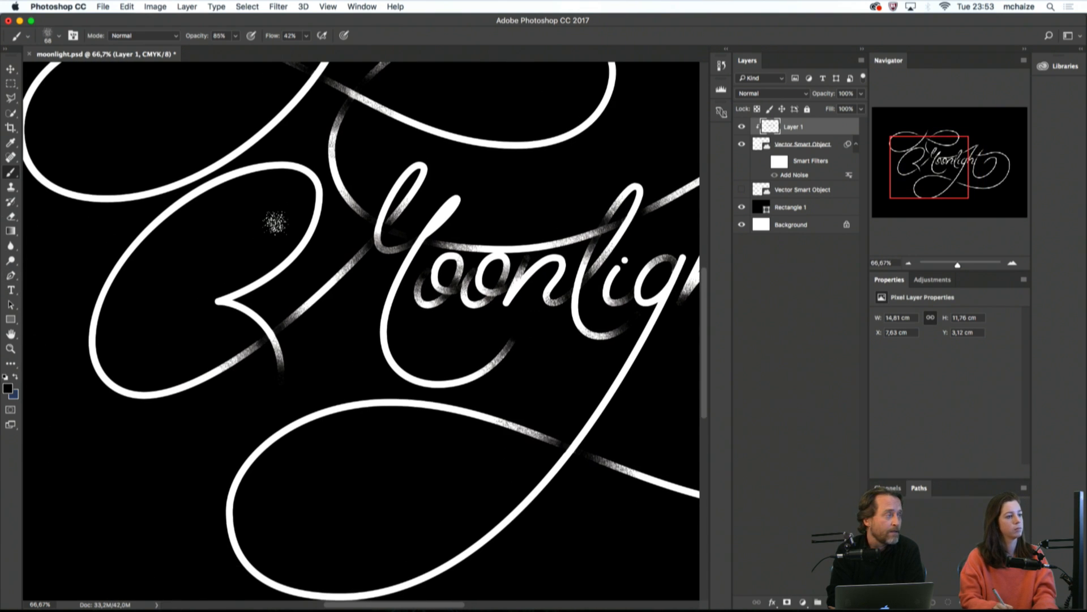
pyautogui.moveTo(321, 379); pyautogui.dragTo(287, 370)
pyautogui.moveTo(444, 330)
pyautogui.mouseDown()
pyautogui.moveTo(309, 323)
pyautogui.moveTo(264, 308)
pyautogui.mouseUp()
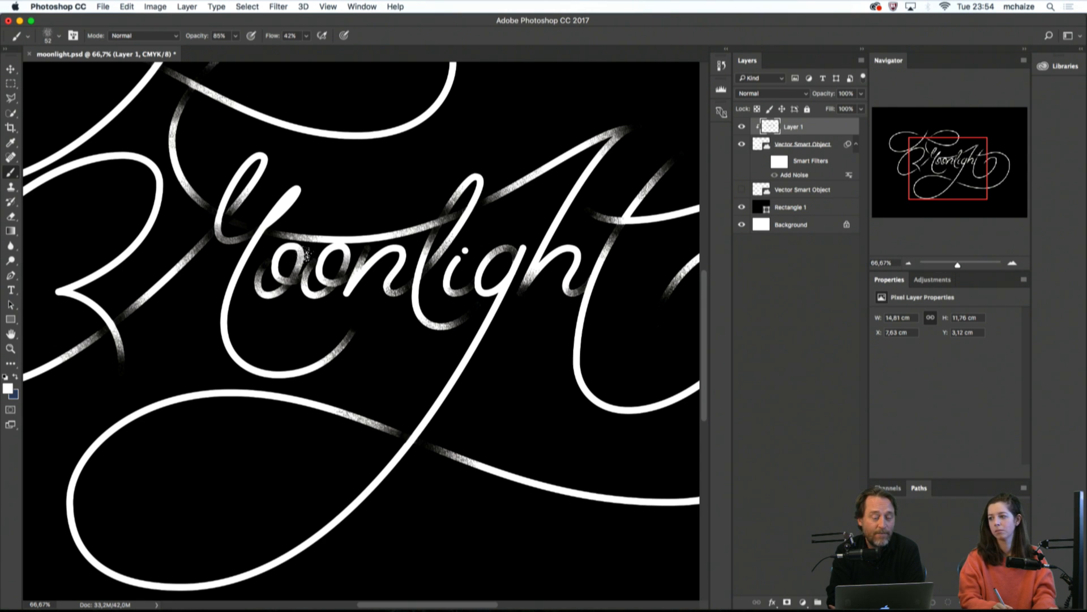
pyautogui.press('super+minus')
pyautogui.press('super+minus')
pyautogui.press('super+minus')
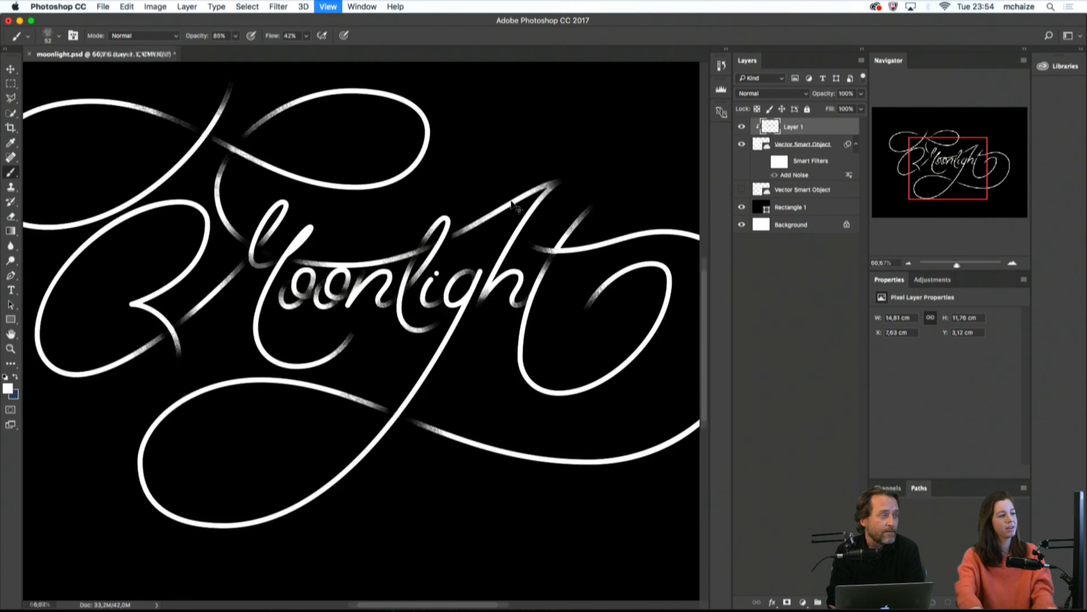
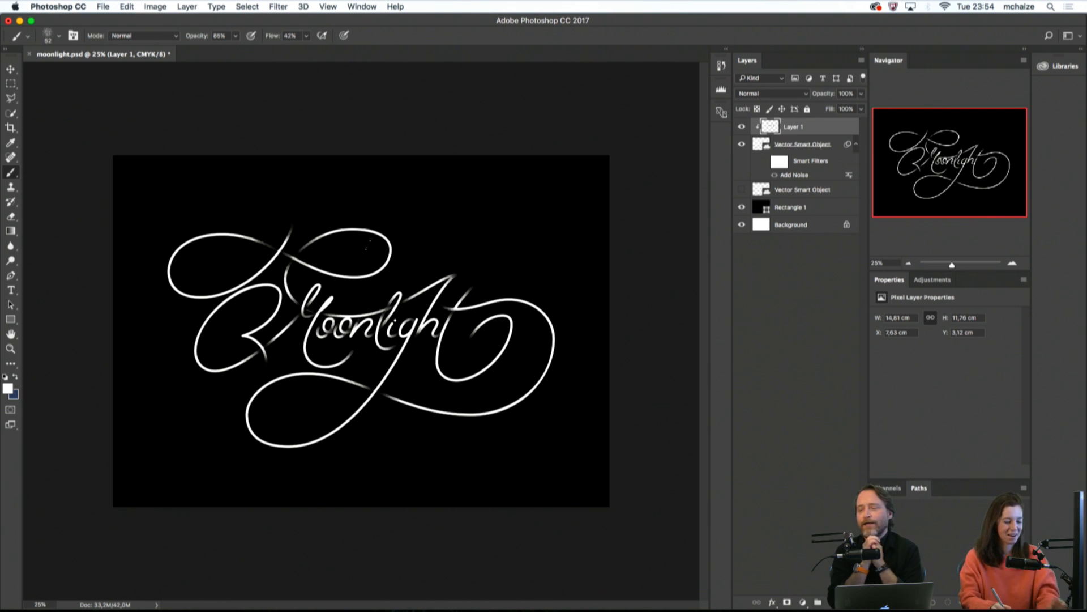
# Inspect up close the shaded crossings beside the M, on the flourishes above it and around the two o's
pyautogui.press('z')
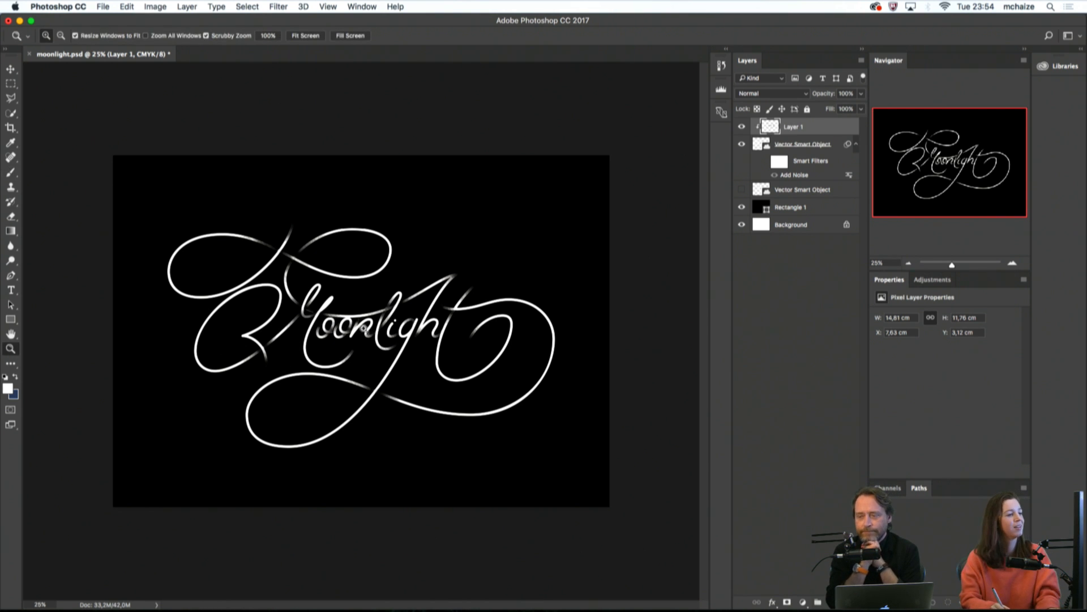
pyautogui.moveTo(364, 326)
pyautogui.mouseDown()
pyautogui.moveTo(445, 338)
pyautogui.moveTo(415, 373)
pyautogui.moveTo(590, 371)
pyautogui.mouseUp()
pyautogui.moveTo(337, 354); pyautogui.dragTo(622, 352)
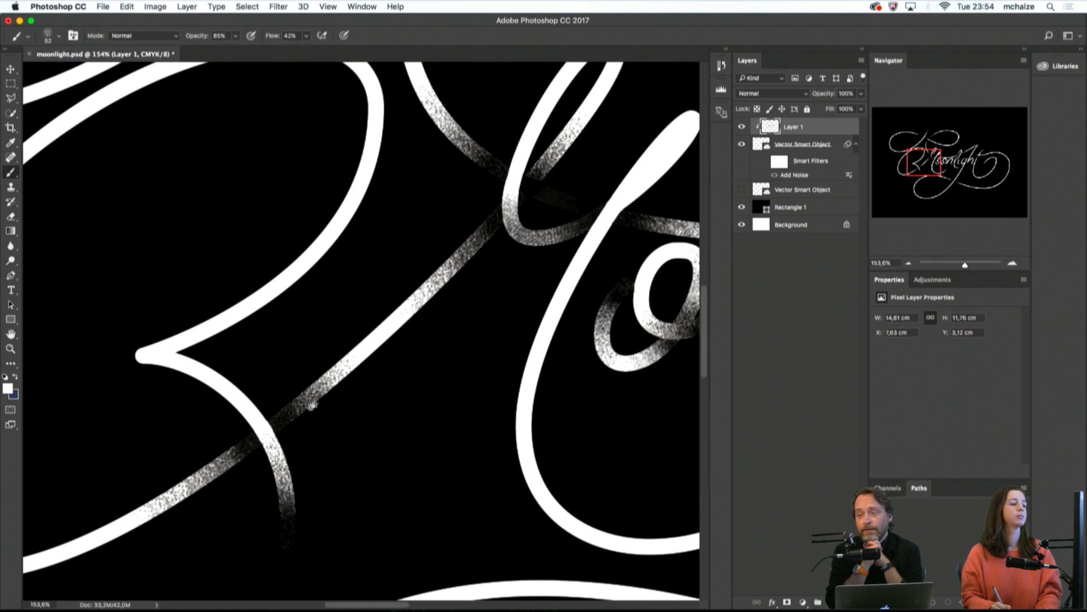
pyautogui.moveTo(312, 405); pyautogui.dragTo(510, 478)
pyautogui.moveTo(464, 351); pyautogui.dragTo(137, 519)
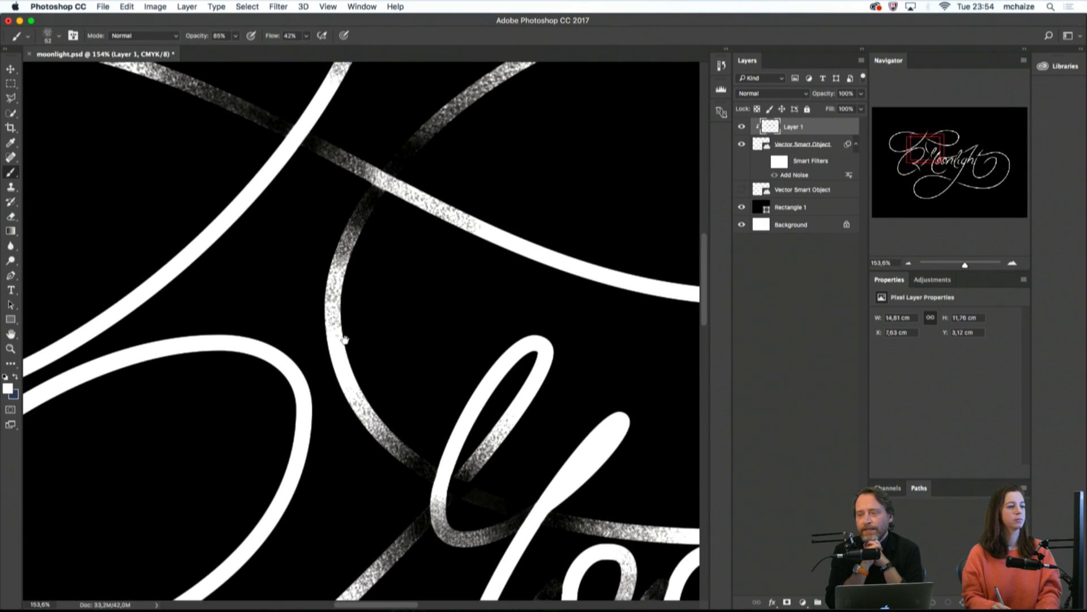
pyautogui.moveTo(366, 398); pyautogui.dragTo(360, 454)
pyautogui.moveTo(482, 394); pyautogui.dragTo(164, 341)
pyautogui.moveTo(341, 484)
pyautogui.mouseDown()
pyautogui.moveTo(270, 275)
pyautogui.moveTo(260, 274)
pyautogui.moveTo(364, 250)
pyautogui.mouseUp()
pyautogui.click(388, 371)
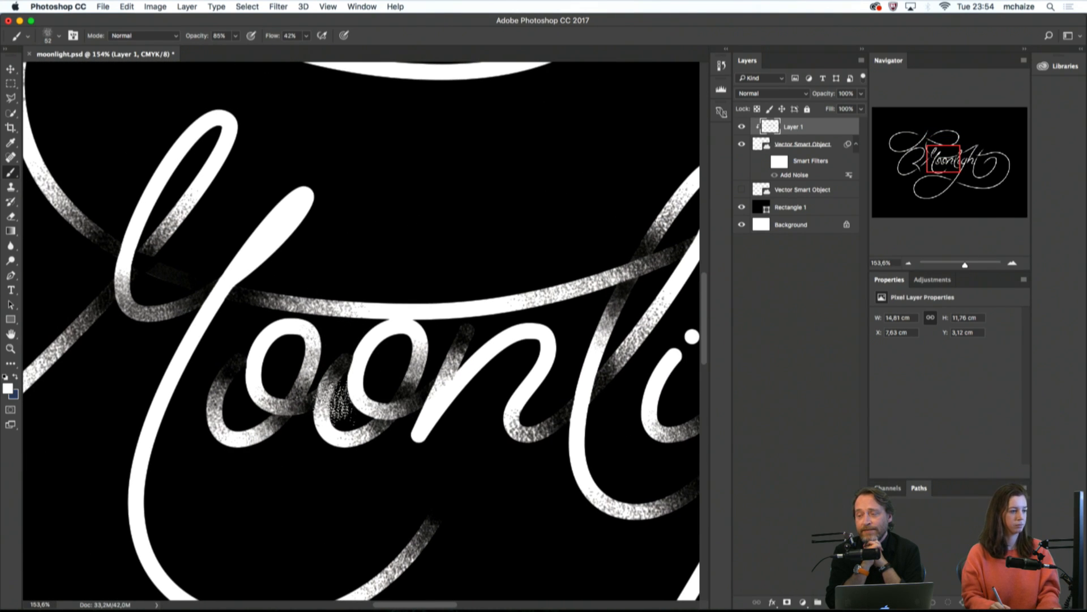
# Inspect the shaded joins from the second o through n, l, i, g and h, and compare them with the full composition
pyautogui.moveTo(341, 416); pyautogui.dragTo(334, 415)
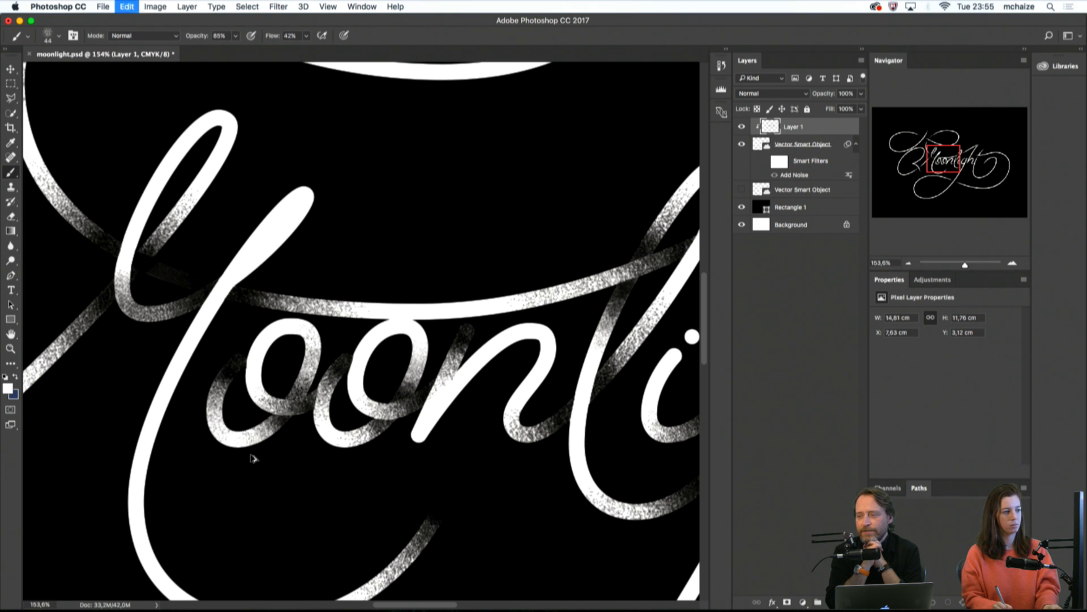
pyautogui.hscroll(3, 289, 461)
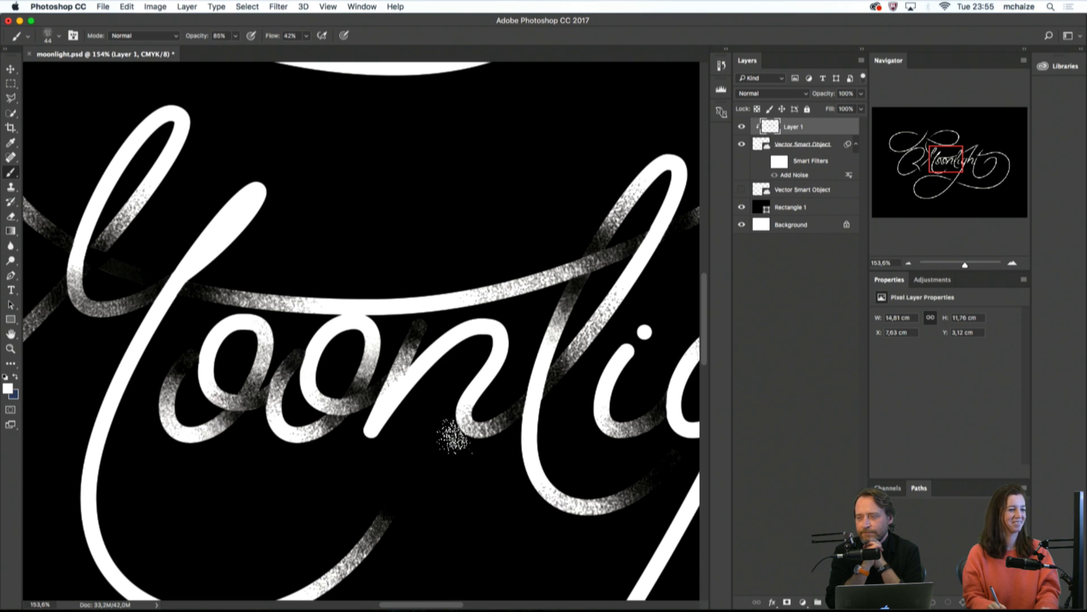
pyautogui.moveTo(449, 436); pyautogui.dragTo(133, 398)
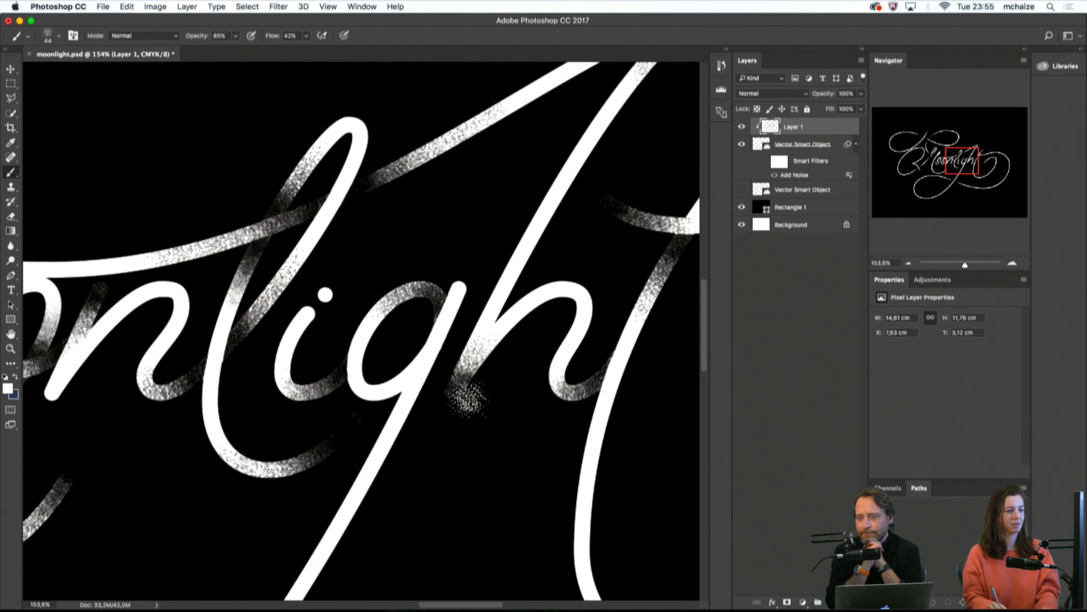
pyautogui.moveTo(532, 405); pyautogui.dragTo(531, 398)
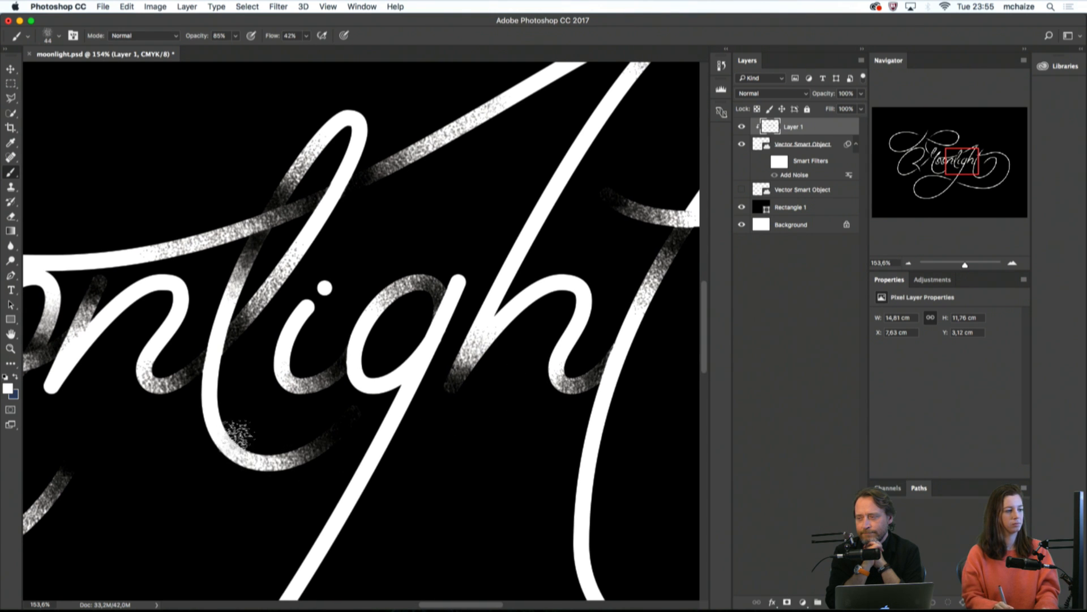
pyautogui.moveTo(272, 473); pyautogui.dragTo(292, 508)
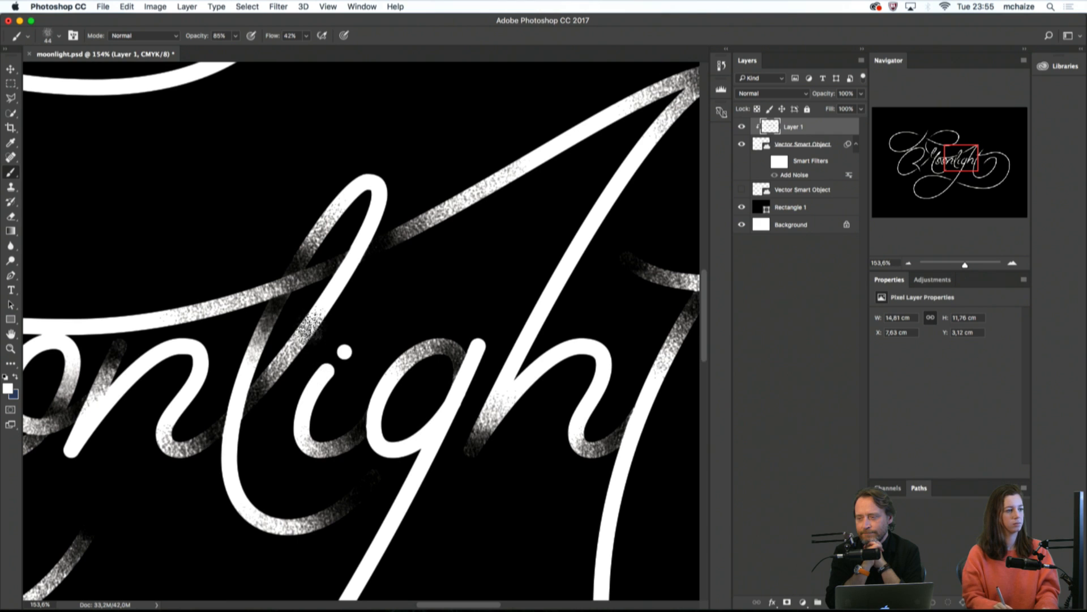
pyautogui.moveTo(430, 218)
pyautogui.mouseDown()
pyautogui.moveTo(526, 162)
pyautogui.moveTo(476, 189)
pyautogui.moveTo(472, 210)
pyautogui.moveTo(419, 219)
pyautogui.moveTo(532, 177)
pyautogui.mouseUp()
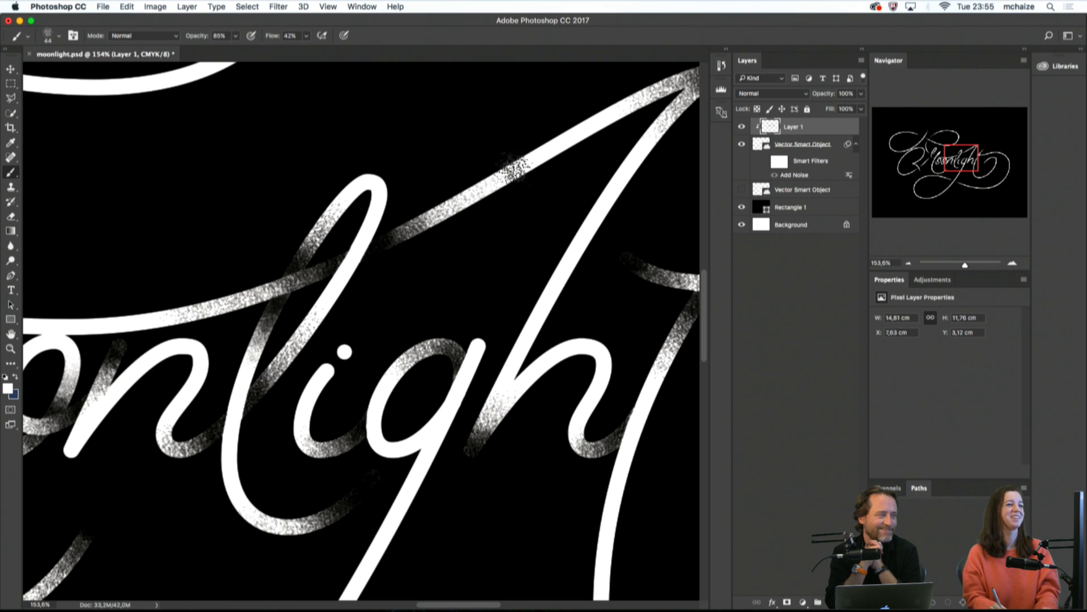
pyautogui.hscroll(-5, 396, 313)
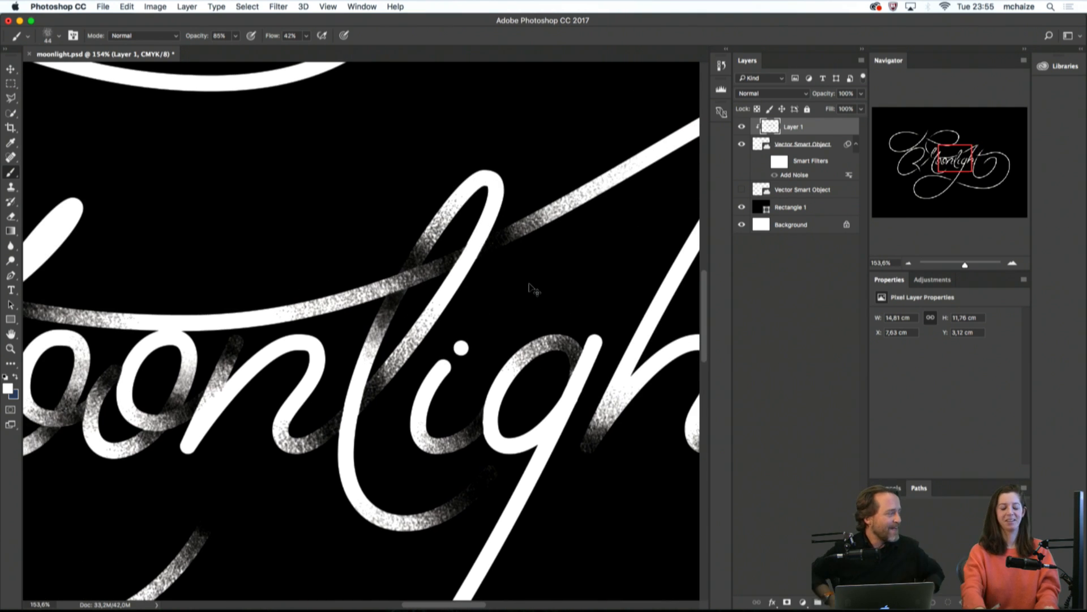
pyautogui.press('super+minus')
pyautogui.press('super+minus')
pyautogui.press('super+minus')
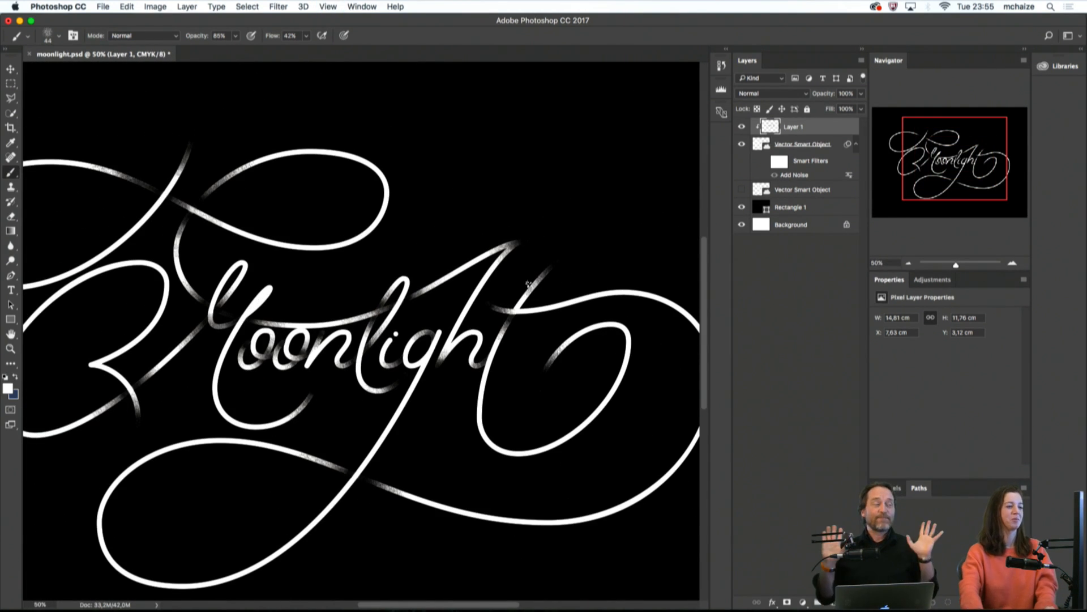
pyautogui.press('super+minus')
pyautogui.press('super+minus')
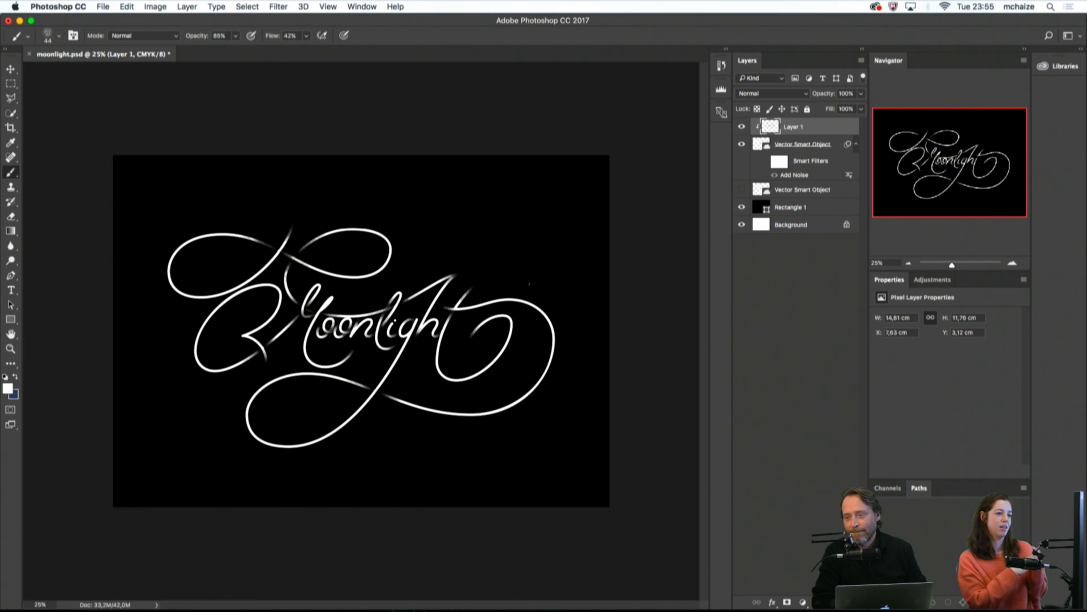
# Try to copy the dot of the i from the visible Vector Smart Object onto a layer of its own
pyautogui.press('super+plus')
pyautogui.press('super+plus')
pyautogui.press('super+plus')
pyautogui.press('super+plus')
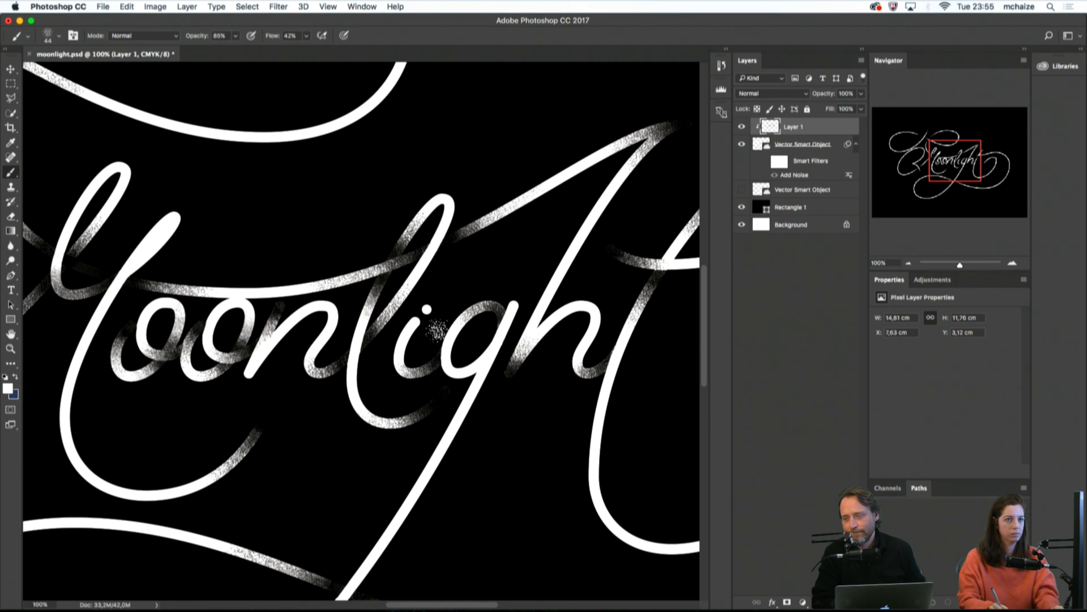
pyautogui.moveTo(437, 334); pyautogui.dragTo(456, 337)
pyautogui.press('super+plus')
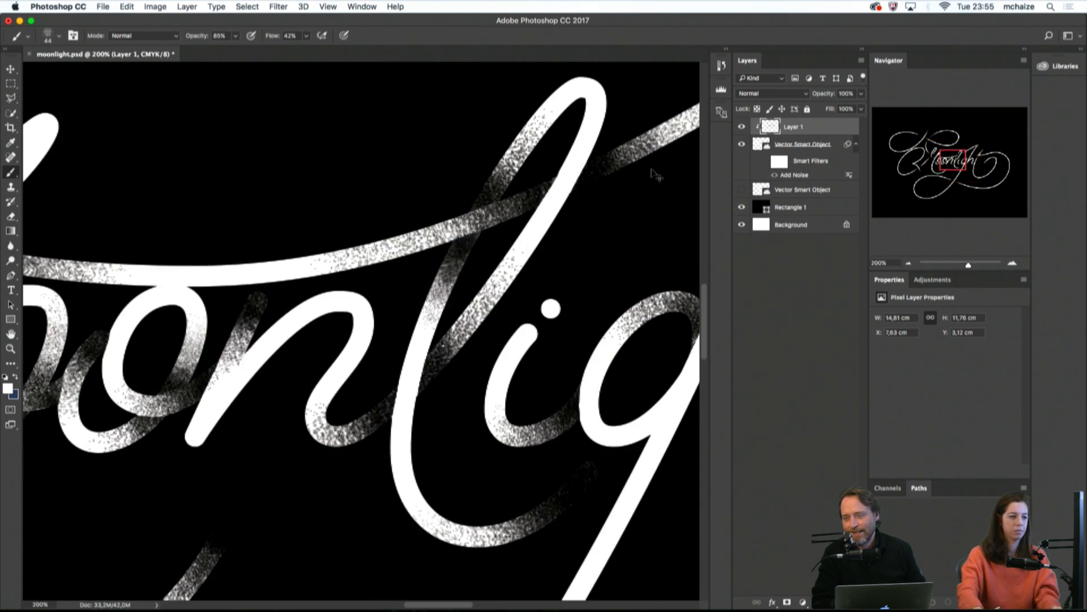
pyautogui.moveTo(376, 338); pyautogui.dragTo(237, 344)
pyautogui.press('v')
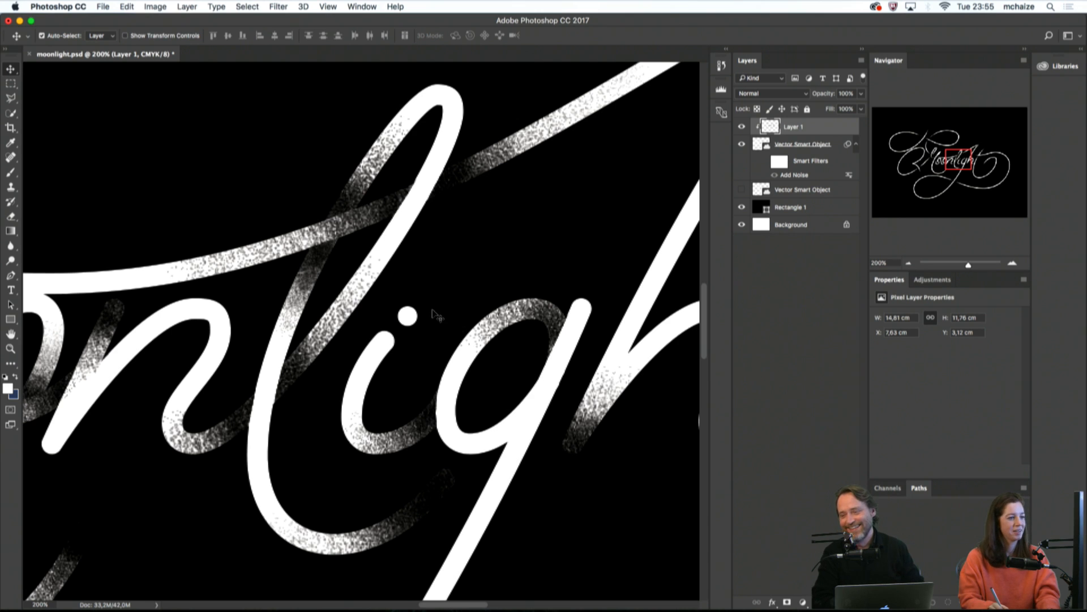
pyautogui.click(787, 146)
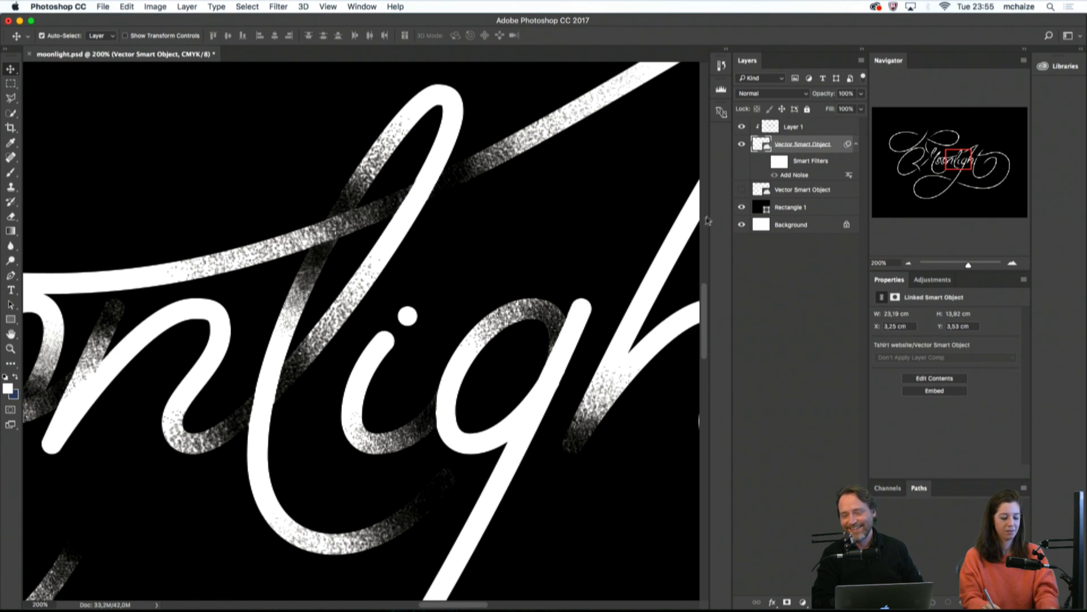
pyautogui.press('m')
pyautogui.moveTo(391, 295); pyautogui.dragTo(438, 333)
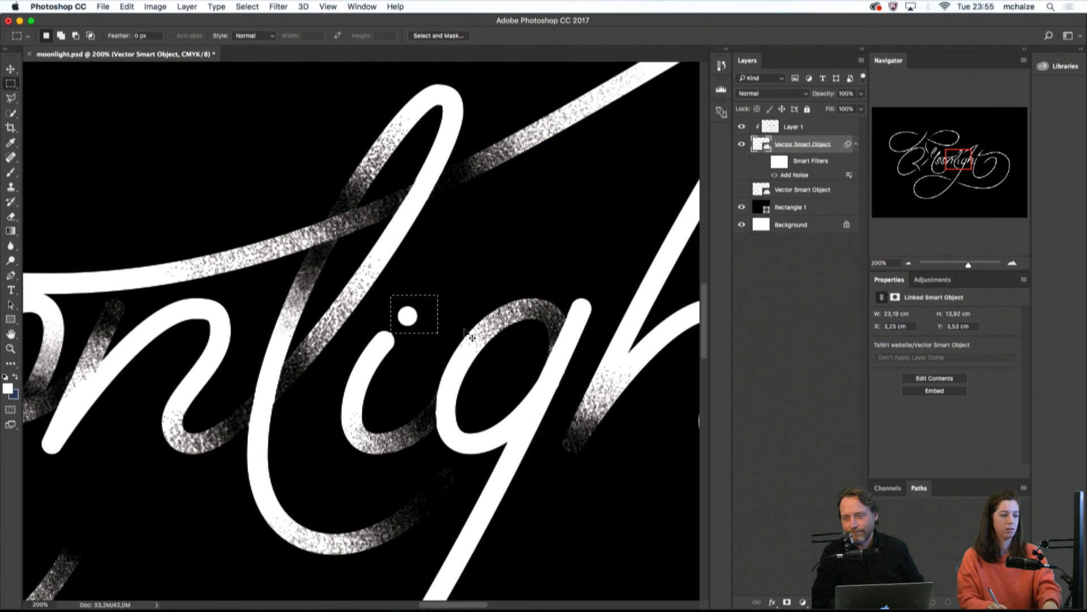
pyautogui.press('super+j')
pyautogui.press('super+z')
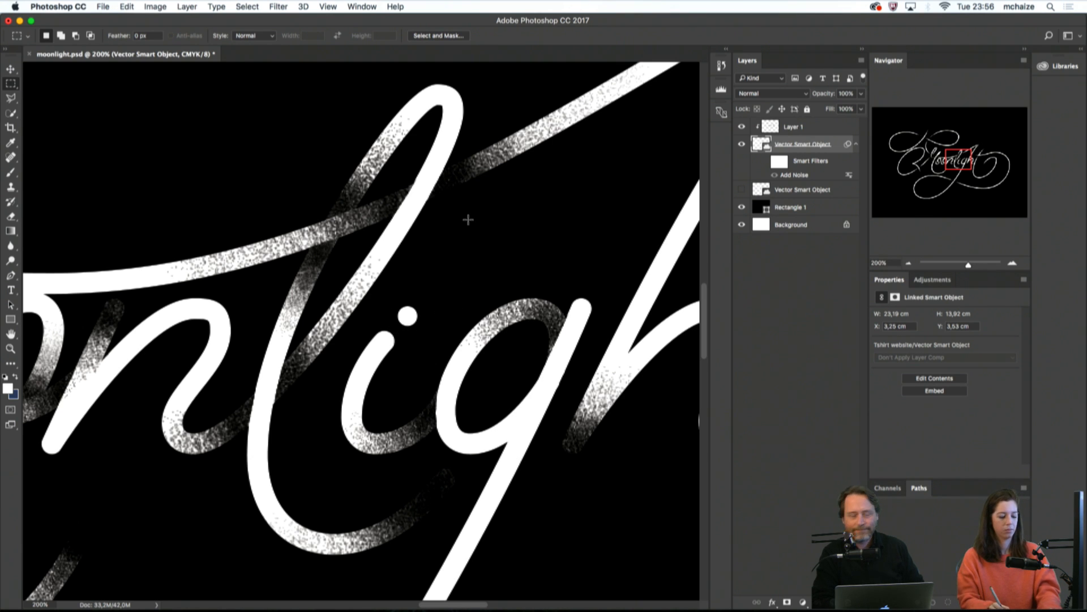
# Make Layer 1 active for brushing, with black as the foreground colour and the brush size reduced to 32
pyautogui.press('b')
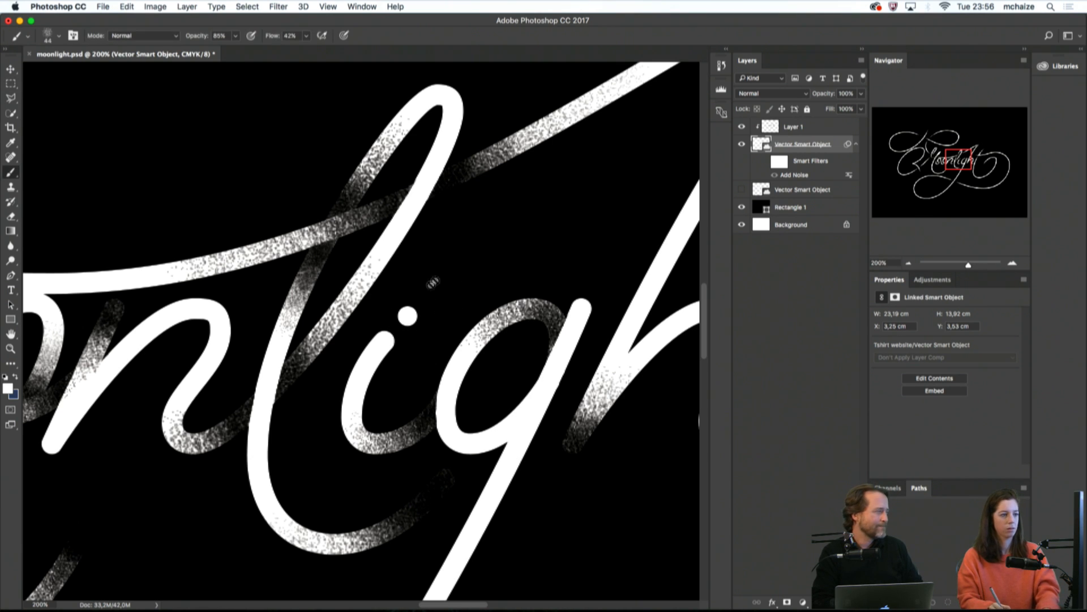
pyautogui.click(805, 124)
pyautogui.press('x')
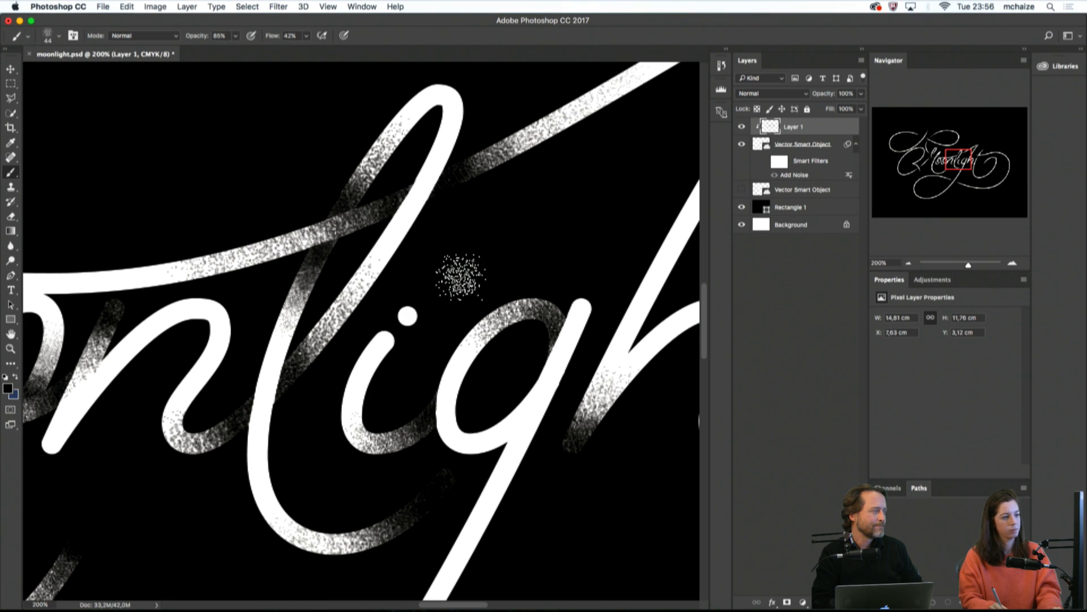
pyautogui.moveTo(461, 278); pyautogui.dragTo(451, 279)
# Switch to Illustrator and shift the white Moonlight lettering group about 7 pt right and 4 pt up
pyautogui.moveTo(459, 610)
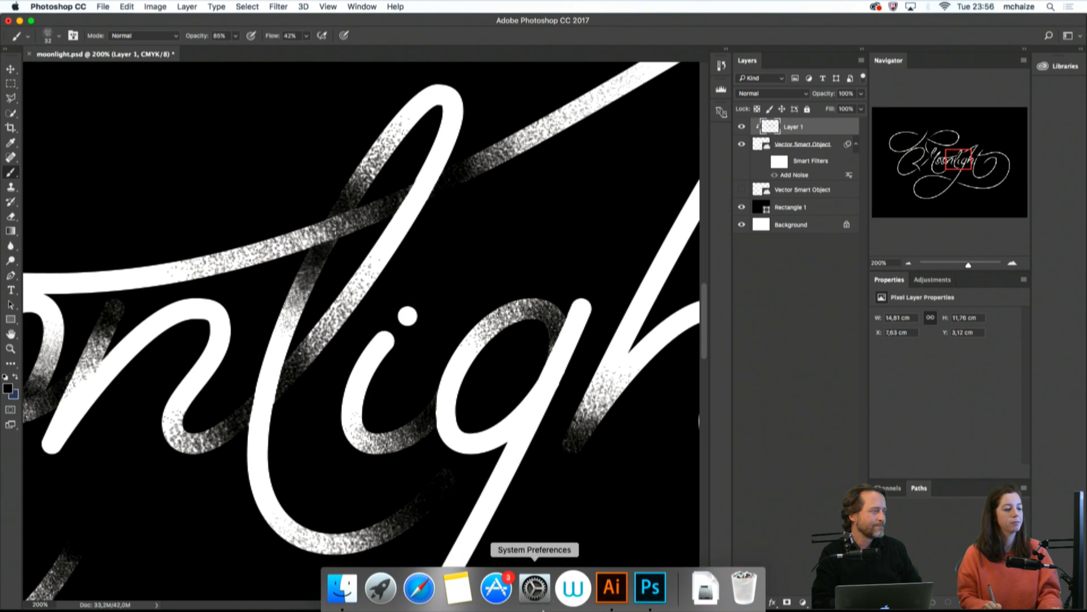
pyautogui.click(612, 589)
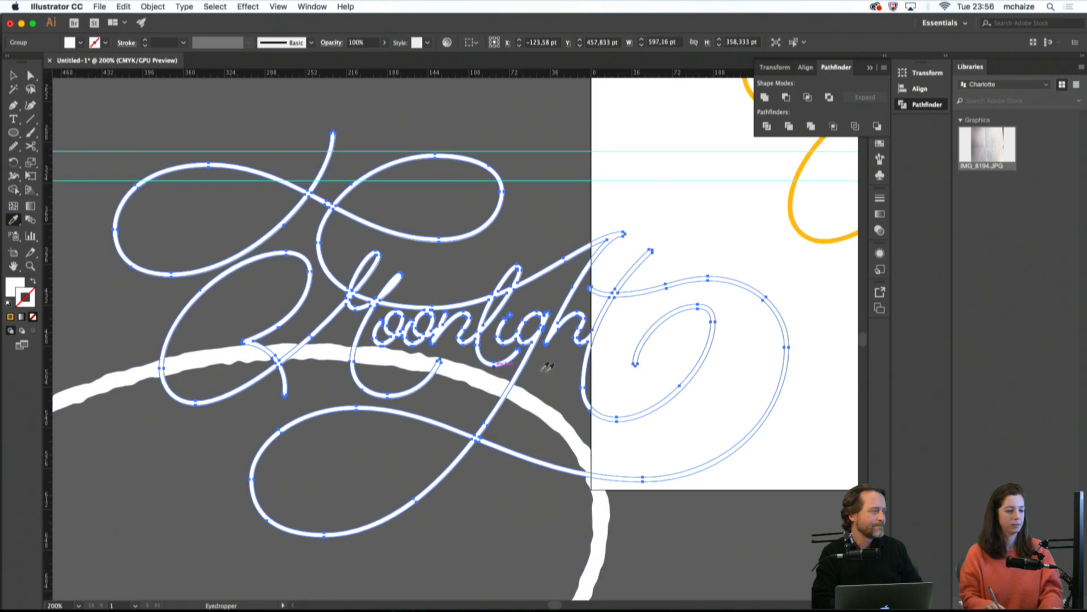
pyautogui.press('v')
pyautogui.click(546, 388)
pyautogui.moveTo(538, 363); pyautogui.dragTo(398, 435)
pyautogui.moveTo(404, 391); pyautogui.dragTo(412, 387)
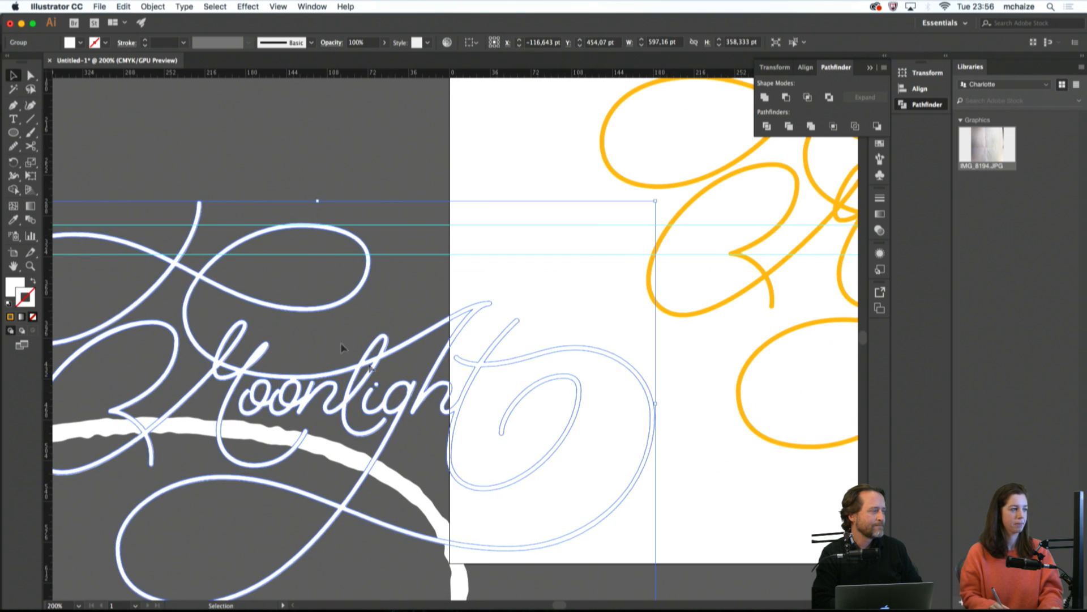
# Save the Illustrator document as moonlight.ai on the Desktop in Adobe Illustrator (ai) format, with Illustrator CC as the version
pyautogui.click(99, 6)
pyautogui.click(131, 102)
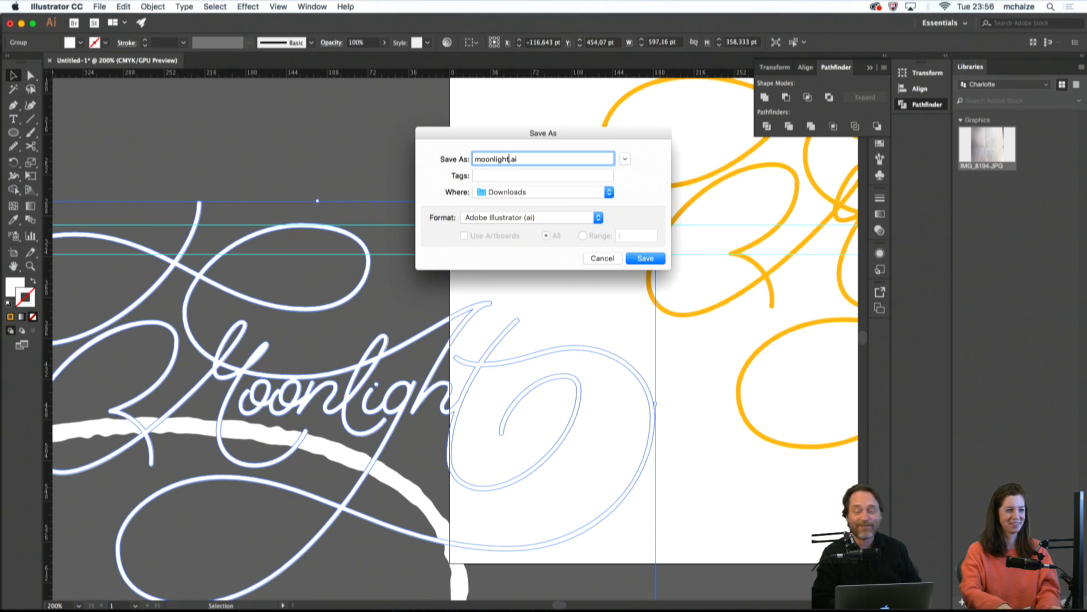
pyautogui.click(527, 191)
pyautogui.click(510, 272)
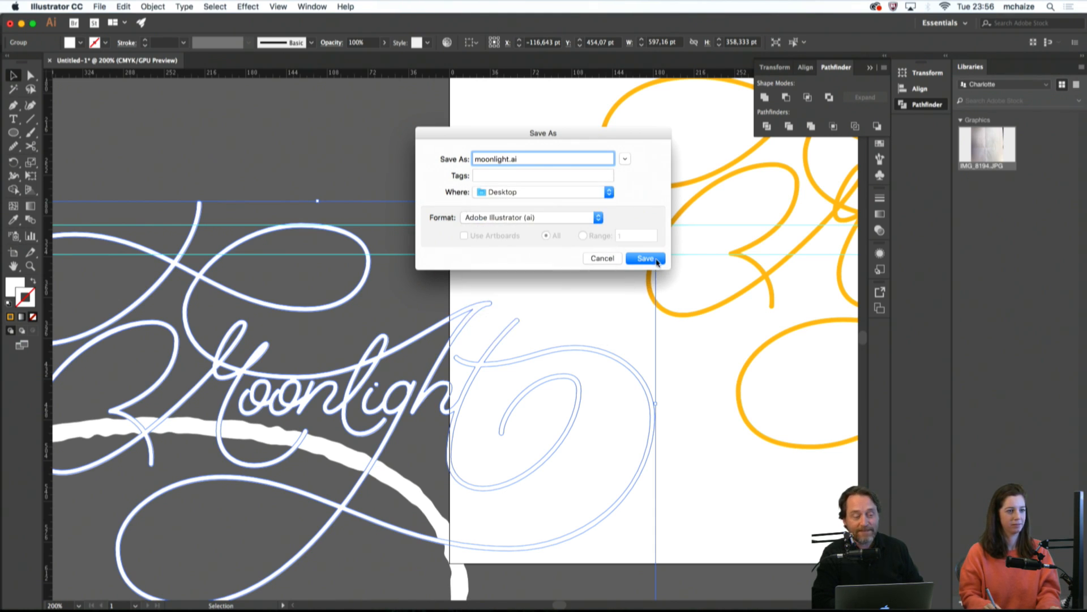
pyautogui.click(646, 258)
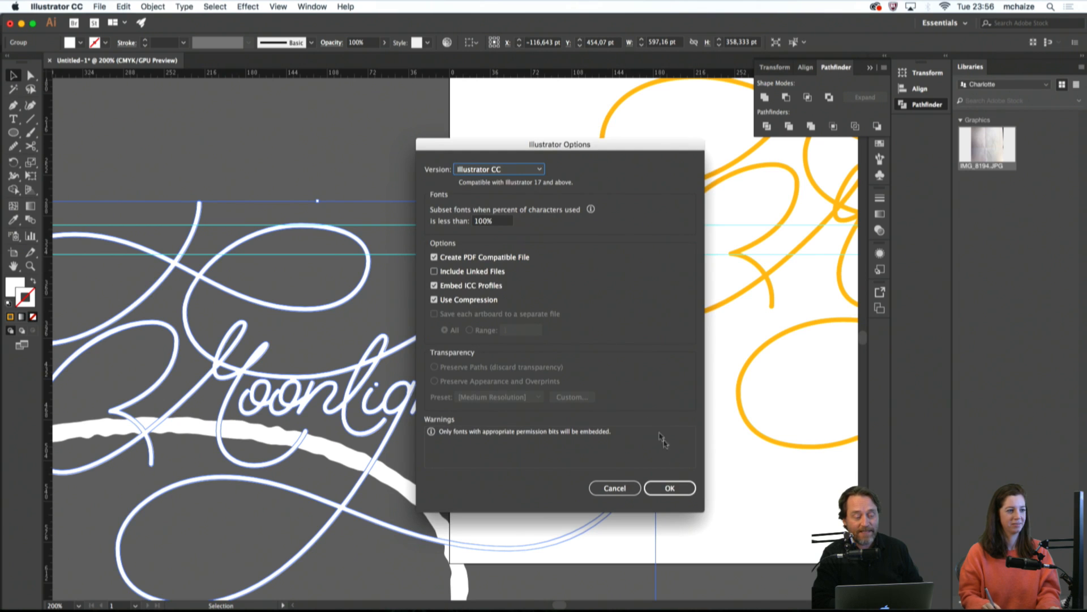
pyautogui.click(682, 490)
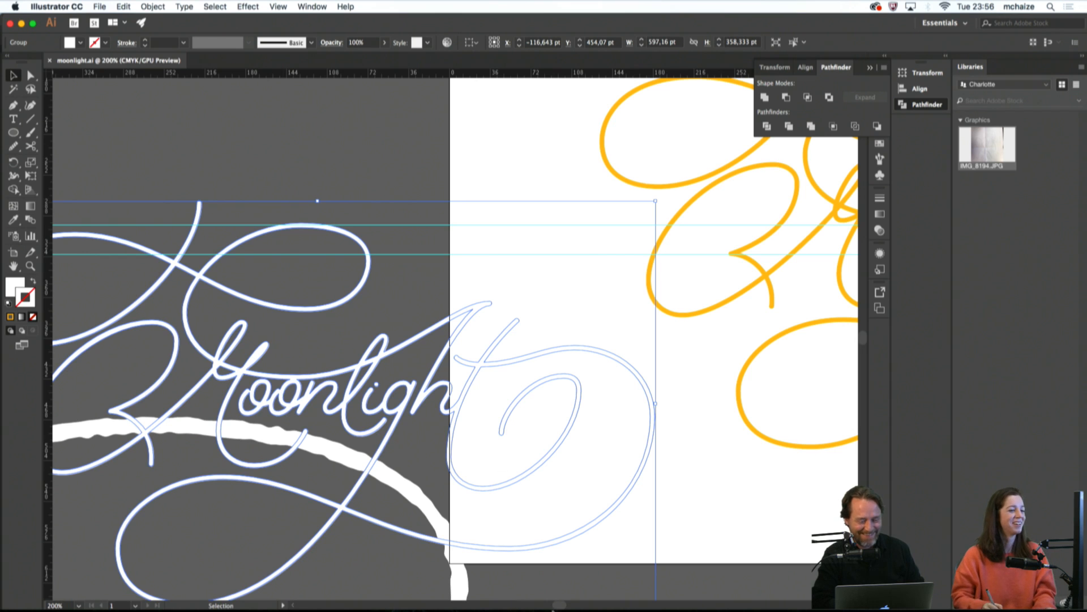
# Switch back to Photoshop and return to the moonlight.psd lettering
pyautogui.click(650, 587)
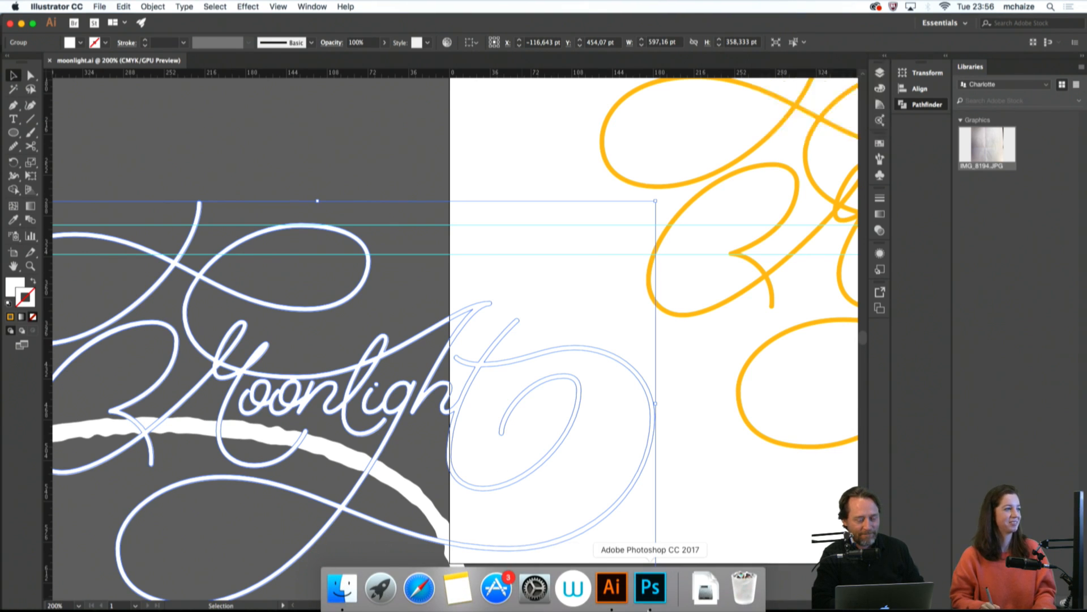
pyautogui.press('super+minus')
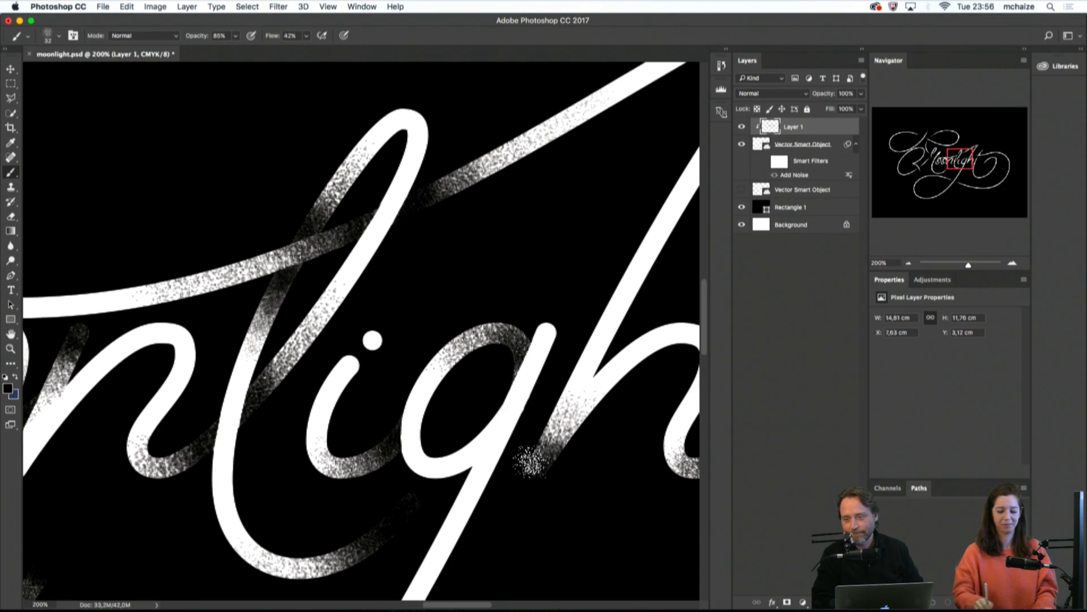
# Switch to Illustrator and ungroup the white Moonlight lettering in moonlight.ai
pyautogui.press('super+minus')
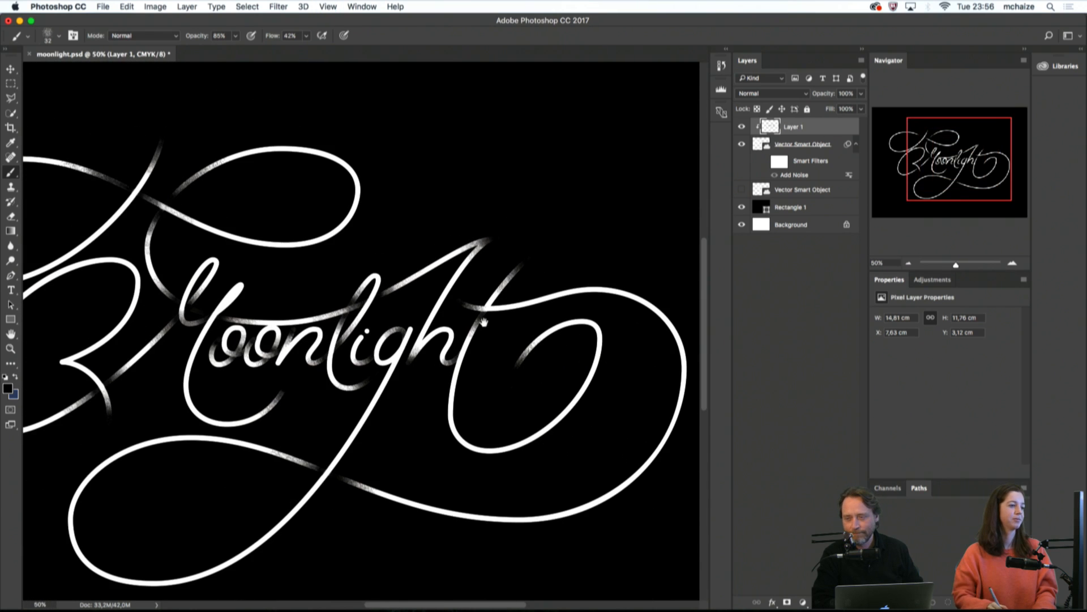
pyautogui.moveTo(483, 322); pyautogui.dragTo(583, 320)
pyautogui.moveTo(515, 610)
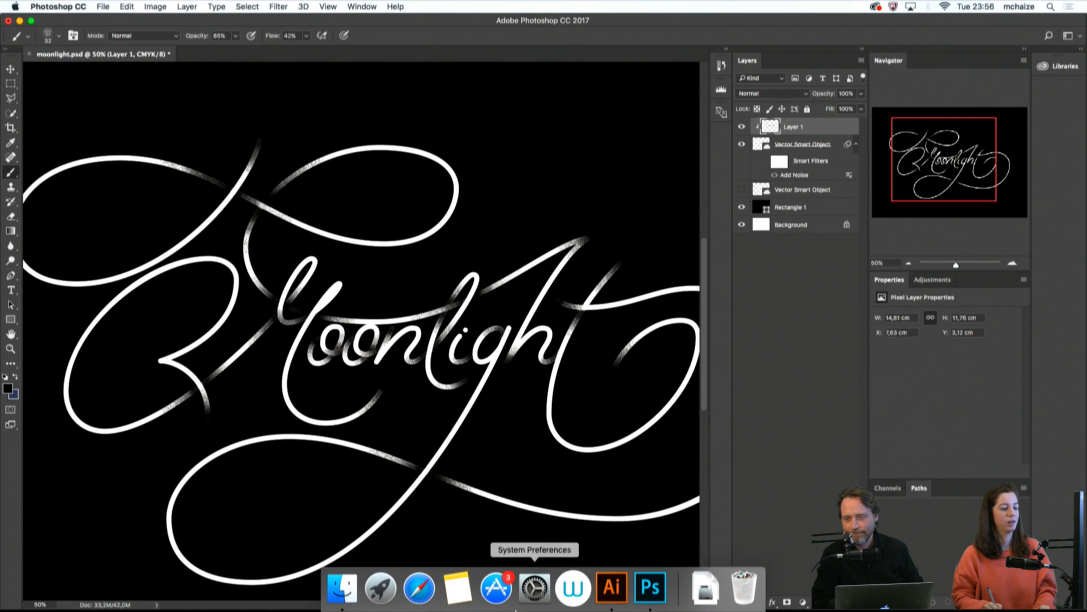
pyautogui.click(612, 588)
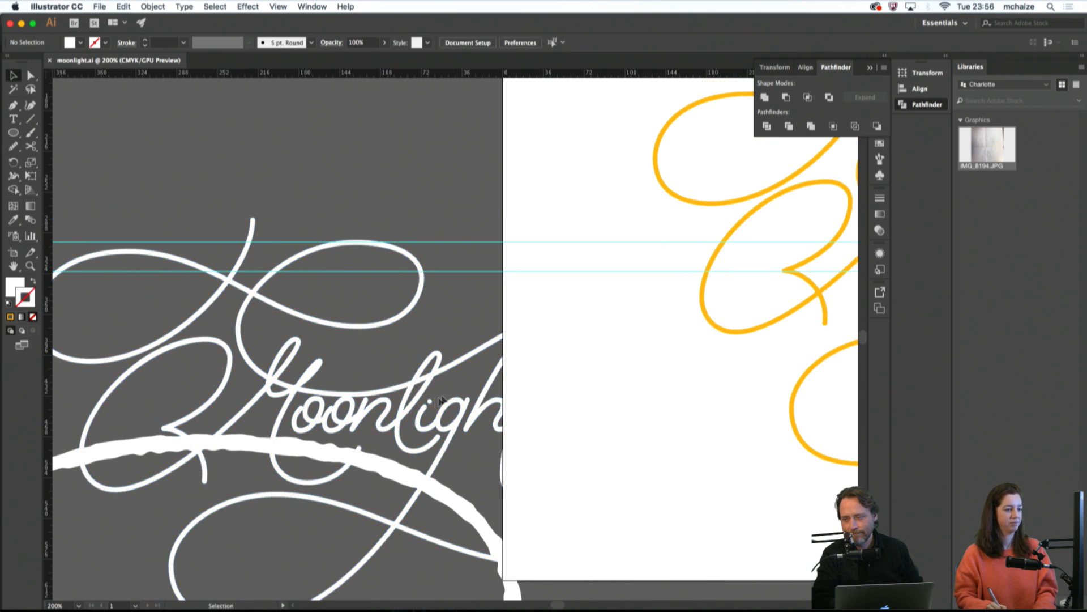
pyautogui.click(441, 400)
pyautogui.rightClick(432, 413)
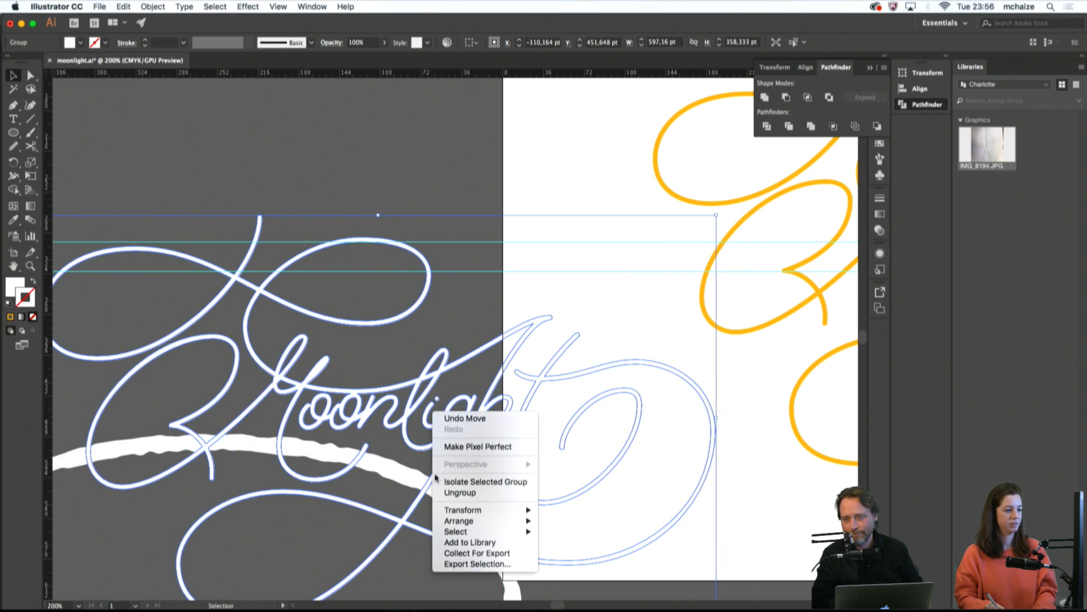
pyautogui.click(460, 492)
# Move the dot of the i into the empty space above the lettering and enlarge it to about 4.7 × 5.4 pt
pyautogui.moveTo(437, 399); pyautogui.dragTo(451, 321)
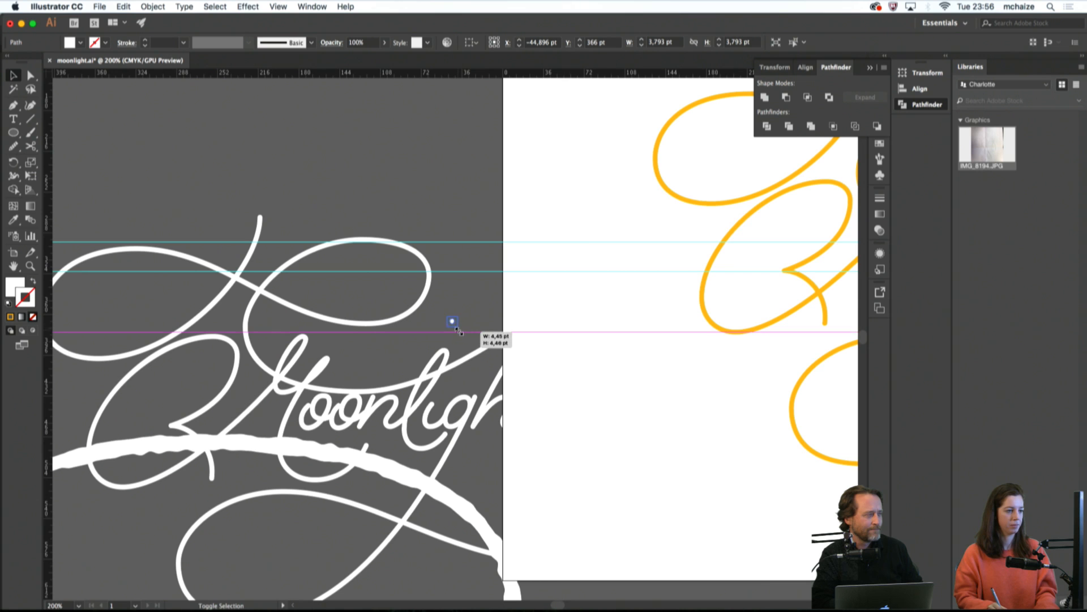
pyautogui.click(525, 319)
pyautogui.press('super+equal')
pyautogui.press('super+equal')
pyautogui.press('super+equal')
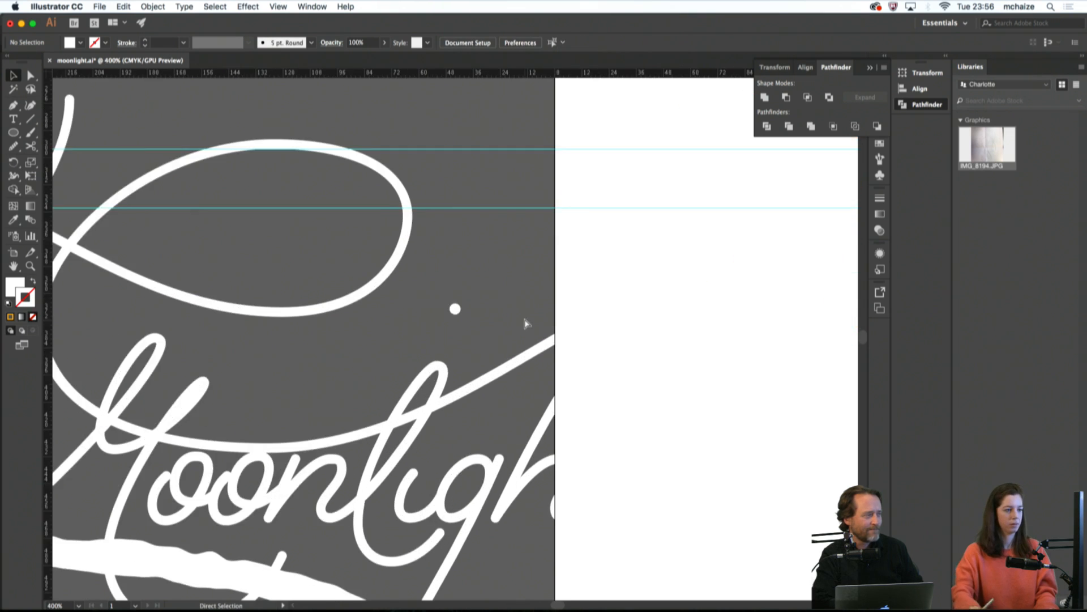
pyautogui.click(454, 298)
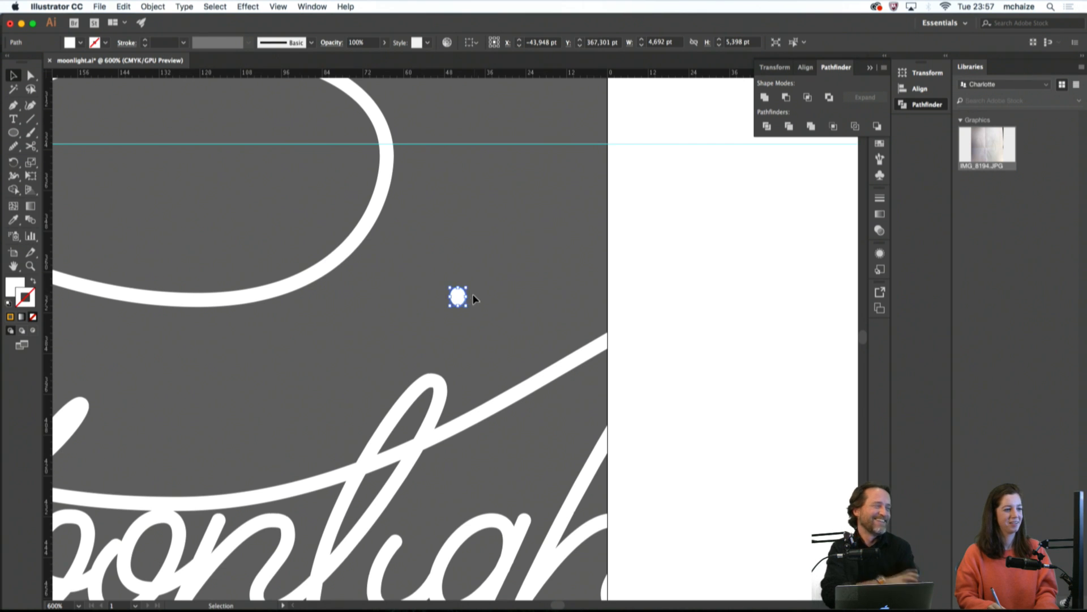
# Place the enlarged dot back just above the stem of the i
pyautogui.click(504, 334)
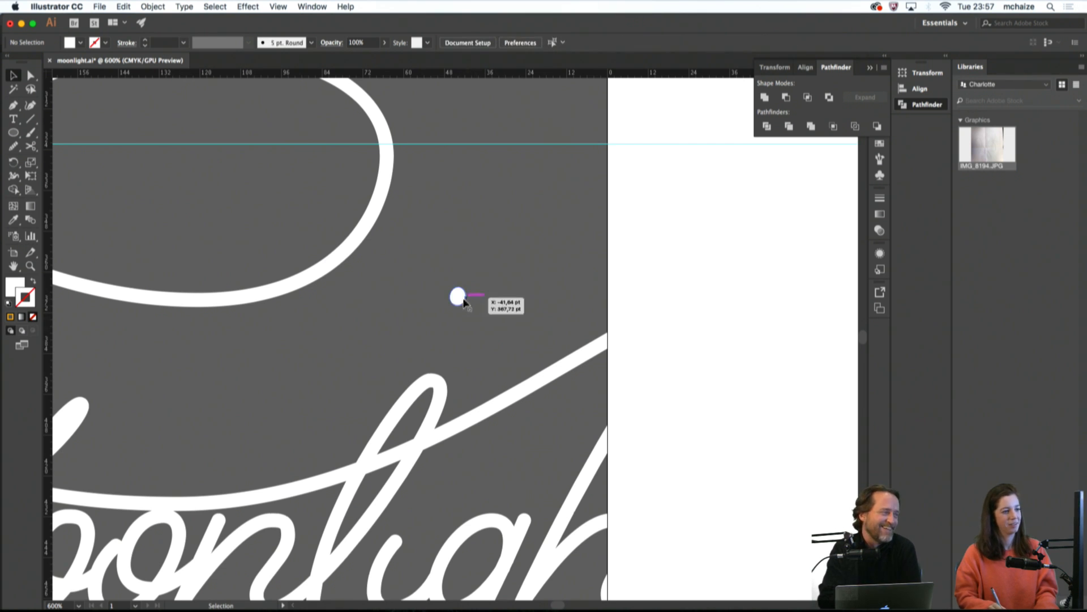
pyautogui.moveTo(466, 299); pyautogui.dragTo(571, 355)
pyautogui.click(436, 528)
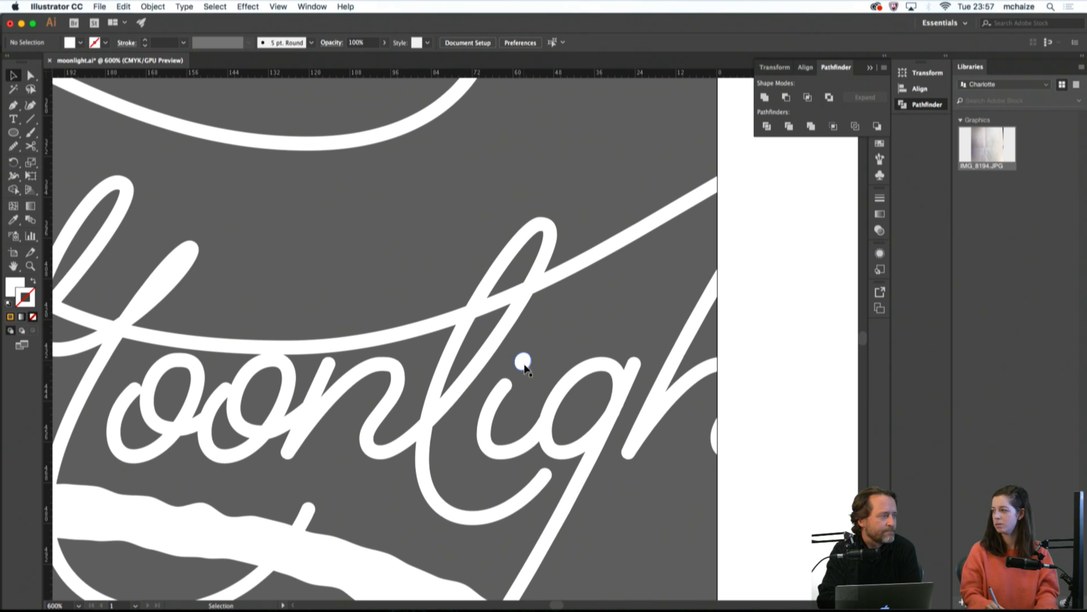
pyautogui.hscroll(3, 526, 368)
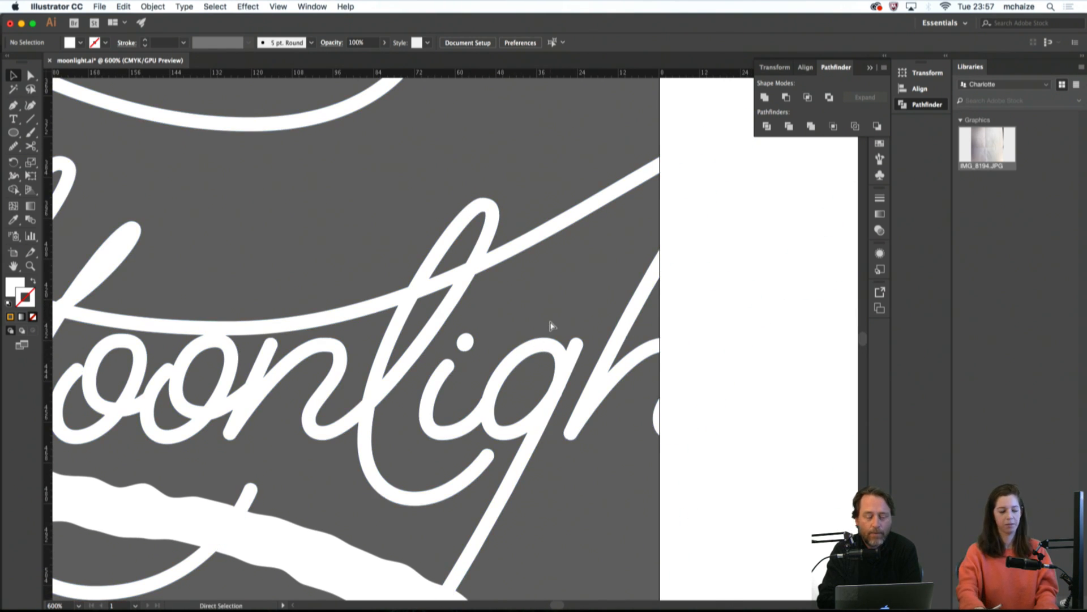
pyautogui.press('super+plus')
pyautogui.moveTo(509, 312); pyautogui.dragTo(452, 310)
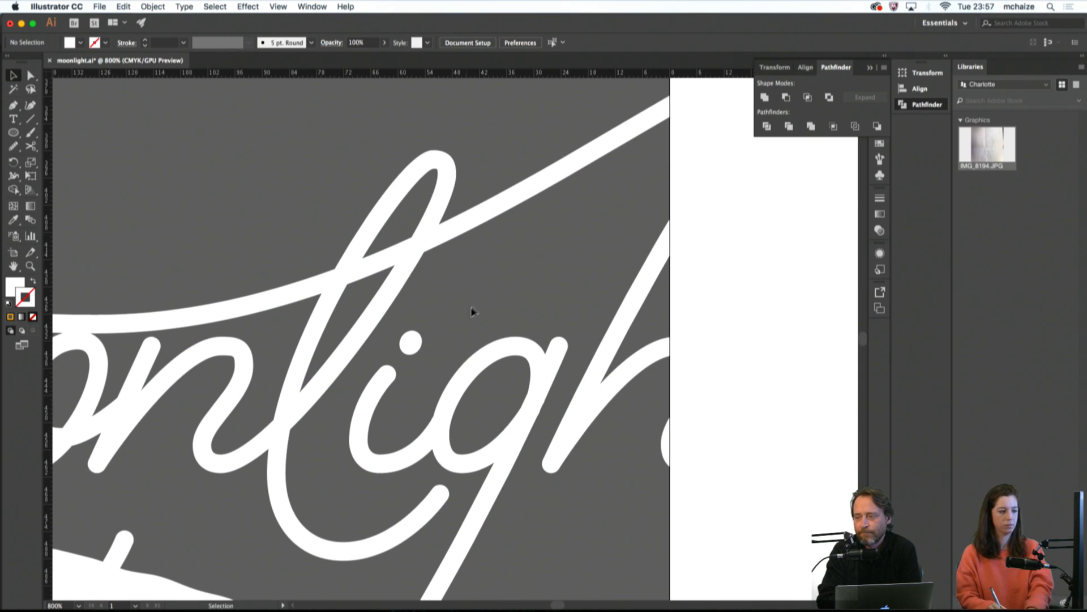
pyautogui.press('p')
pyautogui.moveTo(489, 276); pyautogui.dragTo(490, 296)
pyautogui.press('super')
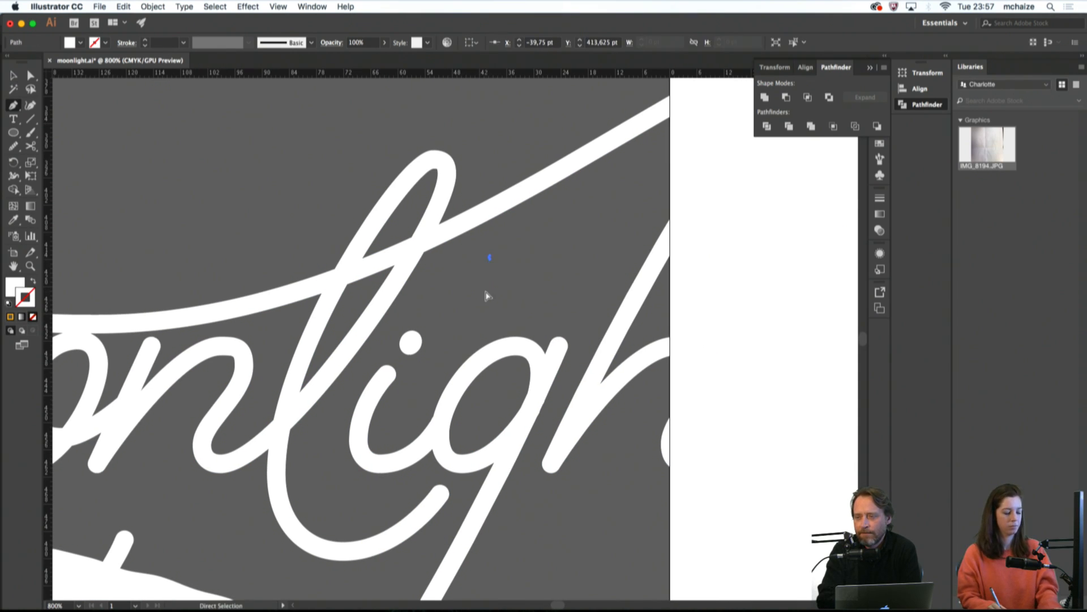
pyautogui.press('super+z')
# Draw a vertical white-stroked line about 8.6 pt long above the g and cross it with a copy rotated 90° to form a plus
pyautogui.click(504, 251)
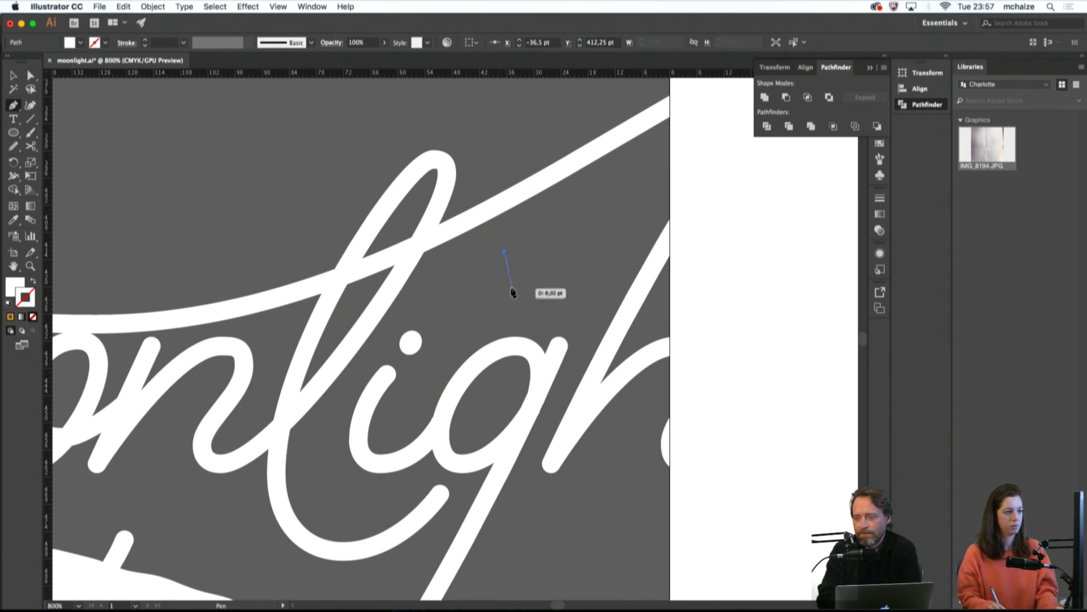
pyautogui.keyDown('shift'); pyautogui.click(504, 292); pyautogui.keyUp('shift')
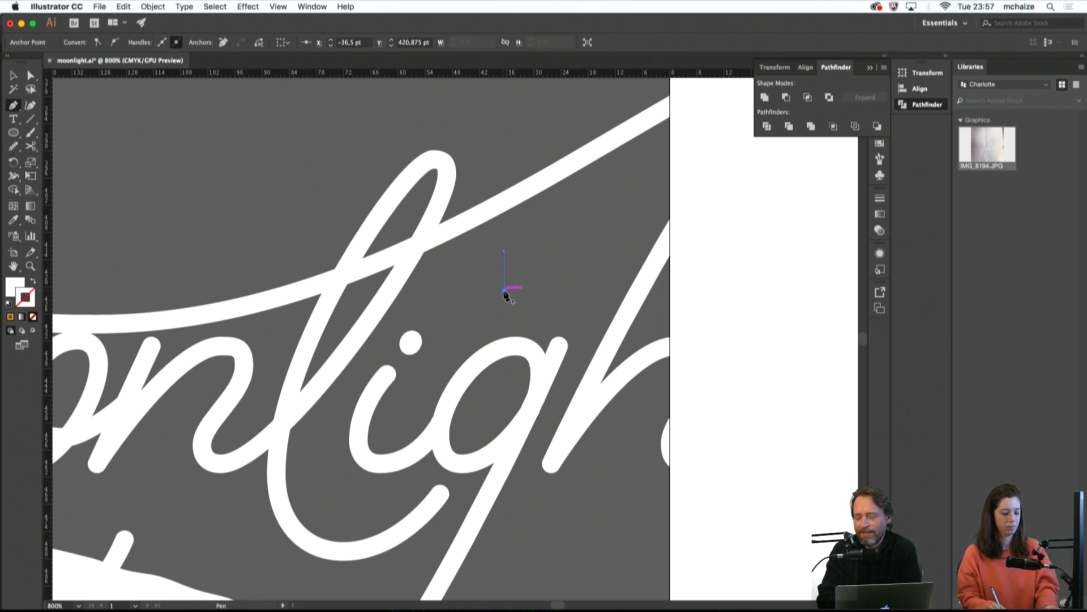
pyautogui.press('v')
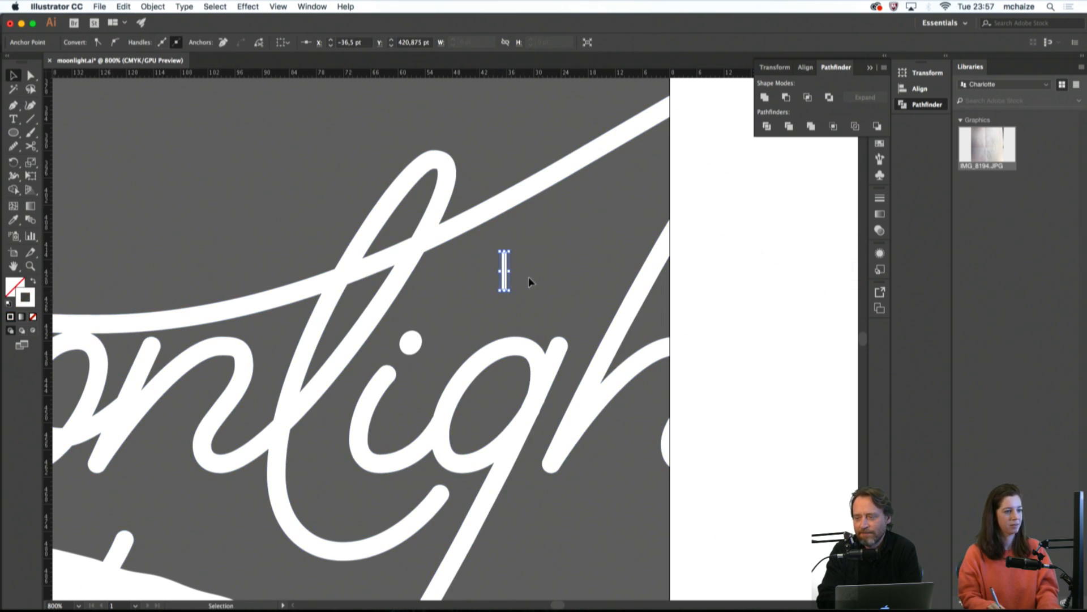
pyautogui.click(506, 273)
pyautogui.moveTo(506, 277)
pyautogui.mouseDown()
pyautogui.moveTo(537, 269)
pyautogui.moveTo(491, 280)
pyautogui.mouseUp()
pyautogui.click(540, 290)
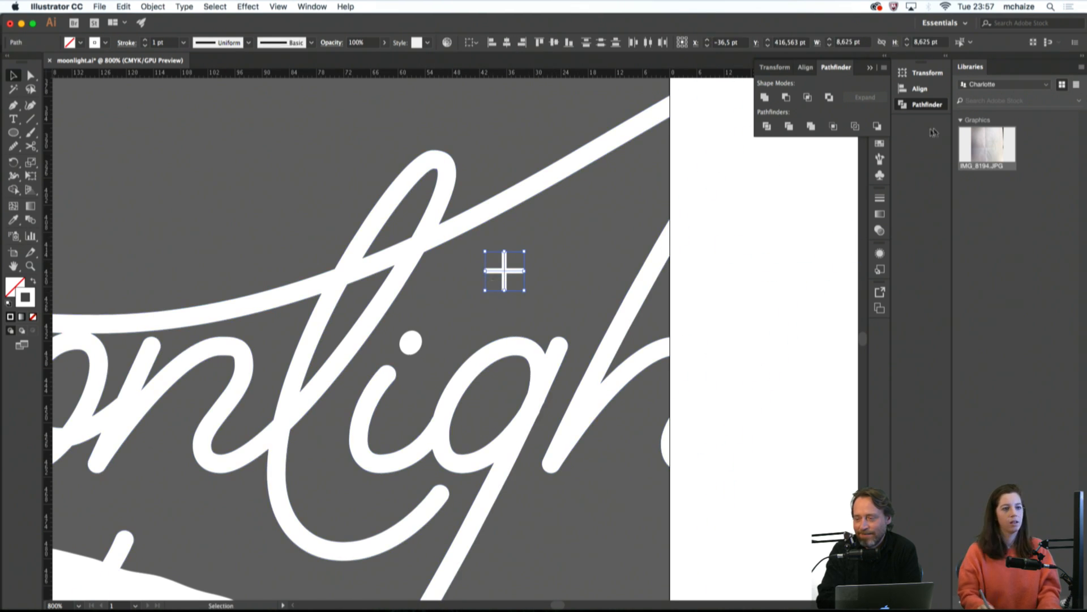
# Set the plus sign's stroke weight to 3 pt with round corner joins
pyautogui.click(879, 198)
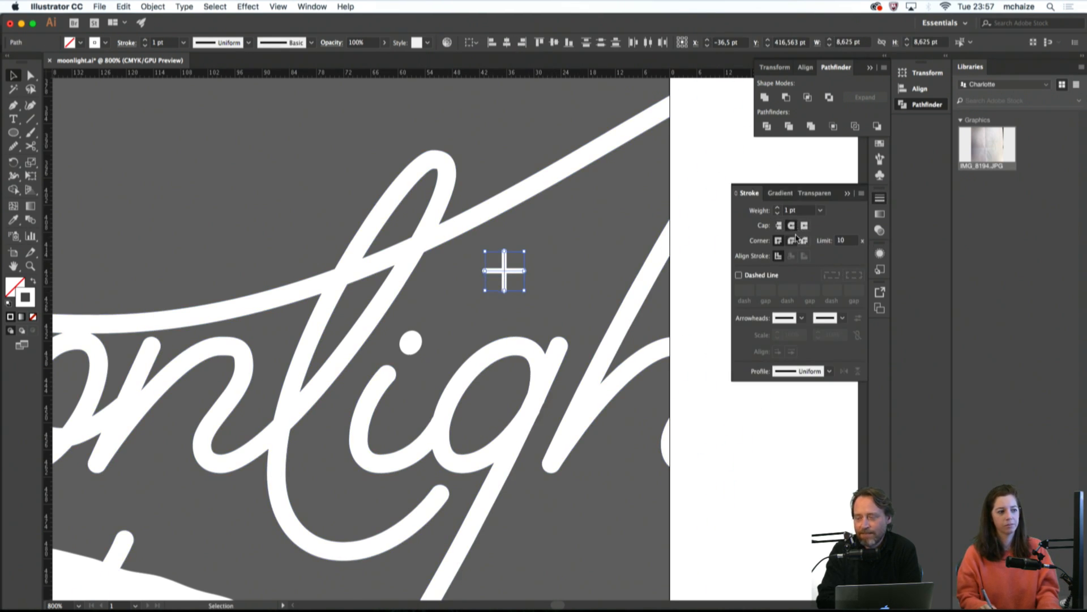
pyautogui.click(780, 207)
pyautogui.click(779, 208)
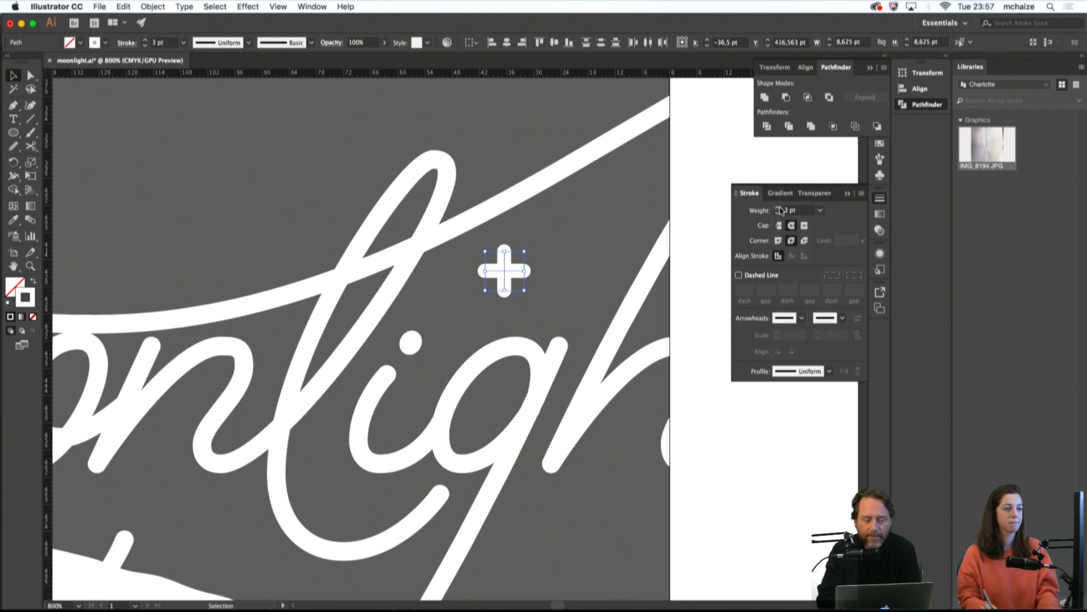
pyautogui.click(779, 214)
pyautogui.click(575, 255)
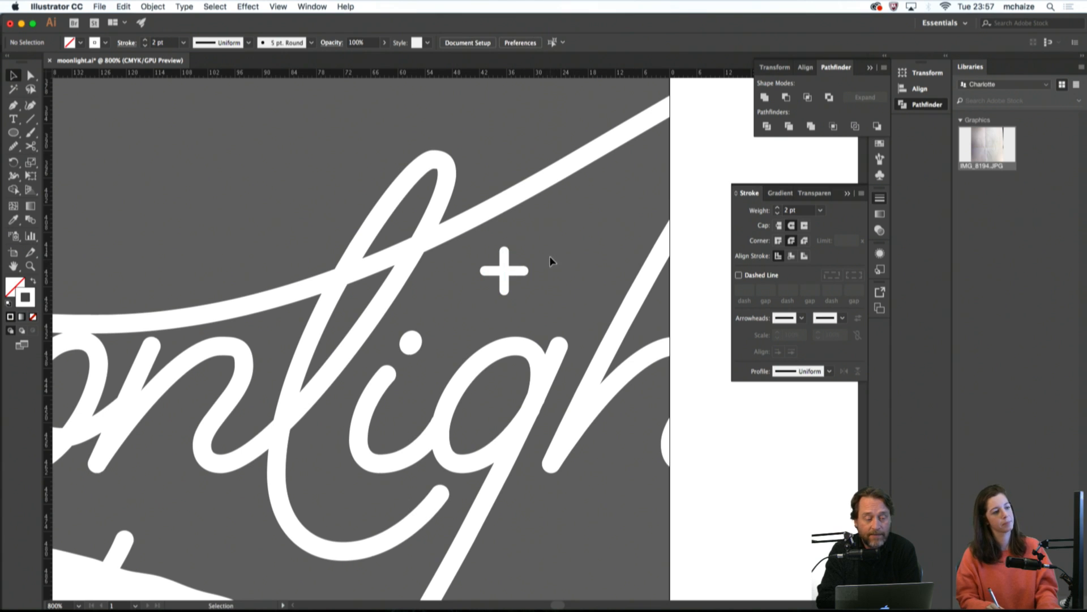
pyautogui.click(494, 277)
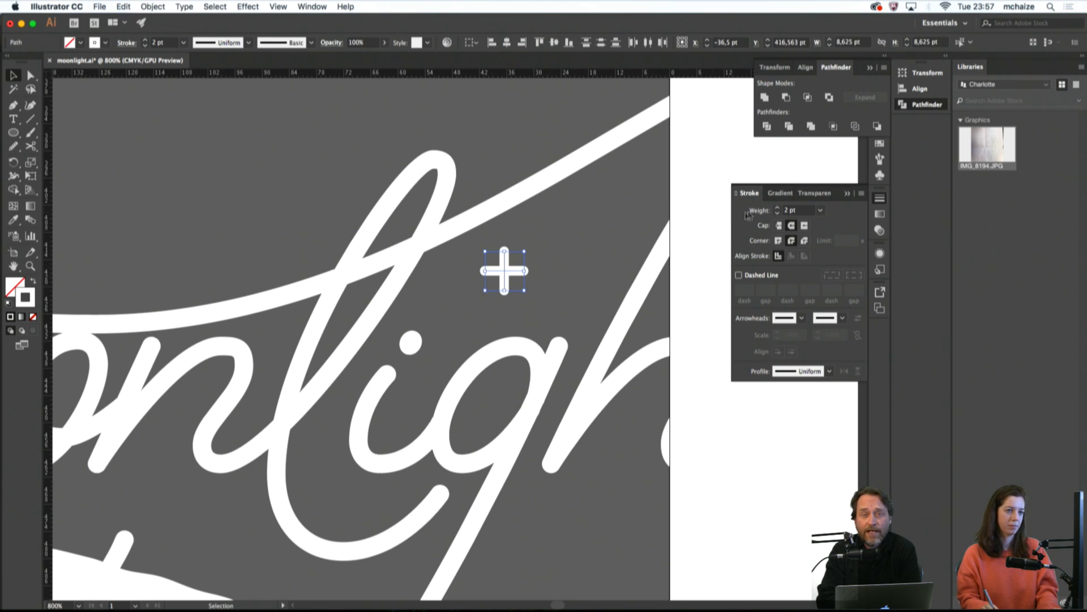
pyautogui.click(779, 207)
pyautogui.click(608, 266)
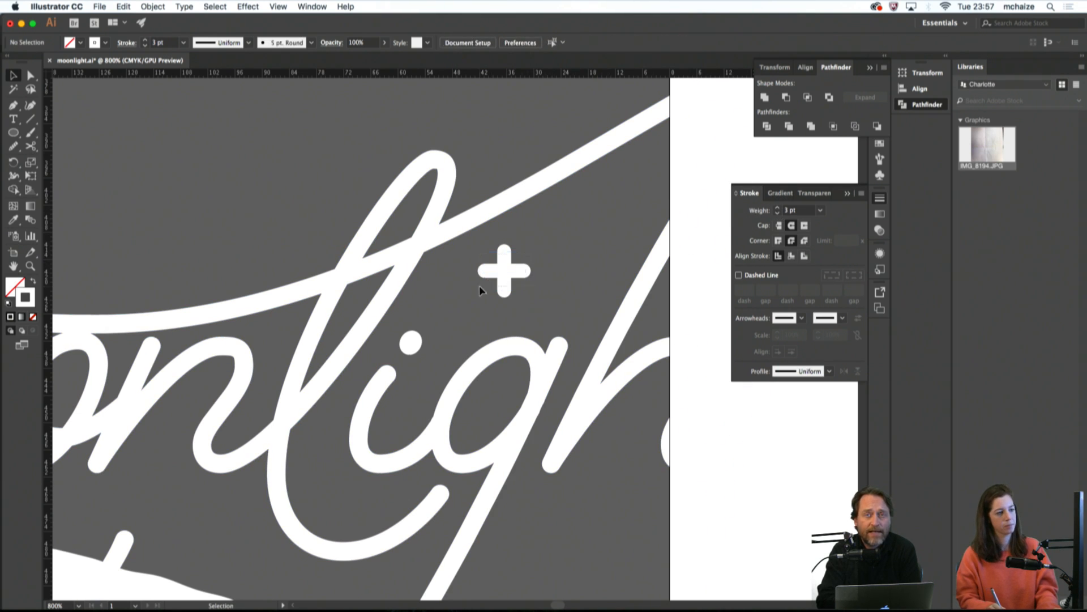
# Tilt the plus sign about 20° clockwise and place it over the dot of the i
pyautogui.click(504, 284)
pyautogui.moveTo(532, 275); pyautogui.dragTo(531, 281)
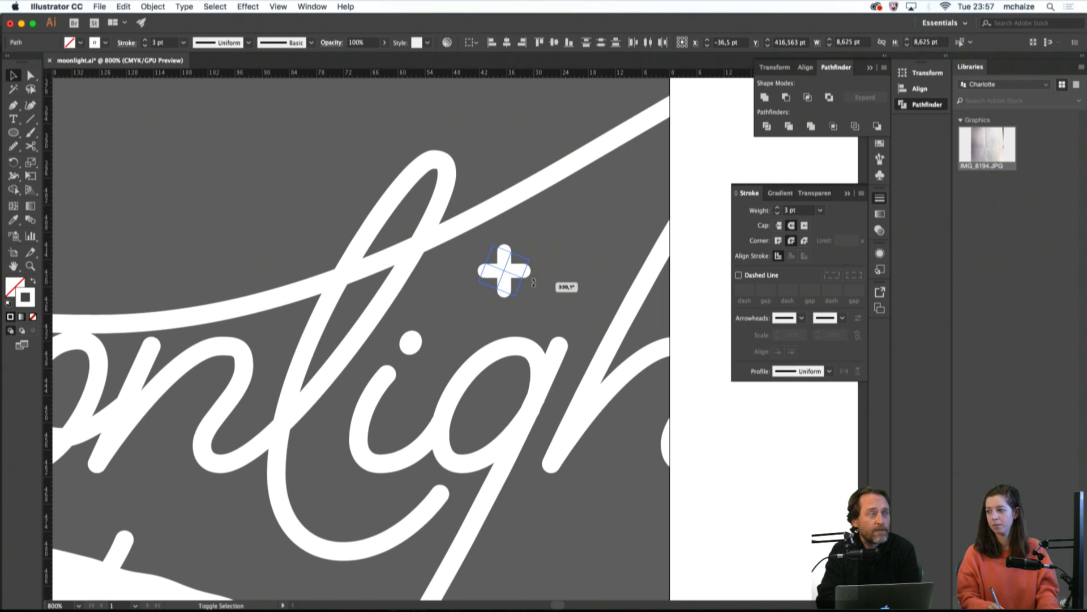
pyautogui.moveTo(533, 282); pyautogui.dragTo(401, 353)
pyautogui.click(551, 289)
pyautogui.click(466, 333)
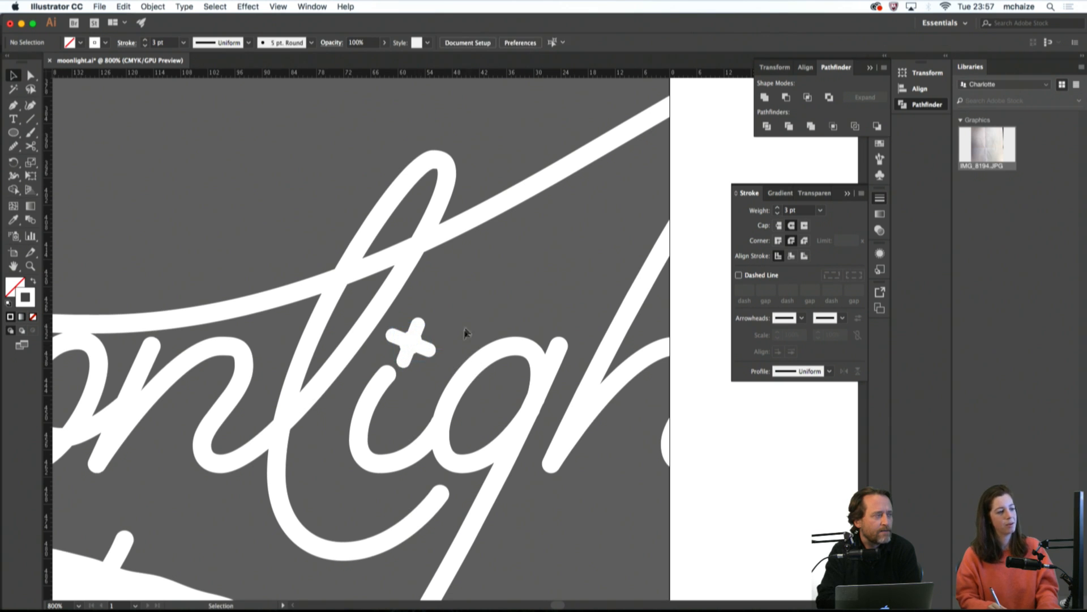
# Examine how the tilted plus looks as the i's dot within the Moonlight lettering
pyautogui.press('super+minus')
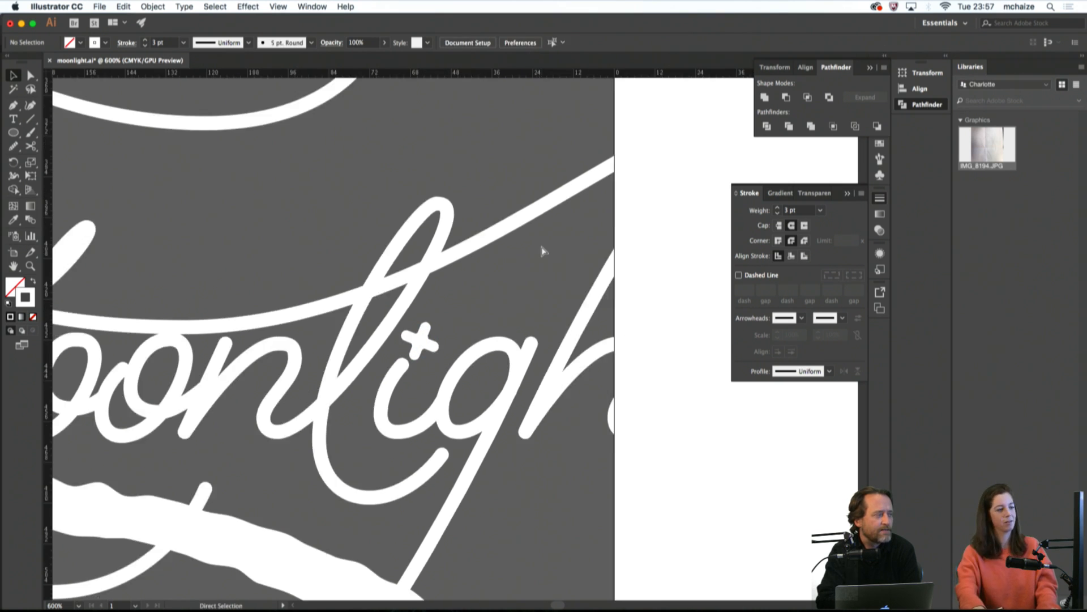
pyautogui.press('super+minus')
pyautogui.press('super+minus')
pyautogui.press('super+minus')
pyautogui.press('super+plus')
pyautogui.press('super+plus')
pyautogui.press('super+plus')
pyautogui.press('super+plus')
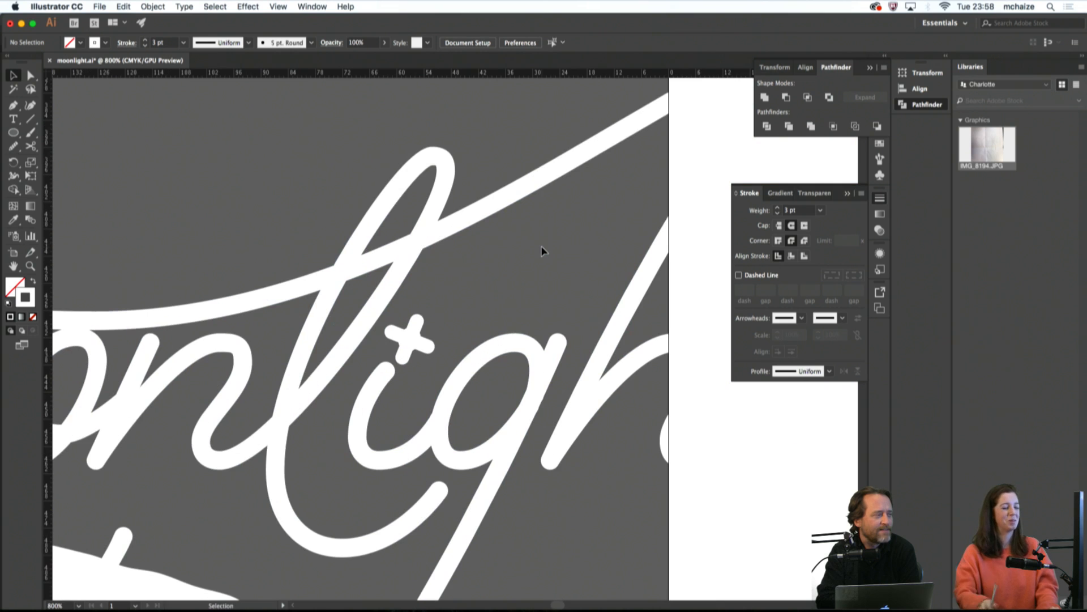
# Convert both strokes of the tilted plus sign to outlines and unite them into a single shape
pyautogui.click(418, 346)
pyautogui.press('Delete')
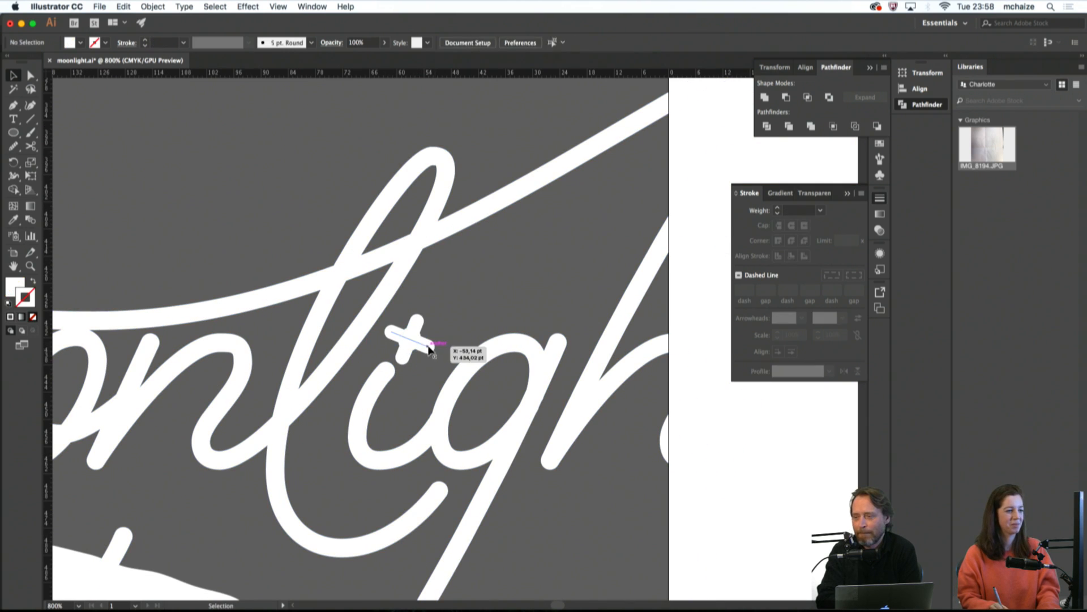
pyautogui.click(429, 350)
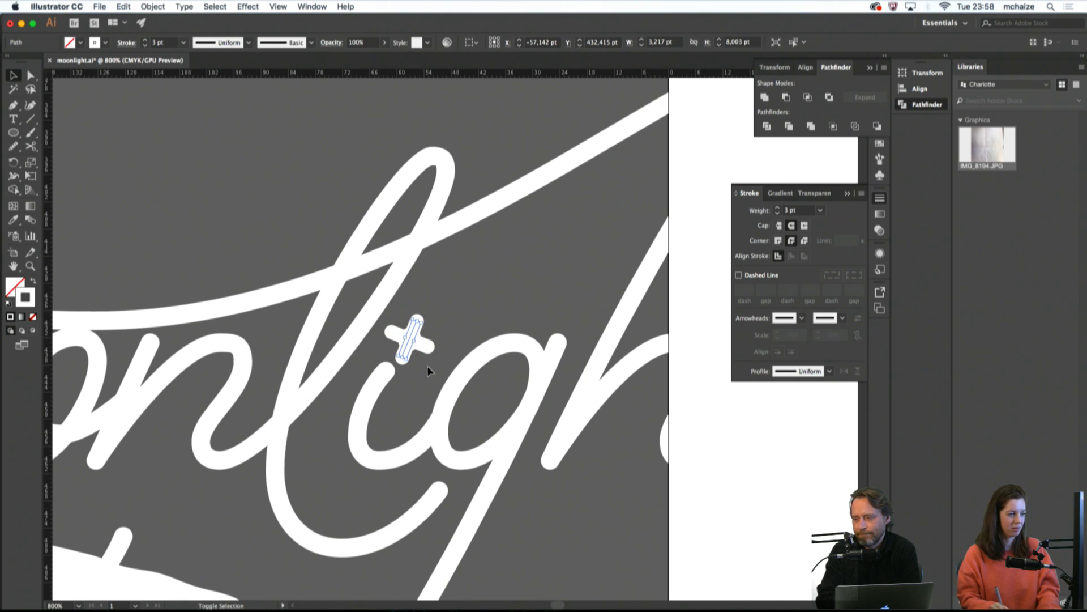
pyautogui.keyDown('shift'); pyautogui.click(427, 344); pyautogui.keyUp('shift')
pyautogui.keyDown('shift'); pyautogui.click(421, 344); pyautogui.keyUp('shift')
pyautogui.click(458, 327)
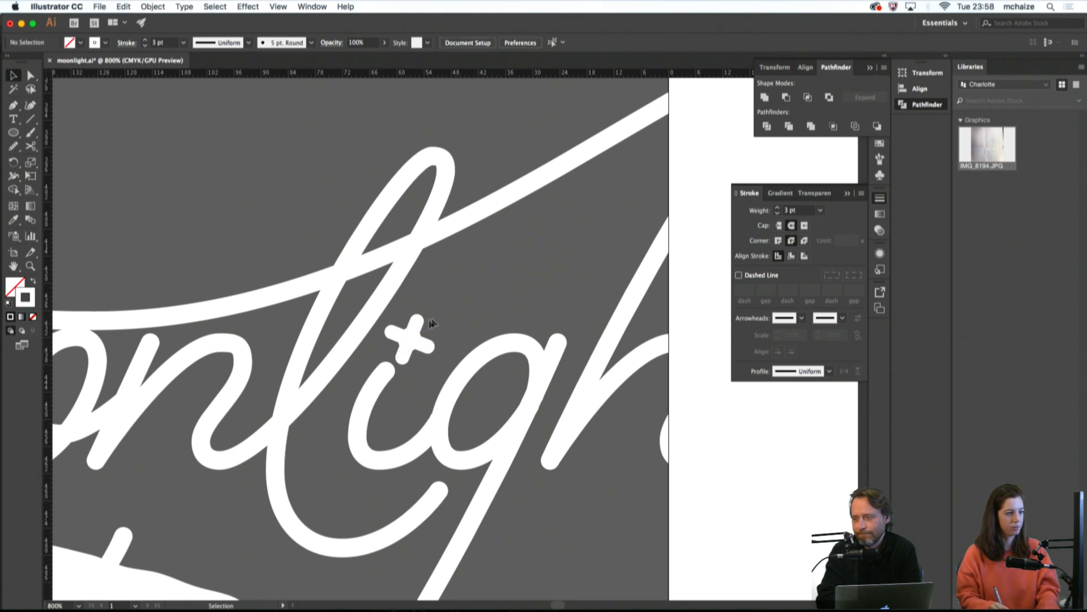
pyautogui.click(416, 330)
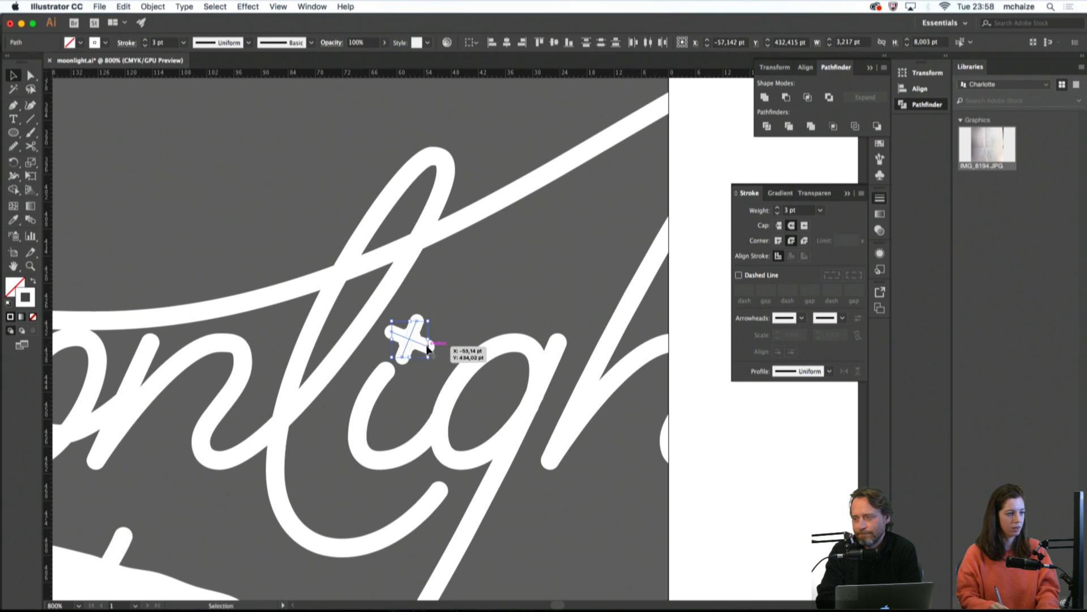
pyautogui.click(153, 6)
pyautogui.moveTo(249, 237)
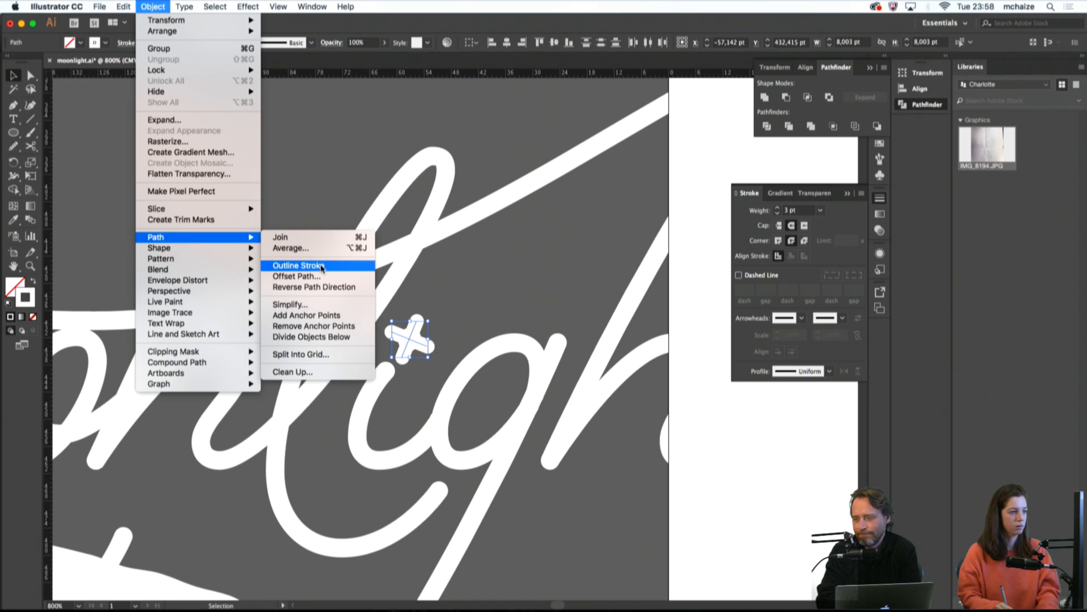
pyautogui.click(322, 265)
pyautogui.click(765, 98)
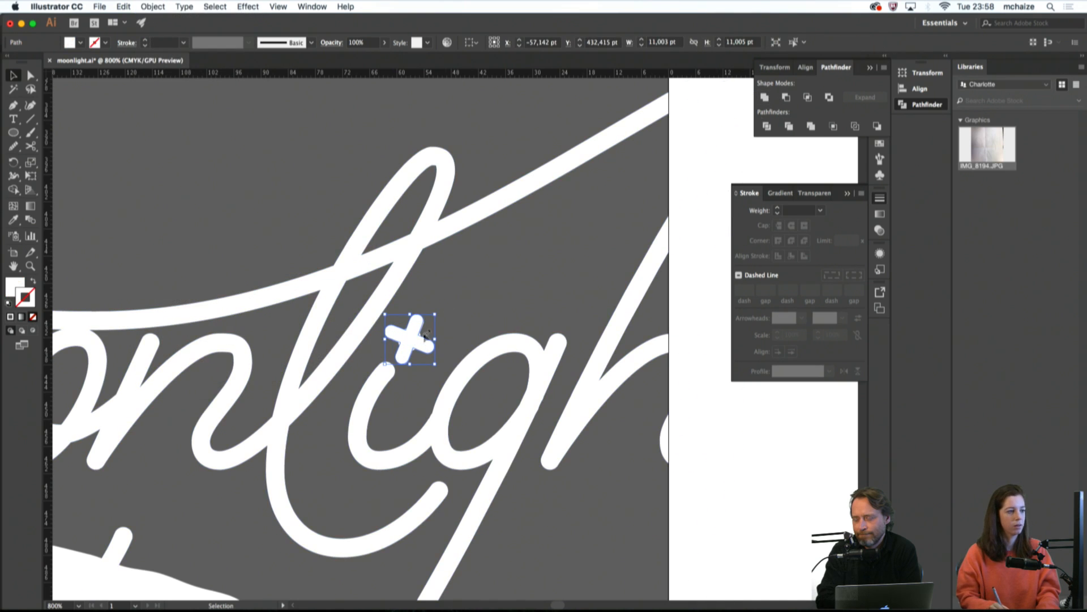
# Move the united plus into the empty space above the g and scale it down to about 8.4 pt wide
pyautogui.moveTo(416, 343)
pyautogui.mouseDown()
pyautogui.moveTo(495, 293)
pyautogui.moveTo(501, 317)
pyautogui.mouseUp()
pyautogui.click(525, 280)
pyautogui.click(501, 305)
pyautogui.click(530, 314)
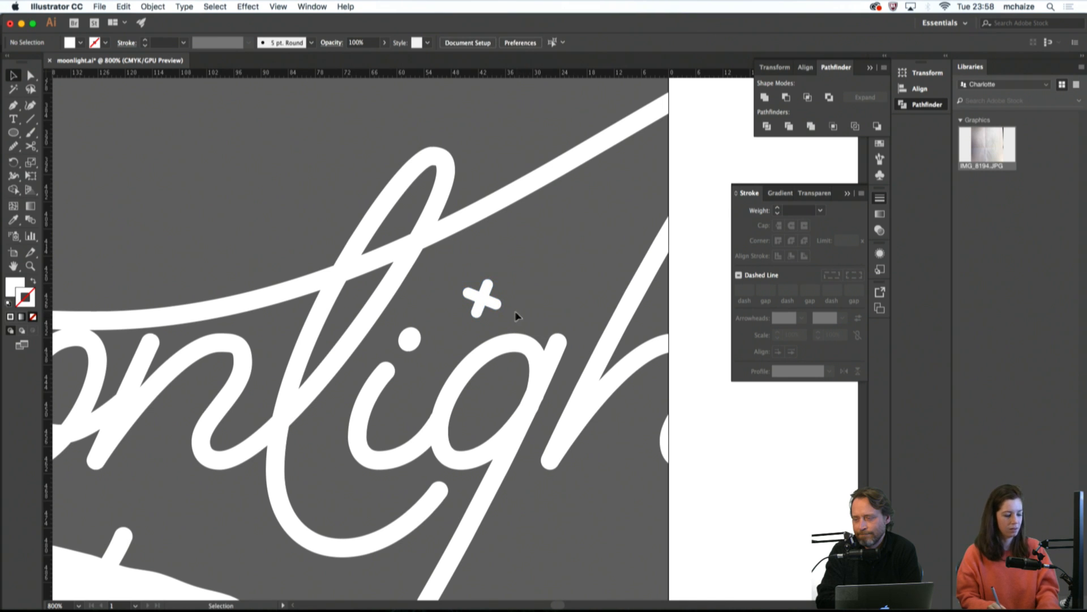
# Round the inner corners of the plus to form a soft four-pointed star, and select the whole shape
pyautogui.click(492, 310)
pyautogui.press('a')
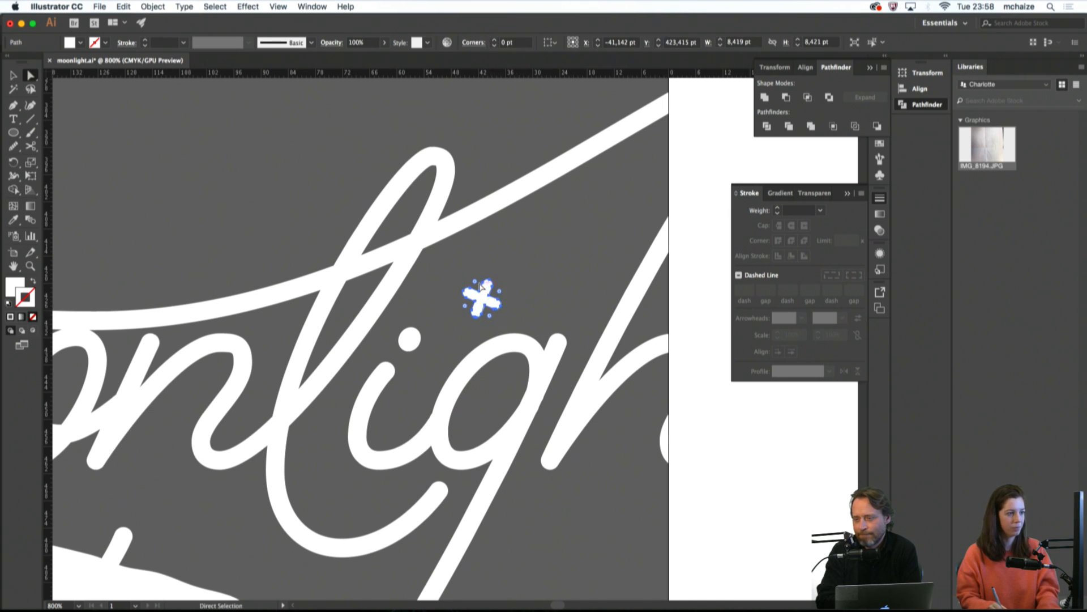
pyautogui.moveTo(475, 282); pyautogui.dragTo(473, 271)
pyautogui.click(509, 267)
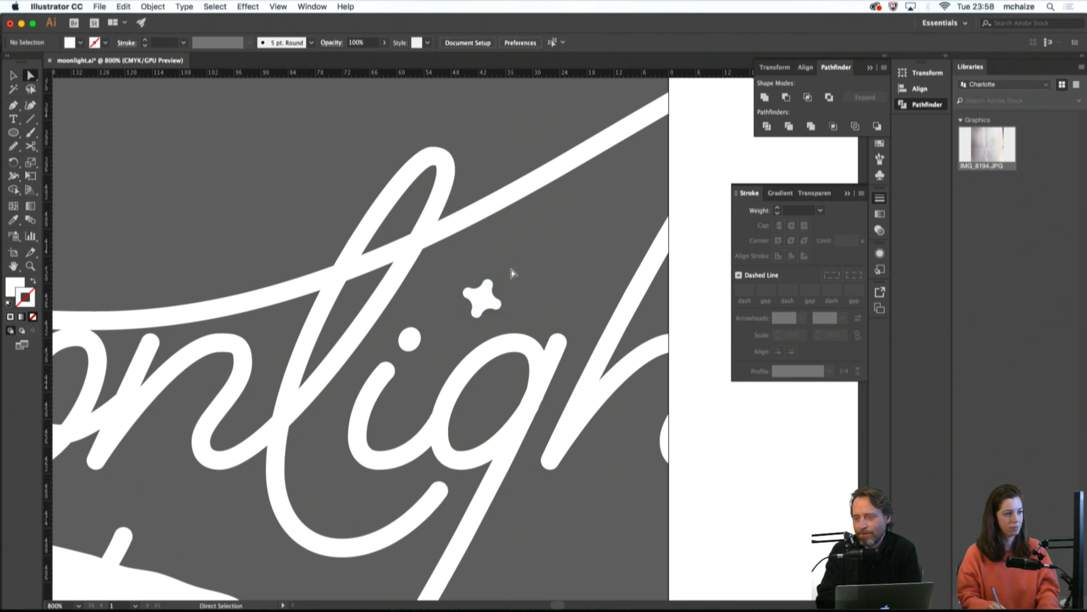
pyautogui.press('v')
pyautogui.click(490, 306)
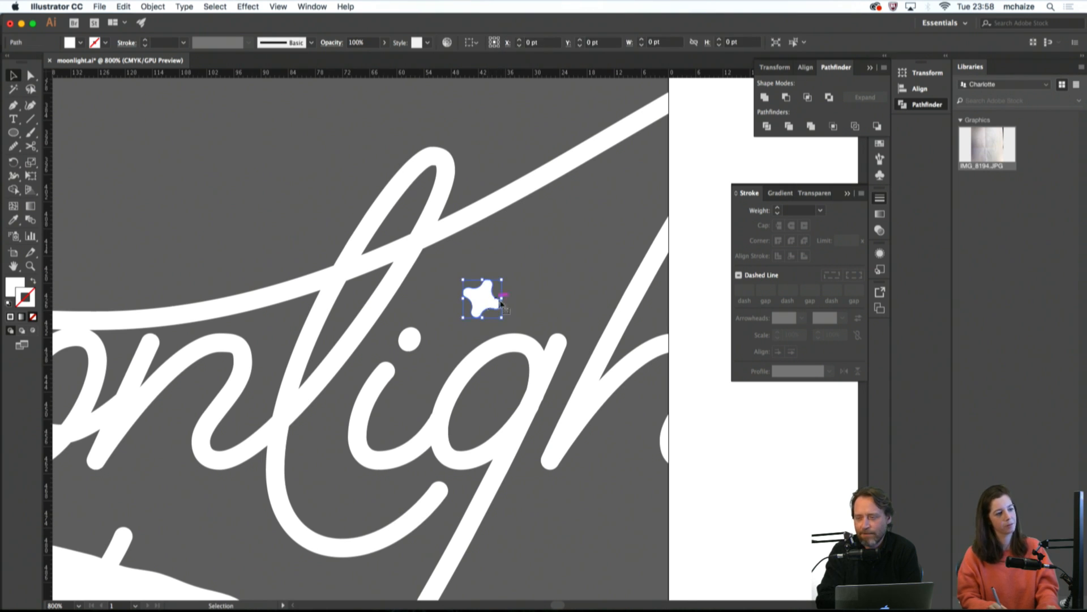
# Switch to moonlight.psd in Photoshop
pyautogui.moveTo(530, 604)
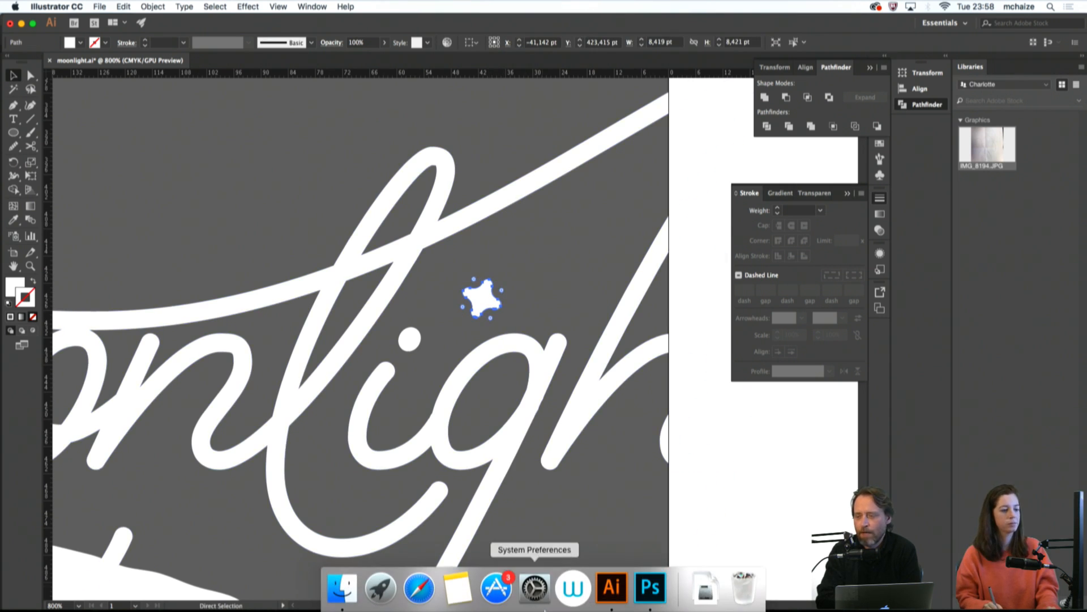
pyautogui.keyDown('super'); pyautogui.click(651, 587); pyautogui.keyUp('super')
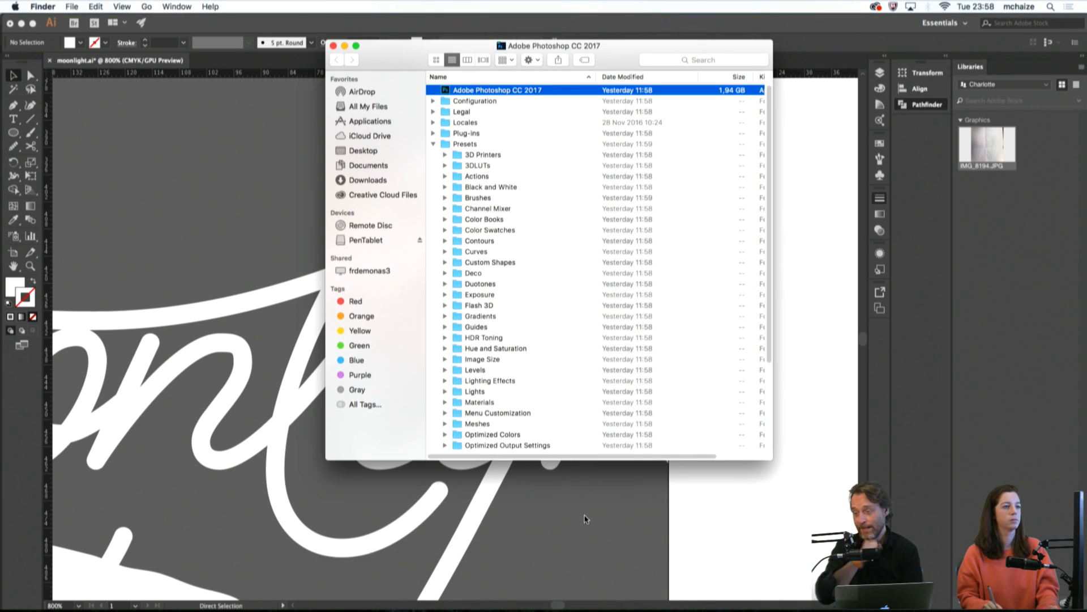
pyautogui.click(333, 46)
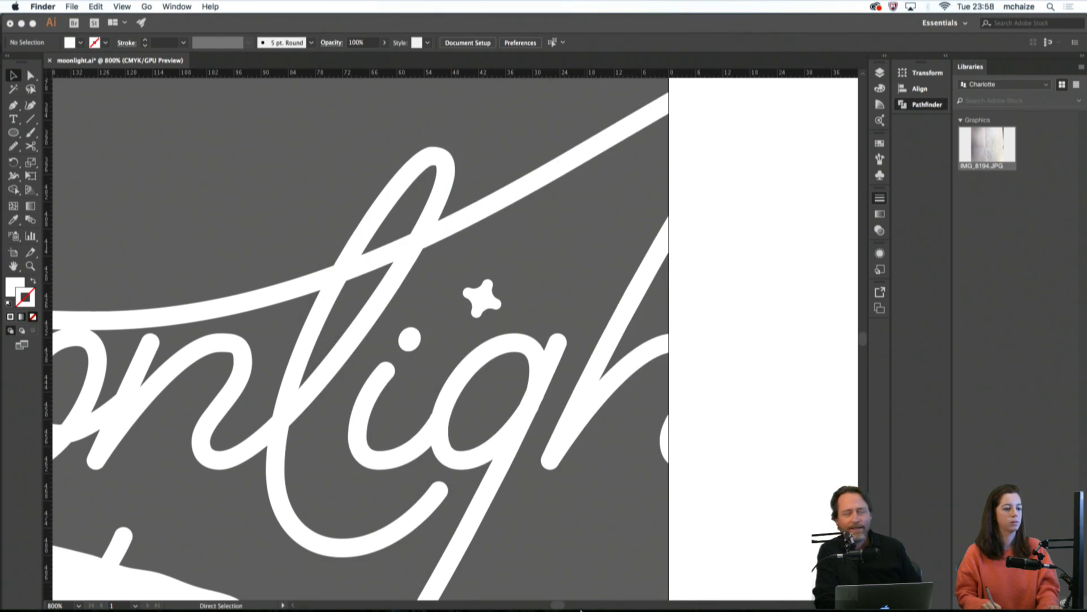
pyautogui.moveTo(651, 609)
pyautogui.keyDown('super'); pyautogui.click(652, 589); pyautogui.keyUp('super')
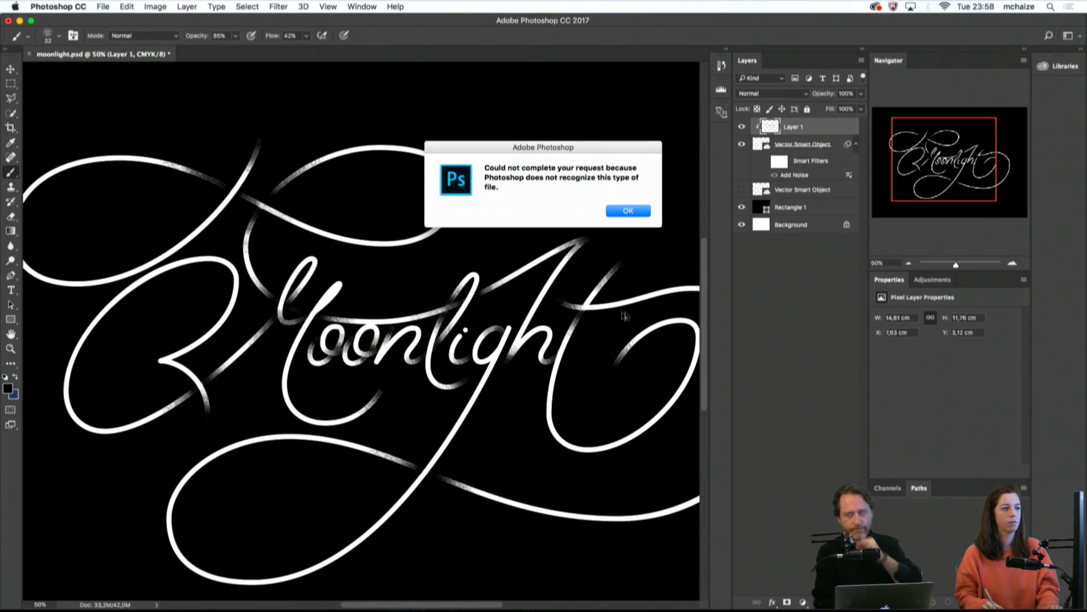
pyautogui.click(616, 213)
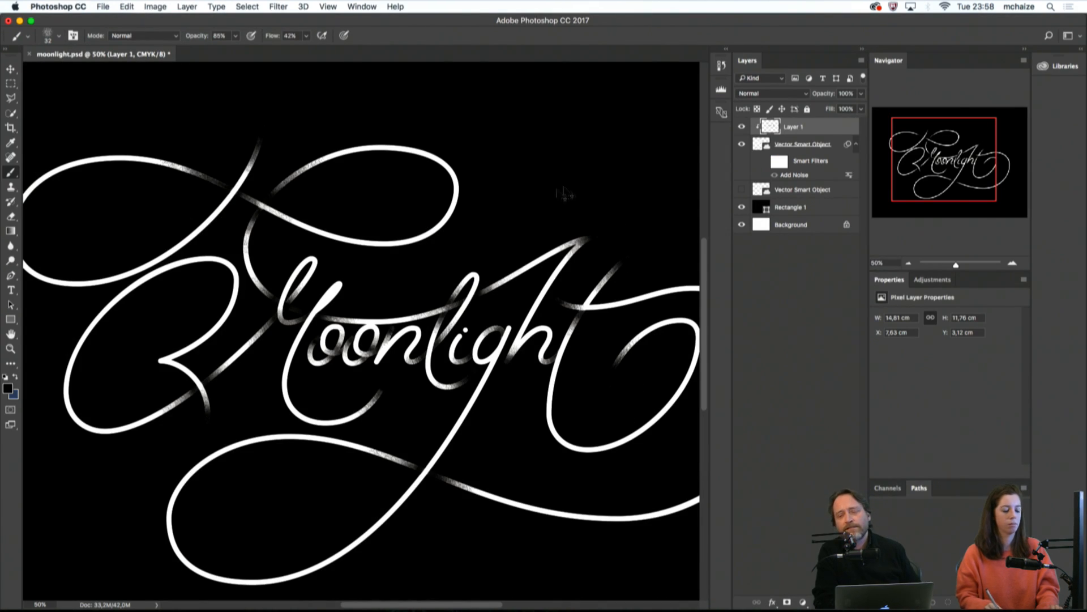
# Add a new layer above Layer 1 and paint over the i's dot in black to hide it
pyautogui.press('super+space')
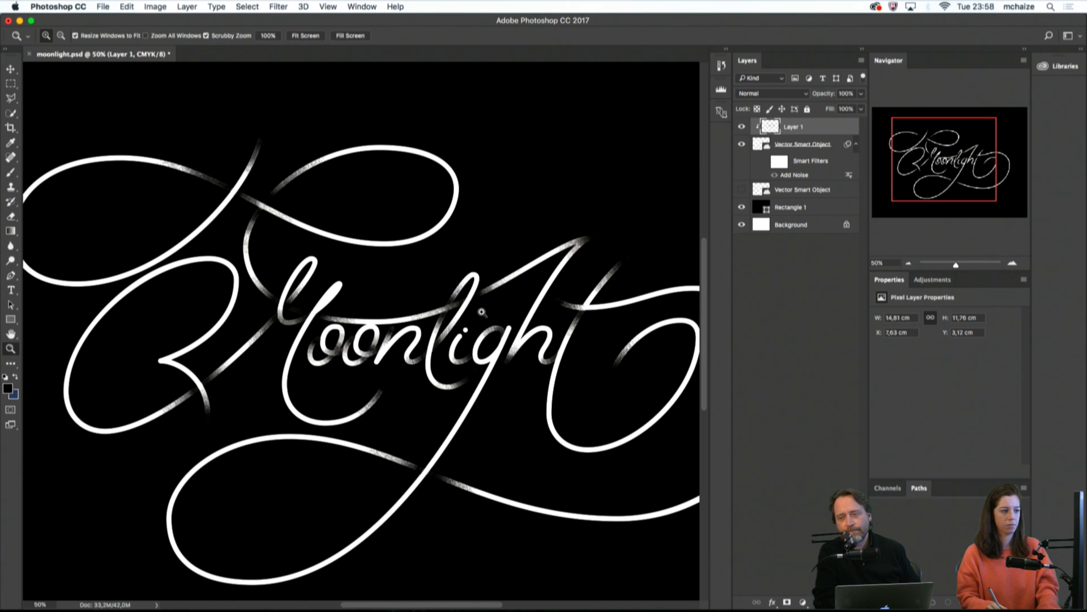
pyautogui.moveTo(481, 316); pyautogui.dragTo(539, 333)
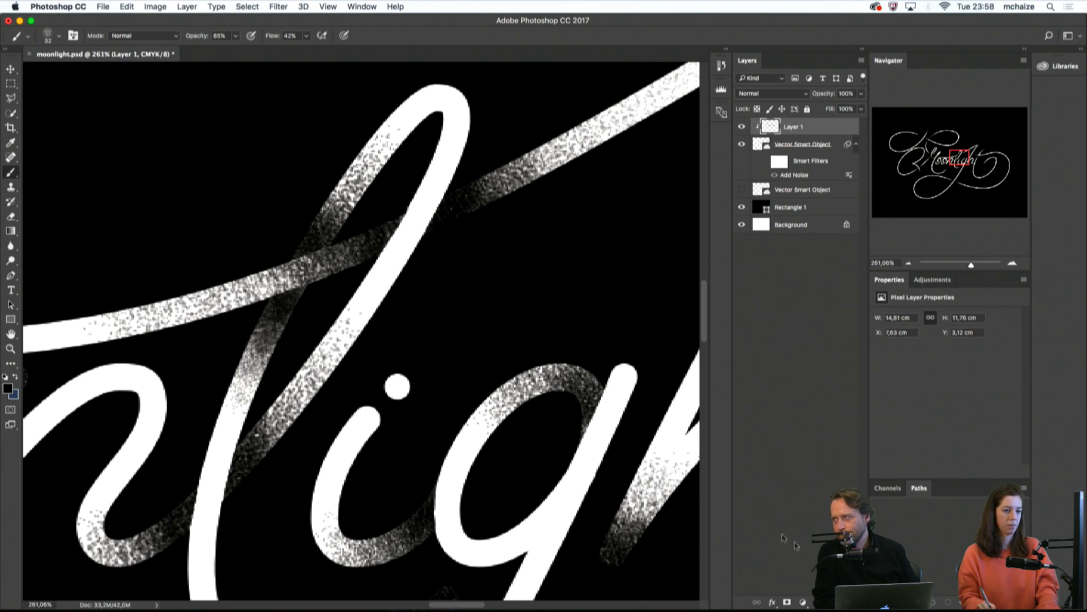
pyautogui.press('super+alt+shift+n')
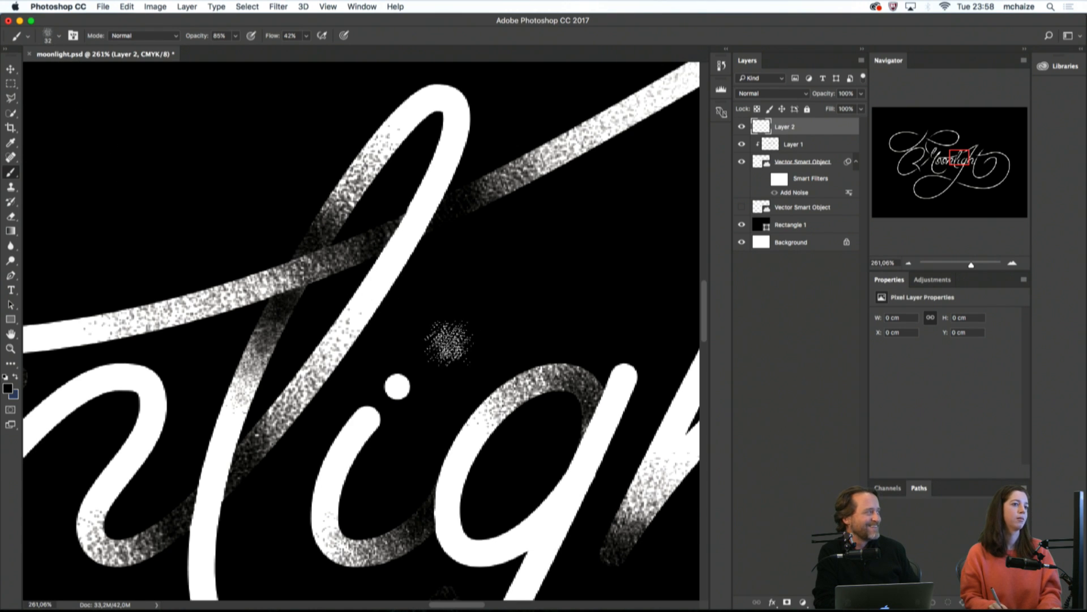
pyautogui.moveTo(403, 391)
pyautogui.mouseDown()
pyautogui.moveTo(496, 335)
pyautogui.moveTo(450, 318)
pyautogui.moveTo(401, 376)
pyautogui.moveTo(417, 383)
pyautogui.moveTo(425, 372)
pyautogui.moveTo(400, 380)
pyautogui.mouseUp()
# Paste the four-pointed star as a smart object, scale it to about 89%, tilt it about 5°, and place it above the i
pyautogui.press('v')
pyautogui.press('super+v')
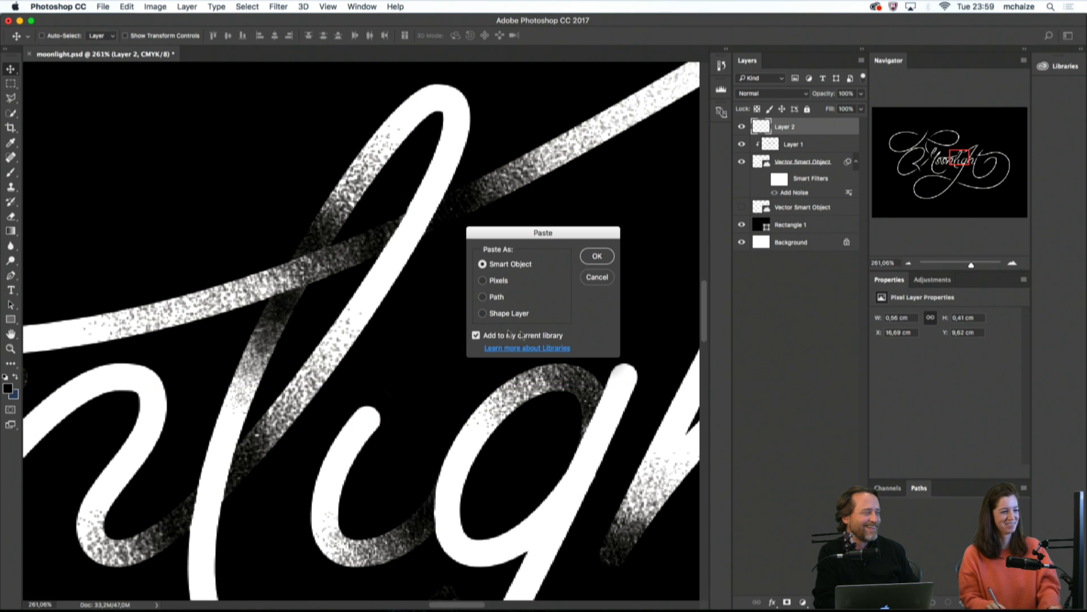
pyautogui.click(595, 256)
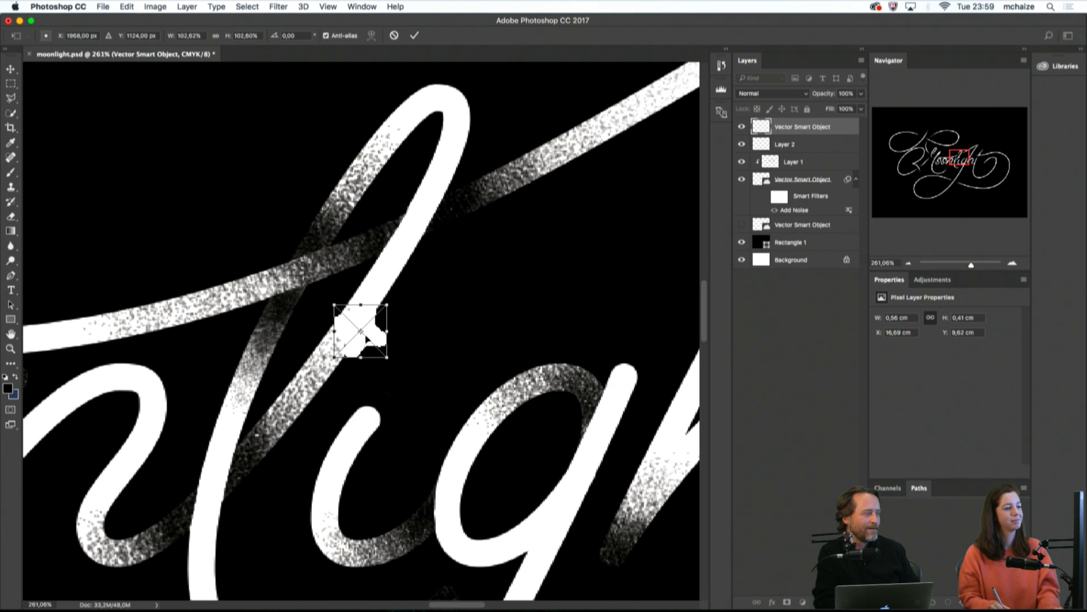
pyautogui.moveTo(375, 338); pyautogui.dragTo(438, 346)
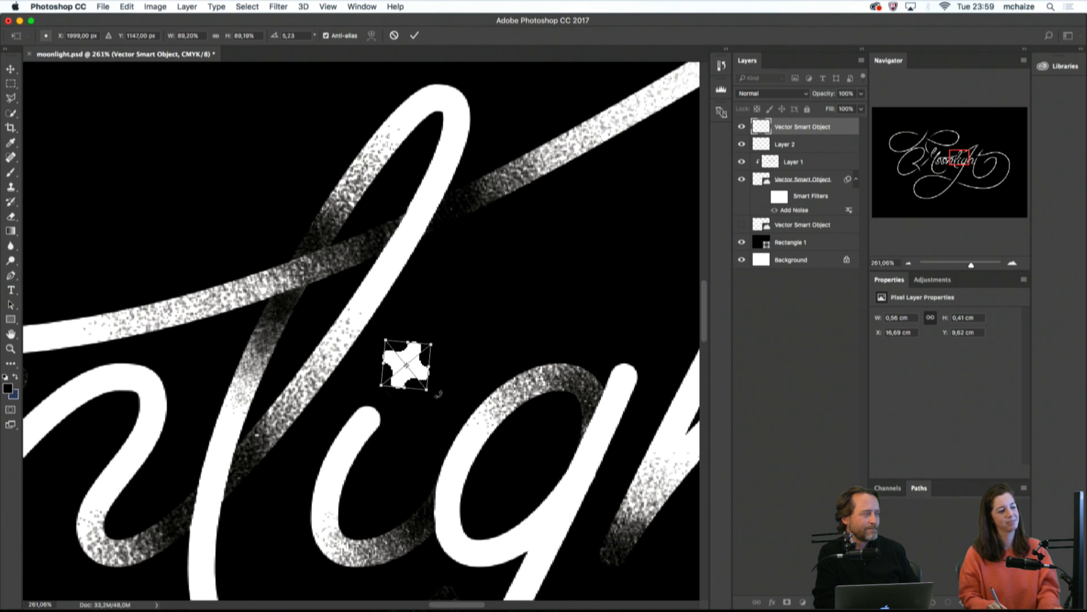
pyautogui.moveTo(439, 394); pyautogui.dragTo(412, 376)
pyautogui.press('Return')
pyautogui.click(442, 364)
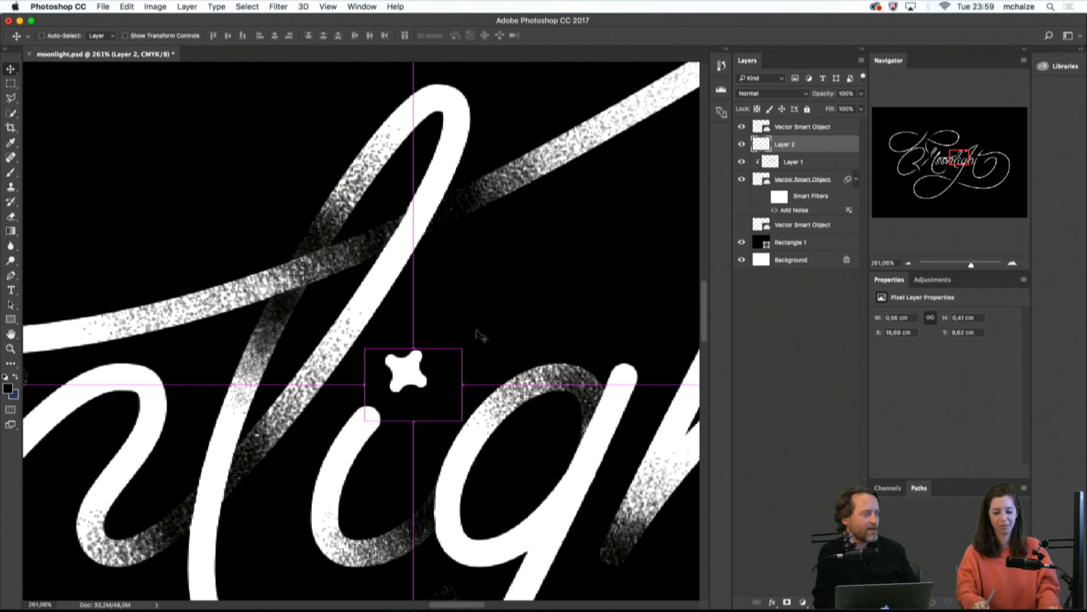
# Examine the star as the i's dot, both within the whole Moonlight lettering and up close
pyautogui.press('super+minus')
pyautogui.press('super+minus')
pyautogui.press('super+minus')
pyautogui.press('super+minus')
pyautogui.press('super+minus')
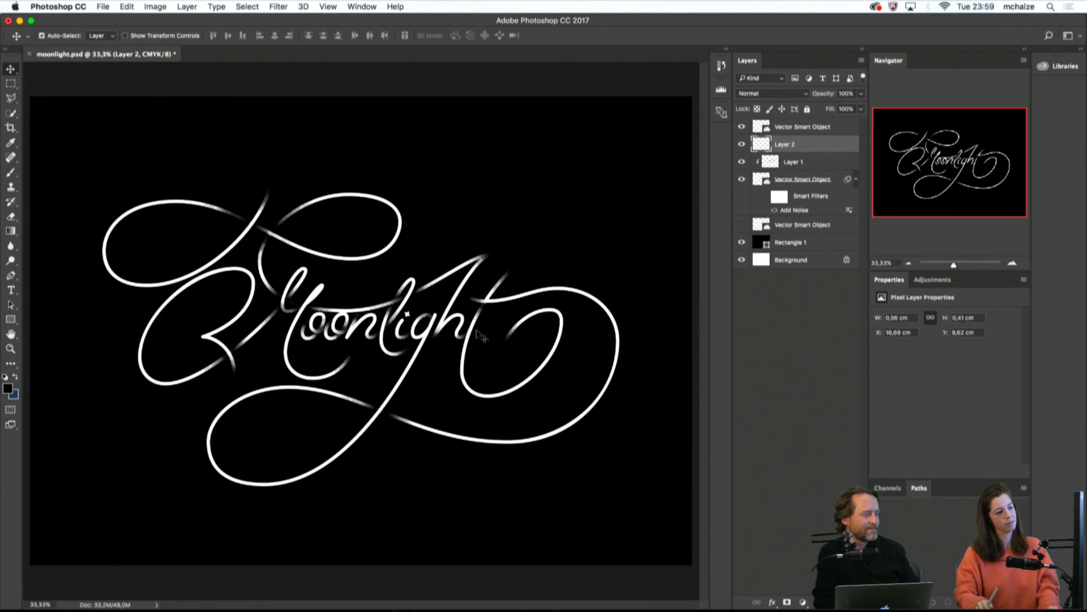
pyautogui.press('super+plus')
pyautogui.press('super+plus')
pyautogui.press('super+plus')
pyautogui.press('super+plus')
pyautogui.press('super+plus')
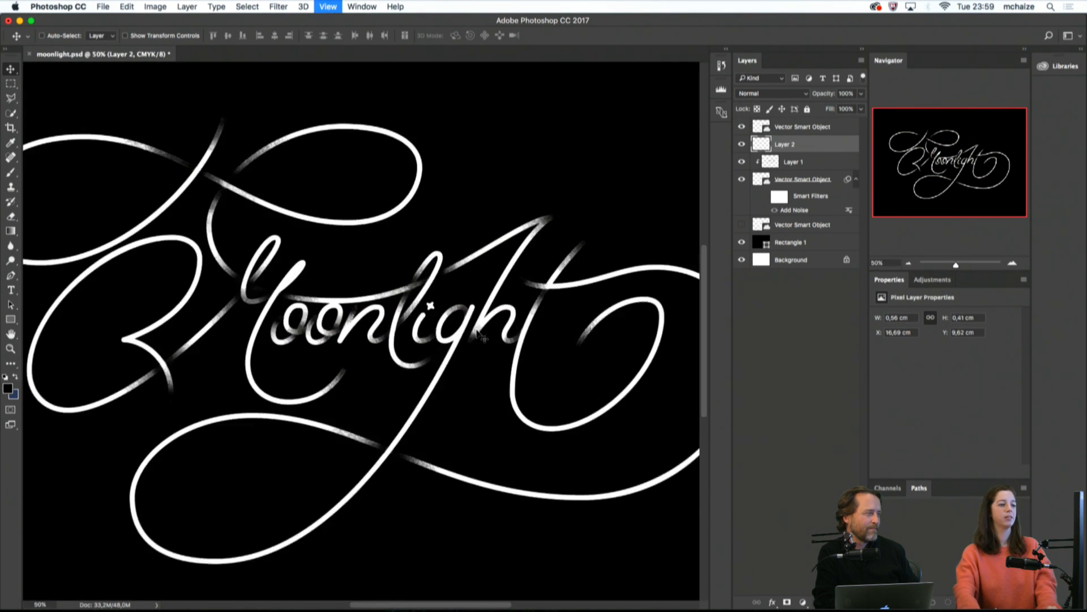
pyautogui.moveTo(577, 182); pyautogui.dragTo(437, 223)
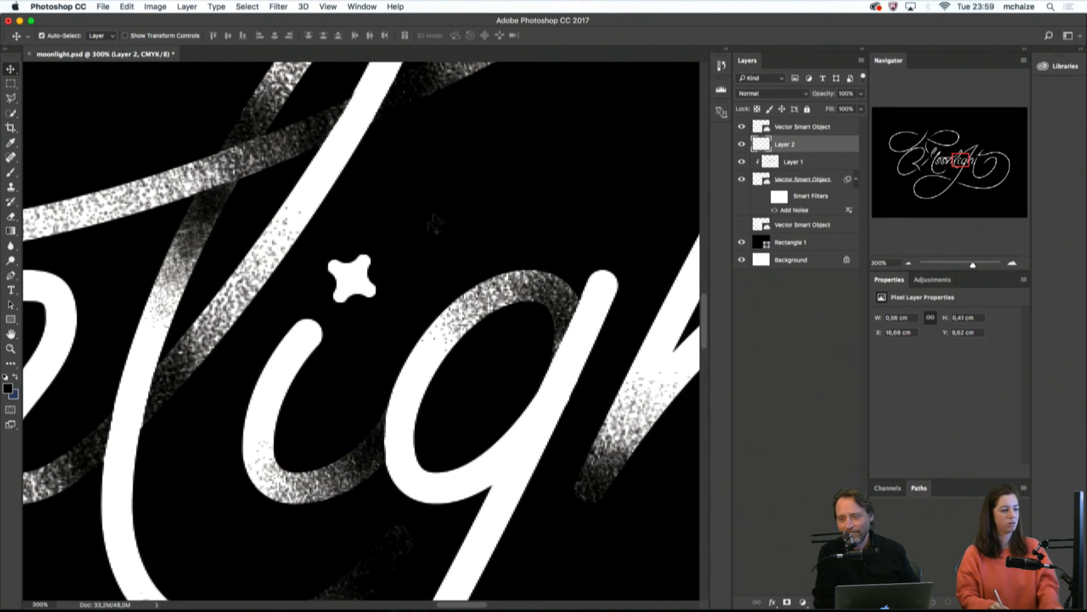
# Rotate the black cover patch on Layer 2 slightly counterclockwise around the star
pyautogui.press('super+t')
pyautogui.moveTo(432, 344); pyautogui.dragTo(437, 338)
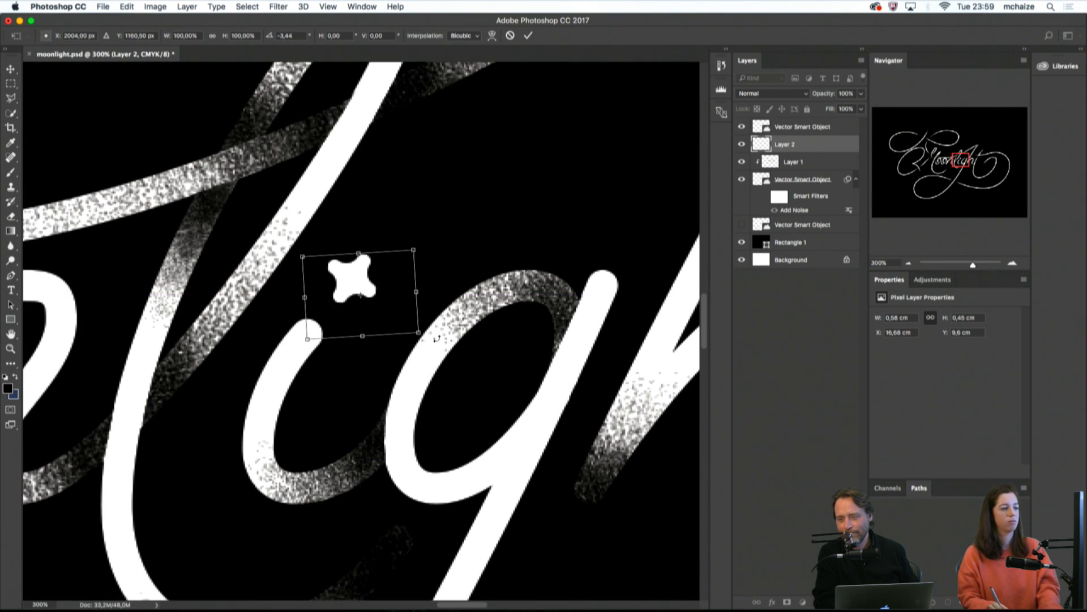
pyautogui.press('Return')
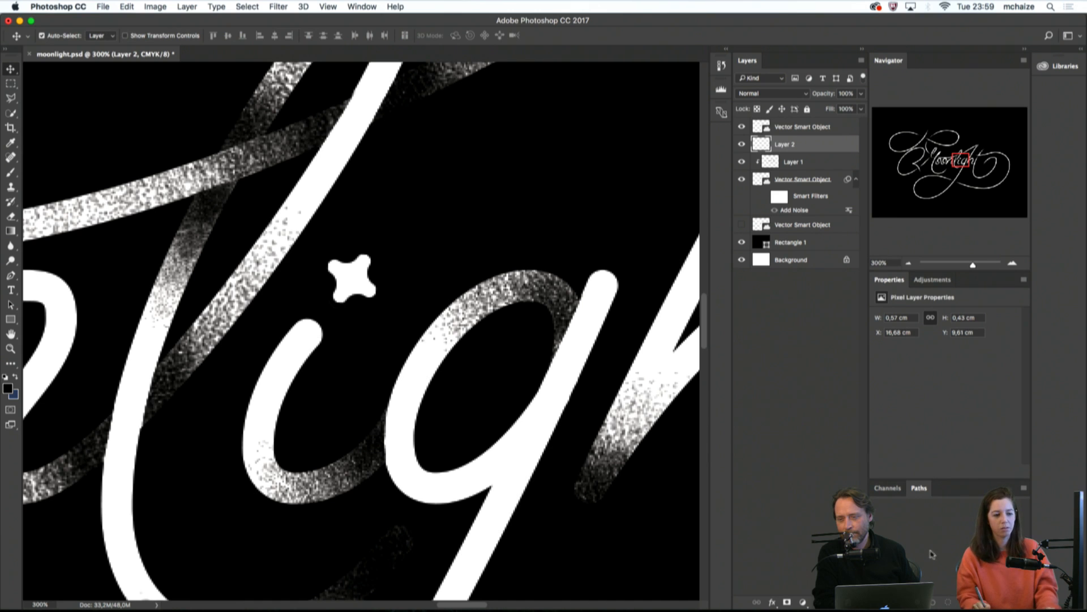
# Try a white Outer Glow on Layer 2 with Normal blend mode and 67% opacity
pyautogui.click(777, 602)
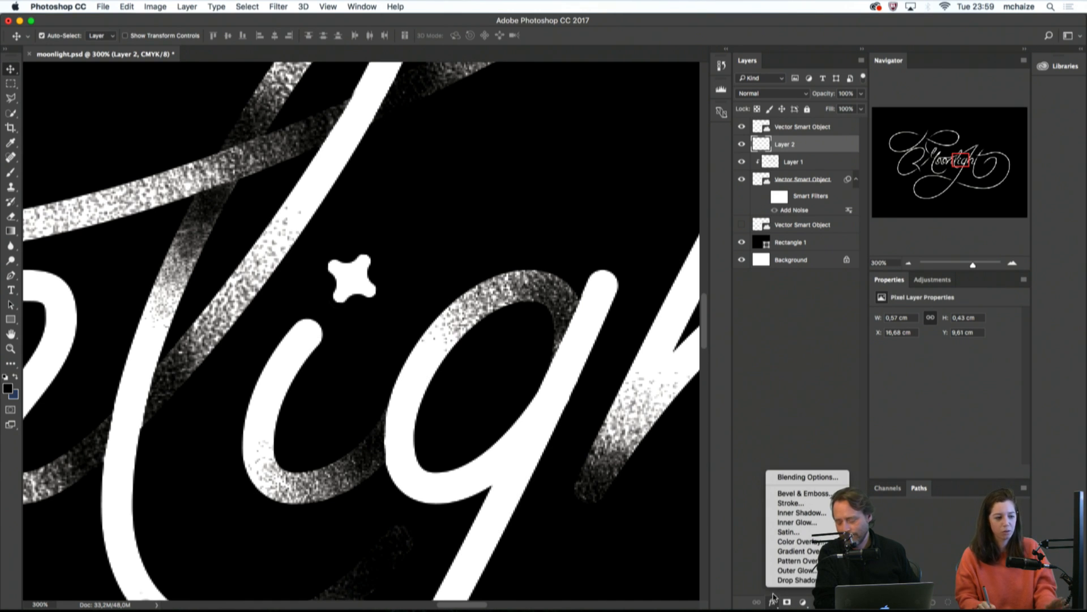
pyautogui.click(799, 571)
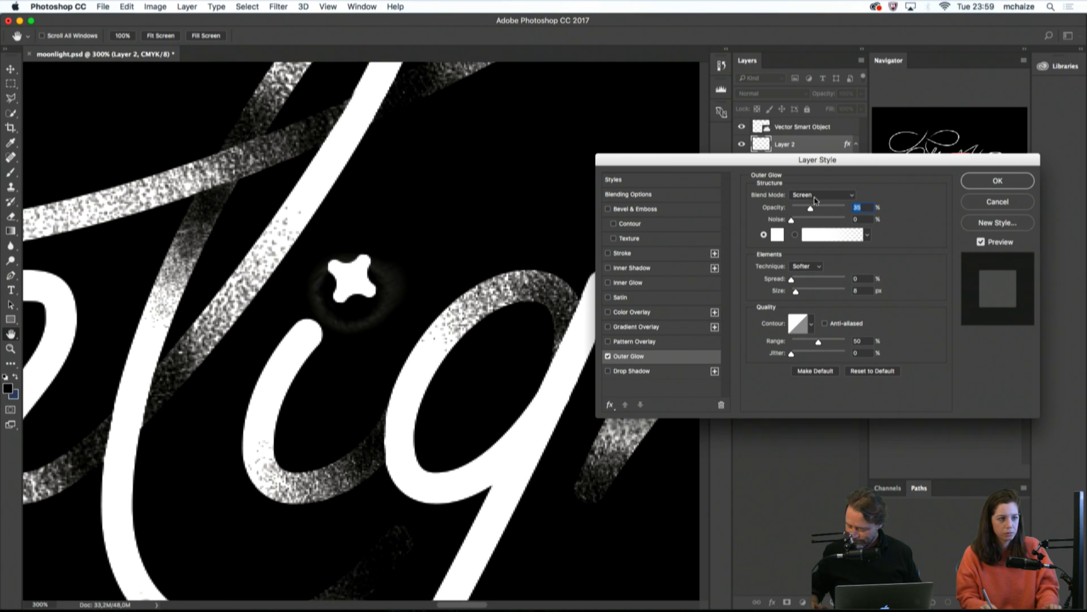
pyautogui.click(816, 198)
pyautogui.click(818, 116)
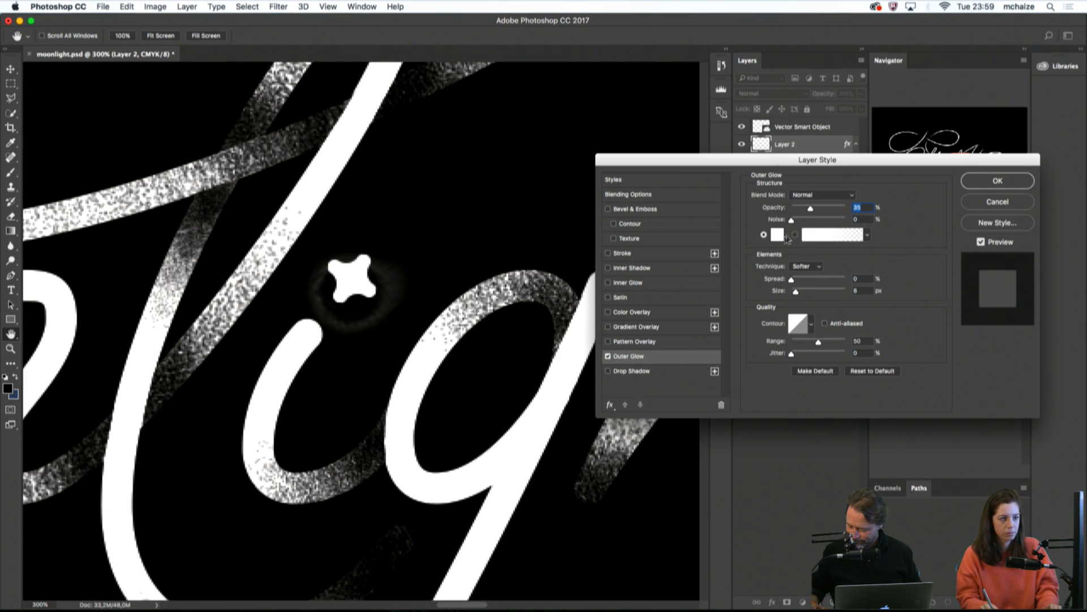
pyautogui.click(779, 235)
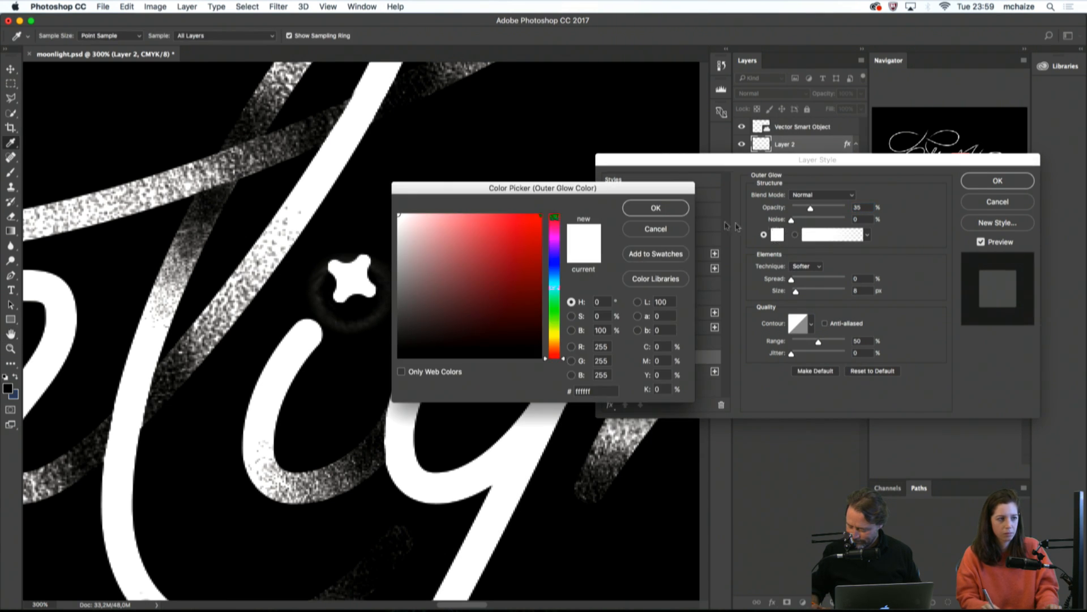
pyautogui.click(674, 209)
pyautogui.moveTo(805, 211); pyautogui.dragTo(827, 212)
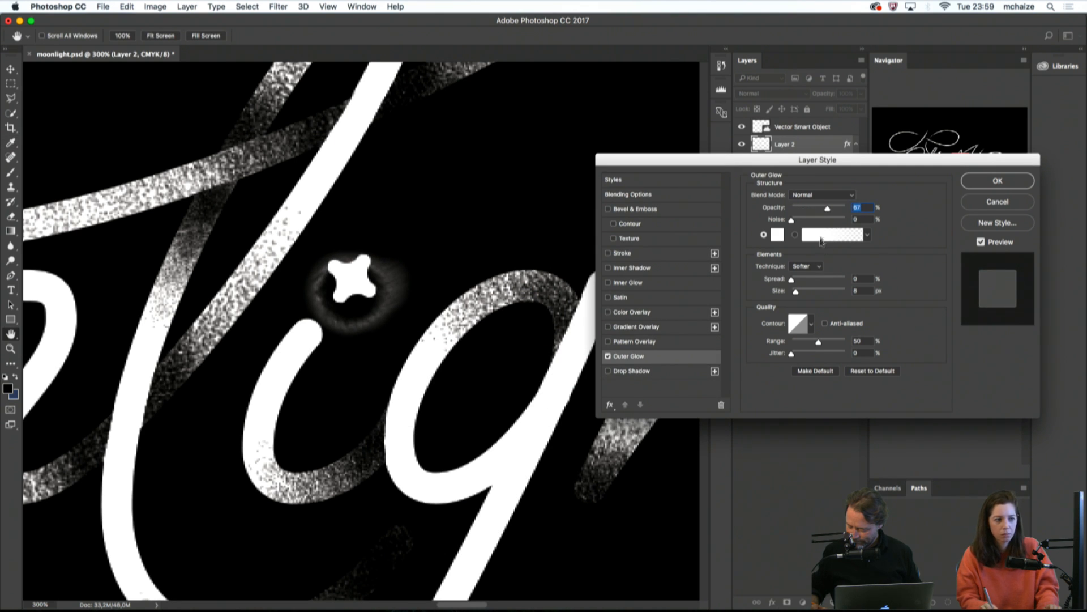
pyautogui.click(811, 324)
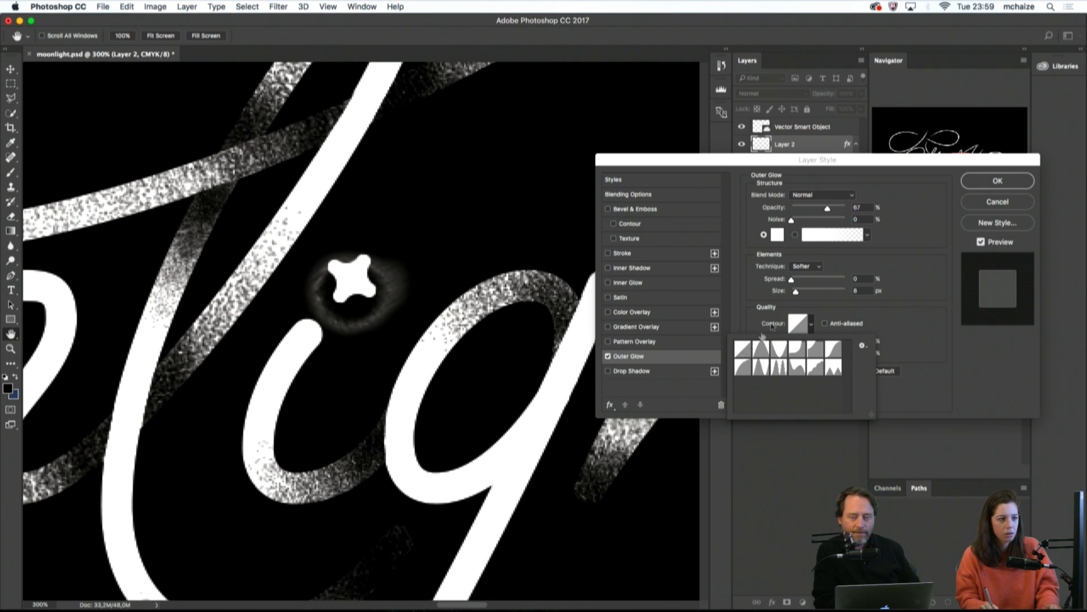
pyautogui.doubleClick(749, 355)
pyautogui.moveTo(791, 279); pyautogui.dragTo(792, 284)
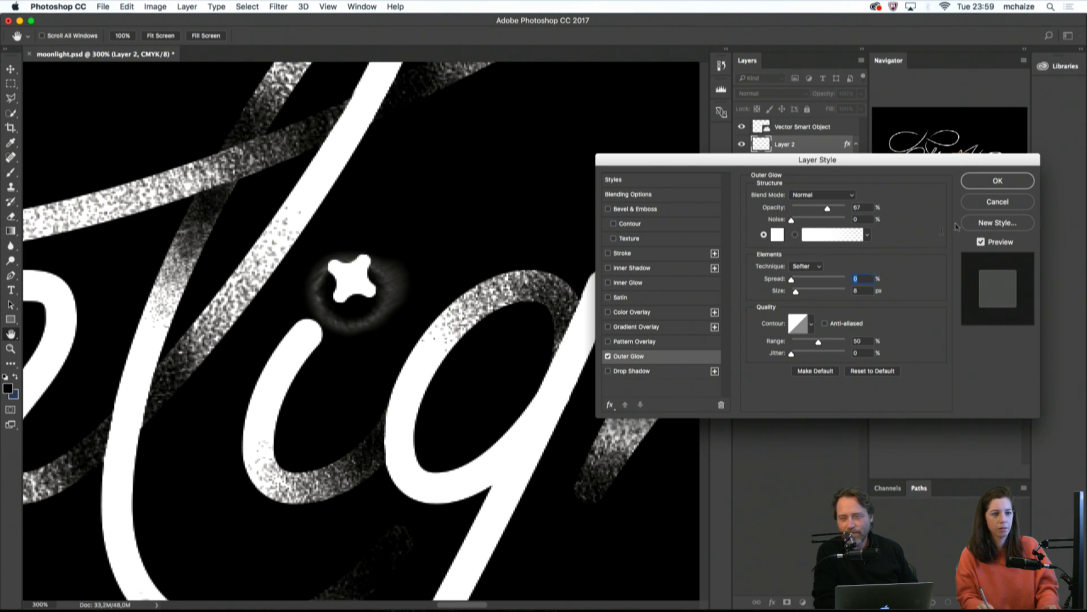
pyautogui.press('Escape')
# Nudge the star slightly above the i and duplicate its smart object layer
pyautogui.moveTo(372, 296); pyautogui.dragTo(369, 294)
pyautogui.press('super+j')
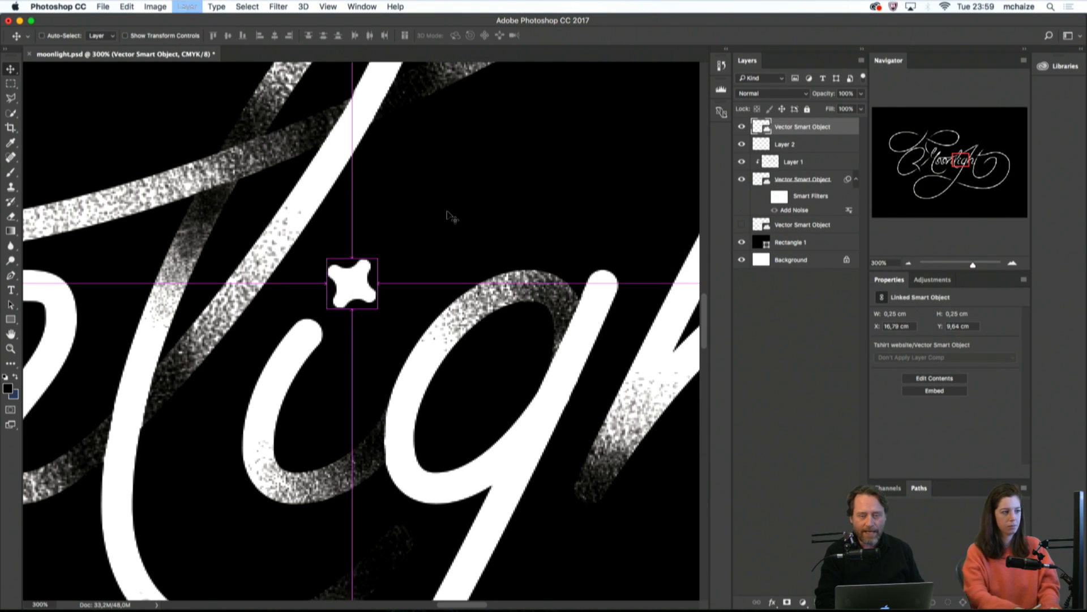
pyautogui.click(278, 7)
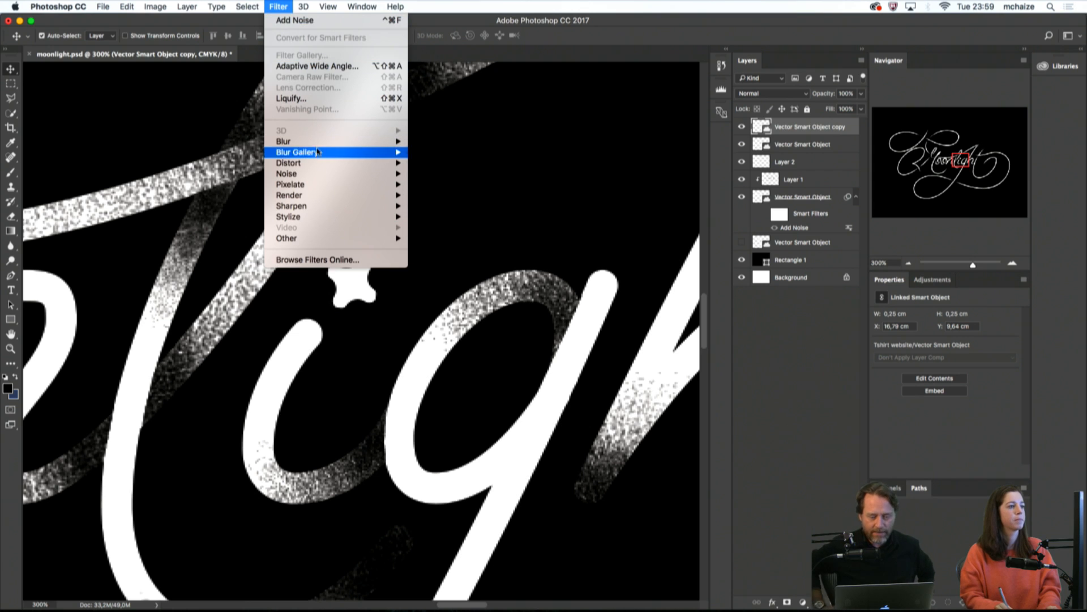
pyautogui.moveTo(327, 158)
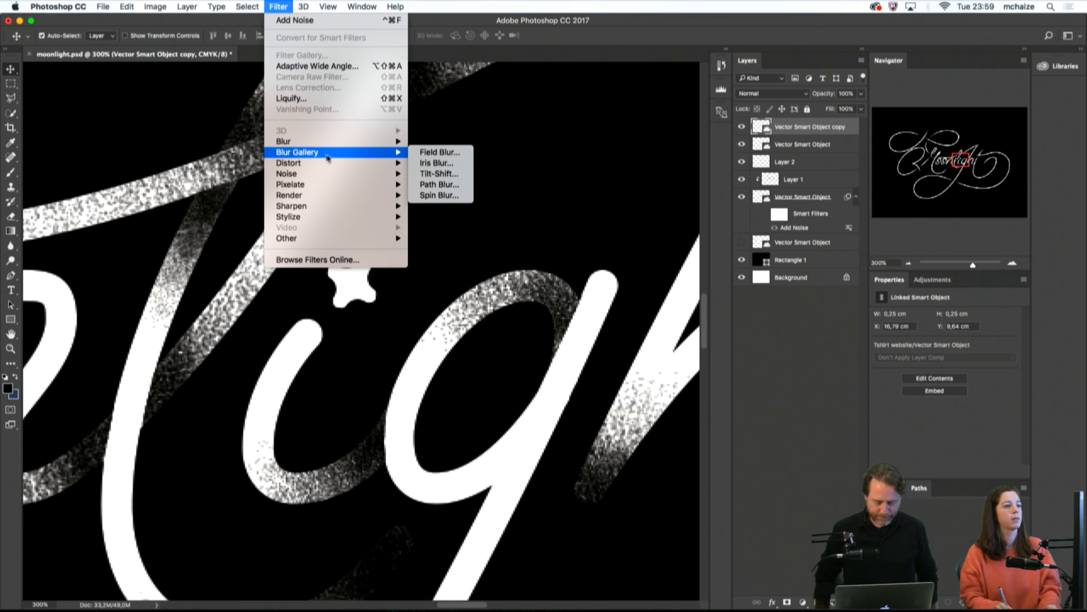
pyautogui.click(432, 153)
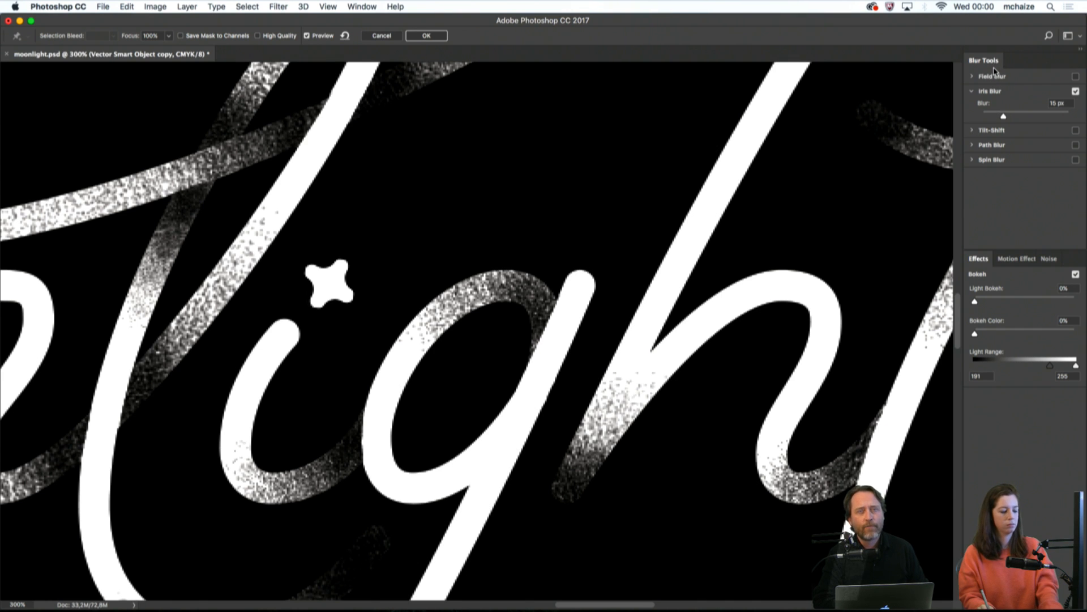
pyautogui.press('Escape')
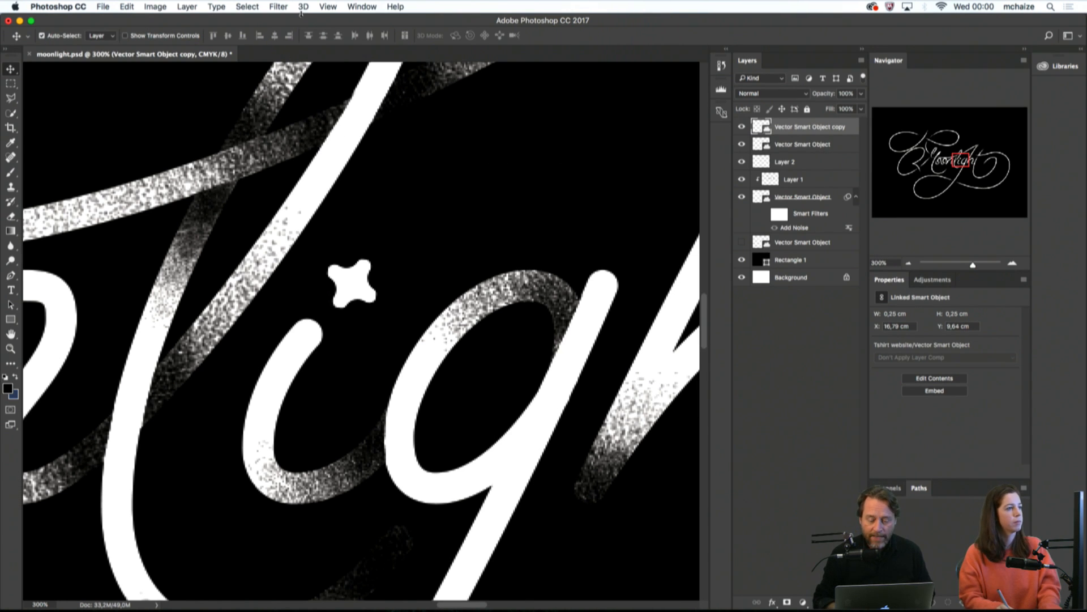
pyautogui.click(278, 7)
pyautogui.moveTo(306, 157)
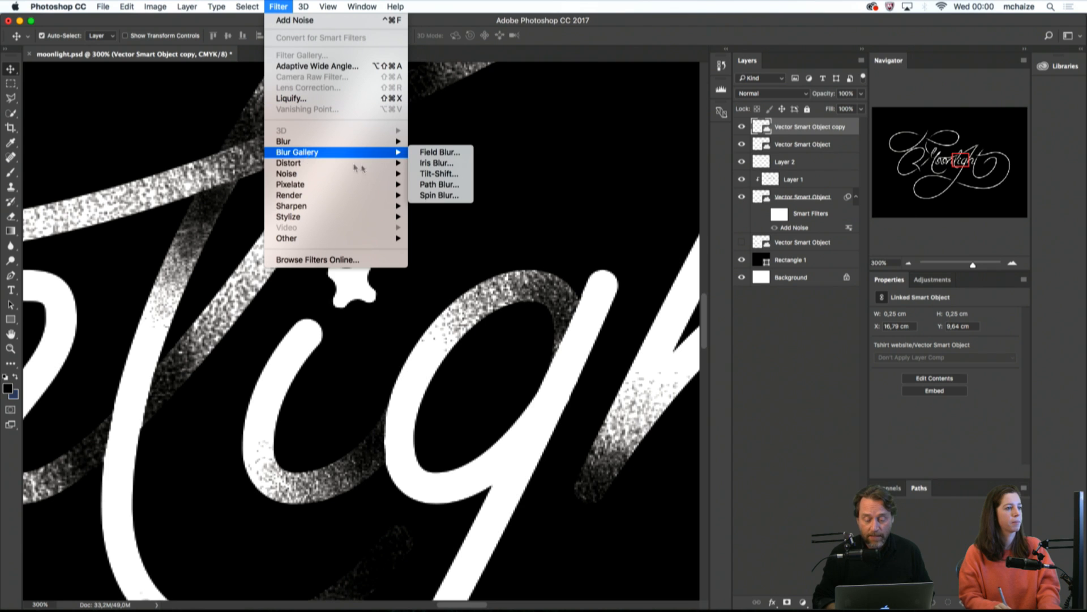
pyautogui.click(433, 175)
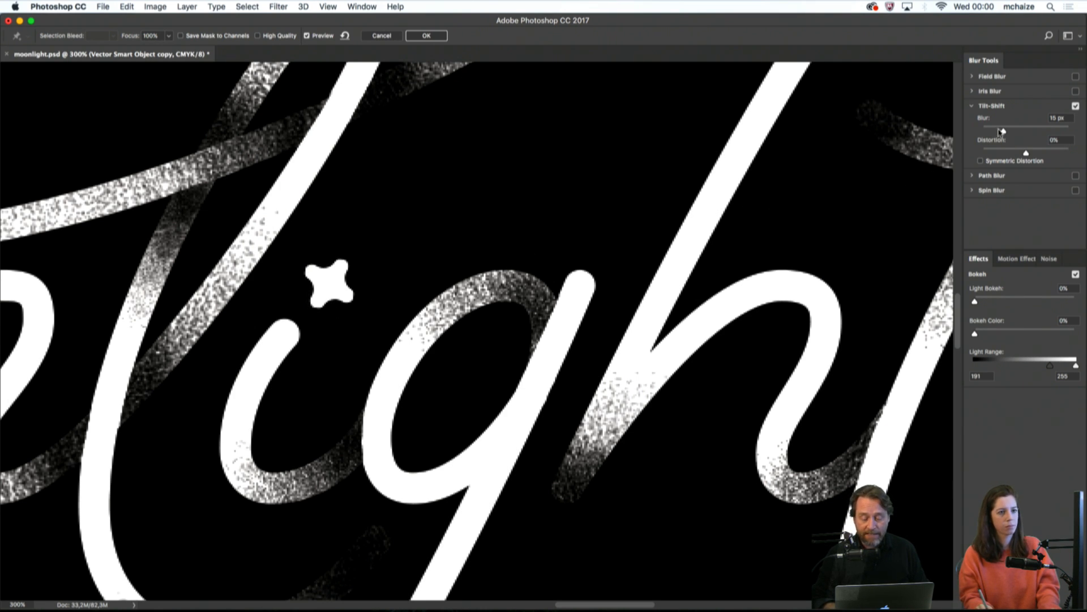
pyautogui.moveTo(1001, 131); pyautogui.dragTo(1035, 153)
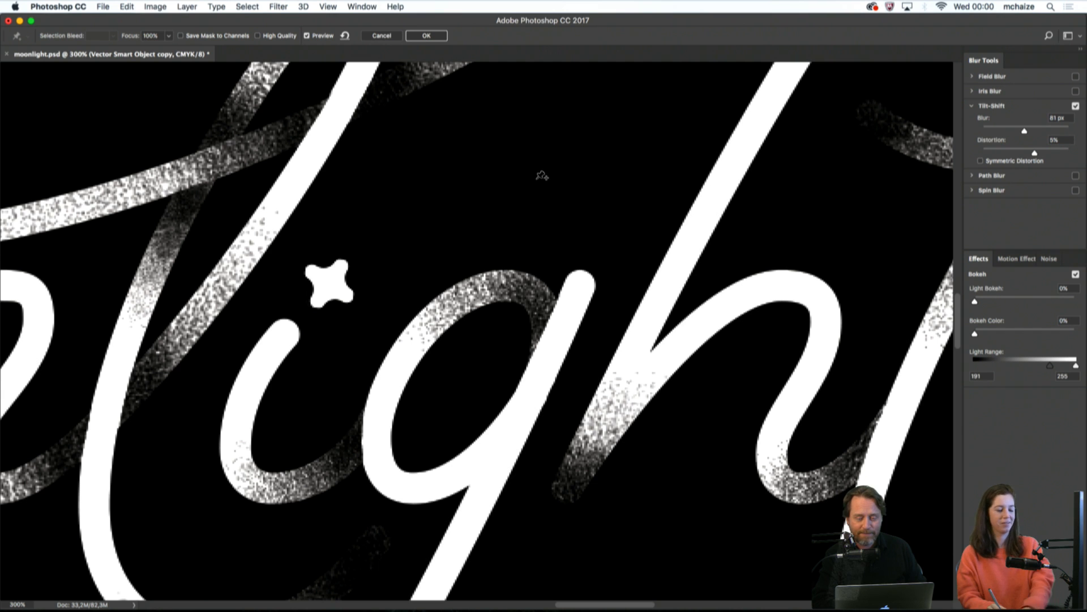
pyautogui.press('Escape')
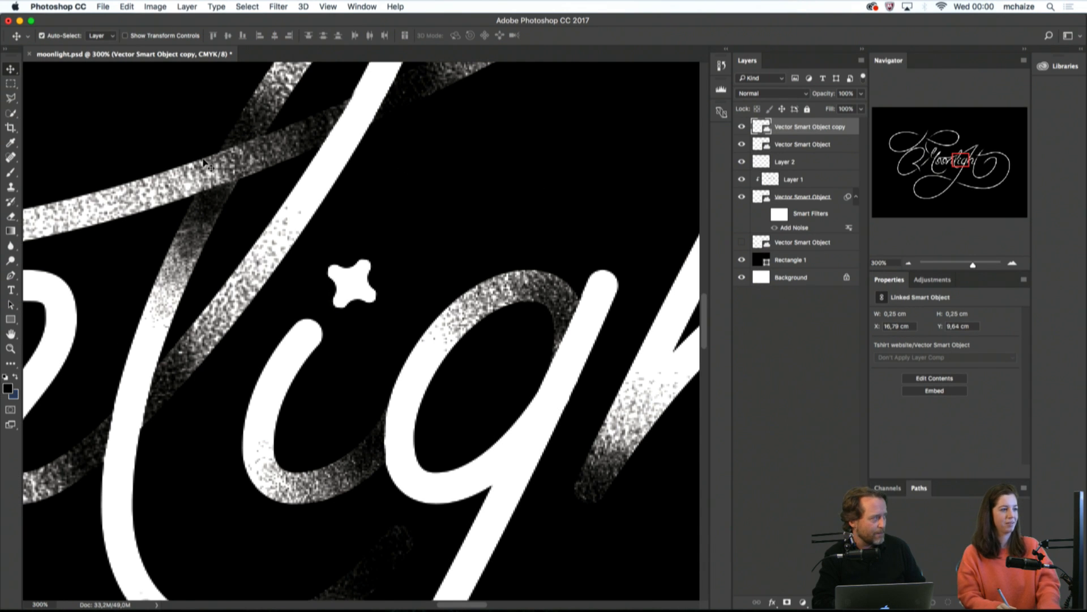
# Examine the grain shading and the star dot across the full lettering and around the letters n, l, i and g
pyautogui.click(214, 169)
pyautogui.press('super+minus')
pyautogui.press('super+minus')
pyautogui.press('super+minus')
pyautogui.press('super+minus')
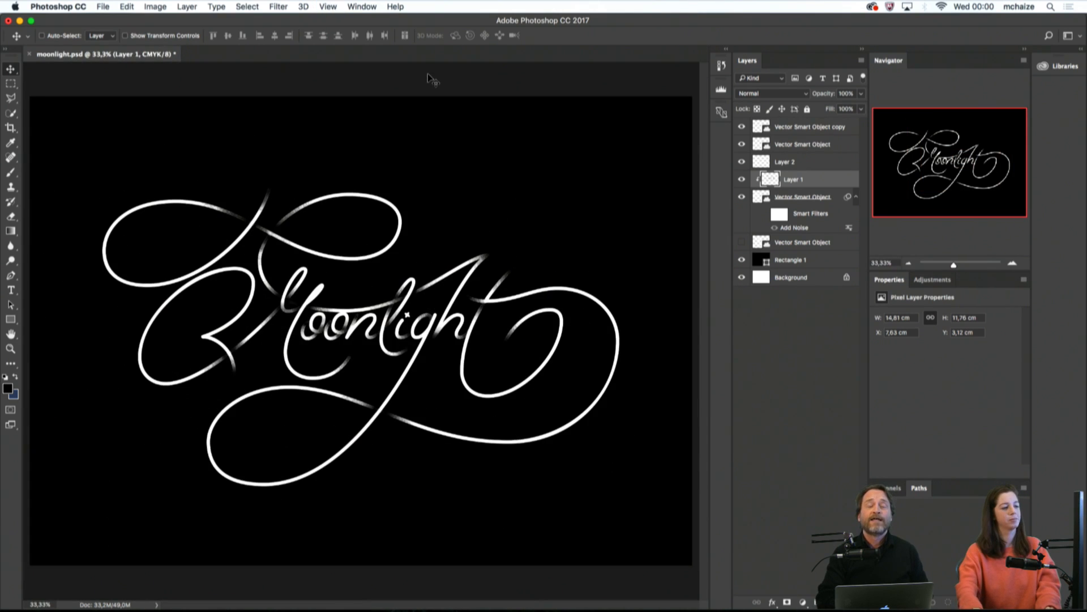
pyautogui.press('super+plus')
pyautogui.press('super+plus')
pyautogui.press('super+plus')
pyautogui.moveTo(325, 323); pyautogui.dragTo(307, 324)
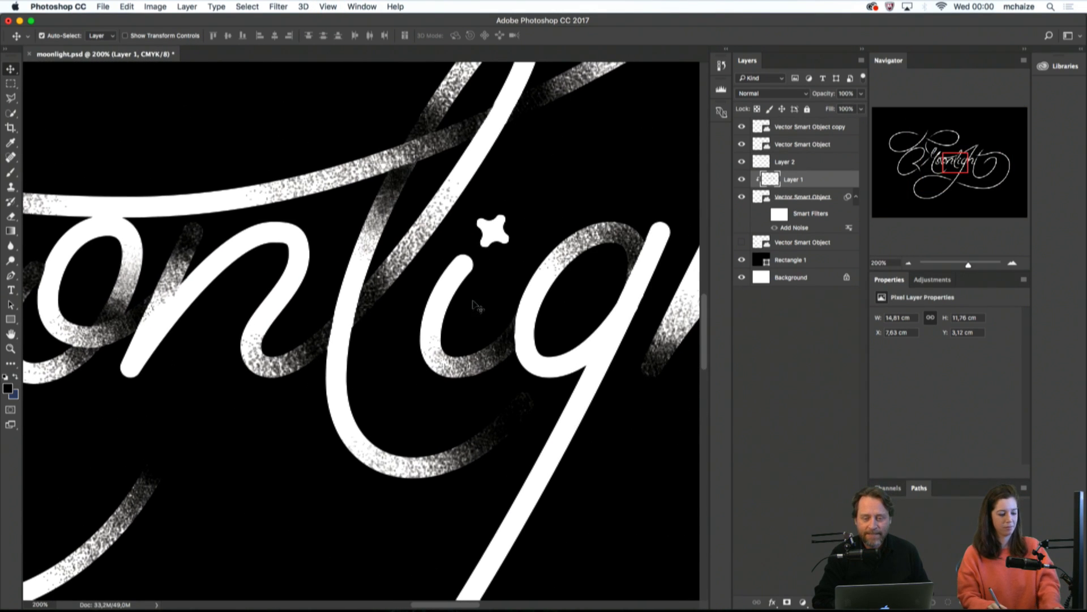
# Hide the duplicate star layer, Vector Smart Object copy, so only the original star dots the i
pyautogui.press('super+t')
pyautogui.press('Escape')
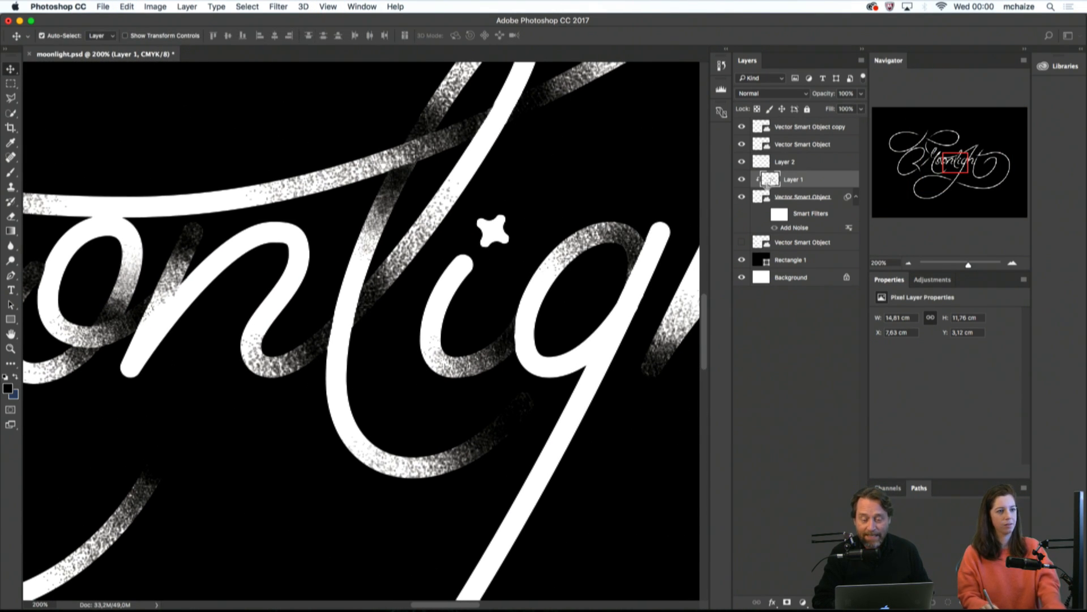
pyautogui.click(797, 163)
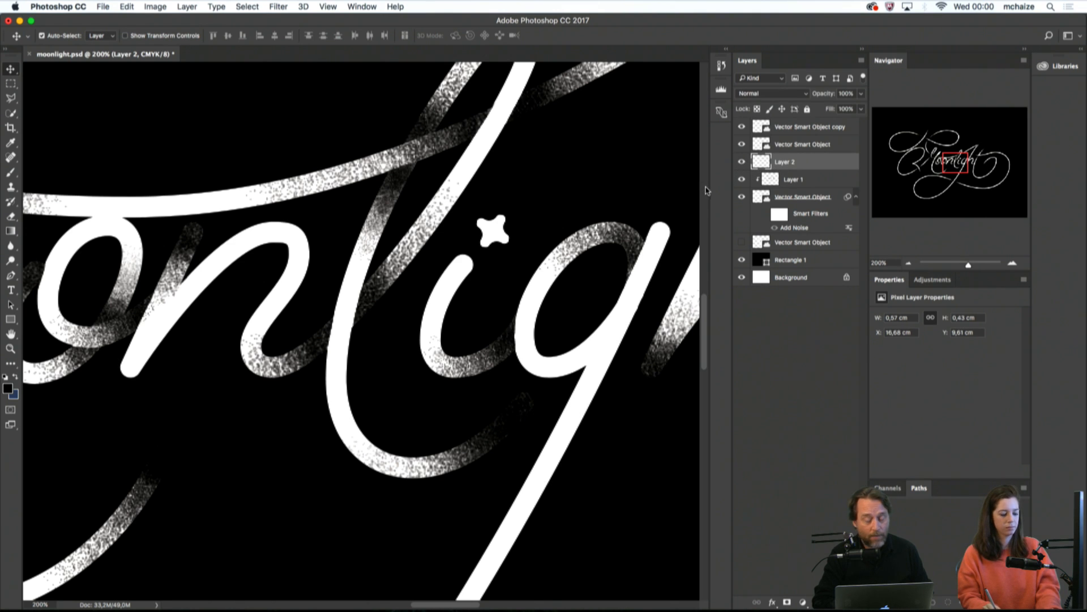
pyautogui.click(501, 229)
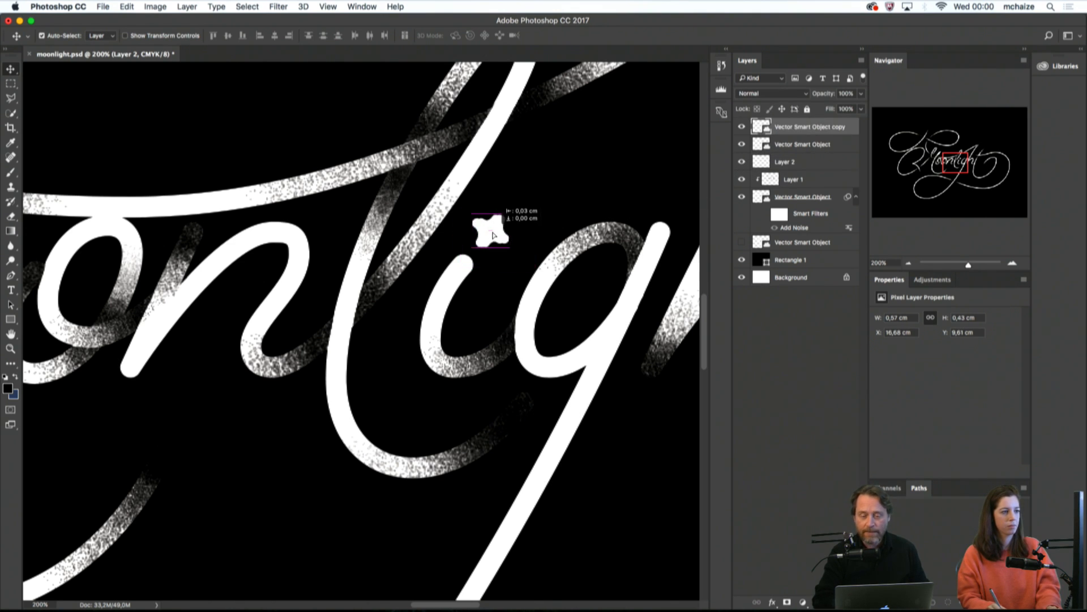
pyautogui.click(742, 128)
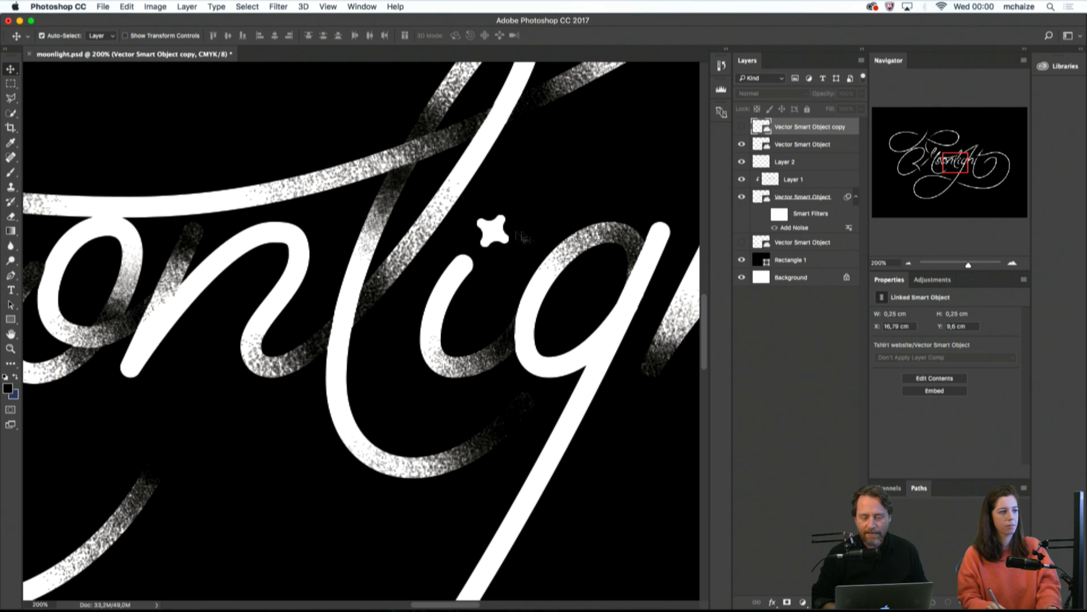
# Reposition the original star above the i at about X 16.77 cm and Y 9.64 cm
pyautogui.moveTo(493, 231); pyautogui.dragTo(490, 230)
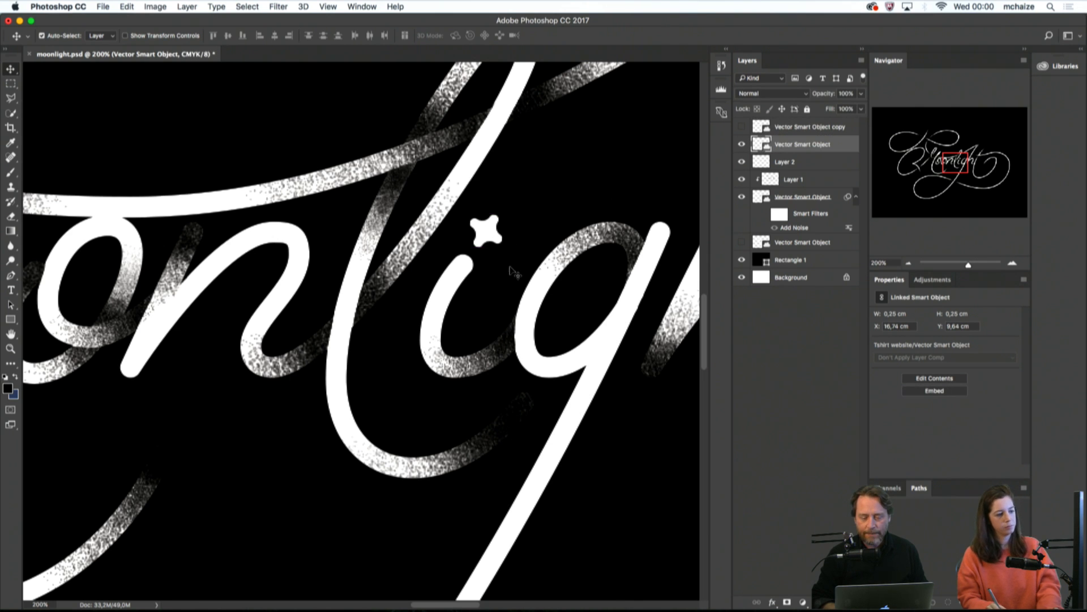
pyautogui.press('super+t')
pyautogui.press('Return')
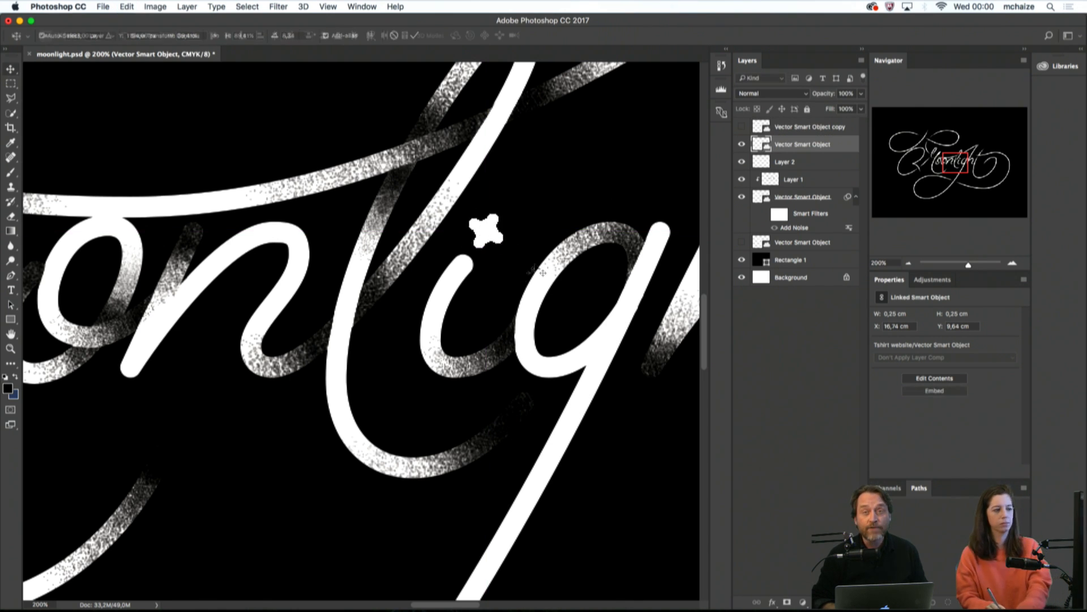
pyautogui.press('Right')
pyautogui.press('Right')
pyautogui.press('Right')
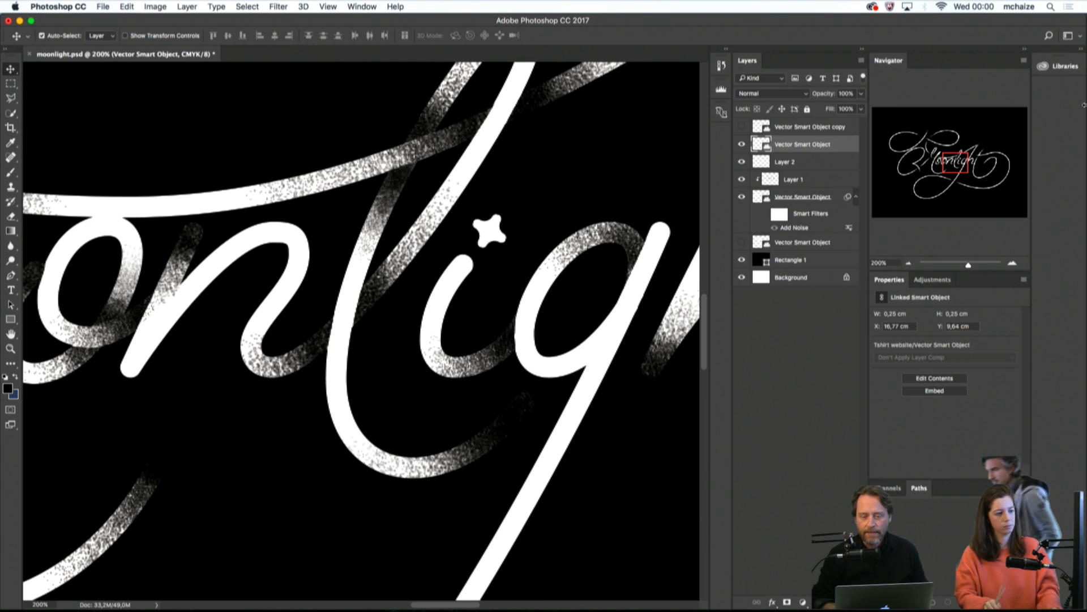
pyautogui.press('super+t')
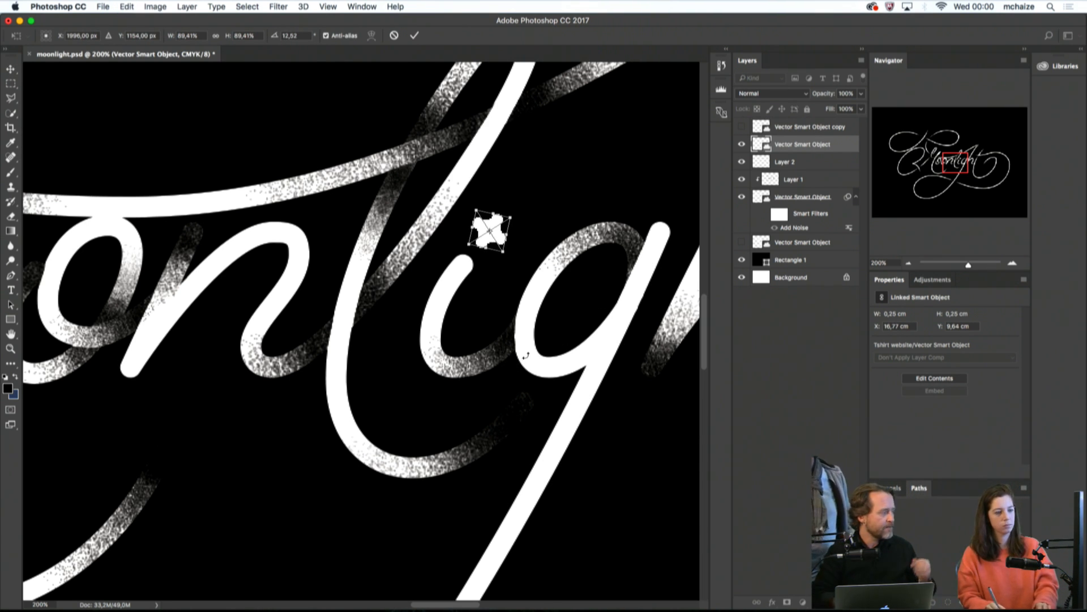
pyautogui.press('Return')
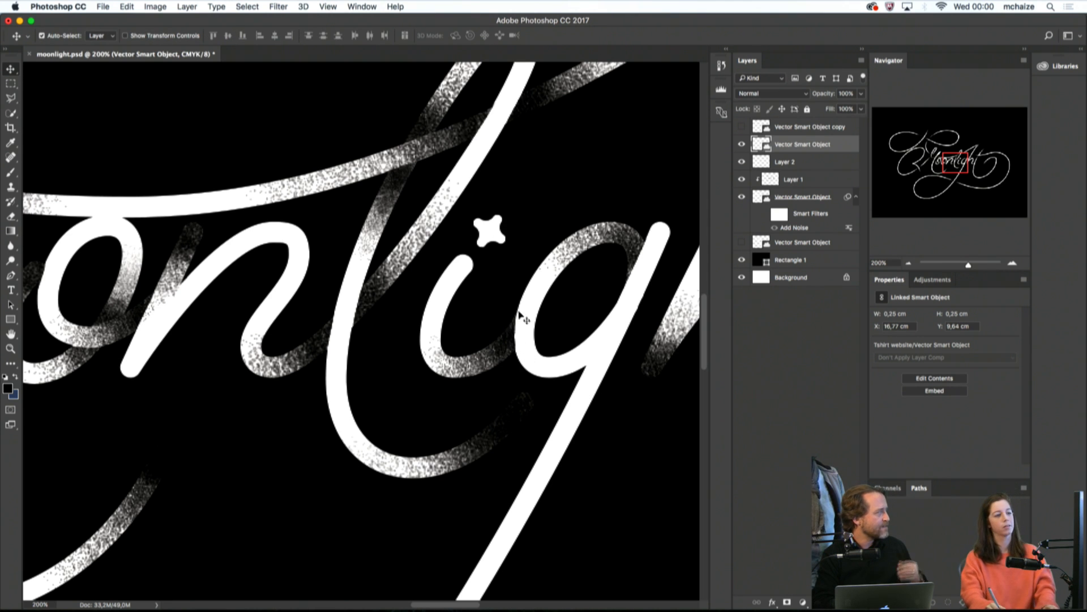
pyautogui.press('super+minus')
pyautogui.press('super+minus')
pyautogui.press('super+minus')
pyautogui.press('super+minus')
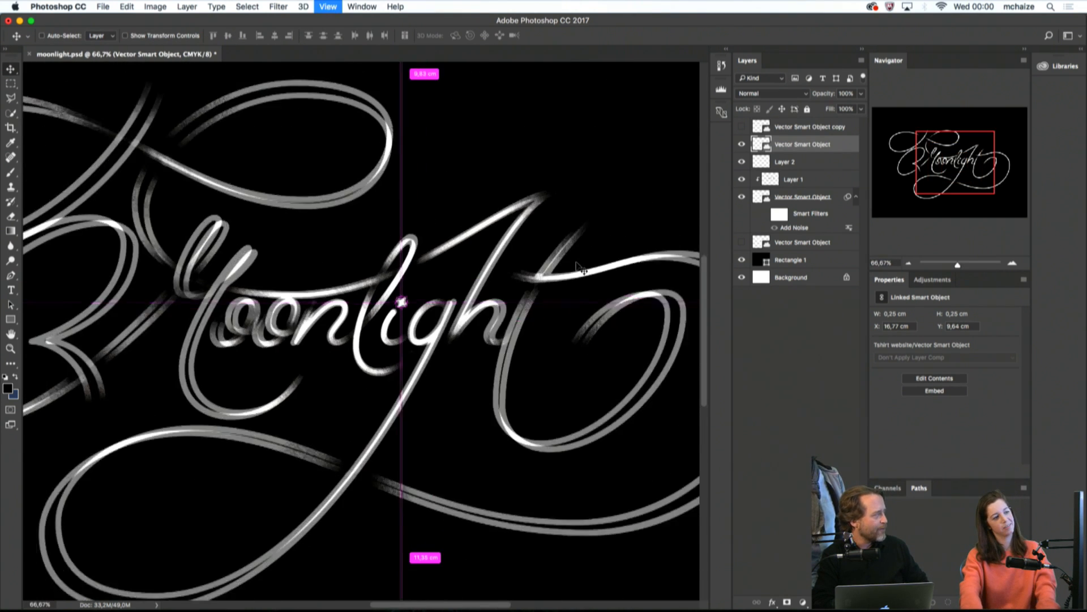